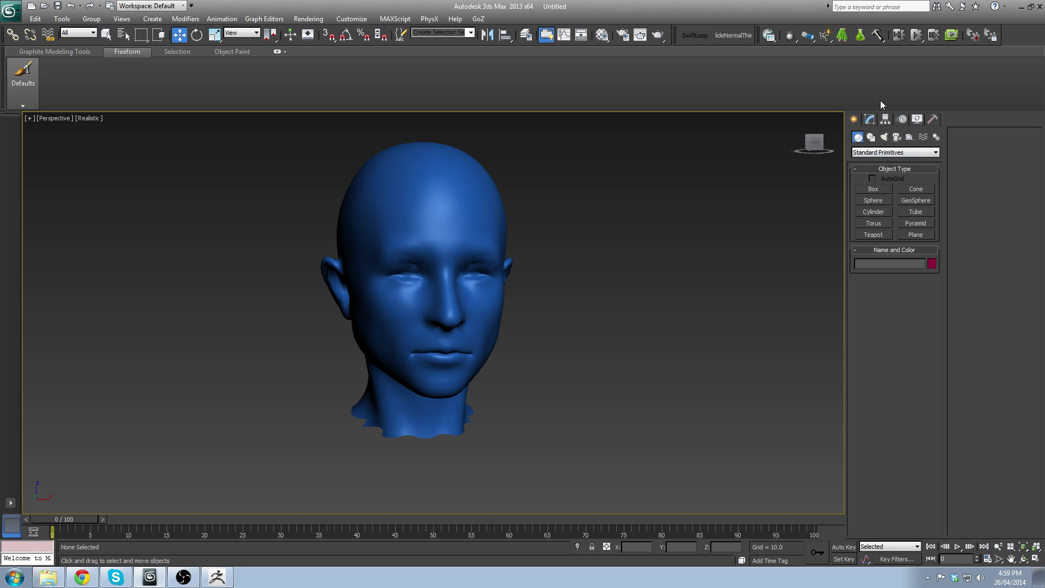
# Step: Examine the head model from the front, the side and above in the perspective view
pyautogui.click(868, 121)
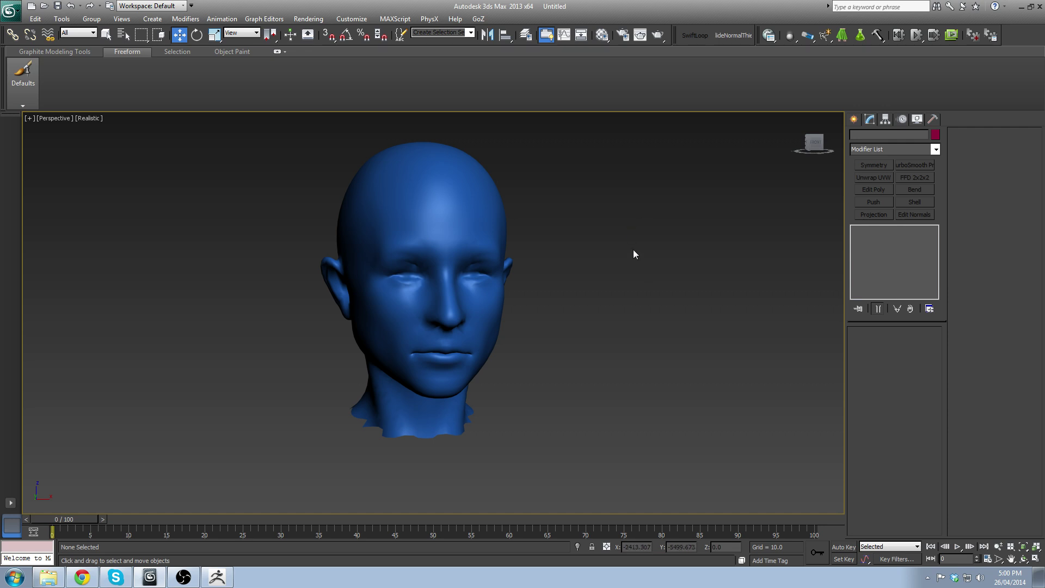
pyautogui.keyDown('alt'); pyautogui.moveTo(516, 245); pyautogui.dragTo(486, 301, button='middle'); pyautogui.keyUp('alt')
pyautogui.scroll(-3, 596, 284)
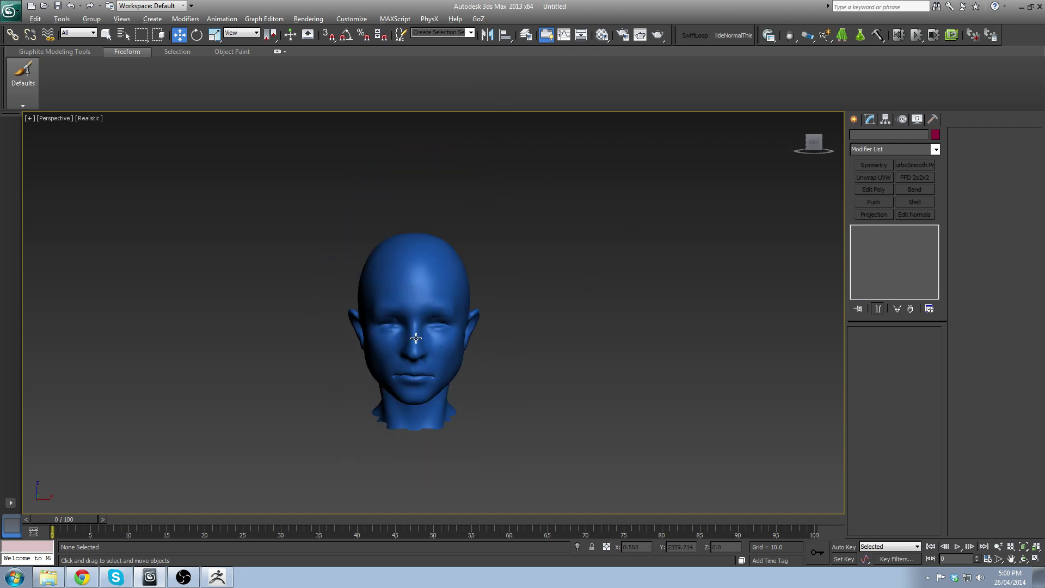
pyautogui.scroll(3, 403, 311)
pyautogui.keyDown('alt'); pyautogui.moveTo(418, 340); pyautogui.dragTo(447, 184, button='middle'); pyautogui.keyUp('alt')
pyautogui.keyDown('alt'); pyautogui.moveTo(422, 268); pyautogui.dragTo(418, 240, button='middle'); pyautogui.keyUp('alt')
pyautogui.keyDown('alt'); pyautogui.moveTo(357, 222); pyautogui.dragTo(443, 217, button='middle'); pyautogui.keyUp('alt')
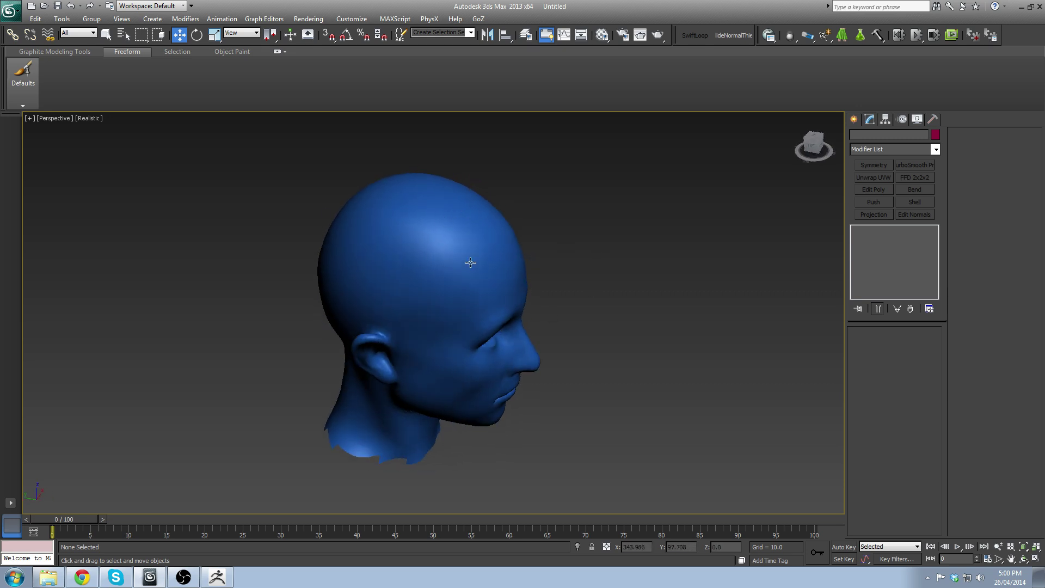
pyautogui.keyDown('alt'); pyautogui.moveTo(468, 261); pyautogui.dragTo(434, 353, button='middle'); pyautogui.keyUp('alt')
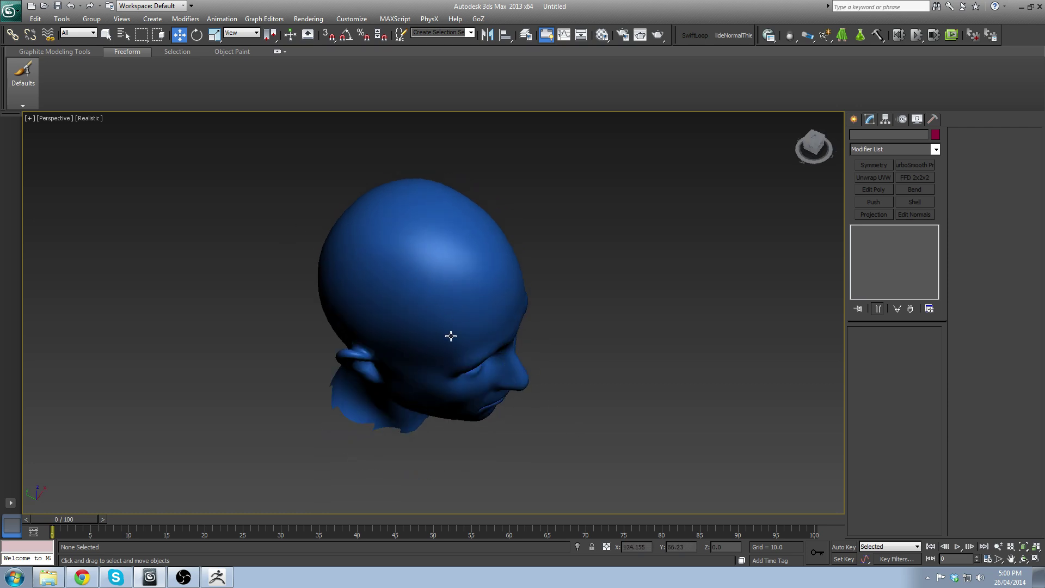
pyautogui.keyDown('alt'); pyautogui.moveTo(476, 322); pyautogui.dragTo(433, 303, button='middle'); pyautogui.keyUp('alt')
pyautogui.press('f')
pyautogui.press('p')
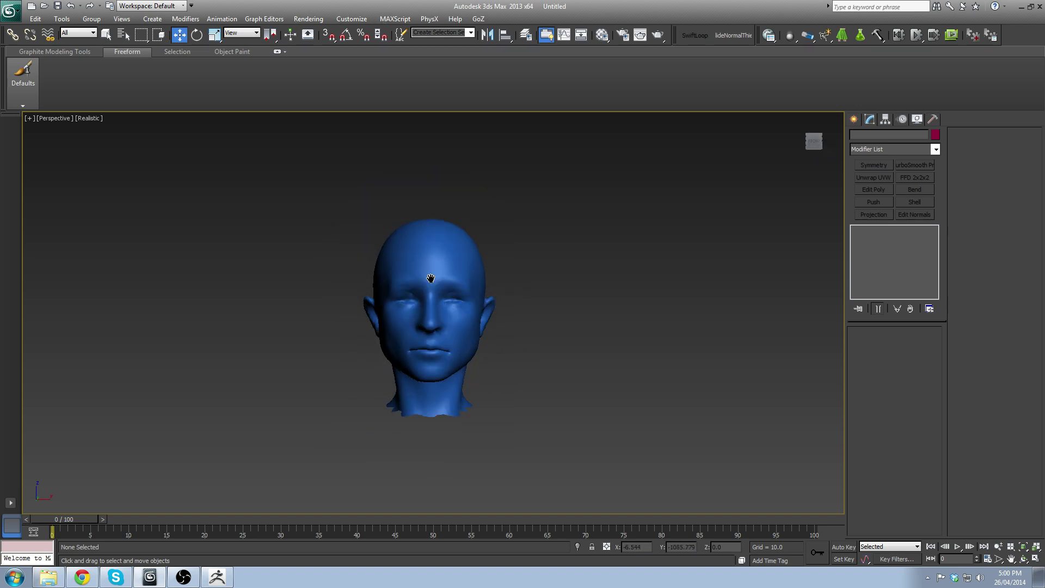
pyautogui.scroll(5, 583, 296)
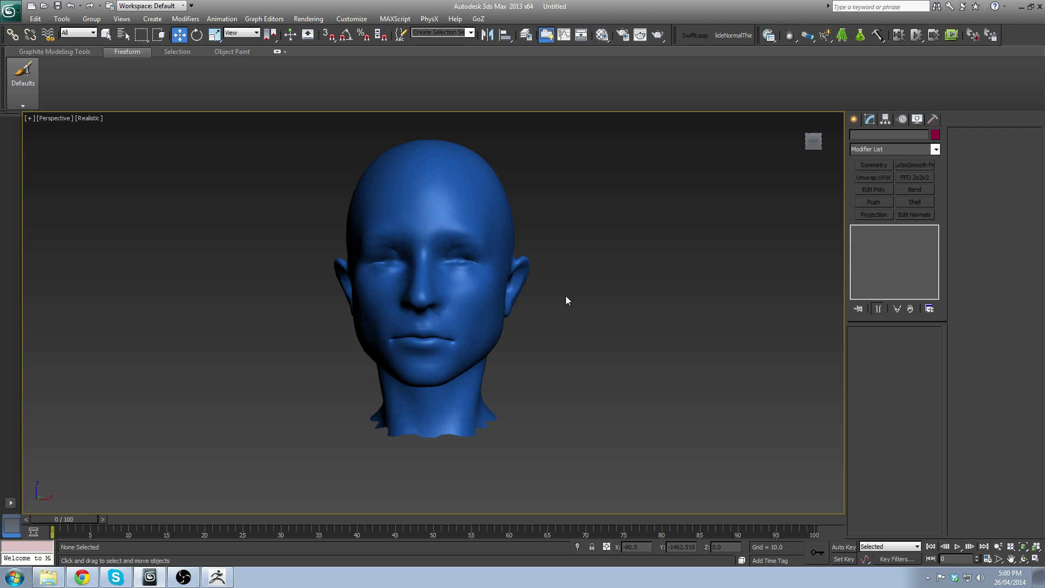
# Step: In the front view, create a tall, narrow plane beside the head, about 22.2 long and 6 wide
pyautogui.click(853, 118)
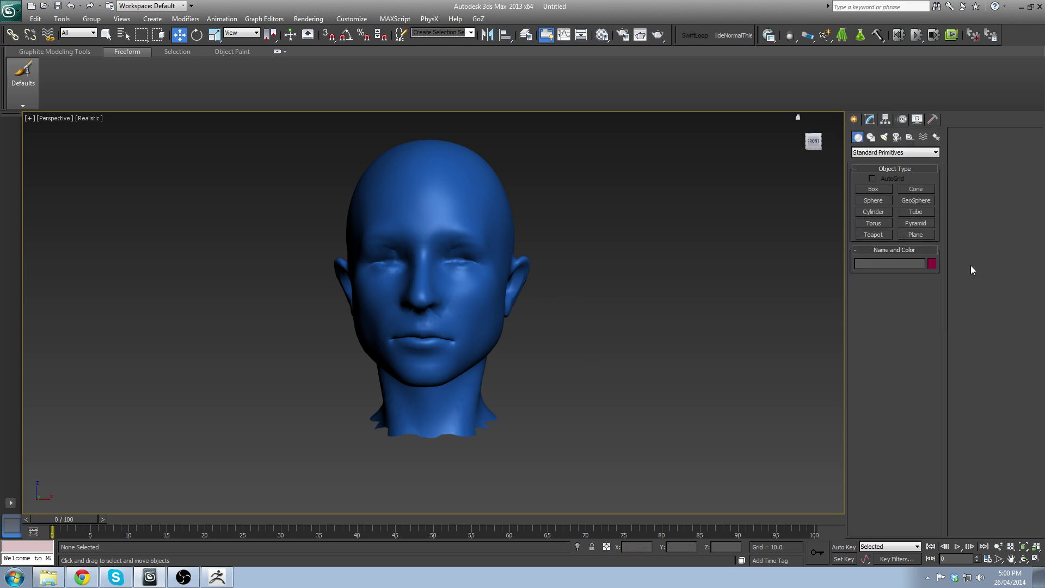
pyautogui.click(915, 235)
pyautogui.press('f')
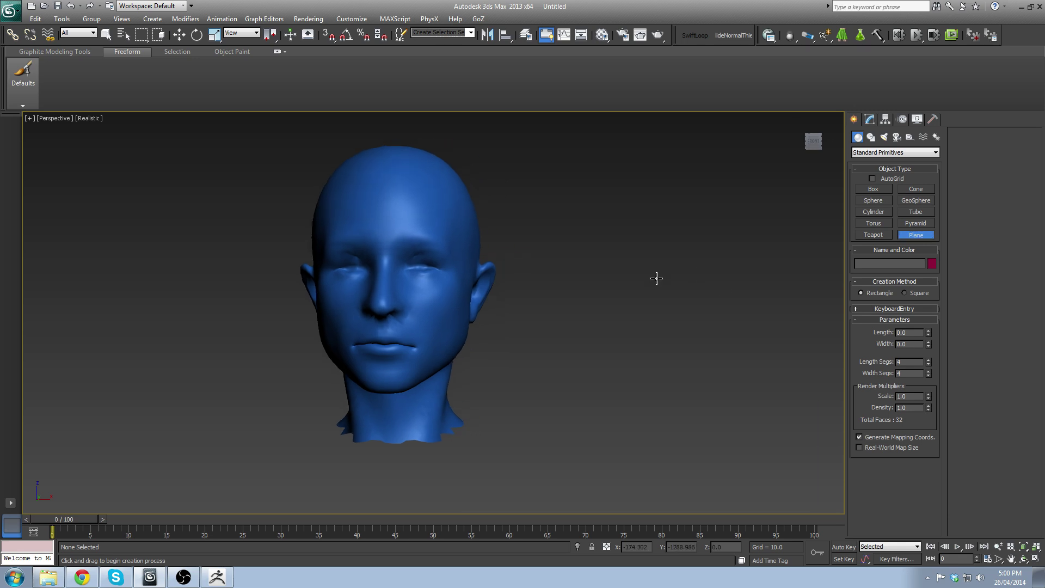
pyautogui.press('z')
pyautogui.scroll(-2, 718, 282)
pyautogui.moveTo(730, 284); pyautogui.dragTo(663, 292, button='middle')
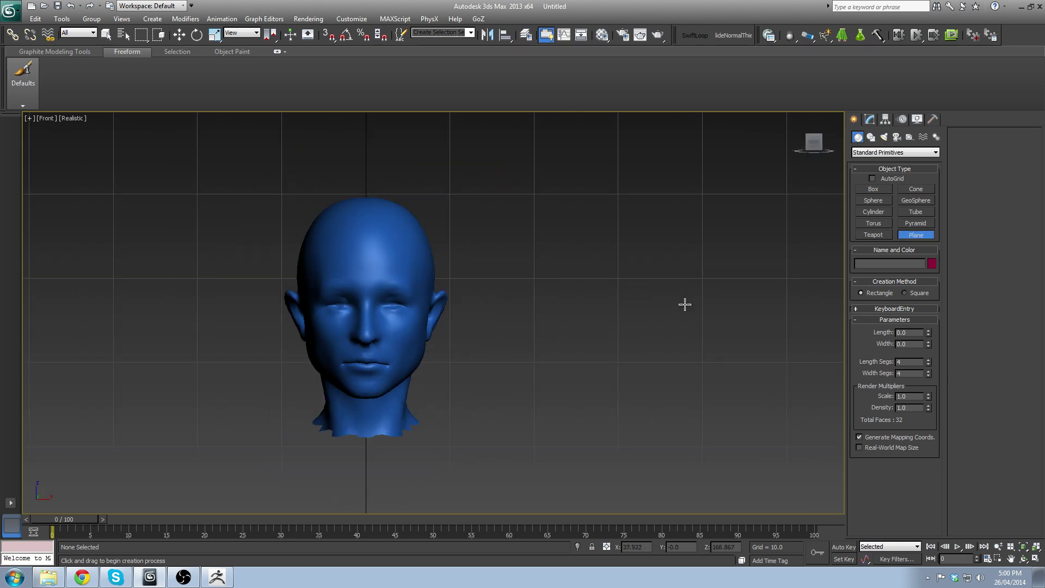
pyautogui.scroll(2, 534, 280)
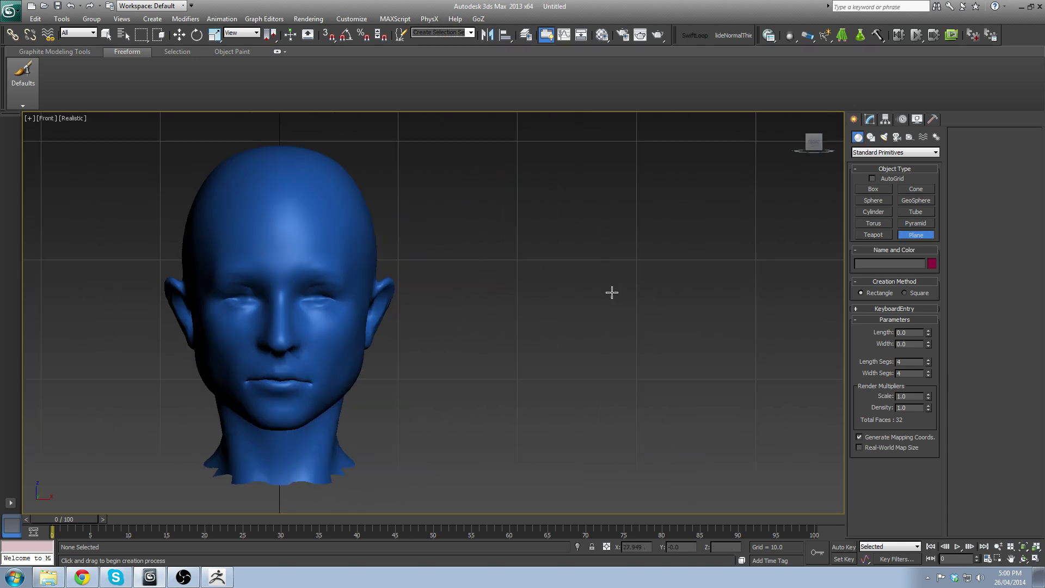
pyautogui.scroll(-2, 735, 247)
pyautogui.moveTo(735, 247); pyautogui.dragTo(595, 278, button='middle')
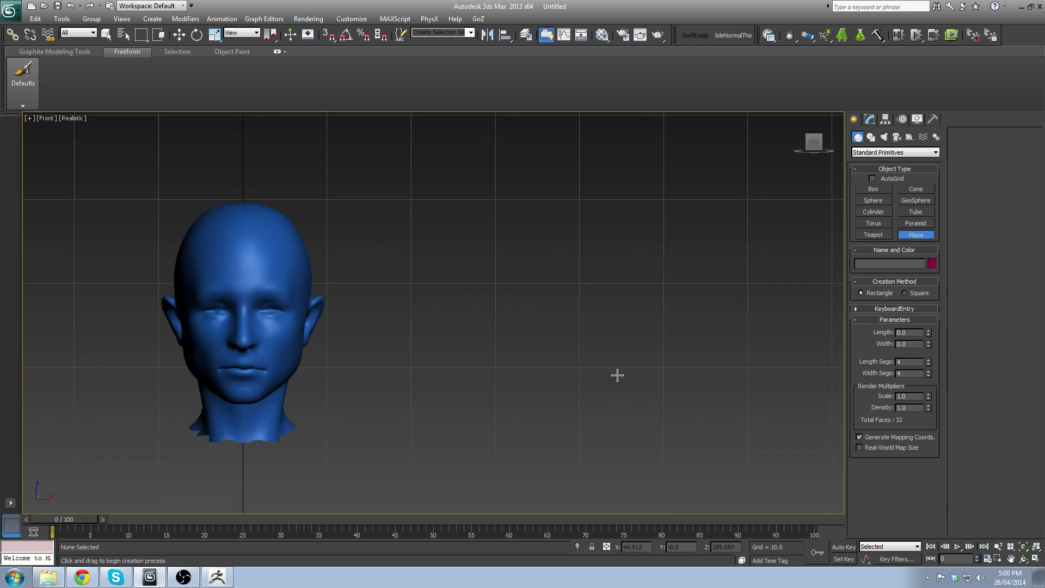
pyautogui.moveTo(583, 212); pyautogui.dragTo(633, 398)
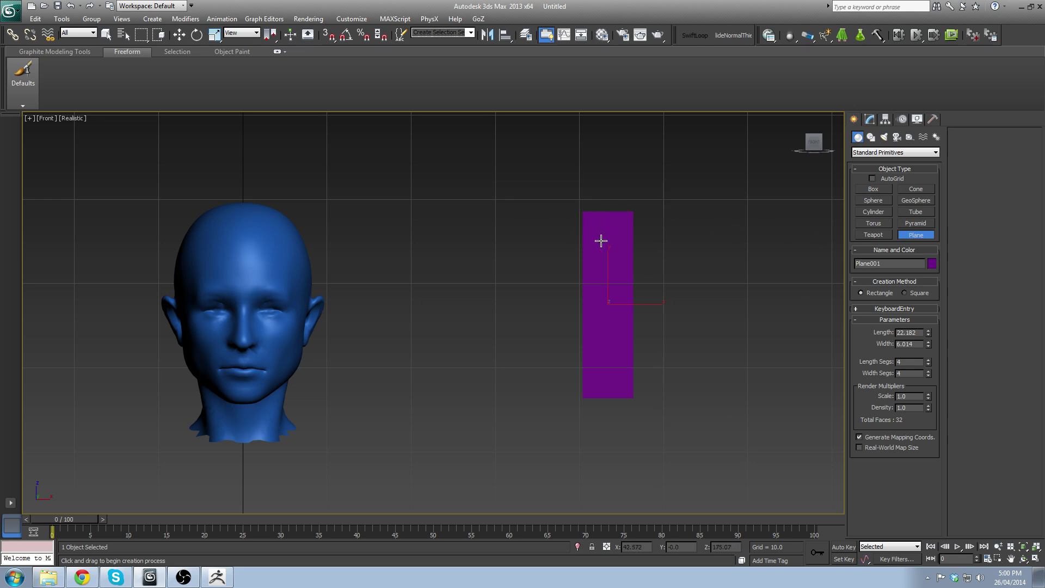
# Step: Turn on edged faces so the plane's segment lines are displayed in the front view
pyautogui.moveTo(661, 307); pyautogui.dragTo(656, 284, button='middle')
pyautogui.scroll(2, 656, 284)
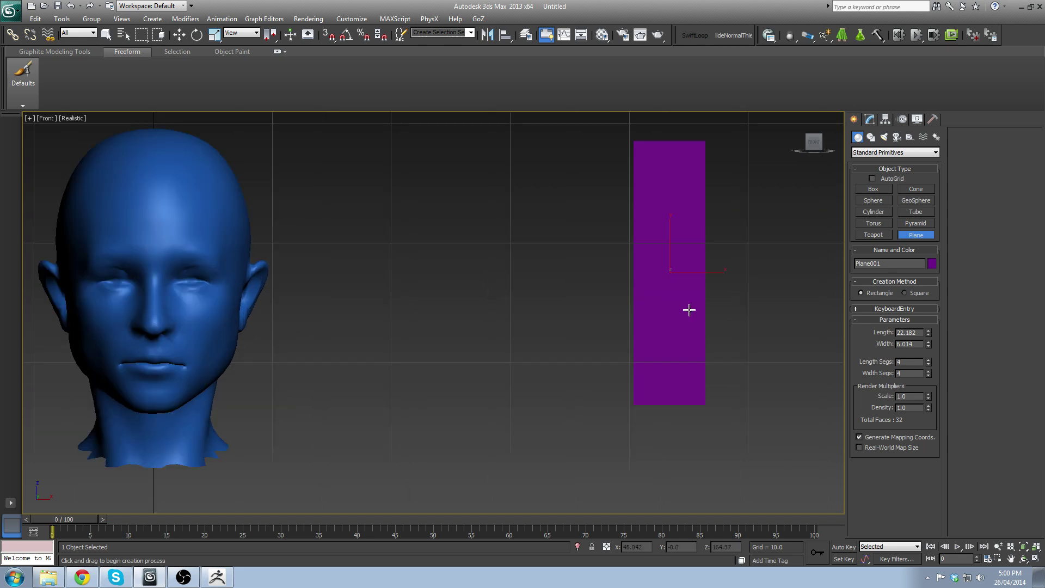
pyautogui.moveTo(710, 317); pyautogui.dragTo(635, 343, button='middle')
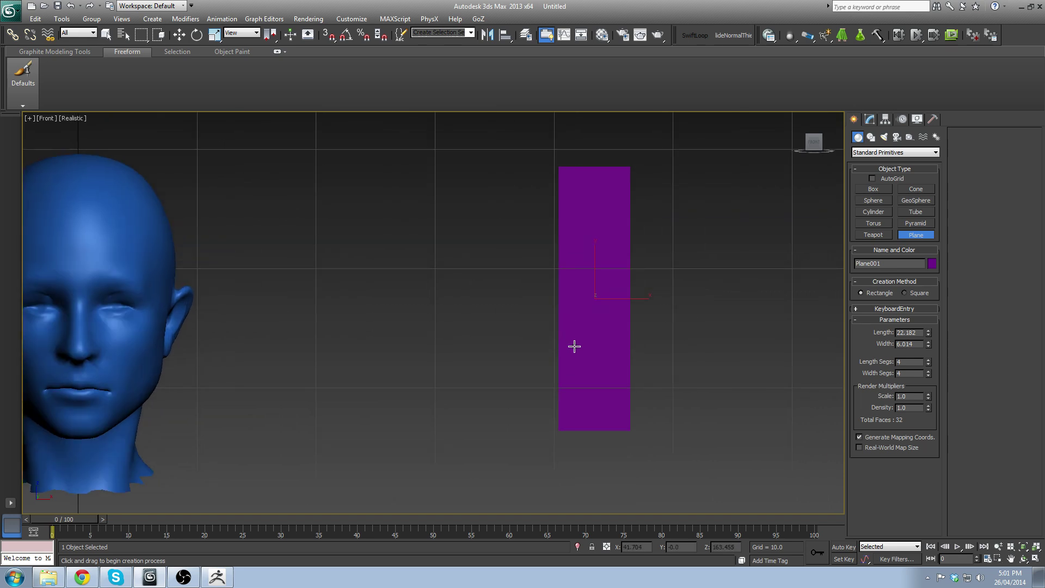
pyautogui.press('F4')
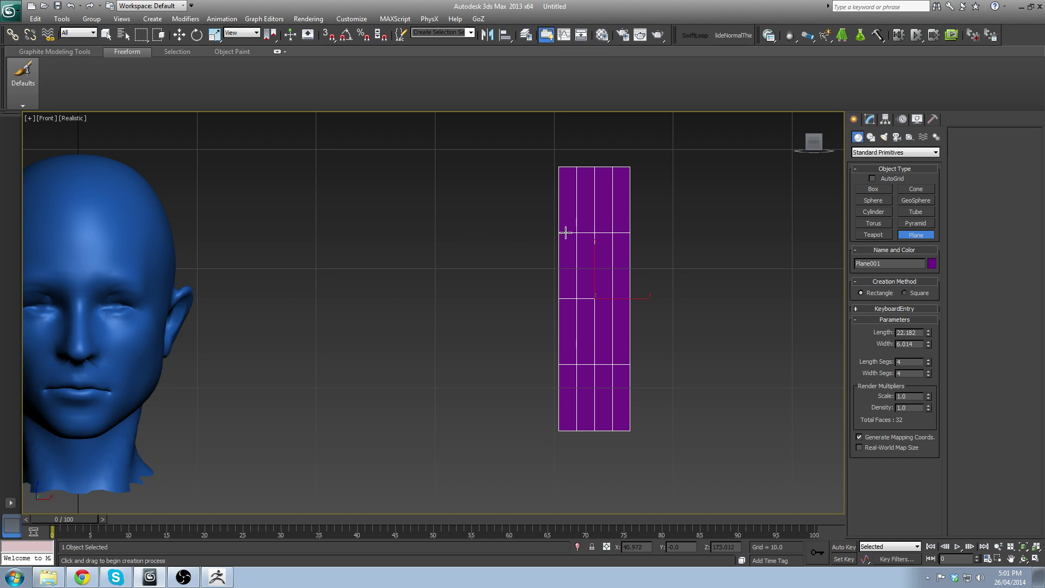
pyautogui.moveTo(720, 292); pyautogui.dragTo(696, 252, button='middle')
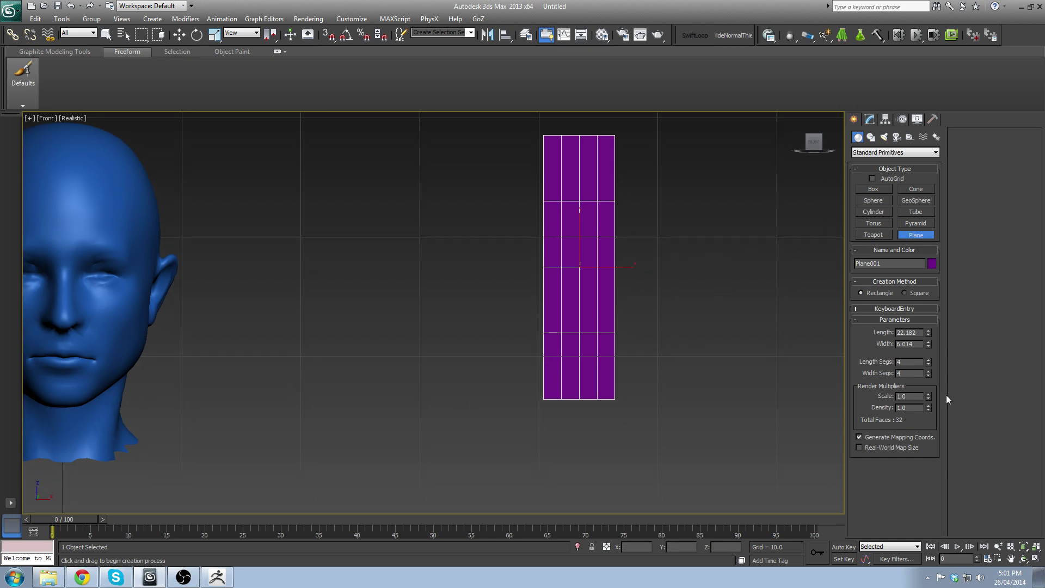
# Step: Set the plane's segments to 8 along its length and 2 across its width
pyautogui.press('w')
pyautogui.click(870, 119)
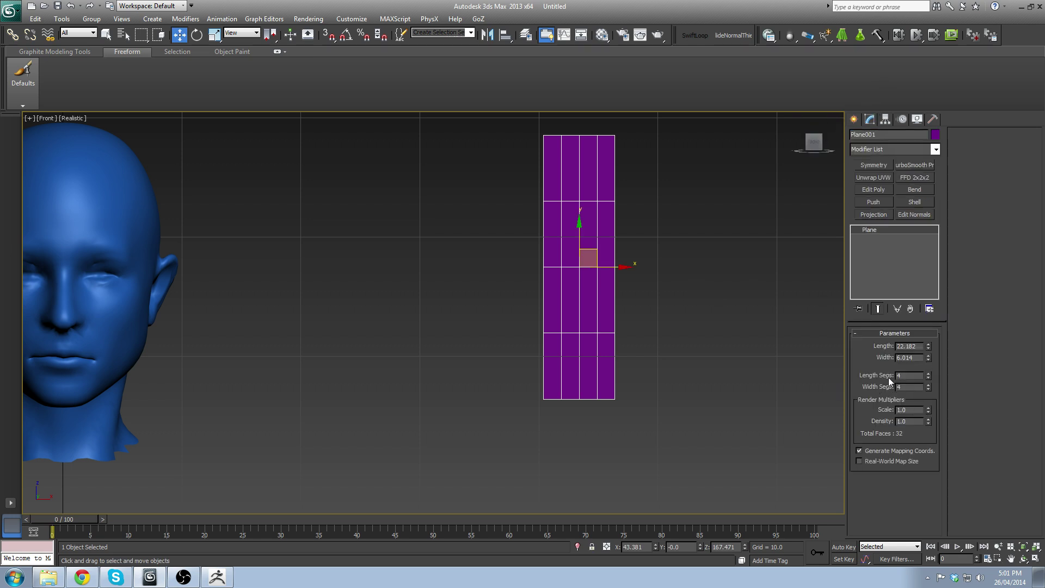
pyautogui.rightClick(930, 376)
pyautogui.rightClick(929, 388)
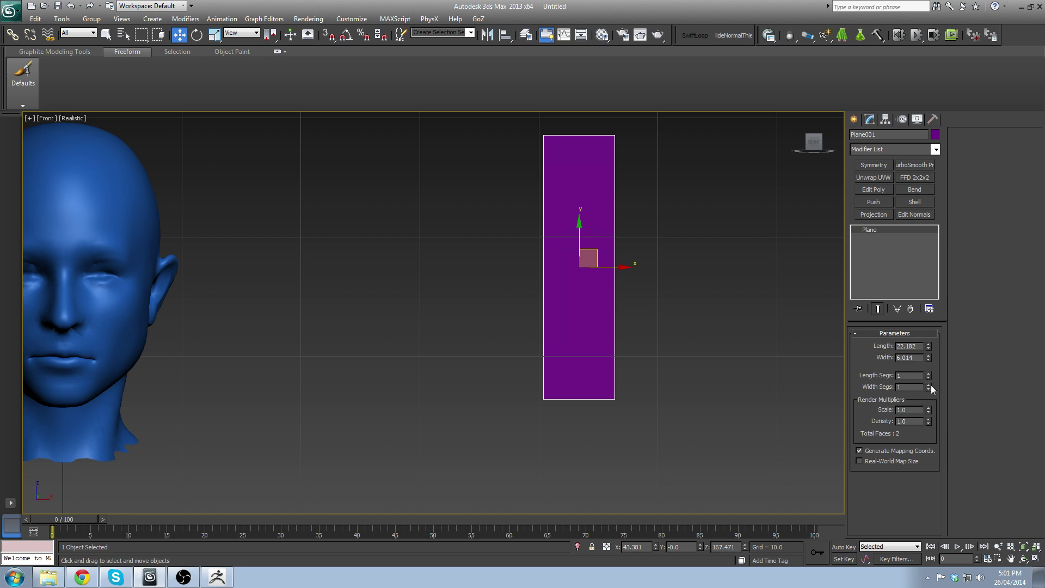
pyautogui.click(929, 385)
pyautogui.moveTo(930, 373); pyautogui.dragTo(930, 373)
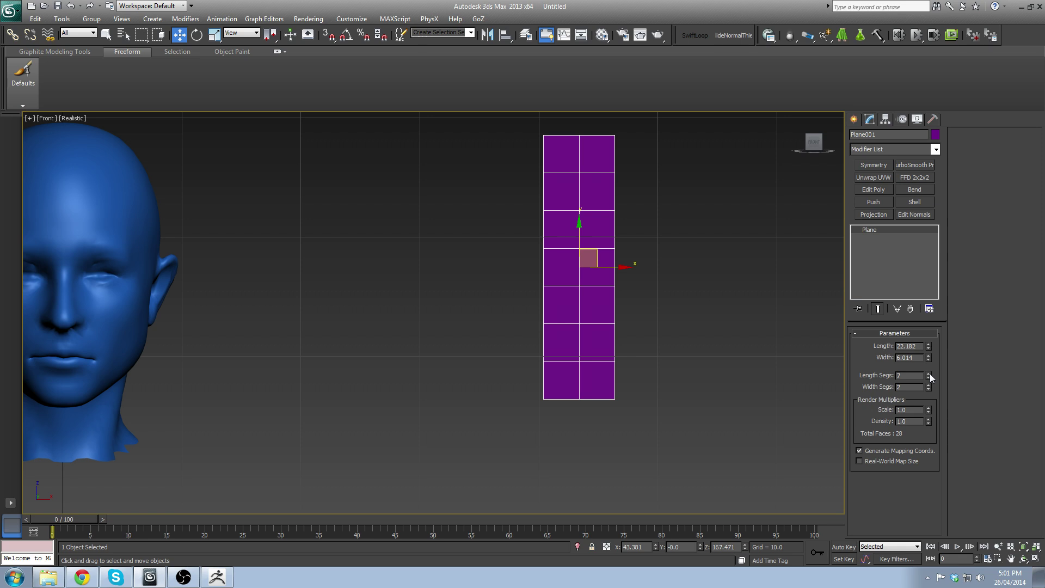
pyautogui.click(929, 377)
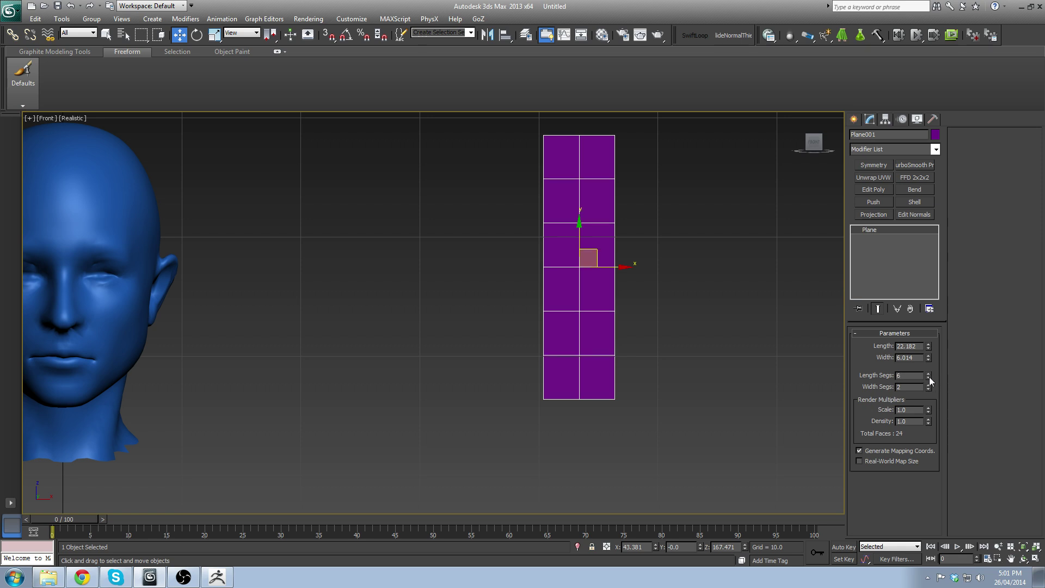
pyautogui.click(930, 376)
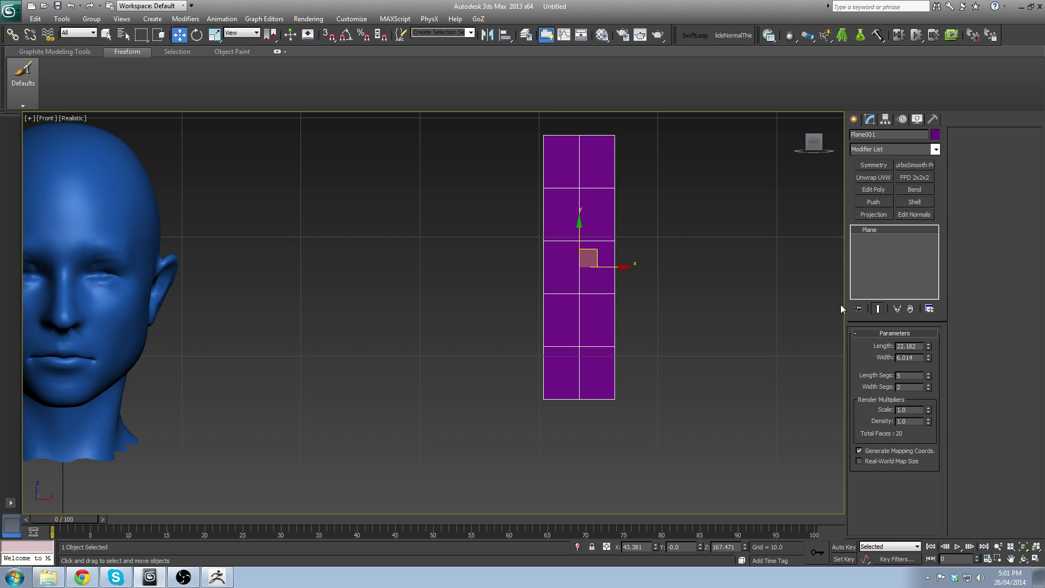
pyautogui.click(929, 373)
pyautogui.click(929, 374)
pyautogui.click(928, 374)
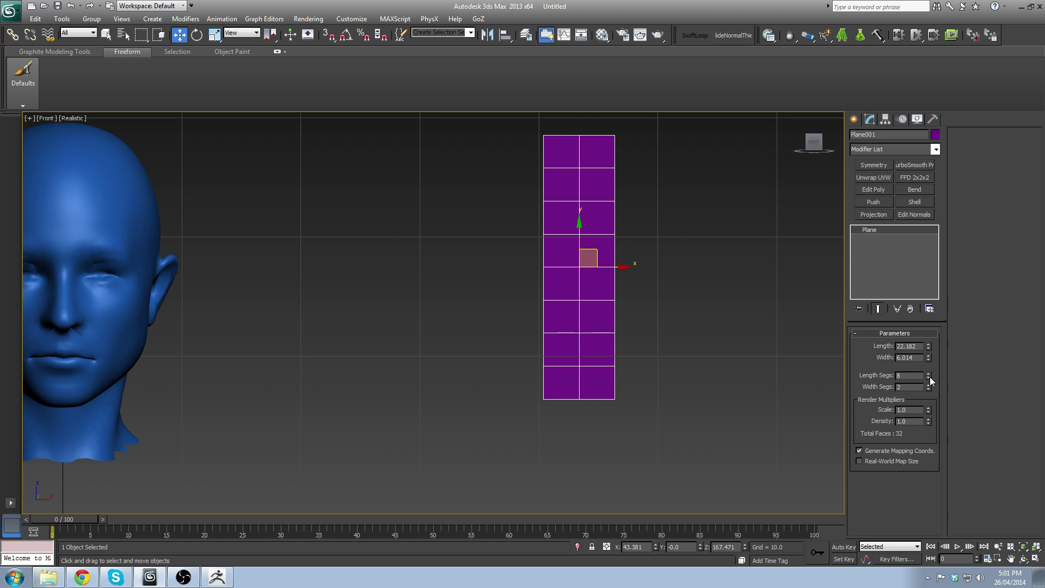
# Step: Compare the segmented plane's size and proportions with the head in the front view
pyautogui.moveTo(611, 243); pyautogui.dragTo(613, 299, button='middle')
pyautogui.scroll(-2, 605, 295)
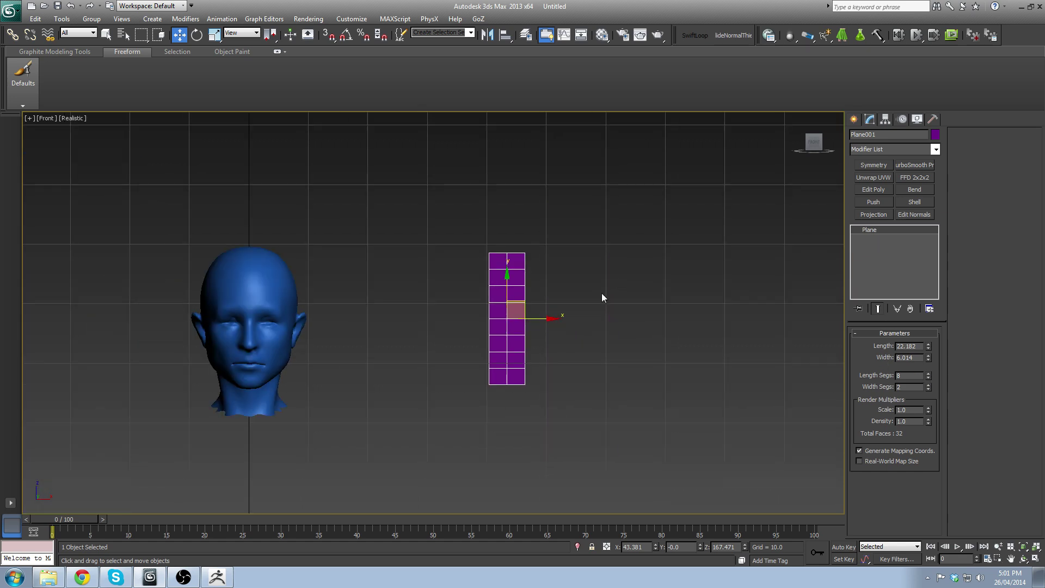
pyautogui.scroll(1, 514, 320)
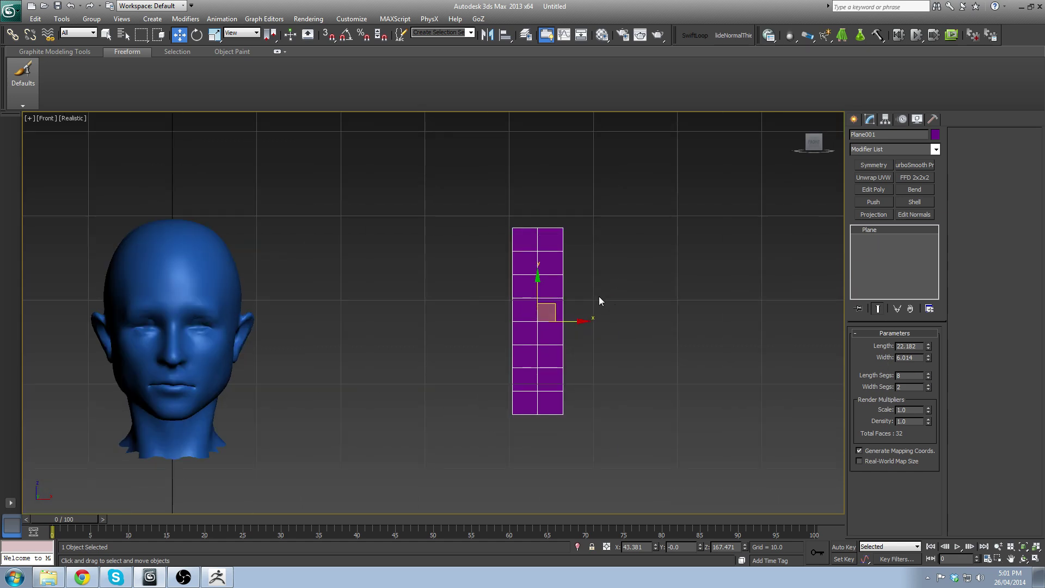
pyautogui.scroll(3, 569, 236)
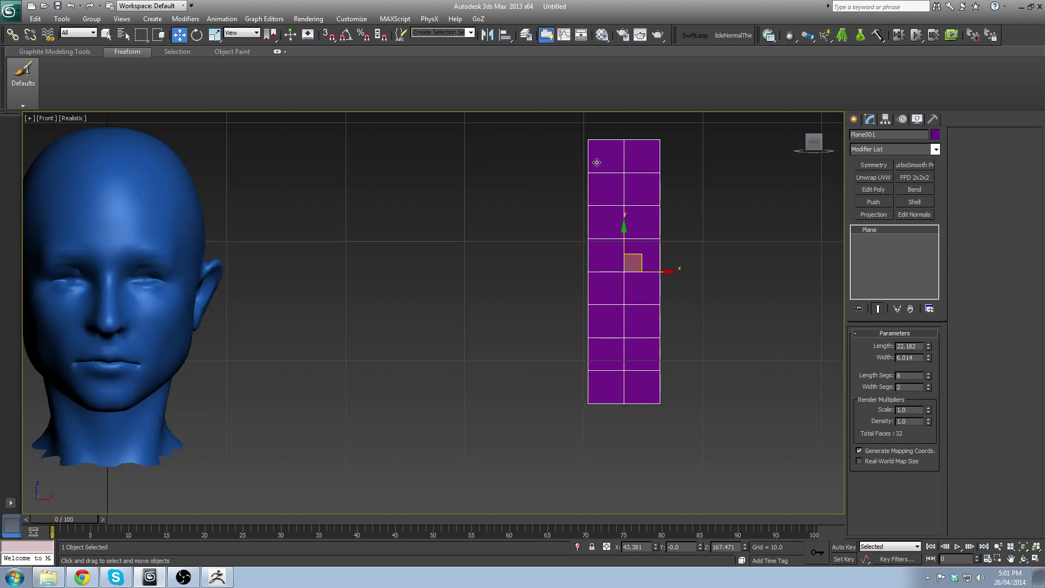
pyautogui.moveTo(457, 249); pyautogui.dragTo(742, 309, button='middle')
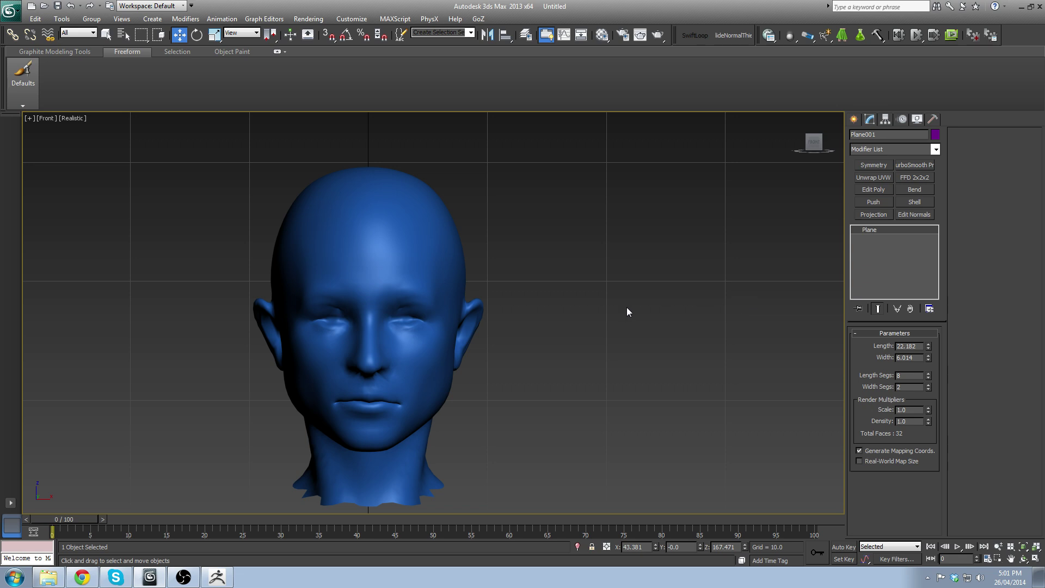
pyautogui.scroll(-3, 626, 307)
pyautogui.scroll(3, 579, 327)
pyautogui.scroll(-2, 727, 320)
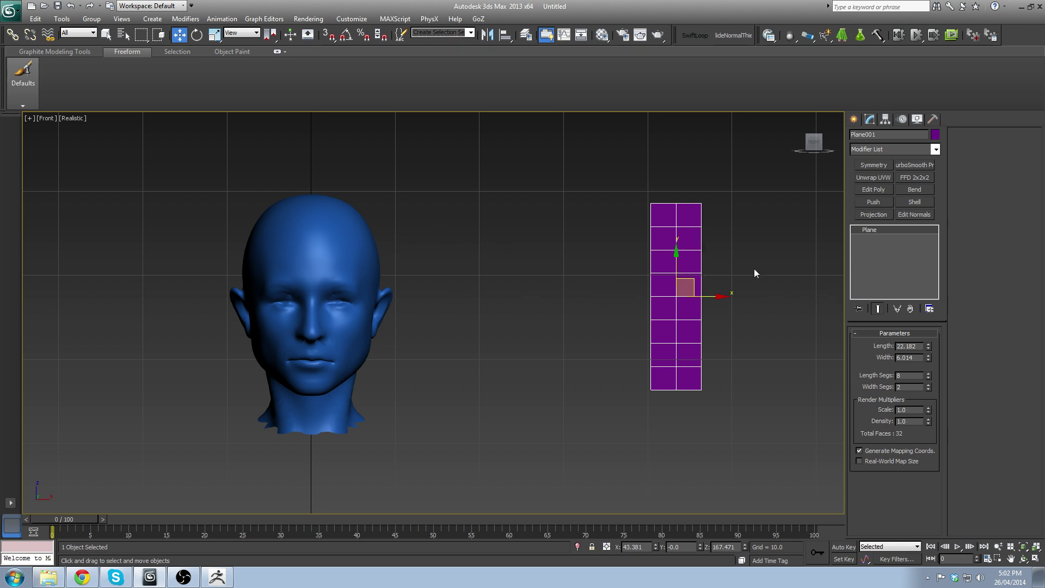
pyautogui.moveTo(620, 252); pyautogui.dragTo(569, 266, button='middle')
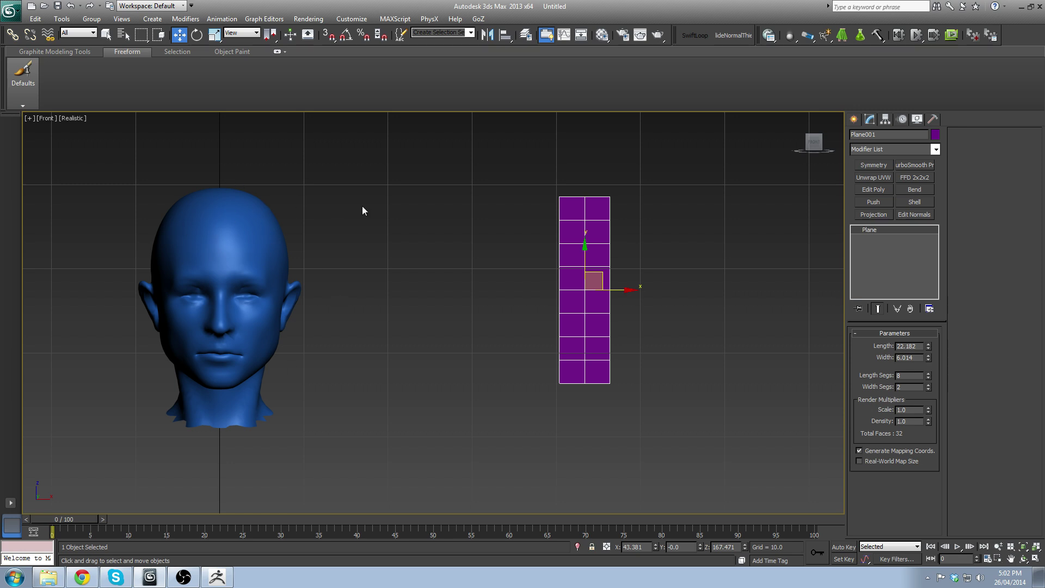
pyautogui.moveTo(390, 311); pyautogui.dragTo(470, 301, button='middle')
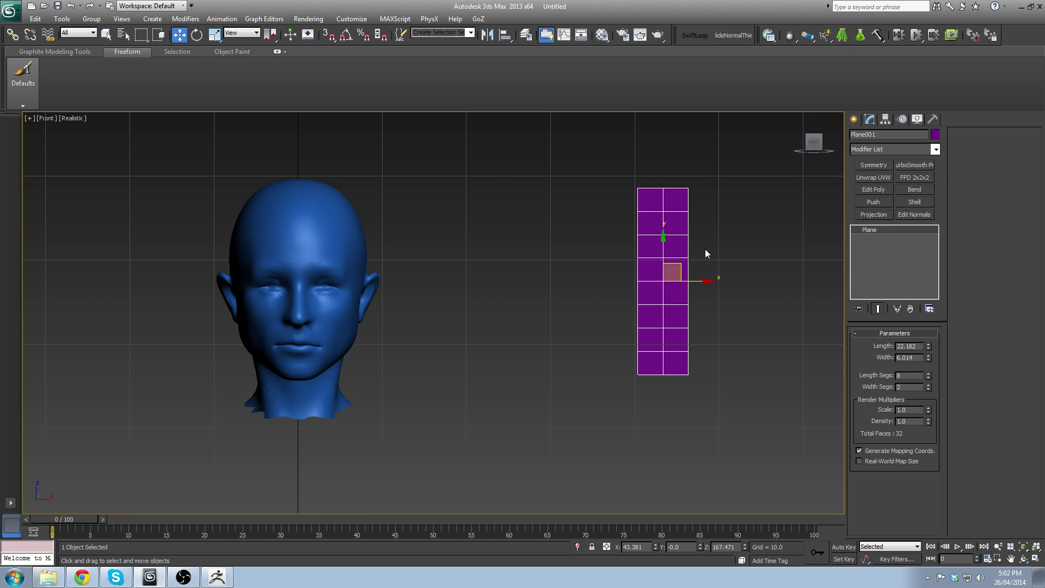
pyautogui.moveTo(795, 310); pyautogui.dragTo(677, 303, button='middle')
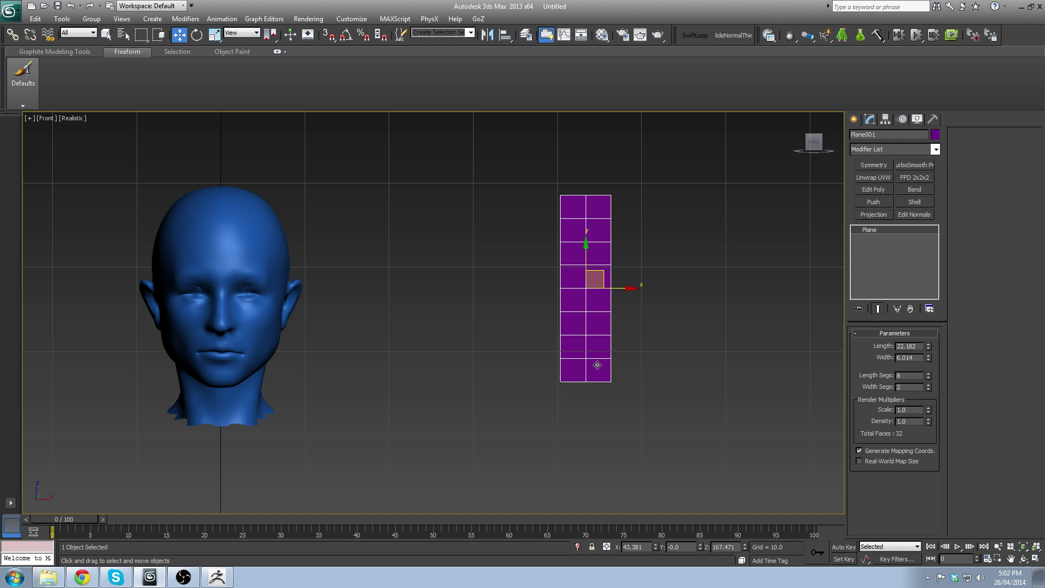
pyautogui.moveTo(669, 346); pyautogui.dragTo(659, 313, button='middle')
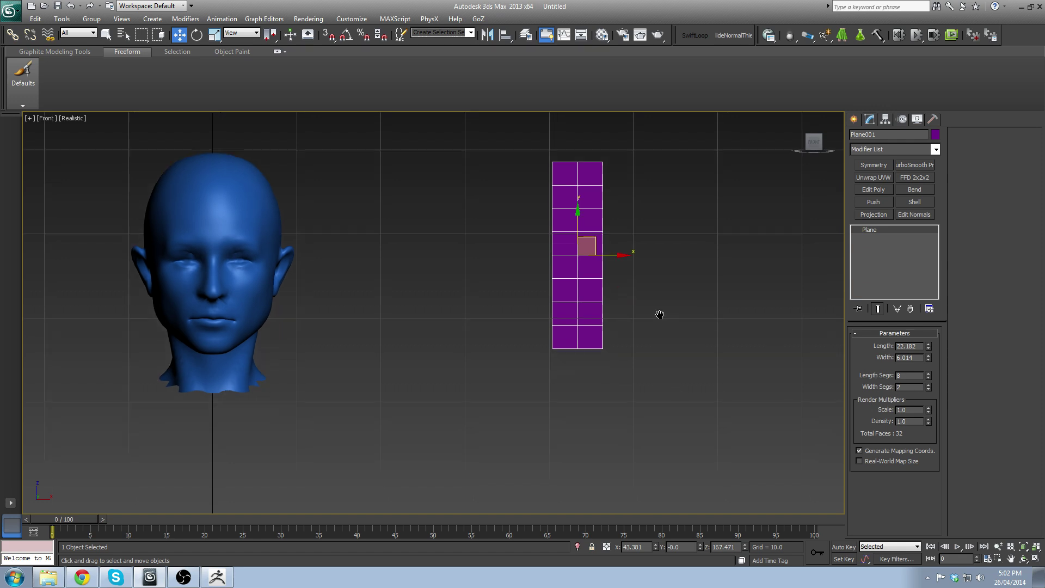
# Step: Convert the segmented plane beside the head to an Editable Poly
pyautogui.scroll(2, 717, 327)
pyautogui.moveTo(638, 245); pyautogui.dragTo(596, 292, button='middle')
pyautogui.rightClick(610, 348)
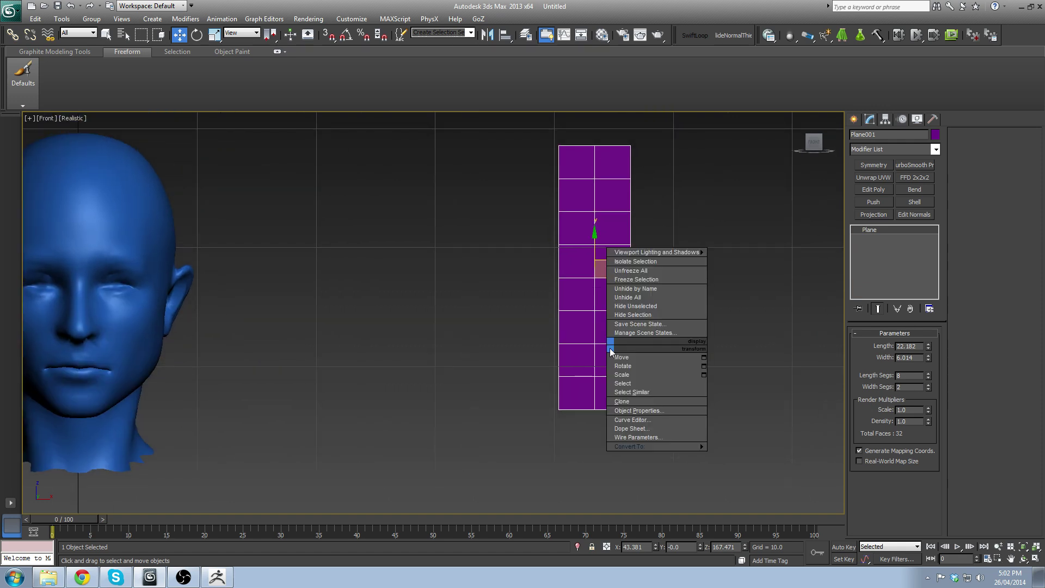
pyautogui.moveTo(664, 443)
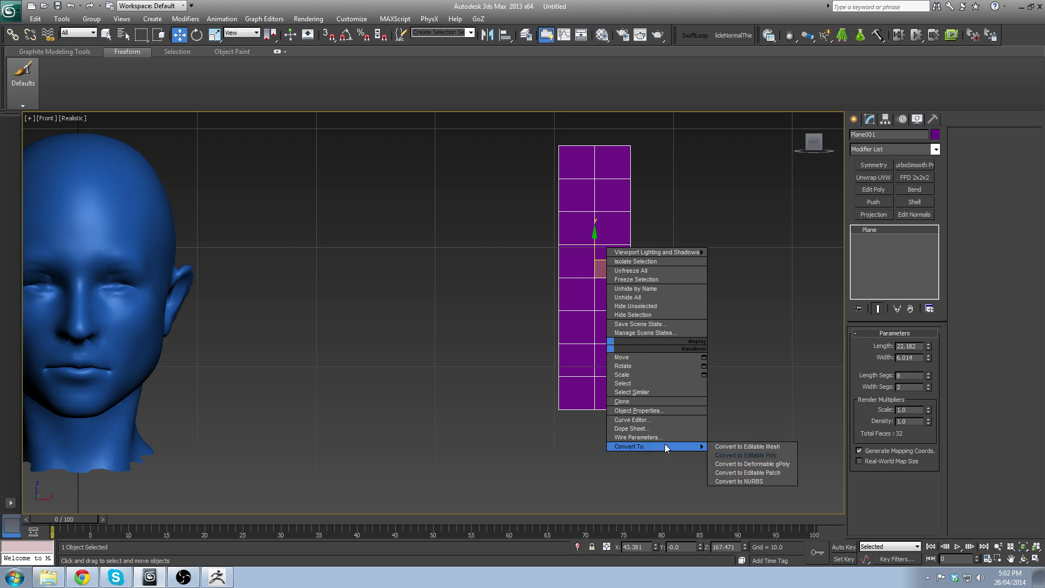
pyautogui.click(756, 455)
pyautogui.moveTo(631, 214); pyautogui.dragTo(611, 244, button='middle')
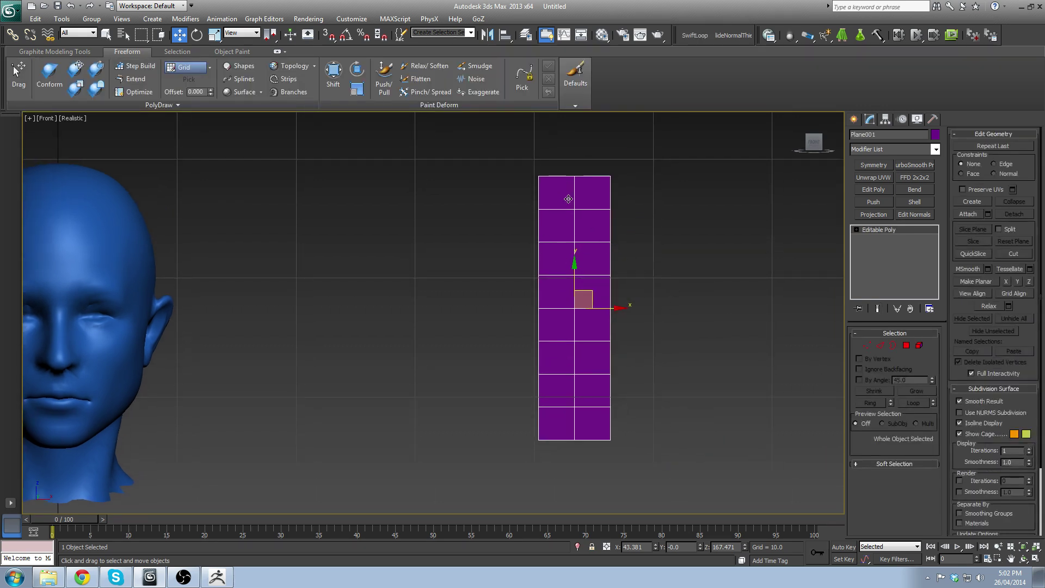
pyautogui.click(874, 346)
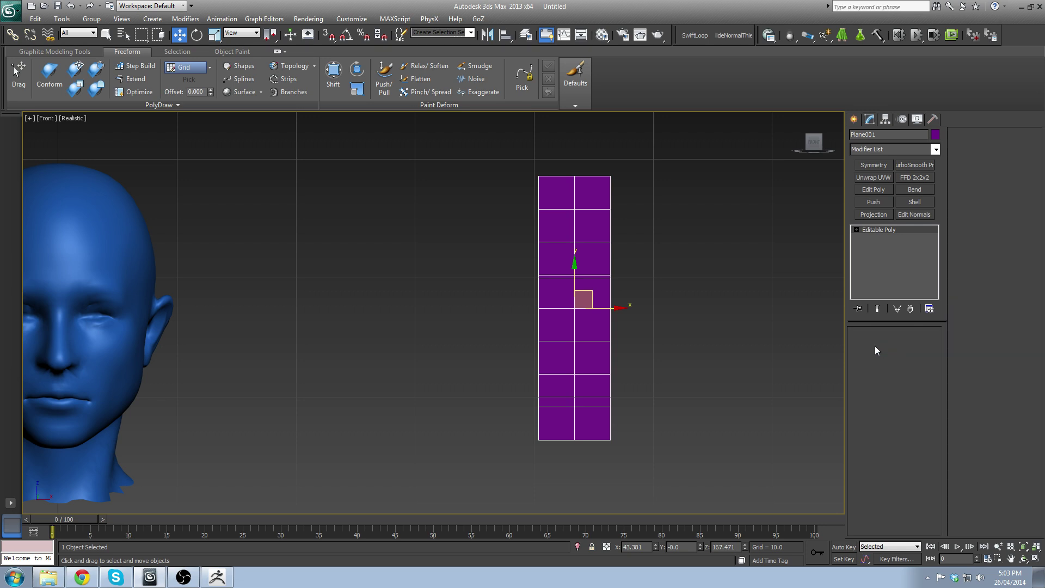
# Step: Select the strip's central vertical edge loop and move it along the Y axis to fold the strip into a shallow V
pyautogui.doubleClick(573, 190)
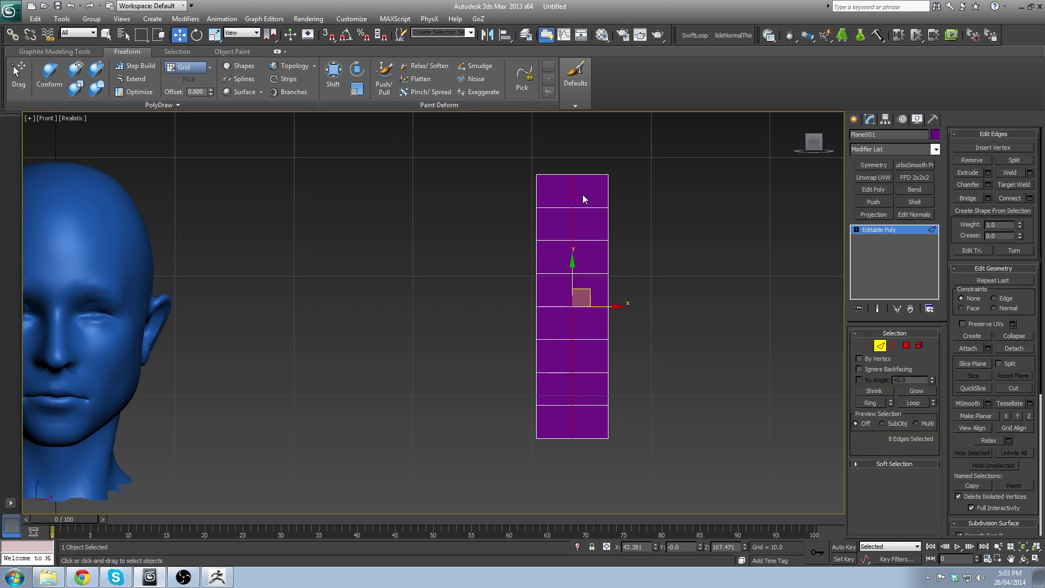
pyautogui.press('p')
pyautogui.scroll(-4, 591, 212)
pyautogui.keyDown('alt'); pyautogui.moveTo(585, 245); pyautogui.dragTo(493, 321, button='middle'); pyautogui.keyUp('alt')
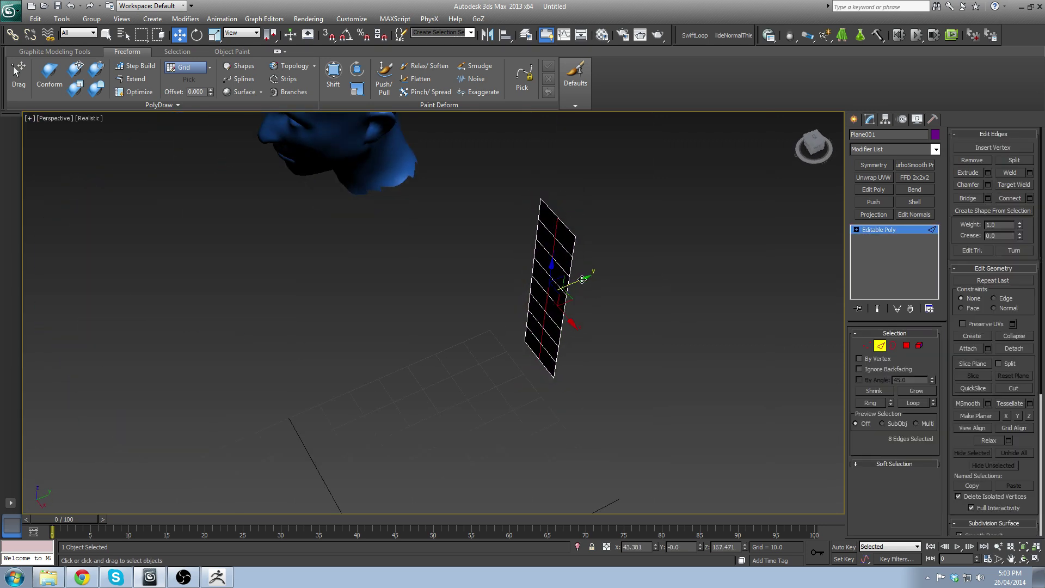
pyautogui.moveTo(582, 279); pyautogui.dragTo(566, 286)
pyautogui.keyDown('alt'); pyautogui.moveTo(564, 327); pyautogui.dragTo(500, 326, button='middle'); pyautogui.keyUp('alt')
pyautogui.scroll(-3, 569, 274)
pyautogui.scroll(3, 568, 314)
pyautogui.keyDown('alt'); pyautogui.moveTo(502, 270); pyautogui.dragTo(458, 317, button='middle'); pyautogui.keyUp('alt')
pyautogui.scroll(-3, 472, 302)
pyautogui.moveTo(457, 317); pyautogui.dragTo(520, 317, button='middle')
pyautogui.scroll(3, 520, 317)
pyautogui.click(567, 238)
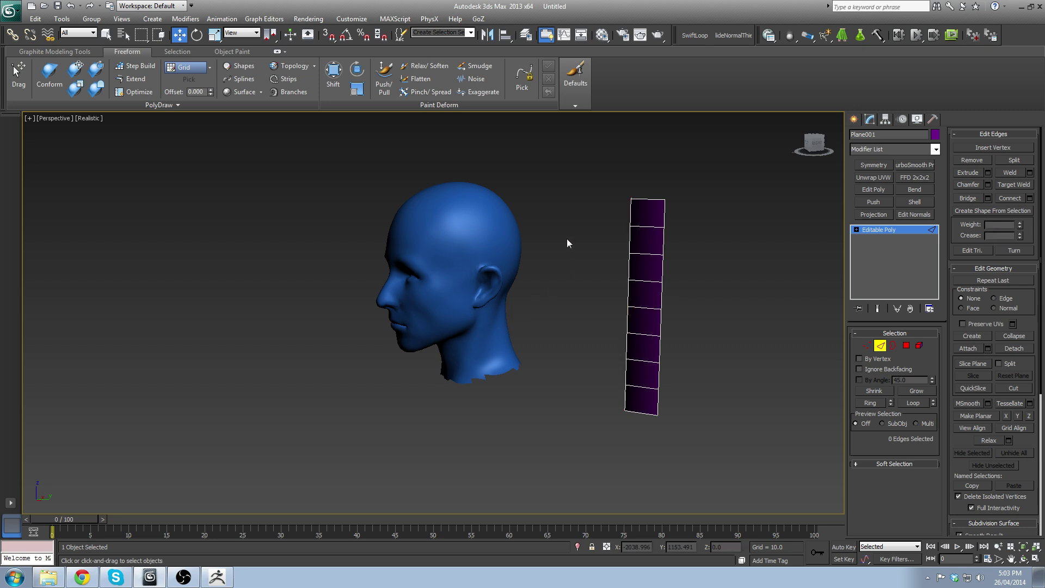
# Step: Leave edge editing on the folded strip and return to whole-object level
pyautogui.keyDown('alt'); pyautogui.moveTo(567, 238); pyautogui.dragTo(430, 243, button='middle'); pyautogui.keyUp('alt')
pyautogui.keyDown('alt'); pyautogui.moveTo(309, 267); pyautogui.dragTo(685, 270, button='middle'); pyautogui.keyUp('alt')
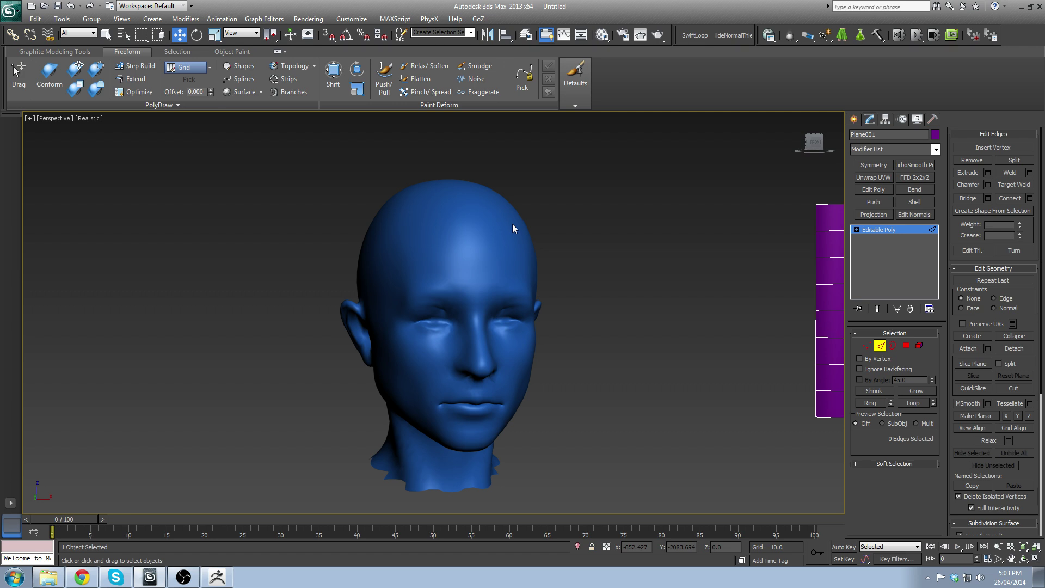
pyautogui.scroll(-3, 504, 262)
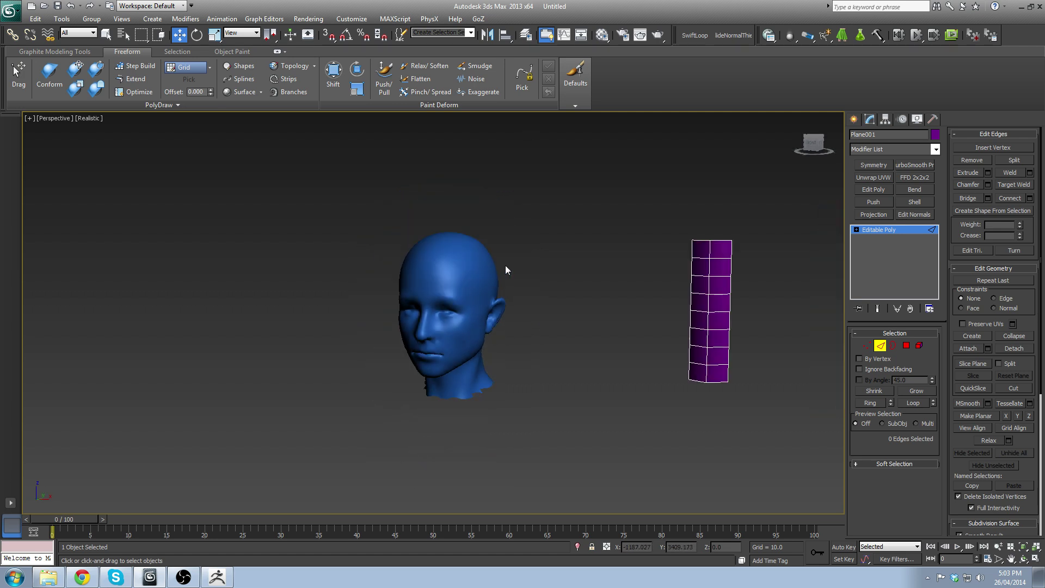
pyautogui.keyDown('alt'); pyautogui.moveTo(505, 266); pyautogui.dragTo(646, 334, button='middle'); pyautogui.keyUp('alt')
pyautogui.scroll(2, 647, 335)
pyautogui.click(880, 346)
# Step: Examine the folded strip's shape and size against the head from the side, below and front
pyautogui.moveTo(660, 294); pyautogui.dragTo(638, 308, button='middle')
pyautogui.scroll(-3, 537, 294)
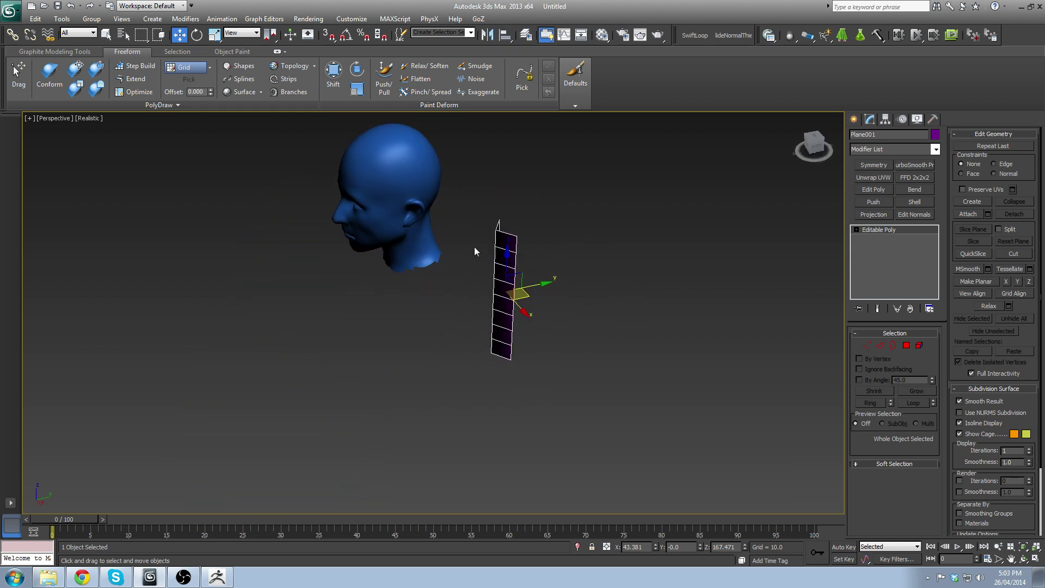
pyautogui.keyDown('alt'); pyautogui.moveTo(562, 256); pyautogui.dragTo(491, 283, button='middle'); pyautogui.keyUp('alt')
pyautogui.scroll(4, 491, 283)
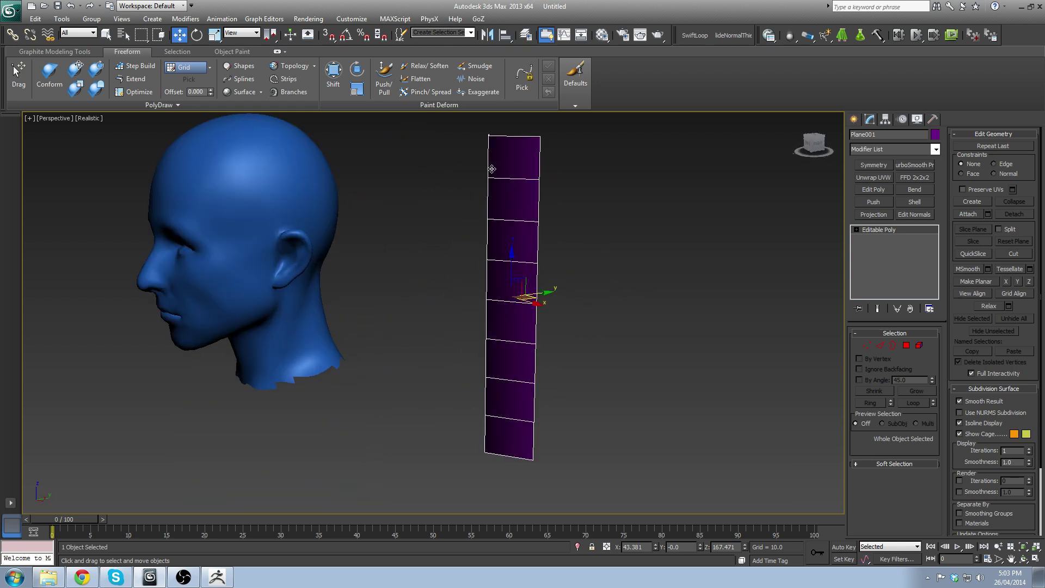
pyautogui.keyDown('alt'); pyautogui.moveTo(510, 327); pyautogui.dragTo(431, 319, button='middle'); pyautogui.keyUp('alt')
pyautogui.scroll(-2, 547, 306)
pyautogui.moveTo(547, 306)
pyautogui.keyDown('alt'); pyautogui.mouseDown(button='middle')
pyautogui.moveTo(534, 299)
pyautogui.moveTo(566, 311)
pyautogui.mouseUp(button='middle'); pyautogui.keyUp('alt')
pyautogui.scroll(-2, 442, 220)
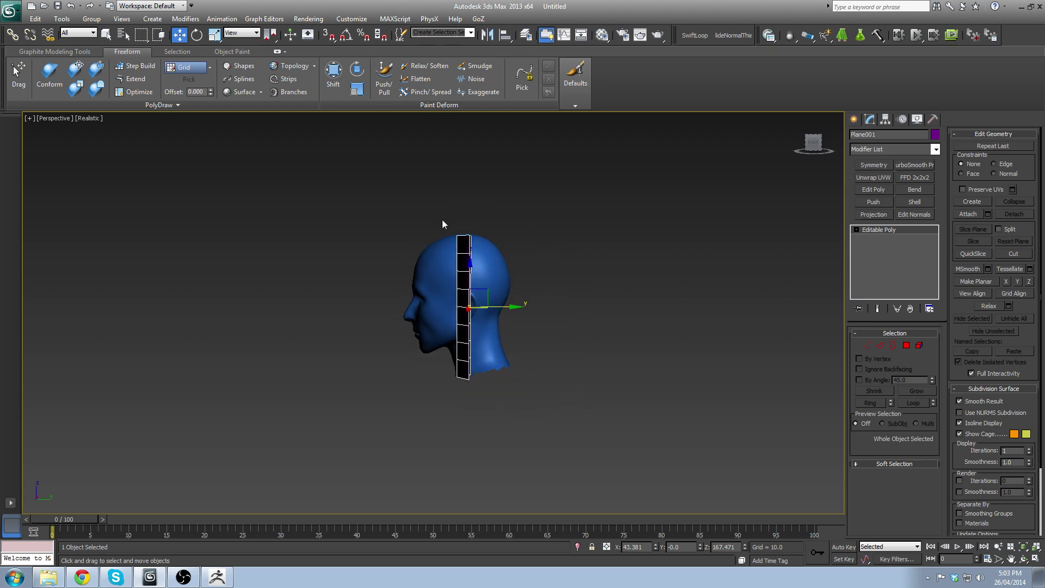
pyautogui.scroll(2, 429, 261)
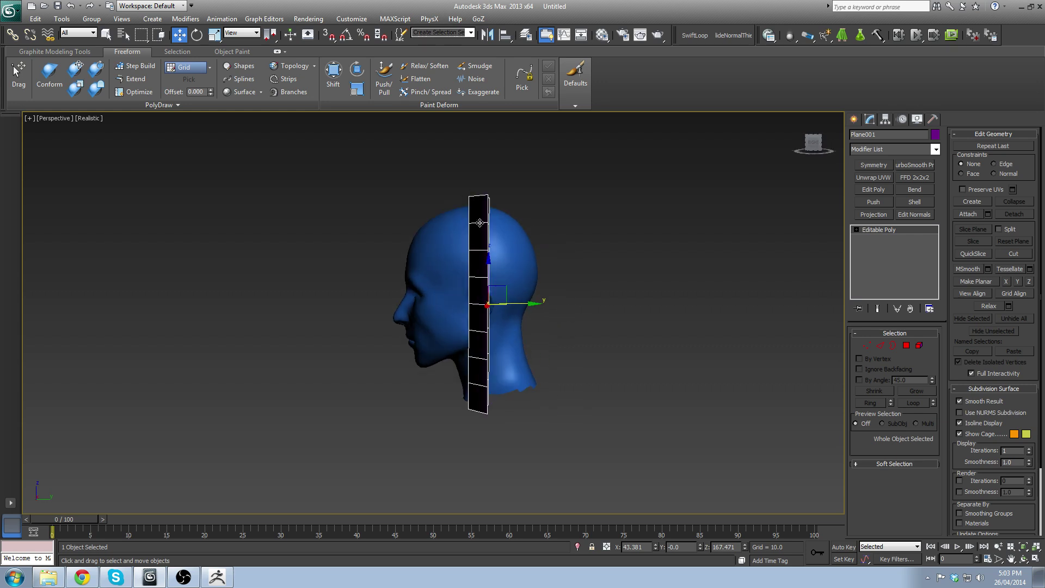
pyautogui.scroll(2, 517, 247)
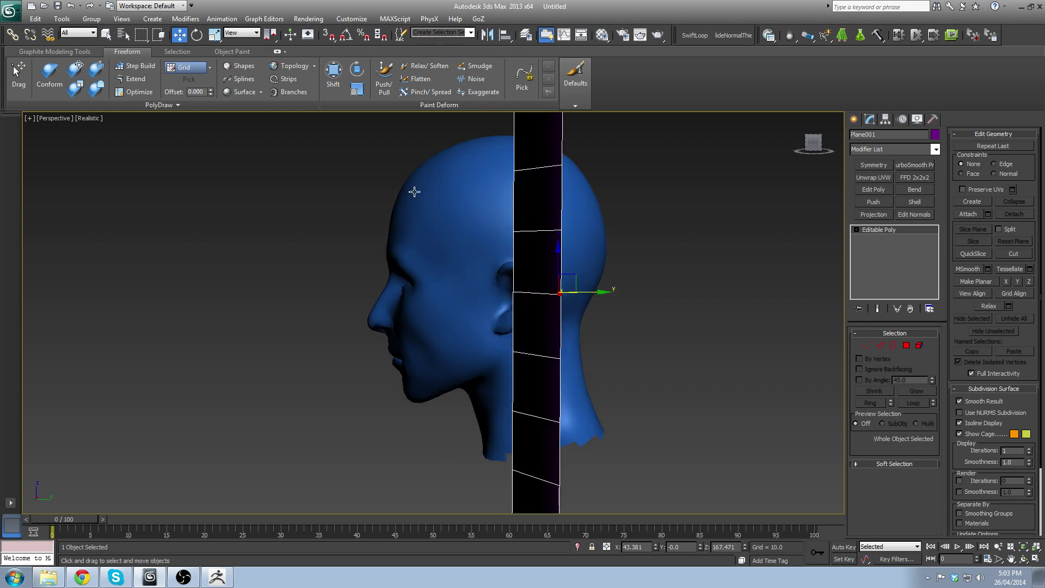
pyautogui.scroll(-1, 529, 291)
pyautogui.moveTo(509, 239); pyautogui.dragTo(609, 281, button='middle')
pyautogui.scroll(-4, 403, 337)
pyautogui.moveTo(397, 341); pyautogui.dragTo(555, 316, button='middle')
pyautogui.scroll(4, 561, 318)
pyautogui.keyDown('alt'); pyautogui.moveTo(572, 320); pyautogui.dragTo(596, 244, button='middle'); pyautogui.keyUp('alt')
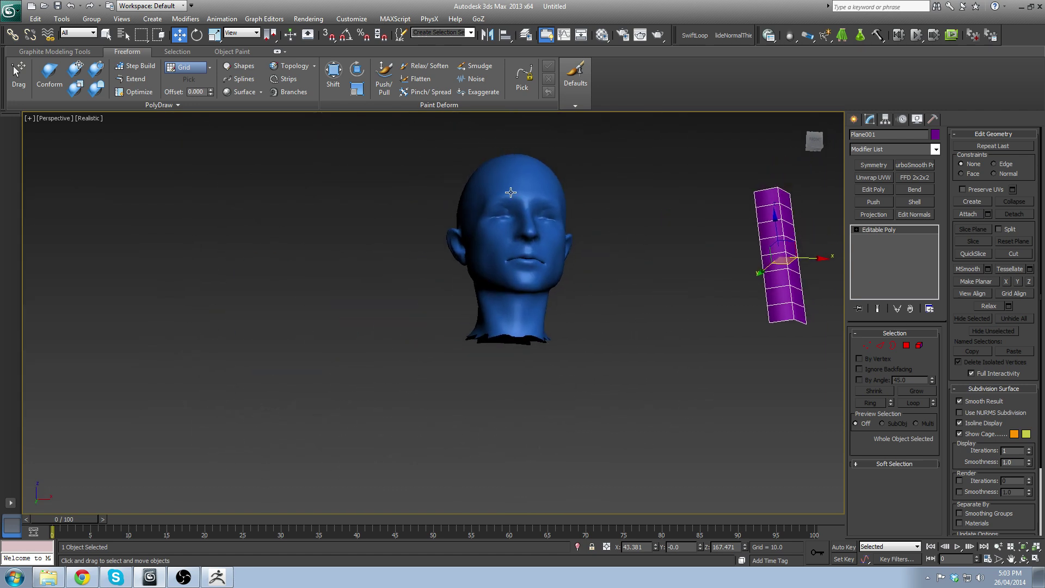
pyautogui.keyDown('alt'); pyautogui.moveTo(568, 277); pyautogui.dragTo(527, 312, button='middle'); pyautogui.keyUp('alt')
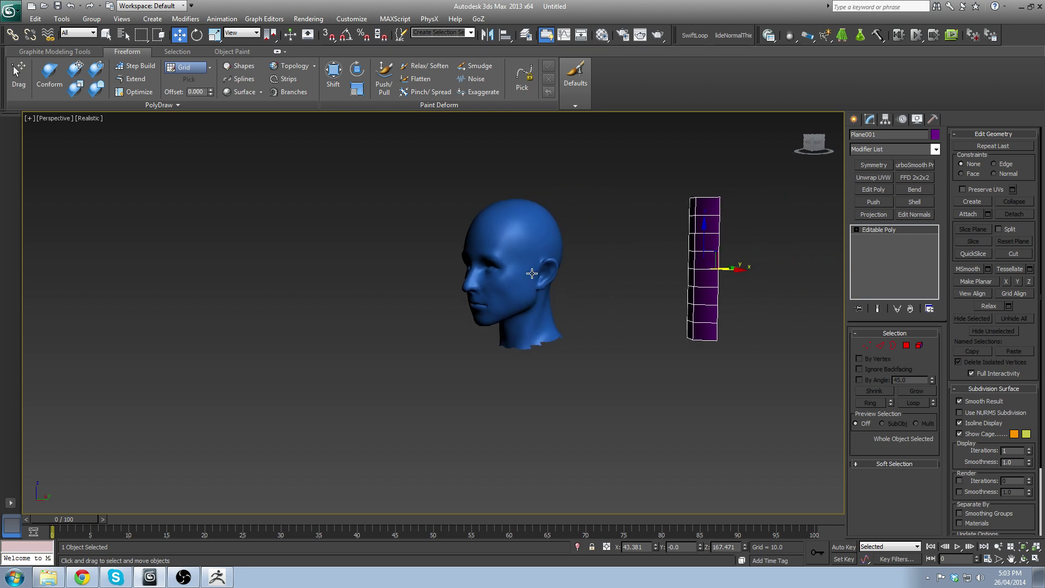
pyautogui.keyDown('alt'); pyautogui.moveTo(537, 274); pyautogui.dragTo(696, 380, button='middle'); pyautogui.keyUp('alt')
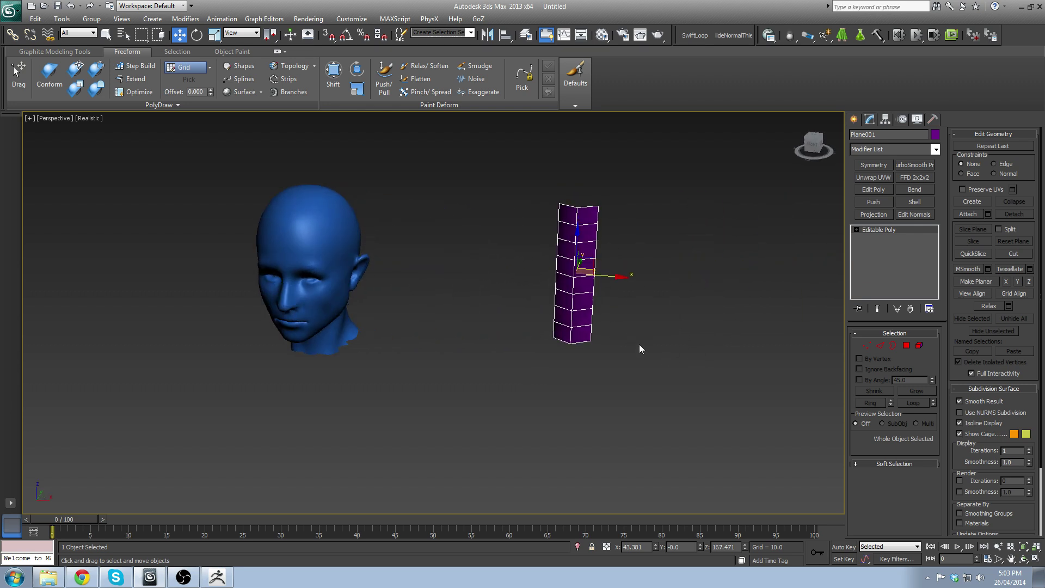
pyautogui.keyDown('alt'); pyautogui.moveTo(544, 288); pyautogui.dragTo(691, 263, button='middle'); pyautogui.keyUp('alt')
pyautogui.moveTo(570, 247); pyautogui.dragTo(616, 250, button='middle')
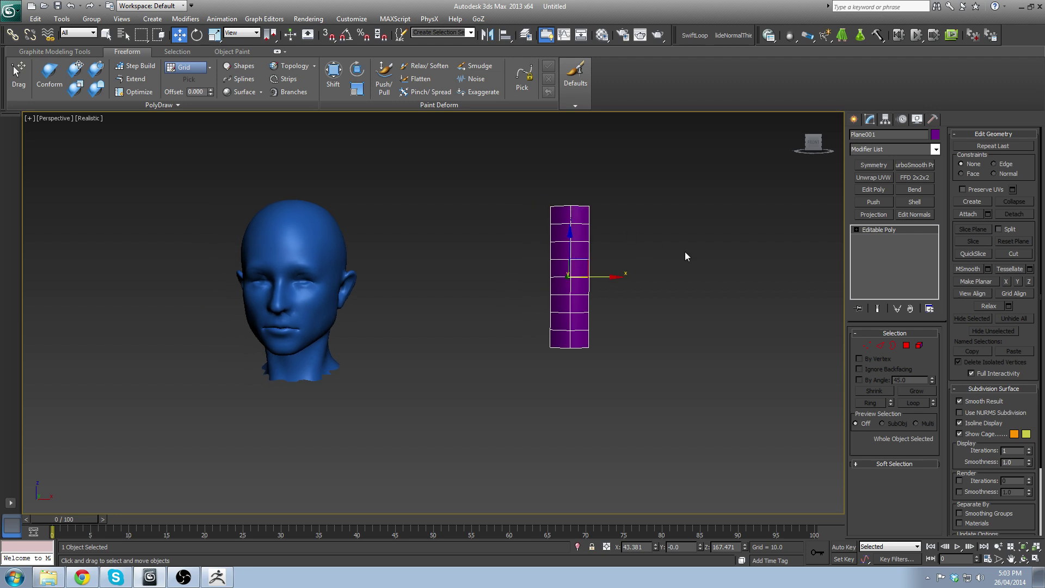
pyautogui.keyDown('alt'); pyautogui.moveTo(566, 272); pyautogui.dragTo(587, 274, button='middle'); pyautogui.keyUp('alt')
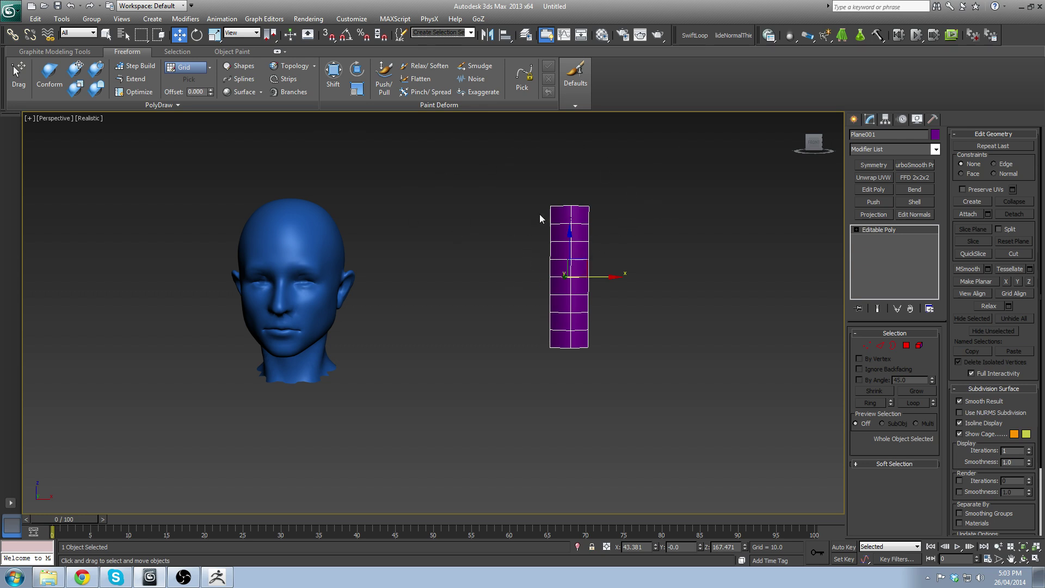
pyautogui.moveTo(690, 323); pyautogui.dragTo(660, 366, button='middle')
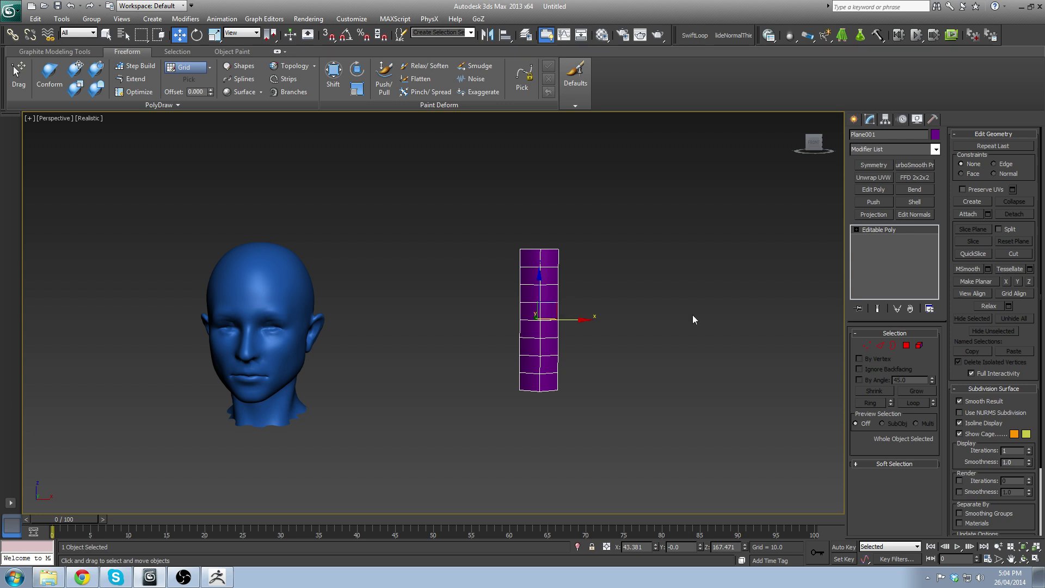
pyautogui.moveTo(565, 308); pyautogui.dragTo(505, 213, button='middle')
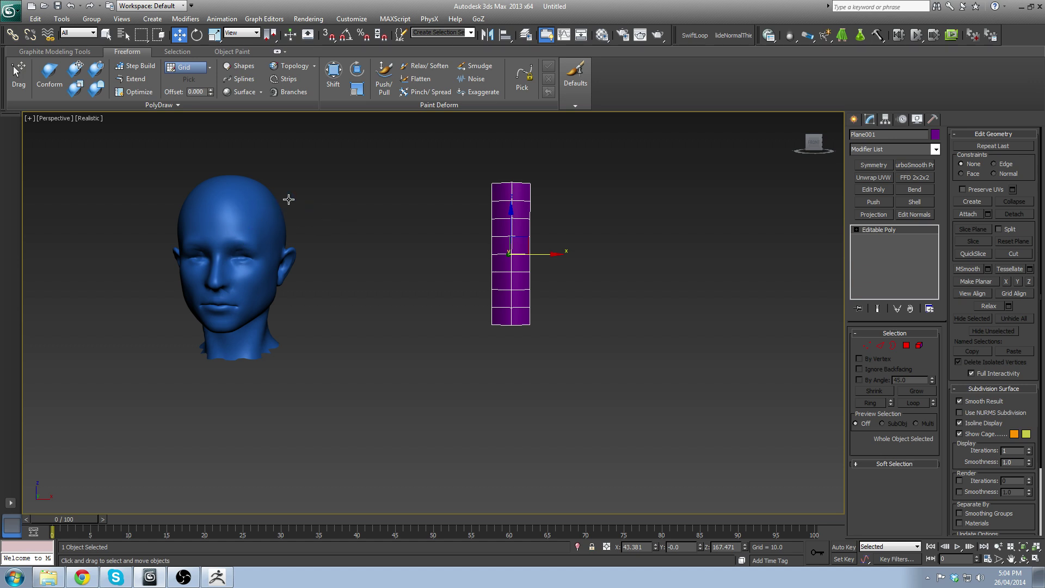
# Step: In the front view, move only the strip's pivot down to the middle of its lower end
pyautogui.press('f')
pyautogui.press('z')
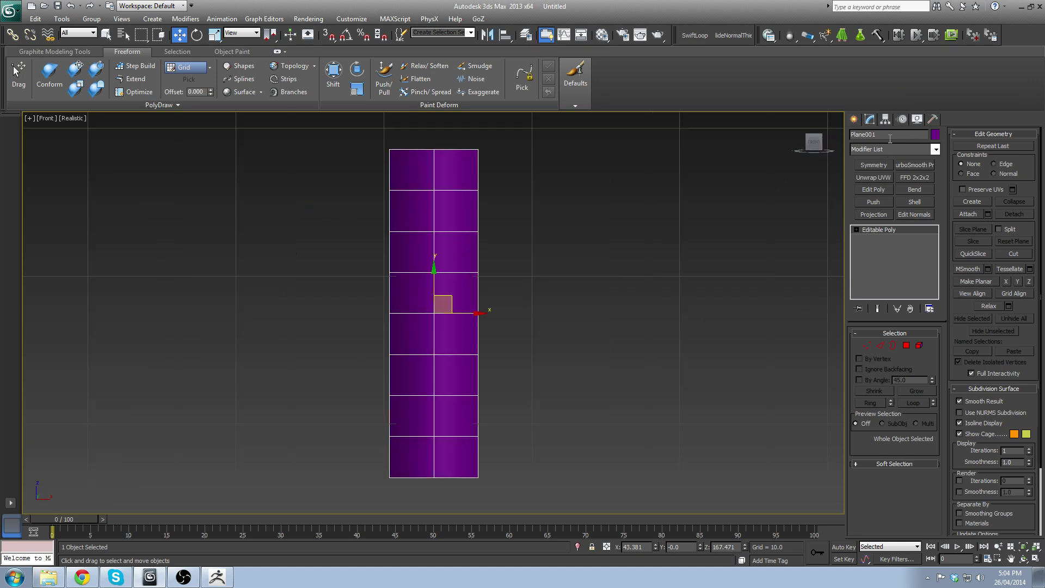
pyautogui.click(884, 120)
pyautogui.moveTo(435, 286); pyautogui.dragTo(448, 331)
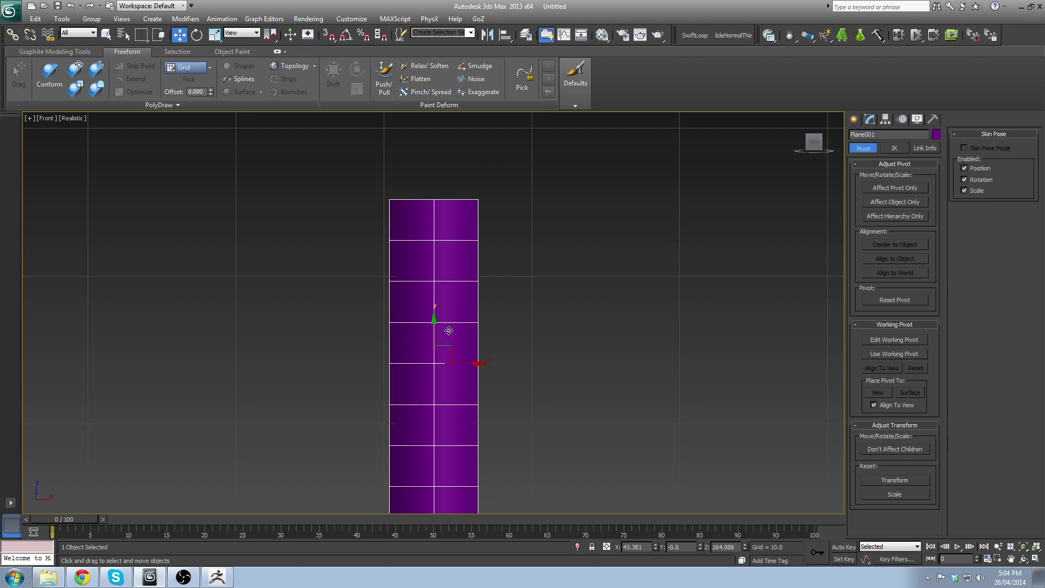
pyautogui.hotkey('ctrl', 'z')
pyautogui.click(897, 186)
pyautogui.moveTo(468, 217); pyautogui.dragTo(478, 152, button='middle')
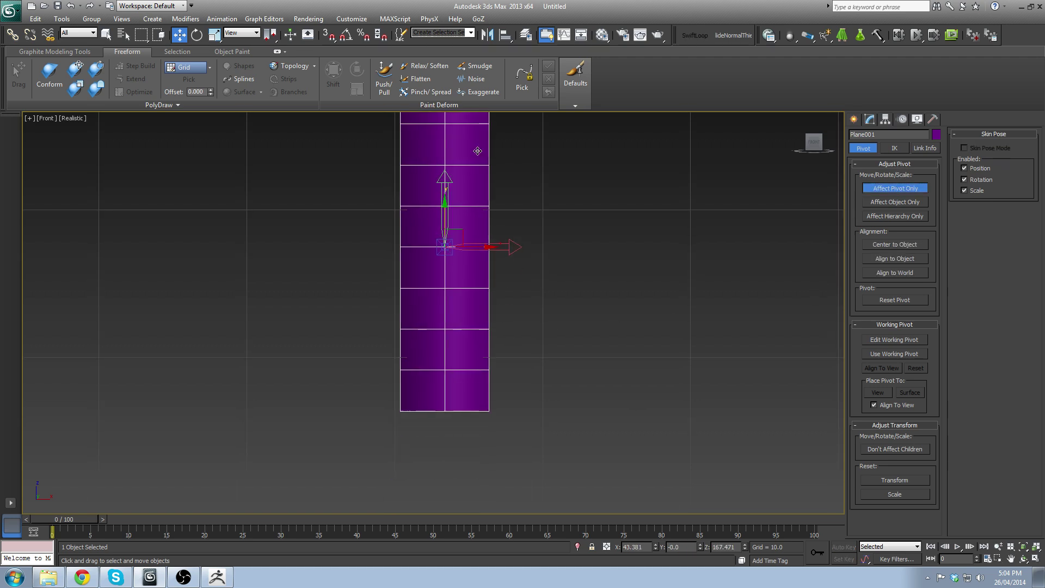
pyautogui.scroll(2, 484, 239)
pyautogui.moveTo(485, 247); pyautogui.dragTo(482, 237, button='middle')
pyautogui.moveTo(441, 179); pyautogui.dragTo(441, 405)
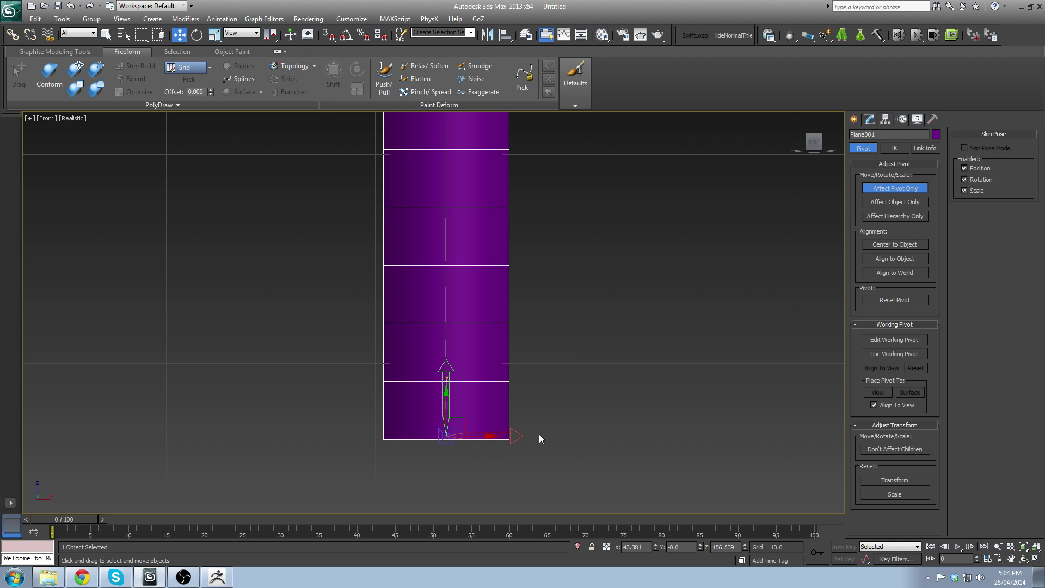
# Step: Fine-tune the pivot so it sits on the strip's bottom edge and finish pivot-only editing
pyautogui.scroll(4, 414, 343)
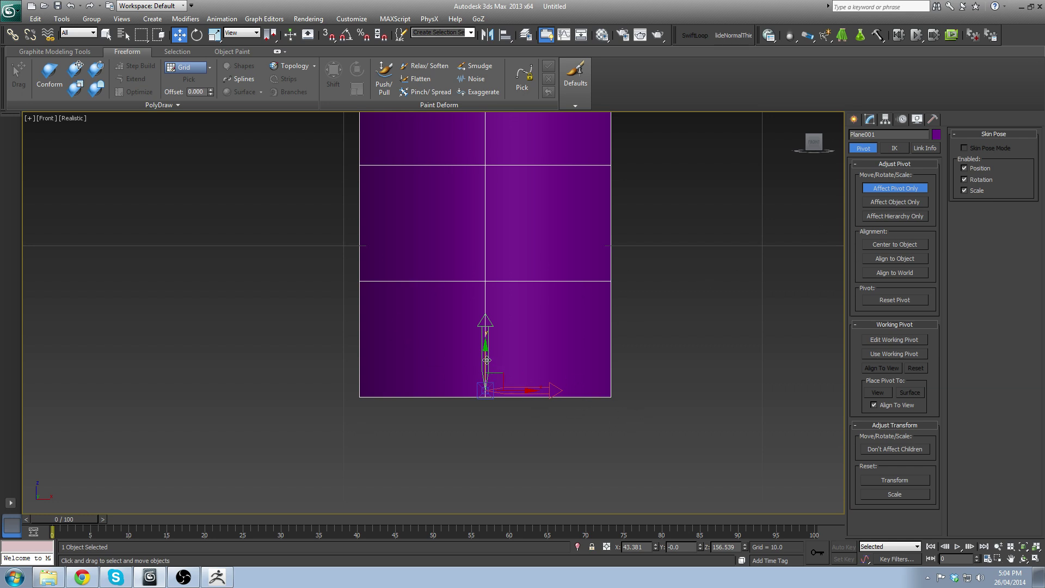
pyautogui.moveTo(487, 360); pyautogui.dragTo(486, 364)
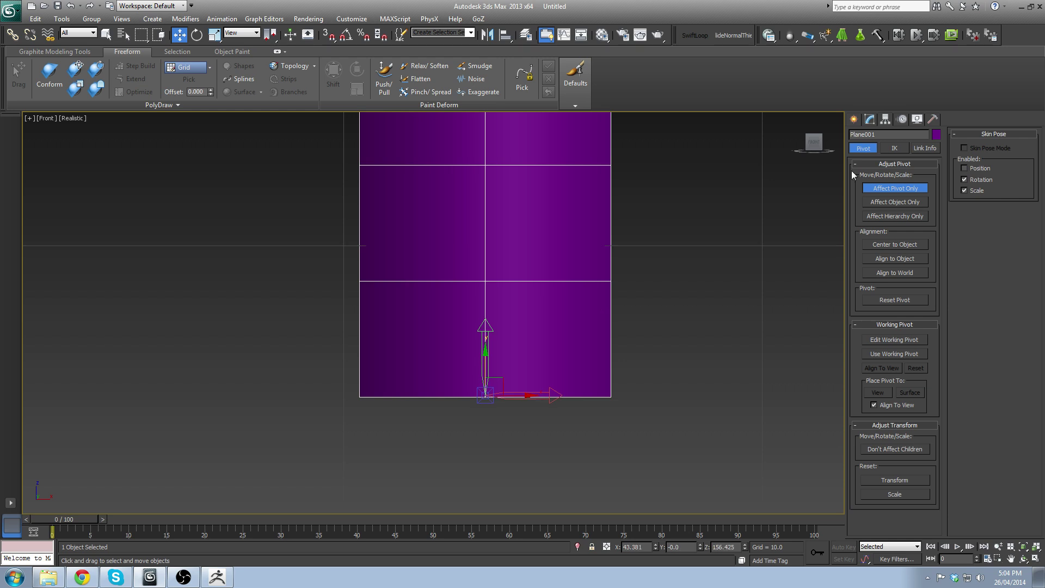
pyautogui.click(965, 168)
pyautogui.click(895, 187)
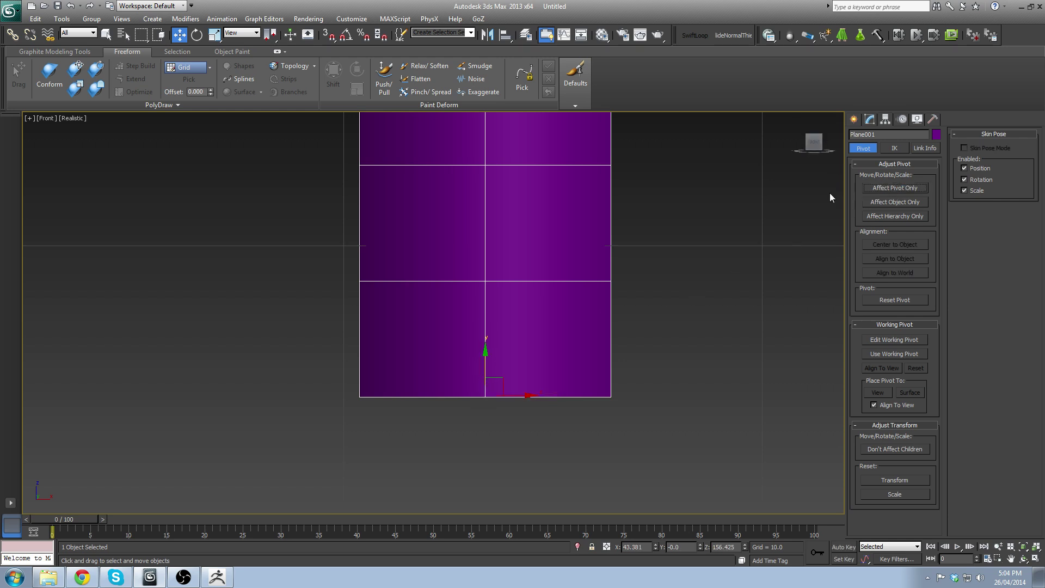
# Step: Examine the strip with its moved pivot and the head's wireframe in the perspective view
pyautogui.scroll(-3, 517, 211)
pyautogui.moveTo(505, 211); pyautogui.dragTo(505, 234, button='middle')
pyautogui.press('p')
pyautogui.scroll(-8, 414, 240)
pyautogui.moveTo(410, 283); pyautogui.dragTo(526, 336, button='middle')
pyautogui.keyDown('alt'); pyautogui.moveTo(527, 335); pyautogui.dragTo(560, 257, button='middle'); pyautogui.keyUp('alt')
pyautogui.scroll(4, 450, 138)
pyautogui.moveTo(495, 267); pyautogui.dragTo(469, 308, button='middle')
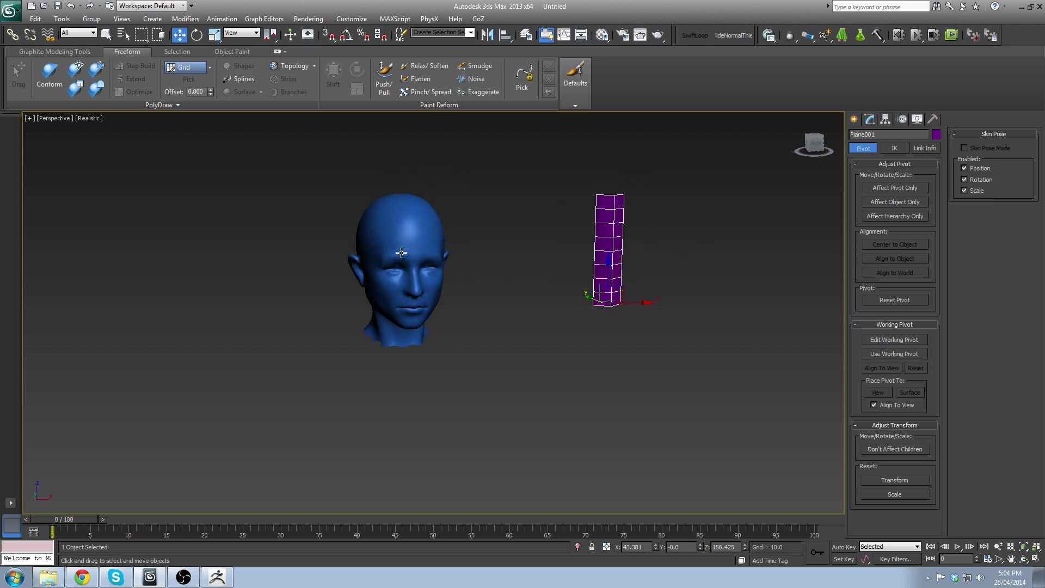
pyautogui.click(367, 240)
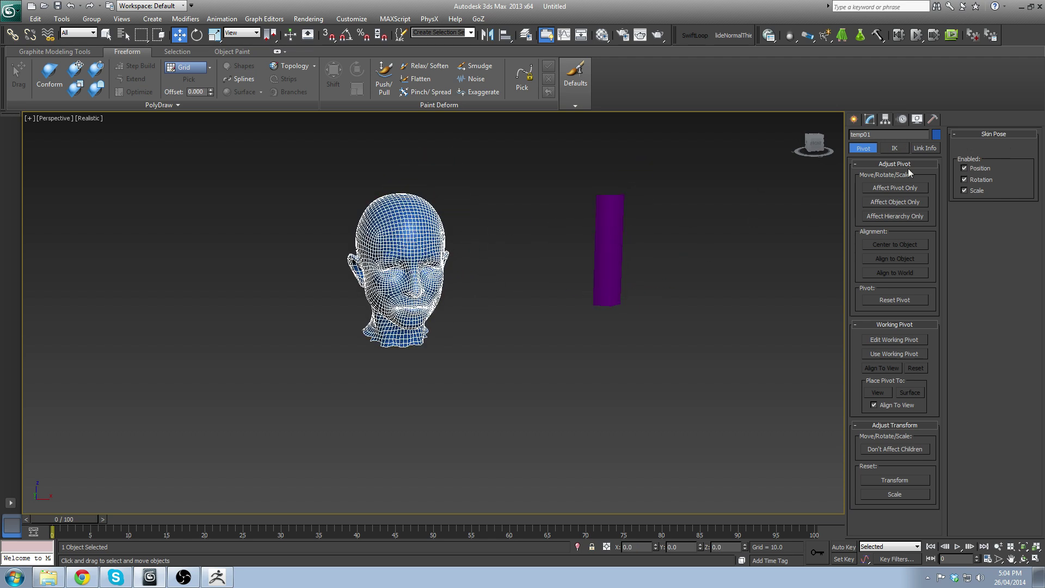
pyautogui.scroll(3, 472, 272)
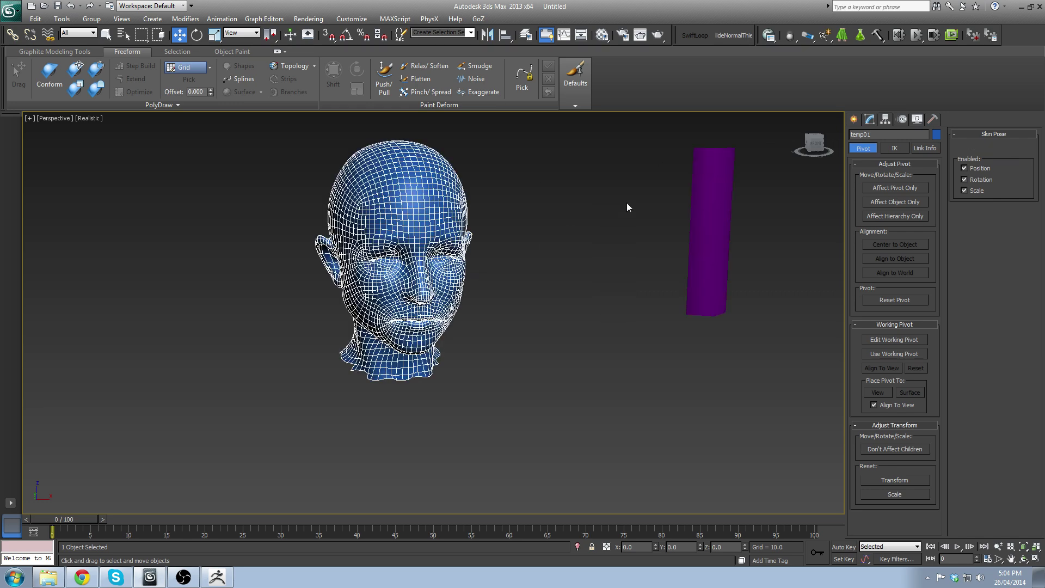
pyautogui.keyDown('alt'); pyautogui.moveTo(615, 277); pyautogui.dragTo(474, 185, button='middle'); pyautogui.keyUp('alt')
pyautogui.click(597, 262)
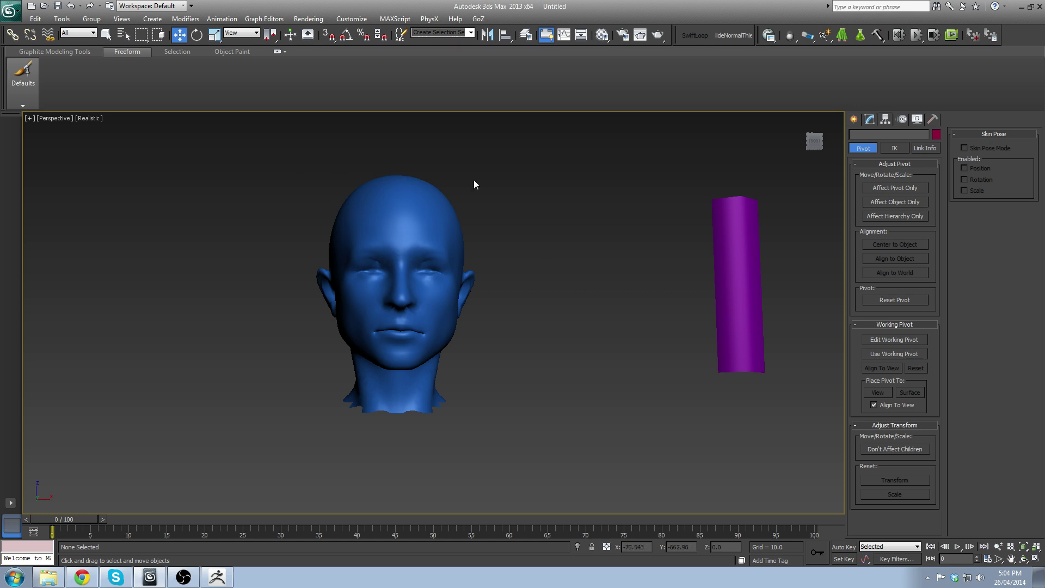
# Step: Put the head model on a new layer named REF_Head
pyautogui.click(526, 35)
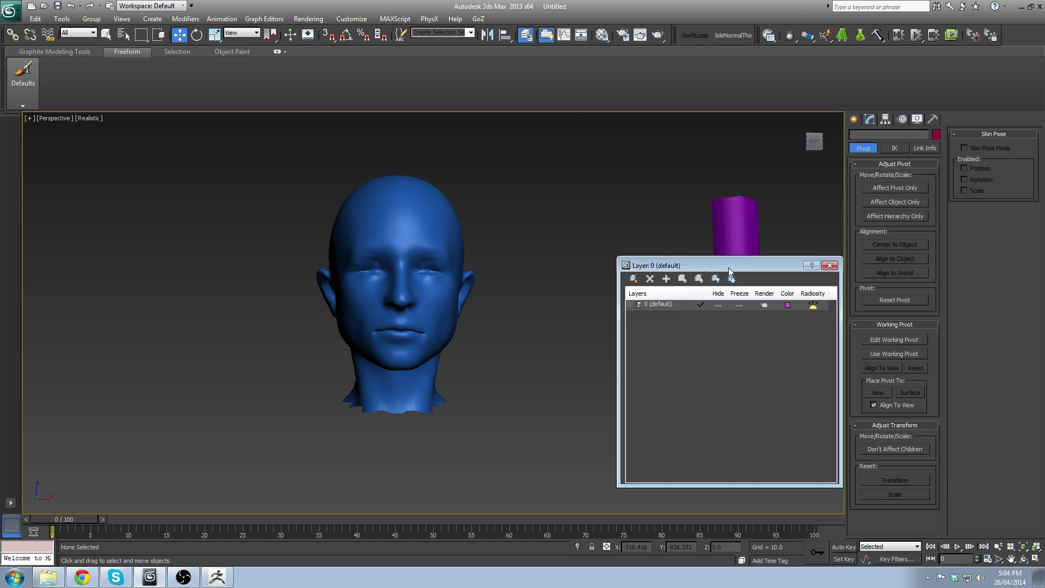
pyautogui.moveTo(730, 271); pyautogui.dragTo(637, 270)
pyautogui.click(433, 214)
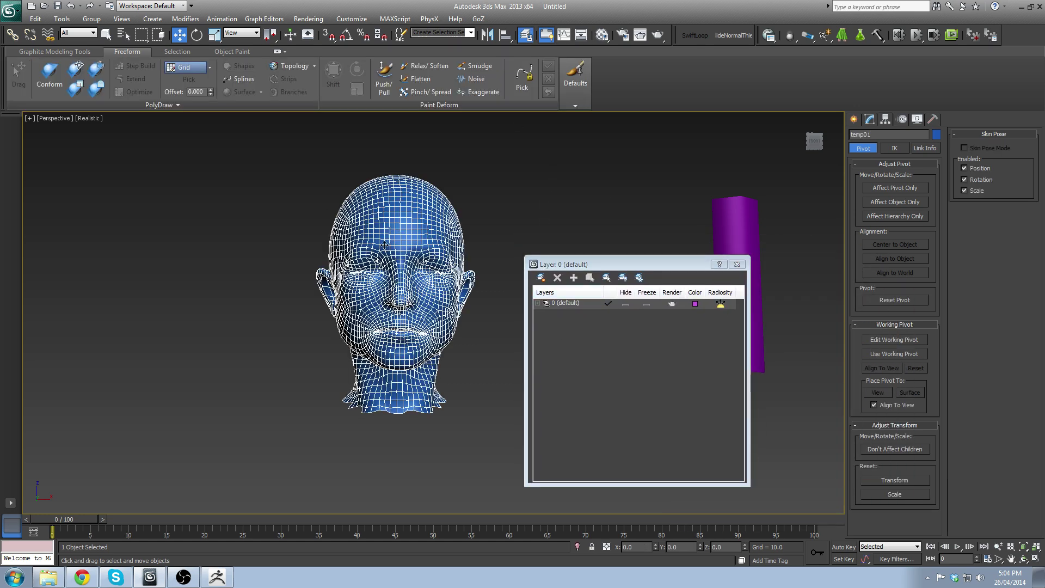
pyautogui.click(541, 278)
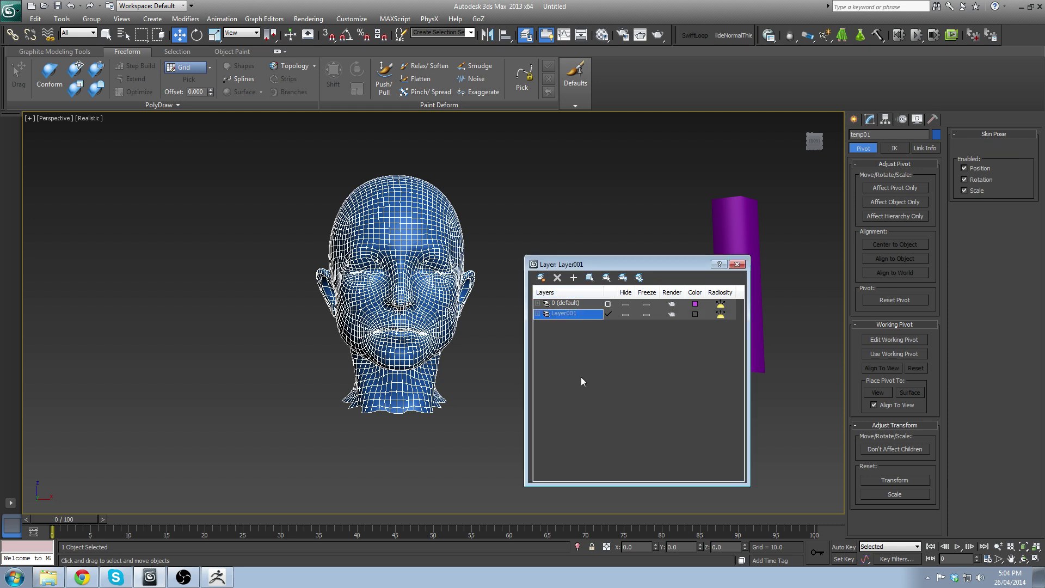
pyautogui.click(580, 314)
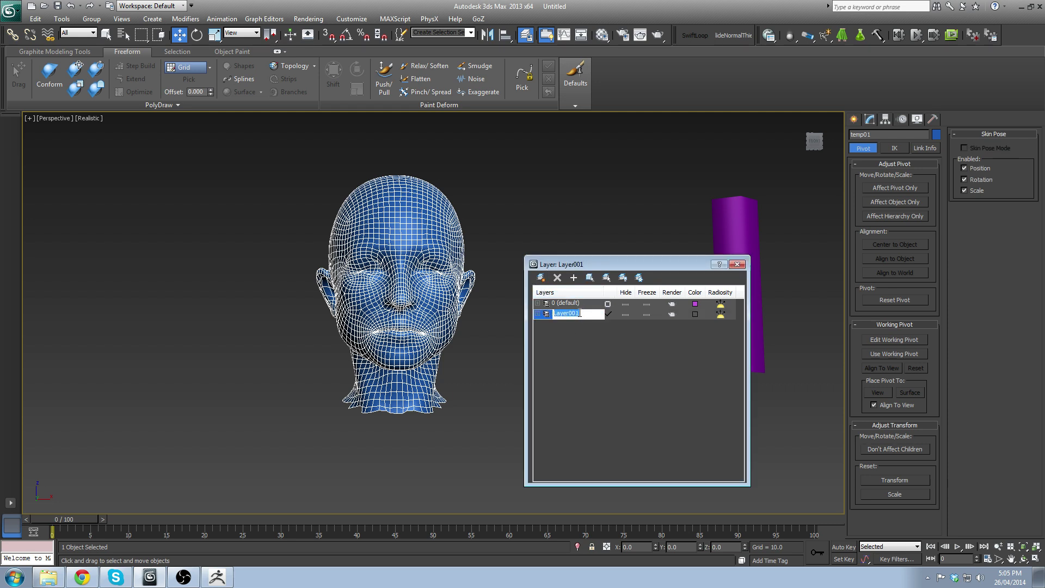
pyautogui.write('REF_Head')
pyautogui.press('Return')
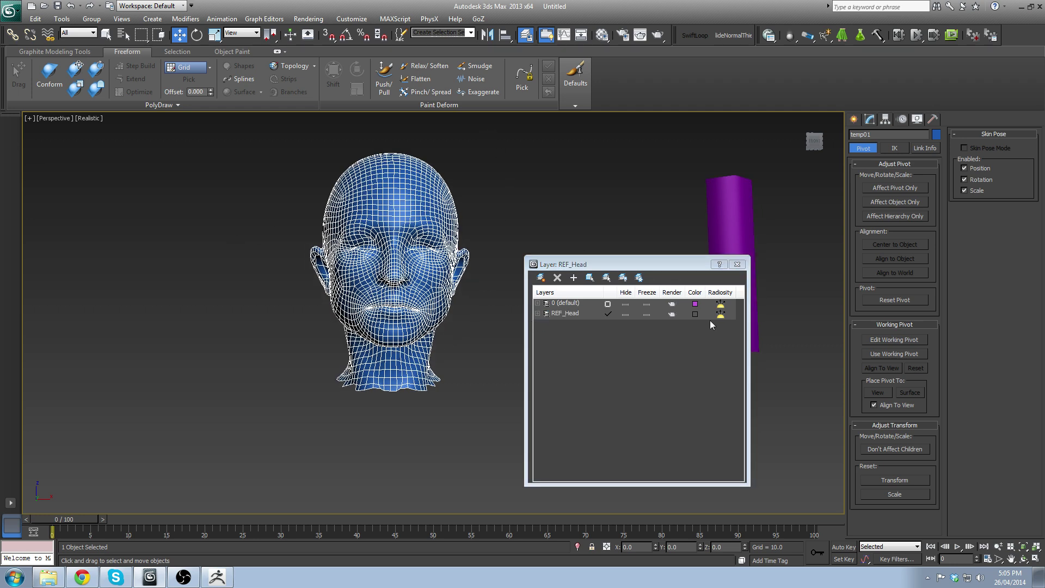
pyautogui.click(737, 264)
pyautogui.click(584, 250)
# Step: Put the polygon strip on a new layer named CONSTRUCTION_Hair
pyautogui.click(703, 272)
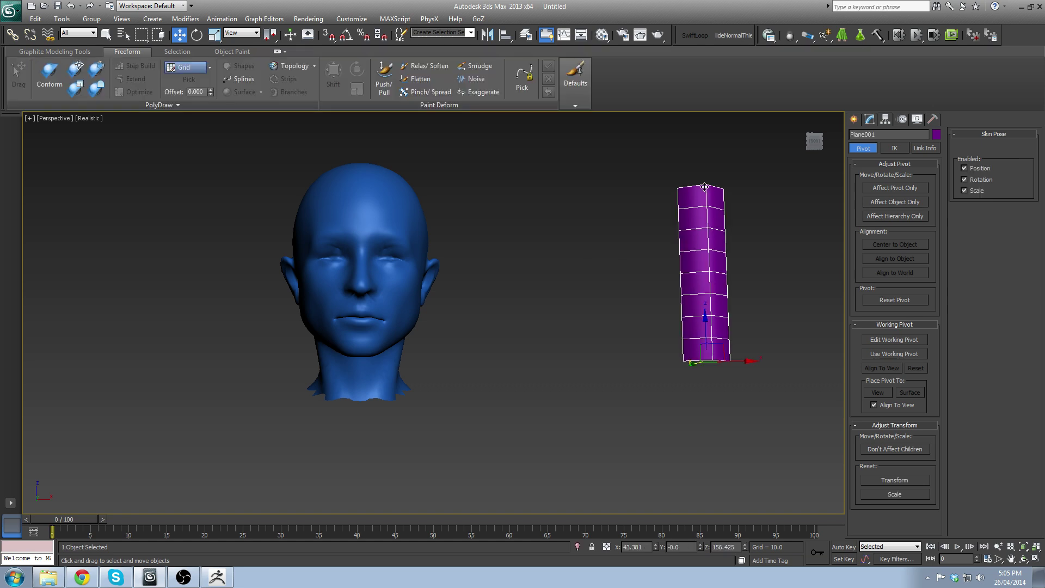
pyautogui.click(526, 34)
pyautogui.click(541, 279)
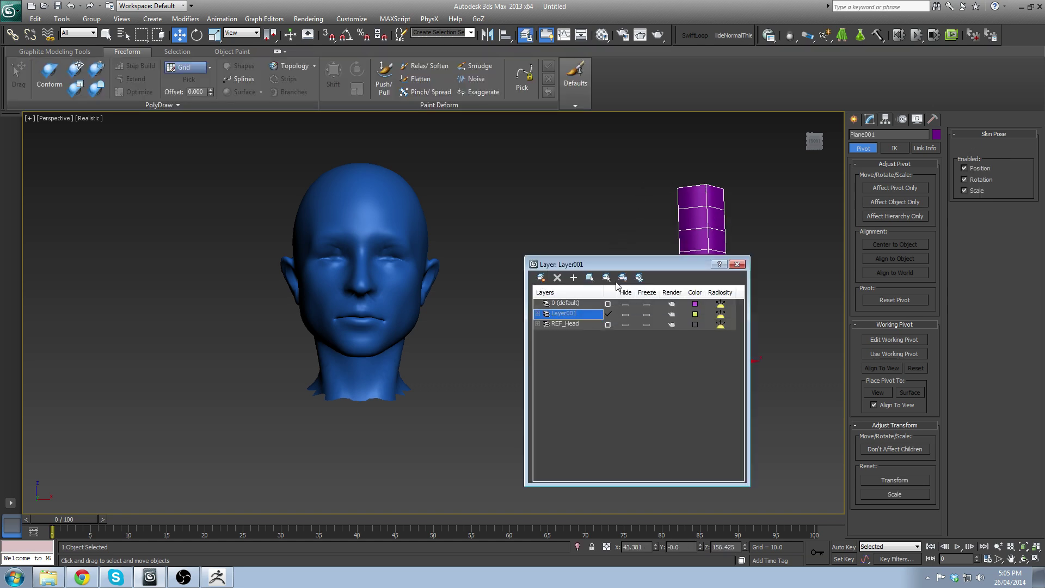
pyautogui.click(580, 316)
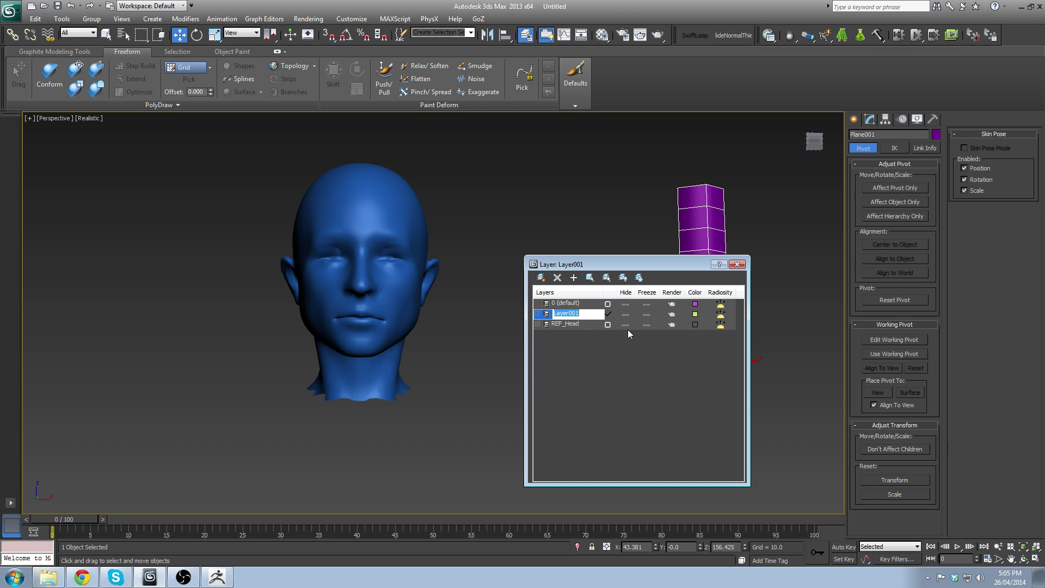
pyautogui.write('H')
pyautogui.write('COn')
pyautogui.press('BackSpace')
pyautogui.write('NSTRUCTION_Hair')
pyautogui.press('Return')
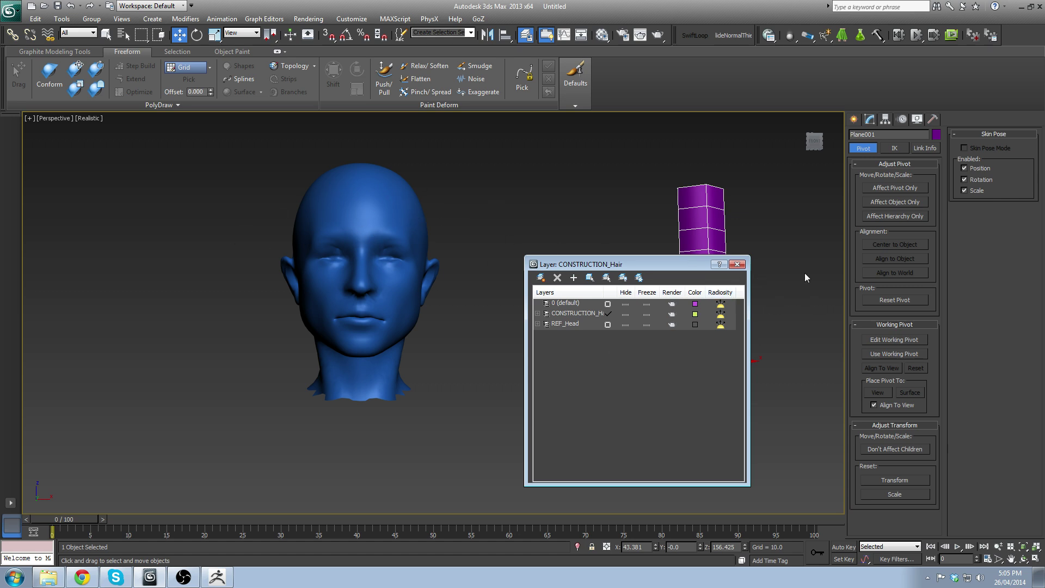
pyautogui.click(736, 266)
# Step: Add a Hair and Fur (WSM) modifier to the head model
pyautogui.keyDown('alt'); pyautogui.moveTo(642, 325); pyautogui.dragTo(591, 338, button='middle'); pyautogui.keyUp('alt')
pyautogui.scroll(-3, 591, 338)
pyautogui.click(714, 291)
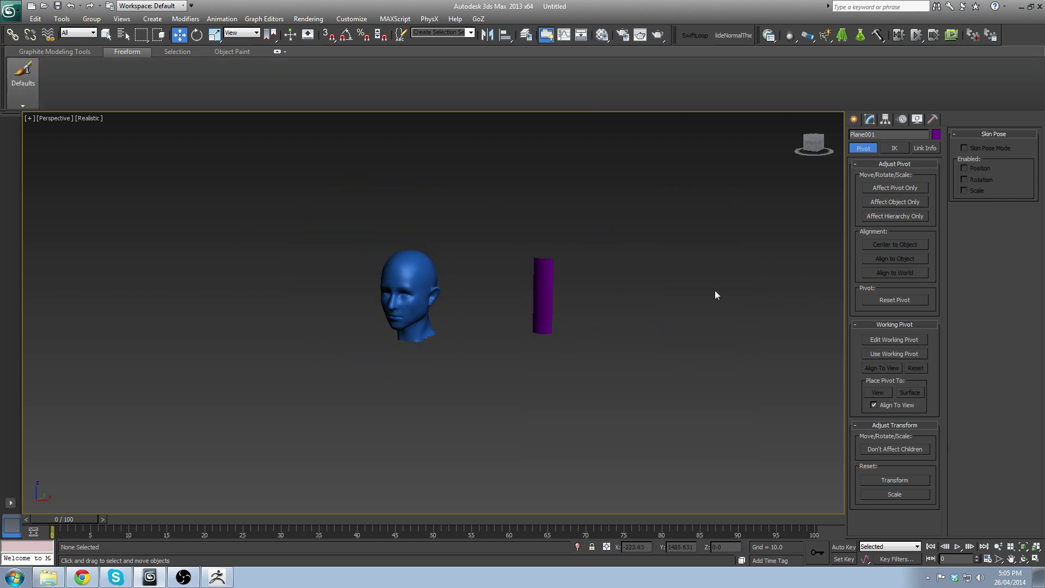
pyautogui.scroll(3, 654, 307)
pyautogui.moveTo(366, 289); pyautogui.dragTo(322, 298, button='middle')
pyautogui.click(310, 214)
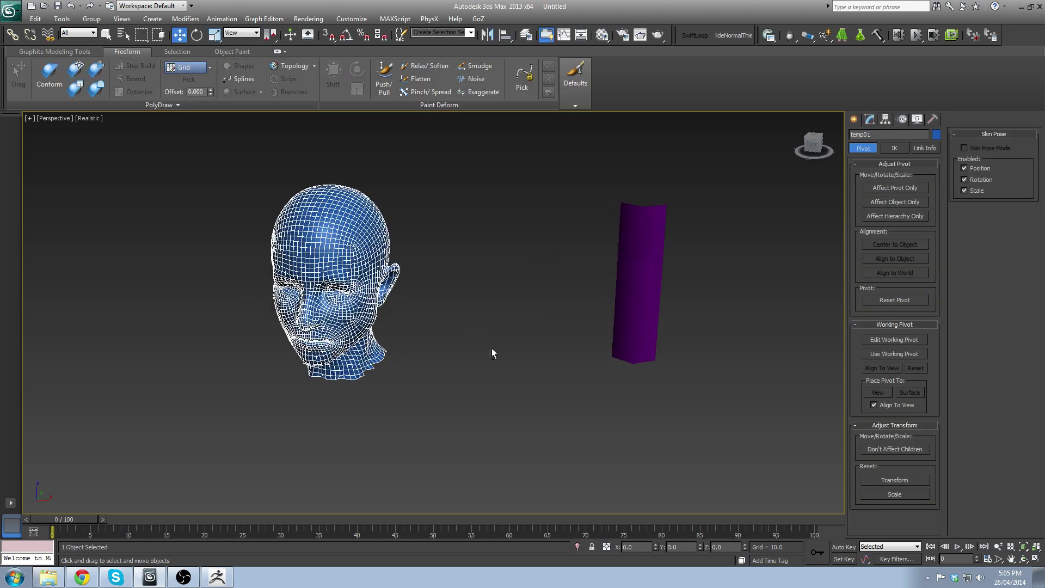
pyautogui.click(870, 119)
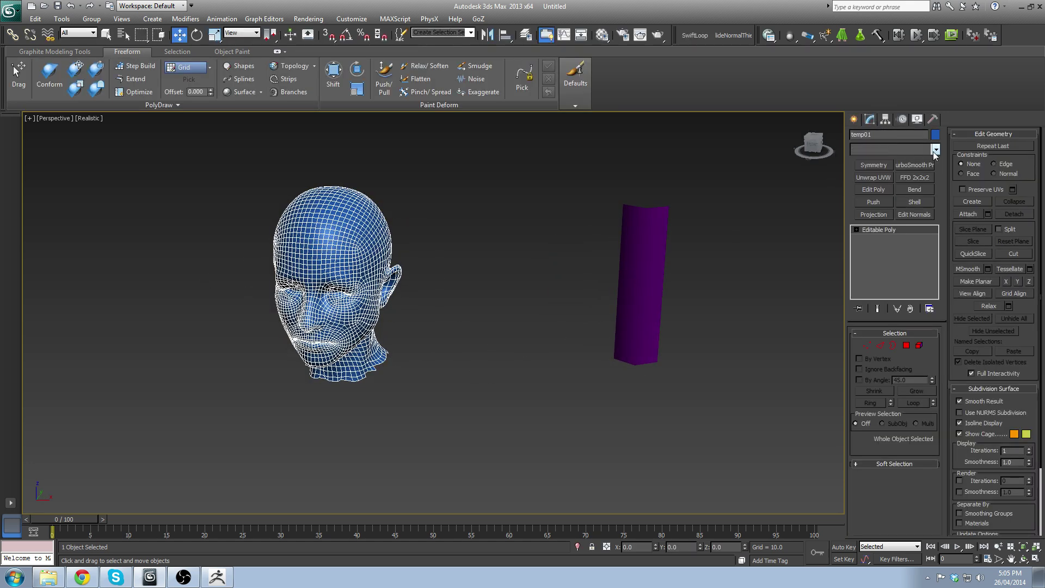
pyautogui.click(934, 150)
pyautogui.press('h')
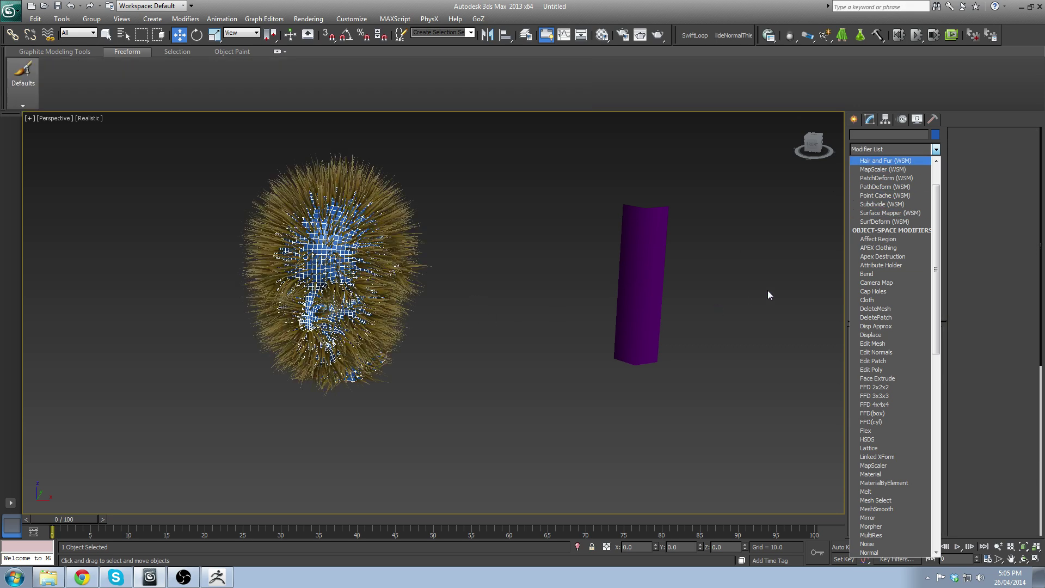
# Step: Examine the hair on the head from several angles and compare it with the strip and its base pivot
pyautogui.keyDown('alt'); pyautogui.moveTo(446, 277); pyautogui.dragTo(538, 294, button='middle'); pyautogui.keyUp('alt')
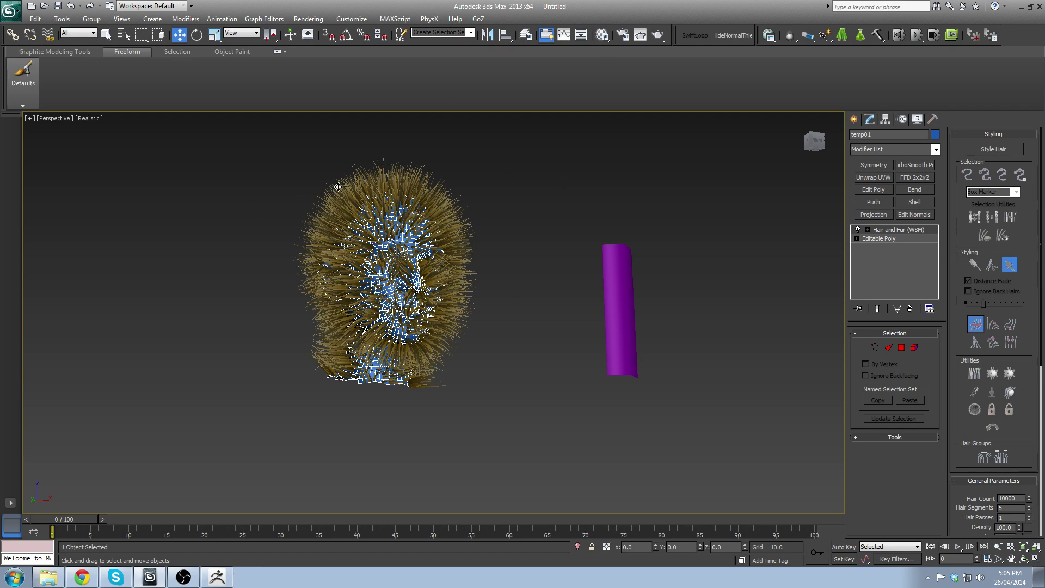
pyautogui.moveTo(508, 194); pyautogui.dragTo(621, 161, button='middle')
pyautogui.keyDown('alt'); pyautogui.moveTo(617, 229); pyautogui.dragTo(491, 291, button='middle'); pyautogui.keyUp('alt')
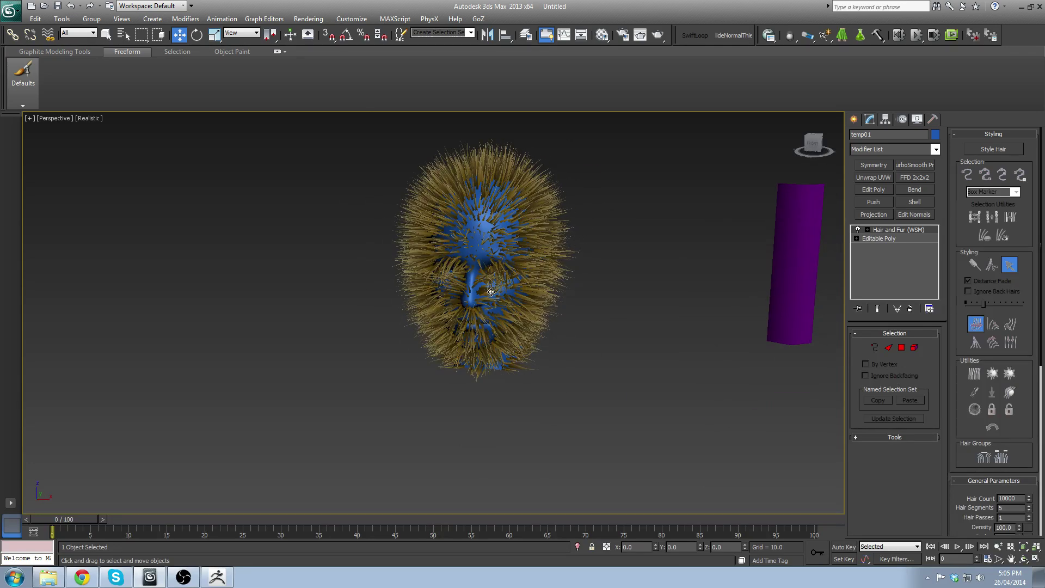
pyautogui.keyDown('alt'); pyautogui.moveTo(719, 235); pyautogui.dragTo(687, 264, button='middle'); pyautogui.keyUp('alt')
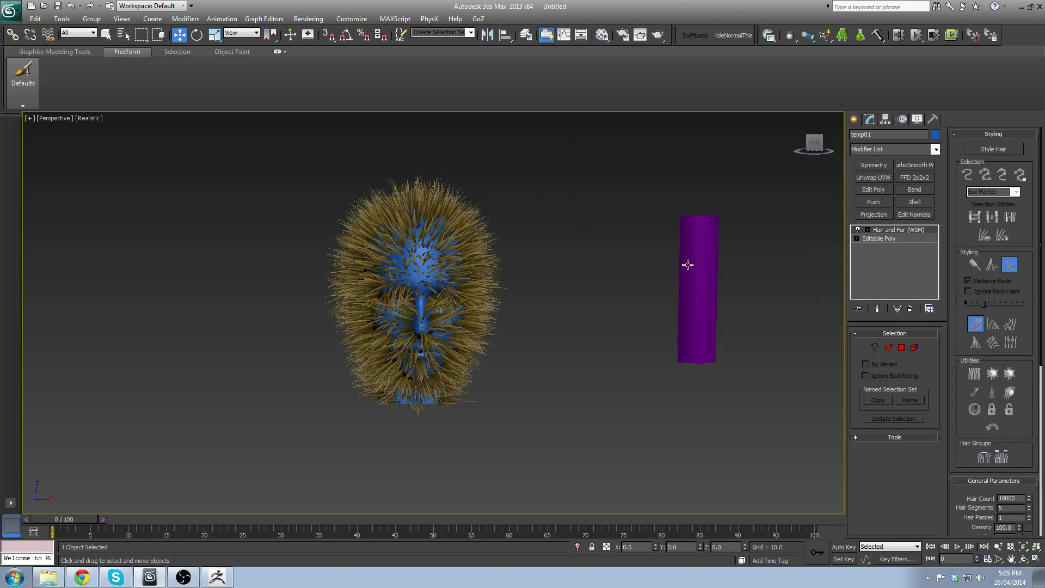
pyautogui.click(694, 242)
pyautogui.moveTo(787, 386); pyautogui.dragTo(705, 318, button='middle')
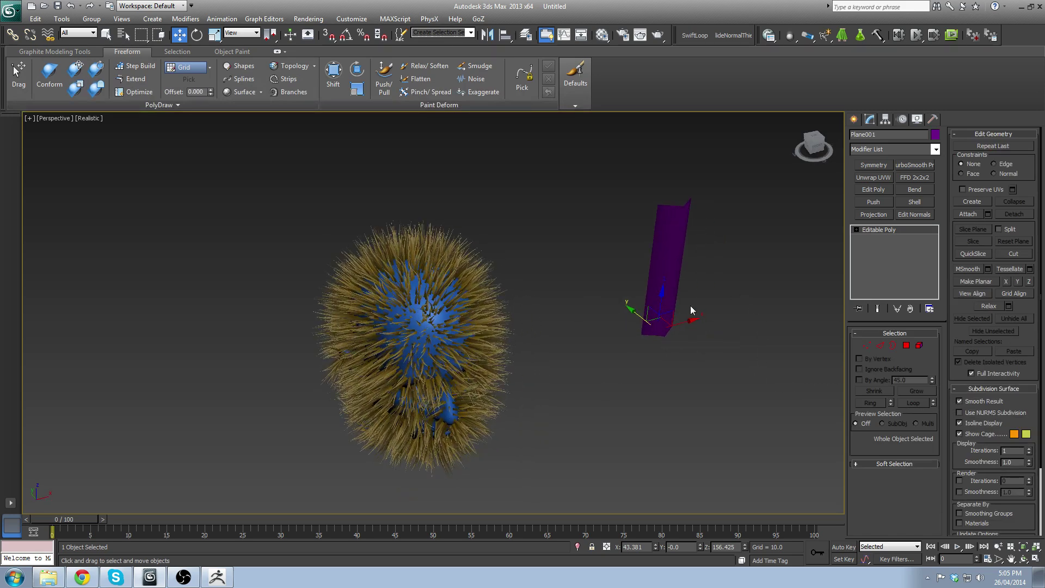
pyautogui.keyDown('alt'); pyautogui.moveTo(687, 316); pyautogui.dragTo(406, 228, button='middle'); pyautogui.keyUp('alt')
pyautogui.scroll(5, 502, 217)
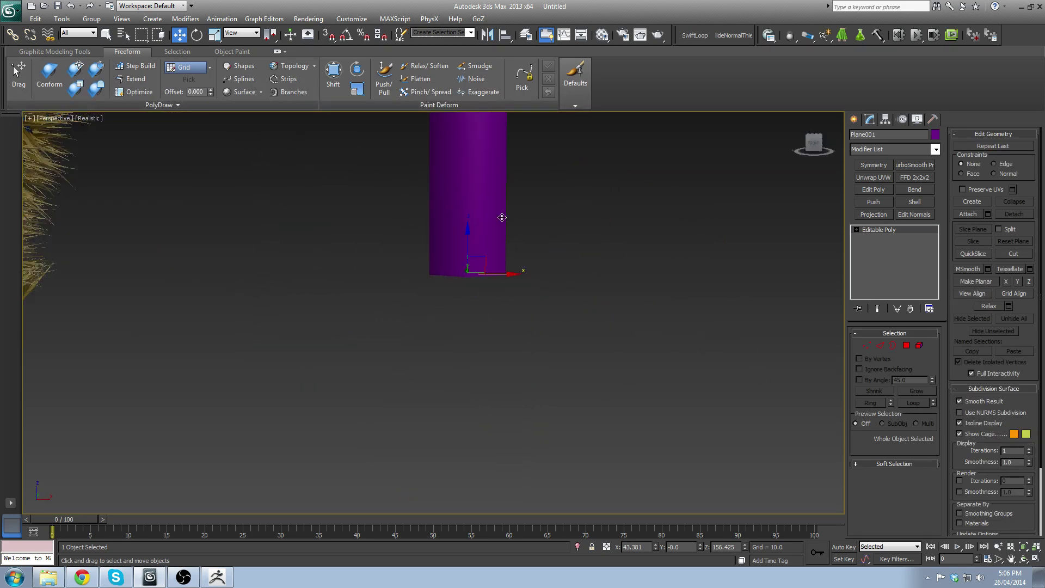
pyautogui.moveTo(494, 166); pyautogui.dragTo(496, 298, button='middle')
pyautogui.moveTo(472, 212); pyautogui.dragTo(467, 253, button='middle')
pyautogui.scroll(-4, 465, 261)
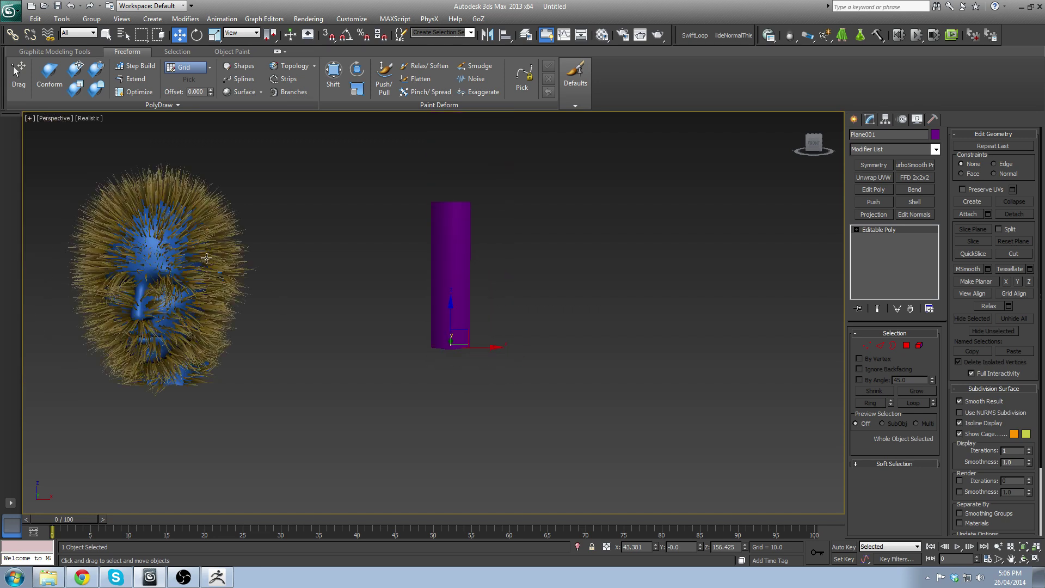
pyautogui.moveTo(218, 259); pyautogui.dragTo(311, 261, button='middle')
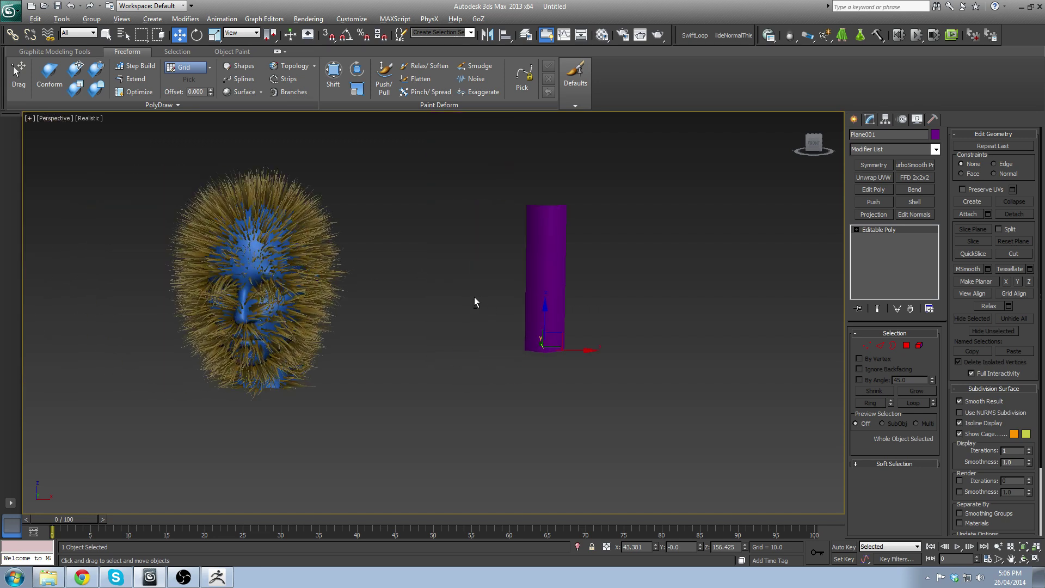
pyautogui.keyDown('alt'); pyautogui.moveTo(474, 296); pyautogui.dragTo(480, 326, button='middle'); pyautogui.keyUp('alt')
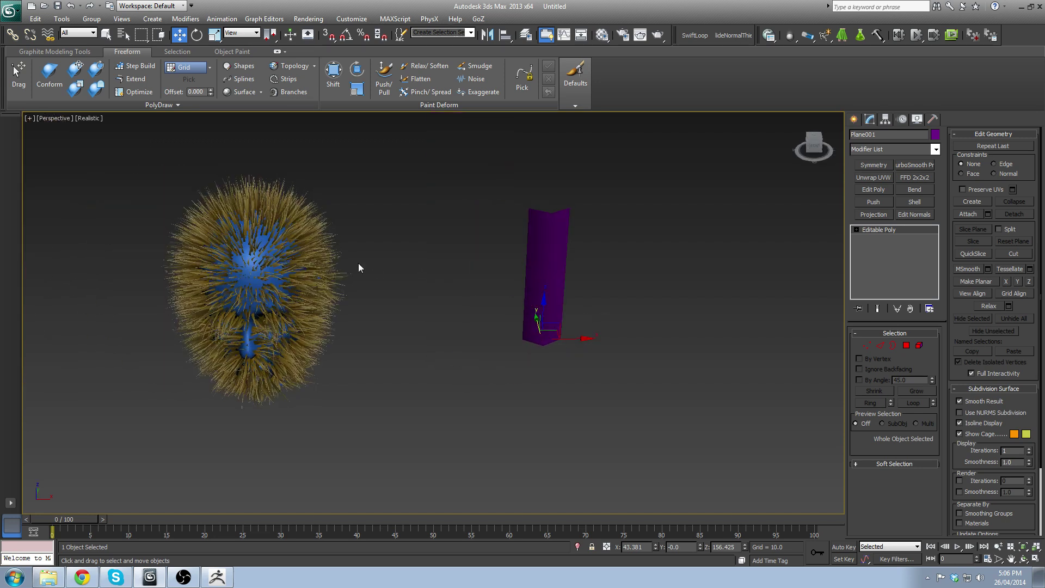
pyautogui.keyDown('alt'); pyautogui.moveTo(247, 288); pyautogui.dragTo(312, 263, button='middle'); pyautogui.keyUp('alt')
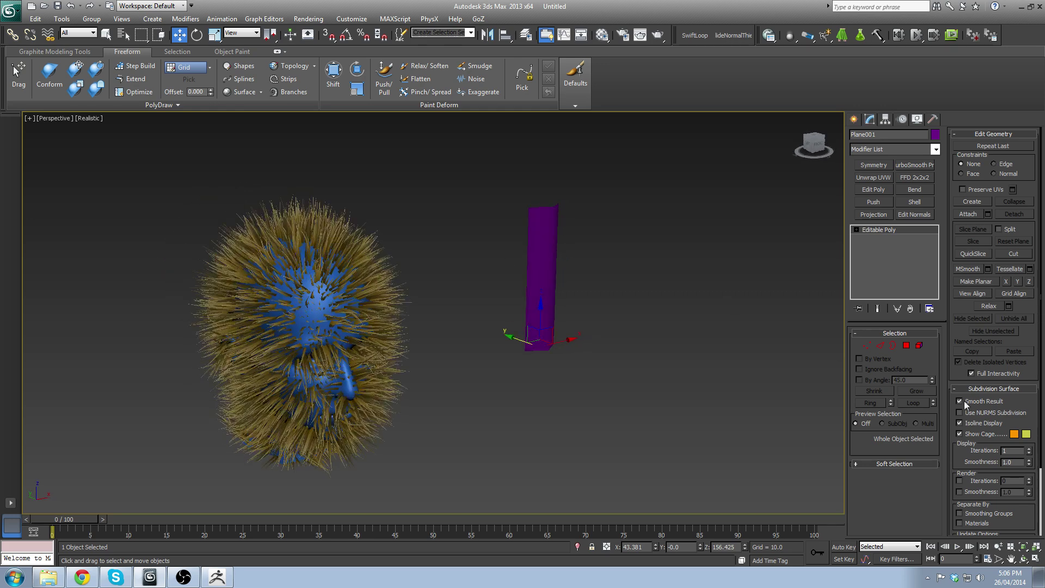
# Step: Assign the polygon strip as the instance node of the head's Hair and Fur modifier
pyautogui.click(303, 266)
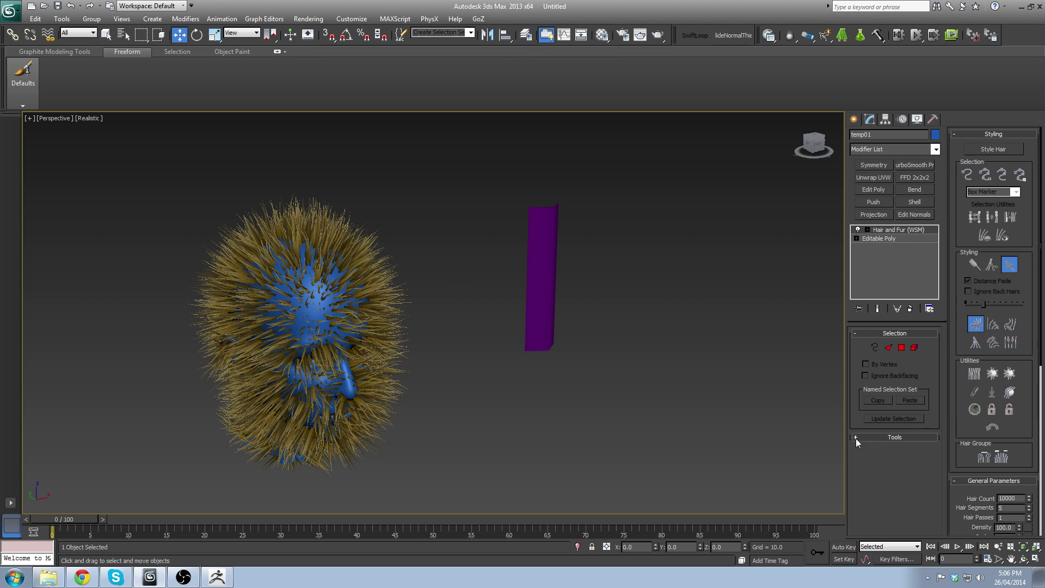
pyautogui.click(893, 437)
pyautogui.moveTo(1032, 375)
pyautogui.mouseDown()
pyautogui.moveTo(1034, 306)
pyautogui.moveTo(1033, 375)
pyautogui.mouseUp()
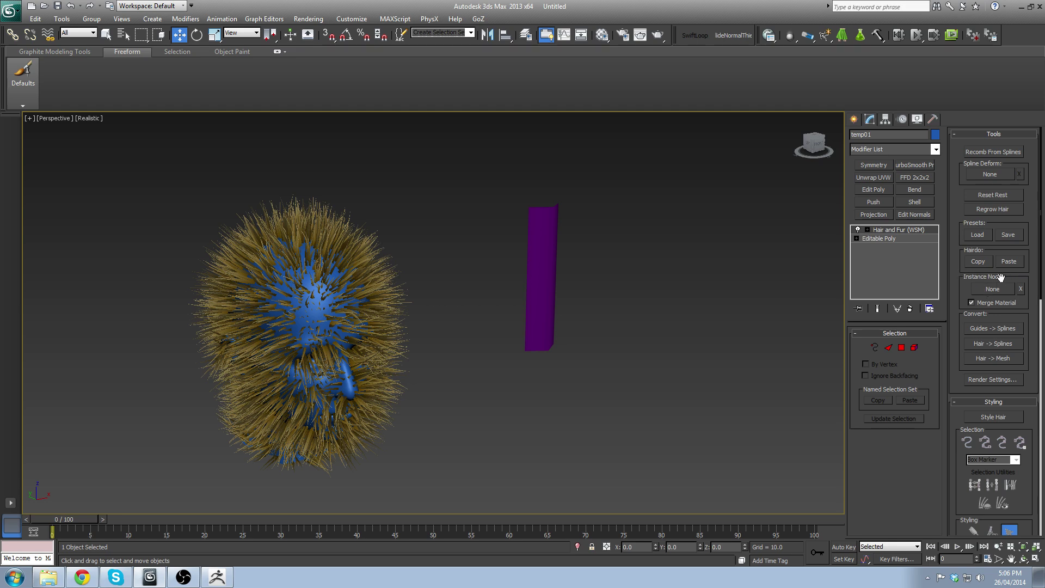
pyautogui.moveTo(681, 173); pyautogui.dragTo(704, 180, button='middle')
pyautogui.moveTo(645, 338); pyautogui.dragTo(667, 298, button='middle')
pyautogui.scroll(3, 666, 298)
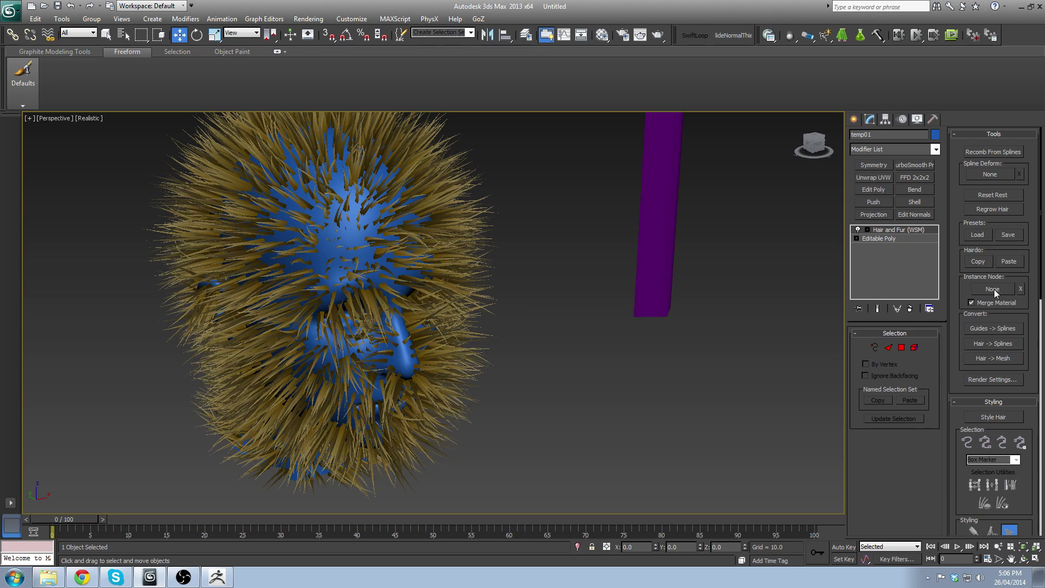
pyautogui.moveTo(689, 212); pyautogui.dragTo(671, 283, button='middle')
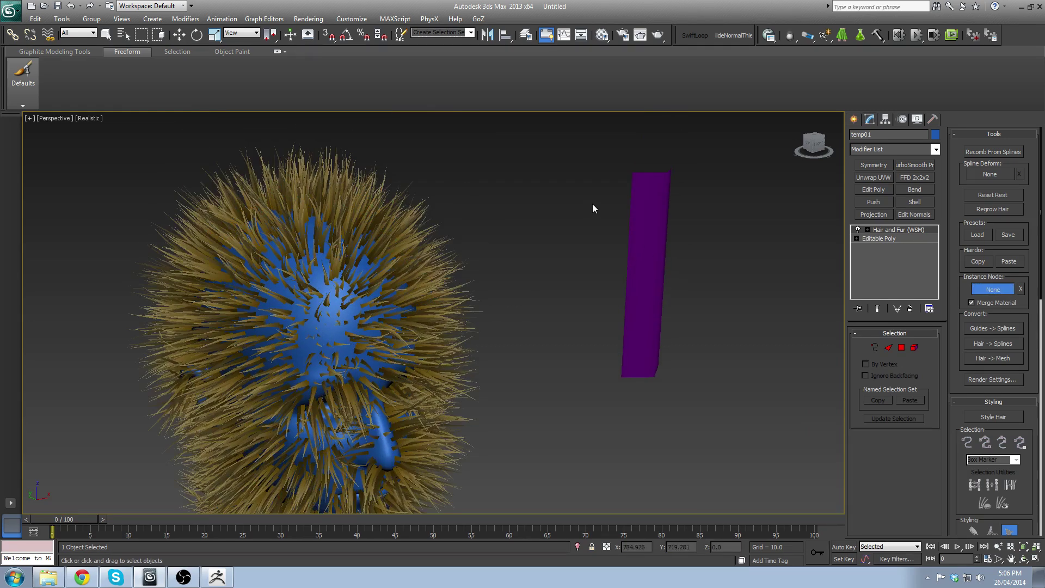
pyautogui.click(660, 189)
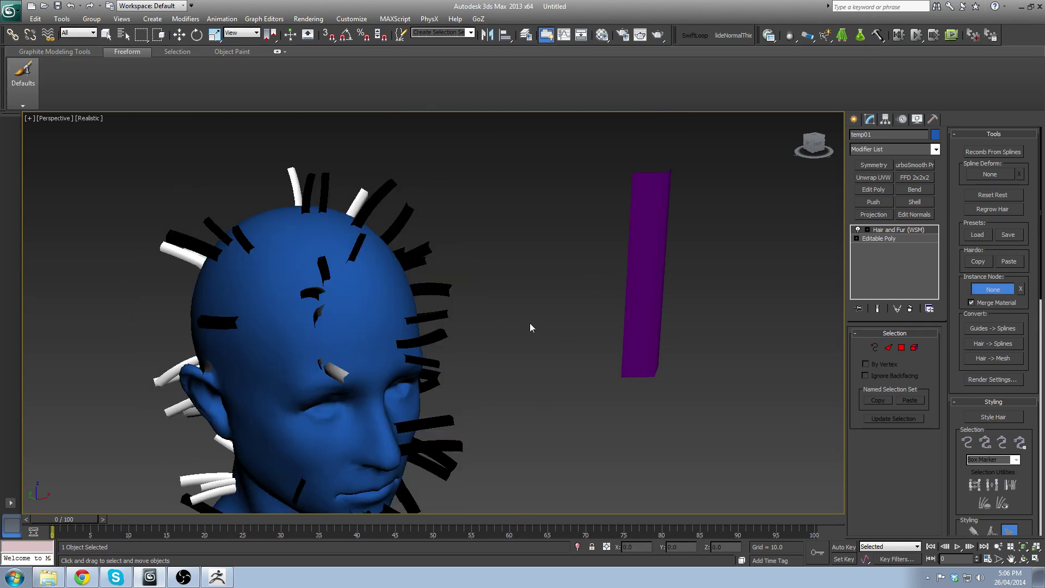
# Step: Inspect the strip instances around the head from several sides and undo the instance node assignment
pyautogui.moveTo(483, 251); pyautogui.dragTo(534, 220, button='middle')
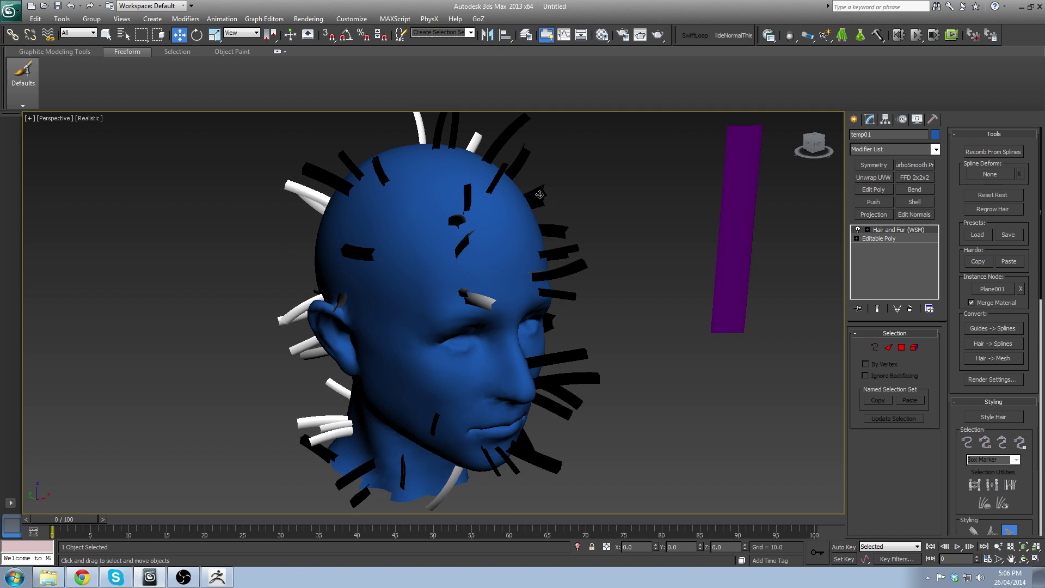
pyautogui.moveTo(620, 206); pyautogui.dragTo(602, 220, button='middle')
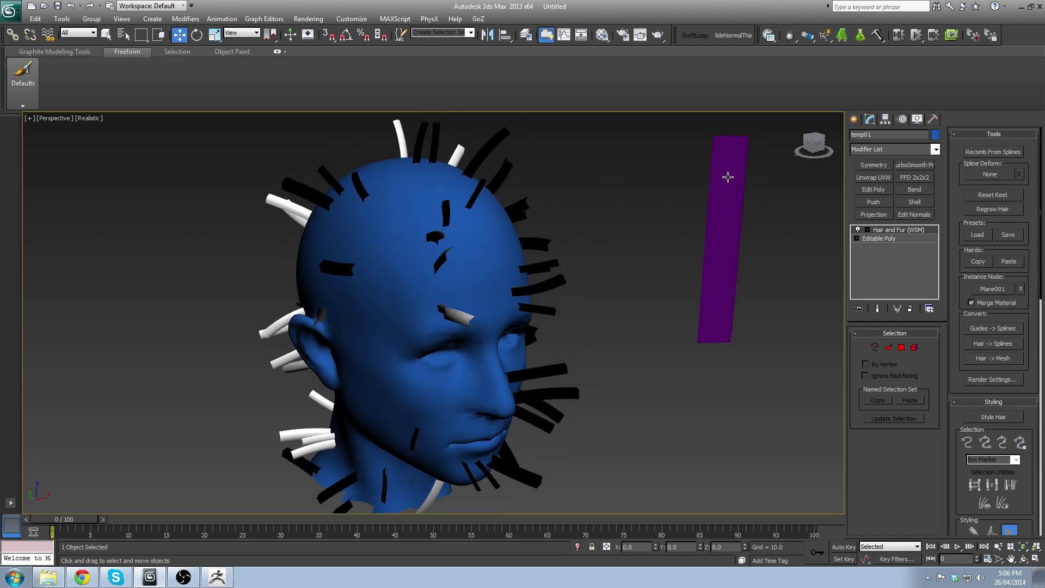
pyautogui.scroll(-3, 691, 241)
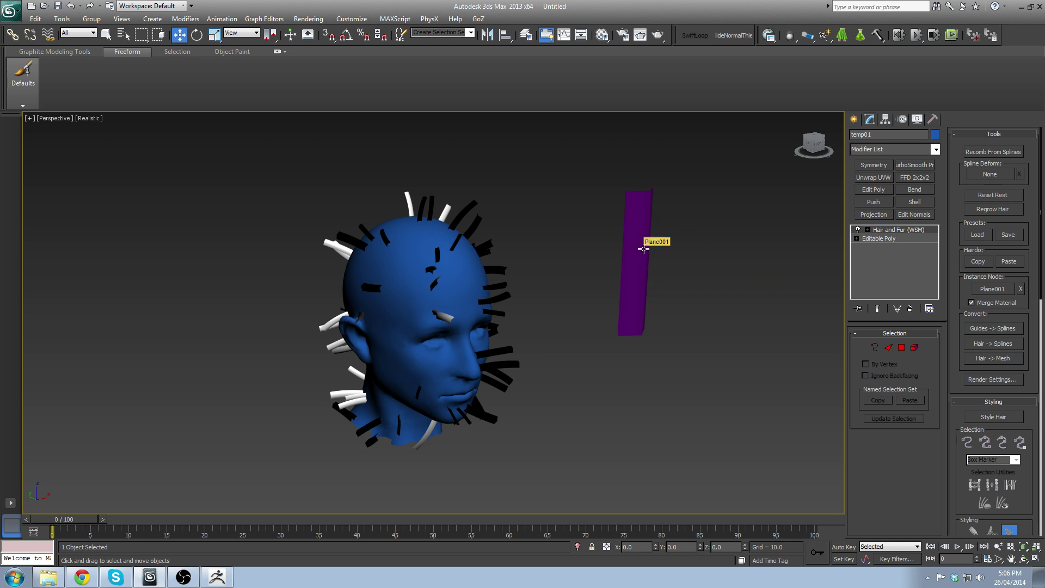
pyautogui.moveTo(606, 192); pyautogui.dragTo(630, 168, button='middle')
pyautogui.scroll(-2, 566, 270)
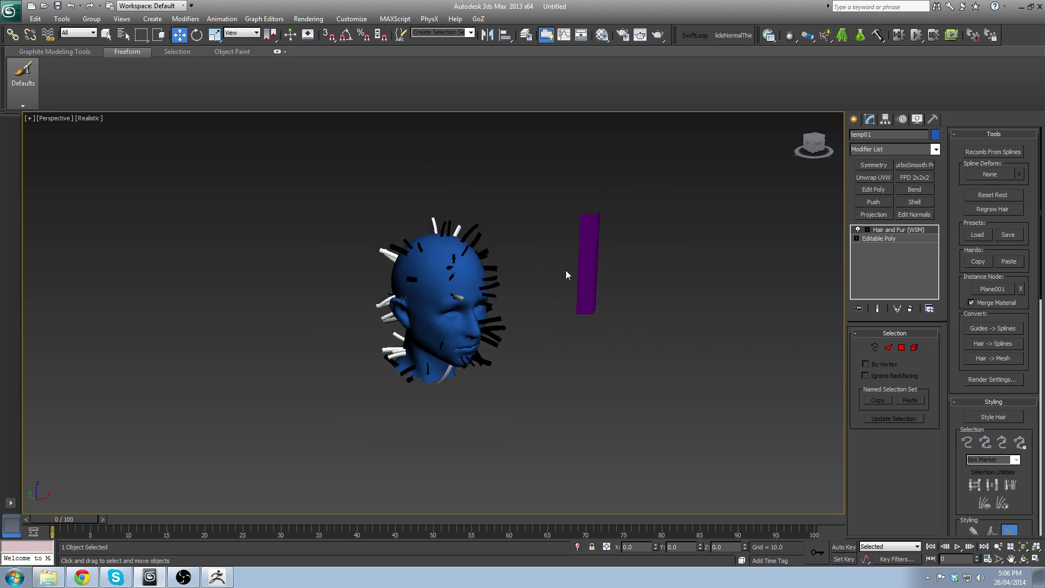
pyautogui.scroll(3, 566, 270)
pyautogui.keyDown('alt'); pyautogui.moveTo(725, 222); pyautogui.dragTo(575, 256, button='middle'); pyautogui.keyUp('alt')
pyautogui.moveTo(576, 256); pyautogui.dragTo(446, 301, button='middle')
pyautogui.scroll(-3, 445, 302)
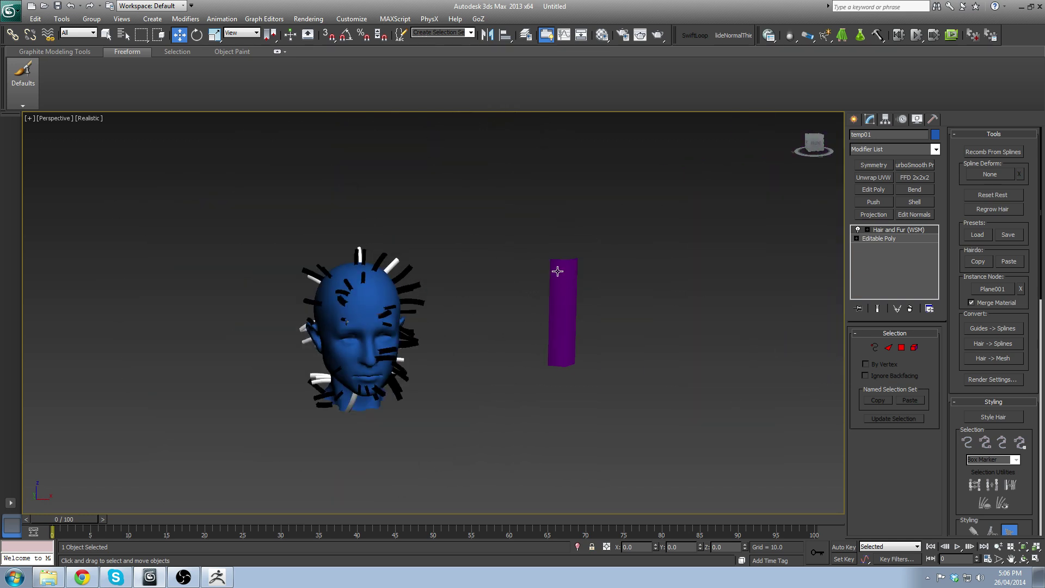
pyautogui.keyDown('alt'); pyautogui.moveTo(558, 271); pyautogui.dragTo(707, 333, button='middle'); pyautogui.keyUp('alt')
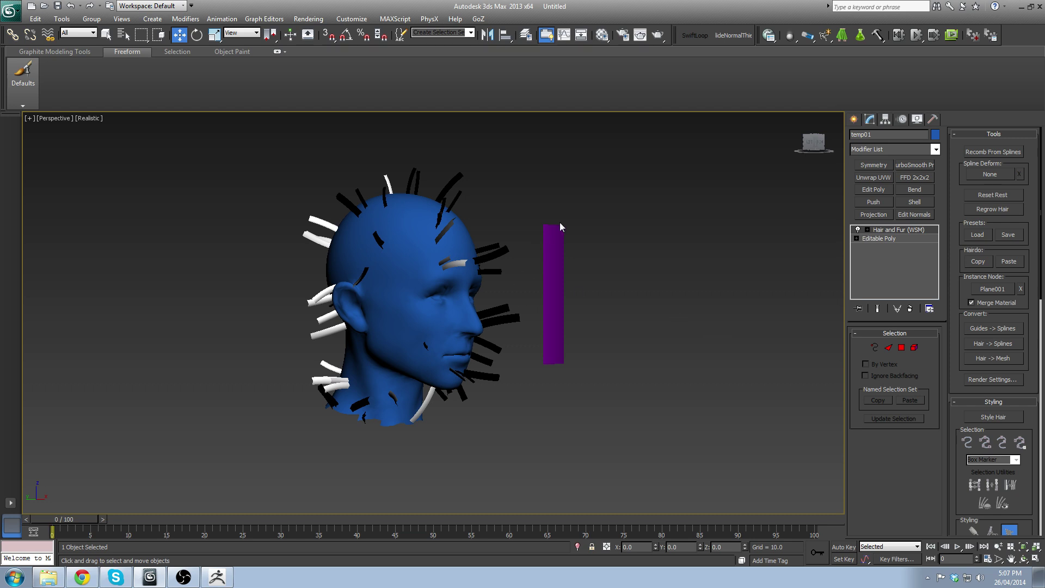
pyautogui.hotkey('ctrl', 'z')
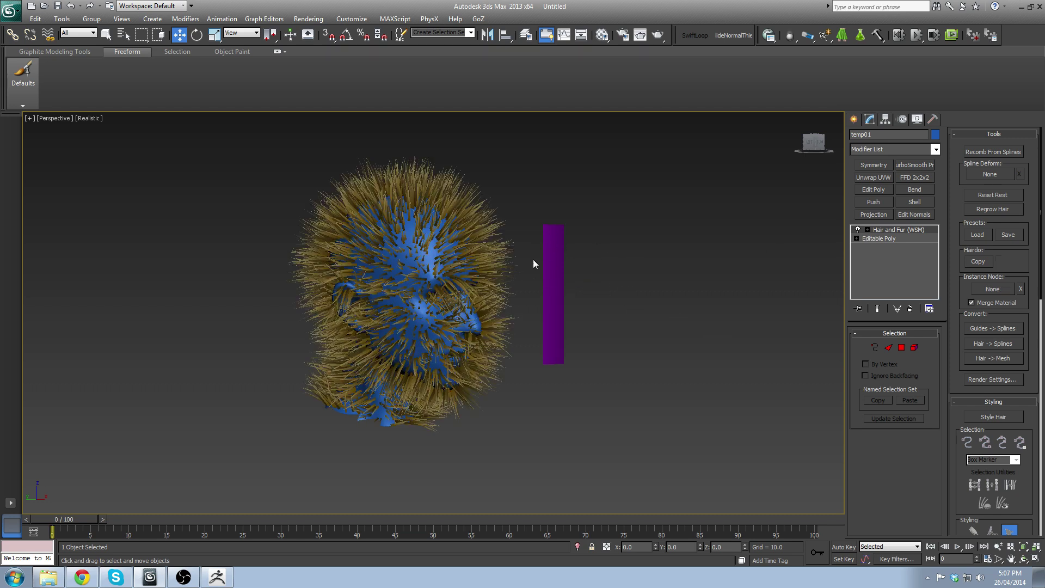
# Step: Apply an Unwrap UVW modifier to the polygon strip and open its UV editor with the strip framed in the front view
pyautogui.click(550, 262)
pyautogui.keyDown('alt'); pyautogui.moveTo(707, 271); pyautogui.dragTo(560, 319, button='middle'); pyautogui.keyUp('alt')
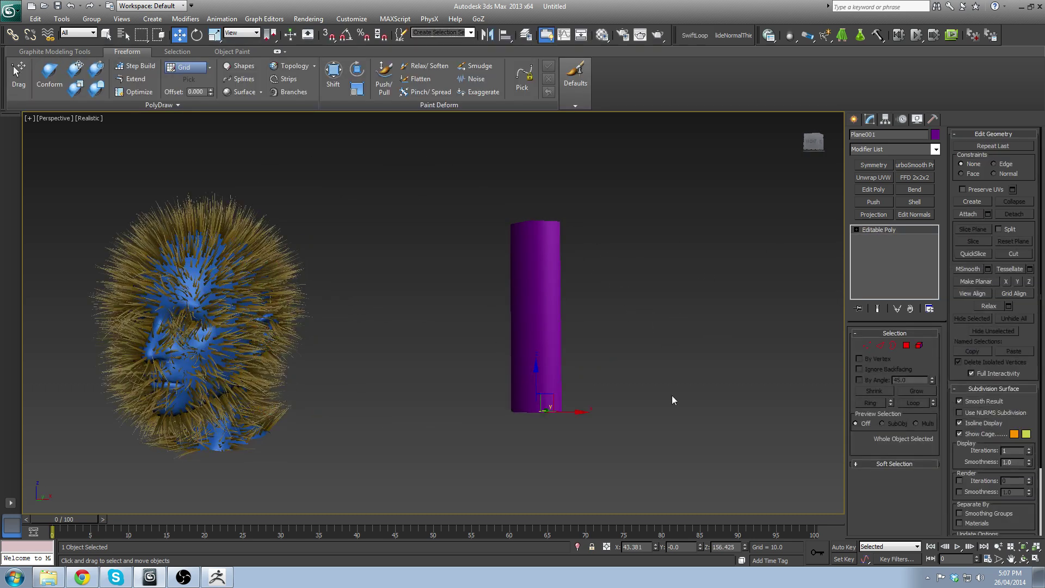
pyautogui.scroll(3, 462, 363)
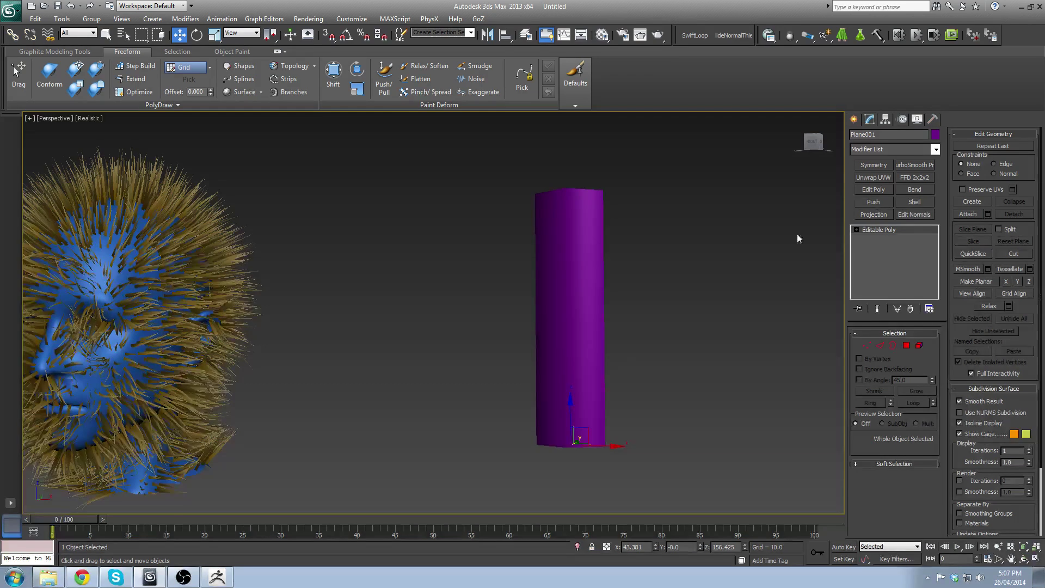
pyautogui.click(873, 178)
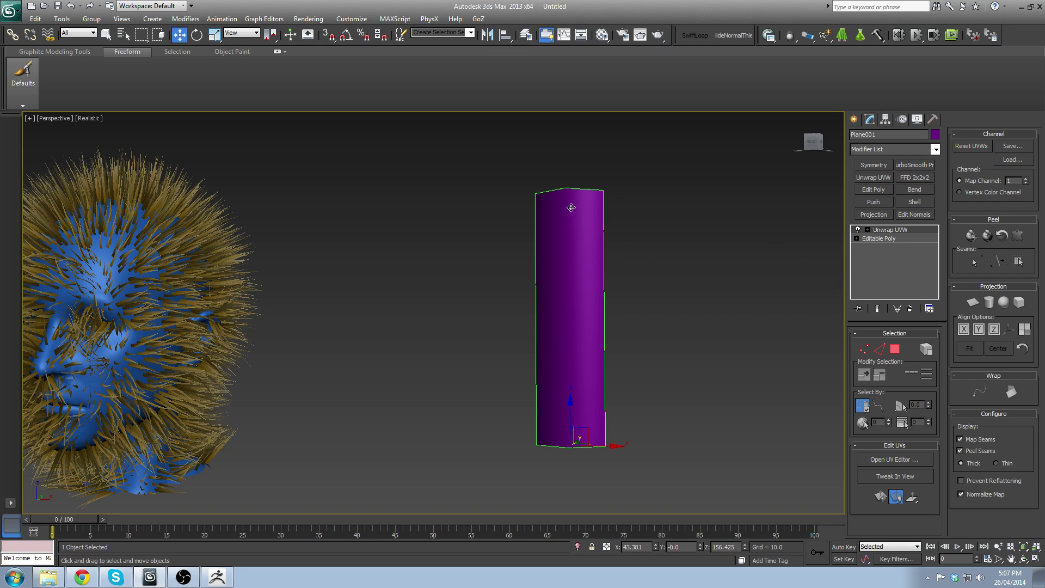
pyautogui.press('f')
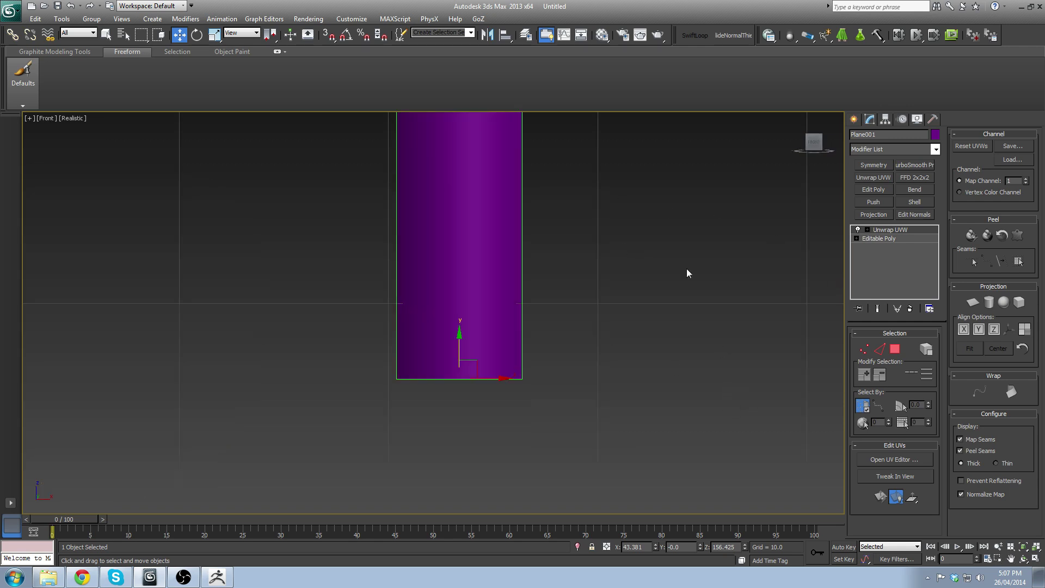
pyautogui.press('z')
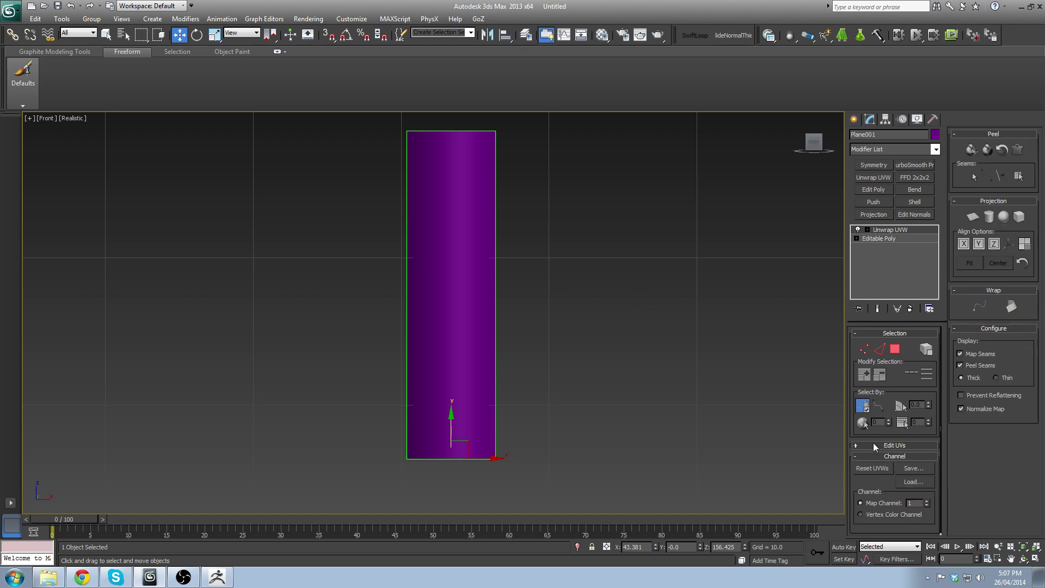
pyautogui.click(888, 459)
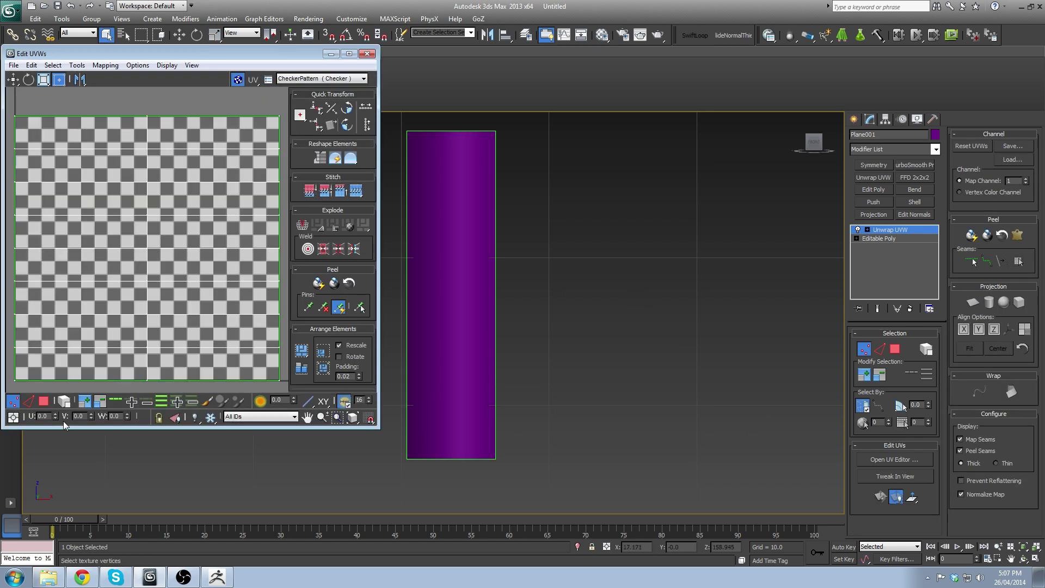
# Step: Peel all of the strip's UV faces in the UV editor so the layout matches the strip's proportions
pyautogui.scroll(2, 86, 290)
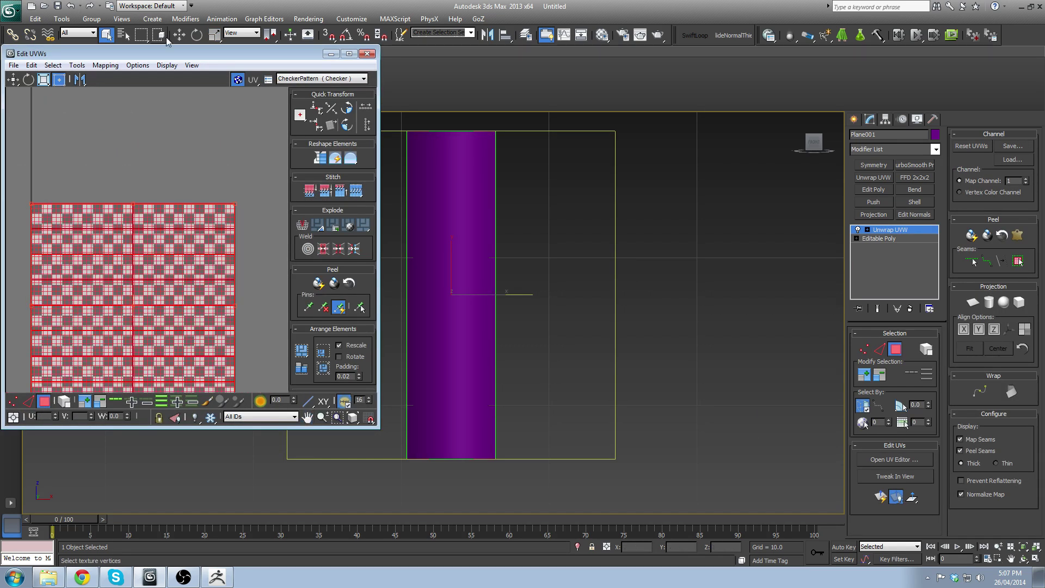
pyautogui.moveTo(168, 53); pyautogui.dragTo(211, 25)
pyautogui.moveTo(178, 216); pyautogui.dragTo(209, 161, button='middle')
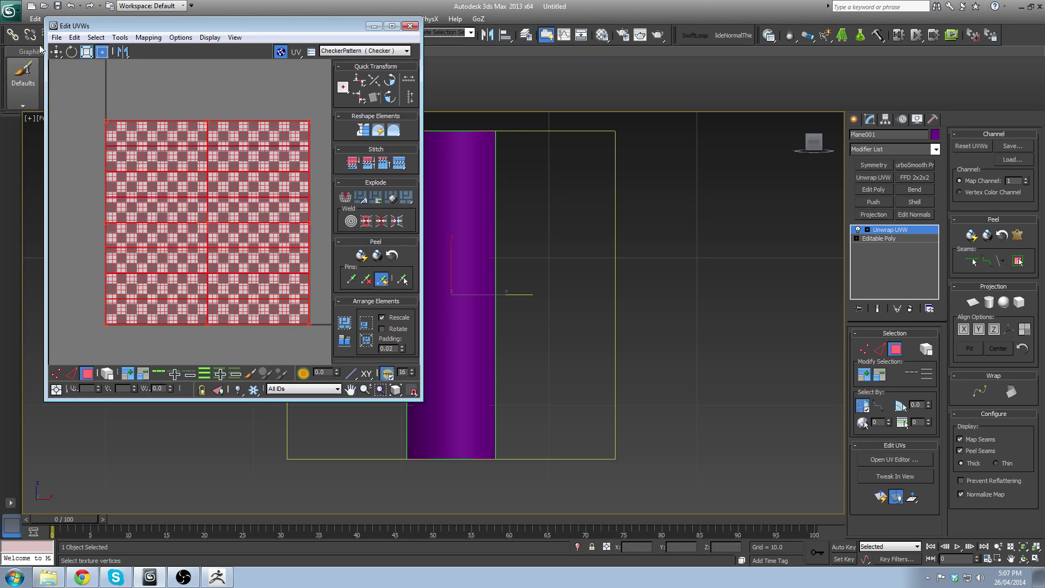
pyautogui.moveTo(531, 266); pyautogui.dragTo(580, 270, button='middle')
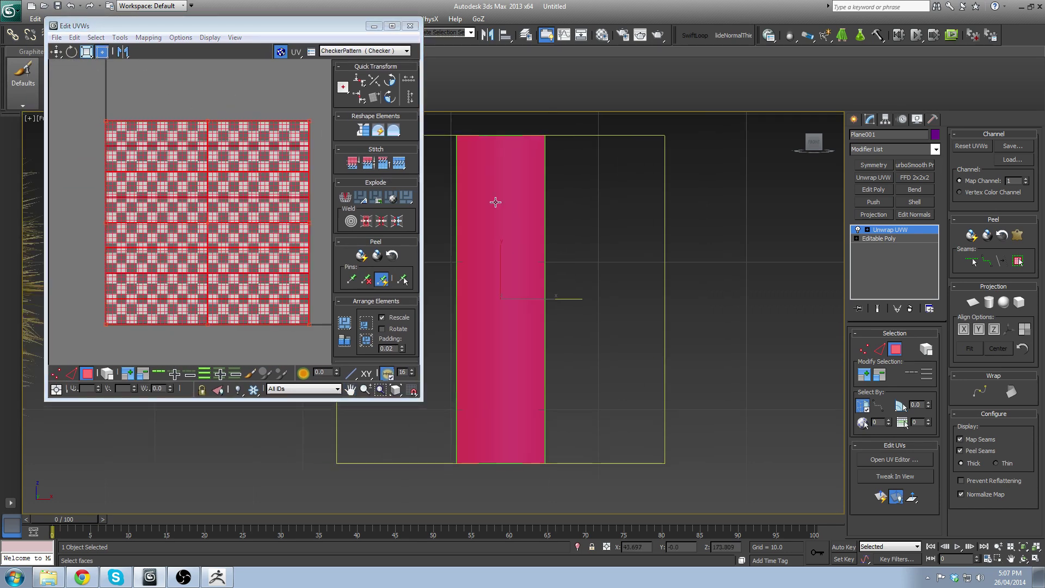
pyautogui.click(138, 28)
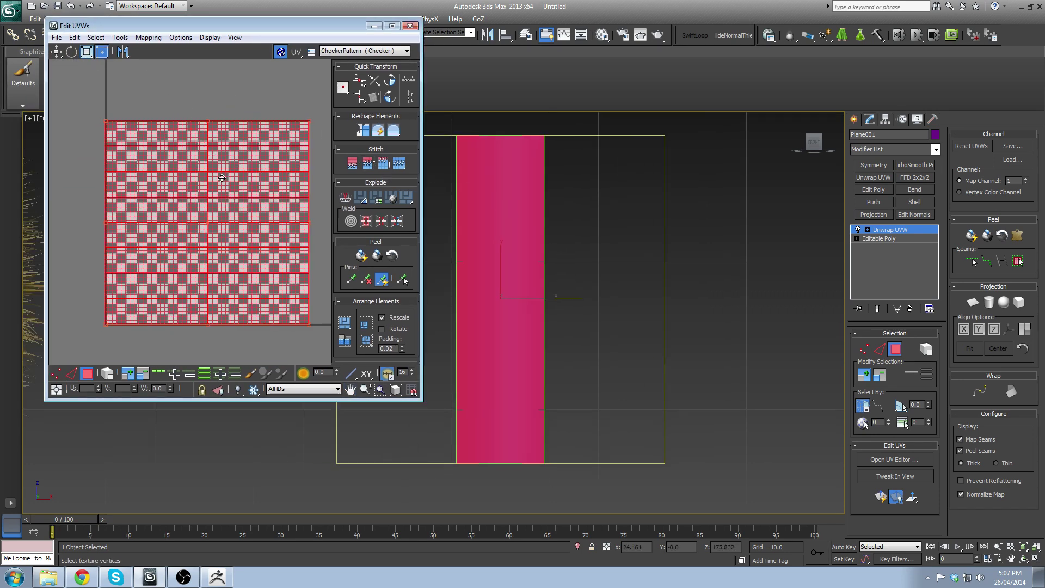
pyautogui.click(377, 256)
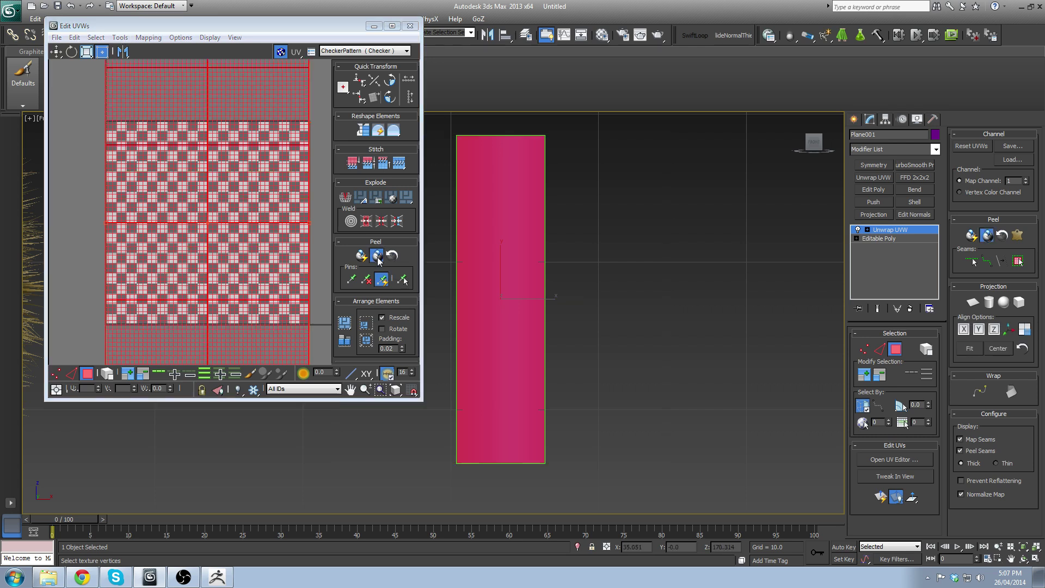
pyautogui.click(378, 260)
pyautogui.scroll(-6, 197, 229)
pyautogui.moveTo(195, 235); pyautogui.dragTo(223, 156, button='middle')
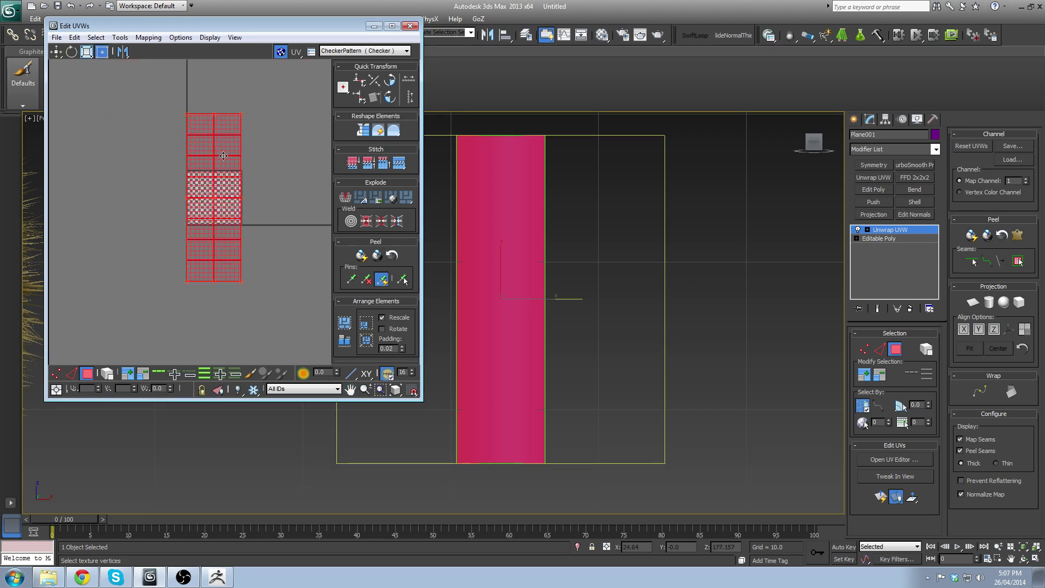
# Step: Scale the peeled UV shell uniformly to fit inside the UV tile and hide the checker background
pyautogui.scroll(-1, 224, 156)
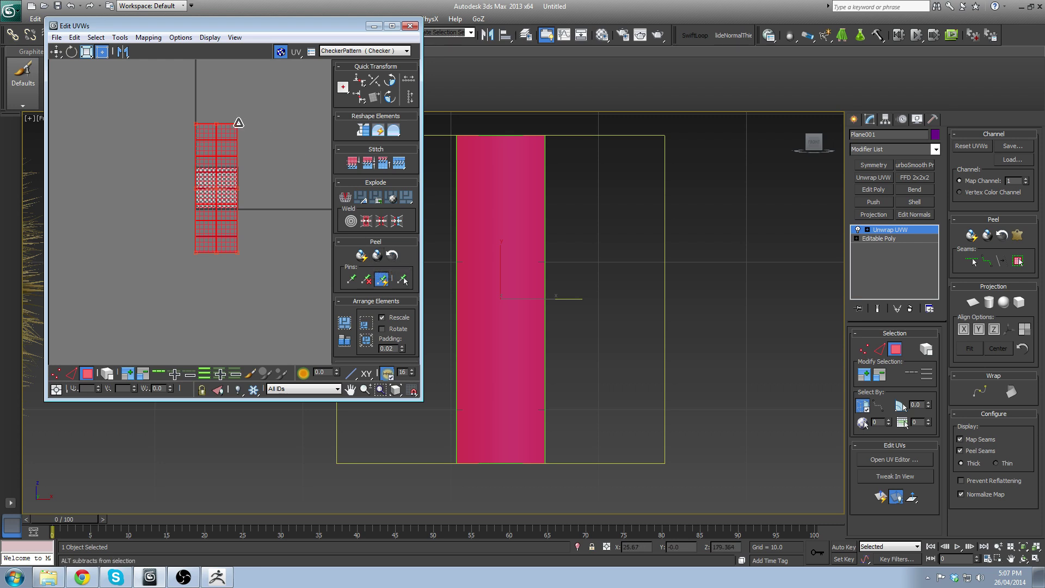
pyautogui.moveTo(235, 124); pyautogui.dragTo(213, 273)
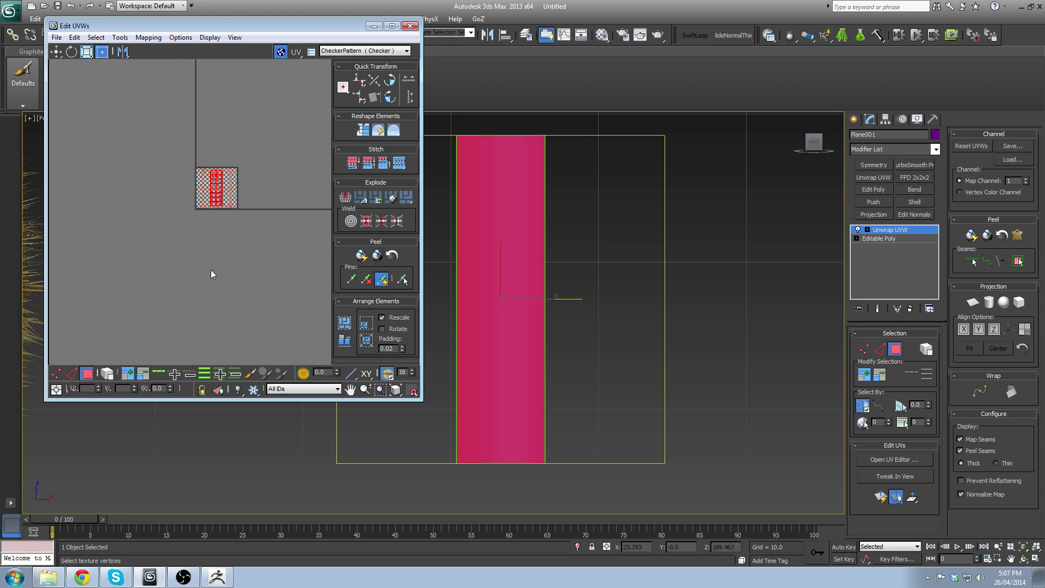
pyautogui.scroll(5, 146, 131)
pyautogui.scroll(3, 276, 177)
pyautogui.click(281, 52)
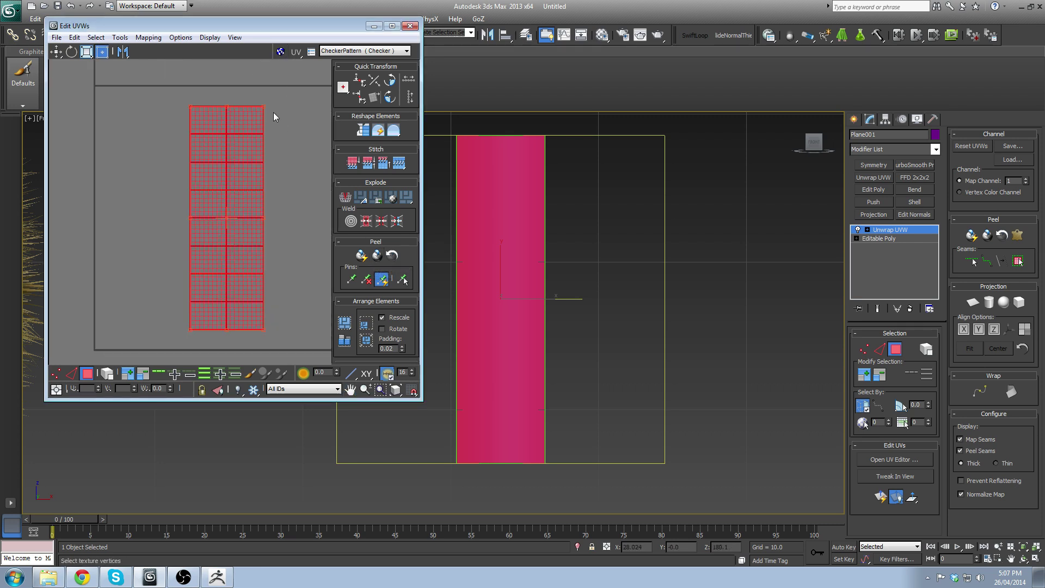
pyautogui.moveTo(264, 106); pyautogui.dragTo(270, 95)
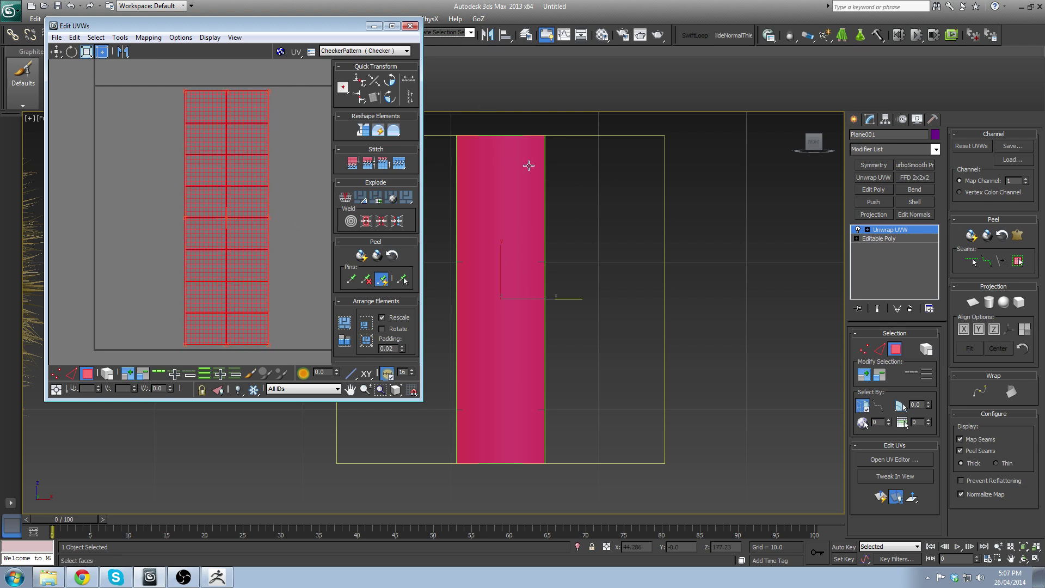
# Step: Collapse the strip's Unwrap UVW modifier into its editable poly and select the haired head in the perspective view
pyautogui.rightClick(897, 240)
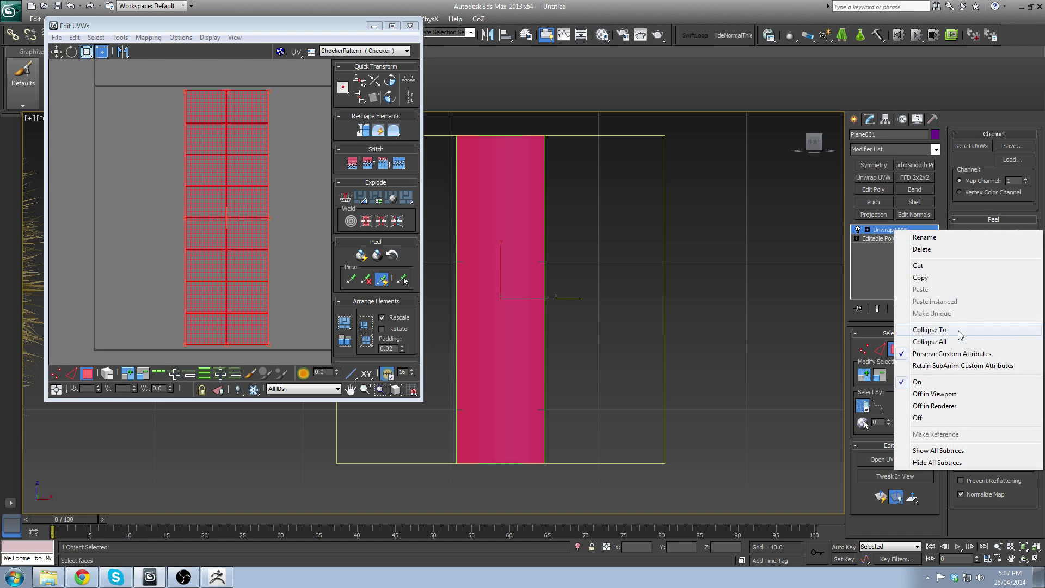
pyautogui.click(895, 338)
pyautogui.moveTo(146, 196); pyautogui.dragTo(407, 226, button='middle')
pyautogui.scroll(-3, 455, 168)
pyautogui.click(377, 231)
pyautogui.press('p')
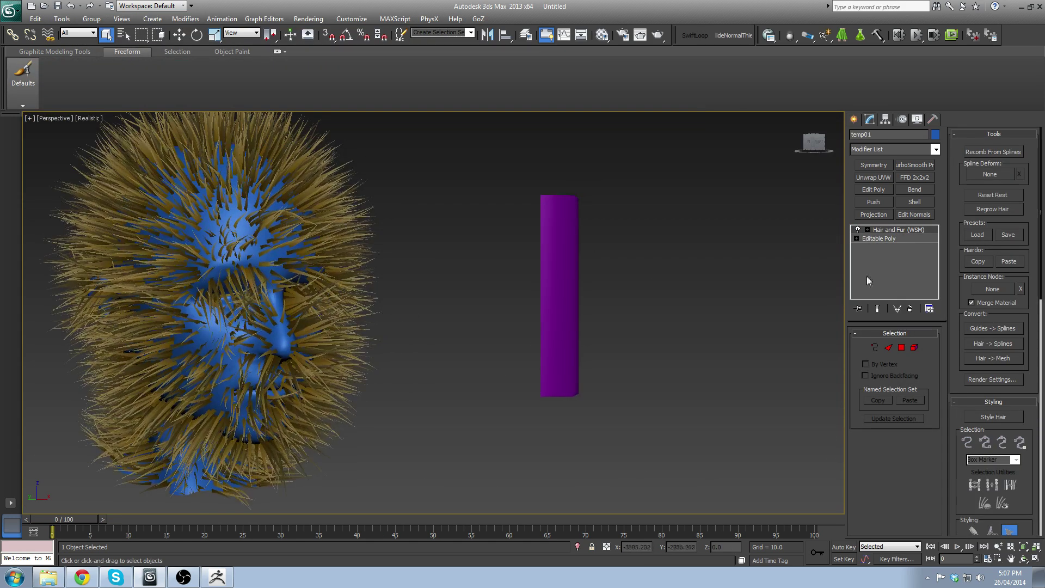
# Step: Assign the unwrapped strip Plane001 as the instance node of the head's Hair and Fur modifier
pyautogui.click(986, 286)
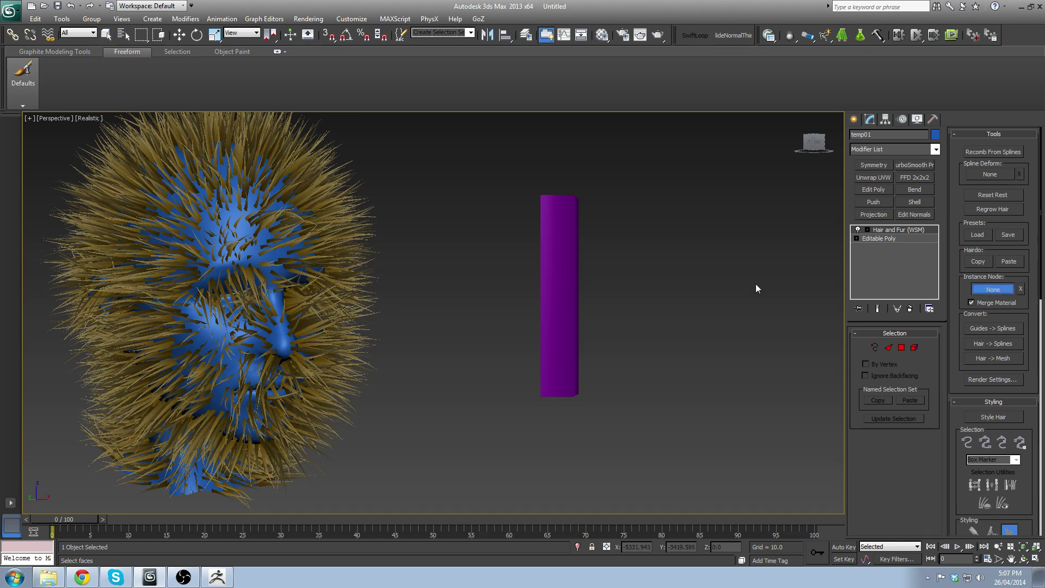
pyautogui.click(554, 210)
pyautogui.press('w')
pyautogui.keyDown('alt'); pyautogui.moveTo(733, 287); pyautogui.dragTo(342, 244, button='middle'); pyautogui.keyUp('alt')
pyautogui.keyDown('alt'); pyautogui.moveTo(434, 356); pyautogui.dragTo(504, 310, button='middle'); pyautogui.keyUp('alt')
# Step: Set the Hair Count to 200 in the general hair parameters
pyautogui.scroll(-4, 469, 315)
pyautogui.scroll(-5, 998, 285)
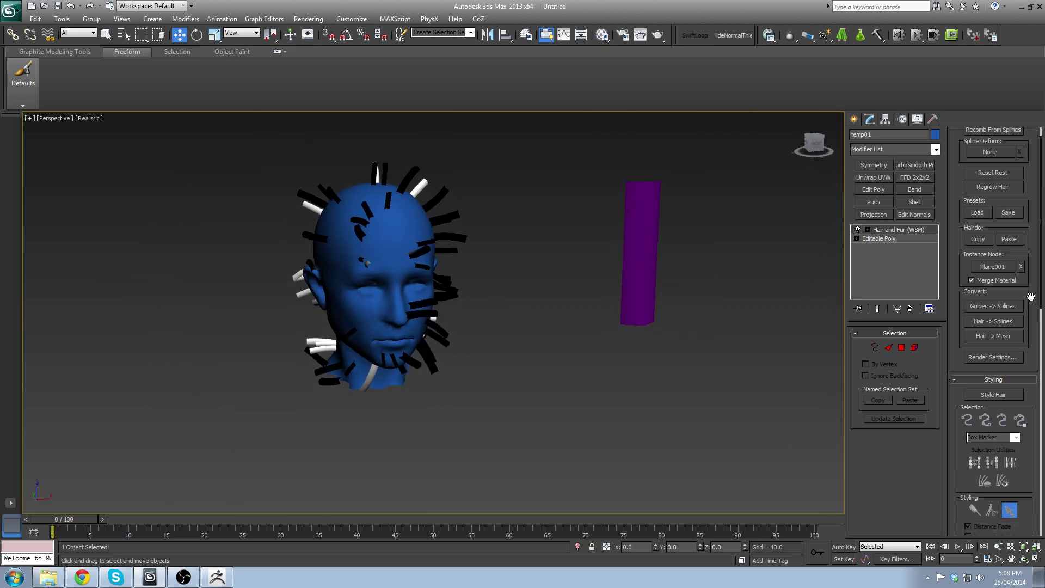
pyautogui.scroll(-10, 1031, 211)
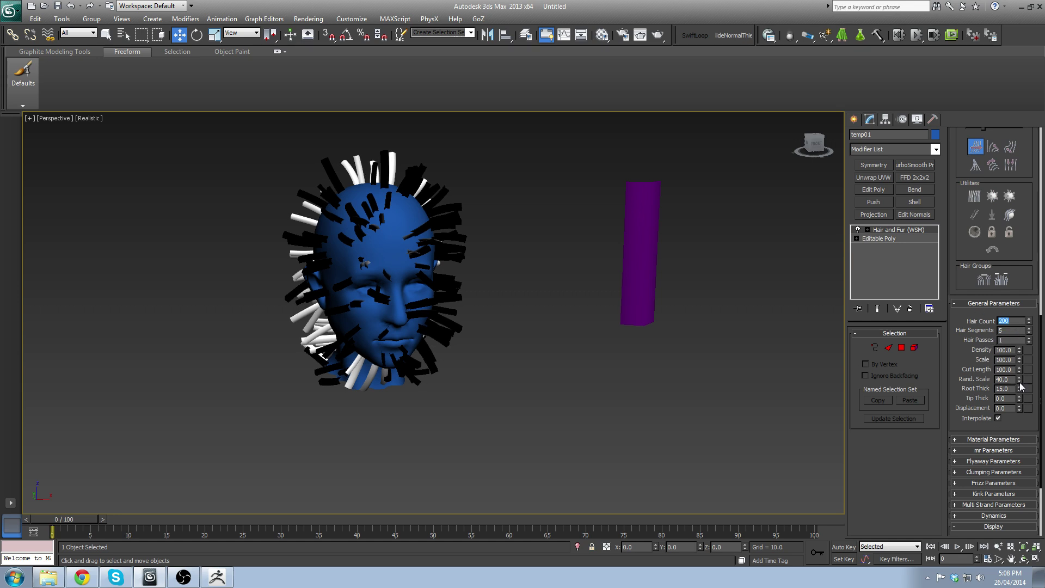
pyautogui.keyDown('alt'); pyautogui.moveTo(432, 299); pyautogui.dragTo(556, 377, button='middle'); pyautogui.keyUp('alt')
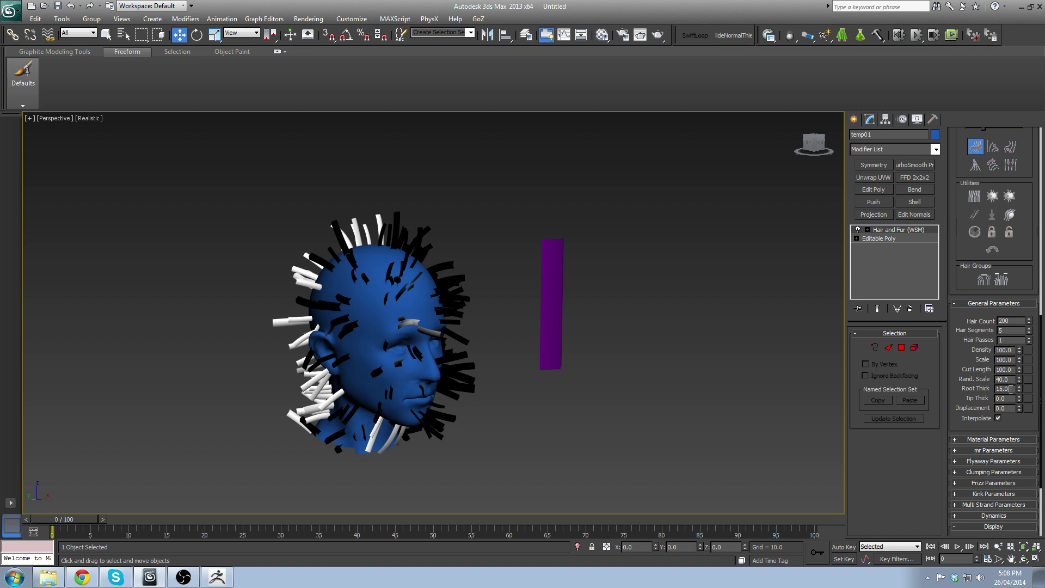
# Step: Try a Root Thick value of 0 for the strips and undo the change
pyautogui.write('0')
pyautogui.press('Return')
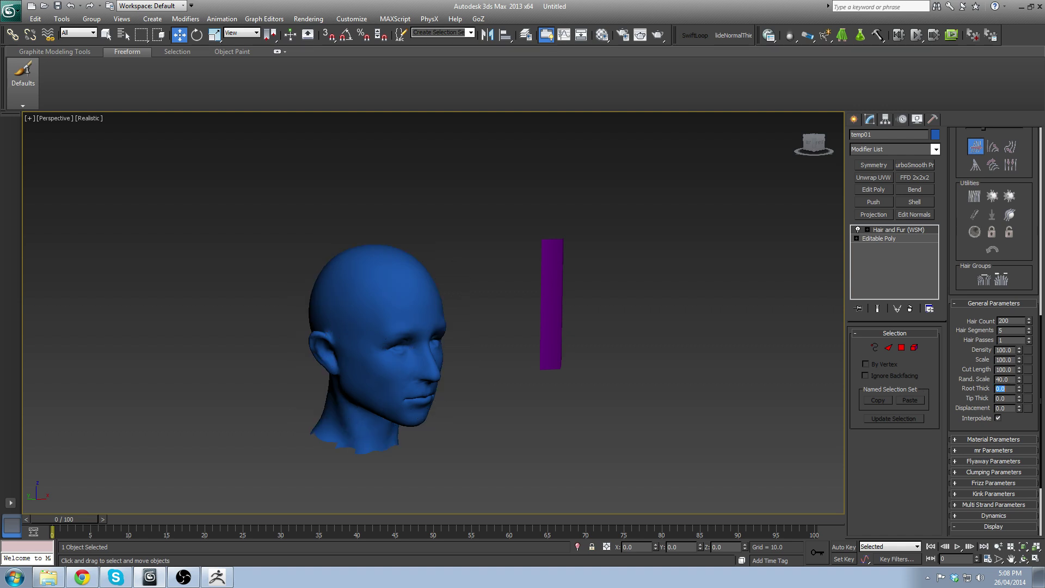
pyautogui.scroll(-3, 608, 274)
pyautogui.moveTo(604, 330); pyautogui.dragTo(634, 311, button='middle')
pyautogui.hotkey('ctrl', 'z')
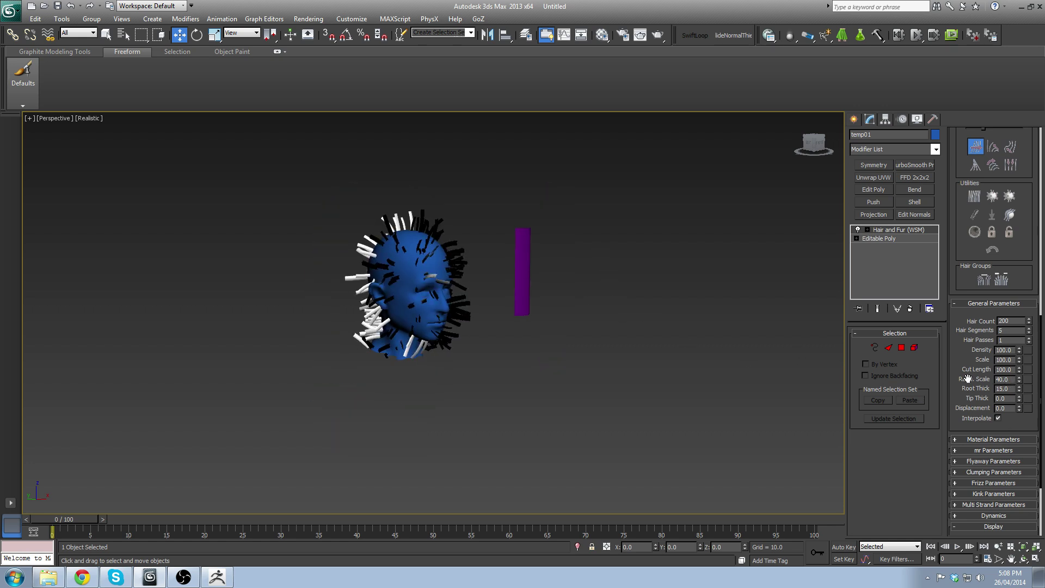
# Step: Set the hair's Rand. Scale to 100 and examine the strip sizes around the head
pyautogui.scroll(4, 239, 272)
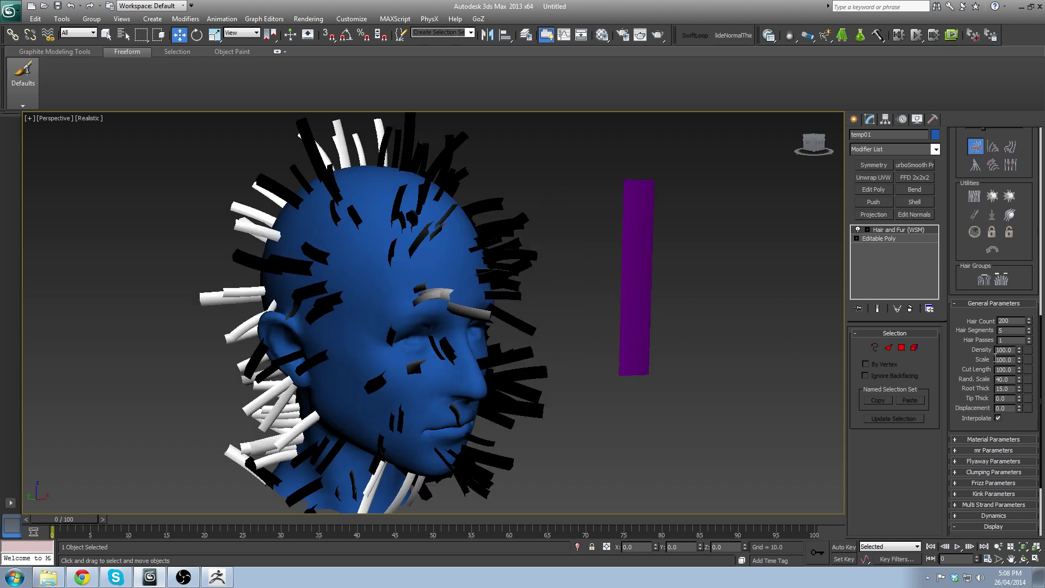
pyautogui.scroll(2, 239, 273)
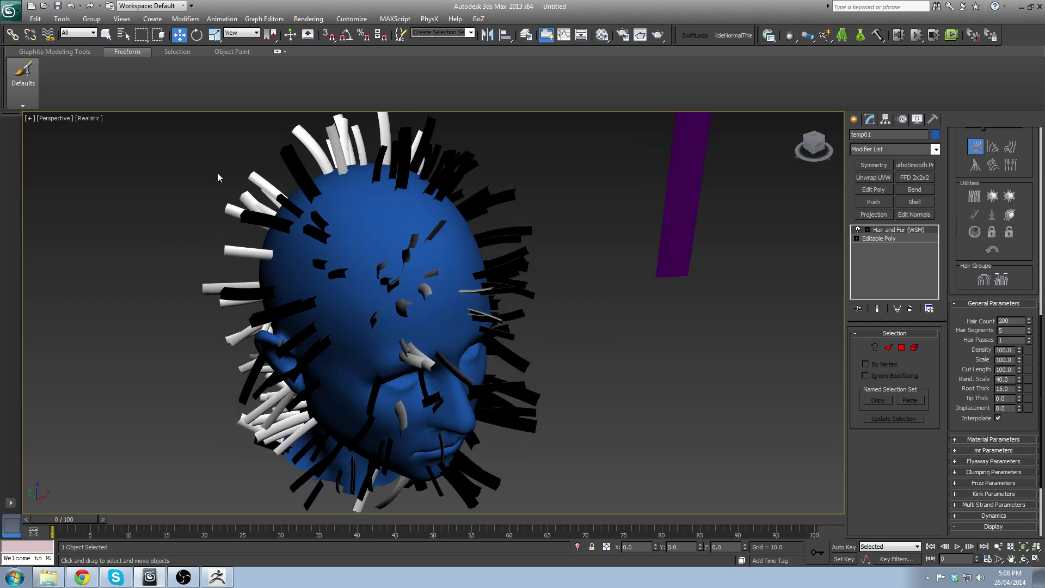
pyautogui.keyDown('alt'); pyautogui.moveTo(435, 251); pyautogui.dragTo(457, 253, button='middle'); pyautogui.keyUp('alt')
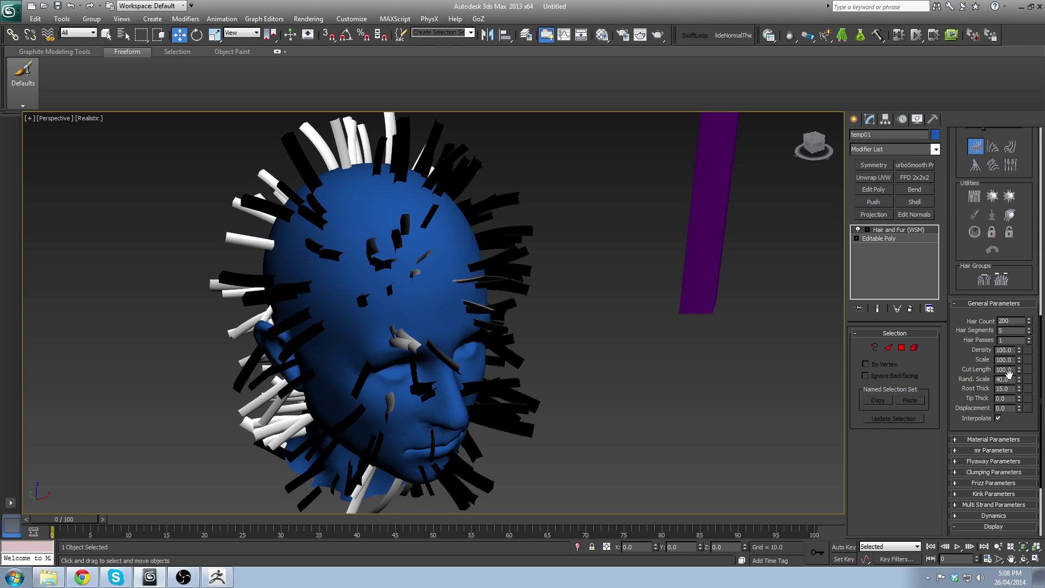
pyautogui.moveTo(1020, 384); pyautogui.dragTo(992, 139)
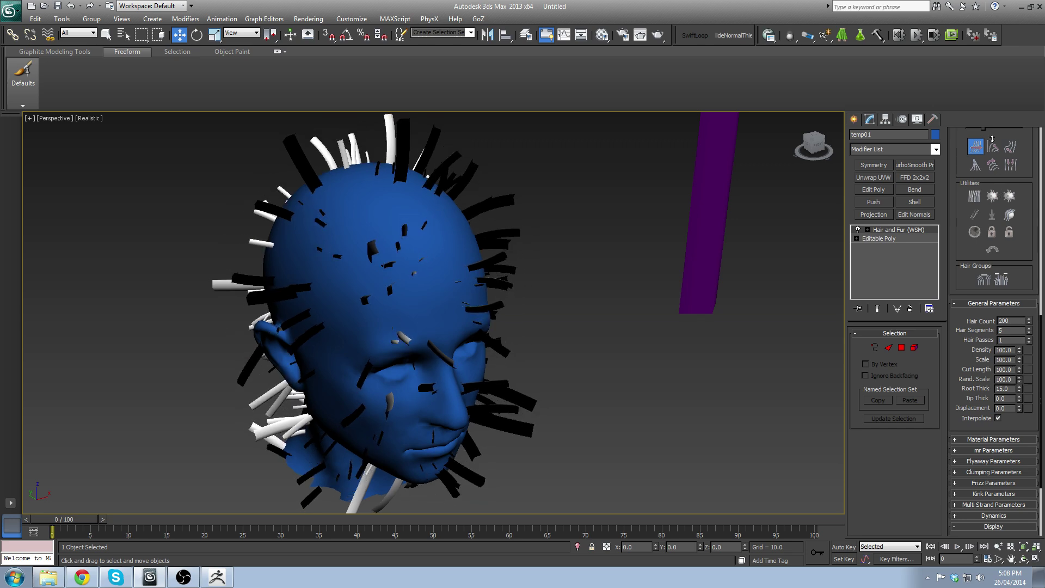
pyautogui.keyDown('alt'); pyautogui.moveTo(653, 266); pyautogui.dragTo(386, 238, button='middle'); pyautogui.keyUp('alt')
pyautogui.click(466, 228)
pyautogui.click(330, 257)
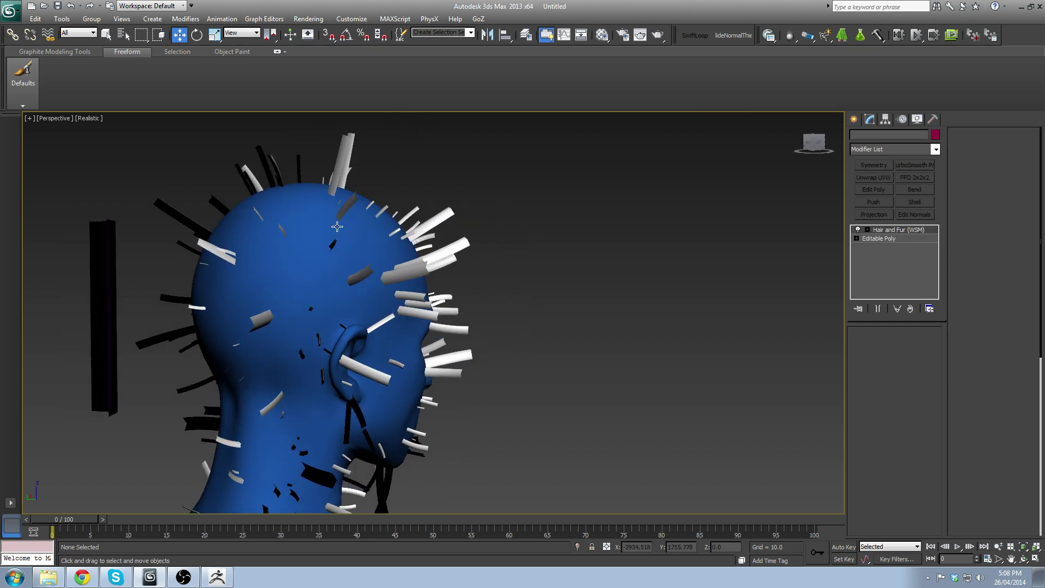
# Step: Set the hair's Rand. Scale to 0 in the general parameters of the head's Hair and Fur modifier
pyautogui.scroll(-5, 1017, 349)
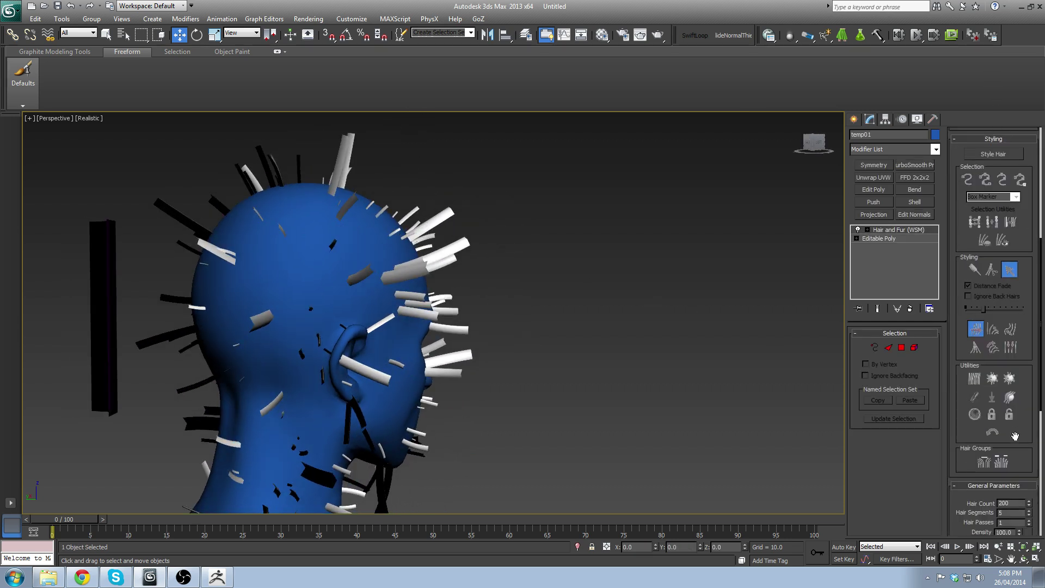
pyautogui.scroll(-3, 1024, 376)
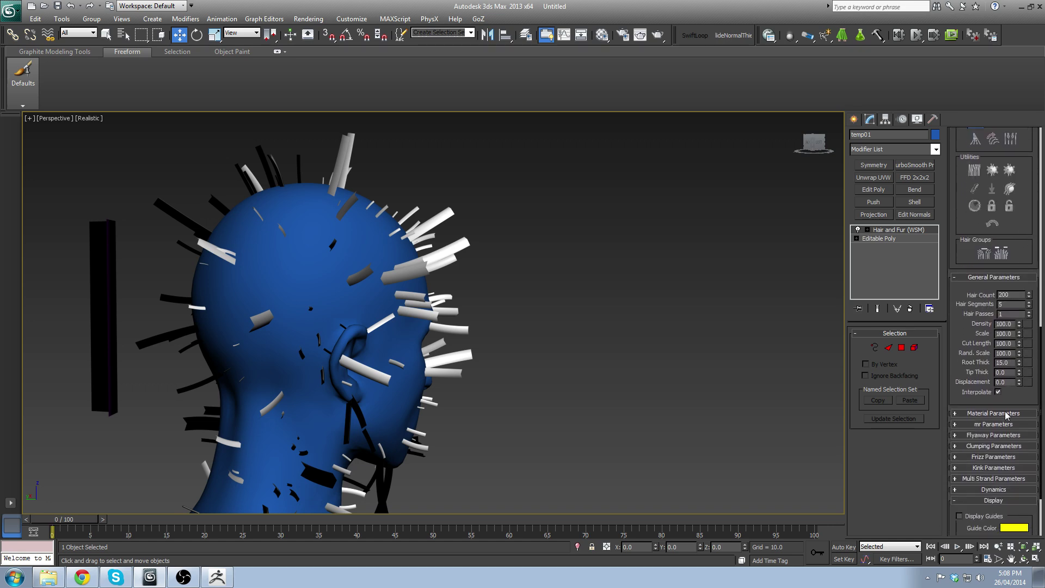
pyautogui.keyDown('alt'); pyautogui.moveTo(572, 260); pyautogui.dragTo(440, 306, button='middle'); pyautogui.keyUp('alt')
pyautogui.scroll(-5, 440, 305)
pyautogui.moveTo(1022, 385); pyautogui.dragTo(1018, 362)
pyautogui.scroll(-3, 1018, 363)
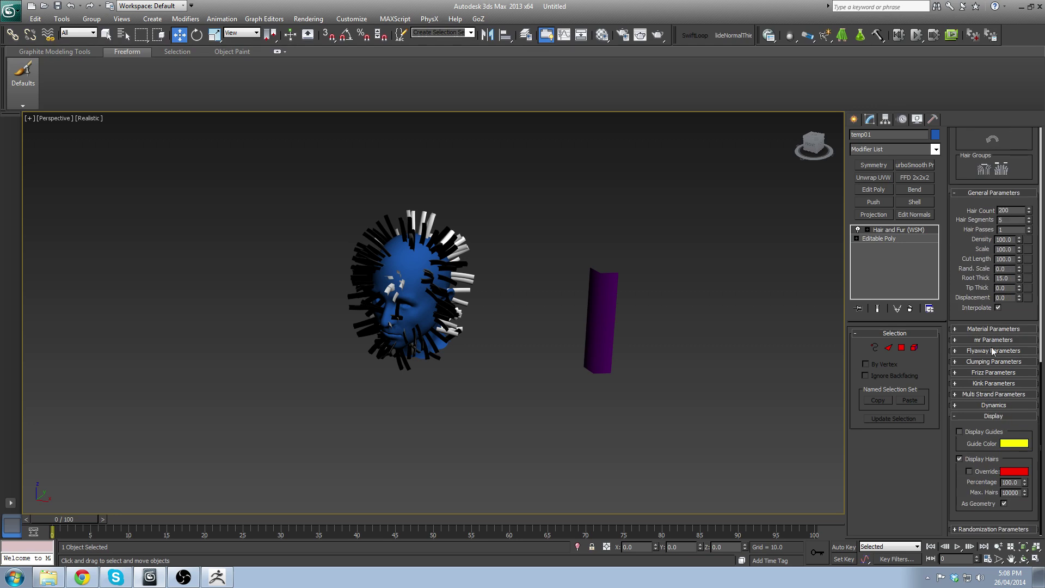
# Step: Set Frizz Tip to 0 in the frizz parameters so the strips follow the guides without frizz
pyautogui.click(978, 373)
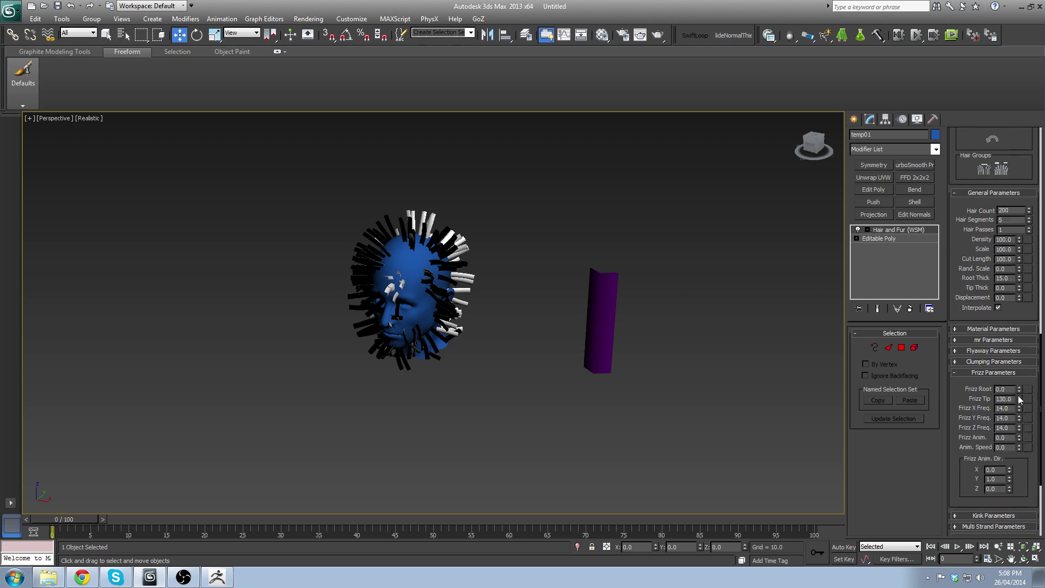
pyautogui.keyDown('alt'); pyautogui.moveTo(430, 278); pyautogui.dragTo(526, 261, button='middle'); pyautogui.keyUp('alt')
pyautogui.scroll(4, 328, 245)
pyautogui.keyDown('alt'); pyautogui.moveTo(615, 272); pyautogui.dragTo(565, 282, button='middle'); pyautogui.keyUp('alt')
pyautogui.scroll(-2, 565, 283)
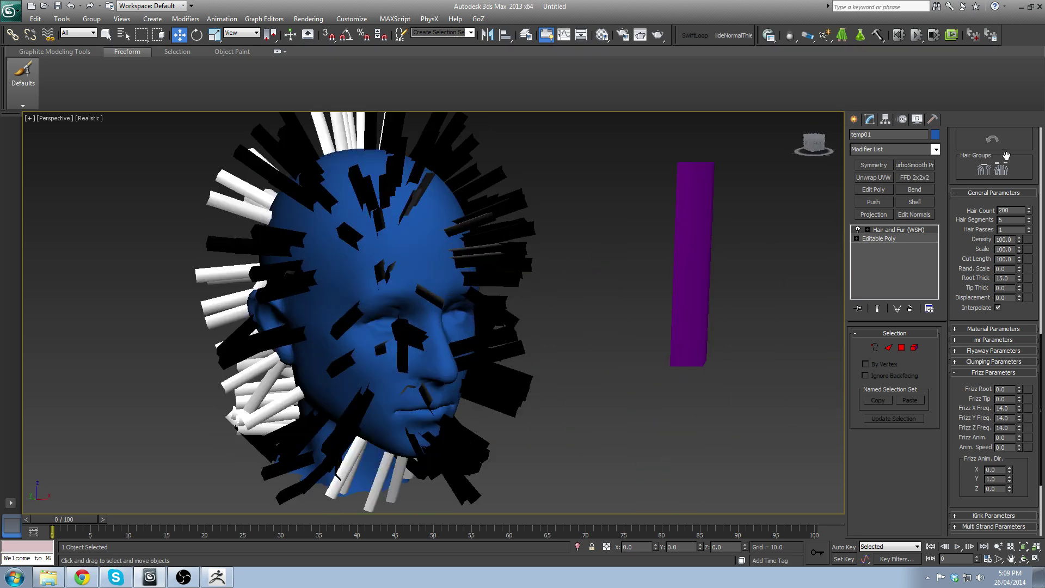
# Step: Start hair styling mode on the head's Hair and Fur modifier
pyautogui.moveTo(1027, 159); pyautogui.dragTo(1028, 319)
pyautogui.moveTo(1026, 151)
pyautogui.mouseDown()
pyautogui.moveTo(1025, 387)
pyautogui.moveTo(1035, 235)
pyautogui.mouseUp()
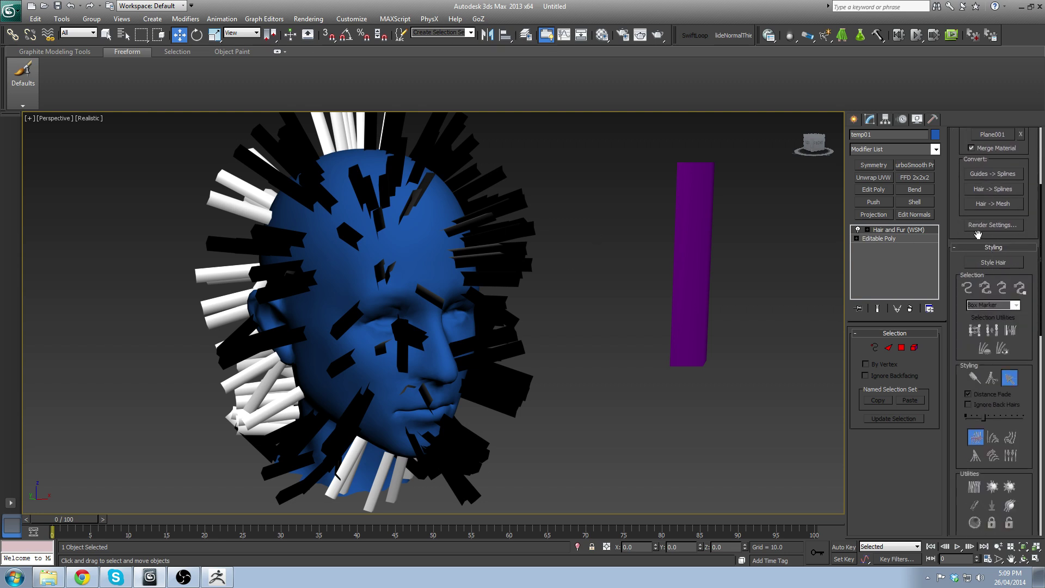
pyautogui.click(986, 263)
pyautogui.keyDown('alt'); pyautogui.moveTo(537, 175); pyautogui.dragTo(571, 249, button='middle'); pyautogui.keyUp('alt')
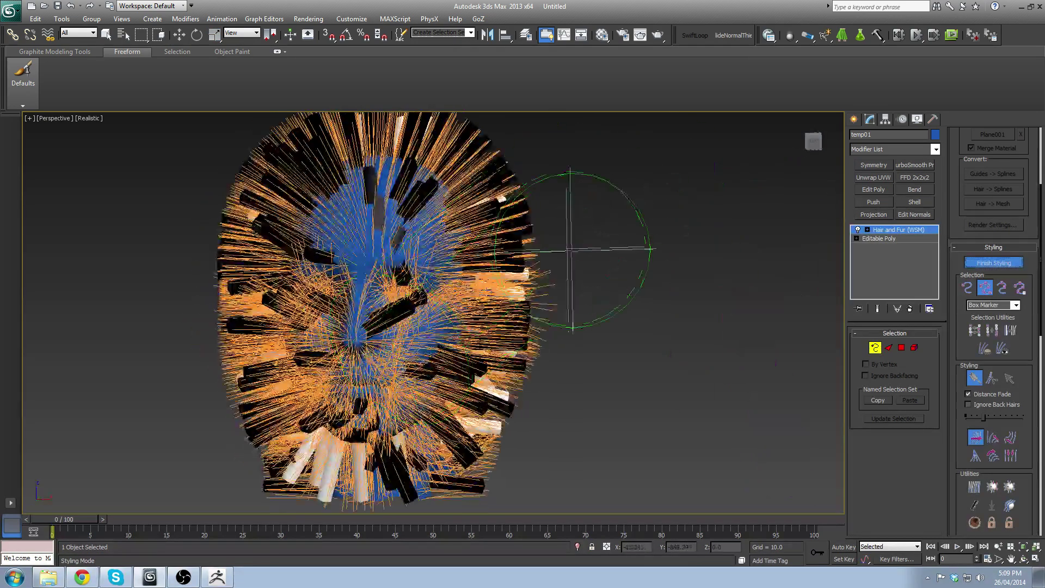
# Step: Comb the hair guides over the forehead with the hair brush from a side view of the head
pyautogui.keyDown('alt'); pyautogui.moveTo(458, 210); pyautogui.dragTo(536, 243, button='middle'); pyautogui.keyUp('alt')
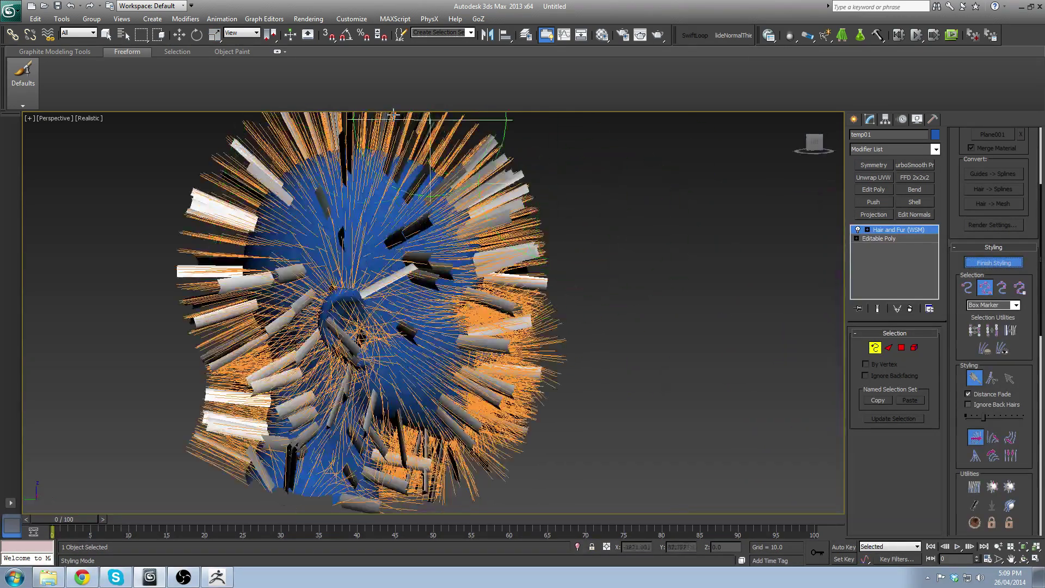
pyautogui.keyDown('alt'); pyautogui.moveTo(588, 155); pyautogui.dragTo(509, 187, button='middle'); pyautogui.keyUp('alt')
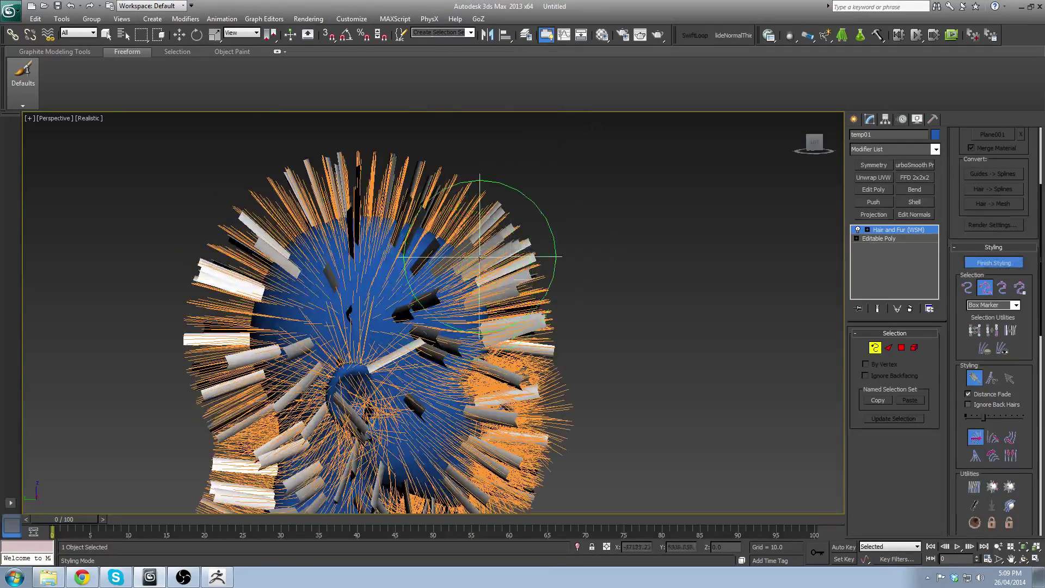
pyautogui.moveTo(479, 256)
pyautogui.mouseDown()
pyautogui.moveTo(501, 163)
pyautogui.moveTo(513, 223)
pyautogui.mouseUp()
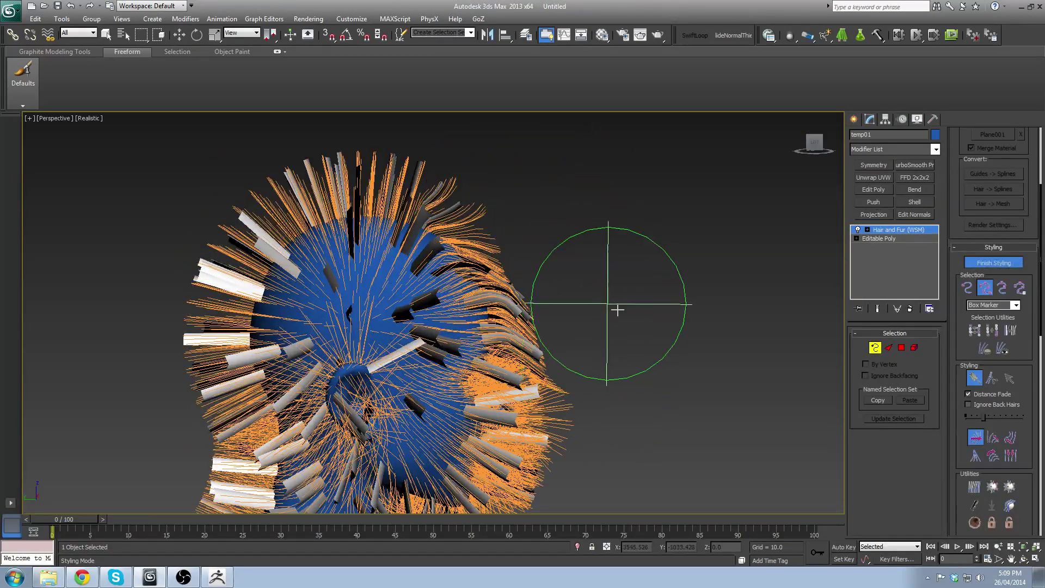
pyautogui.moveTo(618, 308)
pyautogui.keyDown('alt'); pyautogui.mouseDown(button='middle')
pyautogui.moveTo(623, 362)
pyautogui.moveTo(582, 289)
pyautogui.mouseUp(button='middle'); pyautogui.keyUp('alt')
pyautogui.moveTo(552, 239); pyautogui.dragTo(573, 309)
# Step: Comb the hair guides outward and down along both sides of the upper head from a front view
pyautogui.keyDown('alt'); pyautogui.moveTo(626, 269); pyautogui.dragTo(522, 266, button='middle'); pyautogui.keyUp('alt')
pyautogui.moveTo(482, 180); pyautogui.dragTo(567, 199)
pyautogui.moveTo(443, 177); pyautogui.dragTo(600, 192)
pyautogui.moveTo(477, 173); pyautogui.dragTo(566, 202)
pyautogui.moveTo(477, 153); pyautogui.dragTo(559, 177)
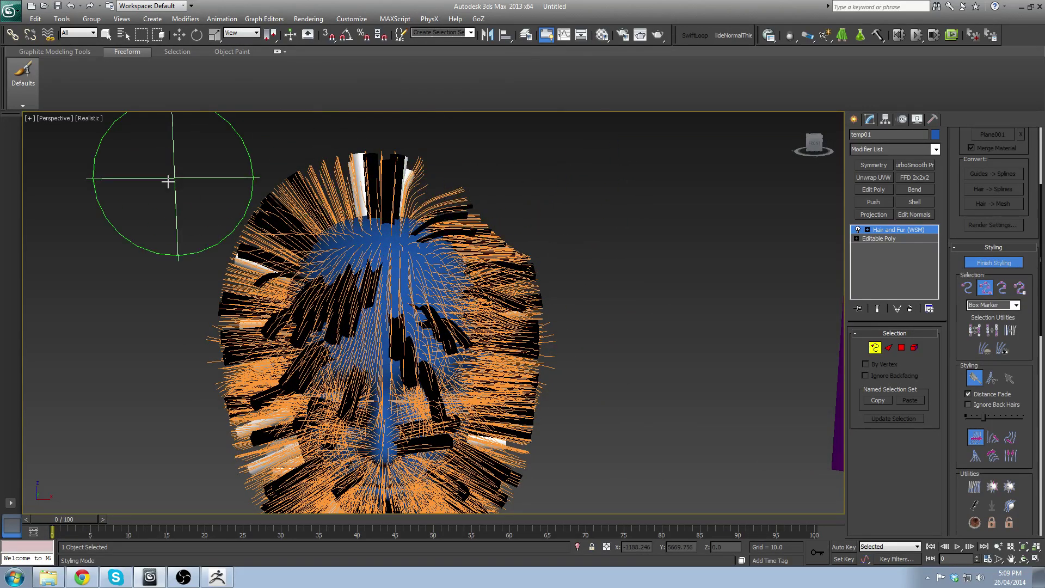
pyautogui.moveTo(246, 170); pyautogui.dragTo(86, 245)
pyautogui.moveTo(231, 218); pyautogui.dragTo(152, 295)
pyautogui.moveTo(226, 311); pyautogui.dragTo(226, 250, button='middle')
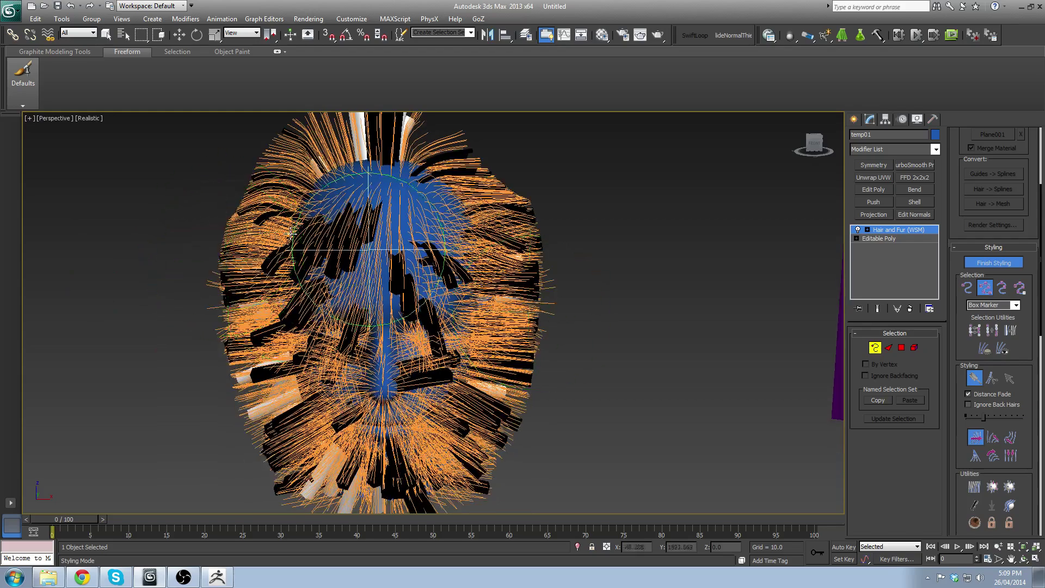
# Step: Comb the hair guides on the lower face forward and down from a side view of the head
pyautogui.keyDown('alt'); pyautogui.moveTo(358, 249); pyautogui.dragTo(536, 300, button='middle'); pyautogui.keyUp('alt')
pyautogui.moveTo(536, 300); pyautogui.dragTo(611, 399)
pyautogui.keyDown('alt'); pyautogui.moveTo(611, 399); pyautogui.dragTo(561, 281, button='middle'); pyautogui.keyUp('alt')
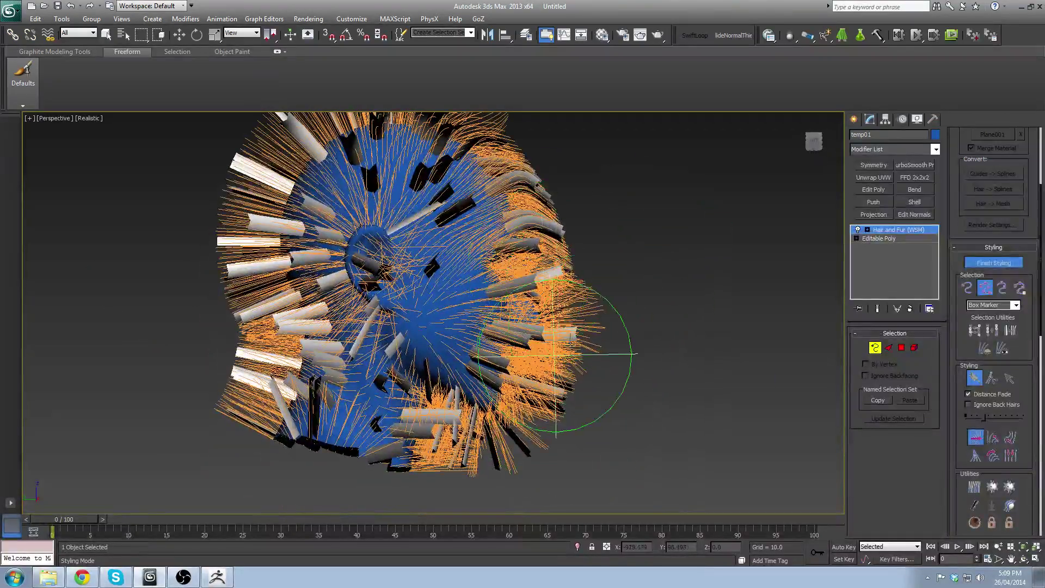
pyautogui.keyDown('alt'); pyautogui.moveTo(636, 279); pyautogui.dragTo(786, 365, button='middle'); pyautogui.keyUp('alt')
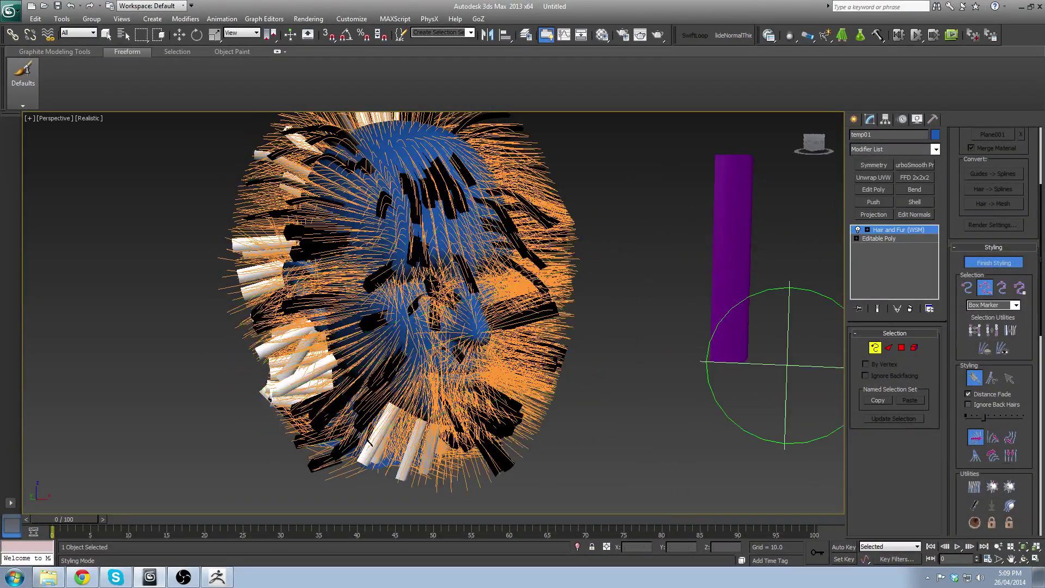
# Step: Recomb all hair guides so they lie along the head's surface, and finish styling
pyautogui.moveTo(1037, 400); pyautogui.dragTo(1024, 264)
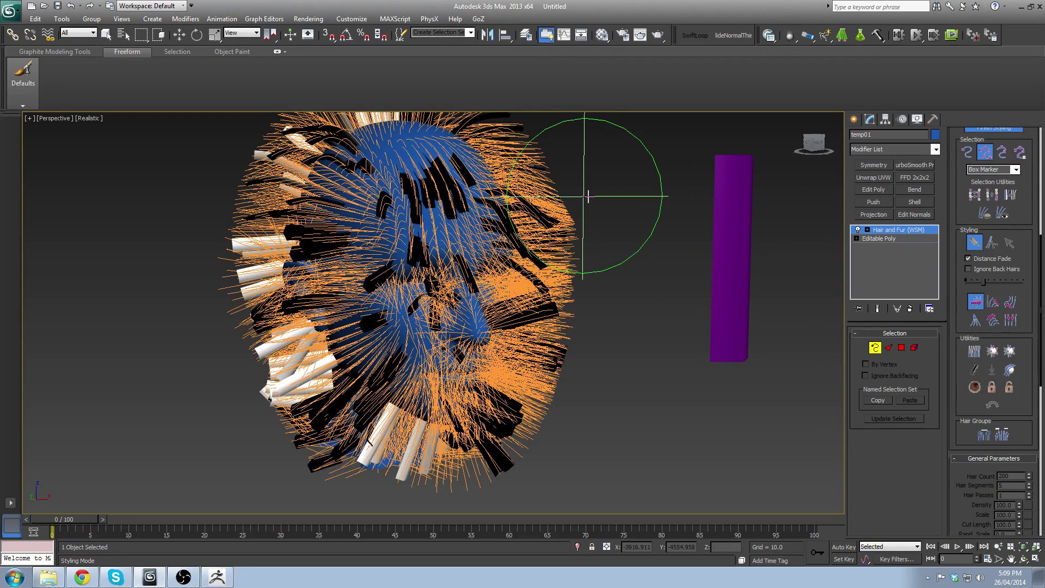
pyautogui.click(974, 370)
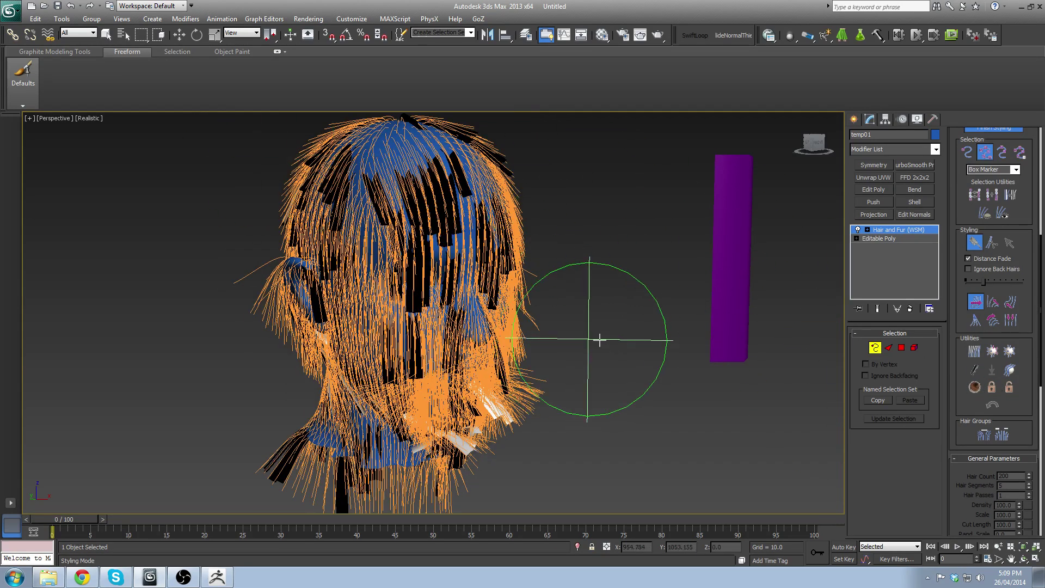
pyautogui.moveTo(632, 319); pyautogui.dragTo(632, 392, button='middle')
pyautogui.moveTo(568, 324); pyautogui.dragTo(589, 287, button='middle')
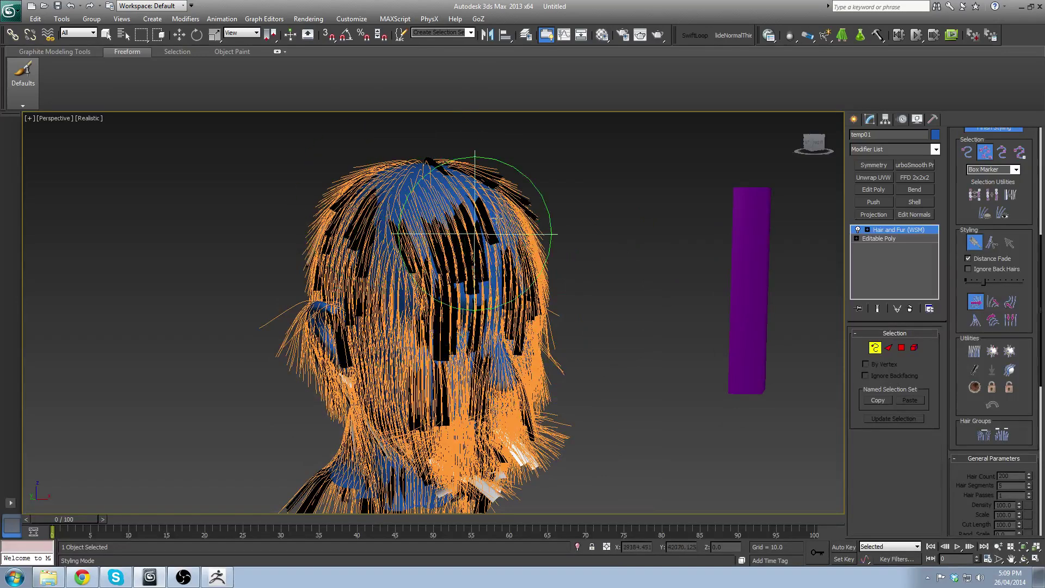
pyautogui.moveTo(593, 380); pyautogui.dragTo(625, 293, button='middle')
pyautogui.scroll(3, 400, 278)
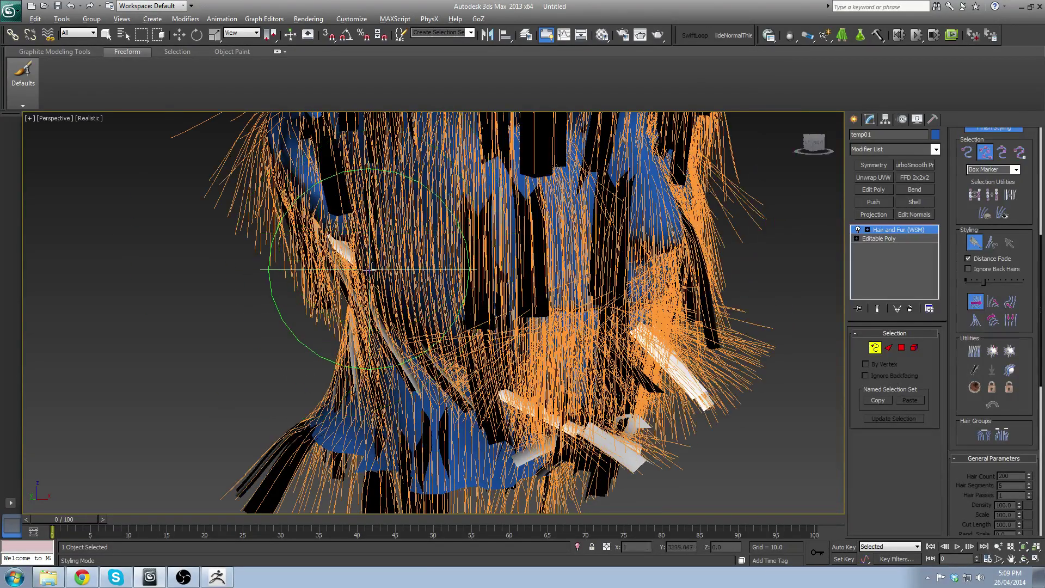
pyautogui.keyDown('alt'); pyautogui.moveTo(370, 269); pyautogui.dragTo(430, 260, button='middle'); pyautogui.keyUp('alt')
pyautogui.click(969, 129)
# Step: Examine from all around the head how the instanced hair strips lie and which way their folded sides face
pyautogui.scroll(-3, 505, 307)
pyautogui.moveTo(565, 224); pyautogui.dragTo(505, 253, button='middle')
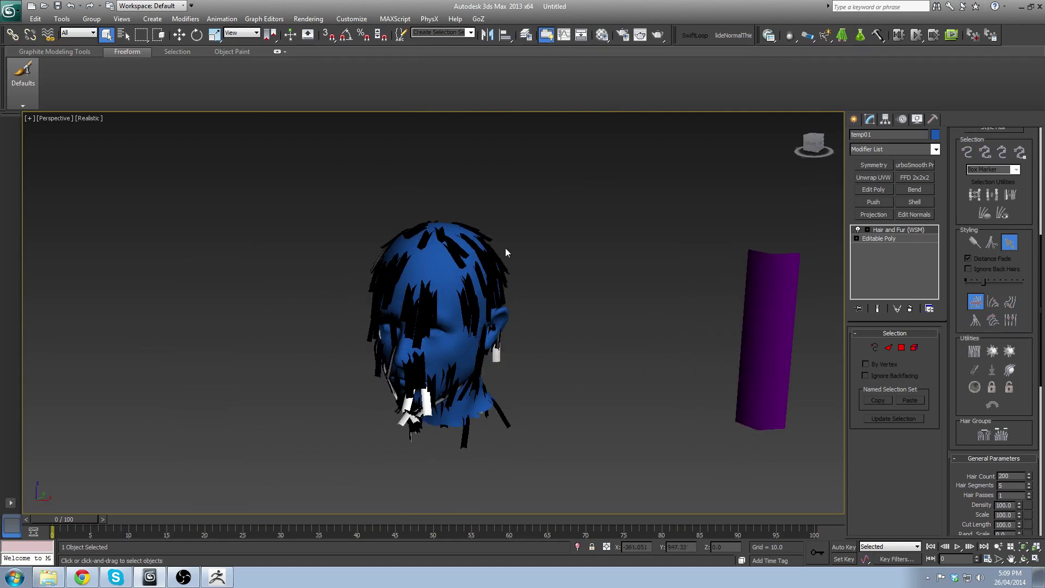
pyautogui.scroll(5, 422, 327)
pyautogui.scroll(-3, 422, 326)
pyautogui.keyDown('alt'); pyautogui.moveTo(423, 327); pyautogui.dragTo(471, 422, button='middle'); pyautogui.keyUp('alt')
pyautogui.scroll(3, 488, 449)
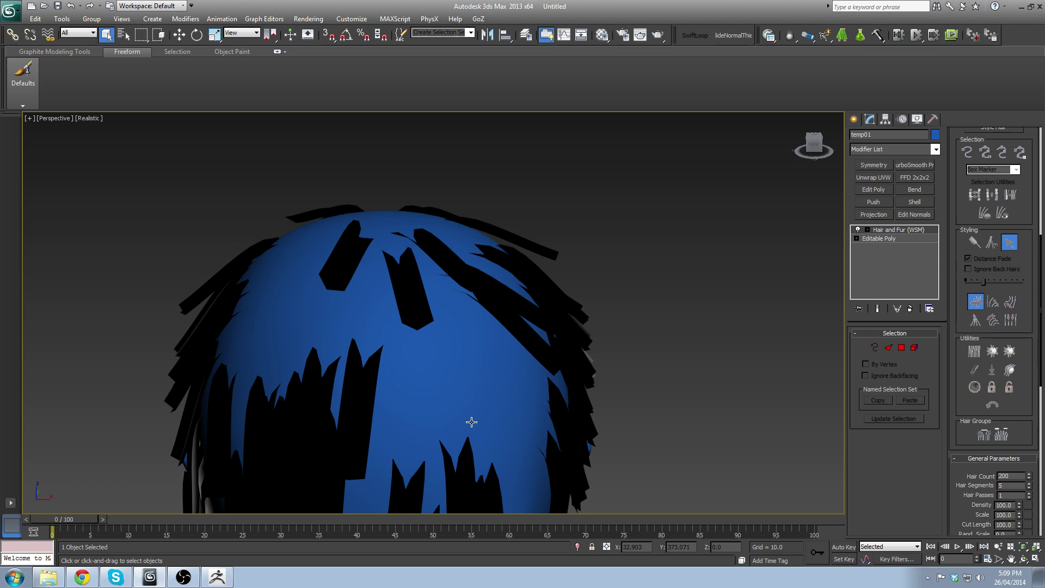
pyautogui.scroll(-4, 476, 374)
pyautogui.keyDown('alt'); pyautogui.moveTo(476, 374); pyautogui.dragTo(535, 317, button='middle'); pyautogui.keyUp('alt')
pyautogui.scroll(-3, 365, 419)
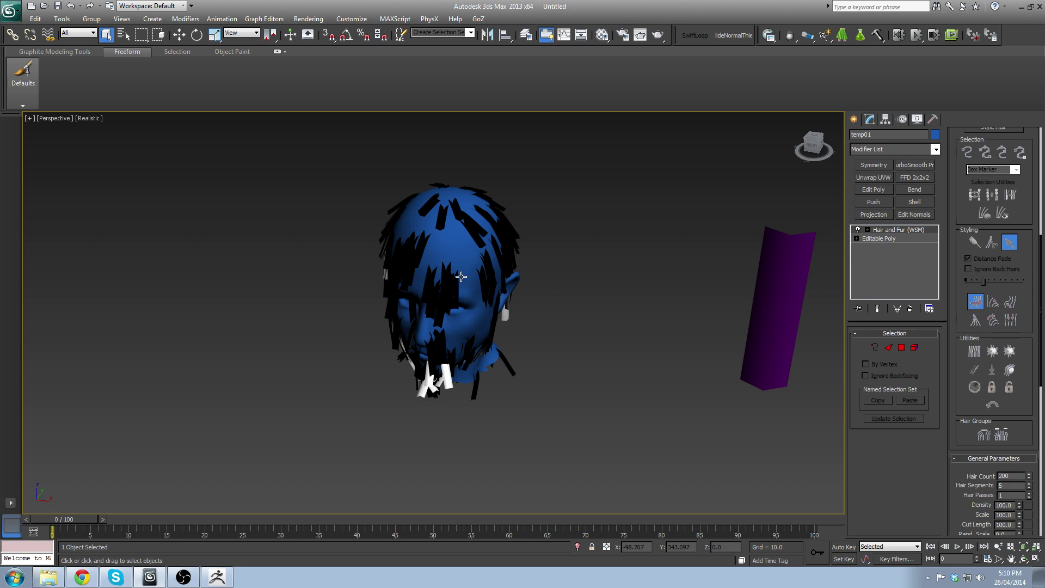
pyautogui.scroll(6, 450, 288)
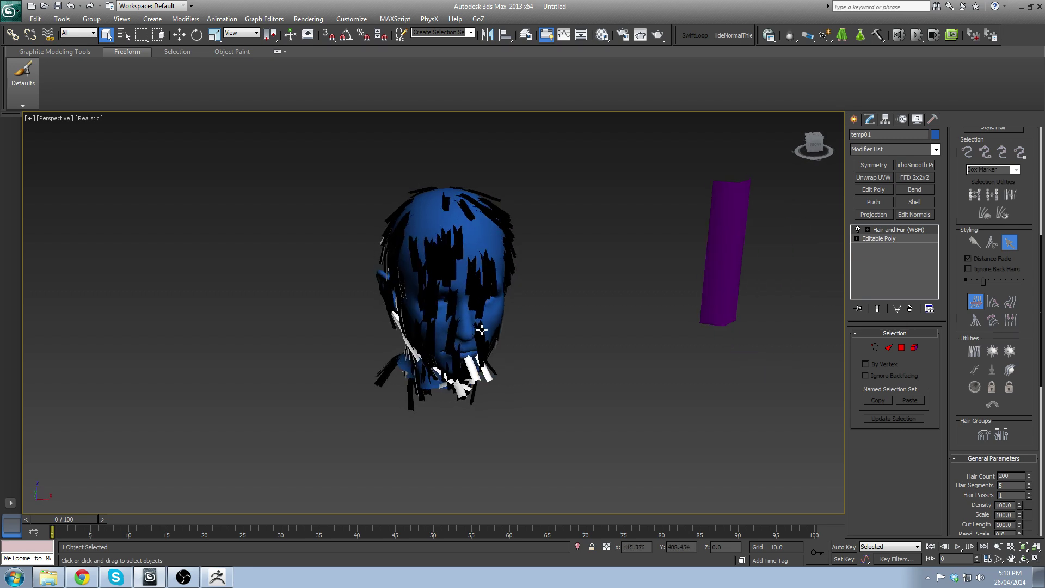
pyautogui.keyDown('alt'); pyautogui.moveTo(456, 240); pyautogui.dragTo(418, 224, button='middle'); pyautogui.keyUp('alt')
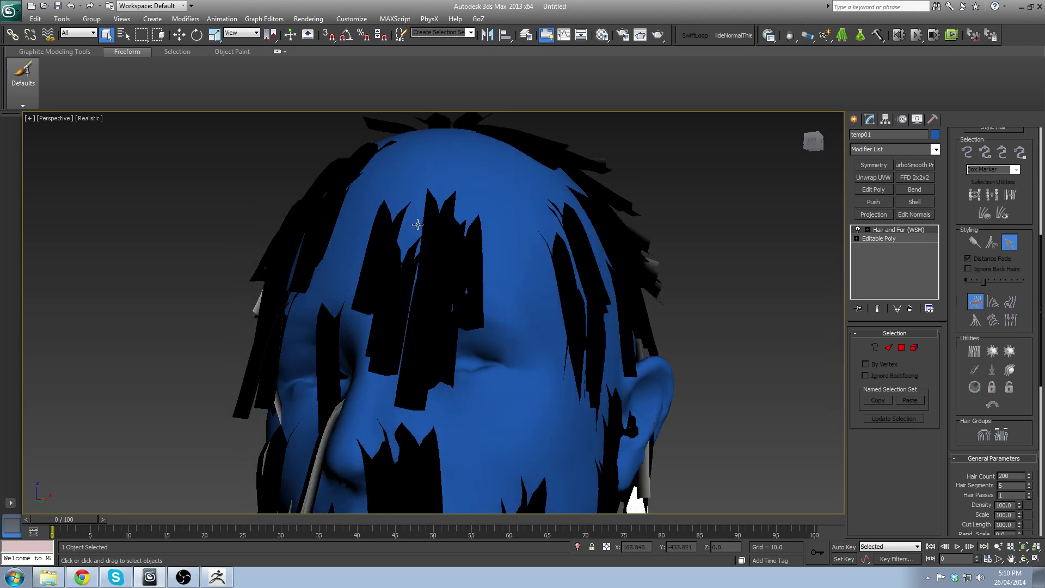
pyautogui.keyDown('alt'); pyautogui.moveTo(567, 341); pyautogui.dragTo(626, 317, button='middle'); pyautogui.keyUp('alt')
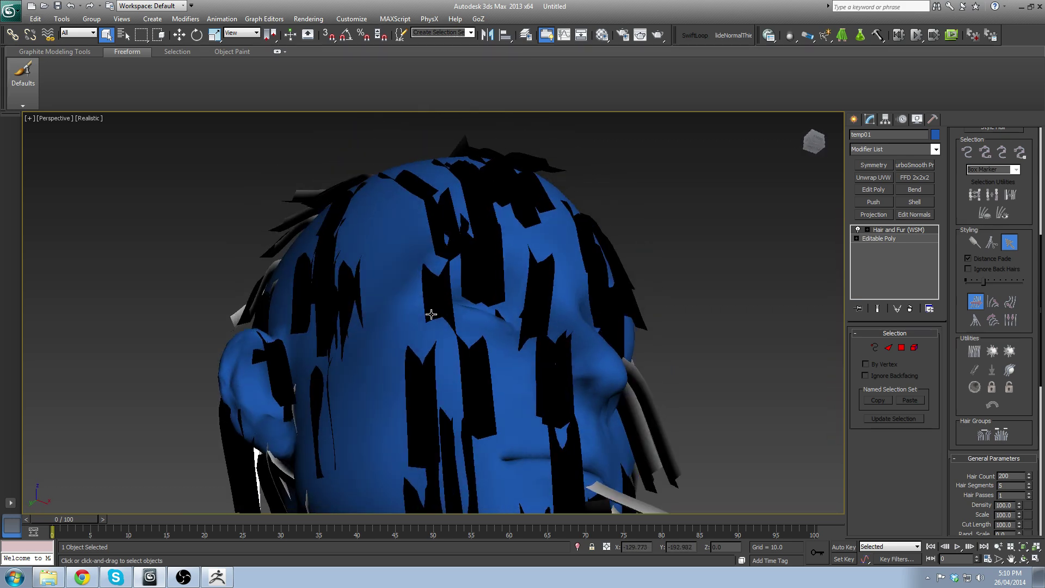
pyautogui.keyDown('alt'); pyautogui.moveTo(431, 314); pyautogui.dragTo(569, 335, button='middle'); pyautogui.keyUp('alt')
pyautogui.keyDown('alt'); pyautogui.moveTo(420, 262); pyautogui.dragTo(346, 285, button='middle'); pyautogui.keyUp('alt')
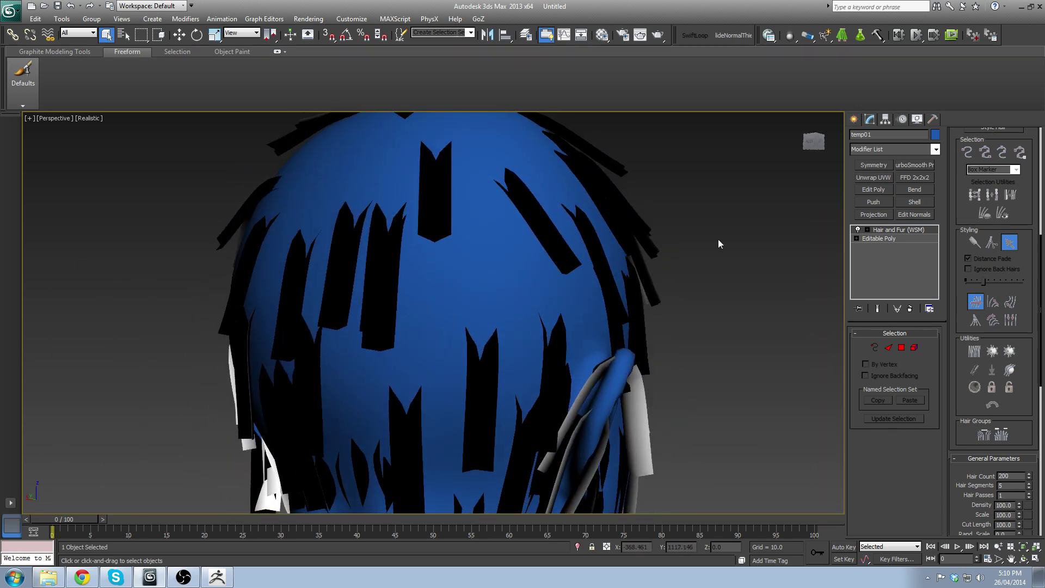
pyautogui.moveTo(440, 240); pyautogui.dragTo(278, 214, button='middle')
pyautogui.scroll(-4, 455, 154)
pyautogui.scroll(4, 449, 265)
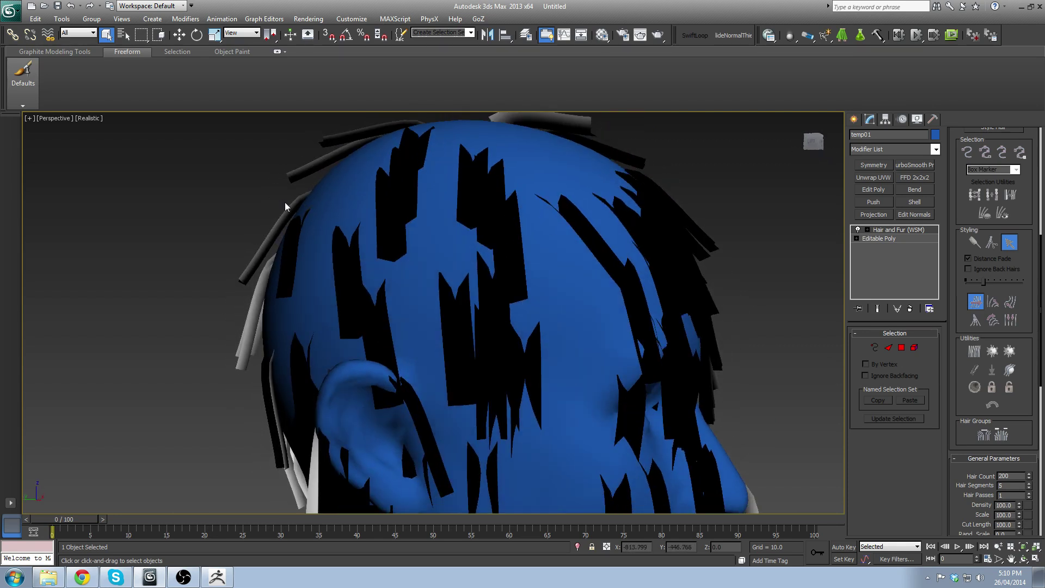
pyautogui.keyDown('alt'); pyautogui.moveTo(490, 234); pyautogui.dragTo(204, 338, button='middle'); pyautogui.keyUp('alt')
pyautogui.scroll(4, 384, 340)
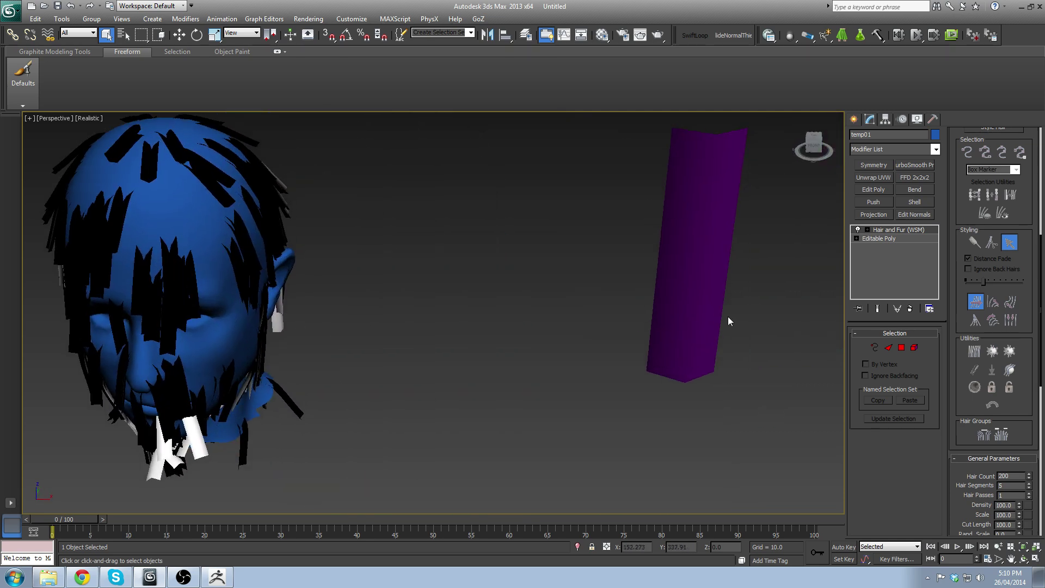
# Step: Select all polygons of the purple strip at Element level and inspect its V-shaped fold
pyautogui.click(707, 323)
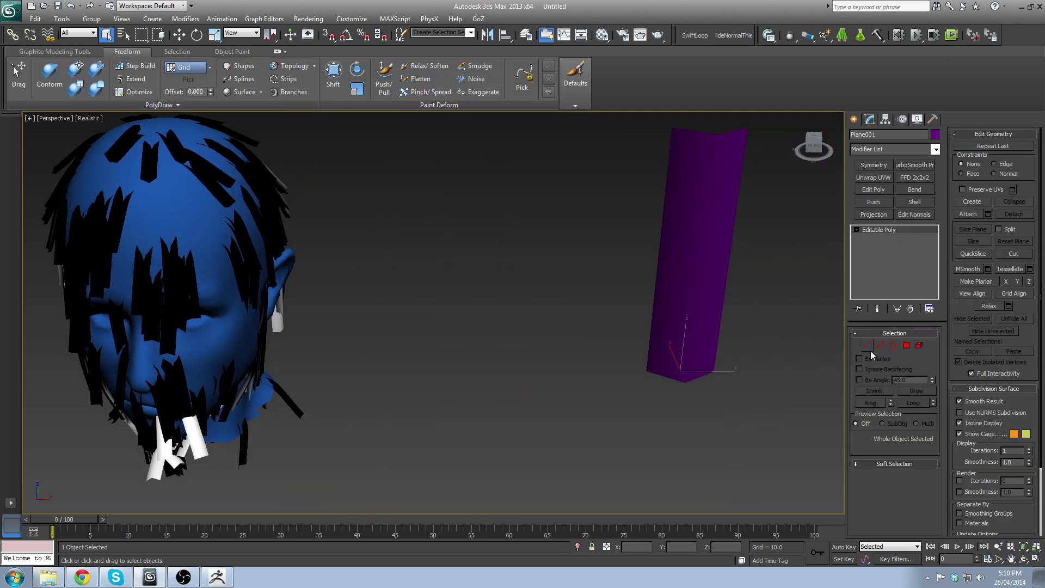
pyautogui.click(919, 346)
pyautogui.click(668, 222)
pyautogui.moveTo(667, 222); pyautogui.dragTo(619, 302, button='middle')
pyautogui.press('e')
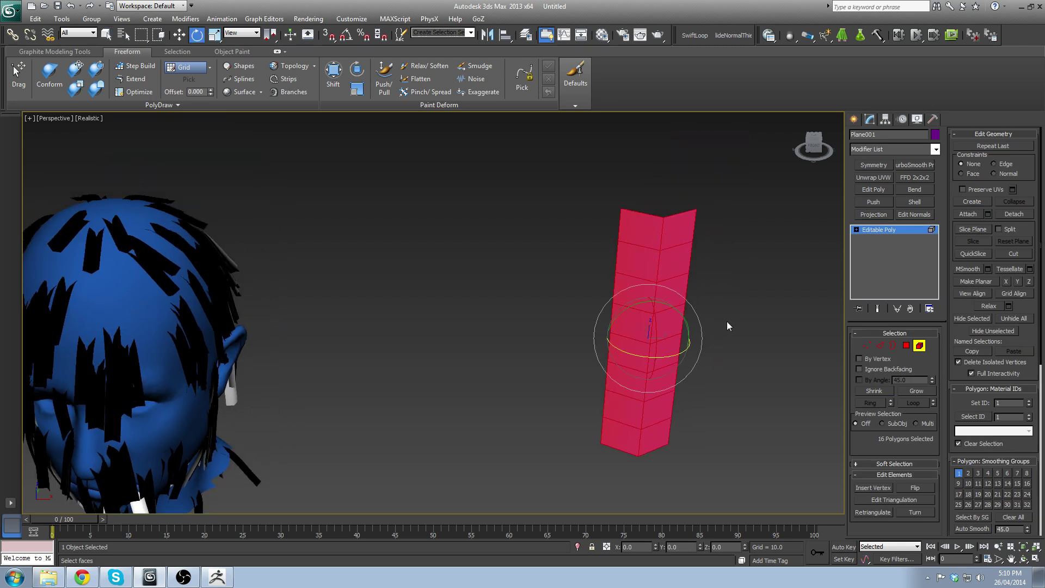
pyautogui.keyDown('alt'); pyautogui.moveTo(727, 326); pyautogui.dragTo(569, 345, button='middle'); pyautogui.keyUp('alt')
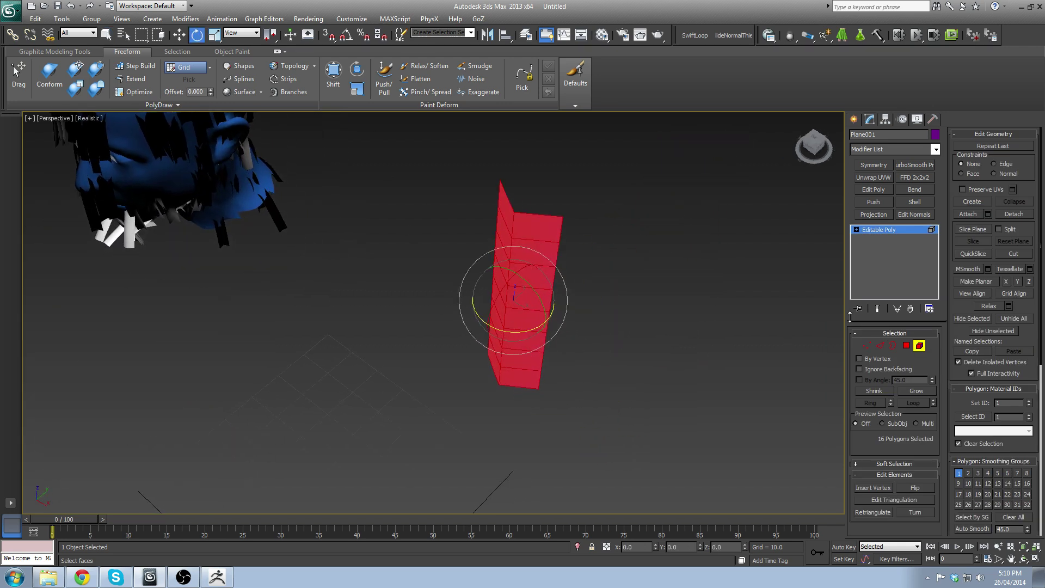
pyautogui.click(919, 345)
# Step: Try to rotate the whole strip object about its vertical axis
pyautogui.keyDown('alt'); pyautogui.moveTo(506, 292); pyautogui.dragTo(521, 345, button='middle'); pyautogui.keyUp('alt')
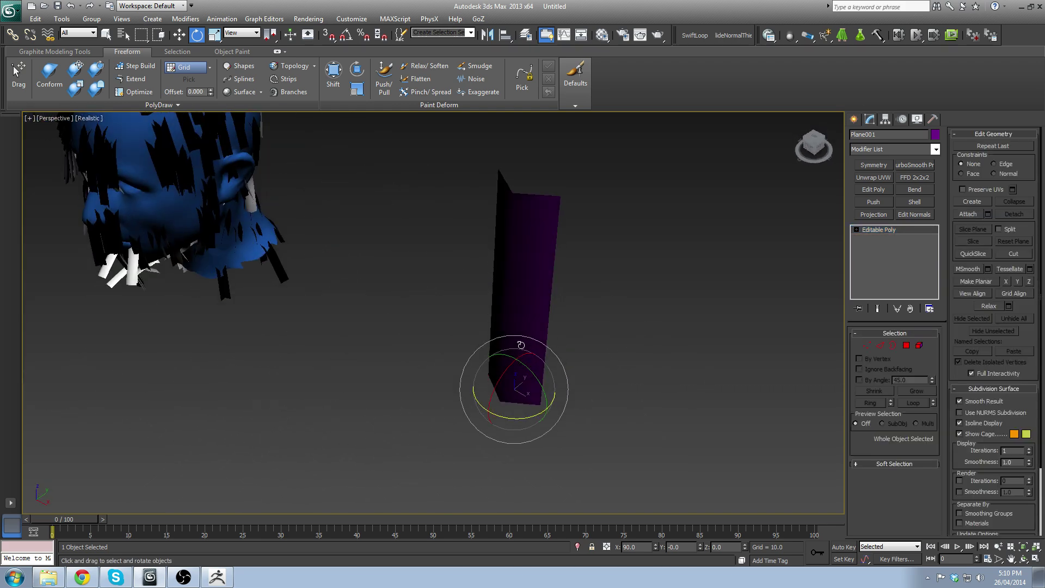
pyautogui.moveTo(510, 418)
pyautogui.mouseDown()
pyautogui.moveTo(658, 411)
pyautogui.moveTo(544, 428)
pyautogui.moveTo(512, 405)
pyautogui.moveTo(521, 410)
pyautogui.mouseUp()
pyautogui.hotkey('ctrl', 'z')
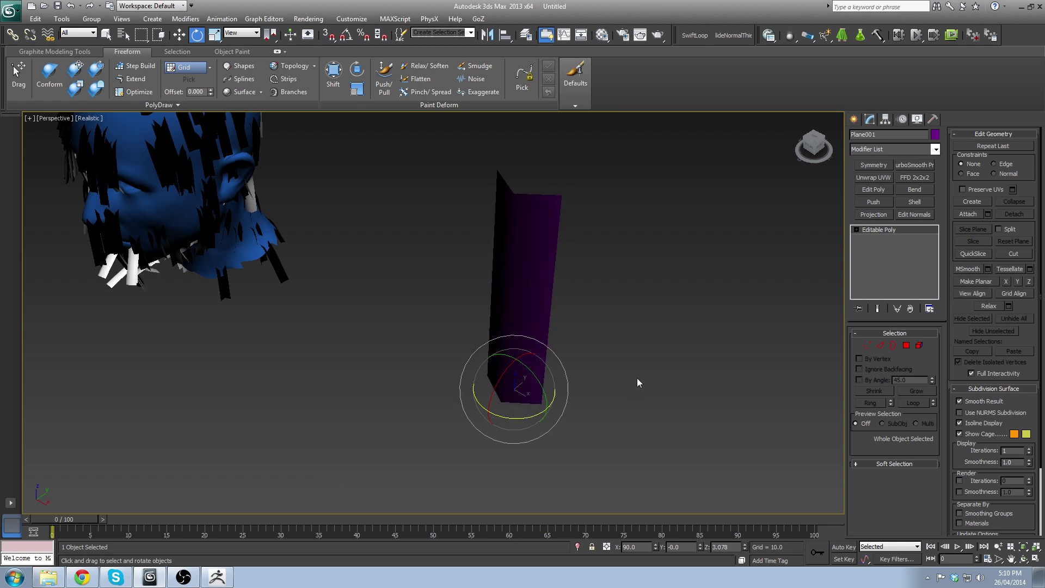
# Step: Return to Element level with the strip's polygons selected and turn on angle snap for rotating
pyautogui.keyDown('alt'); pyautogui.moveTo(555, 394); pyautogui.dragTo(515, 321, button='middle'); pyautogui.keyUp('alt')
pyautogui.click(920, 346)
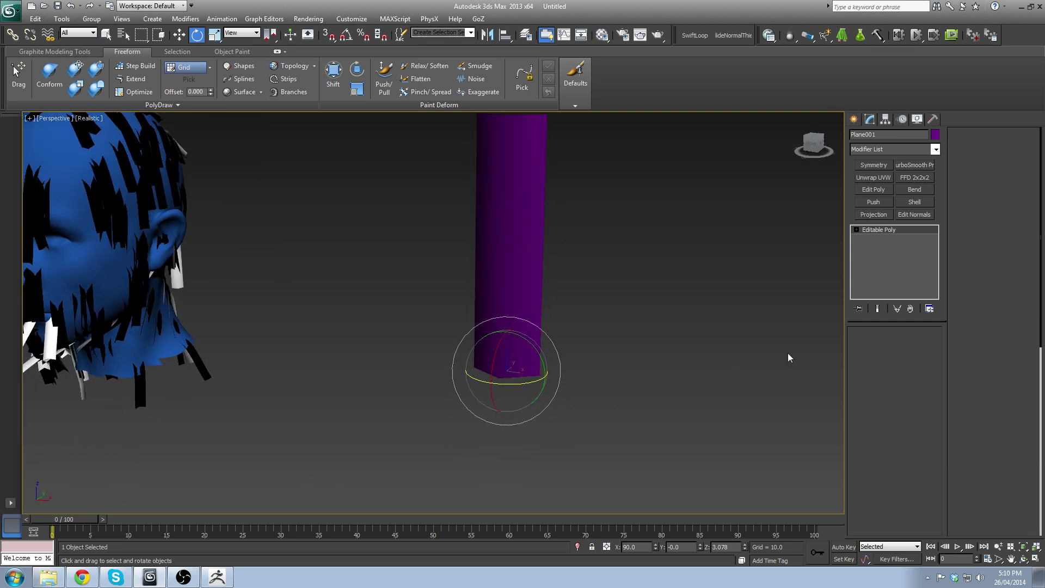
pyautogui.moveTo(573, 262); pyautogui.dragTo(548, 331, button='middle')
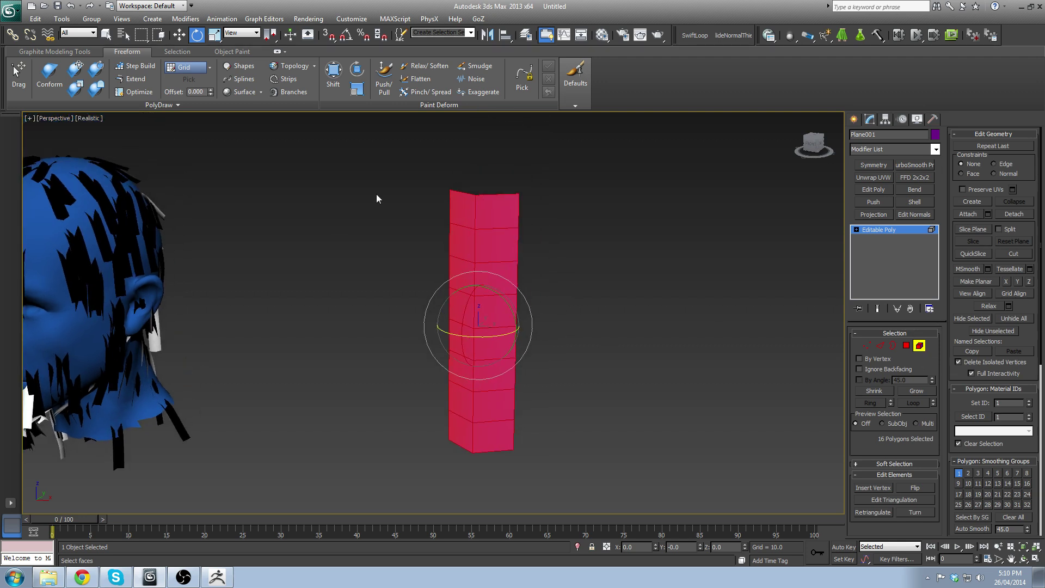
pyautogui.keyDown('alt'); pyautogui.moveTo(568, 332); pyautogui.dragTo(423, 345, button='middle'); pyautogui.keyUp('alt')
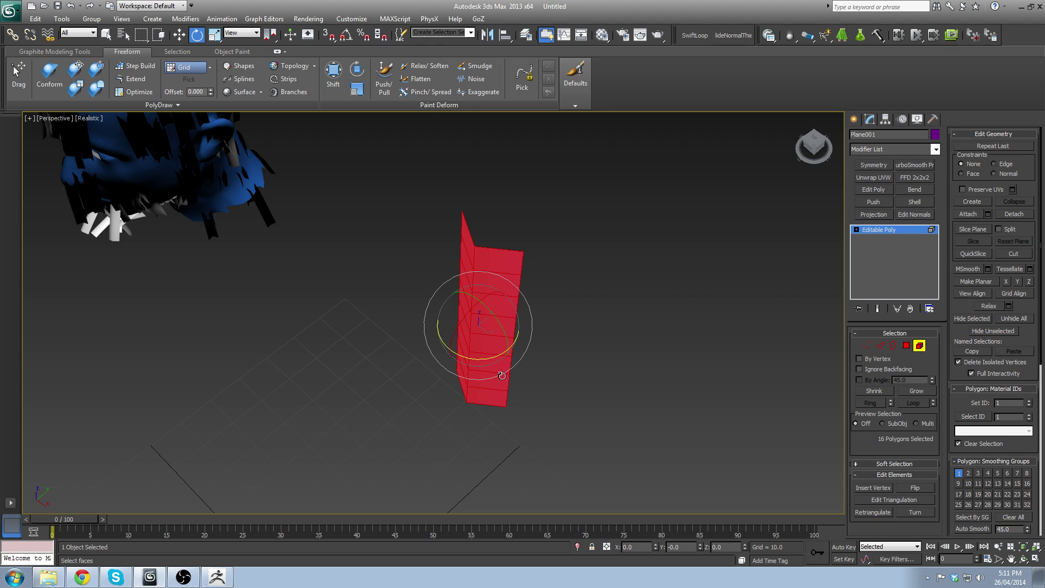
pyautogui.keyDown('alt'); pyautogui.moveTo(536, 183); pyautogui.dragTo(821, 372, button='middle'); pyautogui.keyUp('alt')
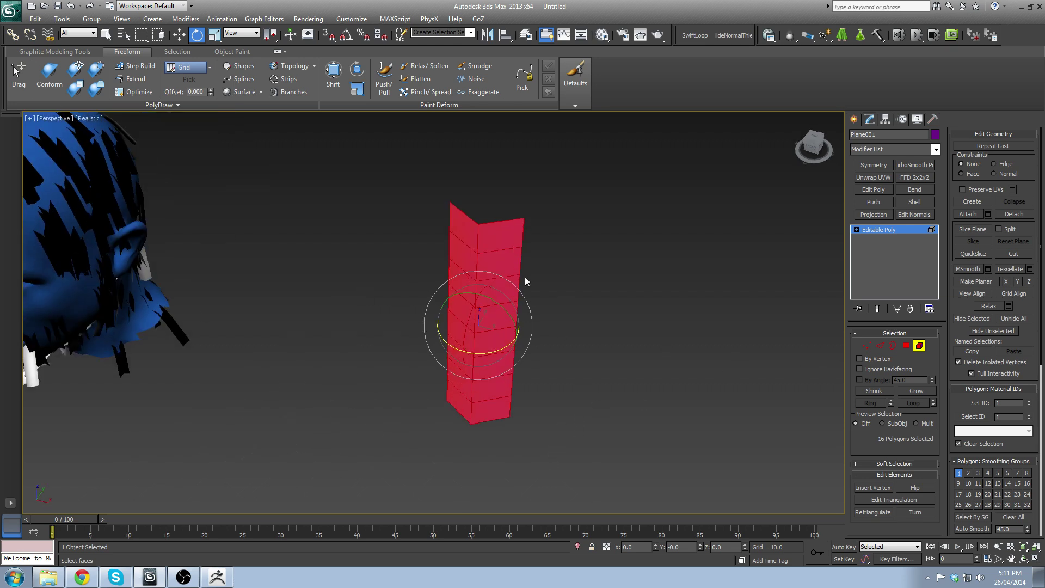
pyautogui.click(349, 42)
pyautogui.keyDown('alt'); pyautogui.moveTo(592, 403); pyautogui.dragTo(449, 351, button='middle'); pyautogui.keyUp('alt')
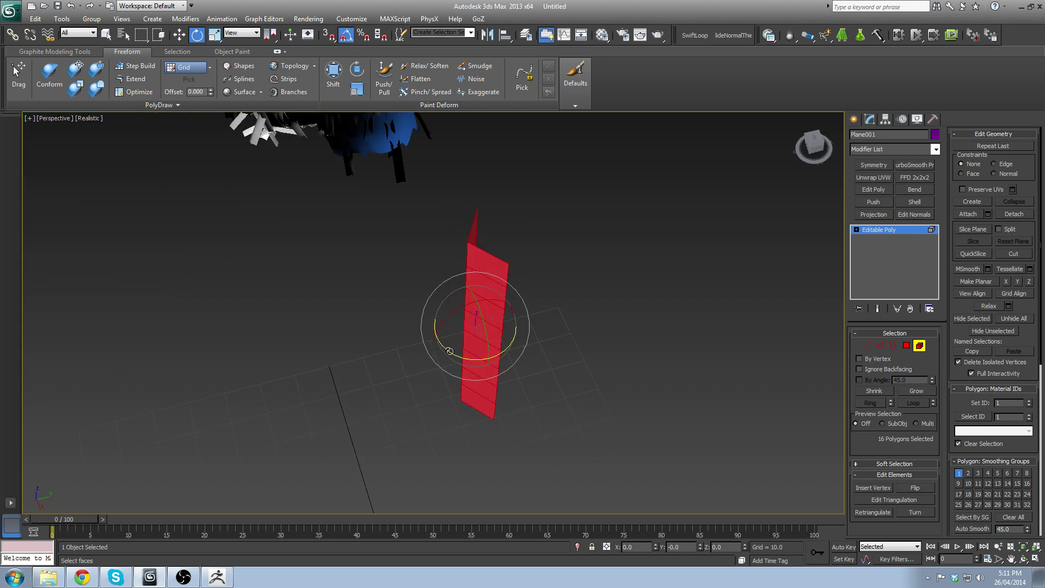
# Step: Rotate the strip's element 180 degrees about the vertical axis in the top view so its fold faces the opposite way
pyautogui.moveTo(446, 347); pyautogui.dragTo(553, 373)
pyautogui.press('t')
pyautogui.press('z')
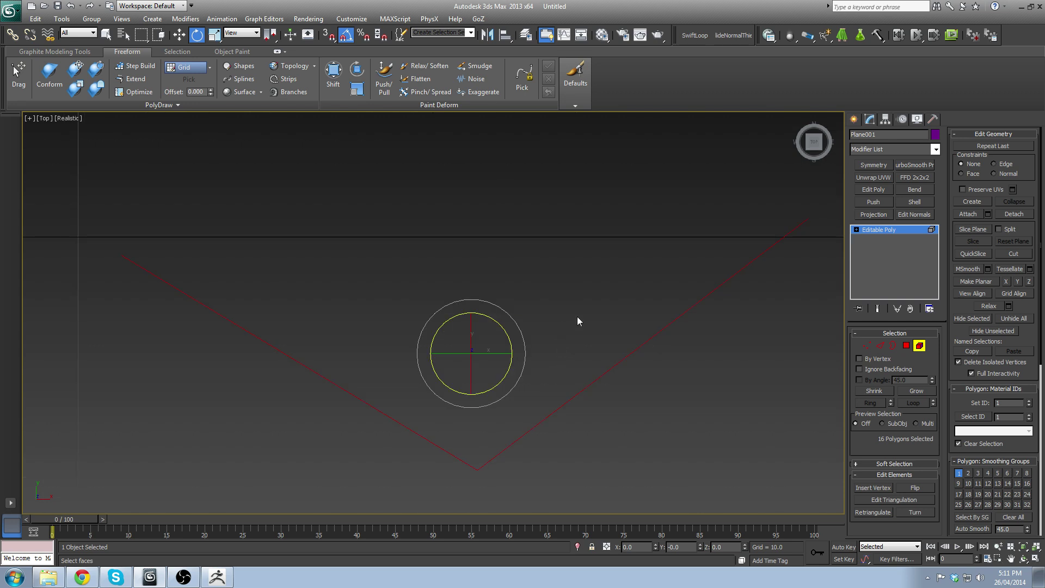
pyautogui.scroll(-2, 428, 338)
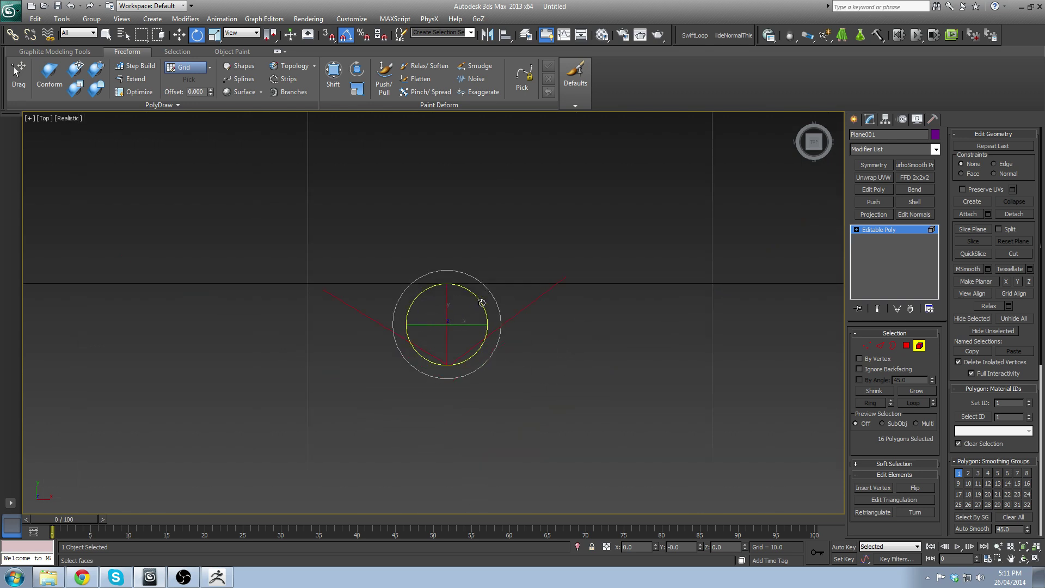
pyautogui.moveTo(483, 303); pyautogui.dragTo(492, 313)
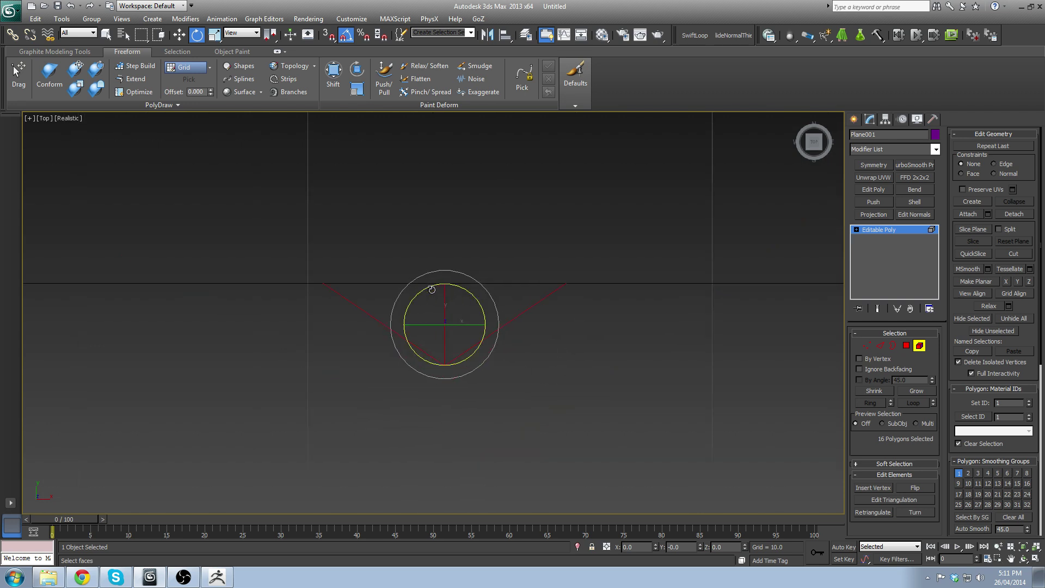
pyautogui.moveTo(430, 289); pyautogui.dragTo(336, 313)
pyautogui.moveTo(332, 313); pyautogui.dragTo(333, 314)
# Step: Move the flipped element along Y to about 0.847 relative to the strip's pivot, and leave Element level
pyautogui.press('w')
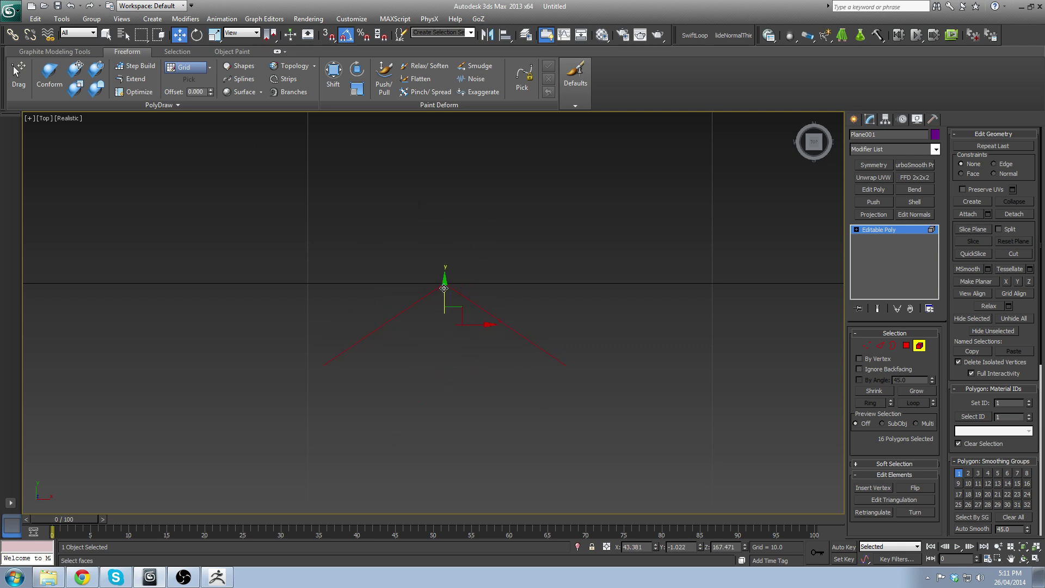
pyautogui.moveTo(444, 288); pyautogui.dragTo(445, 209)
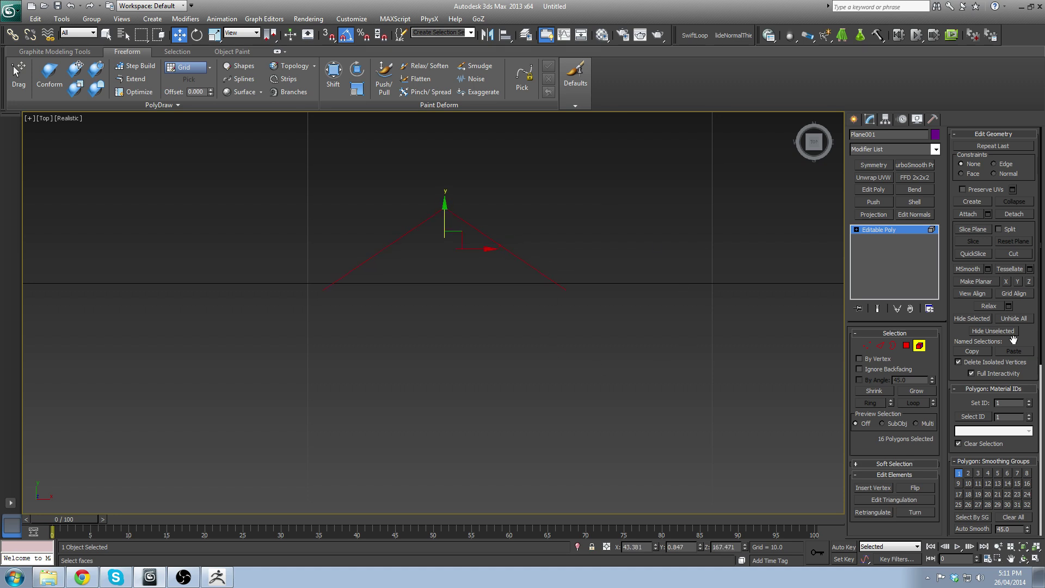
pyautogui.click(920, 346)
# Step: Return to the perspective view, select the head and re-pick the flipped strip Plane001 as the Hair and Fur instance node
pyautogui.press('p')
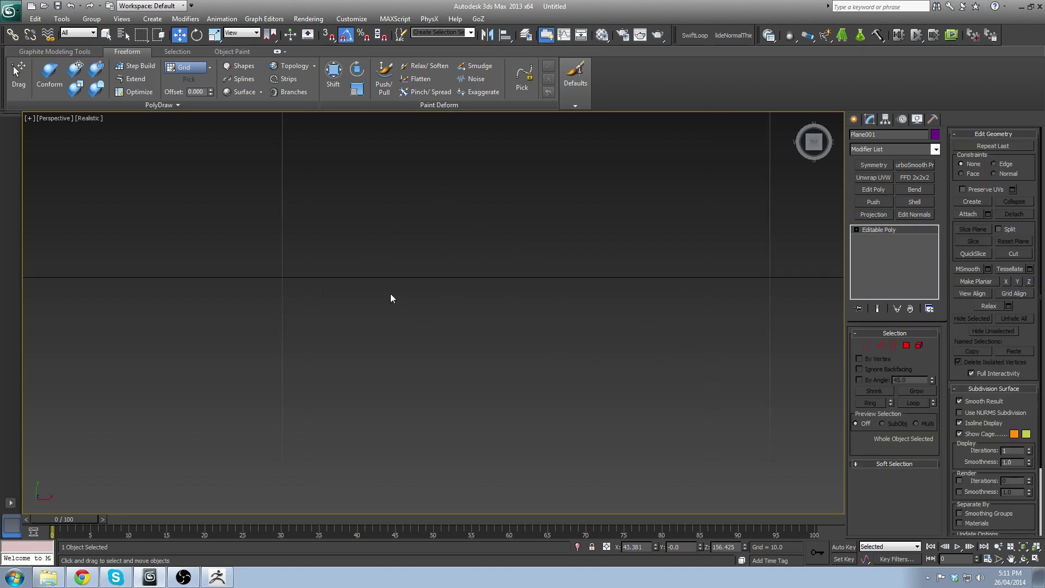
pyautogui.keyDown('alt'); pyautogui.moveTo(389, 294); pyautogui.dragTo(387, 230, button='middle'); pyautogui.keyUp('alt')
pyautogui.scroll(-8, 325, 305)
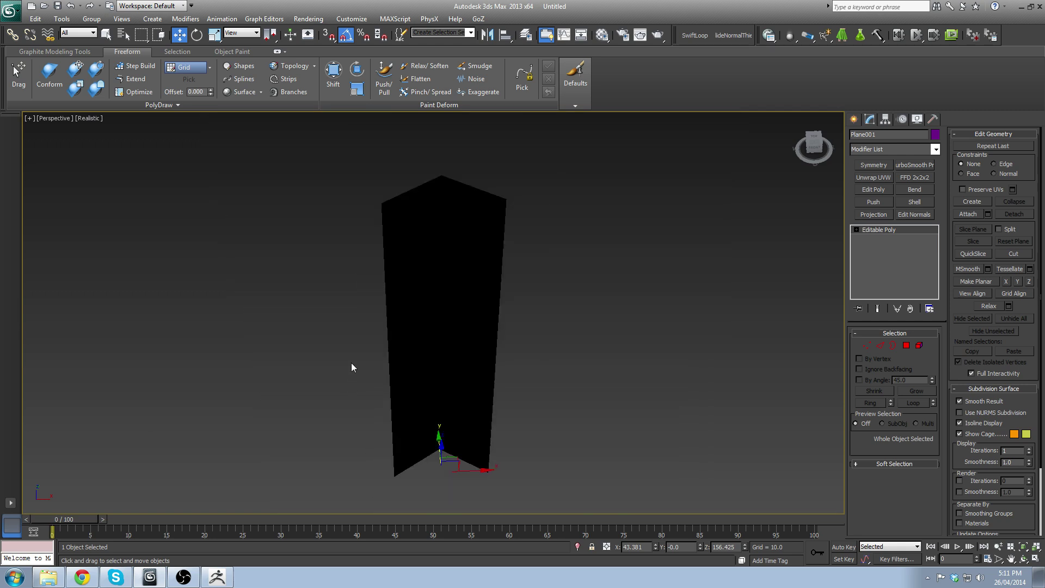
pyautogui.moveTo(253, 314); pyautogui.dragTo(412, 254, button='middle')
pyautogui.keyDown('alt'); pyautogui.moveTo(412, 253); pyautogui.dragTo(435, 282, button='middle'); pyautogui.keyUp('alt')
pyautogui.scroll(-3, 436, 281)
pyautogui.click(349, 323)
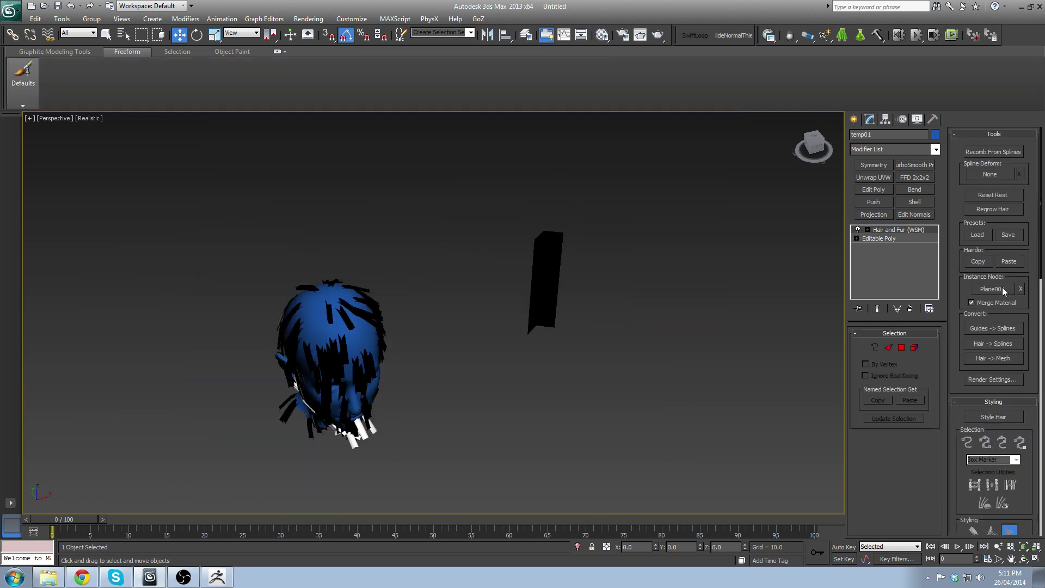
pyautogui.keyDown('alt'); pyautogui.moveTo(698, 304); pyautogui.dragTo(550, 239, button='middle'); pyautogui.keyUp('alt')
pyautogui.click(990, 292)
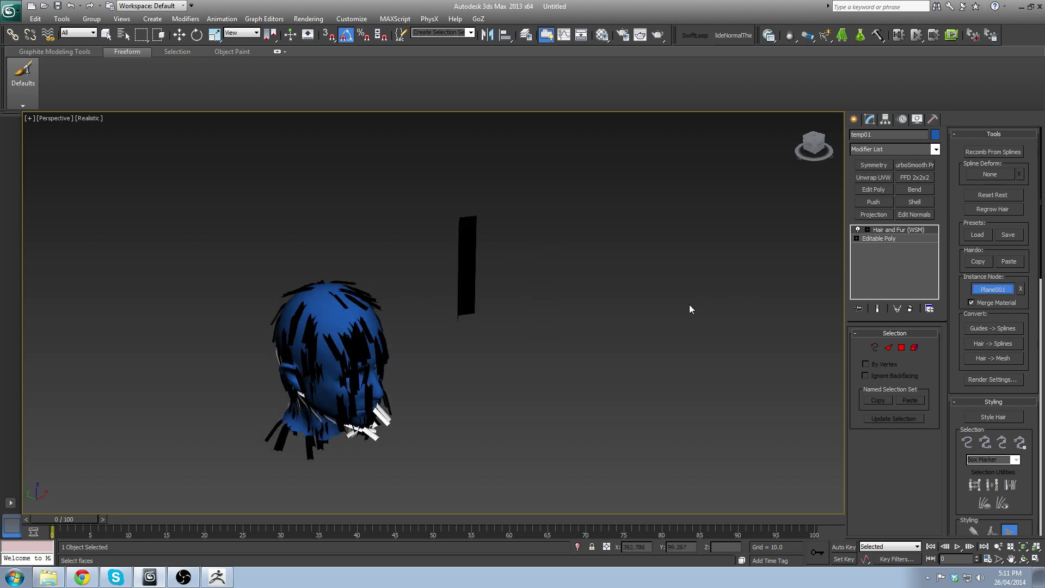
pyautogui.click(469, 251)
# Step: Examine which way the instanced strips face around the head, checking the front, sides and back
pyautogui.keyDown('alt'); pyautogui.moveTo(551, 392); pyautogui.dragTo(551, 315, button='middle'); pyautogui.keyUp('alt')
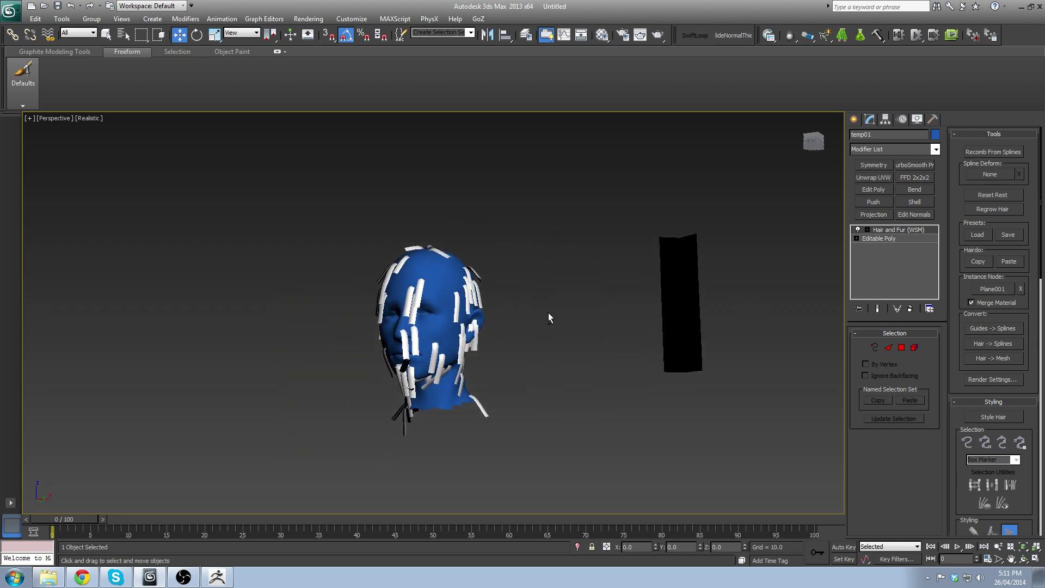
pyautogui.scroll(5, 422, 264)
pyautogui.scroll(-6, 448, 269)
pyautogui.keyDown('alt'); pyautogui.moveTo(421, 264); pyautogui.dragTo(284, 339, button='middle'); pyautogui.keyUp('alt')
pyautogui.scroll(6, 448, 268)
pyautogui.scroll(-4, 202, 278)
pyautogui.keyDown('alt'); pyautogui.moveTo(202, 278); pyautogui.dragTo(355, 445, button='middle'); pyautogui.keyUp('alt')
pyautogui.keyDown('alt'); pyautogui.moveTo(479, 374); pyautogui.dragTo(626, 313, button='middle'); pyautogui.keyUp('alt')
pyautogui.scroll(-5, 626, 312)
pyautogui.keyDown('alt'); pyautogui.moveTo(422, 396); pyautogui.dragTo(543, 413, button='middle'); pyautogui.keyUp('alt')
pyautogui.scroll(3, 543, 413)
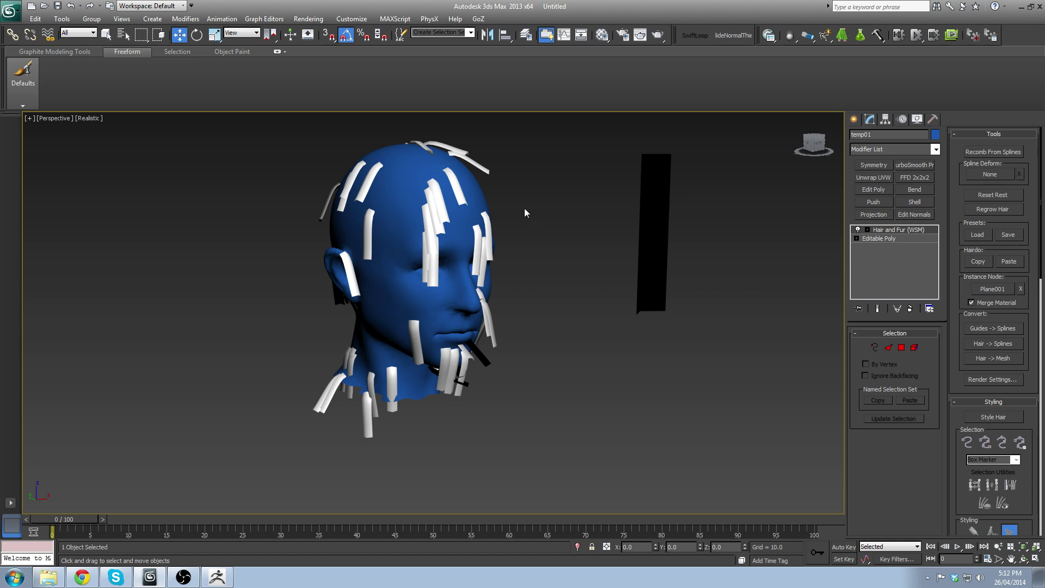
# Step: Select the head and remove its Hair and Fur (WSM) modifier, leaving the bare Editable Poly
pyautogui.click(661, 164)
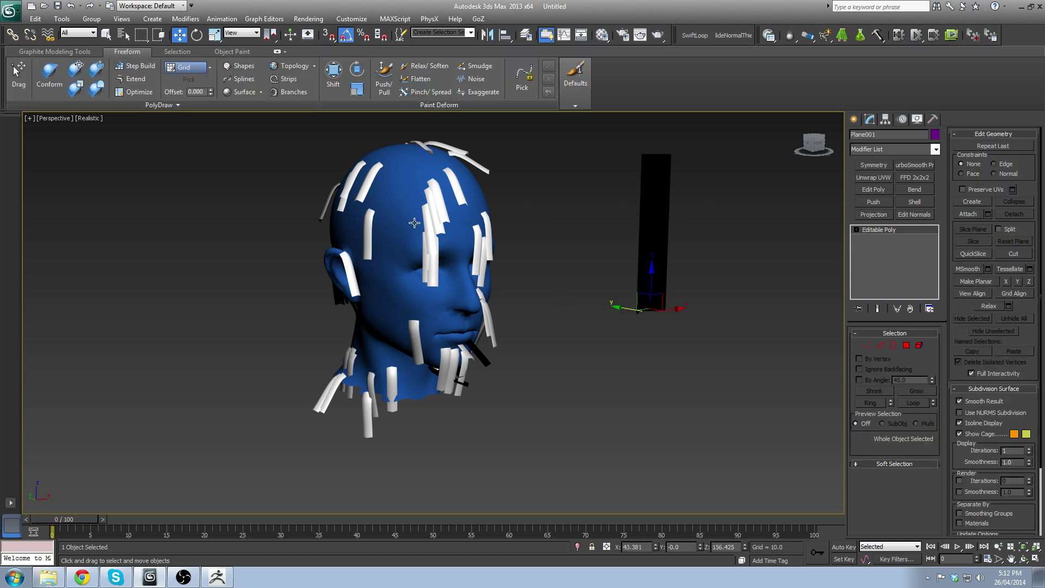
pyautogui.click(396, 173)
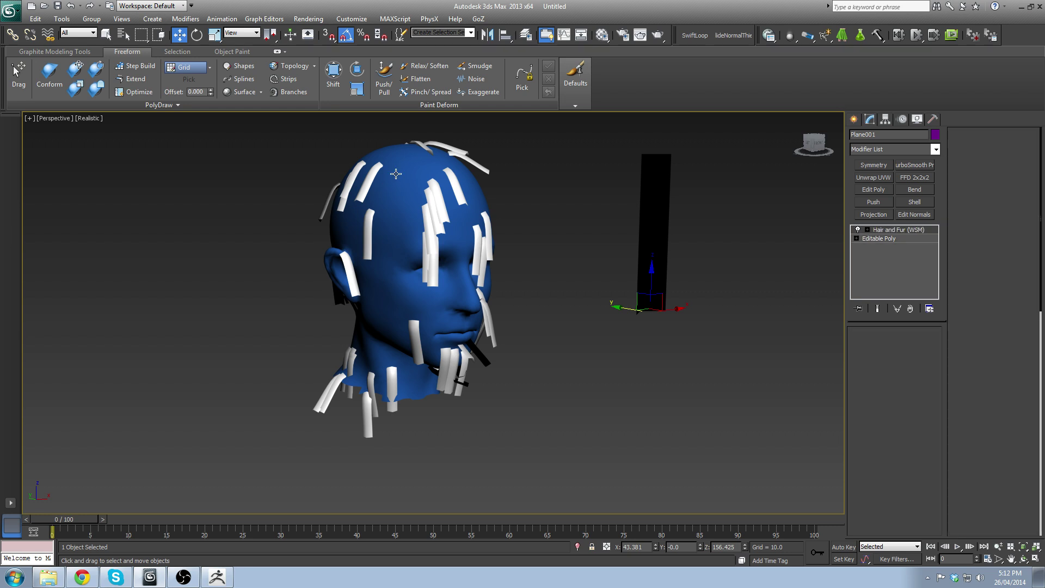
pyautogui.click(910, 308)
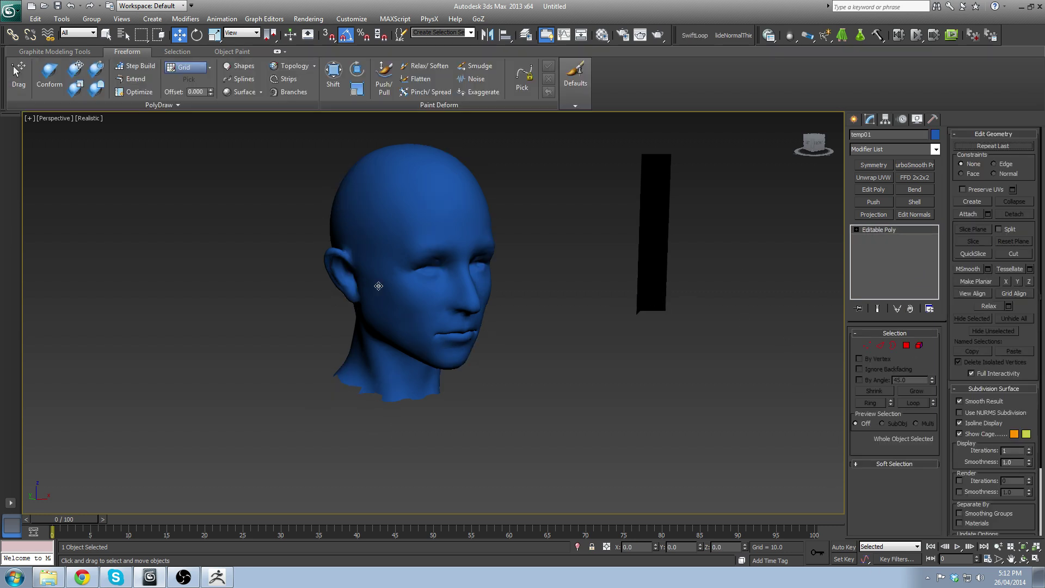
pyautogui.keyDown('alt'); pyautogui.moveTo(376, 286); pyautogui.dragTo(506, 326, button='middle'); pyautogui.keyUp('alt')
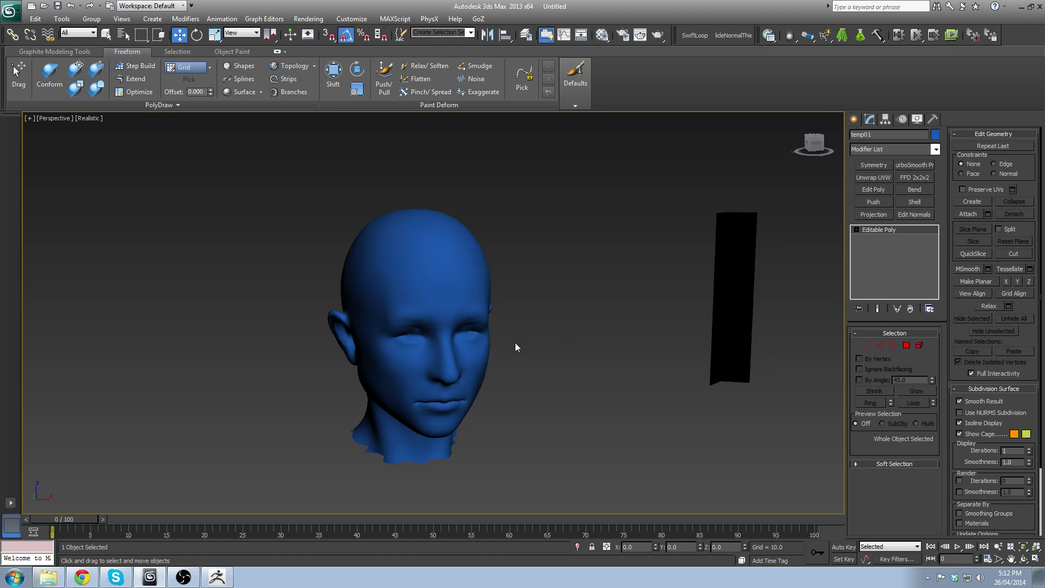
pyautogui.moveTo(516, 347)
pyautogui.keyDown('alt'); pyautogui.mouseDown(button='middle')
pyautogui.moveTo(410, 308)
pyautogui.moveTo(497, 352)
pyautogui.mouseUp(button='middle'); pyautogui.keyUp('alt')
pyautogui.scroll(5, 384, 266)
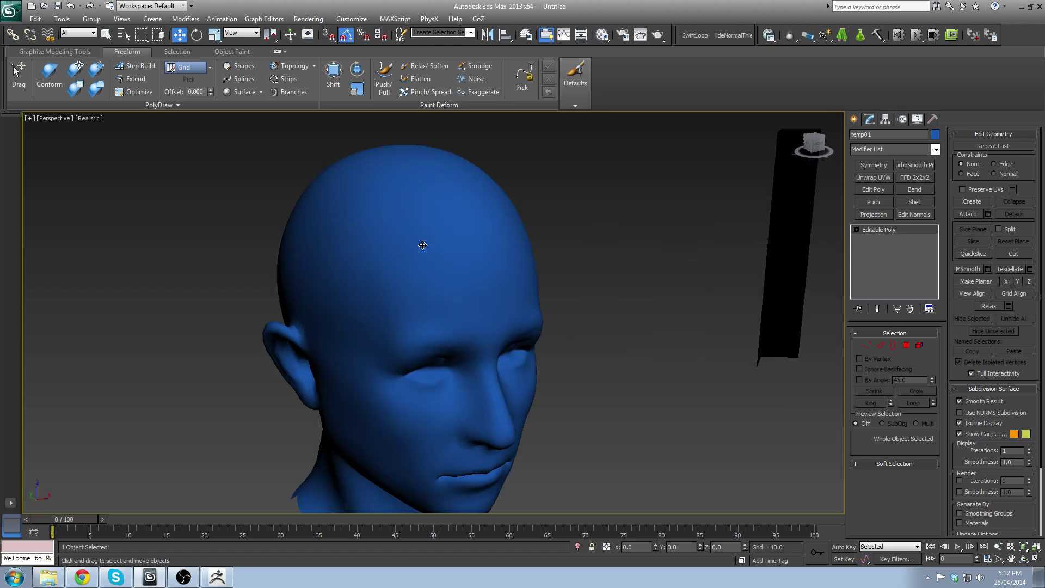
pyautogui.scroll(-5, 442, 281)
pyautogui.keyDown('alt'); pyautogui.moveTo(441, 282); pyautogui.dragTo(394, 260, button='middle'); pyautogui.keyUp('alt')
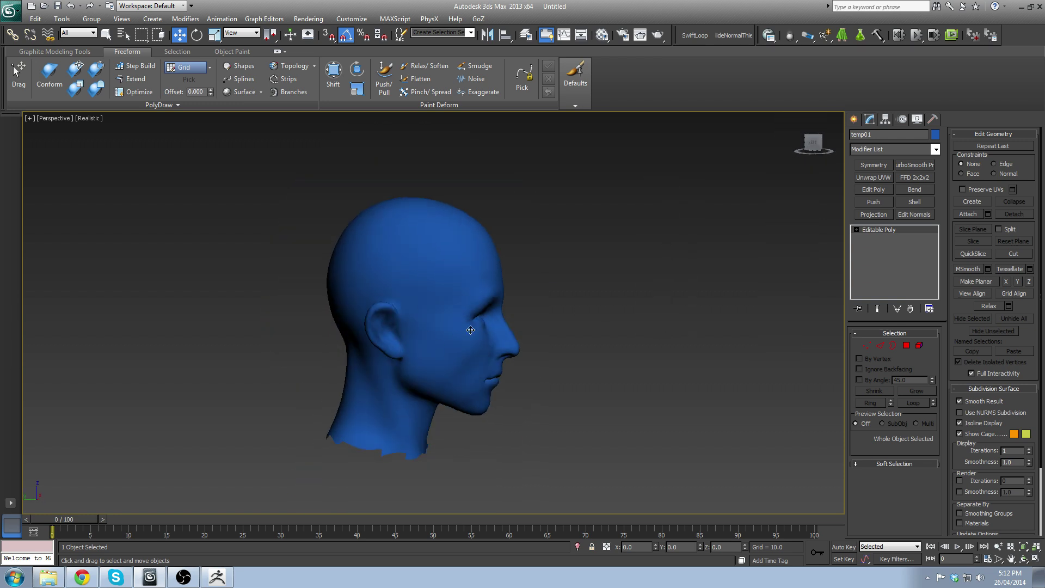
pyautogui.moveTo(468, 341)
pyautogui.keyDown('alt'); pyautogui.mouseDown(button='middle')
pyautogui.moveTo(374, 373)
pyautogui.moveTo(484, 333)
pyautogui.mouseUp(button='middle'); pyautogui.keyUp('alt')
pyautogui.scroll(-3, 375, 383)
pyautogui.scroll(3, 484, 332)
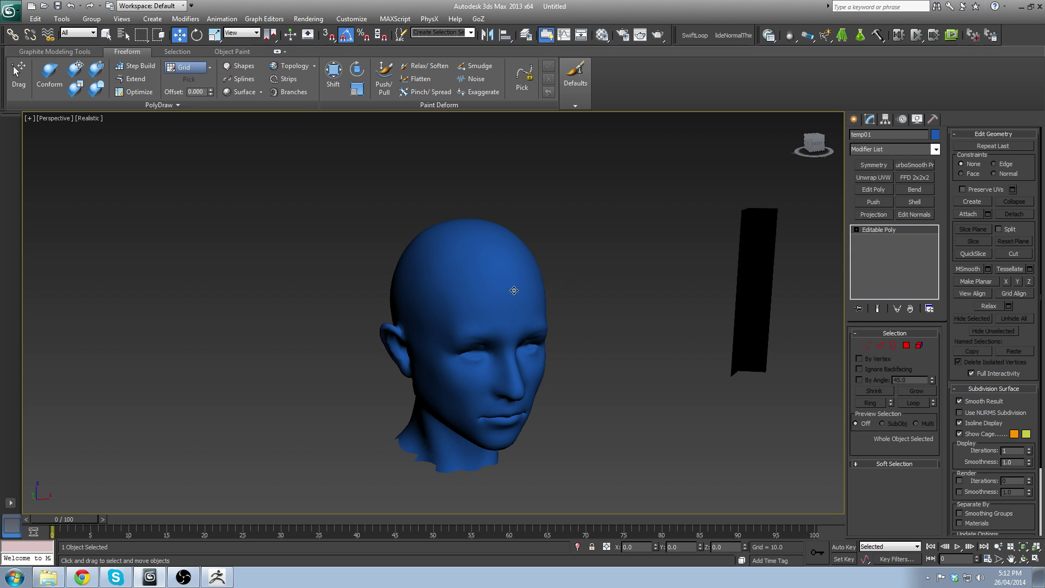
pyautogui.keyDown('alt'); pyautogui.moveTo(513, 290); pyautogui.dragTo(617, 294, button='middle'); pyautogui.keyUp('alt')
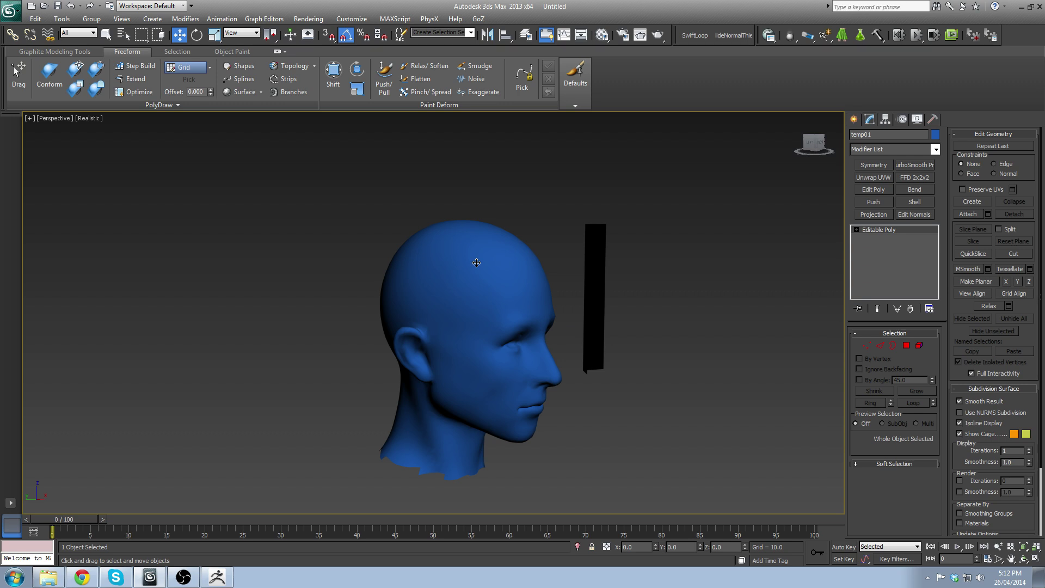
pyautogui.keyDown('alt'); pyautogui.moveTo(515, 331); pyautogui.dragTo(467, 327, button='middle'); pyautogui.keyUp('alt')
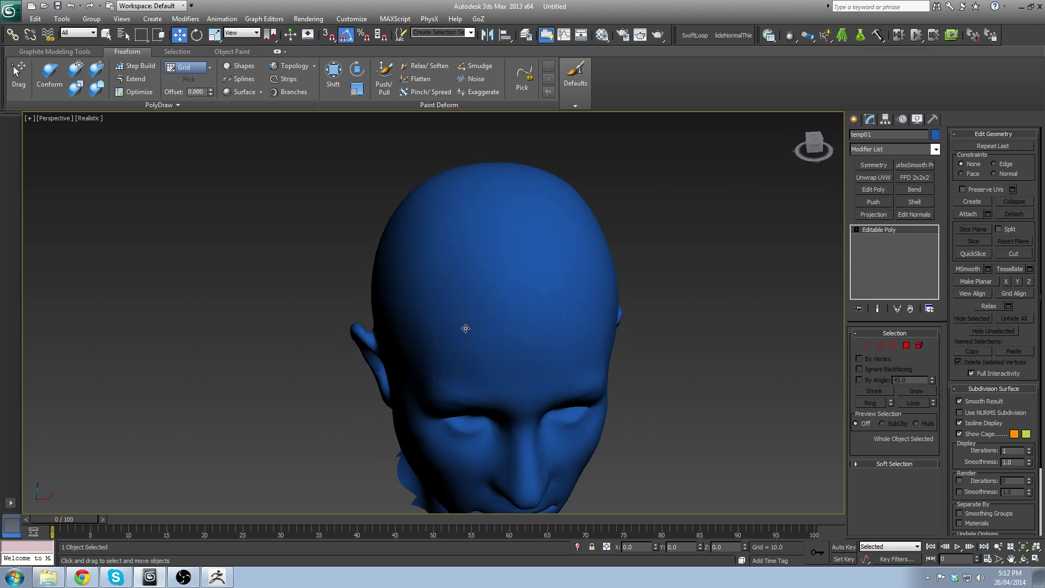
pyautogui.keyDown('alt'); pyautogui.moveTo(504, 282); pyautogui.dragTo(425, 258, button='middle'); pyautogui.keyUp('alt')
pyautogui.keyDown('alt'); pyautogui.moveTo(425, 296); pyautogui.dragTo(547, 285, button='middle'); pyautogui.keyUp('alt')
pyautogui.keyDown('alt'); pyautogui.moveTo(397, 285); pyautogui.dragTo(713, 290, button='middle'); pyautogui.keyUp('alt')
pyautogui.keyDown('alt'); pyautogui.moveTo(461, 317); pyautogui.dragTo(384, 325, button='middle'); pyautogui.keyUp('alt')
pyautogui.keyDown('alt'); pyautogui.moveTo(501, 318); pyautogui.dragTo(377, 295, button='middle'); pyautogui.keyUp('alt')
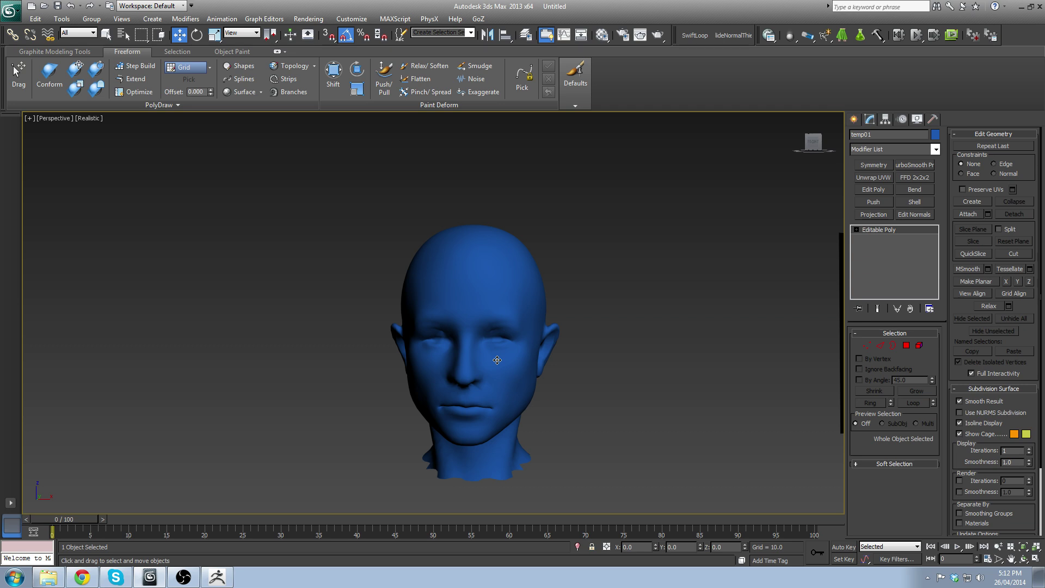
pyautogui.keyDown('alt'); pyautogui.moveTo(507, 300); pyautogui.dragTo(562, 337, button='middle'); pyautogui.keyUp('alt')
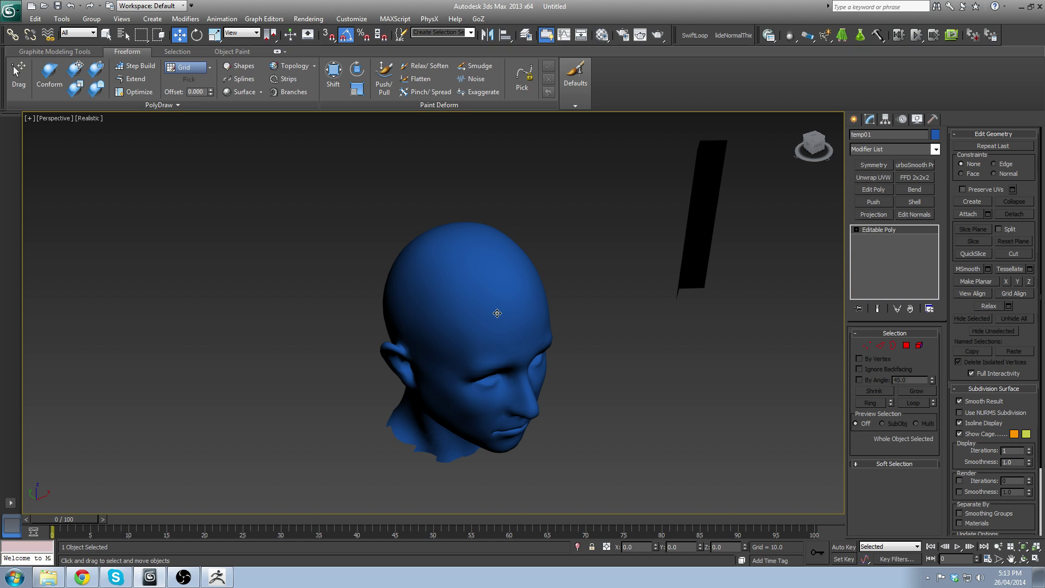
pyautogui.keyDown('alt'); pyautogui.moveTo(497, 313); pyautogui.dragTo(443, 320, button='middle'); pyautogui.keyUp('alt')
pyautogui.moveTo(548, 347)
pyautogui.keyDown('alt'); pyautogui.mouseDown(button='middle')
pyautogui.moveTo(457, 341)
pyautogui.moveTo(550, 332)
pyautogui.mouseUp(button='middle'); pyautogui.keyUp('alt')
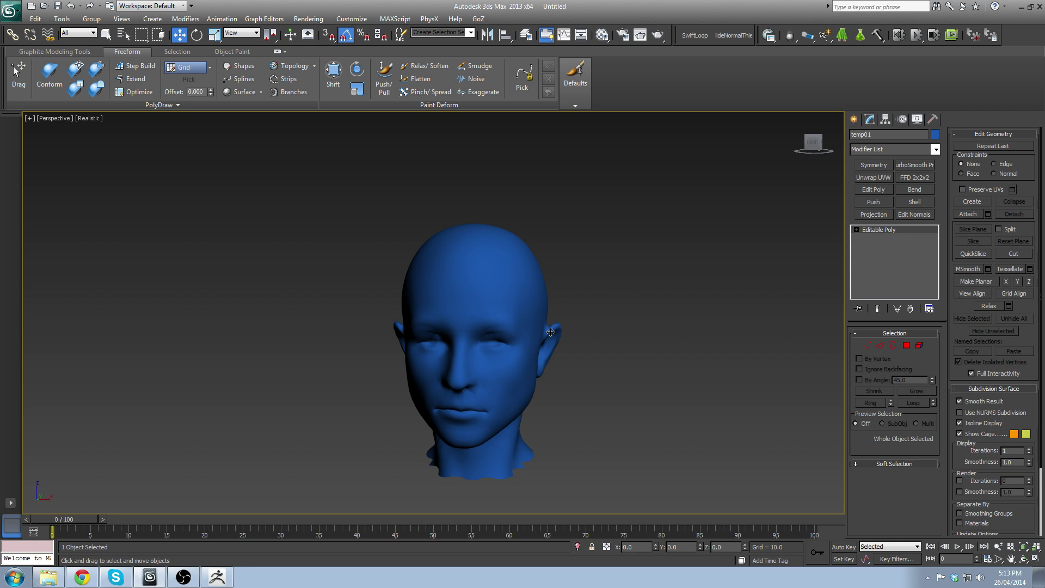
pyautogui.keyDown('alt'); pyautogui.moveTo(494, 303); pyautogui.dragTo(477, 367, button='middle'); pyautogui.keyUp('alt')
pyautogui.scroll(3, 592, 417)
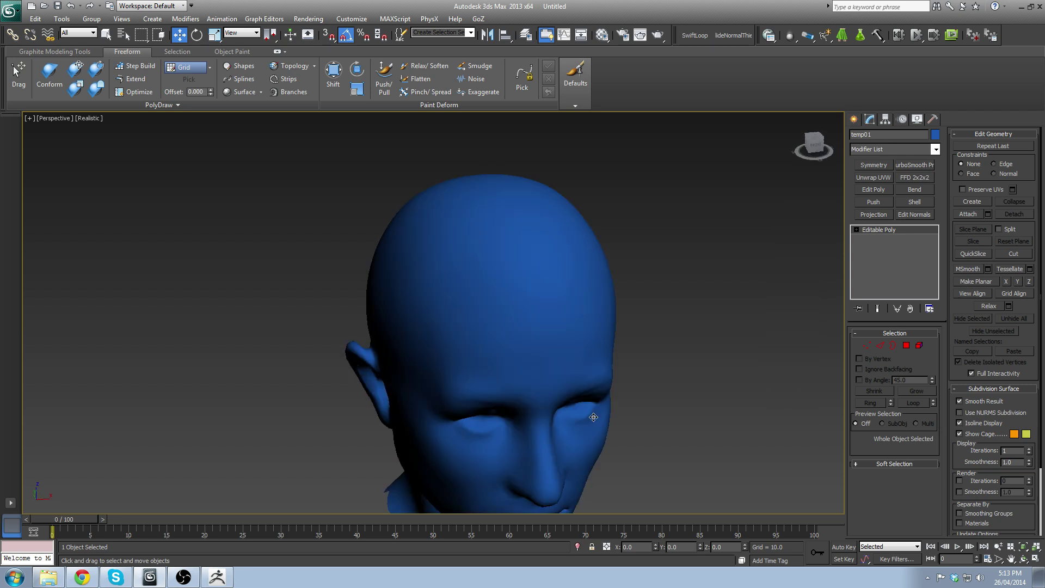
pyautogui.keyDown('alt'); pyautogui.moveTo(594, 417); pyautogui.dragTo(530, 212, button='middle'); pyautogui.keyUp('alt')
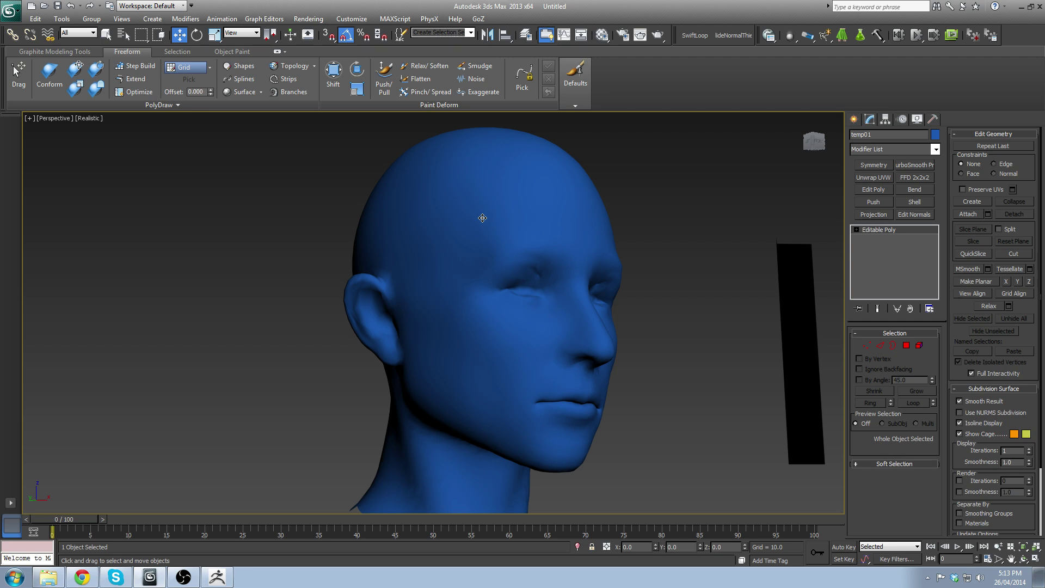
pyautogui.keyDown('alt'); pyautogui.moveTo(506, 250); pyautogui.dragTo(483, 296, button='middle'); pyautogui.keyUp('alt')
pyautogui.keyDown('alt'); pyautogui.moveTo(534, 263); pyautogui.dragTo(476, 273, button='middle'); pyautogui.keyUp('alt')
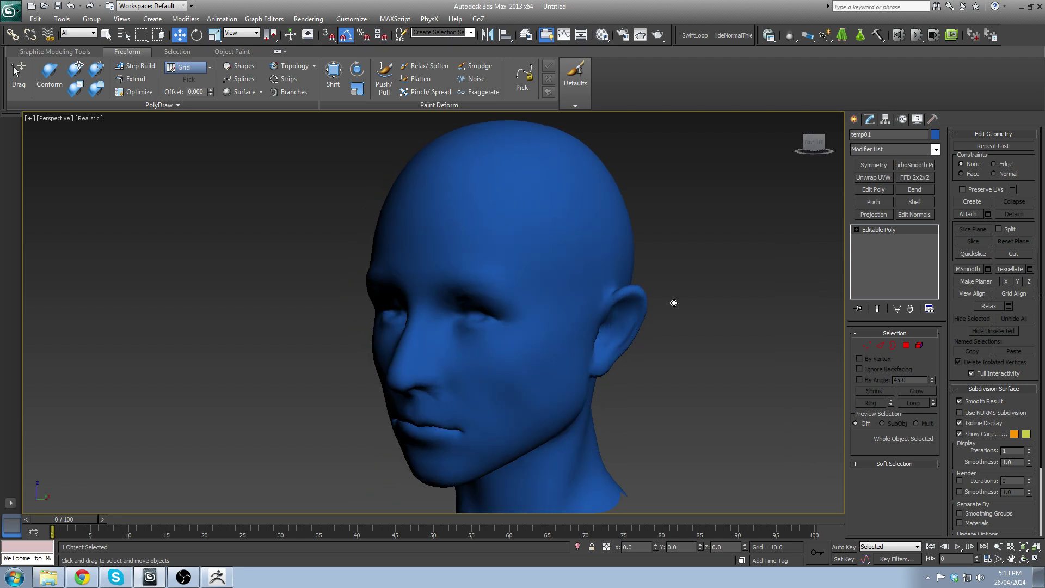
pyautogui.keyDown('alt'); pyautogui.moveTo(567, 252); pyautogui.dragTo(242, 351, button='middle'); pyautogui.keyUp('alt')
pyautogui.moveTo(242, 351); pyautogui.dragTo(176, 442, button='middle')
pyautogui.keyDown('alt'); pyautogui.moveTo(414, 316); pyautogui.dragTo(642, 323, button='middle'); pyautogui.keyUp('alt')
pyautogui.scroll(4, 572, 353)
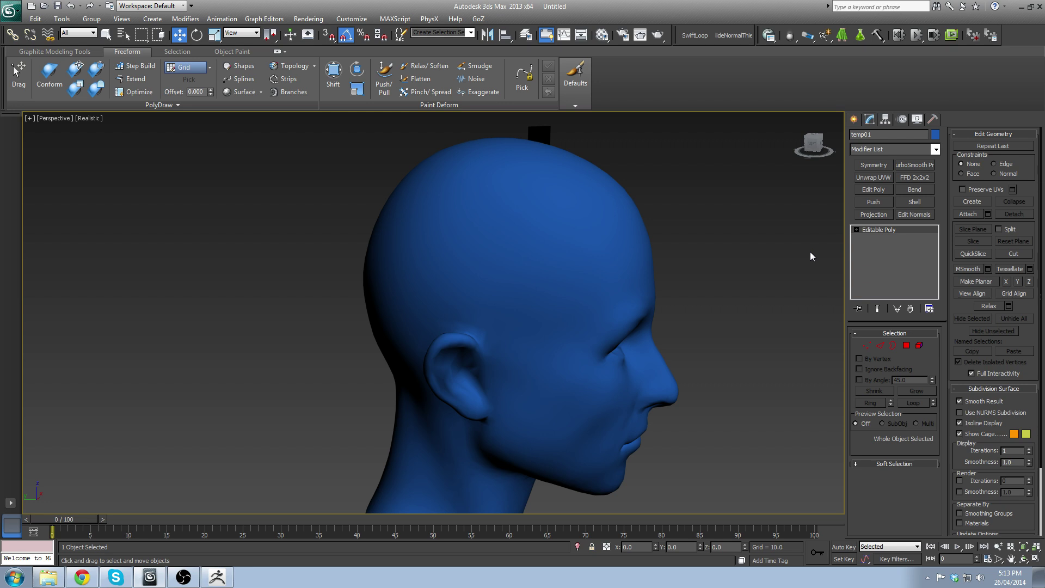
pyautogui.keyDown('alt'); pyautogui.moveTo(810, 253); pyautogui.dragTo(625, 243, button='middle'); pyautogui.keyUp('alt')
pyautogui.scroll(-6, 625, 243)
pyautogui.scroll(6, 625, 243)
pyautogui.scroll(-3, 585, 265)
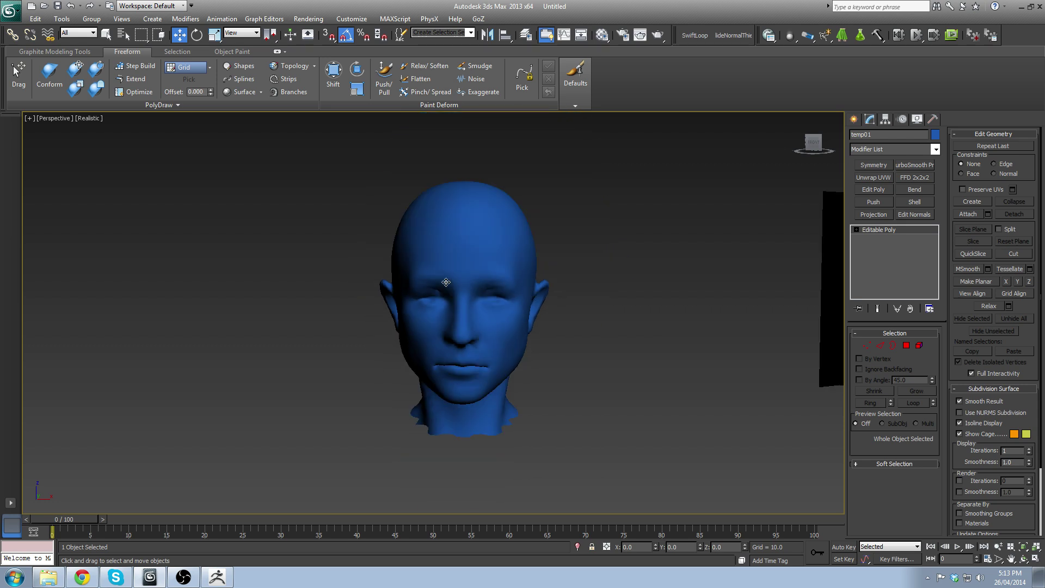
pyautogui.scroll(-2, 552, 241)
pyautogui.moveTo(552, 241); pyautogui.dragTo(488, 300, button='middle')
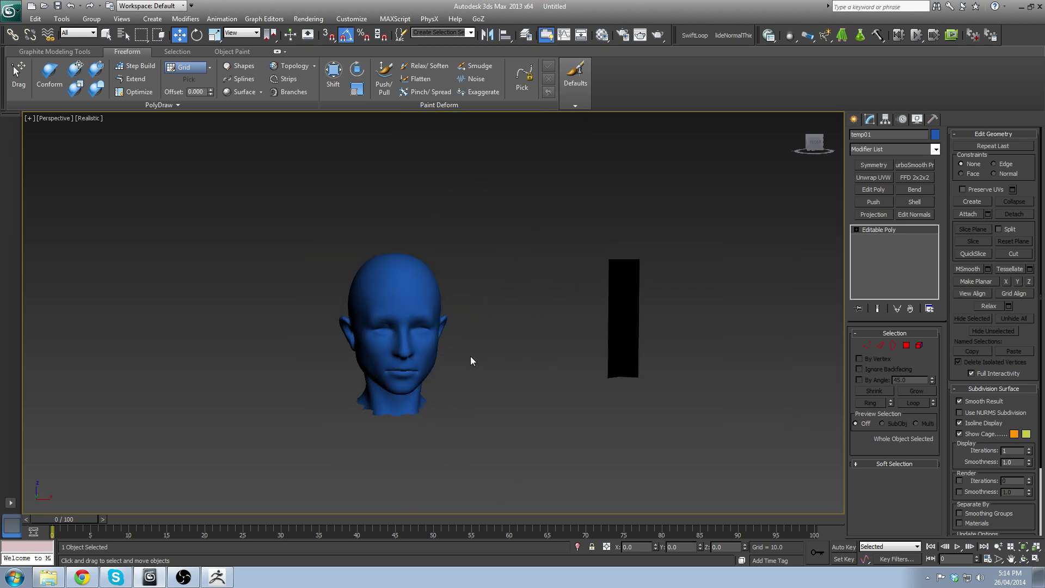
pyautogui.keyDown('alt'); pyautogui.moveTo(366, 309); pyautogui.dragTo(414, 310, button='middle'); pyautogui.keyUp('alt')
pyautogui.scroll(3, 444, 334)
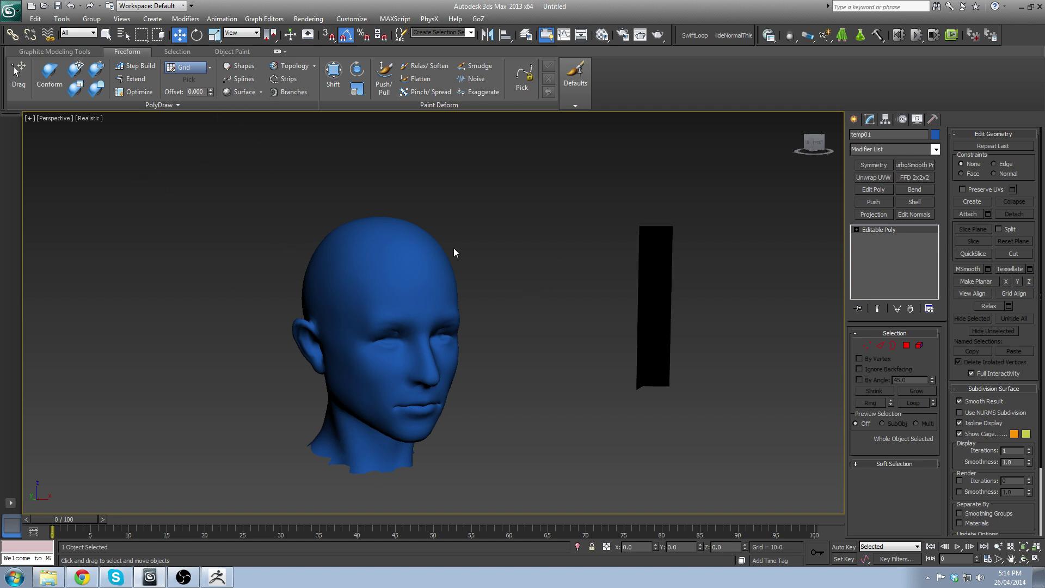
pyautogui.moveTo(467, 286); pyautogui.dragTo(485, 266, button='middle')
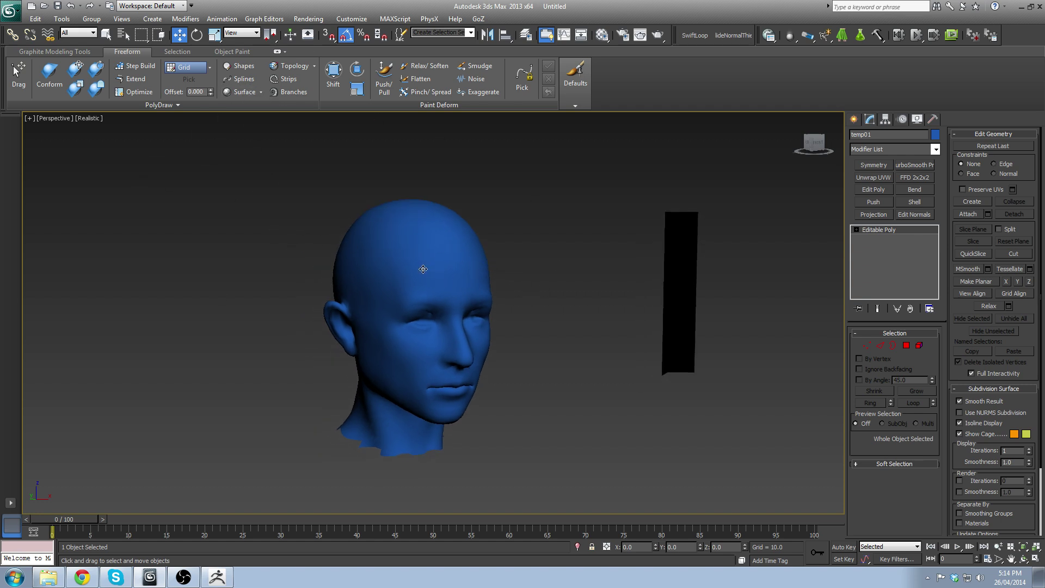
pyautogui.scroll(3, 493, 277)
pyautogui.keyDown('alt'); pyautogui.moveTo(495, 224); pyautogui.dragTo(428, 252, button='middle'); pyautogui.keyUp('alt')
pyautogui.moveTo(427, 251); pyautogui.dragTo(452, 276, button='middle')
pyautogui.keyDown('alt'); pyautogui.moveTo(383, 294); pyautogui.dragTo(521, 351, button='middle'); pyautogui.keyUp('alt')
pyautogui.scroll(-3, 487, 319)
pyautogui.scroll(4, 421, 315)
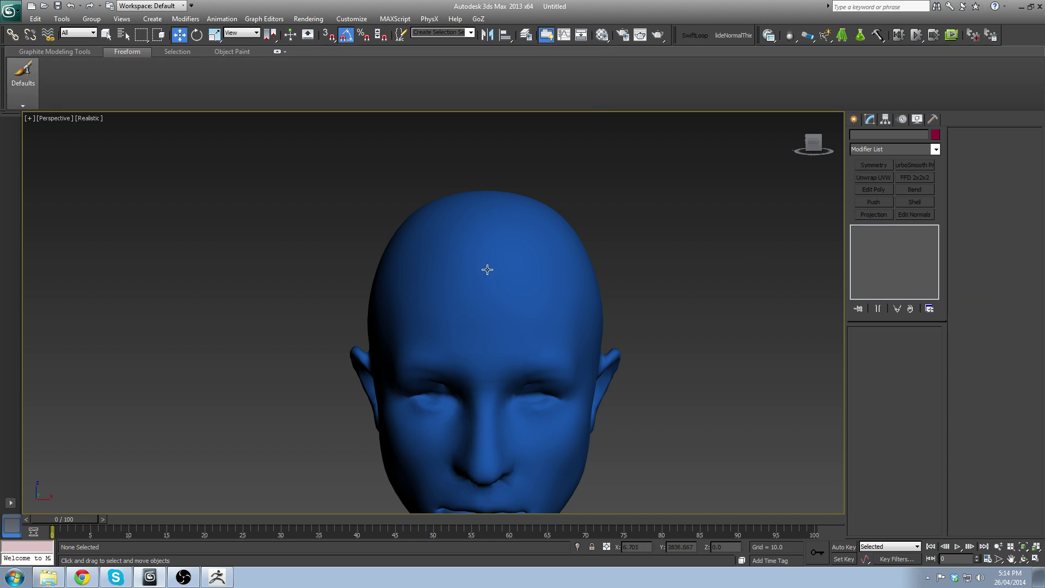
pyautogui.keyDown('alt'); pyautogui.moveTo(487, 271); pyautogui.dragTo(525, 272, button='middle'); pyautogui.keyUp('alt')
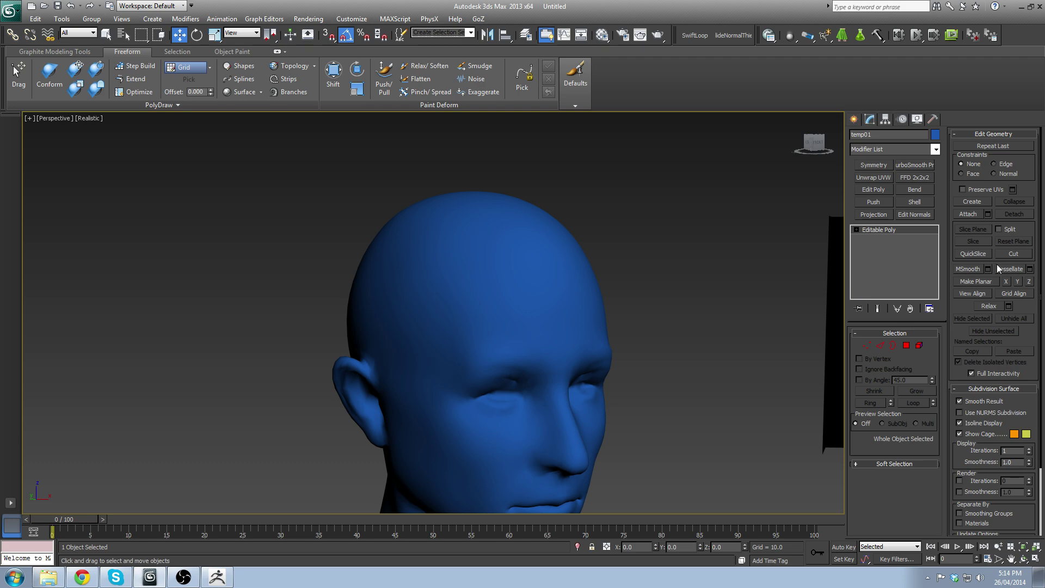
# Step: Display edged faces on the head while inspecting its mesh at Polygon level, and return to object level
pyautogui.click(907, 345)
pyautogui.moveTo(475, 297); pyautogui.dragTo(483, 288, button='middle')
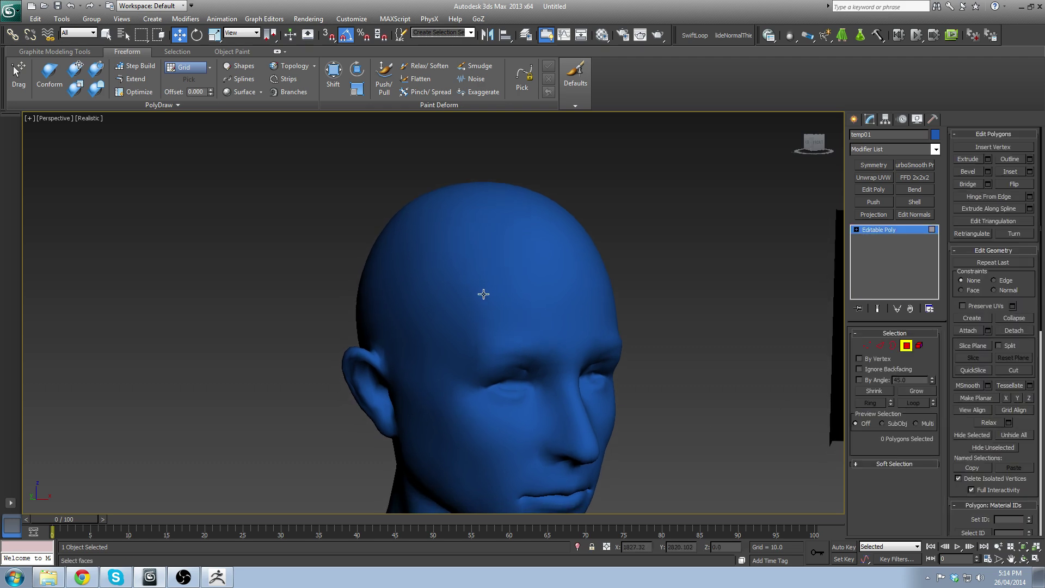
pyautogui.press('F4')
pyautogui.keyDown('alt'); pyautogui.moveTo(541, 270); pyautogui.dragTo(519, 272, button='middle'); pyautogui.keyUp('alt')
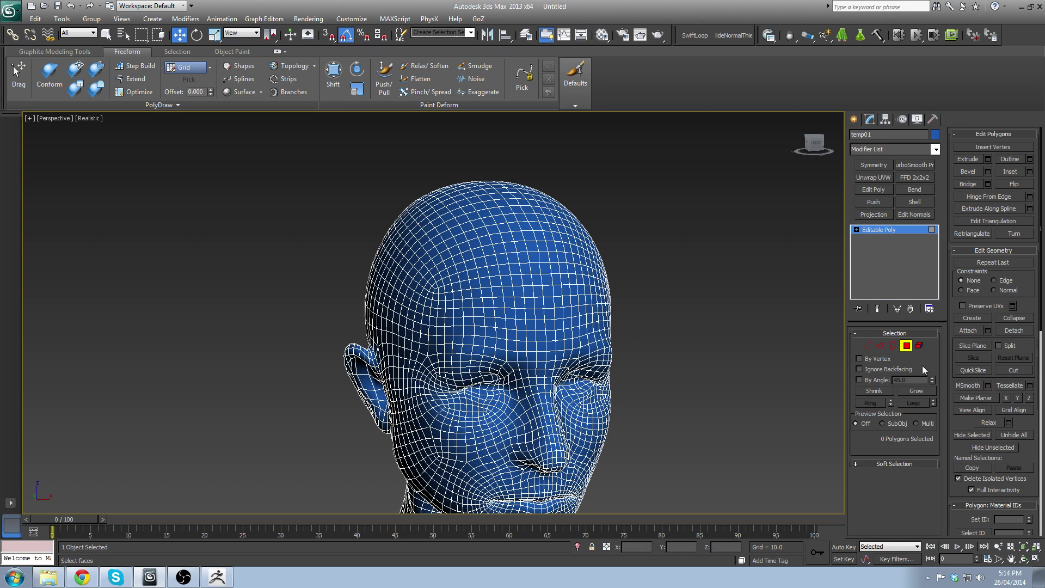
pyautogui.click(907, 345)
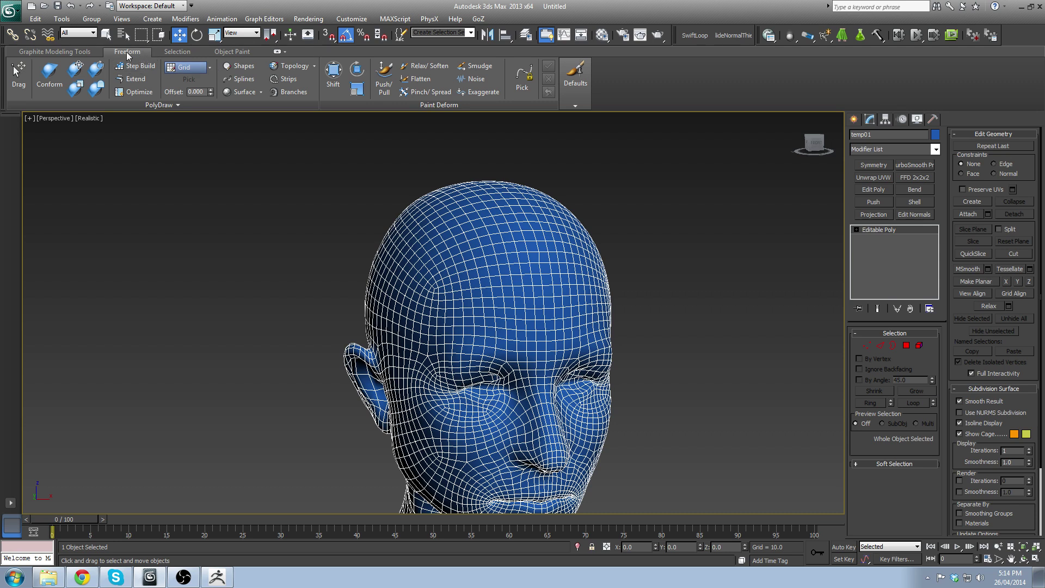
# Step: Set PolyDraw to draw on a surface and pick the head temp01 as the target object
pyautogui.click(210, 67)
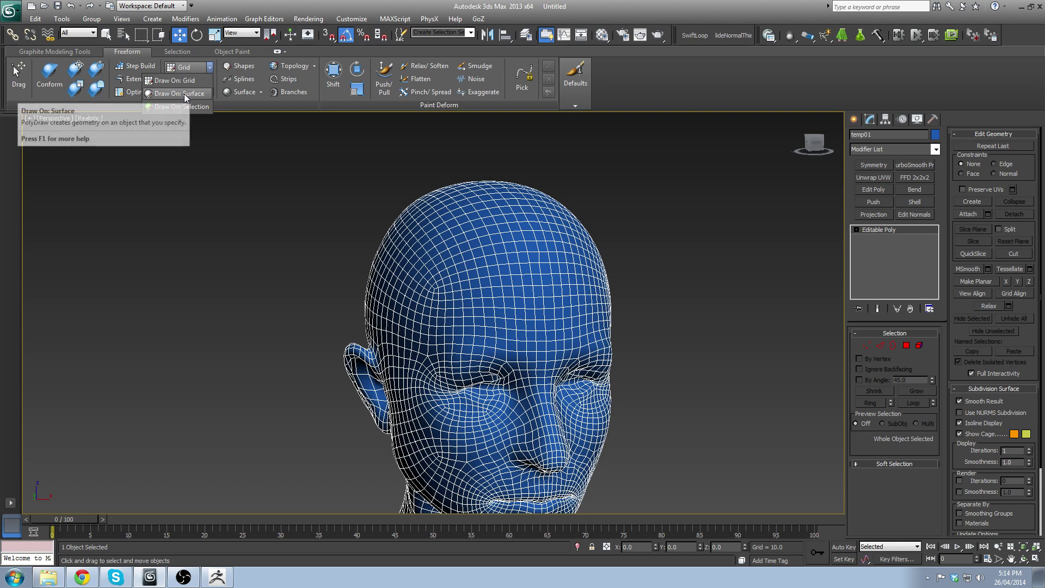
pyautogui.click(184, 93)
pyautogui.click(191, 80)
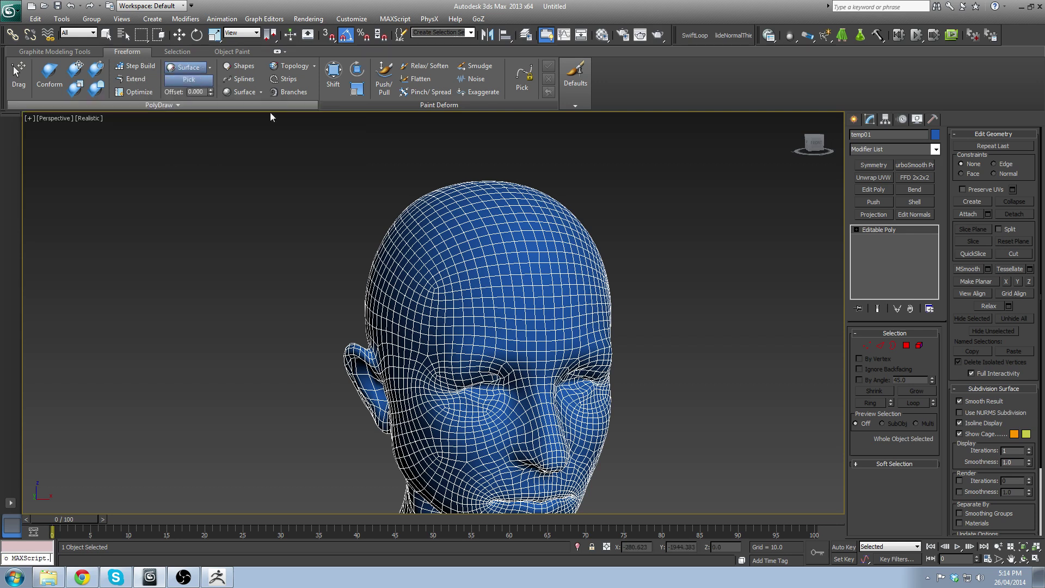
pyautogui.click(522, 282)
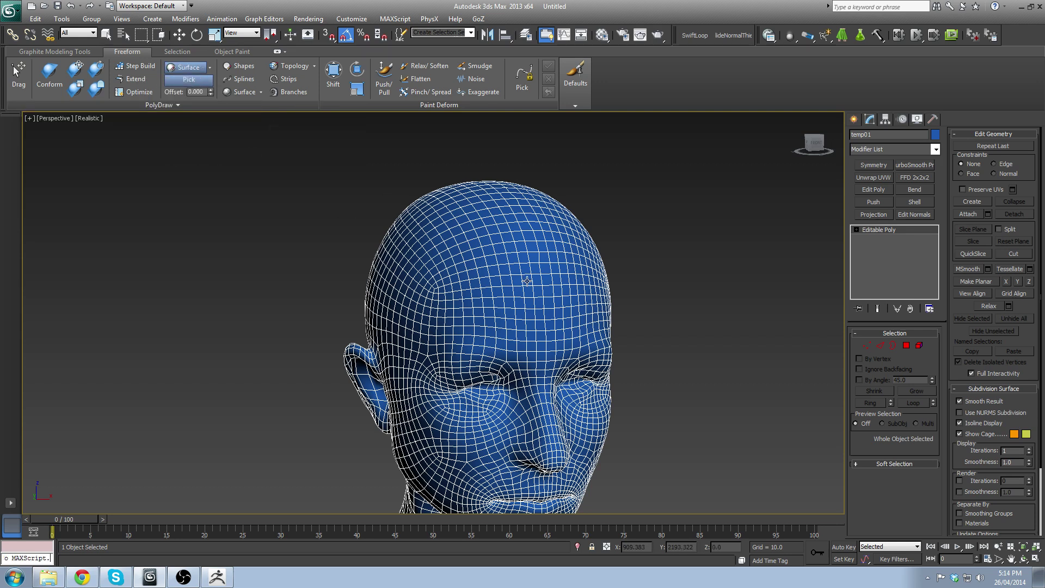
pyautogui.moveTo(521, 282)
pyautogui.keyDown('alt'); pyautogui.mouseDown(button='middle')
pyautogui.moveTo(544, 240)
pyautogui.moveTo(565, 273)
pyautogui.moveTo(514, 276)
pyautogui.mouseUp(button='middle'); pyautogui.keyUp('alt')
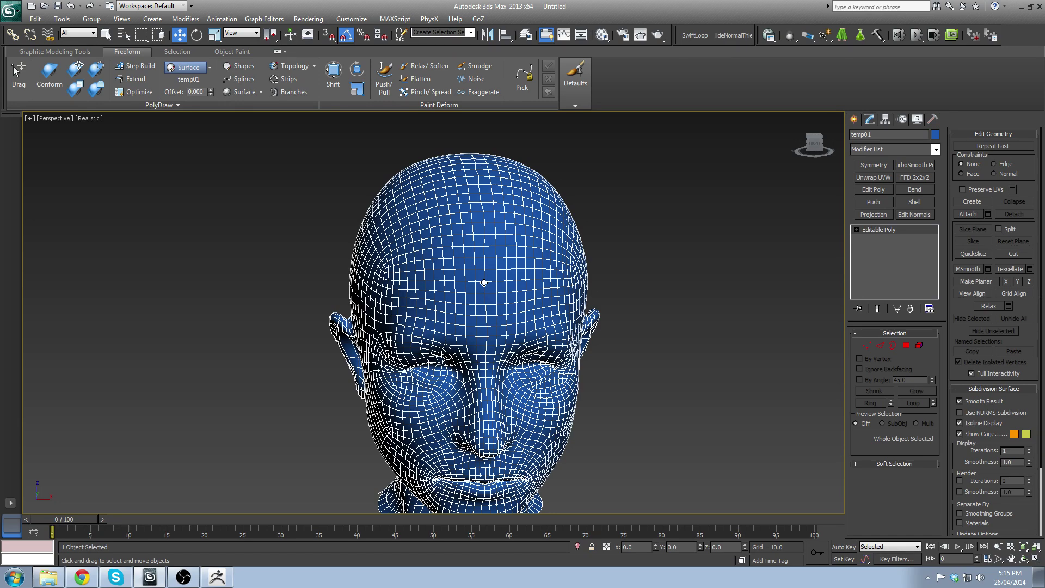
# Step: Turn on see-through display for the head so its mesh shows as a transparent wireframe
pyautogui.hotkey('alt', 'x')
pyautogui.moveTo(565, 318)
pyautogui.keyDown('alt'); pyautogui.mouseDown(button='middle')
pyautogui.moveTo(608, 319)
pyautogui.moveTo(749, 253)
pyautogui.mouseUp(button='middle'); pyautogui.keyUp('alt')
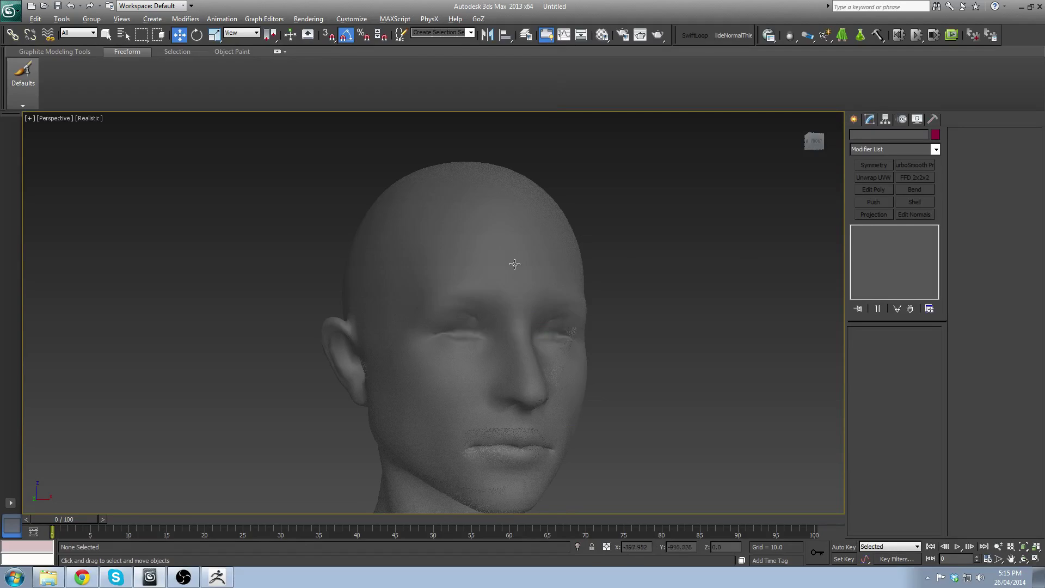
pyautogui.moveTo(515, 264); pyautogui.dragTo(443, 354, button='middle')
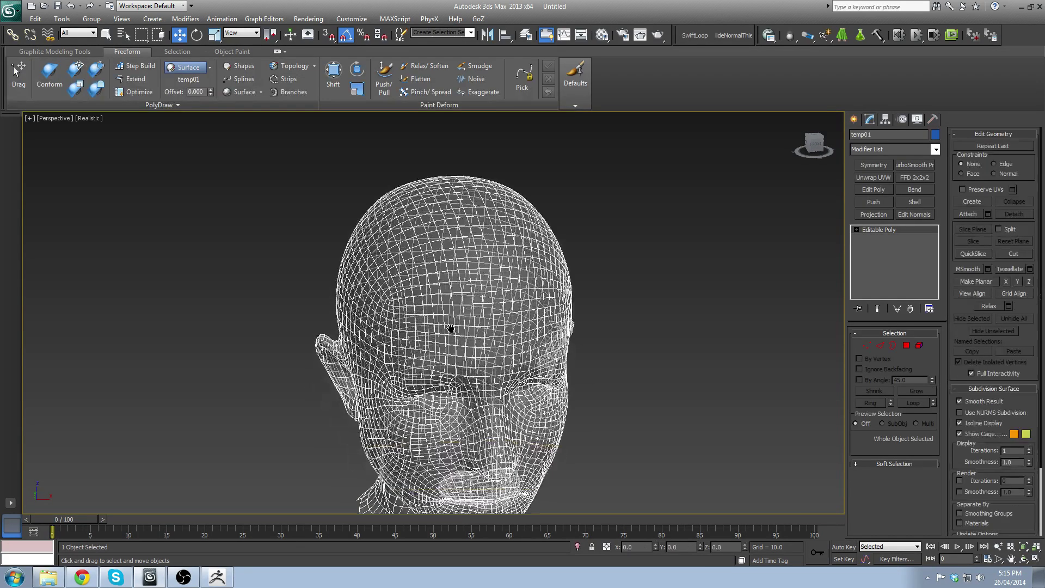
pyautogui.click(167, 106)
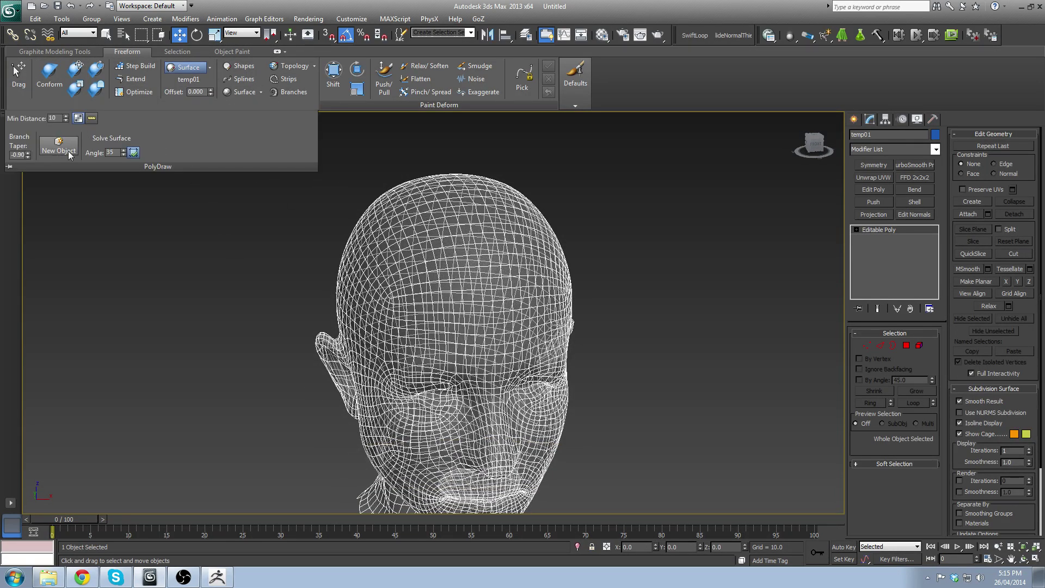
pyautogui.click(244, 288)
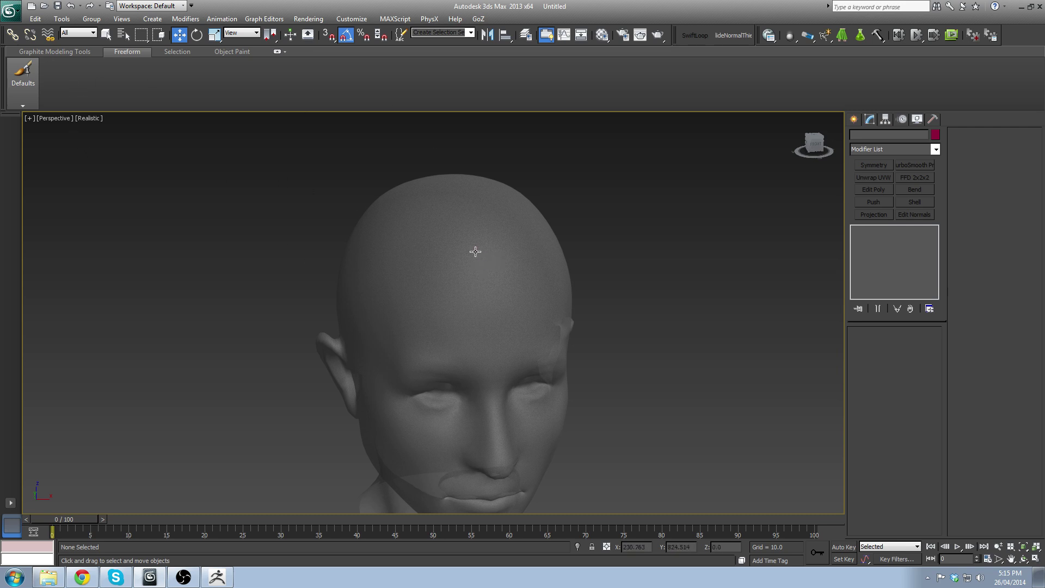
pyautogui.click(445, 251)
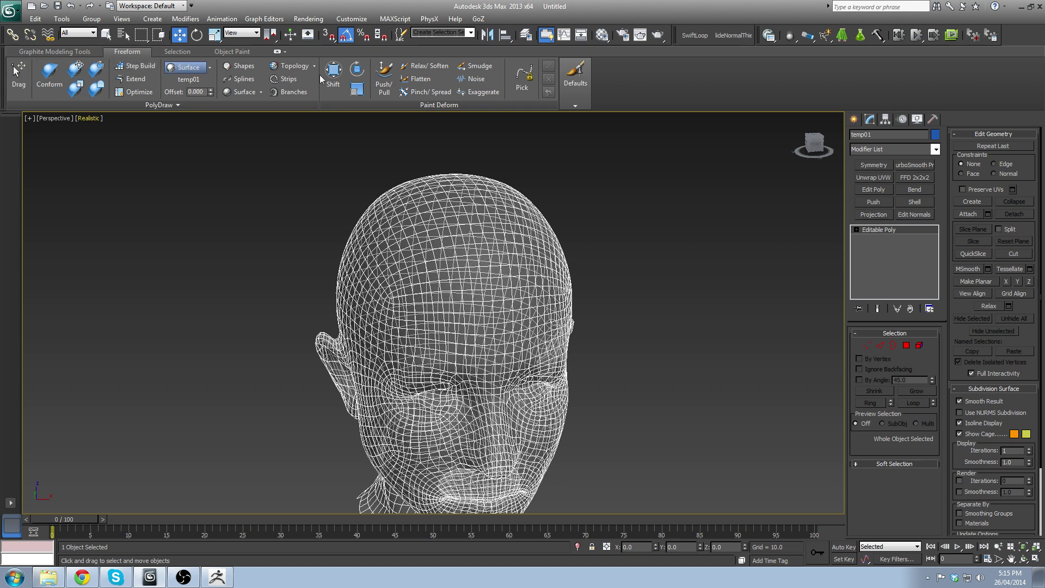
pyautogui.click(713, 288)
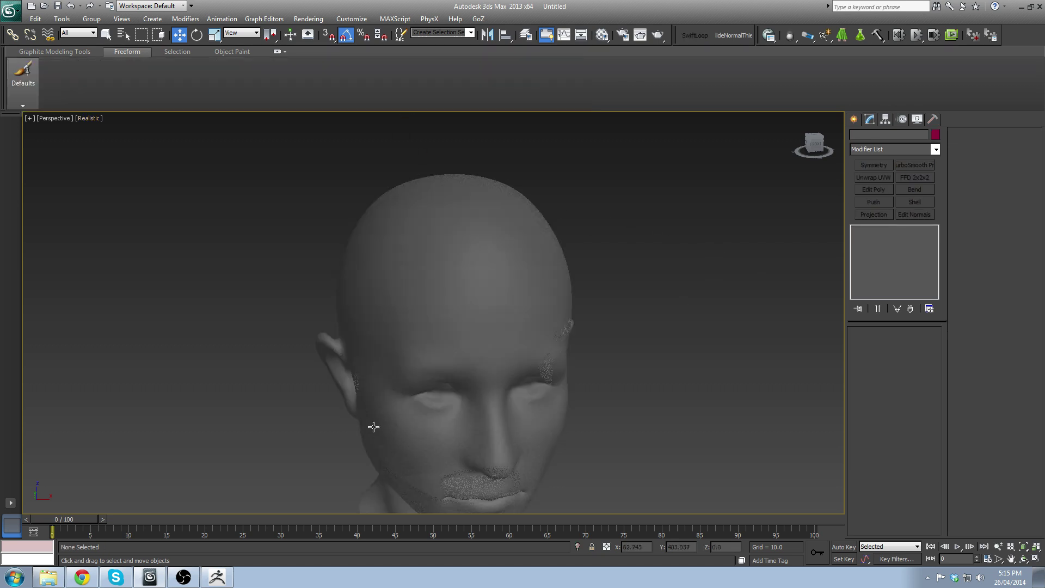
pyautogui.scroll(-3, 435, 257)
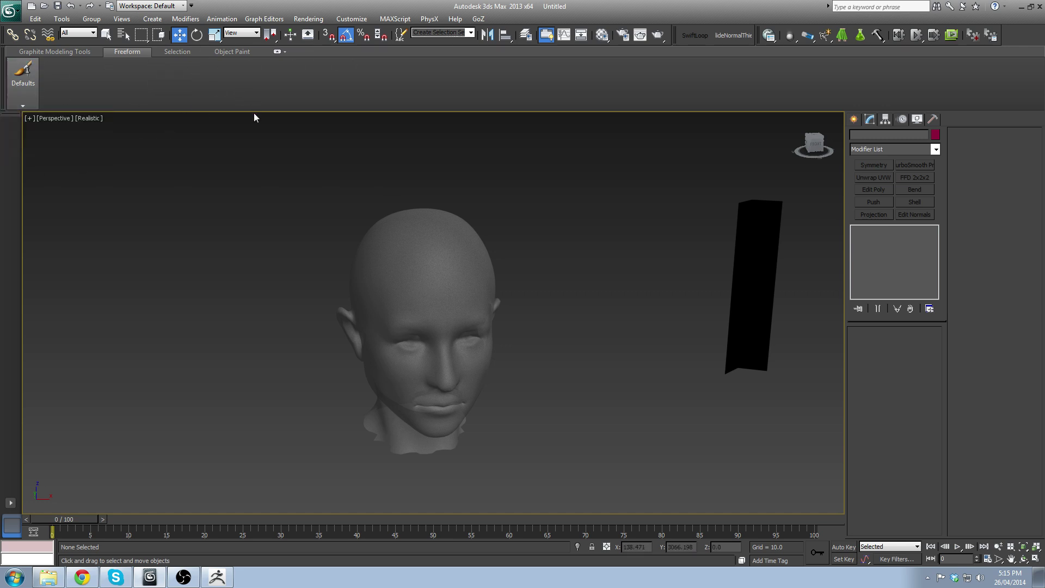
# Step: Select the head and create a new empty PolyDraw object for drawing separate geometry over it
pyautogui.click(467, 266)
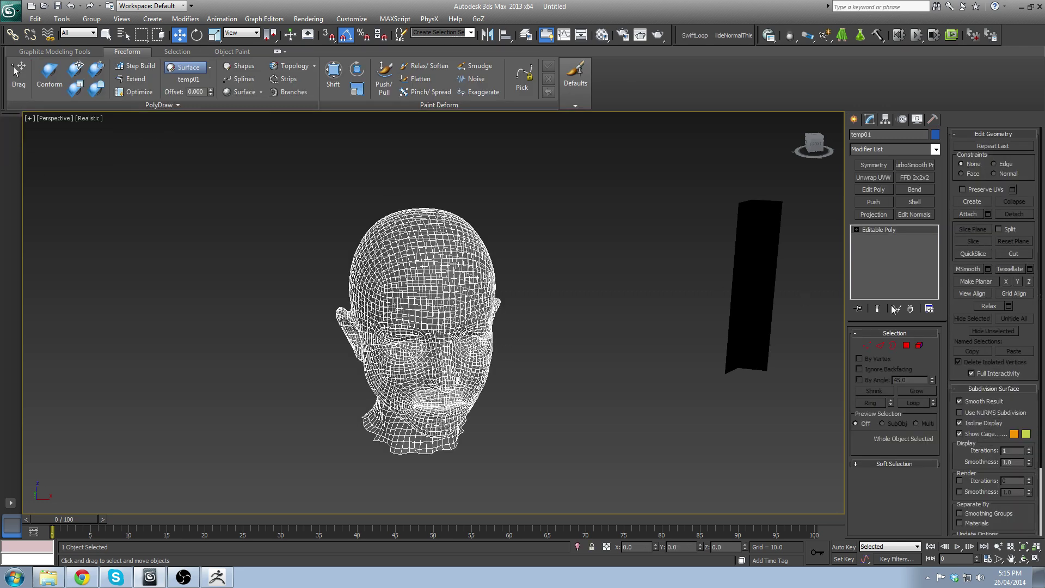
pyautogui.keyDown('alt'); pyautogui.moveTo(485, 246); pyautogui.dragTo(410, 255, button='middle'); pyautogui.keyUp('alt')
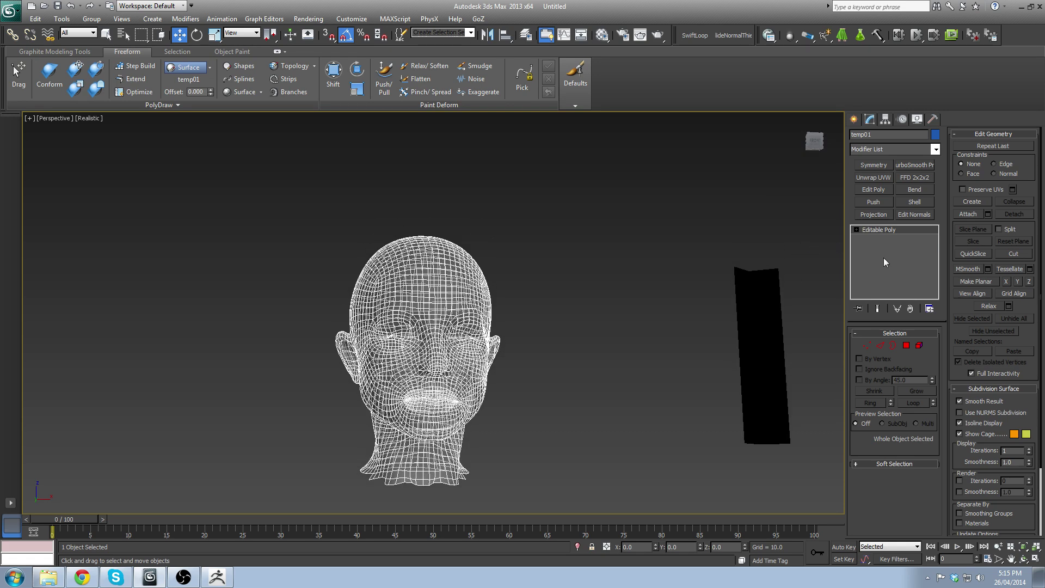
pyautogui.keyDown('alt'); pyautogui.moveTo(534, 212); pyautogui.dragTo(489, 200, button='middle'); pyautogui.keyUp('alt')
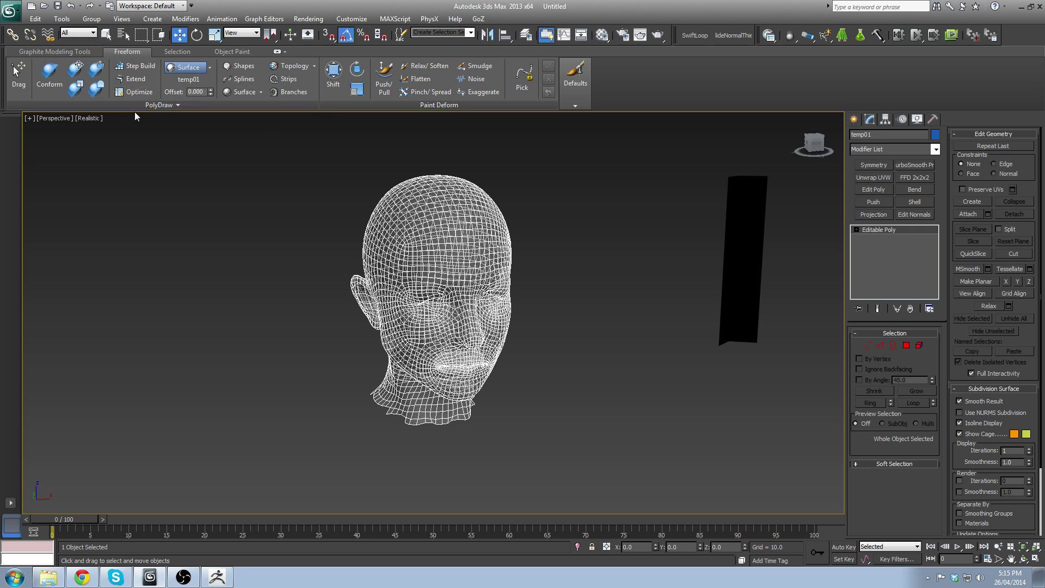
pyautogui.click(168, 106)
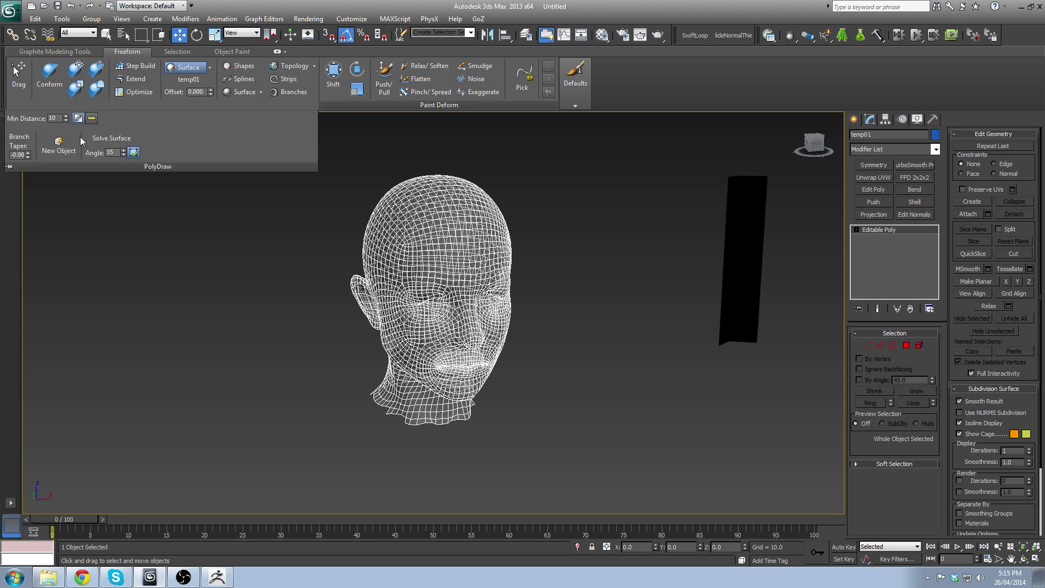
pyautogui.click(60, 148)
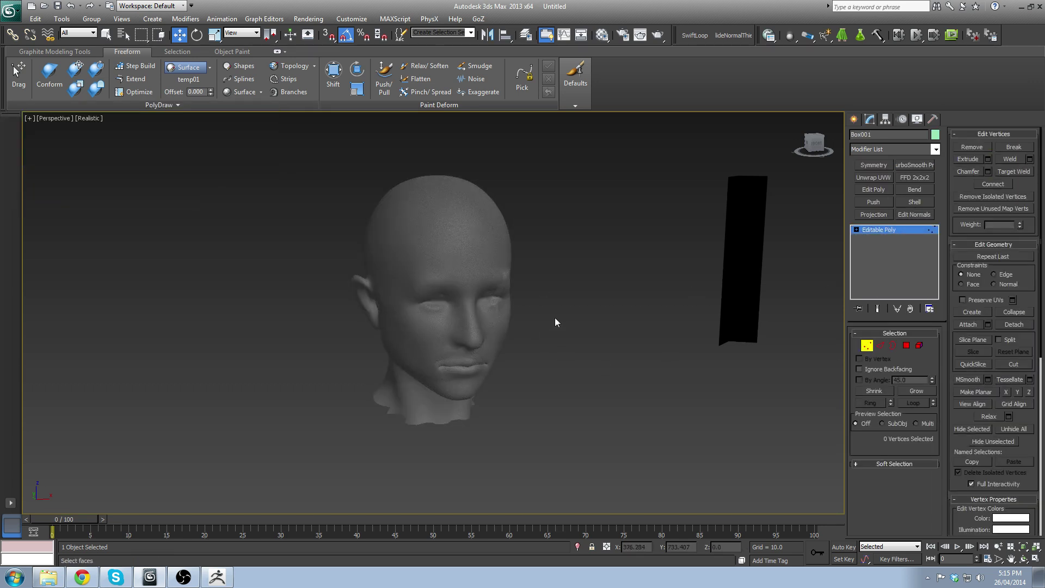
pyautogui.scroll(-6, 545, 321)
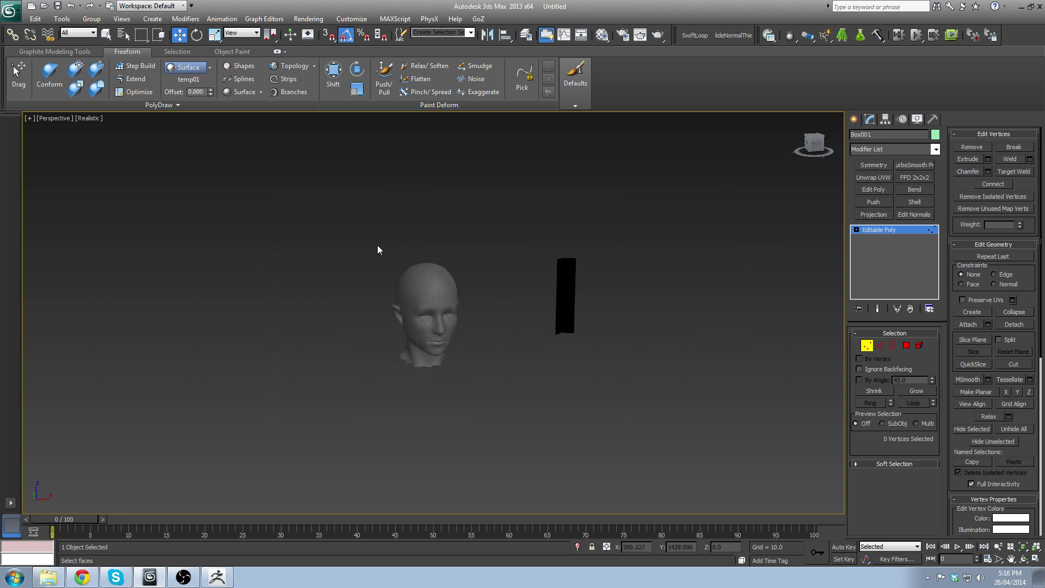
pyautogui.keyDown('alt'); pyautogui.moveTo(478, 303); pyautogui.dragTo(376, 274, button='middle'); pyautogui.keyUp('alt')
pyautogui.scroll(5, 512, 332)
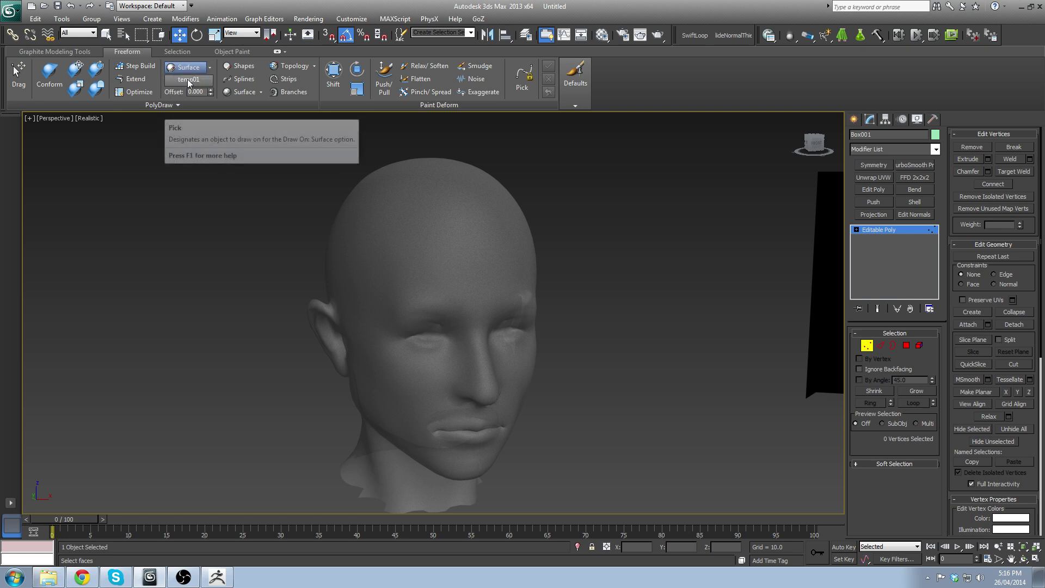
# Step: Draw a trial polygon patch on the head with the PolyDraw Surface tool, check it from the front, and delete it
pyautogui.click(244, 92)
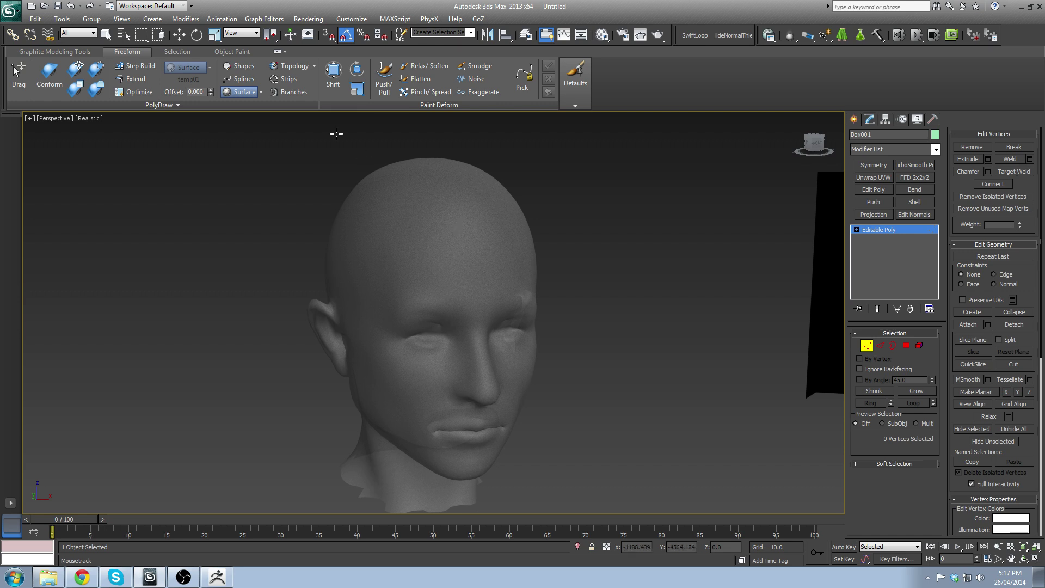
pyautogui.click(243, 93)
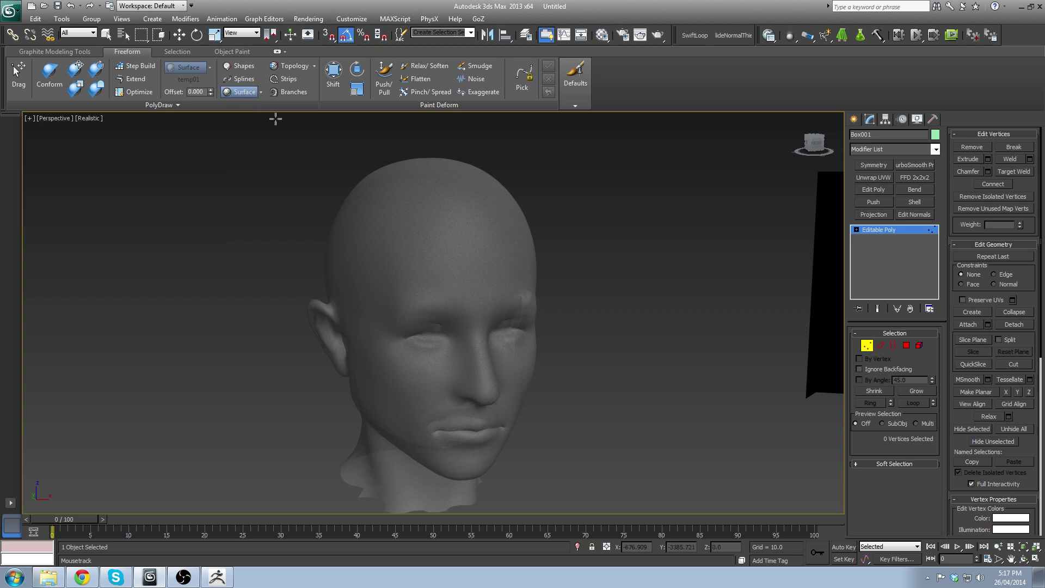
pyautogui.scroll(3, 385, 287)
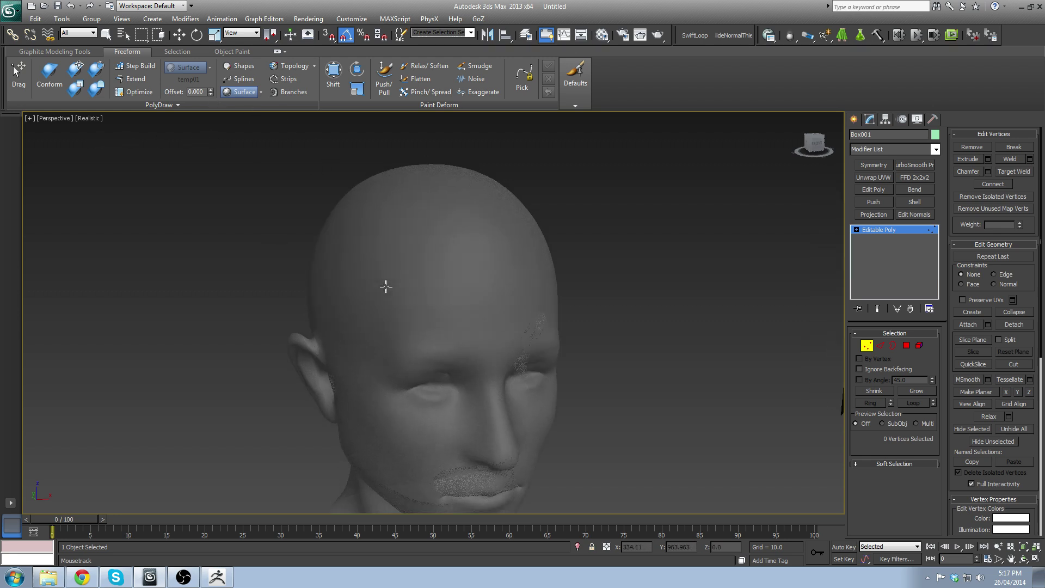
pyautogui.moveTo(394, 271); pyautogui.dragTo(414, 219, button='middle')
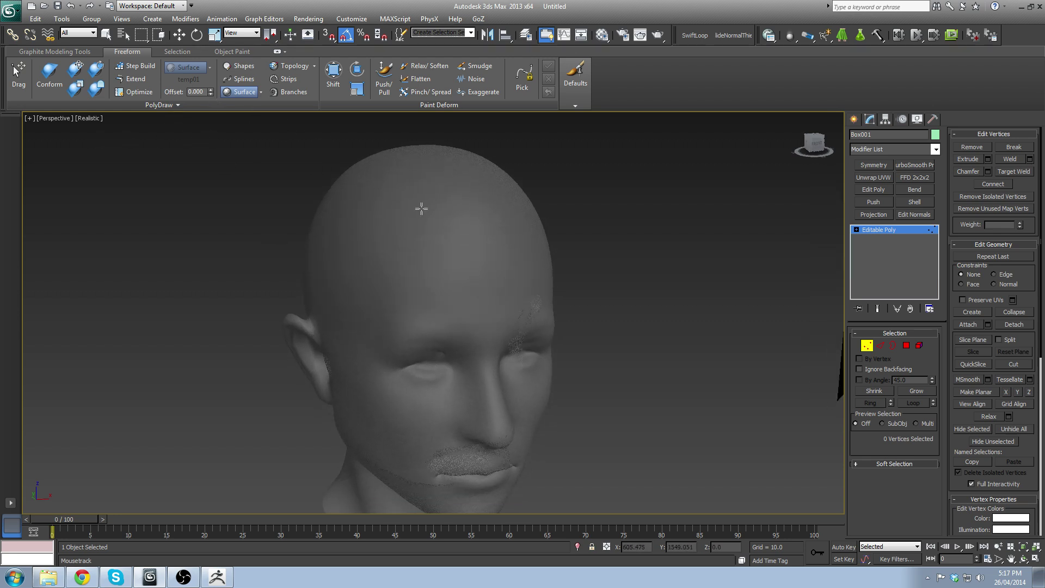
pyautogui.moveTo(411, 187)
pyautogui.mouseDown()
pyautogui.moveTo(431, 263)
pyautogui.moveTo(400, 383)
pyautogui.moveTo(348, 259)
pyautogui.mouseUp()
pyautogui.keyDown('alt'); pyautogui.moveTo(480, 328); pyautogui.dragTo(369, 237, button='middle'); pyautogui.keyUp('alt')
pyautogui.keyDown('alt'); pyautogui.moveTo(470, 256); pyautogui.dragTo(422, 252, button='middle'); pyautogui.keyUp('alt')
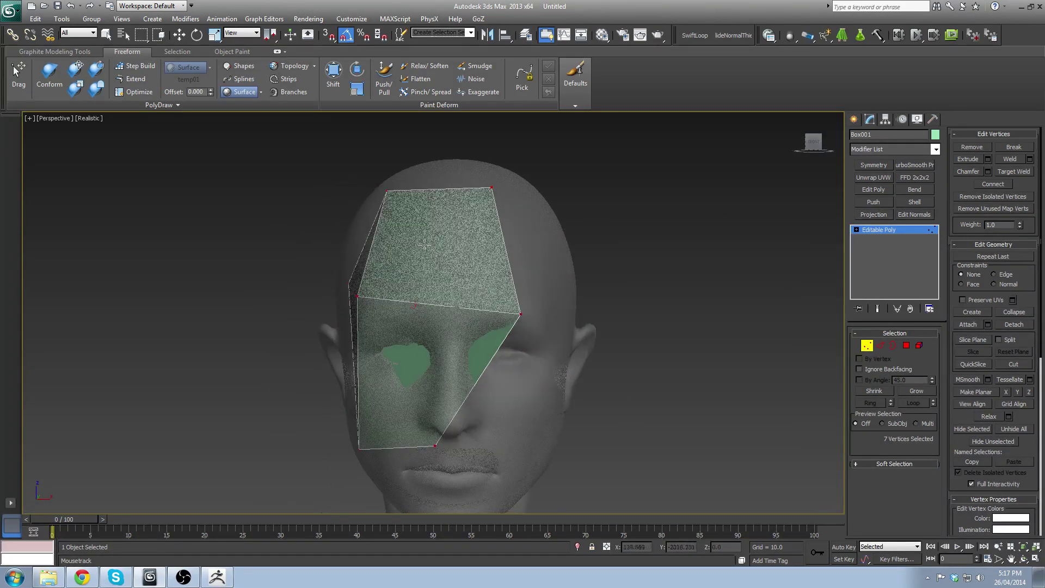
pyautogui.press('Delete')
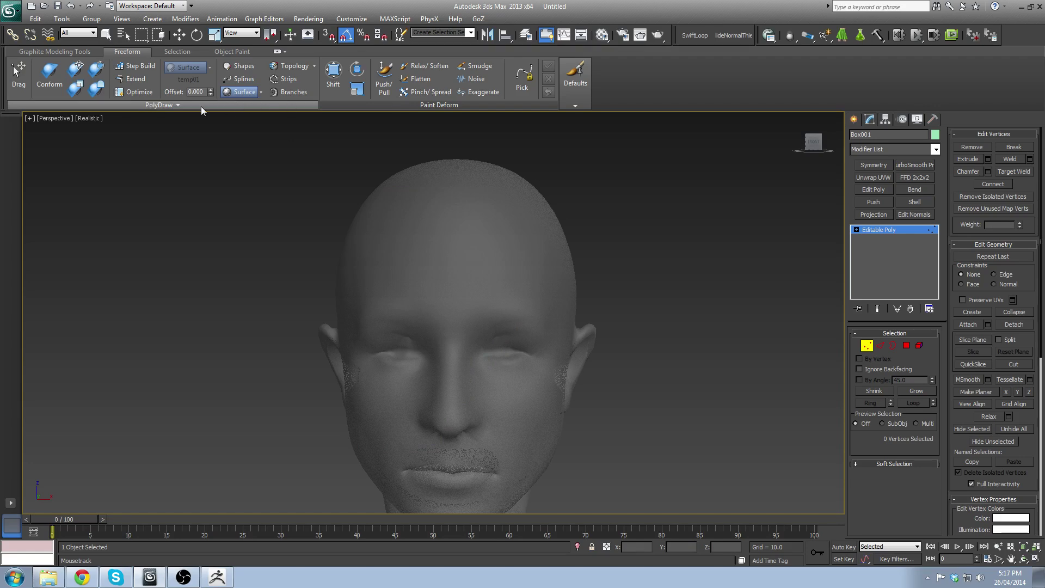
# Step: Lower PolyDraw's minimum distance so that surface strokes produce smaller polygons
pyautogui.click(157, 107)
pyautogui.scroll(5, 261, 198)
pyautogui.keyDown('alt'); pyautogui.moveTo(262, 199); pyautogui.dragTo(266, 211, button='middle'); pyautogui.keyUp('alt')
pyautogui.scroll(3, 432, 305)
pyautogui.moveTo(432, 304); pyautogui.dragTo(402, 245, button='middle')
pyautogui.scroll(-6, 369, 250)
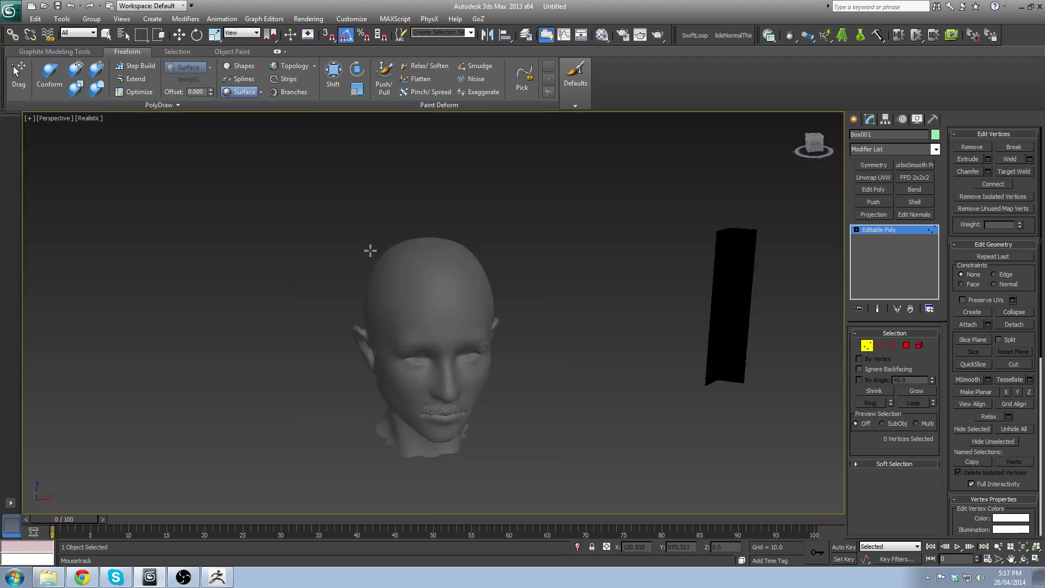
pyautogui.press('z')
pyautogui.click(142, 106)
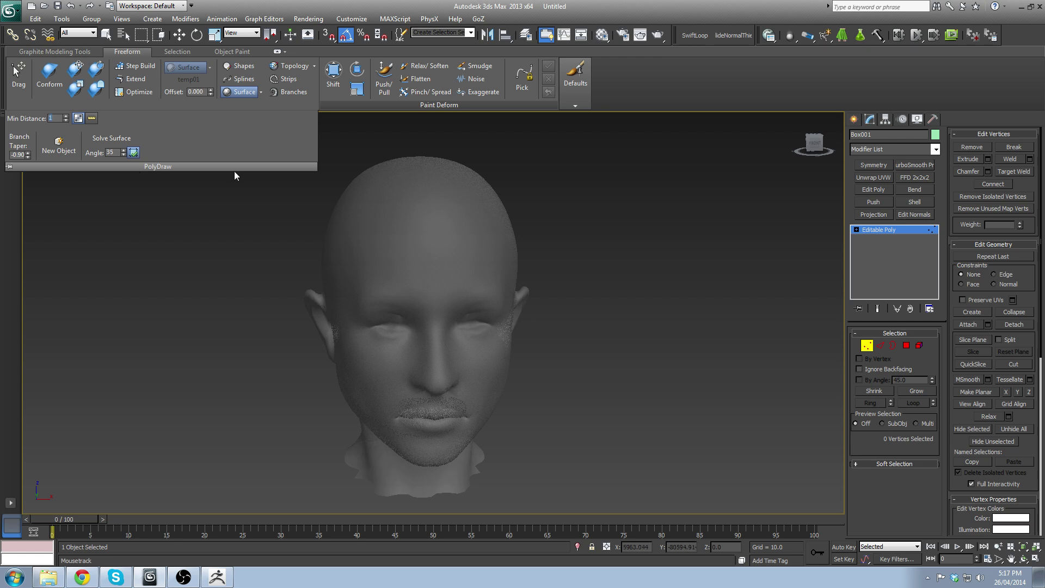
# Step: Draw a dense trial surface patch over the forehead, check how it follows the head, delete it and leave the Surface tool
pyautogui.scroll(3, 380, 227)
pyautogui.moveTo(442, 250); pyautogui.dragTo(415, 201, button='middle')
pyautogui.moveTo(385, 227)
pyautogui.mouseDown()
pyautogui.moveTo(448, 216)
pyautogui.moveTo(356, 238)
pyautogui.moveTo(422, 266)
pyautogui.moveTo(430, 305)
pyautogui.moveTo(420, 267)
pyautogui.moveTo(479, 281)
pyautogui.moveTo(462, 219)
pyautogui.moveTo(417, 188)
pyautogui.moveTo(359, 198)
pyautogui.moveTo(346, 216)
pyautogui.moveTo(376, 234)
pyautogui.moveTo(329, 226)
pyautogui.moveTo(327, 245)
pyautogui.moveTo(397, 193)
pyautogui.moveTo(466, 200)
pyautogui.moveTo(459, 219)
pyautogui.mouseUp()
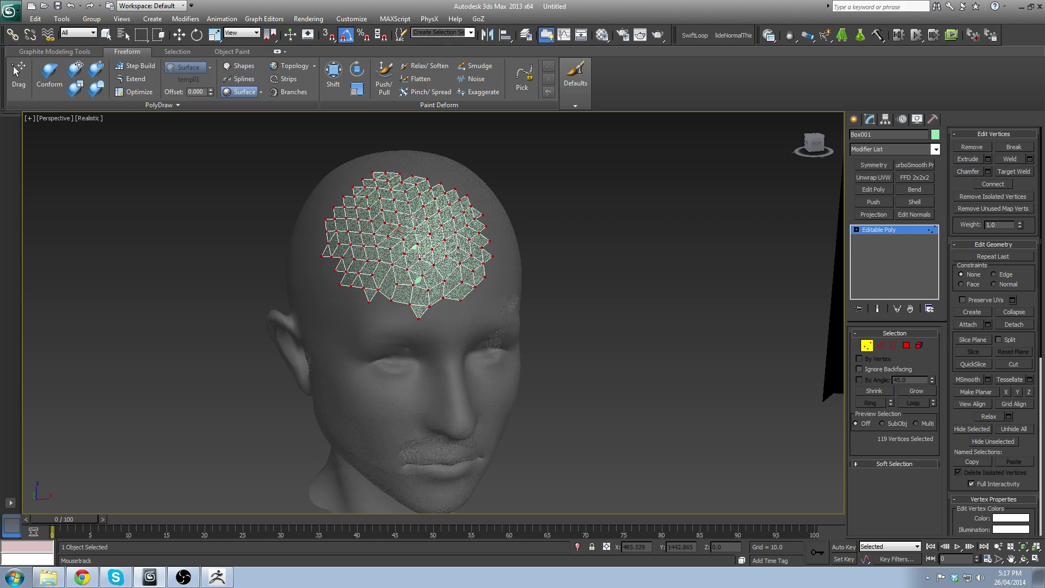
pyautogui.keyDown('alt'); pyautogui.moveTo(396, 259); pyautogui.dragTo(242, 206, button='middle'); pyautogui.keyUp('alt')
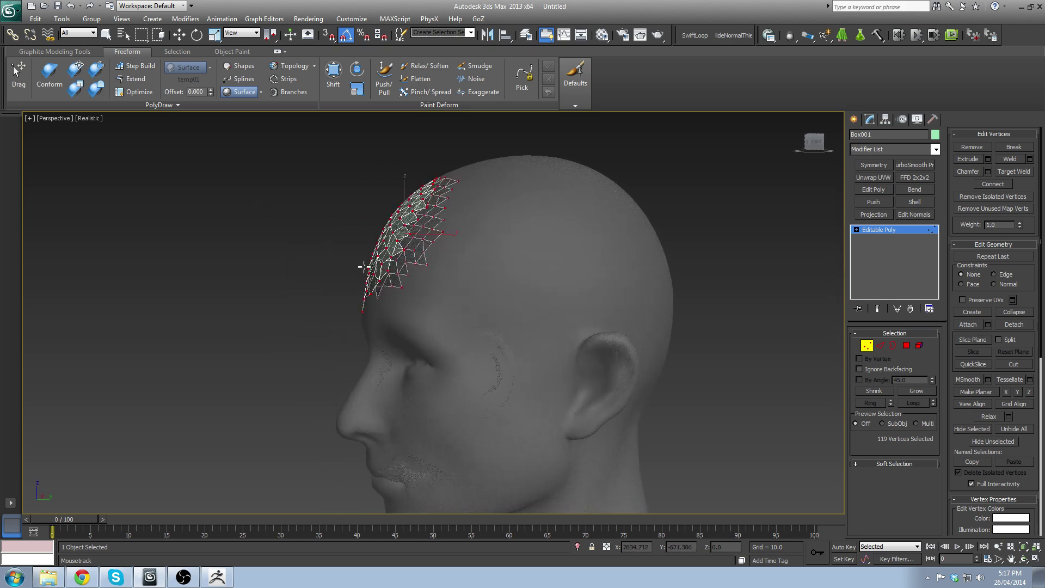
pyautogui.keyDown('alt'); pyautogui.moveTo(225, 276); pyautogui.dragTo(482, 281, button='middle'); pyautogui.keyUp('alt')
pyautogui.press('Delete')
pyautogui.keyDown('alt'); pyautogui.moveTo(328, 261); pyautogui.dragTo(444, 257, button='middle'); pyautogui.keyUp('alt')
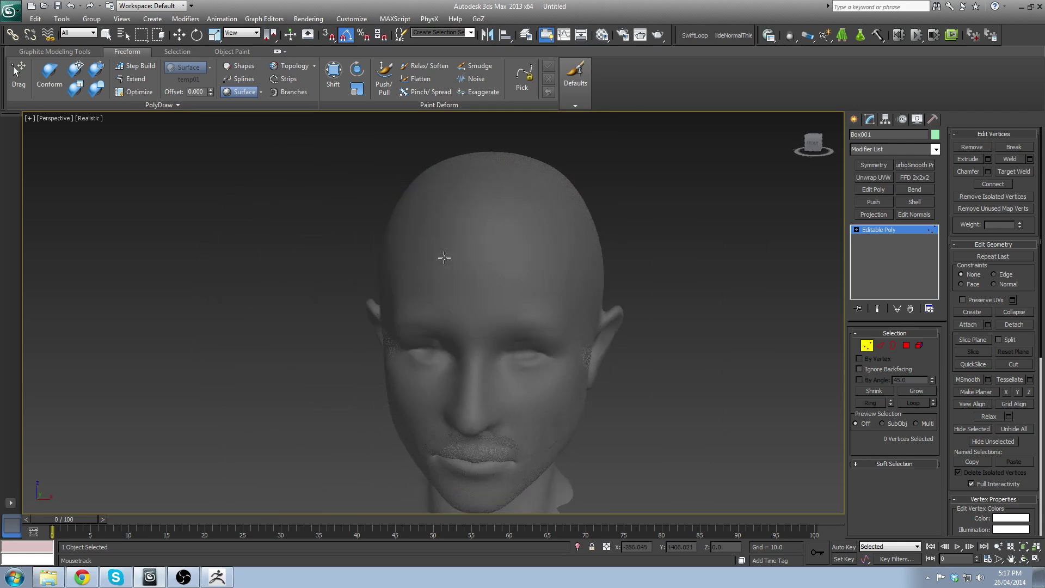
pyautogui.scroll(2, 444, 257)
pyautogui.moveTo(474, 218); pyautogui.dragTo(409, 197, button='middle')
pyautogui.scroll(-5, 410, 198)
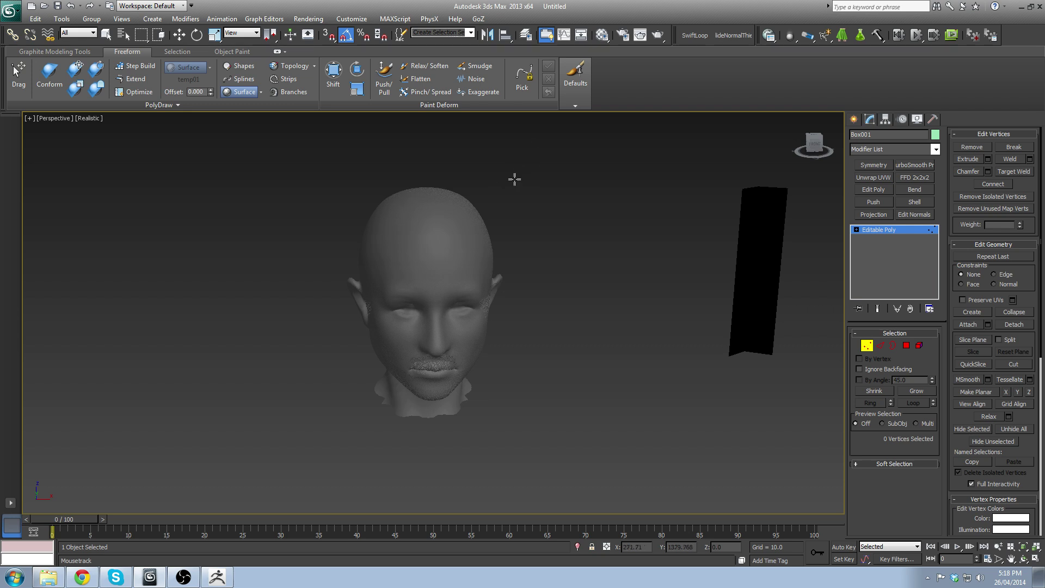
pyautogui.keyDown('alt'); pyautogui.moveTo(514, 180); pyautogui.dragTo(567, 222, button='middle'); pyautogui.keyUp('alt')
pyautogui.scroll(4, 566, 222)
pyautogui.moveTo(513, 293); pyautogui.dragTo(502, 231, button='middle')
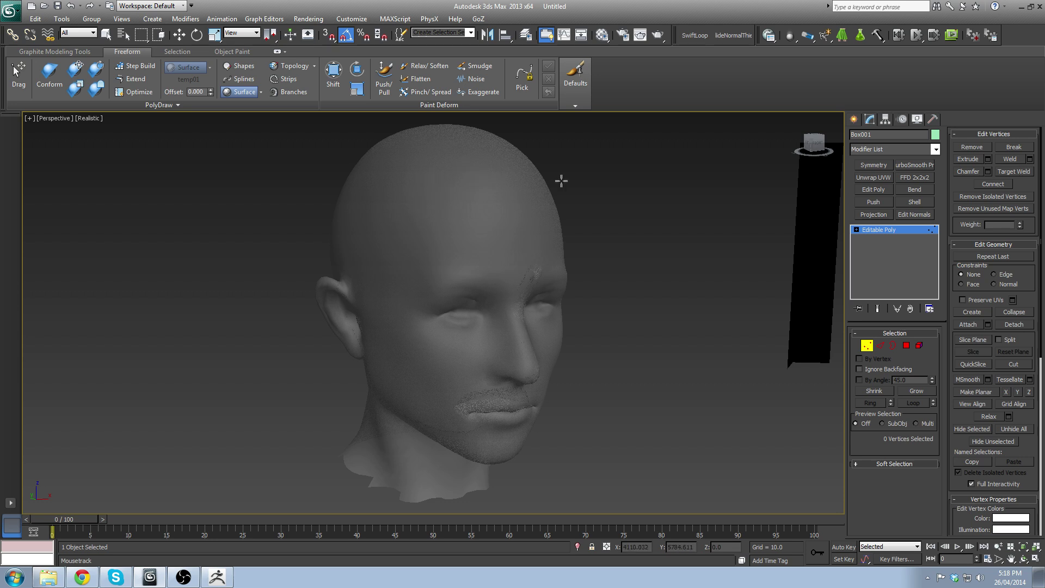
pyautogui.rightClick(572, 251)
# Step: Examine the bare head from the front, both sides and in profile to plan where hair geometry should go
pyautogui.keyDown('alt'); pyautogui.moveTo(521, 299); pyautogui.dragTo(493, 303, button='middle'); pyautogui.keyUp('alt')
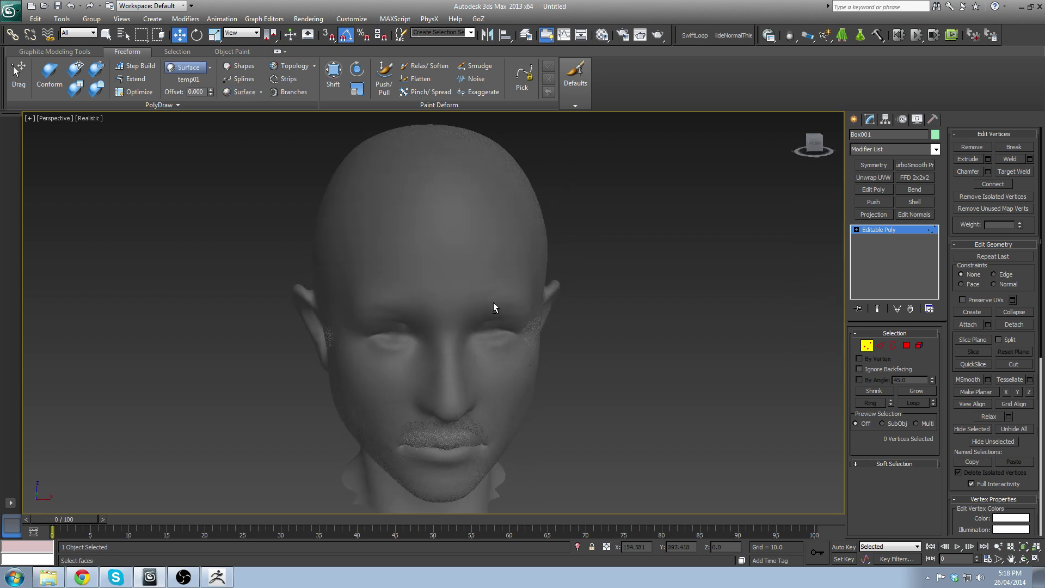
pyautogui.keyDown('alt'); pyautogui.moveTo(385, 306); pyautogui.dragTo(399, 325, button='middle'); pyautogui.keyUp('alt')
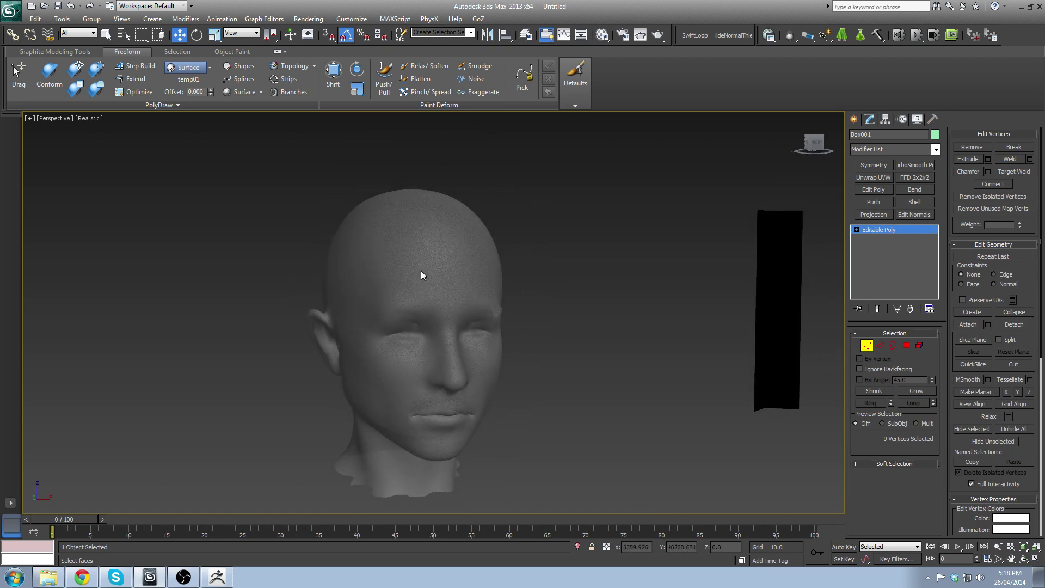
pyautogui.keyDown('alt'); pyautogui.moveTo(421, 271); pyautogui.dragTo(422, 291, button='middle'); pyautogui.keyUp('alt')
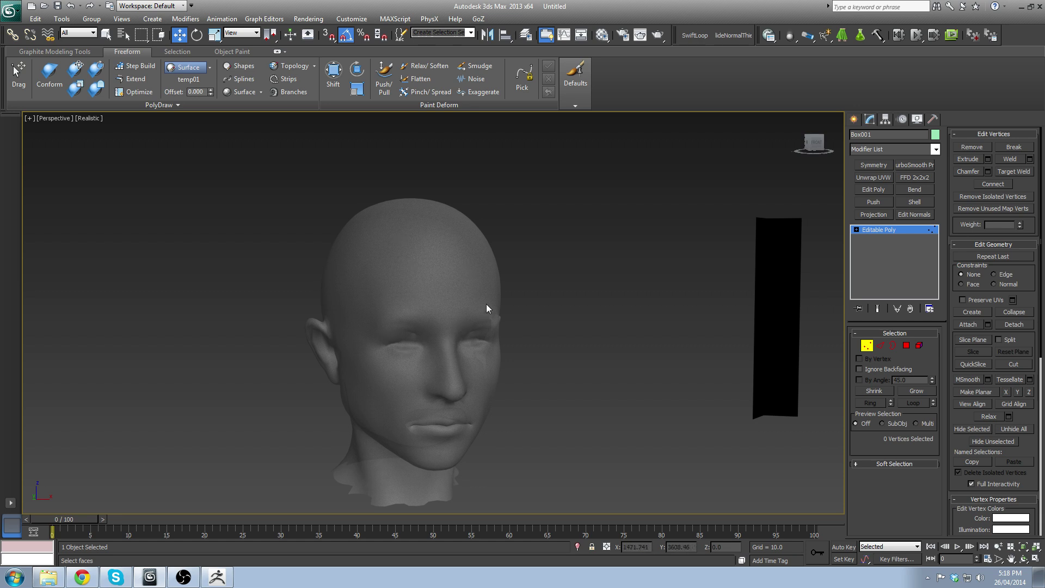
pyautogui.keyDown('alt'); pyautogui.moveTo(487, 305); pyautogui.dragTo(422, 291, button='middle'); pyautogui.keyUp('alt')
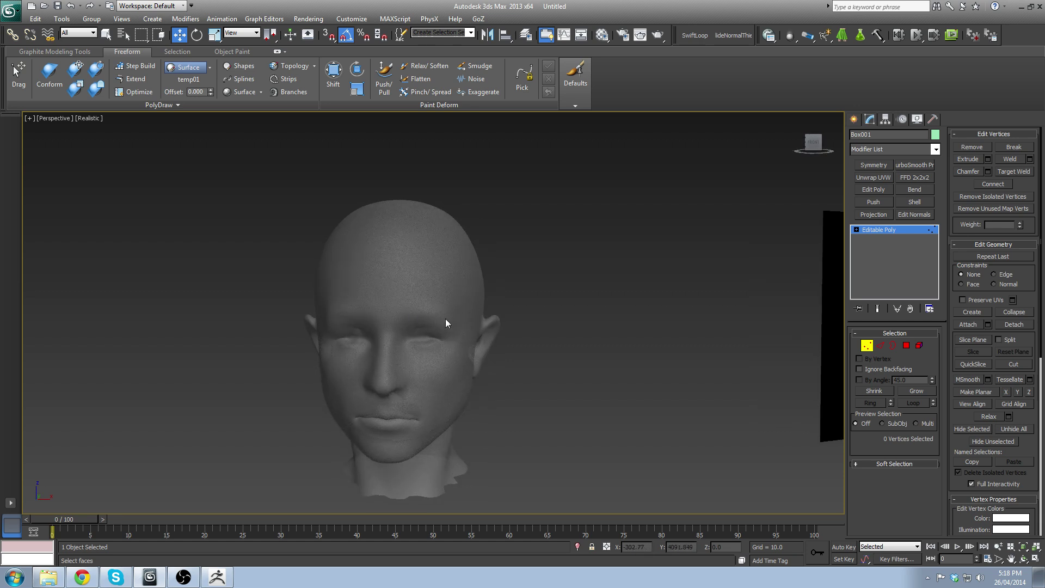
pyautogui.moveTo(453, 312)
pyautogui.keyDown('alt'); pyautogui.mouseDown(button='middle')
pyautogui.moveTo(436, 313)
pyautogui.moveTo(455, 323)
pyautogui.mouseUp(button='middle'); pyautogui.keyUp('alt')
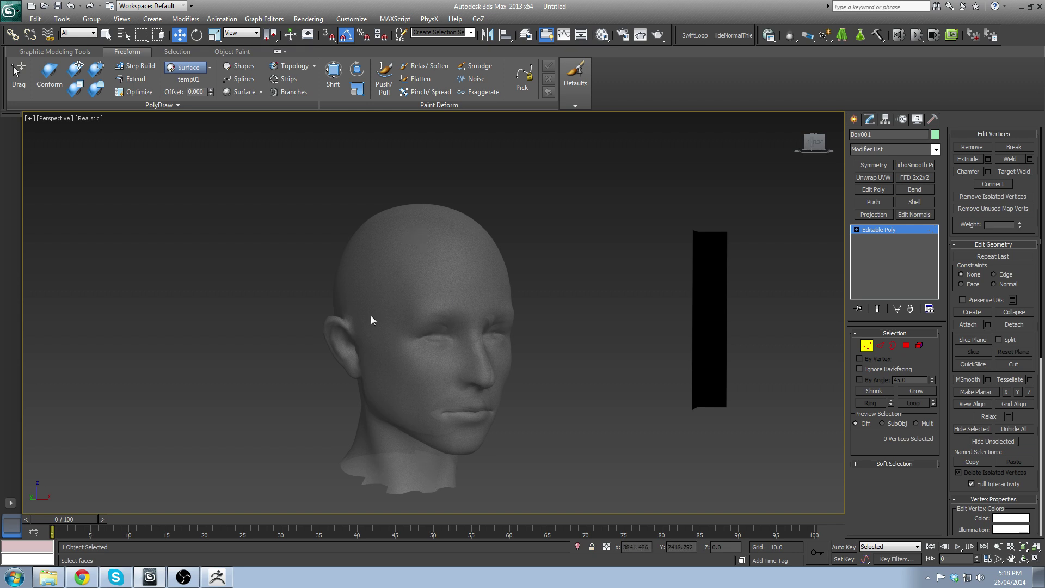
pyautogui.keyDown('alt'); pyautogui.moveTo(371, 317); pyautogui.dragTo(417, 269, button='middle'); pyautogui.keyUp('alt')
pyautogui.keyDown('alt'); pyautogui.moveTo(445, 453); pyautogui.dragTo(385, 271, button='middle'); pyautogui.keyUp('alt')
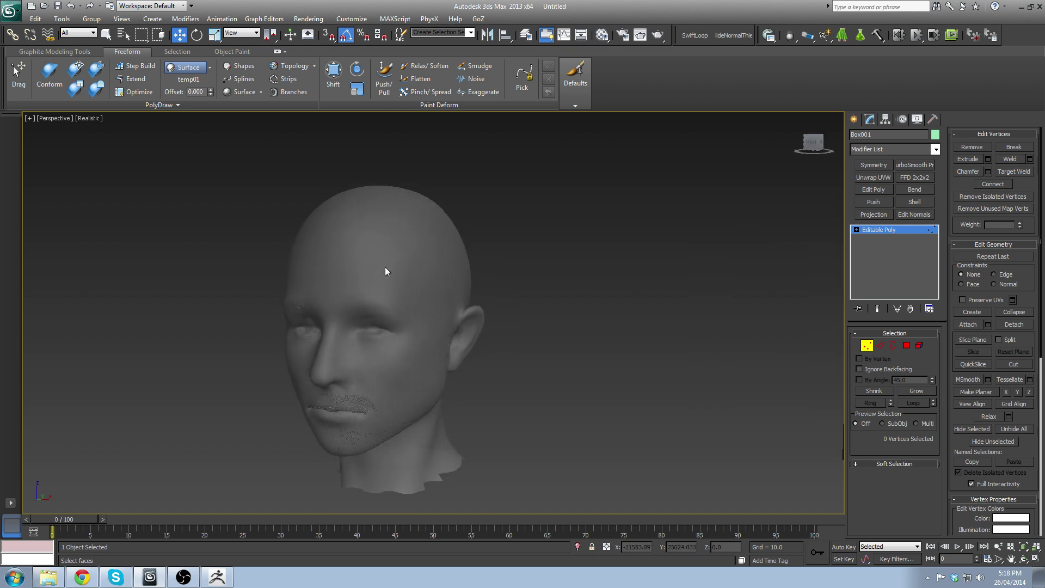
pyautogui.keyDown('alt'); pyautogui.moveTo(355, 330); pyautogui.dragTo(449, 321, button='middle'); pyautogui.keyUp('alt')
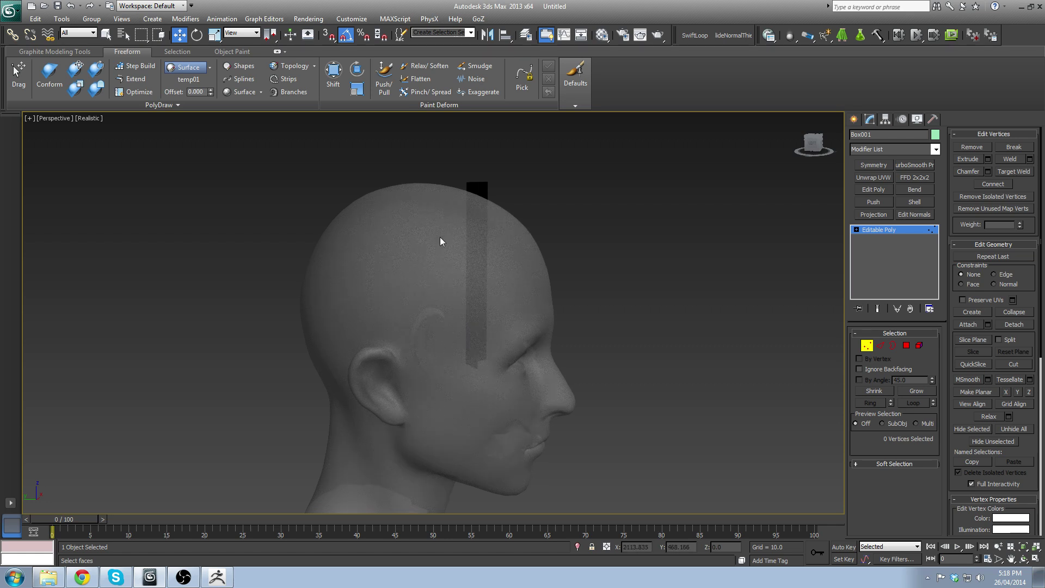
pyautogui.keyDown('alt'); pyautogui.moveTo(421, 262); pyautogui.dragTo(464, 260, button='middle'); pyautogui.keyUp('alt')
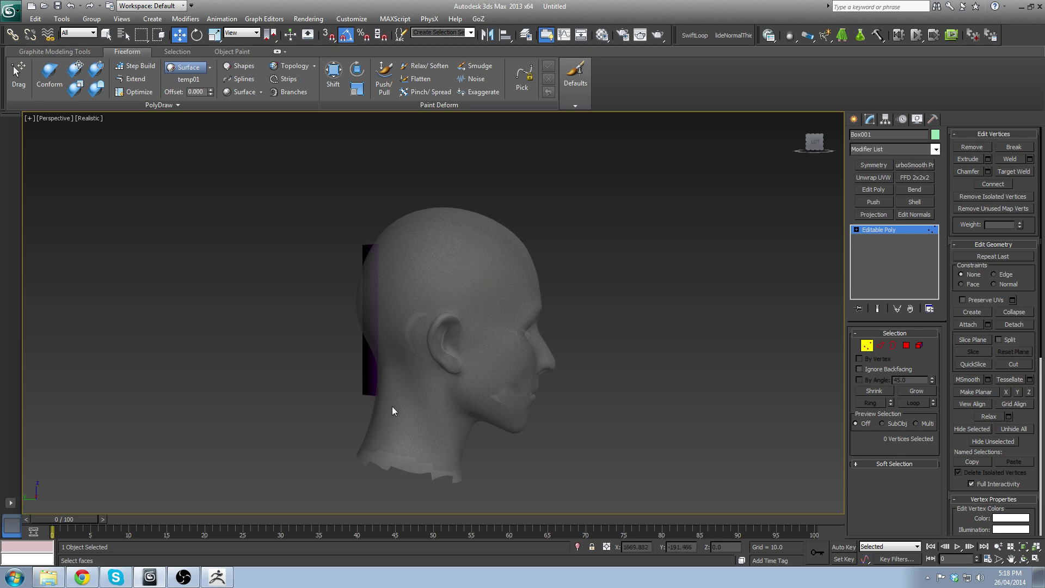
# Step: Examine the bare head from above, from behind and from the front to judge where hair geometry should sit
pyautogui.keyDown('alt'); pyautogui.moveTo(430, 299); pyautogui.dragTo(253, 303, button='middle'); pyautogui.keyUp('alt')
pyautogui.keyDown('alt'); pyautogui.moveTo(392, 342); pyautogui.dragTo(455, 394, button='middle'); pyautogui.keyUp('alt')
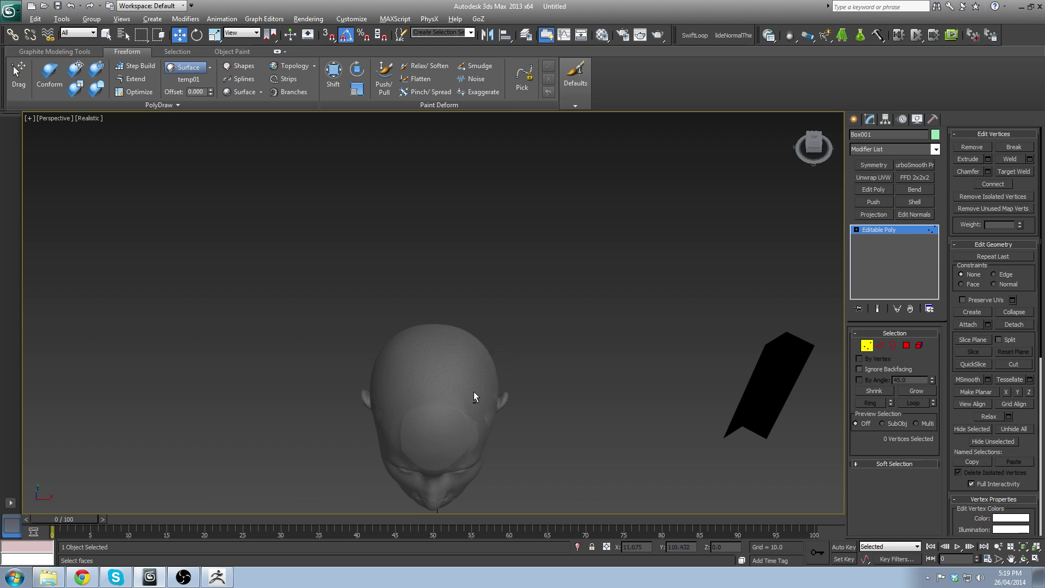
pyautogui.keyDown('alt'); pyautogui.moveTo(474, 391); pyautogui.dragTo(427, 389, button='middle'); pyautogui.keyUp('alt')
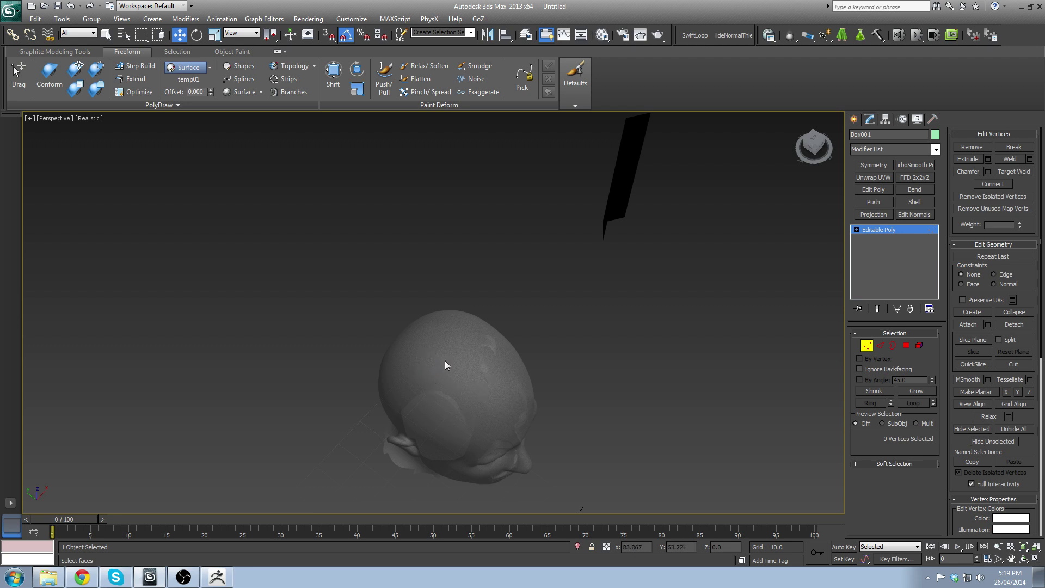
pyautogui.keyDown('alt'); pyautogui.moveTo(441, 315); pyautogui.dragTo(636, 498, button='middle'); pyautogui.keyUp('alt')
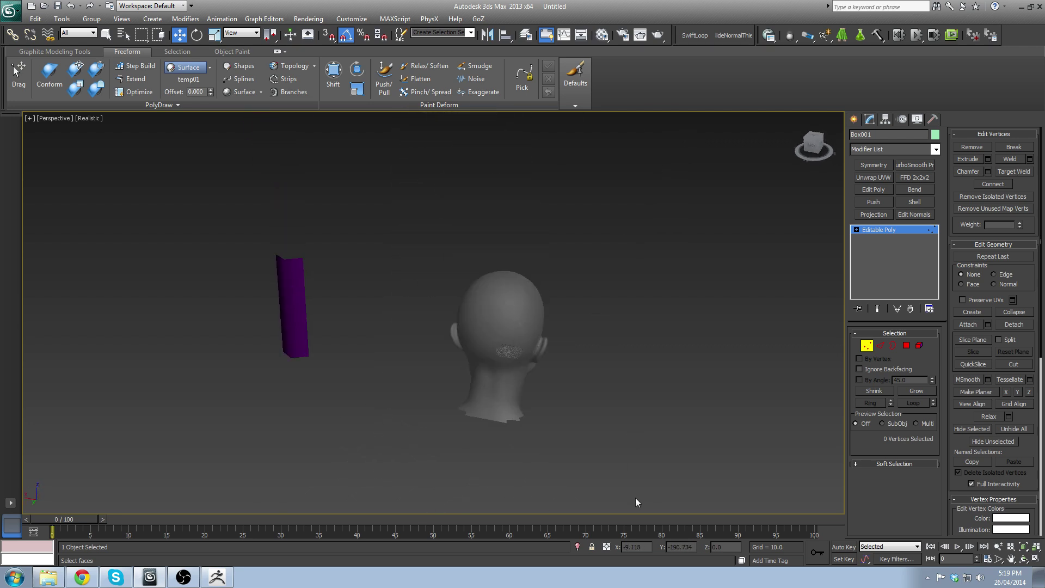
pyautogui.scroll(2, 677, 374)
pyautogui.scroll(-1, 677, 374)
pyautogui.moveTo(678, 374); pyautogui.dragTo(518, 333, button='middle')
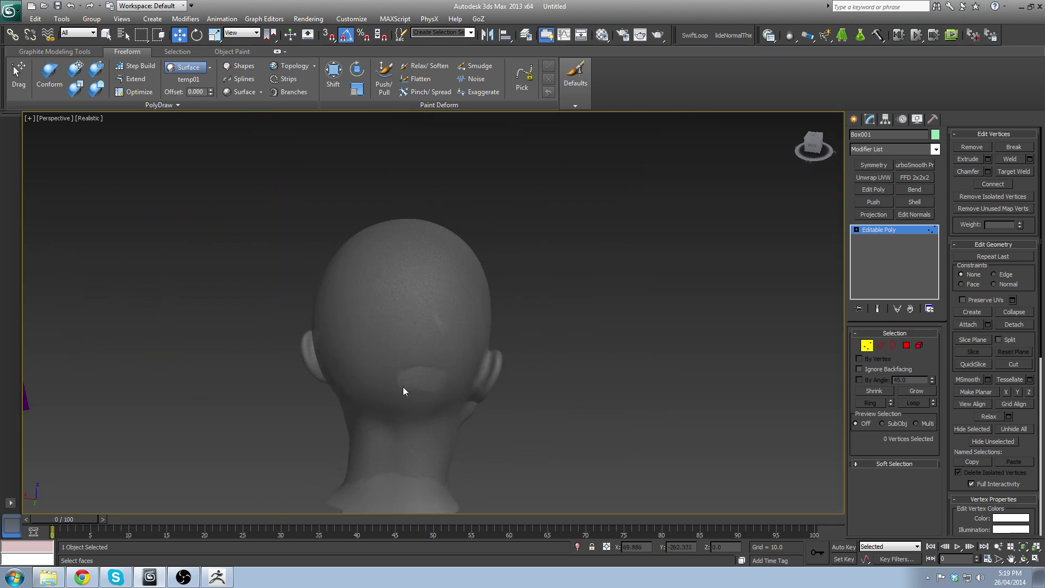
pyautogui.scroll(-2, 430, 370)
pyautogui.moveTo(427, 362); pyautogui.dragTo(419, 375, button='middle')
pyautogui.scroll(2, 419, 375)
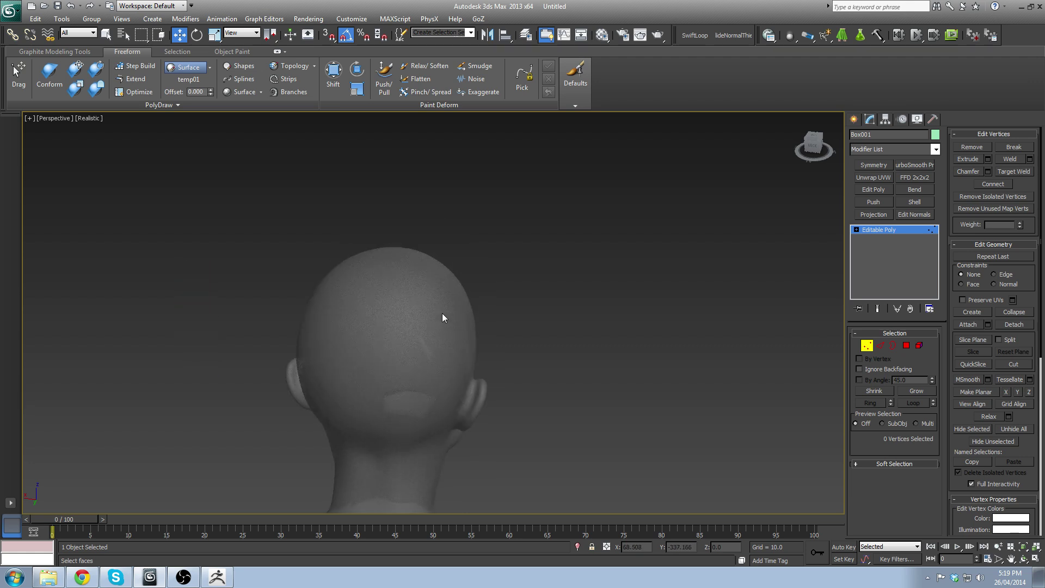
pyautogui.scroll(-3, 488, 273)
pyautogui.keyDown('alt'); pyautogui.moveTo(535, 360); pyautogui.dragTo(421, 345, button='middle'); pyautogui.keyUp('alt')
pyautogui.scroll(3, 393, 365)
pyautogui.scroll(3, 417, 280)
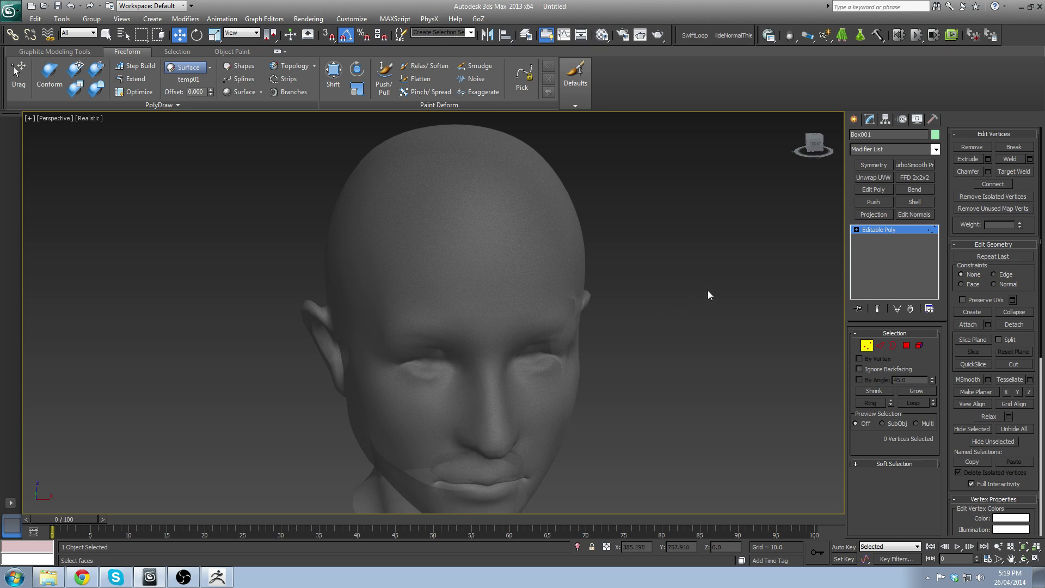
# Step: Draw a patch of polygons across the top of the forehead with the PolyDraw Surface tool
pyautogui.click(233, 94)
pyautogui.moveTo(481, 271); pyautogui.dragTo(443, 297, button='middle')
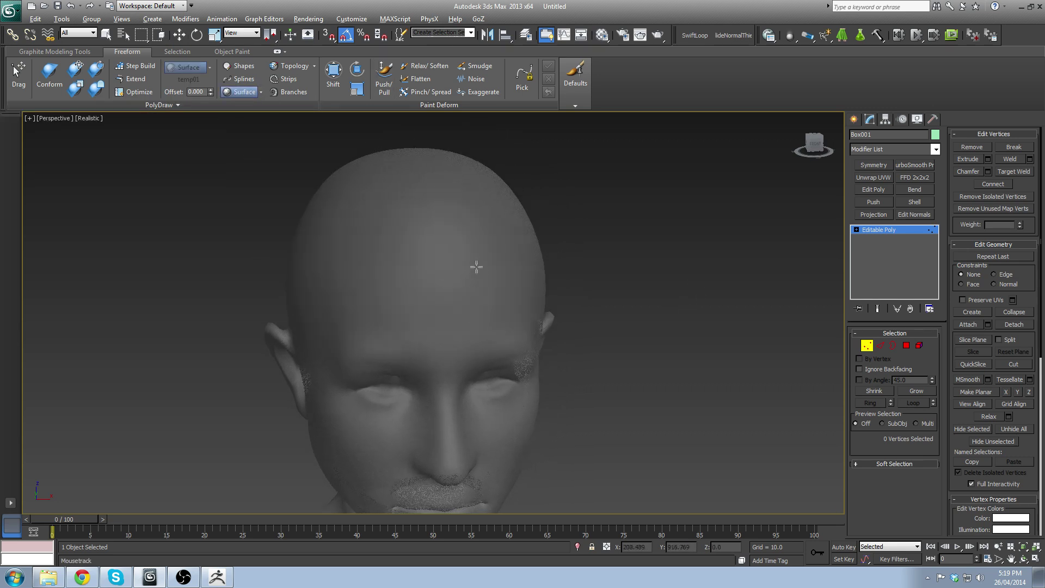
pyautogui.moveTo(336, 231)
pyautogui.mouseDown()
pyautogui.moveTo(466, 210)
pyautogui.moveTo(498, 251)
pyautogui.moveTo(436, 242)
pyautogui.moveTo(348, 264)
pyautogui.moveTo(322, 247)
pyautogui.moveTo(342, 250)
pyautogui.moveTo(359, 275)
pyautogui.moveTo(381, 188)
pyautogui.moveTo(463, 188)
pyautogui.moveTo(500, 235)
pyautogui.moveTo(474, 275)
pyautogui.moveTo(413, 278)
pyautogui.moveTo(339, 238)
pyautogui.moveTo(342, 212)
pyautogui.moveTo(337, 255)
pyautogui.moveTo(390, 259)
pyautogui.mouseUp()
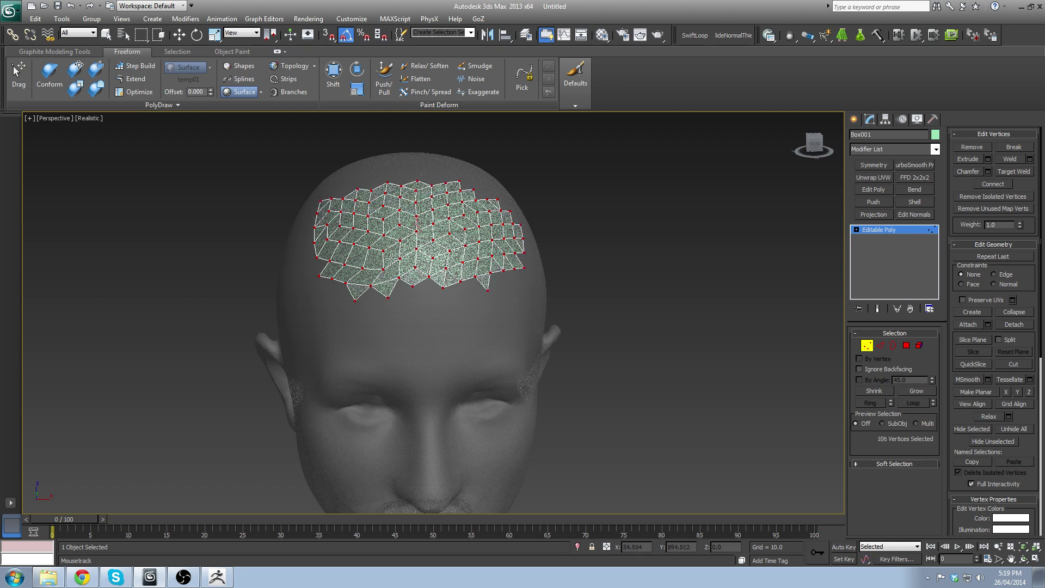
pyautogui.scroll(6, 423, 350)
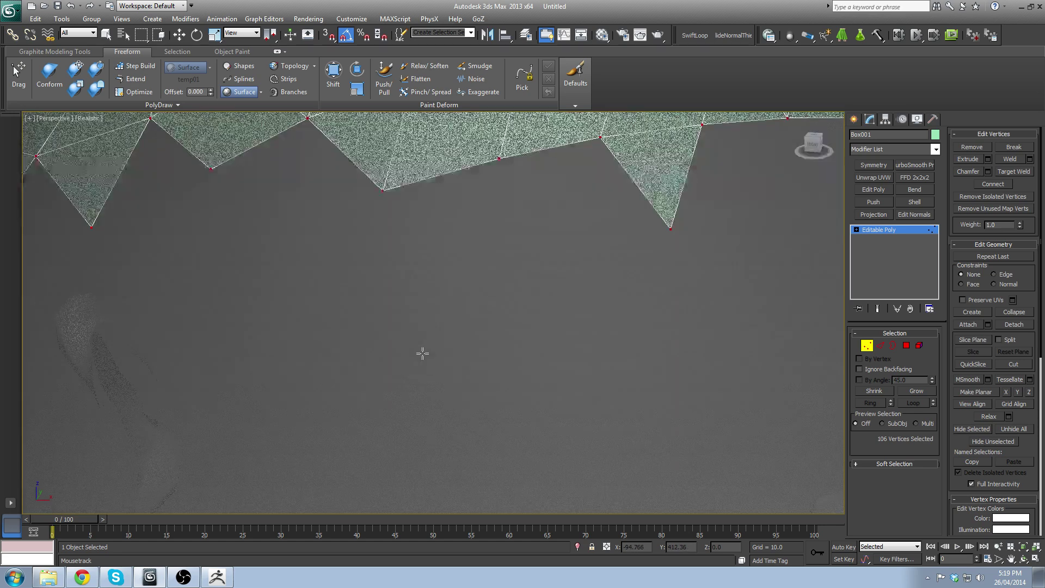
pyautogui.scroll(-10, 446, 338)
pyautogui.scroll(4, 446, 334)
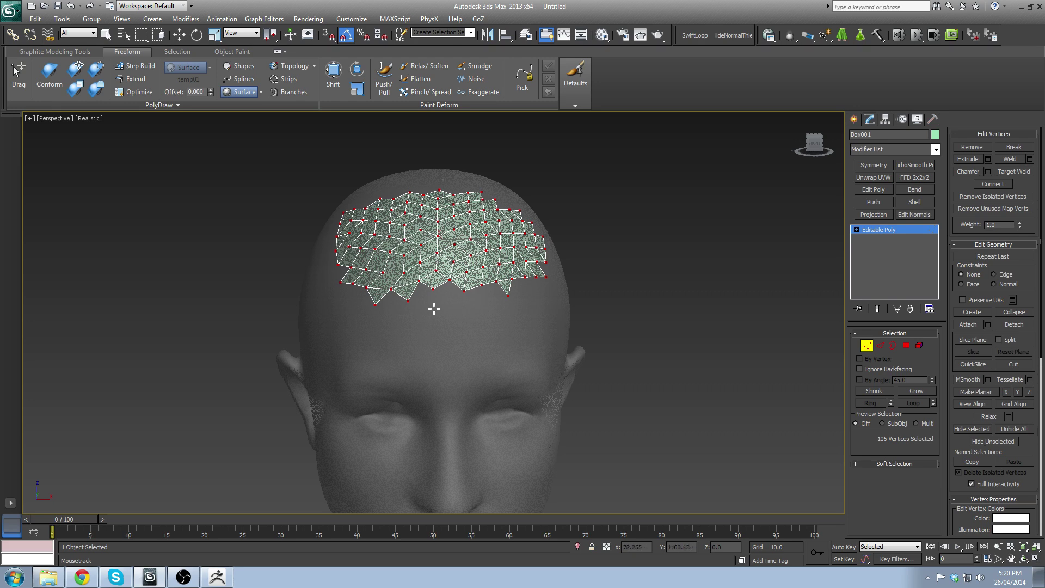
# Step: Try extending the middle of the patch's lower edge with a short surface stroke, and undo it
pyautogui.scroll(6, 465, 301)
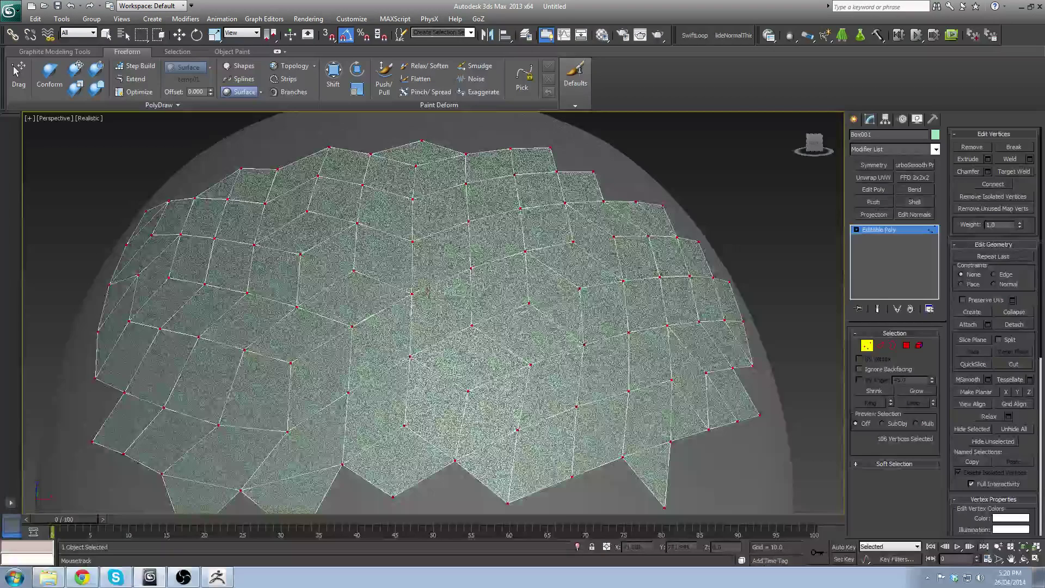
pyautogui.moveTo(454, 375); pyautogui.dragTo(460, 257, button='middle')
pyautogui.moveTo(359, 360)
pyautogui.mouseDown()
pyautogui.moveTo(551, 373)
pyautogui.moveTo(552, 413)
pyautogui.mouseUp()
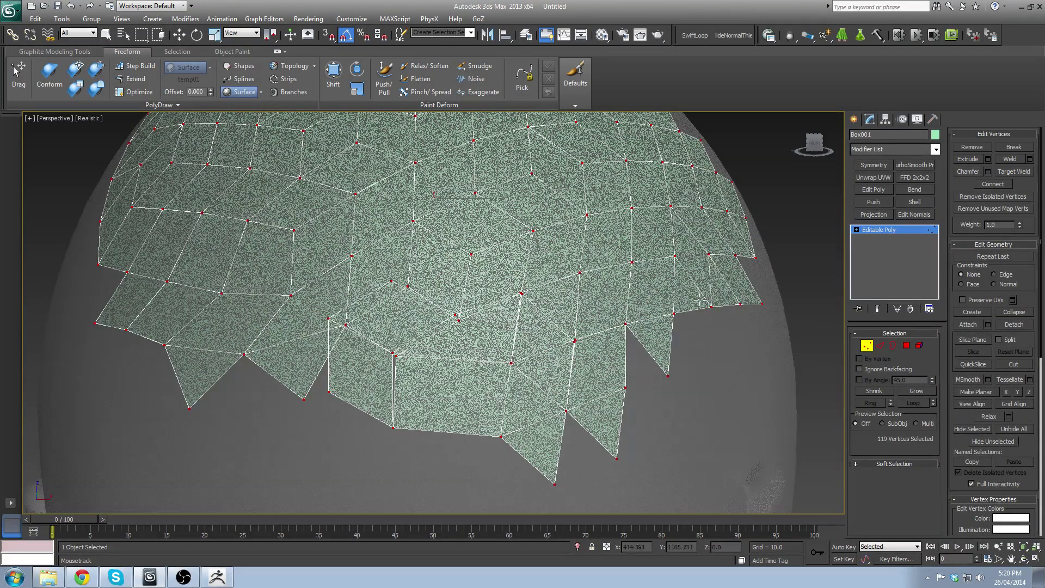
pyautogui.hotkey('ctrl', 'z')
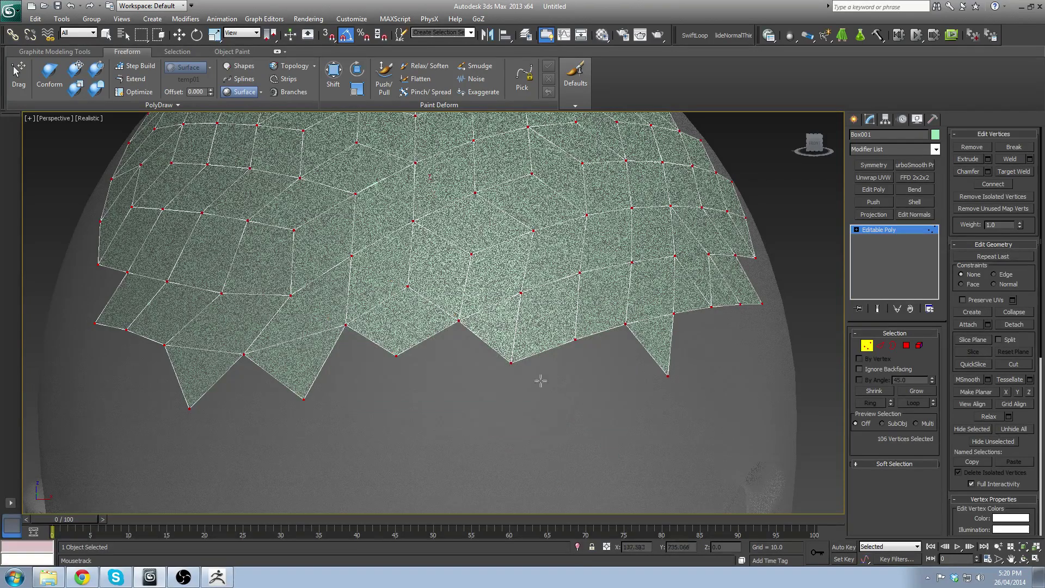
# Step: Try adding larger polygons along the whole lower edge of the forehead patch, and undo the addition
pyautogui.scroll(-3, 388, 355)
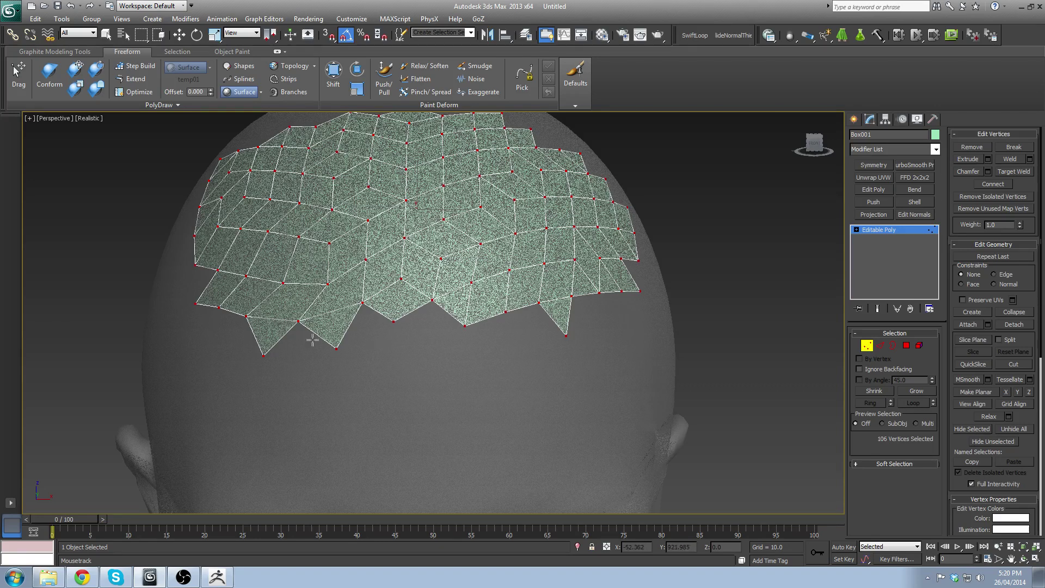
pyautogui.moveTo(285, 359)
pyautogui.mouseDown()
pyautogui.moveTo(430, 391)
pyautogui.moveTo(536, 376)
pyautogui.moveTo(604, 335)
pyautogui.moveTo(542, 348)
pyautogui.moveTo(276, 335)
pyautogui.moveTo(275, 321)
pyautogui.mouseUp()
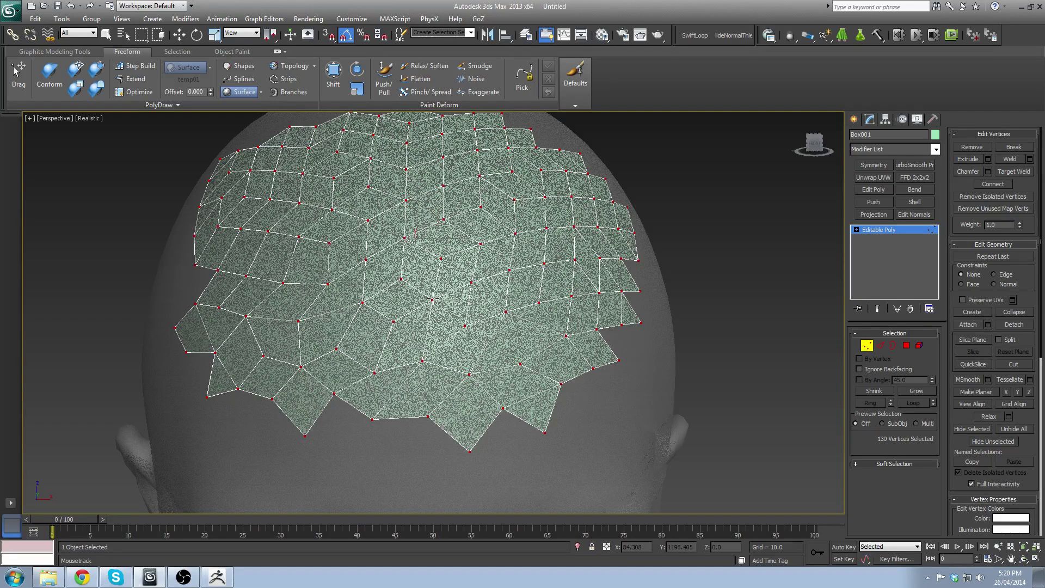
pyautogui.scroll(-5, 438, 314)
pyautogui.hotkey('ctrl', 'z')
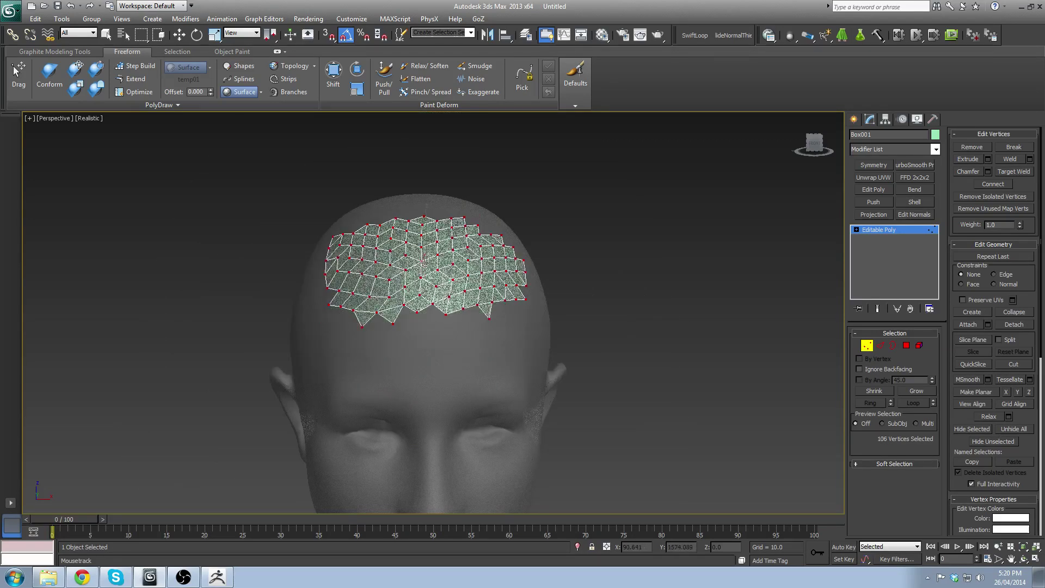
# Step: Leave the Surface tool and activate the Move Conform brush with its conform rate set to 5
pyautogui.press('w')
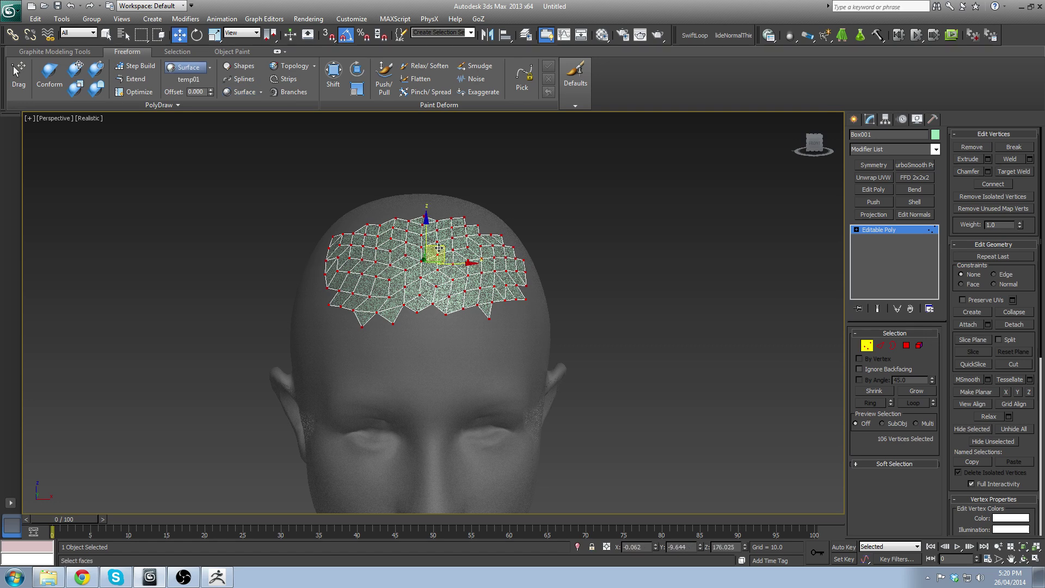
pyautogui.scroll(3, 457, 288)
pyautogui.moveTo(458, 287)
pyautogui.keyDown('alt'); pyautogui.mouseDown(button='middle')
pyautogui.moveTo(465, 271)
pyautogui.moveTo(456, 323)
pyautogui.moveTo(433, 321)
pyautogui.mouseUp(button='middle'); pyautogui.keyUp('alt')
pyautogui.scroll(-2, 466, 272)
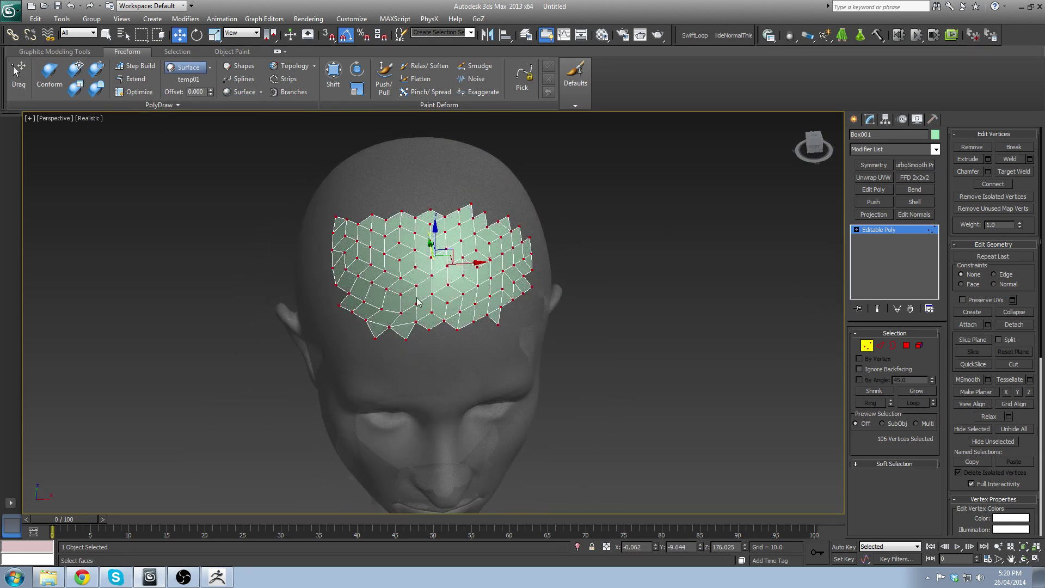
pyautogui.keyDown('alt'); pyautogui.moveTo(462, 328); pyautogui.dragTo(460, 300, button='middle'); pyautogui.keyUp('alt')
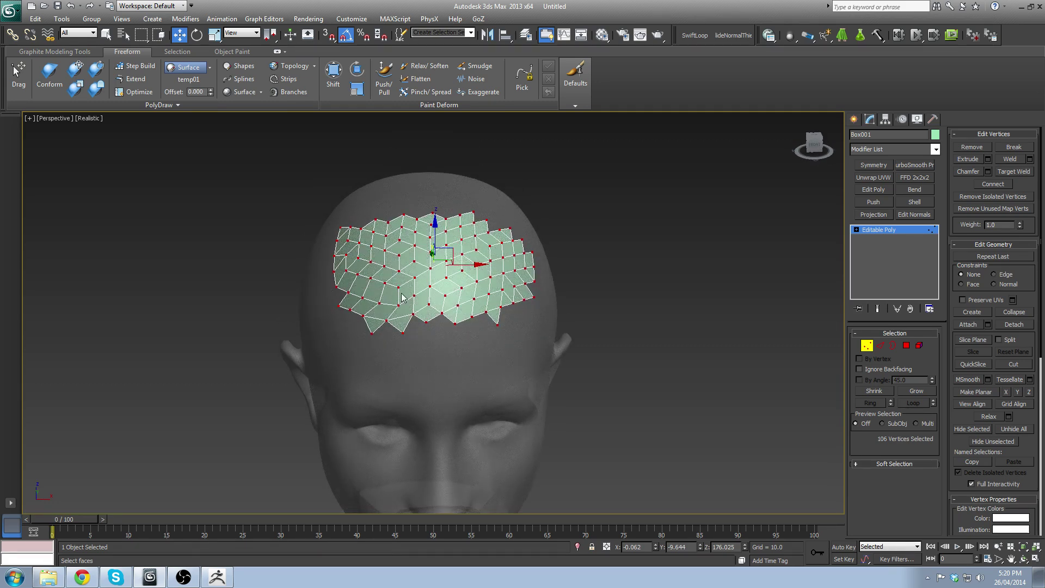
pyautogui.keyDown('alt'); pyautogui.moveTo(441, 340); pyautogui.dragTo(362, 299, button='middle'); pyautogui.keyUp('alt')
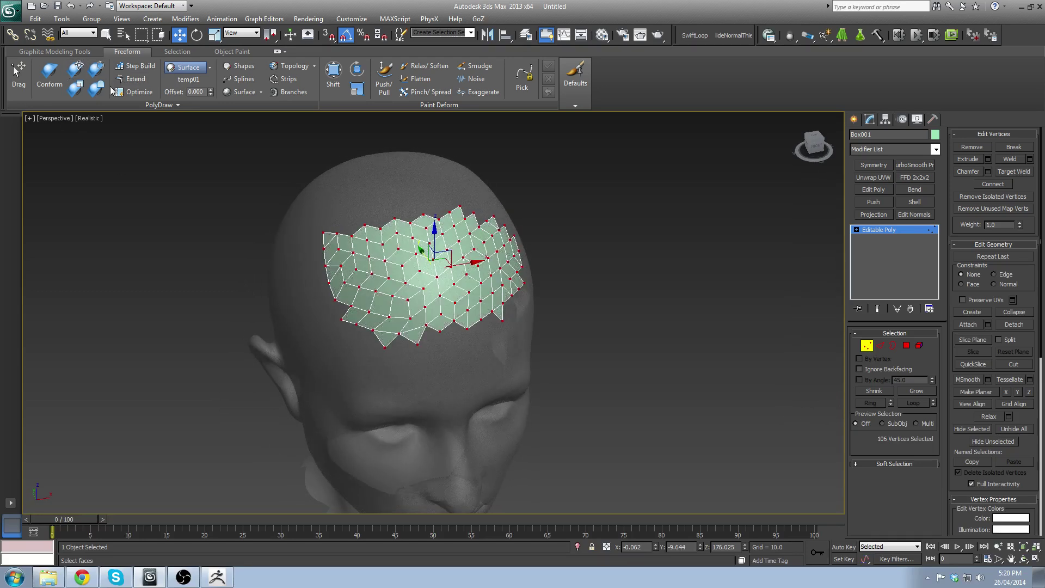
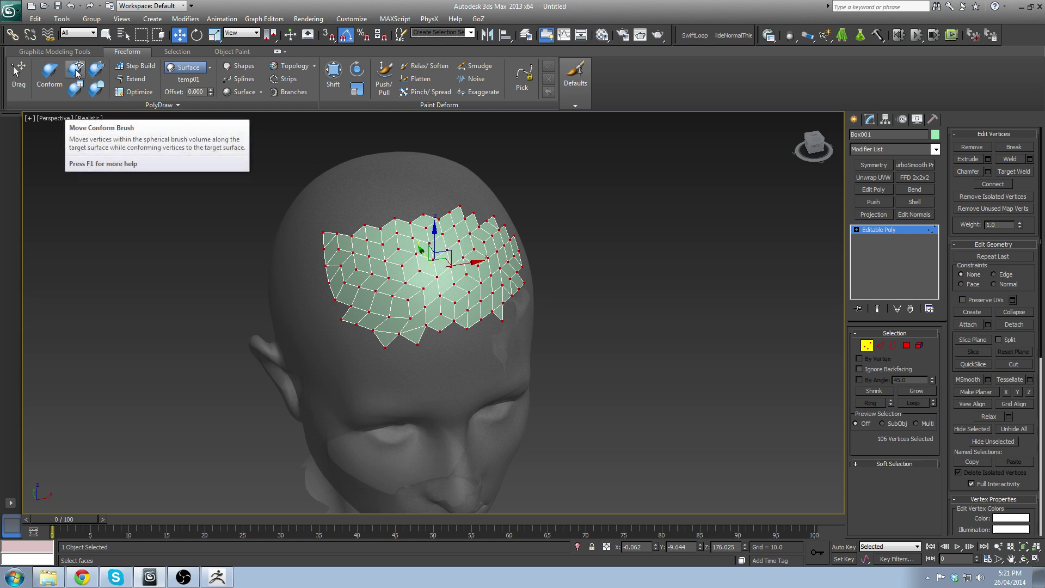
pyautogui.click(76, 72)
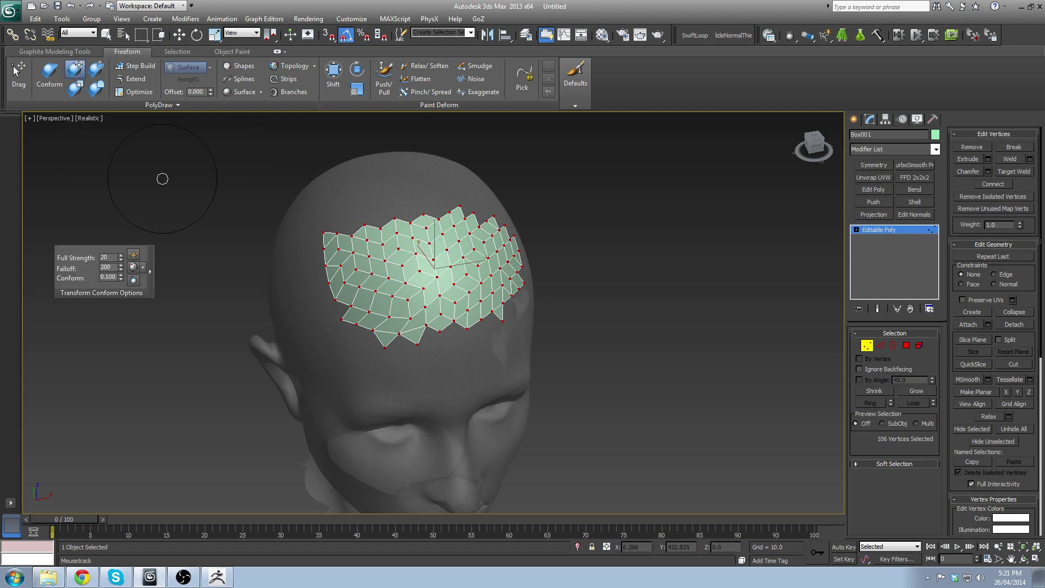
pyautogui.doubleClick(112, 278)
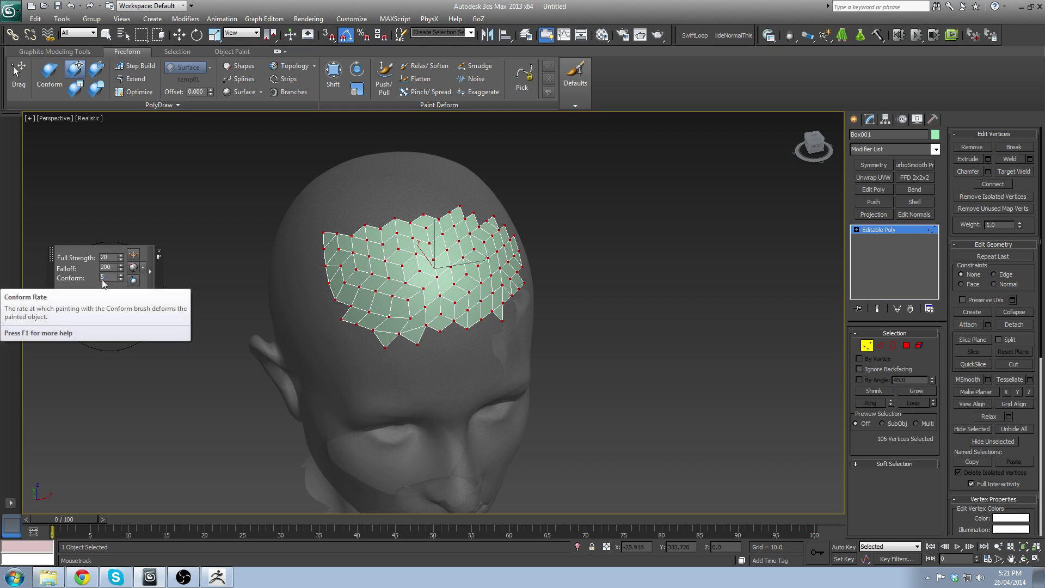
pyautogui.press('Return')
# Step: Push the forehead patch's vertices along the head with the Move Conform brush, spreading its sides and evening its lower edge
pyautogui.keyDown('alt'); pyautogui.moveTo(483, 182); pyautogui.dragTo(454, 239, button='middle'); pyautogui.keyUp('alt')
pyautogui.scroll(-3, 454, 262)
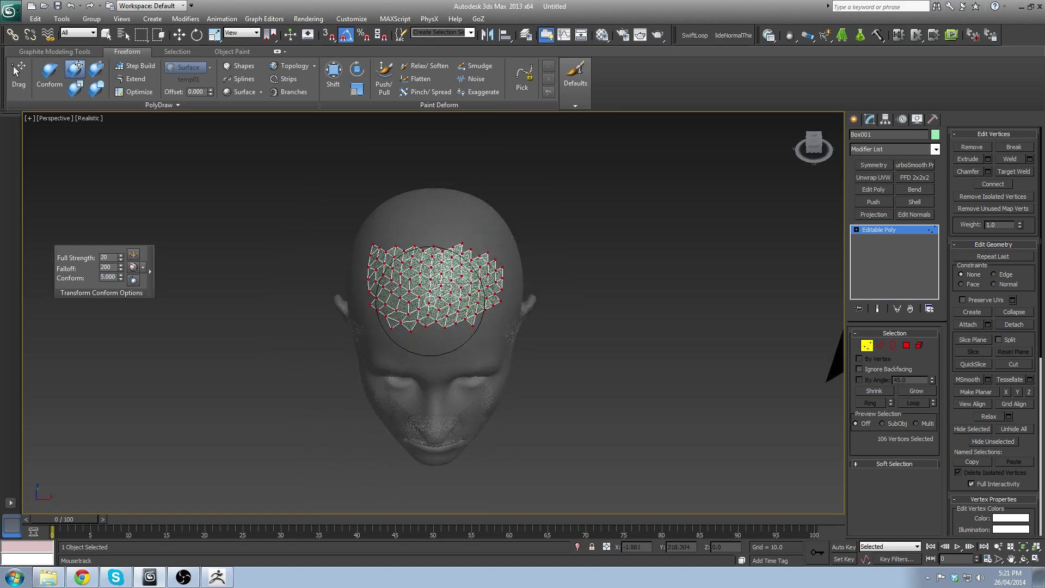
pyautogui.keyDown('alt'); pyautogui.moveTo(430, 302); pyautogui.dragTo(390, 285, button='middle'); pyautogui.keyUp('alt')
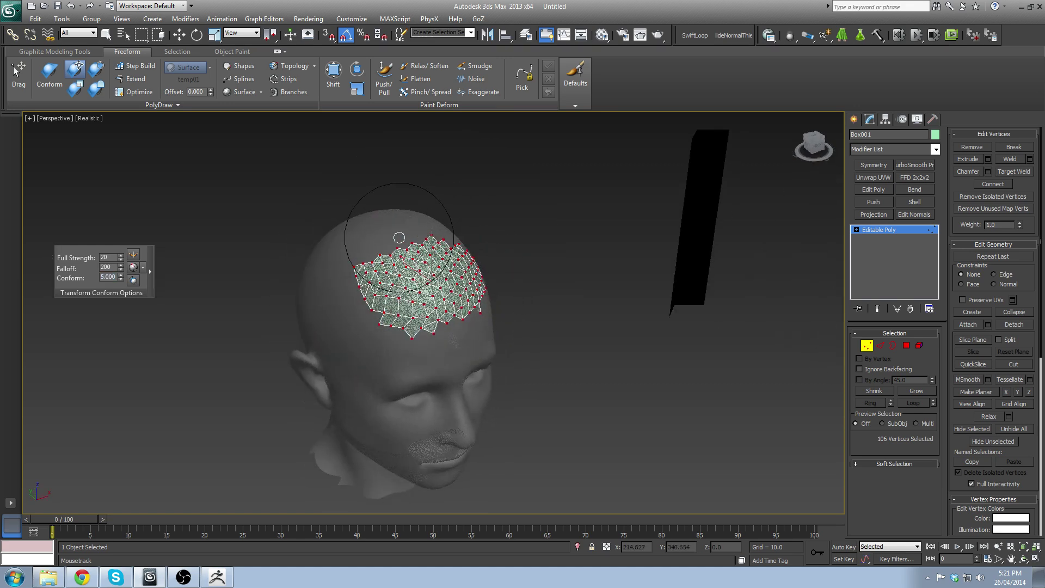
pyautogui.moveTo(385, 310)
pyautogui.keyDown('alt'); pyautogui.mouseDown(button='middle')
pyautogui.moveTo(459, 338)
pyautogui.moveTo(480, 365)
pyautogui.mouseUp(button='middle'); pyautogui.keyUp('alt')
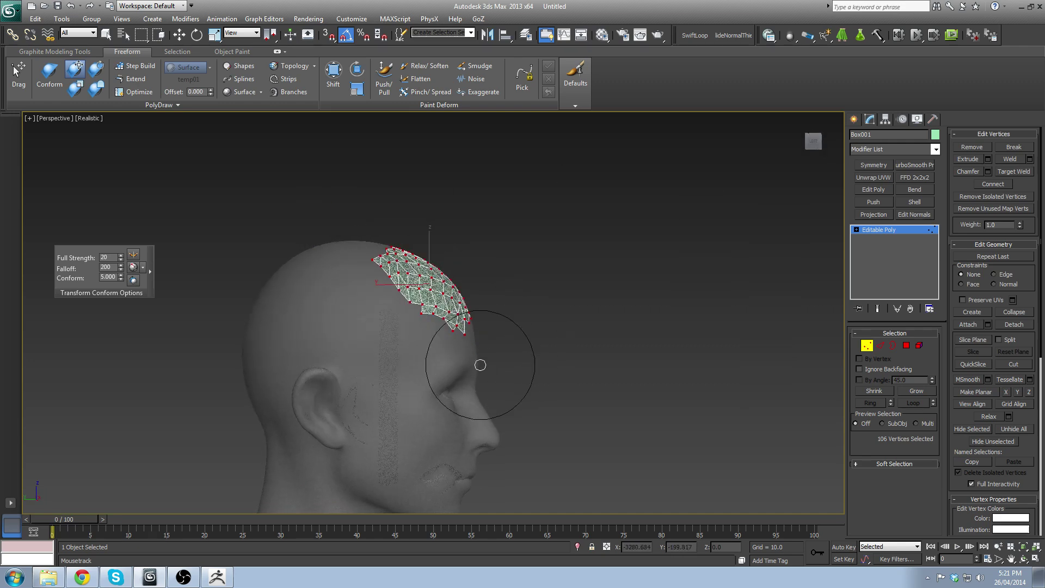
pyautogui.moveTo(446, 332)
pyautogui.keyDown('alt'); pyautogui.mouseDown(button='middle')
pyautogui.moveTo(443, 354)
pyautogui.moveTo(443, 283)
pyautogui.moveTo(498, 294)
pyautogui.moveTo(495, 279)
pyautogui.moveTo(514, 283)
pyautogui.mouseUp(button='middle'); pyautogui.keyUp('alt')
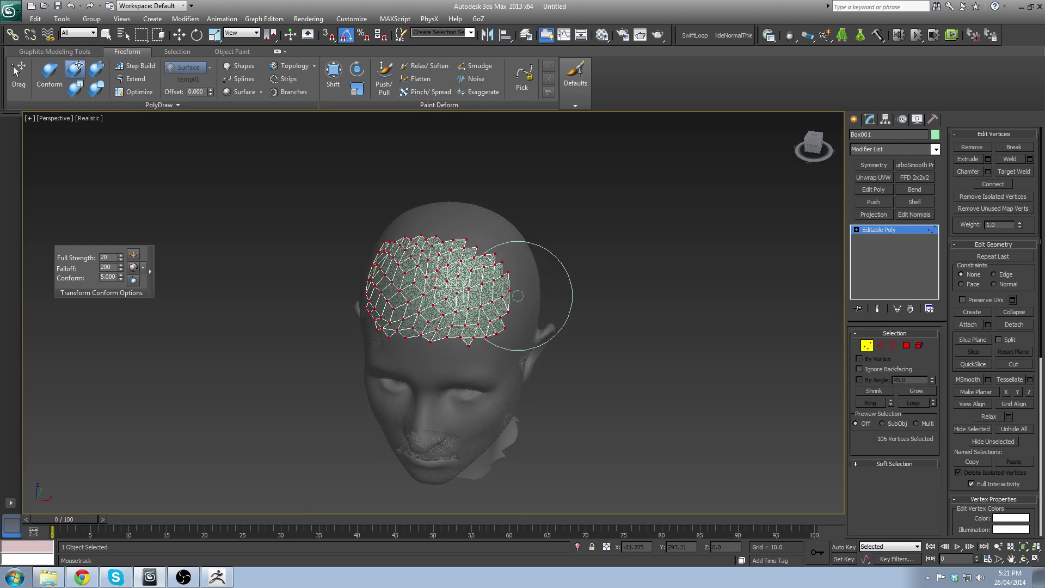
pyautogui.moveTo(506, 343); pyautogui.dragTo(502, 336)
pyautogui.moveTo(452, 361)
pyautogui.mouseDown()
pyautogui.moveTo(470, 345)
pyautogui.moveTo(442, 327)
pyautogui.mouseUp()
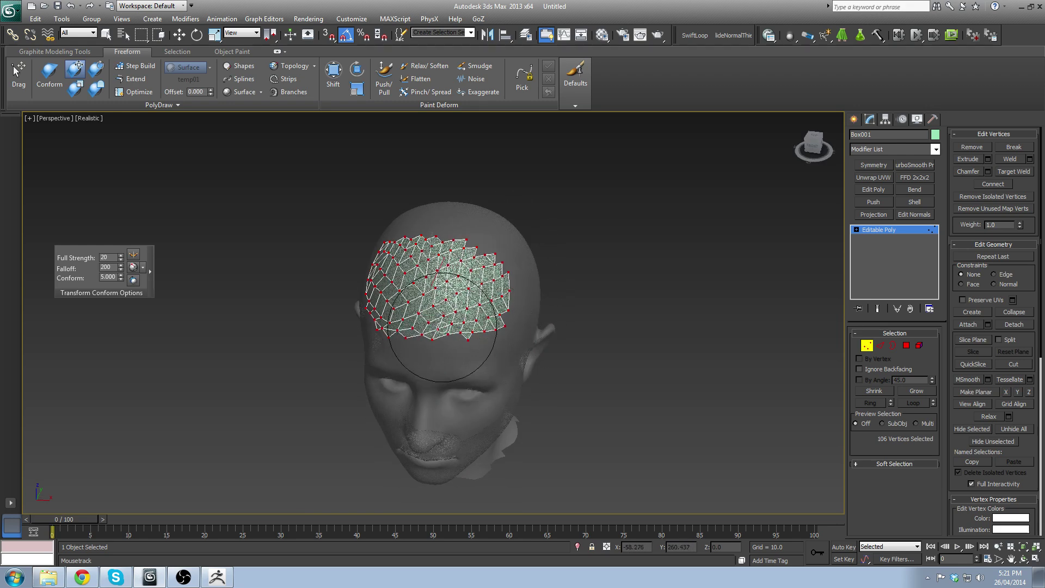
pyautogui.moveTo(443, 327)
pyautogui.keyDown('alt'); pyautogui.mouseDown(button='middle')
pyautogui.moveTo(326, 289)
pyautogui.moveTo(396, 212)
pyautogui.mouseUp(button='middle'); pyautogui.keyUp('alt')
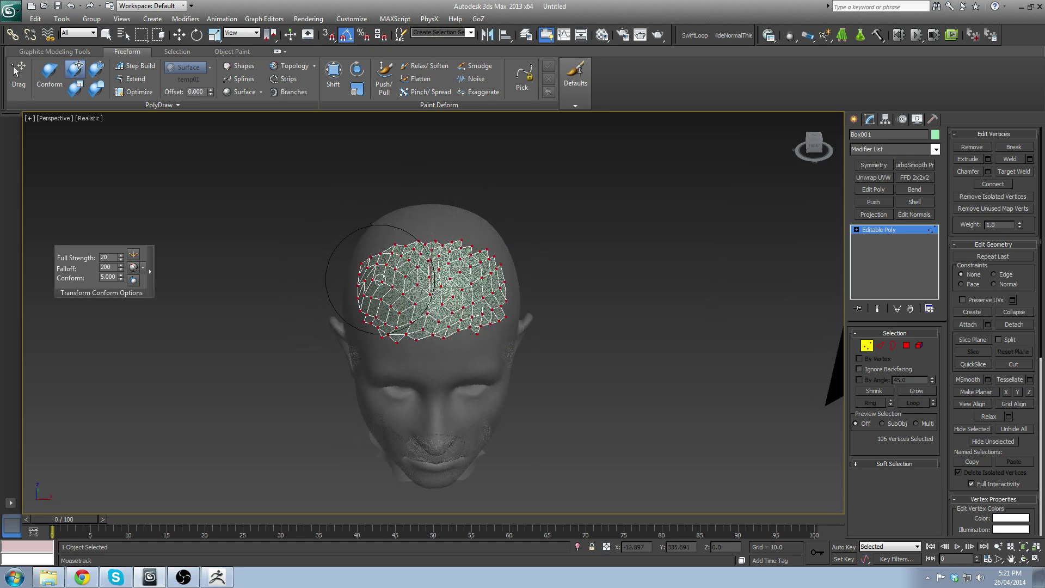
pyautogui.keyDown('alt'); pyautogui.moveTo(376, 233); pyautogui.dragTo(327, 280, button='middle'); pyautogui.keyUp('alt')
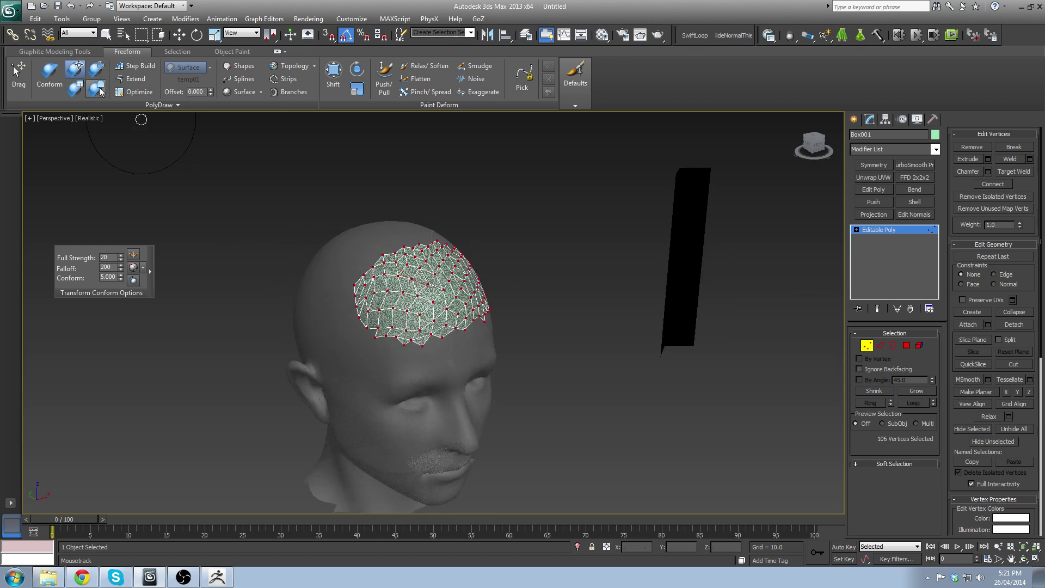
# Step: Even out the spacing of the forehead patch's polygons with the Relax Conform brush, using a falloff of 152
pyautogui.click(95, 90)
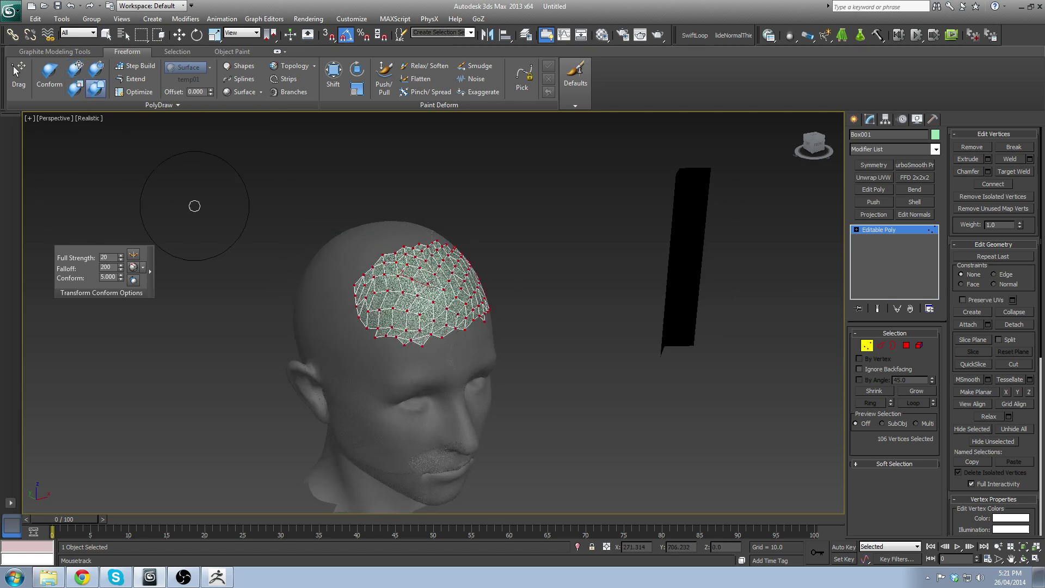
pyautogui.scroll(2, 398, 291)
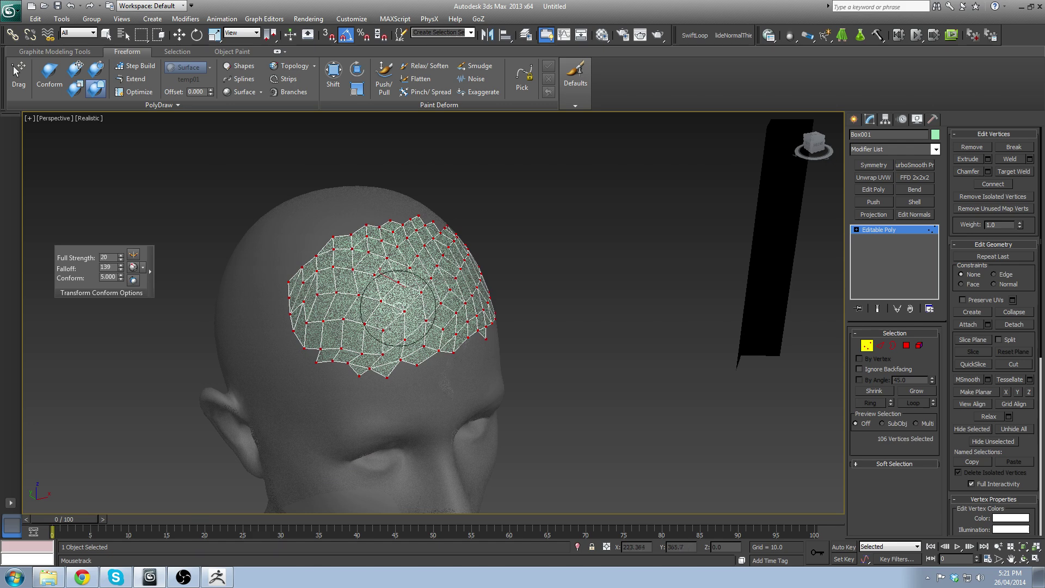
pyautogui.keyDown('alt'); pyautogui.moveTo(346, 285); pyautogui.dragTo(413, 283, button='middle'); pyautogui.keyUp('alt')
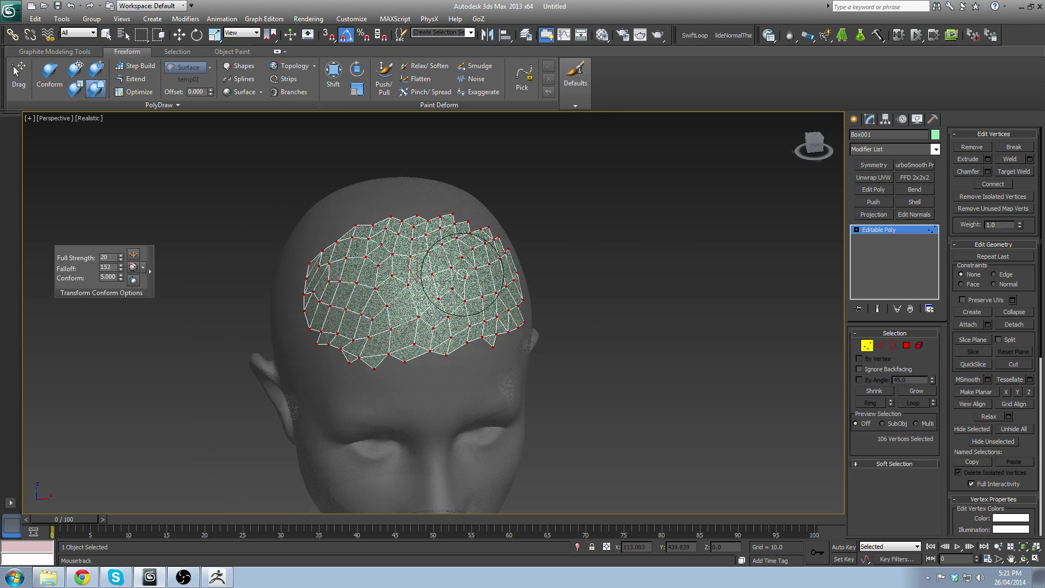
pyautogui.keyDown('alt'); pyautogui.moveTo(414, 283); pyautogui.dragTo(436, 286, button='middle'); pyautogui.keyUp('alt')
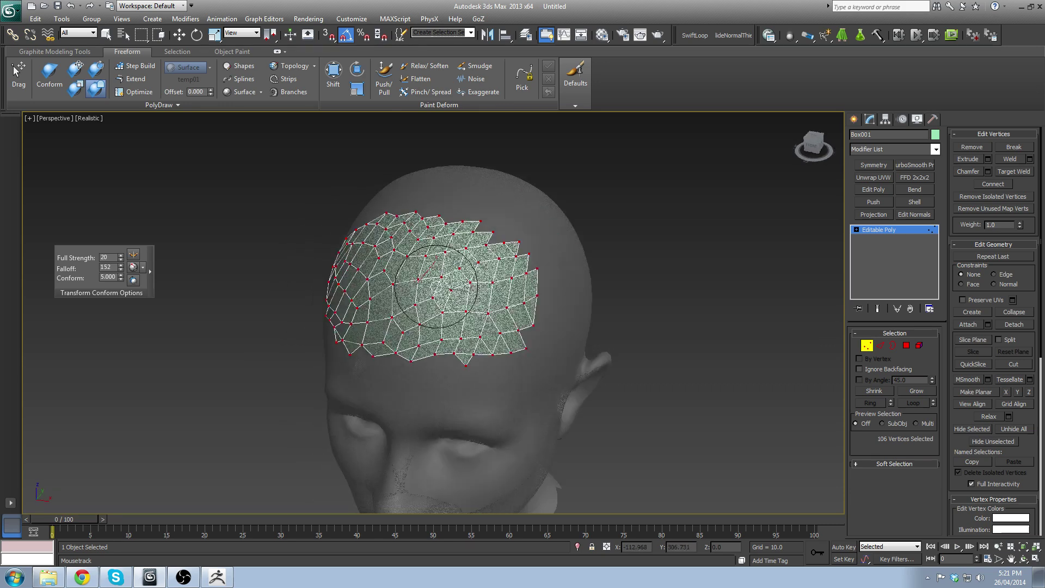
pyautogui.keyDown('alt'); pyautogui.moveTo(367, 265); pyautogui.dragTo(491, 314, button='middle'); pyautogui.keyUp('alt')
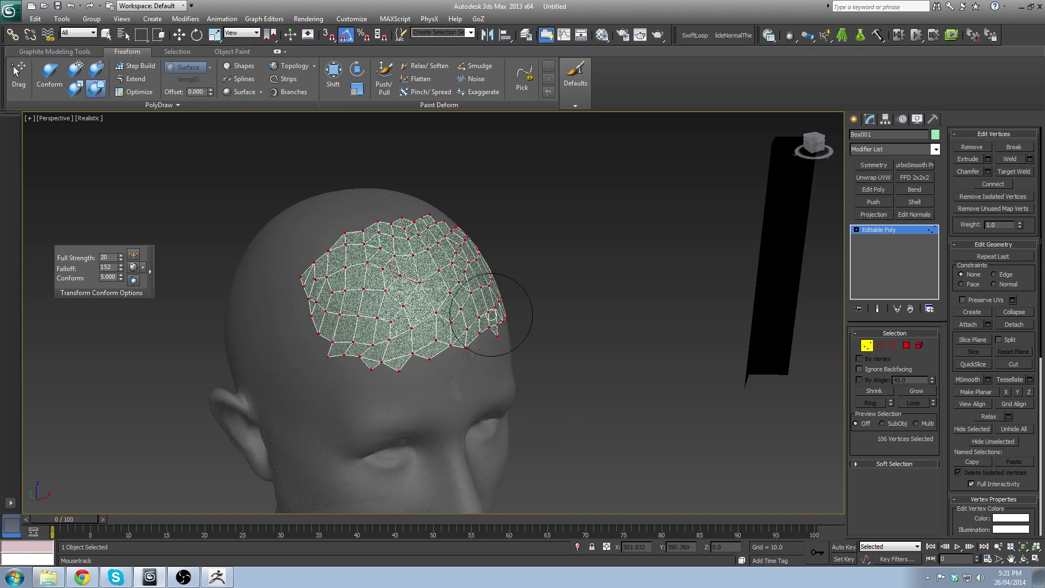
# Step: Relax the middle of the forehead patch with another Relax Conform stroke, check its shape from several sides, and leave the brush
pyautogui.moveTo(427, 292); pyautogui.dragTo(397, 275)
pyautogui.keyDown('alt'); pyautogui.moveTo(419, 282); pyautogui.dragTo(419, 271, button='middle'); pyautogui.keyUp('alt')
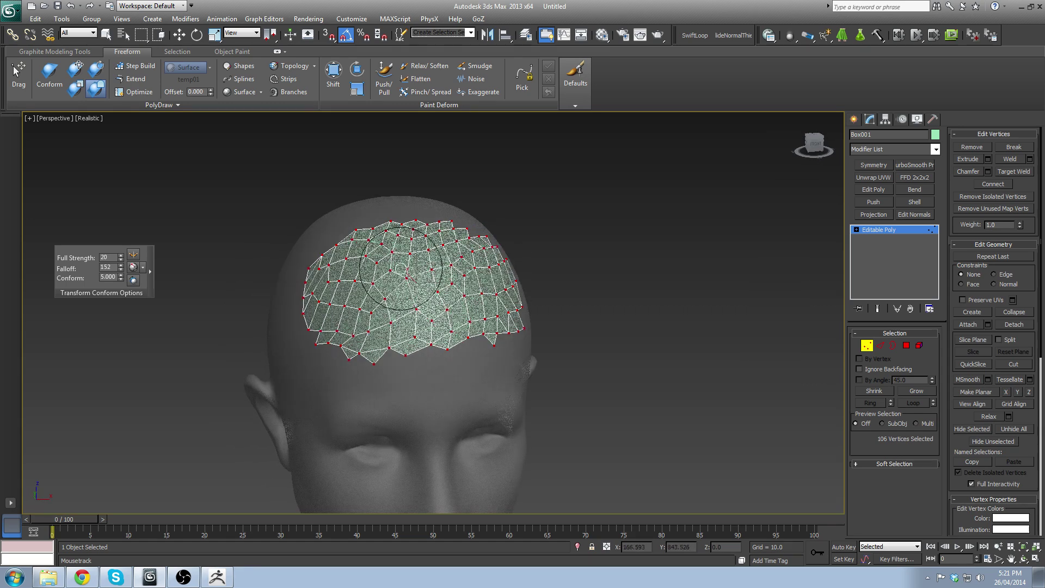
pyautogui.keyDown('alt'); pyautogui.moveTo(484, 261); pyautogui.dragTo(441, 410, button='middle'); pyautogui.keyUp('alt')
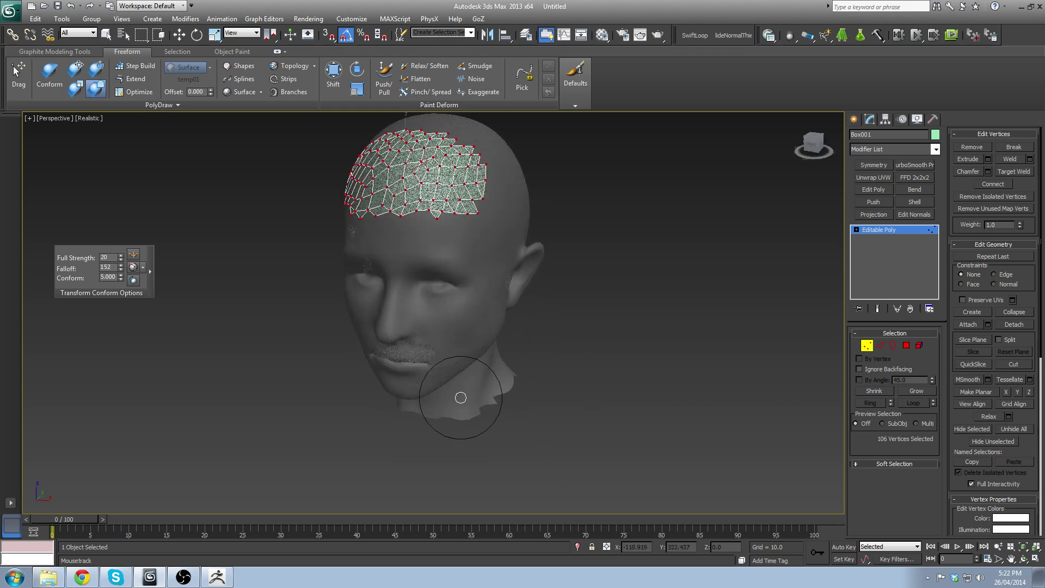
pyautogui.moveTo(444, 299)
pyautogui.keyDown('alt'); pyautogui.mouseDown(button='middle')
pyautogui.moveTo(467, 284)
pyautogui.moveTo(429, 308)
pyautogui.mouseUp(button='middle'); pyautogui.keyUp('alt')
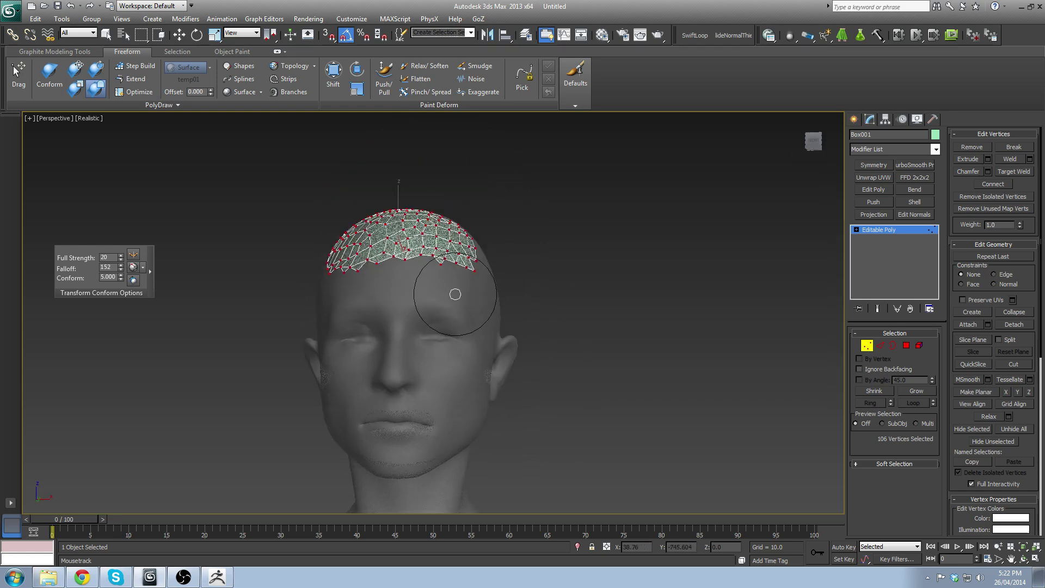
pyautogui.keyDown('alt'); pyautogui.moveTo(458, 226); pyautogui.dragTo(463, 381, button='middle'); pyautogui.keyUp('alt')
pyautogui.scroll(4, 452, 305)
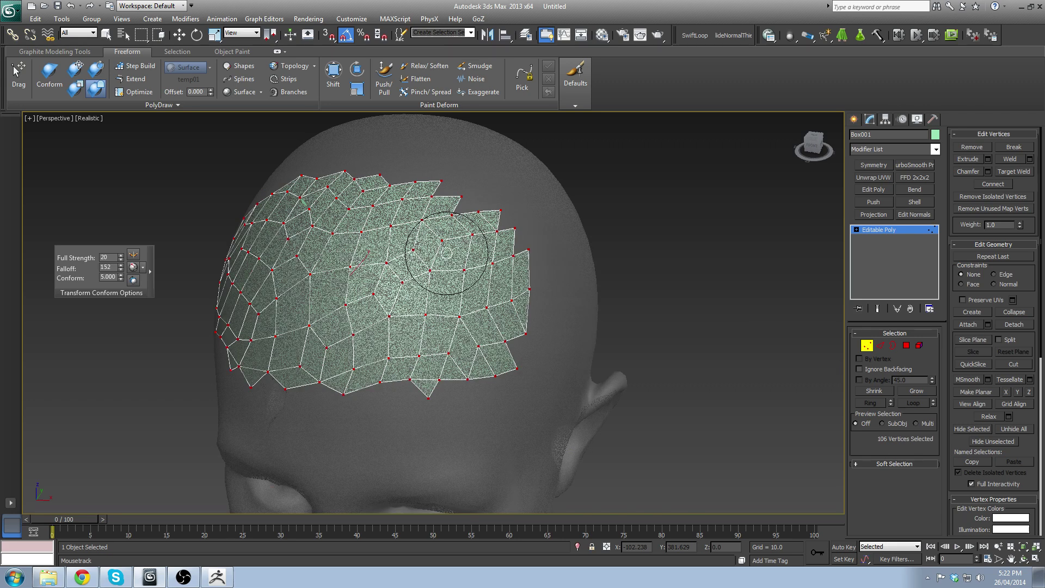
pyautogui.keyDown('alt'); pyautogui.moveTo(438, 271); pyautogui.dragTo(419, 284, button='middle'); pyautogui.keyUp('alt')
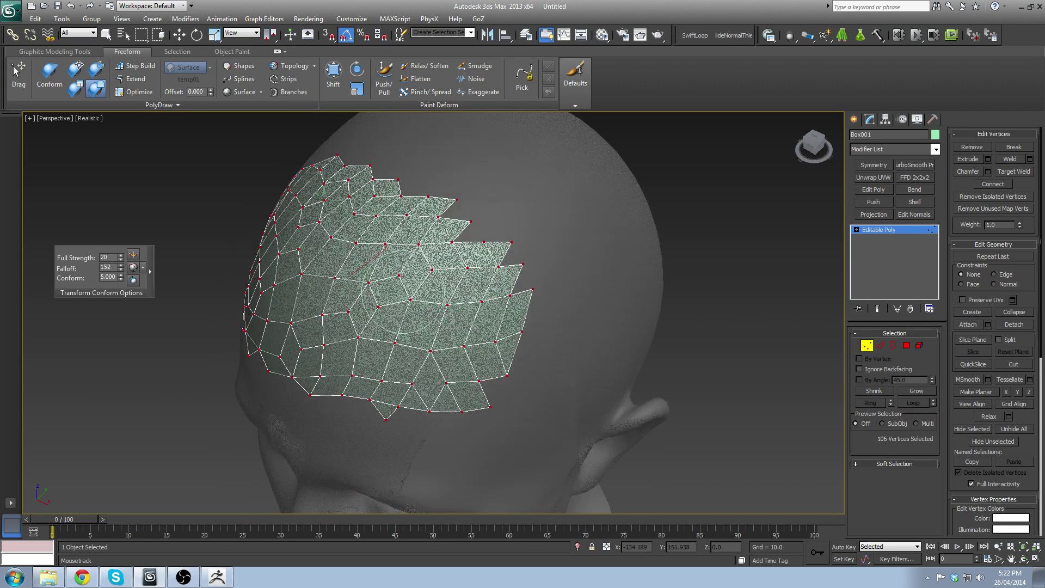
pyautogui.keyDown('alt'); pyautogui.moveTo(397, 326); pyautogui.dragTo(433, 353, button='middle'); pyautogui.keyUp('alt')
pyautogui.scroll(-3, 433, 353)
pyautogui.press('w')
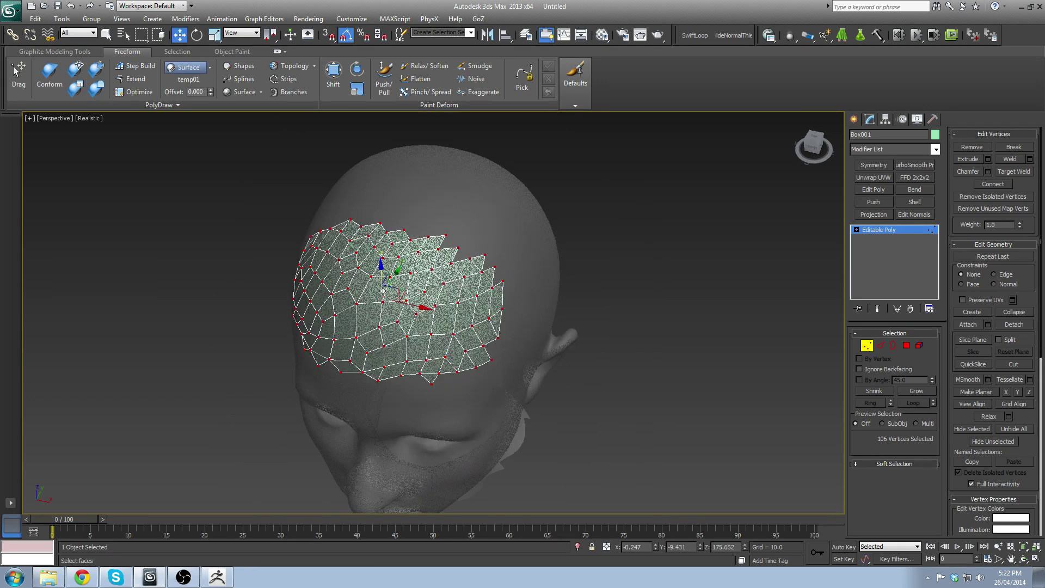
# Step: Nudge the lower edge of the forehead patch down along the head with the Move Conform brush, and leave the brush
pyautogui.click(75, 68)
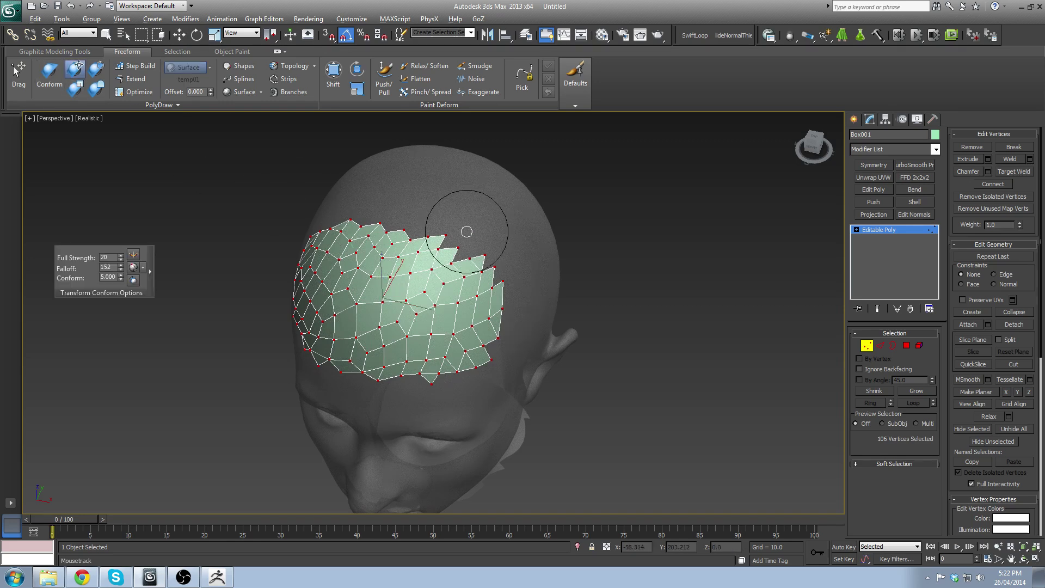
pyautogui.keyDown('alt'); pyautogui.moveTo(467, 226); pyautogui.dragTo(420, 205, button='middle'); pyautogui.keyUp('alt')
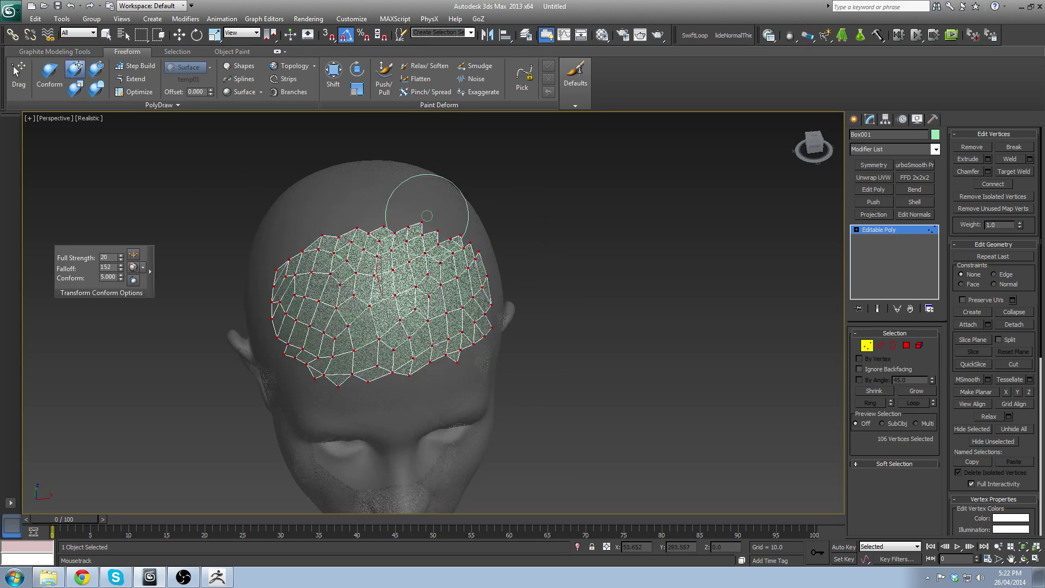
pyautogui.press('w')
pyautogui.scroll(-4, 364, 305)
pyautogui.moveTo(384, 375); pyautogui.dragTo(318, 223, button='middle')
pyautogui.click(75, 69)
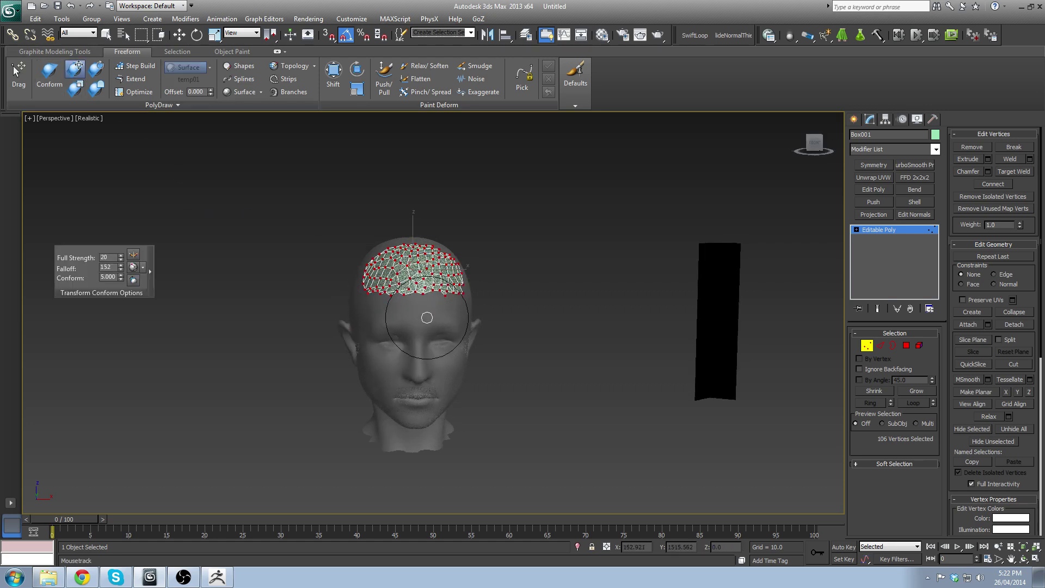
pyautogui.keyDown('alt'); pyautogui.moveTo(474, 333); pyautogui.dragTo(441, 333, button='middle'); pyautogui.keyUp('alt')
pyautogui.moveTo(378, 299); pyautogui.dragTo(379, 307)
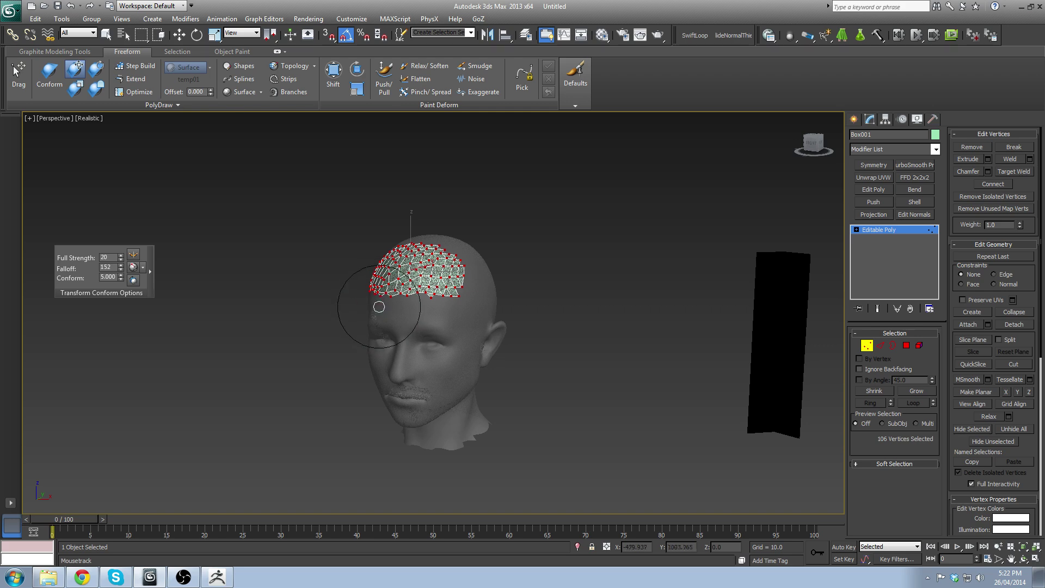
pyautogui.keyDown('alt'); pyautogui.moveTo(449, 324); pyautogui.dragTo(465, 325, button='middle'); pyautogui.keyUp('alt')
pyautogui.moveTo(430, 308); pyautogui.dragTo(429, 313)
pyautogui.rightClick(429, 313)
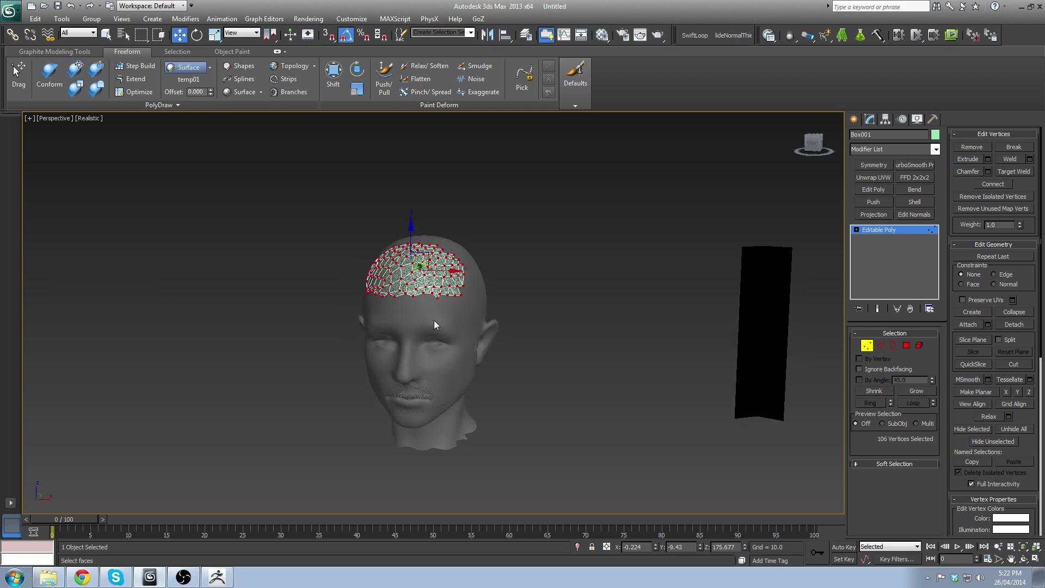
# Step: Reduce the Relax Conform brush's falloff to 132 over the forehead patch, and leave the brush
pyautogui.click(89, 91)
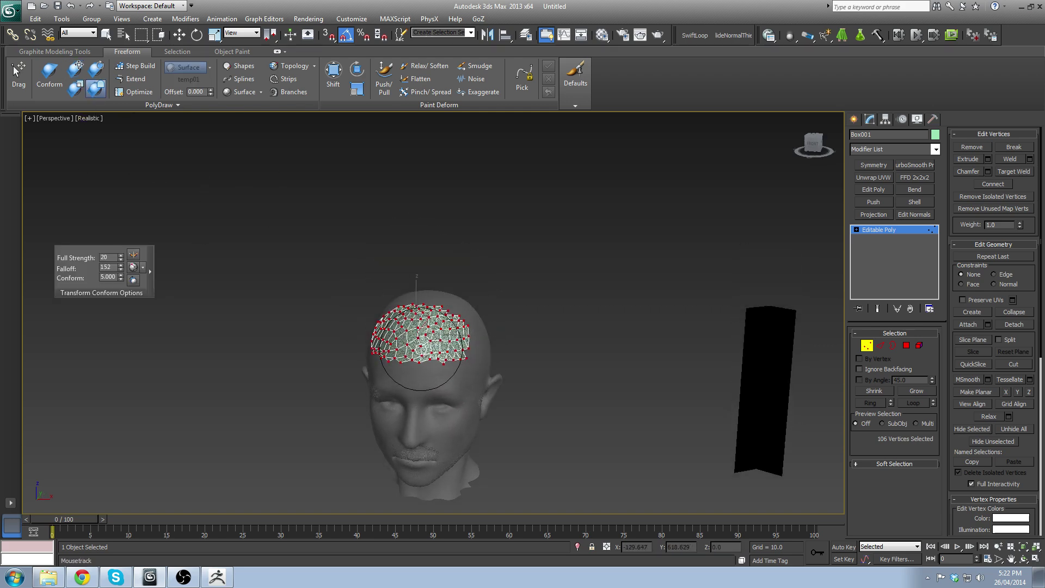
pyautogui.scroll(5, 376, 373)
pyautogui.moveTo(352, 373)
pyautogui.keyDown('ctrl'); pyautogui.mouseDown()
pyautogui.moveTo(331, 392)
pyautogui.moveTo(402, 386)
pyautogui.mouseUp(); pyautogui.keyUp('ctrl')
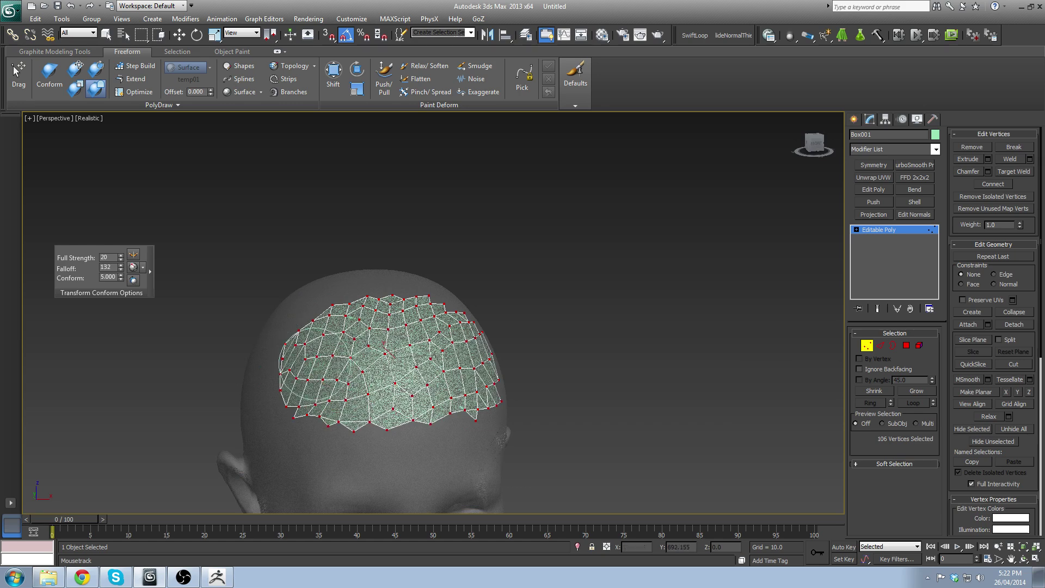
pyautogui.scroll(-3, 381, 378)
pyautogui.press('w')
# Step: Start a new PolyDraw object and paint a patch of Surface polygons on the side of the head behind the forehead patch
pyautogui.scroll(-3, 376, 362)
pyautogui.moveTo(360, 354)
pyautogui.keyDown('alt'); pyautogui.mouseDown(button='middle')
pyautogui.moveTo(384, 364)
pyautogui.moveTo(354, 327)
pyautogui.mouseUp(button='middle'); pyautogui.keyUp('alt')
pyautogui.scroll(4, 384, 364)
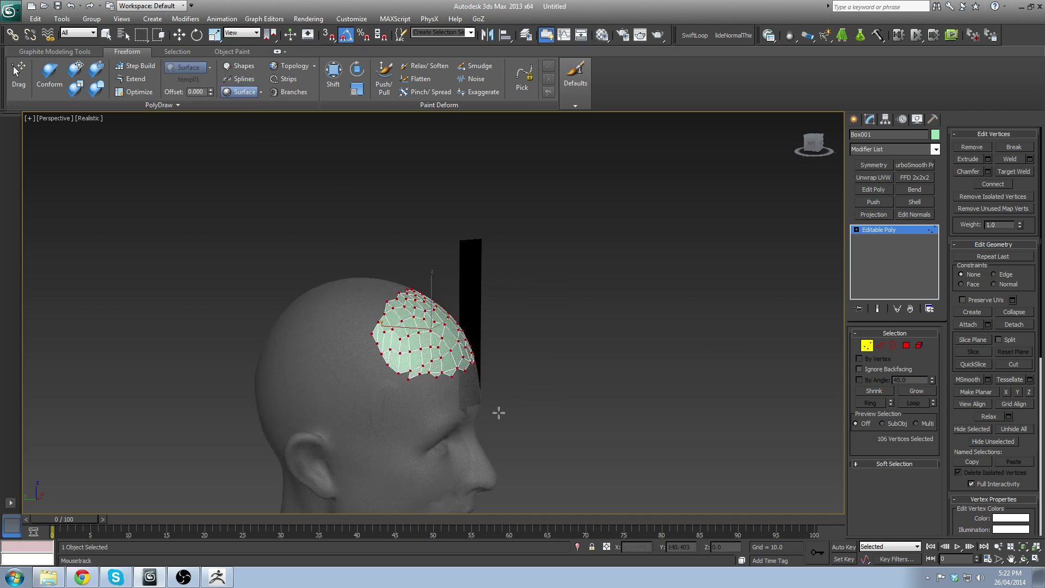
pyautogui.click(147, 105)
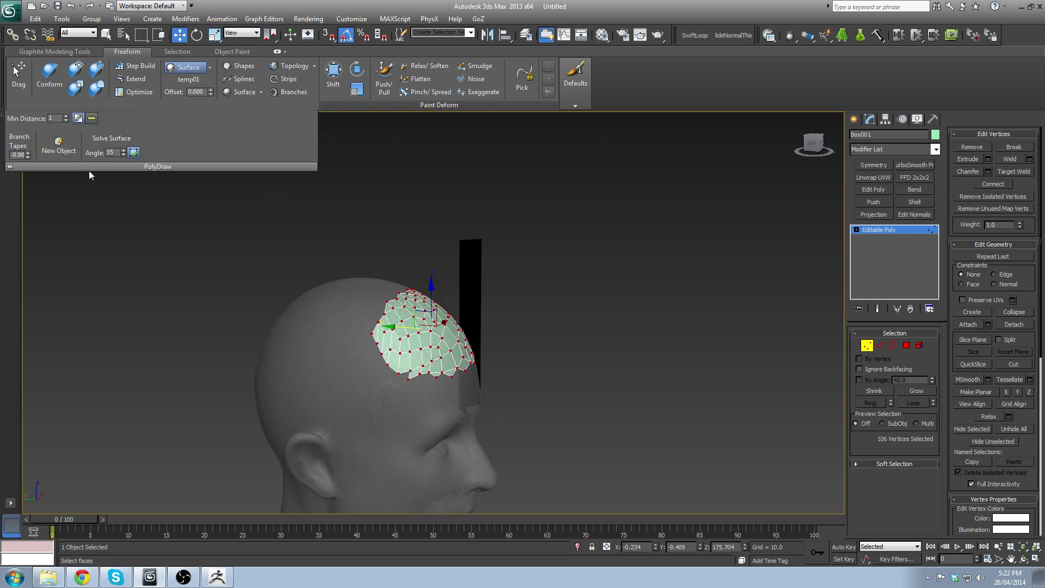
pyautogui.click(59, 145)
pyautogui.click(238, 93)
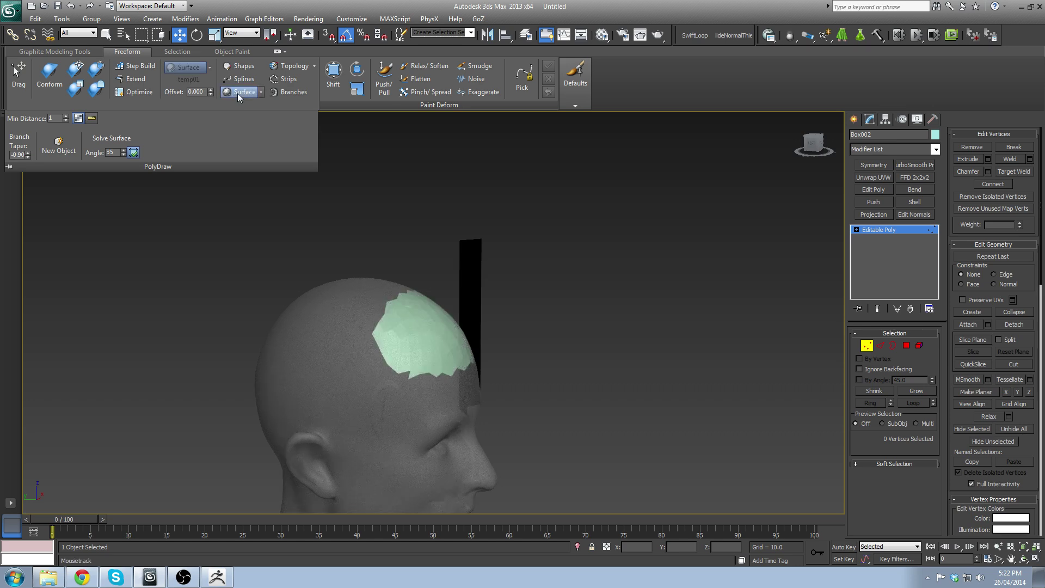
pyautogui.moveTo(403, 312); pyautogui.dragTo(436, 257, button='middle')
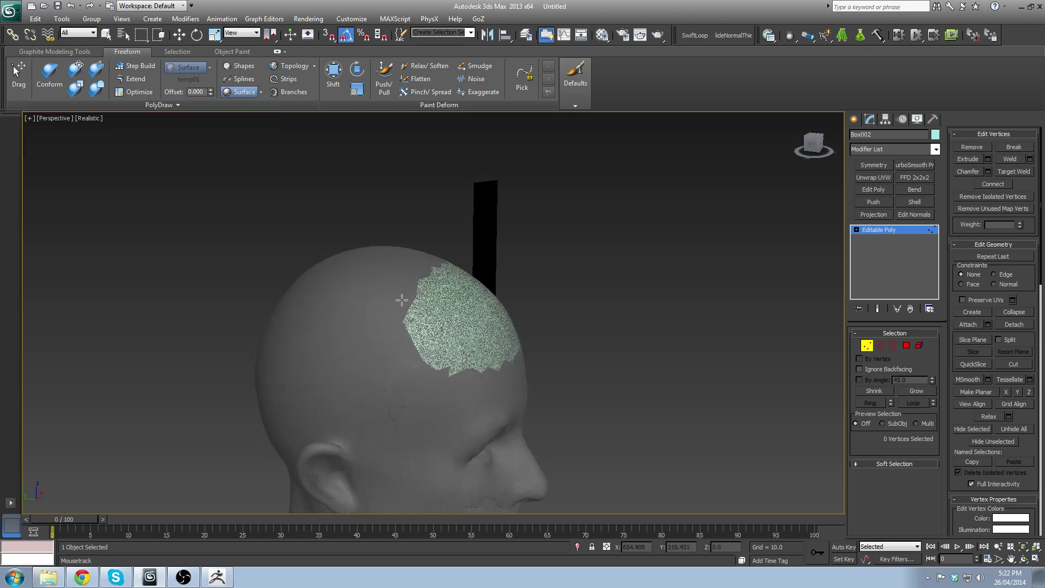
pyautogui.moveTo(407, 302)
pyautogui.mouseDown()
pyautogui.moveTo(391, 311)
pyautogui.moveTo(391, 331)
pyautogui.mouseUp()
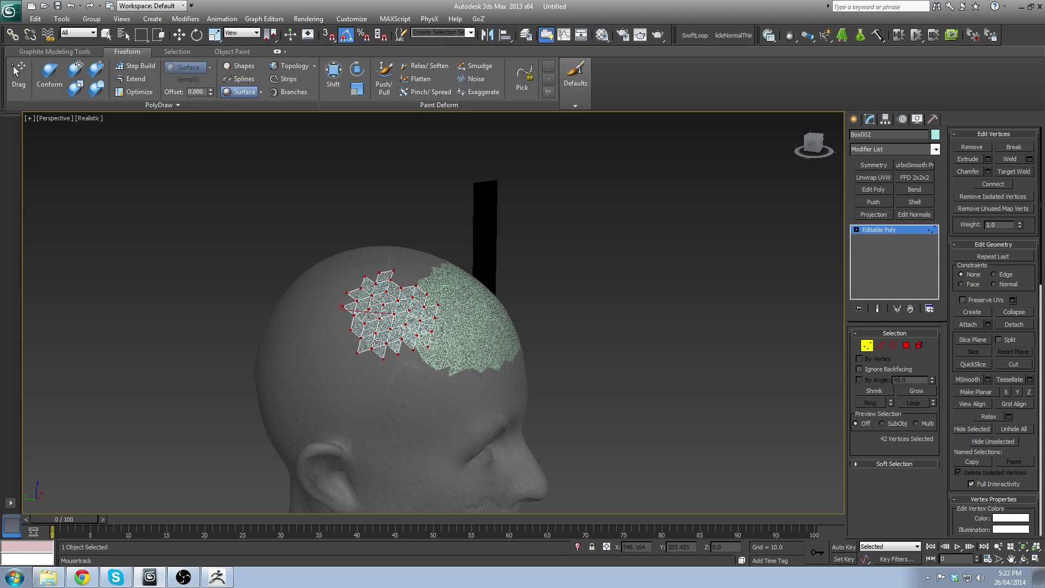
pyautogui.moveTo(374, 339)
pyautogui.mouseDown()
pyautogui.moveTo(401, 354)
pyautogui.moveTo(397, 375)
pyautogui.mouseUp()
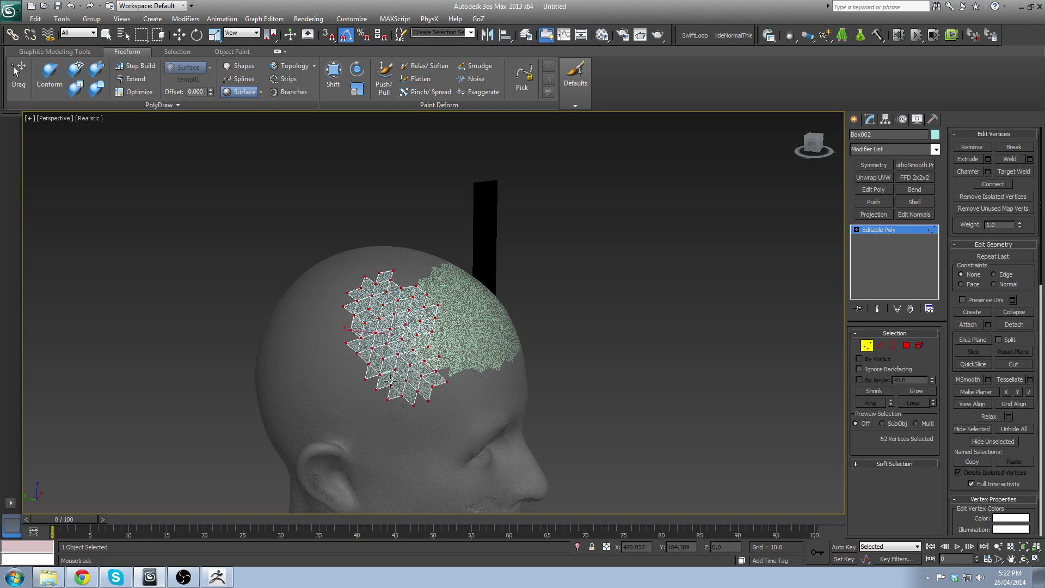
# Step: Examine how the new side patch sits against the forehead patch from the side, front and above
pyautogui.keyDown('alt'); pyautogui.moveTo(391, 376); pyautogui.dragTo(383, 256, button='middle'); pyautogui.keyUp('alt')
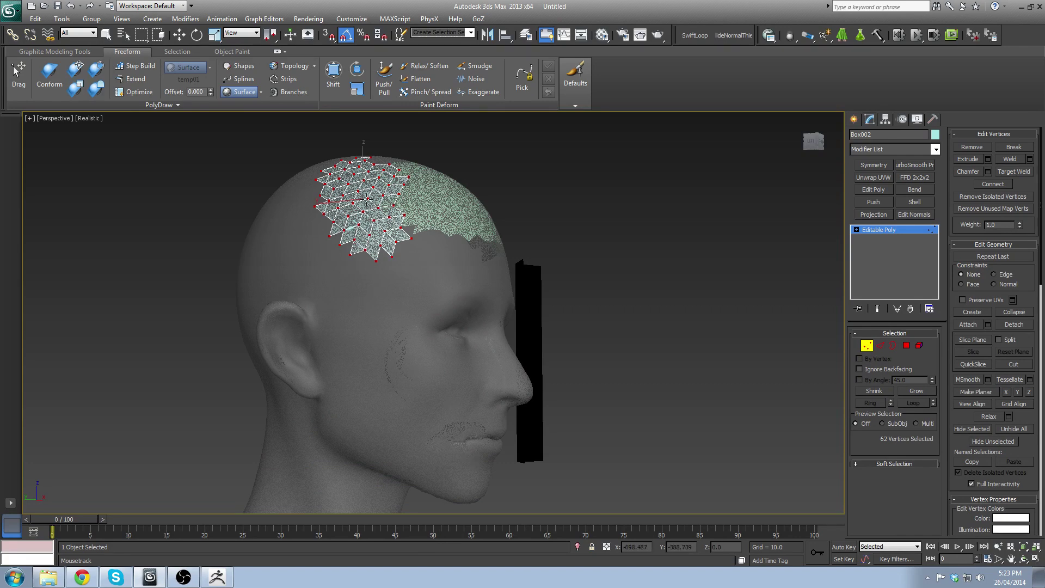
pyautogui.keyDown('alt'); pyautogui.moveTo(394, 268); pyautogui.dragTo(356, 292, button='middle'); pyautogui.keyUp('alt')
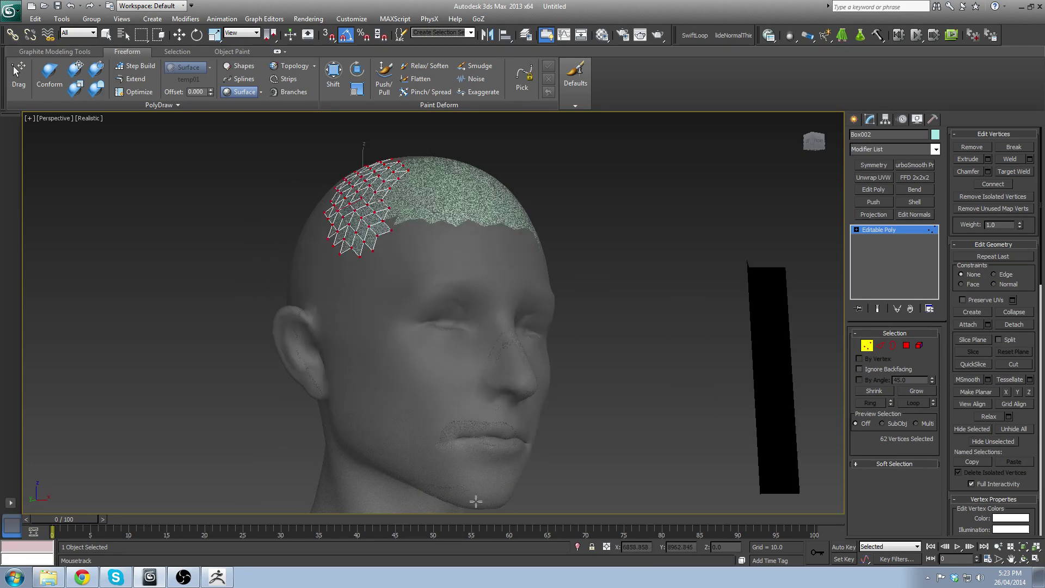
pyautogui.keyDown('alt'); pyautogui.moveTo(418, 351); pyautogui.dragTo(352, 352, button='middle'); pyautogui.keyUp('alt')
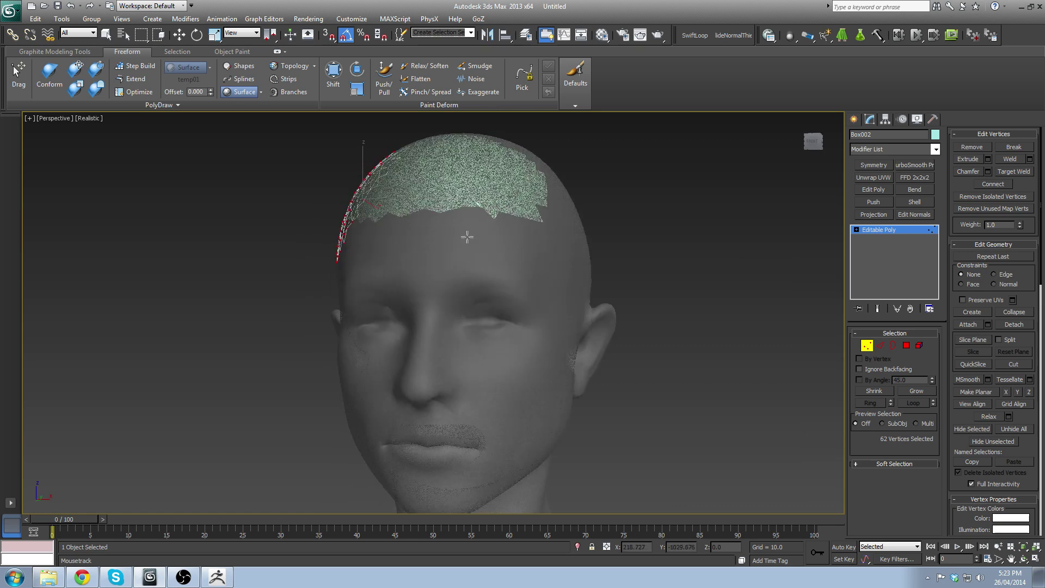
pyautogui.keyDown('alt'); pyautogui.moveTo(449, 209); pyautogui.dragTo(451, 386, button='middle'); pyautogui.keyUp('alt')
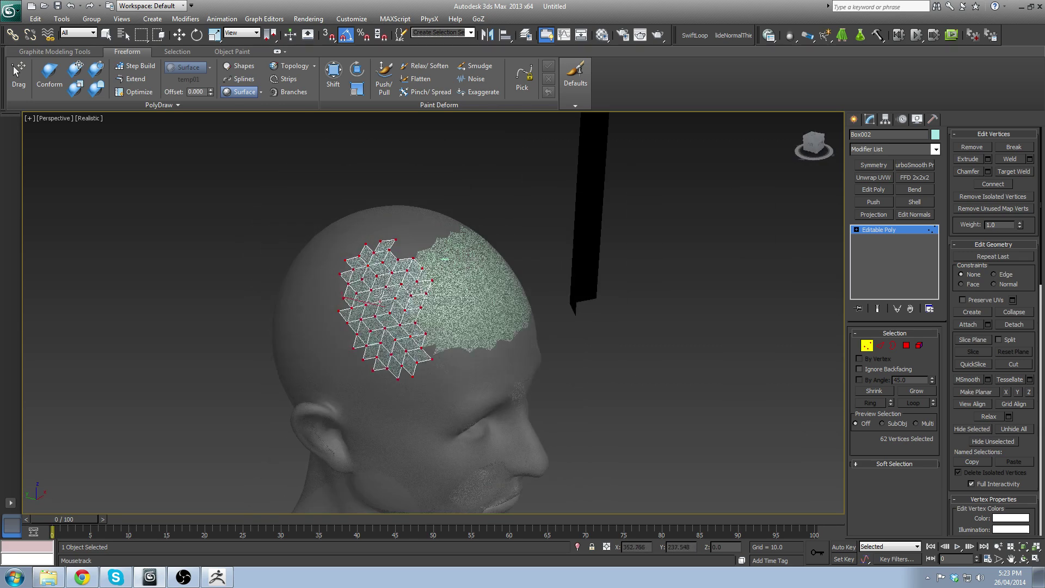
pyautogui.moveTo(380, 295)
pyautogui.keyDown('alt'); pyautogui.mouseDown(button='middle')
pyautogui.moveTo(422, 272)
pyautogui.moveTo(376, 329)
pyautogui.moveTo(400, 397)
pyautogui.mouseUp(button='middle'); pyautogui.keyUp('alt')
pyautogui.press('w')
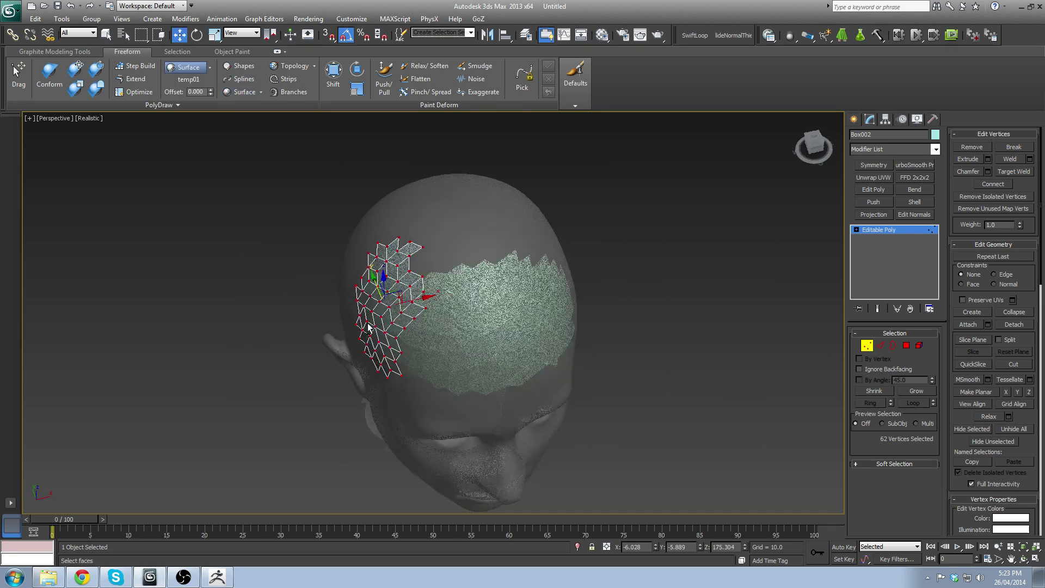
pyautogui.keyDown('alt'); pyautogui.moveTo(368, 327); pyautogui.dragTo(443, 354, button='middle'); pyautogui.keyUp('alt')
pyautogui.scroll(-3, 443, 354)
pyautogui.scroll(3, 443, 354)
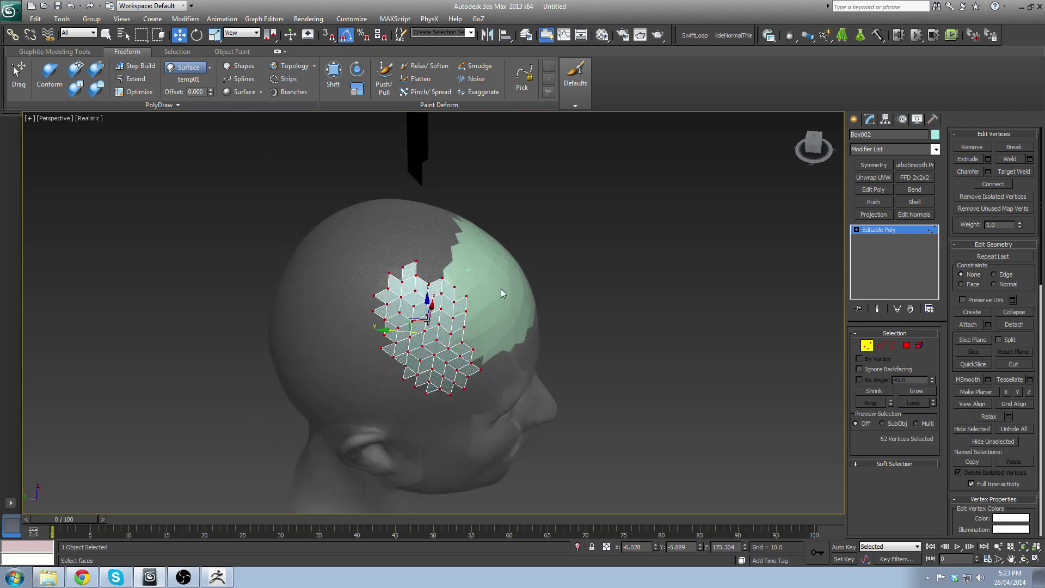
# Step: Delete stray vertices along the rear edge of the side patch to trim its protruding polygons
pyautogui.press('Delete')
pyautogui.moveTo(375, 244); pyautogui.dragTo(387, 233, button='middle')
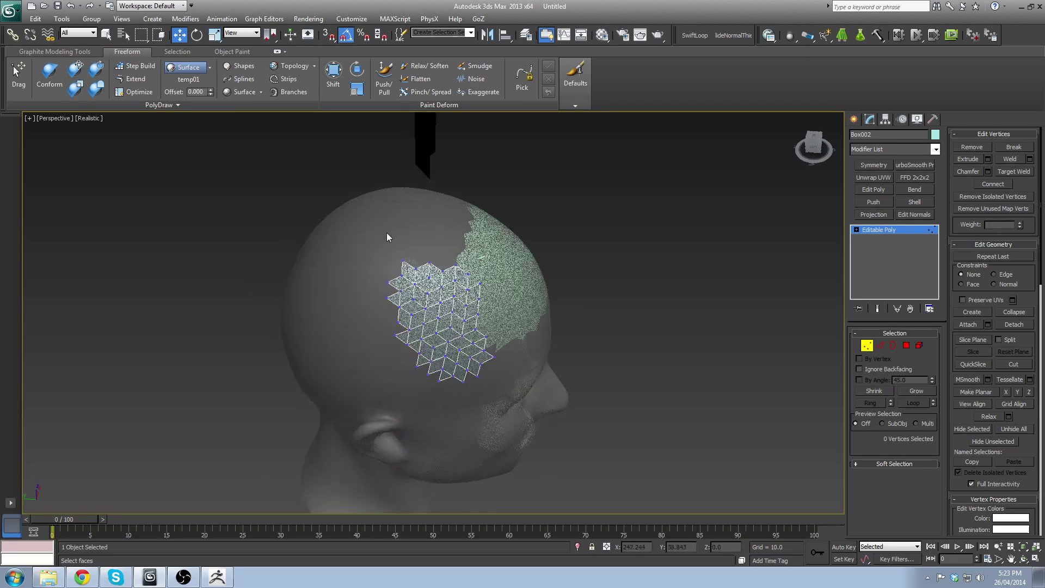
pyautogui.scroll(3, 386, 233)
pyautogui.click(379, 220)
pyautogui.press('Delete')
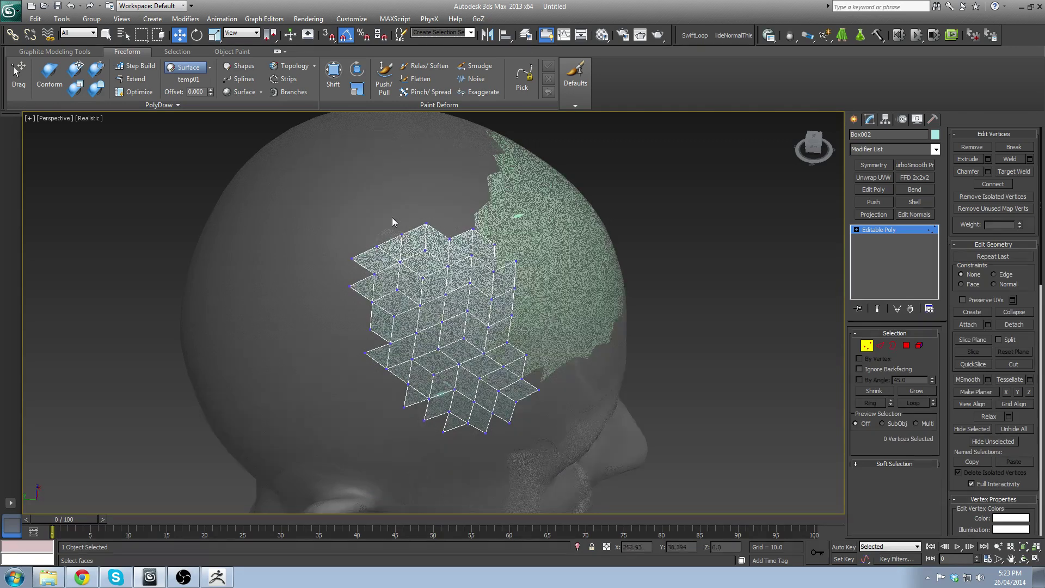
pyautogui.scroll(-3, 420, 227)
pyautogui.moveTo(387, 246); pyautogui.dragTo(410, 296)
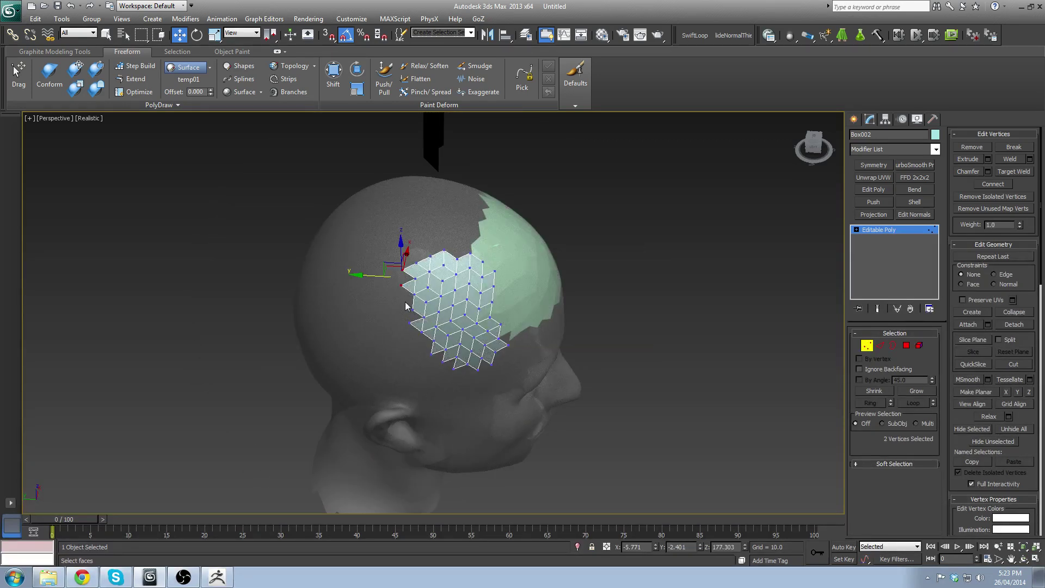
pyautogui.press('BackSpace')
pyautogui.moveTo(388, 330); pyautogui.dragTo(401, 305, button='middle')
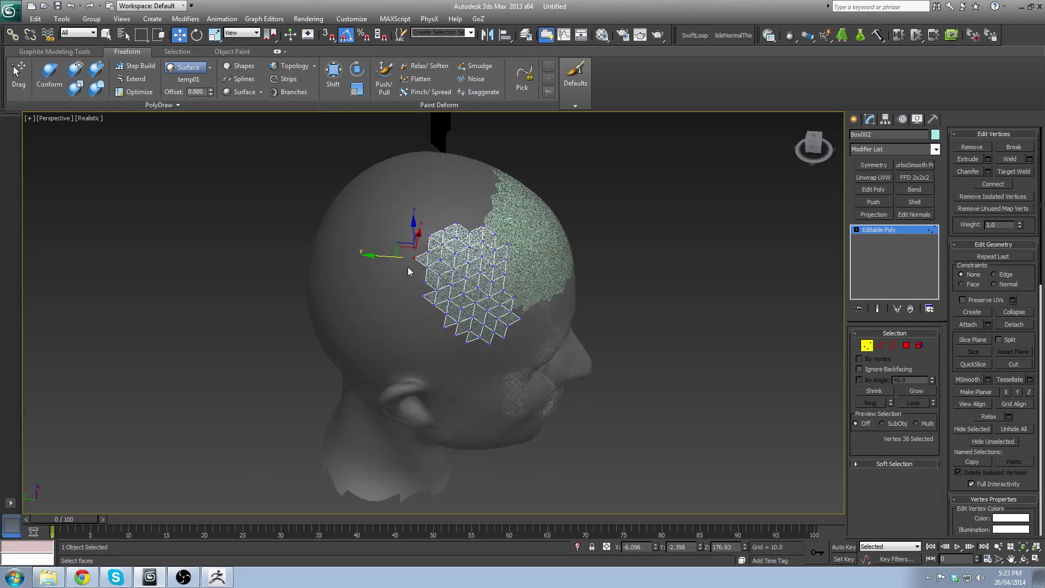
pyautogui.moveTo(407, 253); pyautogui.dragTo(422, 268)
pyautogui.moveTo(425, 272); pyautogui.dragTo(428, 262, button='middle')
pyautogui.press('Delete')
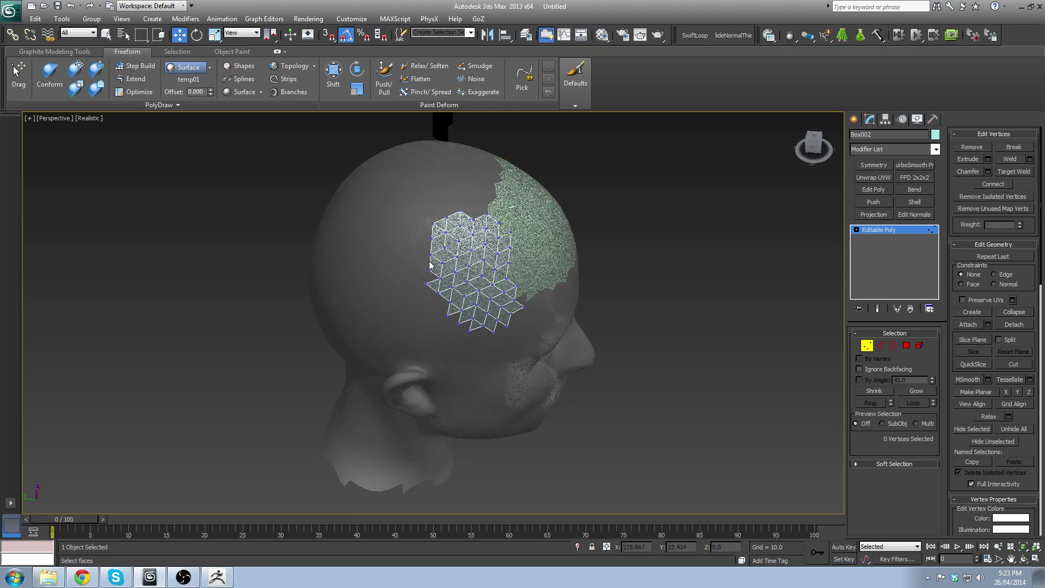
# Step: Leave vertex editing on the side patch and check its fit from the side and above
pyautogui.moveTo(484, 329)
pyautogui.keyDown('alt'); pyautogui.mouseDown(button='middle')
pyautogui.moveTo(466, 310)
pyautogui.moveTo(485, 299)
pyautogui.moveTo(488, 318)
pyautogui.moveTo(480, 310)
pyautogui.mouseUp(button='middle'); pyautogui.keyUp('alt')
pyautogui.scroll(-3, 475, 314)
pyautogui.scroll(3, 489, 318)
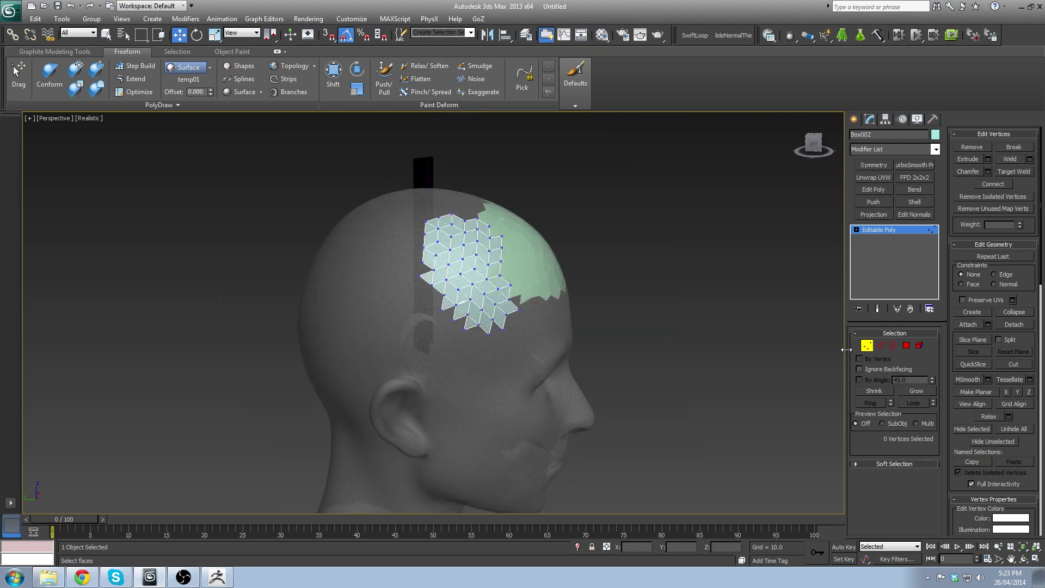
pyautogui.click(868, 348)
pyautogui.keyDown('alt'); pyautogui.moveTo(482, 191); pyautogui.dragTo(504, 240, button='middle'); pyautogui.keyUp('alt')
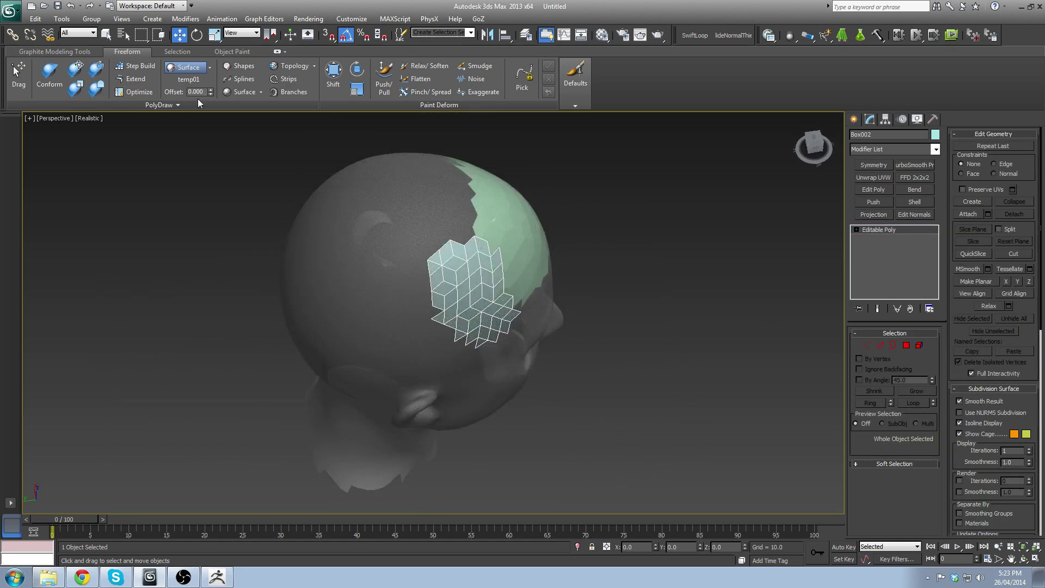
pyautogui.keyDown('alt'); pyautogui.moveTo(419, 338); pyautogui.dragTo(432, 370, button='middle'); pyautogui.keyUp('alt')
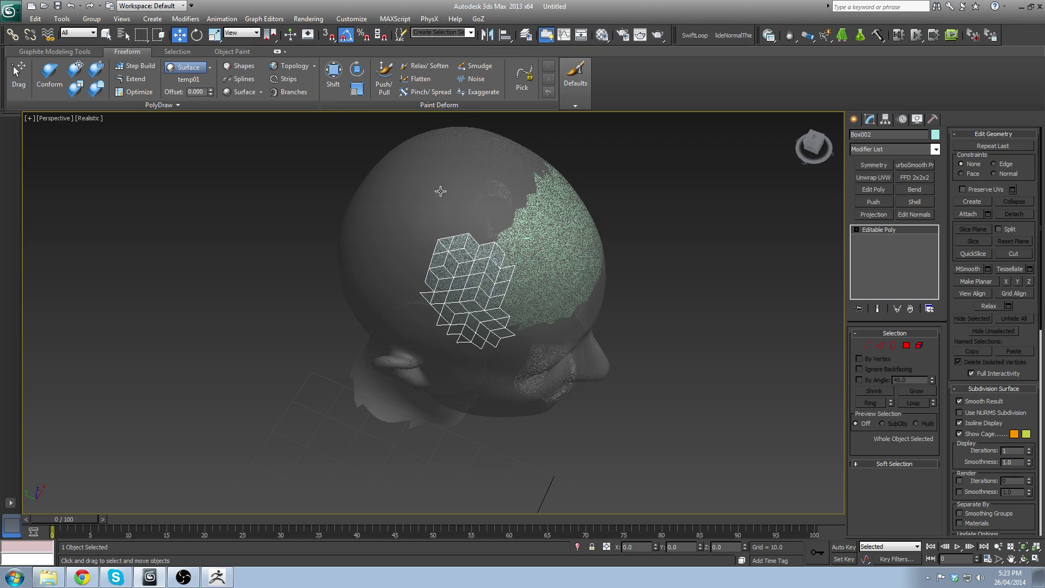
pyautogui.keyDown('alt'); pyautogui.moveTo(490, 203); pyautogui.dragTo(482, 161, button='middle'); pyautogui.keyUp('alt')
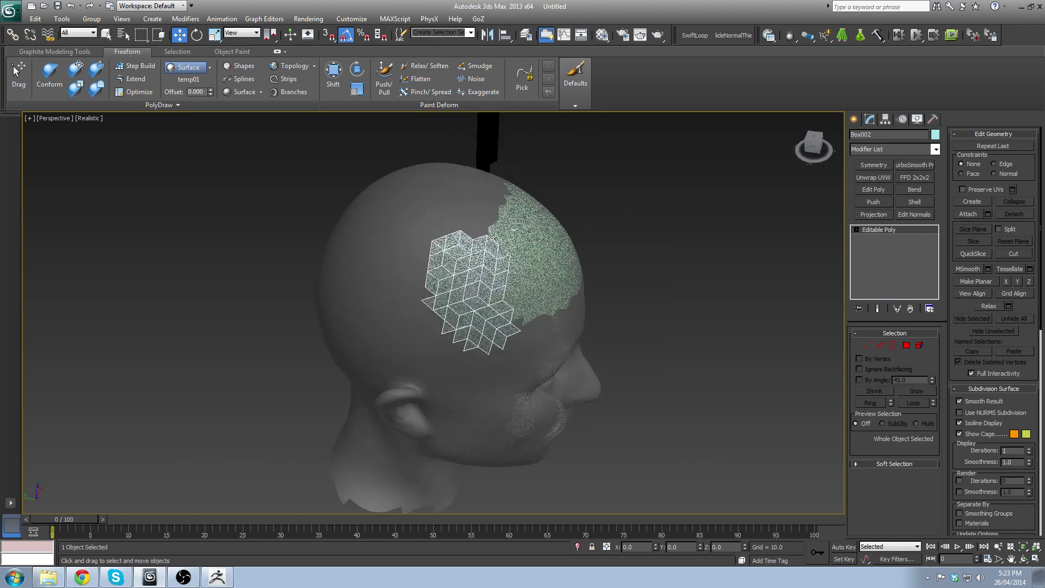
pyautogui.click(240, 92)
pyautogui.keyDown('alt'); pyautogui.moveTo(446, 207); pyautogui.dragTo(462, 252, button='middle'); pyautogui.keyUp('alt')
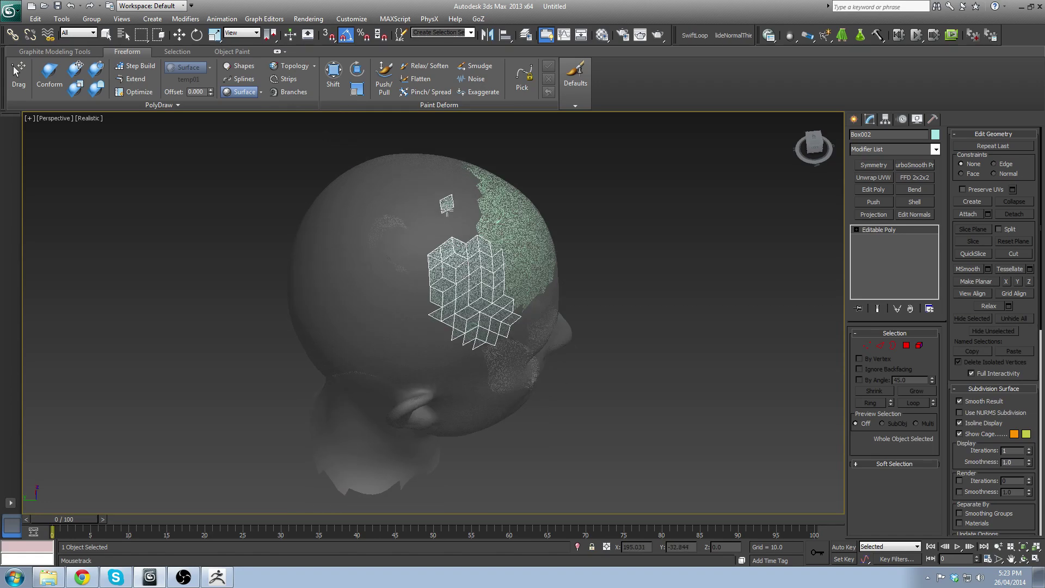
pyautogui.moveTo(447, 209); pyautogui.dragTo(453, 200)
pyautogui.hotkey('ctrl', 'z')
pyautogui.rightClick(153, 123)
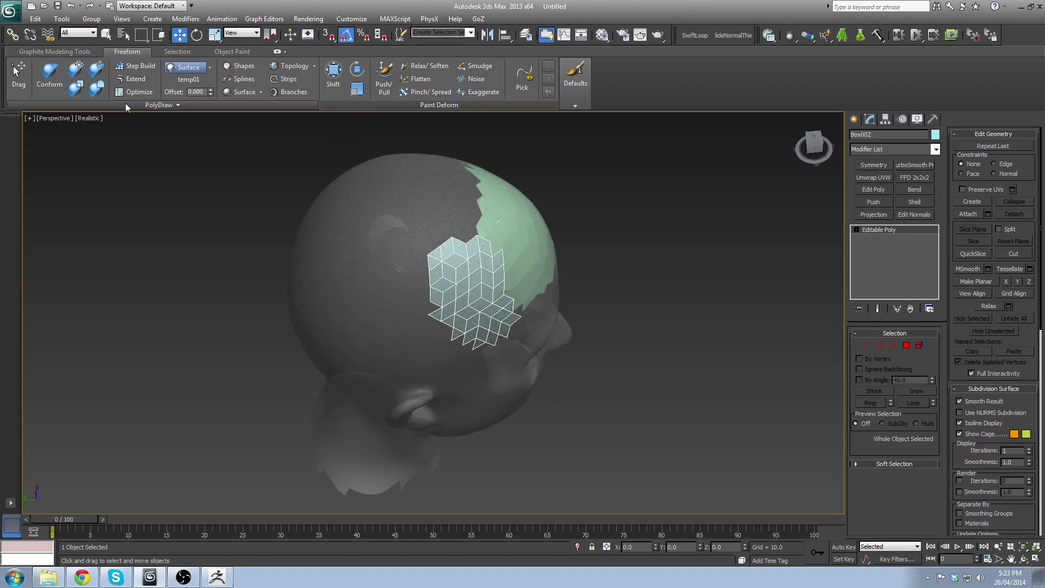
# Step: Start a new PolyDraw object and paint a filled patch of Surface polygons on the upper side of the head behind the side patch
pyautogui.click(125, 103)
pyautogui.click(60, 153)
pyautogui.click(242, 92)
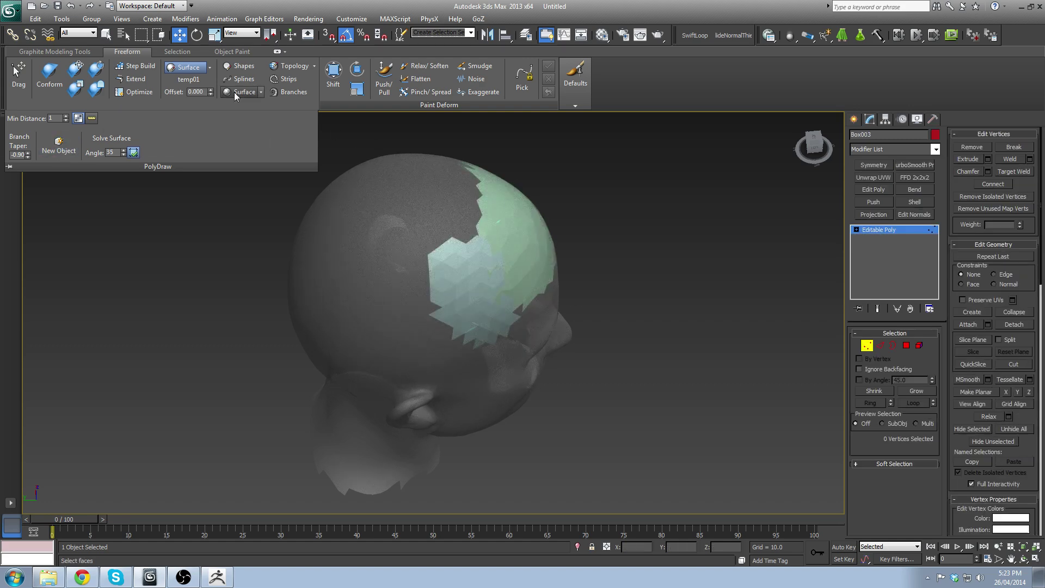
pyautogui.moveTo(452, 203)
pyautogui.keyDown('alt'); pyautogui.mouseDown(button='middle')
pyautogui.moveTo(450, 228)
pyautogui.moveTo(450, 204)
pyautogui.mouseUp(button='middle'); pyautogui.keyUp('alt')
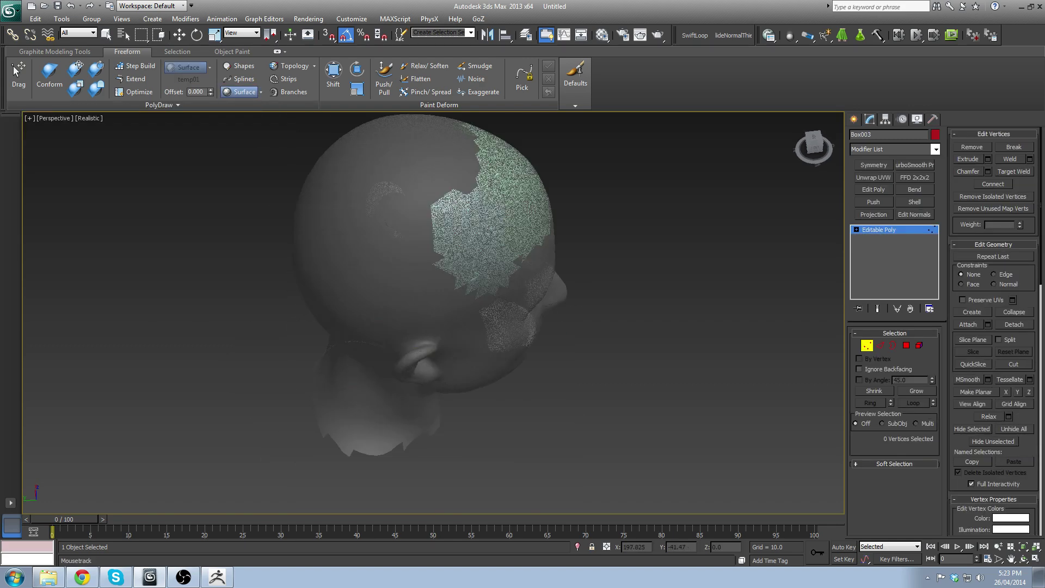
pyautogui.moveTo(458, 159); pyautogui.dragTo(448, 242)
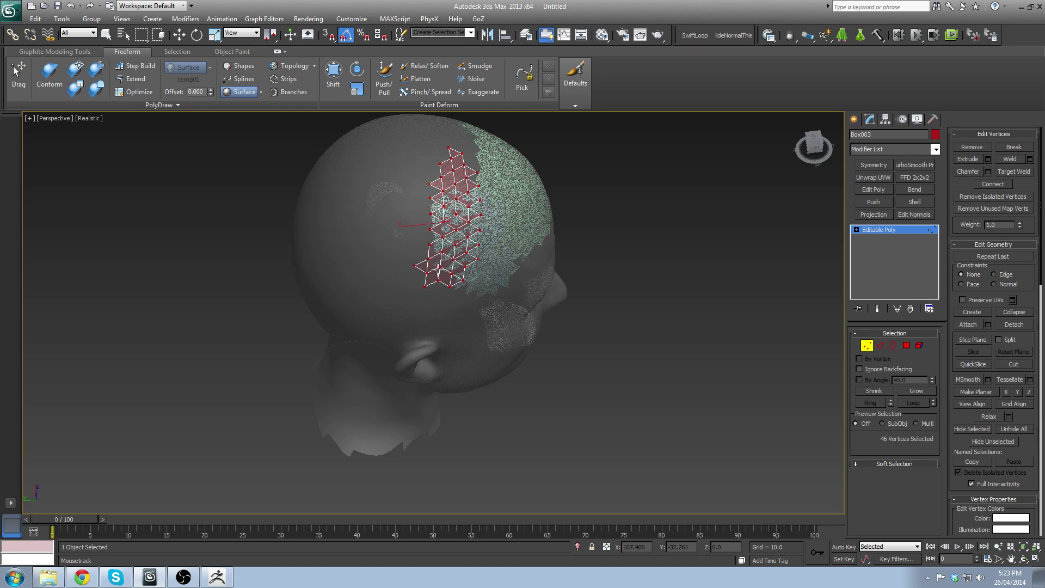
pyautogui.moveTo(342, 231)
pyautogui.mouseDown()
pyautogui.moveTo(391, 158)
pyautogui.moveTo(437, 173)
pyautogui.mouseUp()
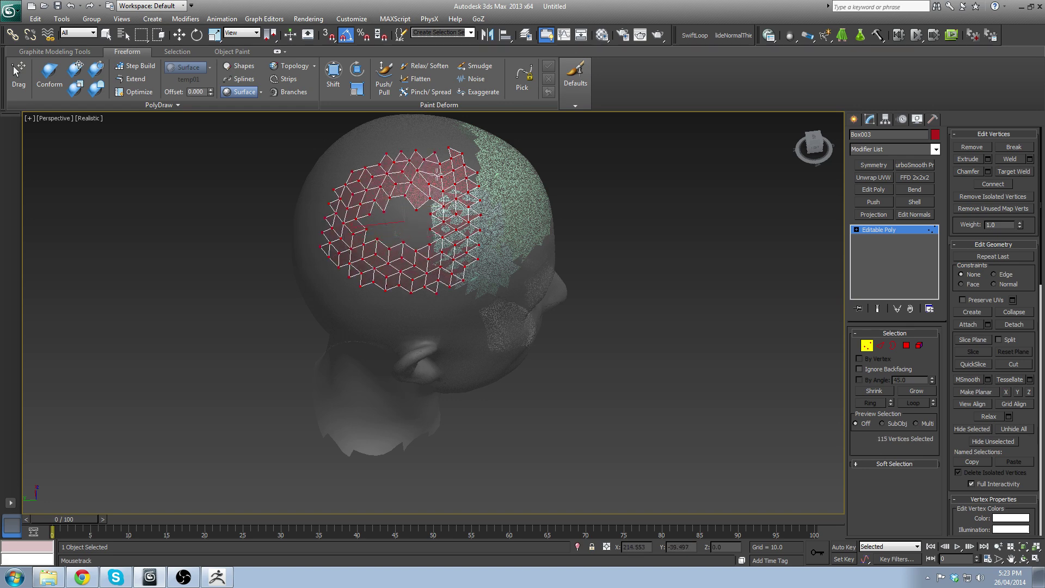
pyautogui.keyDown('alt'); pyautogui.moveTo(413, 220); pyautogui.dragTo(405, 254, button='middle'); pyautogui.keyUp('alt')
pyautogui.moveTo(405, 255); pyautogui.dragTo(546, 273, button='middle')
pyautogui.press('w')
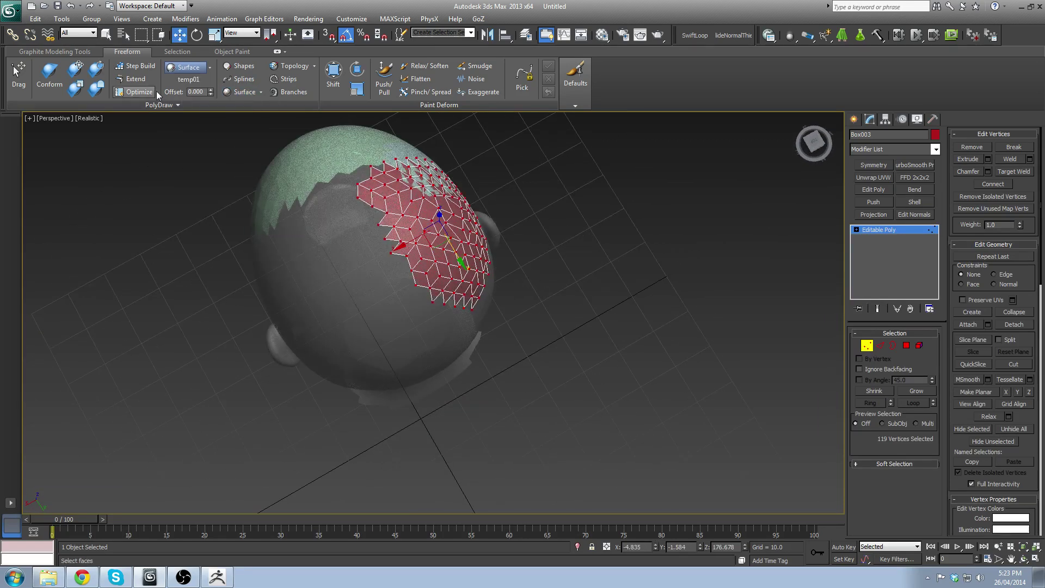
# Step: Extend the new rear patch over the crown with more Surface polygons and trim the protruding vertices along its crown edge
pyautogui.click(229, 92)
pyautogui.keyDown('alt'); pyautogui.moveTo(400, 160); pyautogui.dragTo(382, 177, button='middle'); pyautogui.keyUp('alt')
pyautogui.moveTo(383, 174)
pyautogui.mouseDown()
pyautogui.moveTo(372, 175)
pyautogui.moveTo(367, 211)
pyautogui.mouseUp()
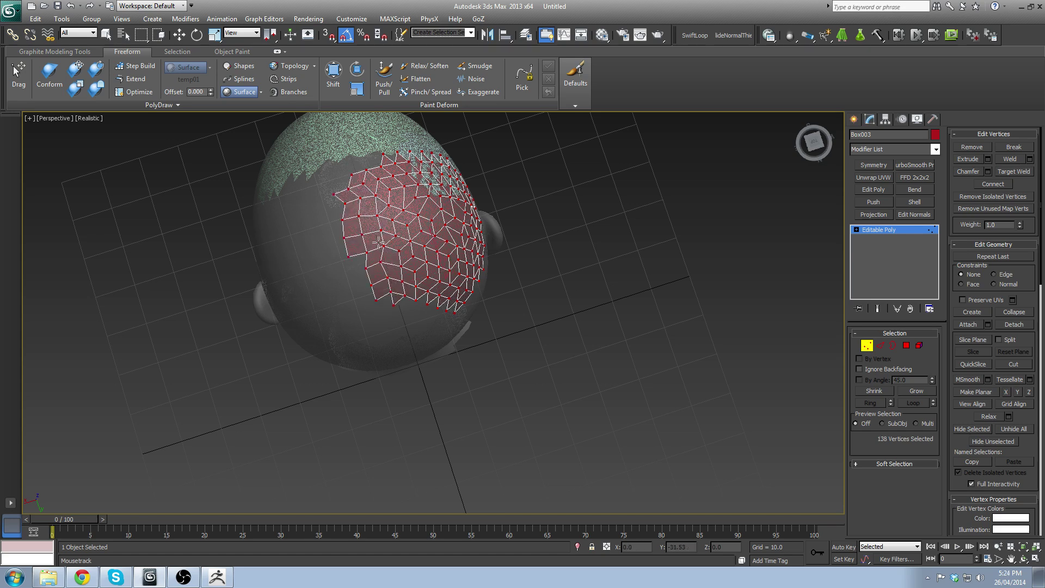
pyautogui.press('w')
pyautogui.keyDown('alt'); pyautogui.moveTo(257, 228); pyautogui.dragTo(294, 160, button='middle'); pyautogui.keyUp('alt')
pyautogui.moveTo(293, 144); pyautogui.dragTo(349, 241)
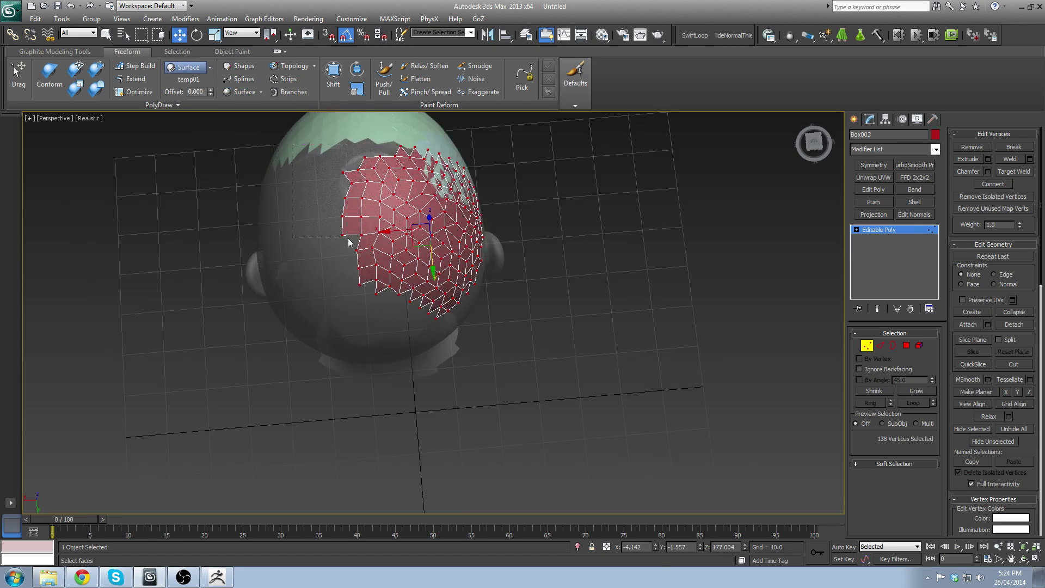
# Step: Paint additional Surface polygons along the lower and rear edges of the rear patch
pyautogui.keyDown('alt'); pyautogui.moveTo(301, 280); pyautogui.dragTo(283, 239, button='middle'); pyautogui.keyUp('alt')
pyautogui.click(234, 92)
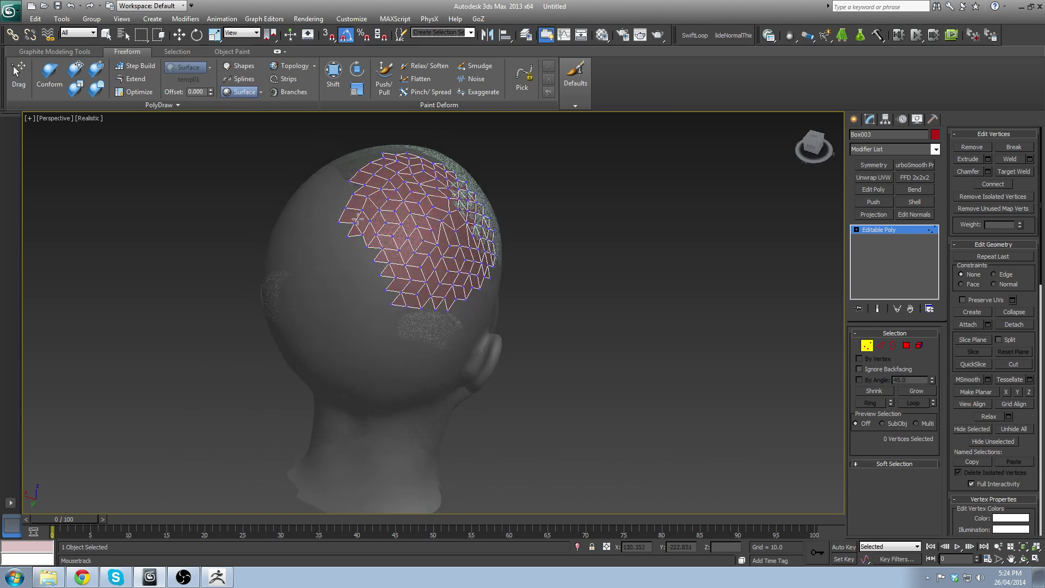
pyautogui.keyDown('alt'); pyautogui.moveTo(410, 278); pyautogui.dragTo(398, 300, button='middle'); pyautogui.keyUp('alt')
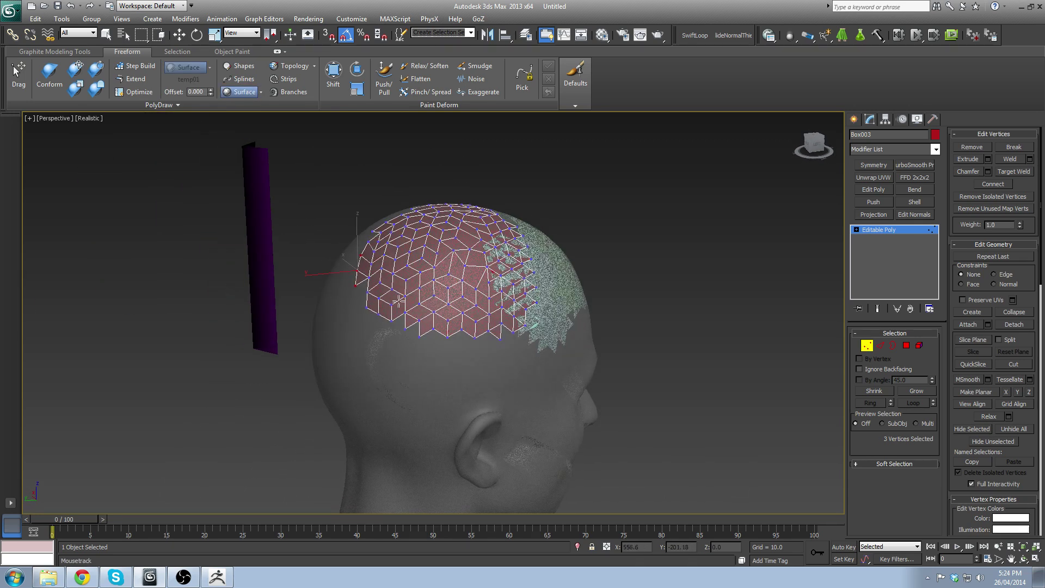
pyautogui.scroll(-6, 463, 318)
pyautogui.scroll(3, 463, 320)
pyautogui.moveTo(463, 320)
pyautogui.keyDown('alt'); pyautogui.mouseDown(button='middle')
pyautogui.moveTo(460, 354)
pyautogui.moveTo(473, 329)
pyautogui.mouseUp(button='middle'); pyautogui.keyUp('alt')
pyautogui.moveTo(430, 392)
pyautogui.keyDown('alt'); pyautogui.mouseDown(button='middle')
pyautogui.moveTo(473, 319)
pyautogui.moveTo(436, 398)
pyautogui.mouseUp(button='middle'); pyautogui.keyUp('alt')
pyautogui.scroll(3, 474, 316)
pyautogui.press('w')
# Step: Even out the rear patch's polygons with the Relax Conform brush, and leave the brush
pyautogui.scroll(-3, 425, 381)
pyautogui.click(99, 85)
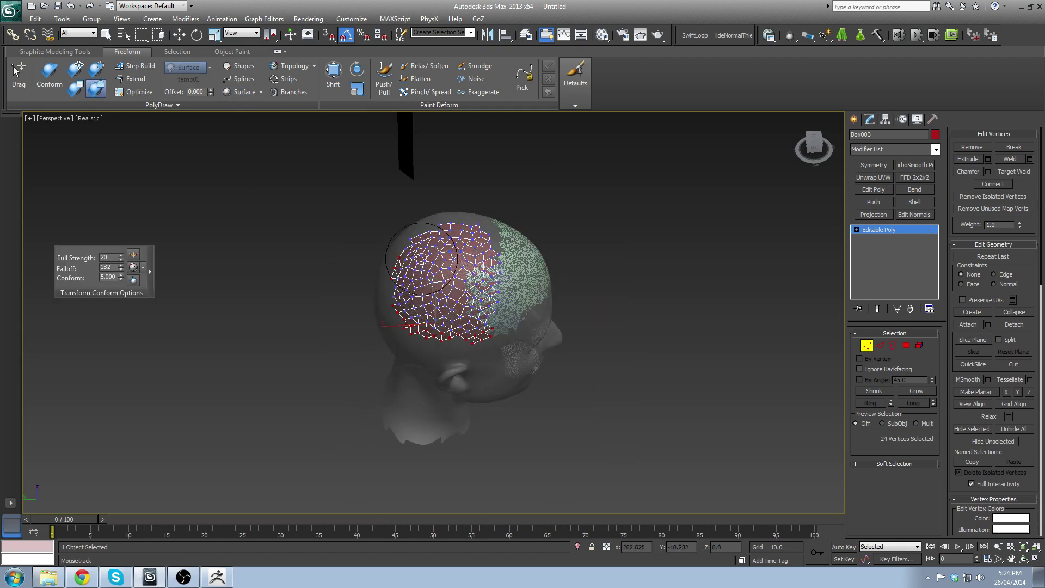
pyautogui.moveTo(421, 258)
pyautogui.keyDown('alt'); pyautogui.mouseDown(button='middle')
pyautogui.moveTo(436, 283)
pyautogui.moveTo(463, 289)
pyautogui.moveTo(431, 253)
pyautogui.mouseUp(button='middle'); pyautogui.keyUp('alt')
pyautogui.press('w')
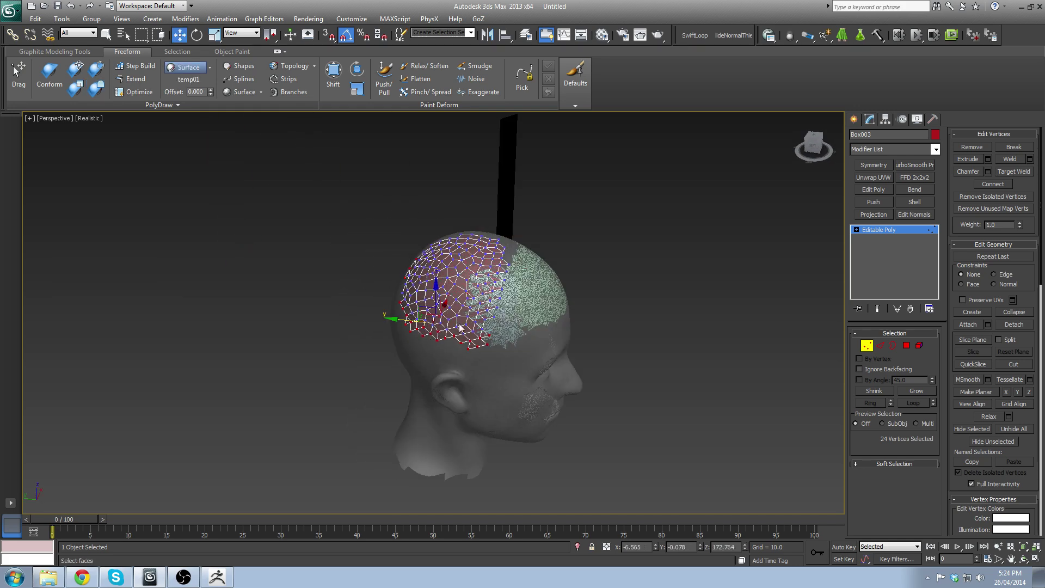
pyautogui.moveTo(459, 324)
pyautogui.keyDown('alt'); pyautogui.mouseDown(button='middle')
pyautogui.moveTo(358, 306)
pyautogui.moveTo(400, 354)
pyautogui.moveTo(433, 355)
pyautogui.mouseUp(button='middle'); pyautogui.keyUp('alt')
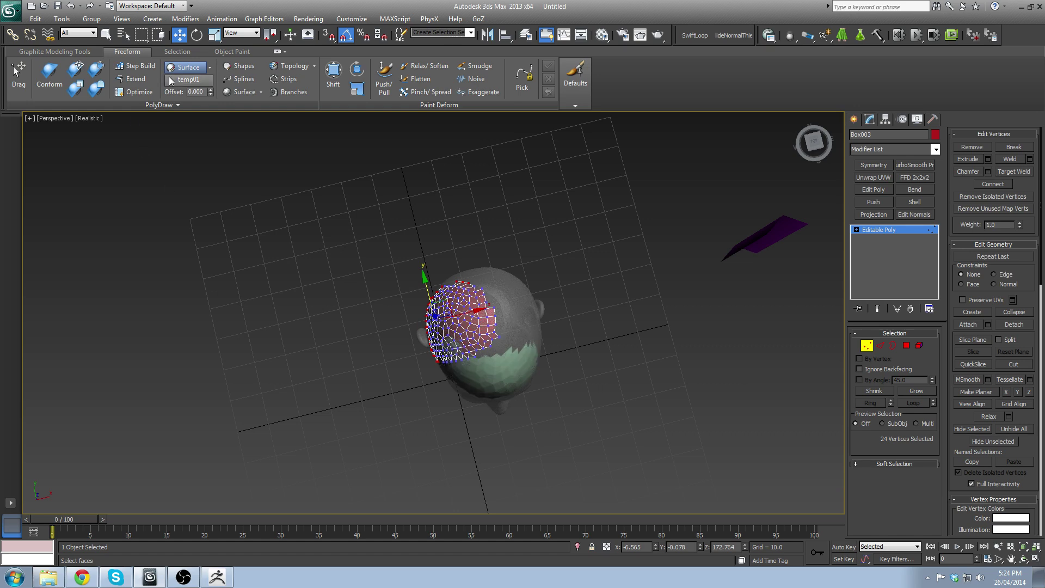
# Step: Pull the crown edge of the rear patch toward the forehead patch with the Move Conform brush, enlarging its falloff to 380
pyautogui.click(78, 72)
pyautogui.scroll(5, 546, 346)
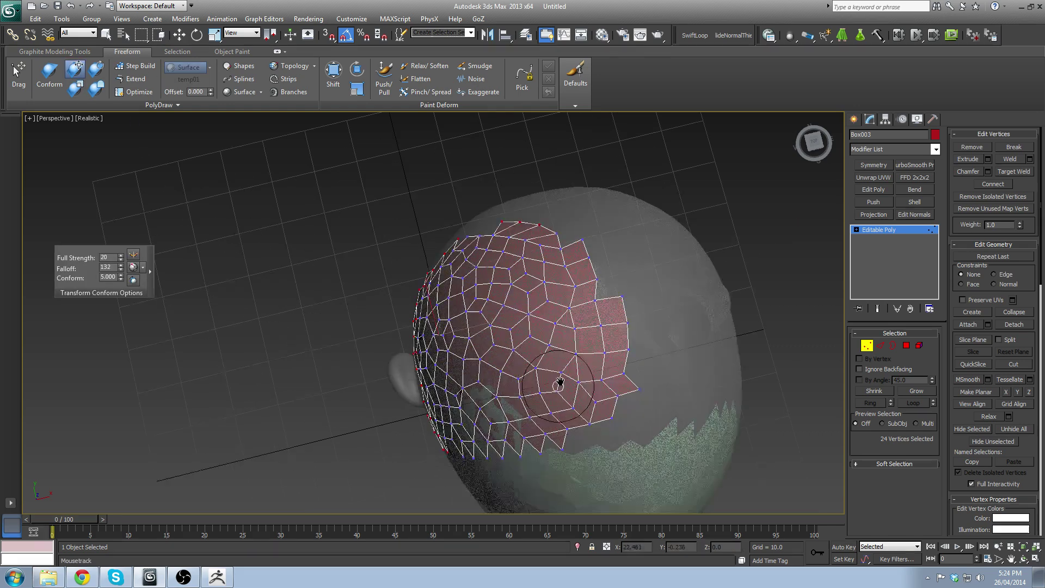
pyautogui.moveTo(559, 383); pyautogui.dragTo(556, 317, button='middle')
pyautogui.keyDown('ctrl'); pyautogui.moveTo(564, 315); pyautogui.dragTo(582, 234); pyautogui.keyUp('ctrl')
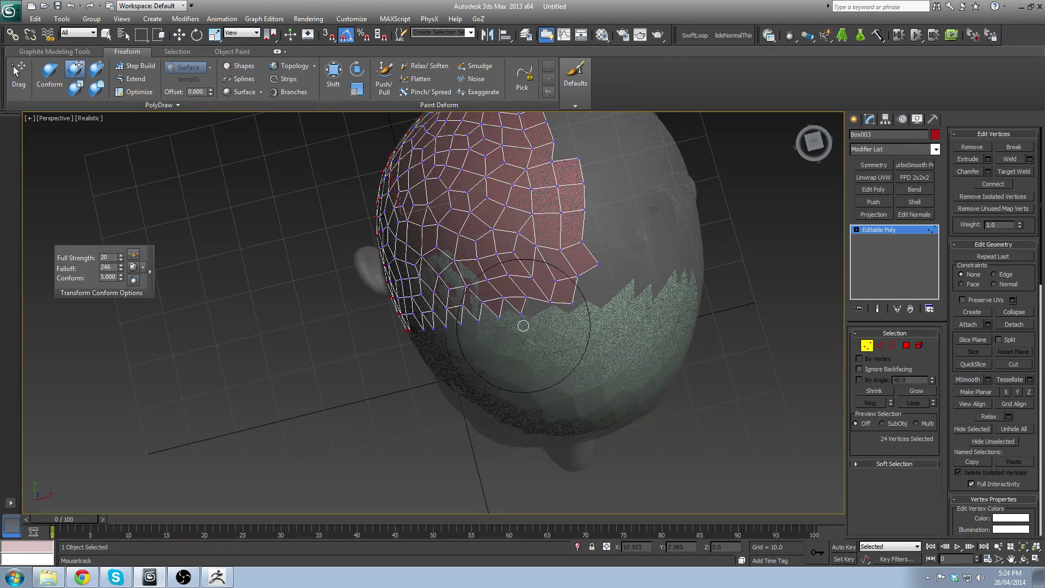
pyautogui.keyDown('alt'); pyautogui.moveTo(522, 326); pyautogui.dragTo(573, 229, button='middle'); pyautogui.keyUp('alt')
pyautogui.keyDown('ctrl'); pyautogui.moveTo(573, 230); pyautogui.dragTo(561, 179); pyautogui.keyUp('ctrl')
pyautogui.keyDown('alt'); pyautogui.moveTo(560, 233); pyautogui.dragTo(586, 243, button='middle'); pyautogui.keyUp('alt')
pyautogui.moveTo(585, 242)
pyautogui.mouseDown(button='middle')
pyautogui.moveTo(577, 317)
pyautogui.moveTo(573, 303)
pyautogui.mouseUp(button='middle')
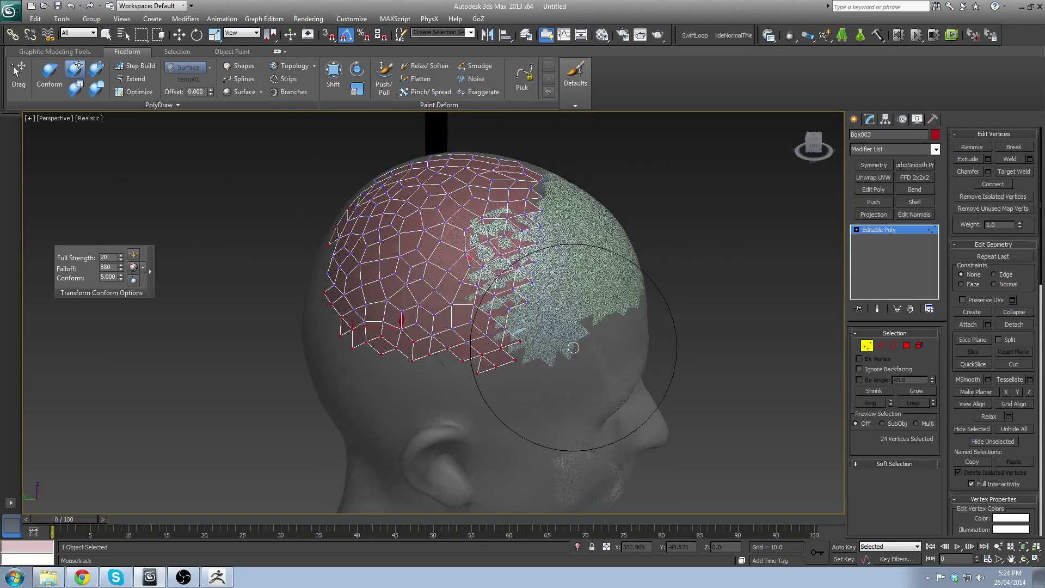
# Step: Push the rear patch's lower front edge backward over the side patch with the Move Conform brush, and leave the brush
pyautogui.moveTo(575, 347)
pyautogui.mouseDown()
pyautogui.moveTo(535, 316)
pyautogui.moveTo(462, 310)
pyautogui.mouseUp()
pyautogui.moveTo(493, 278); pyautogui.dragTo(478, 268)
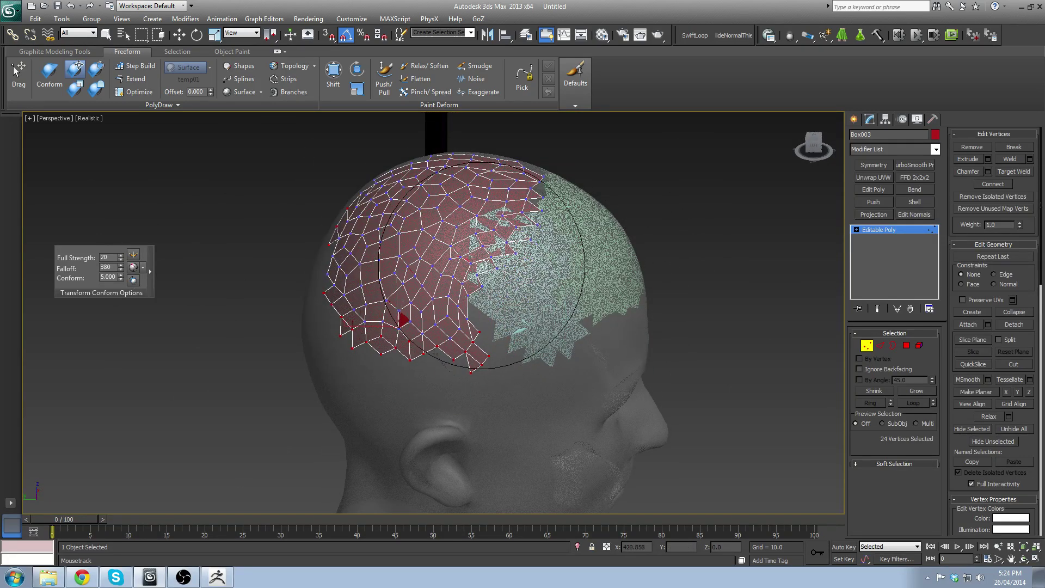
pyautogui.press('w')
# Step: Delete the protruding vertices at the lower front corner of the rear patch
pyautogui.moveTo(512, 327); pyautogui.dragTo(472, 403)
pyautogui.moveTo(470, 403); pyautogui.dragTo(482, 398, button='middle')
pyautogui.press('Delete')
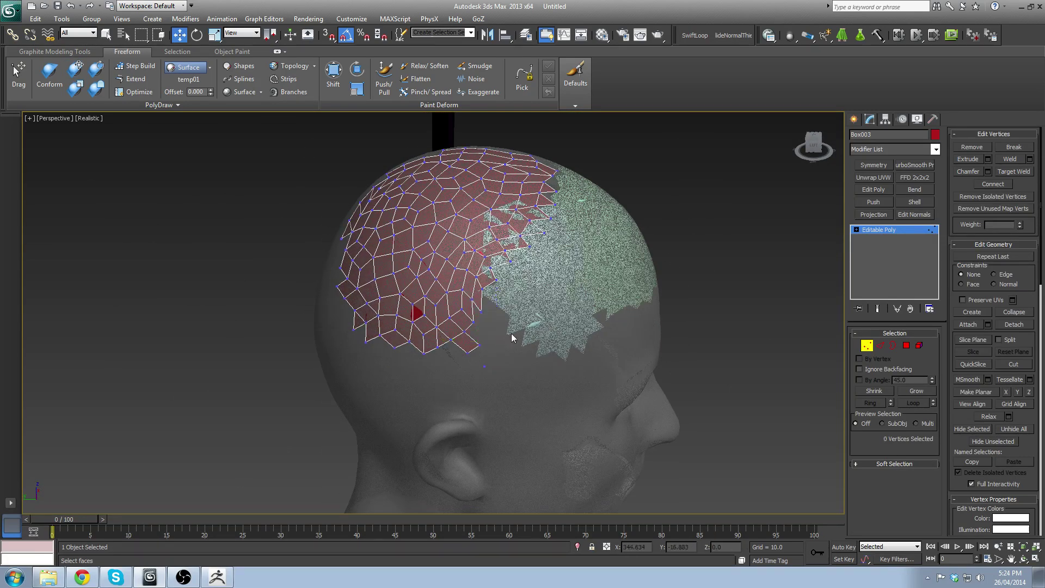
pyautogui.moveTo(509, 336); pyautogui.dragTo(443, 374)
pyautogui.press('Delete')
pyautogui.moveTo(485, 359); pyautogui.dragTo(512, 347, button='middle')
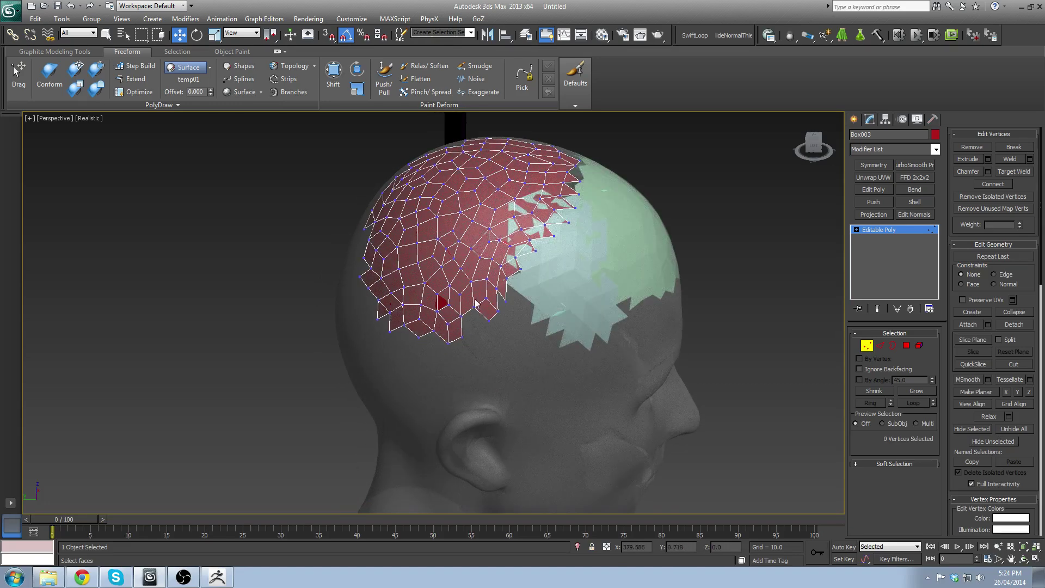
# Step: Fill the notch in the rear patch's lower front edge with Surface polygons and delete the surplus vertices
pyautogui.click(239, 92)
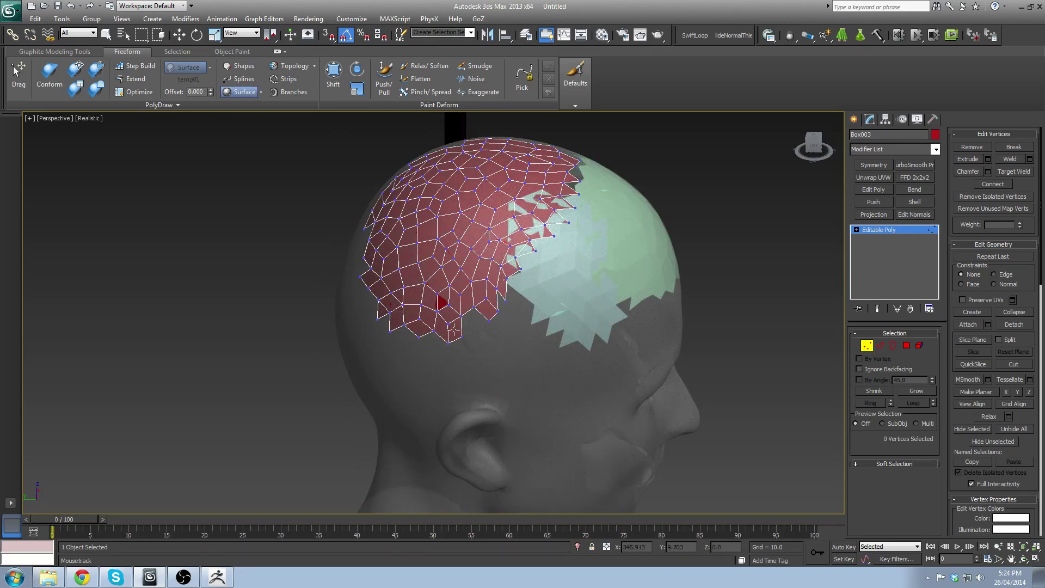
pyautogui.moveTo(453, 329); pyautogui.dragTo(477, 313)
pyautogui.press('w')
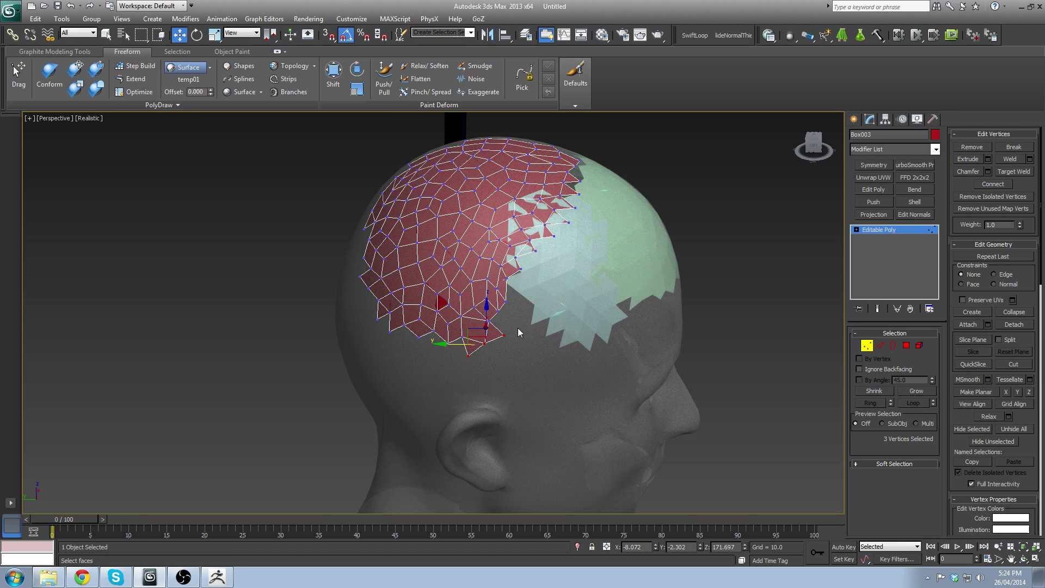
pyautogui.press('Delete')
pyautogui.click(468, 356)
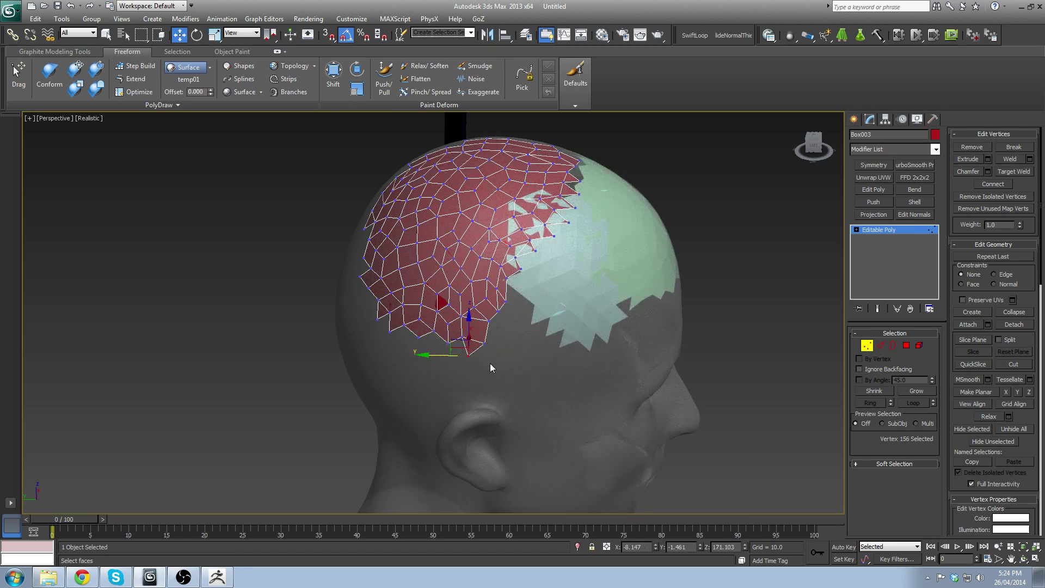
pyautogui.press('Delete')
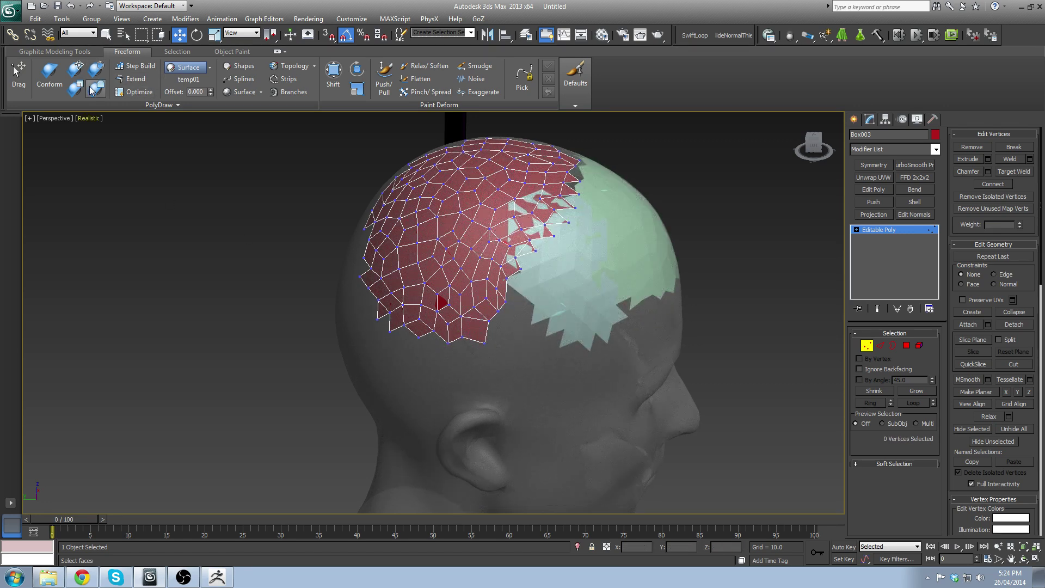
# Step: Reduce the Move Conform brush's falloff to 175 and nudge the rear patch's lower front edge toward the side patch
pyautogui.click(80, 75)
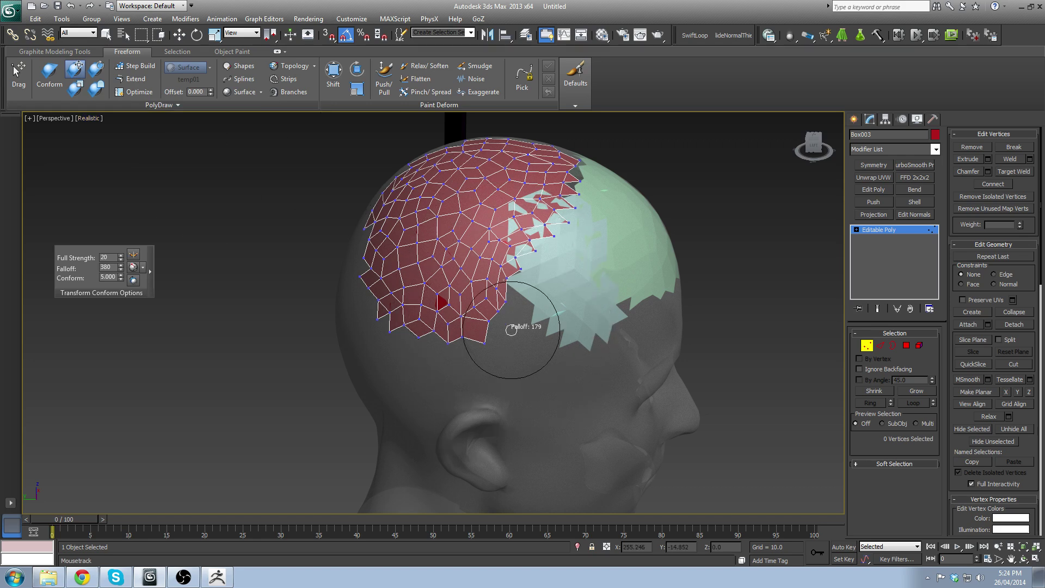
pyautogui.moveTo(509, 312); pyautogui.dragTo(515, 312)
pyautogui.moveTo(485, 355); pyautogui.dragTo(510, 330)
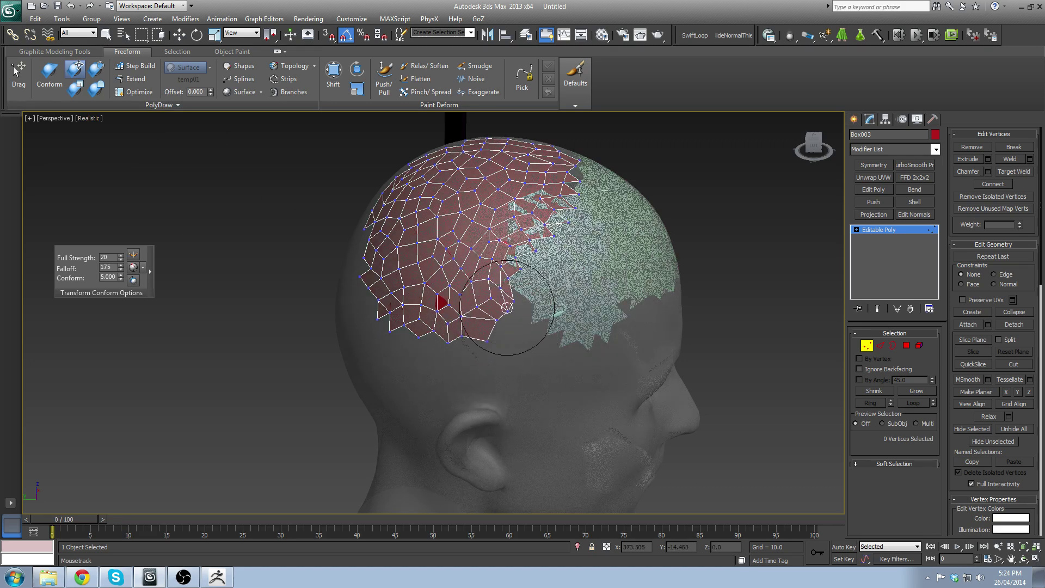
pyautogui.moveTo(520, 277); pyautogui.dragTo(526, 287)
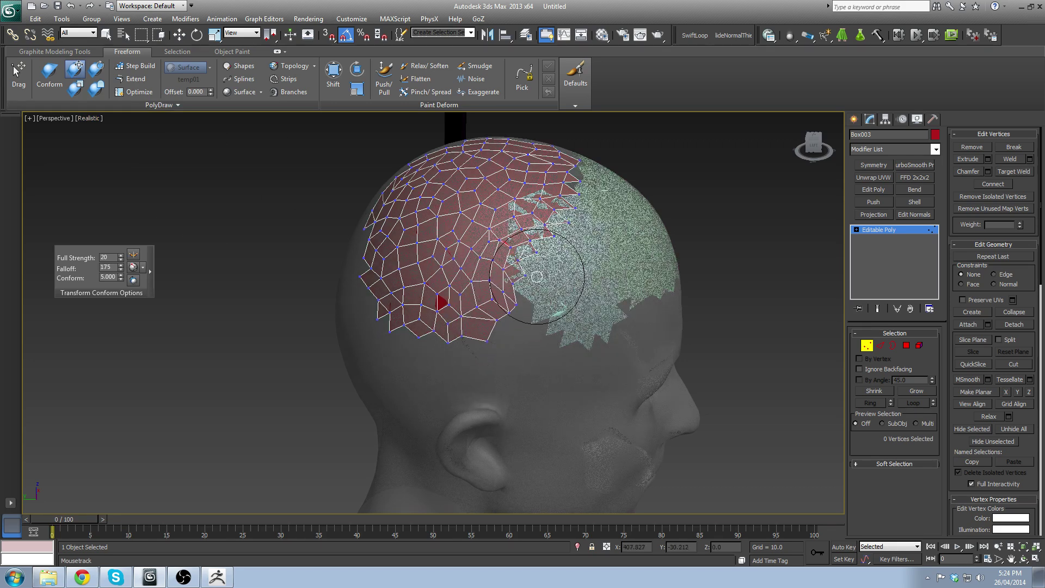
# Step: Examine how the rear patch meets the side and forehead patches from above and the side, and leave the brush
pyautogui.keyDown('alt'); pyautogui.moveTo(546, 317); pyautogui.dragTo(521, 392, button='middle'); pyautogui.keyUp('alt')
pyautogui.scroll(-3, 513, 364)
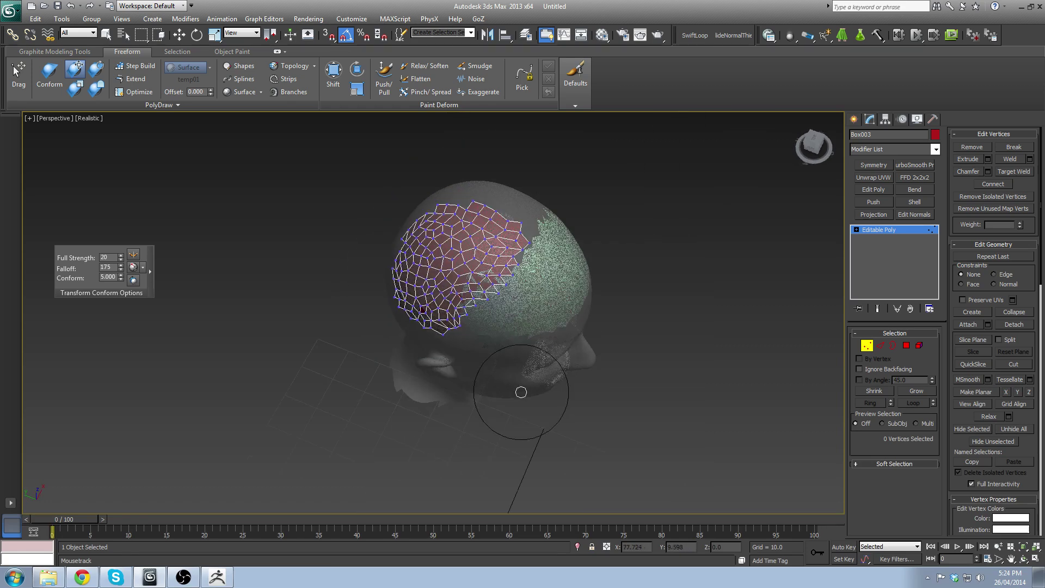
pyautogui.press('alt')
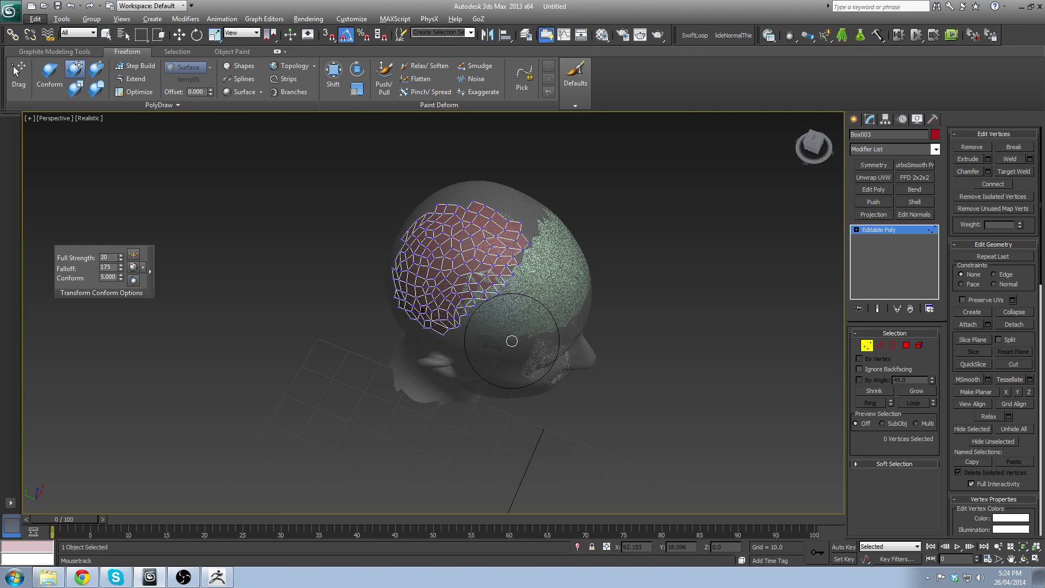
pyautogui.keyDown('alt'); pyautogui.moveTo(511, 256); pyautogui.dragTo(506, 188, button='middle'); pyautogui.keyUp('alt')
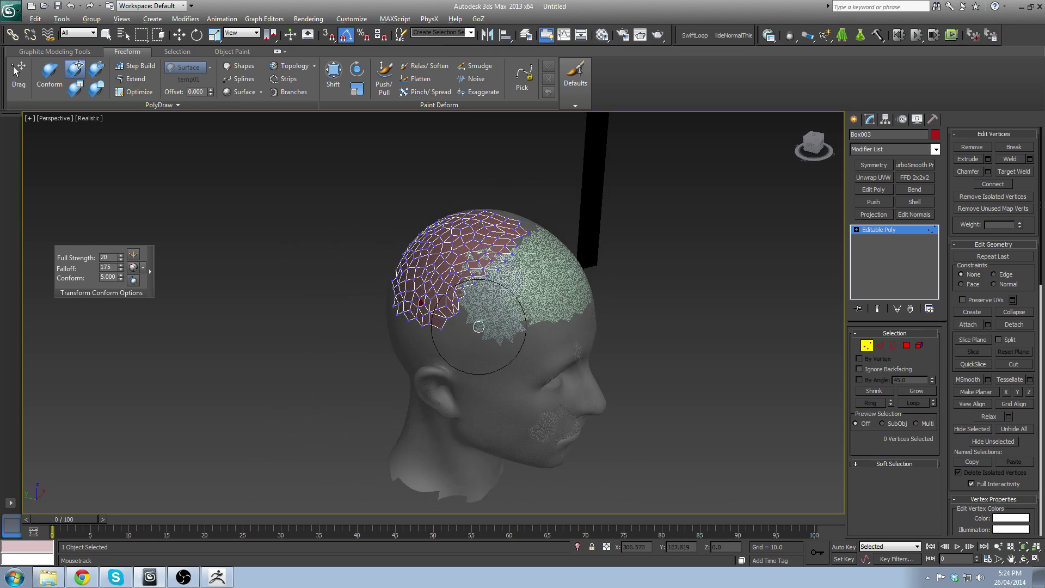
pyautogui.scroll(3, 479, 326)
pyautogui.rightClick(444, 241)
pyautogui.scroll(-4, 444, 240)
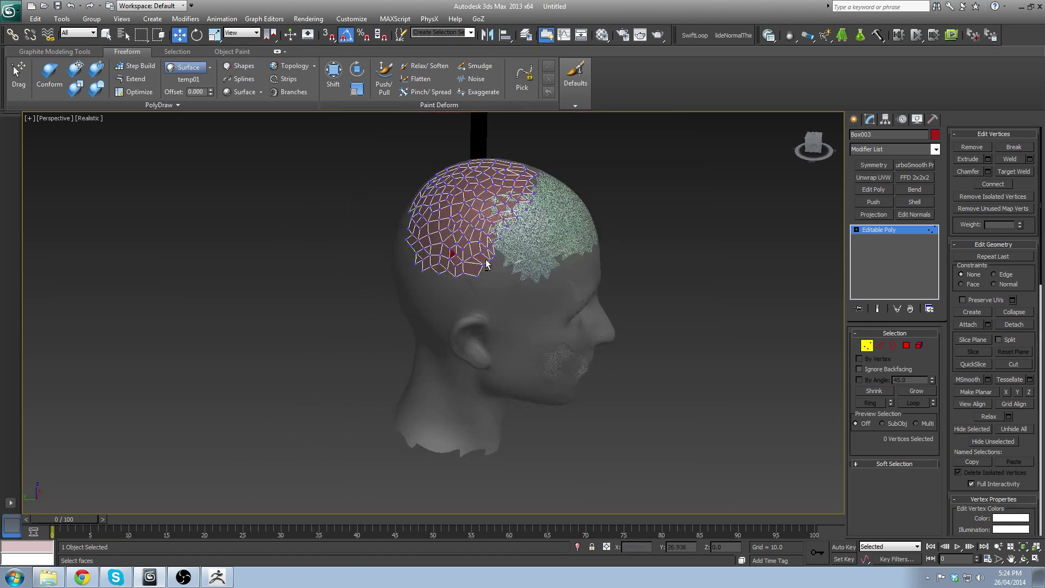
# Step: Start a new PolyDraw object and paint a Surface polygon patch across the back of the head, overlapping the red patch's edge
pyautogui.keyDown('alt'); pyautogui.moveTo(487, 264); pyautogui.dragTo(402, 239, button='middle'); pyautogui.keyUp('alt')
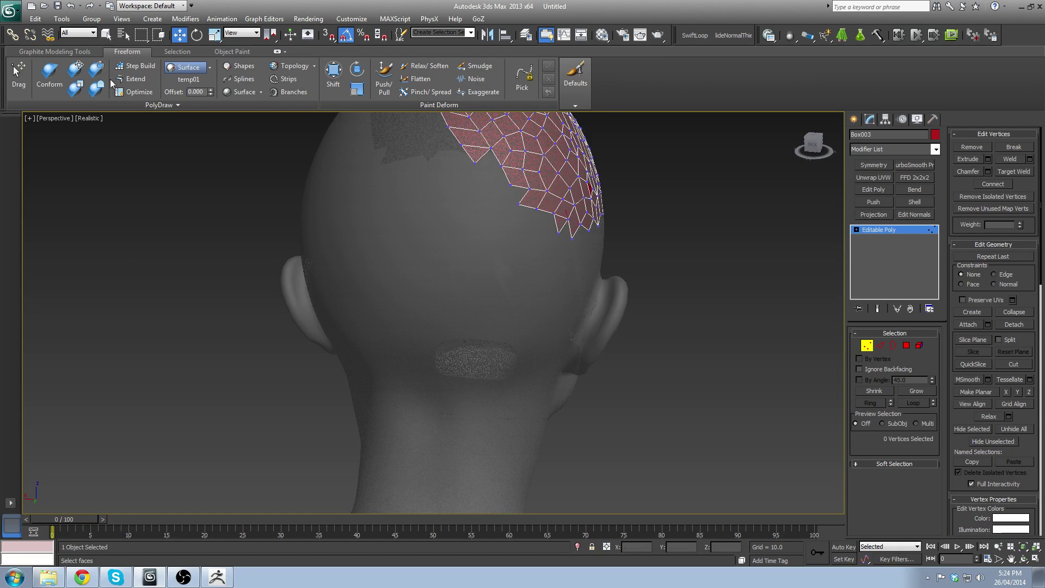
pyautogui.click(234, 106)
pyautogui.click(59, 146)
pyautogui.click(230, 94)
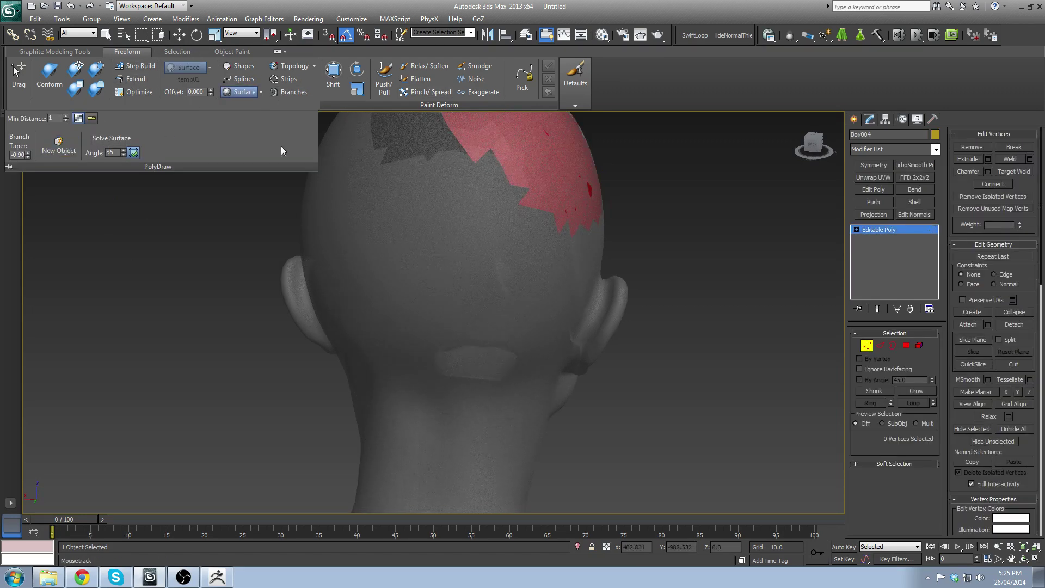
pyautogui.keyDown('alt'); pyautogui.moveTo(401, 158); pyautogui.dragTo(411, 213, button='middle'); pyautogui.keyUp('alt')
pyautogui.moveTo(373, 205)
pyautogui.mouseDown()
pyautogui.moveTo(536, 188)
pyautogui.moveTo(596, 321)
pyautogui.moveTo(438, 334)
pyautogui.moveTo(373, 240)
pyautogui.moveTo(317, 352)
pyautogui.moveTo(509, 376)
pyautogui.moveTo(571, 325)
pyautogui.moveTo(465, 232)
pyautogui.moveTo(408, 221)
pyautogui.mouseUp()
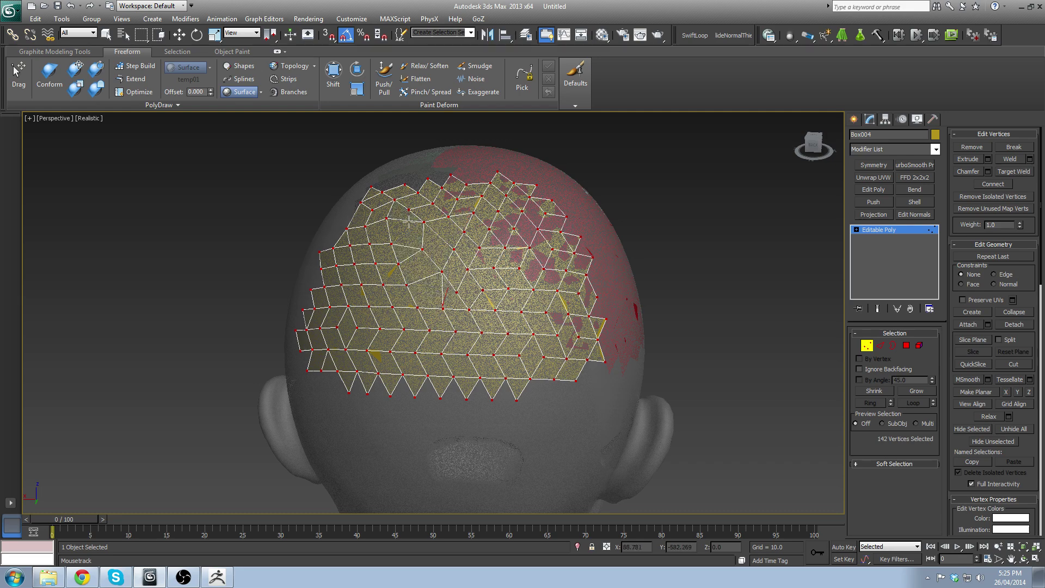
pyautogui.moveTo(505, 312); pyautogui.dragTo(592, 372)
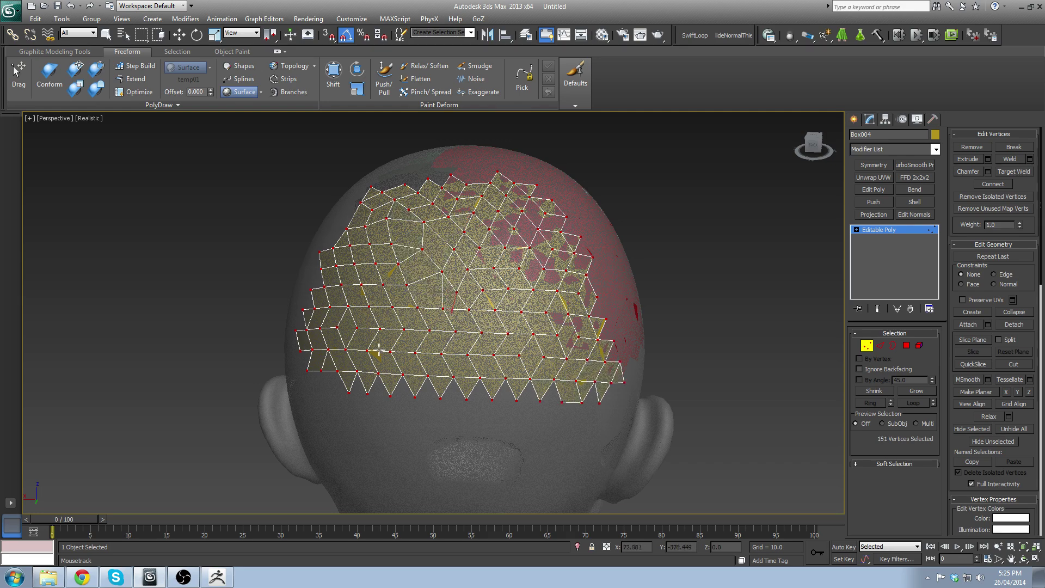
pyautogui.scroll(-5, 430, 294)
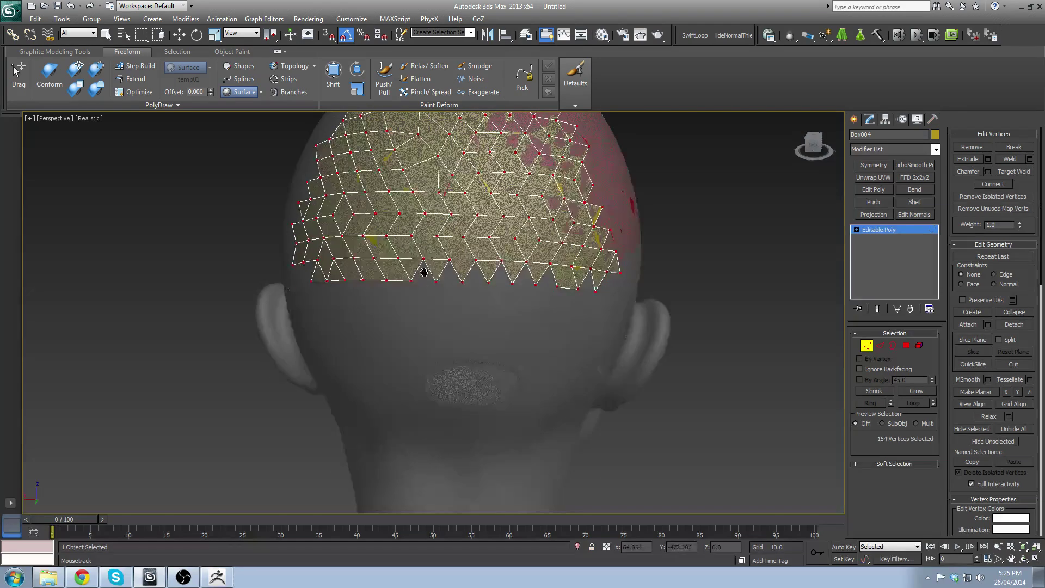
pyautogui.keyDown('alt'); pyautogui.moveTo(430, 301); pyautogui.dragTo(388, 317, button='middle'); pyautogui.keyUp('alt')
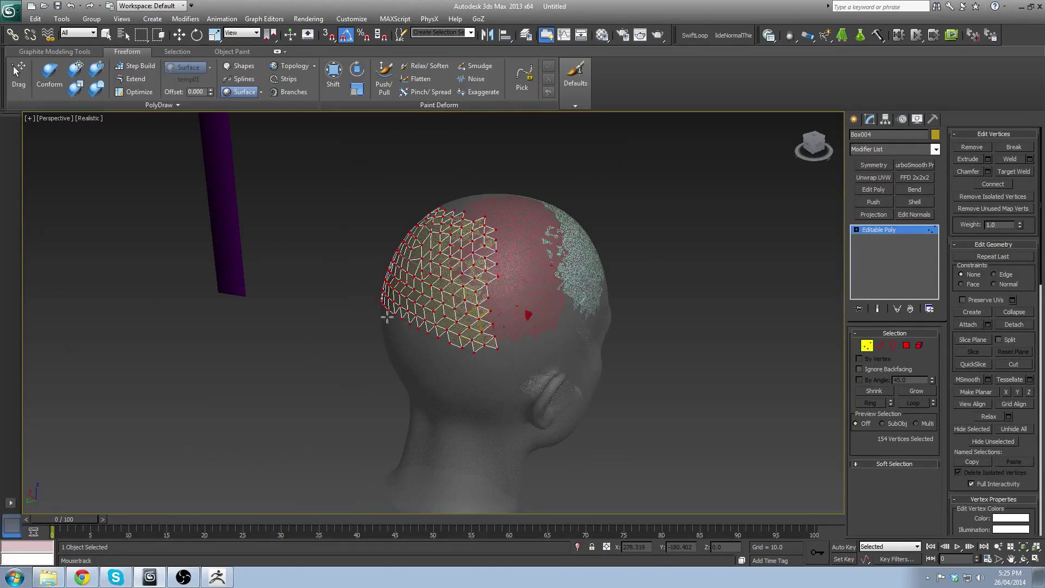
pyautogui.press('w')
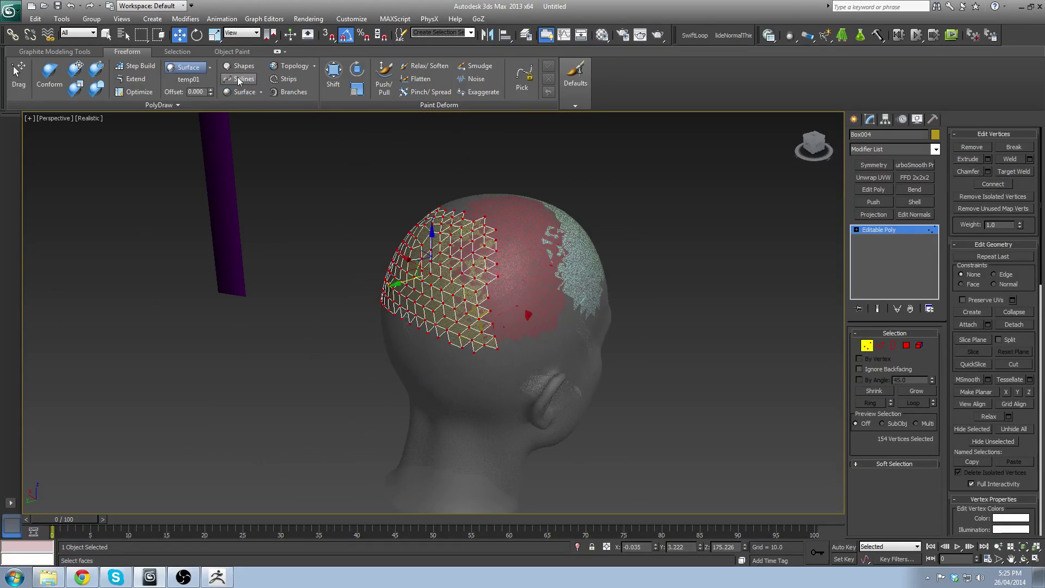
# Step: Even out the polygons of the new back patch with the Relax Conform brush
pyautogui.click(97, 89)
pyautogui.moveTo(361, 234)
pyautogui.keyDown('alt'); pyautogui.mouseDown(button='middle')
pyautogui.moveTo(414, 283)
pyautogui.moveTo(392, 256)
pyautogui.mouseUp(button='middle'); pyautogui.keyUp('alt')
pyautogui.press('w')
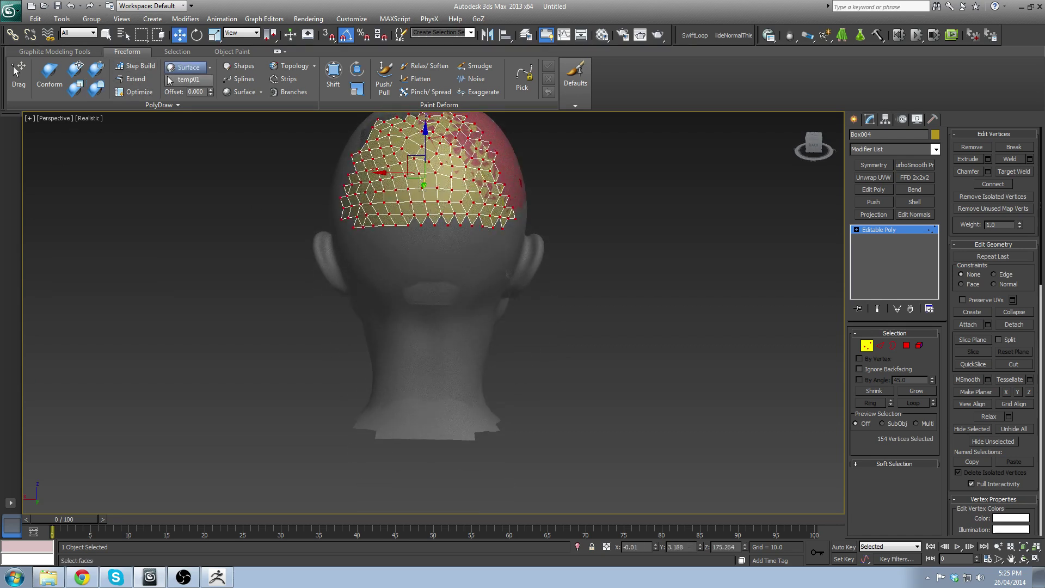
# Step: Extend the back patch downward with Surface polygons across the width of the head between the ears
pyautogui.click(243, 92)
pyautogui.moveTo(348, 226)
pyautogui.mouseDown()
pyautogui.moveTo(356, 251)
pyautogui.moveTo(476, 231)
pyautogui.mouseUp()
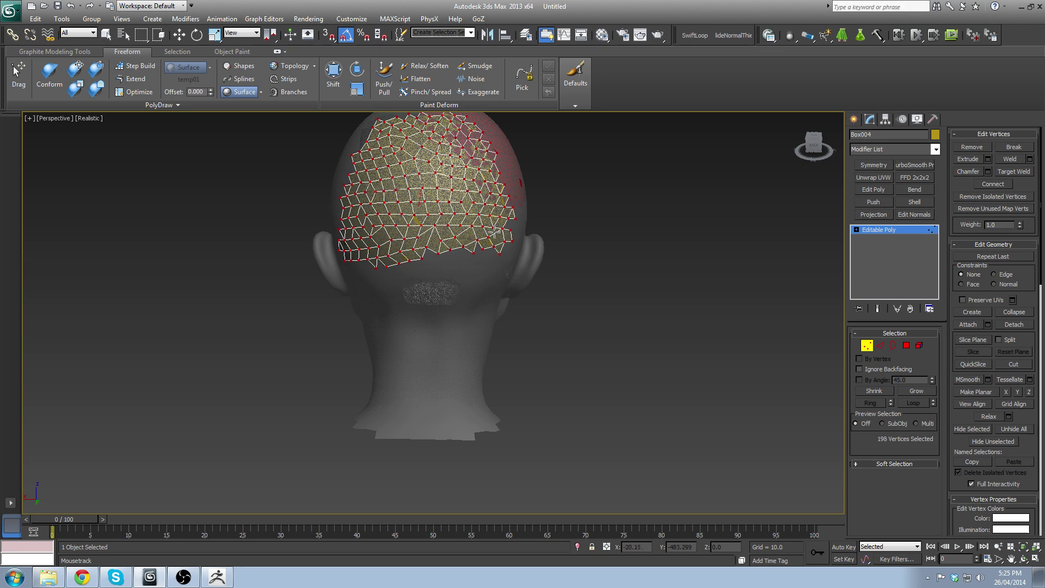
pyautogui.scroll(5, 399, 256)
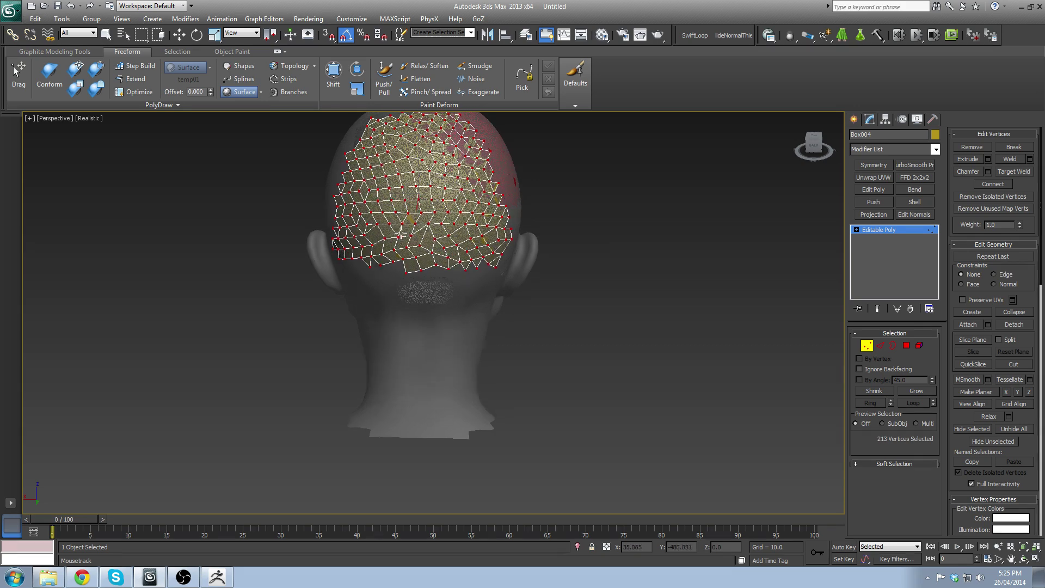
pyautogui.press('w')
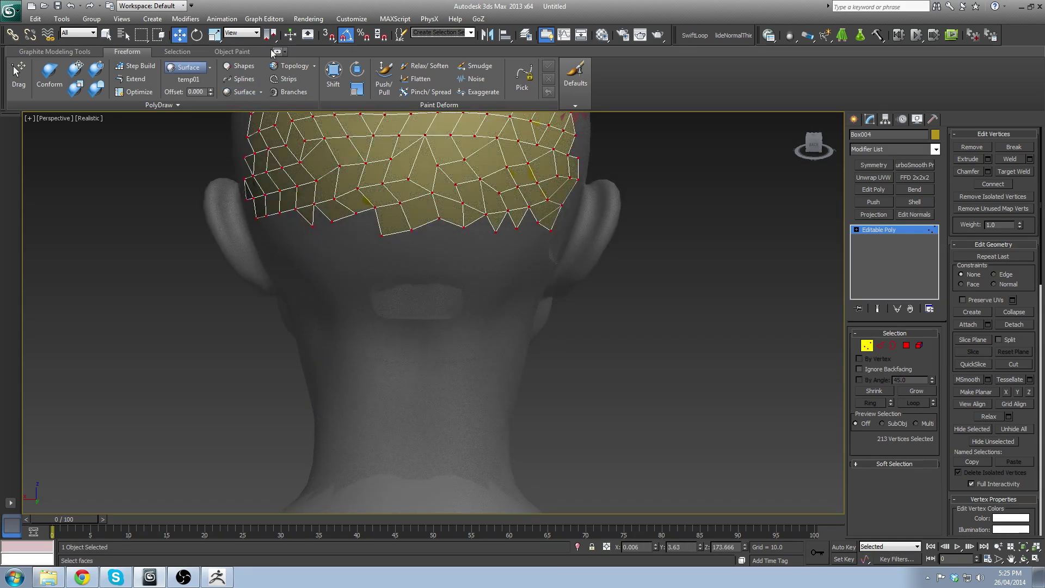
# Step: Relax the extended back patch with the Relax Conform brush and touch it up along its lower edge with Move Conform
pyautogui.click(95, 89)
pyautogui.scroll(-5, 374, 198)
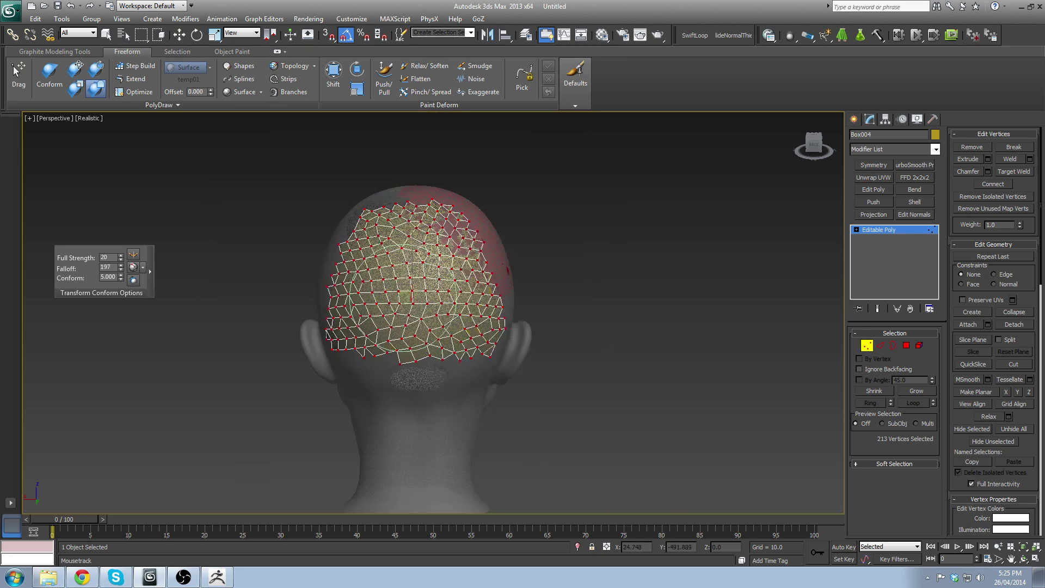
pyautogui.moveTo(437, 296)
pyautogui.mouseDown()
pyautogui.moveTo(427, 289)
pyautogui.moveTo(386, 309)
pyautogui.moveTo(421, 287)
pyautogui.moveTo(442, 313)
pyautogui.mouseUp()
pyautogui.click(1035, 535)
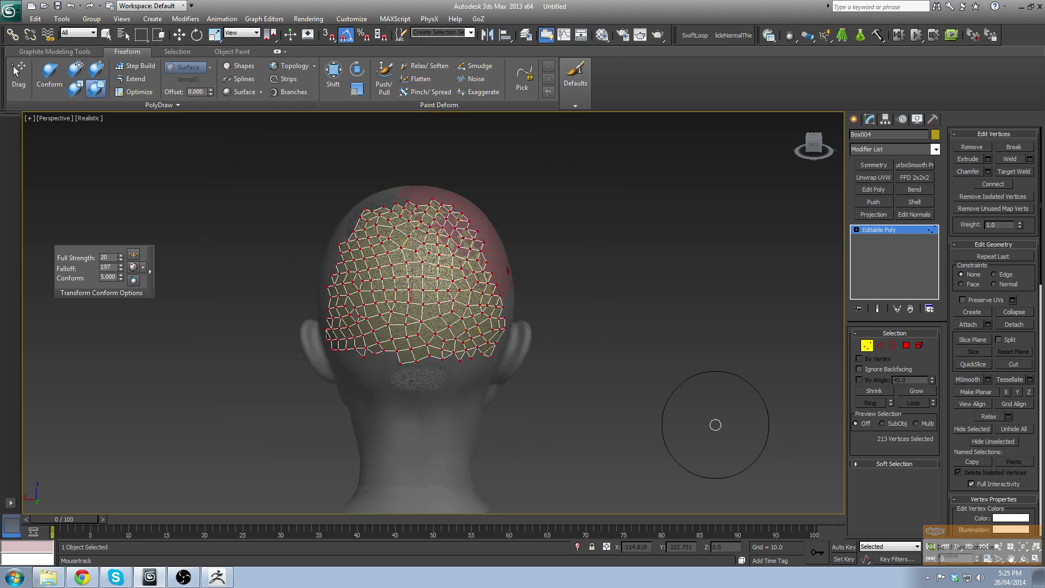
pyautogui.keyDown('alt'); pyautogui.moveTo(422, 323); pyautogui.dragTo(404, 315, button='middle'); pyautogui.keyUp('alt')
pyautogui.press('w')
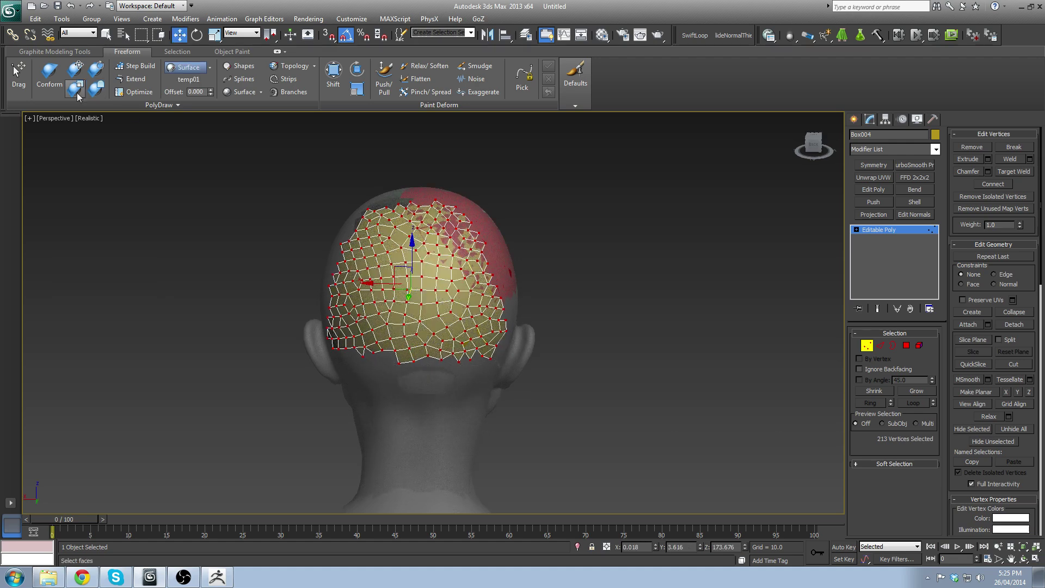
pyautogui.click(76, 69)
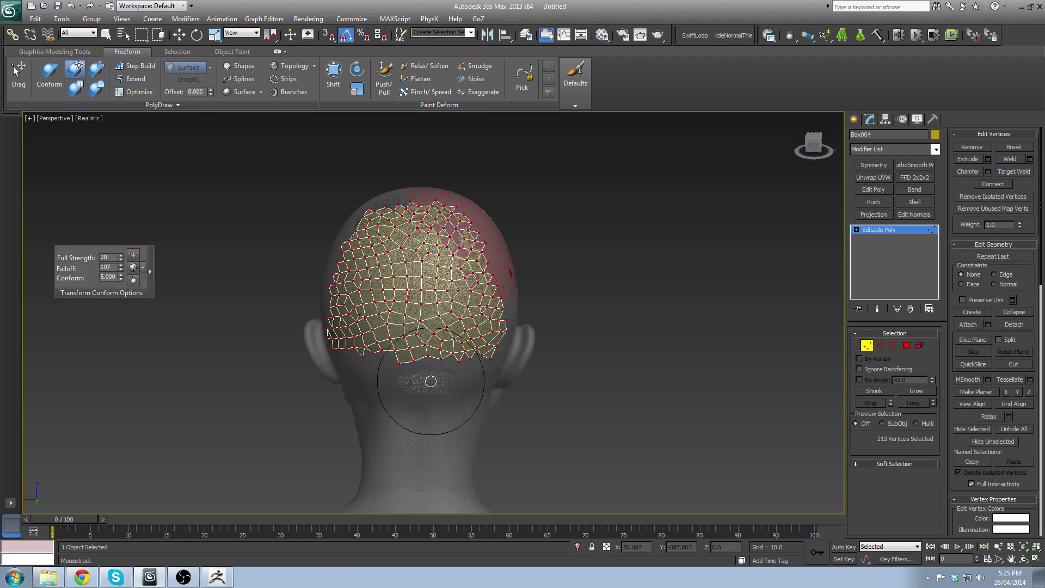
pyautogui.keyDown('alt'); pyautogui.moveTo(468, 328); pyautogui.dragTo(454, 318, button='middle'); pyautogui.keyUp('alt')
pyautogui.press('w')
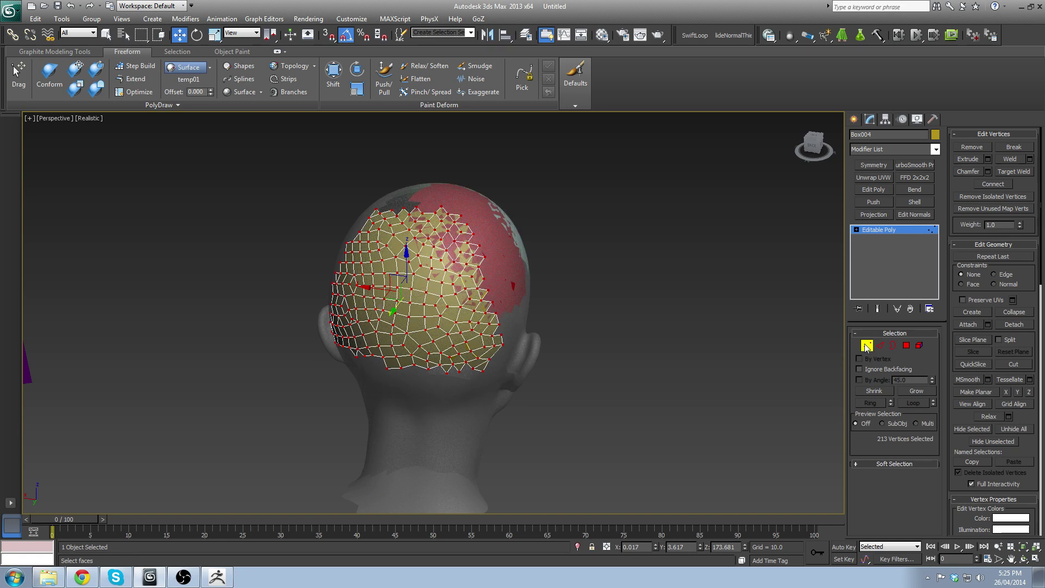
# Step: Deselect the back patch, select the red patch and leave its vertex editing level
pyautogui.click(626, 260)
pyautogui.keyDown('alt'); pyautogui.moveTo(627, 260); pyautogui.dragTo(475, 266, button='middle'); pyautogui.keyUp('alt')
pyautogui.scroll(5, 303, 272)
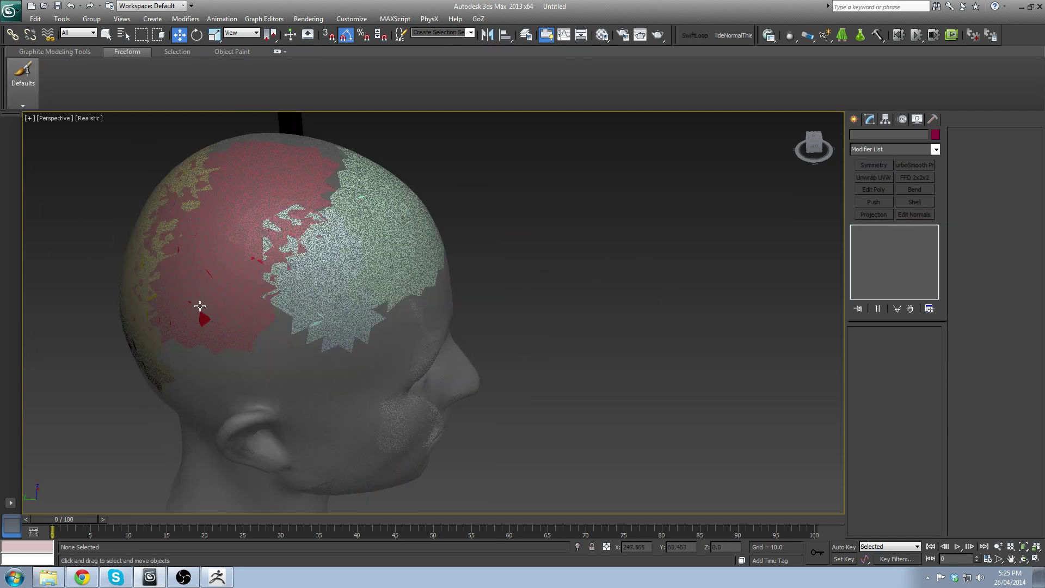
pyautogui.click(302, 315)
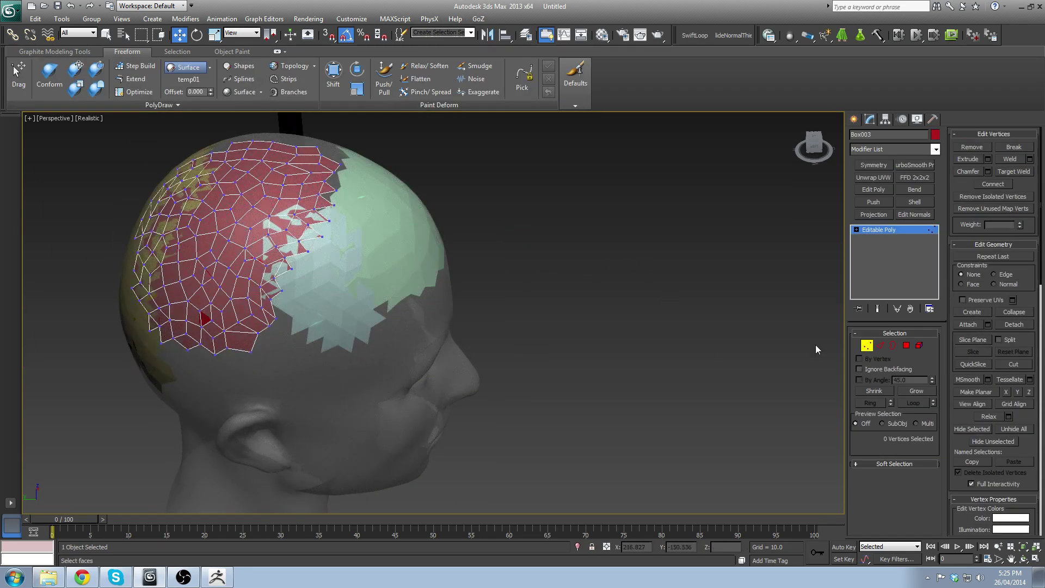
pyautogui.click(868, 345)
# Step: Deselect the head mesh and freeze the REF_Head layer so that only the hair patches can be selected
pyautogui.click(332, 320)
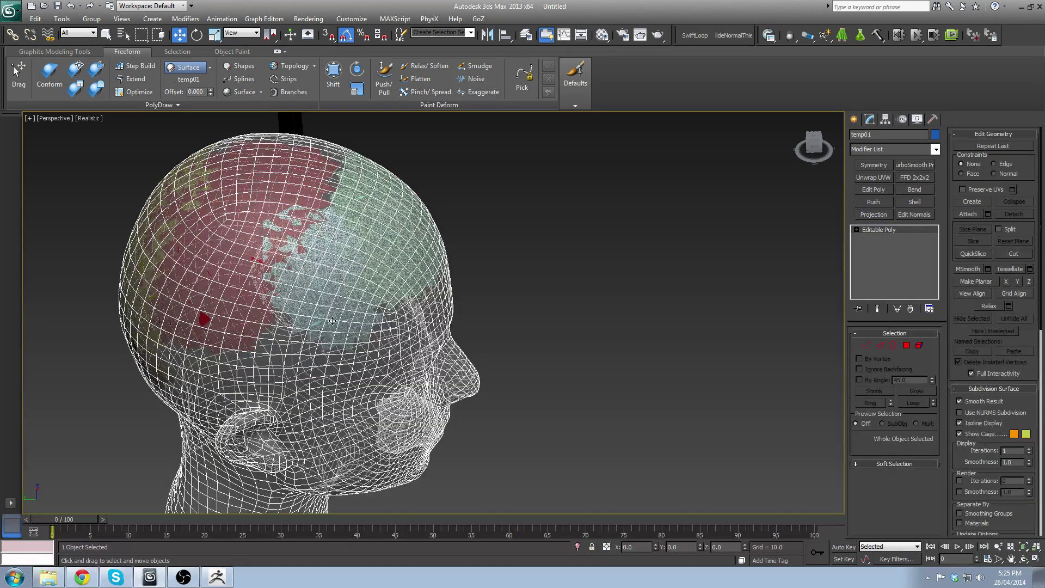
pyautogui.click(332, 321)
pyautogui.click(562, 286)
pyautogui.moveTo(526, 231); pyautogui.dragTo(575, 249, button='middle')
pyautogui.press('l')
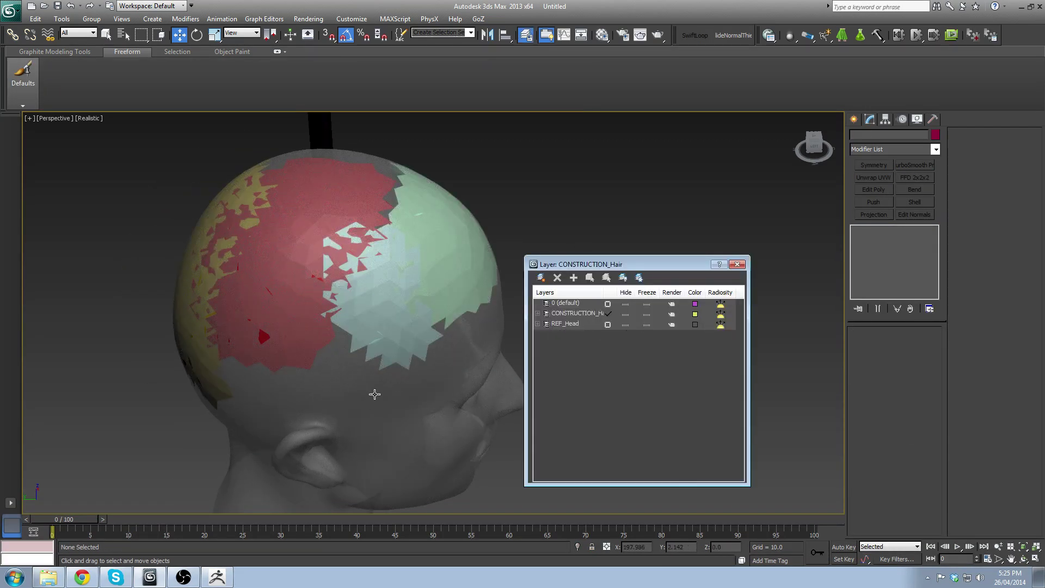
pyautogui.click(646, 324)
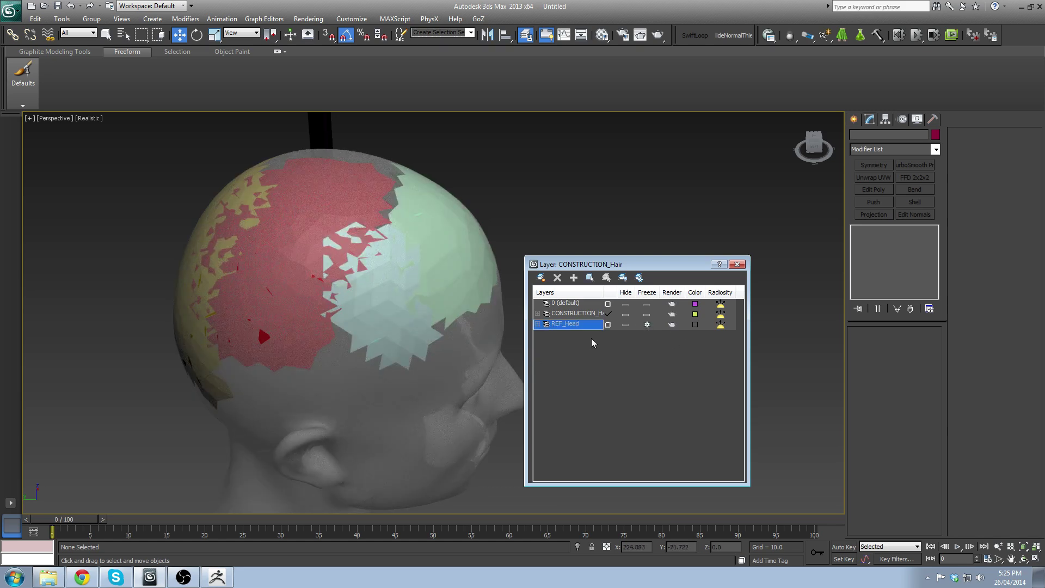
pyautogui.click(736, 265)
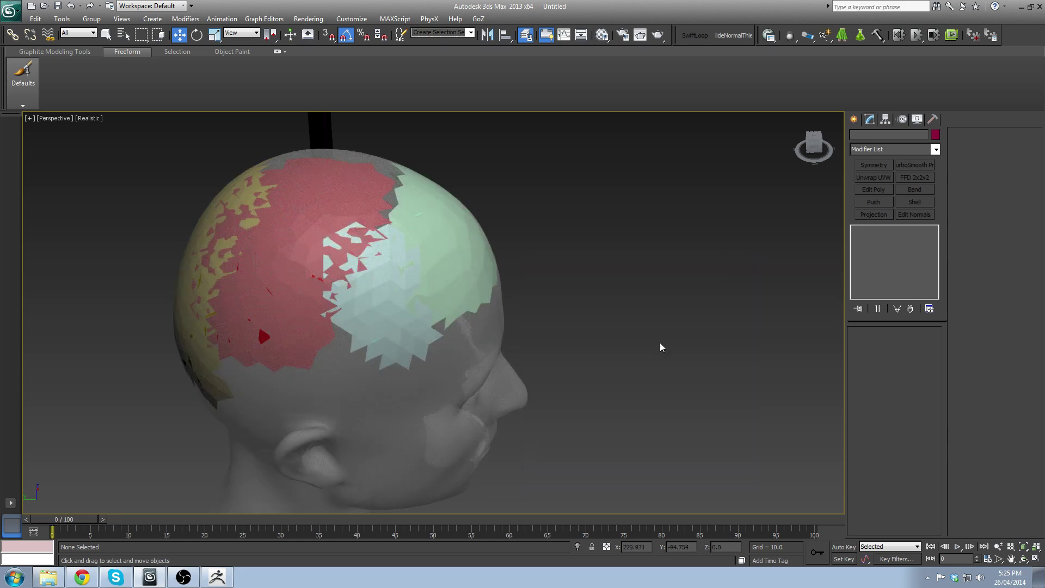
# Step: Mirror the pale blue side patch across the head with a flipped X-axis Symmetry modifier and collapse the modifier into the mesh
pyautogui.click(377, 297)
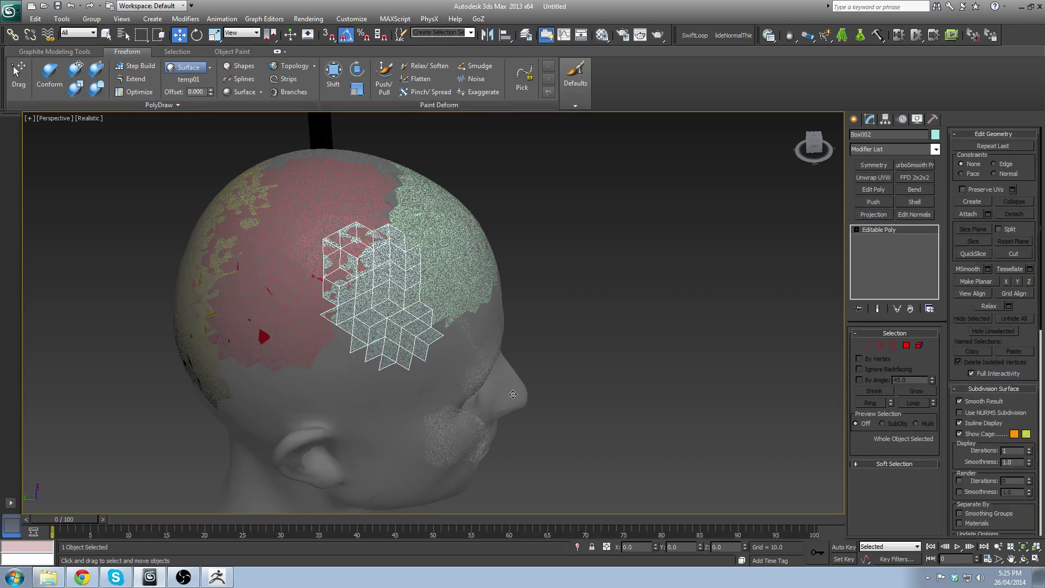
pyautogui.moveTo(815, 143); pyautogui.dragTo(815, 188)
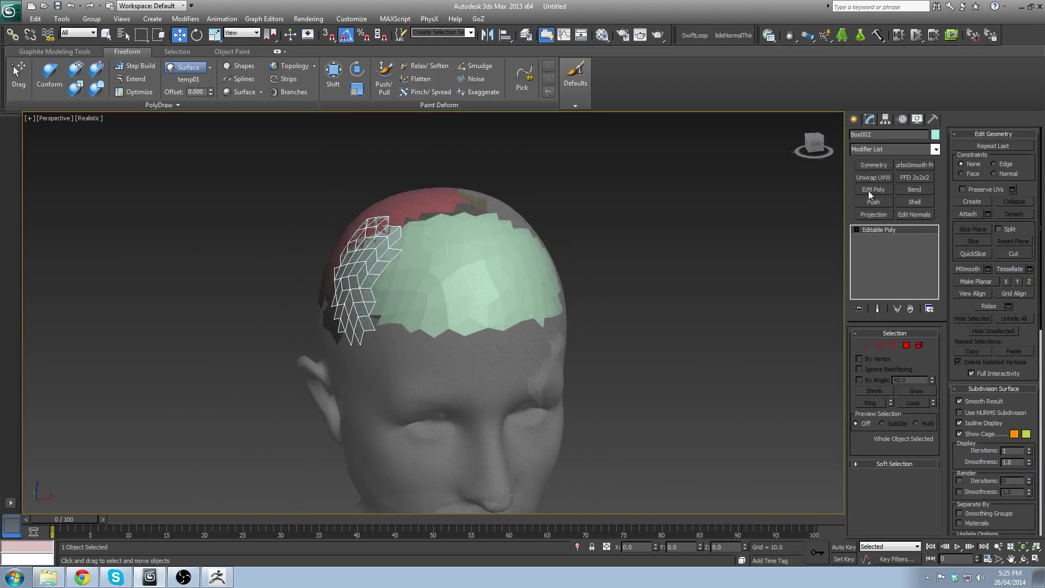
pyautogui.click(874, 164)
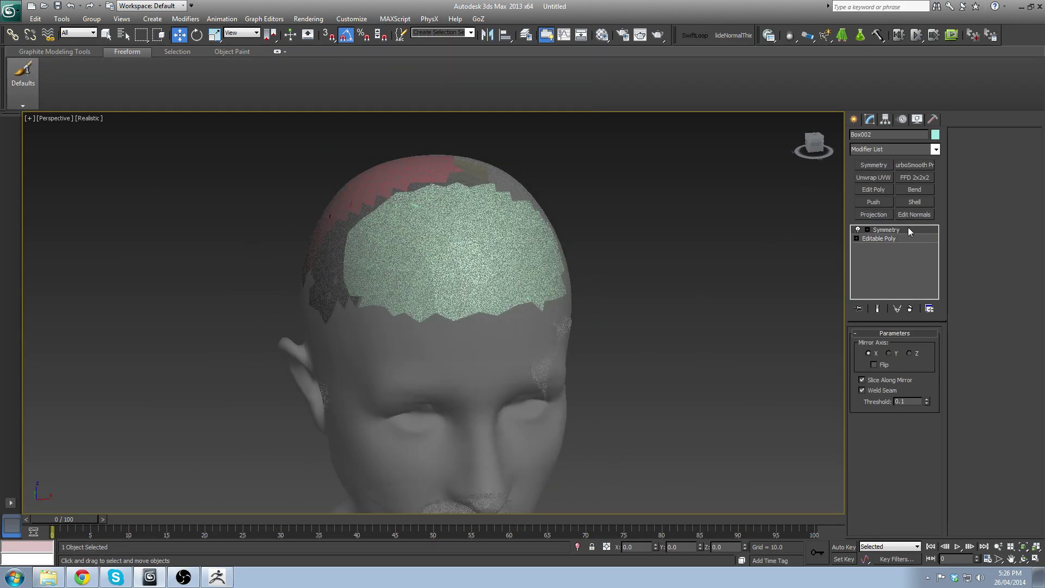
pyautogui.keyDown('alt'); pyautogui.moveTo(566, 305); pyautogui.dragTo(536, 288, button='middle'); pyautogui.keyUp('alt')
pyautogui.scroll(-3, 531, 343)
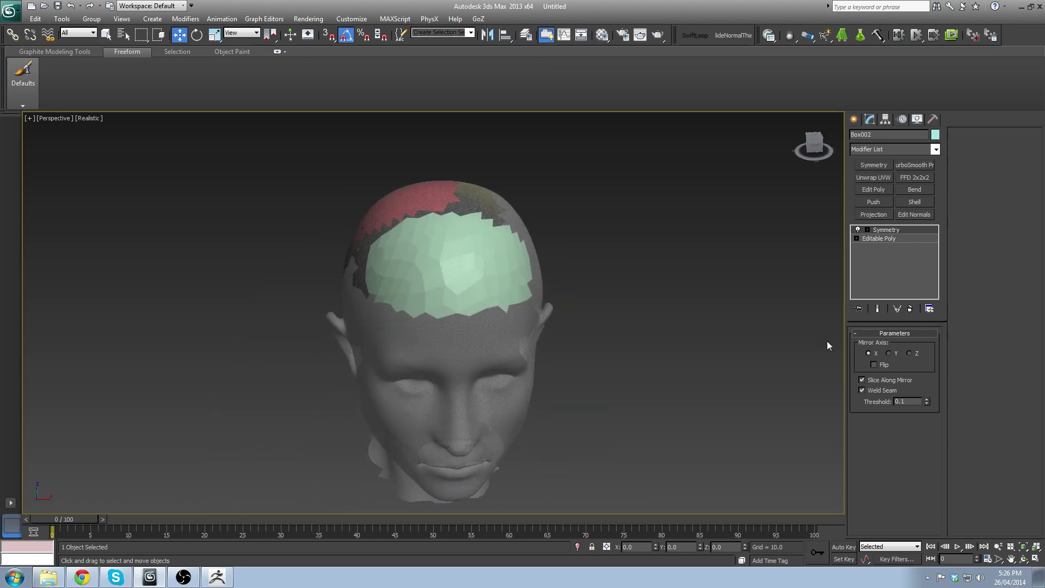
pyautogui.click(875, 366)
pyautogui.keyDown('alt'); pyautogui.moveTo(547, 296); pyautogui.dragTo(565, 364, button='middle'); pyautogui.keyUp('alt')
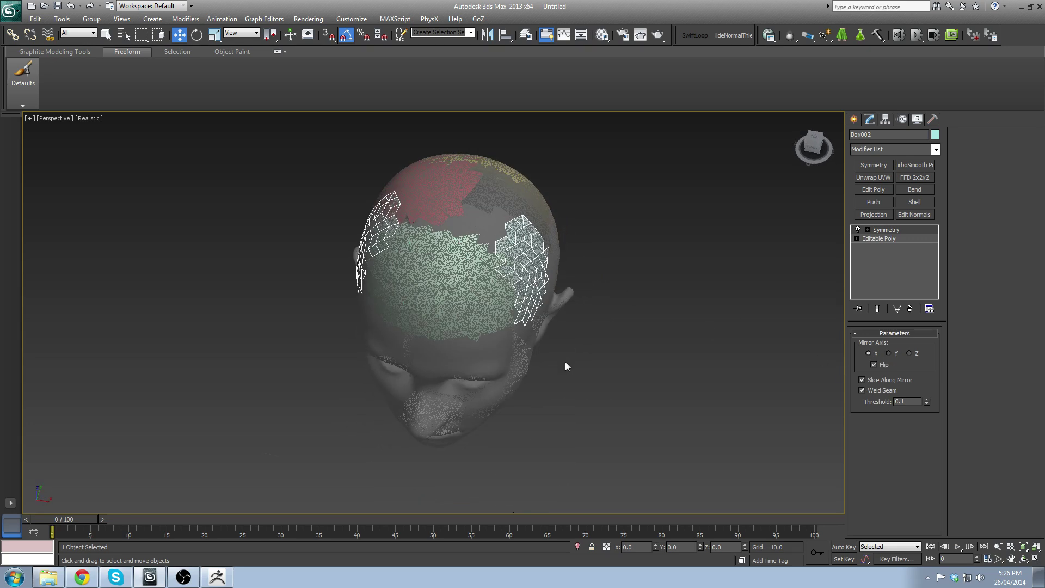
pyautogui.rightClick(890, 240)
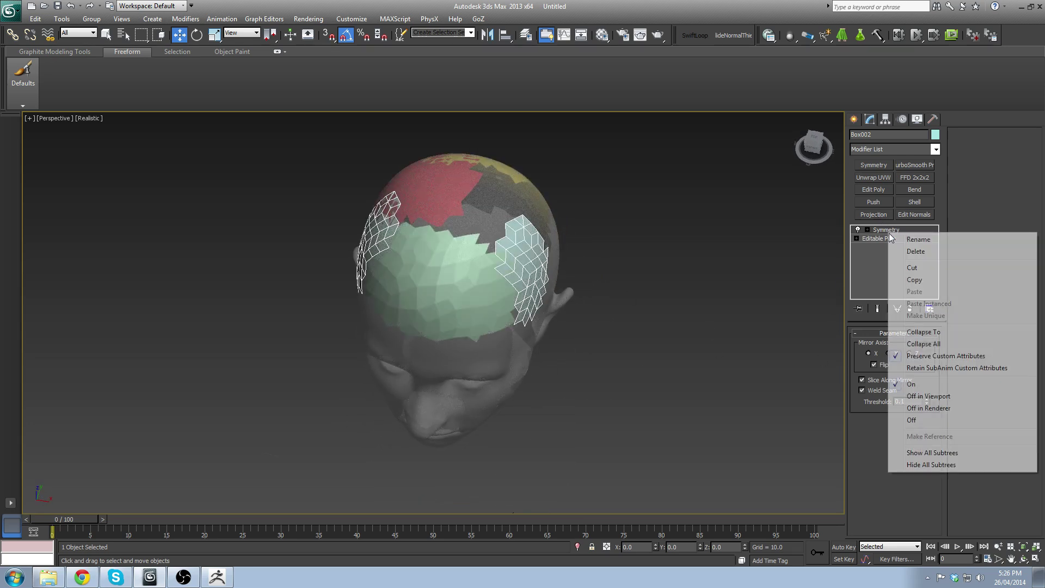
pyautogui.click(907, 330)
# Step: Detach the mirrored side patch element into a separate object and clear the selection
pyautogui.click(920, 346)
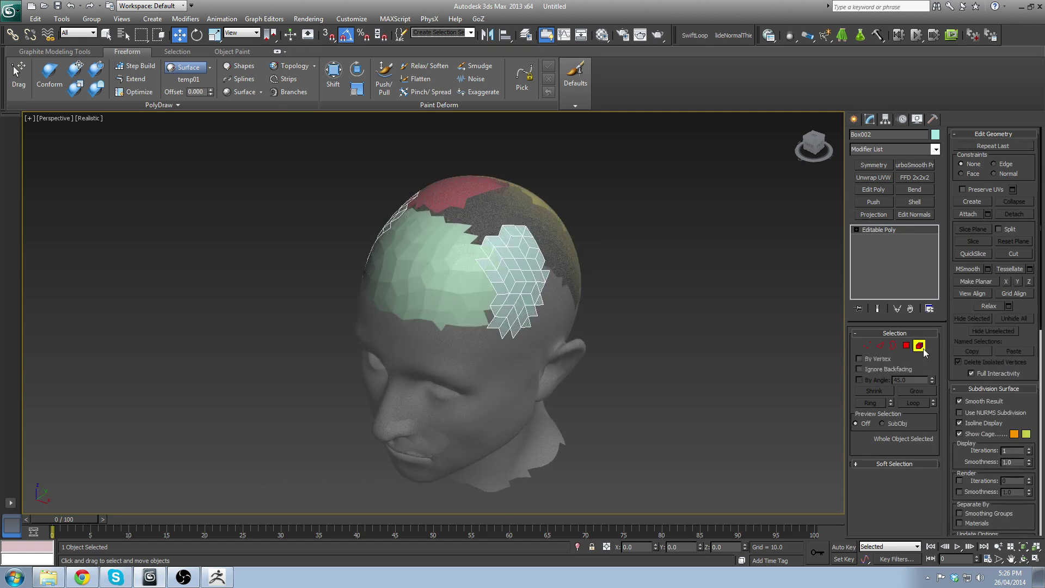
pyautogui.click(526, 294)
pyautogui.click(1014, 213)
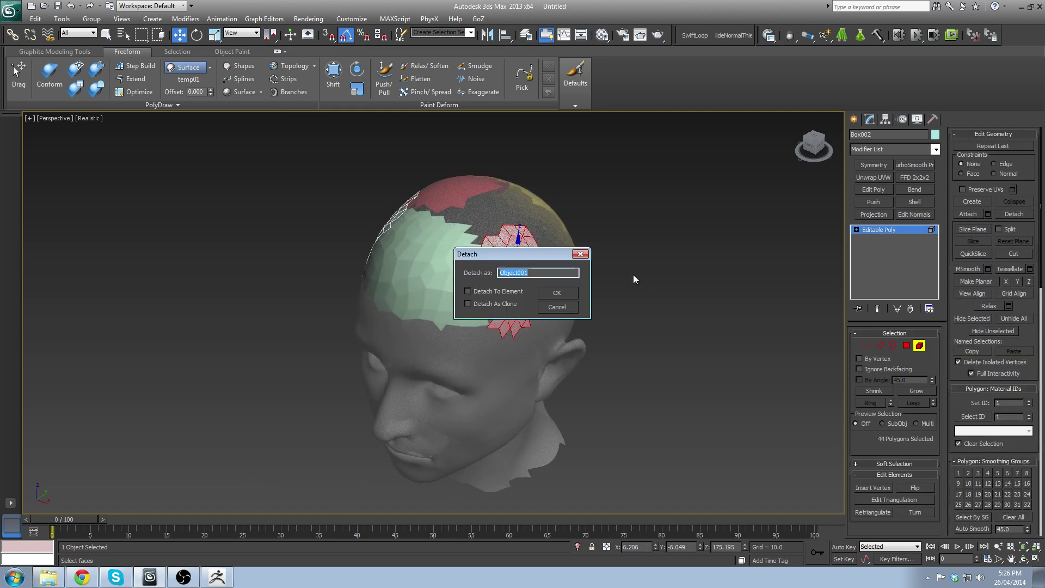
pyautogui.click(560, 294)
pyautogui.click(922, 346)
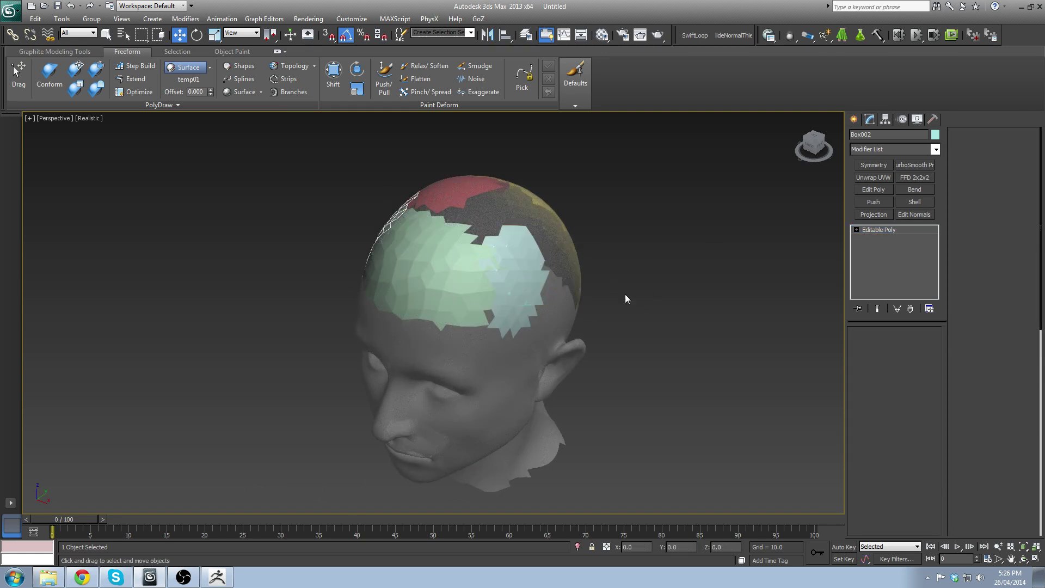
pyautogui.click(624, 295)
# Step: Leave vertex editing on the forehead patch and change the detached side patch's object color to green
pyautogui.click(490, 279)
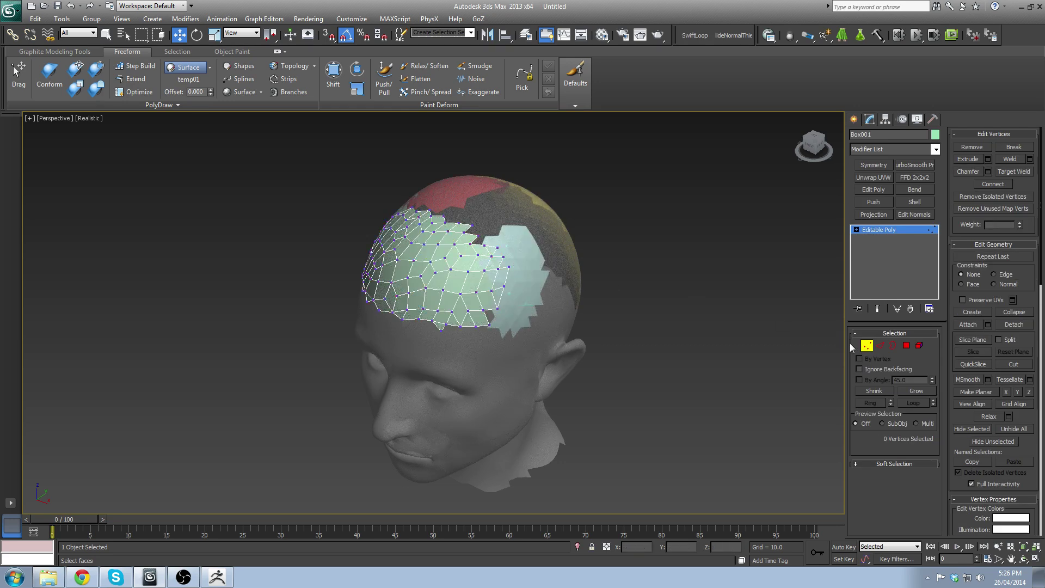
pyautogui.click(563, 273)
pyautogui.click(530, 269)
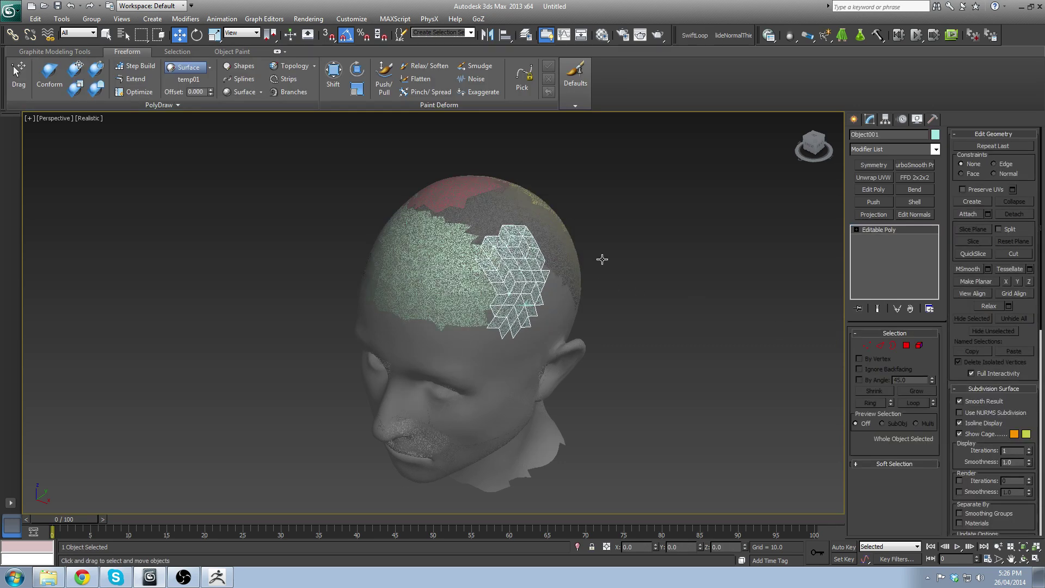
pyautogui.click(936, 134)
pyautogui.click(518, 267)
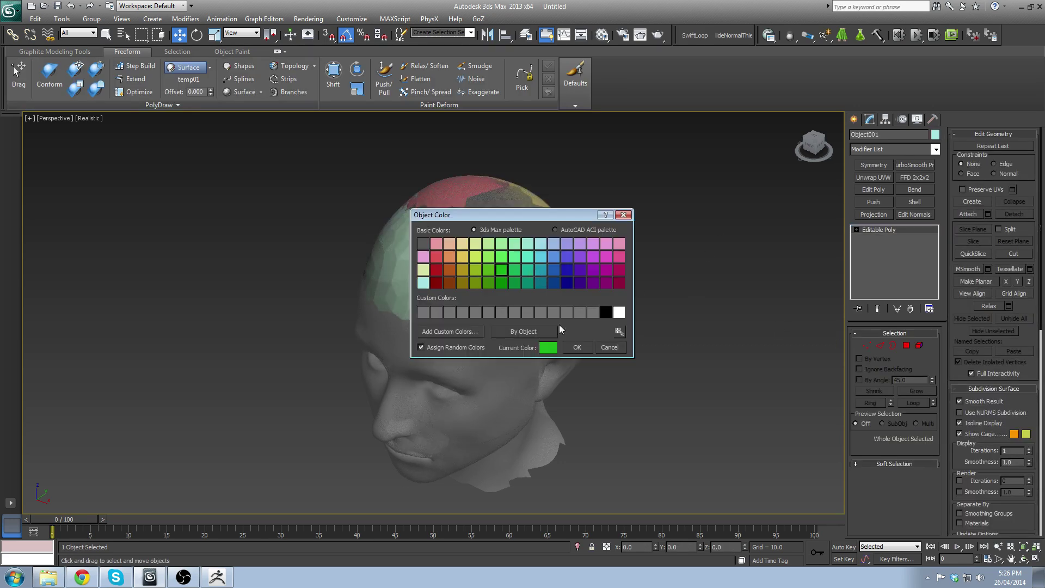
pyautogui.click(577, 349)
pyautogui.click(707, 422)
# Step: Mirror the red patch over the top of the head with an X-axis Symmetry modifier with Flip enabled
pyautogui.keyDown('alt'); pyautogui.moveTo(637, 259); pyautogui.dragTo(673, 337, button='middle'); pyautogui.keyUp('alt')
pyautogui.click(478, 323)
pyautogui.keyDown('alt'); pyautogui.moveTo(563, 400); pyautogui.dragTo(552, 301, button='middle'); pyautogui.keyUp('alt')
pyautogui.keyDown('alt'); pyautogui.moveTo(552, 302); pyautogui.dragTo(580, 362, button='middle'); pyautogui.keyUp('alt')
pyautogui.keyDown('alt'); pyautogui.moveTo(481, 291); pyautogui.dragTo(446, 325, button='middle'); pyautogui.keyUp('alt')
pyautogui.click(874, 165)
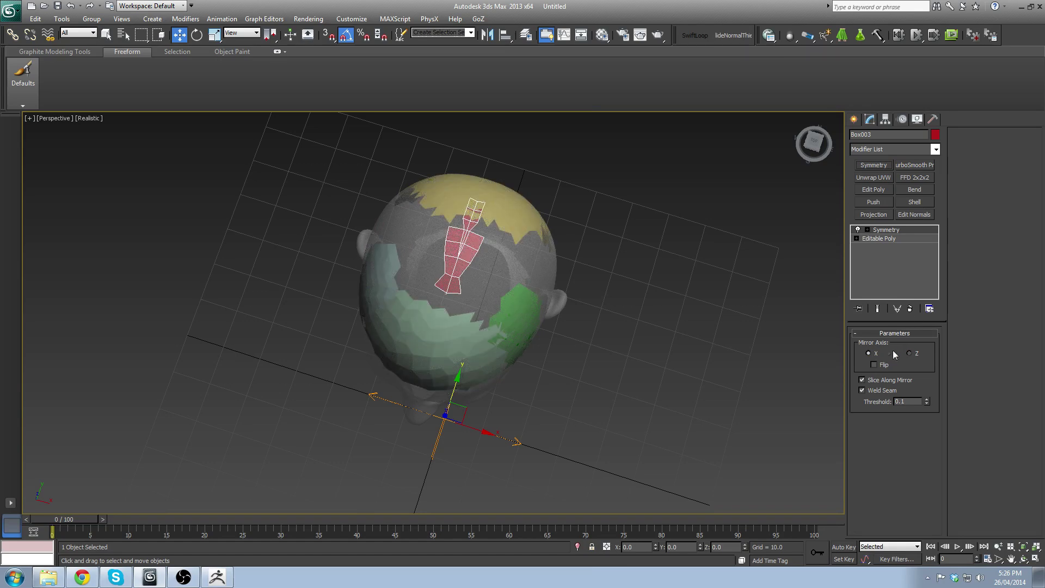
pyautogui.click(875, 365)
pyautogui.scroll(5, 428, 232)
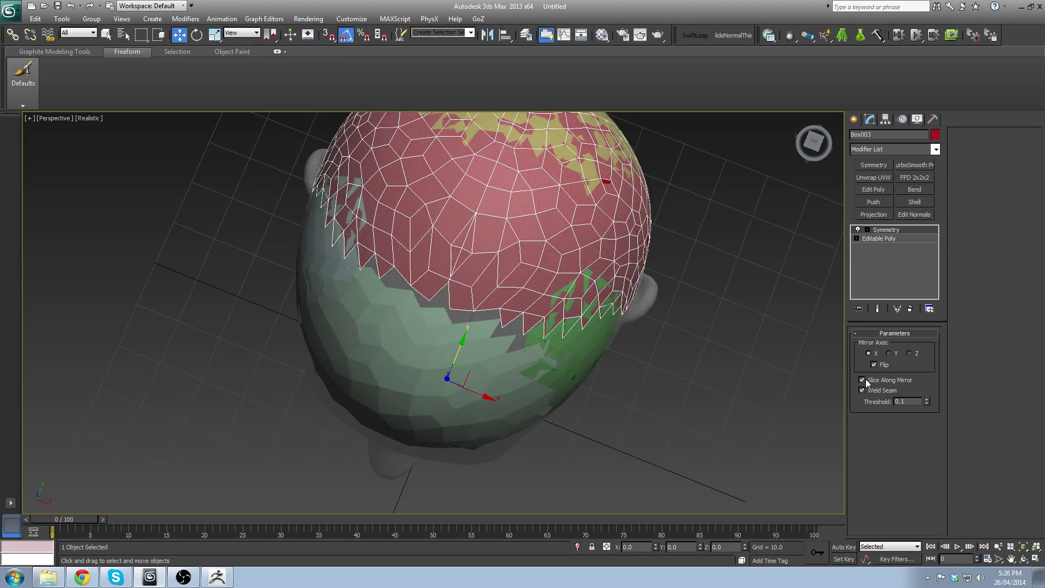
# Step: Turn off Slice Along Mirror and Weld Seam in the red scalp piece's Symmetry modifier and collapse it into the editable poly
pyautogui.click(861, 380)
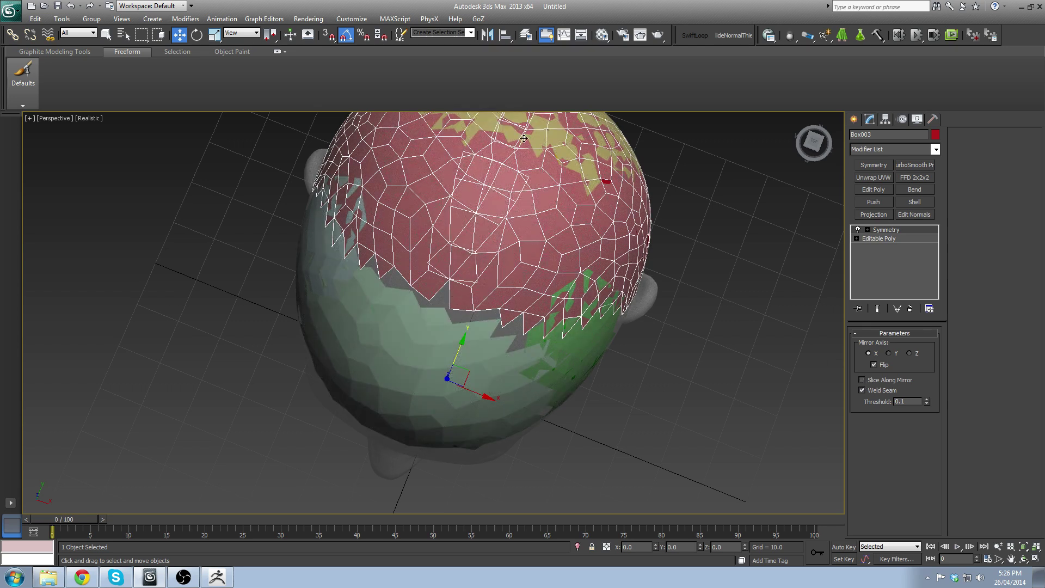
pyautogui.moveTo(523, 140); pyautogui.dragTo(491, 216, button='middle')
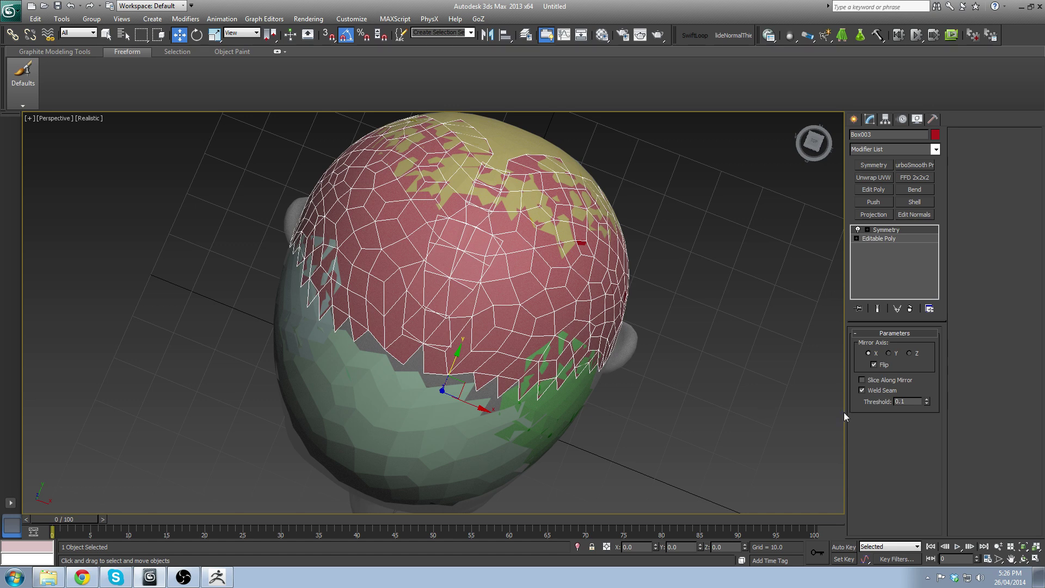
pyautogui.click(862, 390)
pyautogui.rightClick(891, 231)
pyautogui.click(937, 323)
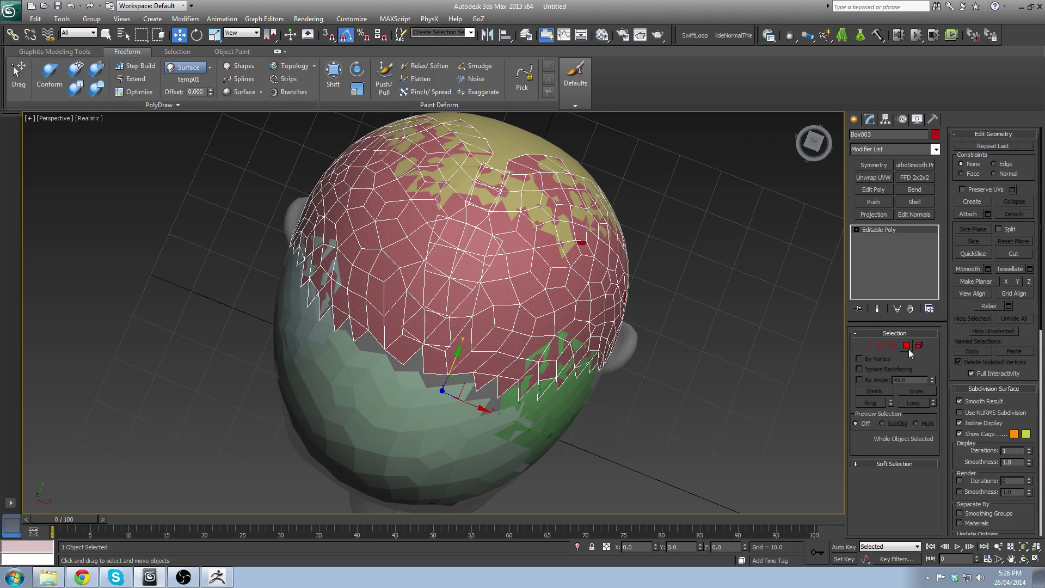
# Step: Select the half of the red scalp piece next to the green patch as an element and detach it as a separate object
pyautogui.click(919, 346)
pyautogui.click(566, 278)
pyautogui.click(374, 189)
pyautogui.click(557, 290)
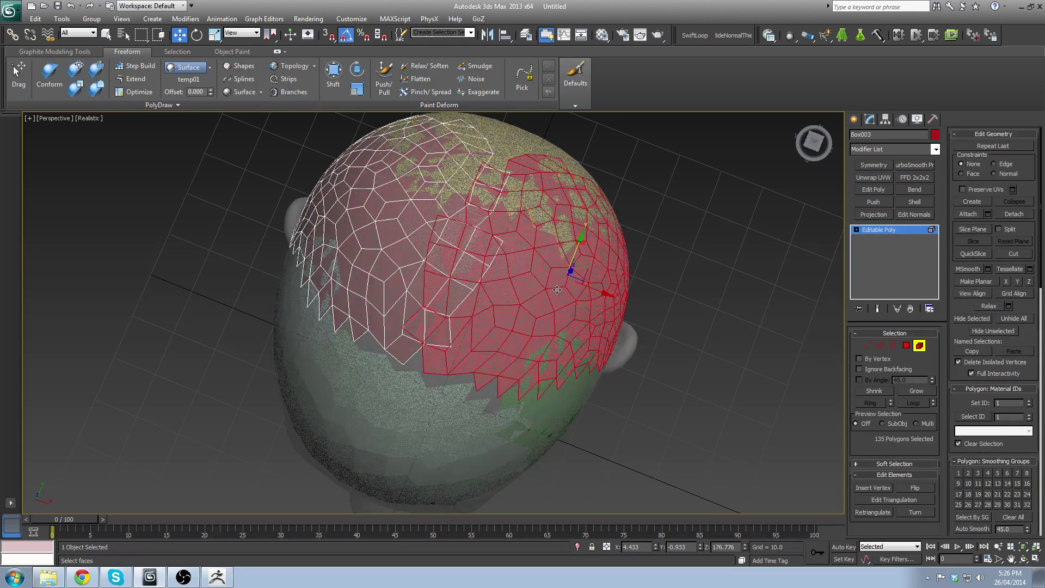
pyautogui.click(374, 189)
pyautogui.click(560, 280)
pyautogui.click(374, 189)
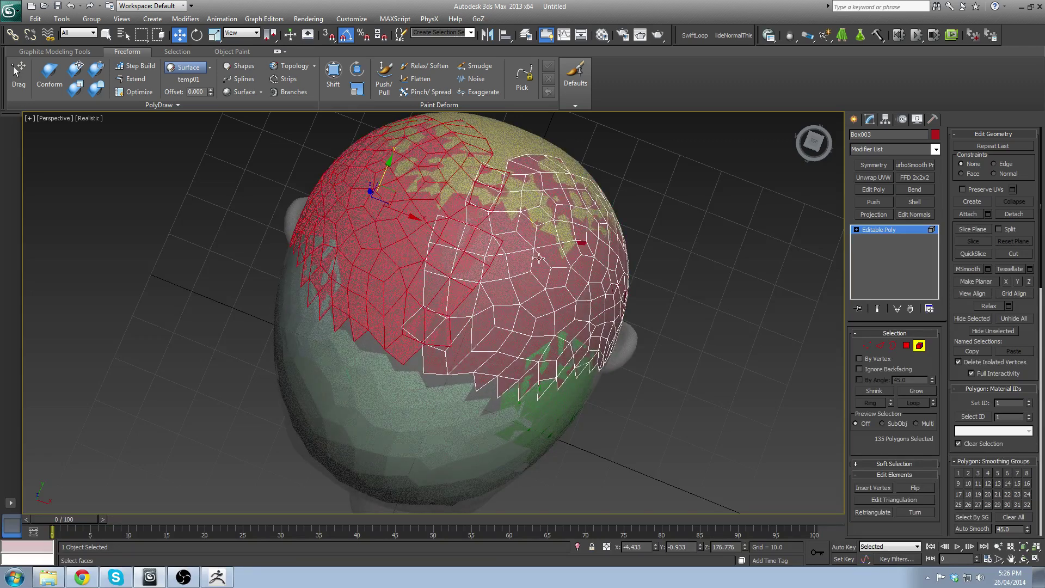
pyautogui.click(538, 300)
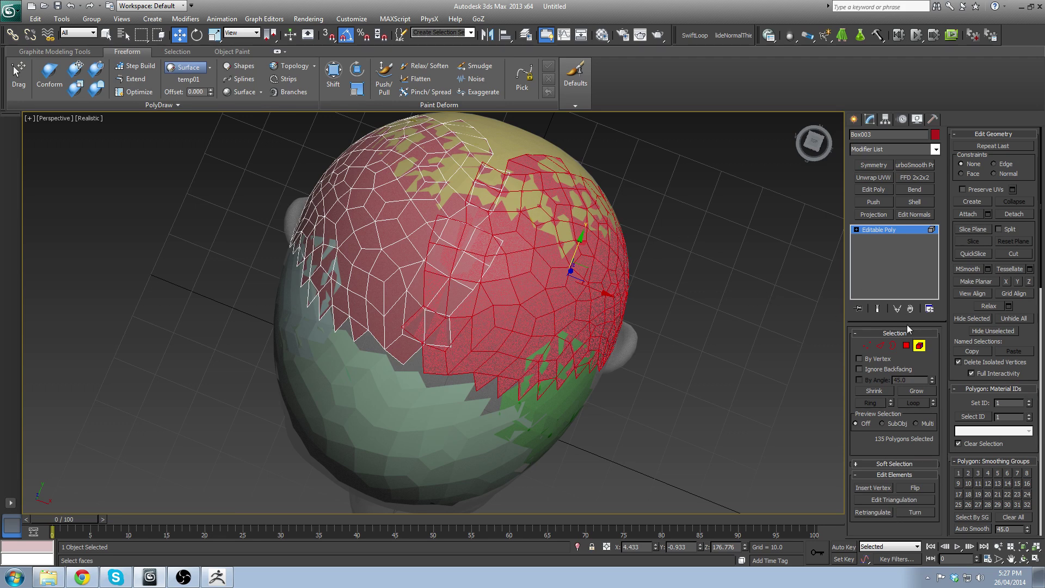
pyautogui.click(1014, 214)
pyautogui.click(557, 294)
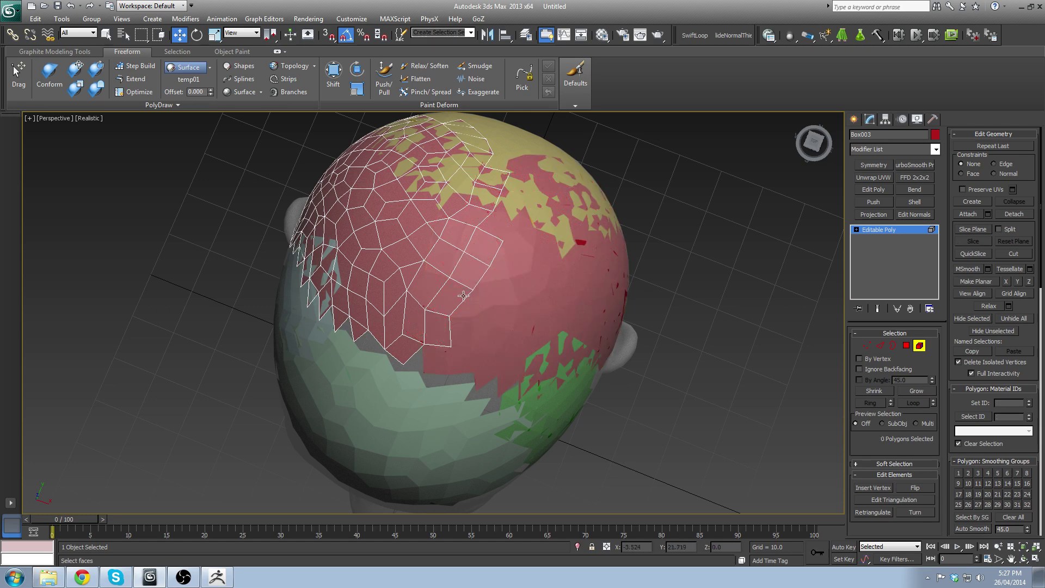
# Step: Select the newly detached scalp half and change its object color to purple
pyautogui.click(920, 345)
pyautogui.click(543, 290)
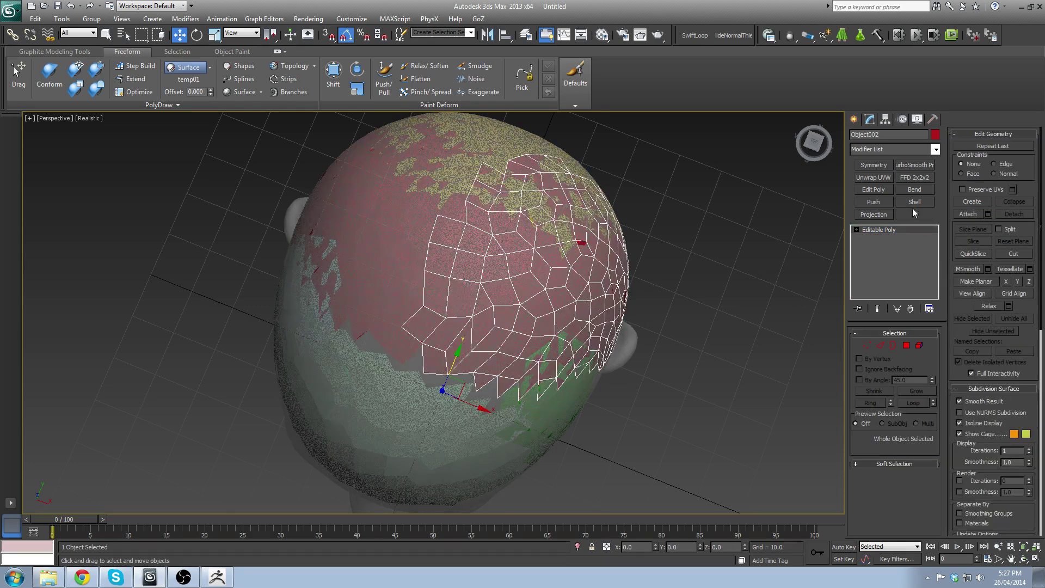
pyautogui.click(935, 134)
pyautogui.click(518, 254)
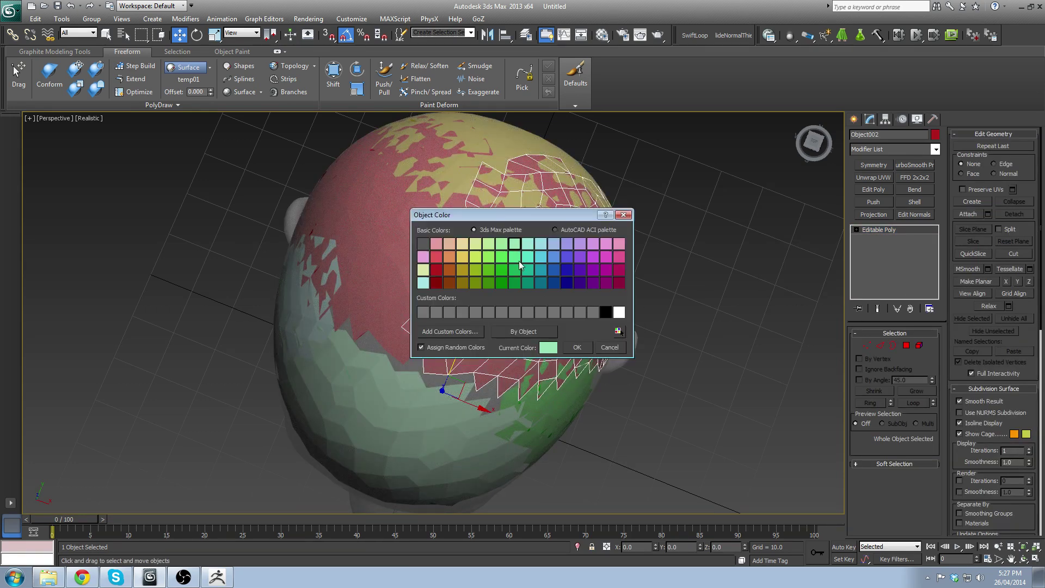
pyautogui.click(594, 256)
pyautogui.click(577, 347)
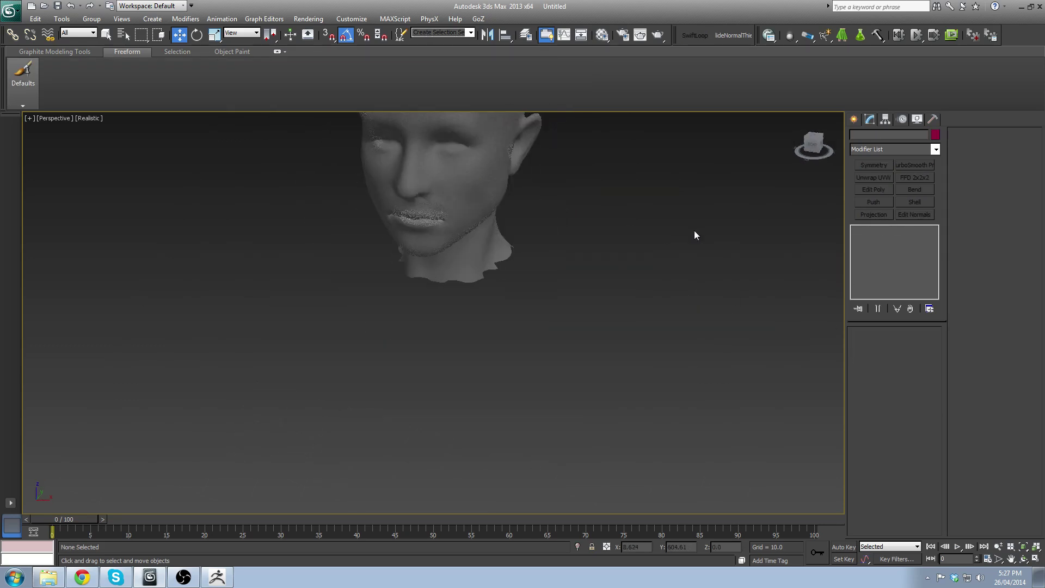
# Step: Select the light green scalp piece above the forehead
pyautogui.scroll(-3, 608, 316)
pyautogui.scroll(4, 606, 311)
pyautogui.keyDown('alt'); pyautogui.moveTo(451, 248); pyautogui.dragTo(636, 295, button='middle'); pyautogui.keyUp('alt')
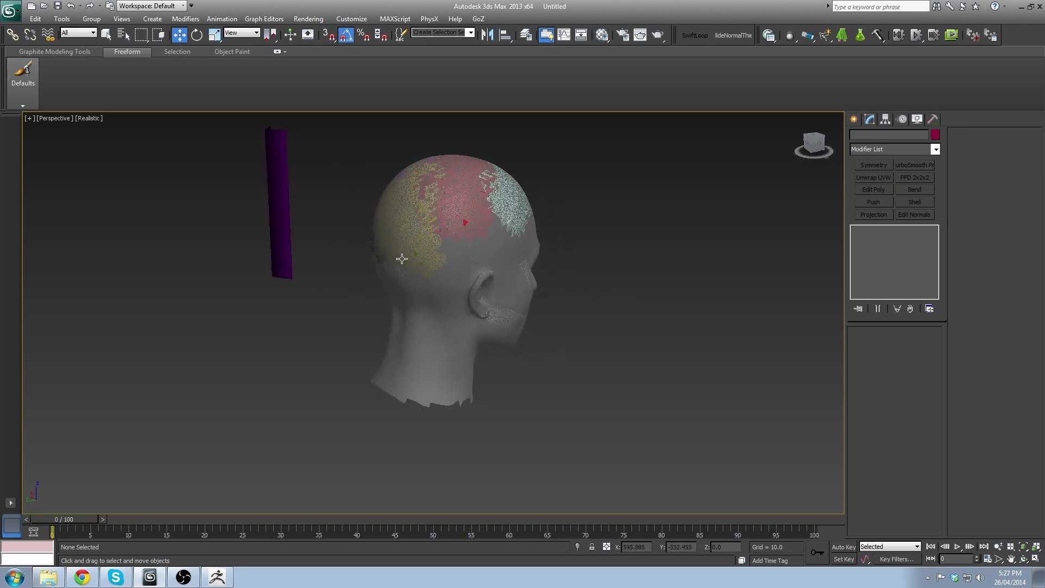
pyautogui.keyDown('alt'); pyautogui.moveTo(401, 259); pyautogui.dragTo(606, 253, button='middle'); pyautogui.keyUp('alt')
pyautogui.keyDown('alt'); pyautogui.moveTo(479, 299); pyautogui.dragTo(589, 312, button='middle'); pyautogui.keyUp('alt')
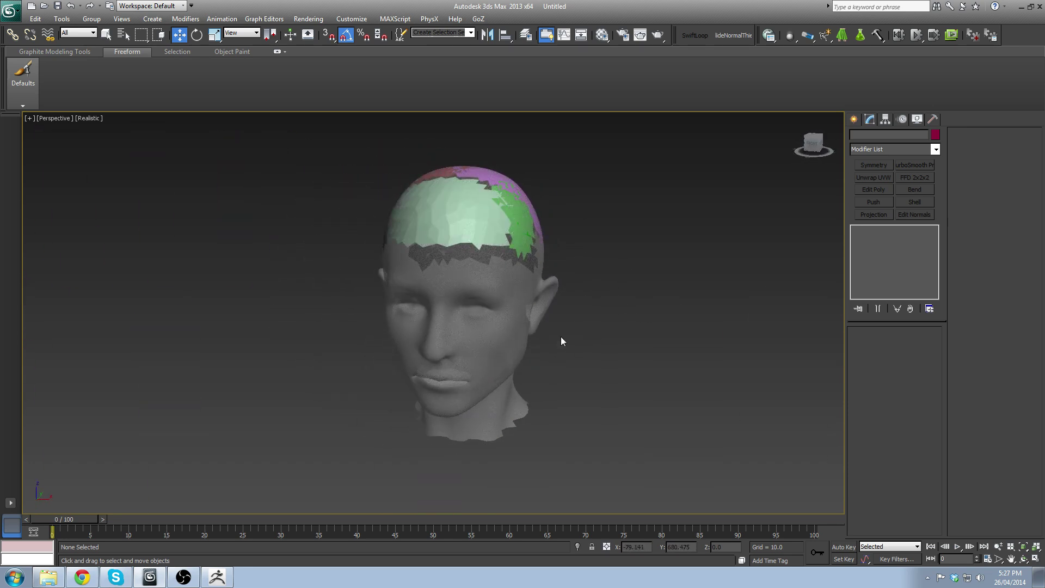
pyautogui.click(450, 207)
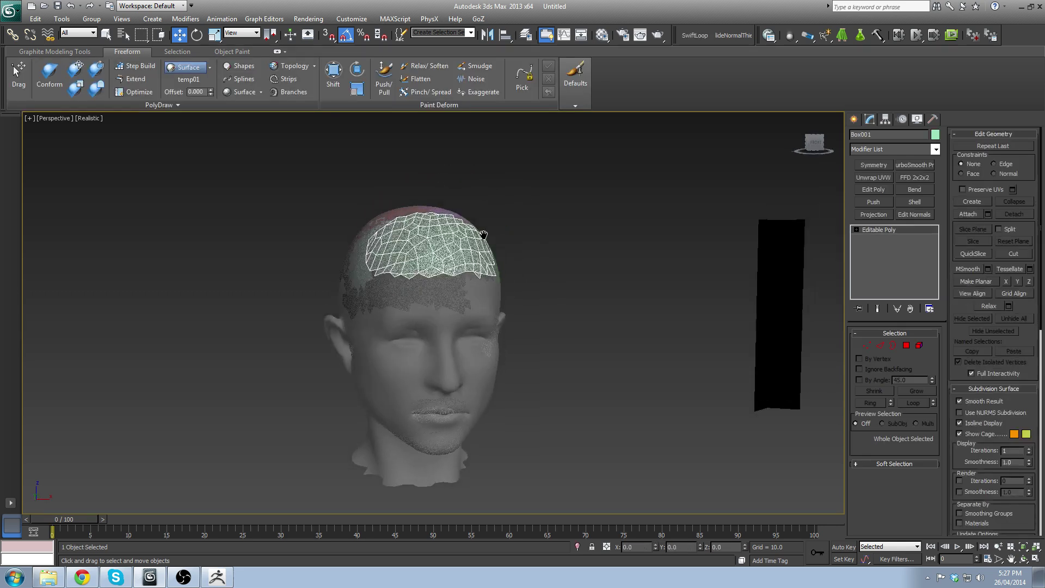
pyautogui.scroll(2, 466, 265)
pyautogui.keyDown('alt'); pyautogui.moveTo(466, 265); pyautogui.dragTo(474, 253, button='middle'); pyautogui.keyUp('alt')
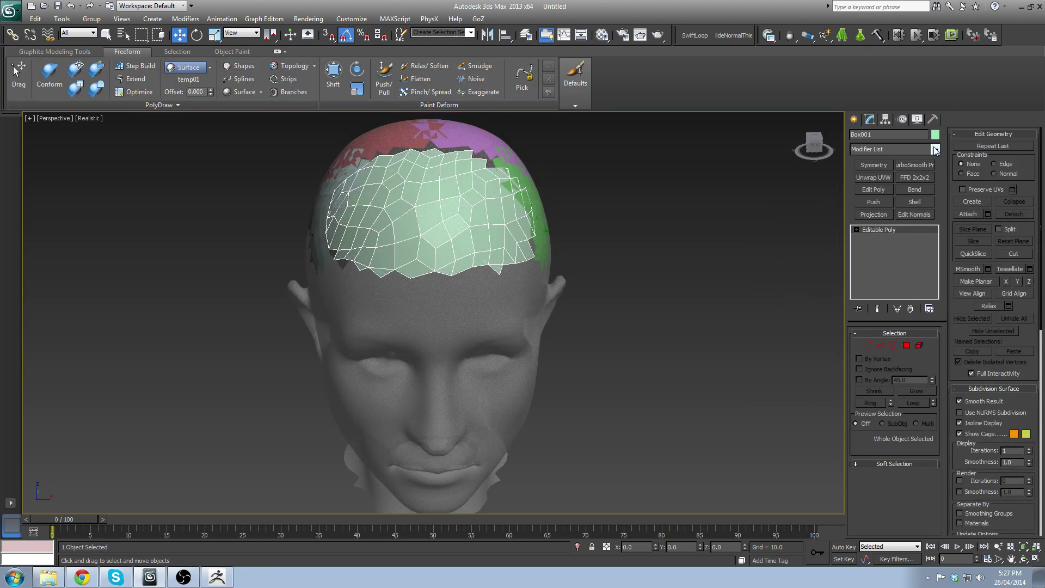
# Step: Save the scene as HairTuto02 in the HairTuto folder inside Temp
pyautogui.click(11, 10)
pyautogui.click(54, 142)
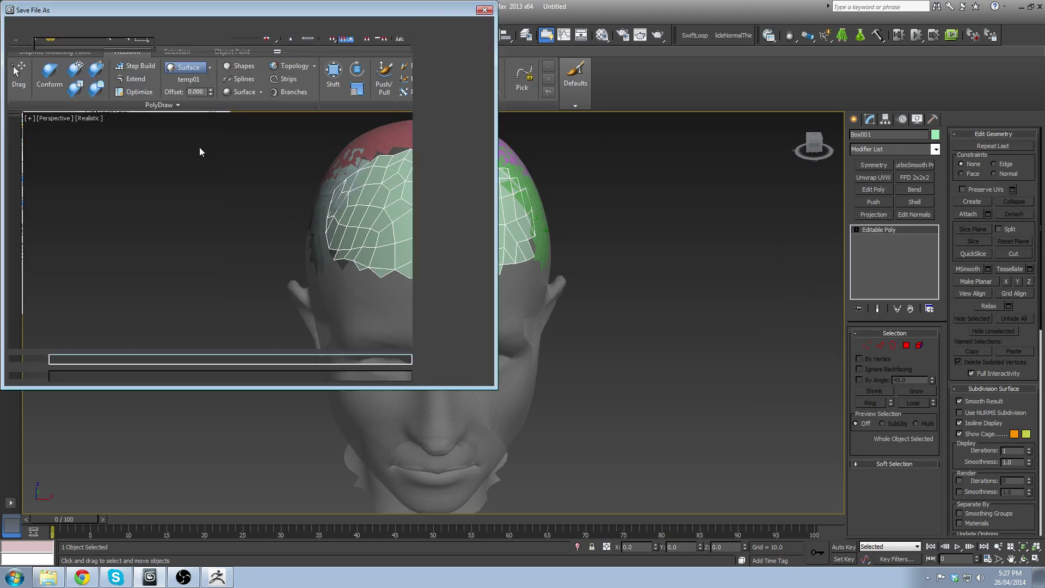
pyautogui.middleClick(134, 218)
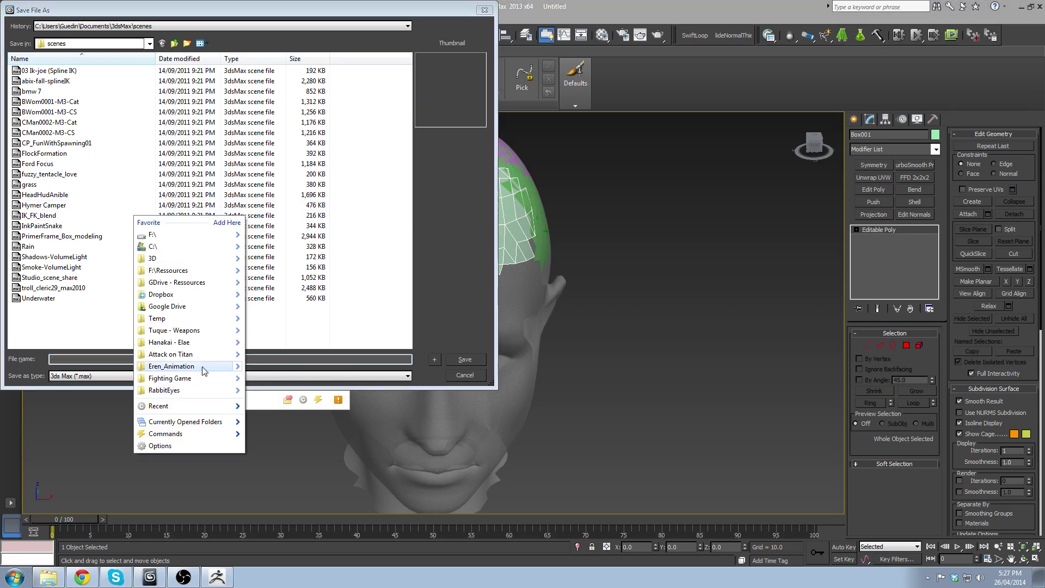
pyautogui.click(158, 319)
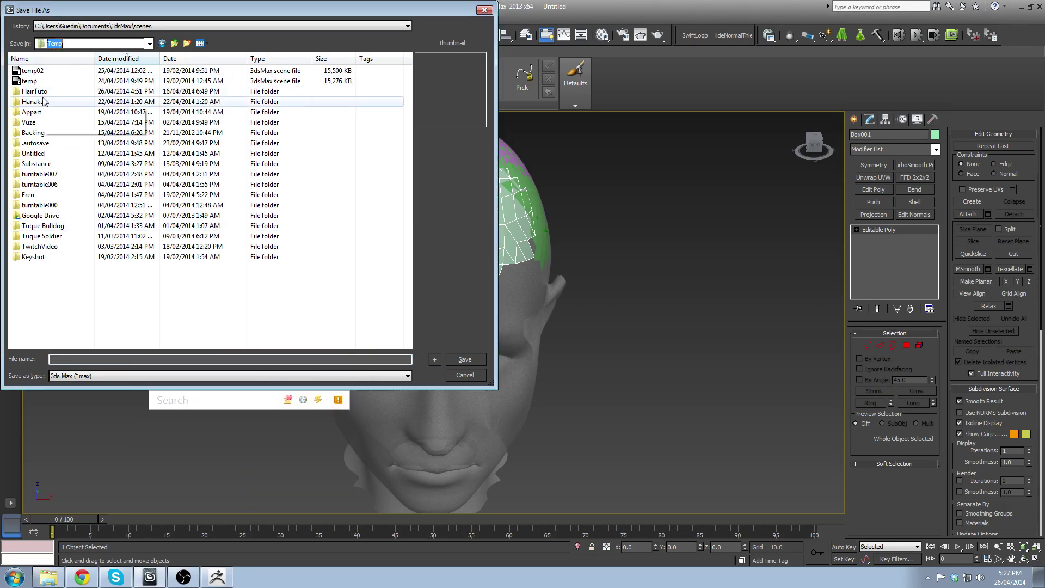
pyautogui.doubleClick(39, 92)
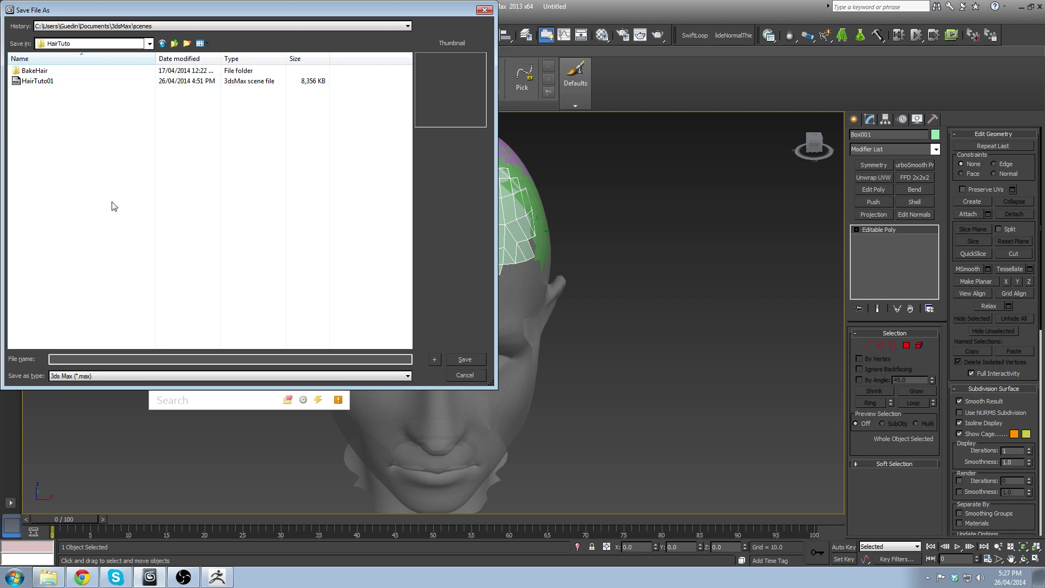
pyautogui.click(55, 82)
pyautogui.click(434, 359)
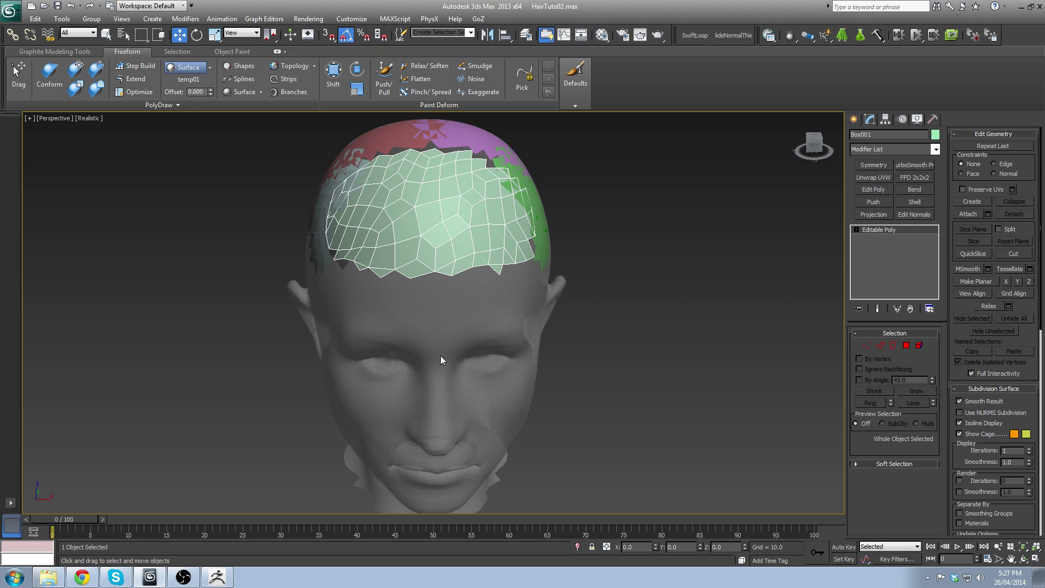
# Step: Examine the light green forehead piece and its borders with the neighbouring scalp pieces from several angles
pyautogui.keyDown('alt'); pyautogui.moveTo(457, 350); pyautogui.dragTo(413, 359, button='middle'); pyautogui.keyUp('alt')
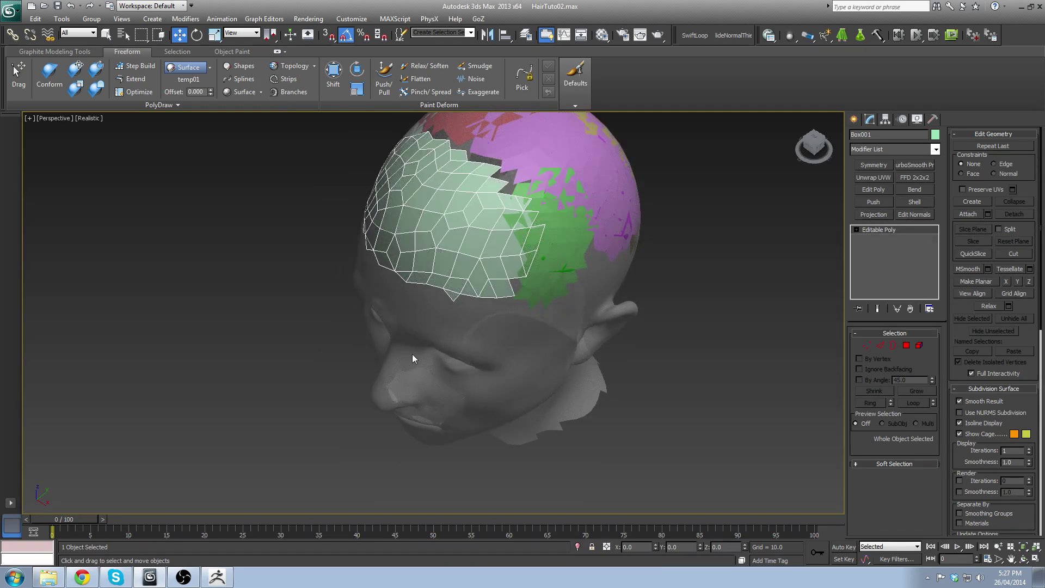
pyautogui.keyDown('alt'); pyautogui.moveTo(472, 343); pyautogui.dragTo(486, 285, button='middle'); pyautogui.keyUp('alt')
pyautogui.scroll(-4, 468, 319)
pyautogui.scroll(7, 458, 321)
pyautogui.moveTo(486, 286); pyautogui.dragTo(478, 304, button='middle')
pyautogui.scroll(-5, 446, 407)
pyautogui.moveTo(447, 407)
pyautogui.keyDown('alt'); pyautogui.mouseDown(button='middle')
pyautogui.moveTo(427, 436)
pyautogui.moveTo(445, 423)
pyautogui.mouseUp(button='middle'); pyautogui.keyUp('alt')
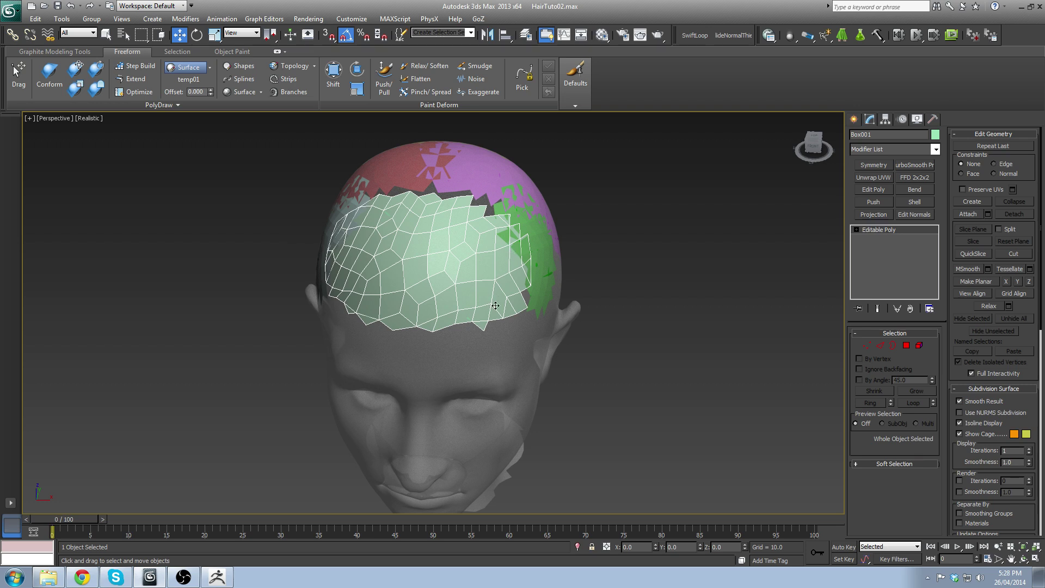
pyautogui.keyDown('alt'); pyautogui.moveTo(684, 246); pyautogui.dragTo(533, 336, button='middle'); pyautogui.keyUp('alt')
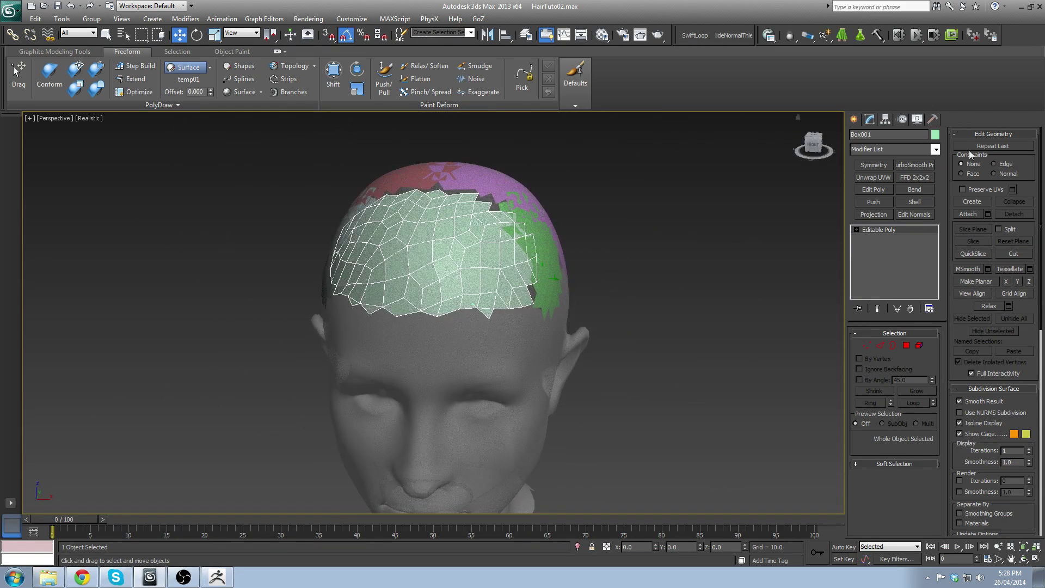
# Step: Add a Hair and Fur (WSM) modifier to the light green forehead scalp piece
pyautogui.click(935, 150)
pyautogui.press('h')
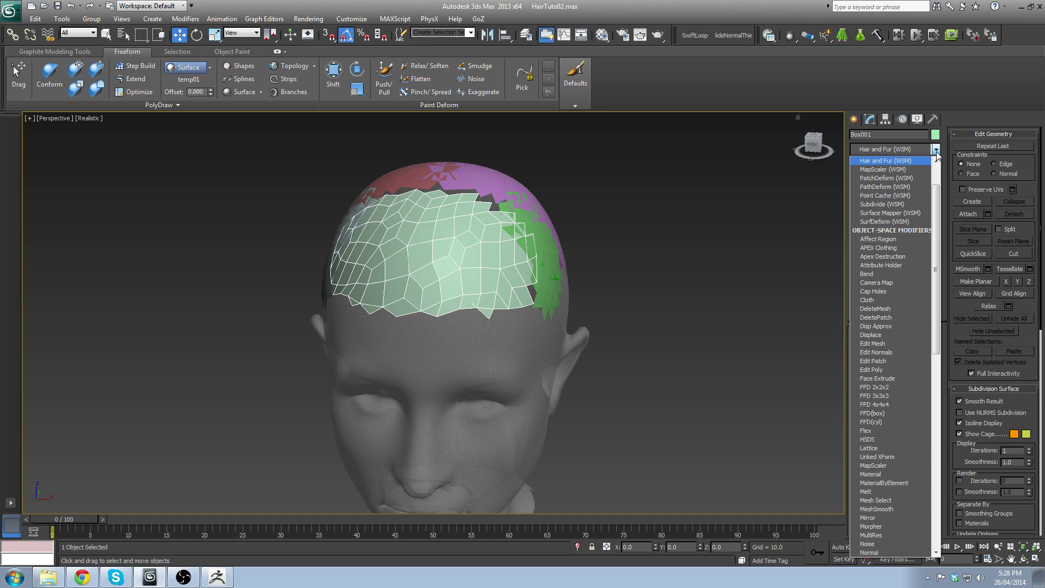
pyautogui.click(903, 161)
pyautogui.keyDown('alt'); pyautogui.moveTo(520, 320); pyautogui.dragTo(599, 234, button='middle'); pyautogui.keyUp('alt')
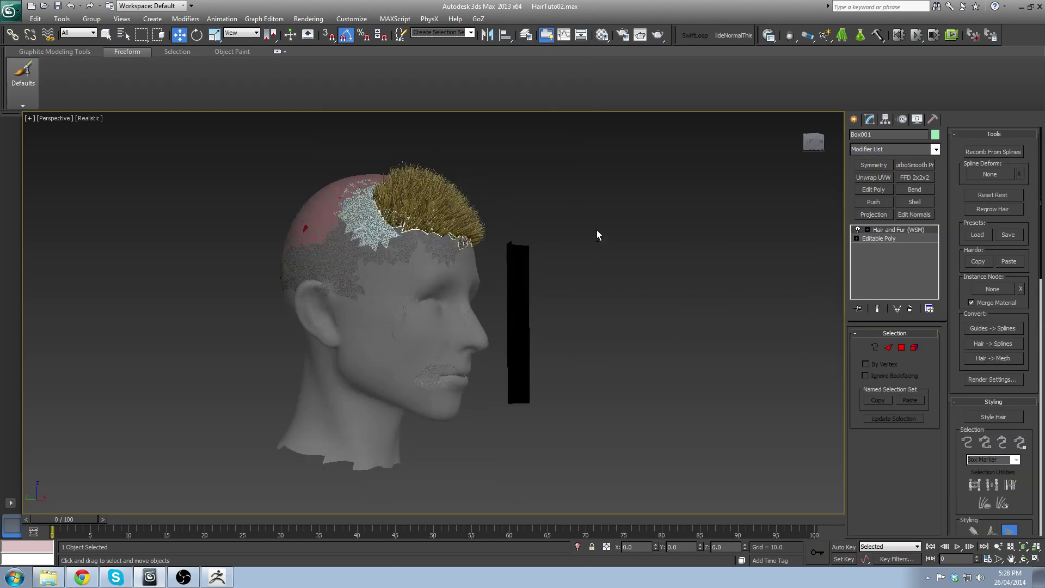
pyautogui.scroll(4, 599, 233)
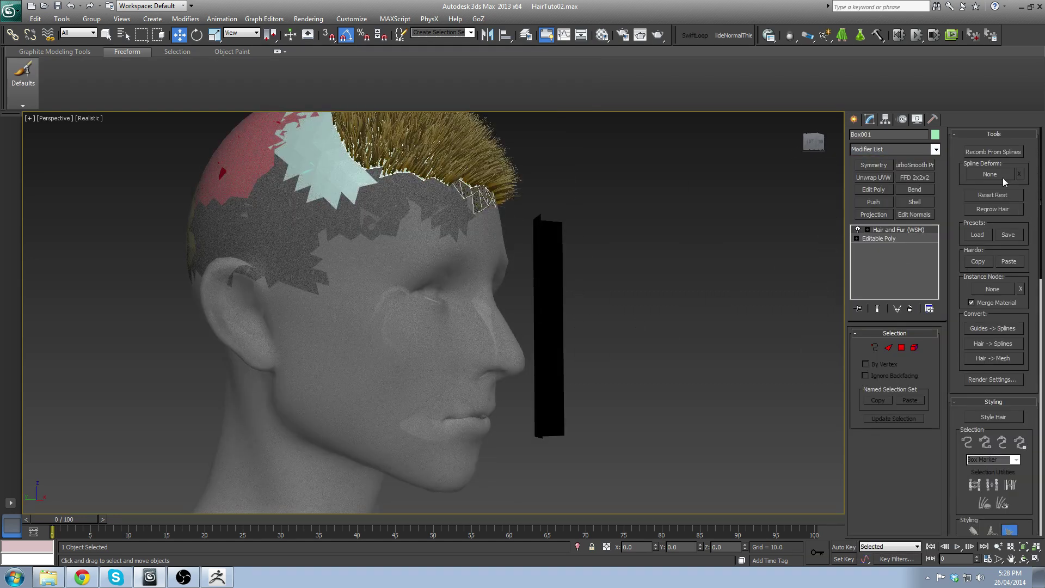
# Step: Assign the tall black strip, Plane001, as the instance node of the forehead hair
pyautogui.click(991, 289)
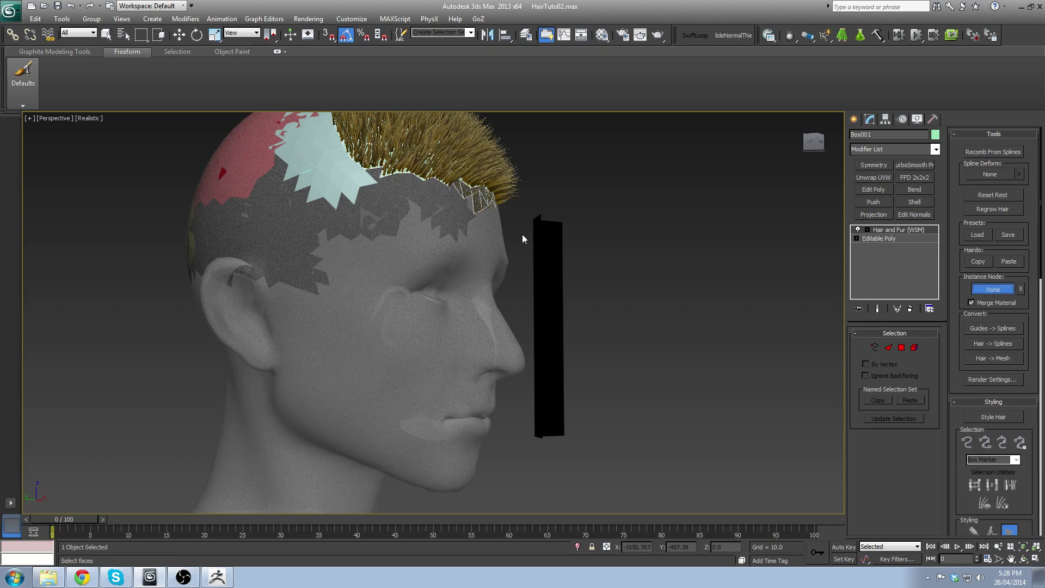
pyautogui.keyDown('alt'); pyautogui.moveTo(647, 205); pyautogui.dragTo(571, 255, button='middle'); pyautogui.keyUp('alt')
pyautogui.scroll(-3, 572, 254)
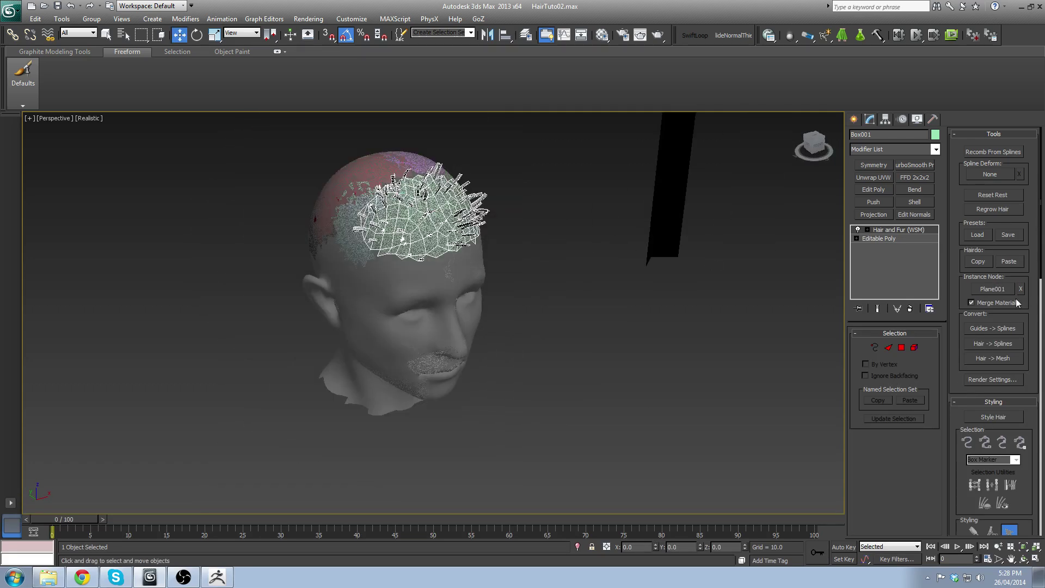
pyautogui.moveTo(419, 282); pyautogui.dragTo(419, 317, button='middle')
pyautogui.scroll(3, 419, 316)
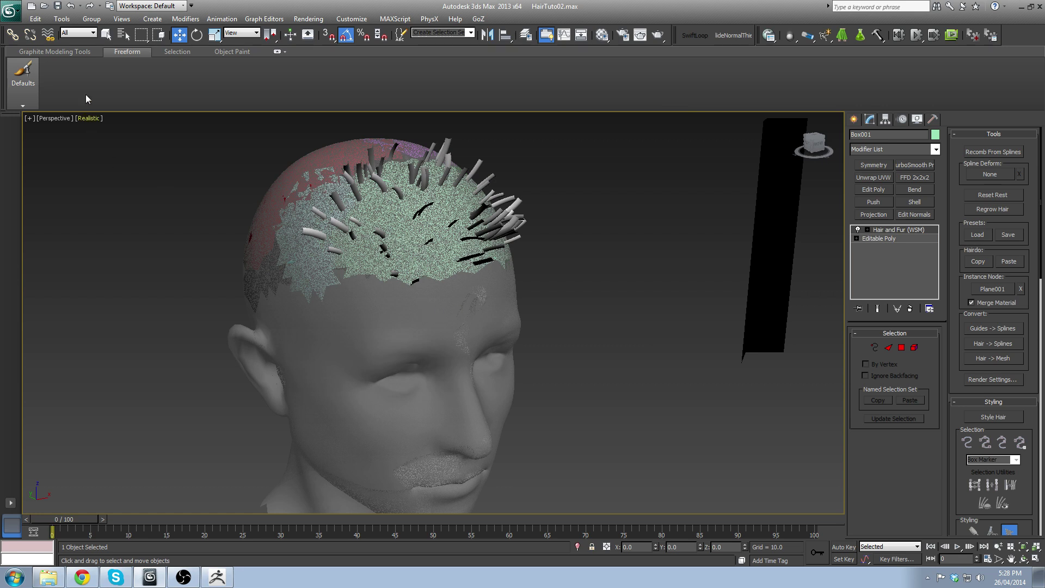
# Step: Try the Shaded display style in the perspective viewport and switch back to Realistic
pyautogui.click(90, 118)
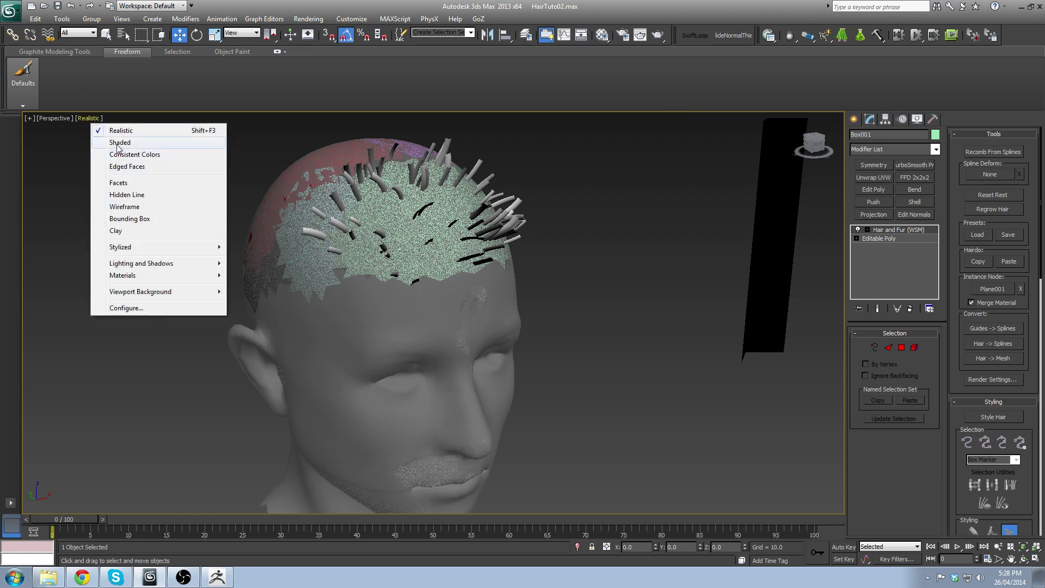
pyautogui.click(119, 143)
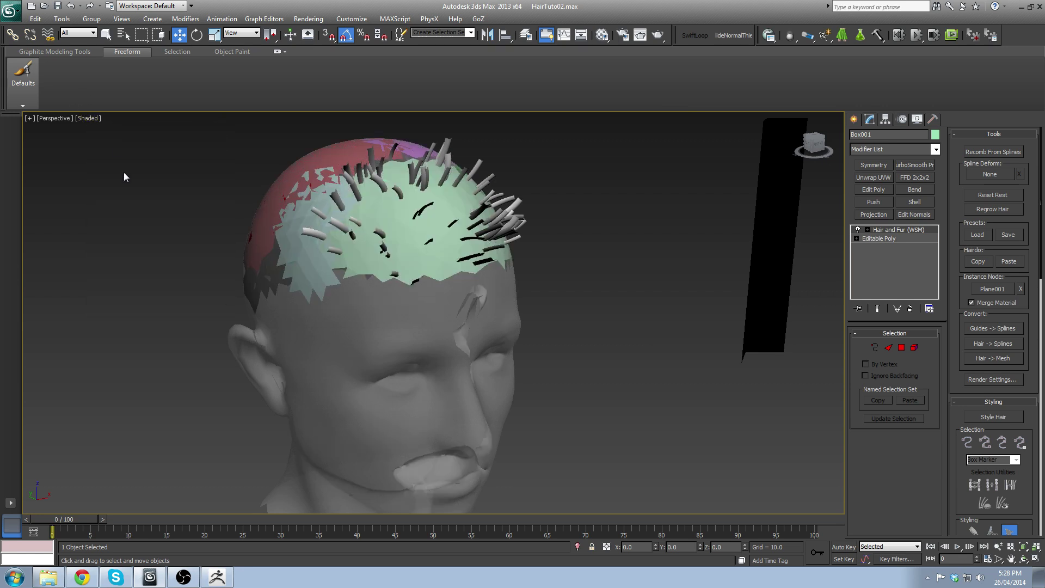
pyautogui.keyDown('alt'); pyautogui.moveTo(587, 437); pyautogui.dragTo(588, 329, button='middle'); pyautogui.keyUp('alt')
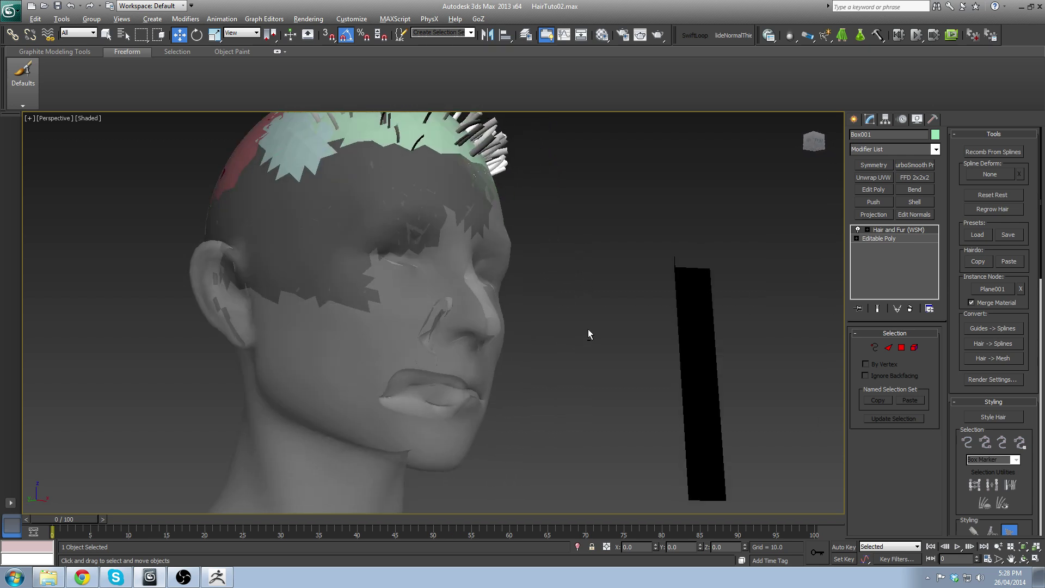
pyautogui.click(84, 118)
pyautogui.click(122, 130)
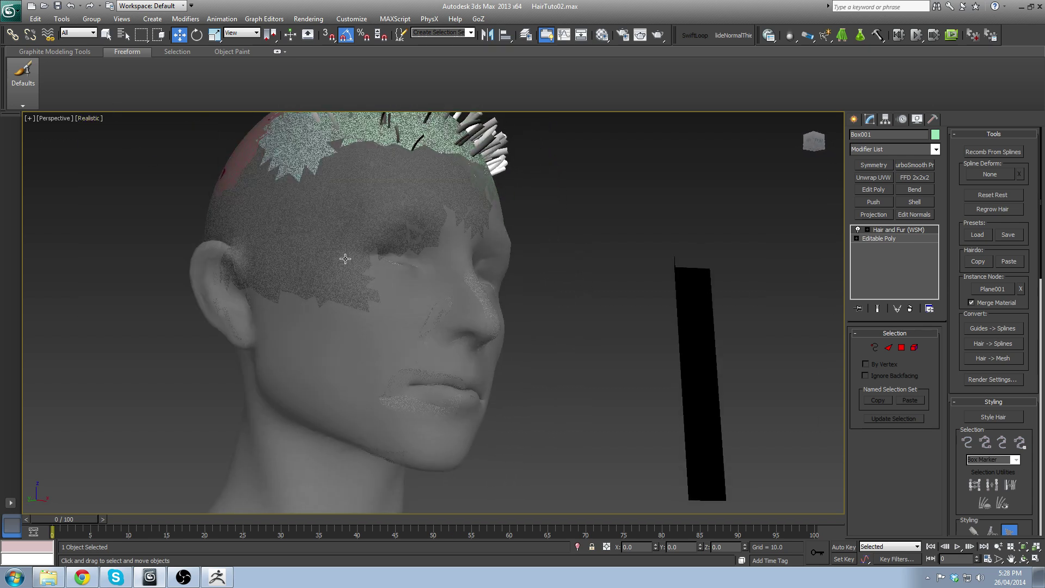
pyautogui.keyDown('alt'); pyautogui.moveTo(321, 212); pyautogui.dragTo(355, 231, button='middle'); pyautogui.keyUp('alt')
pyautogui.scroll(4, 297, 240)
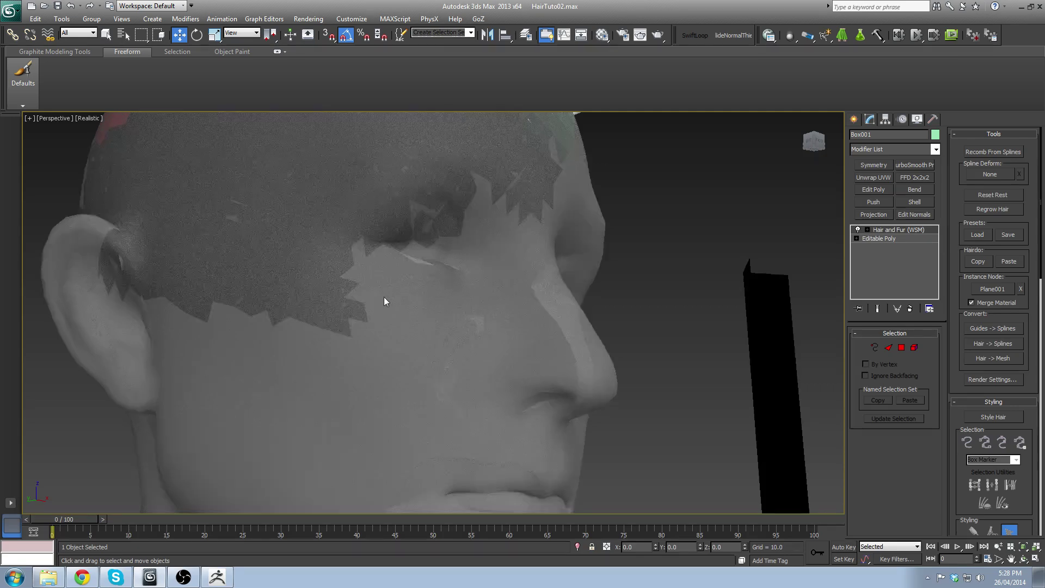
pyautogui.scroll(-3, 384, 296)
pyautogui.scroll(3, 375, 296)
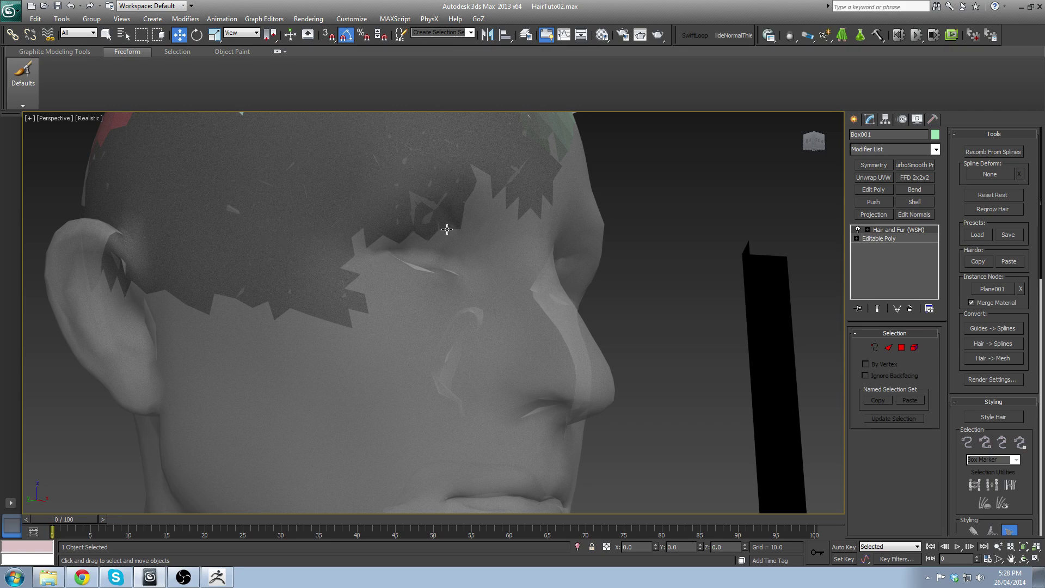
pyautogui.scroll(-4, 381, 286)
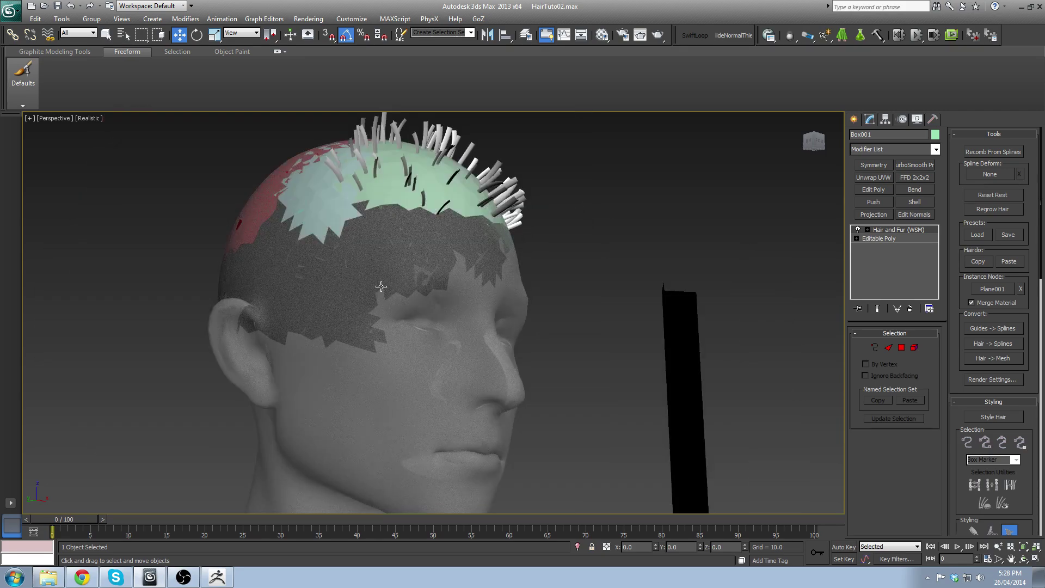
# Step: Switch the perspective viewport to the Shaded display style and inspect the hair strips on the forehead from several angles
pyautogui.keyDown('alt'); pyautogui.moveTo(406, 311); pyautogui.dragTo(229, 240, button='middle'); pyautogui.keyUp('alt')
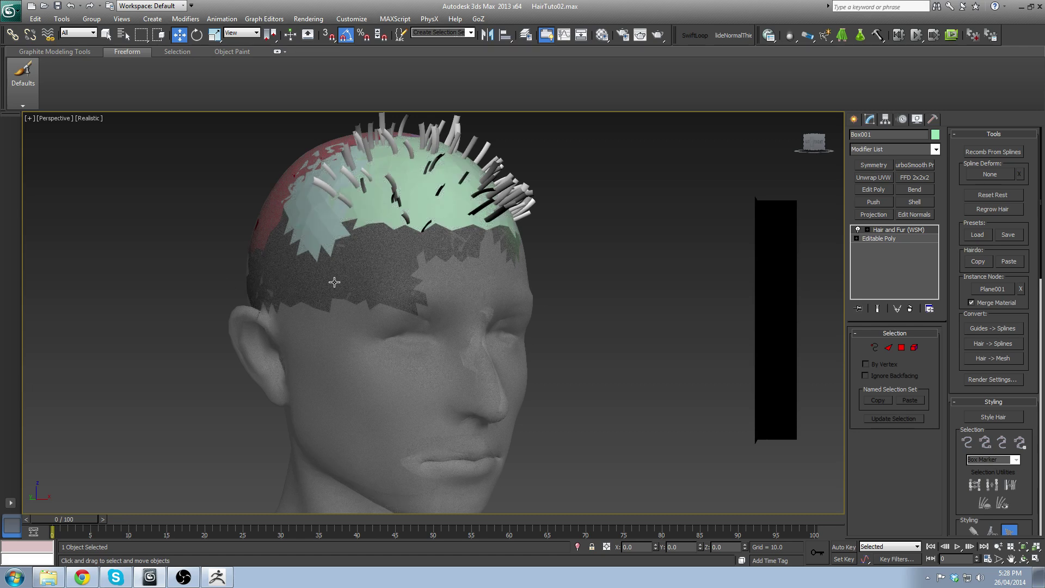
pyautogui.click(98, 118)
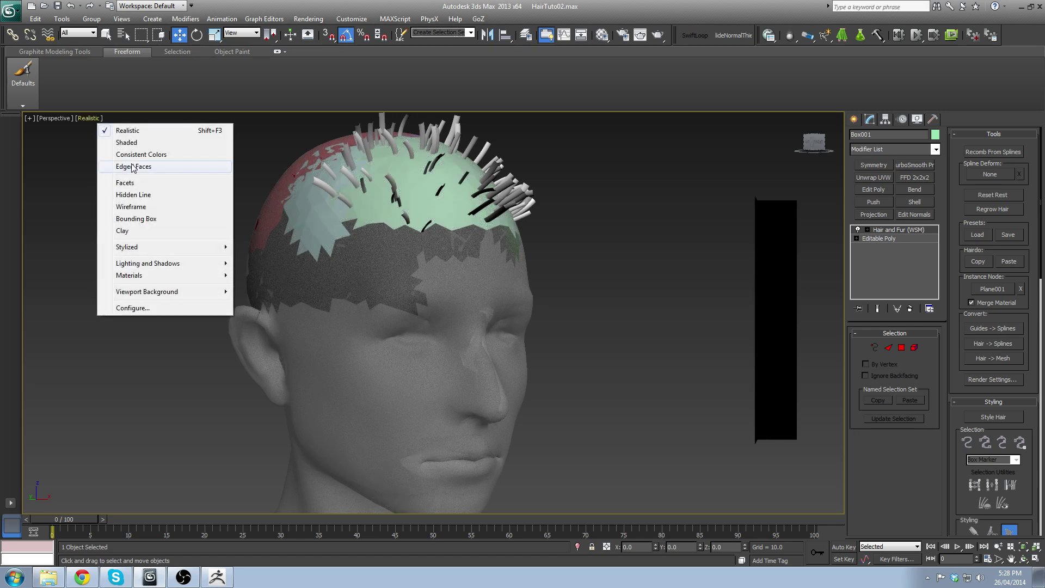
pyautogui.click(132, 143)
pyautogui.scroll(-3, 398, 307)
pyautogui.keyDown('alt'); pyautogui.moveTo(339, 380); pyautogui.dragTo(413, 296, button='middle'); pyautogui.keyUp('alt')
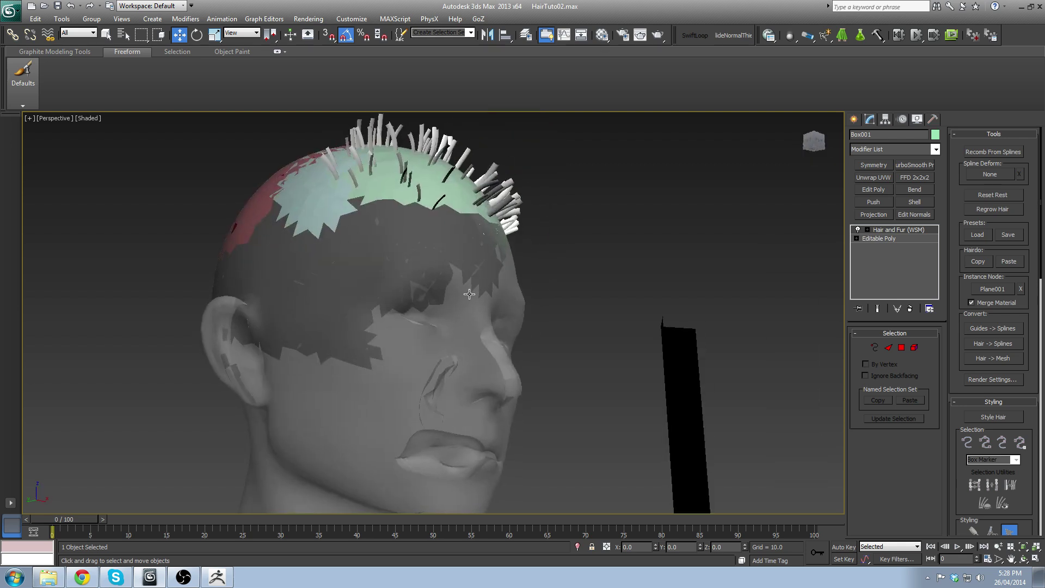
pyautogui.scroll(5, 413, 297)
pyautogui.keyDown('alt'); pyautogui.moveTo(272, 246); pyautogui.dragTo(259, 235, button='middle'); pyautogui.keyUp('alt')
pyautogui.moveTo(388, 266)
pyautogui.keyDown('alt'); pyautogui.mouseDown(button='middle')
pyautogui.moveTo(394, 255)
pyautogui.moveTo(378, 278)
pyautogui.mouseUp(button='middle'); pyautogui.keyUp('alt')
pyautogui.scroll(-3, 394, 255)
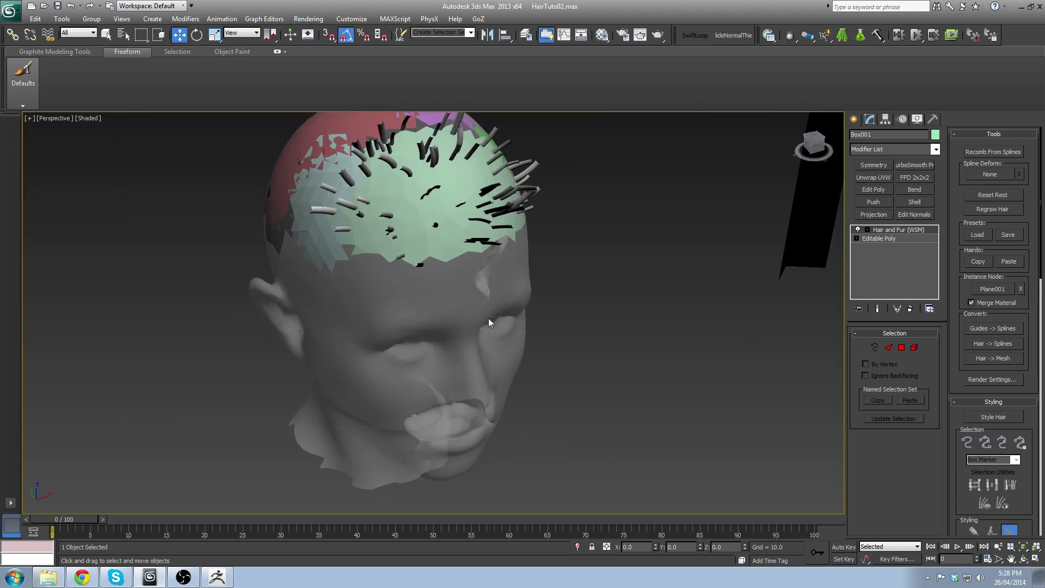
pyautogui.keyDown('alt'); pyautogui.moveTo(488, 318); pyautogui.dragTo(561, 338, button='middle'); pyautogui.keyUp('alt')
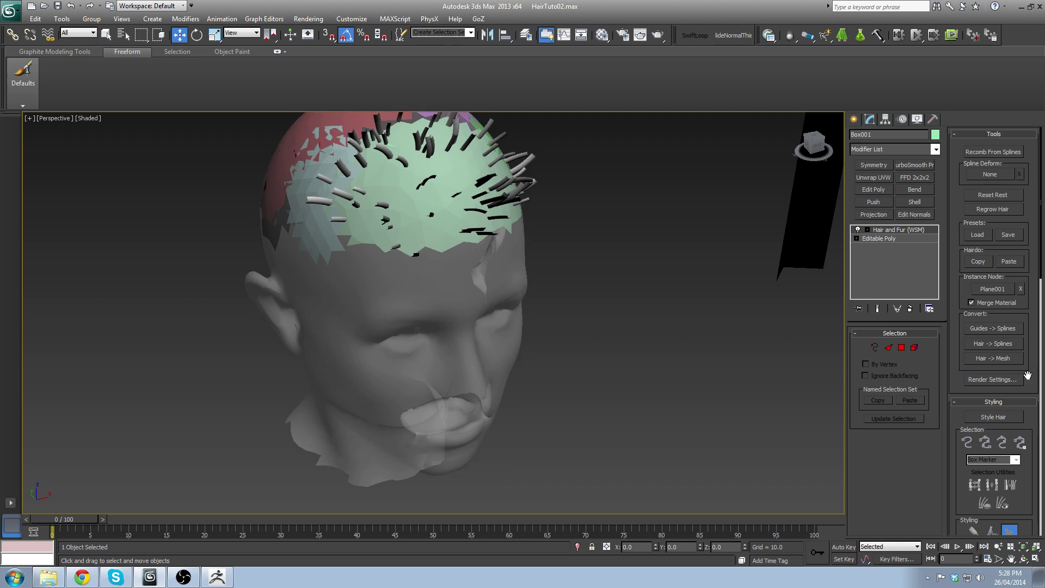
# Step: Set the Hair Count of the forehead piece's Hair and Fur modifier to 100
pyautogui.scroll(-5, 1027, 376)
pyautogui.scroll(-5, 1023, 360)
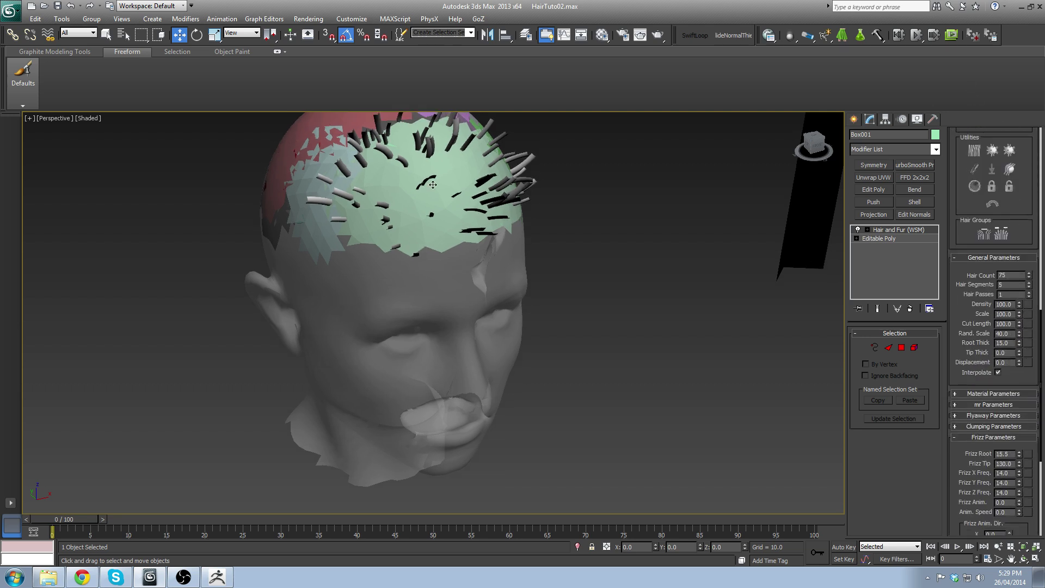
pyautogui.keyDown('alt'); pyautogui.moveTo(385, 157); pyautogui.dragTo(947, 332, button='middle'); pyautogui.keyUp('alt')
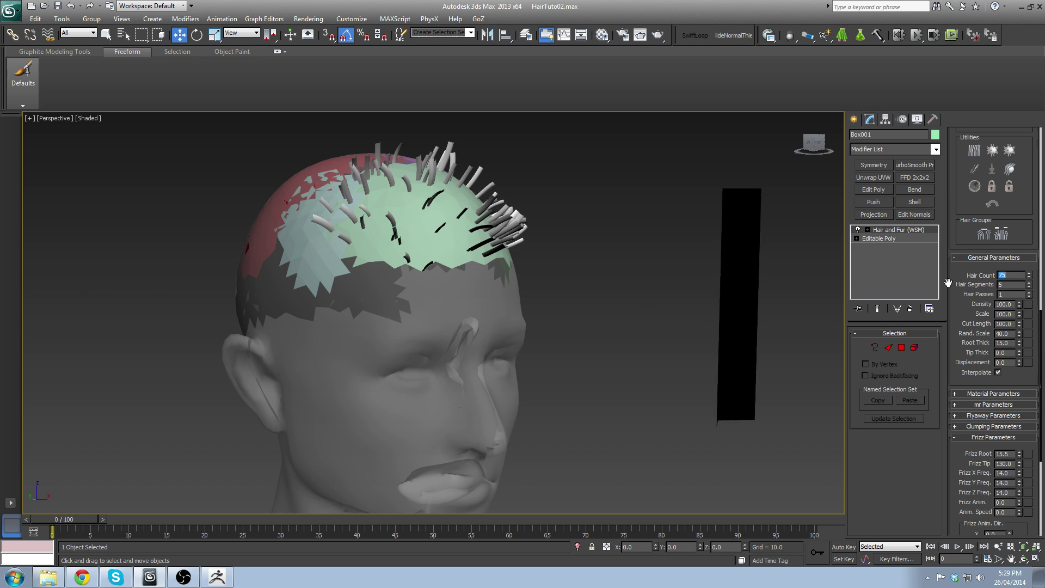
pyautogui.write('100')
pyautogui.press('Return')
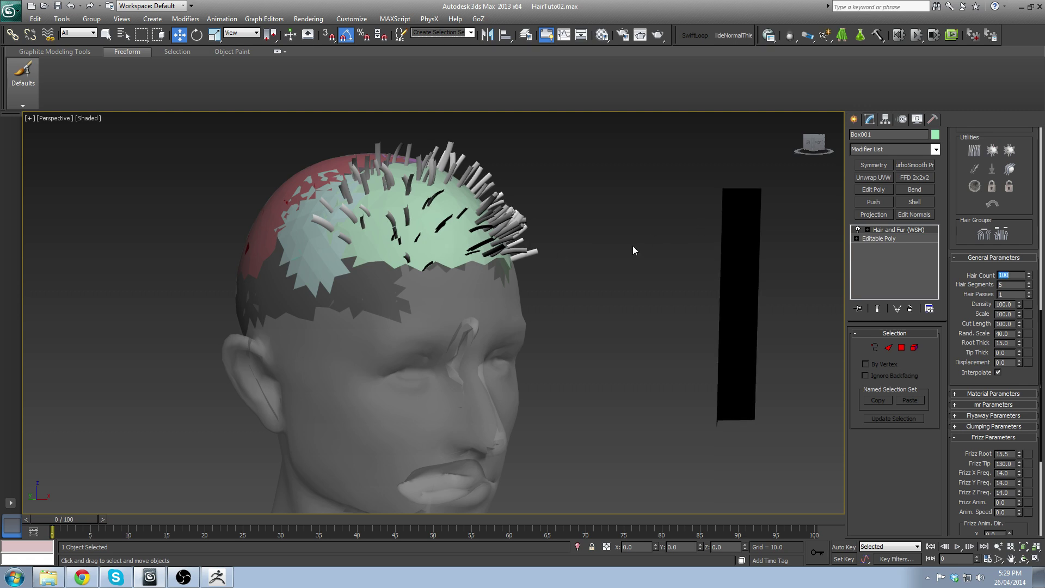
pyautogui.moveTo(651, 295); pyautogui.dragTo(658, 349, button='middle')
pyautogui.scroll(-5, 657, 350)
pyautogui.moveTo(569, 356); pyautogui.dragTo(585, 323, button='middle')
pyautogui.scroll(4, 585, 323)
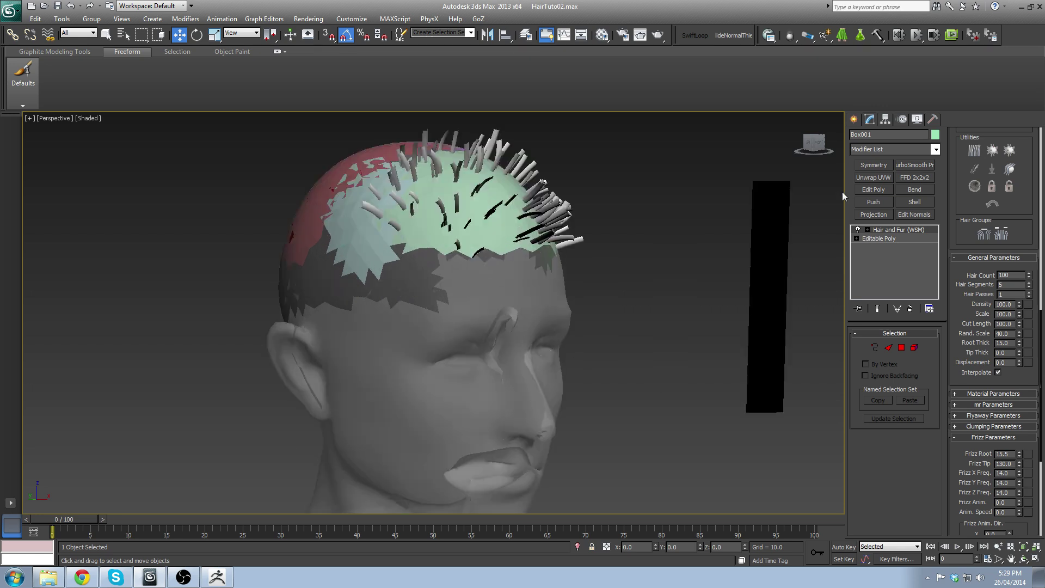
# Step: Set the Rand. Scale of the forehead hair to 10 and check the strip lengths up close
pyautogui.moveTo(1027, 221); pyautogui.dragTo(1029, 138)
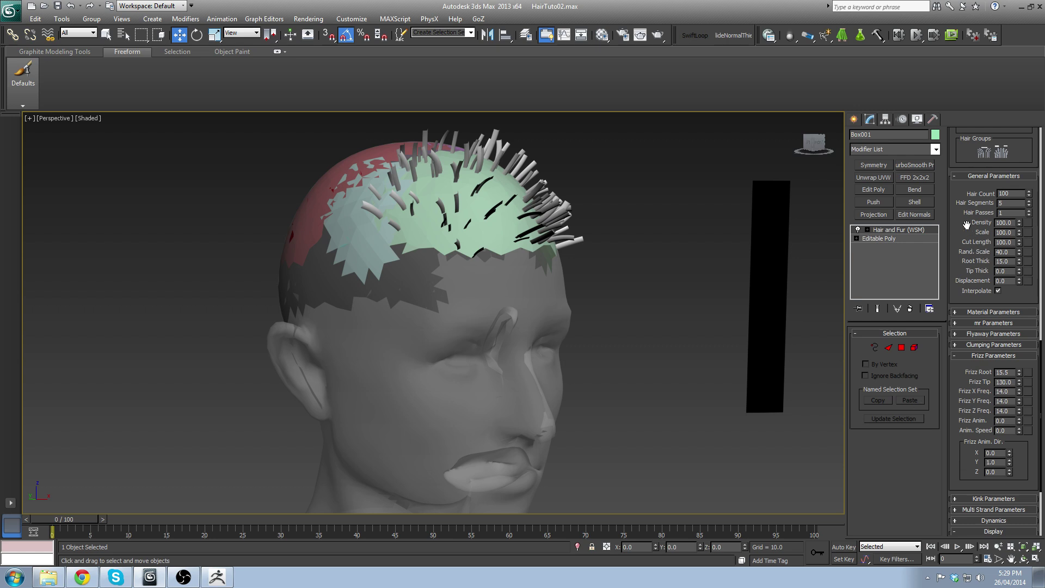
pyautogui.scroll(-1, 967, 225)
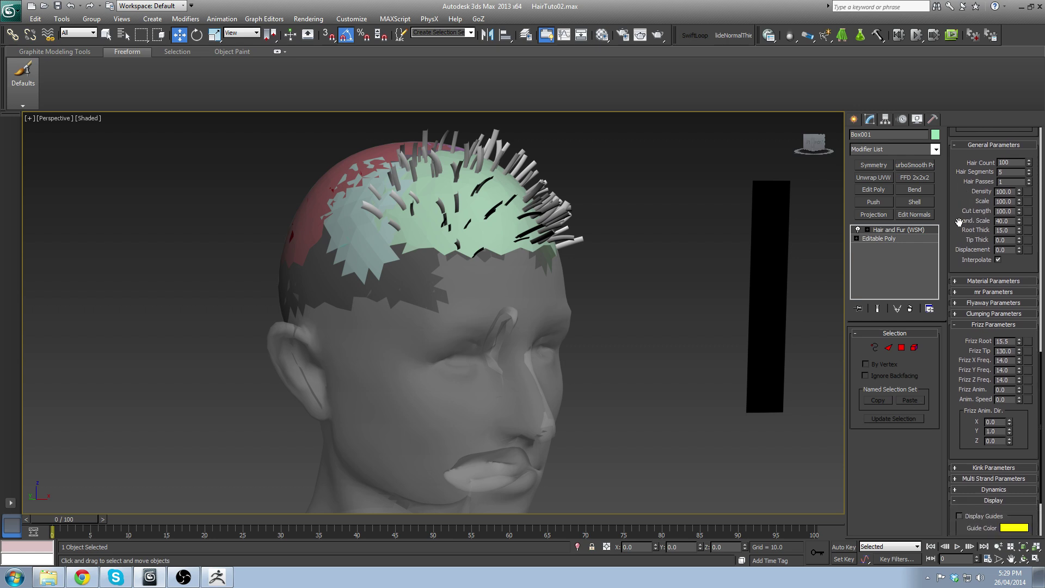
pyautogui.doubleClick(1004, 221)
pyautogui.scroll(4, 566, 188)
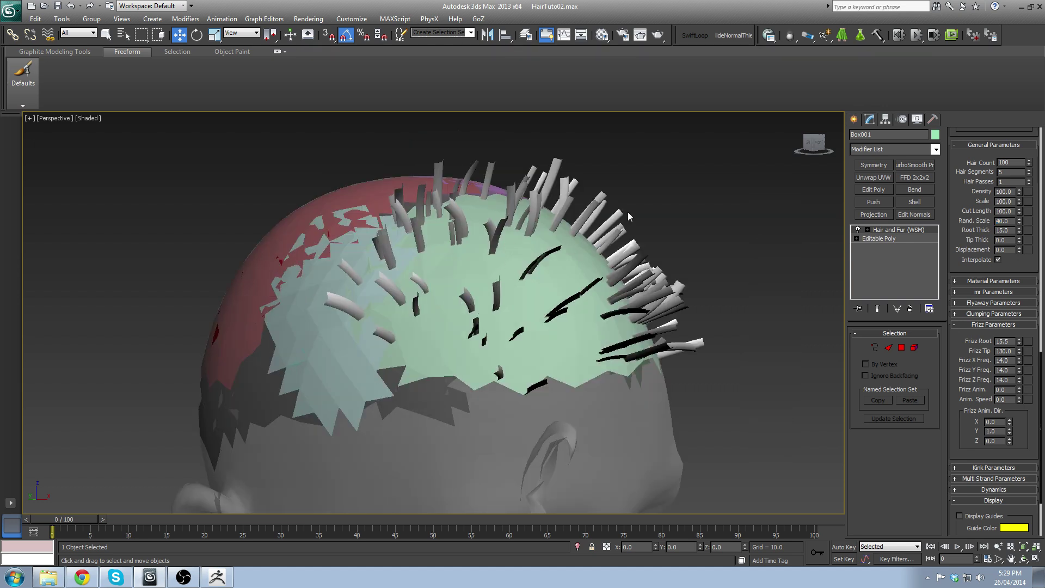
pyautogui.moveTo(592, 200); pyautogui.dragTo(596, 179, button='middle')
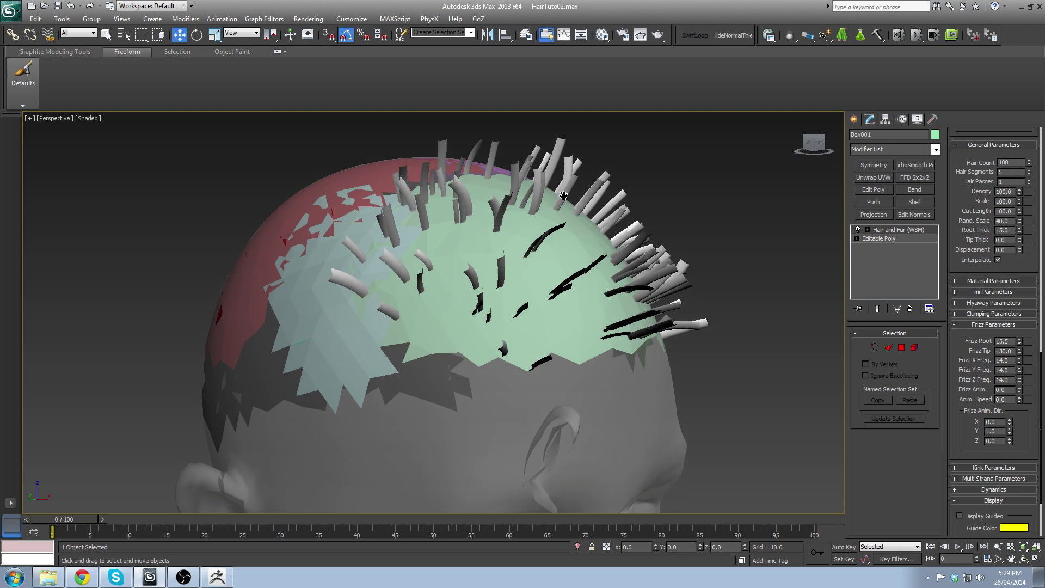
pyautogui.doubleClick(1005, 221)
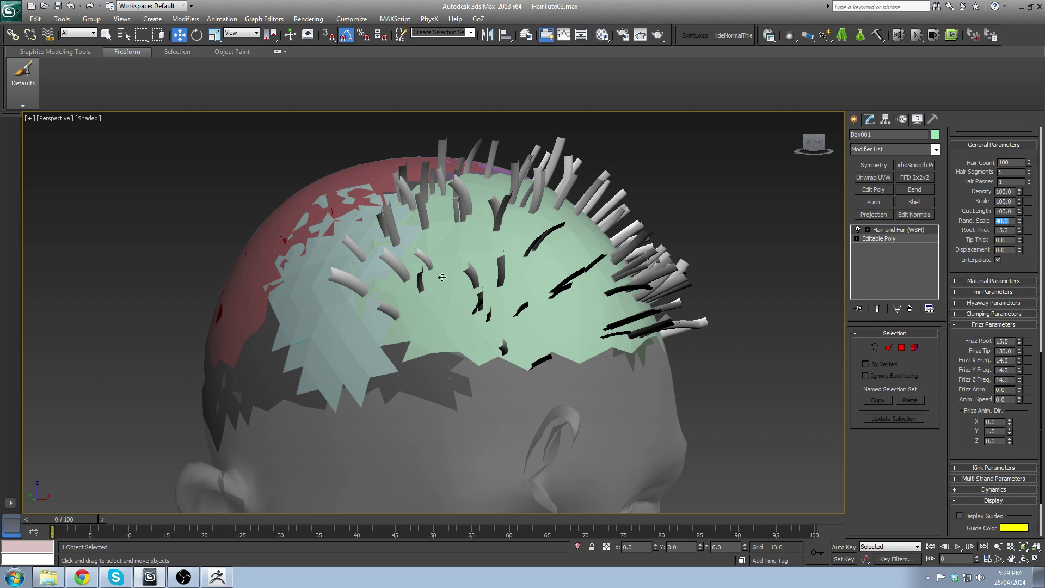
pyautogui.scroll(-3, 441, 277)
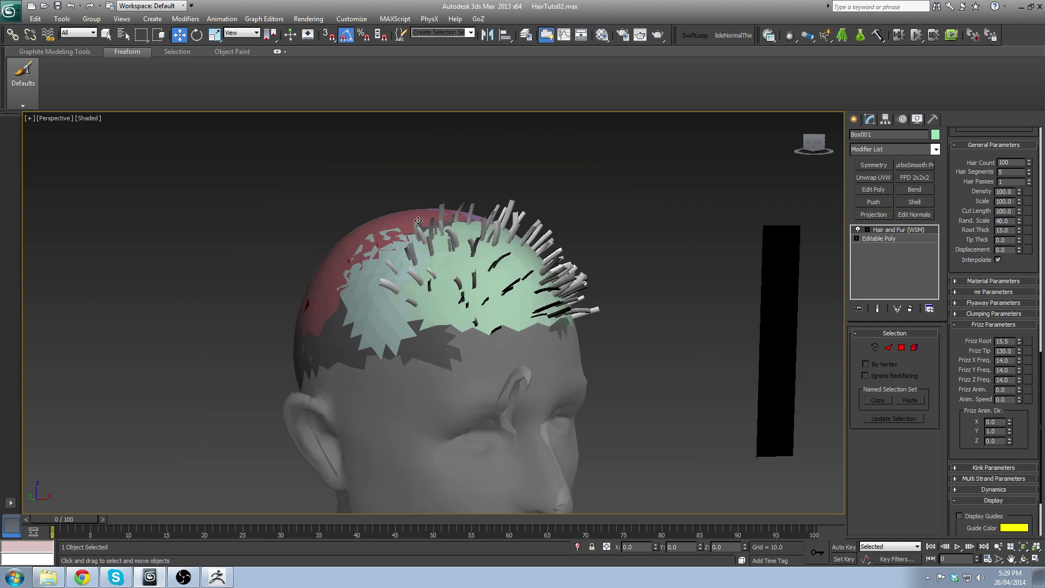
pyautogui.click(1010, 222)
pyautogui.write('10')
pyautogui.press('Return')
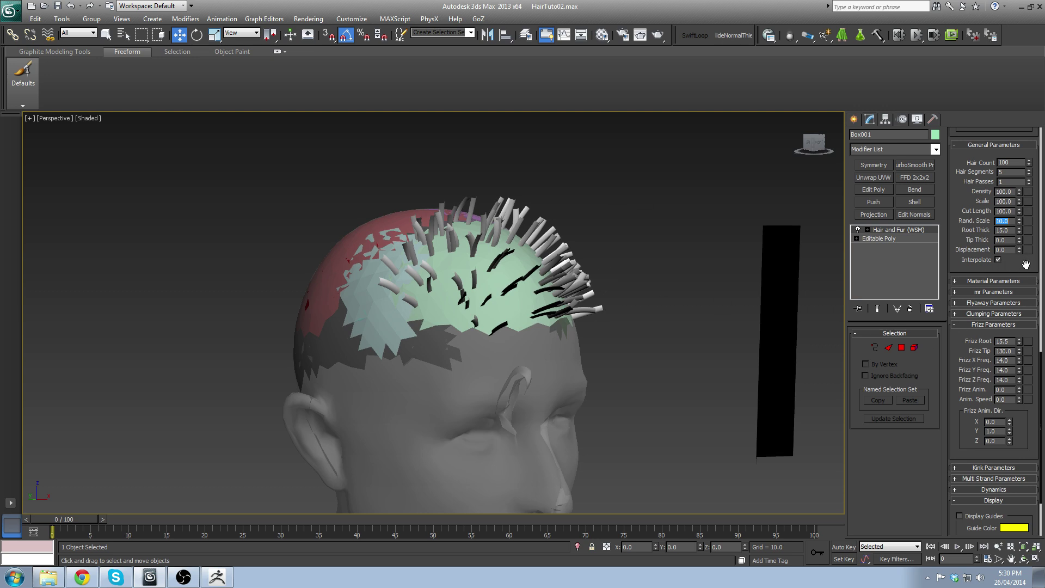
pyautogui.scroll(3, 583, 235)
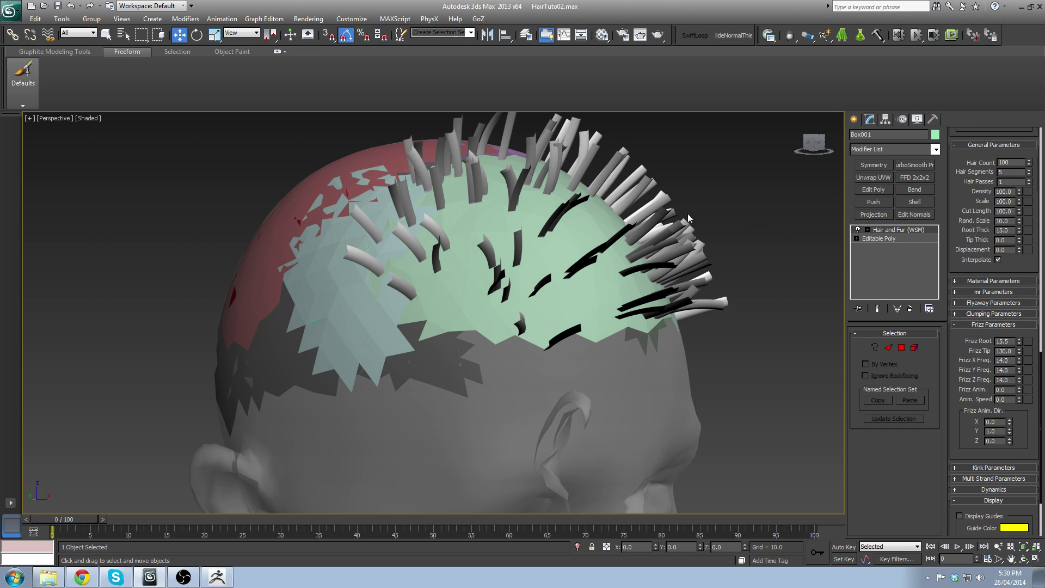
pyautogui.scroll(-3, 661, 259)
pyautogui.scroll(2, 636, 263)
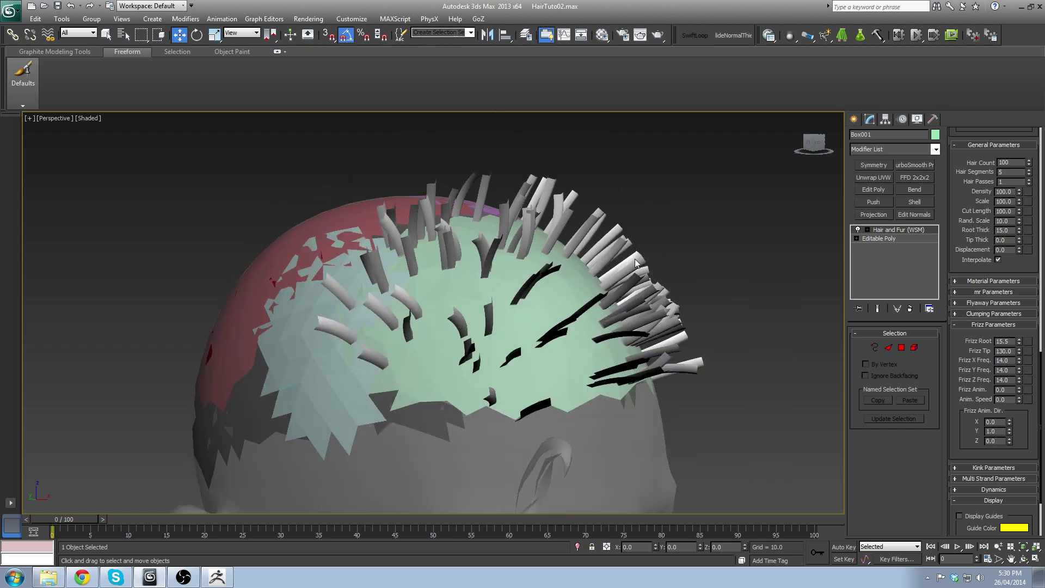
pyautogui.scroll(-4, 670, 272)
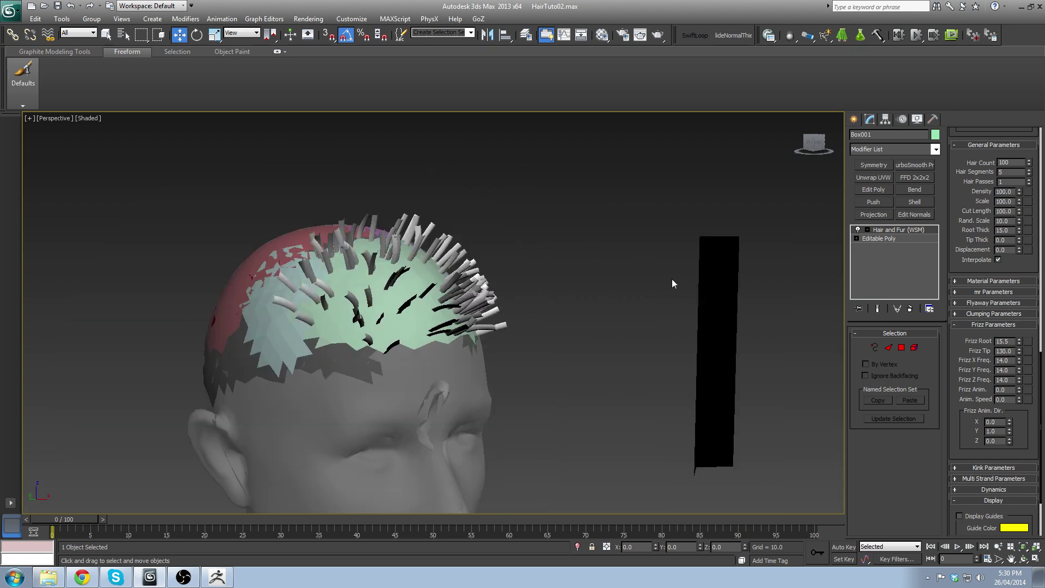
# Step: Try a Root Thick of 52.2 for the forehead hair strips
pyautogui.scroll(4, 467, 271)
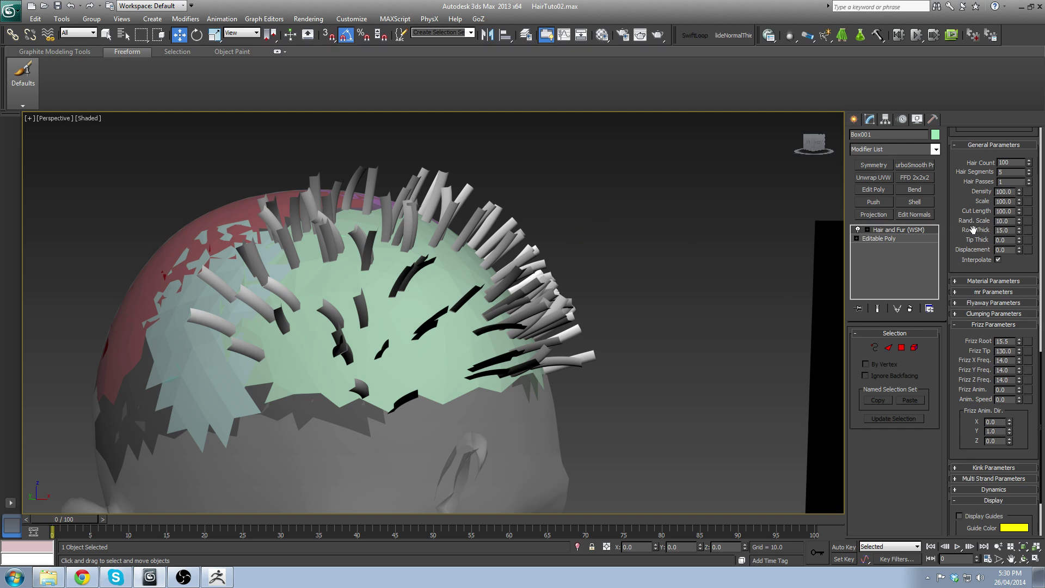
pyautogui.moveTo(1019, 230); pyautogui.dragTo(974, 92)
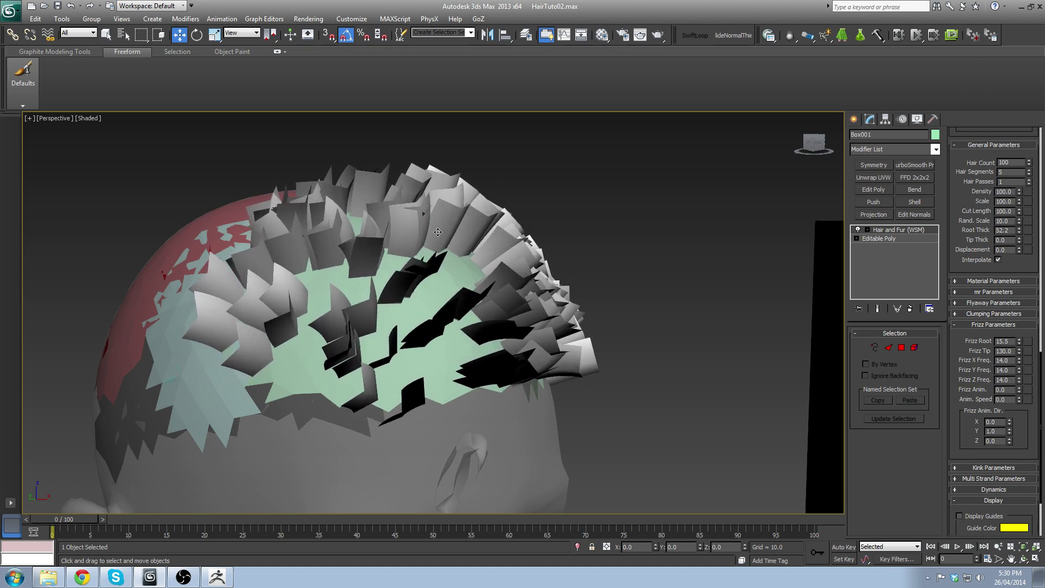
pyautogui.keyDown('alt'); pyautogui.moveTo(447, 220); pyautogui.dragTo(485, 281, button='middle'); pyautogui.keyUp('alt')
pyautogui.scroll(-3, 485, 281)
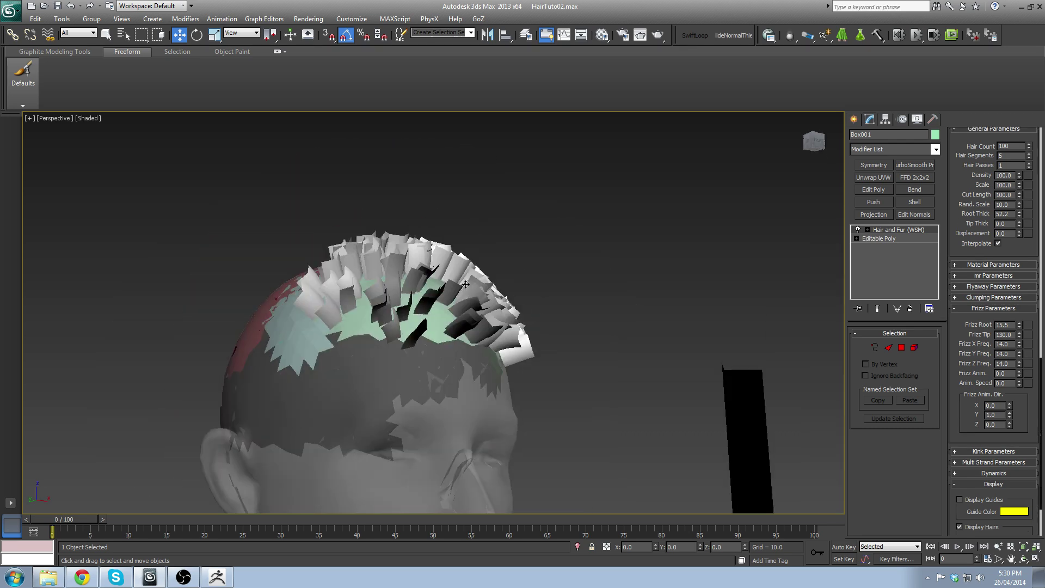
pyautogui.scroll(5, 485, 281)
pyautogui.scroll(-5, 448, 241)
pyautogui.keyDown('alt'); pyautogui.moveTo(447, 241); pyautogui.dragTo(353, 189, button='middle'); pyautogui.keyUp('alt')
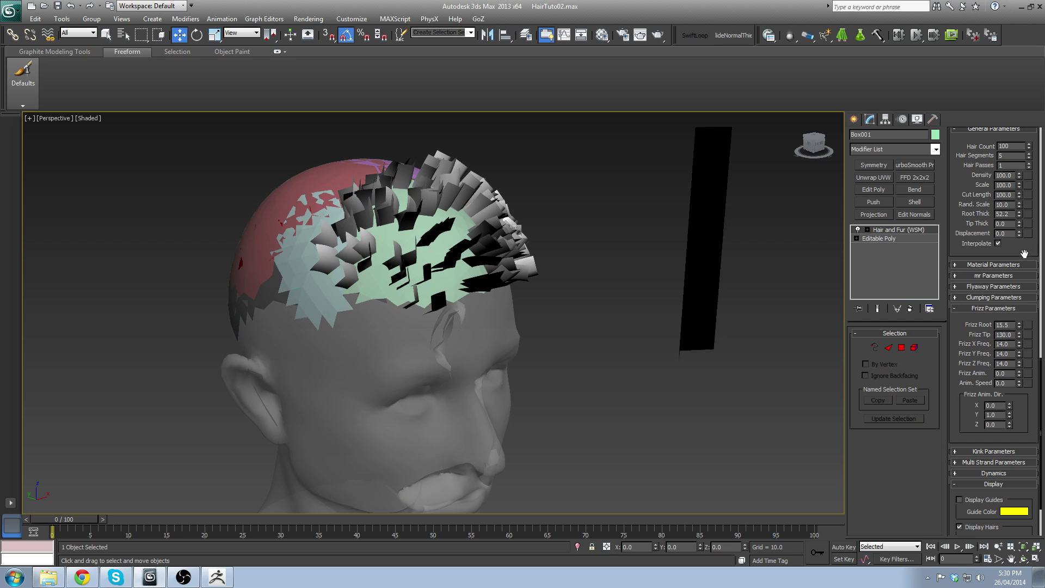
# Step: Set the Root Thick of the forehead hair strips to about 32.9 and check their width around the head
pyautogui.moveTo(1024, 252); pyautogui.dragTo(993, 508)
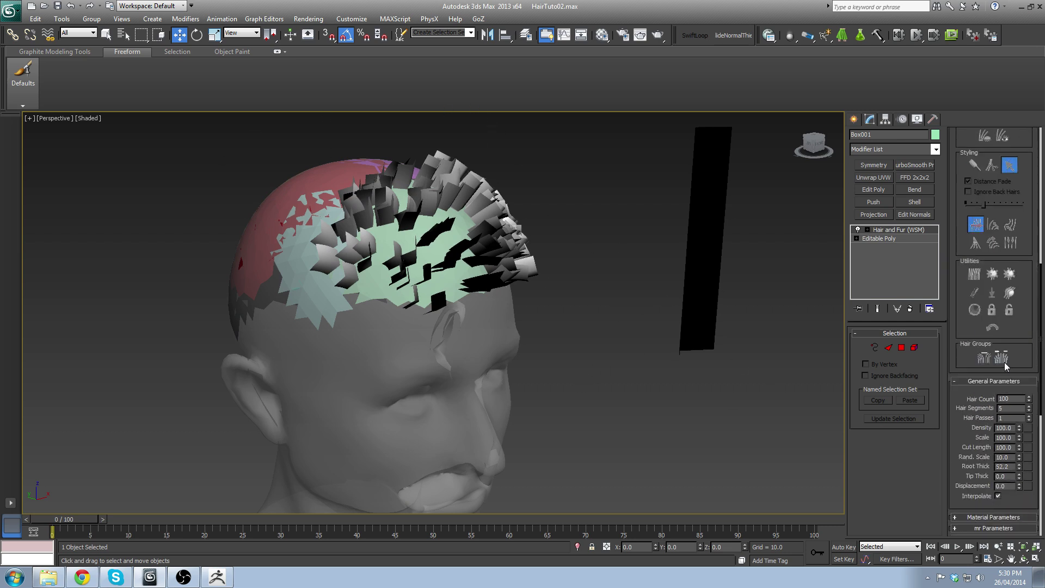
pyautogui.scroll(-5, 1023, 334)
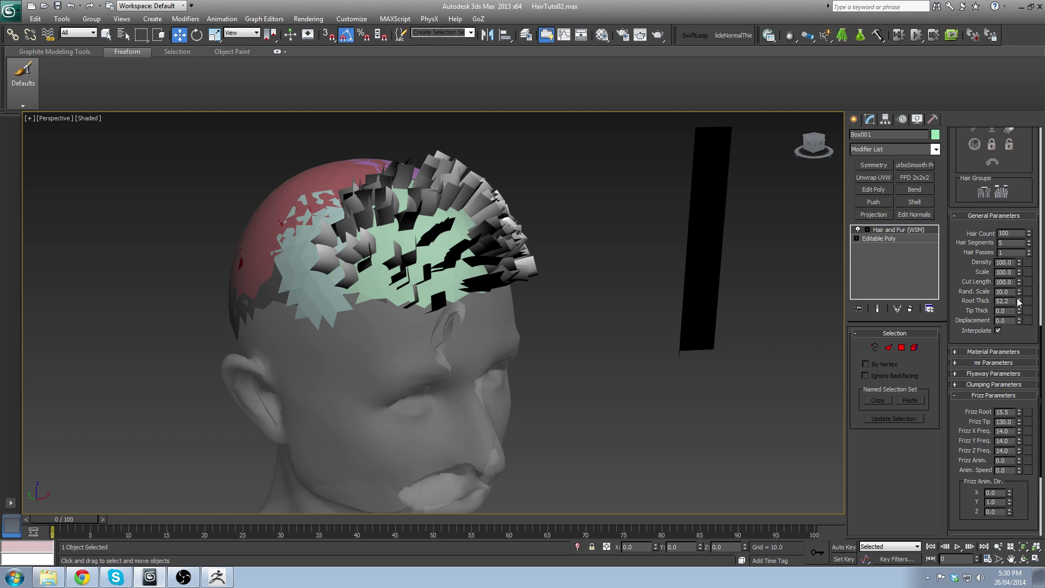
pyautogui.keyDown('alt'); pyautogui.moveTo(426, 277); pyautogui.dragTo(385, 248, button='middle'); pyautogui.keyUp('alt')
pyautogui.keyDown('alt'); pyautogui.moveTo(349, 182); pyautogui.dragTo(345, 199, button='middle'); pyautogui.keyUp('alt')
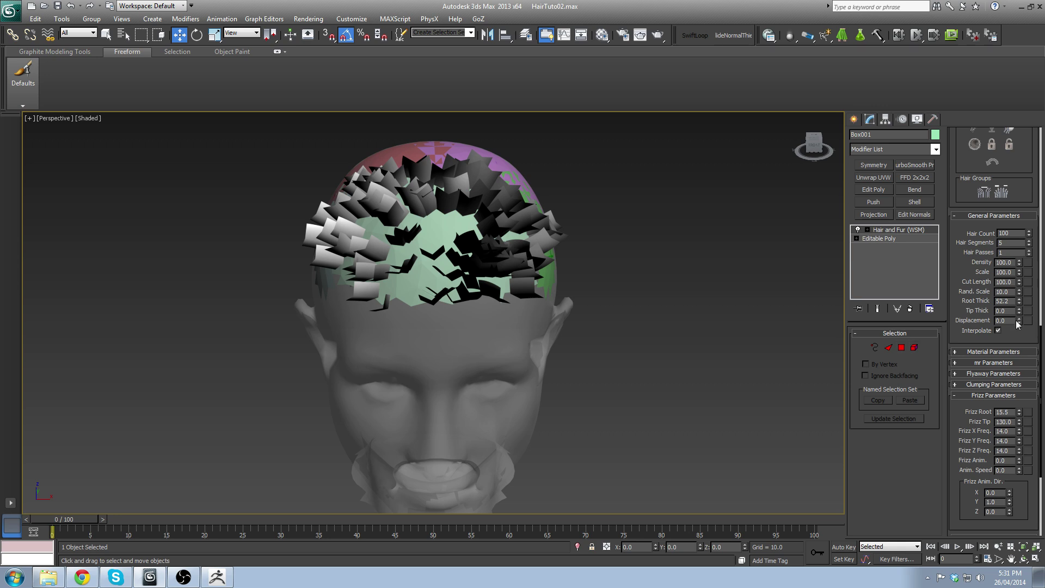
pyautogui.moveTo(1019, 303); pyautogui.dragTo(1020, 322)
pyautogui.keyDown('alt'); pyautogui.moveTo(770, 289); pyautogui.dragTo(593, 280, button='middle'); pyautogui.keyUp('alt')
pyautogui.scroll(5, 641, 293)
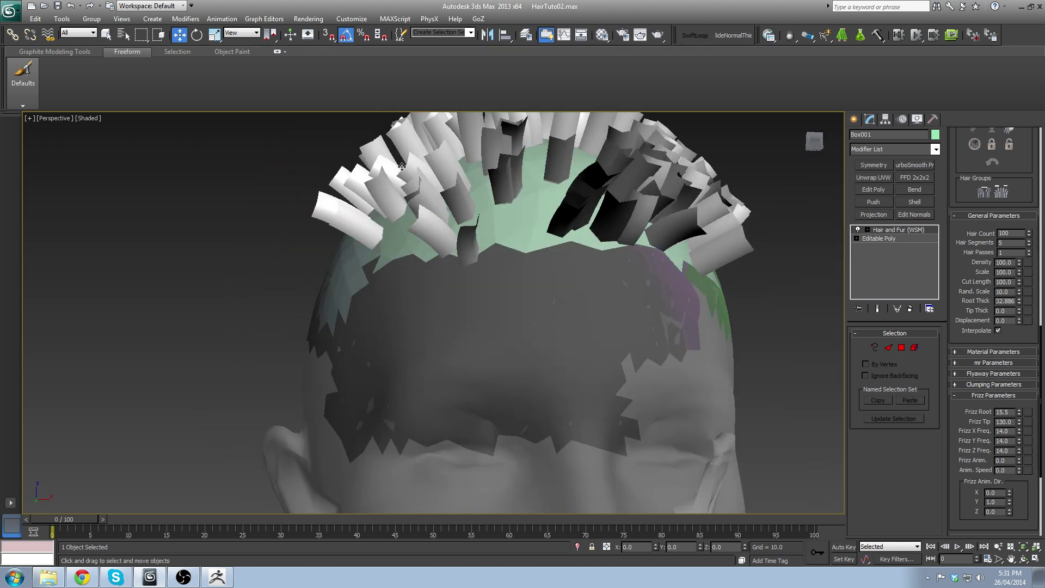
pyautogui.keyDown('alt'); pyautogui.moveTo(700, 194); pyautogui.dragTo(687, 229, button='middle'); pyautogui.keyUp('alt')
pyautogui.scroll(-8, 610, 261)
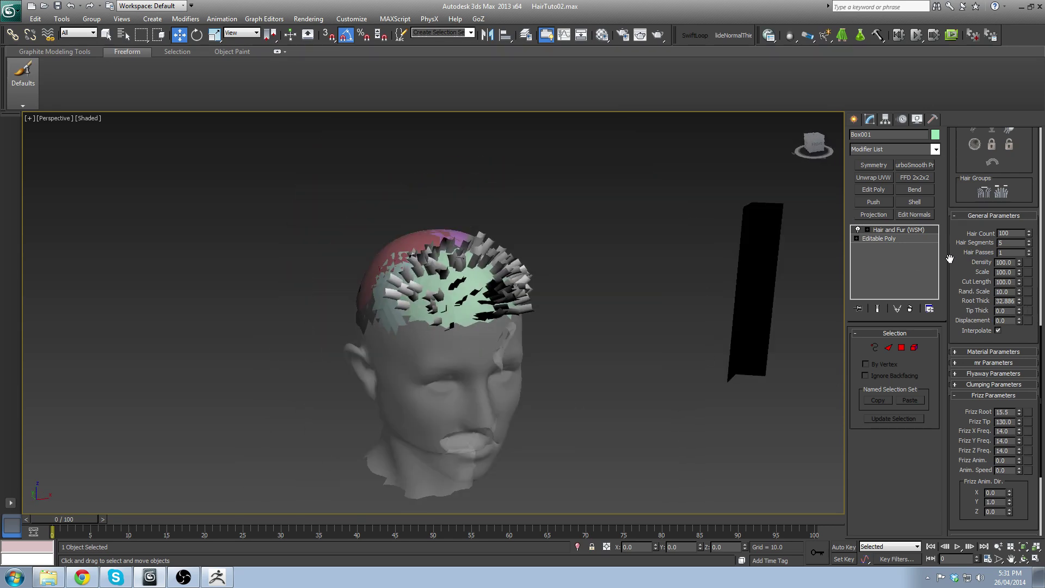
# Step: Try a different Scale for the forehead hair strips and restore it to 100
pyautogui.scroll(3, 622, 283)
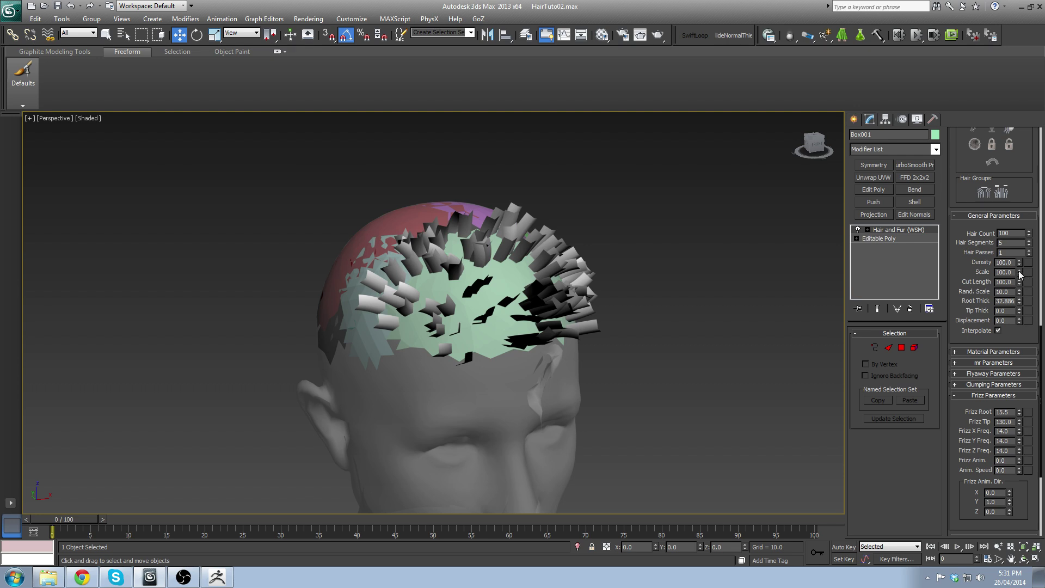
pyautogui.moveTo(1019, 273); pyautogui.dragTo(1021, 233)
pyautogui.press('Return')
pyautogui.moveTo(644, 292); pyautogui.dragTo(645, 285, button='middle')
pyautogui.scroll(-4, 637, 297)
pyautogui.scroll(4, 612, 323)
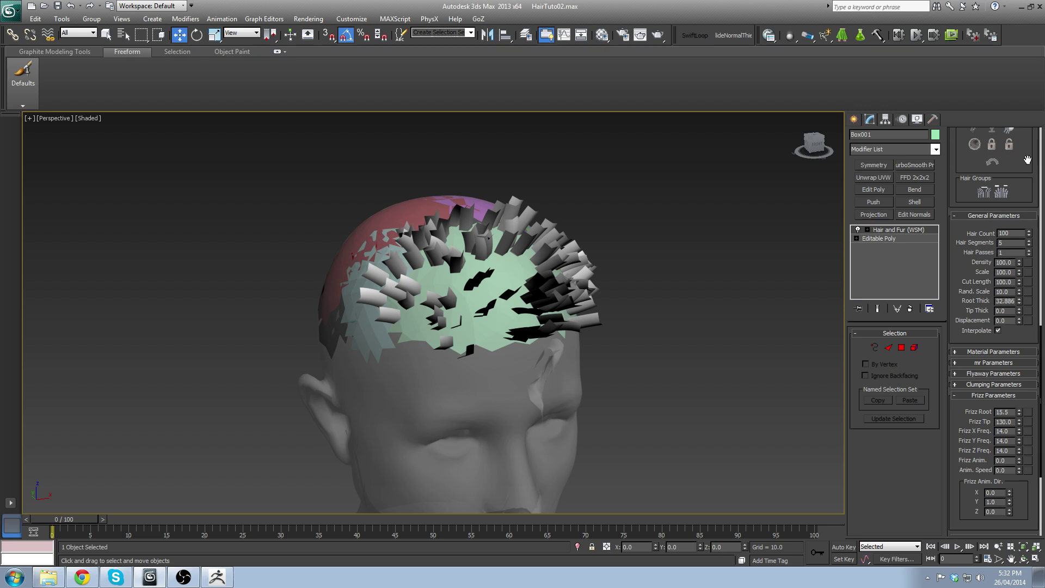
# Step: Start Style Hair mode on the forehead hair and bring the styling and utility tools into view
pyautogui.moveTo(1026, 162); pyautogui.dragTo(977, 409)
pyautogui.moveTo(719, 405); pyautogui.dragTo(739, 339, button='middle')
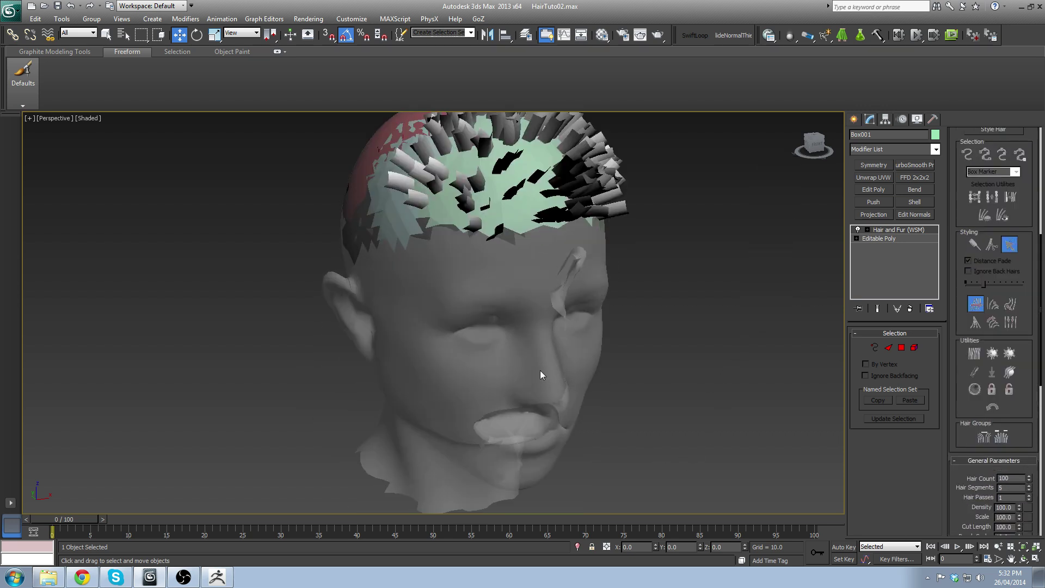
pyautogui.keyDown('alt'); pyautogui.moveTo(541, 373); pyautogui.dragTo(669, 196, button='middle'); pyautogui.keyUp('alt')
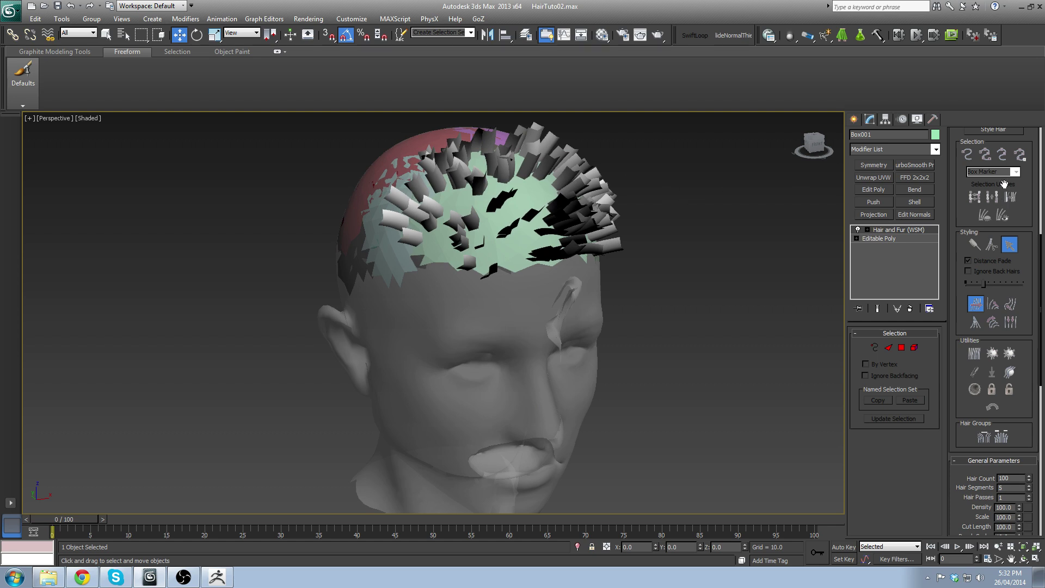
pyautogui.moveTo(1027, 185); pyautogui.dragTo(1025, 301)
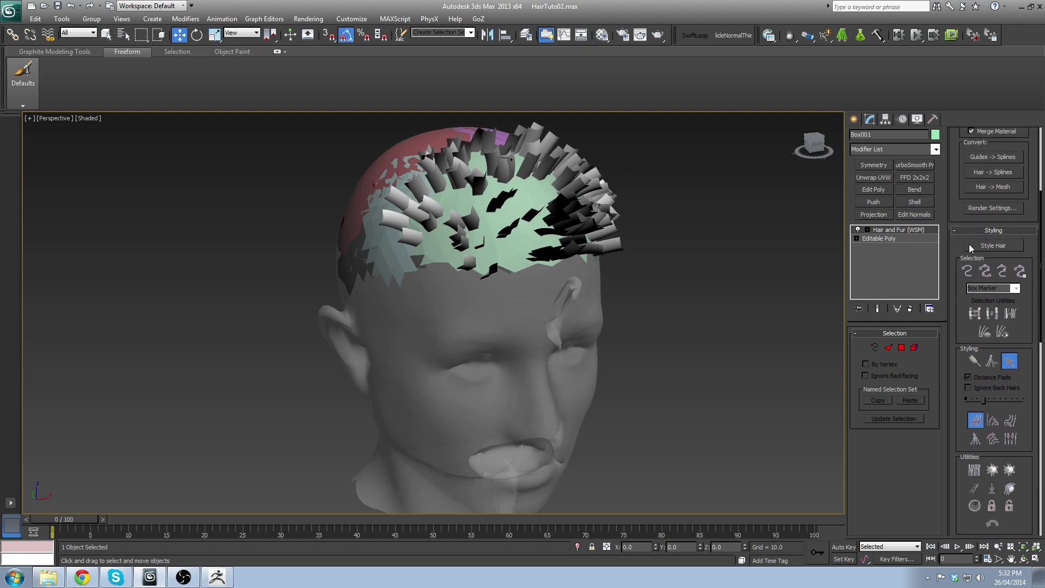
pyautogui.click(995, 245)
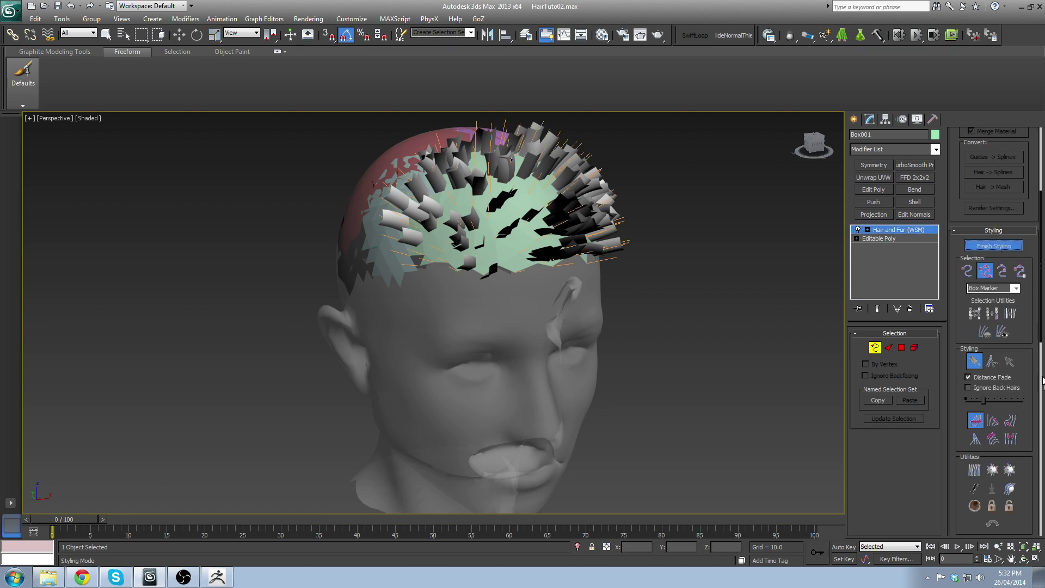
pyautogui.moveTo(1030, 320); pyautogui.dragTo(1031, 289)
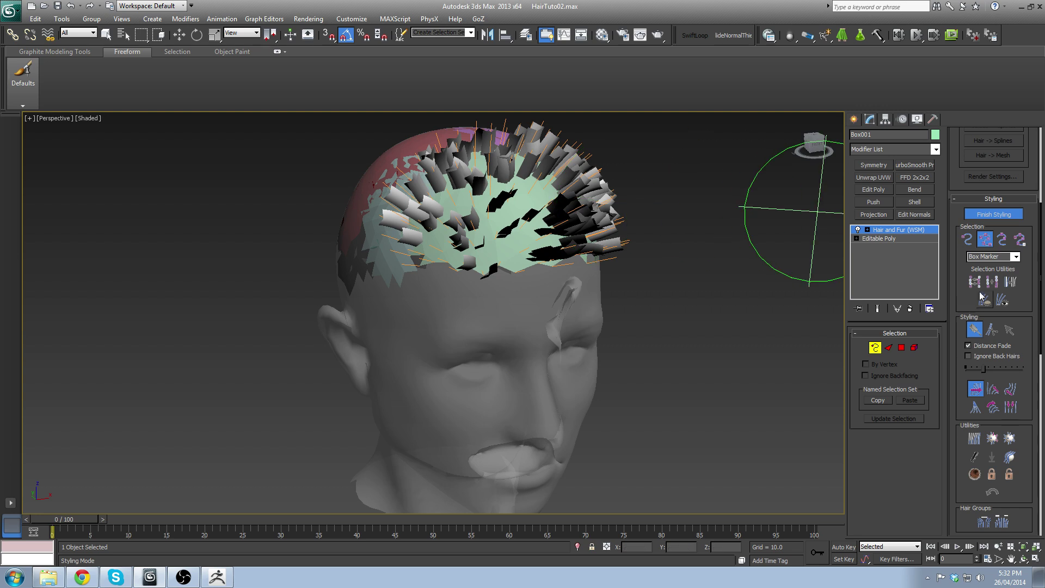
# Step: Recomb the forehead hair guides so the strips lie down along the scalp
pyautogui.moveTo(1029, 297); pyautogui.dragTo(1027, 248)
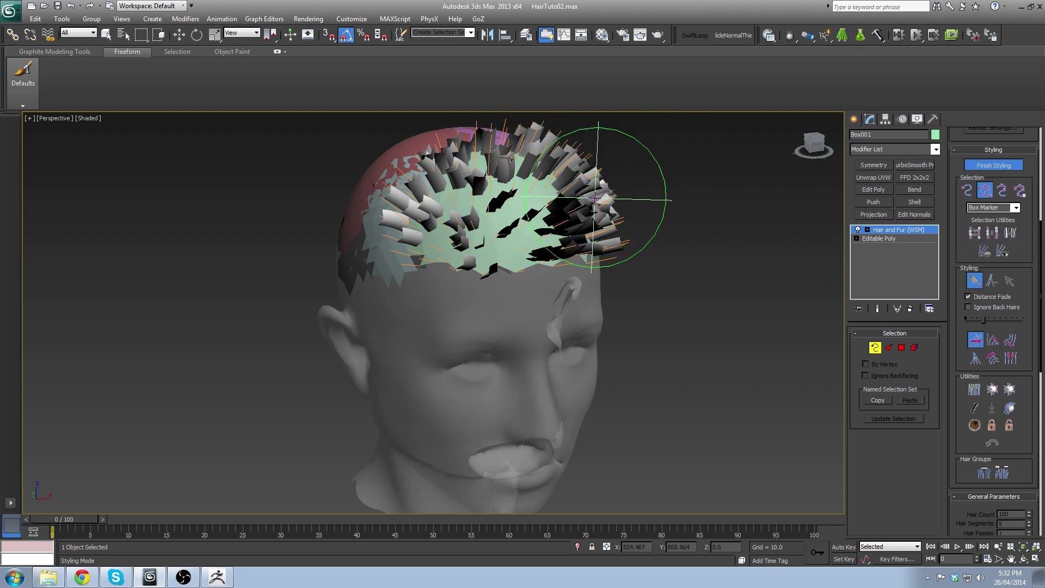
pyautogui.moveTo(621, 175); pyautogui.dragTo(625, 206, button='middle')
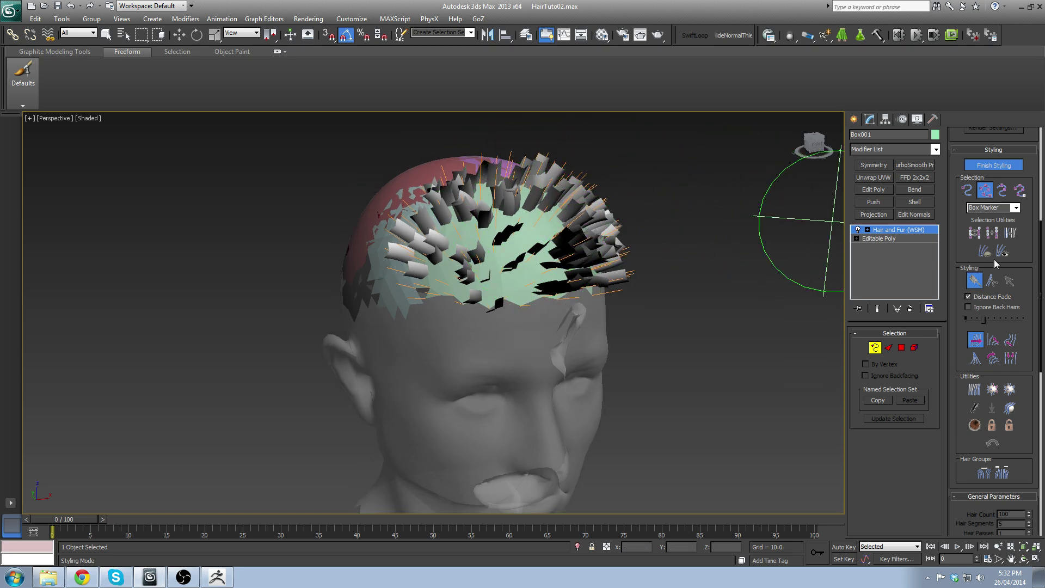
pyautogui.moveTo(1029, 248); pyautogui.dragTo(1028, 196)
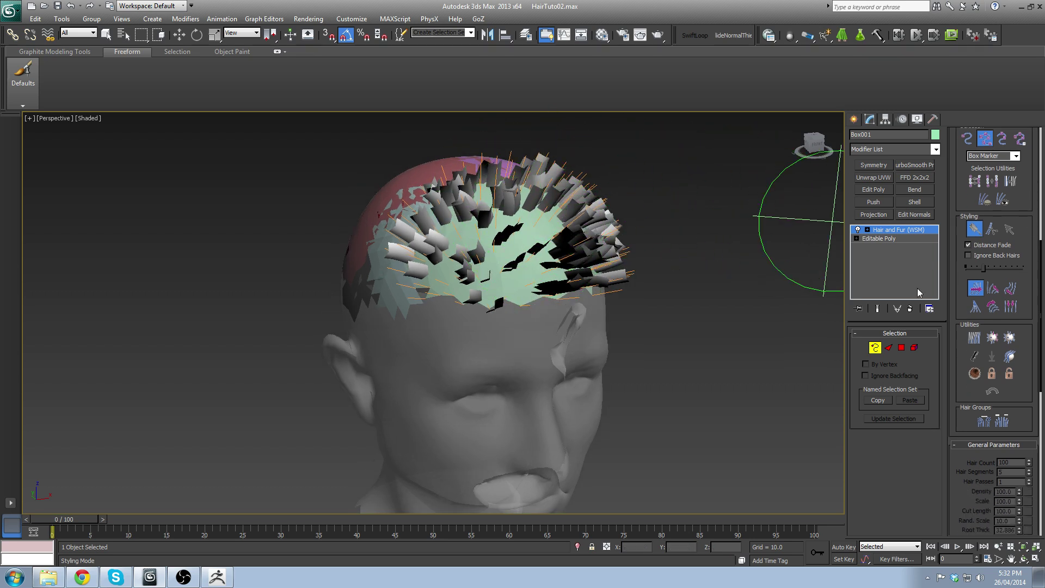
pyautogui.click(974, 357)
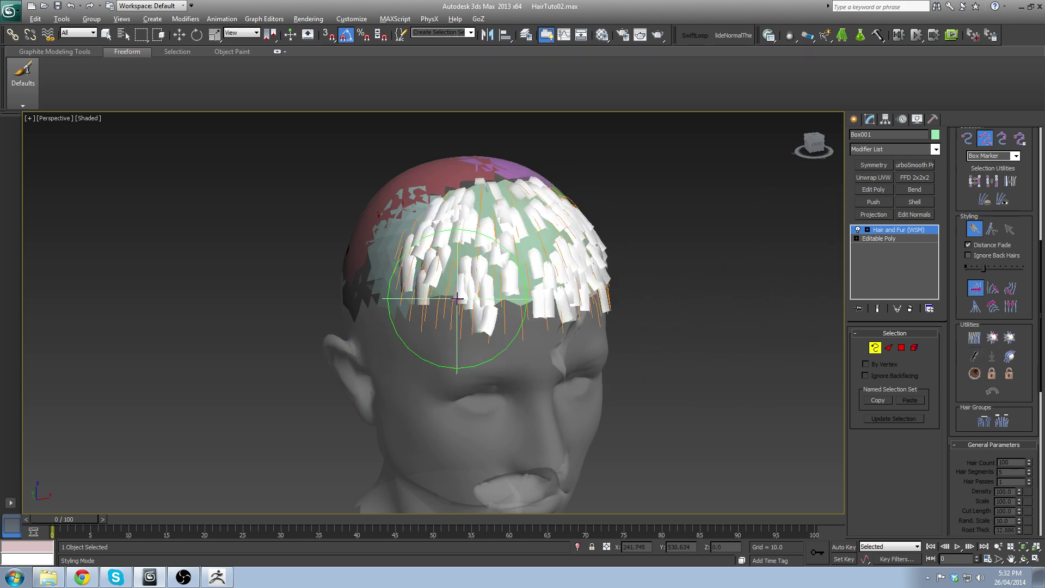
pyautogui.keyDown('alt'); pyautogui.moveTo(459, 302); pyautogui.dragTo(430, 327, button='middle'); pyautogui.keyUp('alt')
pyautogui.keyDown('alt'); pyautogui.moveTo(675, 281); pyautogui.dragTo(699, 237, button='middle'); pyautogui.keyUp('alt')
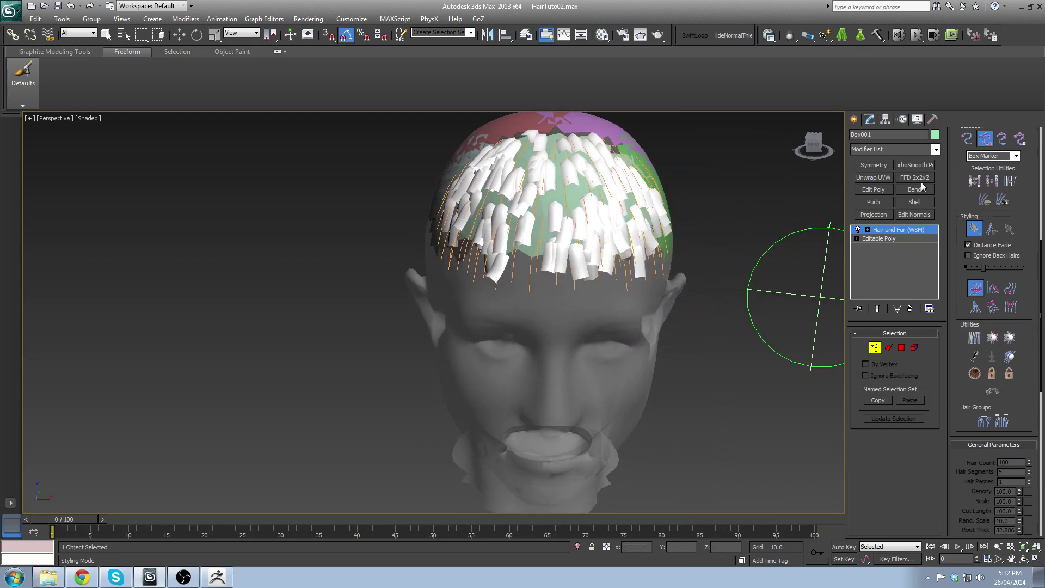
# Step: Finish styling and set both Frizz Root and Frizz Tip of the forehead hair to 0.0
pyautogui.moveTo(1026, 164); pyautogui.dragTo(1021, 266)
pyautogui.click(987, 215)
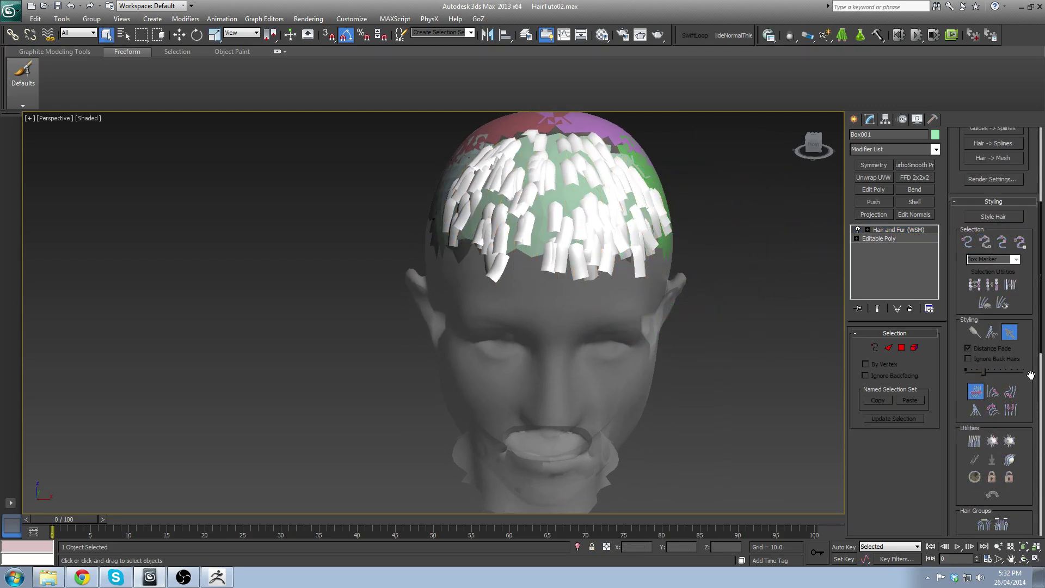
pyautogui.moveTo(1030, 375); pyautogui.dragTo(1027, 170)
pyautogui.scroll(-5, 1005, 349)
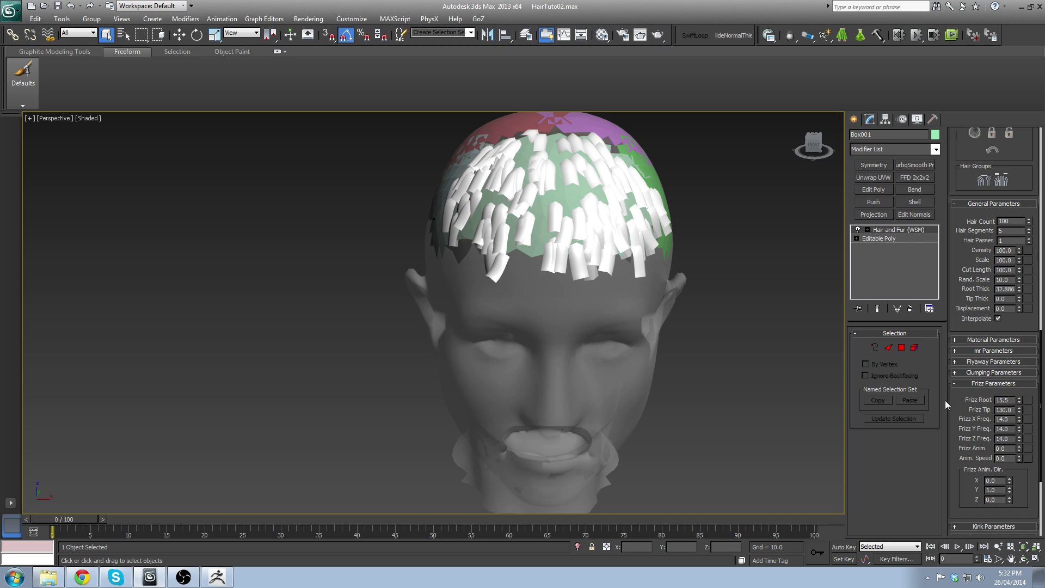
pyautogui.rightClick(1019, 410)
pyautogui.keyDown('alt'); pyautogui.moveTo(428, 250); pyautogui.dragTo(542, 316, button='middle'); pyautogui.keyUp('alt')
pyautogui.scroll(-3, 489, 291)
pyautogui.scroll(3, 542, 316)
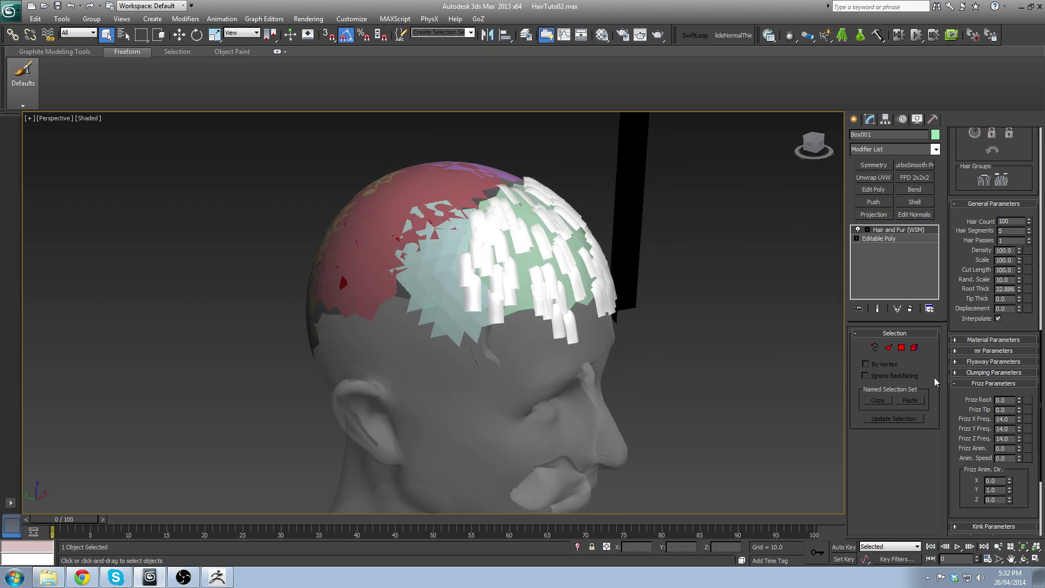
pyautogui.keyDown('alt'); pyautogui.moveTo(332, 285); pyautogui.dragTo(272, 289, button='middle'); pyautogui.keyUp('alt')
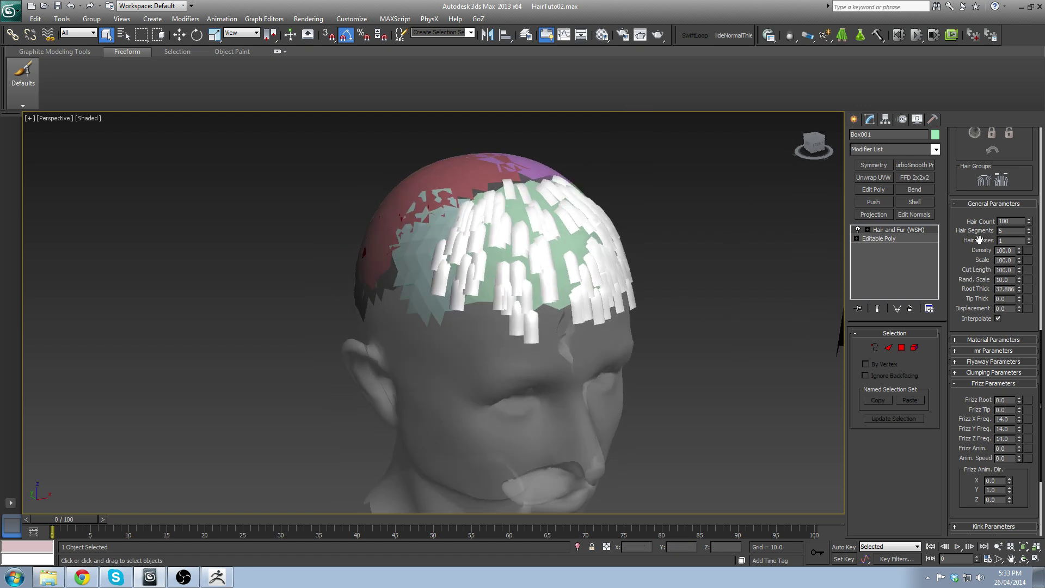
# Step: Restart Style Hair mode and comb the forehead hair strips sideways across the scalp with the Translate brush
pyautogui.moveTo(1026, 155); pyautogui.dragTo(1024, 319)
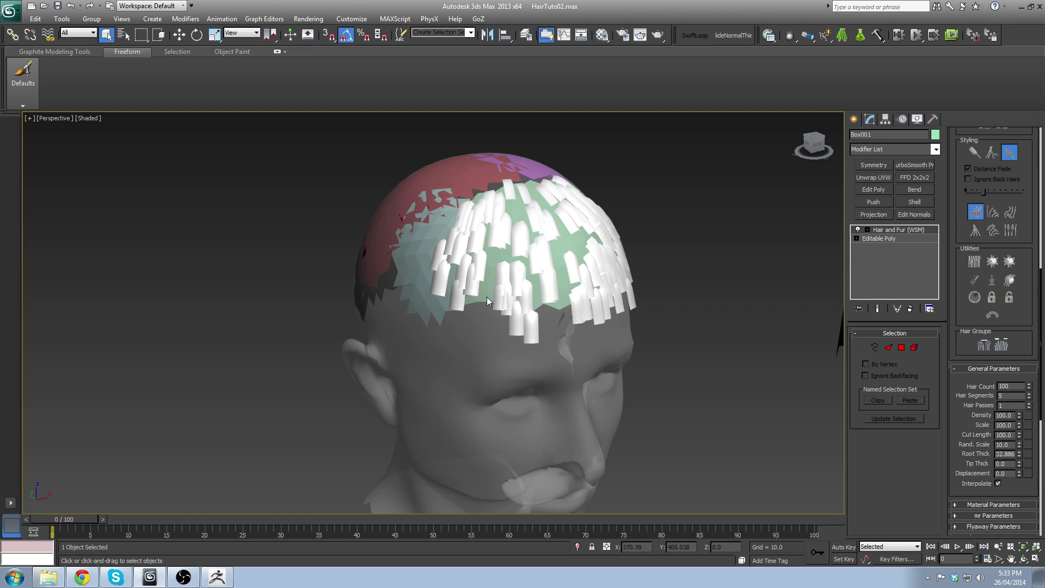
pyautogui.keyDown('alt'); pyautogui.moveTo(502, 331); pyautogui.dragTo(557, 319, button='middle'); pyautogui.keyUp('alt')
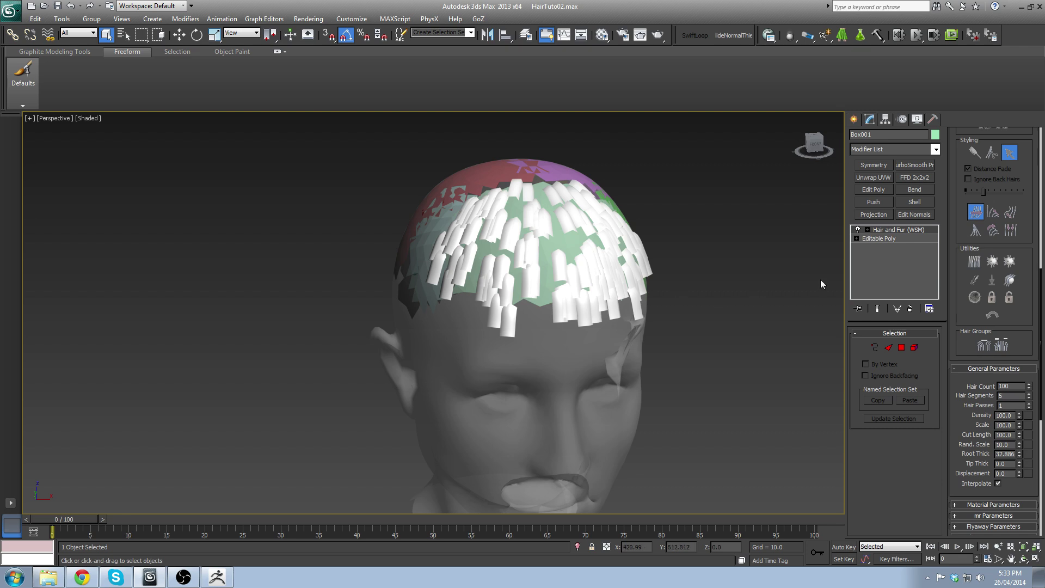
pyautogui.scroll(5, 1018, 195)
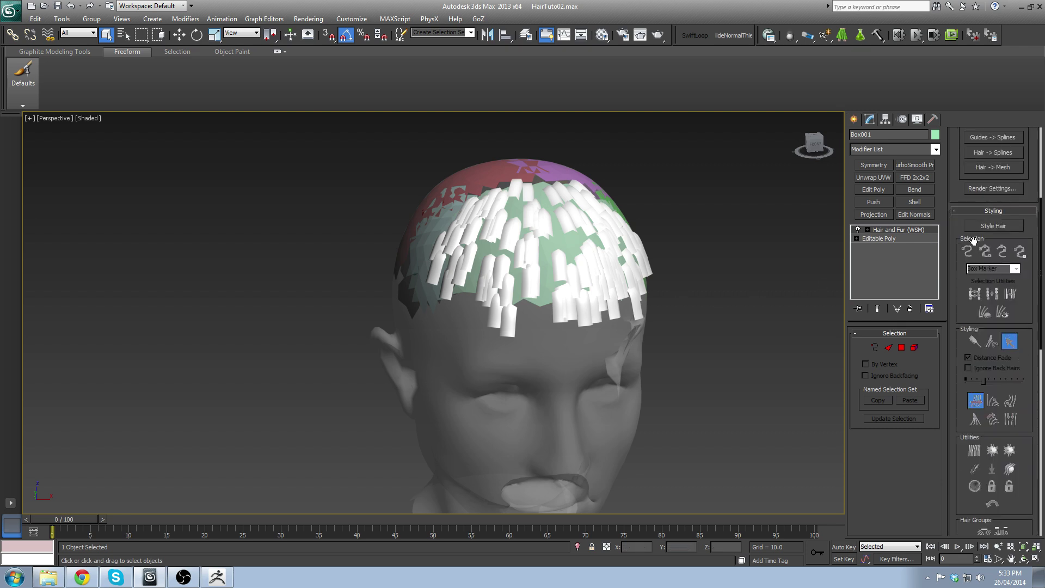
pyautogui.click(991, 227)
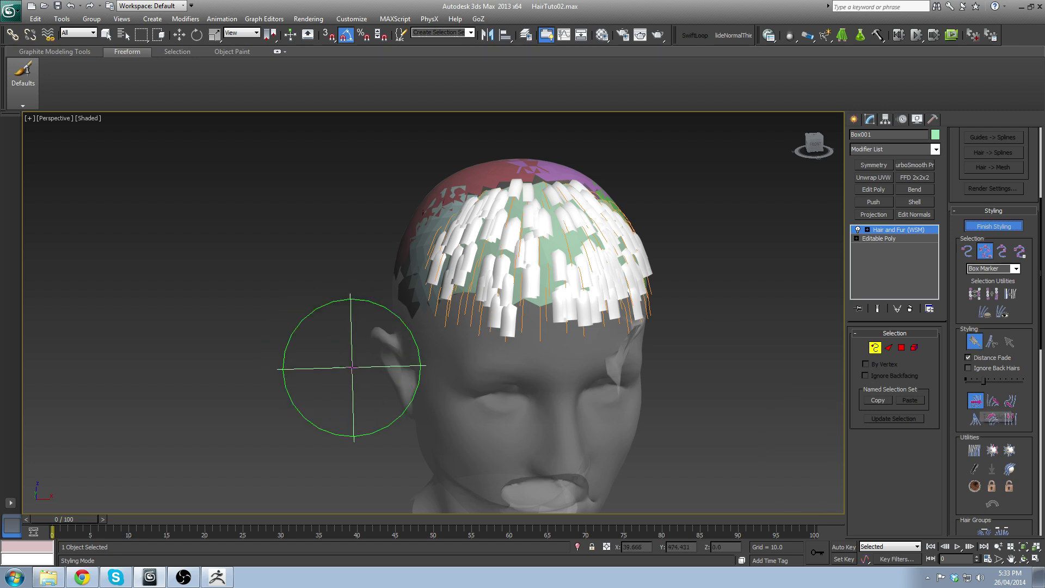
pyautogui.moveTo(568, 367)
pyautogui.mouseDown()
pyautogui.moveTo(501, 373)
pyautogui.moveTo(479, 403)
pyautogui.moveTo(583, 395)
pyautogui.moveTo(639, 317)
pyautogui.moveTo(597, 256)
pyautogui.moveTo(630, 316)
pyautogui.moveTo(658, 340)
pyautogui.mouseUp()
pyautogui.moveTo(664, 376)
pyautogui.mouseDown()
pyautogui.moveTo(478, 338)
pyautogui.moveTo(431, 245)
pyautogui.moveTo(420, 332)
pyautogui.moveTo(403, 353)
pyautogui.moveTo(424, 442)
pyautogui.moveTo(450, 455)
pyautogui.moveTo(427, 432)
pyautogui.moveTo(437, 425)
pyautogui.mouseUp()
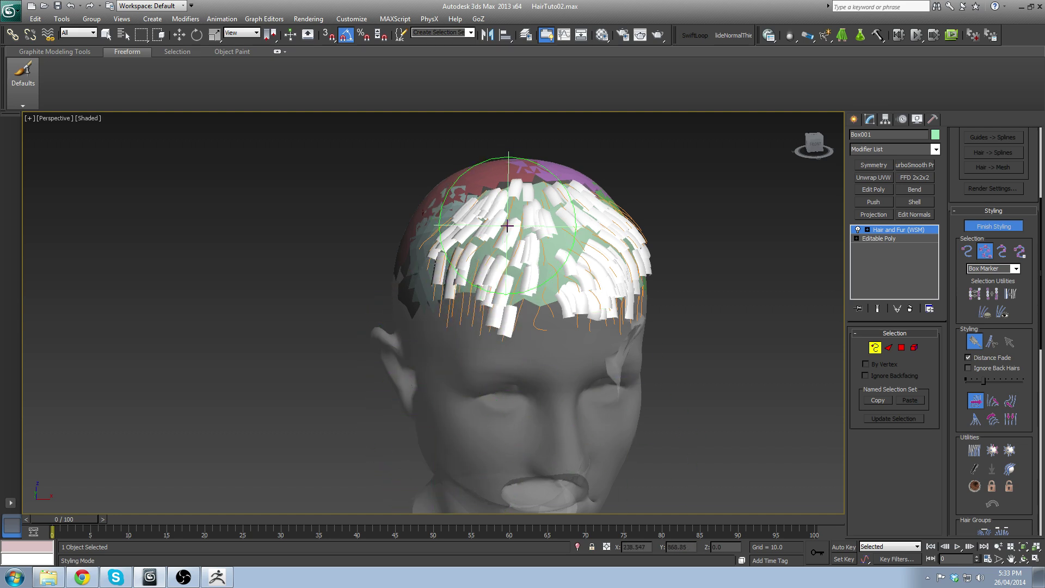
pyautogui.moveTo(459, 175)
pyautogui.mouseDown()
pyautogui.moveTo(504, 225)
pyautogui.moveTo(384, 222)
pyautogui.moveTo(363, 271)
pyautogui.moveTo(389, 359)
pyautogui.mouseUp()
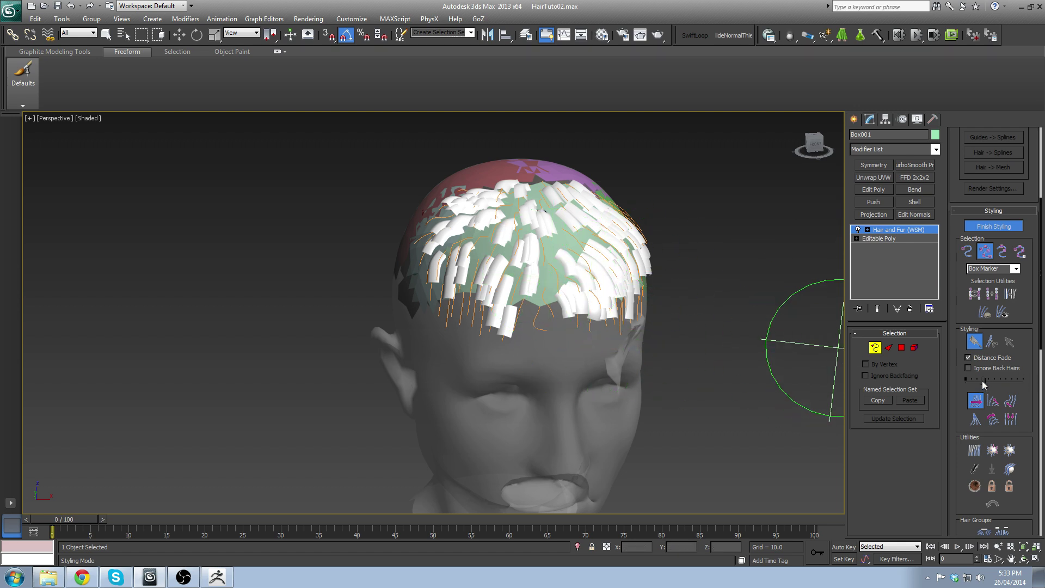
# Step: Enlarge the styling brush and raise the forehead hair strips with the Stand tool
pyautogui.moveTo(982, 381); pyautogui.dragTo(1000, 384)
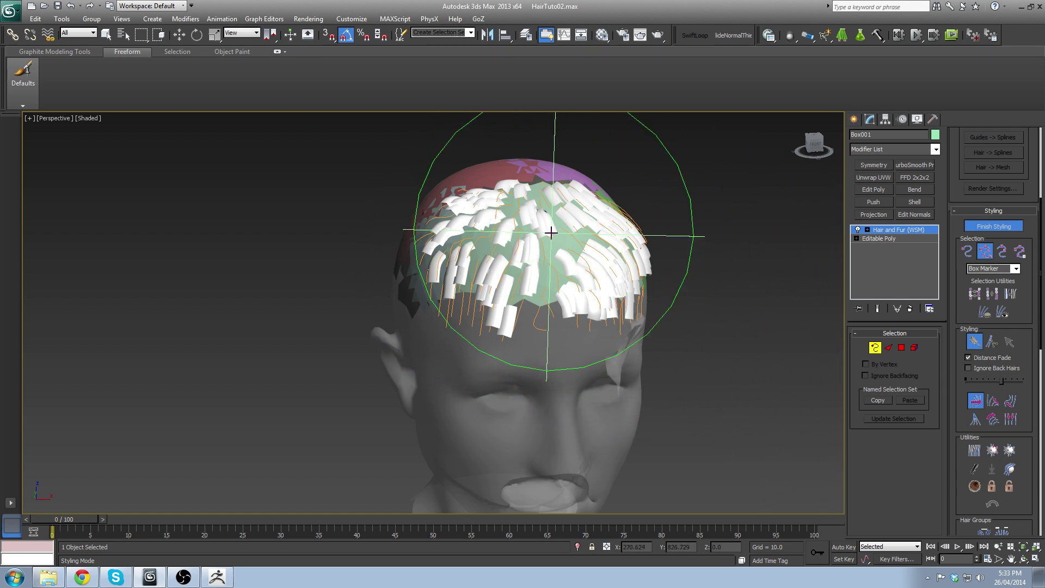
pyautogui.click(996, 403)
pyautogui.scroll(2, 708, 234)
pyautogui.scroll(-4, 618, 247)
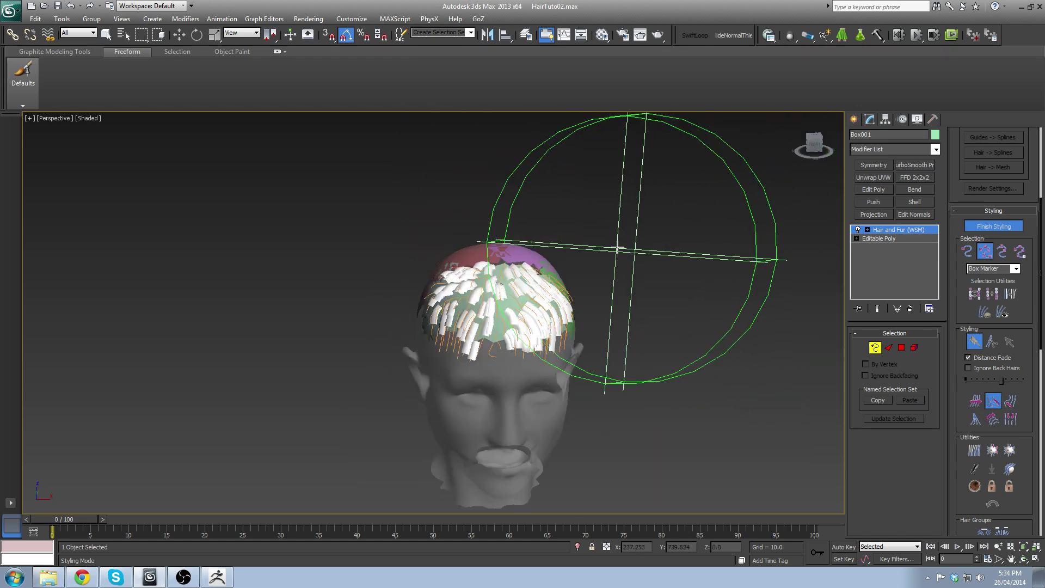
pyautogui.keyDown('alt'); pyautogui.moveTo(618, 248); pyautogui.dragTo(606, 265, button='middle'); pyautogui.keyUp('alt')
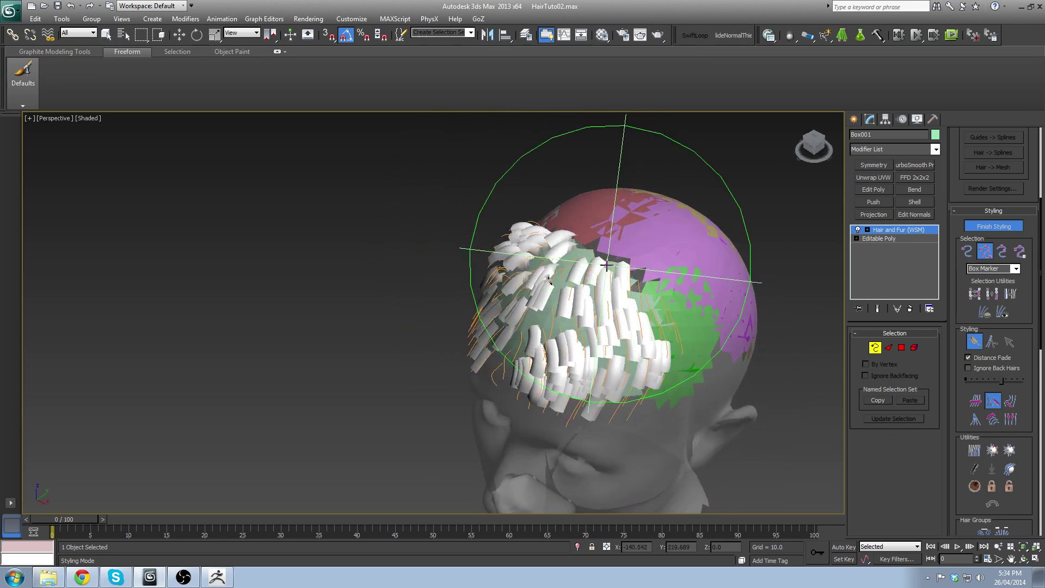
pyautogui.moveTo(606, 265)
pyautogui.keyDown('alt'); pyautogui.mouseDown(button='middle')
pyautogui.moveTo(553, 275)
pyautogui.moveTo(553, 233)
pyautogui.moveTo(541, 234)
pyautogui.moveTo(562, 253)
pyautogui.mouseUp(button='middle'); pyautogui.keyUp('alt')
pyautogui.moveTo(570, 249)
pyautogui.mouseDown()
pyautogui.moveTo(627, 233)
pyautogui.moveTo(697, 243)
pyautogui.mouseUp()
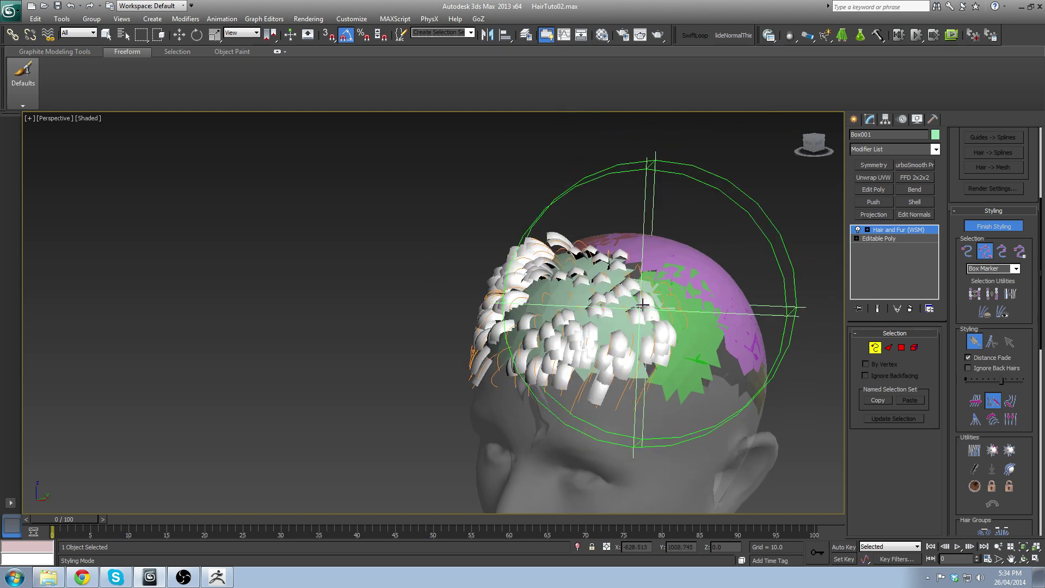
# Step: Lift the forehead hair strips at their base with the Puff Roots tool
pyautogui.moveTo(652, 307)
pyautogui.keyDown('alt'); pyautogui.mouseDown(button='middle')
pyautogui.moveTo(670, 397)
pyautogui.moveTo(968, 374)
pyautogui.mouseUp(button='middle'); pyautogui.keyUp('alt')
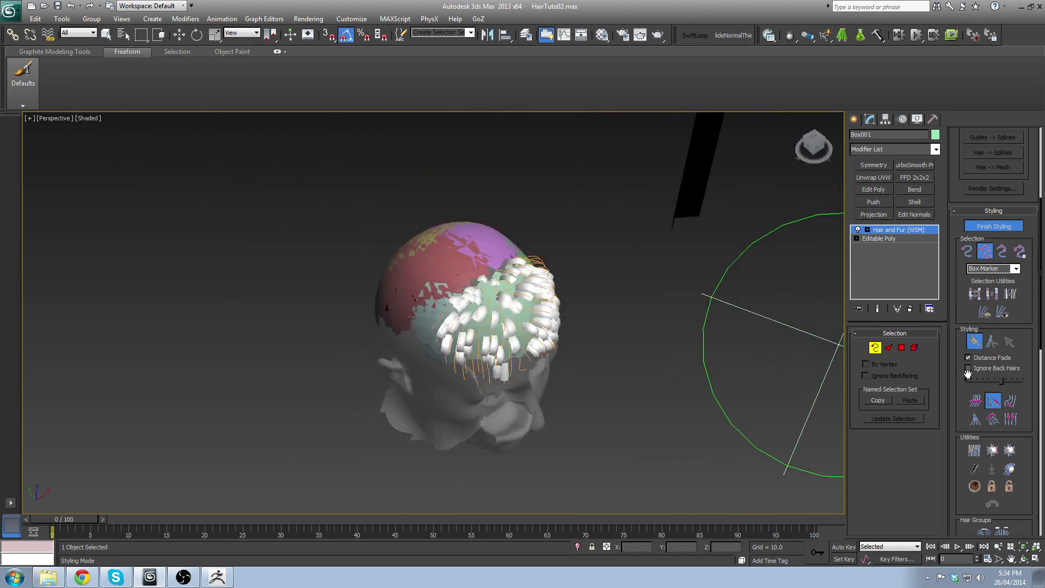
pyautogui.click(1011, 401)
pyautogui.scroll(5, 528, 266)
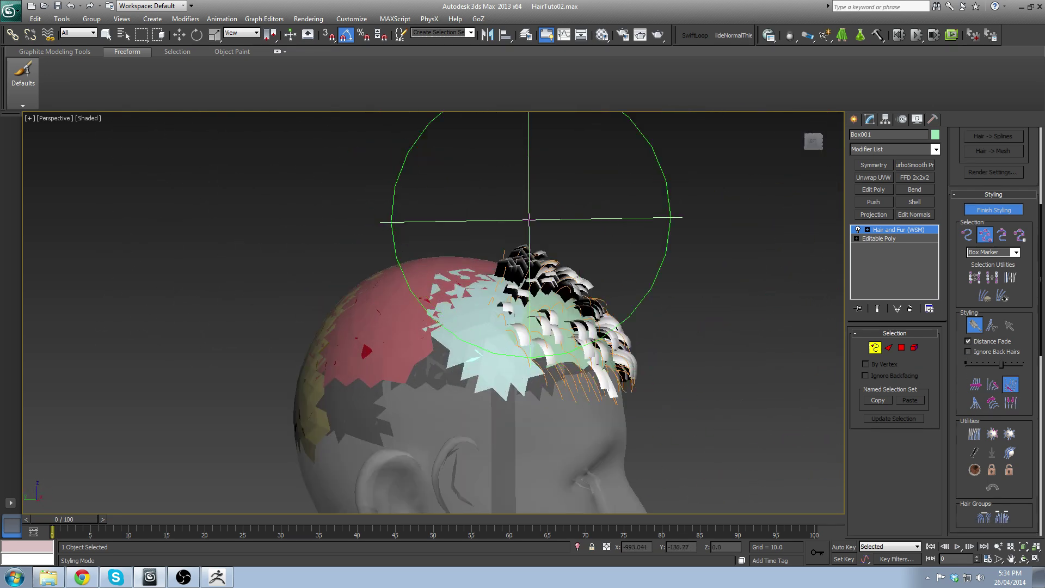
pyautogui.moveTo(528, 265)
pyautogui.mouseDown()
pyautogui.moveTo(623, 260)
pyautogui.moveTo(595, 218)
pyautogui.mouseUp()
# Step: Examine the shape of the puffed forehead hair strips from the side, front and above
pyautogui.keyDown('alt'); pyautogui.moveTo(596, 195); pyautogui.dragTo(602, 218, button='middle'); pyautogui.keyUp('alt')
pyautogui.scroll(4, 607, 226)
pyautogui.scroll(-4, 626, 267)
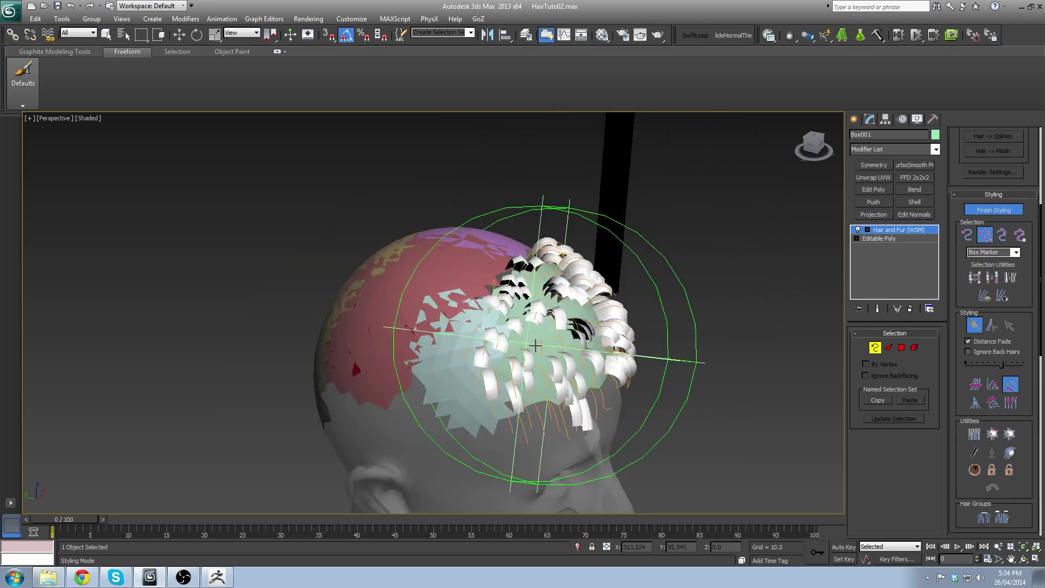
pyautogui.keyDown('alt'); pyautogui.moveTo(535, 346); pyautogui.dragTo(499, 304, button='middle'); pyautogui.keyUp('alt')
pyautogui.scroll(3, 499, 299)
pyautogui.keyDown('alt'); pyautogui.moveTo(484, 261); pyautogui.dragTo(446, 245, button='middle'); pyautogui.keyUp('alt')
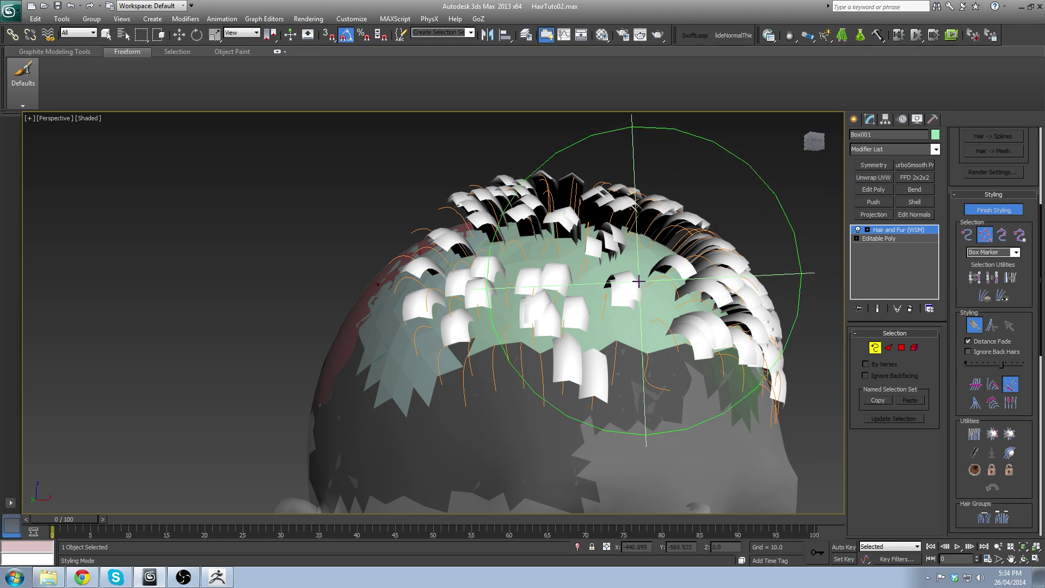
pyautogui.keyDown('alt'); pyautogui.moveTo(609, 275); pyautogui.dragTo(579, 341, button='middle'); pyautogui.keyUp('alt')
pyautogui.scroll(-3, 579, 341)
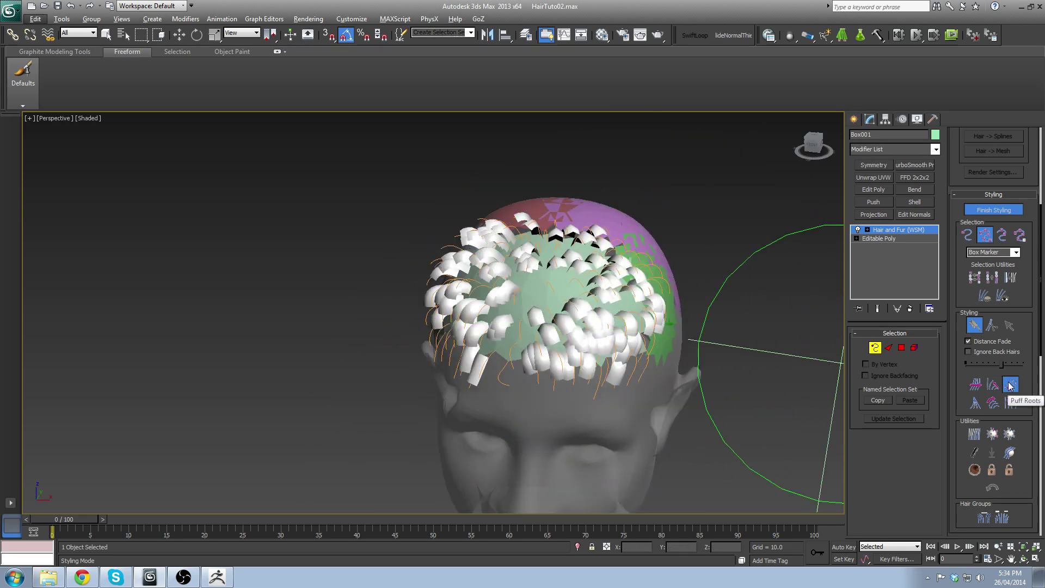
pyautogui.keyDown('alt'); pyautogui.moveTo(603, 256); pyautogui.dragTo(629, 191, button='middle'); pyautogui.keyUp('alt')
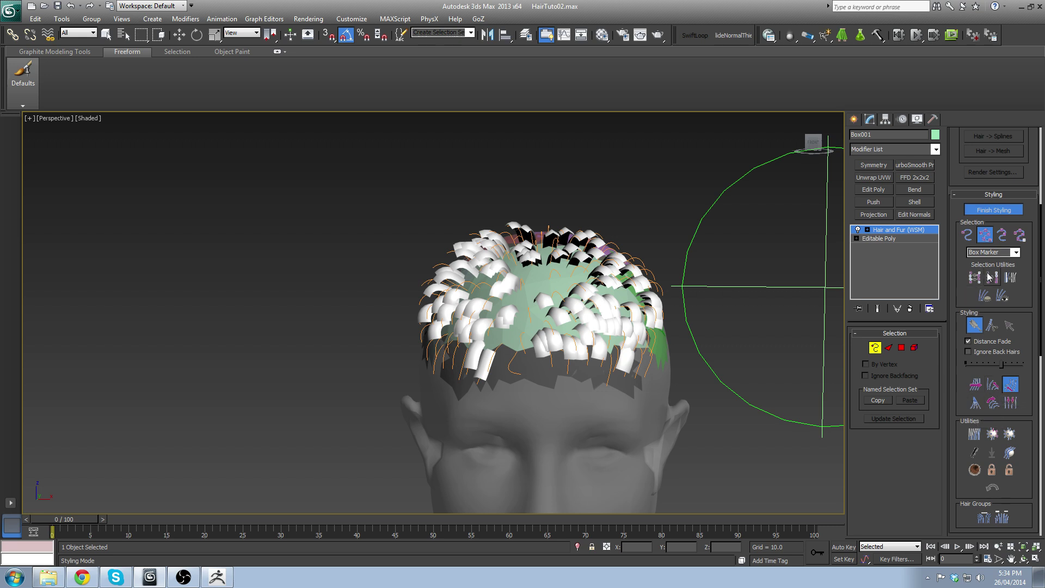
# Step: Recomb the forehead hair flat and pull the hairline strips together with the Clump tool and a smaller brush
pyautogui.click(974, 453)
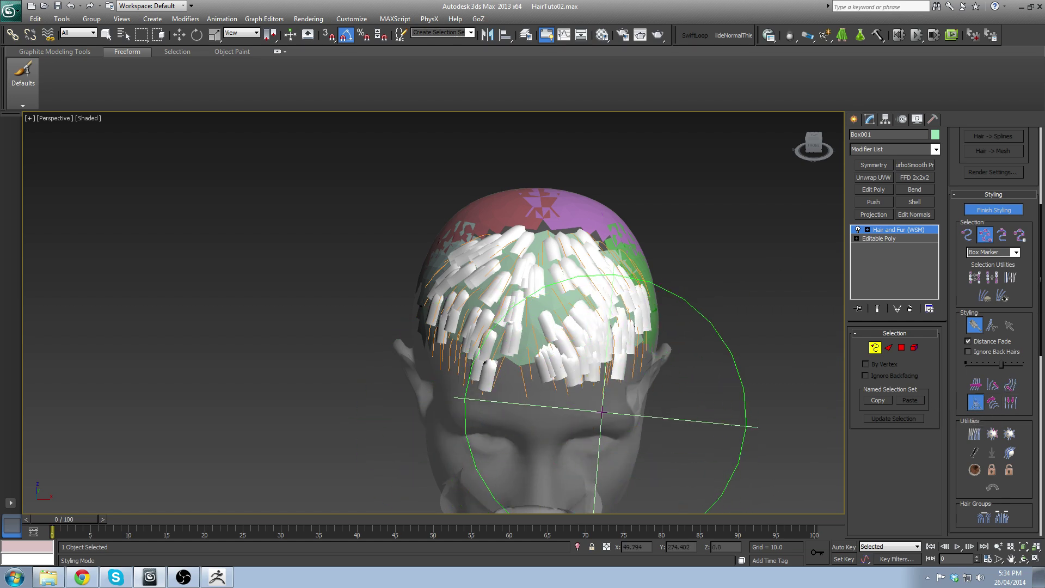
pyautogui.keyDown('alt'); pyautogui.moveTo(601, 412); pyautogui.dragTo(659, 234, button='middle'); pyautogui.keyUp('alt')
pyautogui.moveTo(1001, 364); pyautogui.dragTo(989, 366)
pyautogui.keyDown('alt'); pyautogui.moveTo(585, 363); pyautogui.dragTo(544, 357, button='middle'); pyautogui.keyUp('alt')
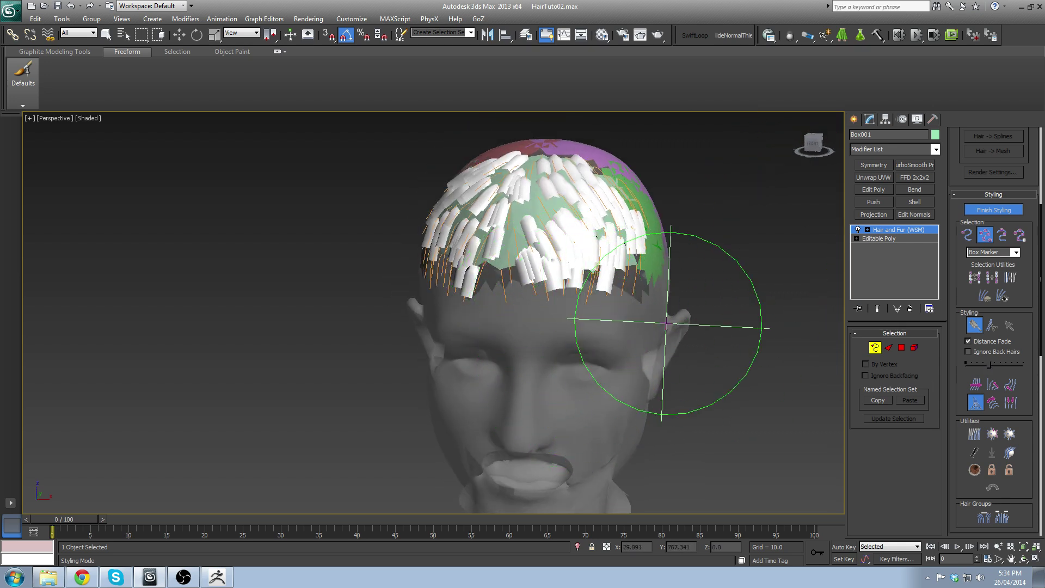
pyautogui.moveTo(594, 313)
pyautogui.mouseDown()
pyautogui.moveTo(553, 338)
pyautogui.moveTo(643, 359)
pyautogui.moveTo(633, 360)
pyautogui.mouseUp()
pyautogui.keyDown('alt'); pyautogui.moveTo(614, 329); pyautogui.dragTo(567, 298, button='middle'); pyautogui.keyUp('alt')
pyautogui.moveTo(568, 298); pyautogui.dragTo(591, 298)
pyautogui.keyDown('alt'); pyautogui.moveTo(591, 299); pyautogui.dragTo(572, 324, button='middle'); pyautogui.keyUp('alt')
pyautogui.moveTo(343, 326); pyautogui.dragTo(460, 308)
pyautogui.moveTo(460, 307)
pyautogui.keyDown('alt'); pyautogui.mouseDown(button='middle')
pyautogui.moveTo(466, 385)
pyautogui.moveTo(437, 341)
pyautogui.moveTo(466, 373)
pyautogui.moveTo(467, 397)
pyautogui.moveTo(457, 362)
pyautogui.mouseUp(button='middle'); pyautogui.keyUp('alt')
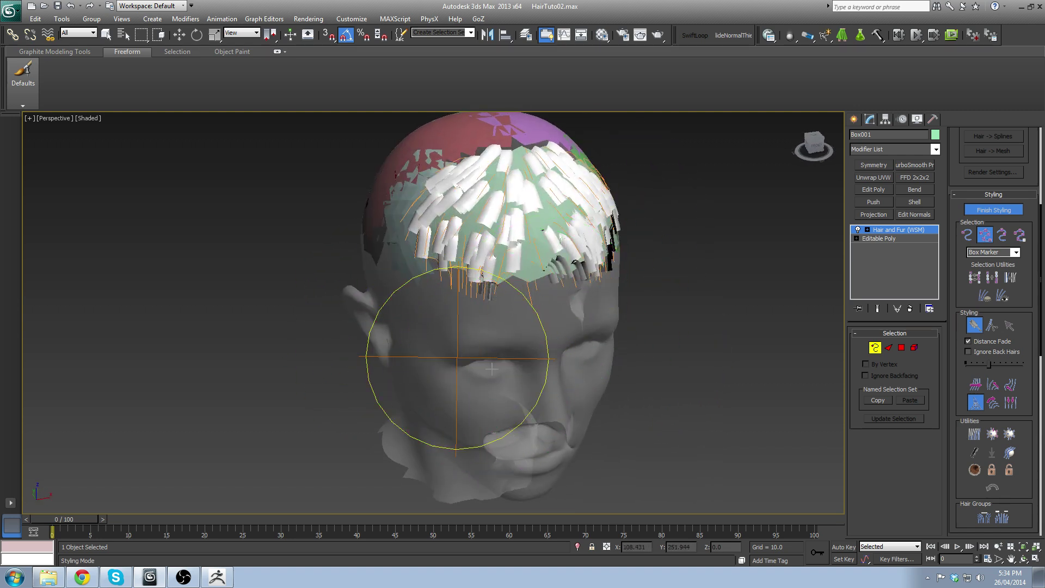
# Step: Recomb the forehead hair again and clump the strip tips above the eye on the head's right side
pyautogui.keyDown('alt'); pyautogui.moveTo(677, 392); pyautogui.dragTo(793, 392, button='middle'); pyautogui.keyUp('alt')
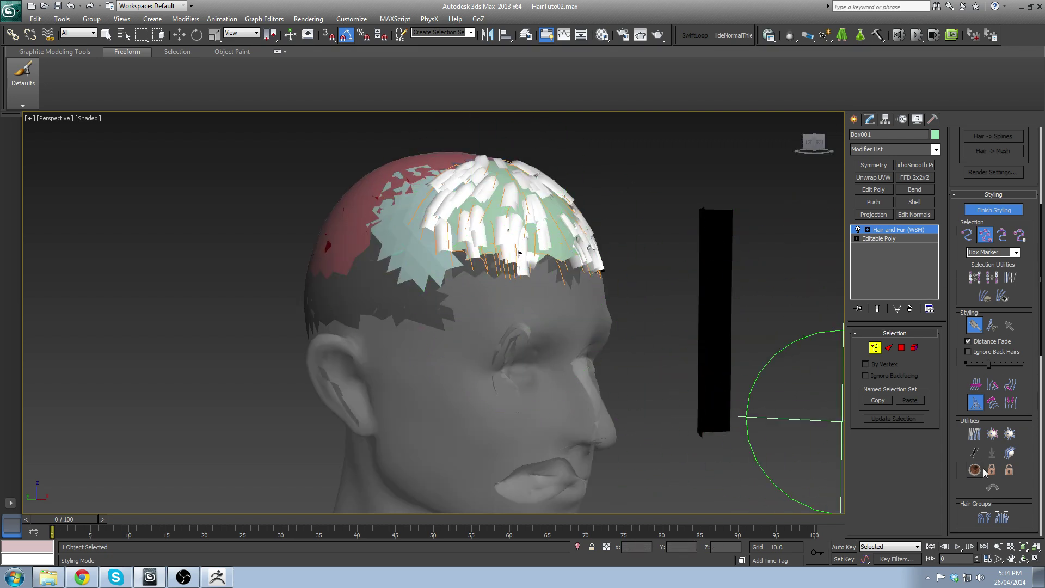
pyautogui.click(973, 451)
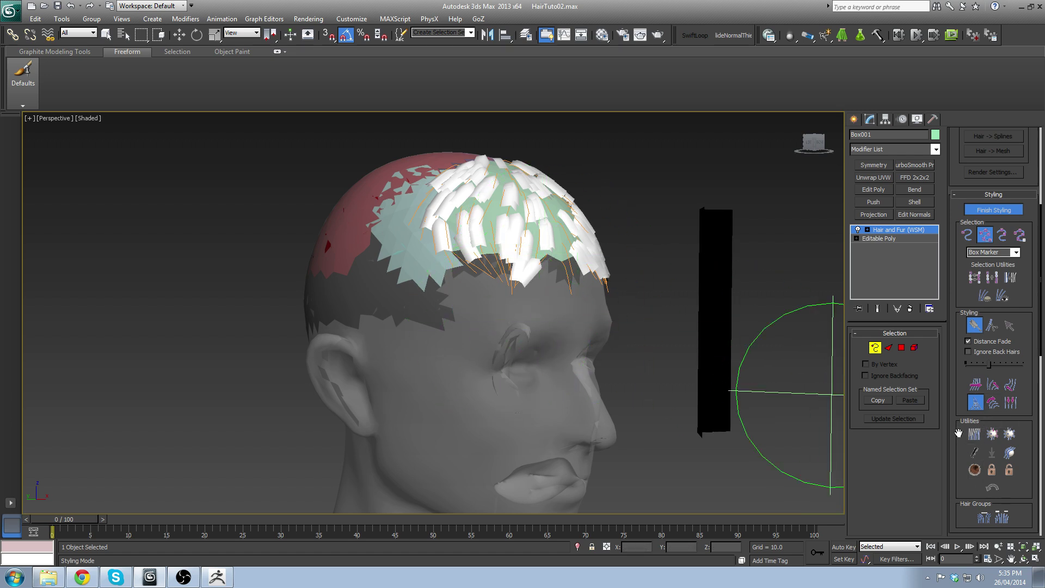
pyautogui.keyDown('alt'); pyautogui.moveTo(567, 239); pyautogui.dragTo(469, 263, button='middle'); pyautogui.keyUp('alt')
pyautogui.moveTo(467, 272)
pyautogui.mouseDown()
pyautogui.moveTo(462, 311)
pyautogui.moveTo(497, 376)
pyautogui.mouseUp()
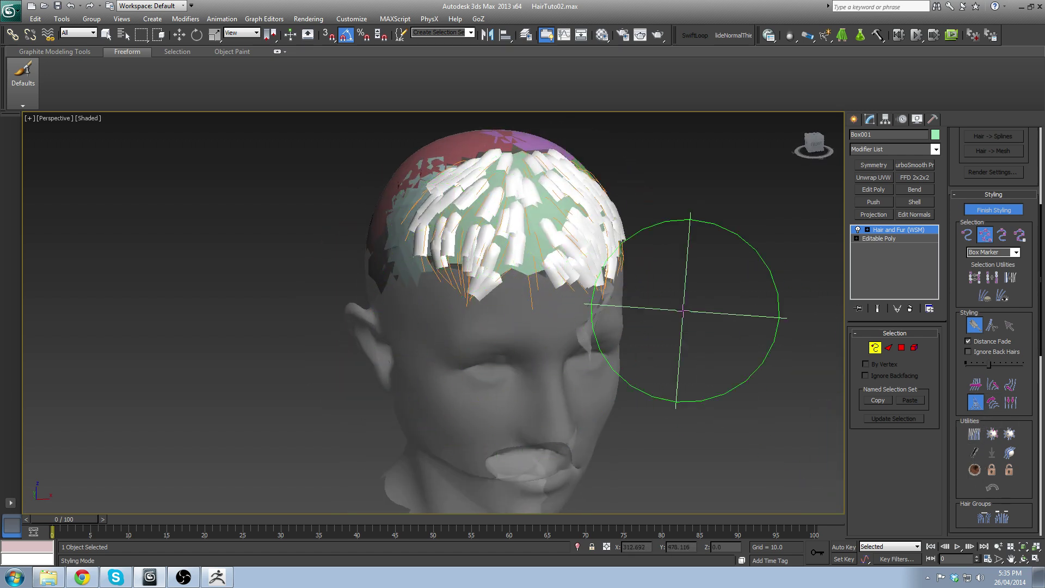
# Step: Brush the front hair strips across the forehead with the Translate tool and recomb them downward
pyautogui.click(976, 386)
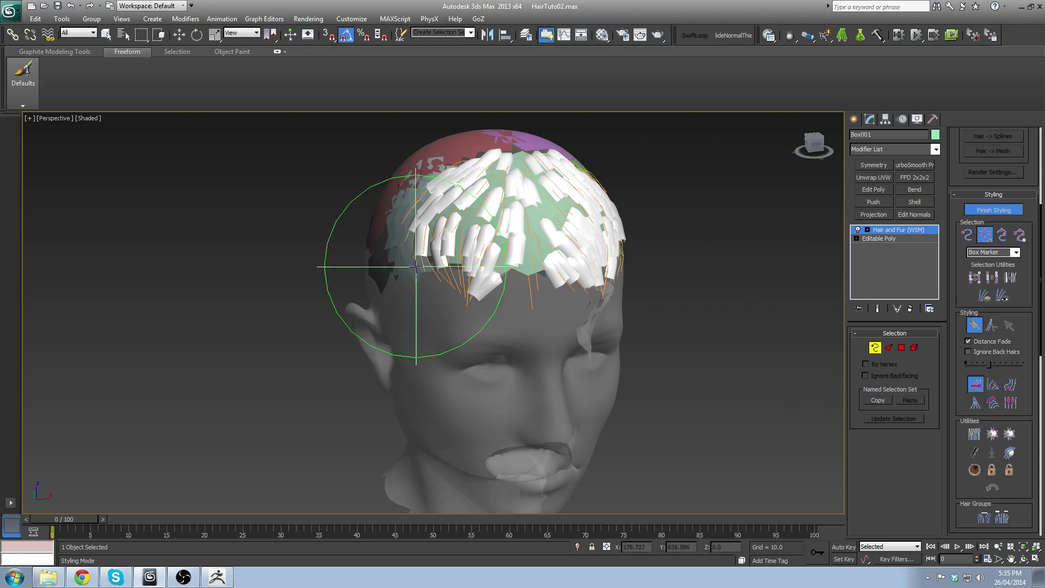
pyautogui.moveTo(374, 269)
pyautogui.mouseDown()
pyautogui.moveTo(418, 340)
pyautogui.moveTo(455, 327)
pyautogui.moveTo(580, 353)
pyautogui.mouseUp()
pyautogui.keyDown('alt'); pyautogui.moveTo(579, 353); pyautogui.dragTo(630, 419, button='middle'); pyautogui.keyUp('alt')
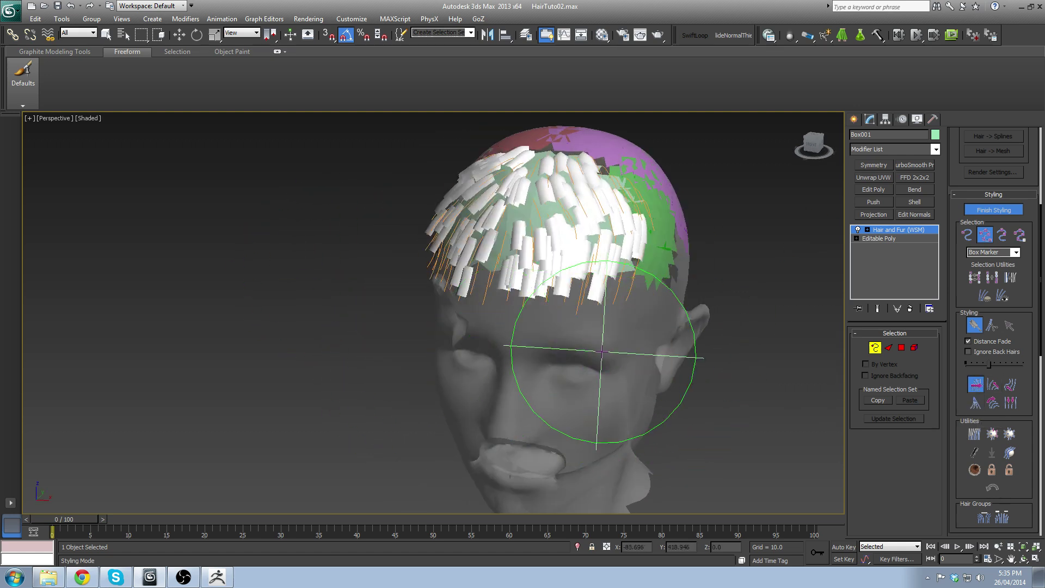
pyautogui.click(978, 452)
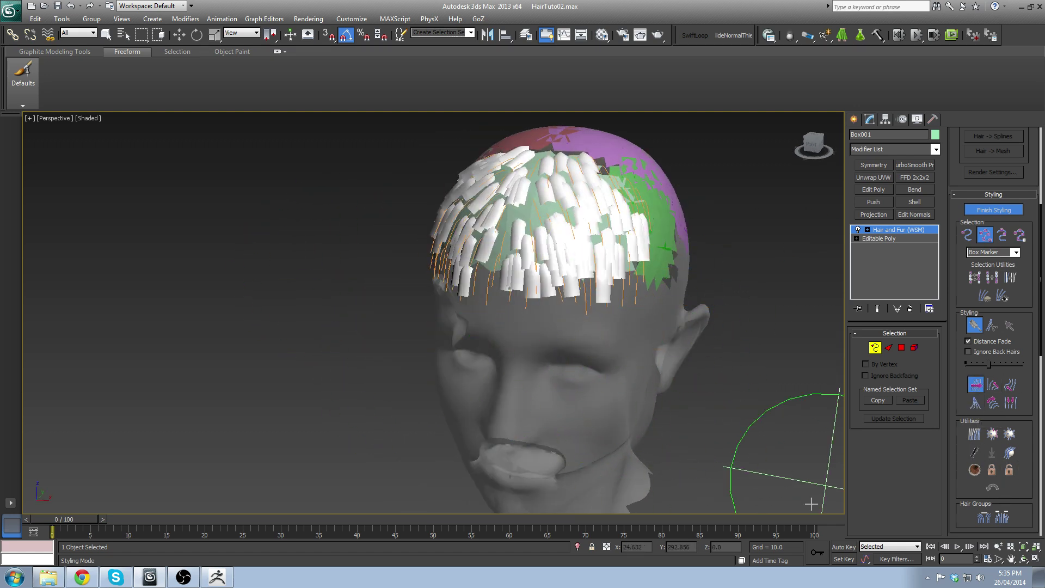
pyautogui.keyDown('alt'); pyautogui.moveTo(493, 275); pyautogui.dragTo(490, 299, button='middle'); pyautogui.keyUp('alt')
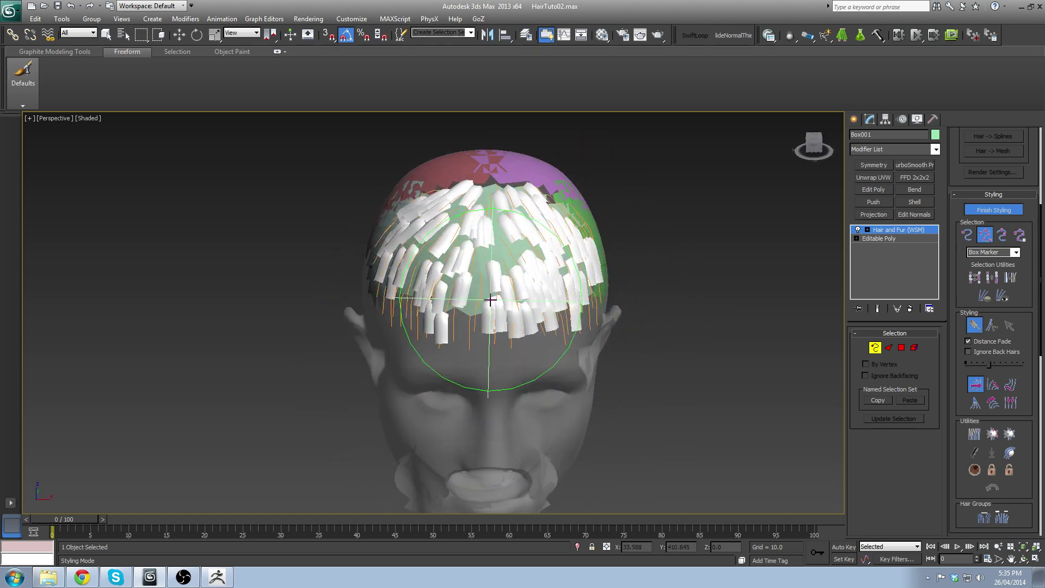
# Step: Twist the front hair strips with the Rotate brush from several sides of the forehead, and recomb them flat
pyautogui.click(992, 403)
pyautogui.moveTo(625, 191)
pyautogui.keyDown('alt'); pyautogui.mouseDown(button='middle')
pyautogui.moveTo(537, 147)
pyautogui.moveTo(479, 170)
pyautogui.mouseUp(button='middle'); pyautogui.keyUp('alt')
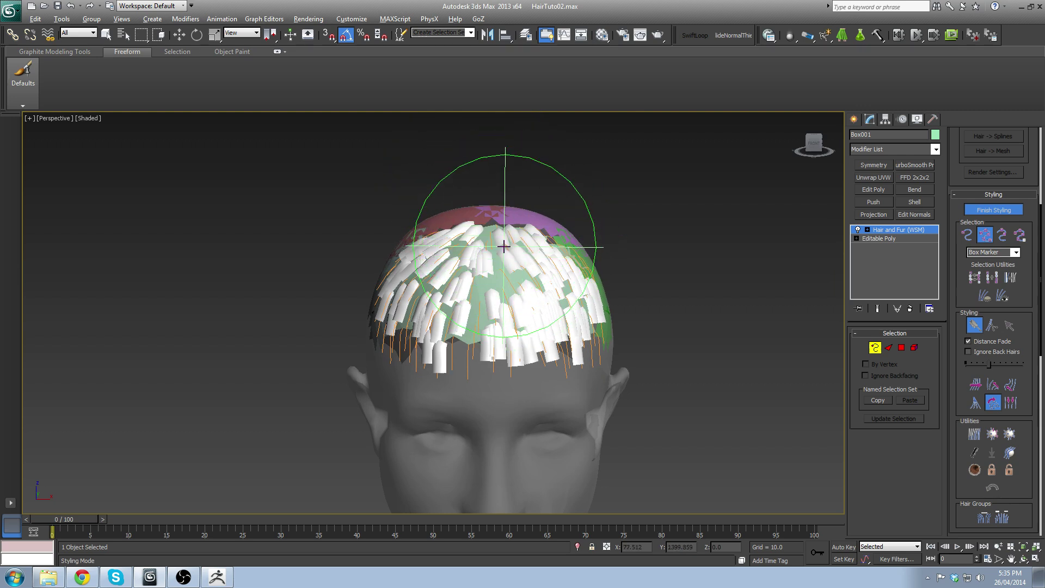
pyautogui.moveTo(494, 214); pyautogui.dragTo(497, 264, button='middle')
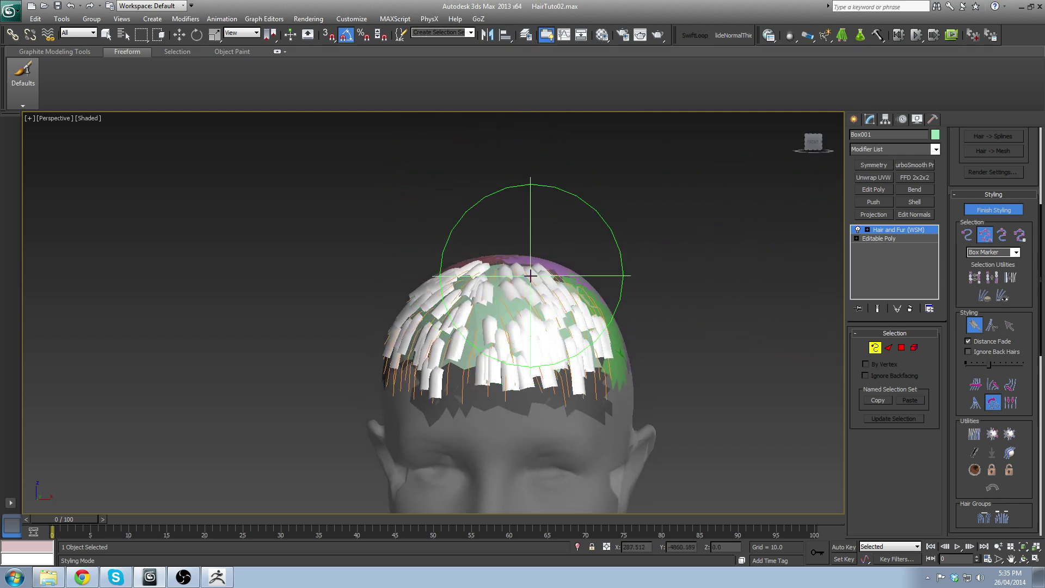
pyautogui.moveTo(573, 264); pyautogui.dragTo(580, 264)
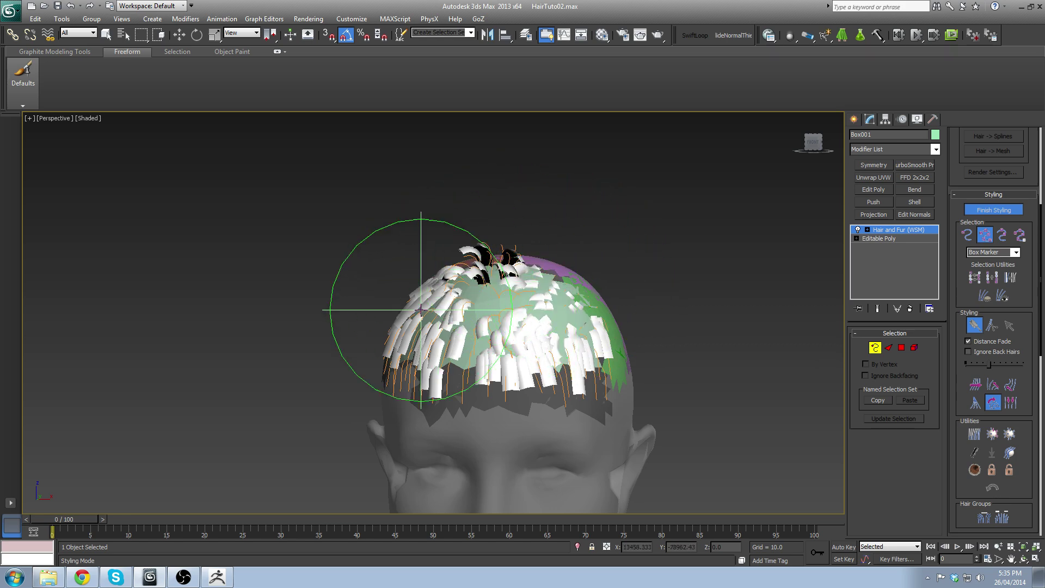
pyautogui.moveTo(393, 355)
pyautogui.mouseDown()
pyautogui.moveTo(429, 346)
pyautogui.moveTo(423, 360)
pyautogui.moveTo(433, 357)
pyautogui.mouseUp()
pyautogui.moveTo(472, 337); pyautogui.dragTo(525, 298, button='middle')
pyautogui.moveTo(588, 270)
pyautogui.keyDown('alt'); pyautogui.mouseDown(button='middle')
pyautogui.moveTo(670, 257)
pyautogui.moveTo(624, 275)
pyautogui.moveTo(615, 308)
pyautogui.moveTo(595, 321)
pyautogui.moveTo(535, 322)
pyautogui.mouseUp(button='middle'); pyautogui.keyUp('alt')
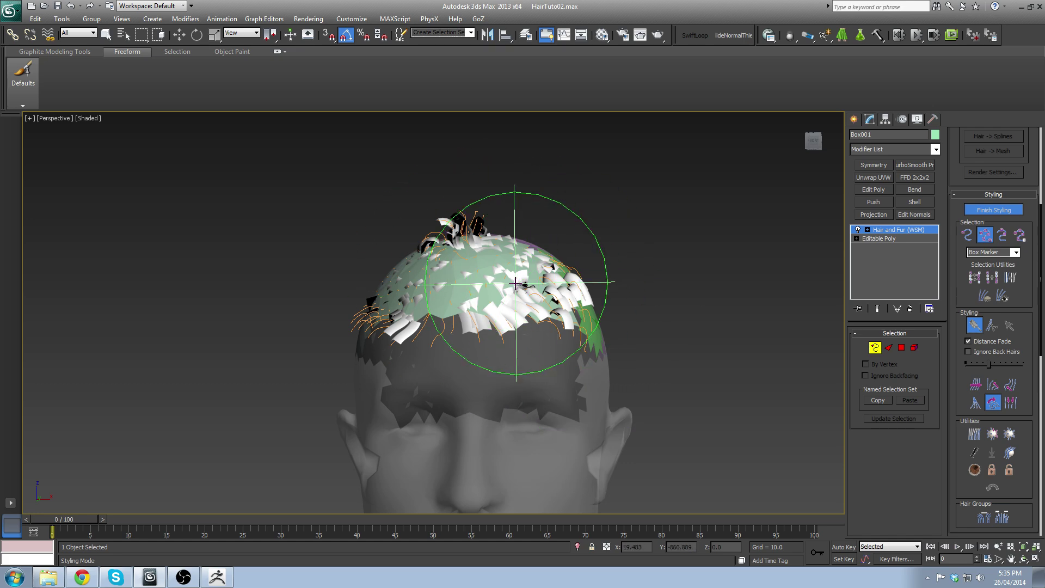
pyautogui.click(972, 459)
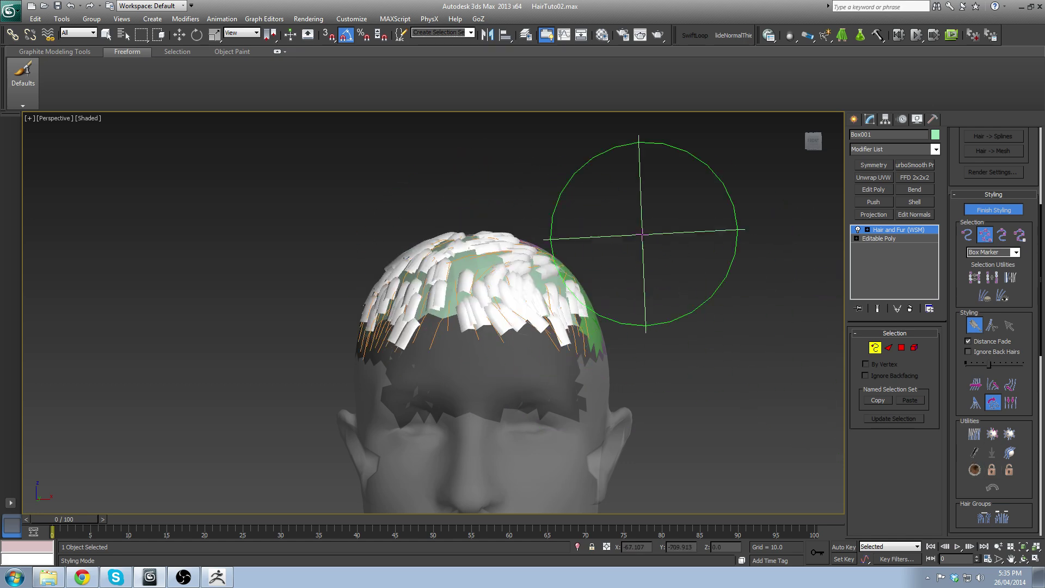
# Step: Brush the forehead hair strips sideways with the Translate tool and recomb the hair
pyautogui.moveTo(641, 237)
pyautogui.keyDown('alt'); pyautogui.mouseDown(button='middle')
pyautogui.moveTo(641, 287)
pyautogui.moveTo(610, 288)
pyautogui.moveTo(603, 234)
pyautogui.mouseUp(button='middle'); pyautogui.keyUp('alt')
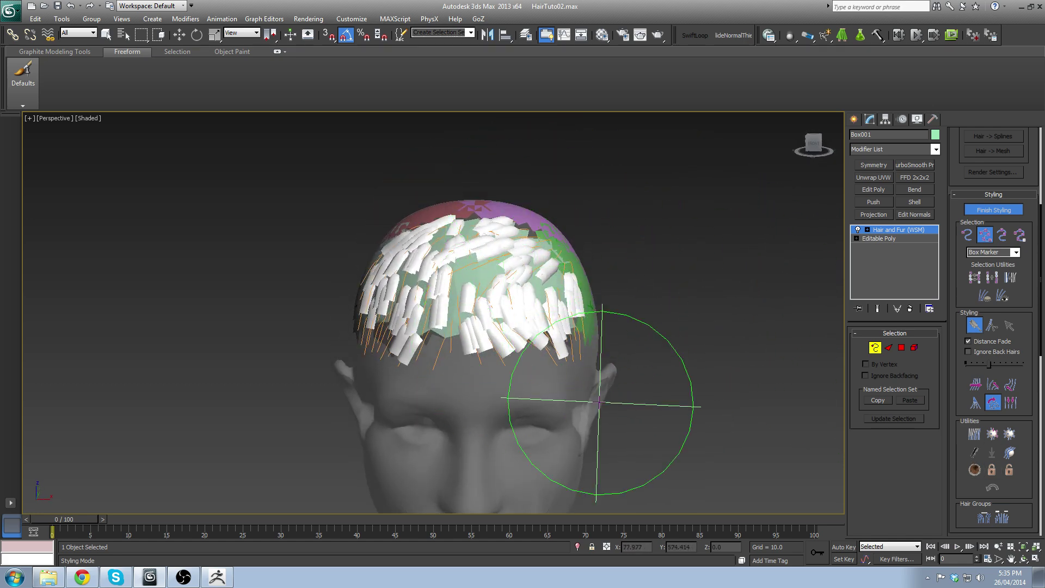
pyautogui.click(978, 385)
pyautogui.keyDown('alt'); pyautogui.moveTo(510, 256); pyautogui.dragTo(499, 272, button='middle'); pyautogui.keyUp('alt')
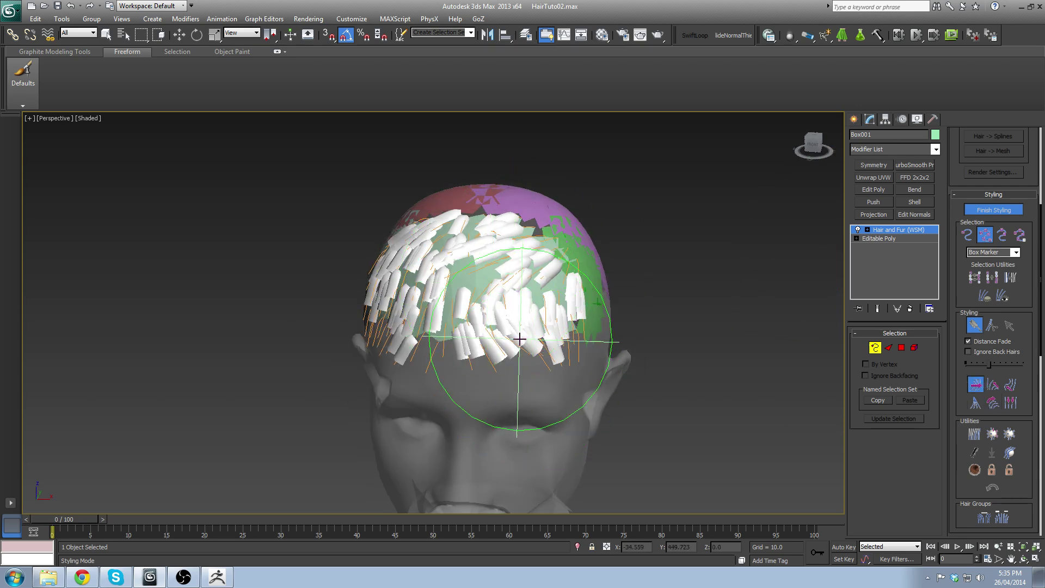
pyautogui.moveTo(519, 339)
pyautogui.mouseDown()
pyautogui.moveTo(528, 357)
pyautogui.moveTo(493, 337)
pyautogui.mouseUp()
pyautogui.keyDown('alt'); pyautogui.moveTo(397, 374); pyautogui.dragTo(373, 350, button='middle'); pyautogui.keyUp('alt')
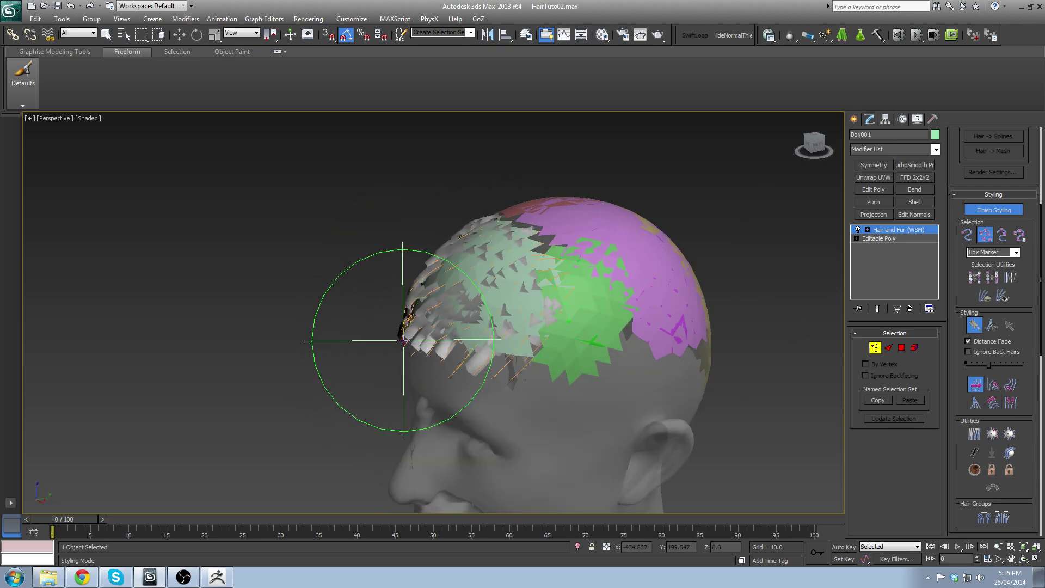
pyautogui.keyDown('alt'); pyautogui.moveTo(435, 283); pyautogui.dragTo(509, 215, button='middle'); pyautogui.keyUp('alt')
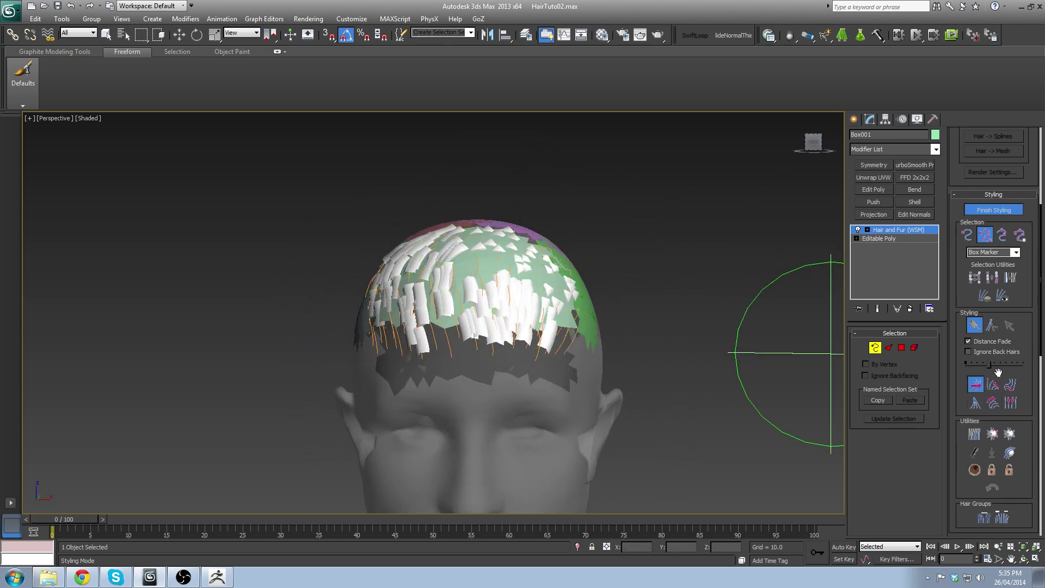
pyautogui.press('alt')
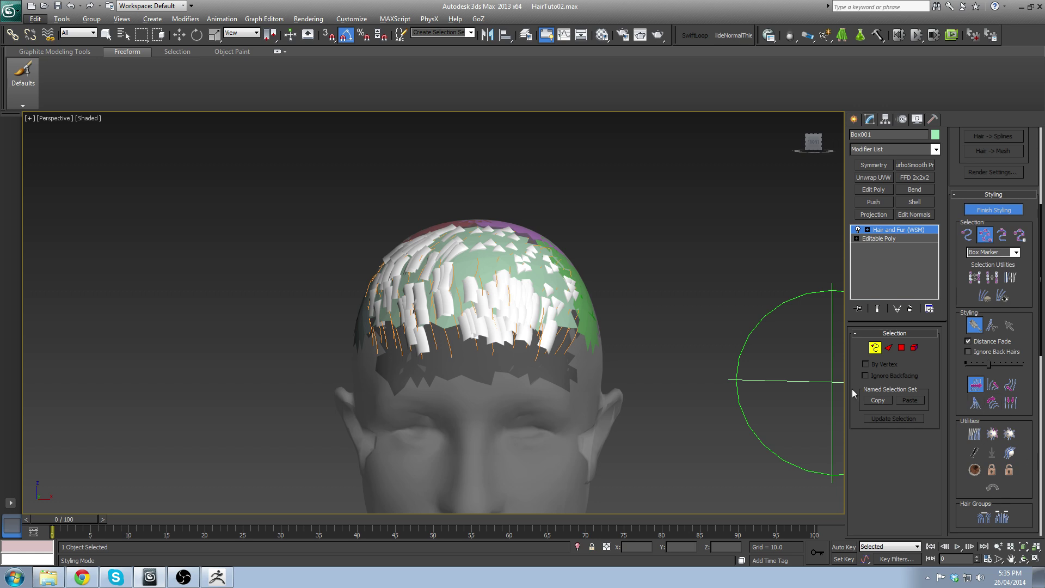
pyautogui.moveTo(613, 322)
pyautogui.keyDown('alt'); pyautogui.mouseDown(button='middle')
pyautogui.moveTo(596, 418)
pyautogui.moveTo(555, 425)
pyautogui.mouseUp(button='middle'); pyautogui.keyUp('alt')
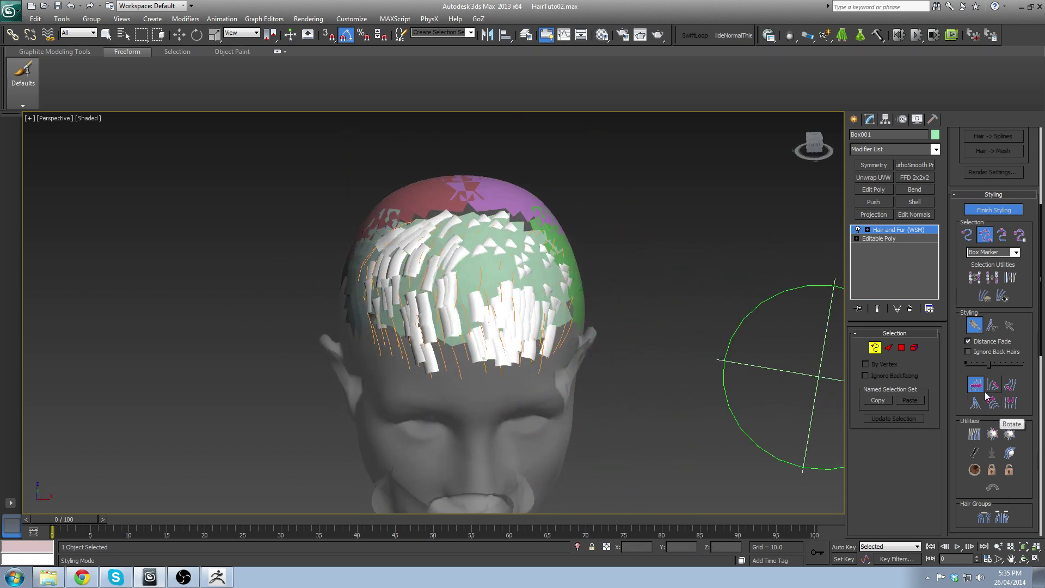
pyautogui.click(970, 456)
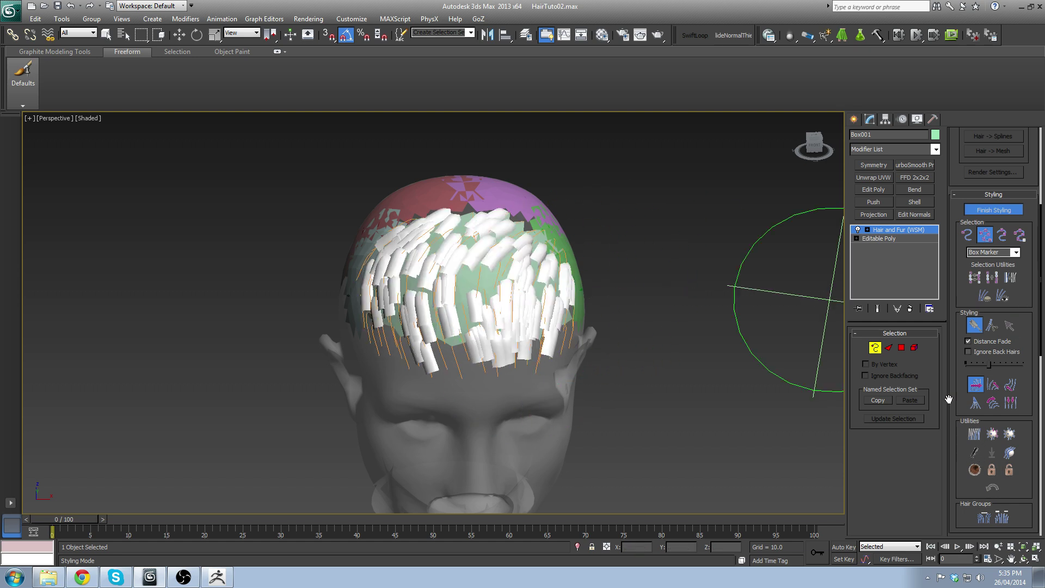
# Step: Enlarge the brush and lengthen the forehead hair strips with the Scale tool
pyautogui.click(1009, 403)
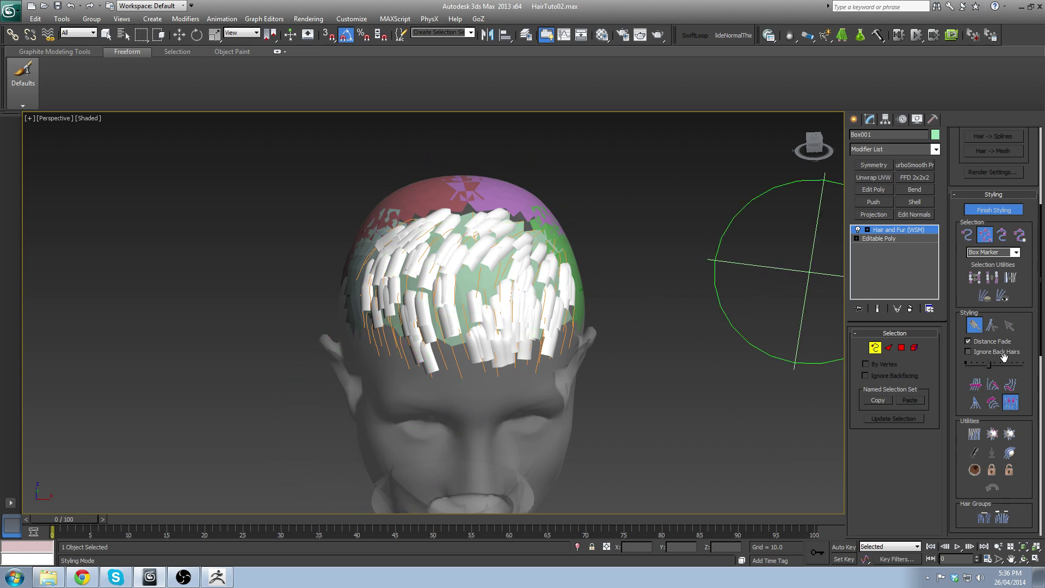
pyautogui.moveTo(989, 363); pyautogui.dragTo(1007, 363)
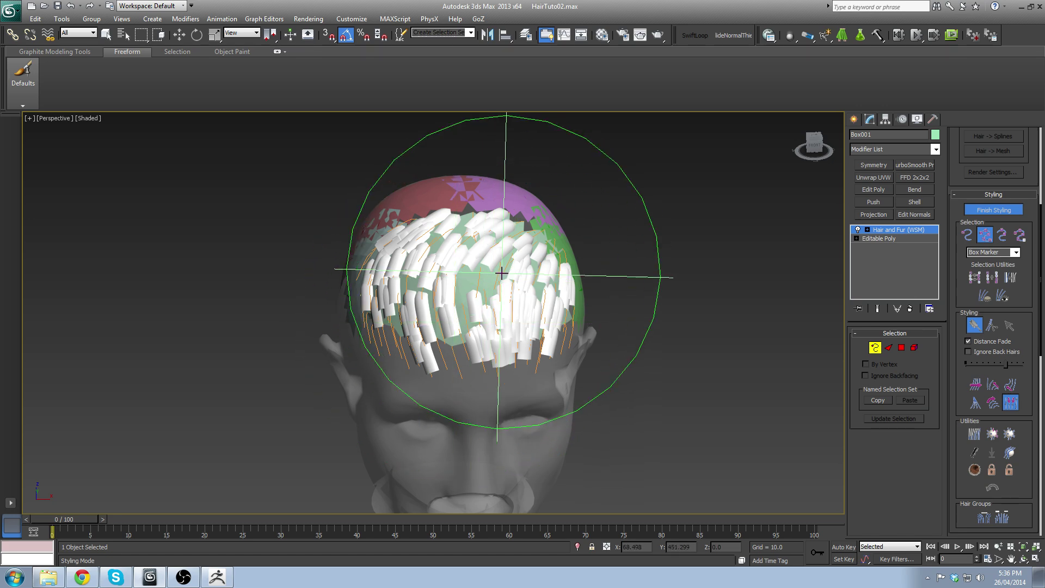
pyautogui.moveTo(470, 279)
pyautogui.mouseDown()
pyautogui.moveTo(770, 289)
pyautogui.moveTo(550, 294)
pyautogui.moveTo(936, 289)
pyautogui.mouseUp()
pyautogui.keyDown('alt'); pyautogui.moveTo(626, 302); pyautogui.dragTo(689, 254, button='middle'); pyautogui.keyUp('alt')
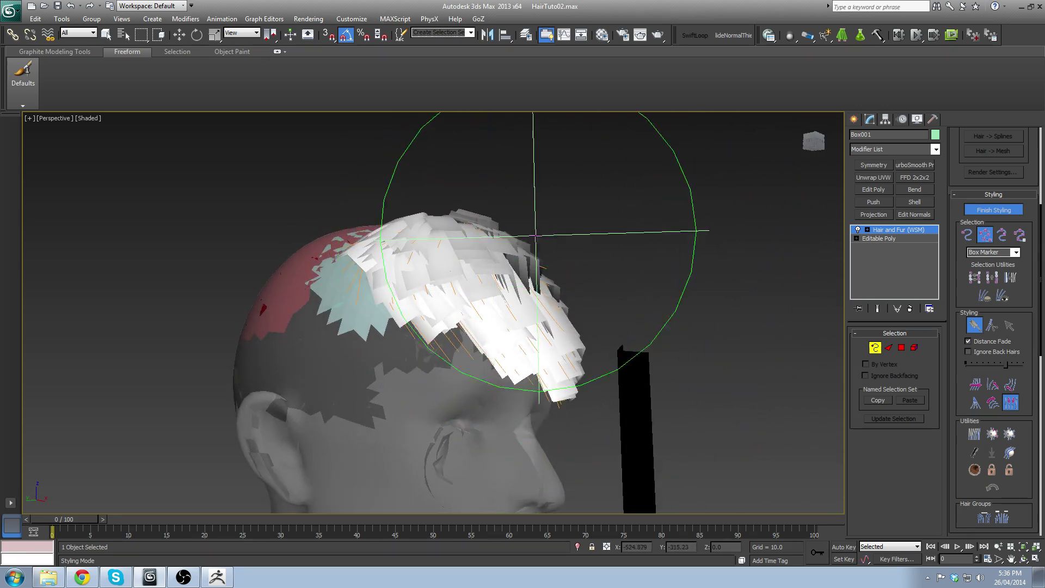
pyautogui.keyDown('alt'); pyautogui.moveTo(536, 235); pyautogui.dragTo(452, 280, button='middle'); pyautogui.keyUp('alt')
pyautogui.moveTo(571, 198)
pyautogui.keyDown('alt'); pyautogui.mouseDown(button='middle')
pyautogui.moveTo(545, 258)
pyautogui.moveTo(511, 233)
pyautogui.mouseUp(button='middle'); pyautogui.keyUp('alt')
pyautogui.scroll(-2, 512, 268)
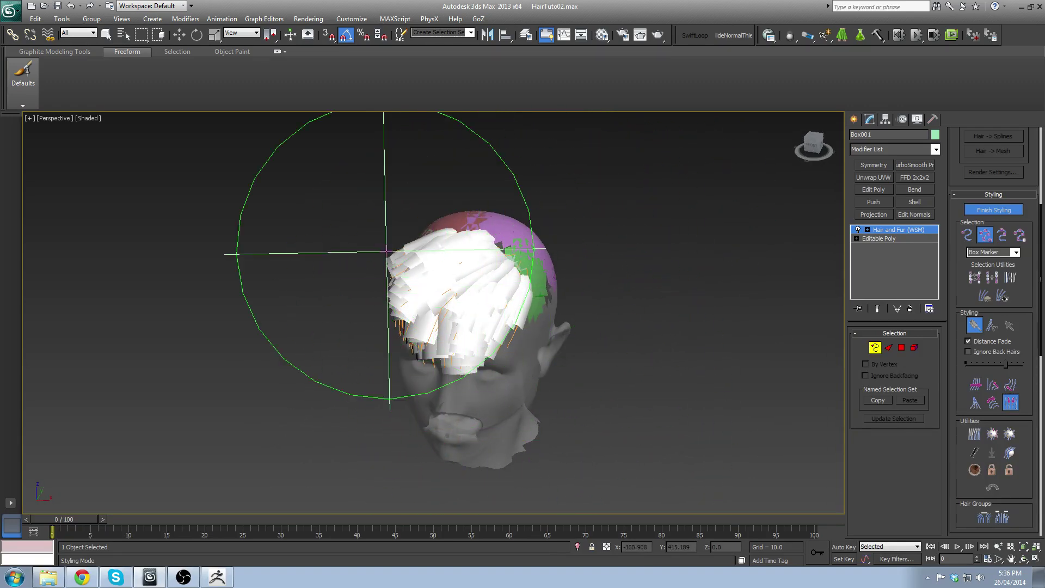
pyautogui.moveTo(459, 297)
pyautogui.keyDown('alt'); pyautogui.mouseDown(button='middle')
pyautogui.moveTo(518, 290)
pyautogui.moveTo(433, 274)
pyautogui.mouseUp(button='middle'); pyautogui.keyUp('alt')
pyautogui.scroll(3, 434, 273)
# Step: Restart hair styling to return from Select mode to the Hair Brush
pyautogui.press('q')
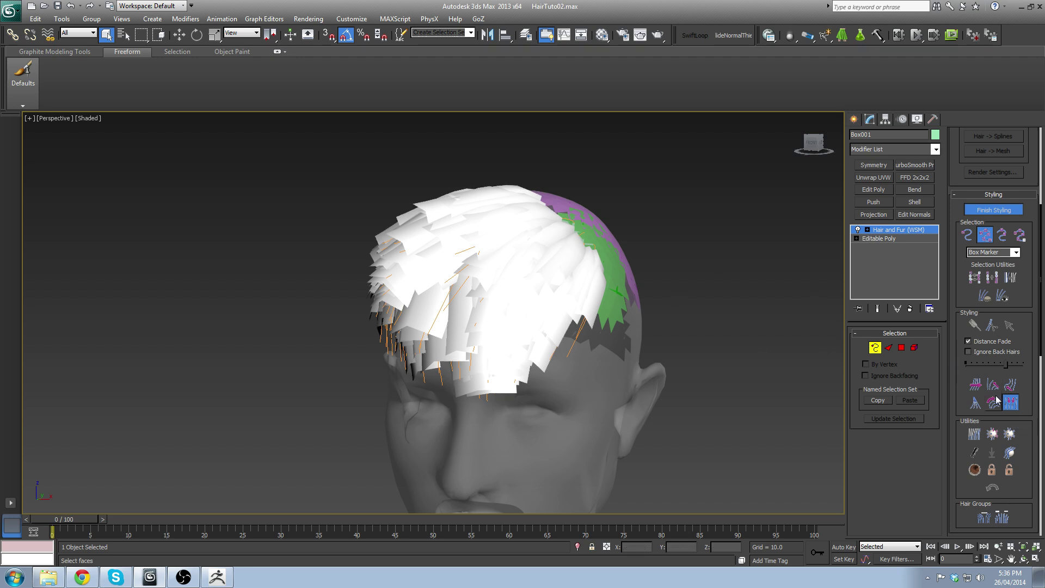
pyautogui.click(1011, 403)
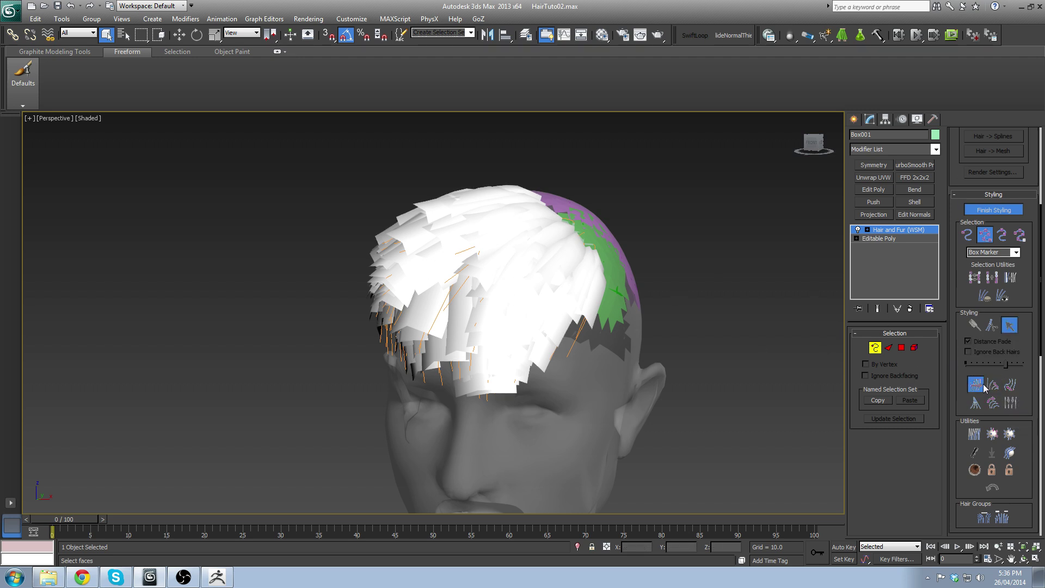
pyautogui.rightClick(727, 296)
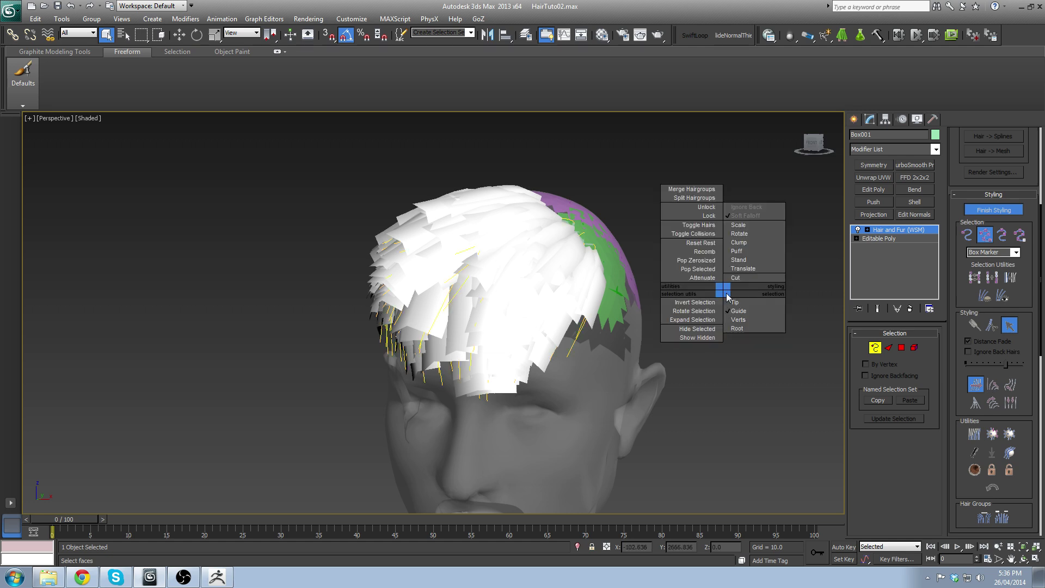
pyautogui.click(614, 165)
pyautogui.keyDown('alt'); pyautogui.moveTo(661, 234); pyautogui.dragTo(721, 199, button='middle'); pyautogui.keyUp('alt')
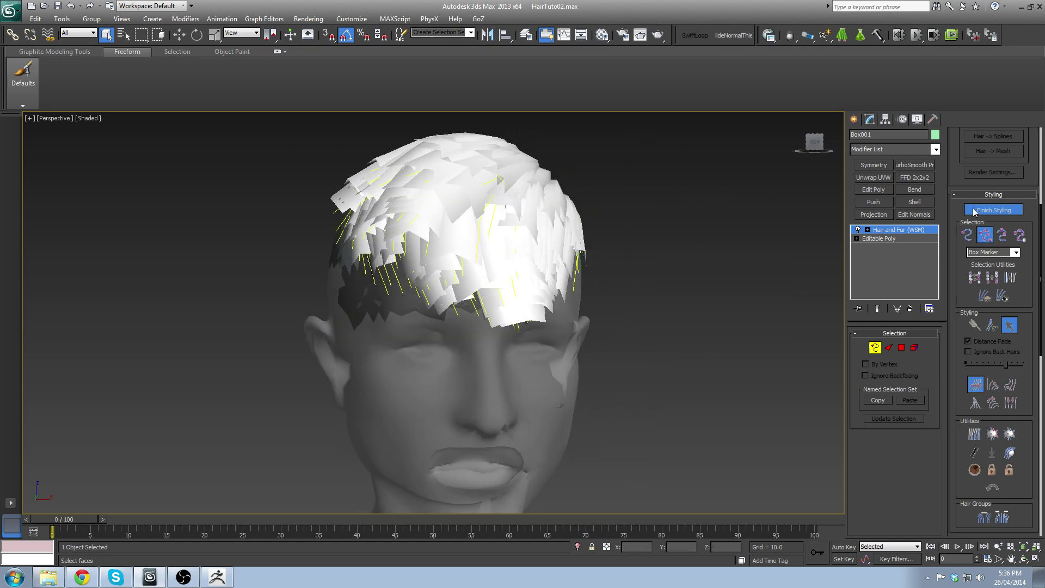
pyautogui.click(980, 211)
pyautogui.click(985, 213)
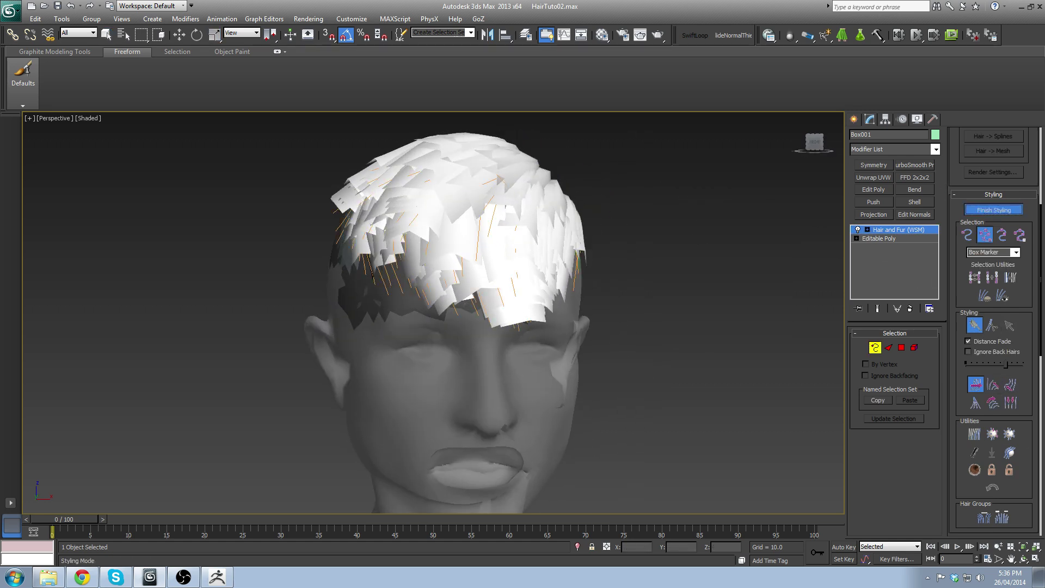
pyautogui.keyDown('alt'); pyautogui.moveTo(594, 233); pyautogui.dragTo(587, 266, button='middle'); pyautogui.keyUp('alt')
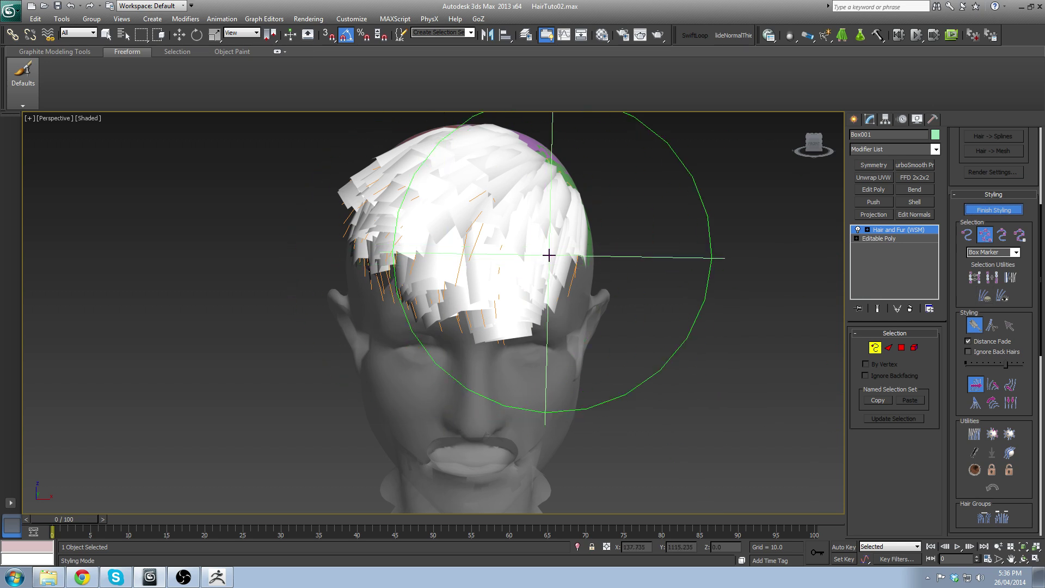
# Step: Finish styling and lower the Root Thick value to make the hair strips narrower
pyautogui.click(1006, 210)
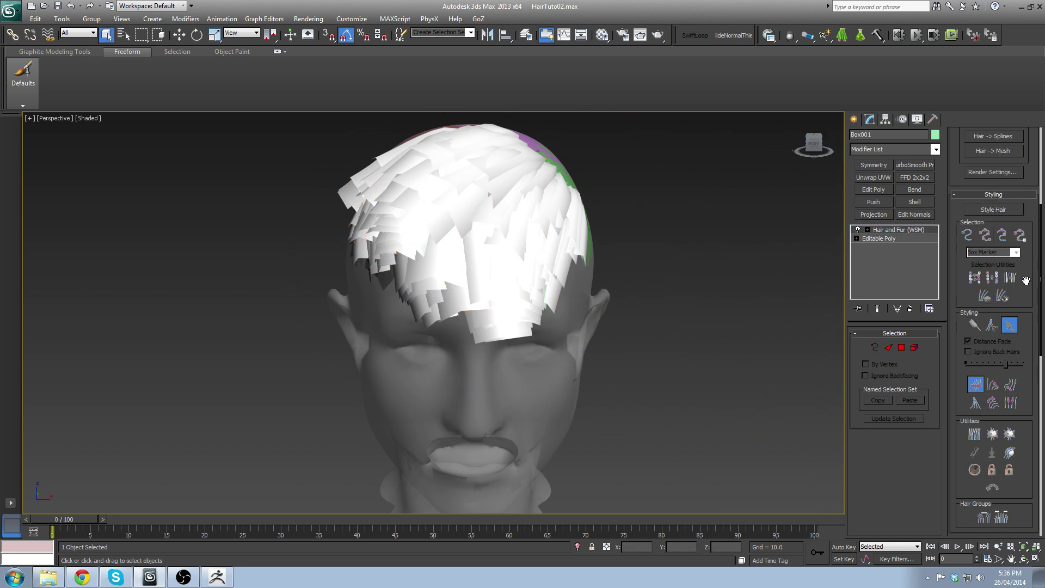
pyautogui.moveTo(1037, 408); pyautogui.dragTo(1025, 233)
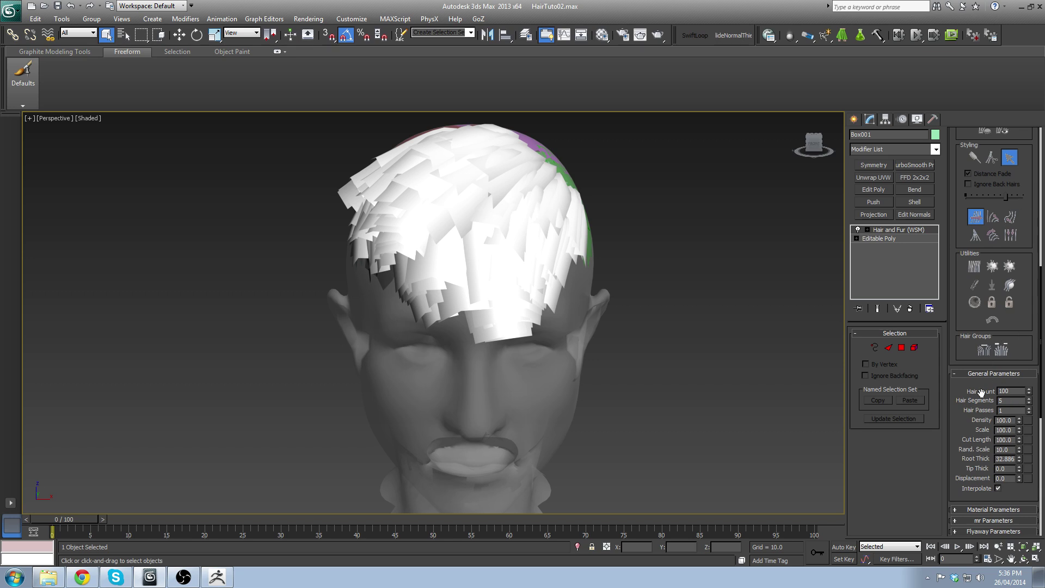
pyautogui.scroll(3, 999, 231)
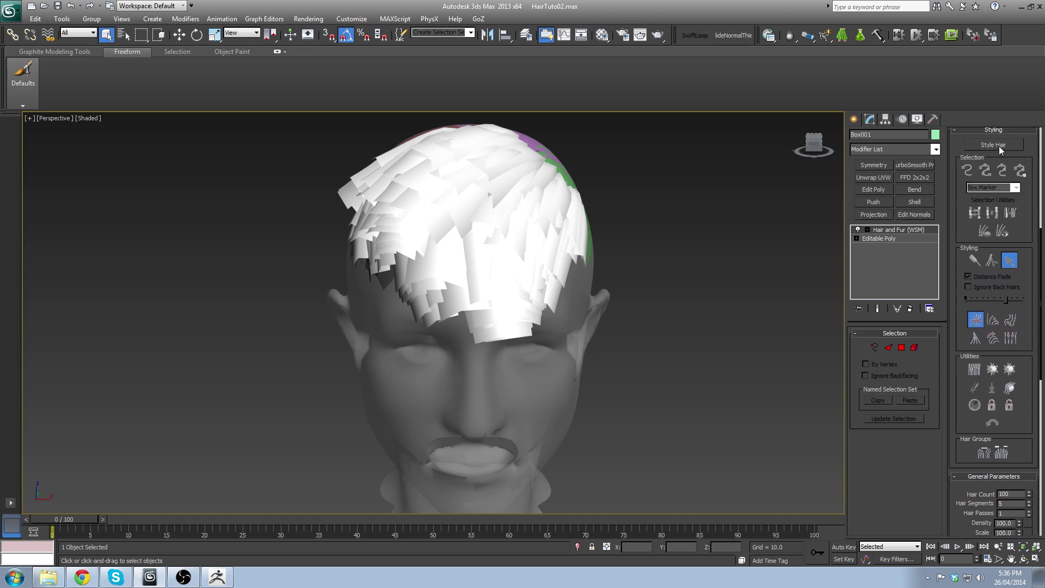
pyautogui.scroll(-4, 980, 229)
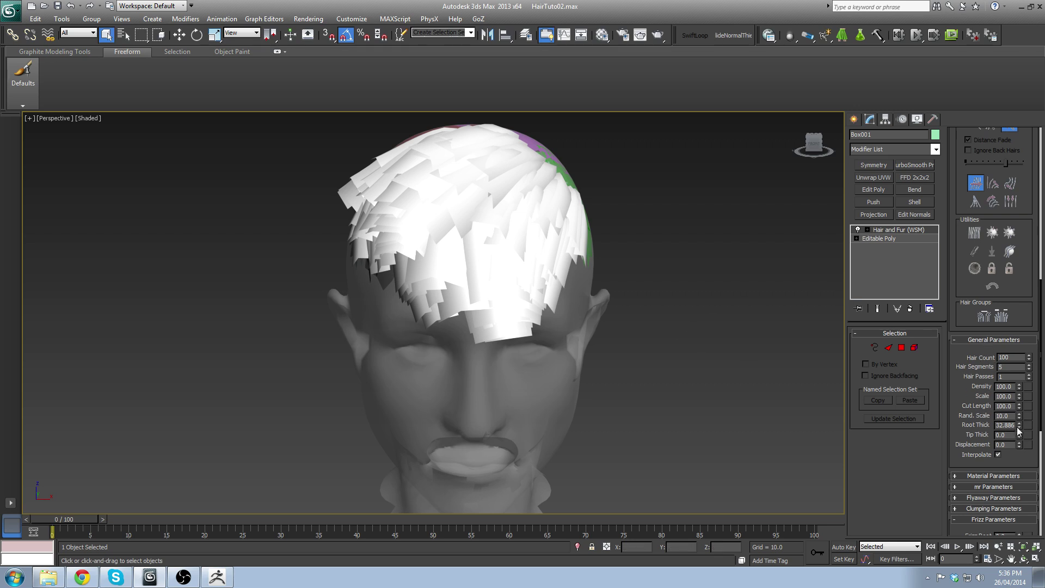
pyautogui.moveTo(1022, 426); pyautogui.dragTo(1012, 447)
pyautogui.scroll(7, 980, 326)
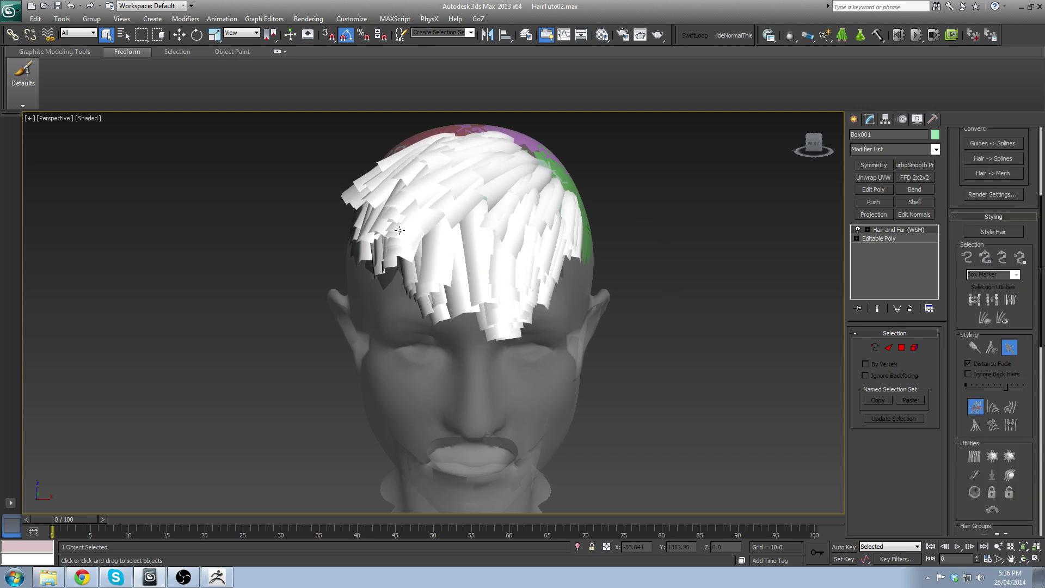
pyautogui.keyDown('alt'); pyautogui.moveTo(592, 243); pyautogui.dragTo(625, 289, button='middle'); pyautogui.keyUp('alt')
pyautogui.scroll(5, 625, 289)
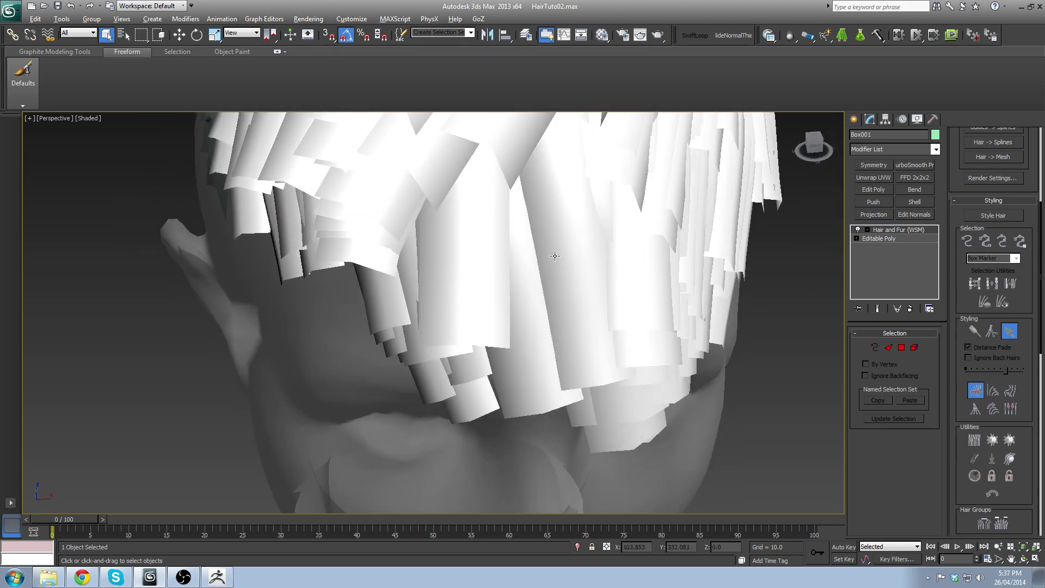
# Step: Regrow the hair on the front scalp piece to discard its current styling
pyautogui.click(994, 217)
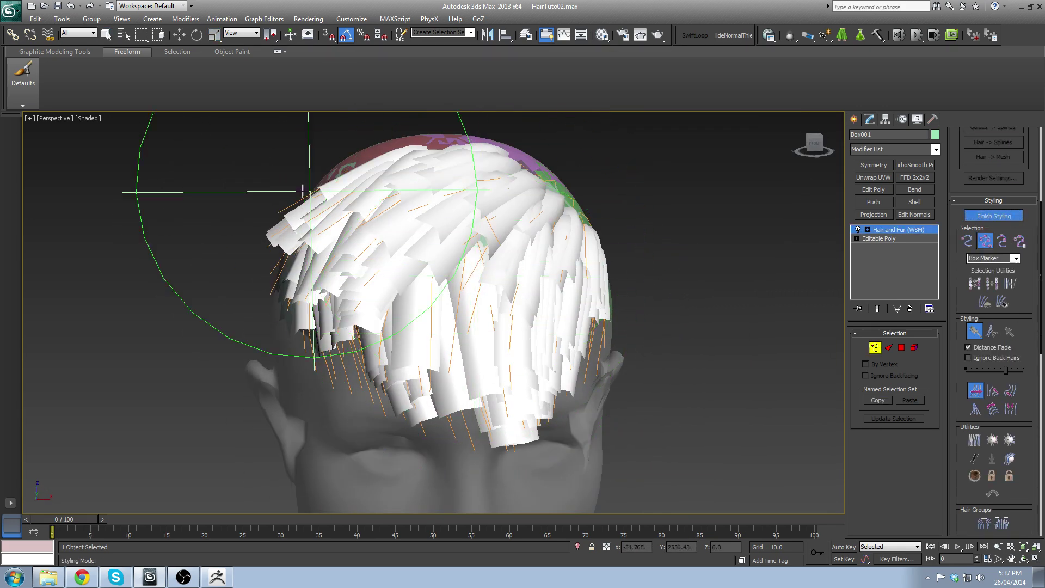
pyautogui.scroll(5, 1026, 278)
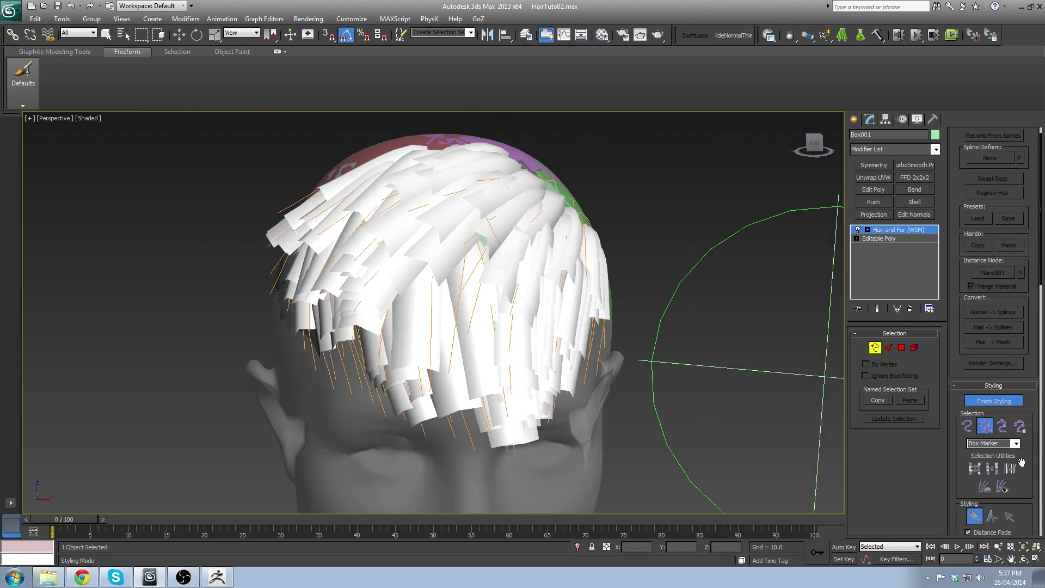
pyautogui.click(1008, 417)
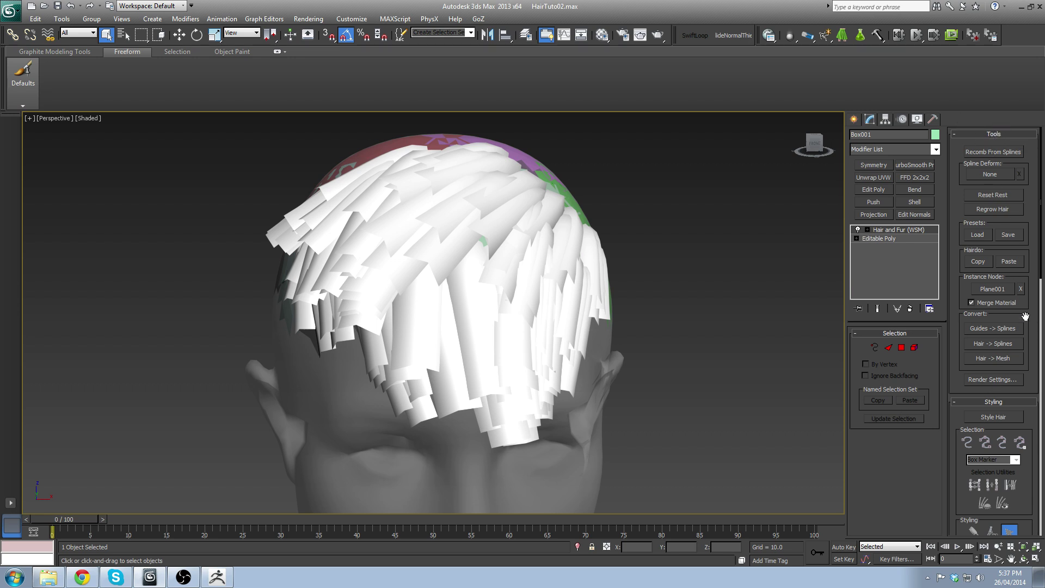
pyautogui.click(992, 208)
pyautogui.moveTo(490, 331); pyautogui.dragTo(490, 287, button='middle')
pyautogui.scroll(-5, 485, 305)
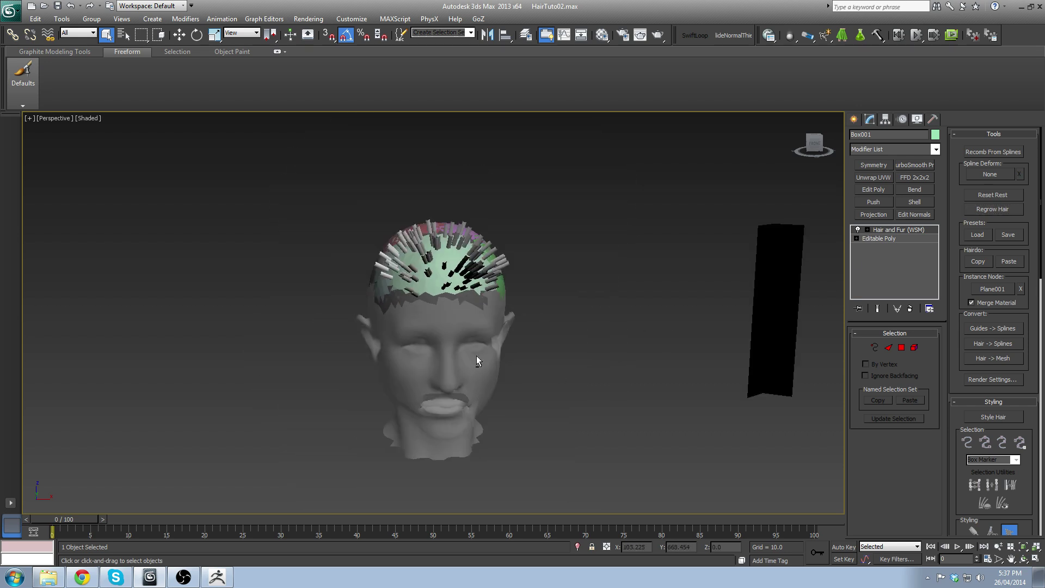
pyautogui.scroll(2, 531, 380)
pyautogui.keyDown('alt'); pyautogui.moveTo(477, 359); pyautogui.dragTo(457, 318, button='middle'); pyautogui.keyUp('alt')
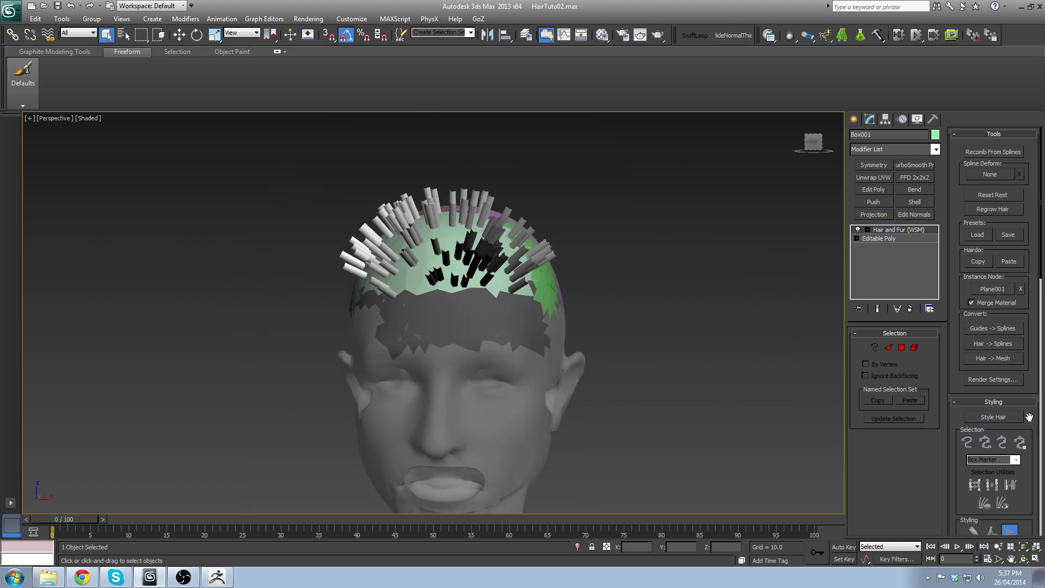
# Step: Restart hair styling and recomb the regrown strips down over the scalp
pyautogui.moveTo(1029, 417); pyautogui.dragTo(1023, 196)
pyautogui.click(992, 195)
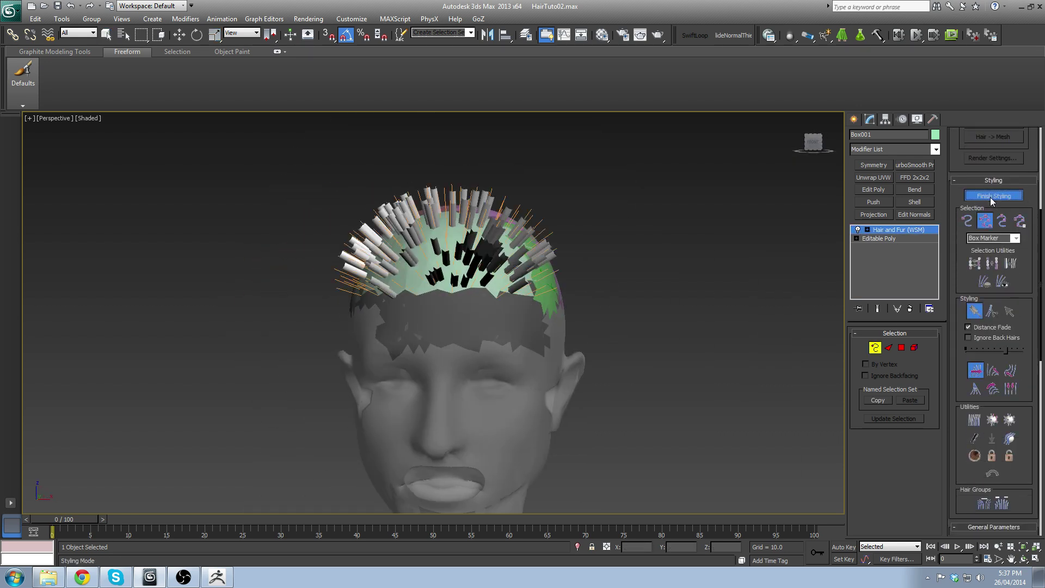
pyautogui.click(975, 439)
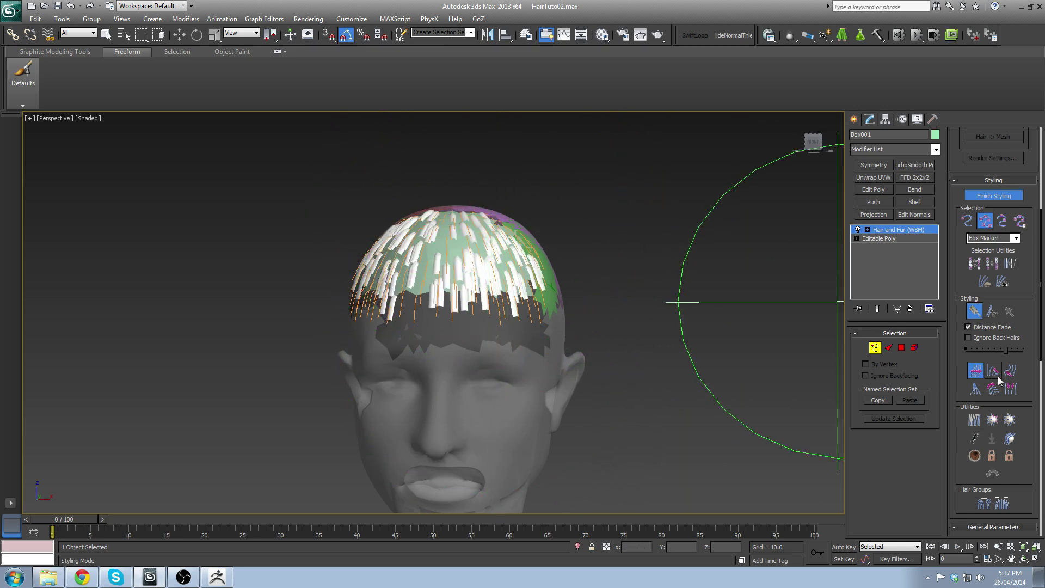
# Step: Lengthen the forehead strips using the Scale brush mode with the brush enlarged to its maximum size
pyautogui.click(1011, 388)
pyautogui.moveTo(1009, 352); pyautogui.dragTo(1021, 350)
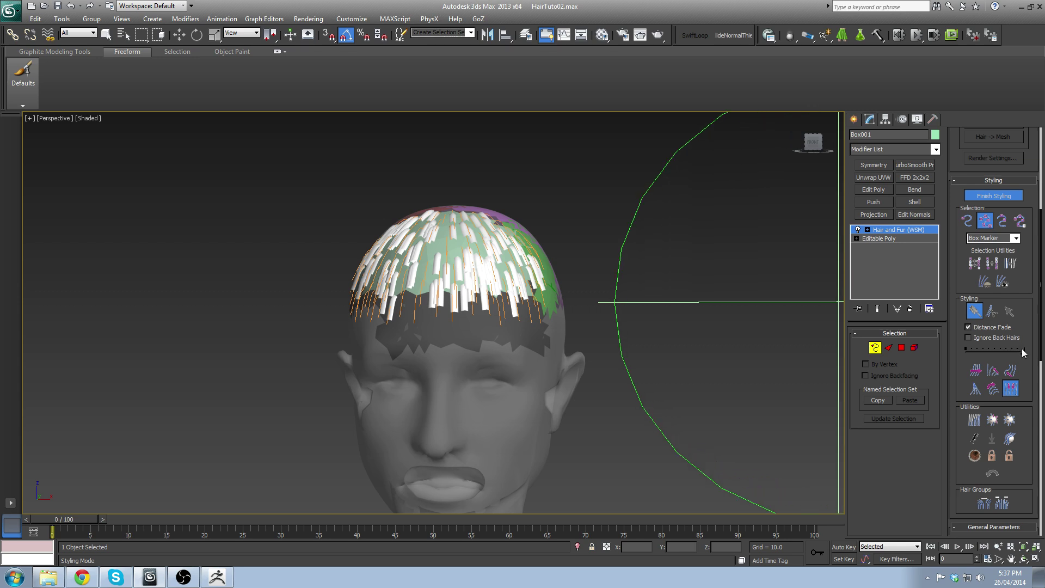
pyautogui.scroll(-3, 435, 288)
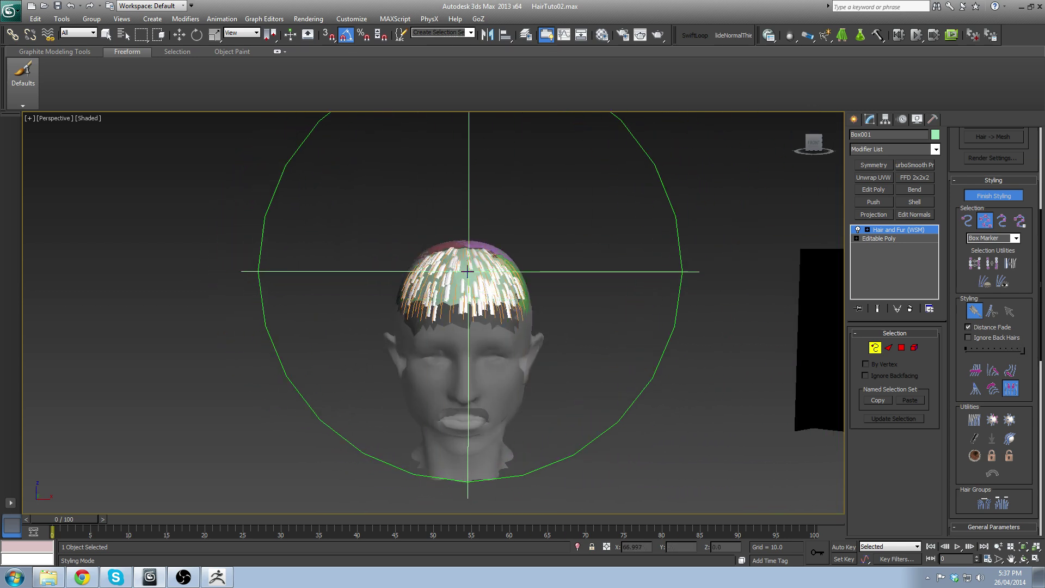
pyautogui.moveTo(466, 267)
pyautogui.mouseDown()
pyautogui.moveTo(729, 285)
pyautogui.moveTo(787, 278)
pyautogui.mouseUp()
pyautogui.keyDown('alt'); pyautogui.moveTo(629, 334); pyautogui.dragTo(707, 343, button='middle'); pyautogui.keyUp('alt')
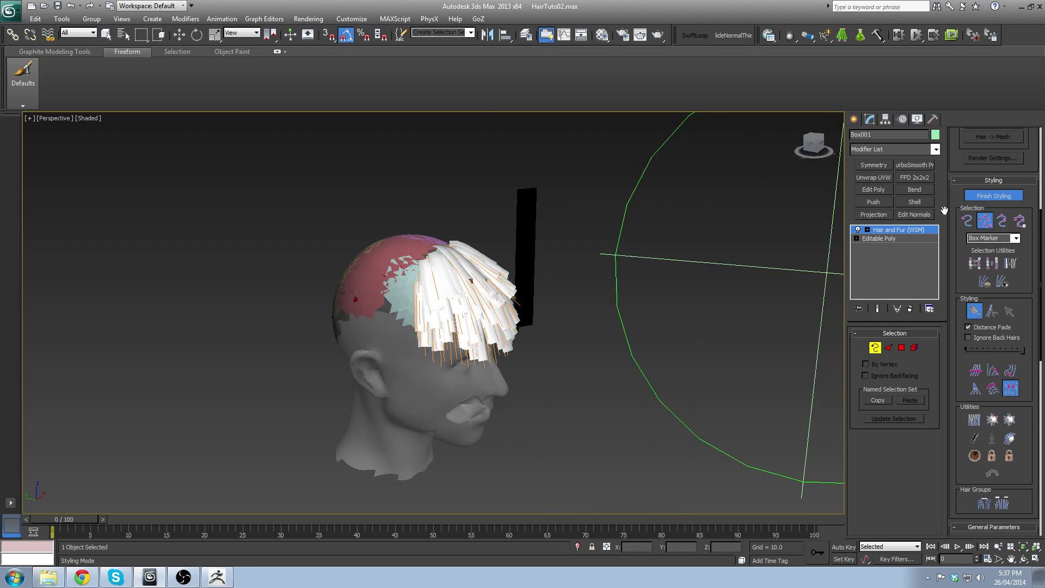
# Step: Switch the Hair Brush to Translate mode and reduce the brush to about a medium size
pyautogui.click(976, 370)
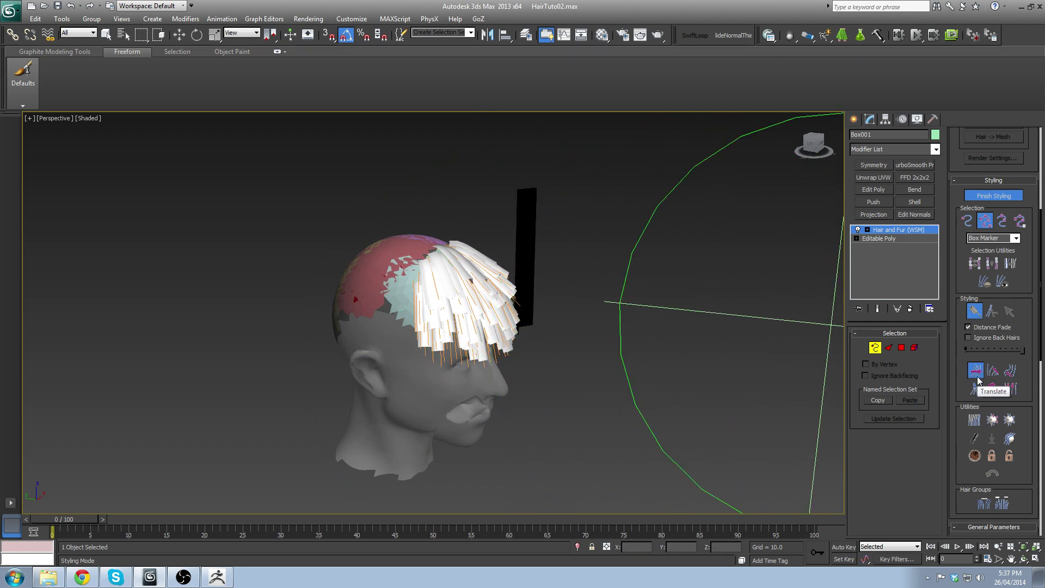
pyautogui.moveTo(1014, 349); pyautogui.dragTo(990, 350)
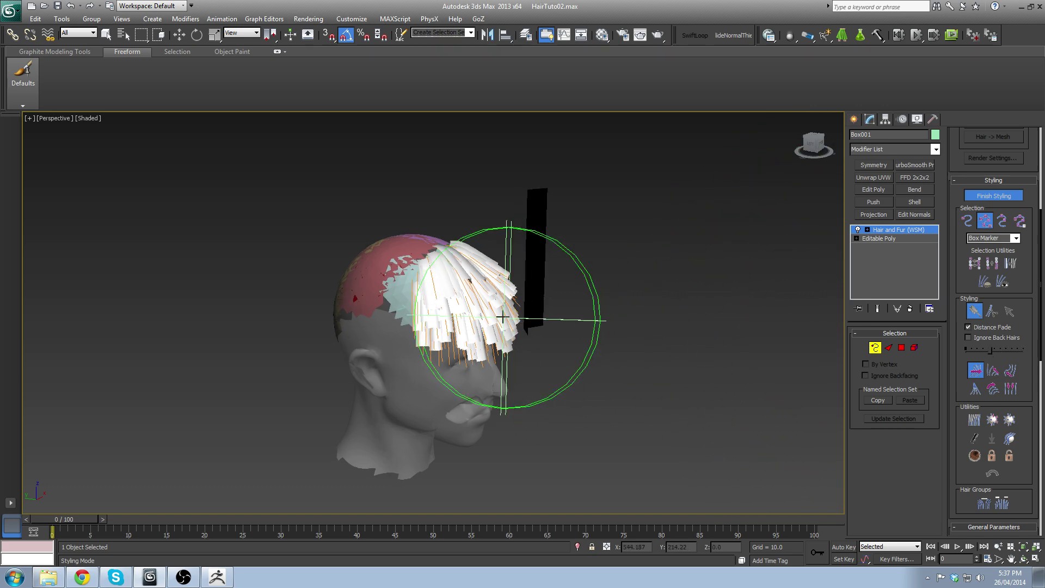
pyautogui.moveTo(502, 317)
pyautogui.keyDown('alt'); pyautogui.mouseDown(button='middle')
pyautogui.moveTo(466, 221)
pyautogui.moveTo(338, 299)
pyautogui.mouseUp(button='middle'); pyautogui.keyUp('alt')
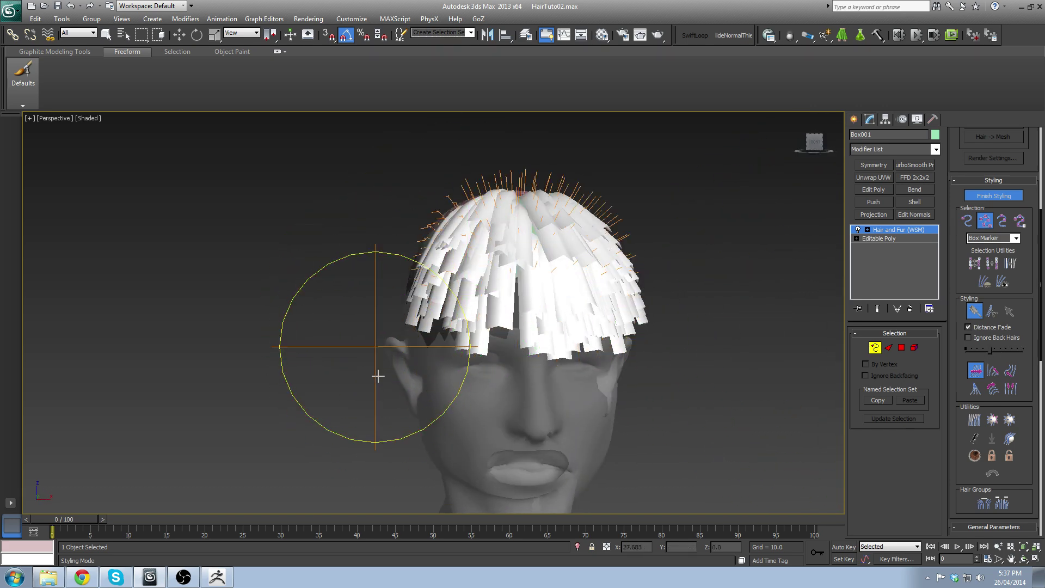
pyautogui.moveTo(378, 376)
pyautogui.keyDown('alt'); pyautogui.mouseDown(button='middle')
pyautogui.moveTo(388, 420)
pyautogui.moveTo(572, 409)
pyautogui.moveTo(536, 397)
pyautogui.mouseUp(button='middle'); pyautogui.keyUp('alt')
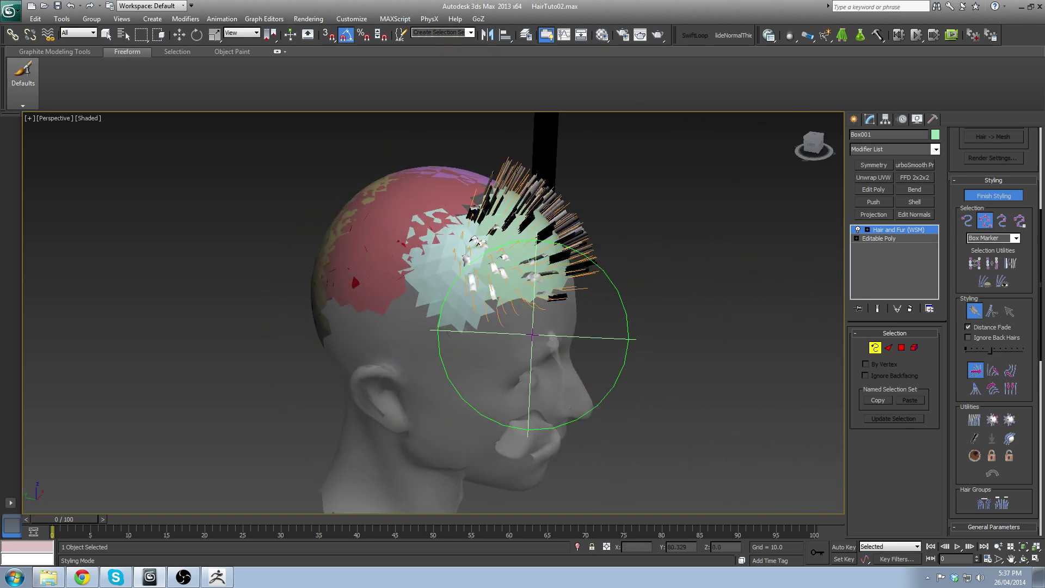
# Step: Examine the short upright strips on the front scalp piece from the side, front and above
pyautogui.moveTo(537, 315)
pyautogui.keyDown('alt'); pyautogui.mouseDown(button='middle')
pyautogui.moveTo(561, 303)
pyautogui.moveTo(597, 222)
pyautogui.mouseUp(button='middle'); pyautogui.keyUp('alt')
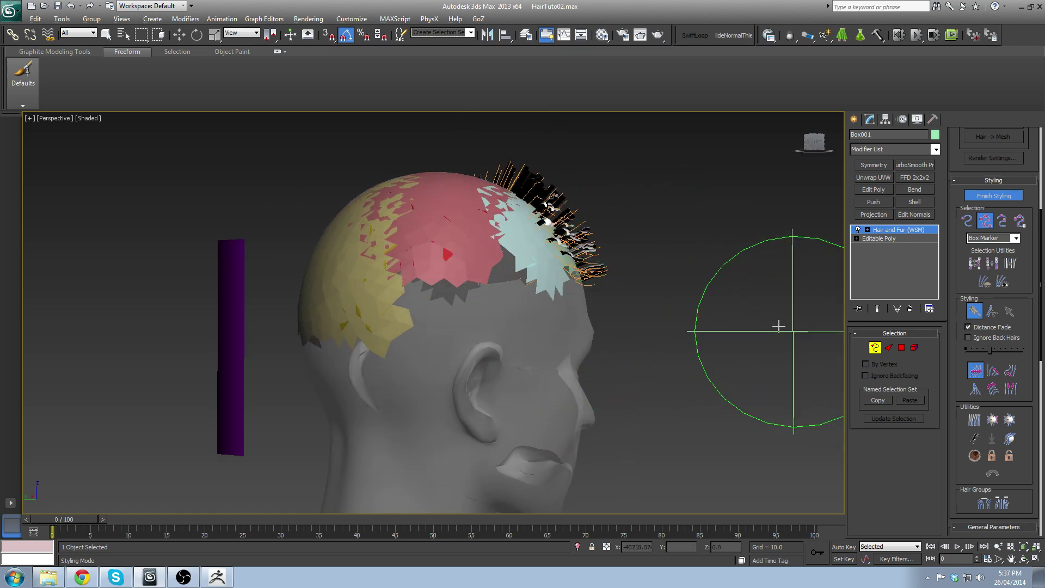
pyautogui.keyDown('alt'); pyautogui.moveTo(711, 327); pyautogui.dragTo(526, 339, button='middle'); pyautogui.keyUp('alt')
pyautogui.scroll(3, 525, 338)
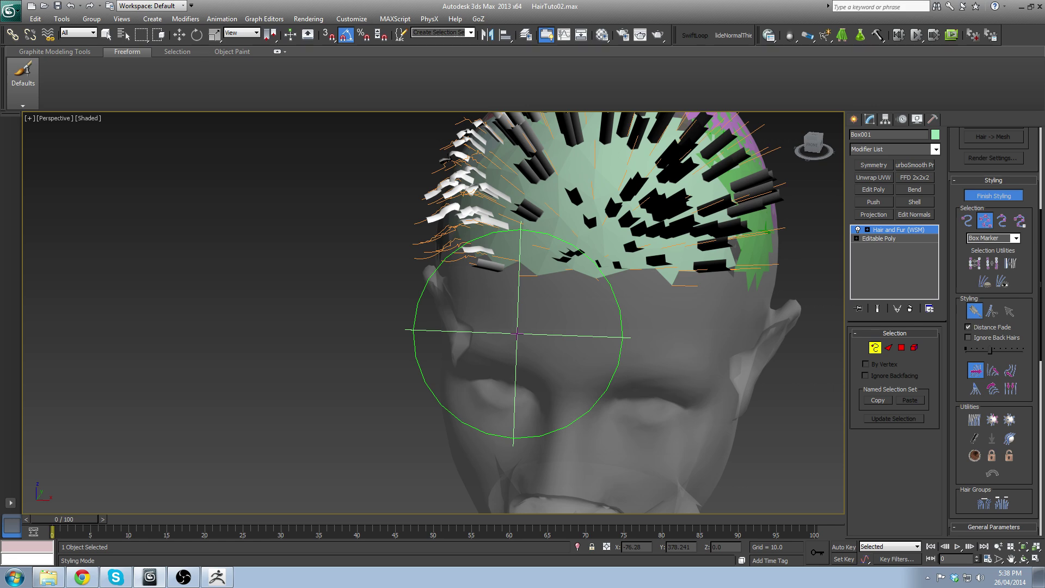
pyautogui.scroll(-3, 639, 215)
pyautogui.moveTo(587, 234)
pyautogui.mouseDown(button='middle')
pyautogui.moveTo(522, 262)
pyautogui.moveTo(599, 267)
pyautogui.mouseUp(button='middle')
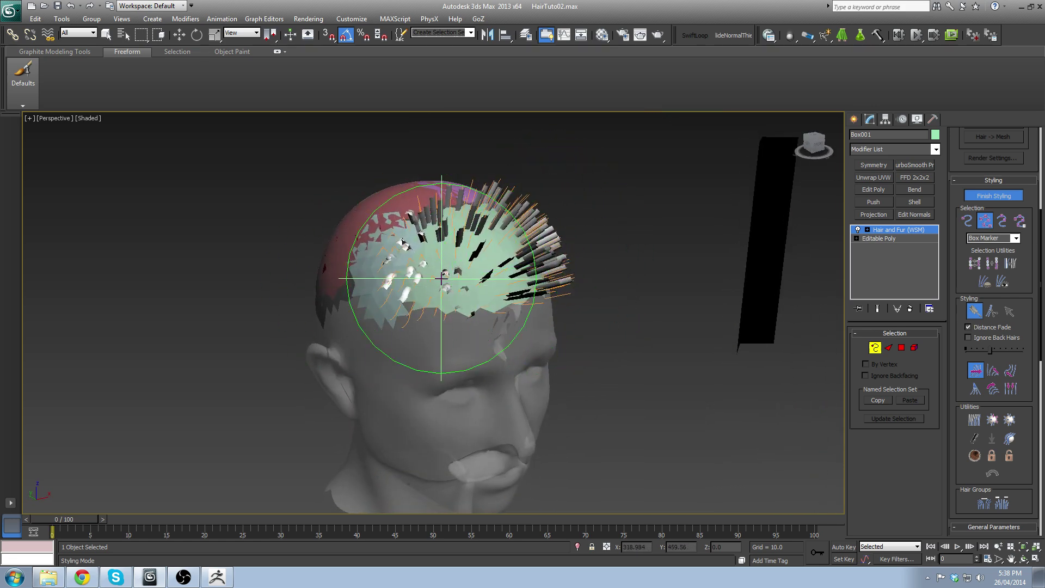
pyautogui.moveTo(441, 279)
pyautogui.keyDown('alt'); pyautogui.mouseDown(button='middle')
pyautogui.moveTo(345, 256)
pyautogui.moveTo(723, 501)
pyautogui.mouseUp(button='middle'); pyautogui.keyUp('alt')
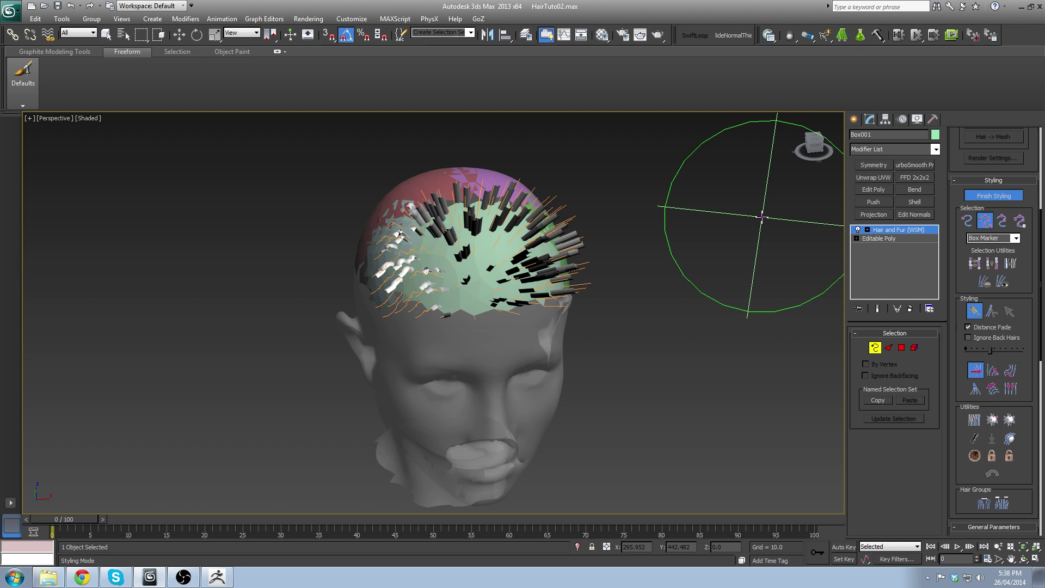
pyautogui.moveTo(648, 415)
pyautogui.keyDown('alt'); pyautogui.mouseDown(button='middle')
pyautogui.moveTo(632, 240)
pyautogui.moveTo(642, 430)
pyautogui.mouseUp(button='middle'); pyautogui.keyUp('alt')
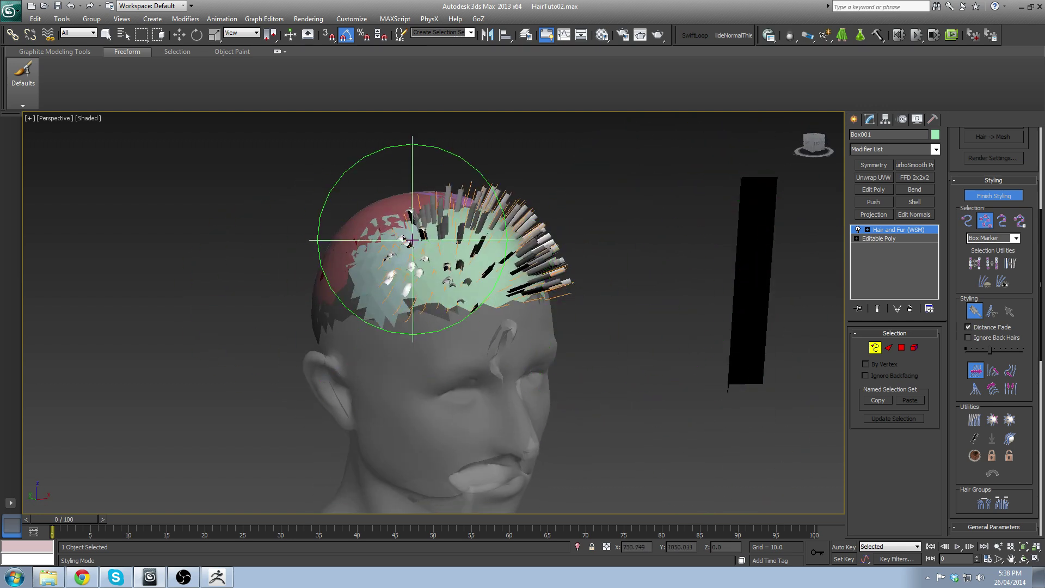
pyautogui.keyDown('alt'); pyautogui.moveTo(412, 240); pyautogui.dragTo(324, 308, button='middle'); pyautogui.keyUp('alt')
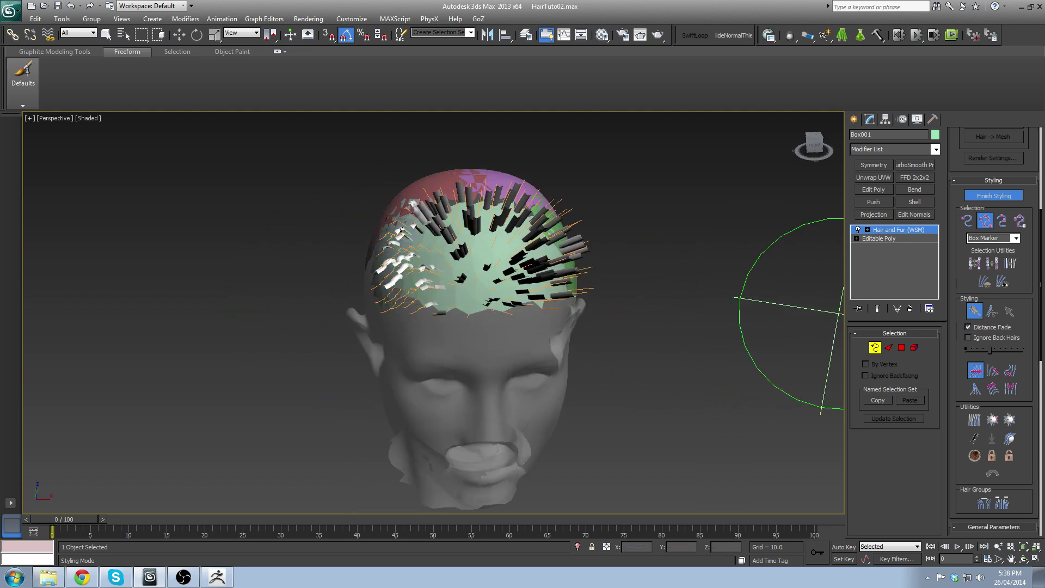
# Step: Undo the latest styling changes that shortened and raised the guides
pyautogui.scroll(-5, 1026, 284)
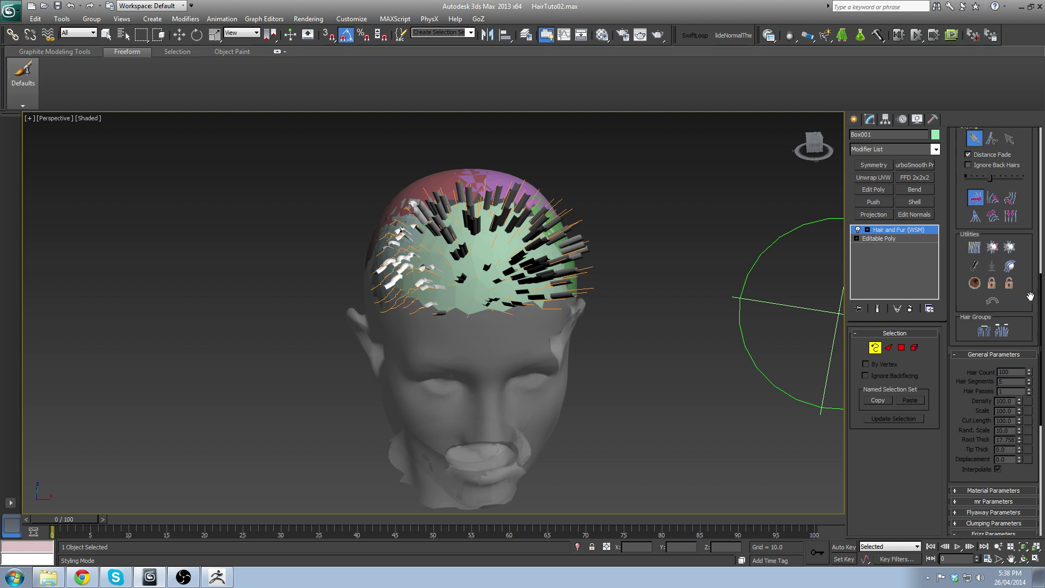
pyautogui.scroll(-2, 1026, 294)
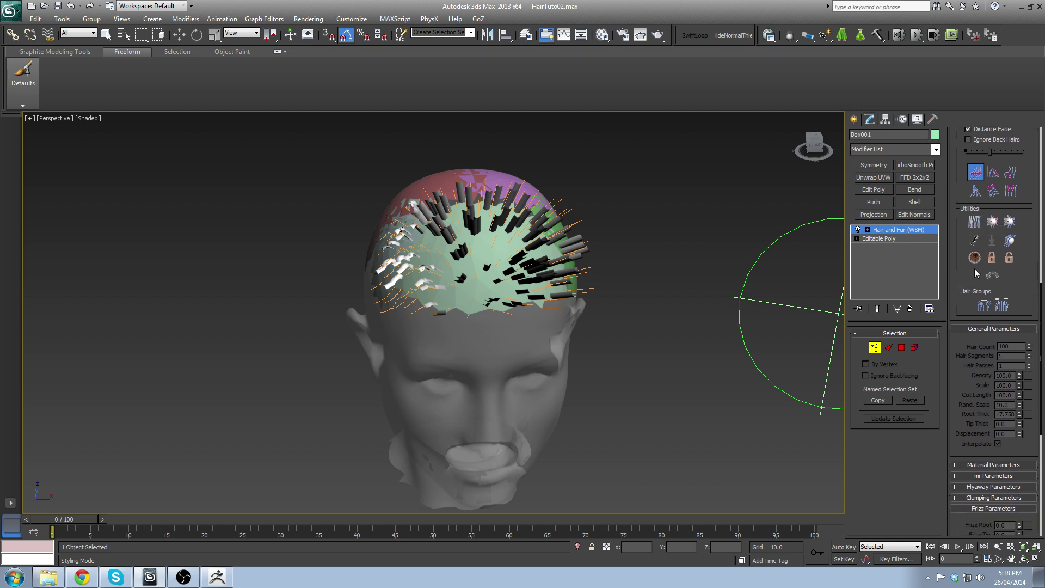
pyautogui.click(995, 273)
pyautogui.click(995, 271)
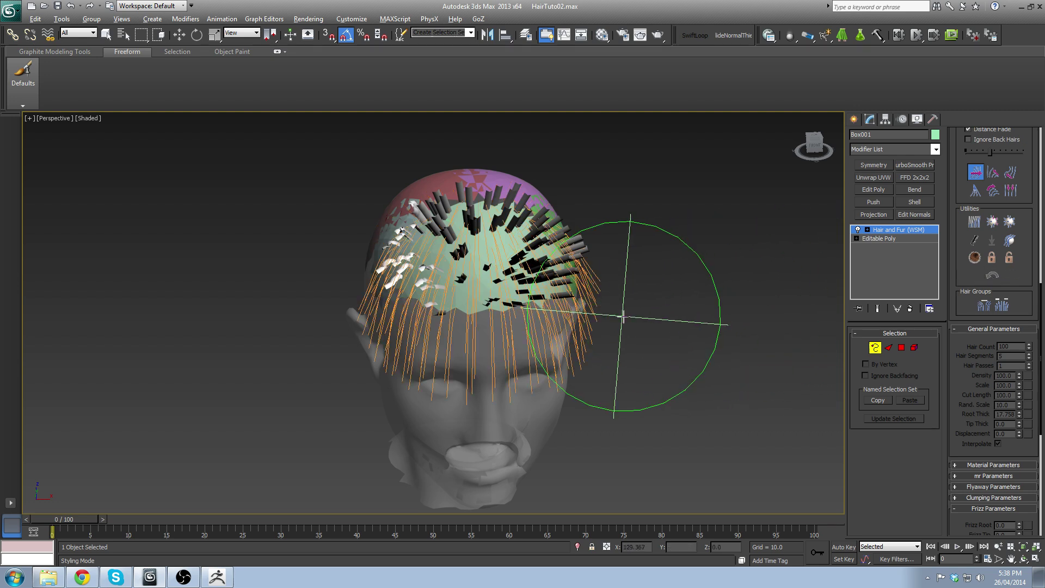
# Step: Examine the guides hanging over the forehead from the front and side
pyautogui.keyDown('alt'); pyautogui.moveTo(604, 317); pyautogui.dragTo(644, 305, button='middle'); pyautogui.keyUp('alt')
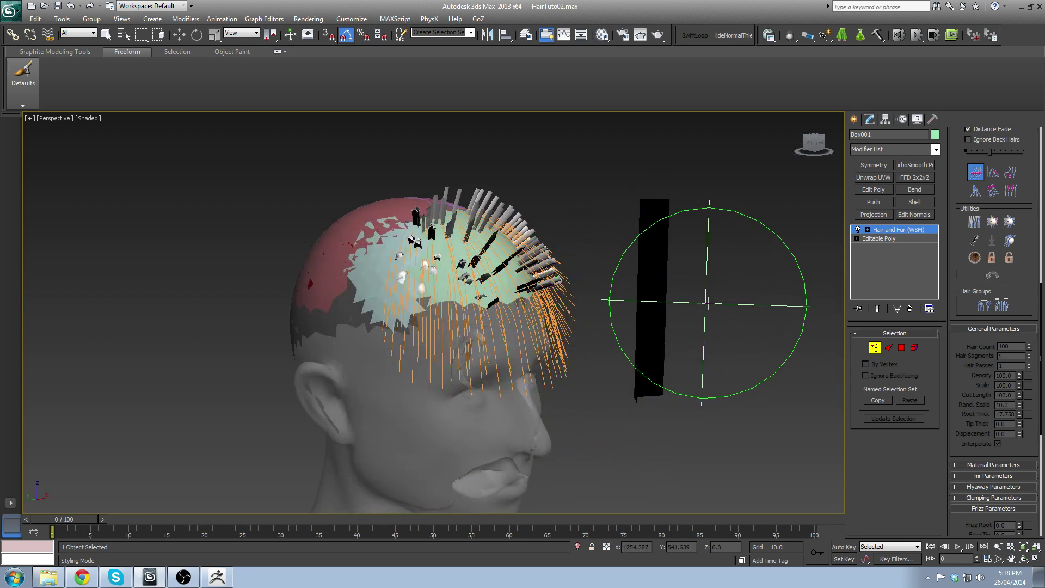
pyautogui.keyDown('alt'); pyautogui.moveTo(707, 303); pyautogui.dragTo(697, 308, button='middle'); pyautogui.keyUp('alt')
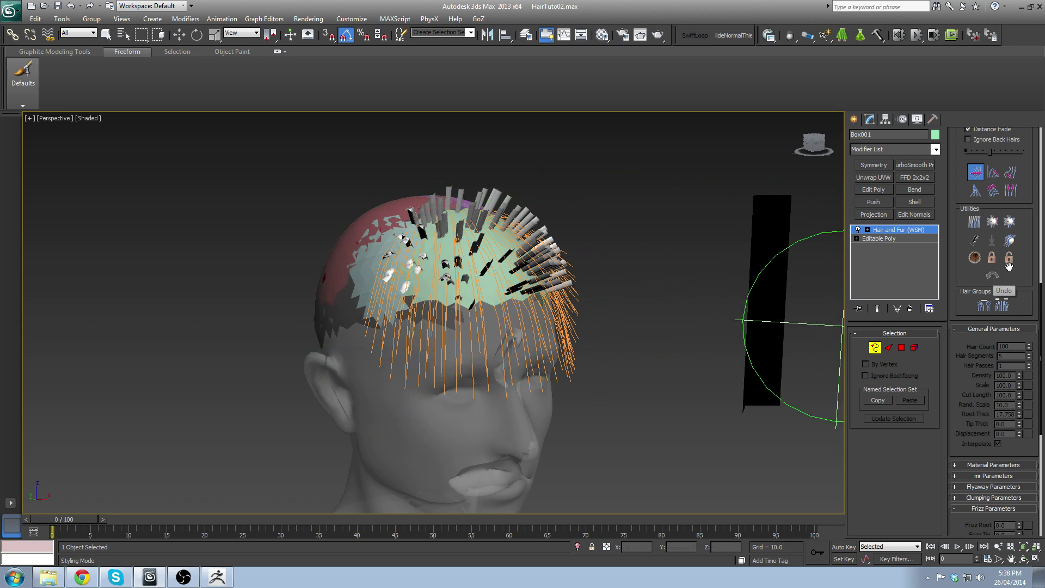
pyautogui.scroll(3, 992, 276)
pyautogui.keyDown('alt'); pyautogui.moveTo(517, 269); pyautogui.dragTo(436, 288, button='middle'); pyautogui.keyUp('alt')
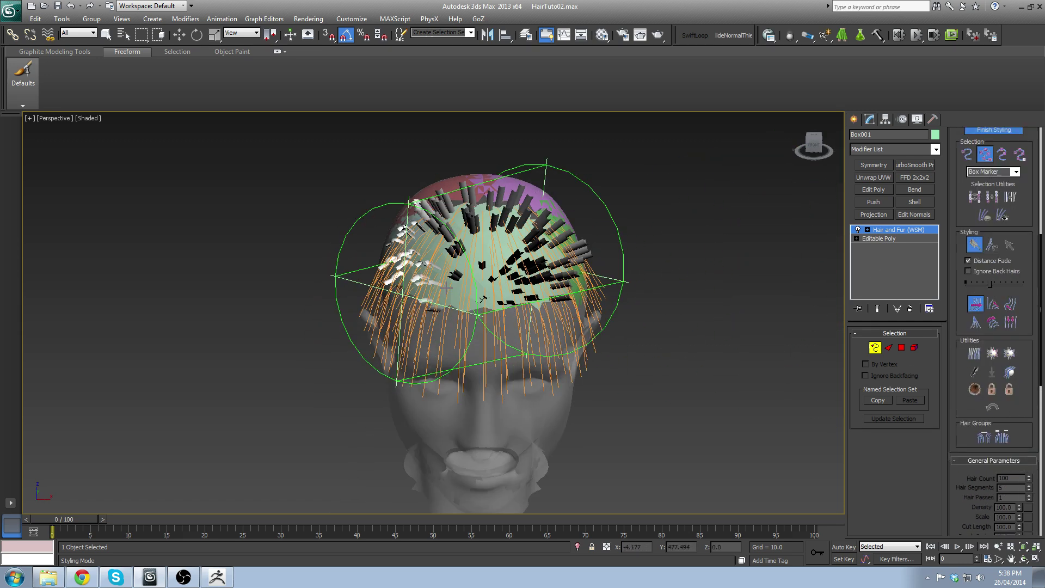
pyautogui.scroll(-1, 991, 276)
pyautogui.keyDown('alt'); pyautogui.moveTo(490, 362); pyautogui.dragTo(634, 348, button='middle'); pyautogui.keyUp('alt')
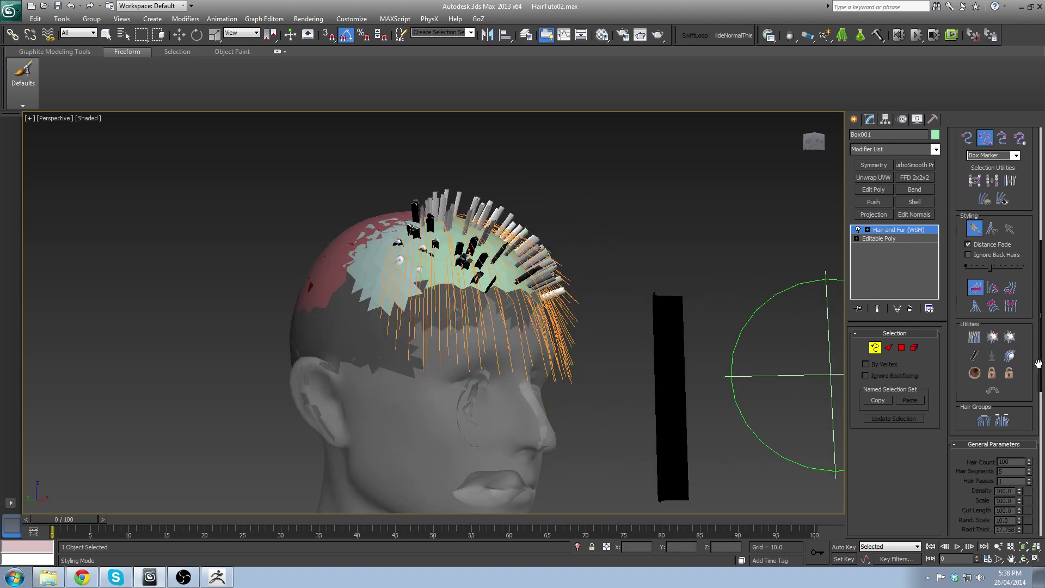
pyautogui.scroll(-2, 1026, 309)
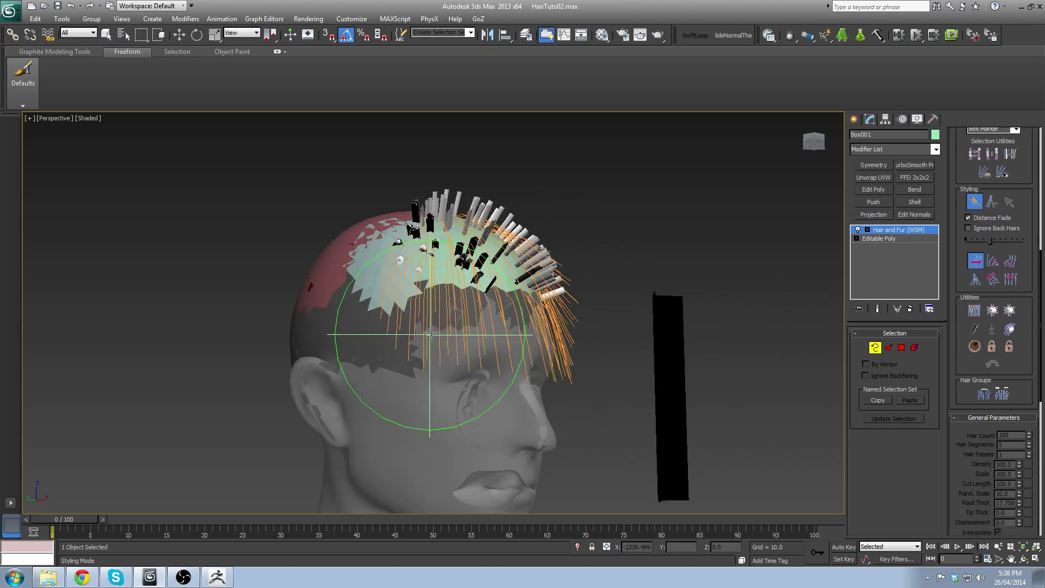
pyautogui.moveTo(556, 174)
pyautogui.keyDown('alt'); pyautogui.mouseDown(button='middle')
pyautogui.moveTo(524, 199)
pyautogui.moveTo(613, 234)
pyautogui.mouseUp(button='middle'); pyautogui.keyUp('alt')
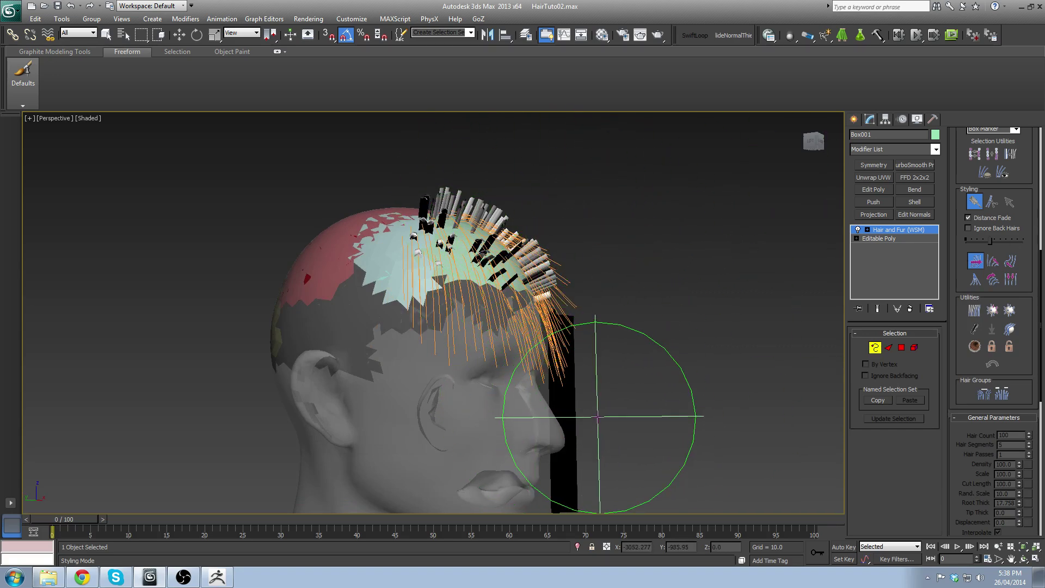
pyautogui.keyDown('alt'); pyautogui.moveTo(605, 430); pyautogui.dragTo(354, 335, button='middle'); pyautogui.keyUp('alt')
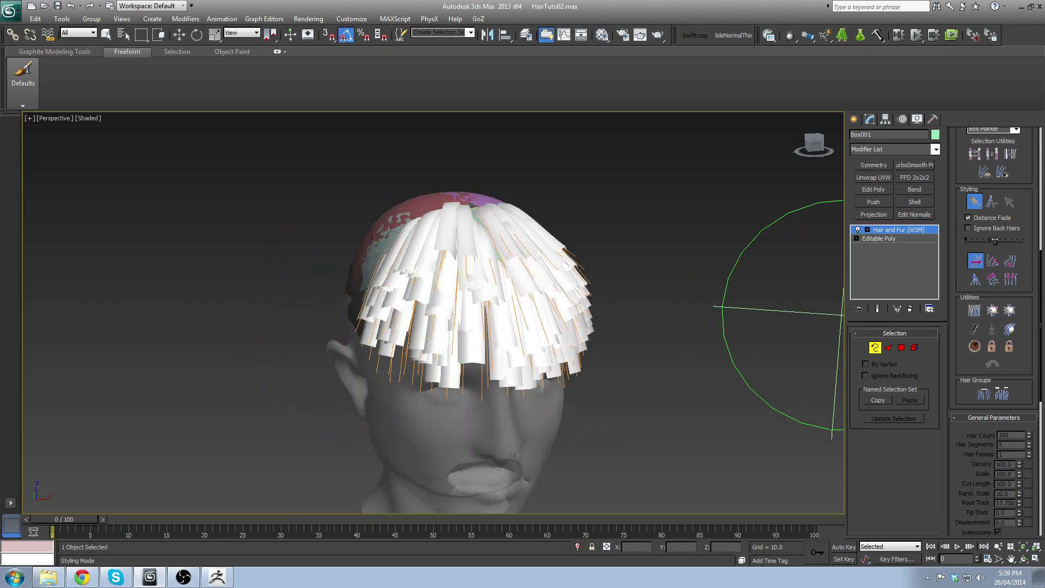
# Step: Comb the strips at the side of the forehead downward, enlarging the brush for the final stroke
pyautogui.scroll(3, 517, 283)
pyautogui.moveTo(299, 295)
pyautogui.mouseDown()
pyautogui.moveTo(345, 434)
pyautogui.moveTo(360, 425)
pyautogui.mouseUp()
pyautogui.moveTo(336, 329); pyautogui.dragTo(347, 407)
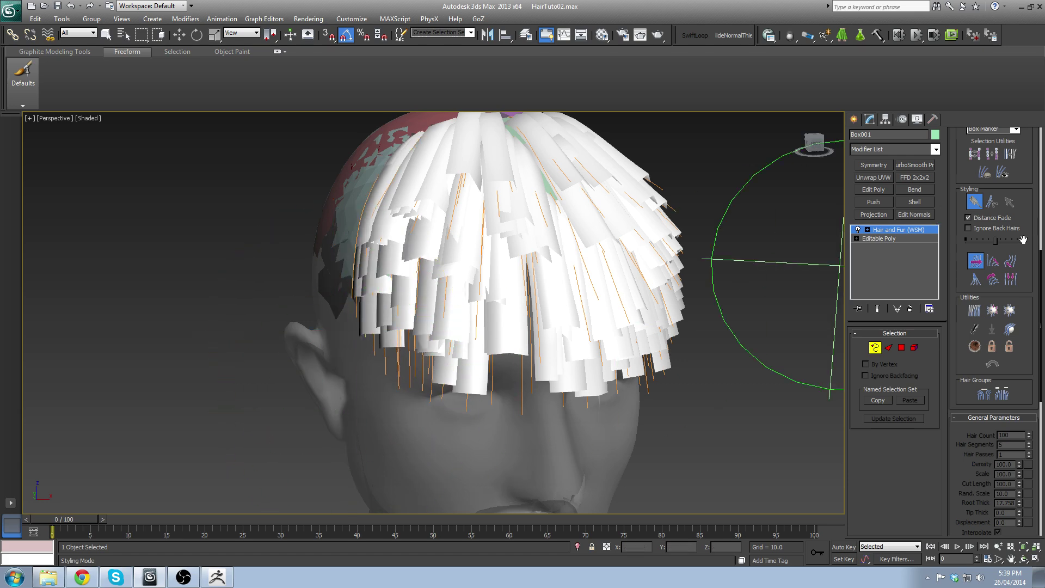
pyautogui.moveTo(996, 240); pyautogui.dragTo(1008, 241)
pyautogui.moveTo(309, 301); pyautogui.dragTo(337, 405)
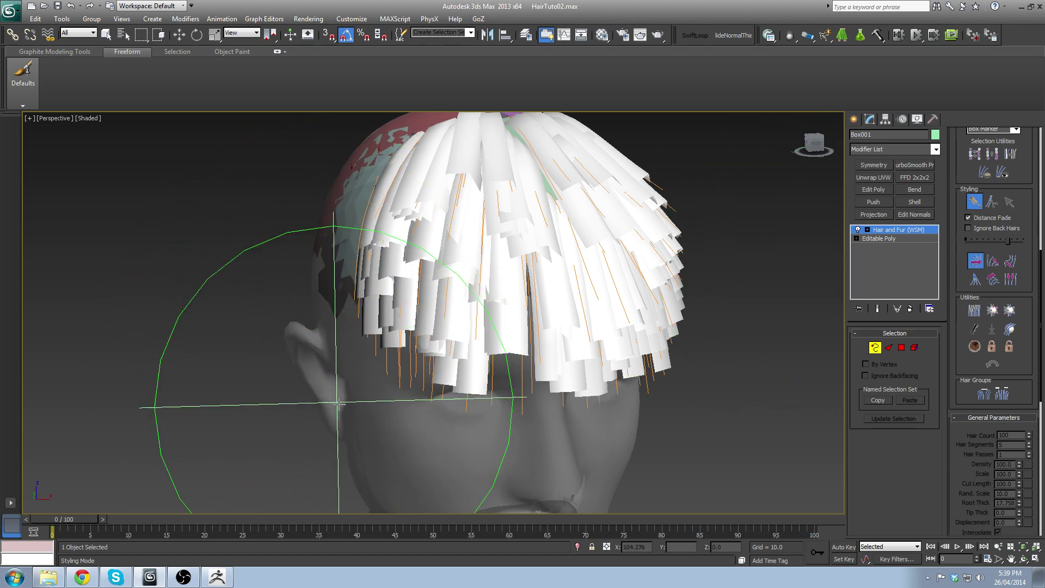
# Step: Sweep the fringe tips sideways across the forehead with repeated diagonal Translate brush strokes from the front
pyautogui.keyDown('alt'); pyautogui.moveTo(506, 437); pyautogui.dragTo(415, 357, button='middle'); pyautogui.keyUp('alt')
pyautogui.moveTo(573, 434); pyautogui.dragTo(555, 337, button='middle')
pyautogui.keyDown('alt'); pyautogui.moveTo(555, 337); pyautogui.dragTo(427, 332, button='middle'); pyautogui.keyUp('alt')
pyautogui.scroll(-3, 793, 362)
pyautogui.moveTo(793, 362)
pyautogui.keyDown('alt'); pyautogui.mouseDown(button='middle')
pyautogui.moveTo(635, 218)
pyautogui.moveTo(688, 285)
pyautogui.mouseUp(button='middle'); pyautogui.keyUp('alt')
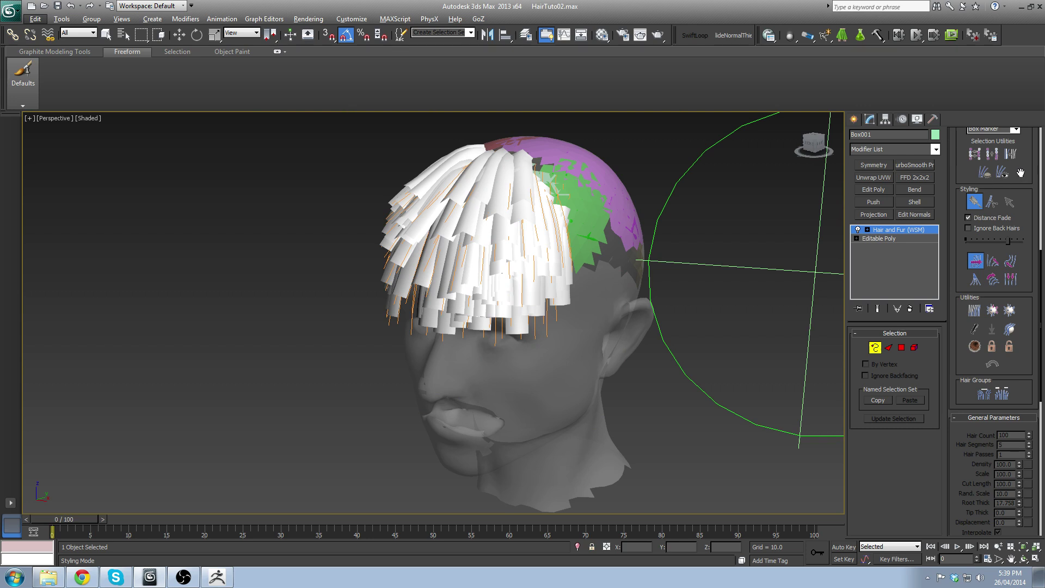
pyautogui.moveTo(1021, 173); pyautogui.dragTo(1020, 223)
pyautogui.keyDown('alt'); pyautogui.moveTo(569, 442); pyautogui.dragTo(632, 430, button='middle'); pyautogui.keyUp('alt')
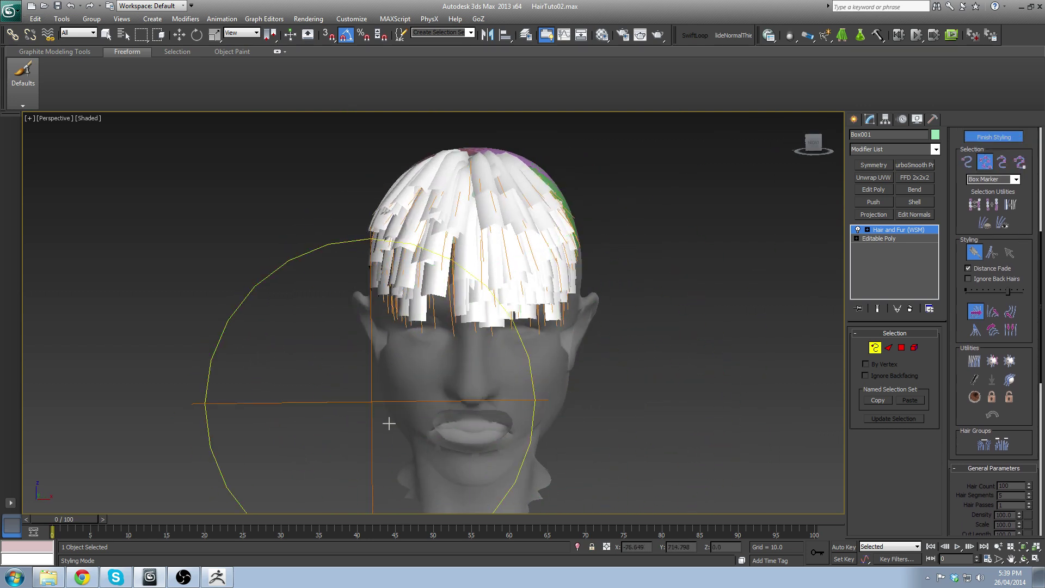
pyautogui.moveTo(389, 424); pyautogui.dragTo(571, 488)
pyautogui.moveTo(411, 455); pyautogui.dragTo(553, 516)
pyautogui.moveTo(501, 436); pyautogui.dragTo(542, 458)
pyautogui.moveTo(463, 430); pyautogui.dragTo(534, 483)
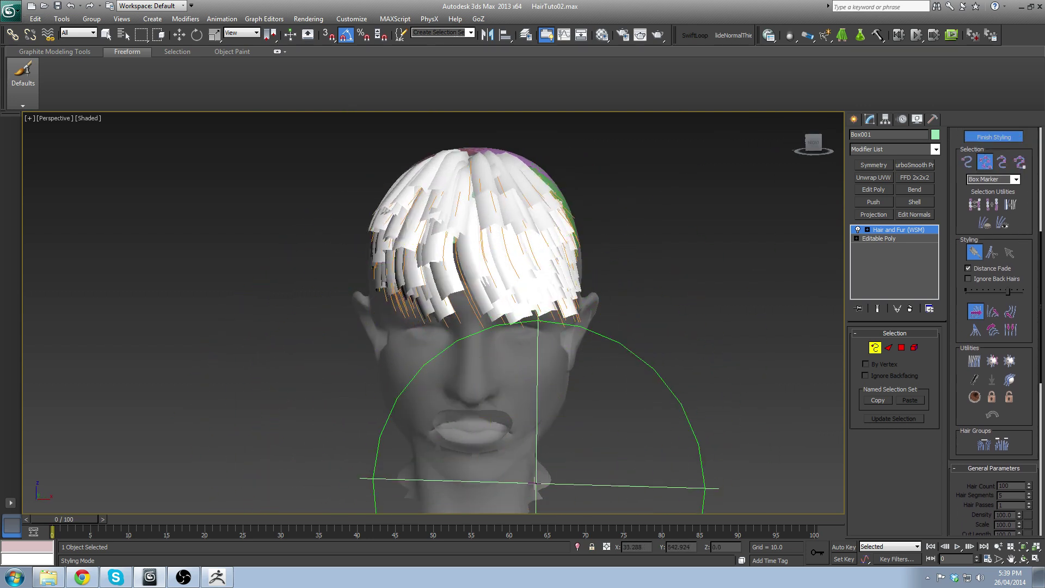
pyautogui.moveTo(435, 453); pyautogui.dragTo(488, 495)
pyautogui.moveTo(464, 442); pyautogui.dragTo(539, 476)
# Step: Inspect the swept fringe and switch the guide selection mode to Select Hair by Ends
pyautogui.keyDown('alt'); pyautogui.moveTo(727, 369); pyautogui.dragTo(684, 357, button='middle'); pyautogui.keyUp('alt')
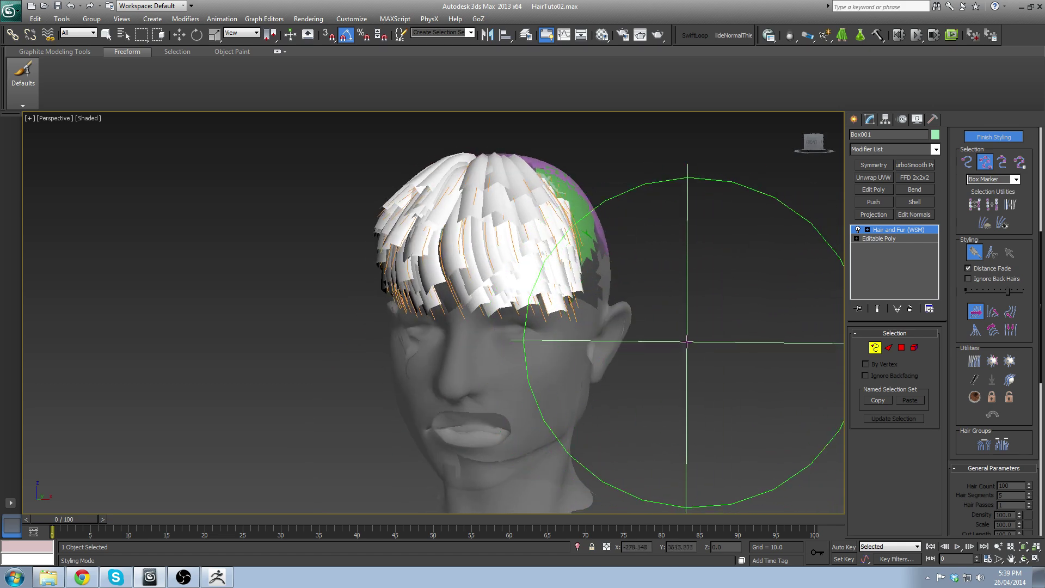
pyautogui.moveTo(646, 424)
pyautogui.keyDown('alt'); pyautogui.mouseDown(button='middle')
pyautogui.moveTo(691, 389)
pyautogui.moveTo(670, 390)
pyautogui.mouseUp(button='middle'); pyautogui.keyUp('alt')
pyautogui.moveTo(327, 430)
pyautogui.keyDown('alt'); pyautogui.mouseDown(button='middle')
pyautogui.moveTo(455, 471)
pyautogui.moveTo(414, 405)
pyautogui.moveTo(366, 432)
pyautogui.moveTo(346, 425)
pyautogui.mouseUp(button='middle'); pyautogui.keyUp('alt')
pyautogui.scroll(-3, 367, 432)
pyautogui.scroll(3, 366, 432)
pyautogui.moveTo(1033, 211); pyautogui.dragTo(1033, 324)
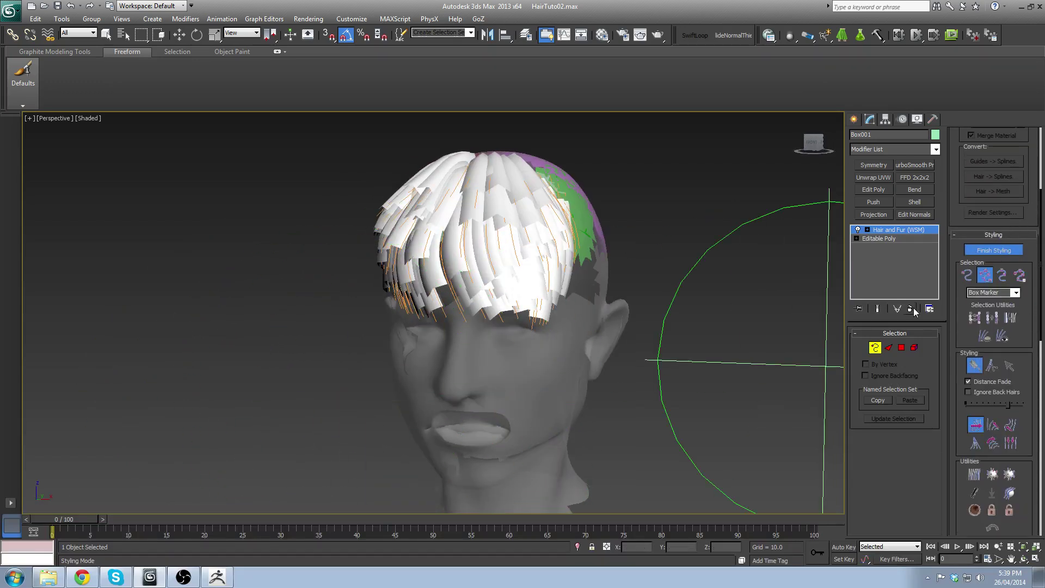
pyautogui.moveTo(708, 261)
pyautogui.keyDown('alt'); pyautogui.mouseDown(button='middle')
pyautogui.moveTo(667, 294)
pyautogui.moveTo(676, 316)
pyautogui.mouseUp(button='middle'); pyautogui.keyUp('alt')
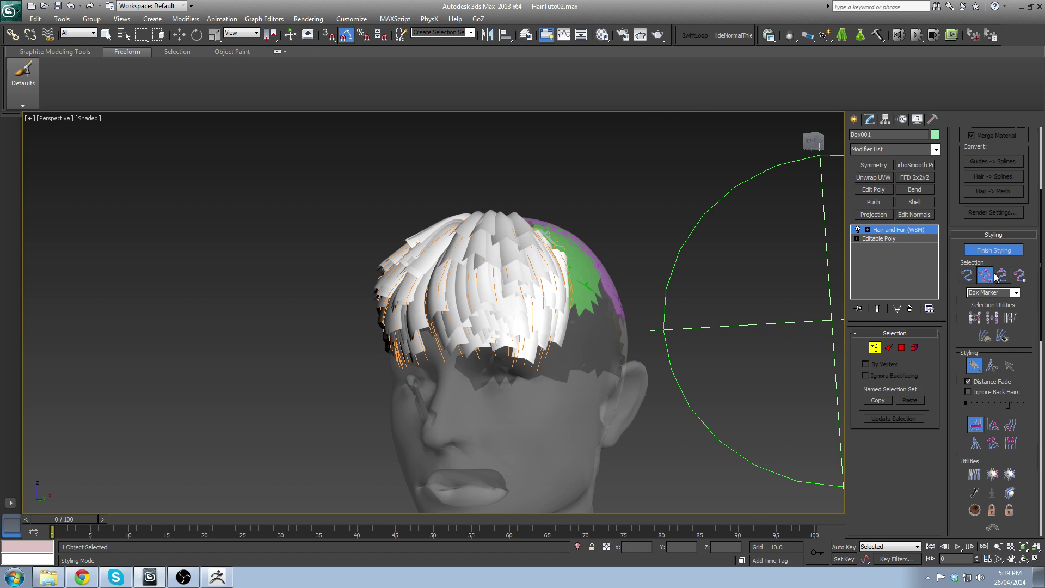
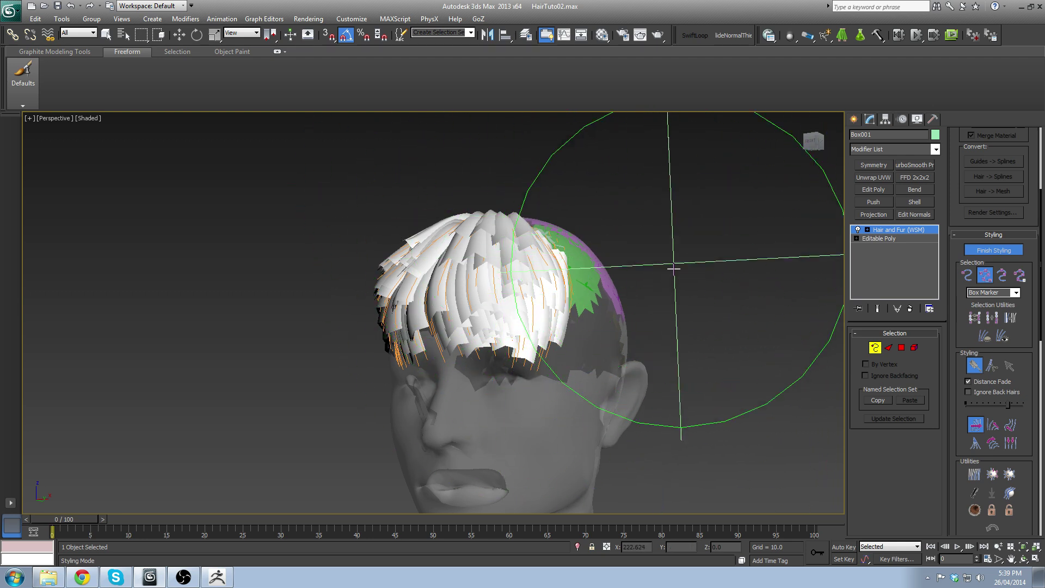
pyautogui.click(968, 276)
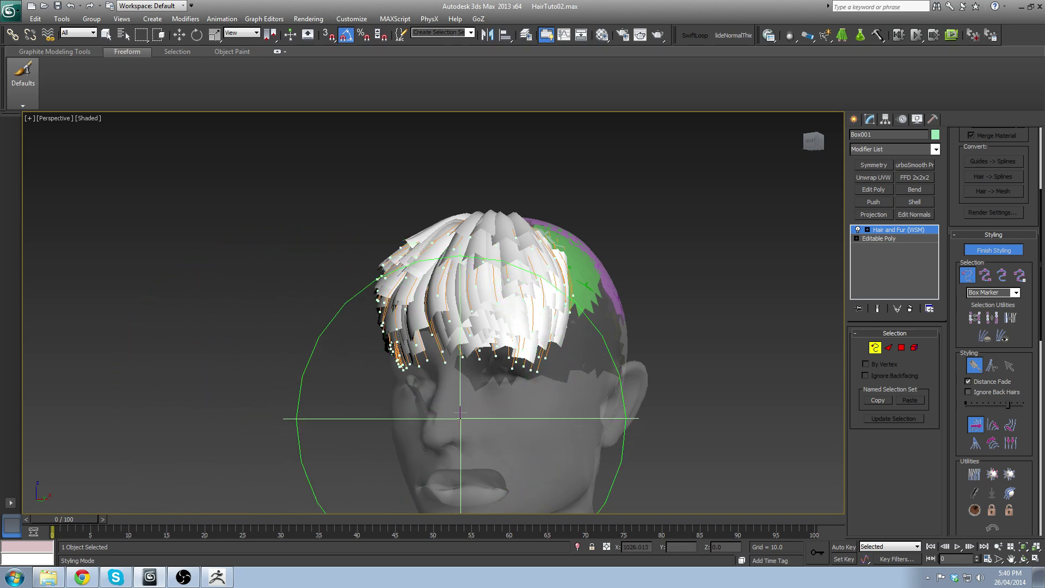
pyautogui.moveTo(460, 414)
pyautogui.keyDown('alt'); pyautogui.mouseDown(button='middle')
pyautogui.moveTo(361, 326)
pyautogui.moveTo(499, 303)
pyautogui.moveTo(812, 309)
pyautogui.mouseUp(button='middle'); pyautogui.keyUp('alt')
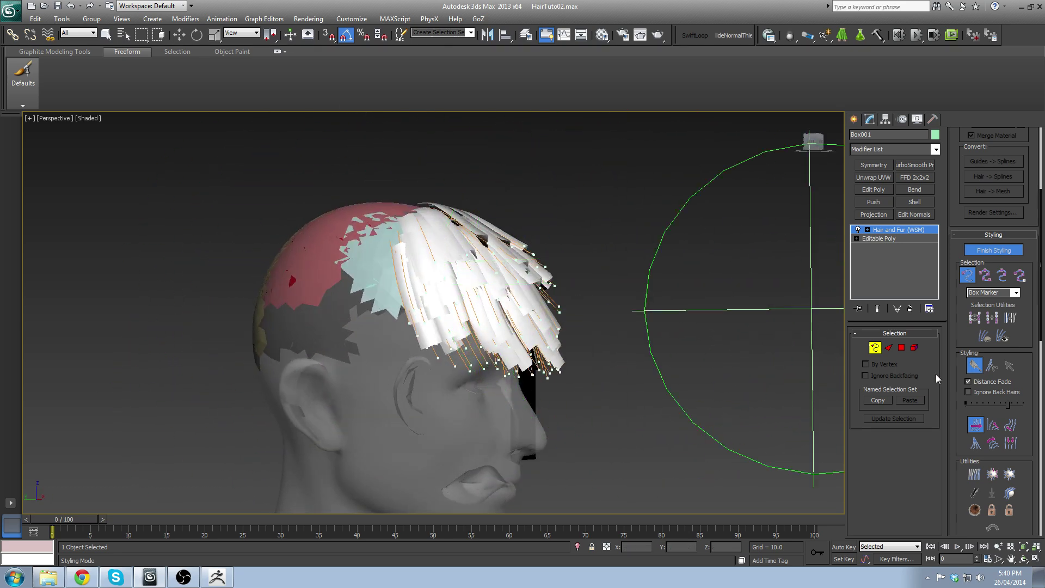
pyautogui.moveTo(1024, 324); pyautogui.dragTo(1023, 311)
pyautogui.keyDown('alt'); pyautogui.moveTo(479, 168); pyautogui.dragTo(483, 163, button='middle'); pyautogui.keyUp('alt')
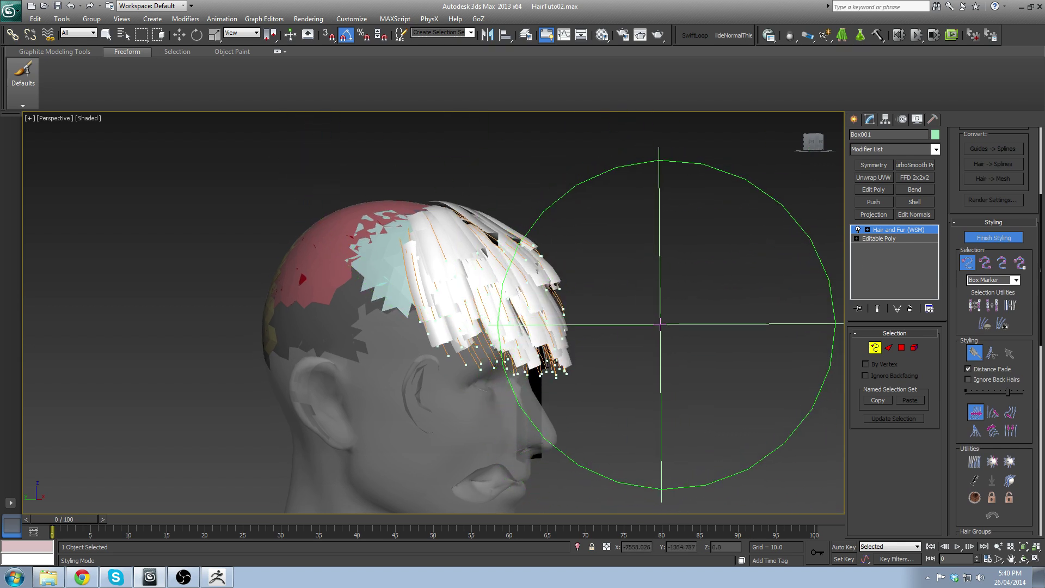
# Step: Push the forehead fringe back toward the face with Translate brush strokes from the side and front
pyautogui.moveTo(651, 288); pyautogui.dragTo(647, 289)
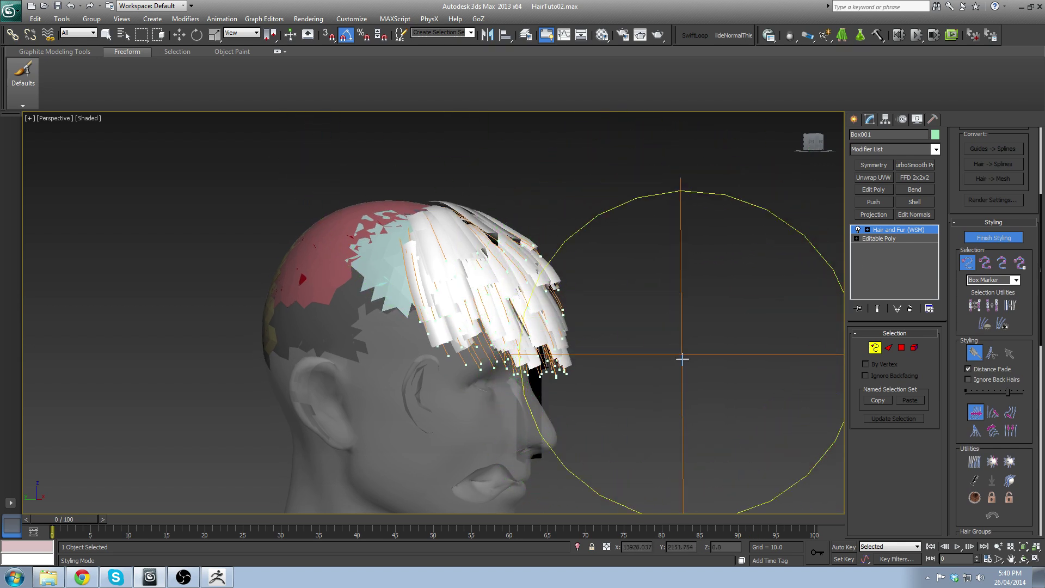
pyautogui.moveTo(681, 330)
pyautogui.mouseDown()
pyautogui.moveTo(669, 292)
pyautogui.moveTo(634, 320)
pyautogui.moveTo(668, 327)
pyautogui.moveTo(666, 391)
pyautogui.moveTo(646, 452)
pyautogui.moveTo(635, 430)
pyautogui.mouseUp()
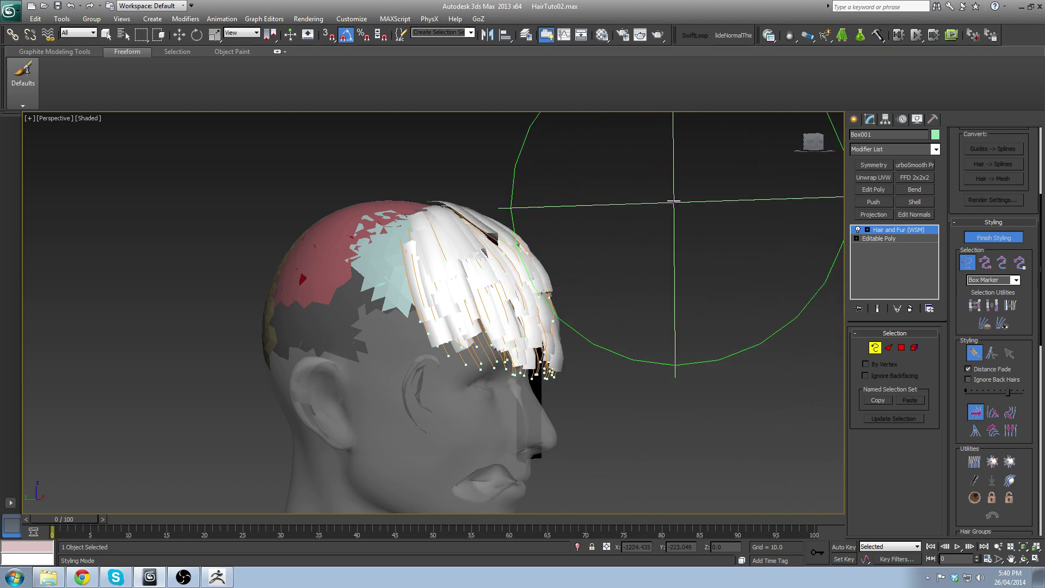
pyautogui.keyDown('alt'); pyautogui.moveTo(606, 197); pyautogui.dragTo(638, 297, button='middle'); pyautogui.keyUp('alt')
pyautogui.moveTo(382, 229)
pyautogui.mouseDown()
pyautogui.moveTo(411, 236)
pyautogui.moveTo(413, 252)
pyautogui.moveTo(413, 231)
pyautogui.mouseUp()
pyautogui.keyDown('alt'); pyautogui.moveTo(437, 265); pyautogui.dragTo(420, 283, button='middle'); pyautogui.keyUp('alt')
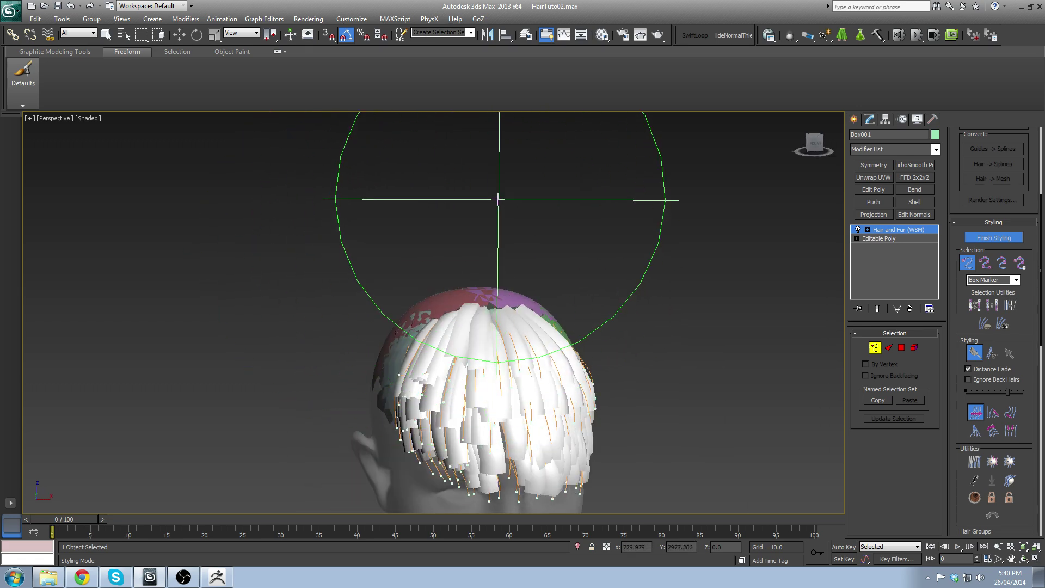
pyautogui.moveTo(499, 184)
pyautogui.mouseDown()
pyautogui.moveTo(497, 174)
pyautogui.moveTo(512, 178)
pyautogui.mouseUp()
pyautogui.moveTo(516, 178)
pyautogui.keyDown('alt'); pyautogui.mouseDown(button='middle')
pyautogui.moveTo(493, 256)
pyautogui.moveTo(660, 171)
pyautogui.moveTo(667, 315)
pyautogui.mouseUp(button='middle'); pyautogui.keyUp('alt')
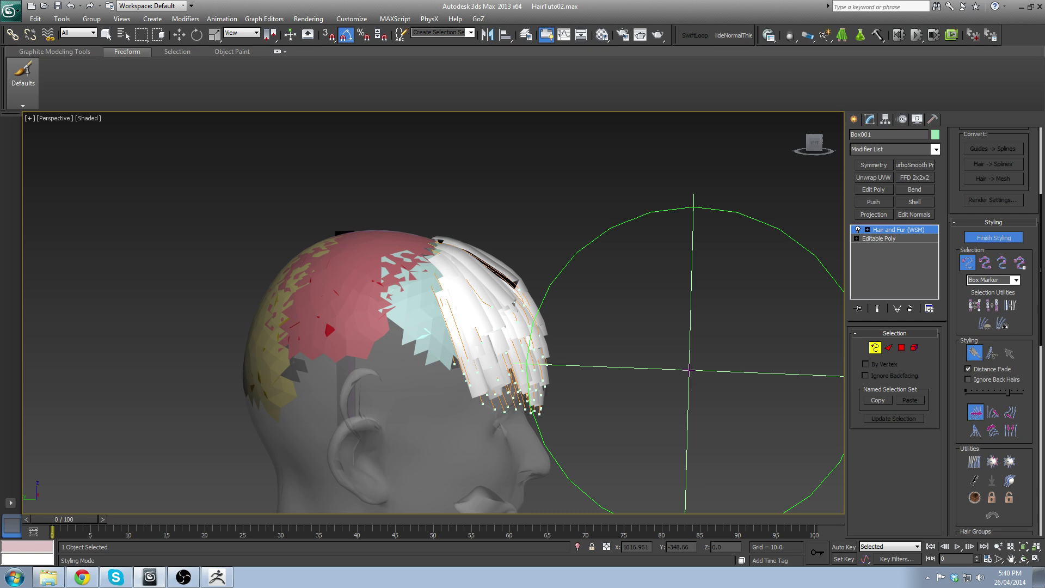
# Step: Switch to Select Whole Guide, shrink the brush and pull the strips above the forehead slightly up and outward
pyautogui.keyDown('alt'); pyautogui.moveTo(667, 362); pyautogui.dragTo(702, 357, button='middle'); pyautogui.keyUp('alt')
pyautogui.keyDown('alt'); pyautogui.moveTo(619, 332); pyautogui.dragTo(590, 265, button='middle'); pyautogui.keyUp('alt')
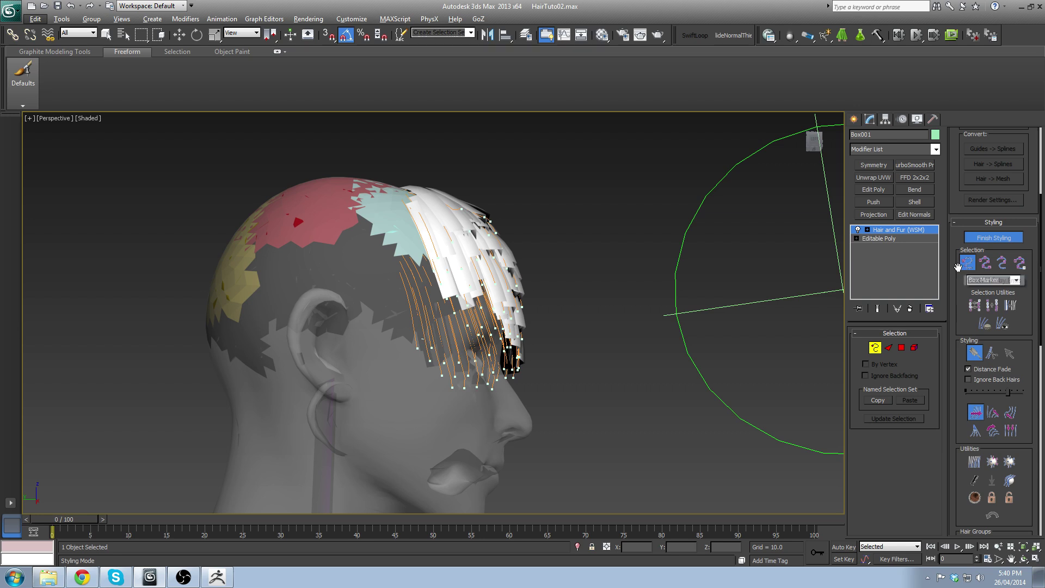
pyautogui.keyDown('alt'); pyautogui.moveTo(684, 263); pyautogui.dragTo(662, 271, button='middle'); pyautogui.keyUp('alt')
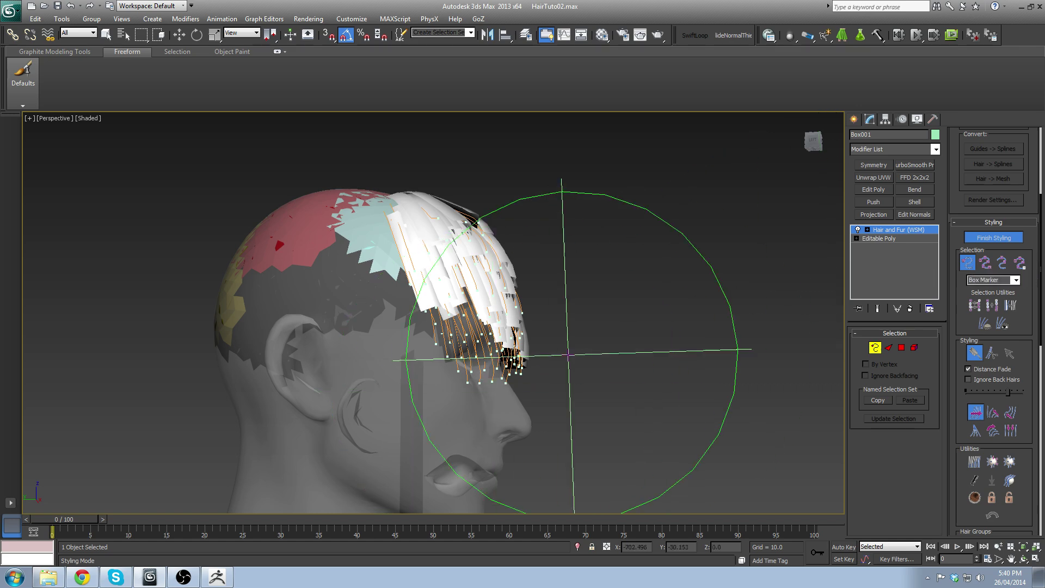
pyautogui.keyDown('alt'); pyautogui.moveTo(657, 359); pyautogui.dragTo(572, 345, button='middle'); pyautogui.keyUp('alt')
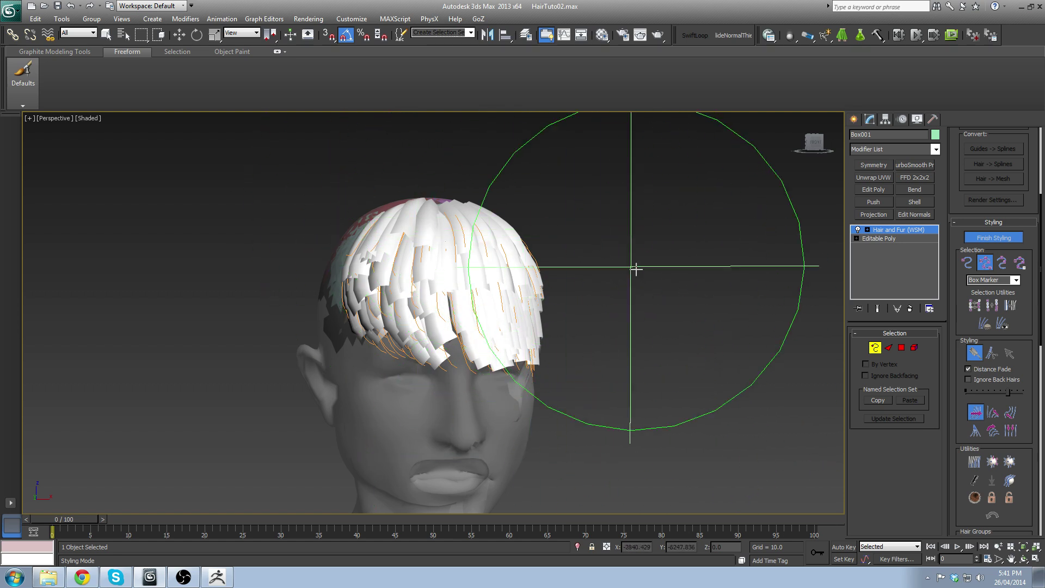
pyautogui.keyDown('alt'); pyautogui.moveTo(665, 220); pyautogui.dragTo(779, 222, button='middle'); pyautogui.keyUp('alt')
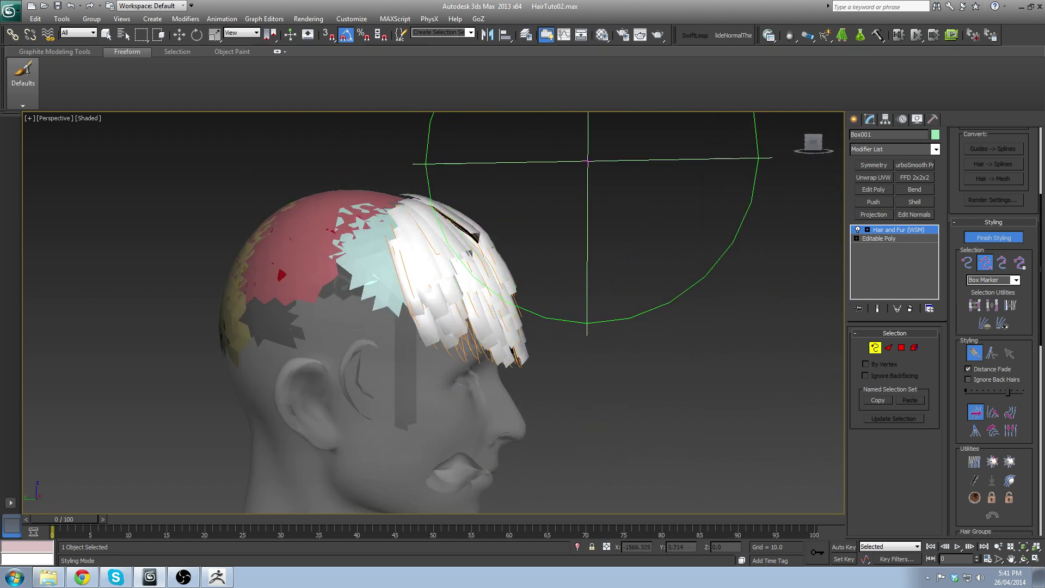
pyautogui.keyDown('alt'); pyautogui.moveTo(590, 160); pyautogui.dragTo(642, 211, button='middle'); pyautogui.keyUp('alt')
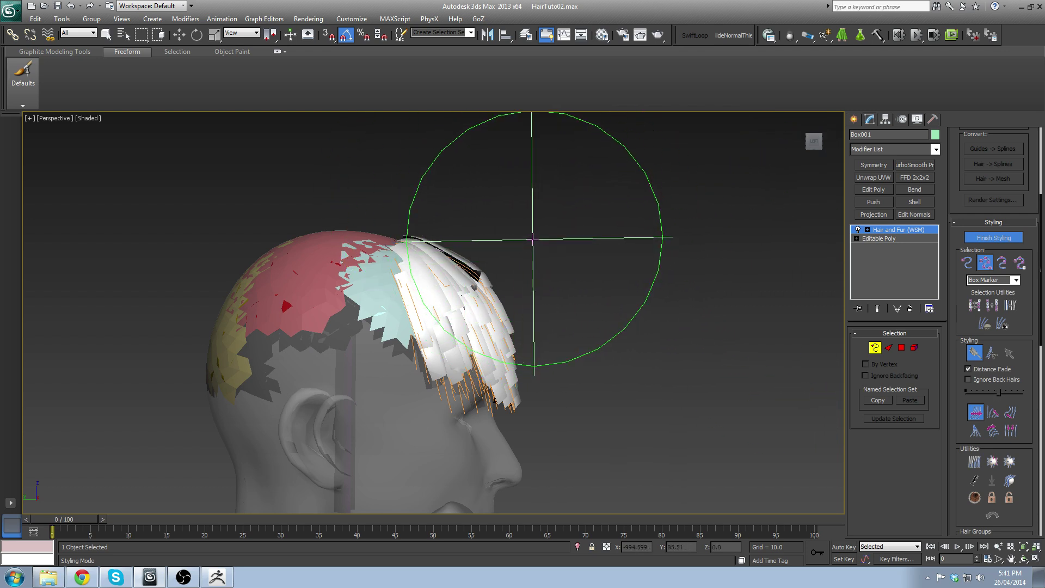
pyautogui.moveTo(533, 239); pyautogui.dragTo(550, 224)
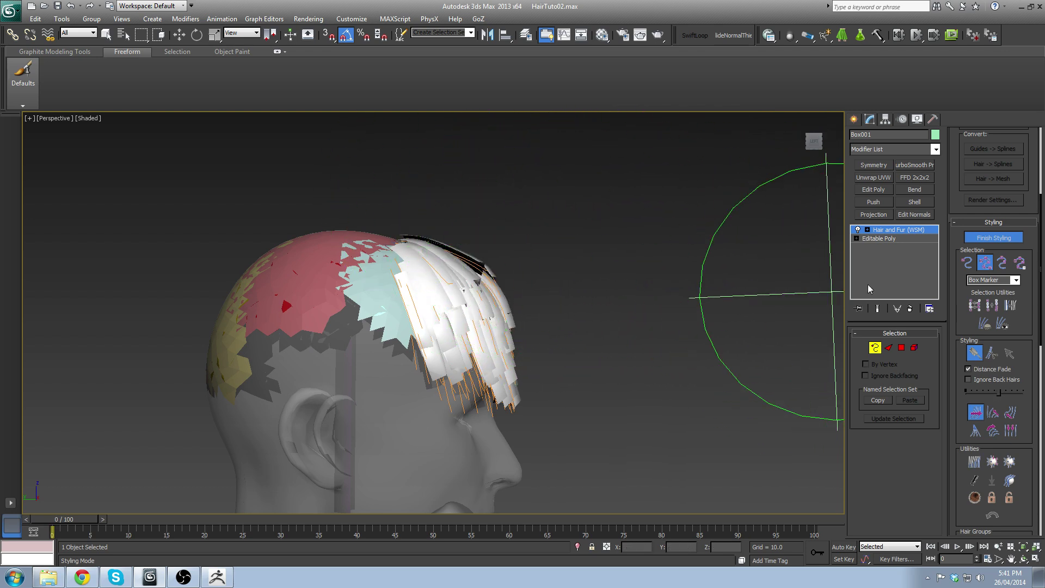
# Step: Return to Select Hair by Ends and brush the strips over the temple into place from the side
pyautogui.click(965, 265)
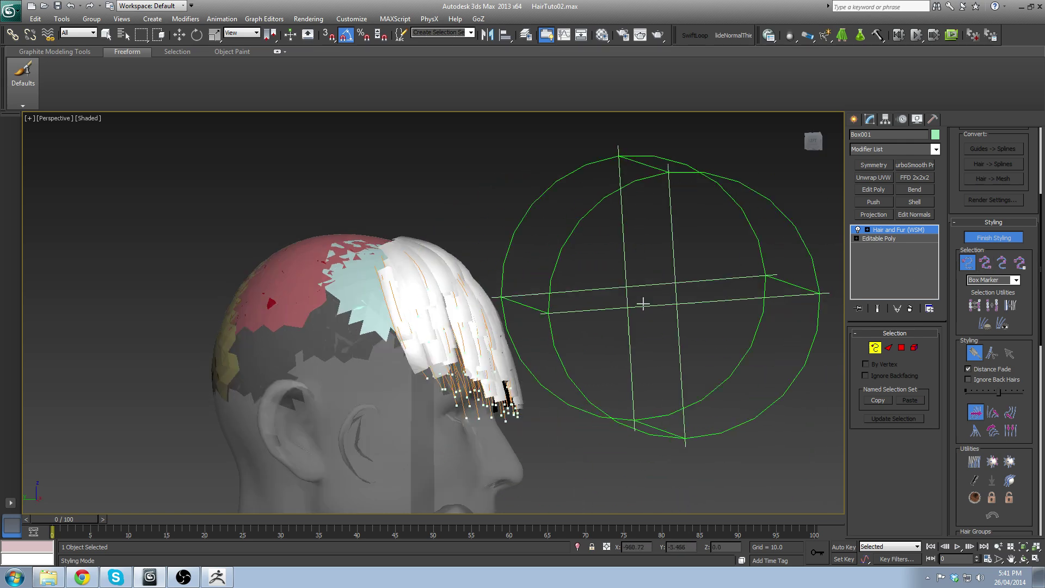
pyautogui.moveTo(644, 303)
pyautogui.keyDown('alt'); pyautogui.mouseDown(button='middle')
pyautogui.moveTo(443, 397)
pyautogui.moveTo(532, 328)
pyautogui.moveTo(419, 418)
pyautogui.mouseUp(button='middle'); pyautogui.keyUp('alt')
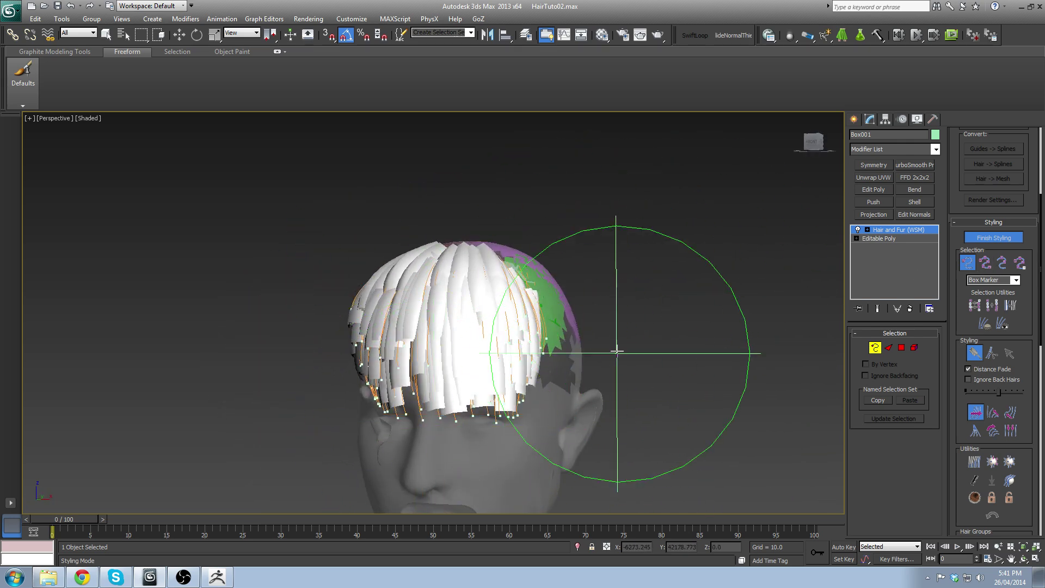
pyautogui.moveTo(661, 282)
pyautogui.keyDown('alt'); pyautogui.mouseDown(button='middle')
pyautogui.moveTo(694, 252)
pyautogui.moveTo(625, 310)
pyautogui.moveTo(661, 331)
pyautogui.moveTo(589, 452)
pyautogui.mouseUp(button='middle'); pyautogui.keyUp('alt')
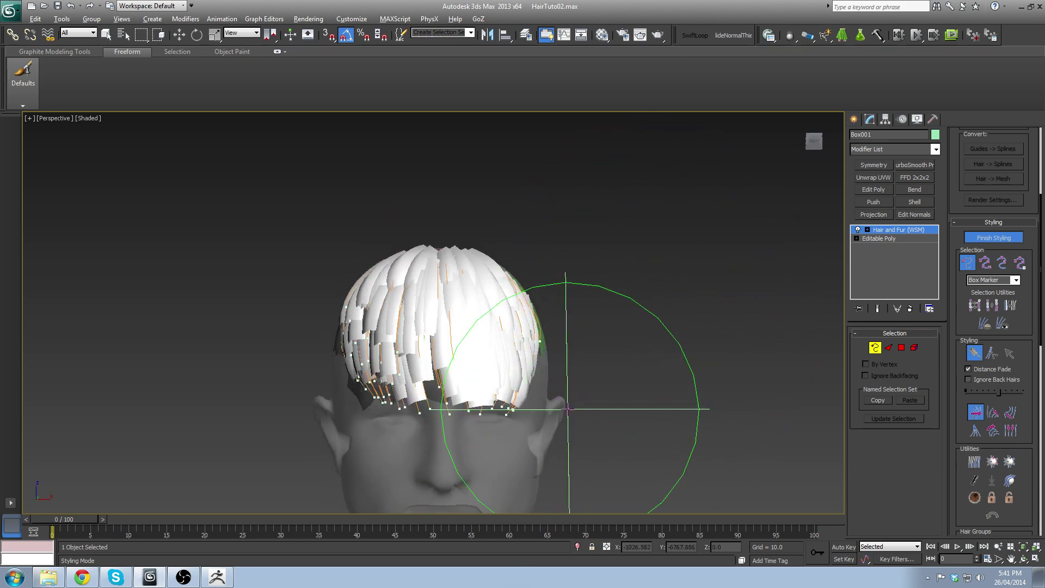
pyautogui.moveTo(327, 420)
pyautogui.keyDown('alt'); pyautogui.mouseDown(button='middle')
pyautogui.moveTo(419, 432)
pyautogui.moveTo(351, 432)
pyautogui.moveTo(384, 384)
pyautogui.mouseUp(button='middle'); pyautogui.keyUp('alt')
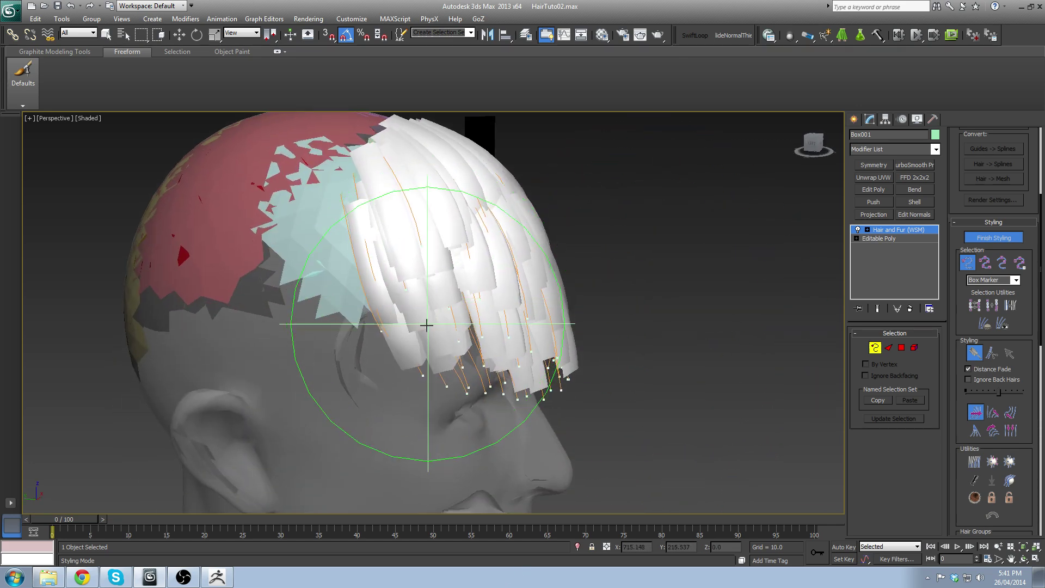
pyautogui.moveTo(383, 454); pyautogui.dragTo(403, 456)
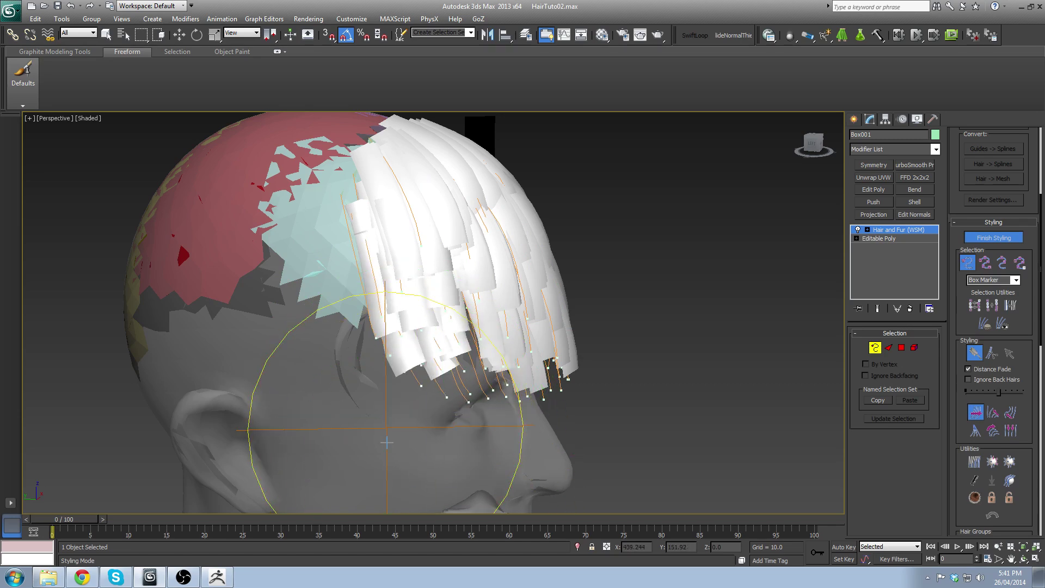
pyautogui.keyDown('alt'); pyautogui.moveTo(436, 458); pyautogui.dragTo(350, 408, button='middle'); pyautogui.keyUp('alt')
pyautogui.moveTo(268, 362)
pyautogui.keyDown('alt'); pyautogui.mouseDown(button='middle')
pyautogui.moveTo(291, 437)
pyautogui.moveTo(478, 431)
pyautogui.mouseUp(button='middle'); pyautogui.keyUp('alt')
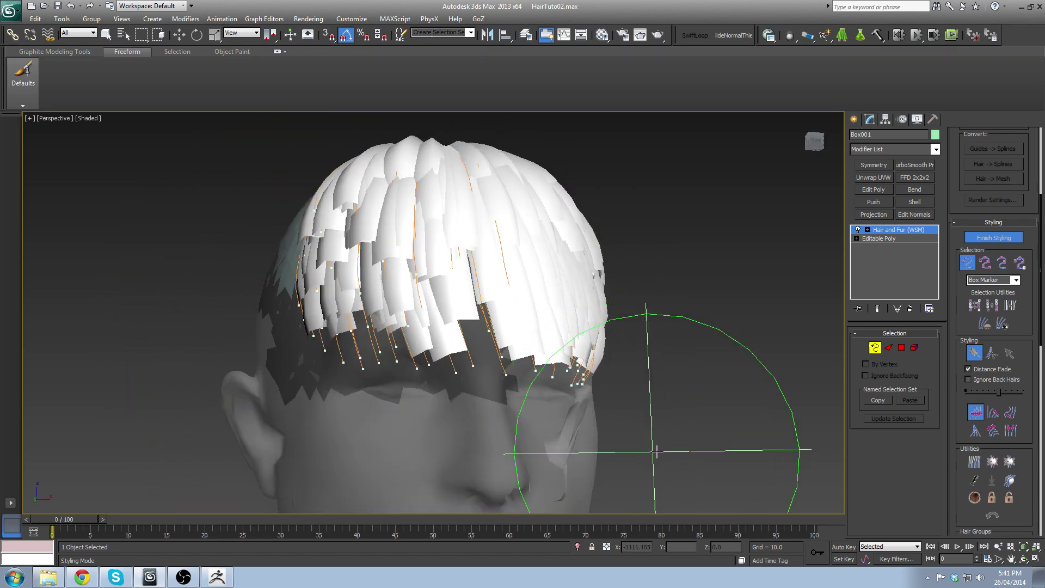
# Step: Comb the fringe tips diagonally across the forehead from the front and leave the Hair Brush
pyautogui.moveTo(653, 443)
pyautogui.keyDown('alt'); pyautogui.mouseDown(button='middle')
pyautogui.moveTo(681, 324)
pyautogui.moveTo(693, 345)
pyautogui.moveTo(555, 443)
pyautogui.moveTo(348, 348)
pyautogui.mouseUp(button='middle'); pyautogui.keyUp('alt')
pyautogui.moveTo(347, 347)
pyautogui.mouseDown()
pyautogui.moveTo(385, 376)
pyautogui.moveTo(406, 368)
pyautogui.moveTo(392, 431)
pyautogui.moveTo(351, 448)
pyautogui.mouseUp()
pyautogui.moveTo(351, 448)
pyautogui.keyDown('alt'); pyautogui.mouseDown(button='middle')
pyautogui.moveTo(553, 434)
pyautogui.moveTo(553, 410)
pyautogui.moveTo(571, 425)
pyautogui.moveTo(412, 465)
pyautogui.mouseUp(button='middle'); pyautogui.keyUp('alt')
pyautogui.moveTo(412, 464); pyautogui.dragTo(534, 490)
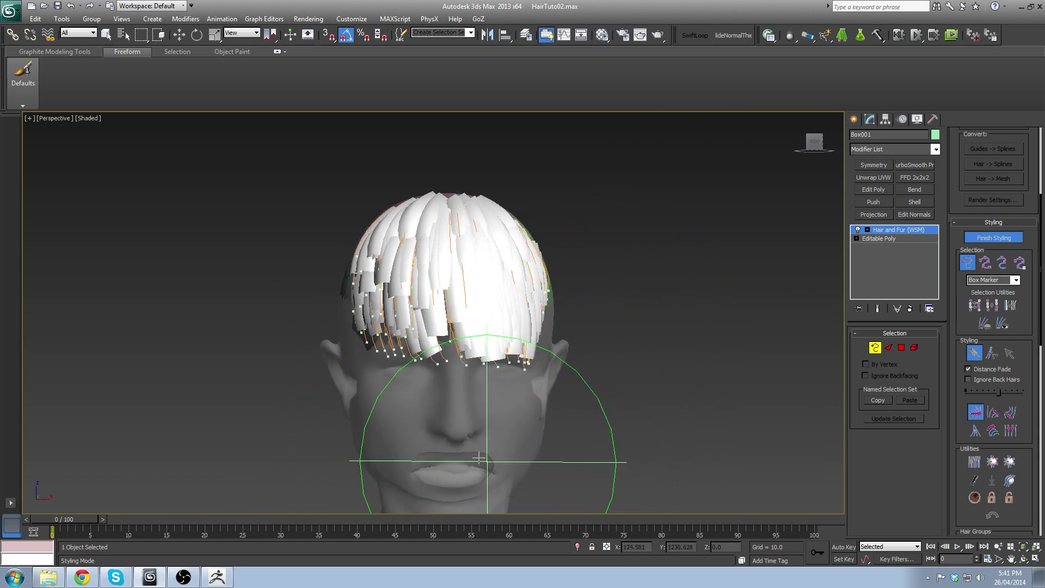
pyautogui.moveTo(468, 468); pyautogui.dragTo(538, 507)
pyautogui.rightClick(592, 380)
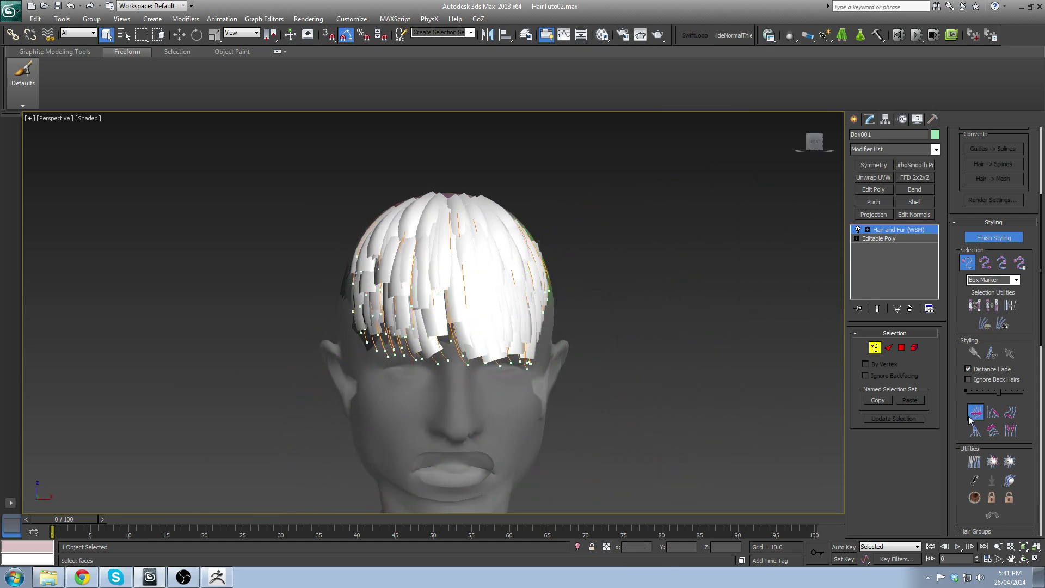
# Step: Trim the fringe tips above the eyes with an enlarged Hair Cut brush and finish styling
pyautogui.moveTo(1021, 315); pyautogui.dragTo(1021, 244)
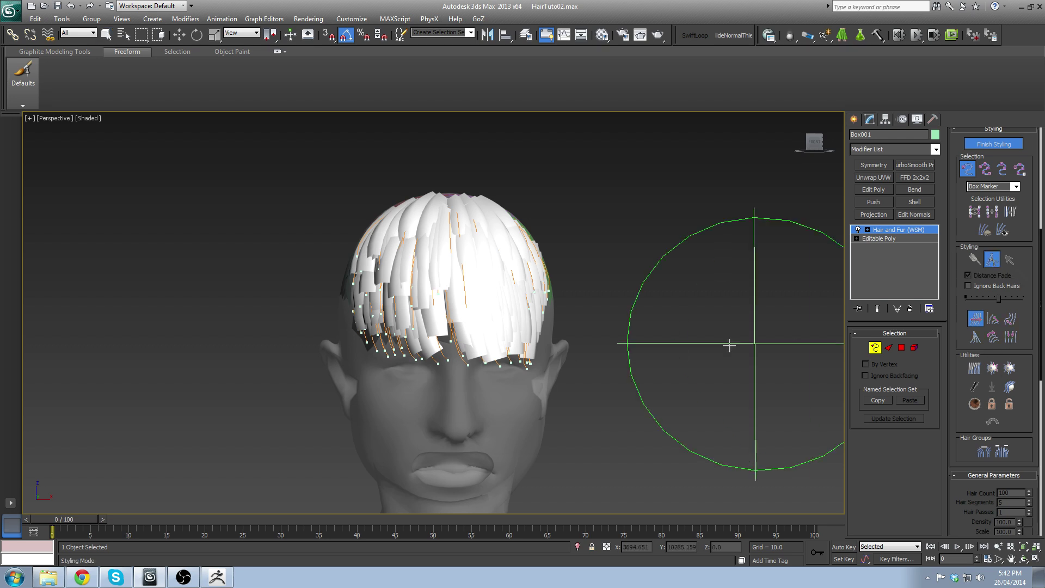
pyautogui.moveTo(497, 419); pyautogui.dragTo(536, 324, button='middle')
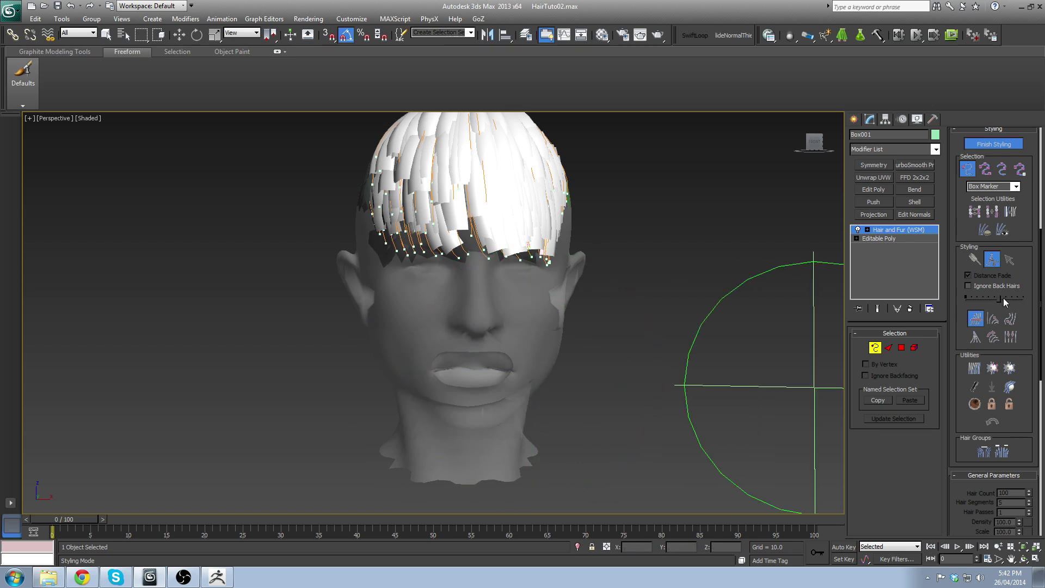
pyautogui.moveTo(1001, 297); pyautogui.dragTo(1010, 297)
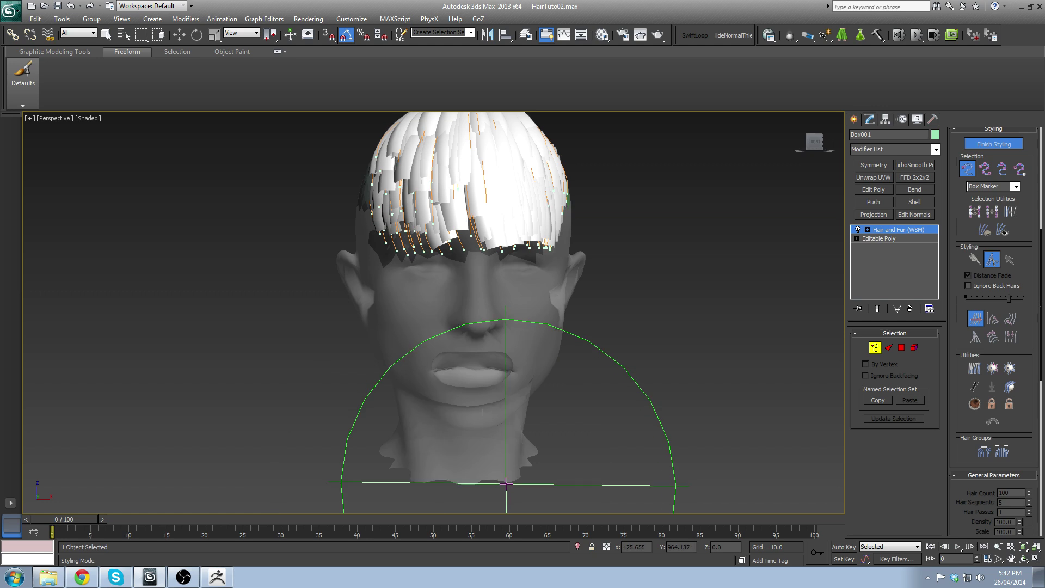
pyautogui.click(968, 143)
pyautogui.moveTo(450, 211); pyautogui.dragTo(449, 288, button='middle')
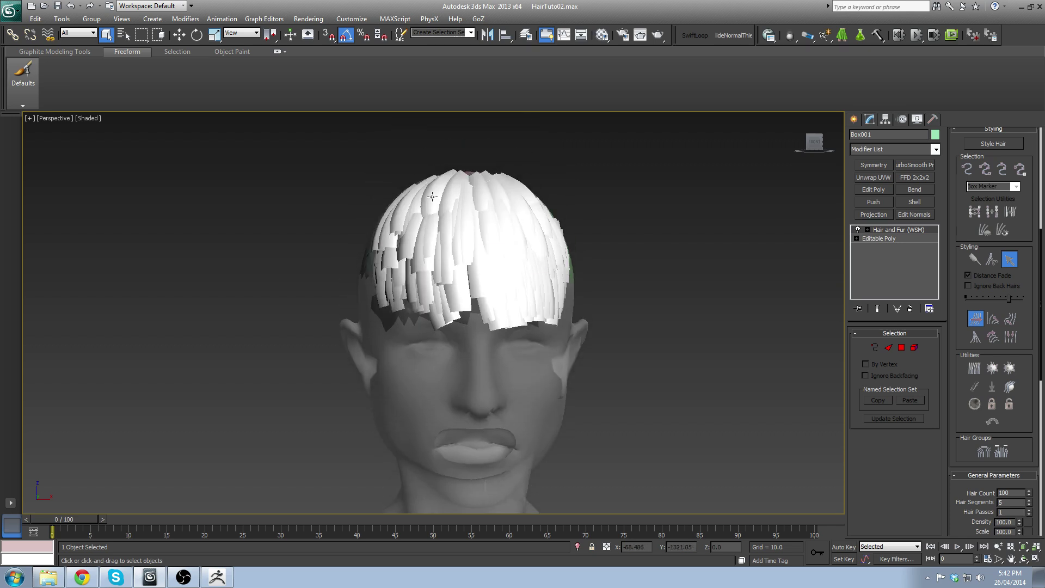
# Step: Examine the styled fringe from the front, from above and from the side
pyautogui.keyDown('alt'); pyautogui.moveTo(474, 201); pyautogui.dragTo(481, 222, button='middle'); pyautogui.keyUp('alt')
pyautogui.keyDown('alt'); pyautogui.moveTo(432, 166); pyautogui.dragTo(476, 180, button='middle'); pyautogui.keyUp('alt')
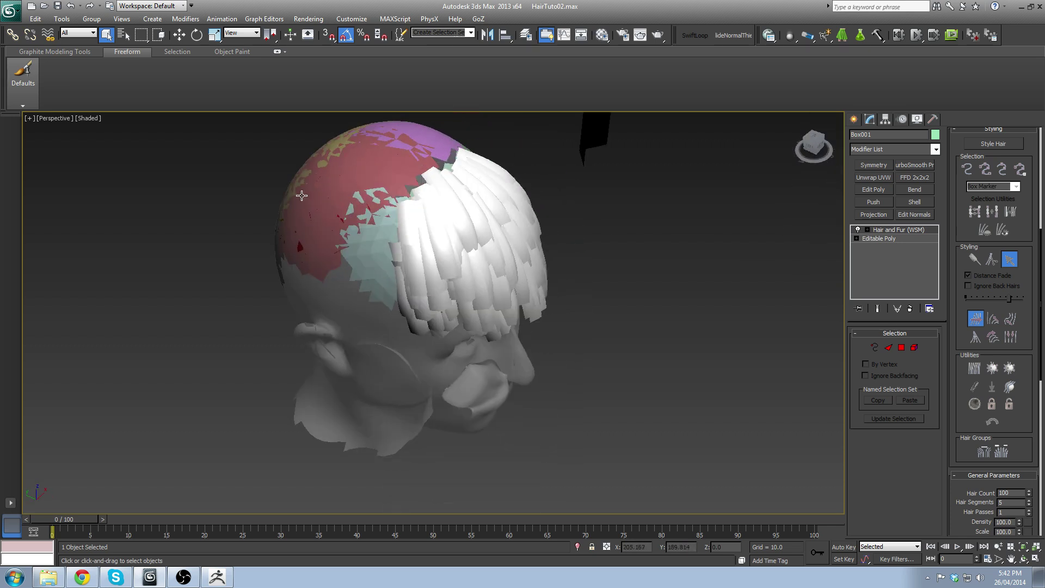
pyautogui.keyDown('alt'); pyautogui.moveTo(517, 243); pyautogui.dragTo(436, 268, button='middle'); pyautogui.keyUp('alt')
pyautogui.keyDown('alt'); pyautogui.moveTo(438, 228); pyautogui.dragTo(590, 290, button='middle'); pyautogui.keyUp('alt')
pyautogui.scroll(-1, 590, 290)
pyautogui.scroll(1, 590, 290)
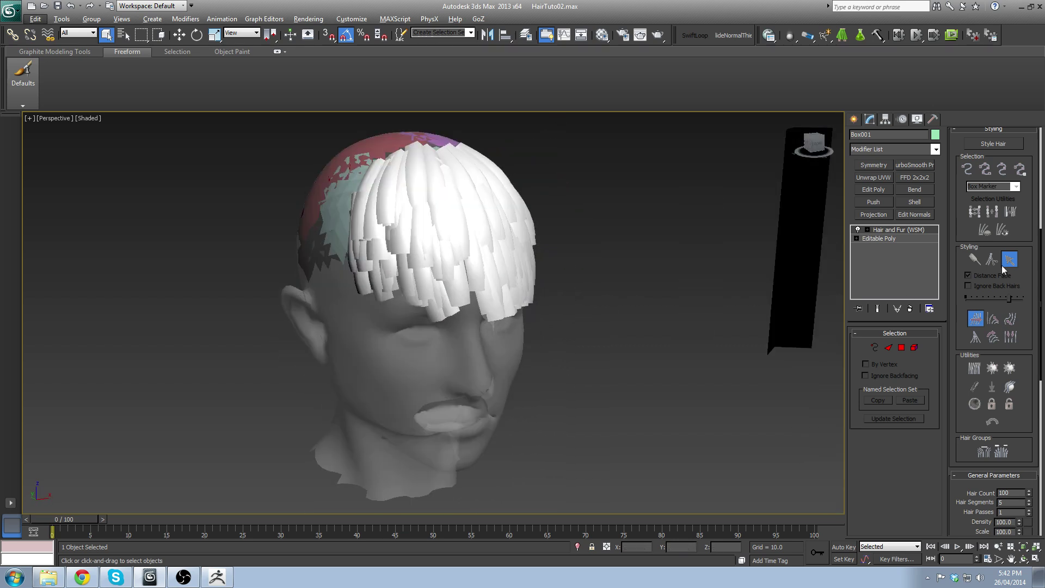
pyautogui.keyDown('alt'); pyautogui.moveTo(512, 236); pyautogui.dragTo(583, 243, button='middle'); pyautogui.keyUp('alt')
pyautogui.scroll(-3, 584, 243)
pyautogui.keyDown('alt'); pyautogui.moveTo(458, 207); pyautogui.dragTo(514, 261, button='middle'); pyautogui.keyUp('alt')
pyautogui.scroll(1, 514, 262)
pyautogui.keyDown('alt'); pyautogui.moveTo(515, 218); pyautogui.dragTo(479, 254, button='middle'); pyautogui.keyUp('alt')
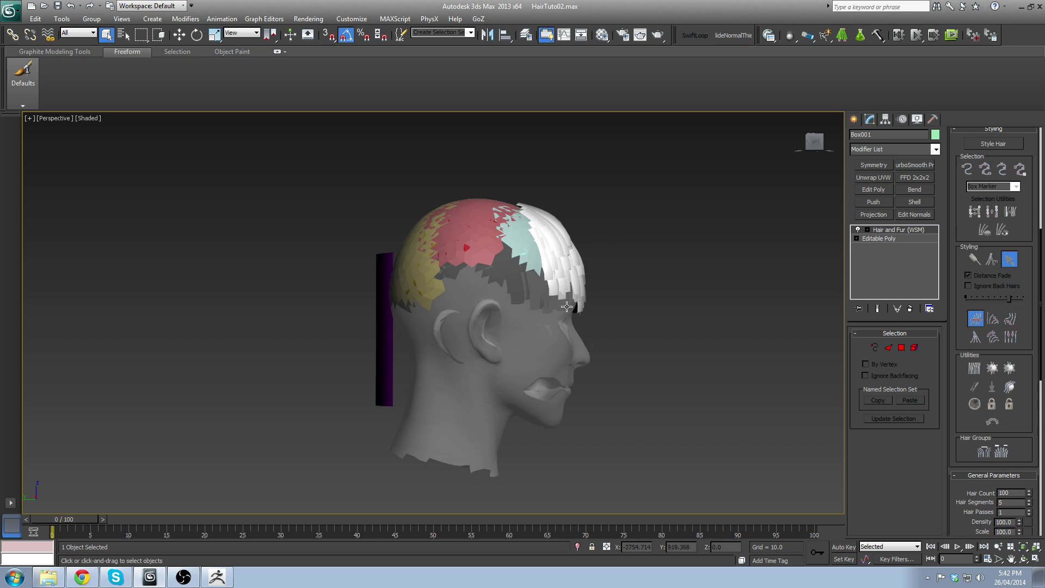
# Step: Examine the uncovered scalp pieces at the back and side of the head in relation to the fringe
pyautogui.keyDown('alt'); pyautogui.moveTo(469, 302); pyautogui.dragTo(507, 328, button='middle'); pyautogui.keyUp('alt')
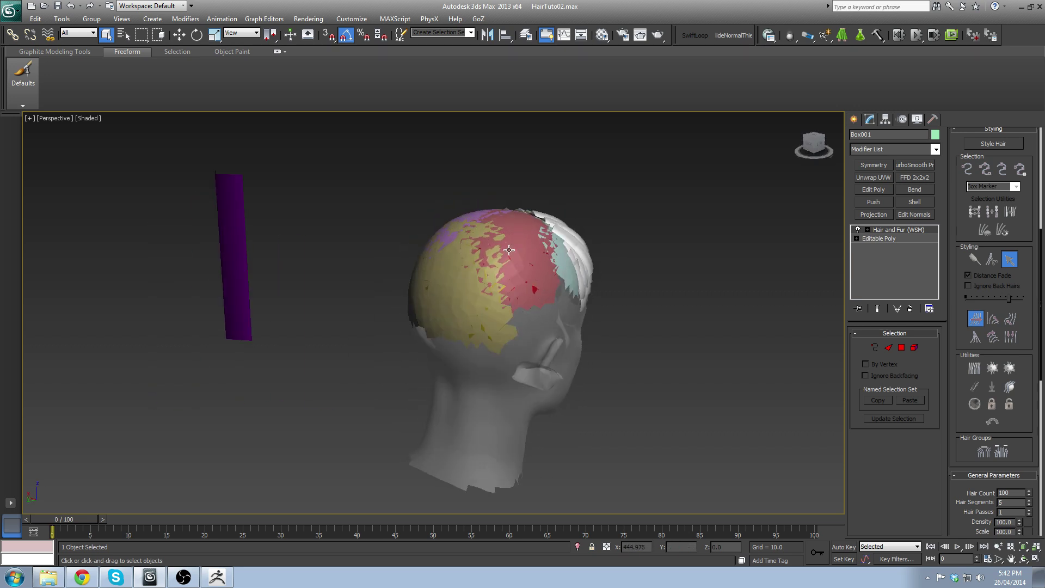
pyautogui.keyDown('alt'); pyautogui.moveTo(510, 250); pyautogui.dragTo(473, 230, button='middle'); pyautogui.keyUp('alt')
pyautogui.keyDown('alt'); pyautogui.moveTo(450, 286); pyautogui.dragTo(478, 275, button='middle'); pyautogui.keyUp('alt')
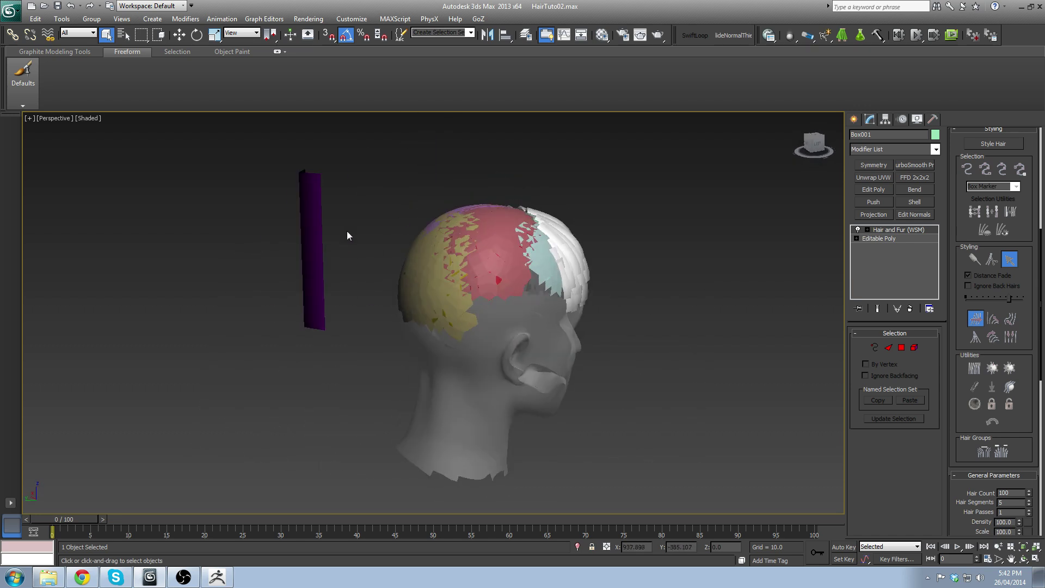
pyautogui.keyDown('alt'); pyautogui.moveTo(411, 301); pyautogui.dragTo(369, 293, button='middle'); pyautogui.keyUp('alt')
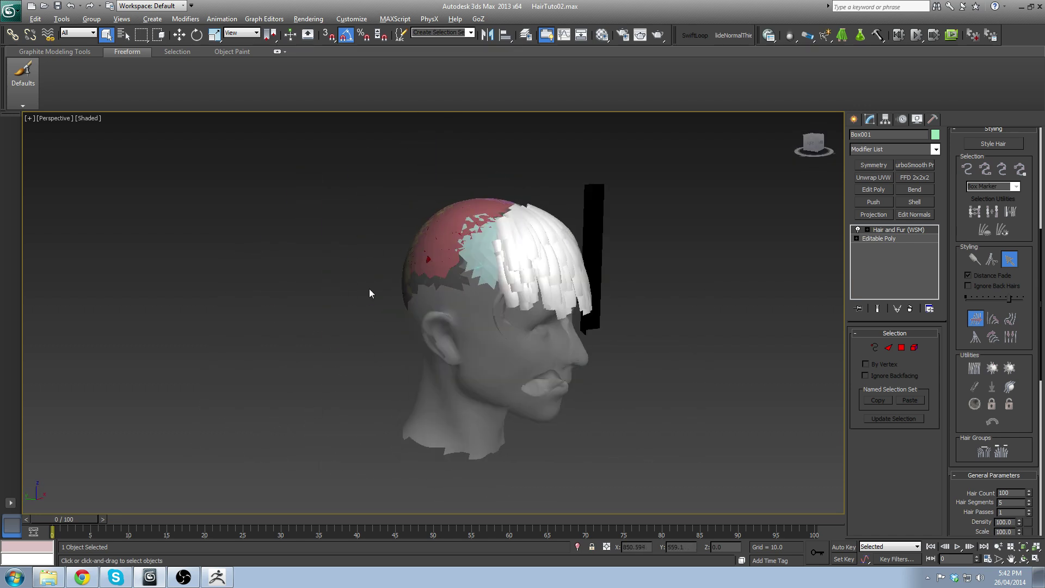
pyautogui.keyDown('alt'); pyautogui.moveTo(620, 281); pyautogui.dragTo(447, 286, button='middle'); pyautogui.keyUp('alt')
pyautogui.scroll(2, 497, 296)
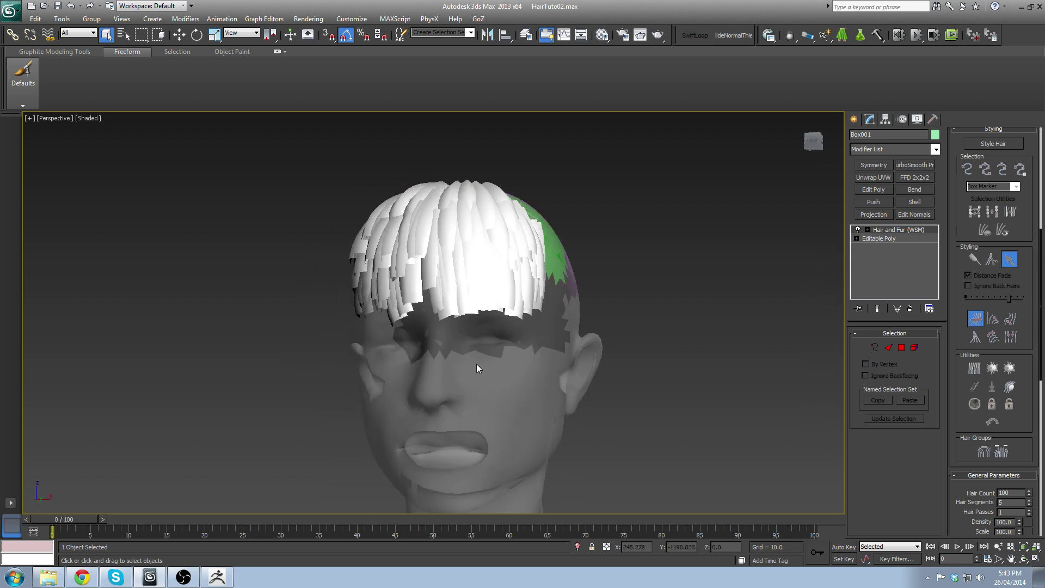
pyautogui.keyDown('alt'); pyautogui.moveTo(476, 364); pyautogui.dragTo(496, 365, button='middle'); pyautogui.keyUp('alt')
pyautogui.keyDown('alt'); pyautogui.moveTo(438, 351); pyautogui.dragTo(577, 305, button='middle'); pyautogui.keyUp('alt')
pyautogui.scroll(-3, 504, 354)
pyautogui.scroll(3, 532, 344)
pyautogui.scroll(-3, 613, 251)
pyautogui.scroll(3, 659, 305)
pyautogui.keyDown('alt'); pyautogui.moveTo(489, 321); pyautogui.dragTo(440, 330, button='middle'); pyautogui.keyUp('alt')
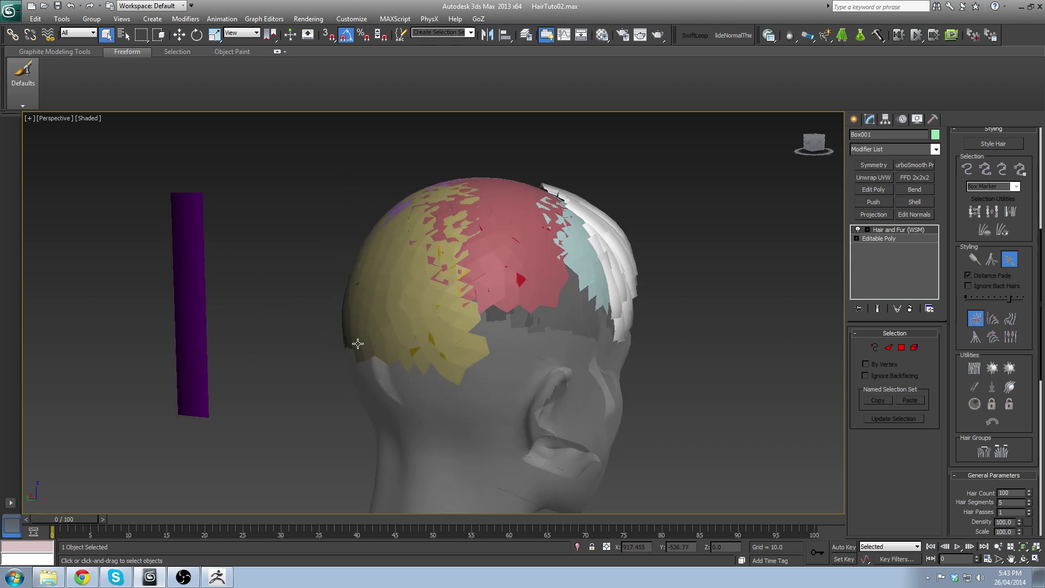
# Step: Inspect the nape and side hairline, ending with a frontal check of the trimmed fringe
pyautogui.scroll(-3, 338, 328)
pyautogui.moveTo(338, 327); pyautogui.dragTo(319, 269, button='middle')
pyautogui.scroll(3, 365, 268)
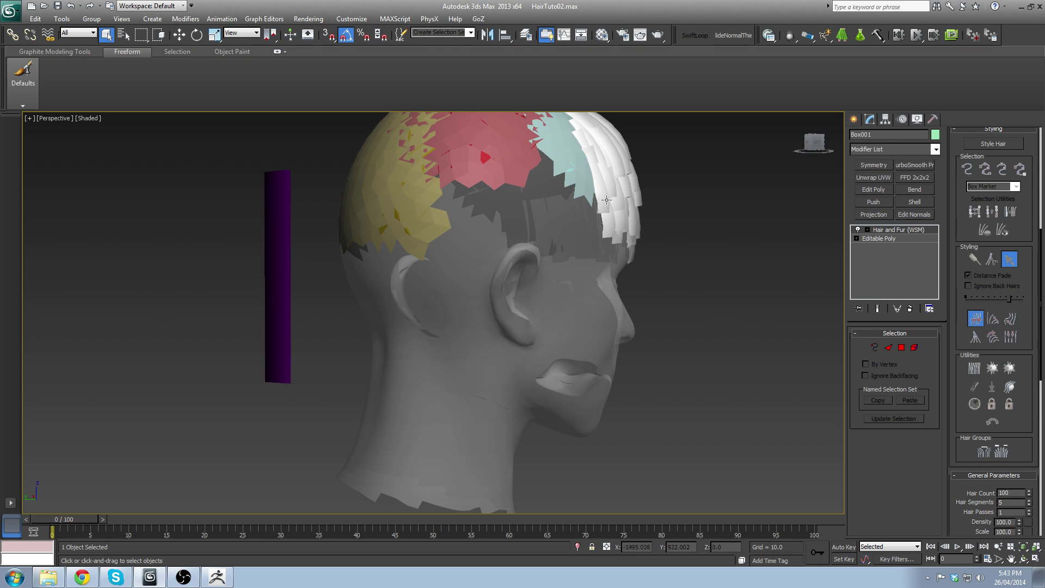
pyautogui.keyDown('alt'); pyautogui.moveTo(607, 200); pyautogui.dragTo(583, 291, button='middle'); pyautogui.keyUp('alt')
pyautogui.scroll(-3, 674, 311)
pyautogui.scroll(3, 674, 311)
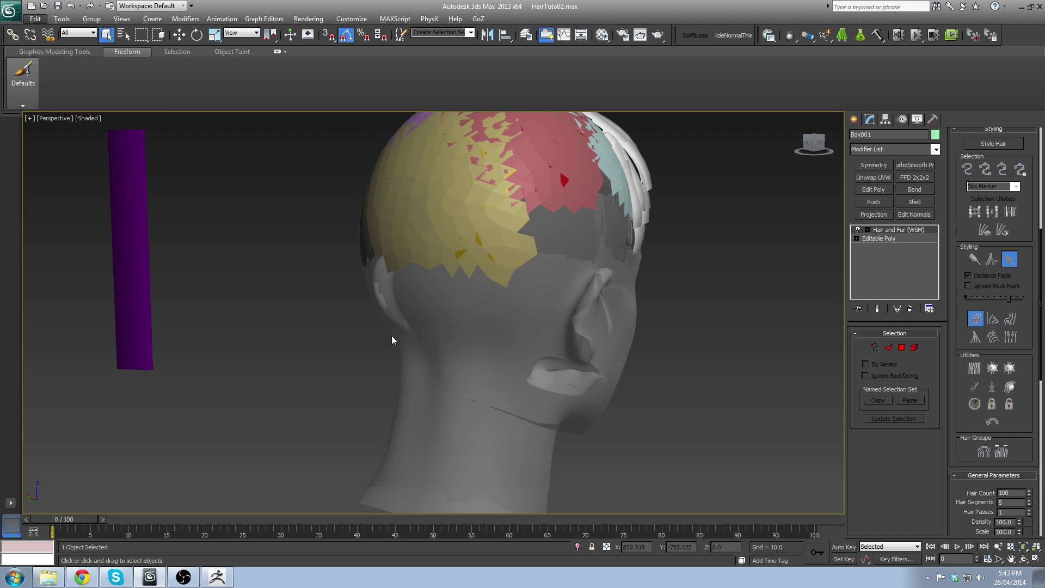
pyautogui.keyDown('alt'); pyautogui.moveTo(456, 279); pyautogui.dragTo(439, 303, button='middle'); pyautogui.keyUp('alt')
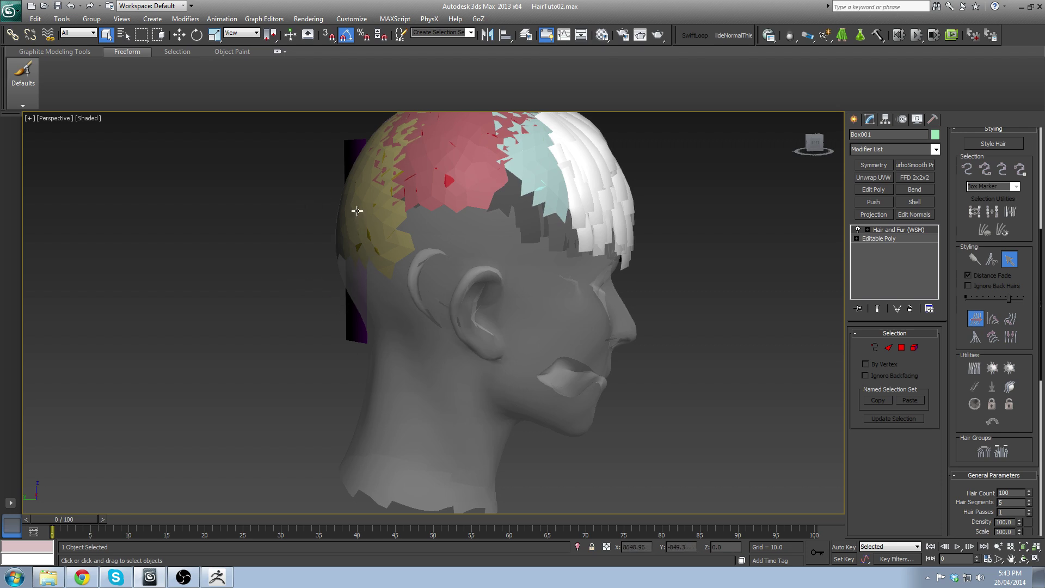
pyautogui.keyDown('alt'); pyautogui.moveTo(337, 355); pyautogui.dragTo(485, 311, button='middle'); pyautogui.keyUp('alt')
pyautogui.scroll(4, 484, 309)
pyautogui.scroll(-2, 484, 307)
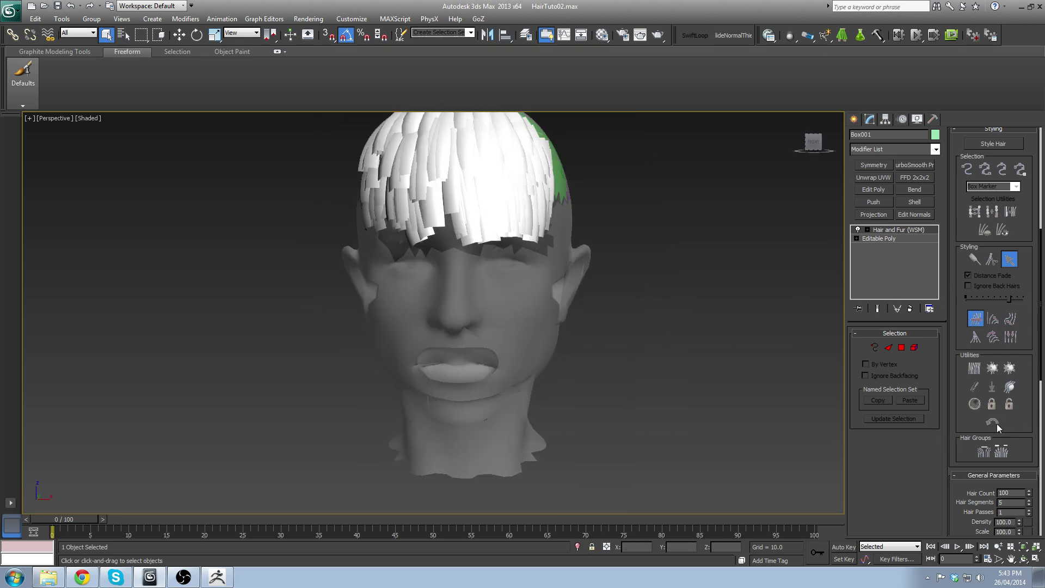
pyautogui.keyDown('alt'); pyautogui.moveTo(515, 242); pyautogui.dragTo(552, 274, button='middle'); pyautogui.keyUp('alt')
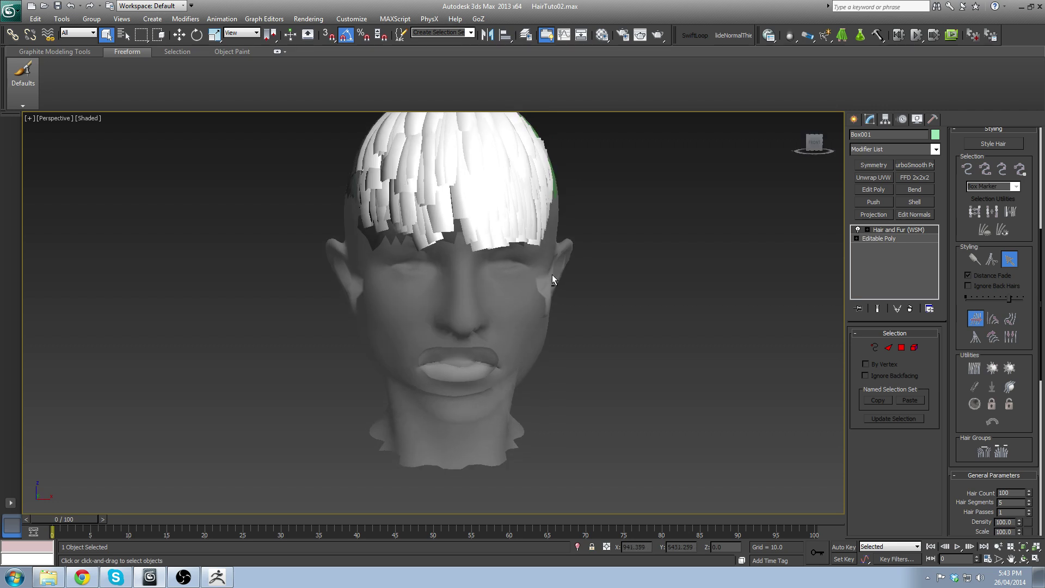
# Step: Examine the trimmed fringe from the front, both sides and above in relation to the uncovered scalp pieces
pyautogui.scroll(2, 552, 276)
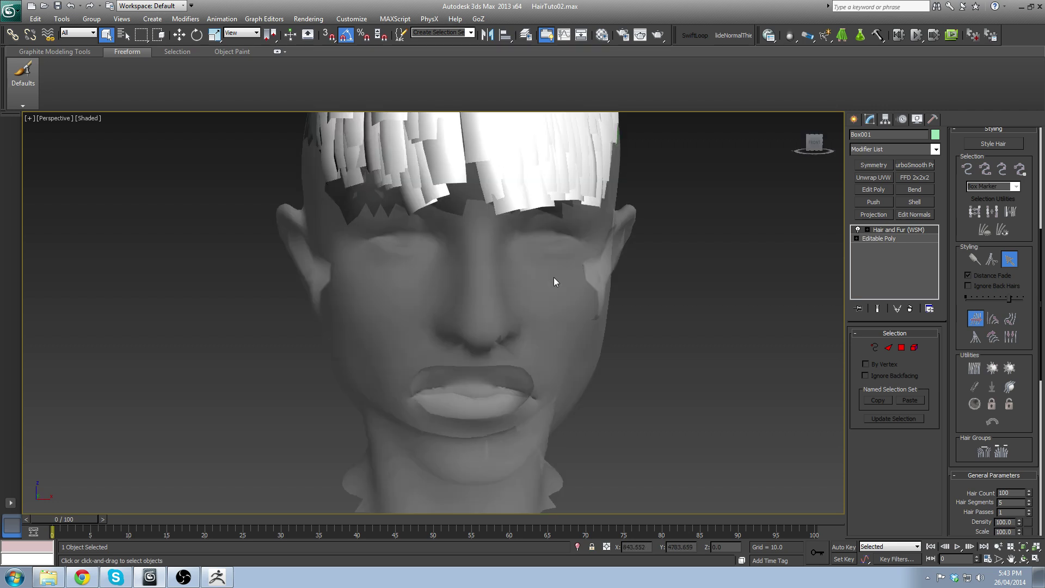
pyautogui.keyDown('alt'); pyautogui.moveTo(537, 268); pyautogui.dragTo(420, 282, button='middle'); pyautogui.keyUp('alt')
pyautogui.keyDown('alt'); pyautogui.moveTo(447, 234); pyautogui.dragTo(434, 250, button='middle'); pyautogui.keyUp('alt')
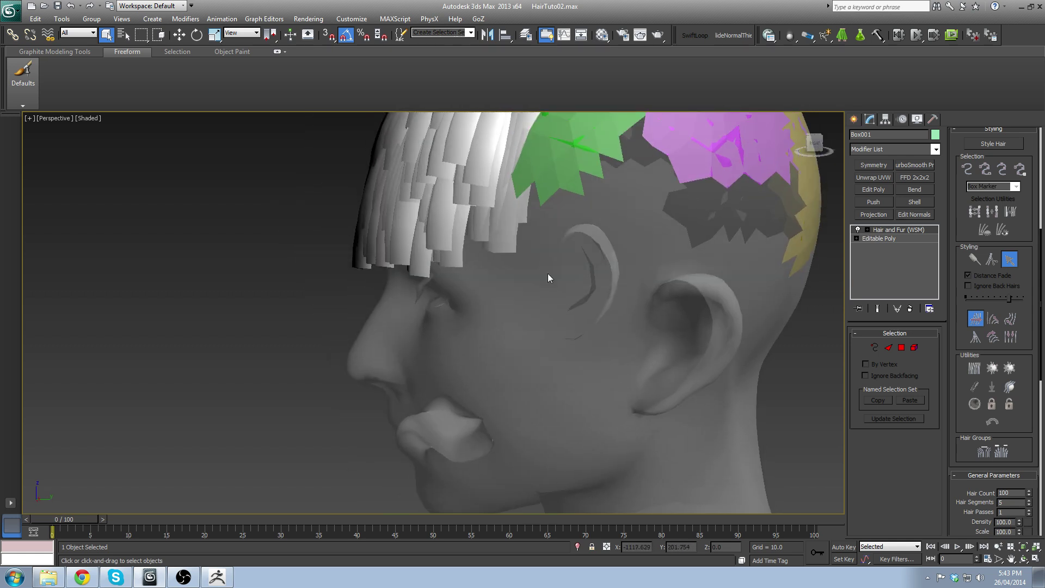
pyautogui.scroll(-4, 742, 261)
pyautogui.keyDown('alt'); pyautogui.moveTo(743, 261); pyautogui.dragTo(612, 284, button='middle'); pyautogui.keyUp('alt')
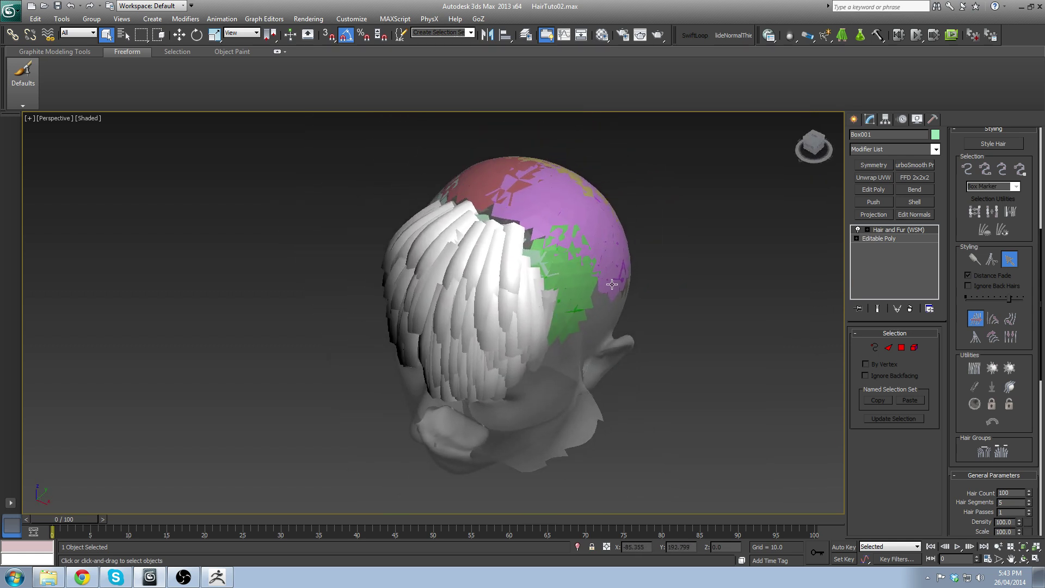
pyautogui.keyDown('alt'); pyautogui.moveTo(737, 182); pyautogui.dragTo(566, 289, button='middle'); pyautogui.keyUp('alt')
pyautogui.scroll(4, 437, 230)
pyautogui.keyDown('alt'); pyautogui.moveTo(436, 230); pyautogui.dragTo(469, 277, button='middle'); pyautogui.keyUp('alt')
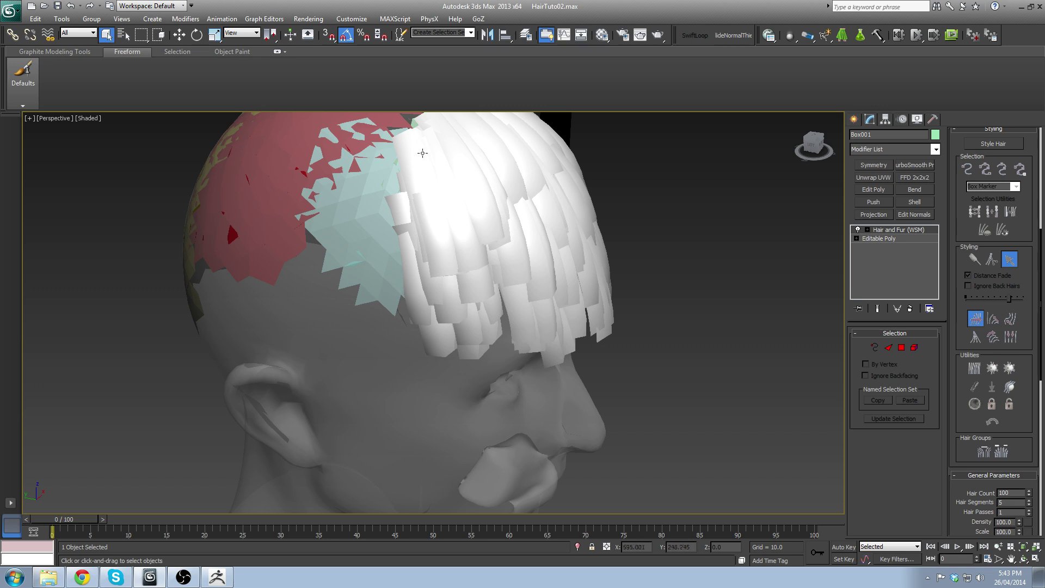
pyautogui.moveTo(422, 153); pyautogui.dragTo(425, 186, button='middle')
pyautogui.scroll(-4, 277, 214)
pyautogui.keyDown('alt'); pyautogui.moveTo(277, 214); pyautogui.dragTo(376, 270, button='middle'); pyautogui.keyUp('alt')
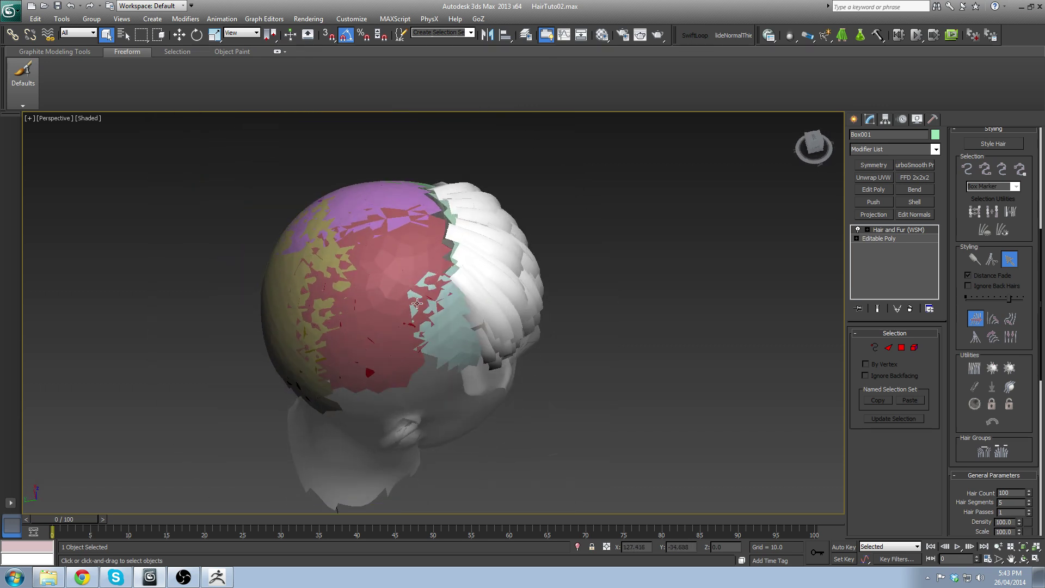
pyautogui.keyDown('alt'); pyautogui.moveTo(624, 339); pyautogui.dragTo(577, 334, button='middle'); pyautogui.keyUp('alt')
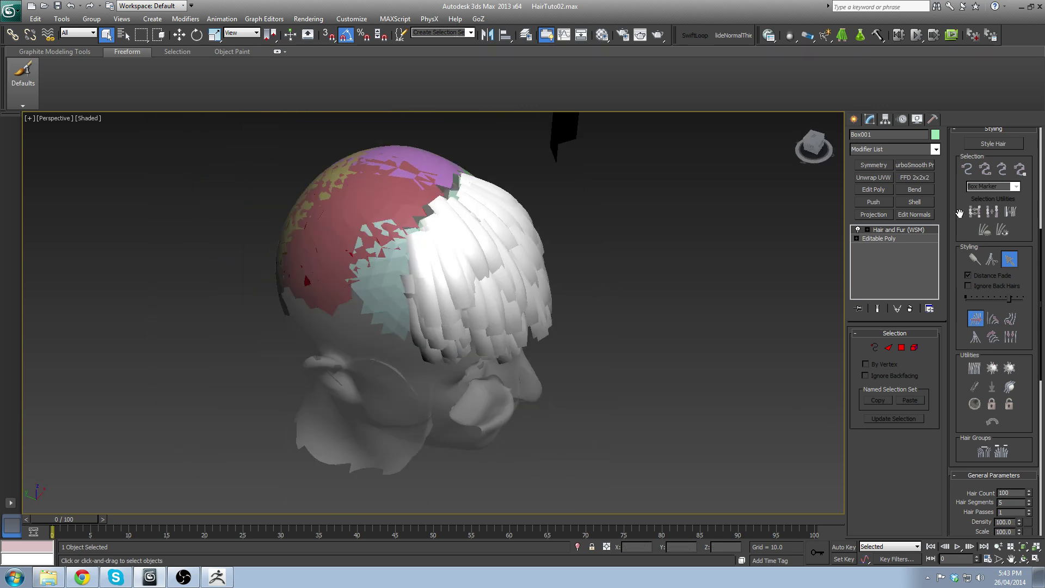
# Step: Restart hair styling and brush the fringe guides down toward the face with the Translate brush in side profile
pyautogui.click(1008, 148)
pyautogui.moveTo(536, 302)
pyautogui.keyDown('alt'); pyautogui.mouseDown(button='middle')
pyautogui.moveTo(483, 203)
pyautogui.moveTo(544, 209)
pyautogui.mouseUp(button='middle'); pyautogui.keyUp('alt')
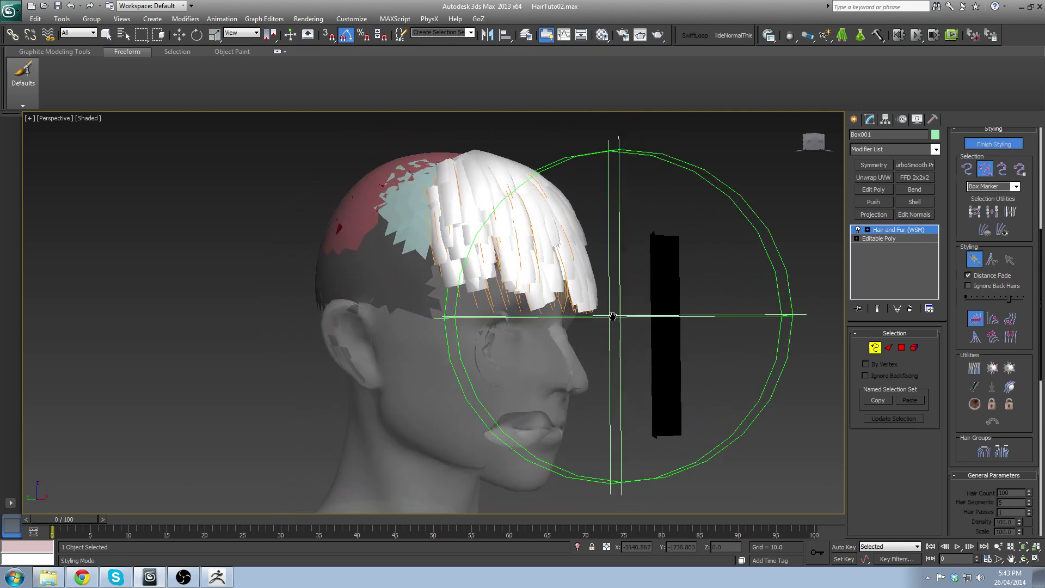
pyautogui.keyDown('alt'); pyautogui.moveTo(661, 340); pyautogui.dragTo(694, 337, button='middle'); pyautogui.keyUp('alt')
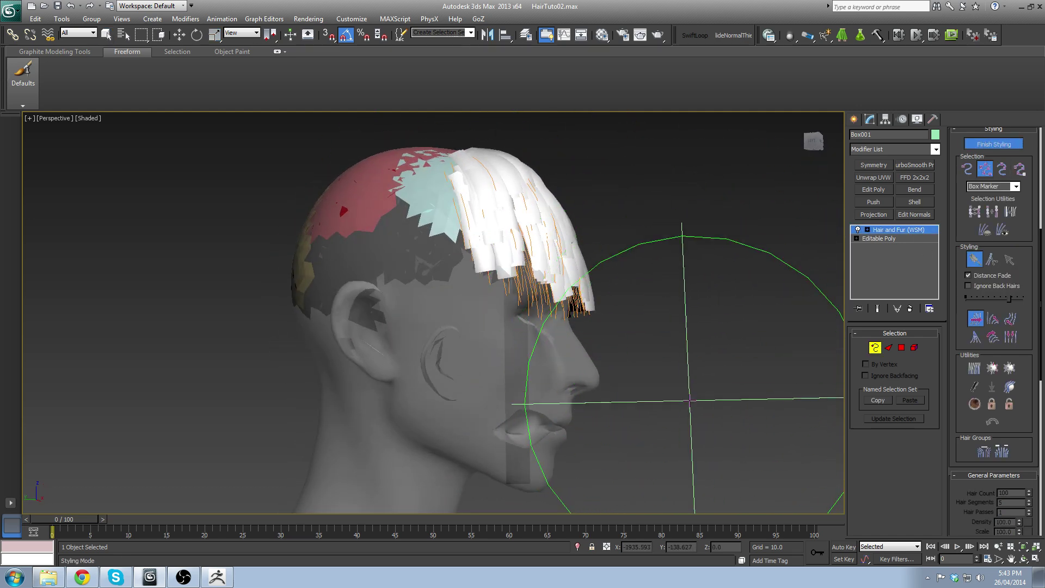
pyautogui.moveTo(662, 332); pyautogui.dragTo(622, 496)
pyautogui.moveTo(652, 387); pyautogui.dragTo(621, 486)
pyautogui.moveTo(665, 359)
pyautogui.mouseDown()
pyautogui.moveTo(658, 427)
pyautogui.moveTo(615, 484)
pyautogui.mouseUp()
pyautogui.moveTo(642, 408)
pyautogui.keyDown('alt'); pyautogui.mouseDown(button='middle')
pyautogui.moveTo(577, 369)
pyautogui.moveTo(537, 368)
pyautogui.moveTo(642, 285)
pyautogui.moveTo(719, 315)
pyautogui.mouseUp(button='middle'); pyautogui.keyUp('alt')
pyautogui.moveTo(700, 234)
pyautogui.keyDown('alt'); pyautogui.mouseDown(button='middle')
pyautogui.moveTo(681, 226)
pyautogui.moveTo(672, 268)
pyautogui.moveTo(681, 245)
pyautogui.mouseUp(button='middle'); pyautogui.keyUp('alt')
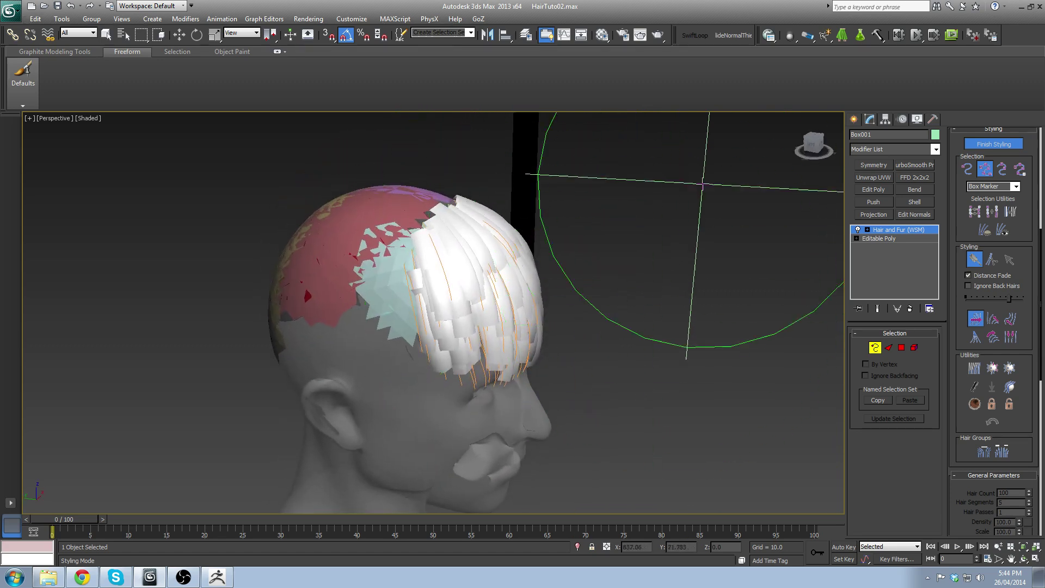
# Step: Try lifting the fringe strips with a smaller Stand brush, undo the stroke and check the strips from the front
pyautogui.click(993, 319)
pyautogui.moveTo(1011, 300); pyautogui.dragTo(993, 301)
pyautogui.keyDown('alt'); pyautogui.moveTo(474, 240); pyautogui.dragTo(513, 240, button='middle'); pyautogui.keyUp('alt')
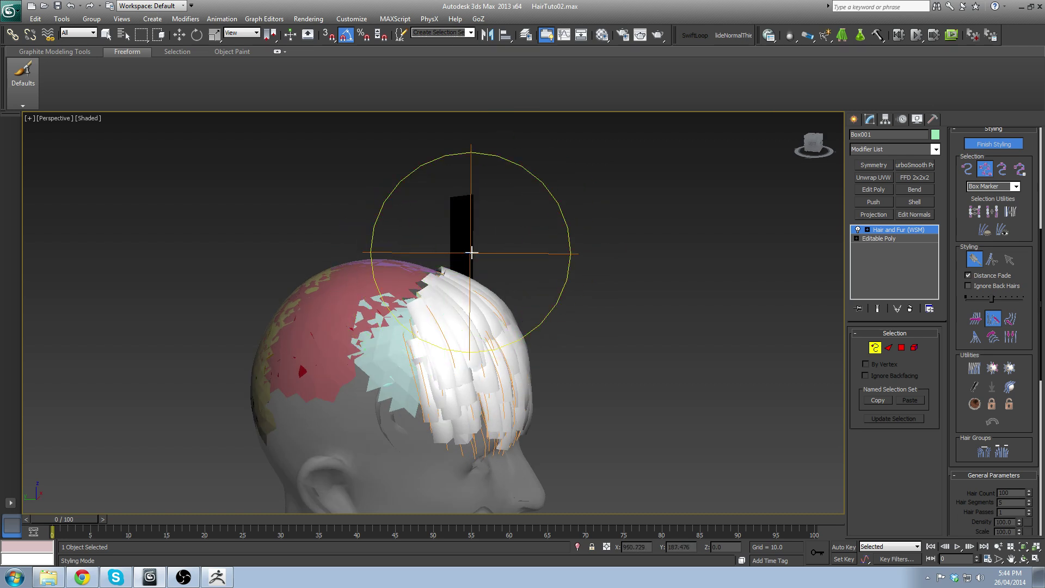
pyautogui.moveTo(523, 243); pyautogui.dragTo(833, 326)
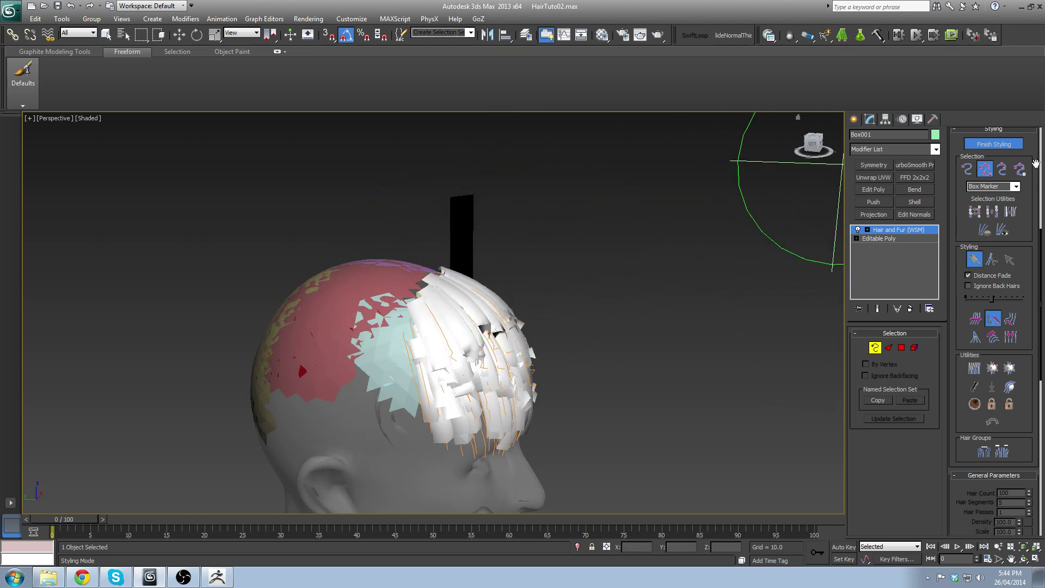
pyautogui.click(992, 421)
pyautogui.keyDown('alt'); pyautogui.moveTo(656, 343); pyautogui.dragTo(564, 312, button='middle'); pyautogui.keyUp('alt')
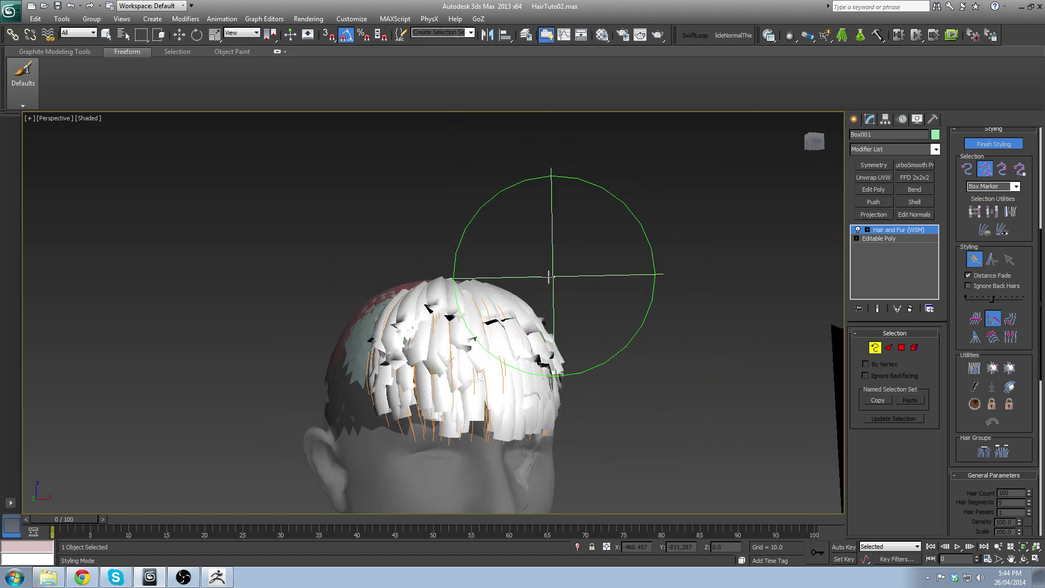
pyautogui.keyDown('alt'); pyautogui.moveTo(550, 275); pyautogui.dragTo(489, 274, button='middle'); pyautogui.keyUp('alt')
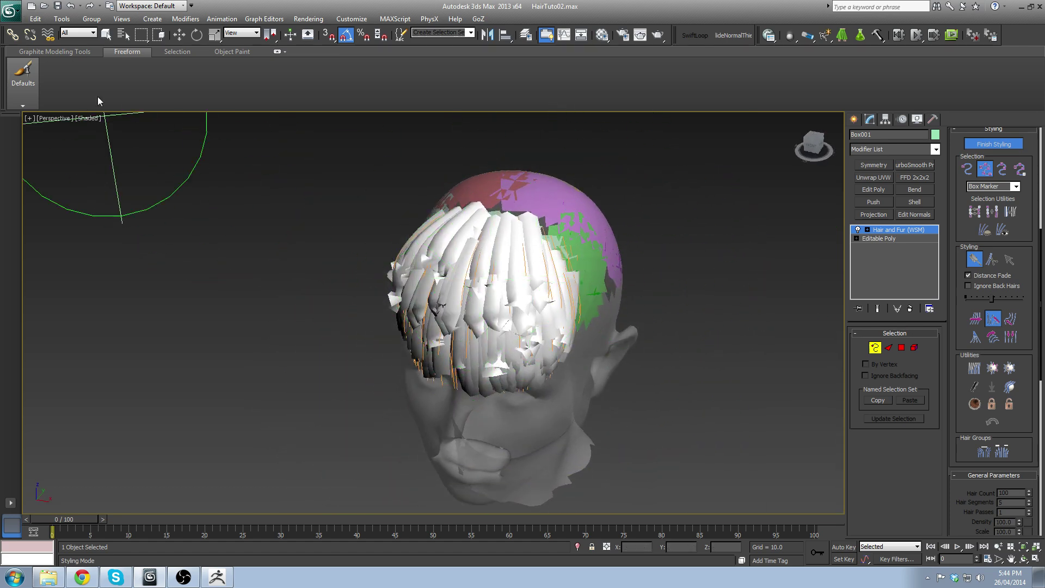
# Step: Finish styling and save the scene as an incremented copy named HairTuto03
pyautogui.click(1005, 144)
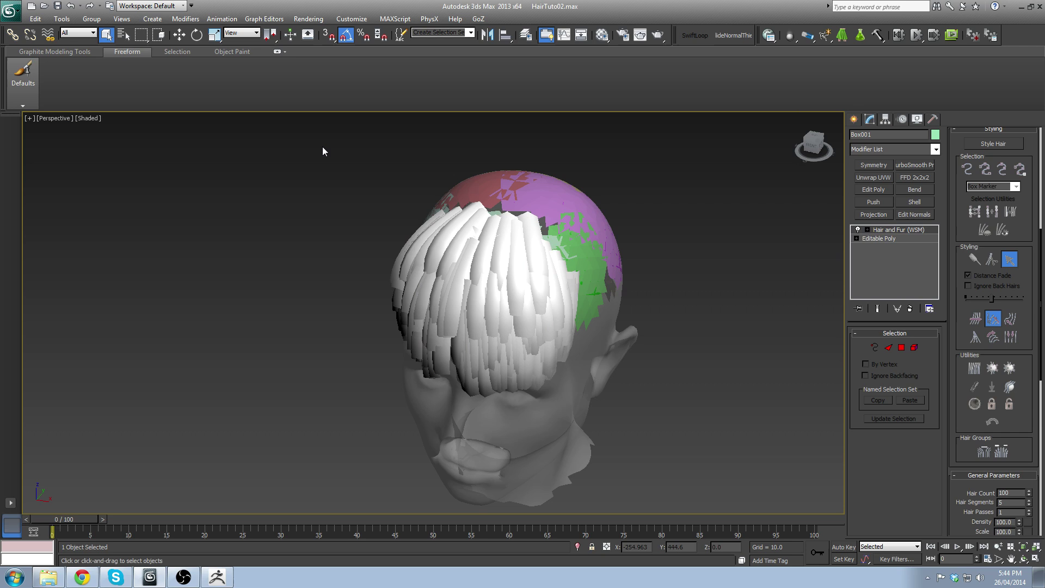
pyautogui.click(12, 9)
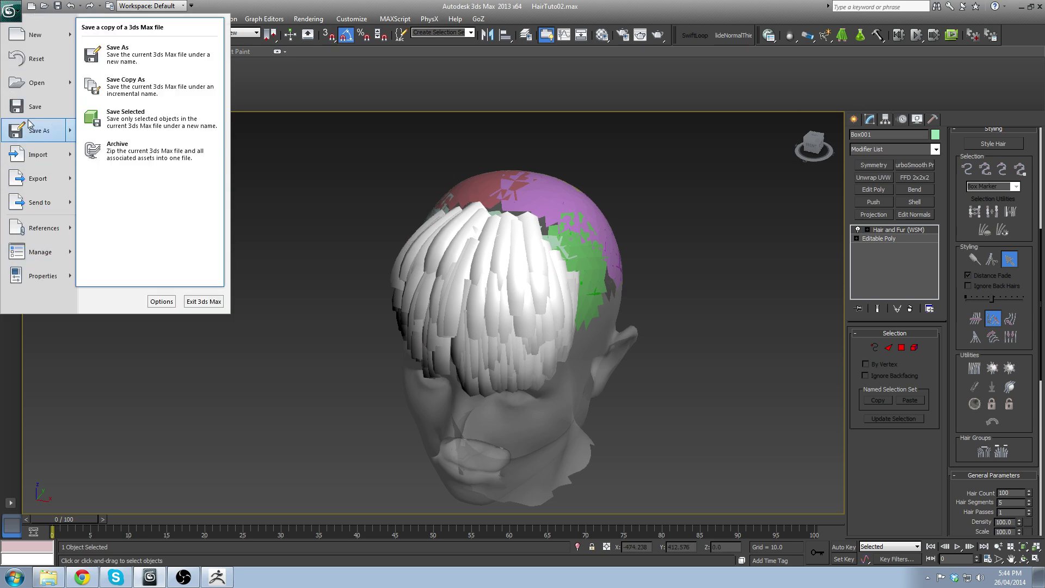
pyautogui.click(38, 131)
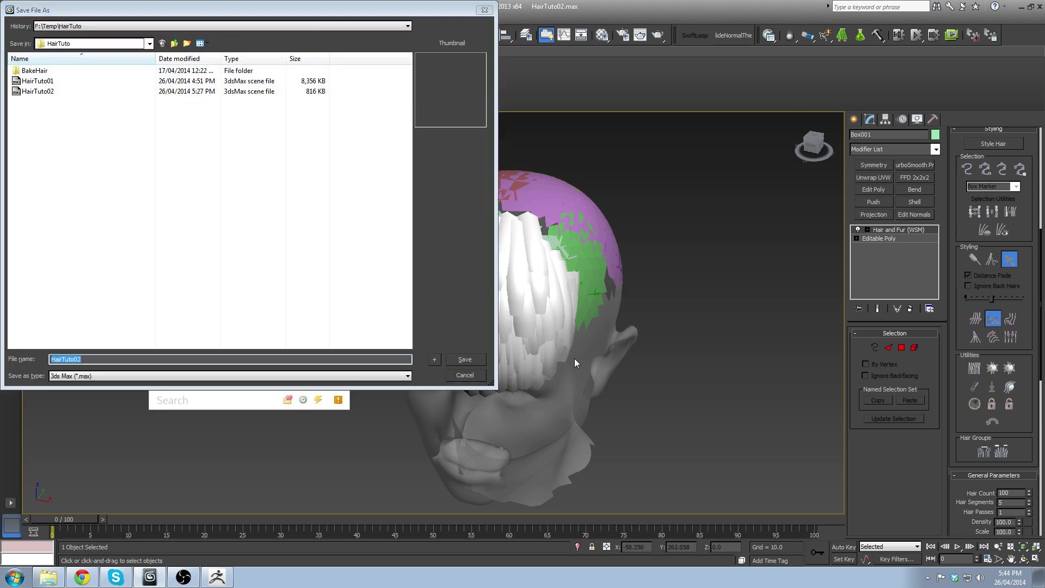
pyautogui.click(59, 91)
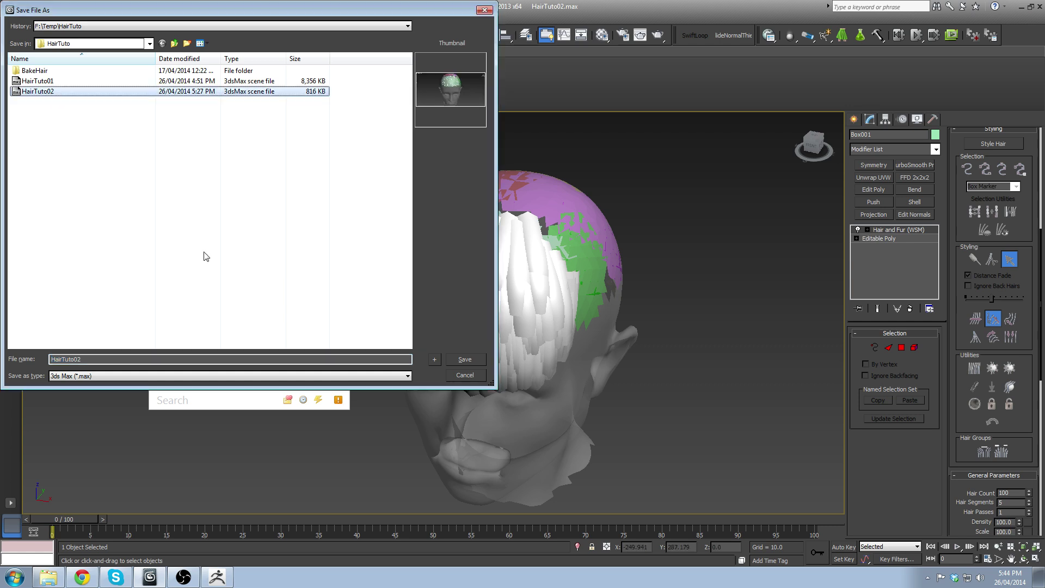
pyautogui.click(436, 360)
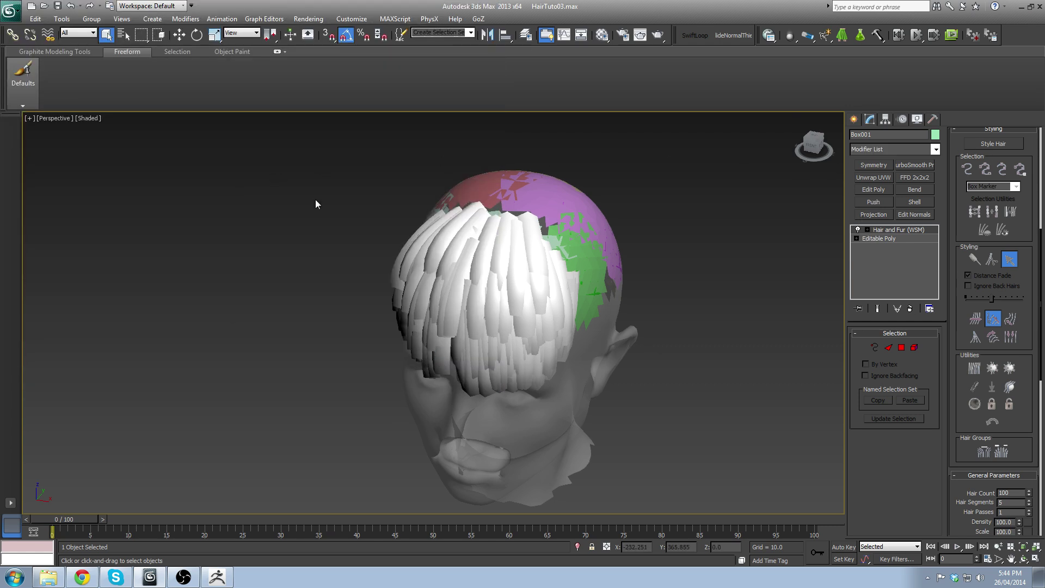
# Step: Restart styling, try raising the fringe away from the forehead with a larger Stand brush, and undo the stroke
pyautogui.click(994, 144)
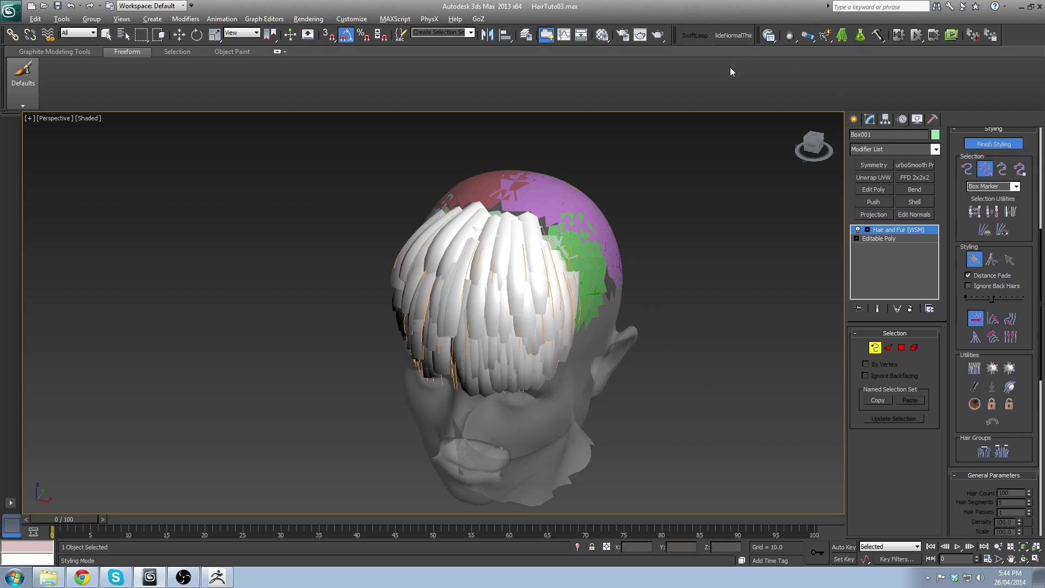
pyautogui.keyDown('alt'); pyautogui.moveTo(571, 294); pyautogui.dragTo(621, 297, button='middle'); pyautogui.keyUp('alt')
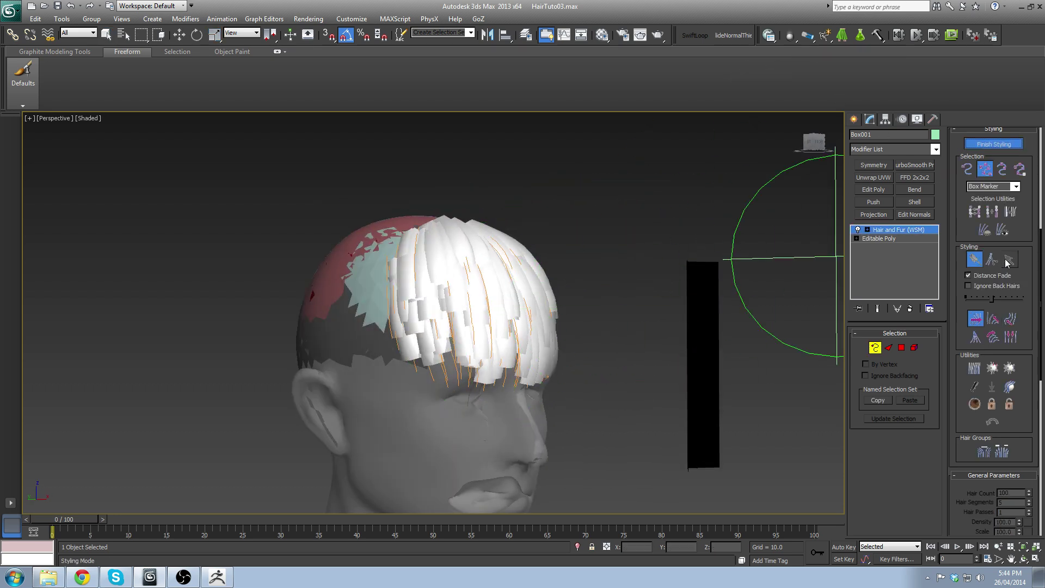
pyautogui.click(993, 318)
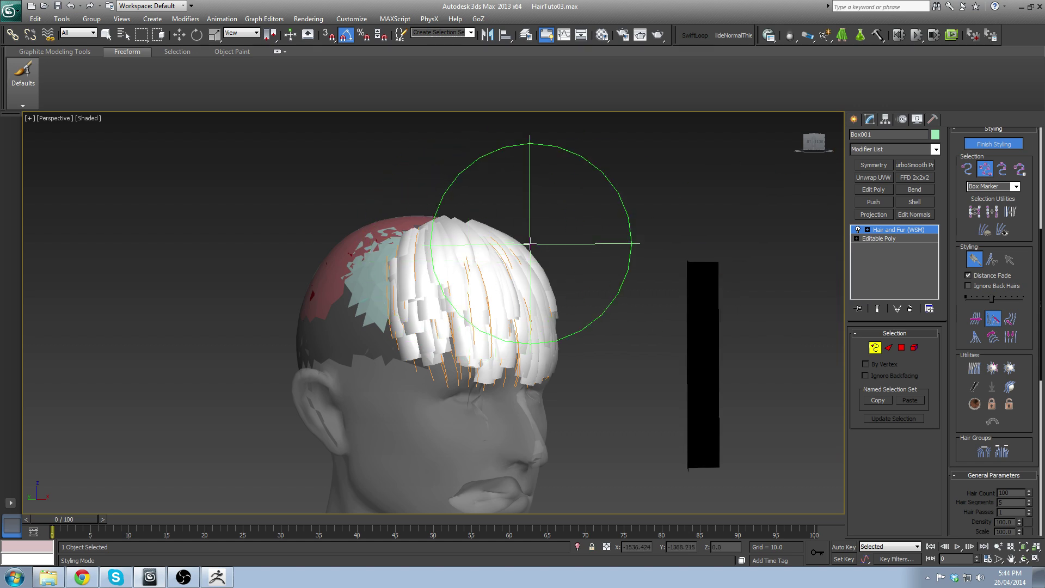
pyautogui.keyDown('alt'); pyautogui.moveTo(532, 234); pyautogui.dragTo(422, 204, button='middle'); pyautogui.keyUp('alt')
pyautogui.keyDown('alt'); pyautogui.moveTo(474, 184); pyautogui.dragTo(588, 240, button='middle'); pyautogui.keyUp('alt')
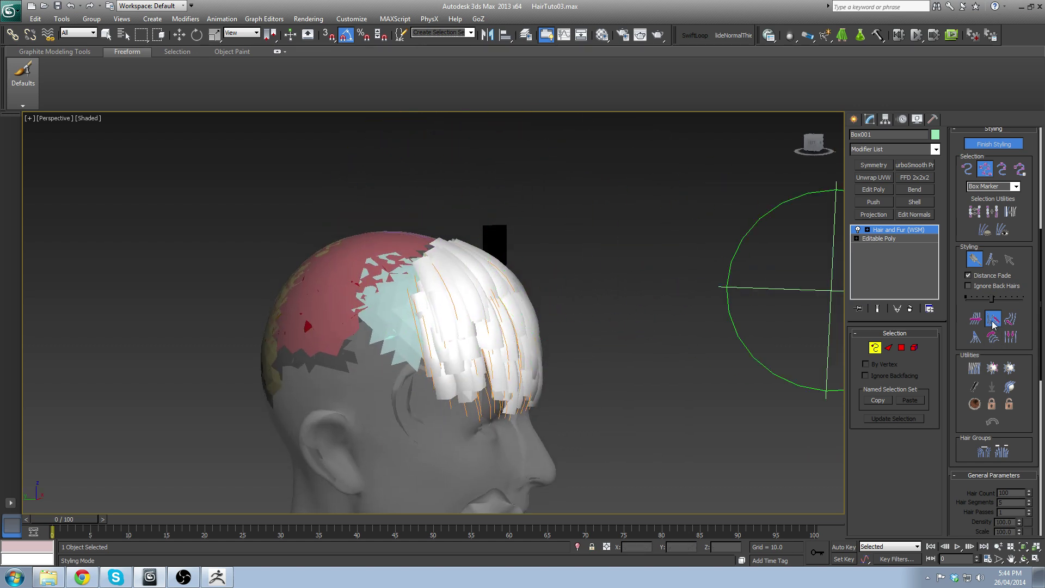
pyautogui.moveTo(539, 253)
pyautogui.mouseDown()
pyautogui.moveTo(576, 269)
pyautogui.moveTo(681, 238)
pyautogui.moveTo(544, 267)
pyautogui.moveTo(704, 259)
pyautogui.moveTo(595, 254)
pyautogui.mouseUp()
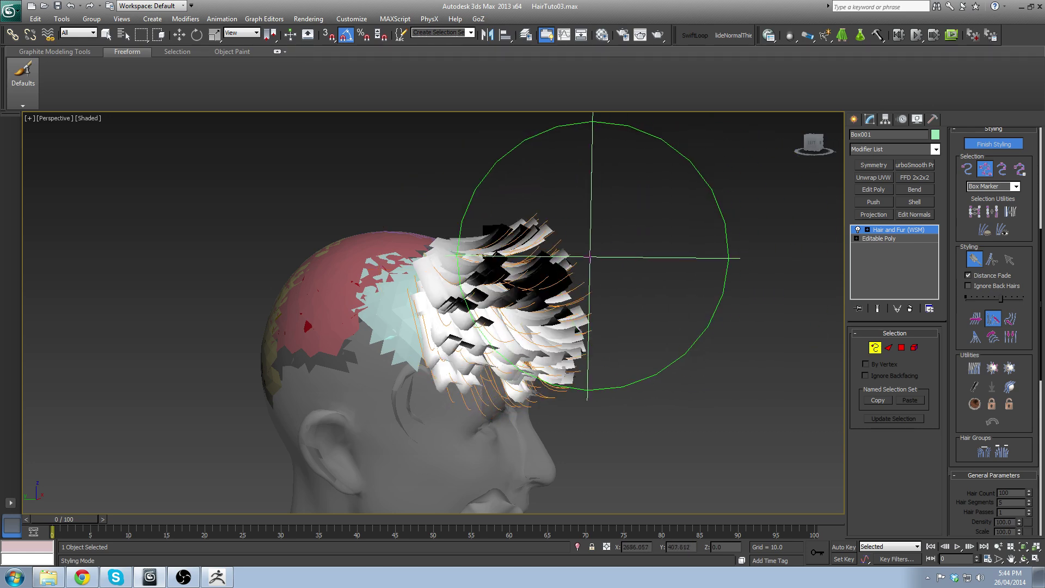
pyautogui.keyDown('alt'); pyautogui.moveTo(499, 232); pyautogui.dragTo(525, 175, button='middle'); pyautogui.keyUp('alt')
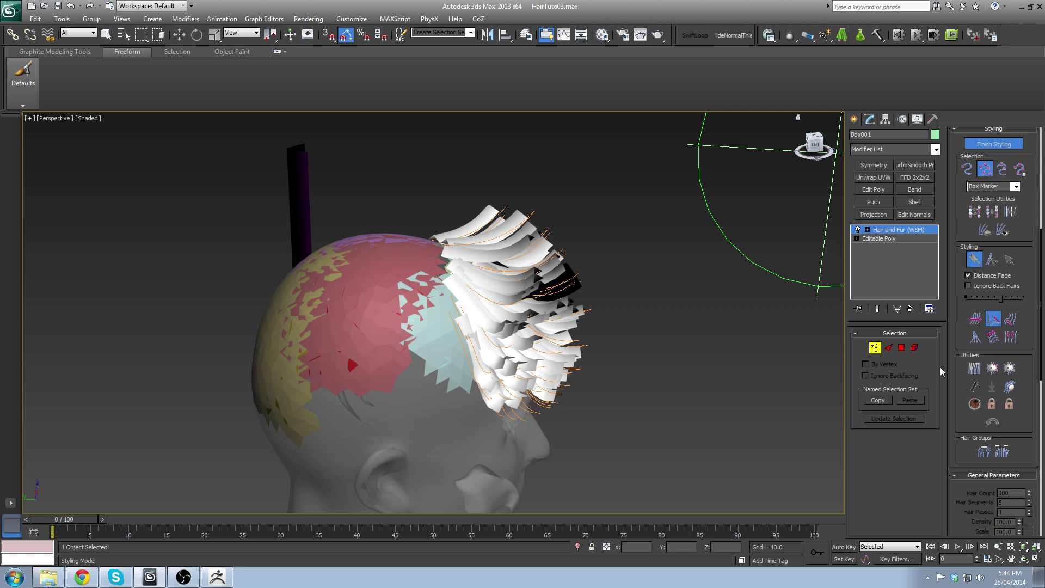
pyautogui.click(994, 423)
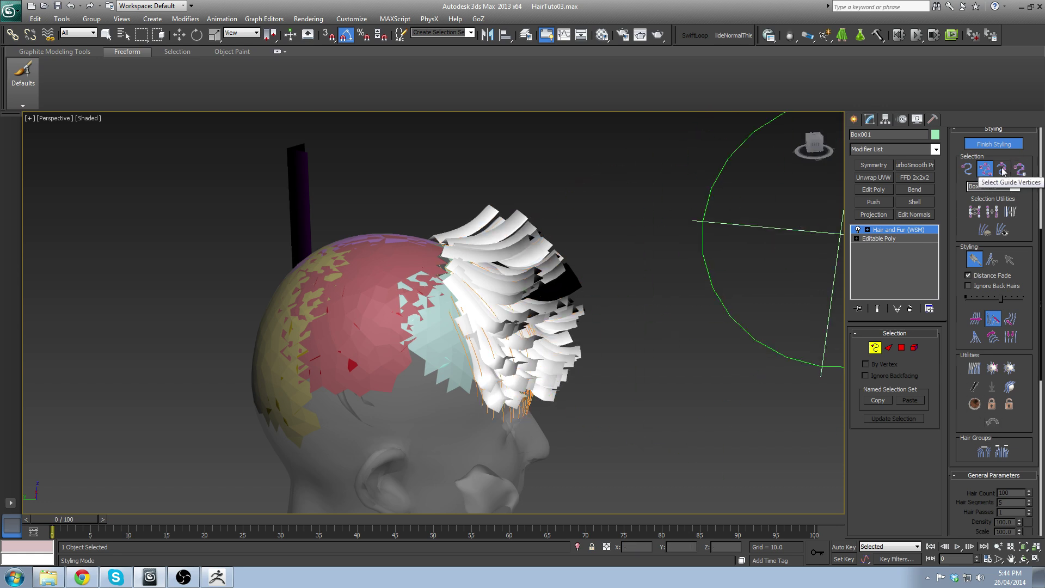
# Step: Switch the guide selection to roots, try it on the front of the fringe, and finish styling
pyautogui.click(1019, 170)
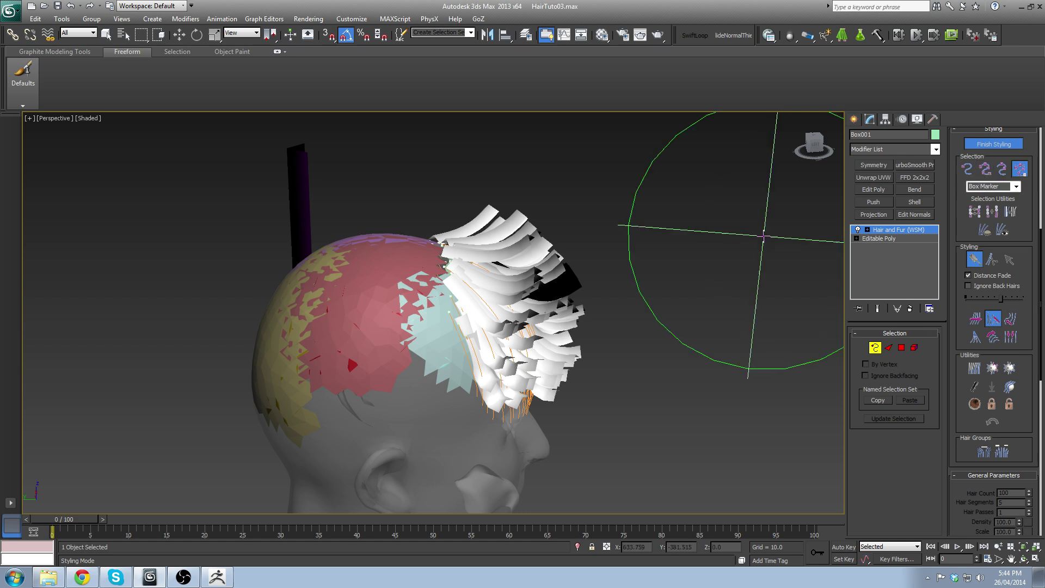
pyautogui.click(515, 313)
pyautogui.keyDown('alt'); pyautogui.moveTo(719, 272); pyautogui.dragTo(679, 240, button='middle'); pyautogui.keyUp('alt')
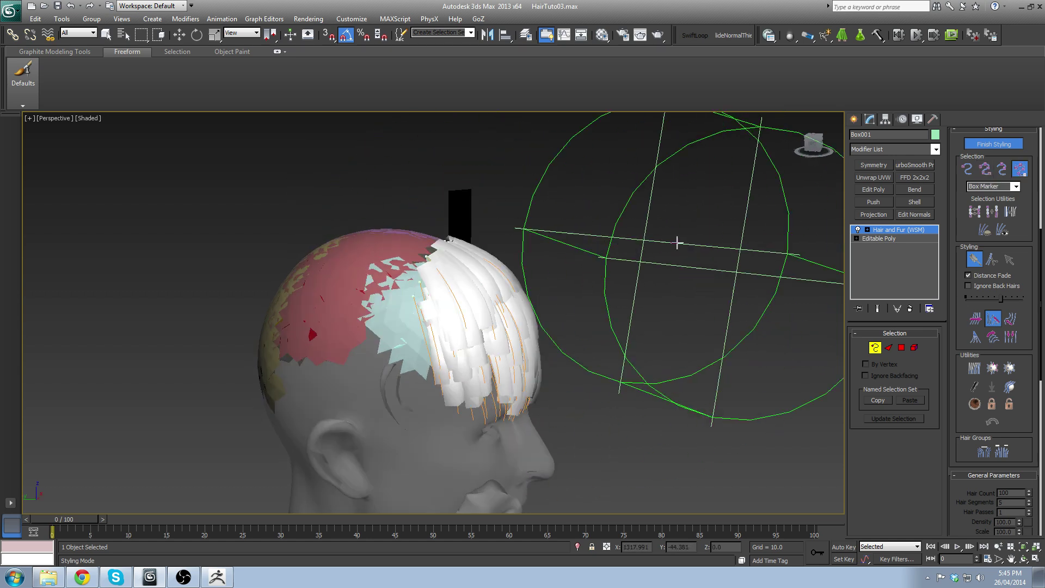
pyautogui.click(513, 301)
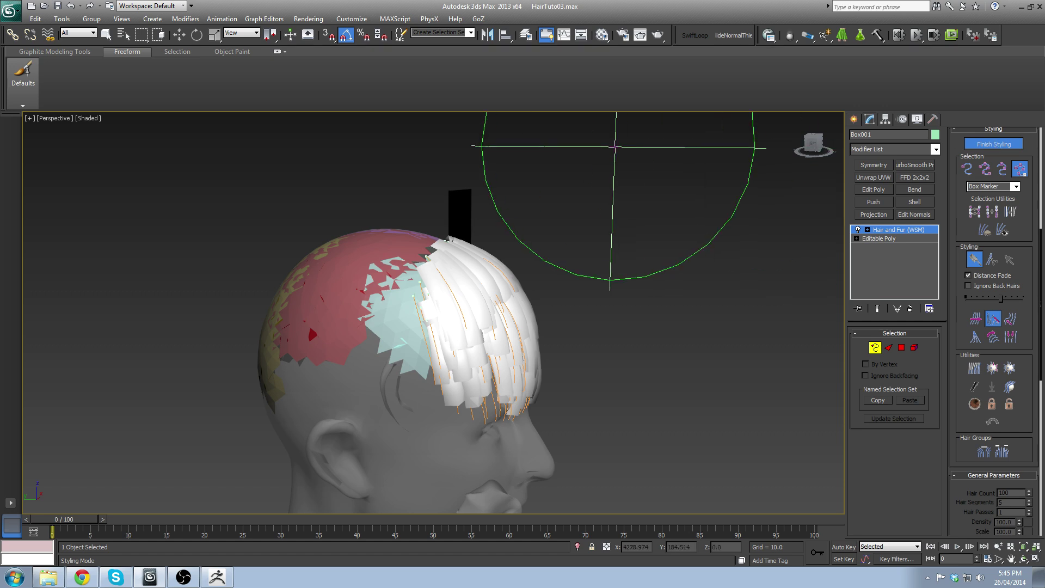
pyautogui.press('alt')
pyautogui.click(970, 148)
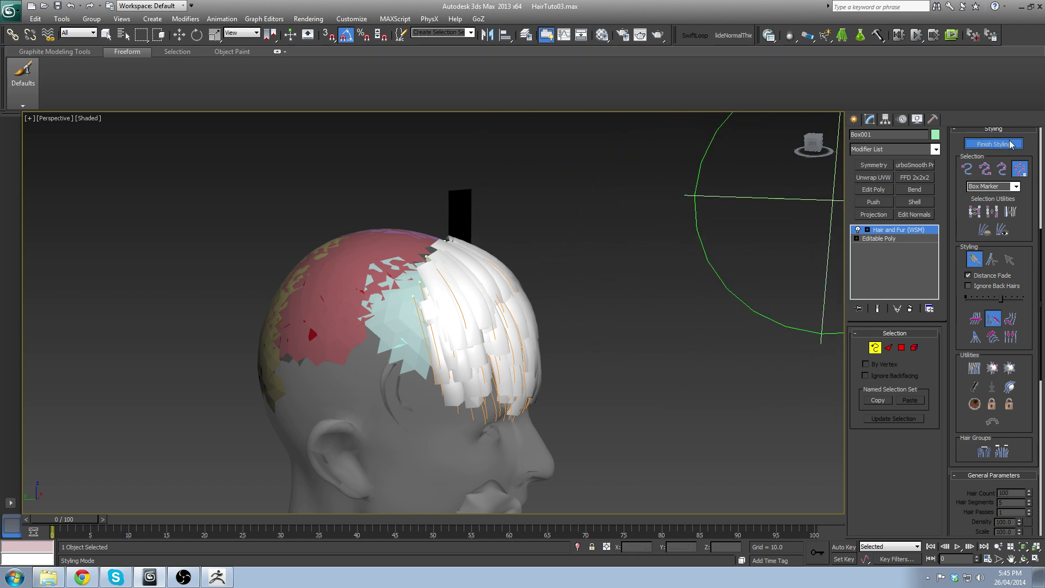
pyautogui.keyDown('alt'); pyautogui.moveTo(708, 256); pyautogui.dragTo(589, 296, button='middle'); pyautogui.keyUp('alt')
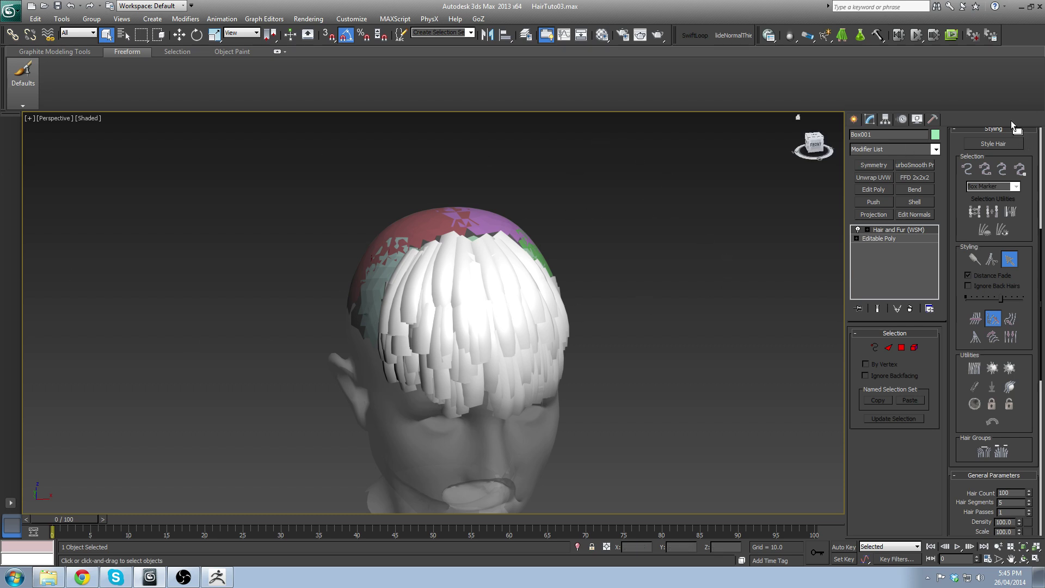
# Step: Close and restart 3ds Max, maximize the perspective view and reopen the recent scene HairTuto03.max
pyautogui.click(1040, 6)
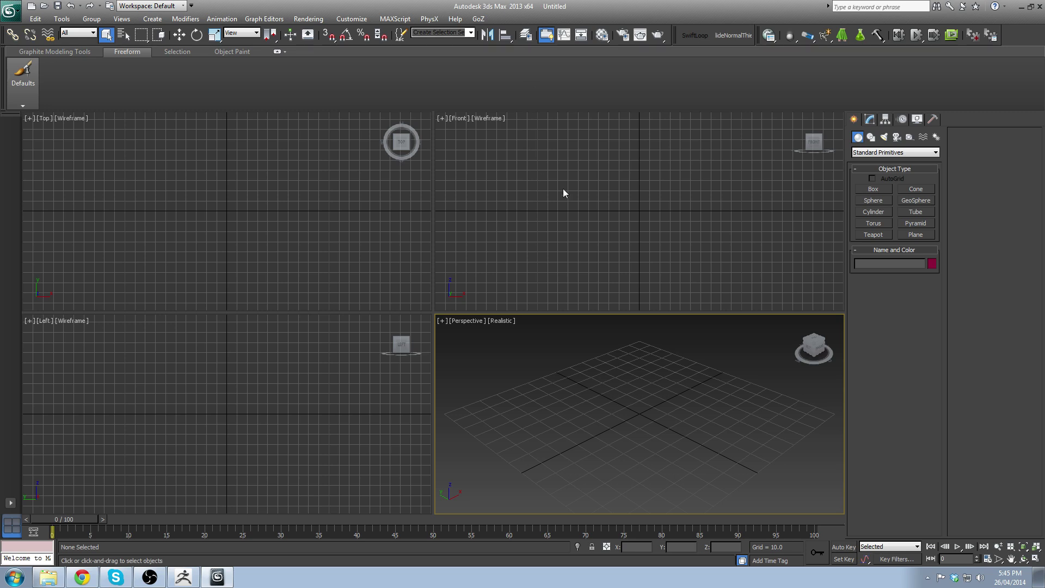
pyautogui.hotkey('alt', 'w')
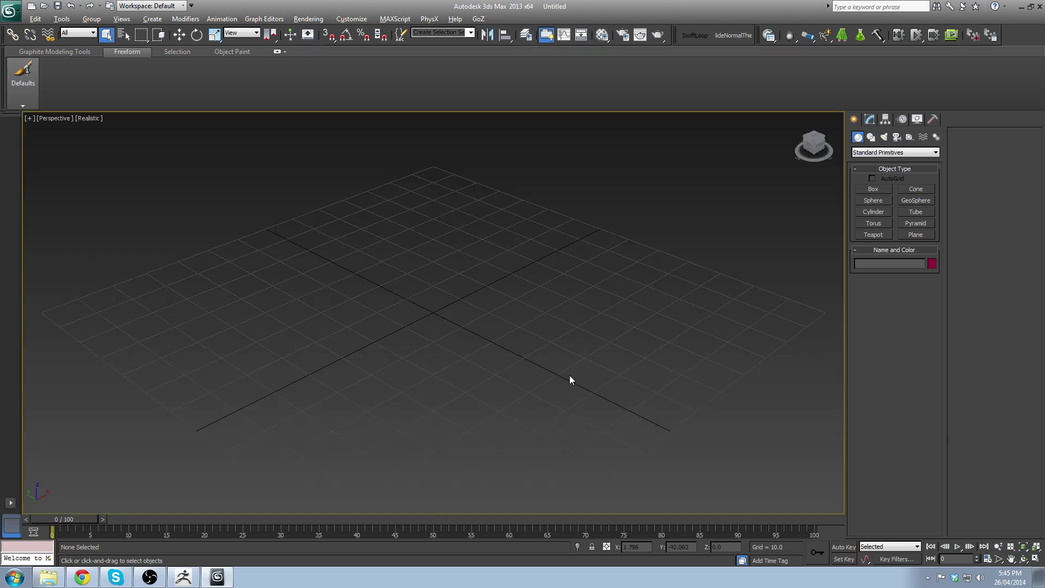
pyautogui.moveTo(434, 318); pyautogui.dragTo(436, 364, button='middle')
pyautogui.click(10, 10)
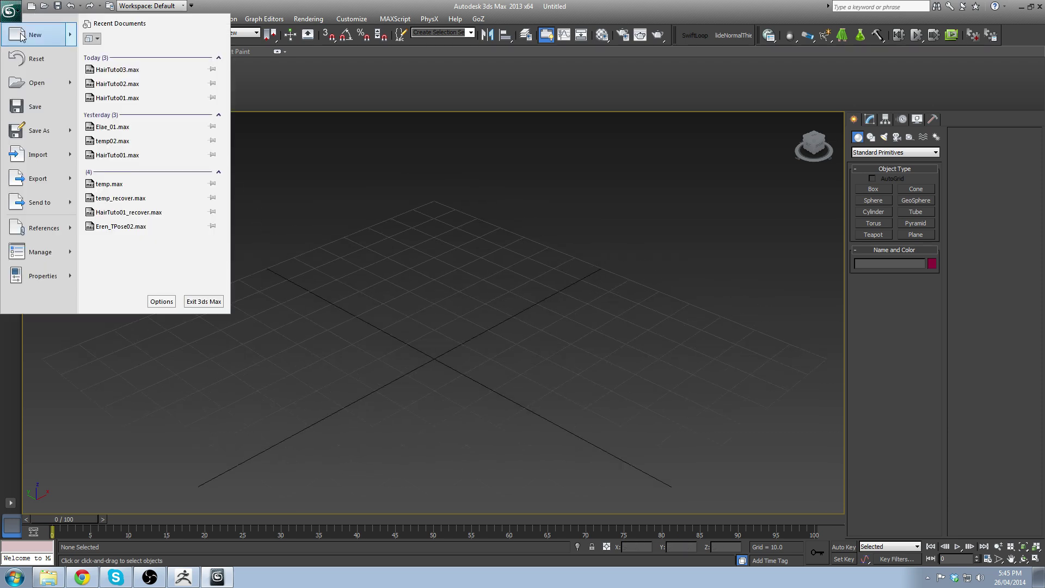
pyautogui.click(117, 69)
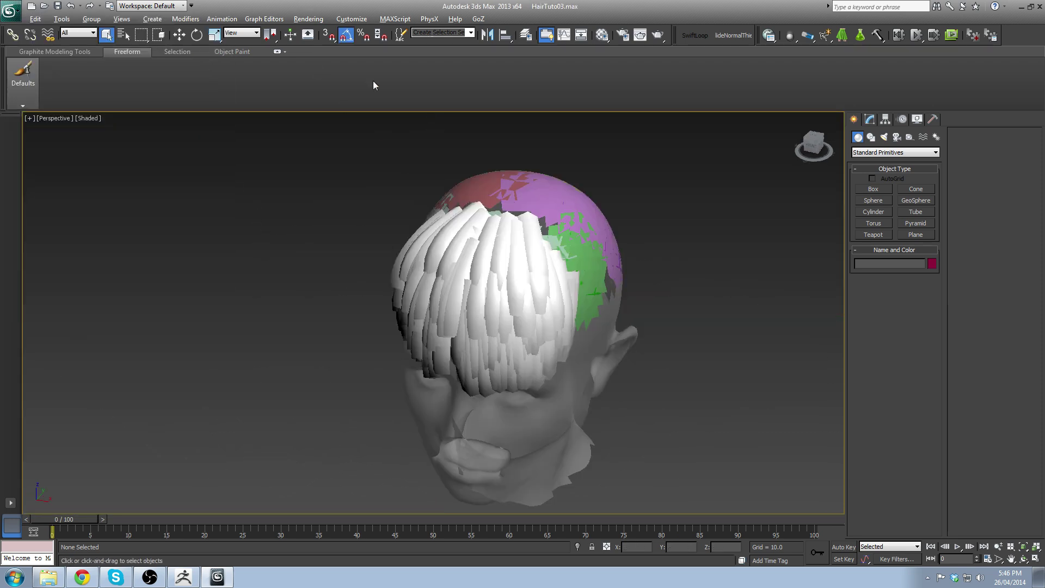
# Step: Select the fringe scalp piece at the front of the head and start styling its Hair and Fur guides
pyautogui.keyDown('alt'); pyautogui.moveTo(396, 117); pyautogui.dragTo(480, 269, button='middle'); pyautogui.keyUp('alt')
pyautogui.click(463, 203)
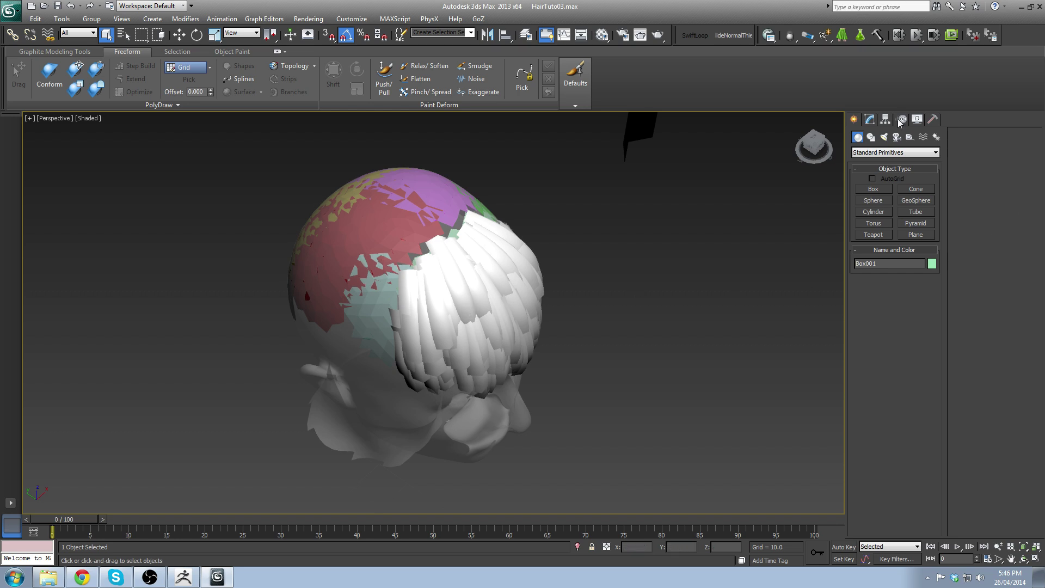
pyautogui.click(868, 123)
pyautogui.keyDown('alt'); pyautogui.moveTo(644, 245); pyautogui.dragTo(616, 222, button='middle'); pyautogui.keyUp('alt')
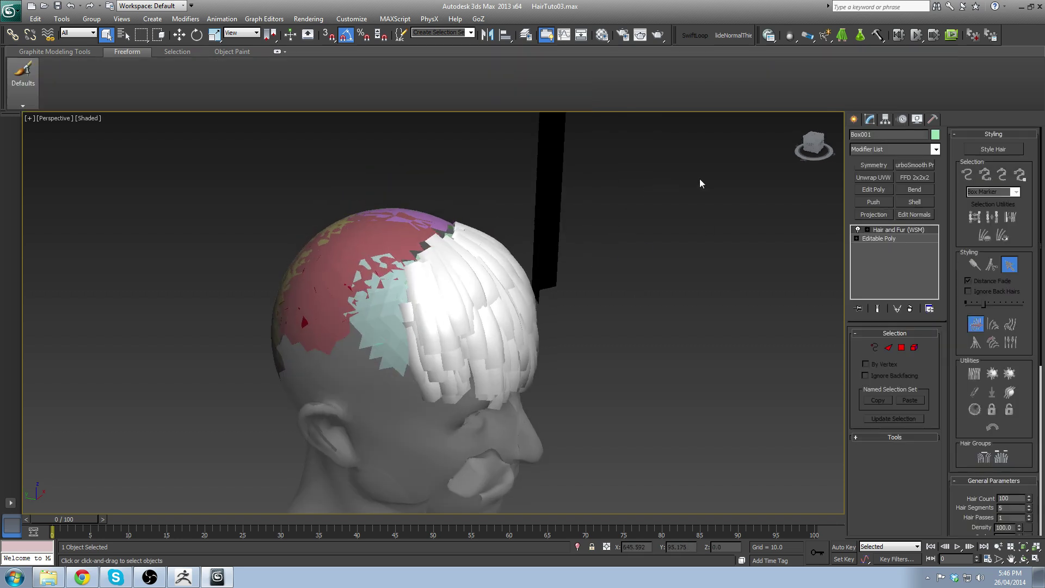
pyautogui.click(1002, 153)
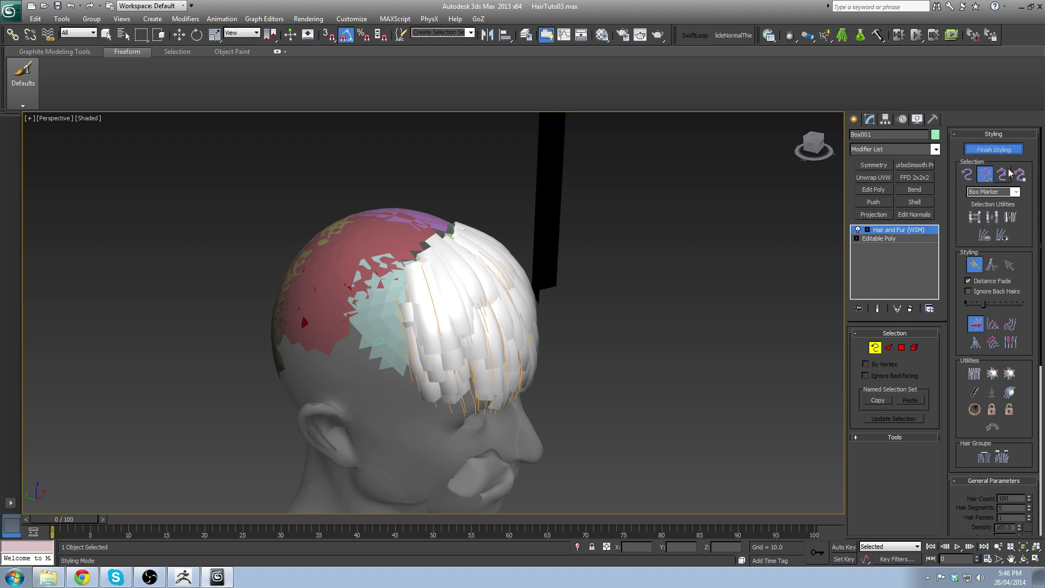
pyautogui.keyDown('alt'); pyautogui.moveTo(619, 296); pyautogui.dragTo(651, 285, button='middle'); pyautogui.keyUp('alt')
pyautogui.scroll(3, 651, 286)
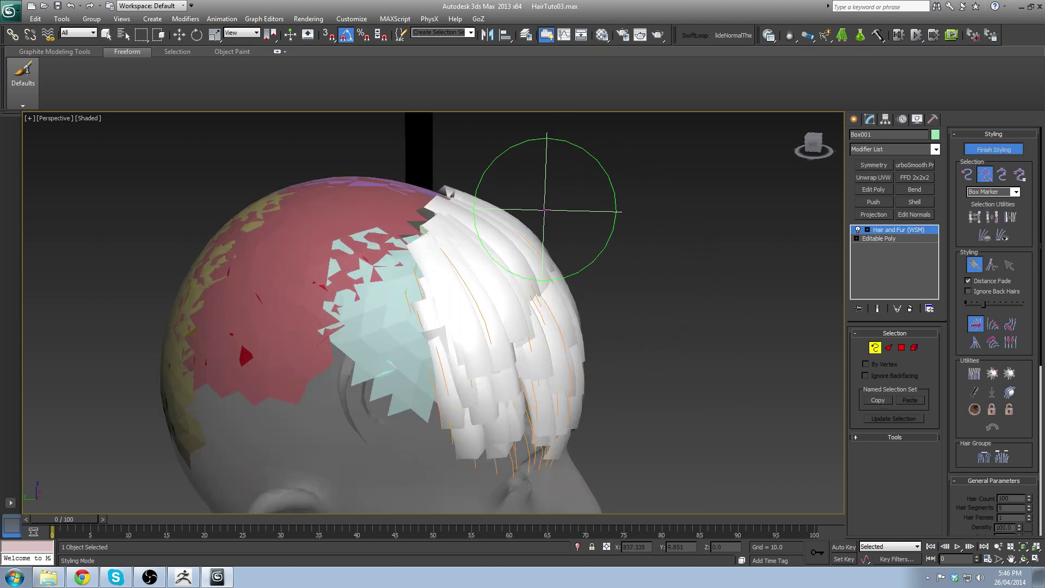
# Step: Lift the fringe strips away from the scalp near their roots, using the Stand brush at a larger size
pyautogui.click(993, 325)
pyautogui.moveTo(983, 304); pyautogui.dragTo(1006, 297)
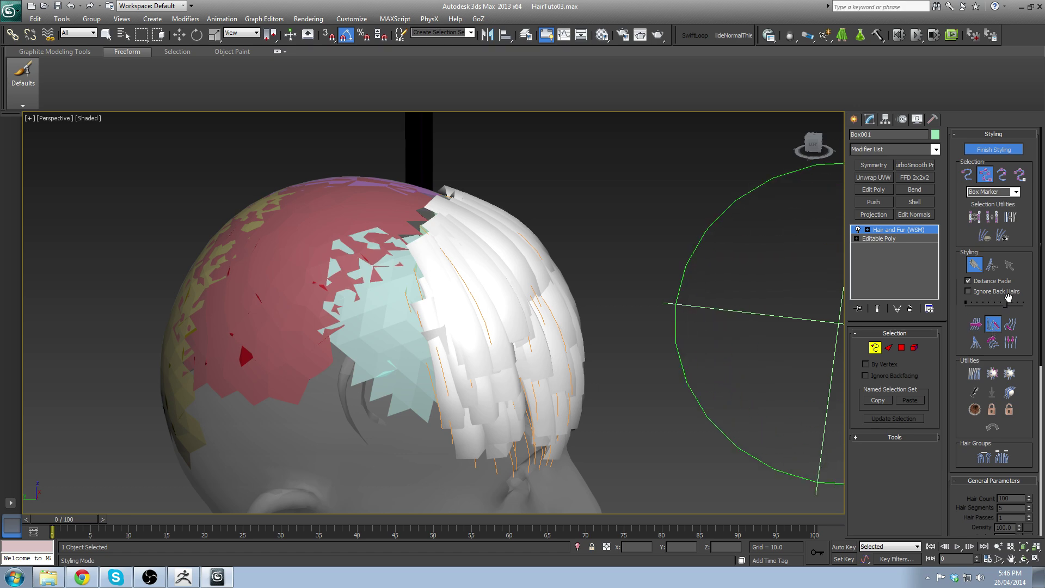
pyautogui.keyDown('alt'); pyautogui.moveTo(536, 259); pyautogui.dragTo(548, 238, button='middle'); pyautogui.keyUp('alt')
pyautogui.moveTo(520, 233); pyautogui.dragTo(569, 230)
pyautogui.keyDown('alt'); pyautogui.moveTo(571, 233); pyautogui.dragTo(527, 249, button='middle'); pyautogui.keyUp('alt')
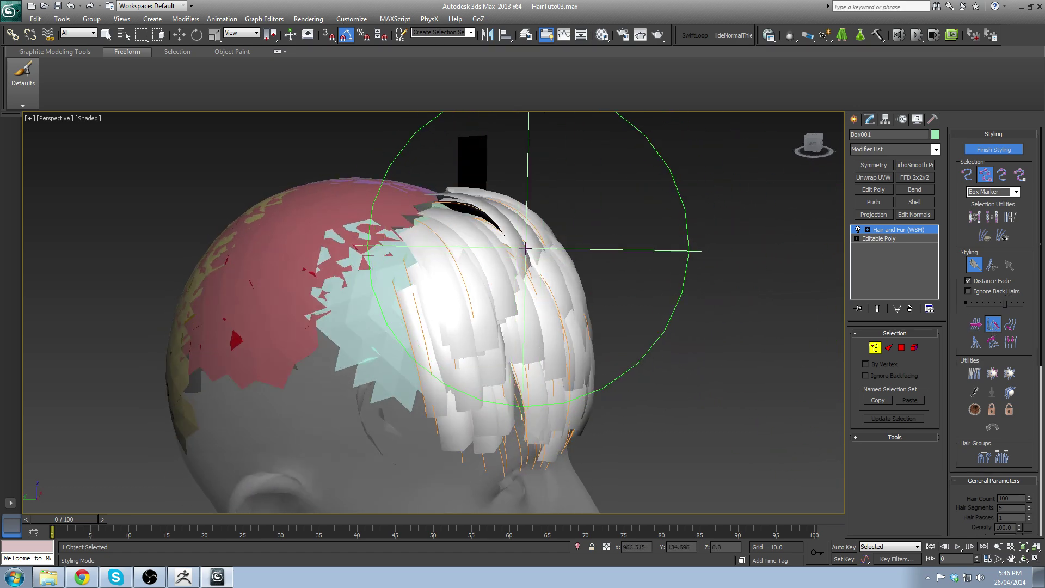
pyautogui.moveTo(459, 209); pyautogui.dragTo(596, 240)
pyautogui.moveTo(599, 241)
pyautogui.keyDown('alt'); pyautogui.mouseDown(button='middle')
pyautogui.moveTo(501, 234)
pyautogui.moveTo(561, 283)
pyautogui.mouseUp(button='middle'); pyautogui.keyUp('alt')
pyautogui.moveTo(245, 265); pyautogui.dragTo(275, 278)
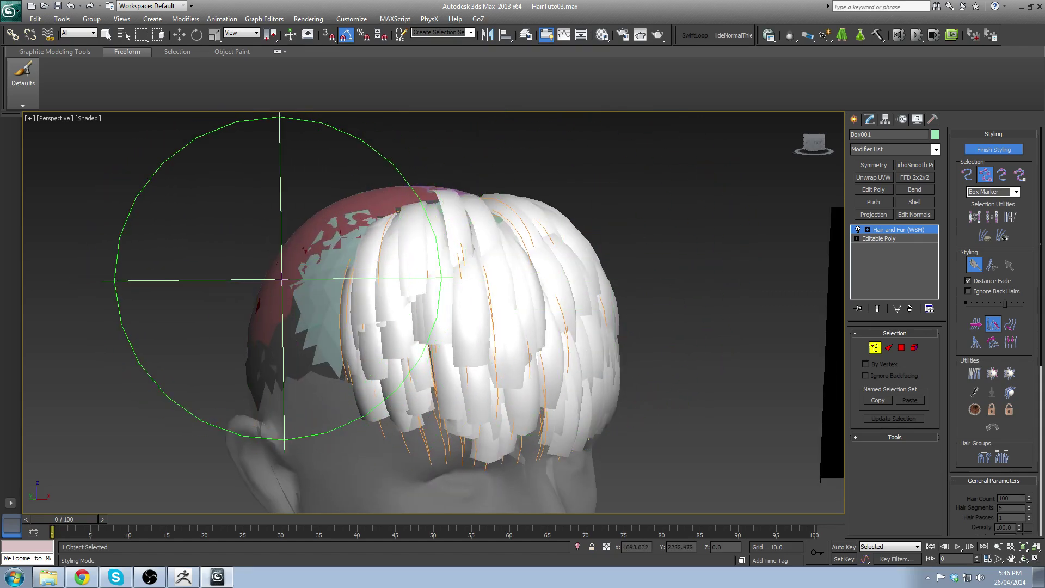
pyautogui.keyDown('alt'); pyautogui.moveTo(331, 289); pyautogui.dragTo(234, 295, button='middle'); pyautogui.keyUp('alt')
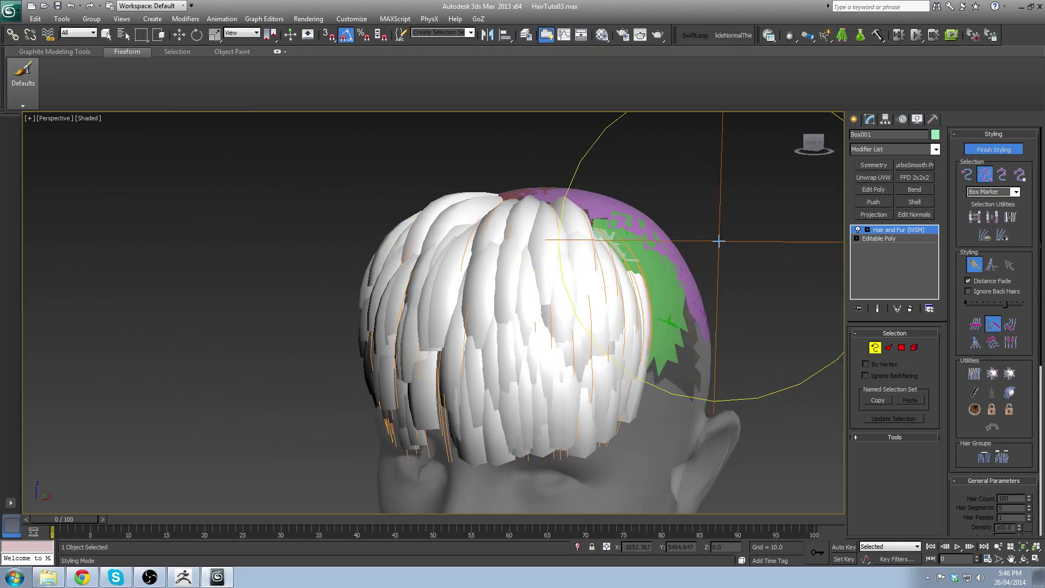
pyautogui.moveTo(719, 240)
pyautogui.keyDown('alt'); pyautogui.mouseDown(button='middle')
pyautogui.moveTo(709, 276)
pyautogui.moveTo(755, 308)
pyautogui.moveTo(708, 272)
pyautogui.moveTo(826, 235)
pyautogui.moveTo(642, 292)
pyautogui.mouseUp(button='middle'); pyautogui.keyUp('alt')
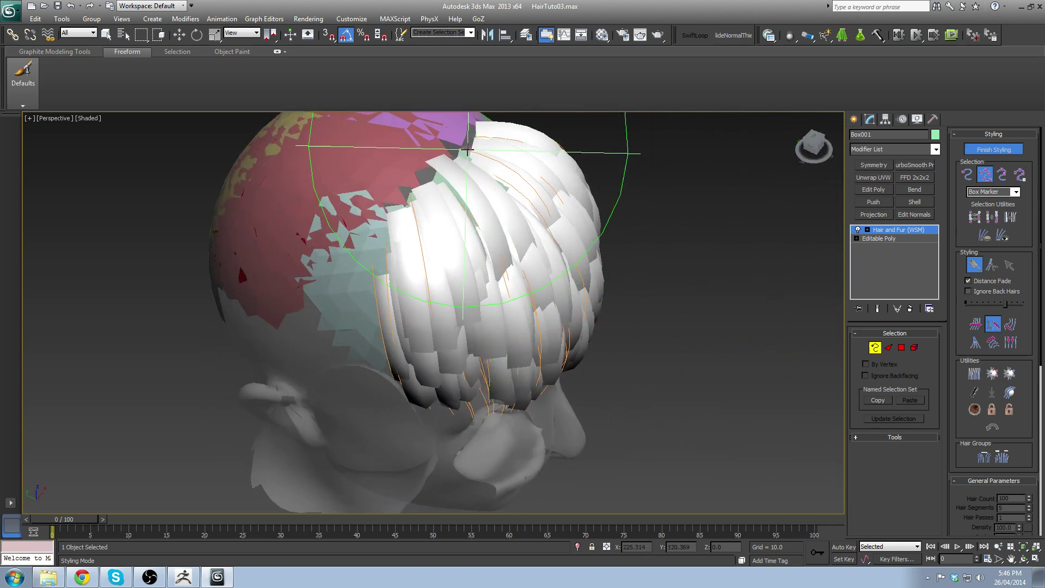
pyautogui.keyDown('alt'); pyautogui.moveTo(497, 172); pyautogui.dragTo(530, 163, button='middle'); pyautogui.keyUp('alt')
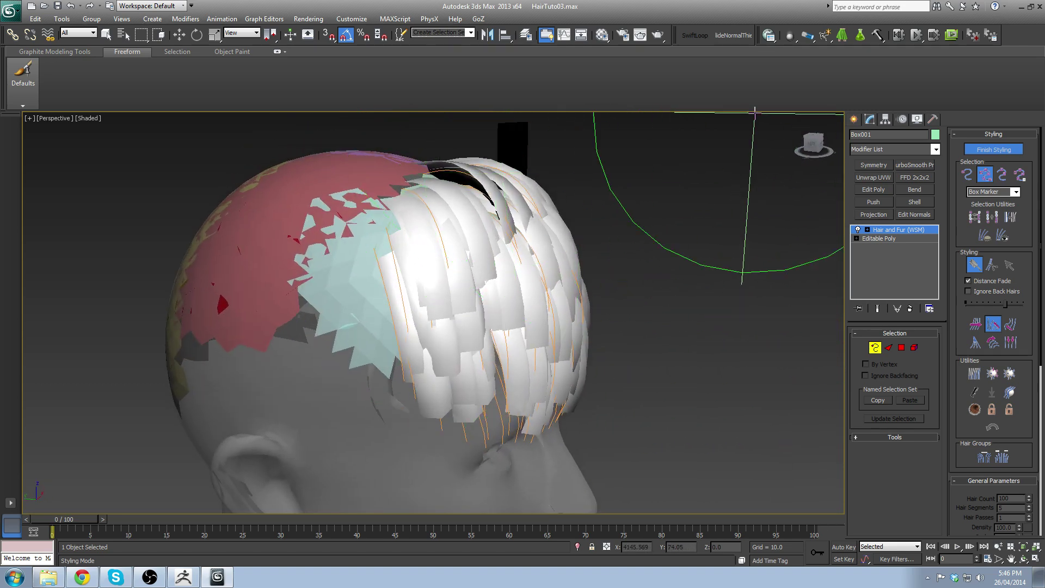
# Step: Restrict guide selection to the hair ends and adjust both sides of the fringe with a smaller Translate brush
pyautogui.click(974, 179)
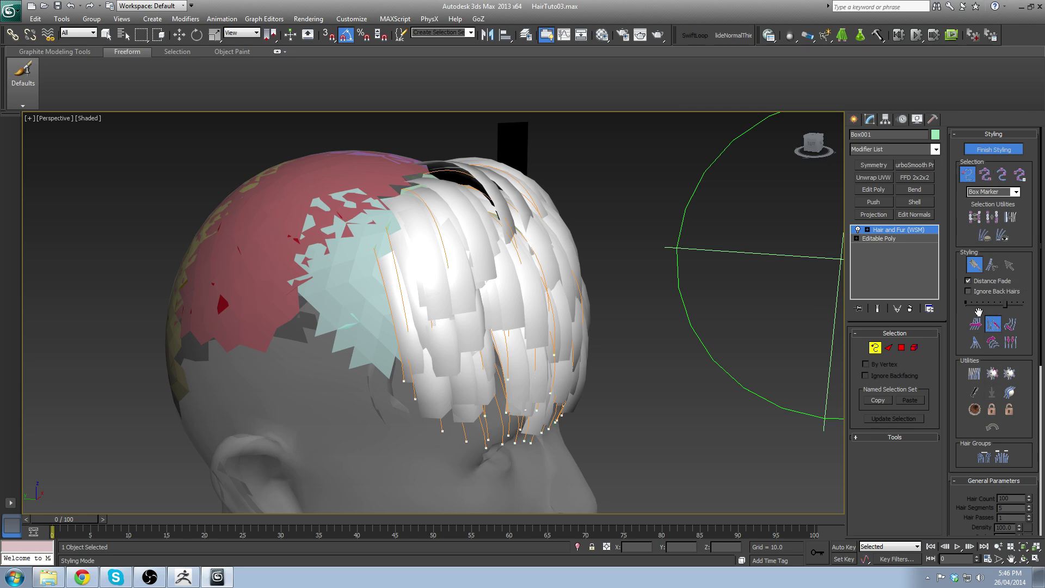
pyautogui.click(976, 326)
pyautogui.keyDown('alt'); pyautogui.moveTo(550, 250); pyautogui.dragTo(460, 243, button='middle'); pyautogui.keyUp('alt')
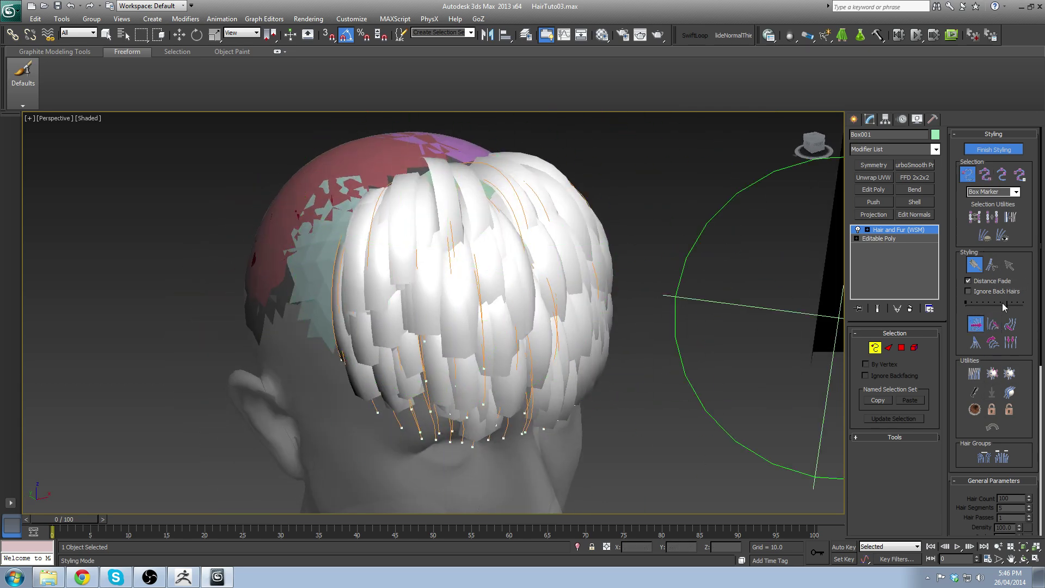
pyautogui.moveTo(1004, 303); pyautogui.dragTo(983, 303)
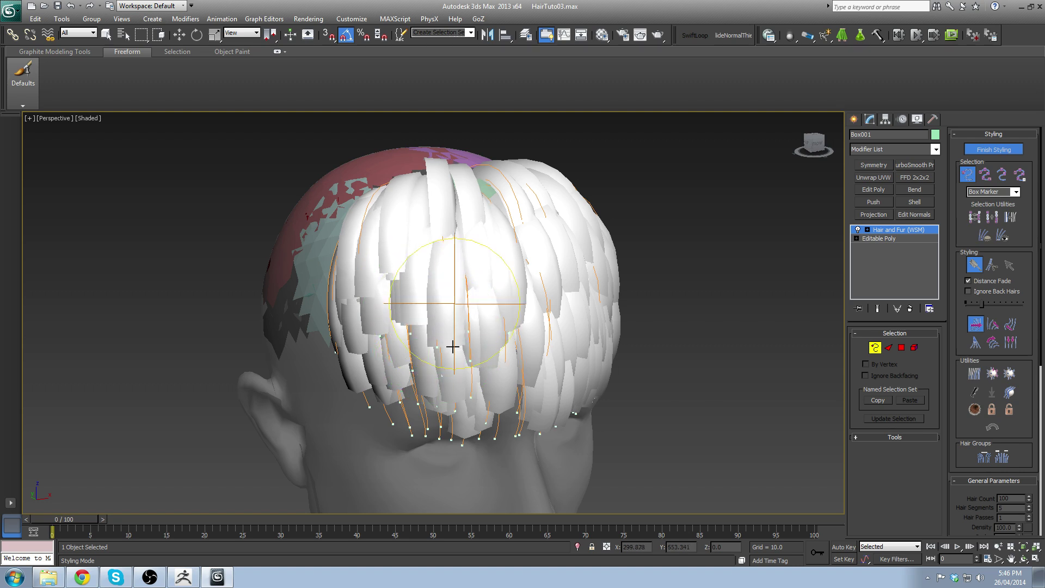
pyautogui.moveTo(455, 332)
pyautogui.keyDown('alt'); pyautogui.mouseDown(button='middle')
pyautogui.moveTo(445, 297)
pyautogui.moveTo(434, 292)
pyautogui.mouseUp(button='middle'); pyautogui.keyUp('alt')
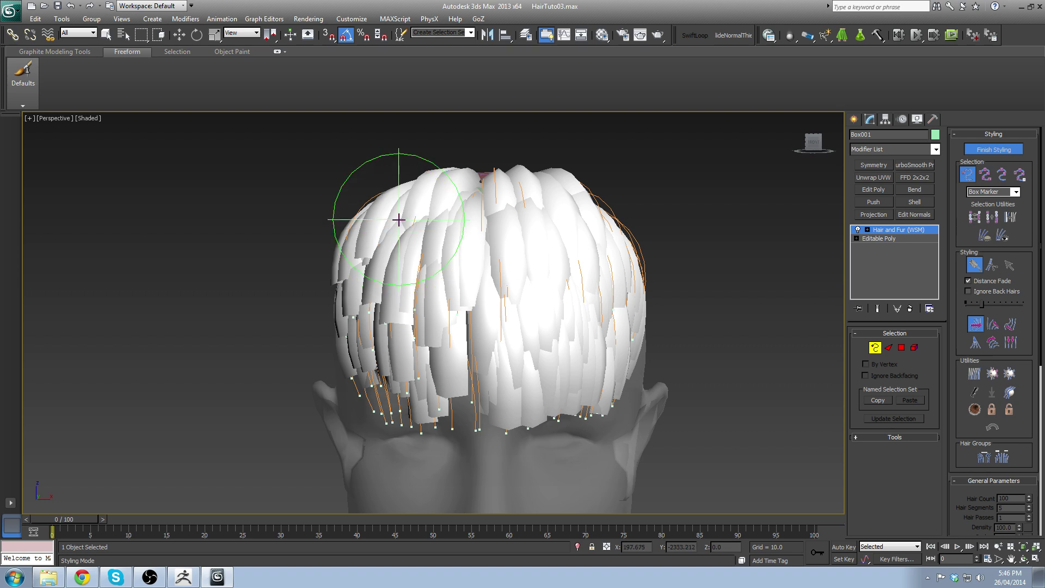
pyautogui.moveTo(322, 250); pyautogui.dragTo(306, 287)
pyautogui.moveTo(638, 230)
pyautogui.mouseDown()
pyautogui.moveTo(635, 263)
pyautogui.moveTo(616, 196)
pyautogui.moveTo(661, 283)
pyautogui.moveTo(668, 265)
pyautogui.mouseUp()
pyautogui.keyDown('alt'); pyautogui.moveTo(668, 261); pyautogui.dragTo(687, 250, button='middle'); pyautogui.keyUp('alt')
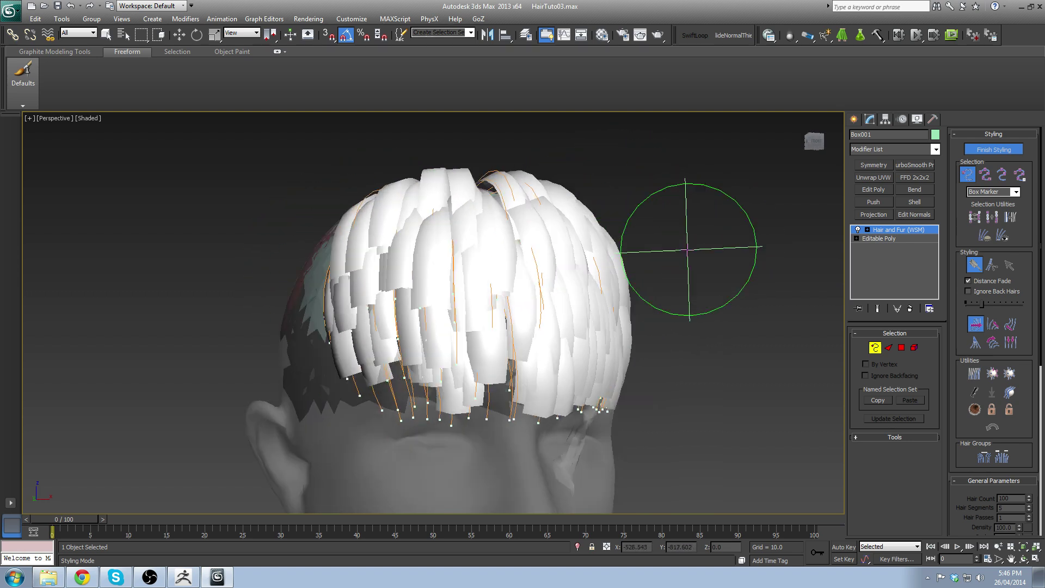
pyautogui.moveTo(313, 238); pyautogui.dragTo(328, 250)
# Step: Comb the lower ends of the fringe sideways across the forehead with the Translate brush
pyautogui.scroll(-3, 329, 250)
pyautogui.keyDown('alt'); pyautogui.moveTo(329, 250); pyautogui.dragTo(315, 247, button='middle'); pyautogui.keyUp('alt')
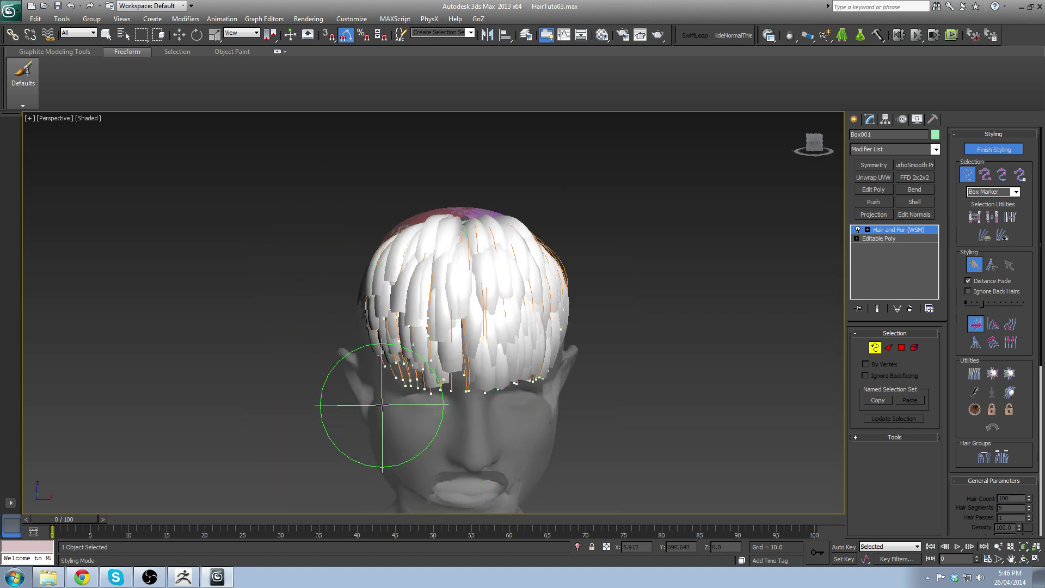
pyautogui.moveTo(424, 408)
pyautogui.mouseDown()
pyautogui.moveTo(477, 443)
pyautogui.moveTo(530, 451)
pyautogui.mouseUp()
pyautogui.moveTo(461, 392); pyautogui.dragTo(519, 415)
pyautogui.keyDown('alt'); pyautogui.moveTo(550, 420); pyautogui.dragTo(469, 408, button='middle'); pyautogui.keyUp('alt')
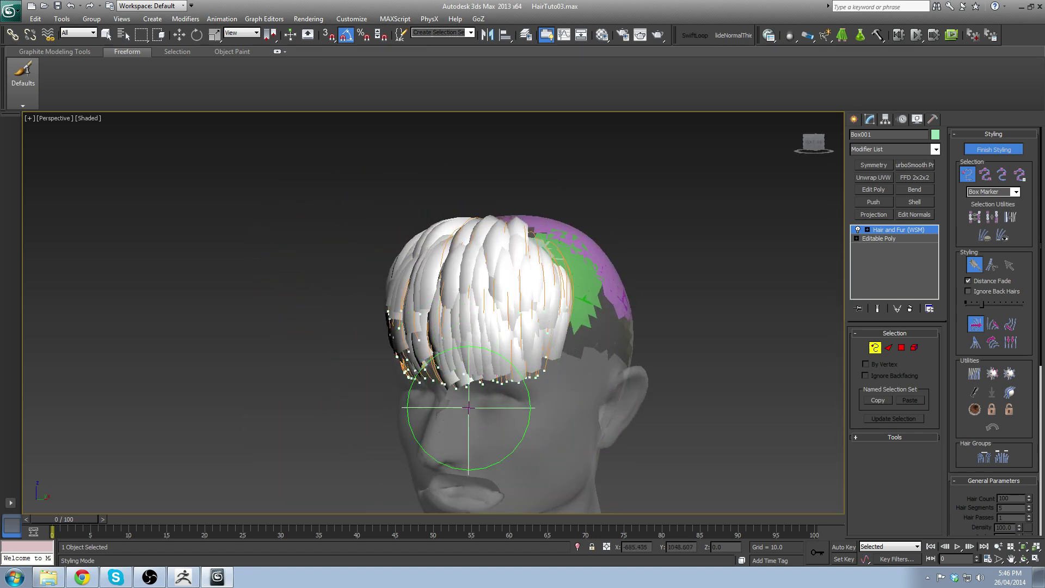
pyautogui.keyDown('alt'); pyautogui.moveTo(555, 443); pyautogui.dragTo(564, 385, button='middle'); pyautogui.keyUp('alt')
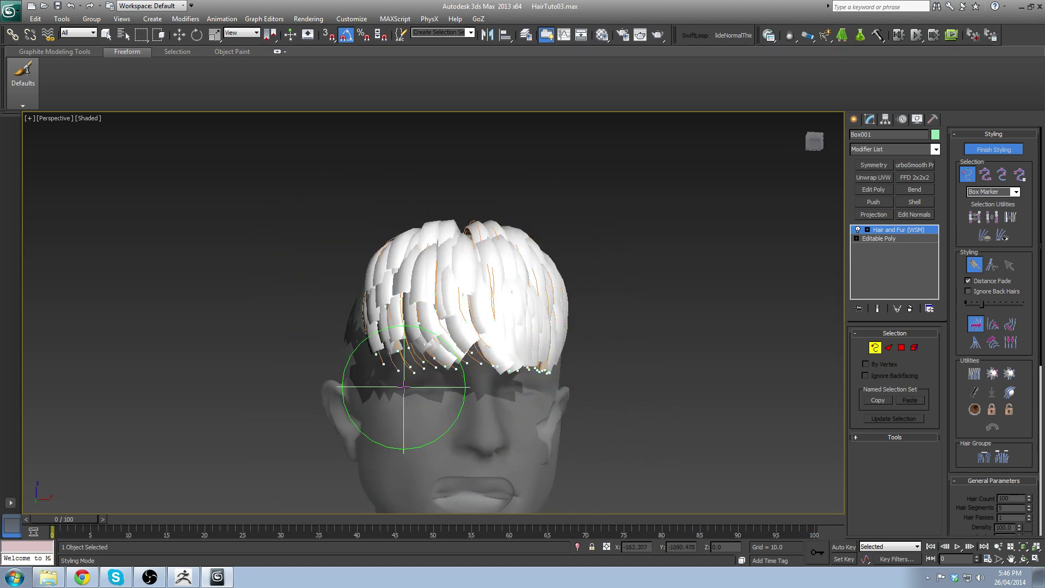
pyautogui.moveTo(408, 420)
pyautogui.keyDown('alt'); pyautogui.mouseDown(button='middle')
pyautogui.moveTo(436, 443)
pyautogui.moveTo(513, 420)
pyautogui.moveTo(432, 335)
pyautogui.mouseUp(button='middle'); pyautogui.keyUp('alt')
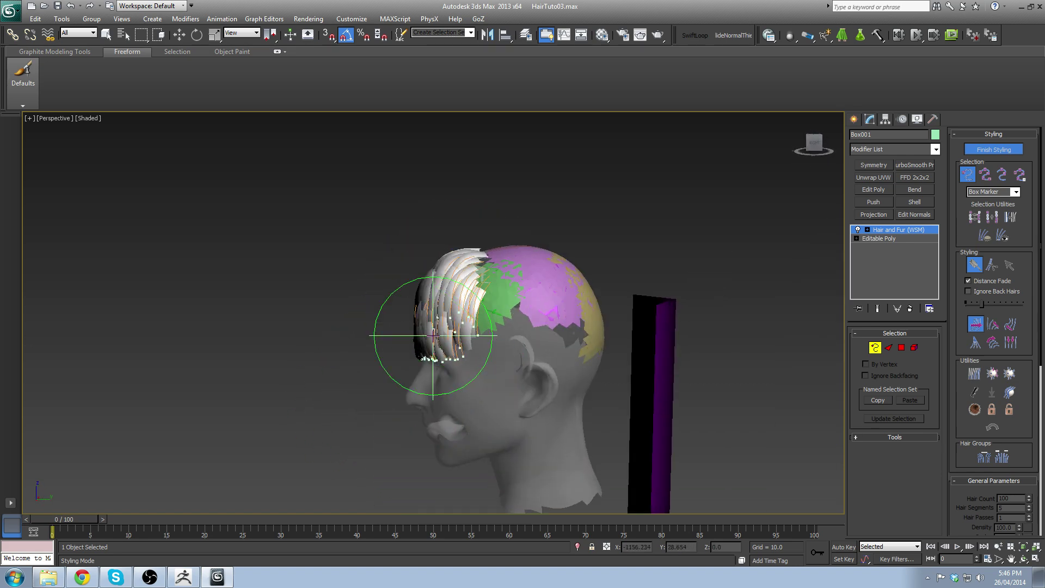
pyautogui.moveTo(497, 367)
pyautogui.keyDown('alt'); pyautogui.mouseDown(button='middle')
pyautogui.moveTo(684, 364)
pyautogui.moveTo(376, 328)
pyautogui.moveTo(299, 350)
pyautogui.moveTo(434, 357)
pyautogui.mouseUp(button='middle'); pyautogui.keyUp('alt')
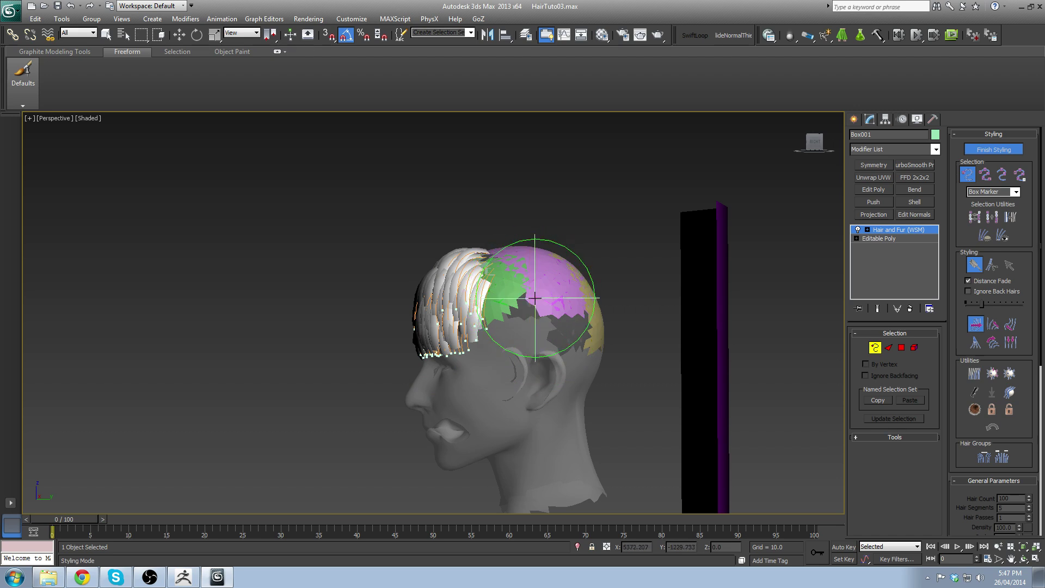
# Step: Switch the selection back to whole guides, check the fringe around the head, and finish styling
pyautogui.click(985, 174)
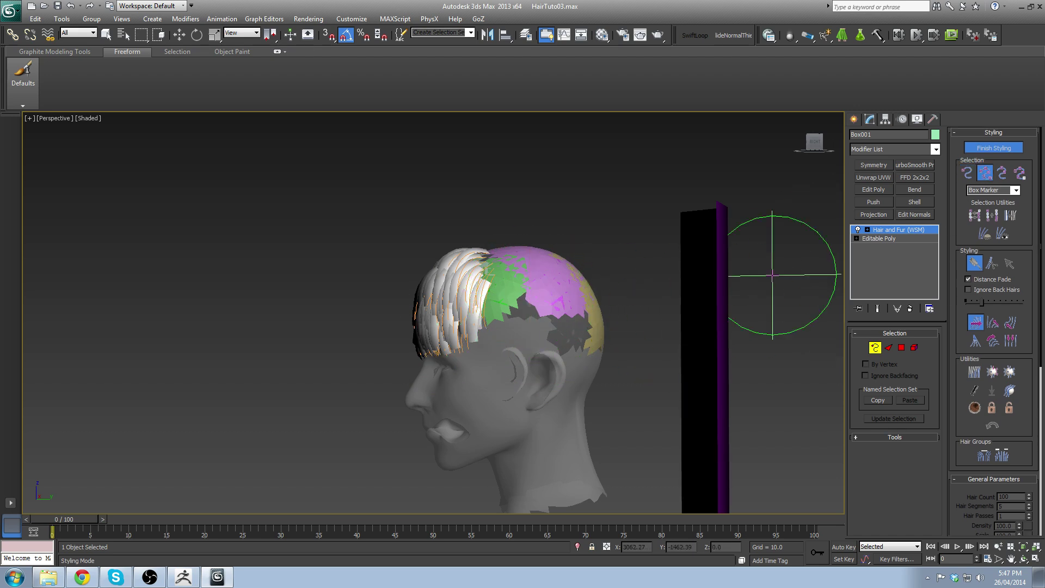
pyautogui.keyDown('alt'); pyautogui.moveTo(773, 275); pyautogui.dragTo(550, 287, button='middle'); pyautogui.keyUp('alt')
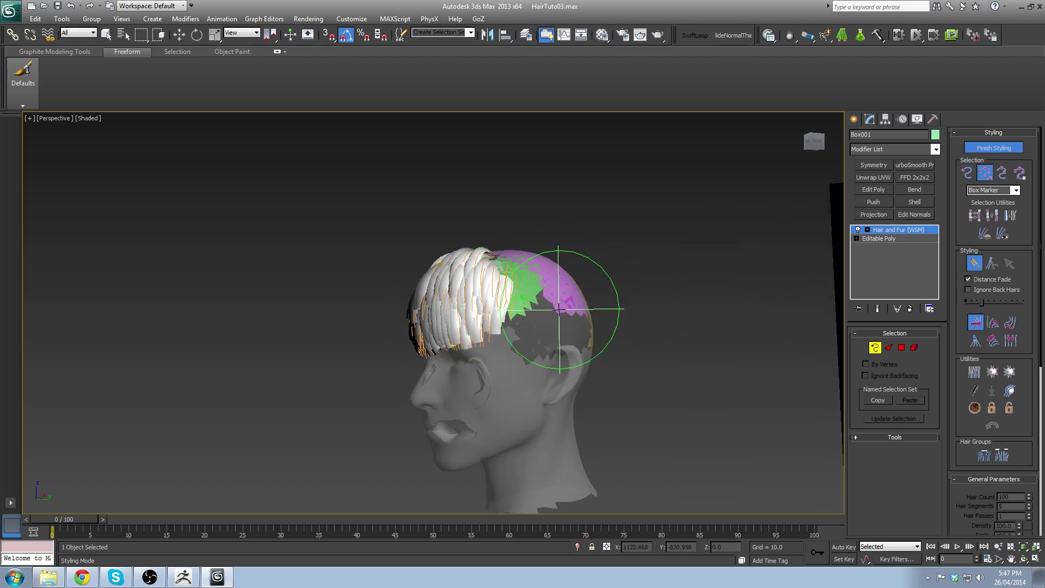
pyautogui.keyDown('alt'); pyautogui.moveTo(611, 369); pyautogui.dragTo(681, 292, button='middle'); pyautogui.keyUp('alt')
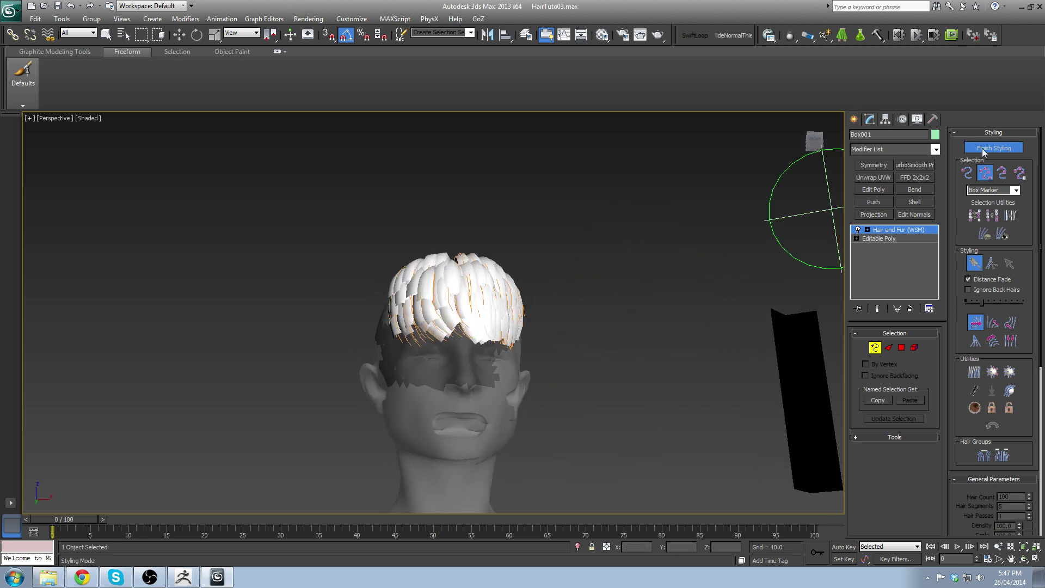
pyautogui.click(984, 149)
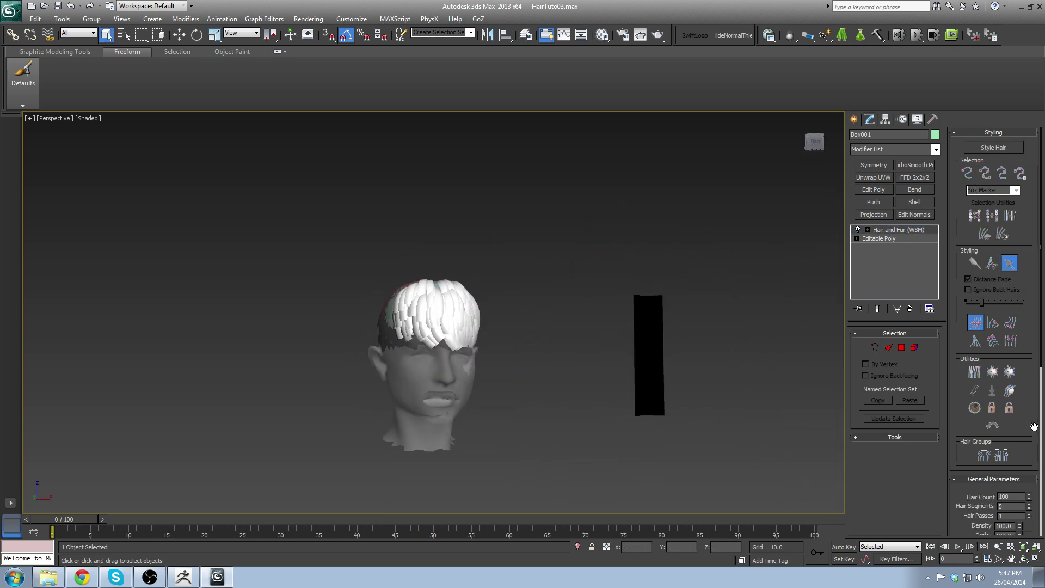
# Step: Set the fringe's hair count to 50 and check the strip coverage from the front
pyautogui.moveTo(1031, 427); pyautogui.dragTo(1001, 296)
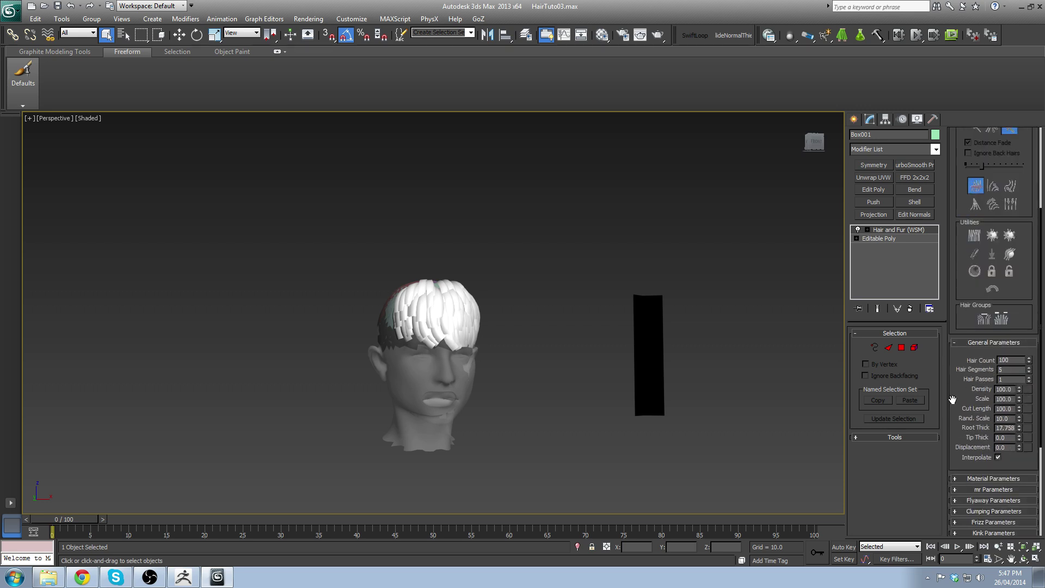
pyautogui.moveTo(953, 399); pyautogui.dragTo(953, 372)
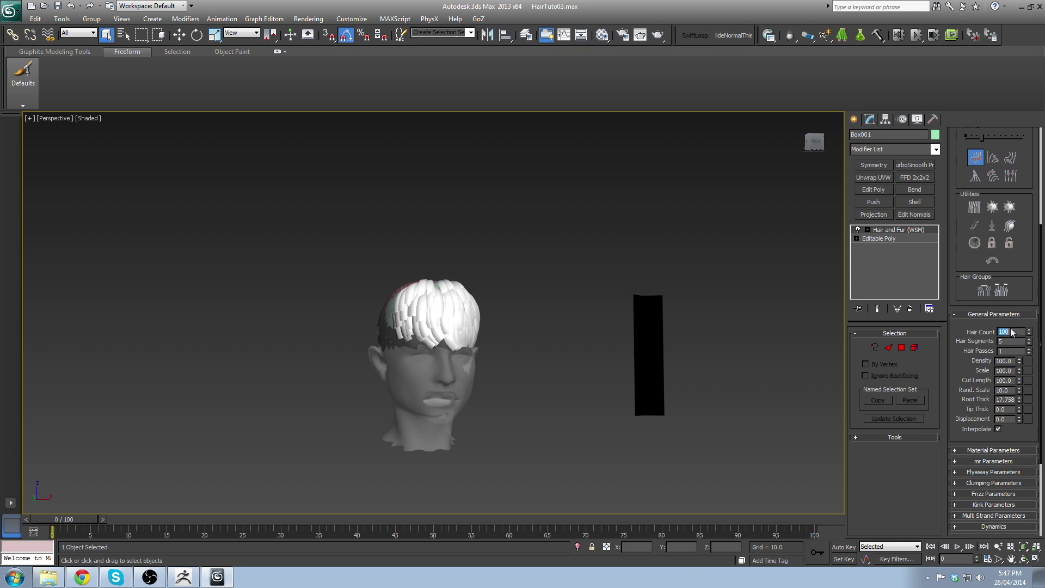
pyautogui.write('50')
pyautogui.press('Return')
pyautogui.keyDown('alt'); pyautogui.moveTo(400, 305); pyautogui.dragTo(381, 343, button='middle'); pyautogui.keyUp('alt')
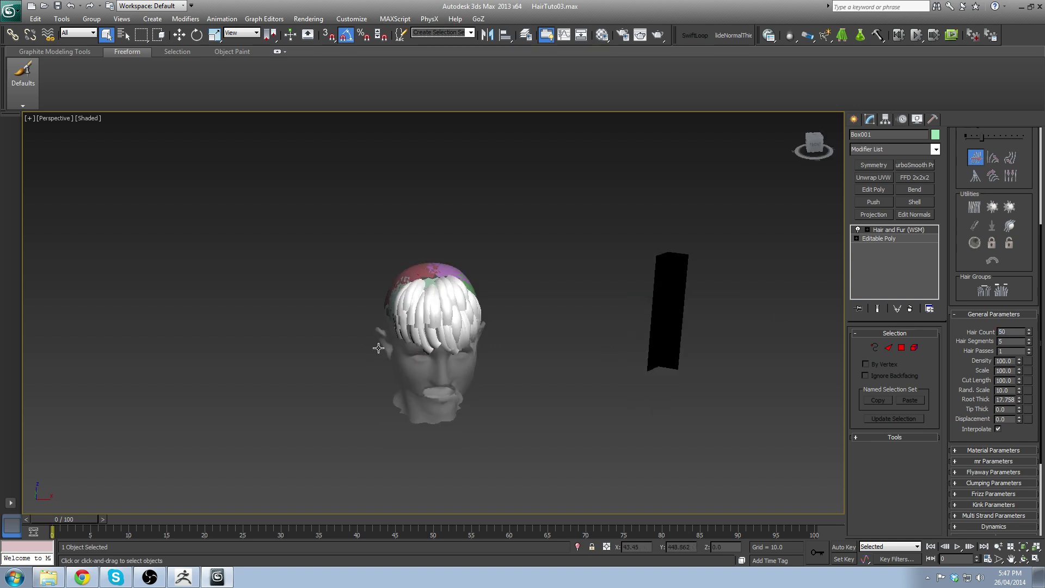
pyautogui.scroll(8, 442, 321)
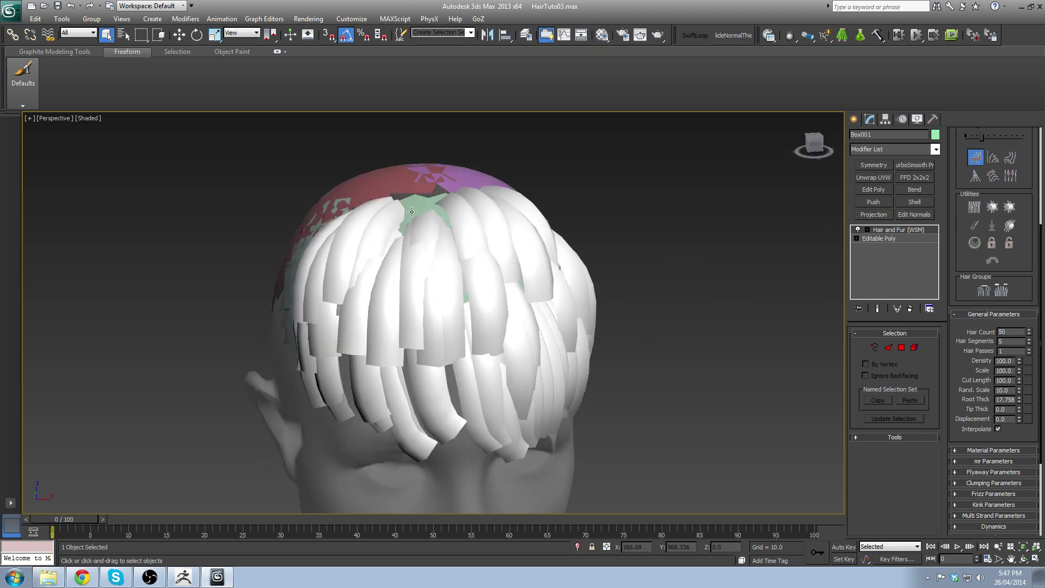
pyautogui.keyDown('alt'); pyautogui.moveTo(453, 258); pyautogui.dragTo(437, 281, button='middle'); pyautogui.keyUp('alt')
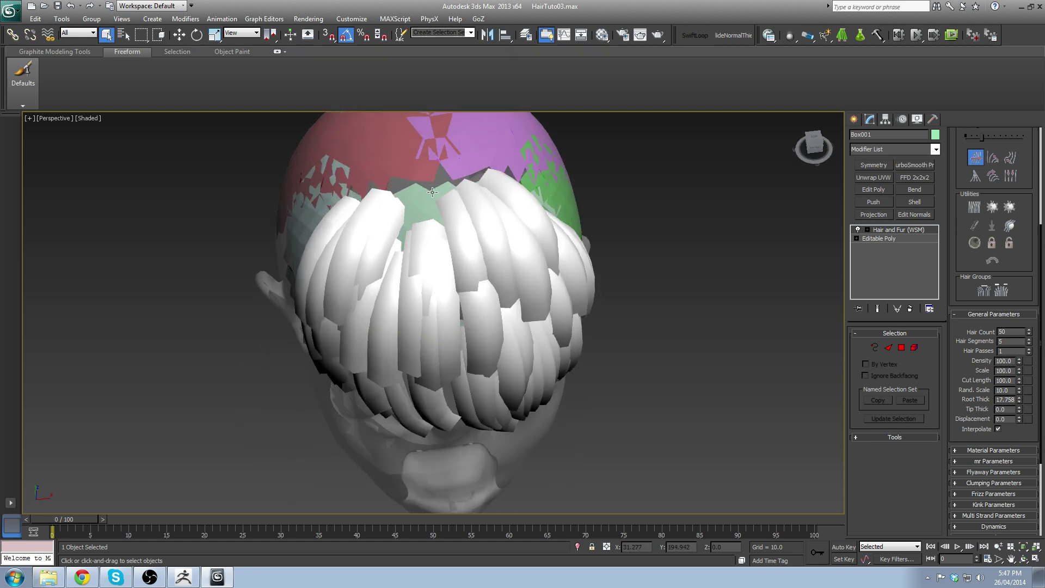
pyautogui.keyDown('alt'); pyautogui.moveTo(416, 263); pyautogui.dragTo(451, 213, button='middle'); pyautogui.keyUp('alt')
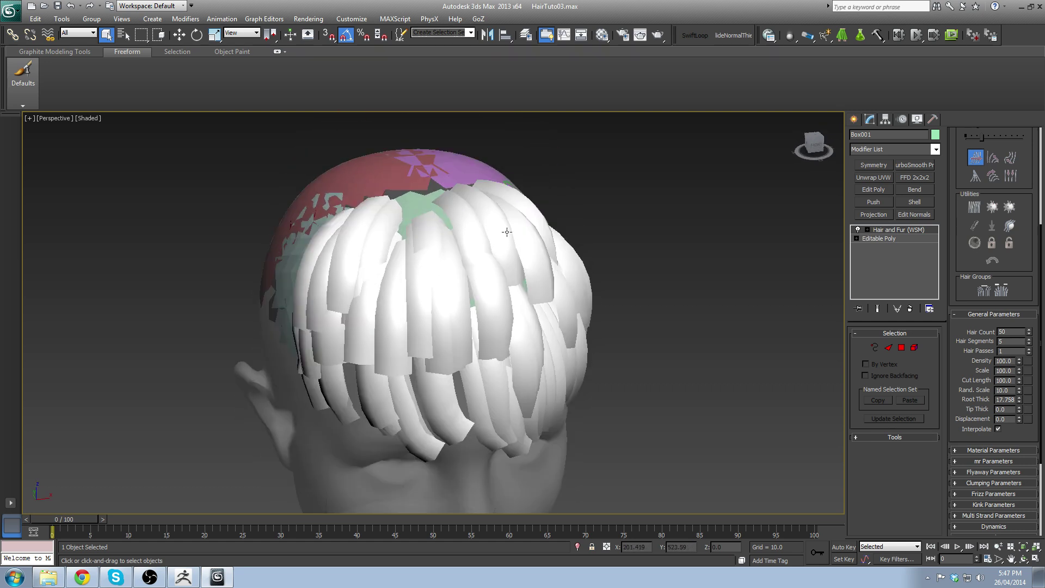
# Step: Set the randomization seed to 1 to redistribute the fringe strips
pyautogui.scroll(-3, 1009, 195)
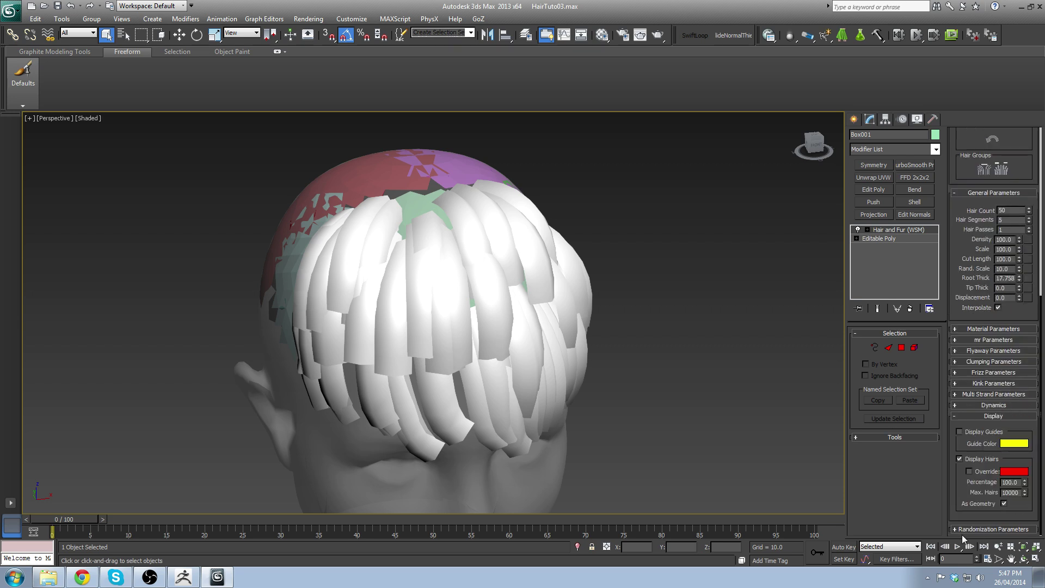
pyautogui.scroll(-1, 1002, 479)
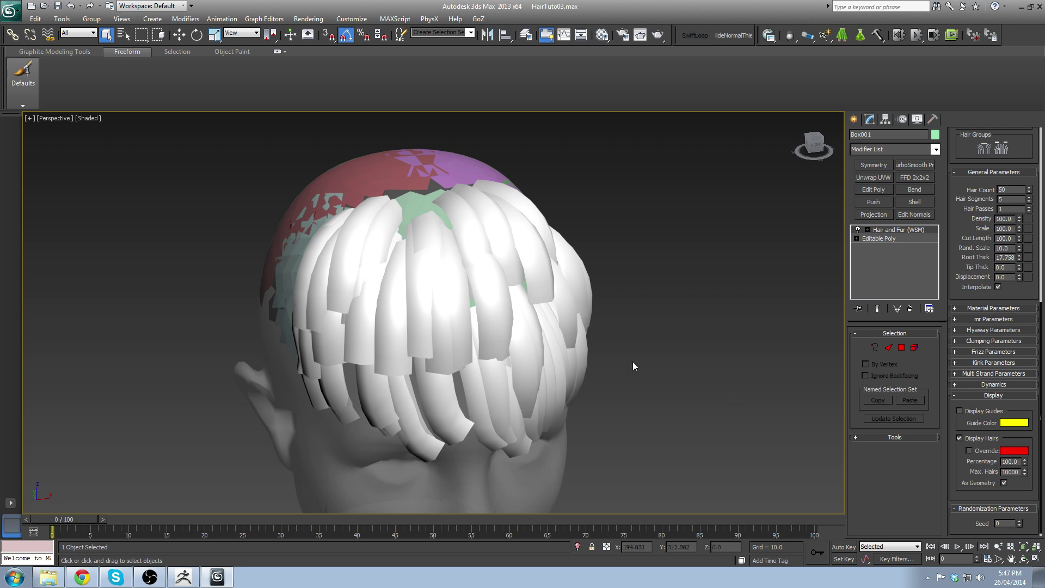
pyautogui.keyDown('alt'); pyautogui.moveTo(632, 362); pyautogui.dragTo(645, 363, button='middle'); pyautogui.keyUp('alt')
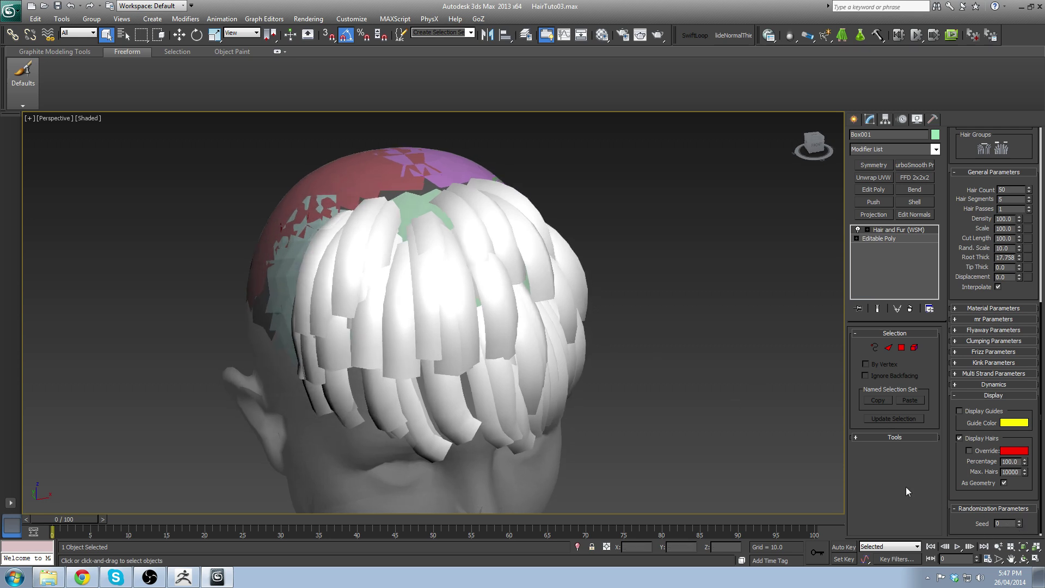
pyautogui.keyDown('alt'); pyautogui.moveTo(454, 213); pyautogui.dragTo(505, 218, button='middle'); pyautogui.keyUp('alt')
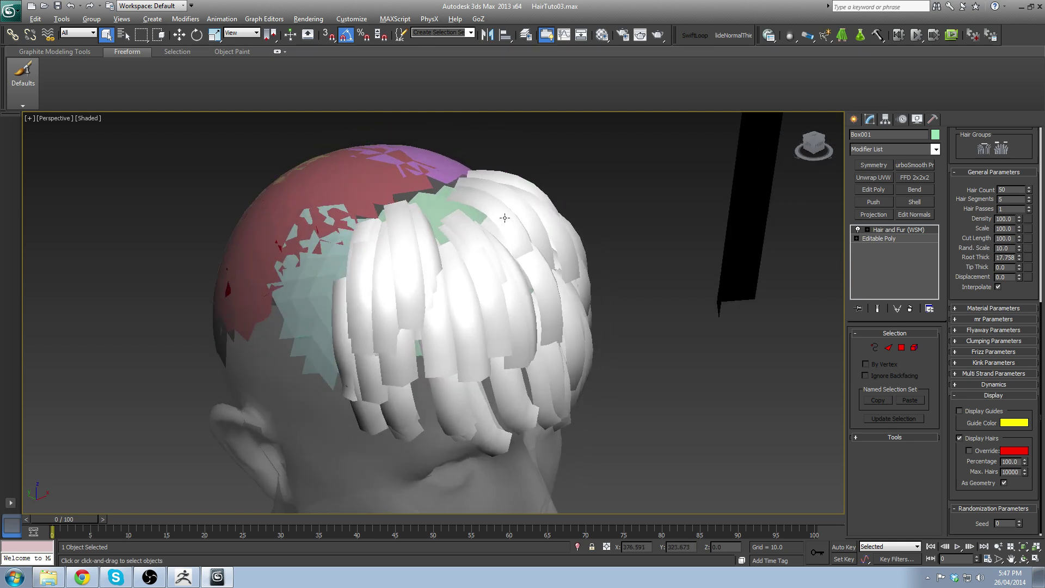
pyautogui.click(1020, 522)
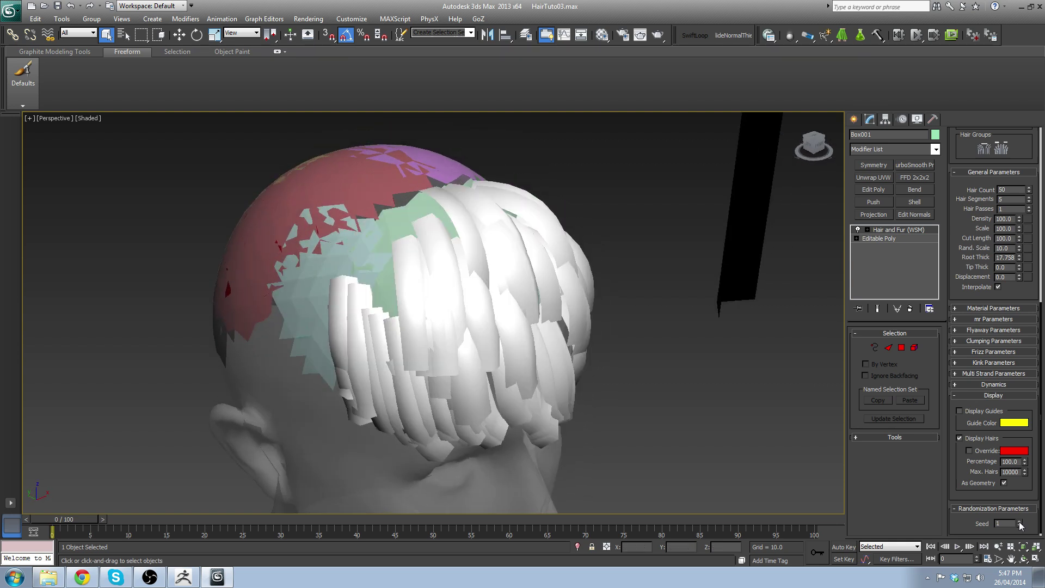
# Step: Try randomization seeds 3, 2 and 1 on the fringe, comparing the strip coverage from the front and side
pyautogui.click(1020, 522)
pyautogui.click(1020, 522)
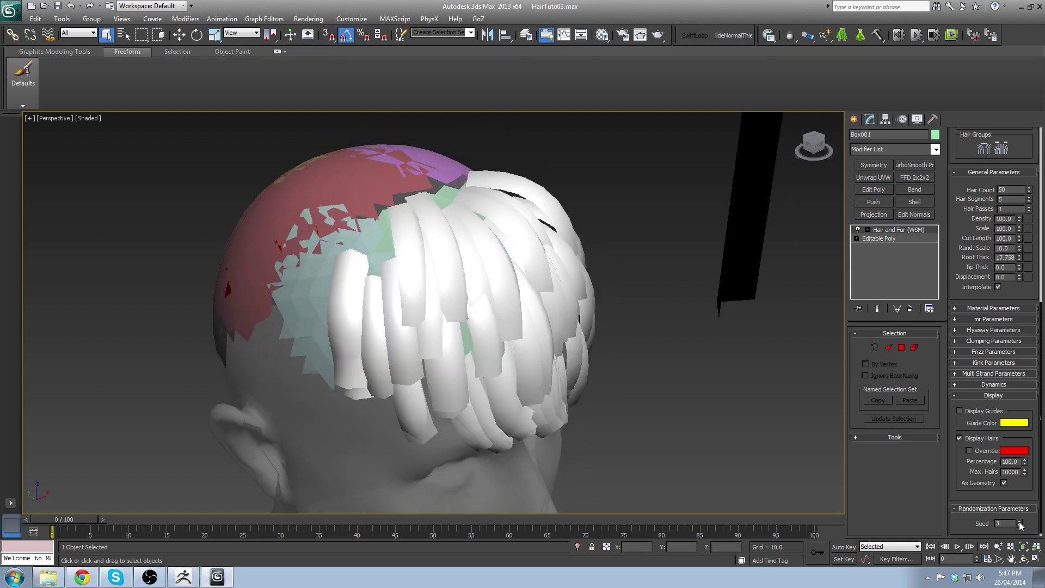
pyautogui.keyDown('alt'); pyautogui.moveTo(580, 269); pyautogui.dragTo(615, 258, button='middle'); pyautogui.keyUp('alt')
pyautogui.click(1020, 526)
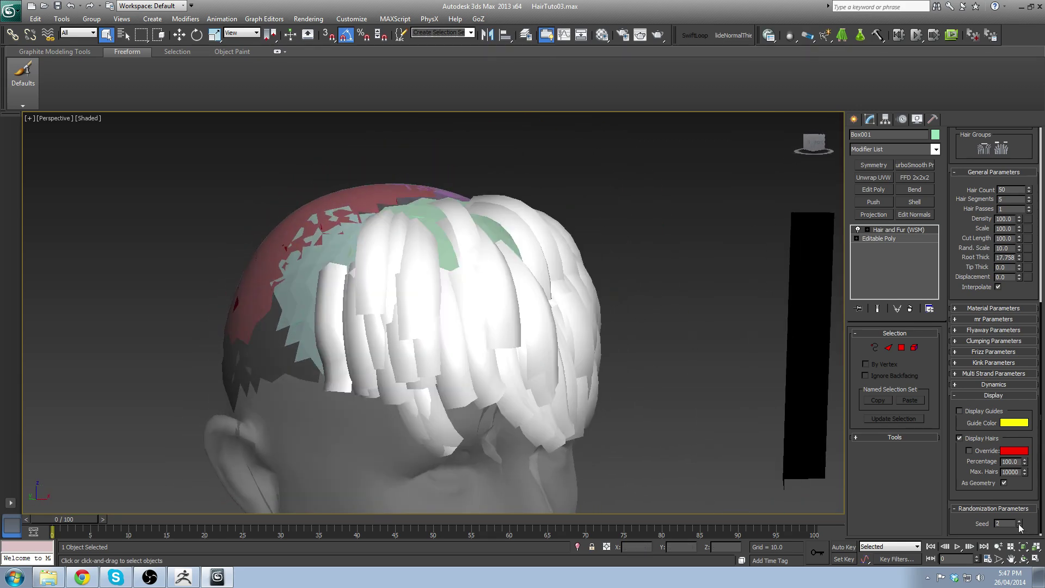
pyautogui.keyDown('alt'); pyautogui.moveTo(659, 299); pyautogui.dragTo(440, 226, button='middle'); pyautogui.keyUp('alt')
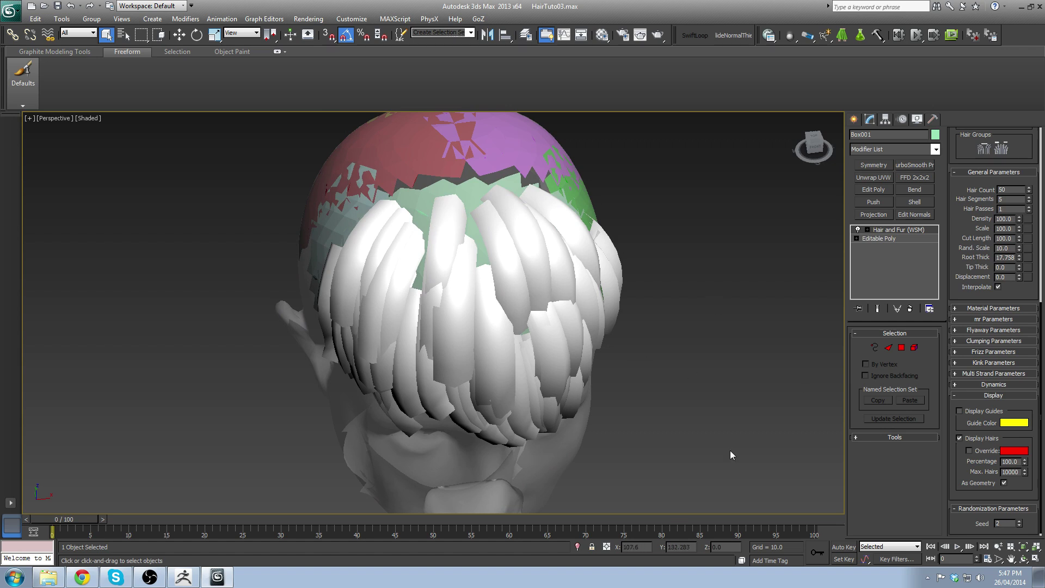
pyautogui.click(1020, 526)
pyautogui.keyDown('alt'); pyautogui.moveTo(522, 234); pyautogui.dragTo(415, 209, button='middle'); pyautogui.keyUp('alt')
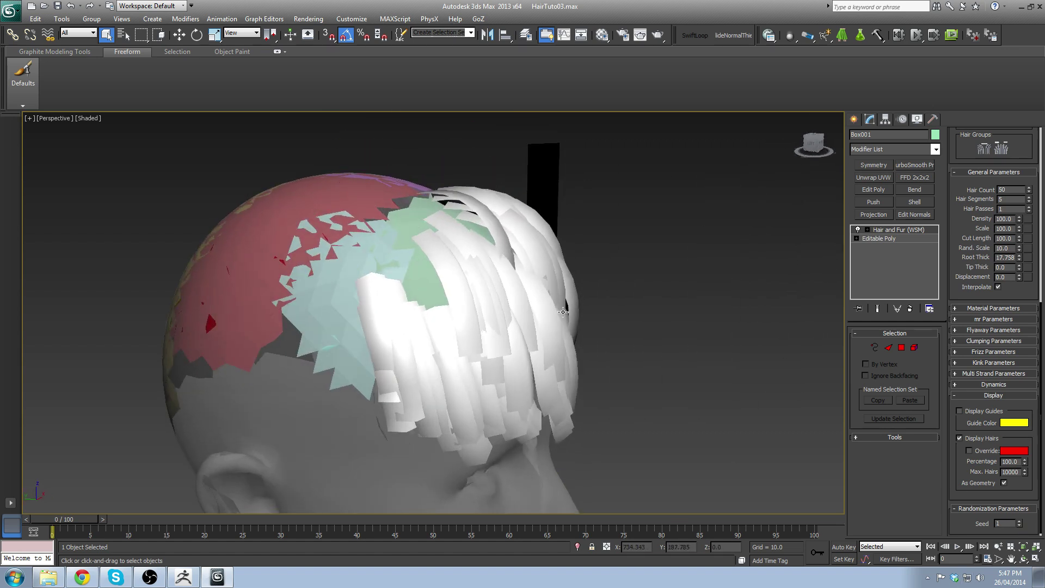
pyautogui.keyDown('alt'); pyautogui.moveTo(563, 311); pyautogui.dragTo(740, 420, button='middle'); pyautogui.keyUp('alt')
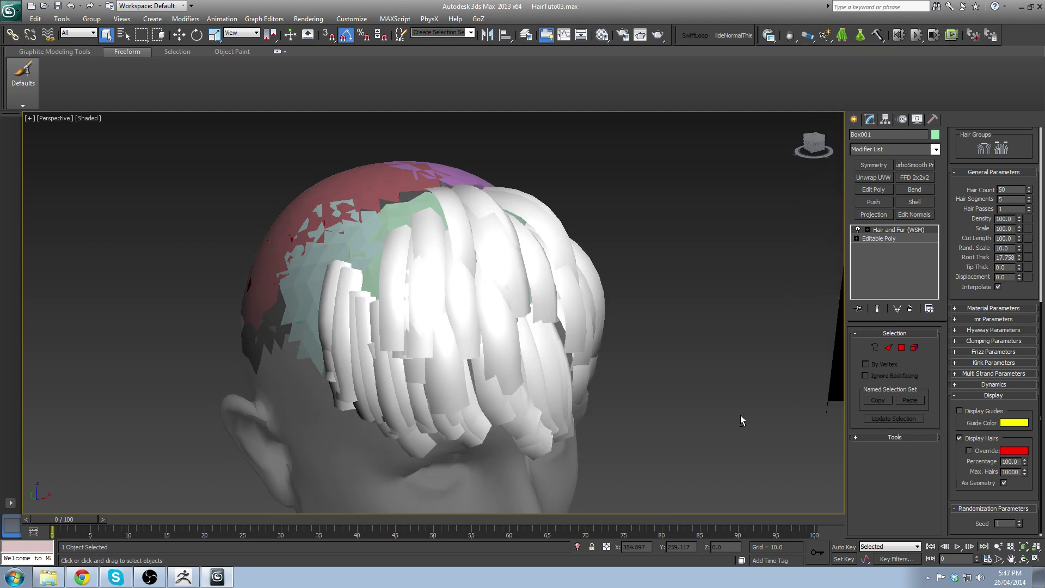
# Step: Raise the fringe's randomization seed to 6 and check the strip distribution from the front
pyautogui.click(1020, 521)
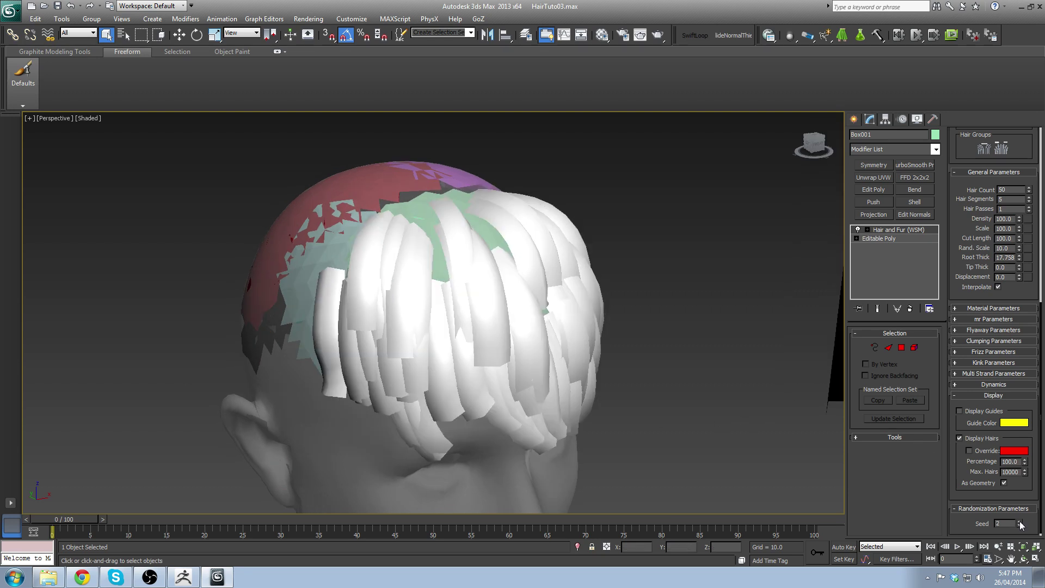
pyautogui.click(1020, 521)
pyautogui.click(1021, 521)
pyautogui.click(1020, 521)
pyautogui.click(1020, 521)
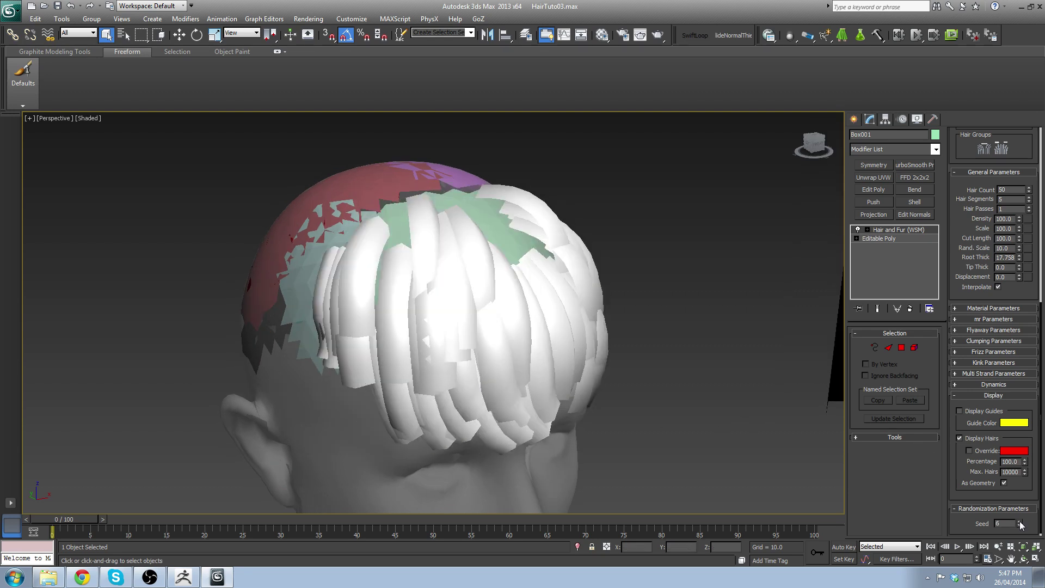
pyautogui.click(1021, 522)
pyautogui.click(1020, 526)
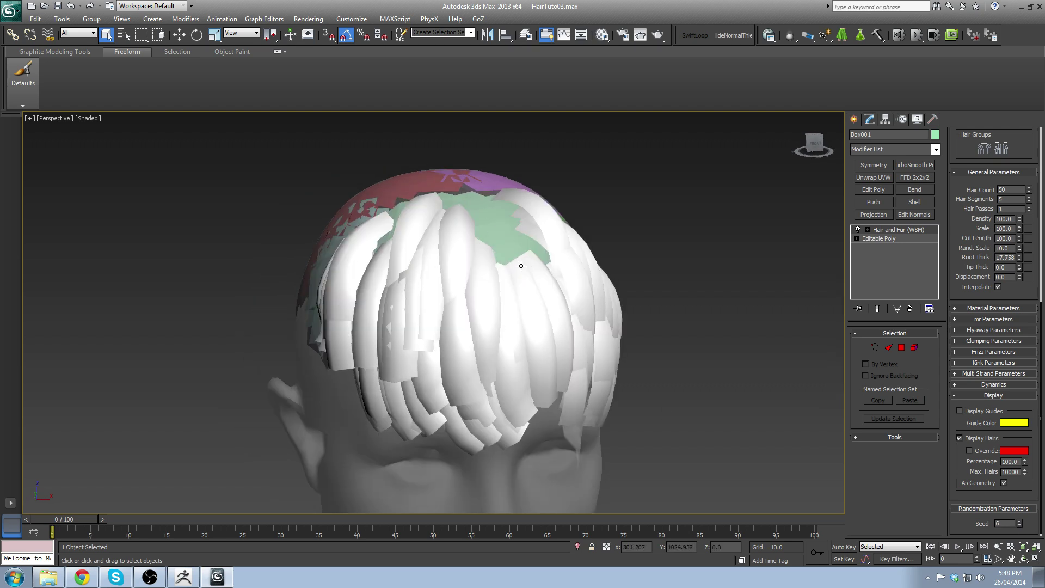
pyautogui.keyDown('alt'); pyautogui.moveTo(521, 266); pyautogui.dragTo(519, 259, button='middle'); pyautogui.keyUp('alt')
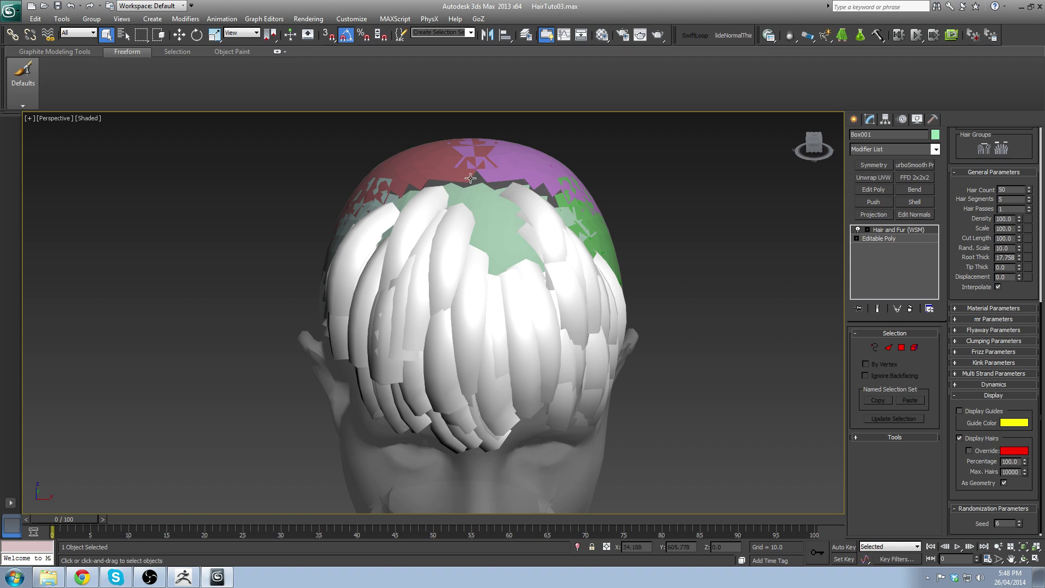
pyautogui.keyDown('alt'); pyautogui.moveTo(499, 283); pyautogui.dragTo(502, 294, button='middle'); pyautogui.keyUp('alt')
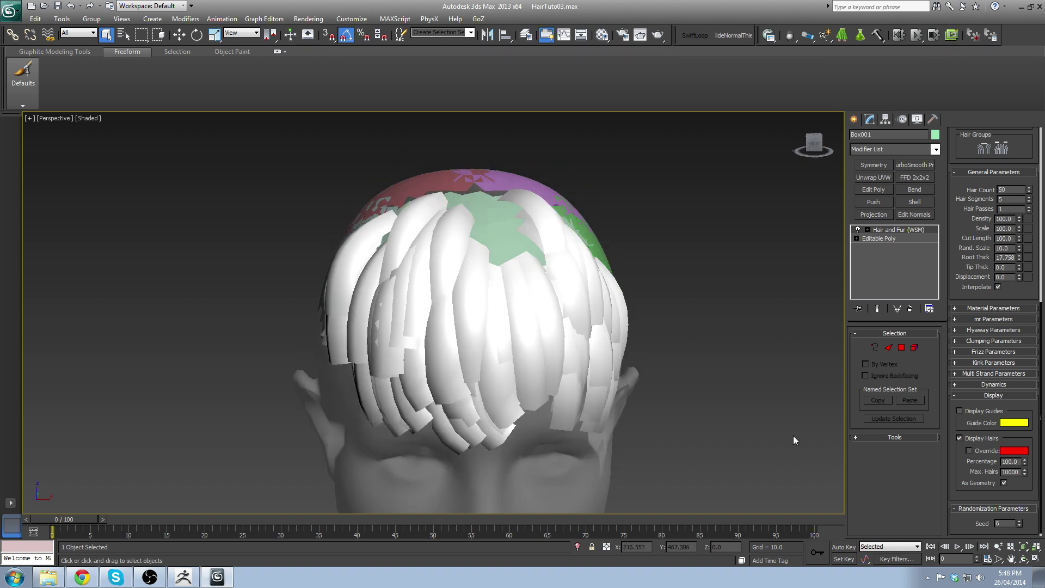
# Step: Step the fringe's randomization seed up to 21, comparing the strip layouts along the way
pyautogui.click(1020, 522)
pyautogui.click(1021, 522)
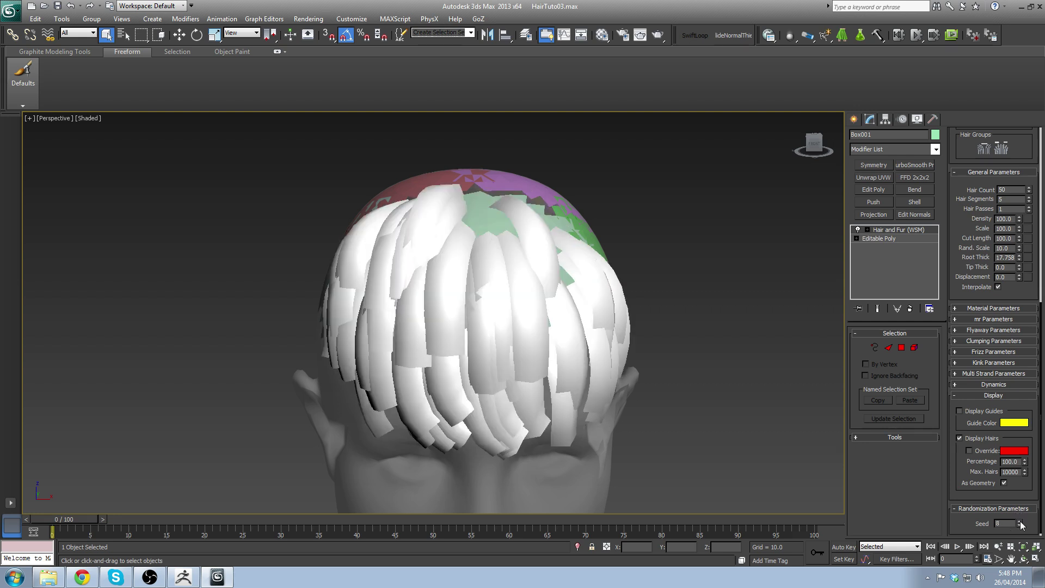
pyautogui.click(1021, 522)
pyautogui.click(1020, 522)
pyautogui.click(1020, 522)
pyautogui.click(1020, 522)
pyautogui.click(1020, 522)
pyautogui.click(1021, 522)
pyautogui.click(1021, 522)
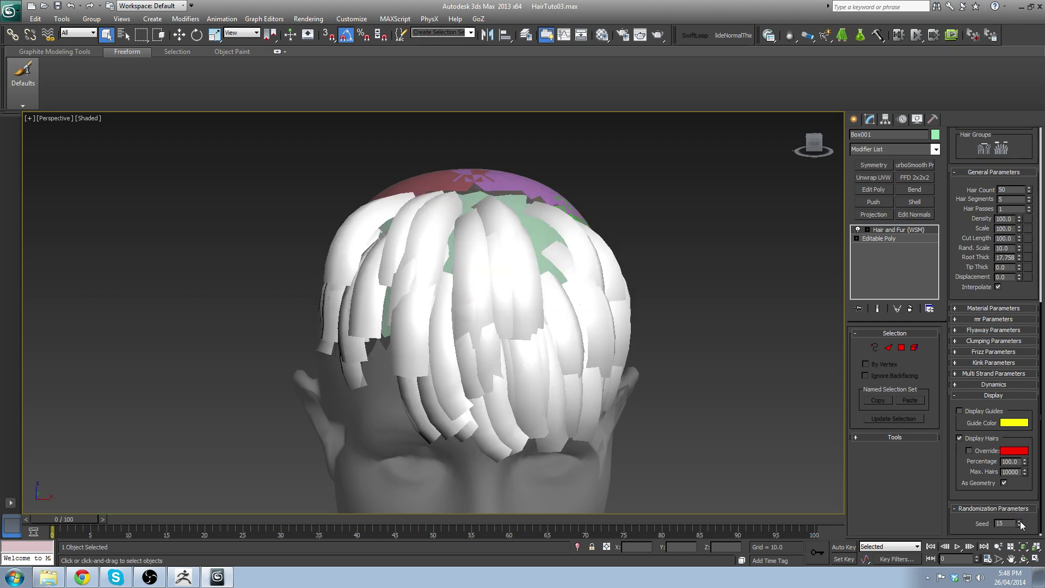
pyautogui.click(1021, 522)
pyautogui.click(1021, 522)
pyautogui.click(1021, 522)
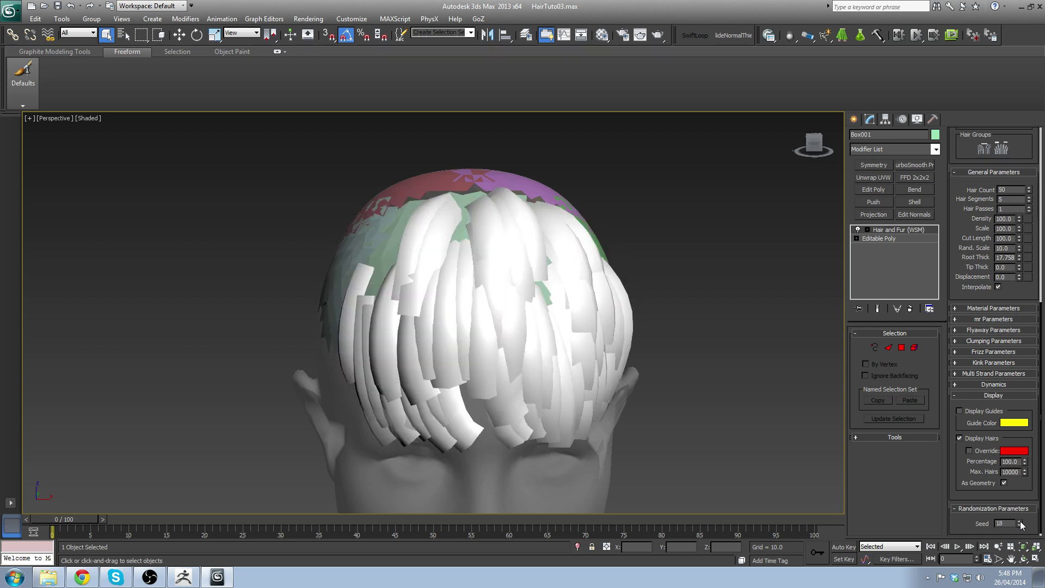
pyautogui.click(1021, 522)
pyautogui.click(1021, 522)
pyautogui.click(1021, 522)
pyautogui.keyDown('alt'); pyautogui.moveTo(436, 297); pyautogui.dragTo(803, 406, button='middle'); pyautogui.keyUp('alt')
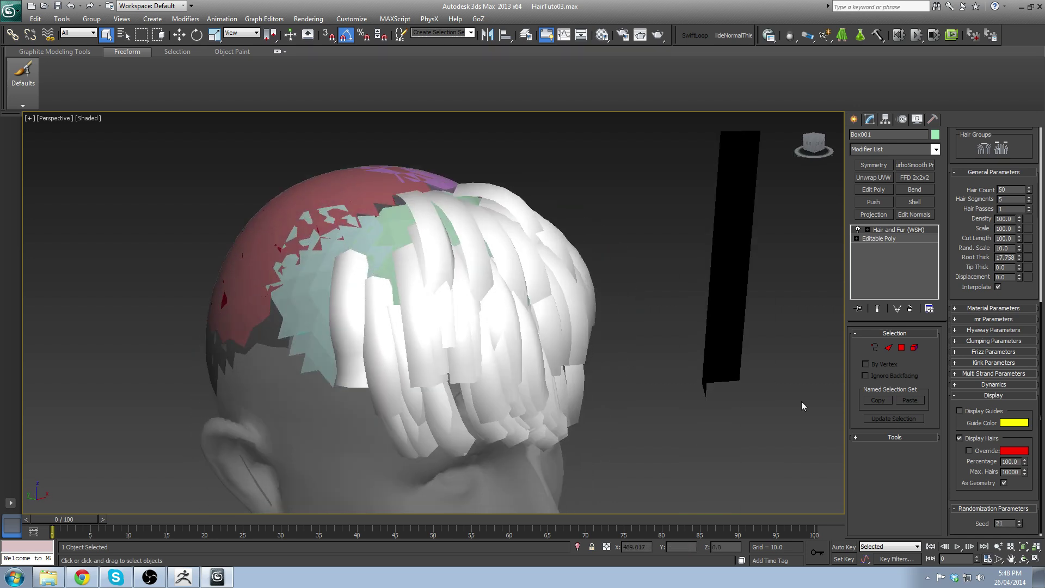
# Step: Set the fringe's randomization seed to 3 after comparing it with seed 2
pyautogui.write('3')
pyautogui.press('Return')
pyautogui.keyDown('alt'); pyautogui.moveTo(283, 376); pyautogui.dragTo(621, 351, button='middle'); pyautogui.keyUp('alt')
pyautogui.click(1019, 526)
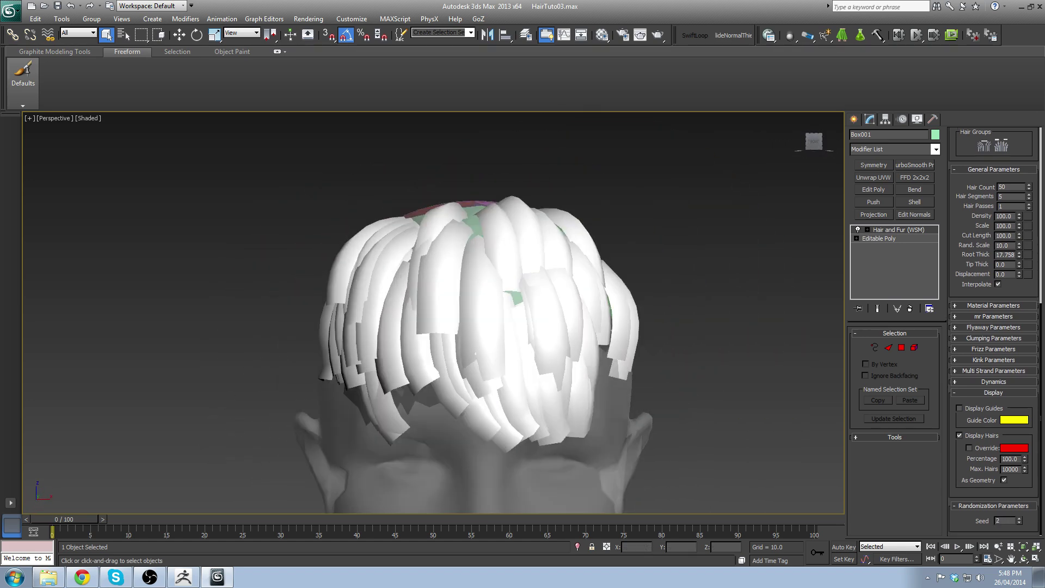
pyautogui.click(1020, 518)
pyautogui.keyDown('alt'); pyautogui.moveTo(619, 455); pyautogui.dragTo(468, 335, button='middle'); pyautogui.keyUp('alt')
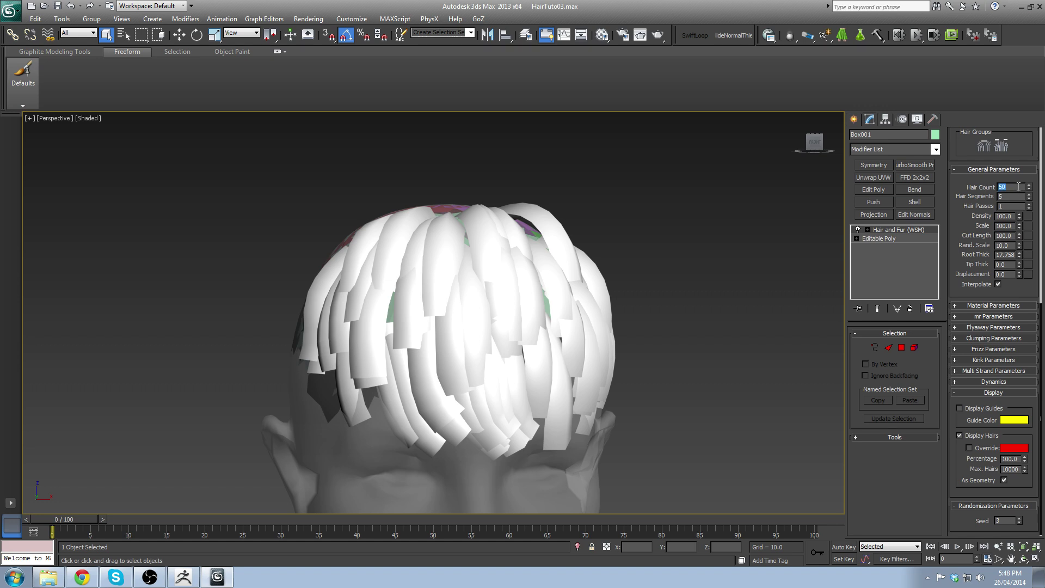
# Step: Set the fringe's hair count to 100 and check the denser strips on the whole head
pyautogui.press('Return')
pyautogui.scroll(-3, 632, 289)
pyautogui.keyDown('alt'); pyautogui.moveTo(530, 343); pyautogui.dragTo(479, 339, button='middle'); pyautogui.keyUp('alt')
pyautogui.scroll(-5, 527, 344)
pyautogui.scroll(5, 511, 345)
pyautogui.scroll(-2, 511, 346)
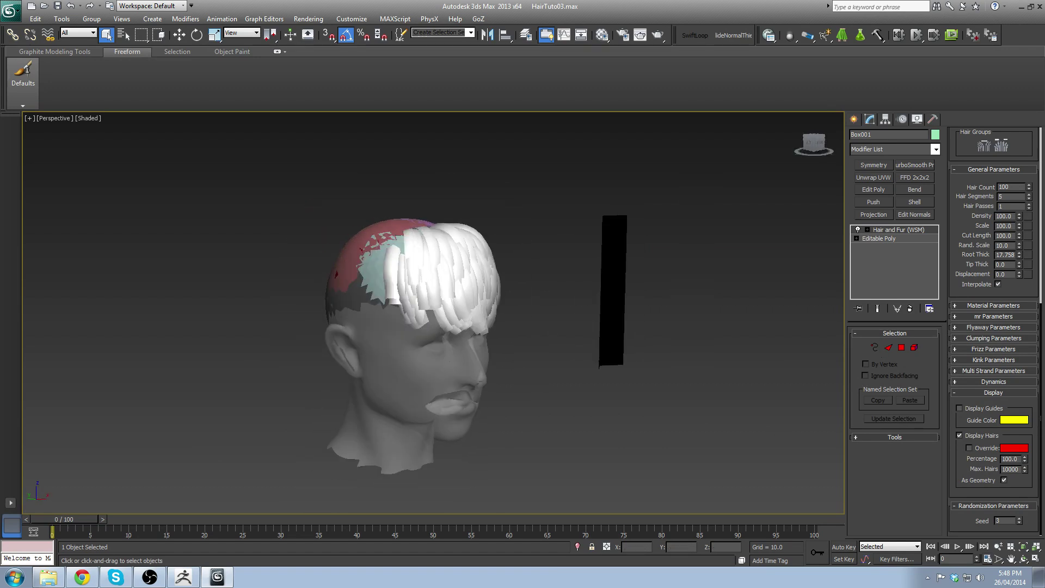
# Step: Apply a new Hair and Fur (WSM) modifier to the pale blue scalp piece beside the fringe
pyautogui.click(375, 267)
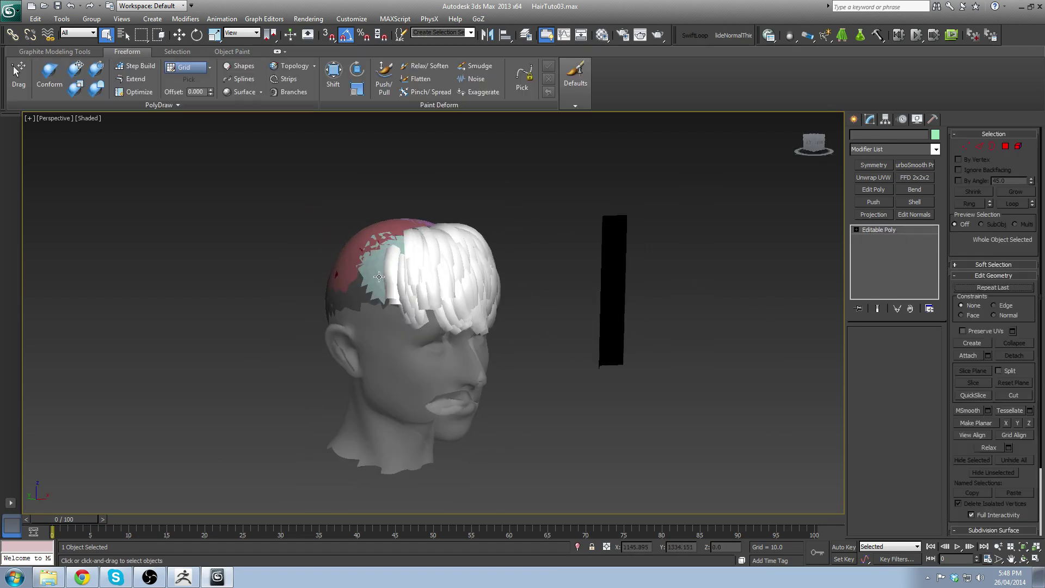
pyautogui.scroll(3, 483, 330)
pyautogui.keyDown('alt'); pyautogui.moveTo(376, 267); pyautogui.dragTo(444, 326, button='middle'); pyautogui.keyUp('alt')
pyautogui.click(490, 273)
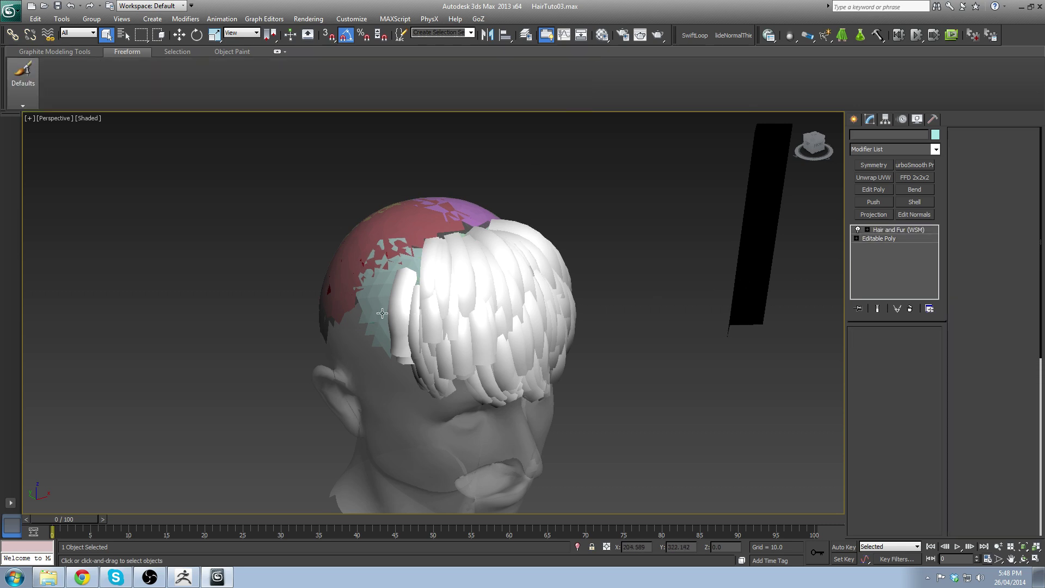
pyautogui.click(384, 295)
pyautogui.keyDown('alt'); pyautogui.moveTo(409, 293); pyautogui.dragTo(482, 269, button='middle'); pyautogui.keyUp('alt')
pyautogui.click(936, 150)
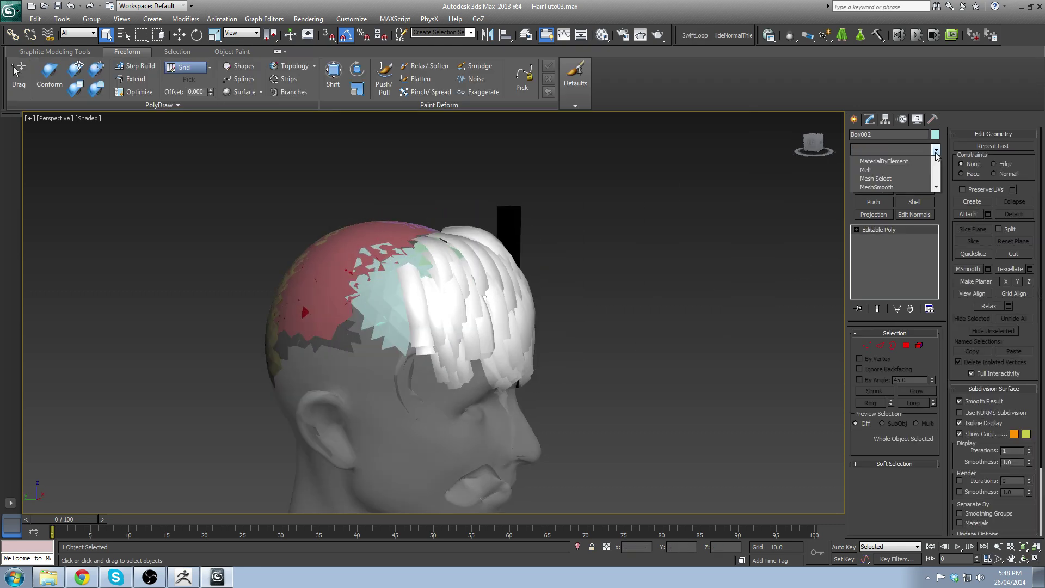
pyautogui.press('h')
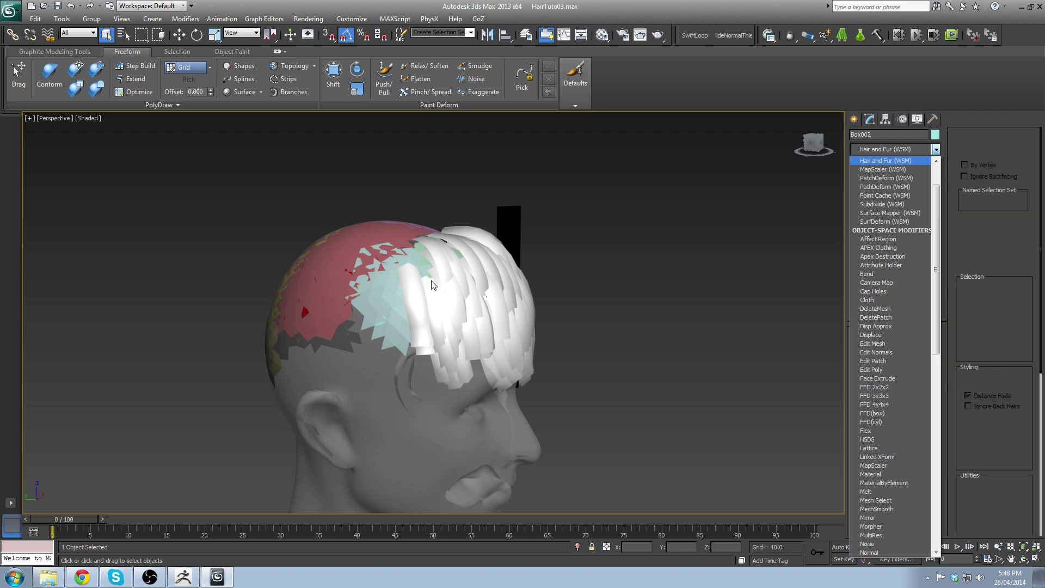
pyautogui.press('Return')
# Step: Review the new hair's default settings, then remove the Hair and Fur modifier from the pale blue side piece
pyautogui.moveTo(1030, 306); pyautogui.dragTo(981, 116)
pyautogui.moveTo(1014, 260); pyautogui.dragTo(1015, 289)
pyautogui.keyDown('alt'); pyautogui.moveTo(653, 296); pyautogui.dragTo(589, 325, button='middle'); pyautogui.keyUp('alt')
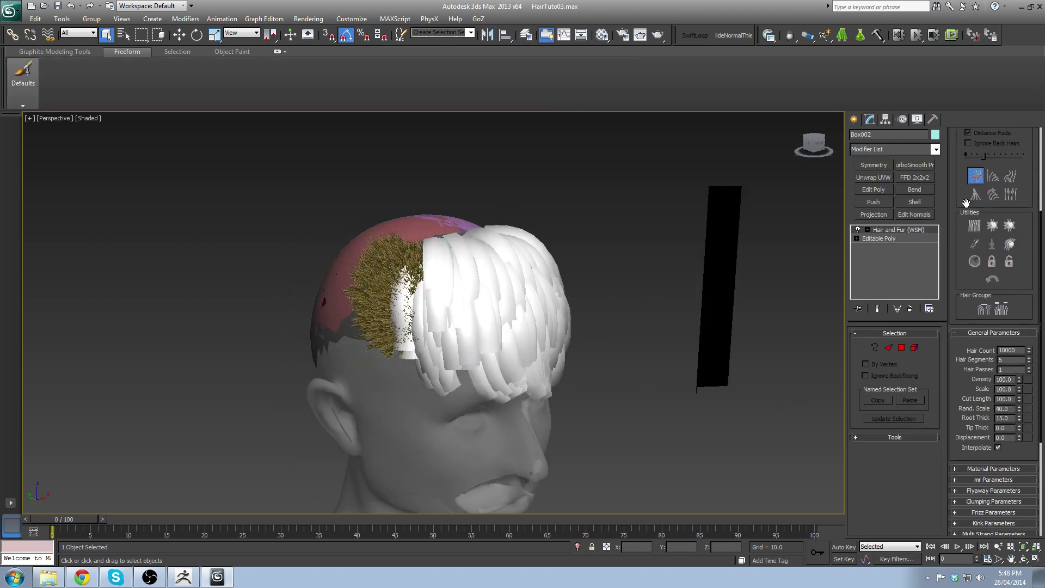
pyautogui.moveTo(1033, 147); pyautogui.dragTo(1015, 345)
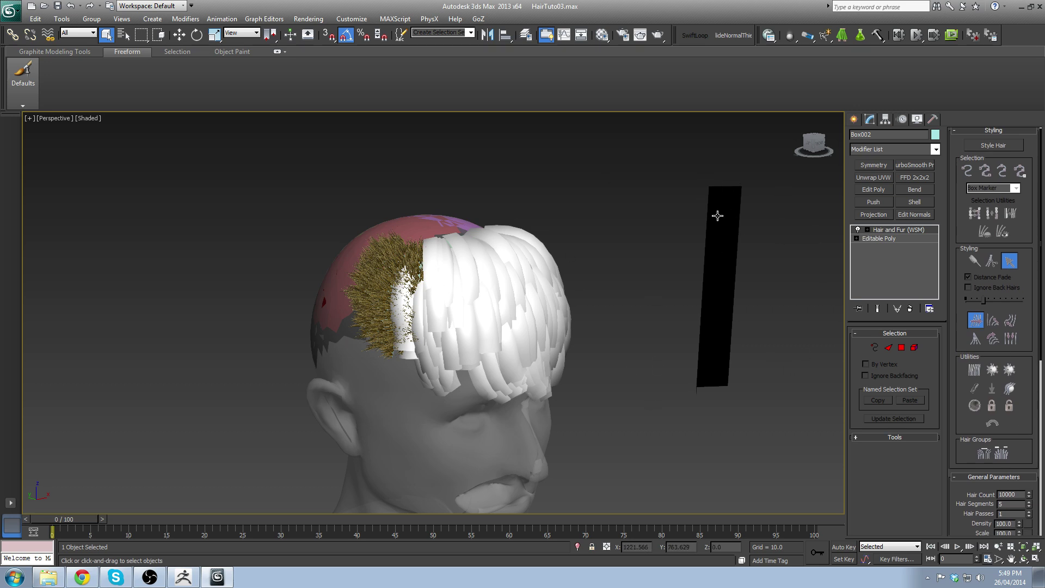
pyautogui.scroll(-5, 1016, 285)
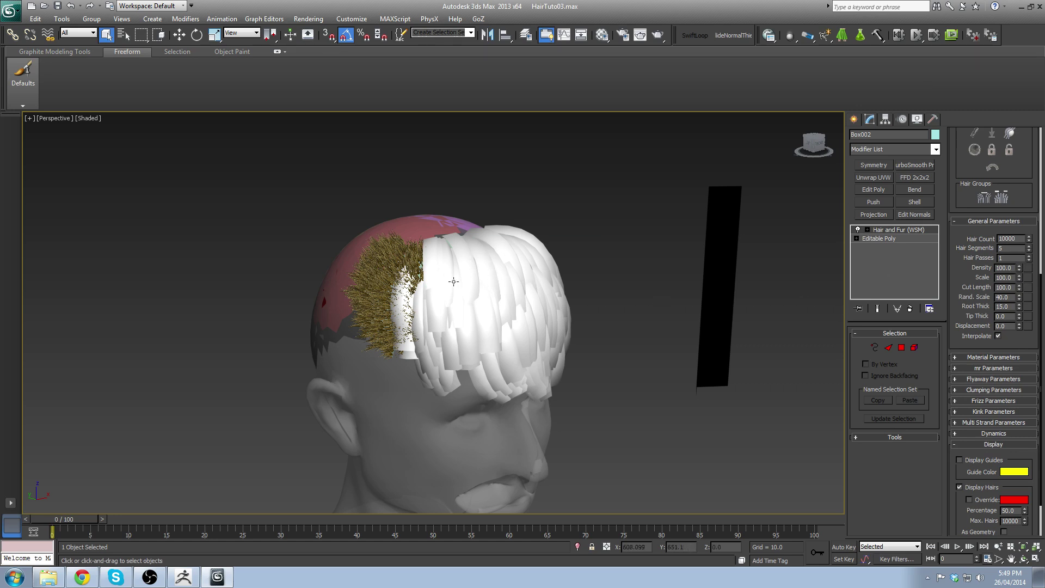
pyautogui.click(910, 309)
# Step: Copy the Hair and Fur modifier from the styled fringe
pyautogui.click(468, 280)
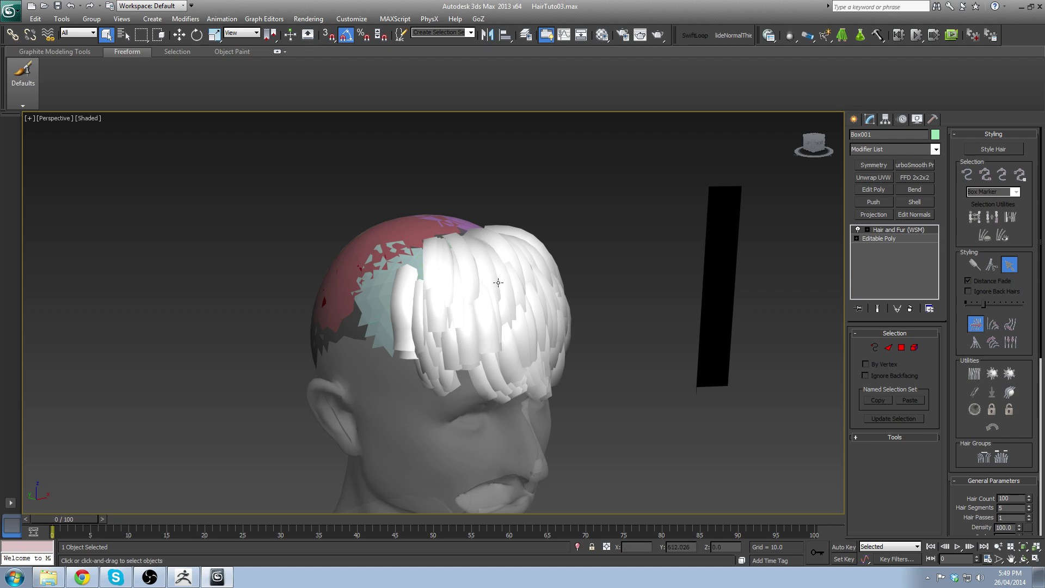
pyautogui.rightClick(888, 233)
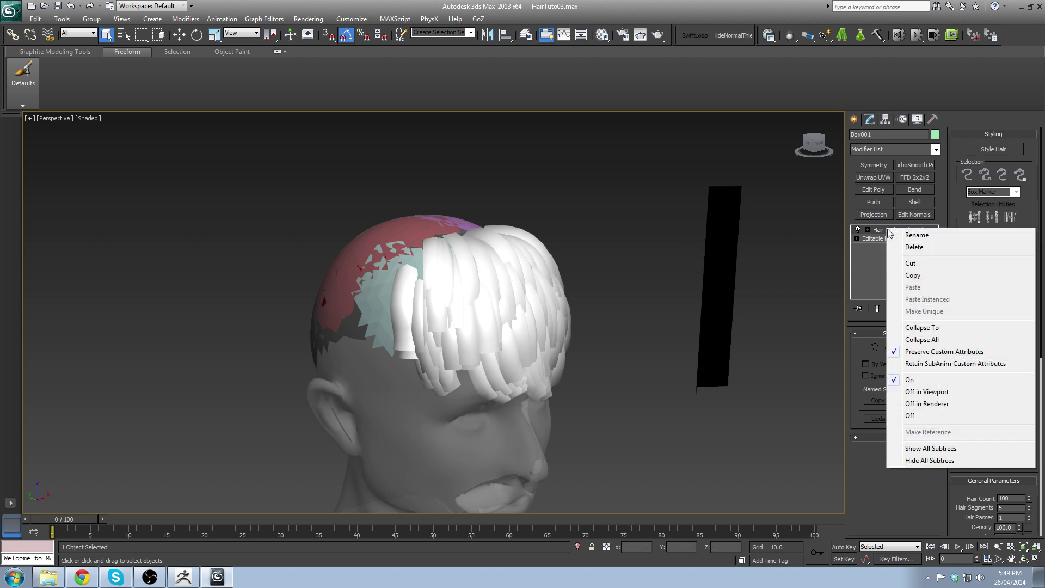
pyautogui.click(919, 276)
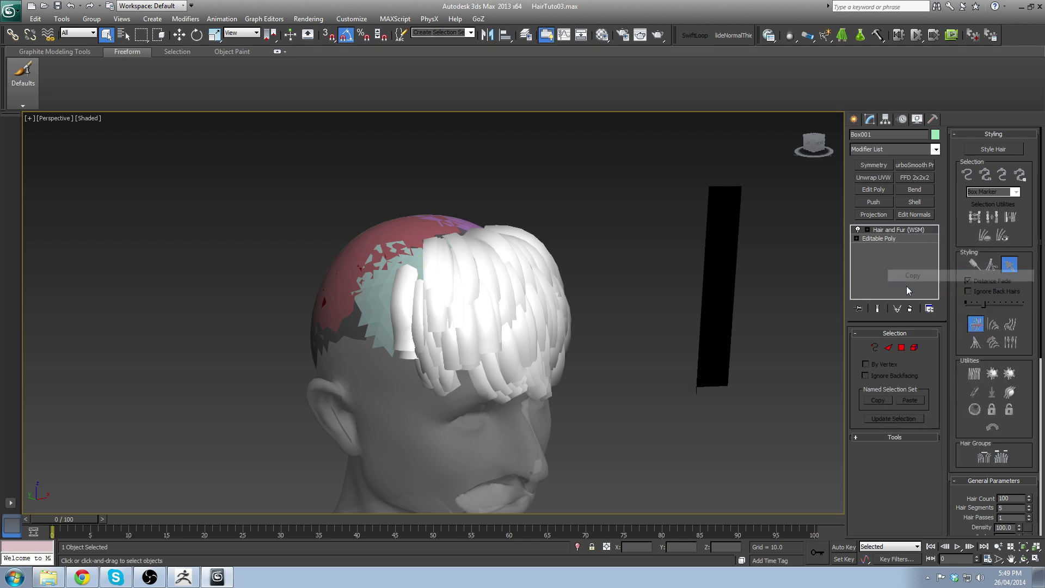
# Step: Paste the copied Hair and Fur modifier onto the pale blue side scalp piece Box002
pyautogui.click(516, 322)
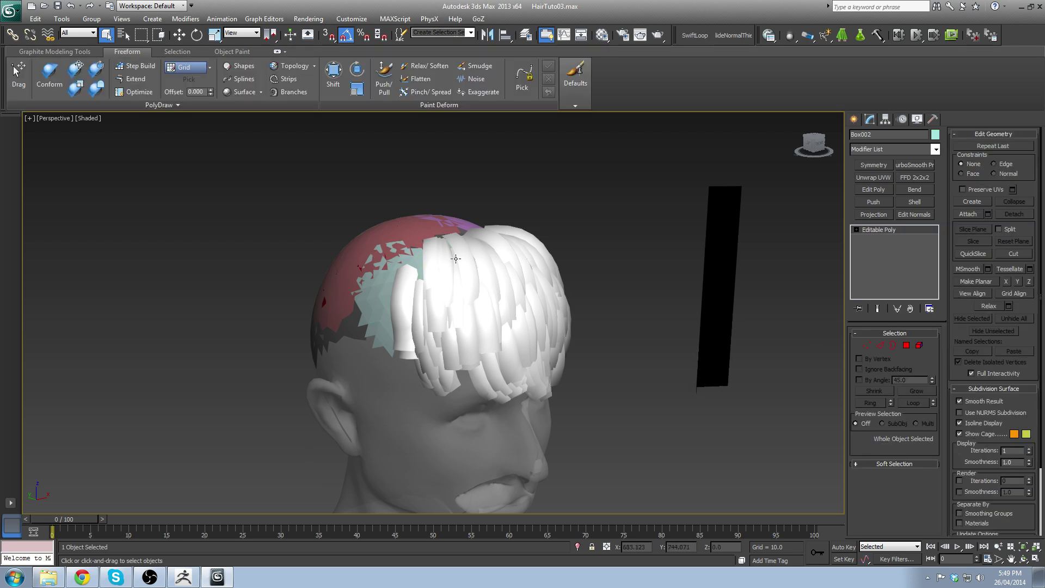
pyautogui.keyDown('alt'); pyautogui.moveTo(395, 337); pyautogui.dragTo(388, 307, button='middle'); pyautogui.keyUp('alt')
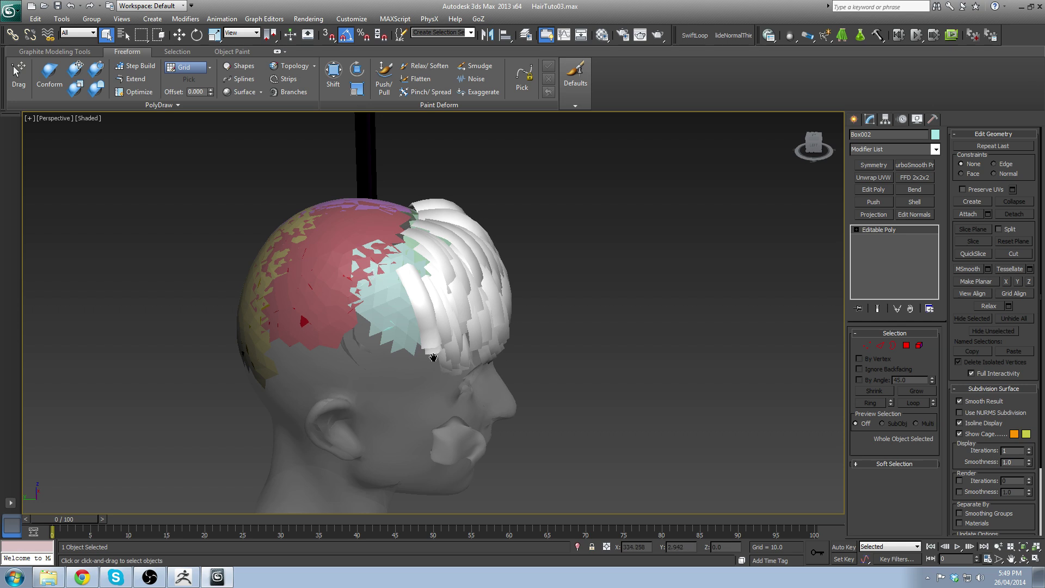
pyautogui.keyDown('alt'); pyautogui.moveTo(433, 357); pyautogui.dragTo(417, 321, button='middle'); pyautogui.keyUp('alt')
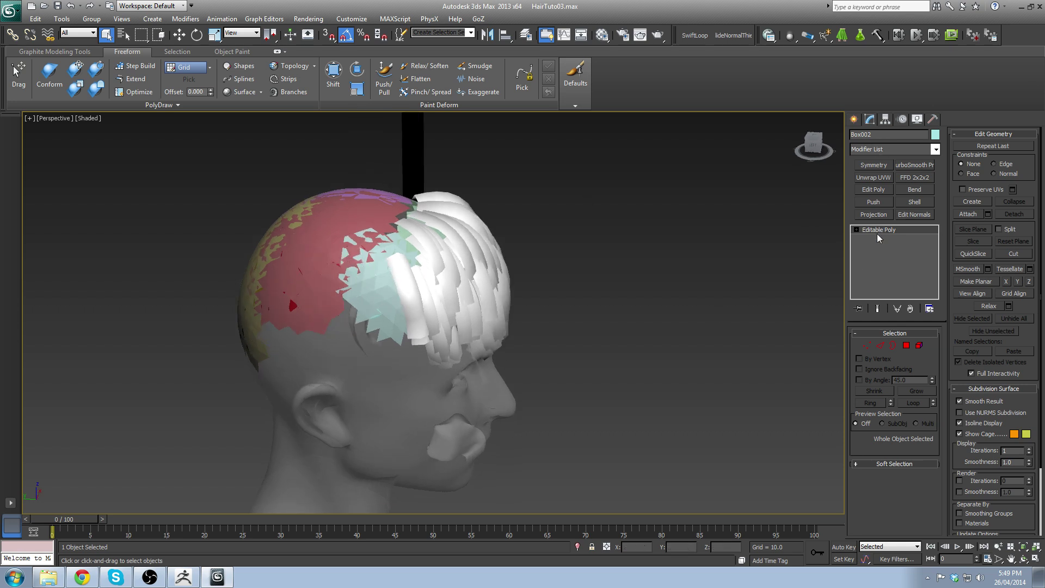
pyautogui.rightClick(890, 231)
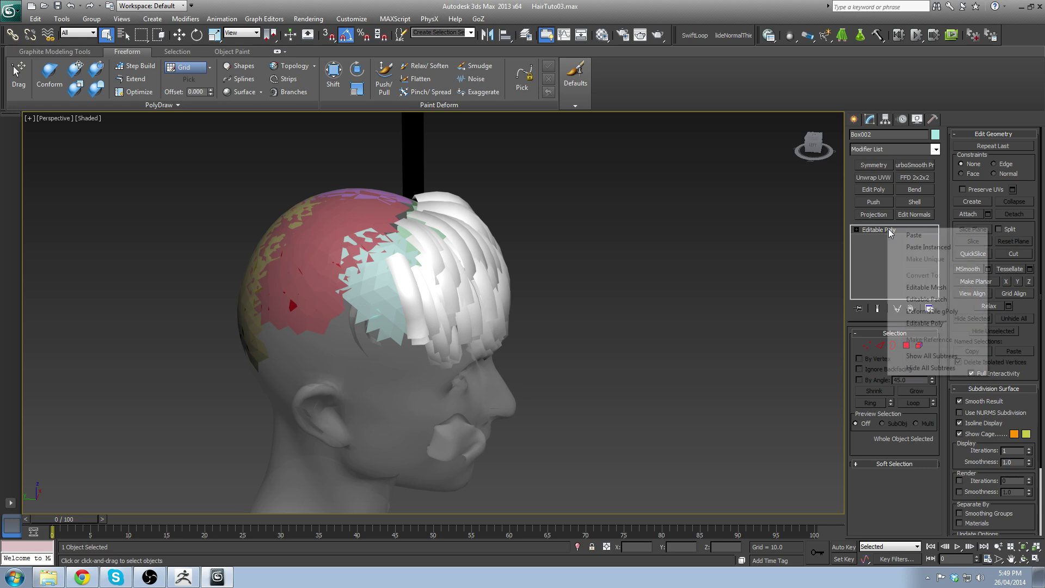
pyautogui.click(924, 240)
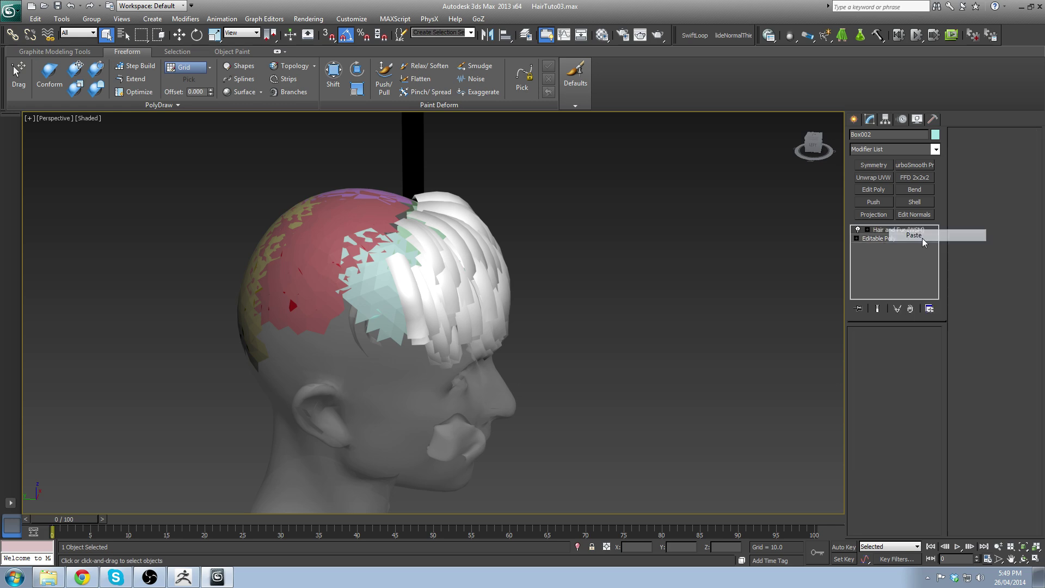
# Step: Inspect the pasted hair on the side scalp piece and review its Tools, Styling, General and Frizz parameters
pyautogui.keyDown('alt'); pyautogui.moveTo(637, 322); pyautogui.dragTo(617, 258); pyautogui.keyUp('alt')
pyautogui.scroll(4, 432, 278)
pyautogui.keyDown('alt'); pyautogui.moveTo(617, 258); pyautogui.dragTo(413, 293, button='middle'); pyautogui.keyUp('alt')
pyautogui.scroll(-3, 431, 278)
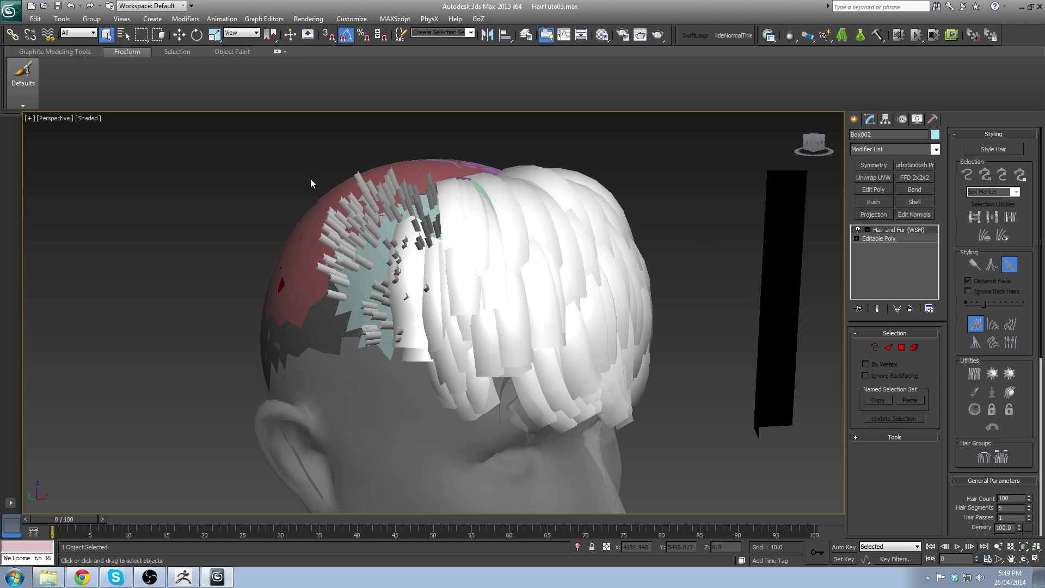
pyautogui.moveTo(358, 268); pyautogui.dragTo(353, 257, button='middle')
pyautogui.scroll(-3, 354, 250)
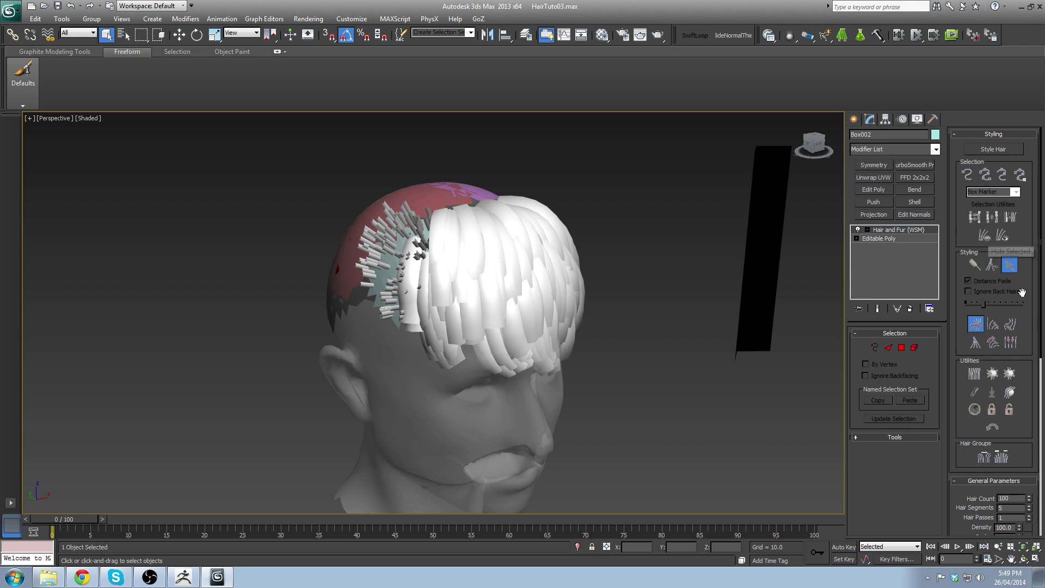
pyautogui.moveTo(1031, 279); pyautogui.dragTo(1029, 183)
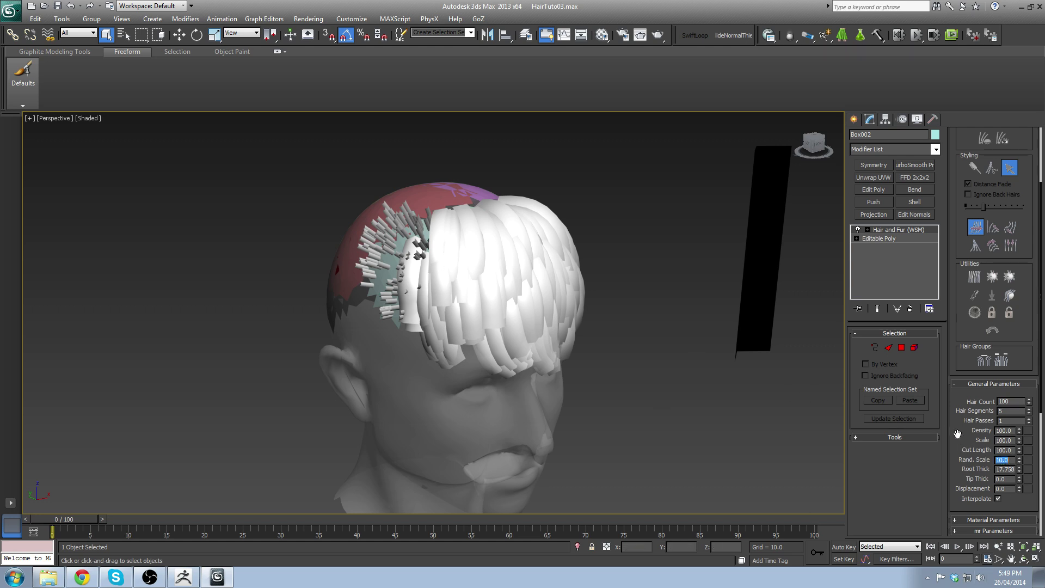
pyautogui.moveTo(957, 434); pyautogui.dragTo(946, 361)
pyautogui.click(977, 490)
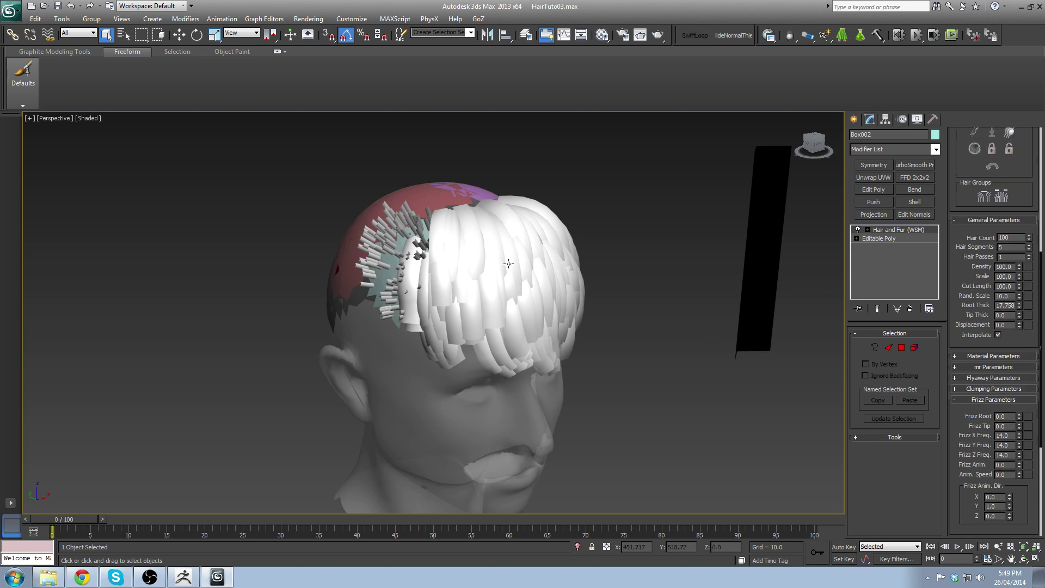
pyautogui.moveTo(953, 145); pyautogui.dragTo(969, 442)
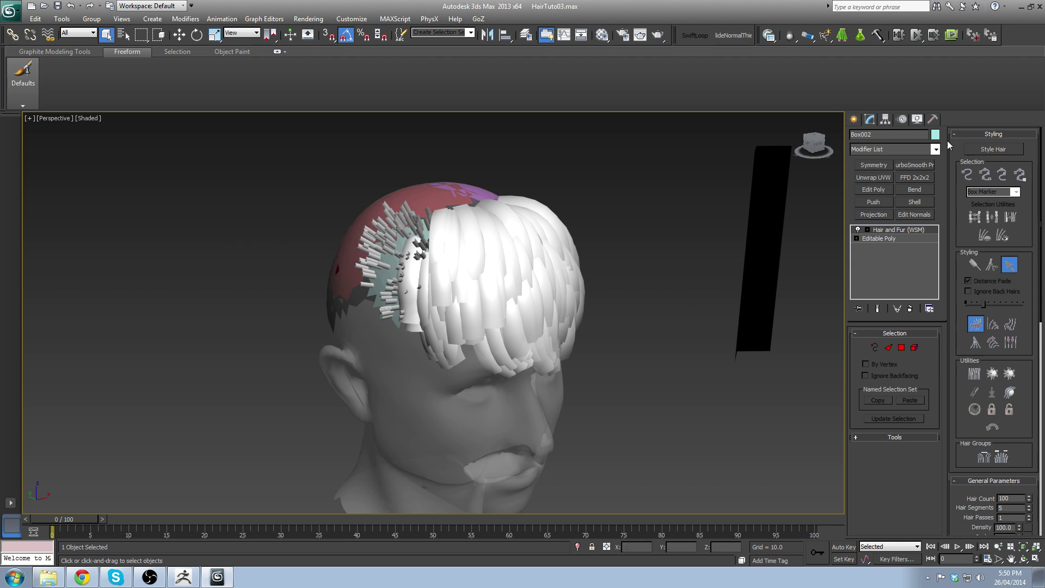
pyautogui.click(899, 438)
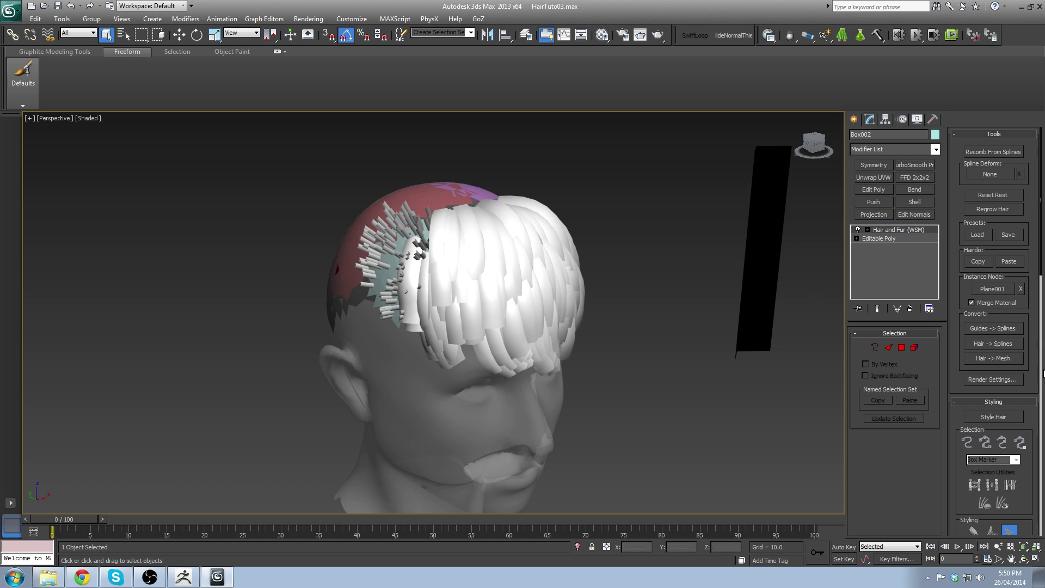
pyautogui.scroll(-5, 1029, 358)
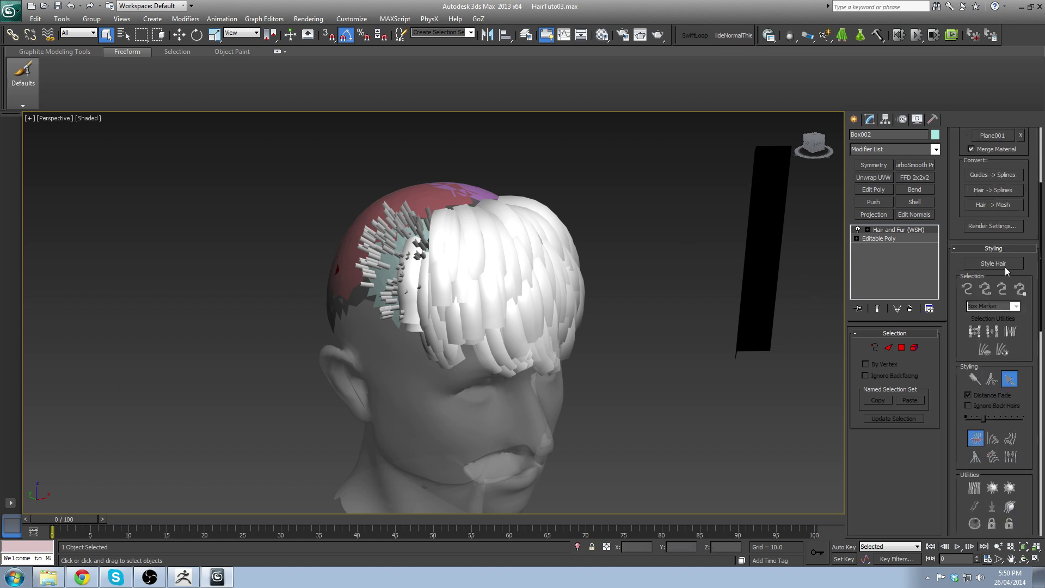
pyautogui.moveTo(1021, 348); pyautogui.dragTo(945, 174)
# Step: Set the side piece's Hair Count to 51
pyautogui.keyDown('alt'); pyautogui.moveTo(255, 267); pyautogui.dragTo(372, 278, button='middle'); pyautogui.keyUp('alt')
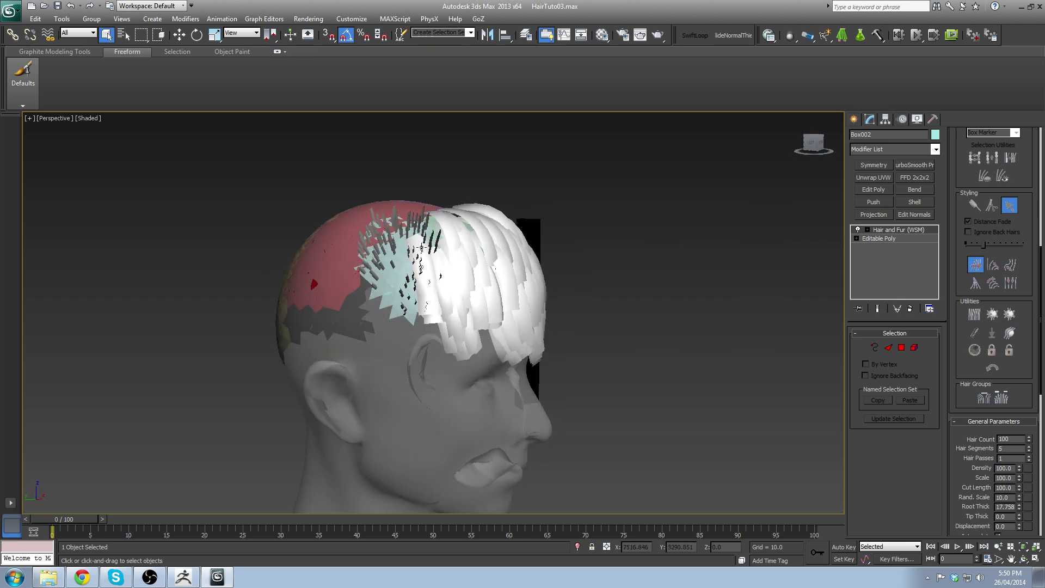
pyautogui.keyDown('alt'); pyautogui.moveTo(485, 239); pyautogui.dragTo(439, 218, button='middle'); pyautogui.keyUp('alt')
pyautogui.scroll(1, 948, 434)
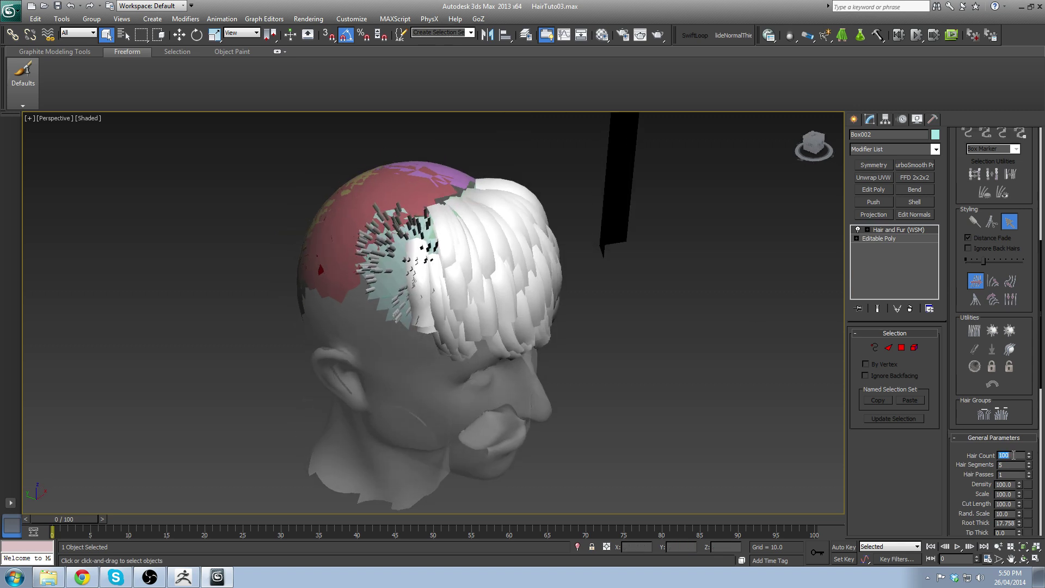
pyautogui.press('Return')
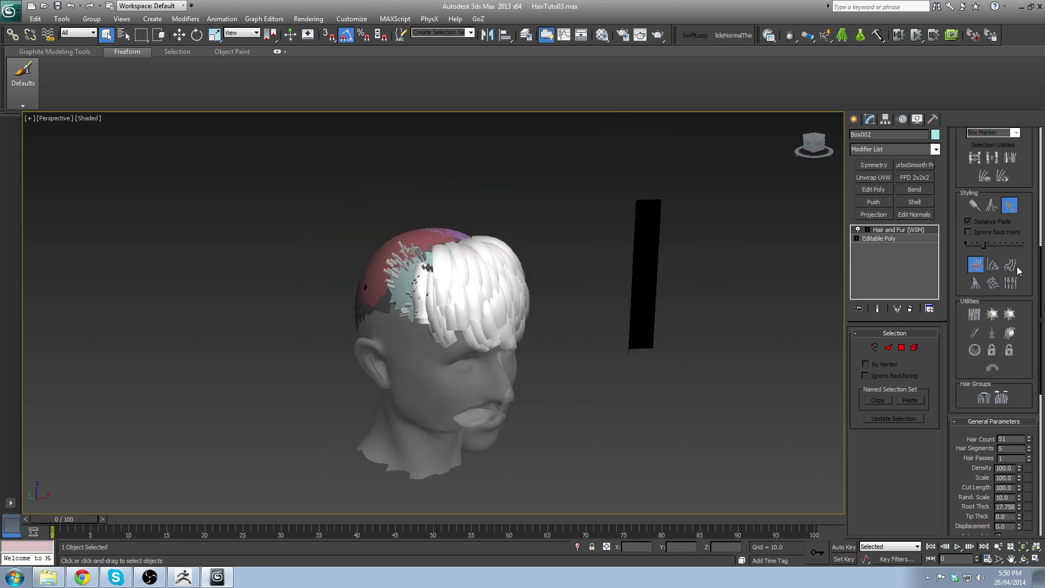
# Step: Start styling the side piece's hair, enlarge the brush to its maximum, and lengthen the guides with the Scale brush
pyautogui.scroll(4, 1018, 270)
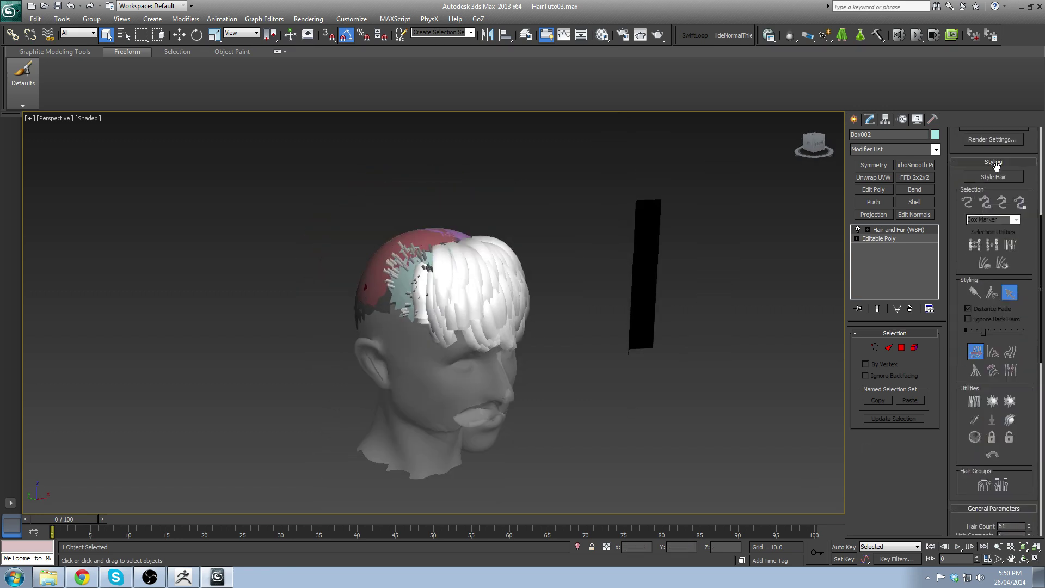
pyautogui.click(994, 177)
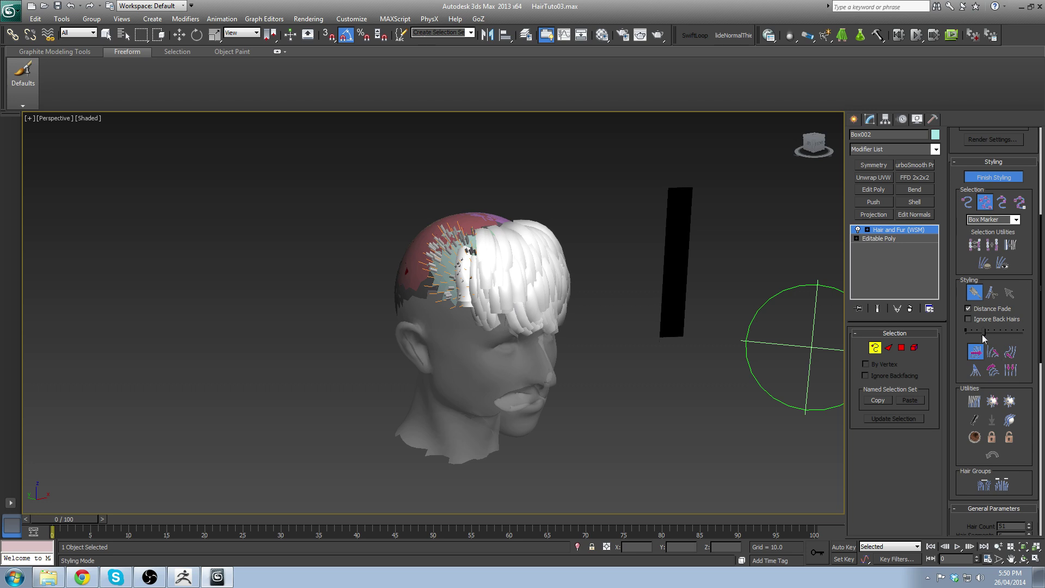
pyautogui.moveTo(983, 332); pyautogui.dragTo(1018, 330)
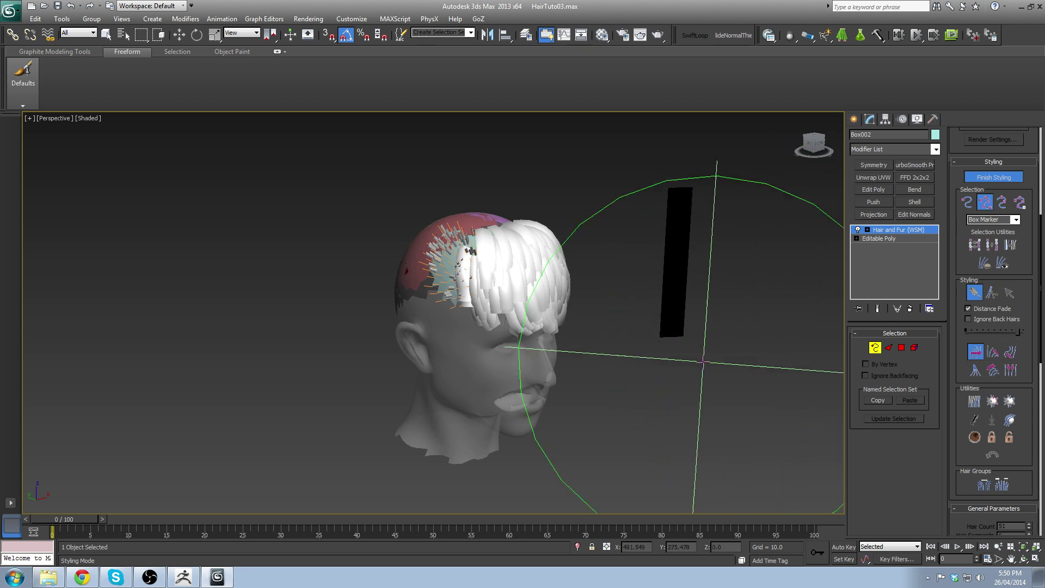
pyautogui.click(1011, 371)
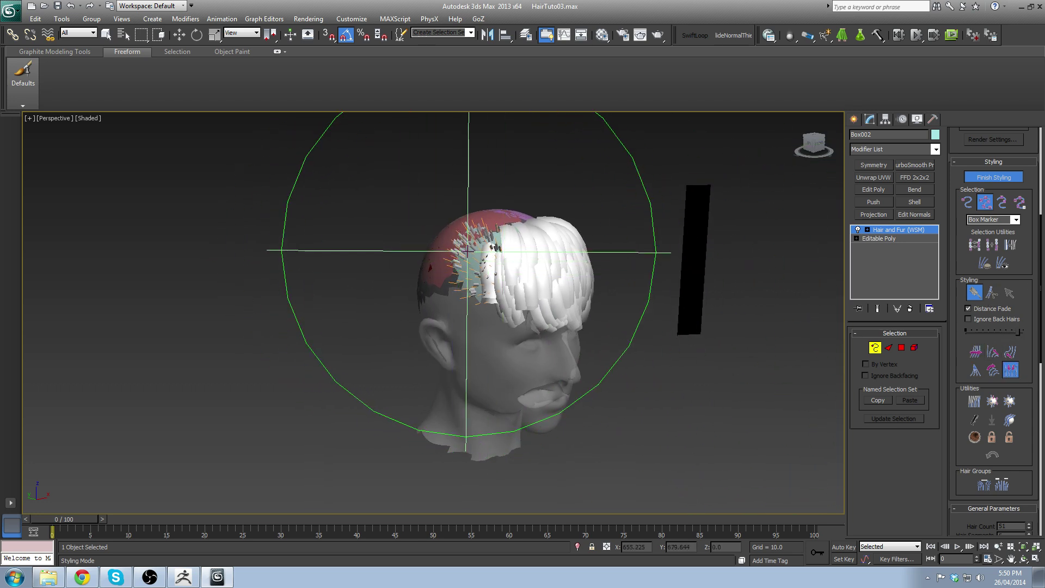
pyautogui.moveTo(431, 249); pyautogui.dragTo(634, 234)
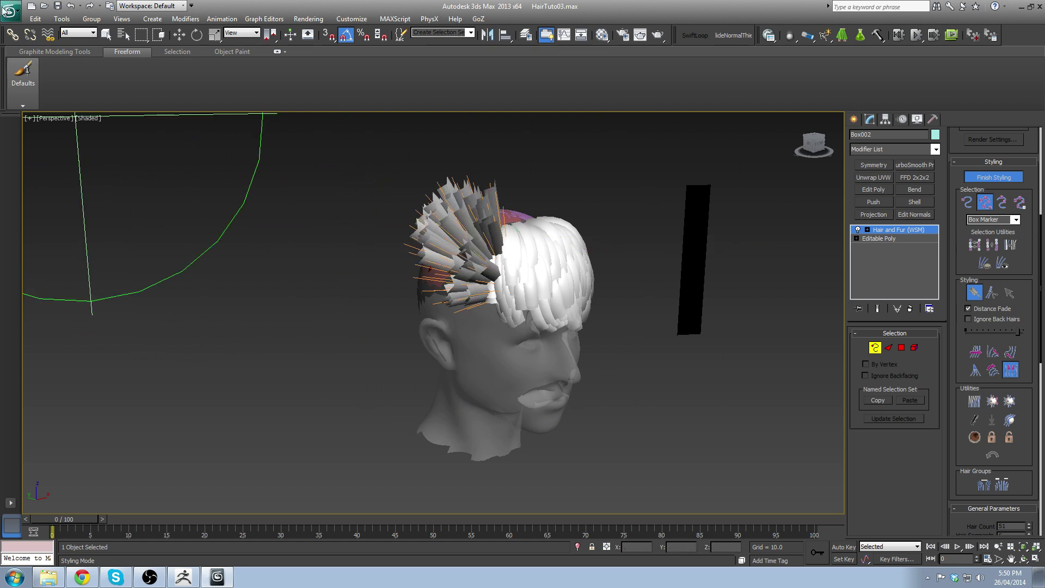
# Step: Save the scene as HairTuto01 in the HairTuto folder, replacing the existing file
pyautogui.click(11, 10)
pyautogui.click(34, 131)
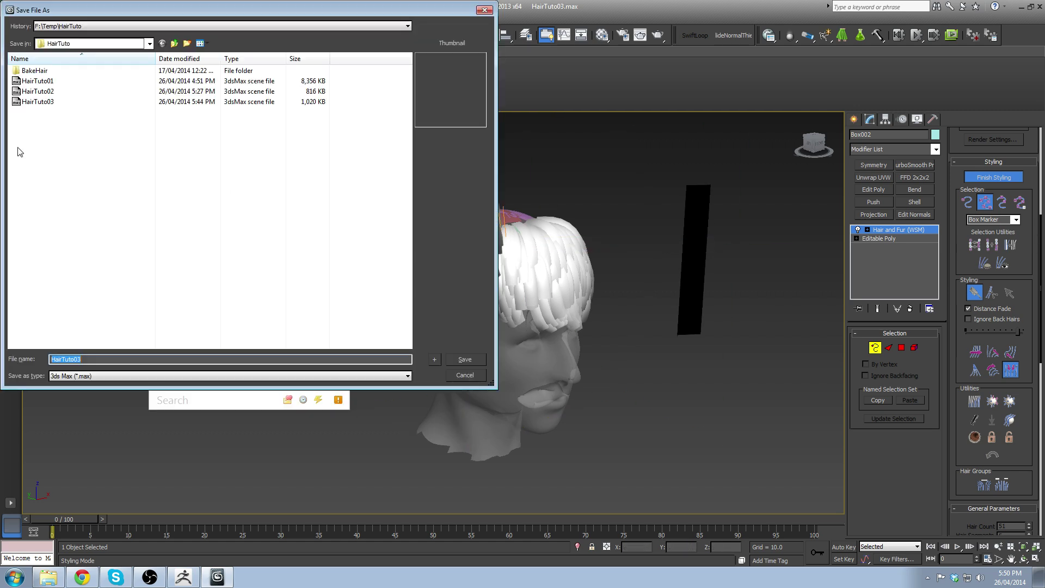
pyautogui.click(32, 104)
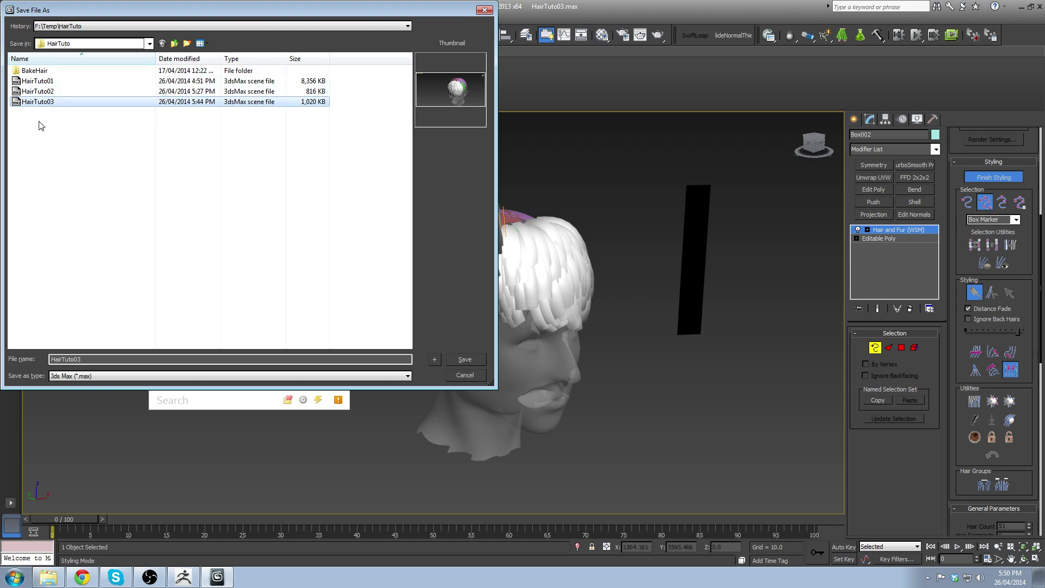
pyautogui.click(180, 59)
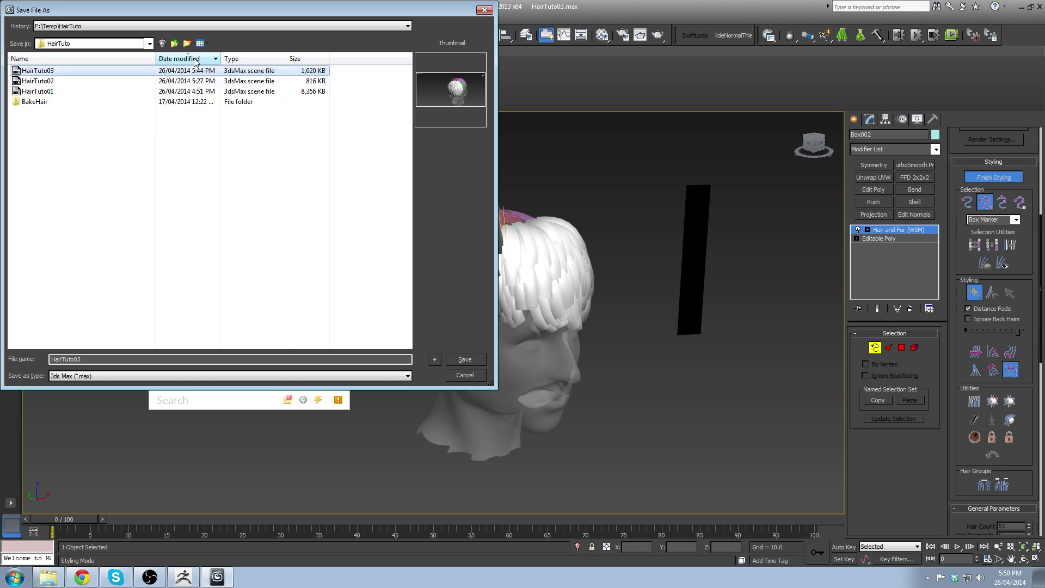
pyautogui.click(37, 92)
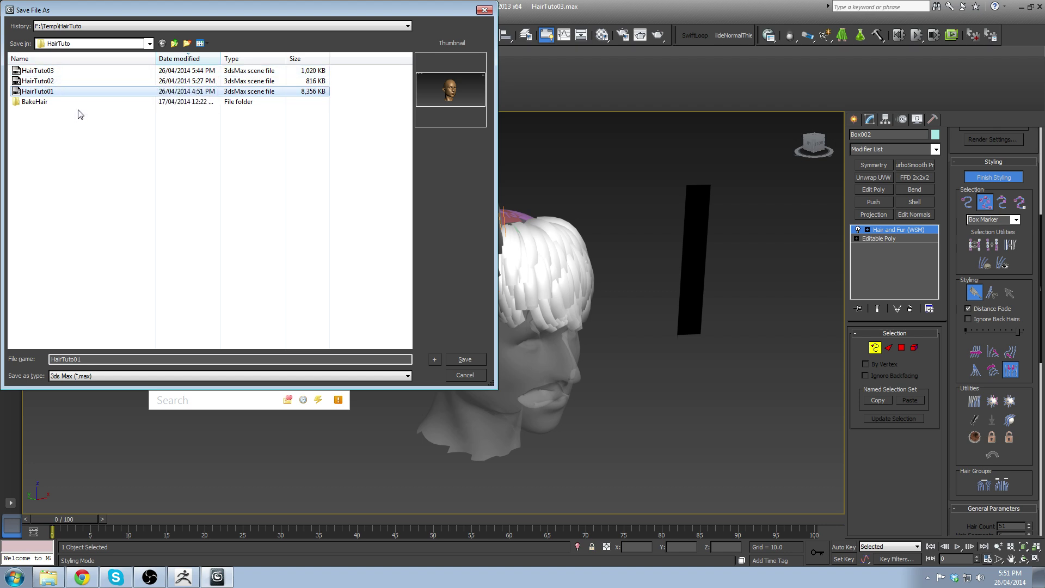
pyautogui.doubleClick(52, 94)
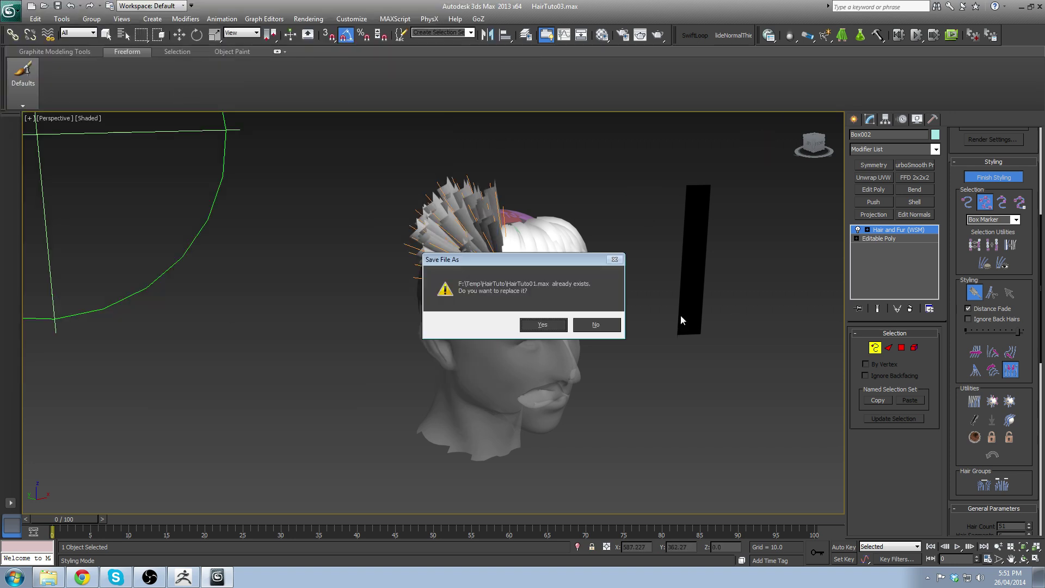
pyautogui.click(561, 326)
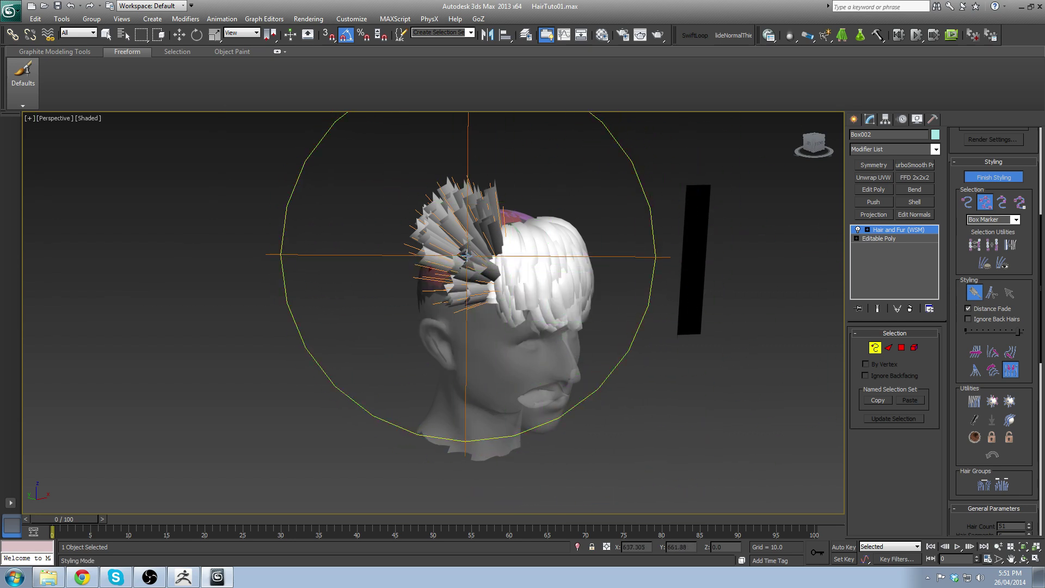
# Step: Lengthen the side hair guides further with the Scale brush and recomb them so they fall down the side of the head
pyautogui.moveTo(466, 255)
pyautogui.mouseDown()
pyautogui.moveTo(919, 262)
pyautogui.moveTo(893, 262)
pyautogui.mouseUp()
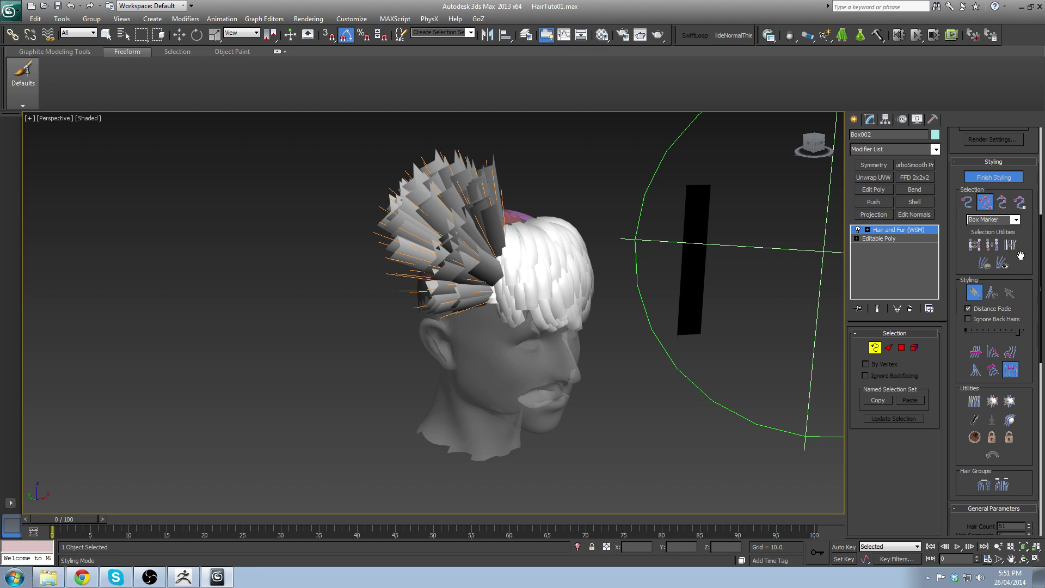
pyautogui.moveTo(1028, 234); pyautogui.dragTo(1025, 203)
pyautogui.click(975, 391)
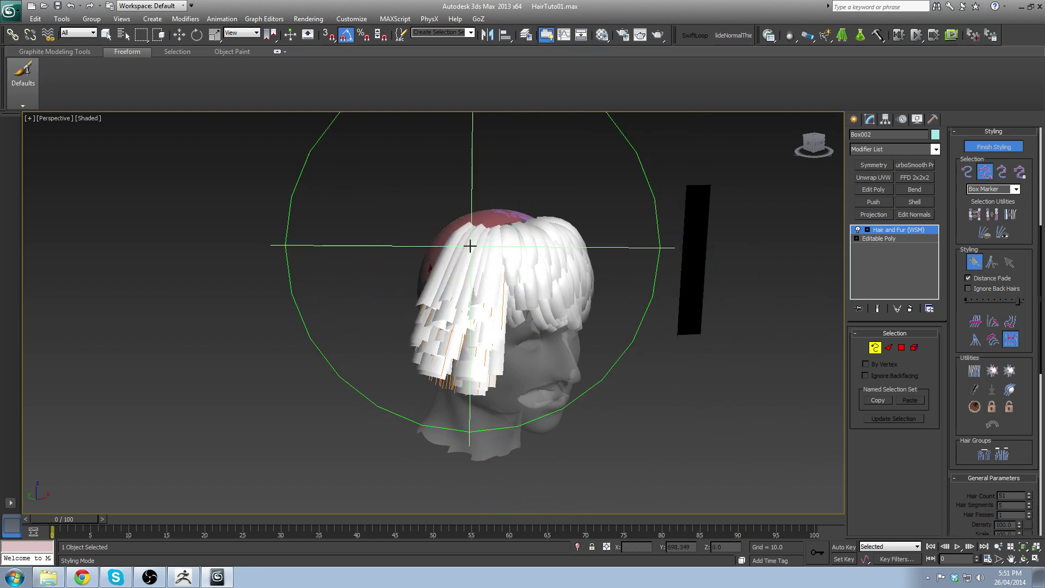
pyautogui.moveTo(470, 246); pyautogui.dragTo(440, 245)
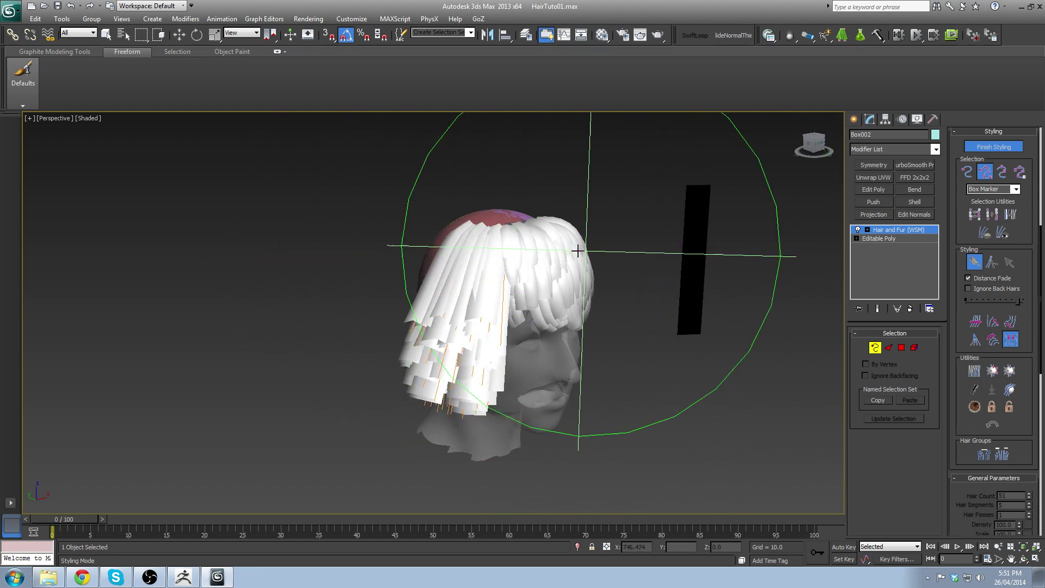
pyautogui.moveTo(578, 251)
pyautogui.keyDown('alt'); pyautogui.mouseDown(button='middle')
pyautogui.moveTo(489, 285)
pyautogui.moveTo(444, 229)
pyautogui.mouseUp(button='middle'); pyautogui.keyUp('alt')
pyautogui.moveTo(443, 229); pyautogui.dragTo(466, 222)
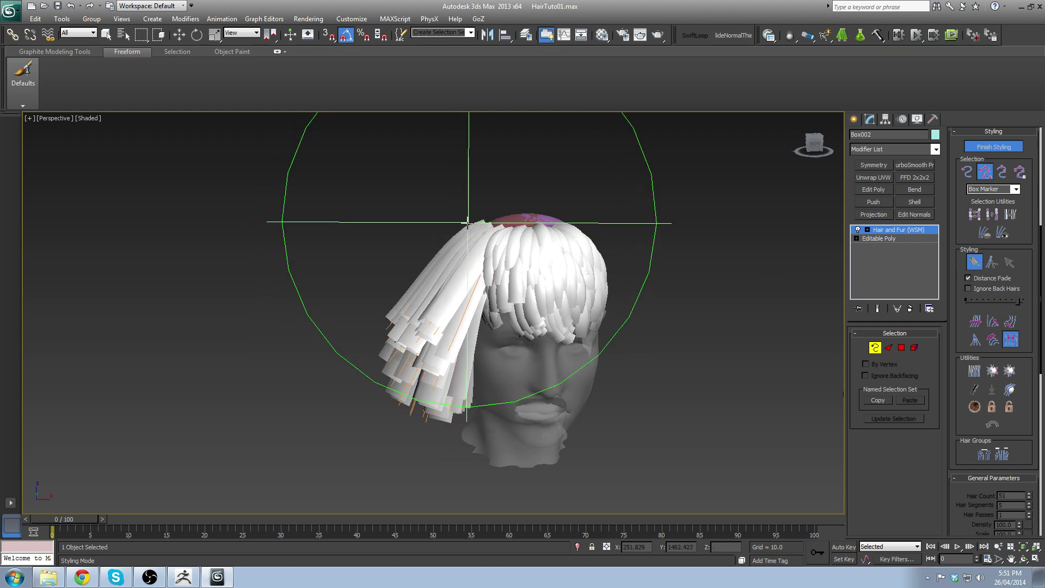
pyautogui.keyDown('alt'); pyautogui.moveTo(467, 222); pyautogui.dragTo(560, 292, button='middle'); pyautogui.keyUp('alt')
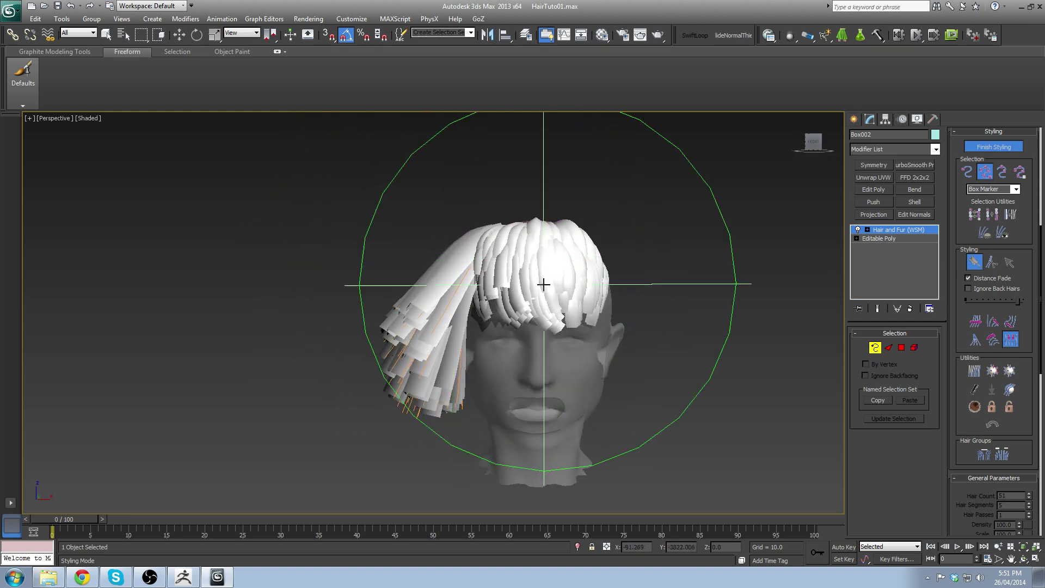
# Step: Finish styling and reduce the side hair's Root Thick to 6.535 for narrower strips
pyautogui.click(1008, 152)
pyautogui.scroll(-5, 1032, 356)
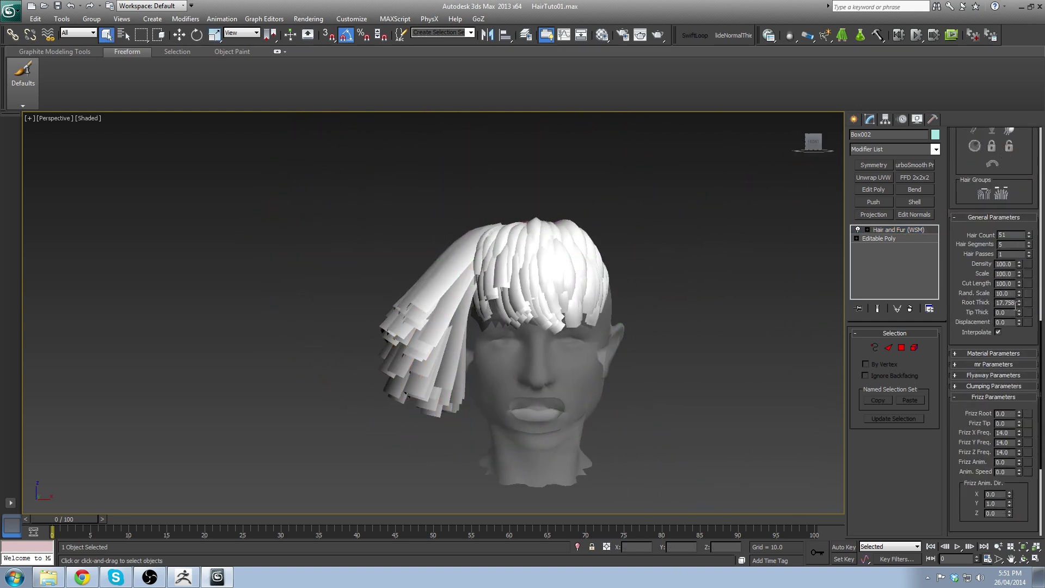
pyautogui.moveTo(1018, 306); pyautogui.dragTo(1018, 325)
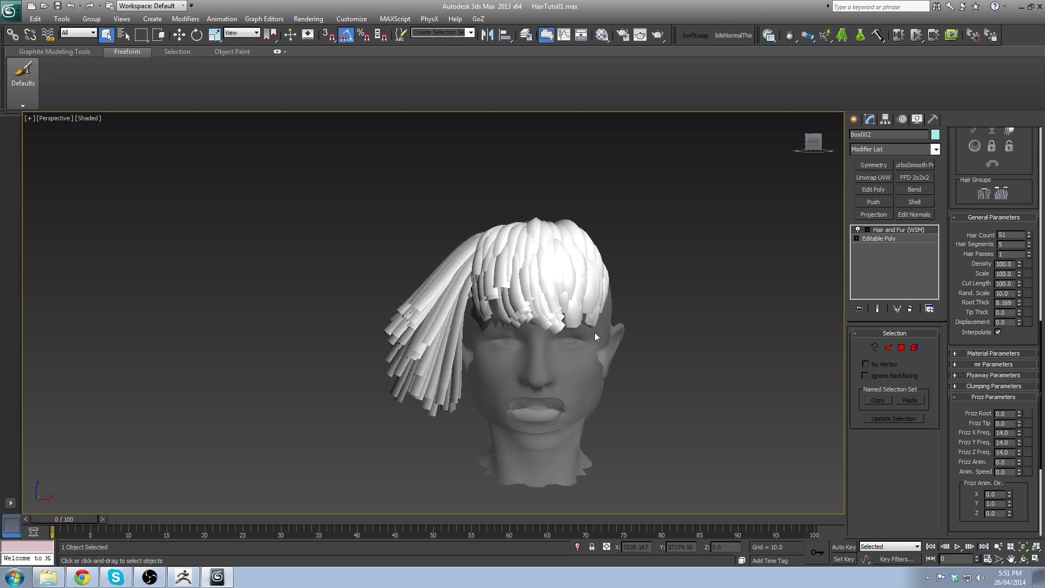
pyautogui.keyDown('alt'); pyautogui.moveTo(594, 332); pyautogui.dragTo(579, 315, button='middle'); pyautogui.keyUp('alt')
pyautogui.scroll(5, 605, 329)
pyautogui.scroll(-3, 578, 314)
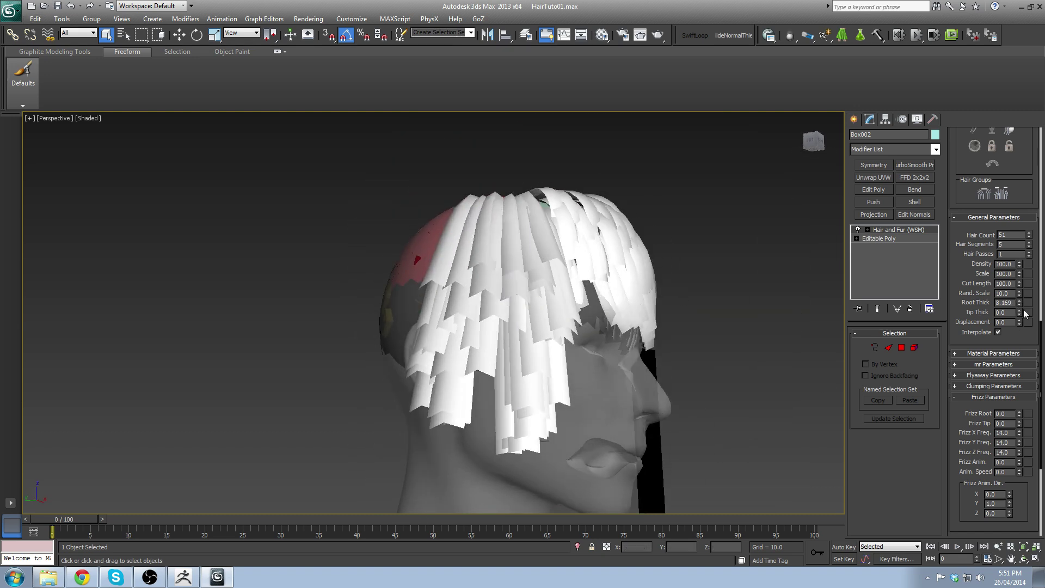
pyautogui.moveTo(1019, 304); pyautogui.dragTo(1019, 307)
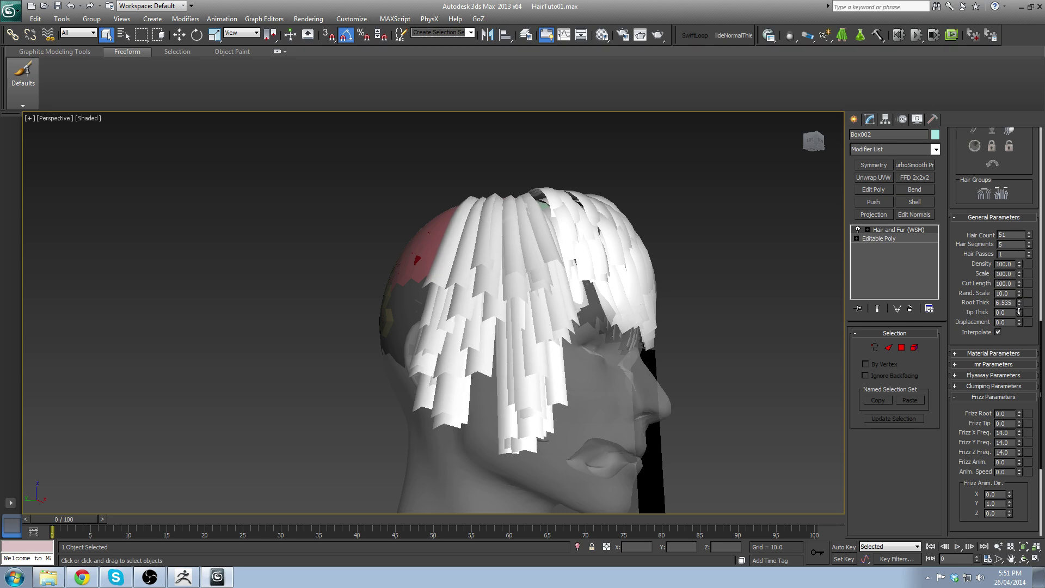
pyautogui.scroll(-1, 640, 234)
pyautogui.keyDown('alt'); pyautogui.moveTo(640, 234); pyautogui.dragTo(536, 251, button='middle'); pyautogui.keyUp('alt')
pyautogui.scroll(-3, 581, 254)
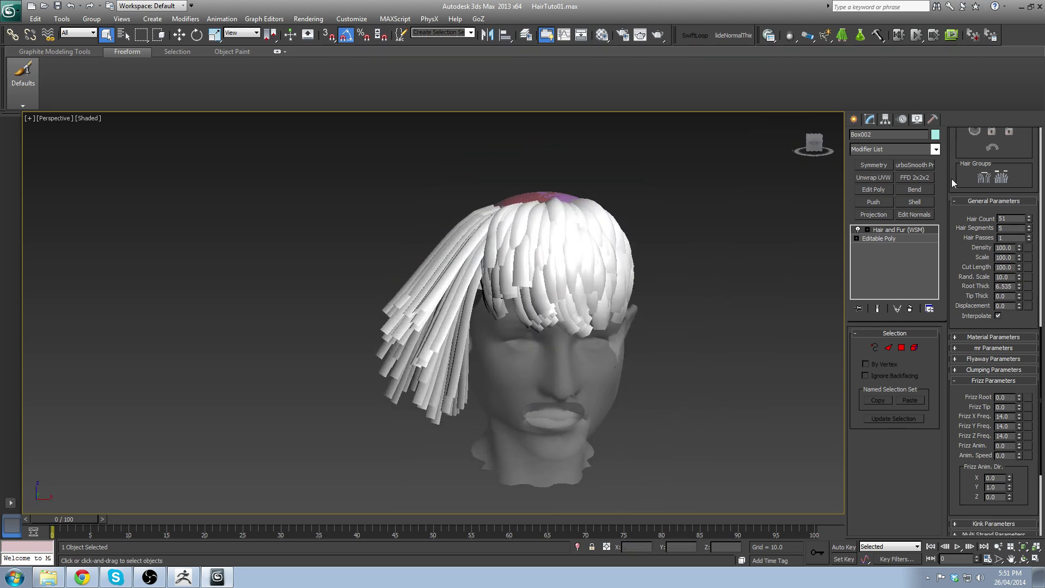
# Step: Resume styling the side hair, shrink the brush to about half, select the guides by their ends and comb the tips in toward the face
pyautogui.scroll(6, 1026, 140)
pyautogui.click(994, 196)
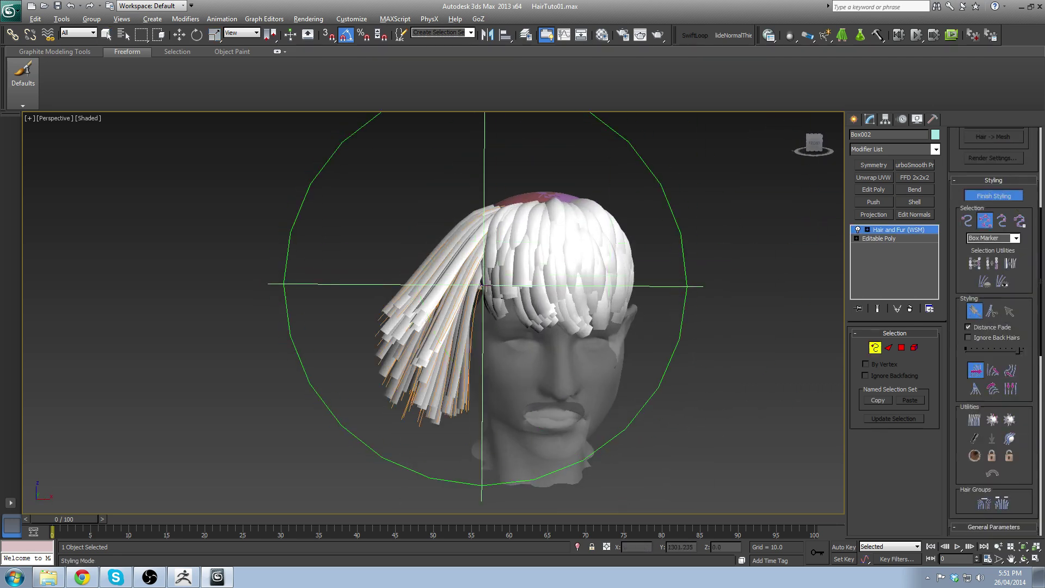
pyautogui.moveTo(1015, 349); pyautogui.dragTo(997, 349)
pyautogui.click(968, 221)
pyautogui.keyDown('alt'); pyautogui.moveTo(399, 383); pyautogui.dragTo(373, 348, button='middle'); pyautogui.keyUp('alt')
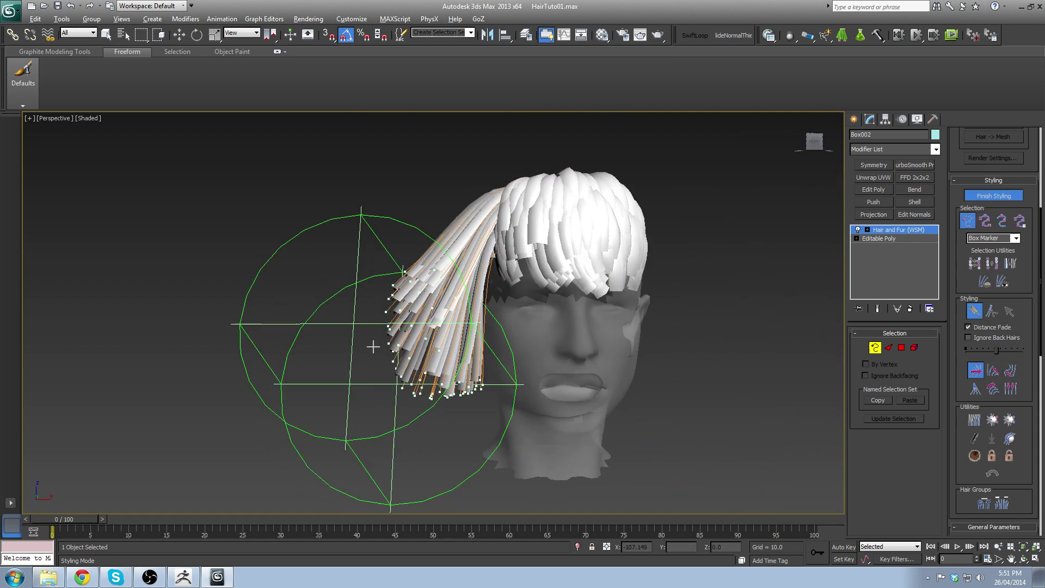
pyautogui.moveTo(374, 348)
pyautogui.mouseDown()
pyautogui.moveTo(385, 395)
pyautogui.moveTo(374, 313)
pyautogui.moveTo(438, 361)
pyautogui.mouseUp()
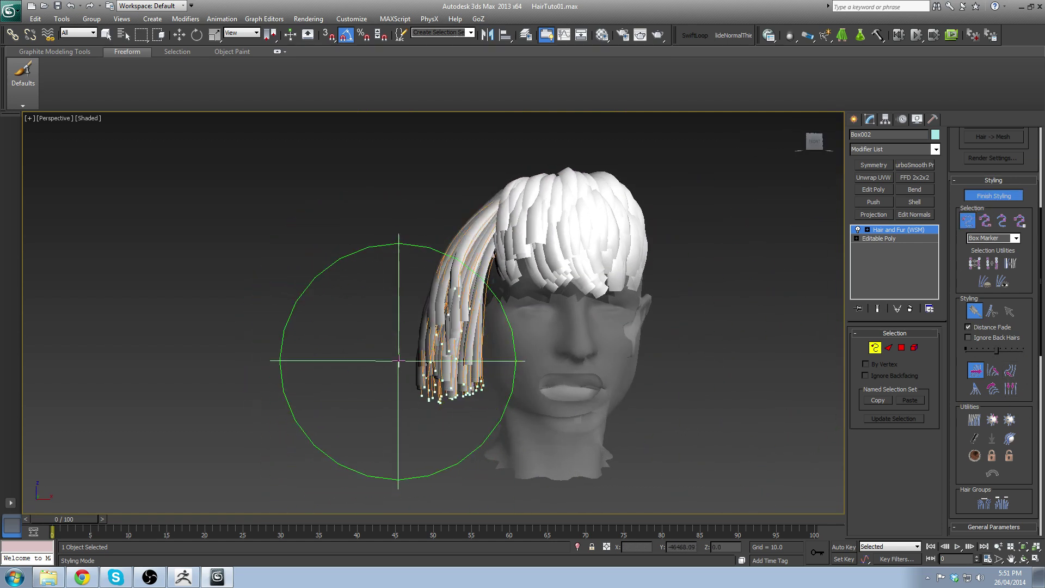
pyautogui.moveTo(478, 443)
pyautogui.mouseDown()
pyautogui.moveTo(443, 504)
pyautogui.moveTo(467, 418)
pyautogui.moveTo(438, 408)
pyautogui.mouseUp()
pyautogui.keyDown('alt'); pyautogui.moveTo(439, 408); pyautogui.dragTo(403, 401, button='middle'); pyautogui.keyUp('alt')
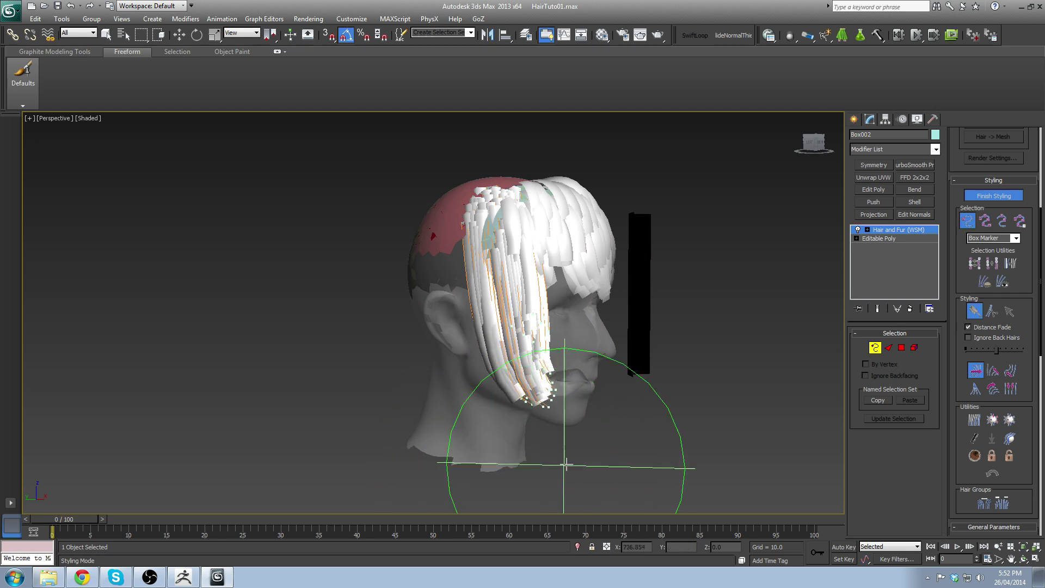
# Step: Comb the ends of the side hair closer against the cheek and jaw with the Translate brush
pyautogui.keyDown('alt'); pyautogui.moveTo(532, 466); pyautogui.dragTo(428, 419, button='middle'); pyautogui.keyUp('alt')
pyautogui.moveTo(434, 419)
pyautogui.mouseDown()
pyautogui.moveTo(478, 430)
pyautogui.moveTo(485, 442)
pyautogui.mouseUp()
pyautogui.keyDown('alt'); pyautogui.moveTo(490, 455); pyautogui.dragTo(468, 457, button='middle'); pyautogui.keyUp('alt')
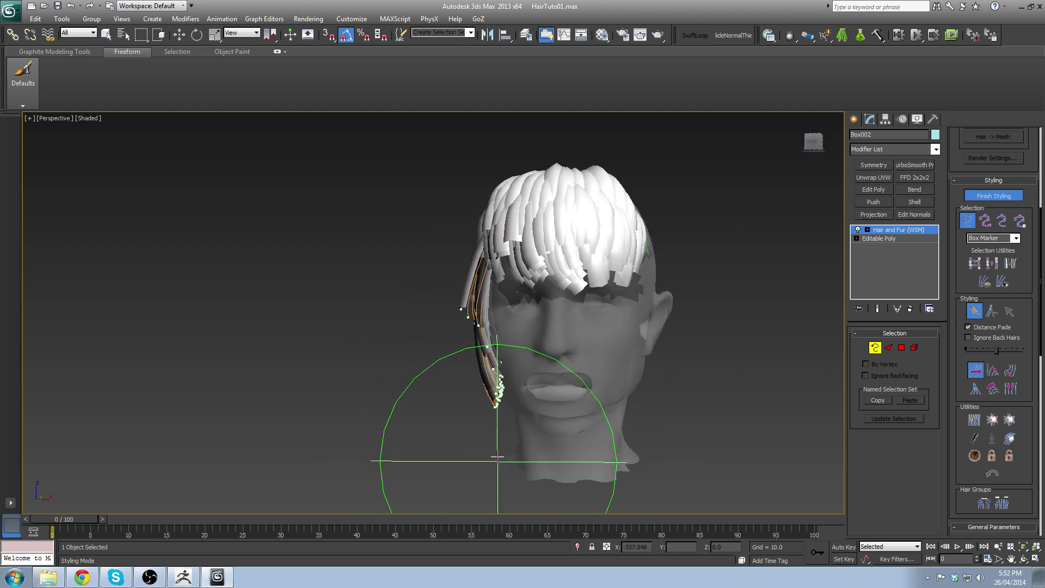
pyautogui.moveTo(451, 357)
pyautogui.mouseDown()
pyautogui.moveTo(456, 405)
pyautogui.moveTo(475, 424)
pyautogui.mouseUp()
pyautogui.moveTo(373, 289)
pyautogui.mouseDown()
pyautogui.moveTo(418, 359)
pyautogui.moveTo(429, 362)
pyautogui.moveTo(430, 317)
pyautogui.moveTo(436, 337)
pyautogui.mouseUp()
pyautogui.keyDown('alt'); pyautogui.moveTo(466, 408); pyautogui.dragTo(623, 351, button='middle'); pyautogui.keyUp('alt')
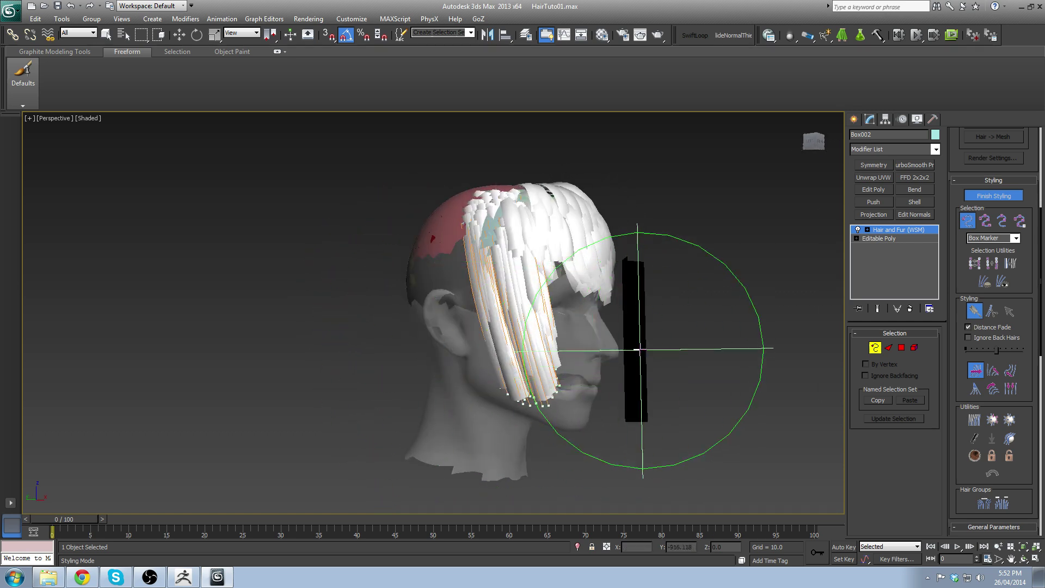
# Step: Gather the side hair's tips along the jawline and comb the front strands forward toward the eye
pyautogui.moveTo(402, 420)
pyautogui.mouseDown()
pyautogui.moveTo(541, 497)
pyautogui.moveTo(603, 369)
pyautogui.mouseUp()
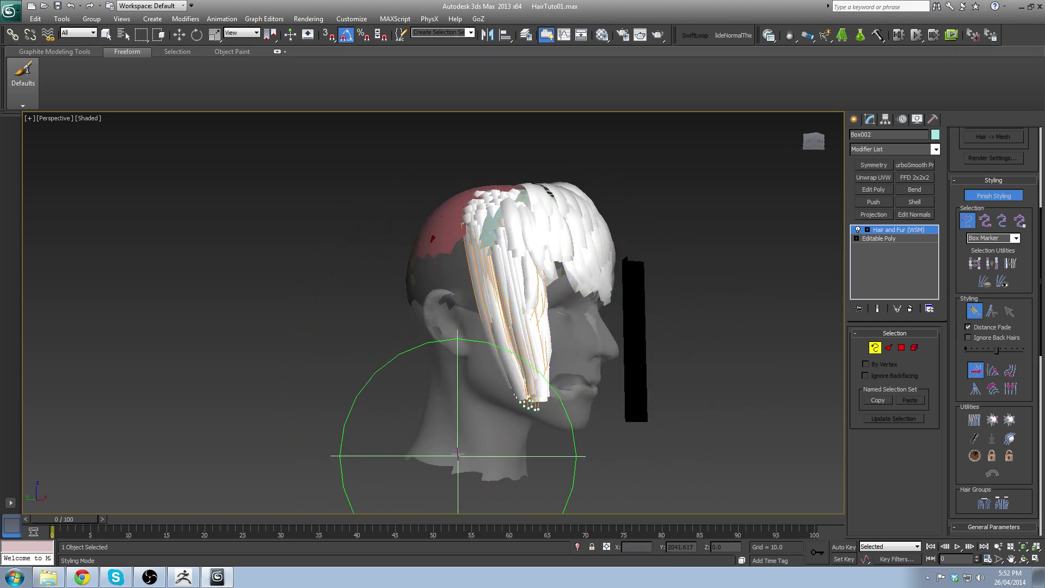
pyautogui.moveTo(578, 437)
pyautogui.keyDown('alt'); pyautogui.mouseDown(button='middle')
pyautogui.moveTo(611, 429)
pyautogui.moveTo(576, 433)
pyautogui.mouseUp(button='middle'); pyautogui.keyUp('alt')
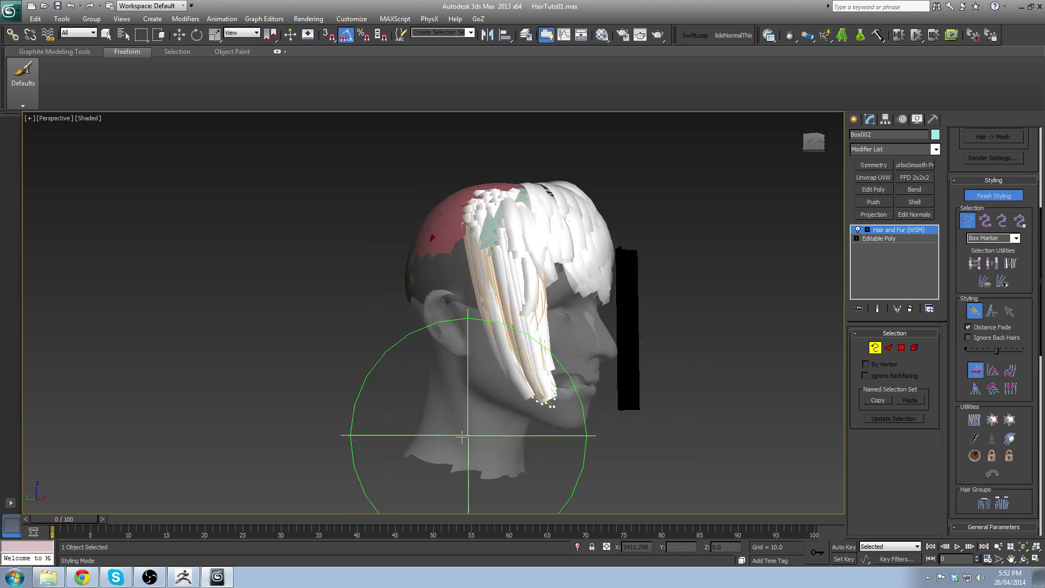
pyautogui.keyDown('alt'); pyautogui.moveTo(493, 429); pyautogui.dragTo(346, 443, button='middle'); pyautogui.keyUp('alt')
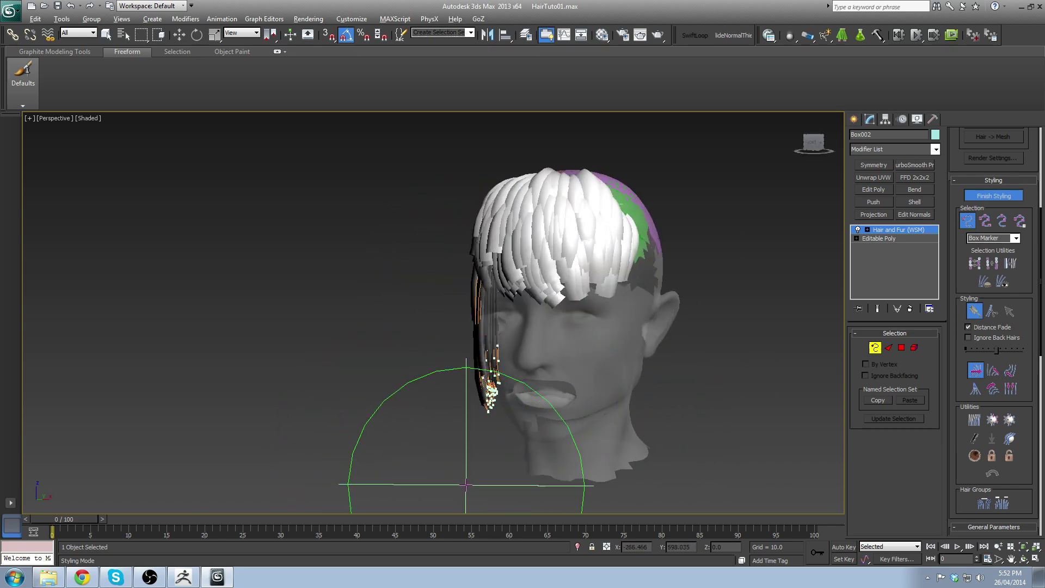
pyautogui.keyDown('alt'); pyautogui.moveTo(465, 485); pyautogui.dragTo(555, 454, button='middle'); pyautogui.keyUp('alt')
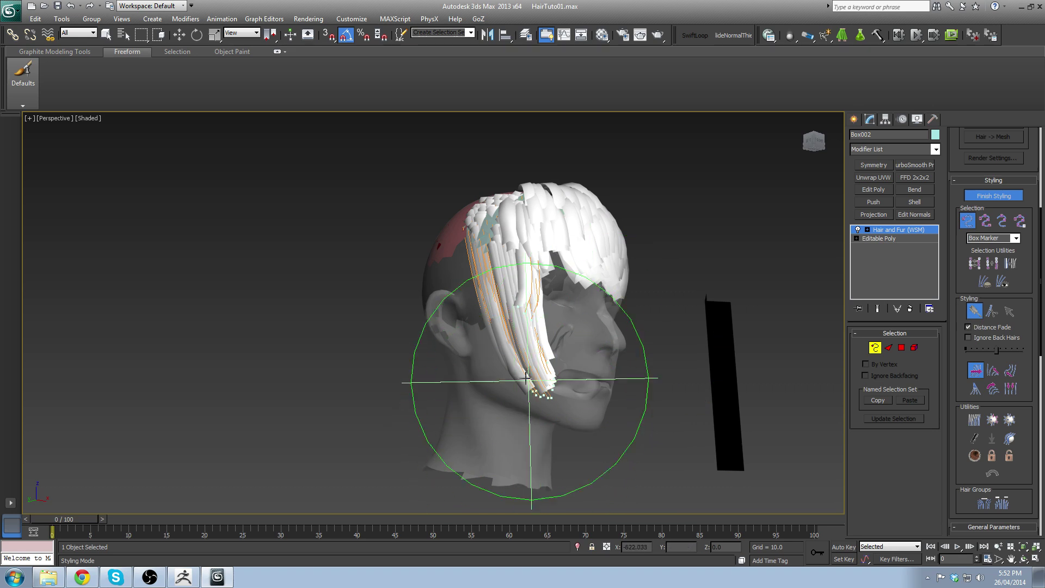
pyautogui.keyDown('alt'); pyautogui.moveTo(531, 394); pyautogui.dragTo(563, 411, button='middle'); pyautogui.keyUp('alt')
pyautogui.moveTo(520, 241)
pyautogui.mouseDown()
pyautogui.moveTo(532, 243)
pyautogui.moveTo(544, 271)
pyautogui.moveTo(584, 281)
pyautogui.mouseUp()
pyautogui.keyDown('alt'); pyautogui.moveTo(634, 416); pyautogui.dragTo(548, 420, button='middle'); pyautogui.keyUp('alt')
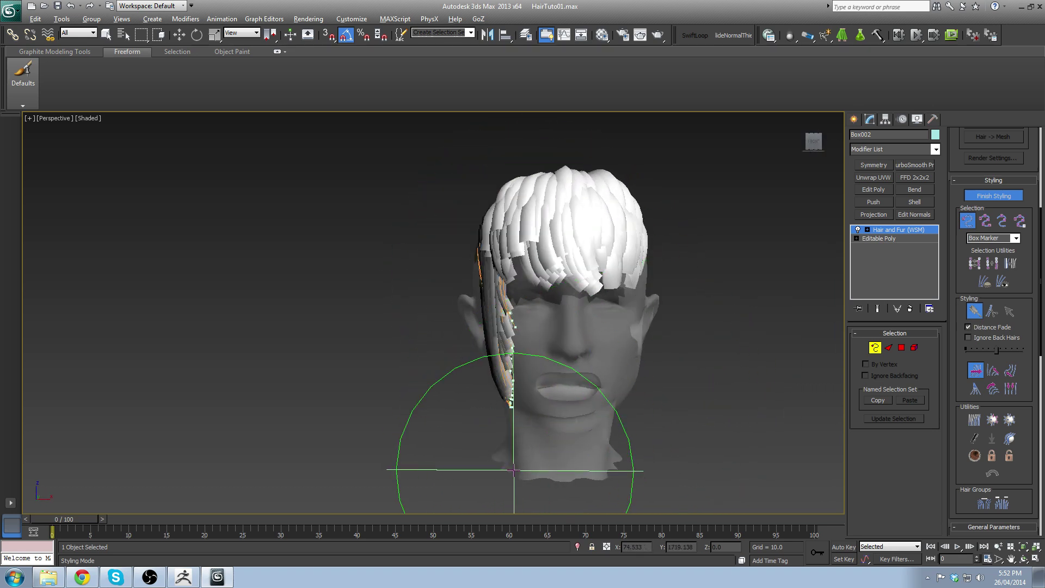
pyautogui.keyDown('alt'); pyautogui.moveTo(518, 469); pyautogui.dragTo(601, 448, button='middle'); pyautogui.keyUp('alt')
# Step: Switch to whole-guide selection, reduce the brush slightly and comb the side strands back toward the ear and into line with the jaw
pyautogui.click(985, 222)
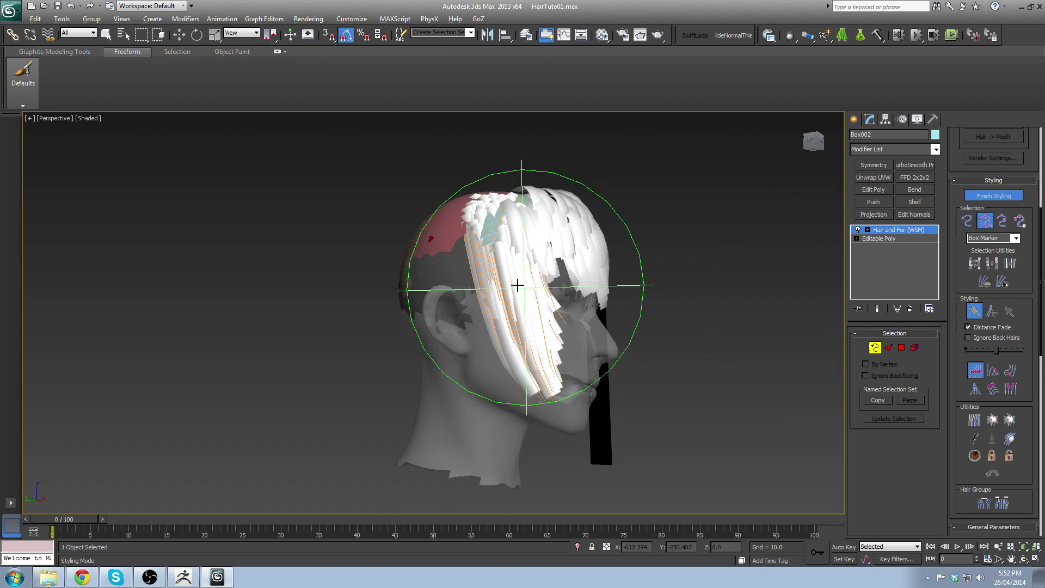
pyautogui.keyDown('alt'); pyautogui.moveTo(518, 287); pyautogui.dragTo(536, 312, button='middle'); pyautogui.keyUp('alt')
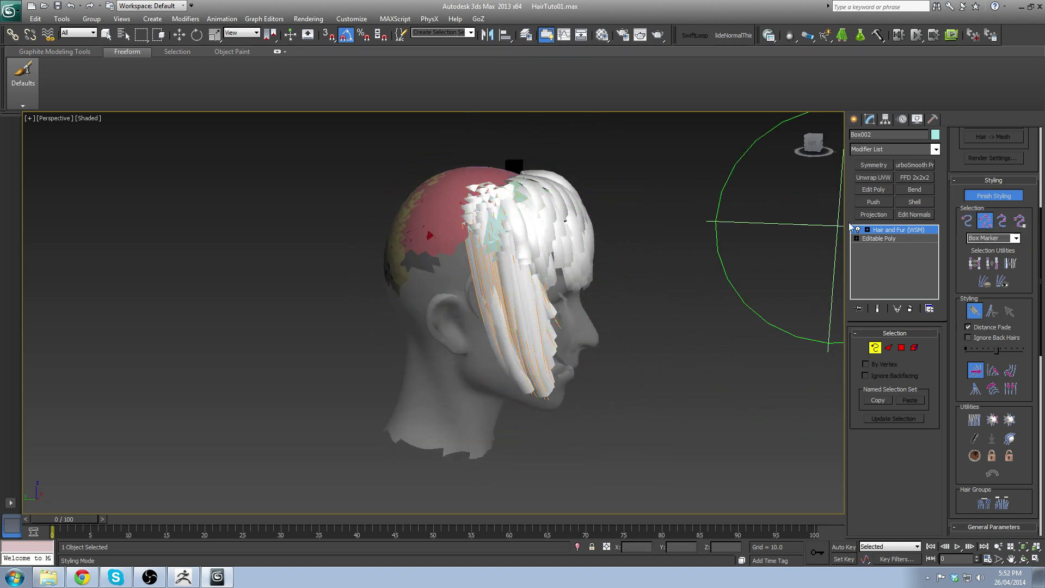
pyautogui.moveTo(488, 264); pyautogui.dragTo(475, 267)
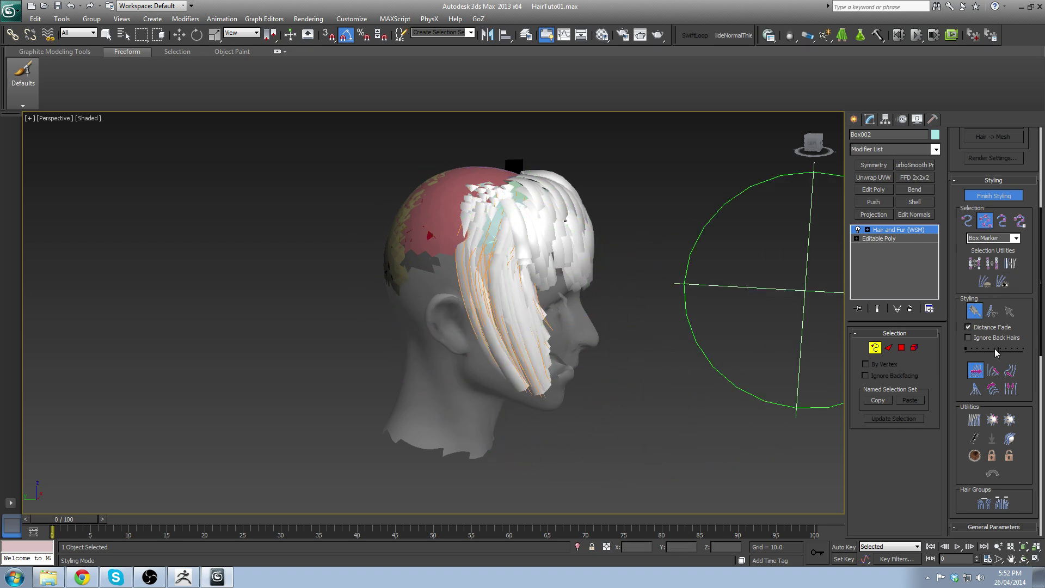
pyautogui.moveTo(996, 353); pyautogui.dragTo(990, 353)
pyautogui.moveTo(571, 304)
pyautogui.mouseDown()
pyautogui.moveTo(540, 327)
pyautogui.moveTo(526, 316)
pyautogui.mouseUp()
pyautogui.moveTo(560, 405)
pyautogui.keyDown('alt'); pyautogui.mouseDown(button='middle')
pyautogui.moveTo(571, 501)
pyautogui.moveTo(543, 385)
pyautogui.moveTo(626, 374)
pyautogui.moveTo(545, 260)
pyautogui.mouseUp(button='middle'); pyautogui.keyUp('alt')
pyautogui.moveTo(586, 366)
pyautogui.keyDown('alt'); pyautogui.mouseDown(button='middle')
pyautogui.moveTo(602, 381)
pyautogui.moveTo(573, 485)
pyautogui.moveTo(584, 376)
pyautogui.mouseUp(button='middle'); pyautogui.keyUp('alt')
pyautogui.moveTo(536, 442)
pyautogui.mouseDown()
pyautogui.moveTo(558, 432)
pyautogui.moveTo(542, 377)
pyautogui.mouseUp()
pyautogui.moveTo(419, 299); pyautogui.dragTo(427, 296)
# Step: Lift the side hair away from the scalp at the roots with the Stand and Puff Roots brushes
pyautogui.moveTo(427, 297)
pyautogui.keyDown('alt'); pyautogui.mouseDown(button='middle')
pyautogui.moveTo(588, 354)
pyautogui.moveTo(632, 381)
pyautogui.mouseUp(button='middle'); pyautogui.keyUp('alt')
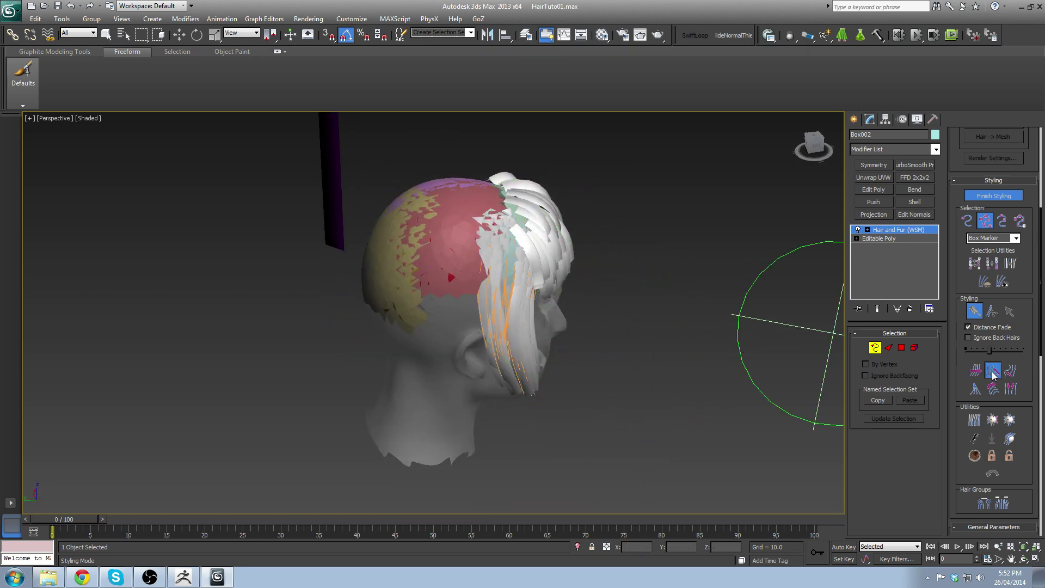
pyautogui.moveTo(485, 197); pyautogui.dragTo(489, 232, button='middle')
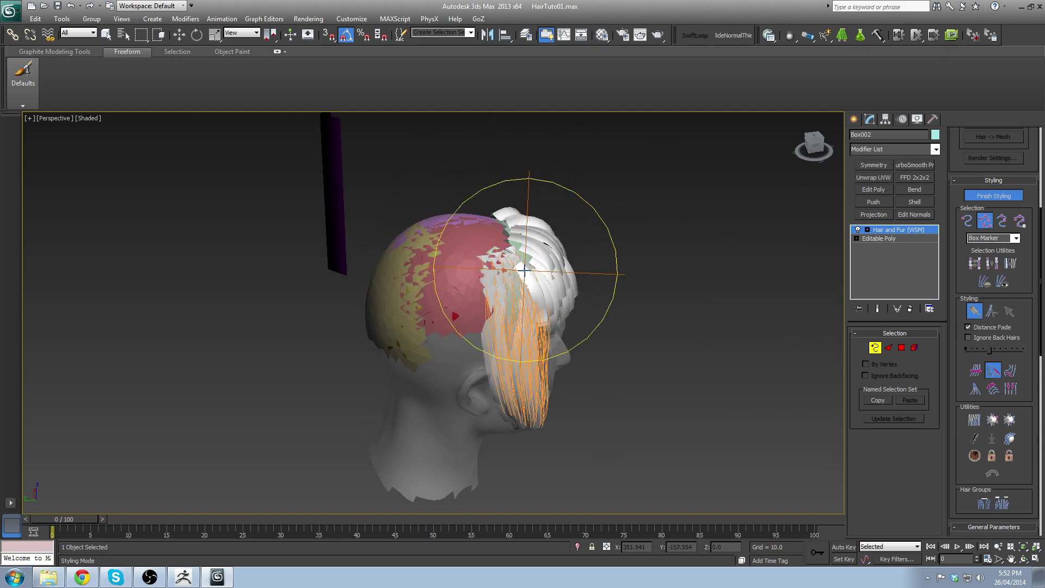
pyautogui.moveTo(523, 270)
pyautogui.keyDown('alt'); pyautogui.mouseDown(button='middle')
pyautogui.moveTo(466, 266)
pyautogui.moveTo(555, 369)
pyautogui.mouseUp(button='middle'); pyautogui.keyUp('alt')
pyautogui.moveTo(466, 382)
pyautogui.keyDown('alt'); pyautogui.mouseDown(button='middle')
pyautogui.moveTo(542, 380)
pyautogui.moveTo(558, 253)
pyautogui.moveTo(576, 234)
pyautogui.mouseUp(button='middle'); pyautogui.keyUp('alt')
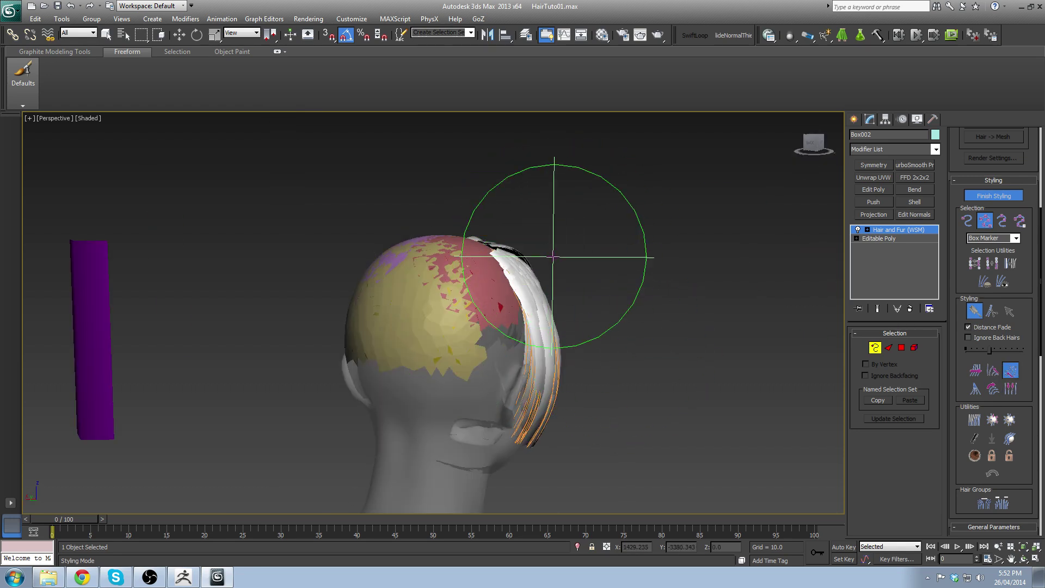
pyautogui.moveTo(533, 218); pyautogui.dragTo(519, 213)
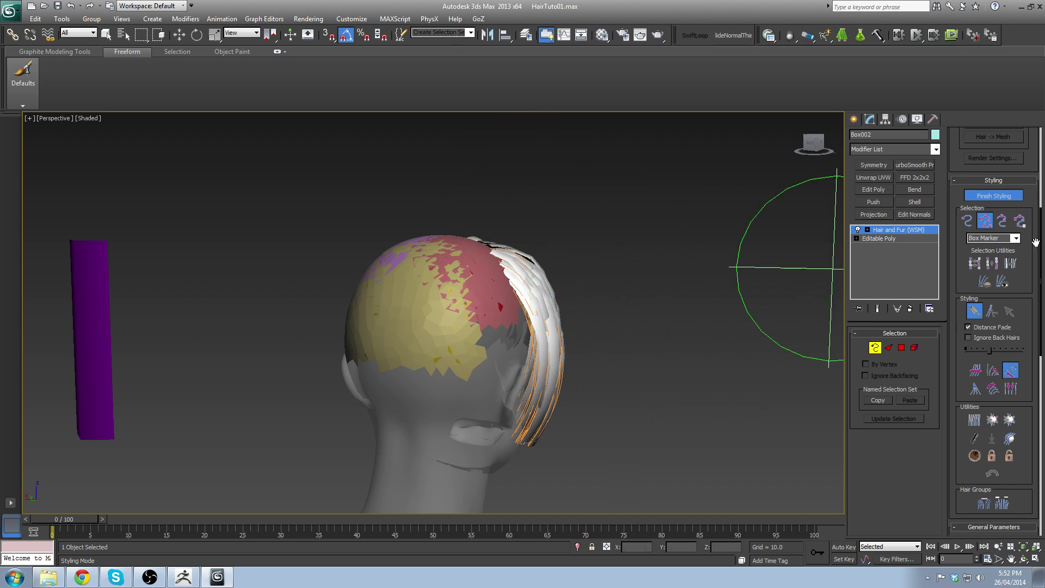
# Step: Comb the outer side strands back in toward the head from behind with the Translate brush
pyautogui.moveTo(599, 340)
pyautogui.mouseDown(button='middle')
pyautogui.moveTo(602, 282)
pyautogui.moveTo(620, 289)
pyautogui.mouseUp(button='middle')
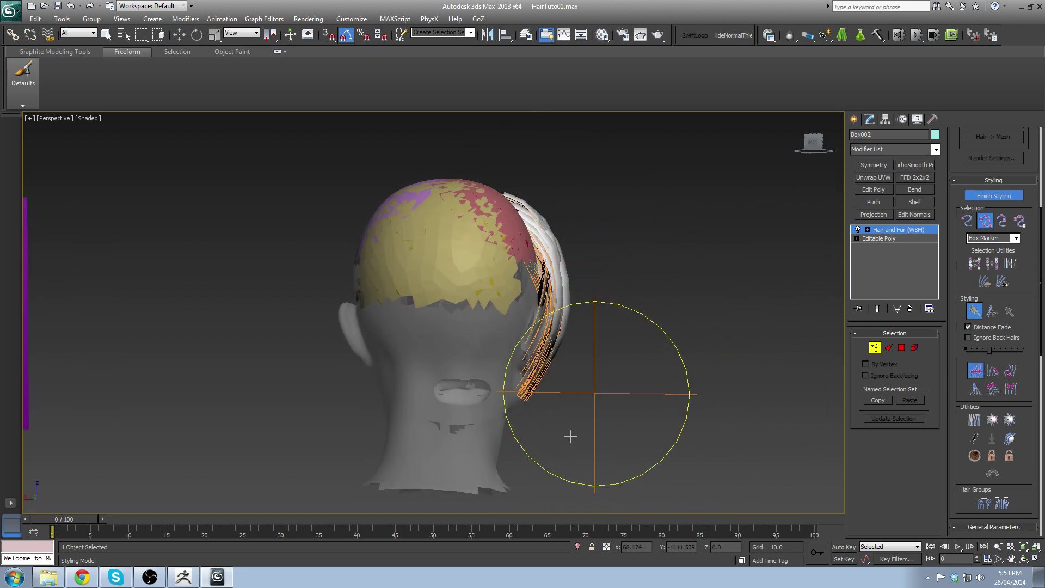
pyautogui.moveTo(578, 357); pyautogui.dragTo(556, 420)
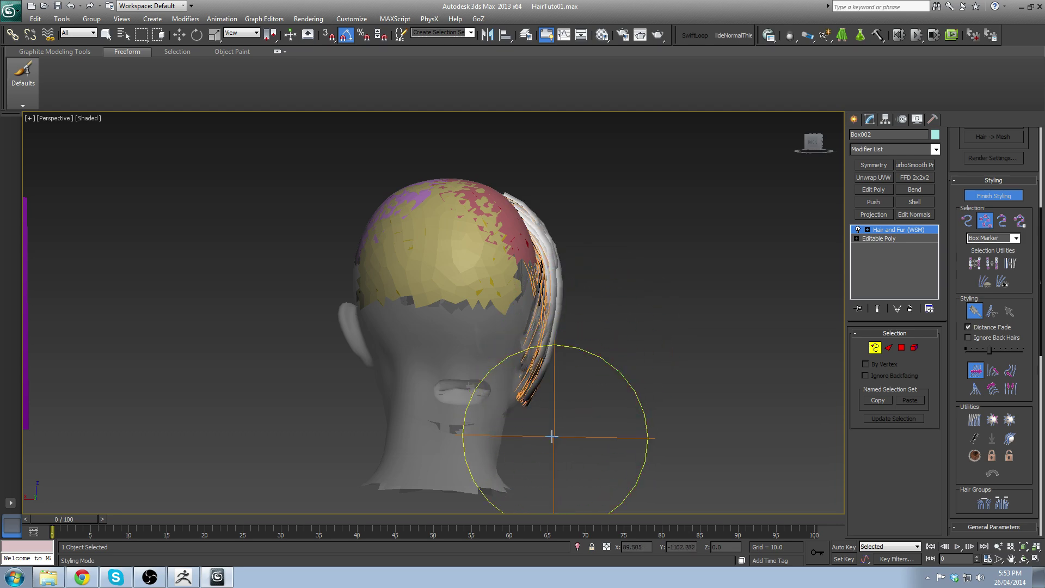
pyautogui.moveTo(606, 415)
pyautogui.keyDown('alt'); pyautogui.mouseDown(button='middle')
pyautogui.moveTo(512, 422)
pyautogui.moveTo(526, 407)
pyautogui.mouseUp(button='middle'); pyautogui.keyUp('alt')
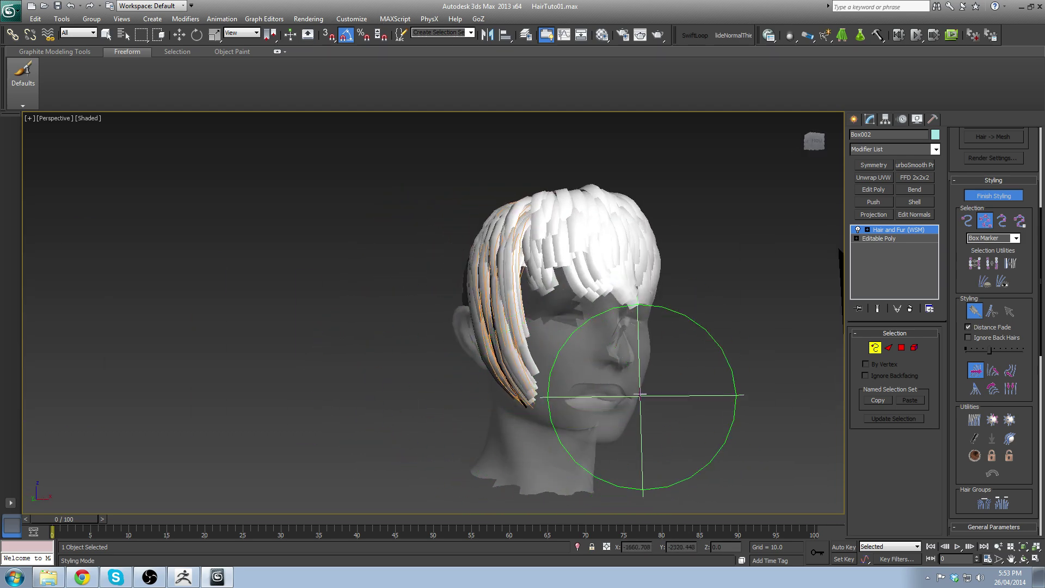
# Step: Puff the roots of the side hair again so the strands cover the scalp edge above the ear
pyautogui.moveTo(618, 370)
pyautogui.keyDown('alt'); pyautogui.mouseDown(button='middle')
pyautogui.moveTo(690, 408)
pyautogui.moveTo(719, 404)
pyautogui.mouseUp(button='middle'); pyautogui.keyUp('alt')
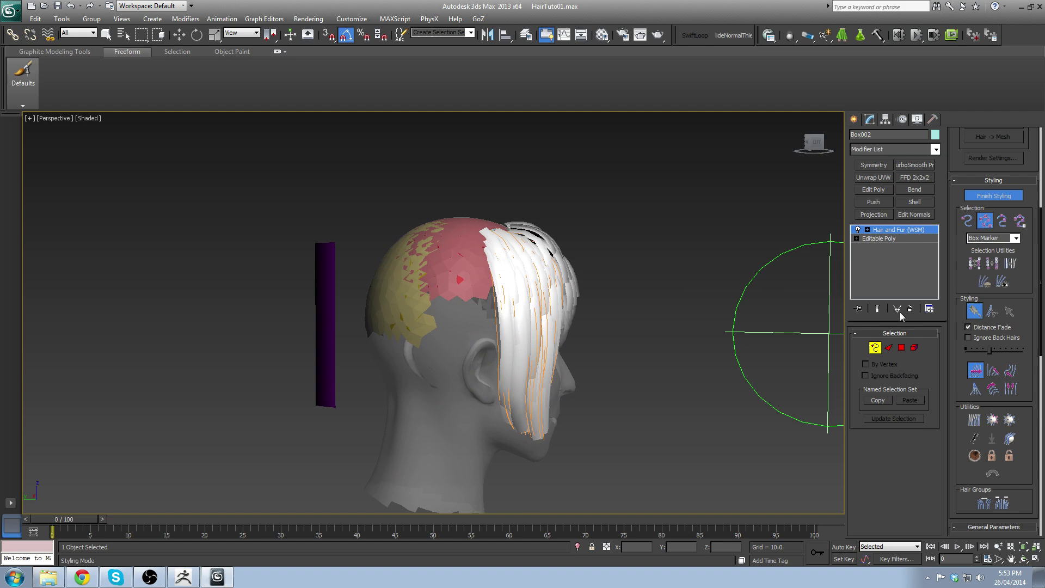
pyautogui.click(1010, 371)
pyautogui.keyDown('alt'); pyautogui.moveTo(438, 147); pyautogui.dragTo(555, 229, button='middle'); pyautogui.keyUp('alt')
pyautogui.scroll(-1, 508, 253)
pyautogui.moveTo(604, 285)
pyautogui.keyDown('alt'); pyautogui.mouseDown(button='middle')
pyautogui.moveTo(483, 252)
pyautogui.moveTo(708, 327)
pyautogui.mouseUp(button='middle'); pyautogui.keyUp('alt')
pyautogui.scroll(-1, 483, 252)
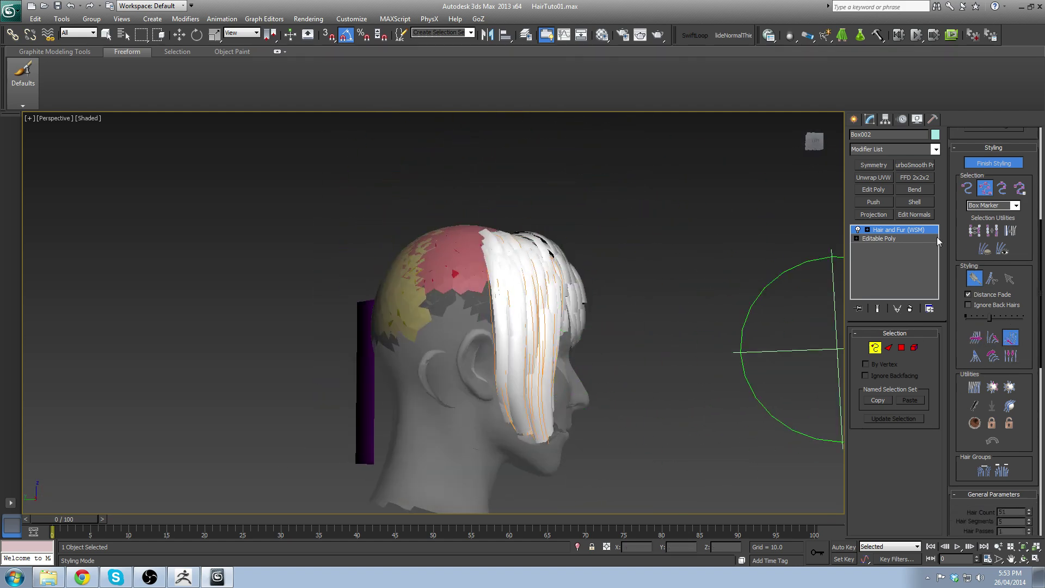
pyautogui.keyDown('alt'); pyautogui.moveTo(595, 383); pyautogui.dragTo(544, 315, button='middle'); pyautogui.keyUp('alt')
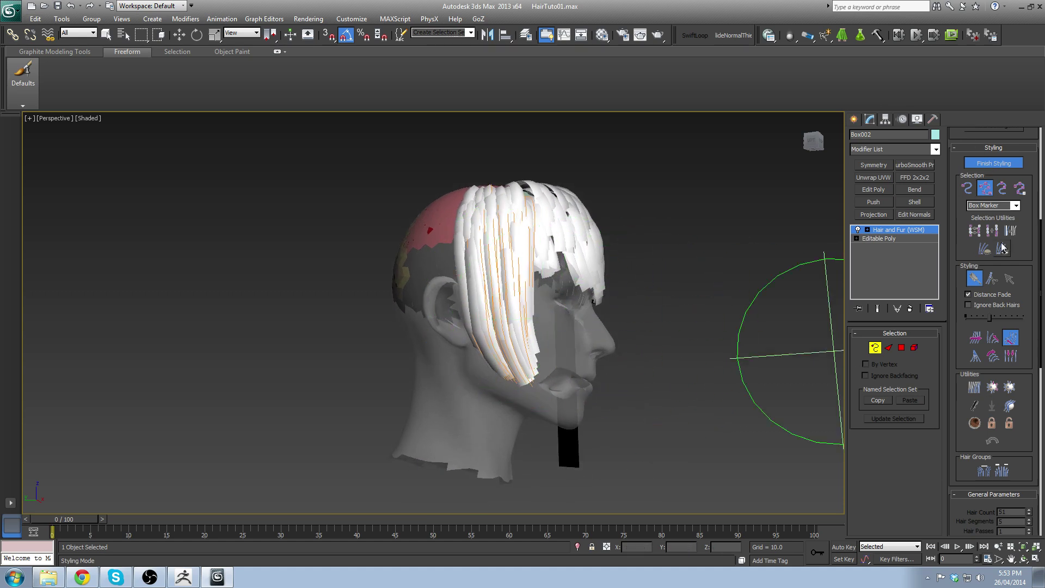
# Step: Finish styling and lower the side hair's Hair Count to 15
pyautogui.click(998, 165)
pyautogui.moveTo(490, 320); pyautogui.dragTo(502, 314, button='middle')
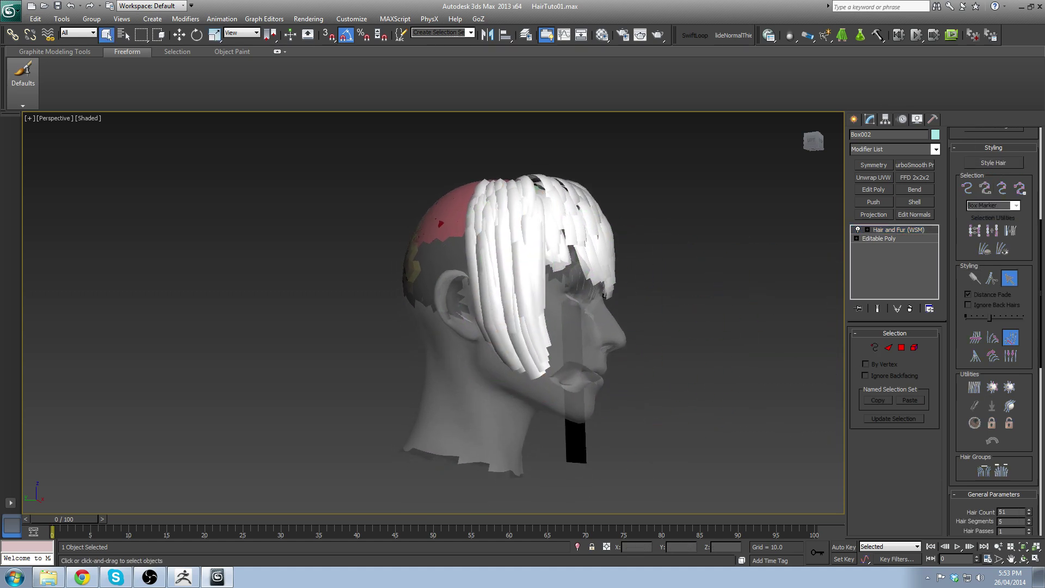
pyautogui.moveTo(1022, 293); pyautogui.dragTo(1022, 185)
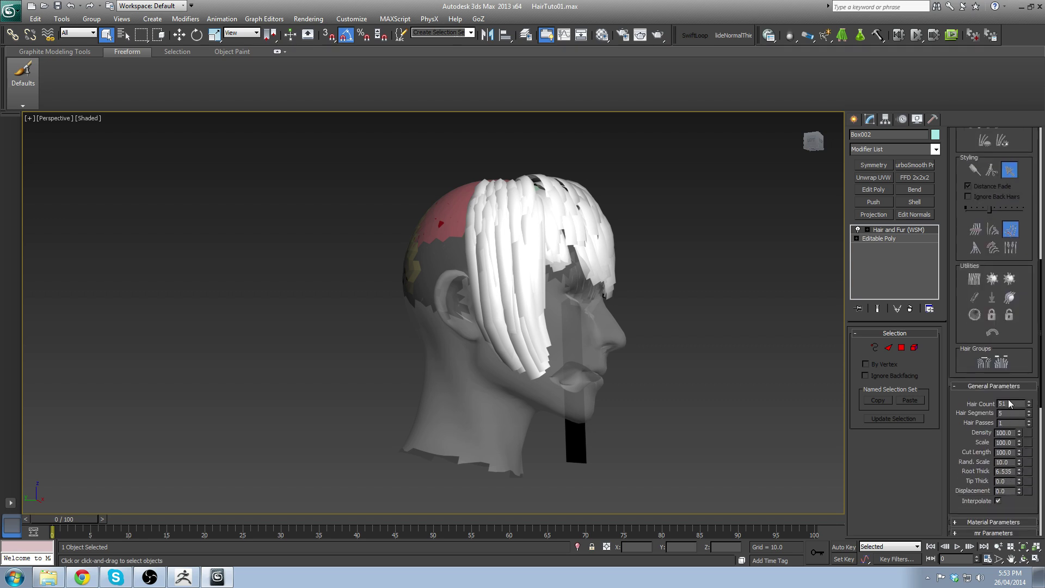
pyautogui.write('30')
pyautogui.press('Return')
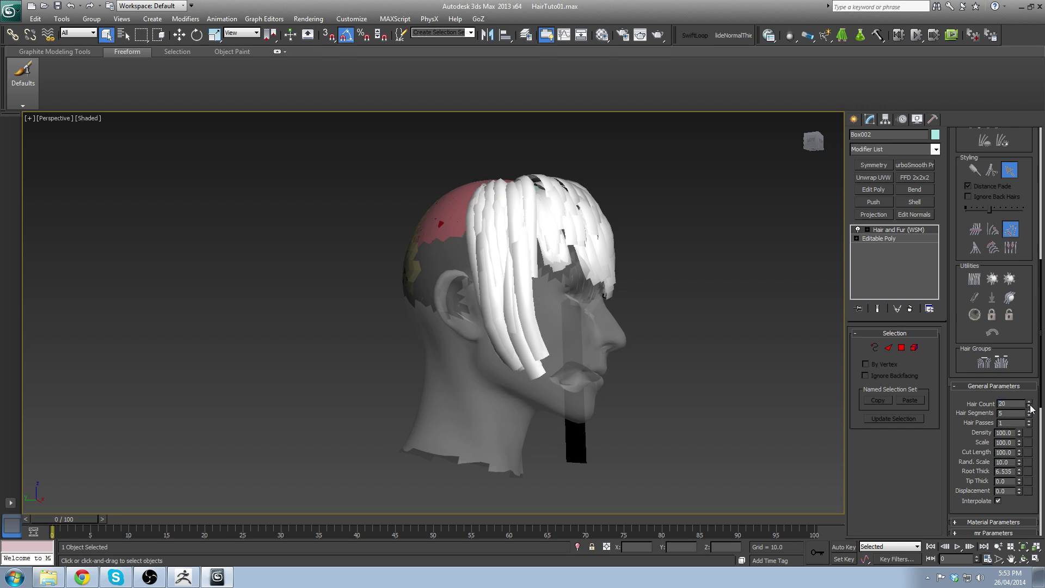
pyautogui.moveTo(457, 261); pyautogui.dragTo(478, 325, button='middle')
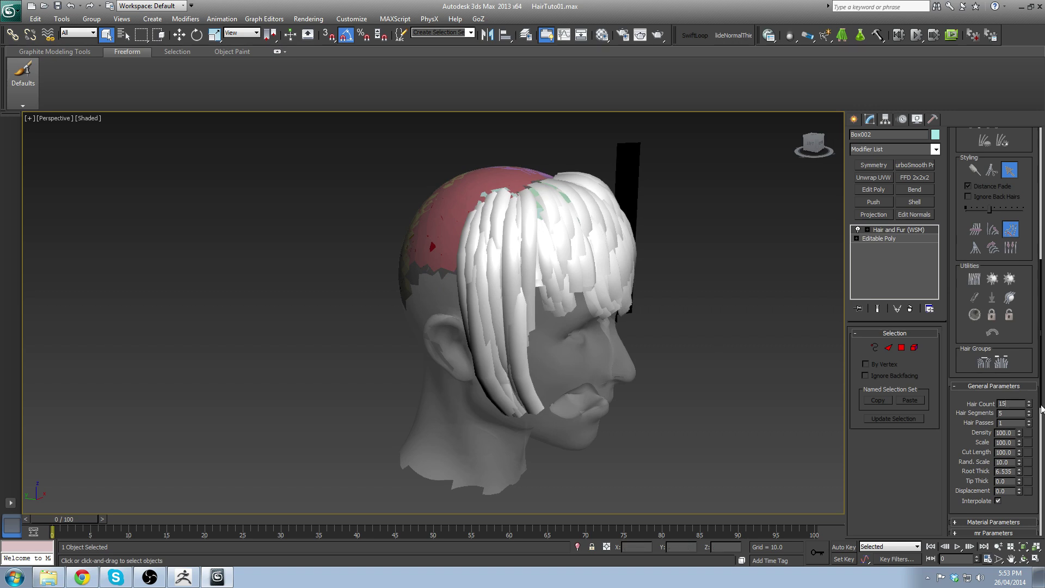
# Step: Start styling the side hair again and choose the Scale brush for its guides
pyautogui.keyDown('alt'); pyautogui.moveTo(638, 363); pyautogui.dragTo(767, 315, button='middle'); pyautogui.keyUp('alt')
pyautogui.scroll(-1, 675, 382)
pyautogui.scroll(6, 1033, 158)
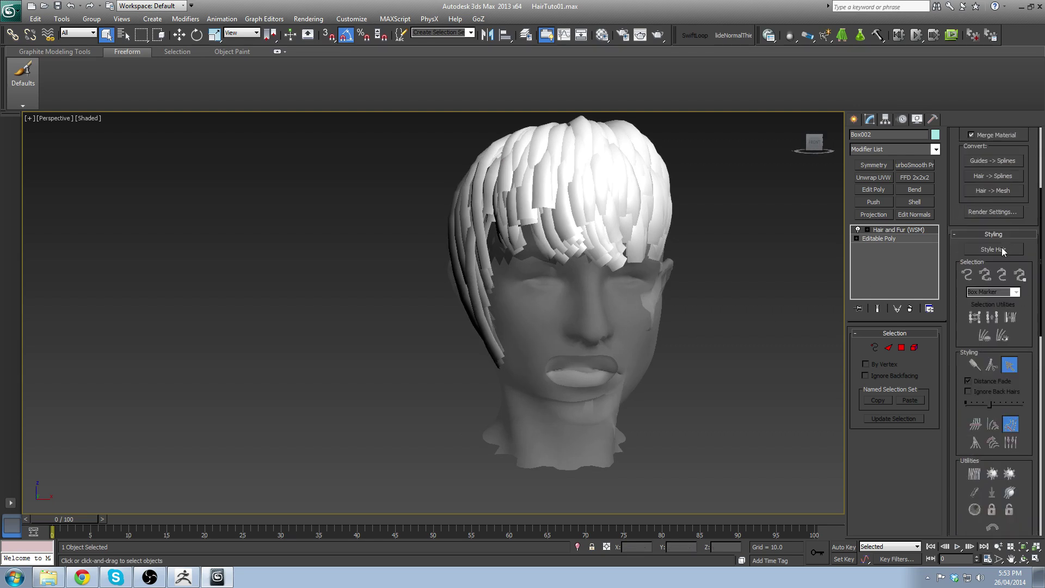
pyautogui.click(1001, 247)
pyautogui.keyDown('alt'); pyautogui.moveTo(561, 350); pyautogui.dragTo(563, 320, button='middle'); pyautogui.keyUp('alt')
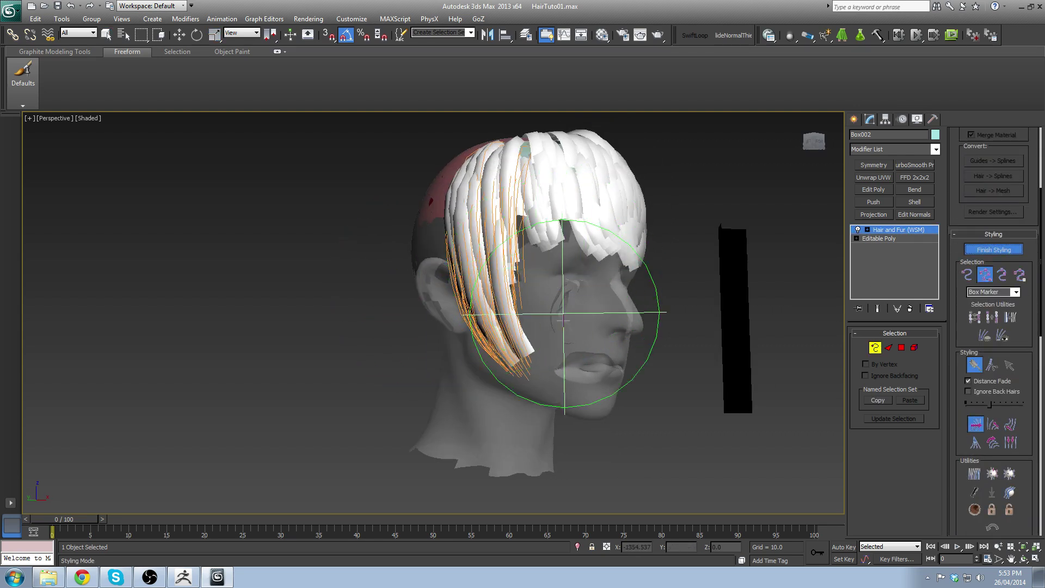
pyautogui.click(1009, 445)
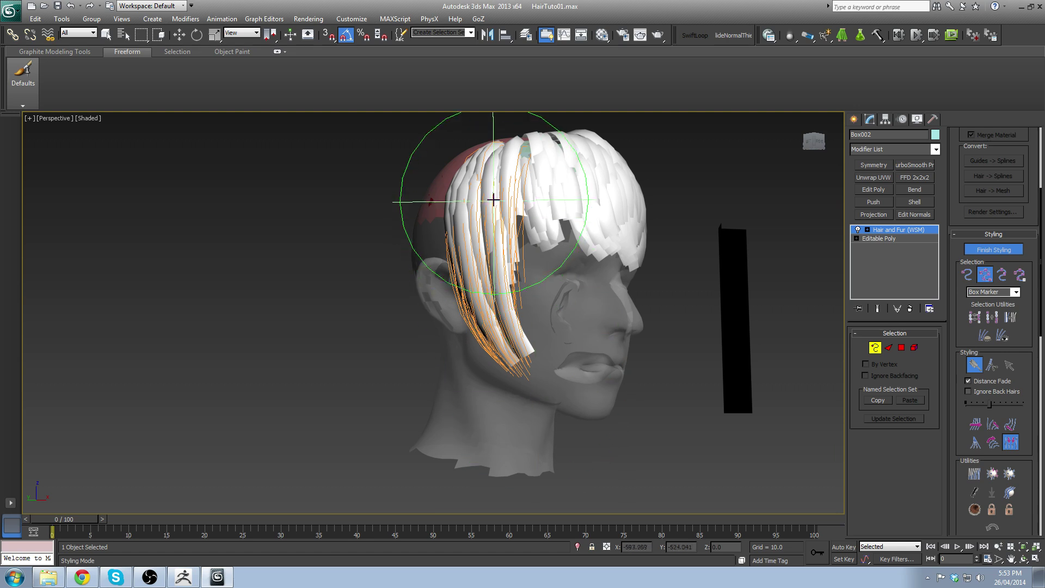
# Step: Lengthen the long side strands with the Scale brush and touch up the roots with the Stand brush
pyautogui.moveTo(493, 201)
pyautogui.mouseDown()
pyautogui.moveTo(486, 191)
pyautogui.moveTo(510, 199)
pyautogui.mouseUp()
pyautogui.keyDown('alt'); pyautogui.moveTo(605, 293); pyautogui.dragTo(608, 279, button='middle'); pyautogui.keyUp('alt')
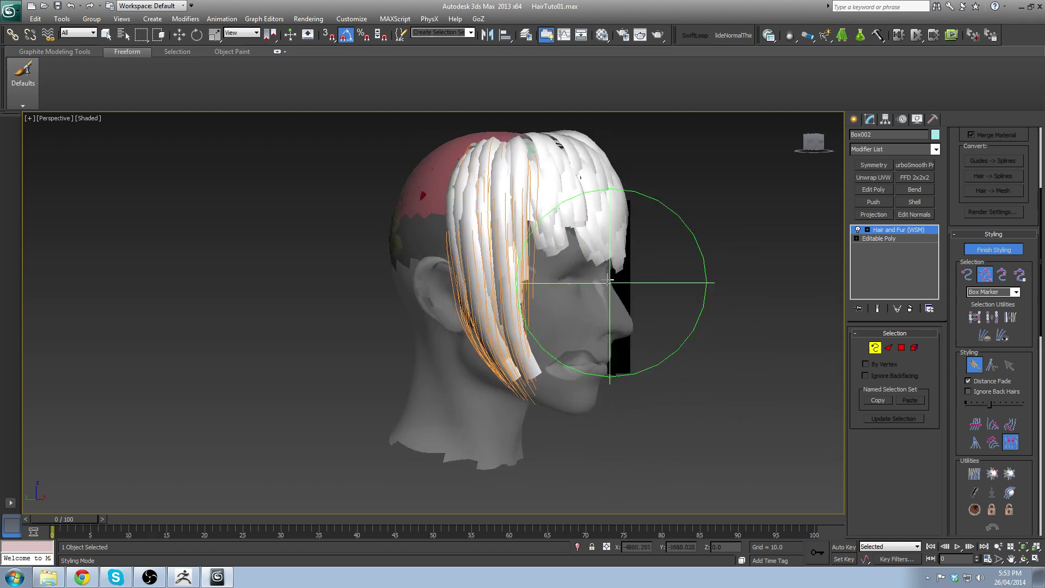
pyautogui.keyDown('alt'); pyautogui.moveTo(498, 173); pyautogui.dragTo(827, 312, button='middle'); pyautogui.keyUp('alt')
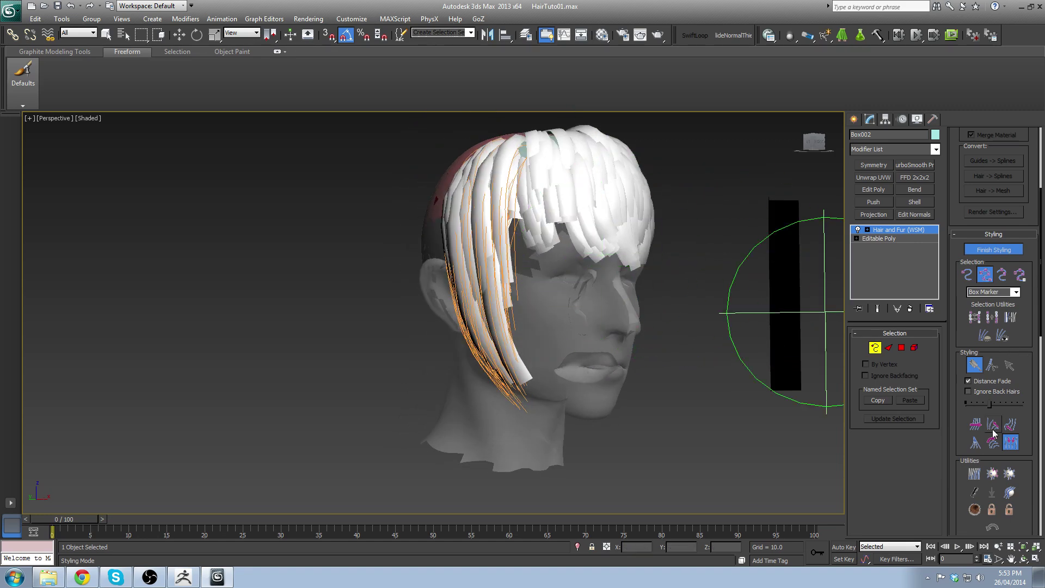
pyautogui.keyDown('alt'); pyautogui.moveTo(470, 171); pyautogui.dragTo(476, 297, button='middle'); pyautogui.keyUp('alt')
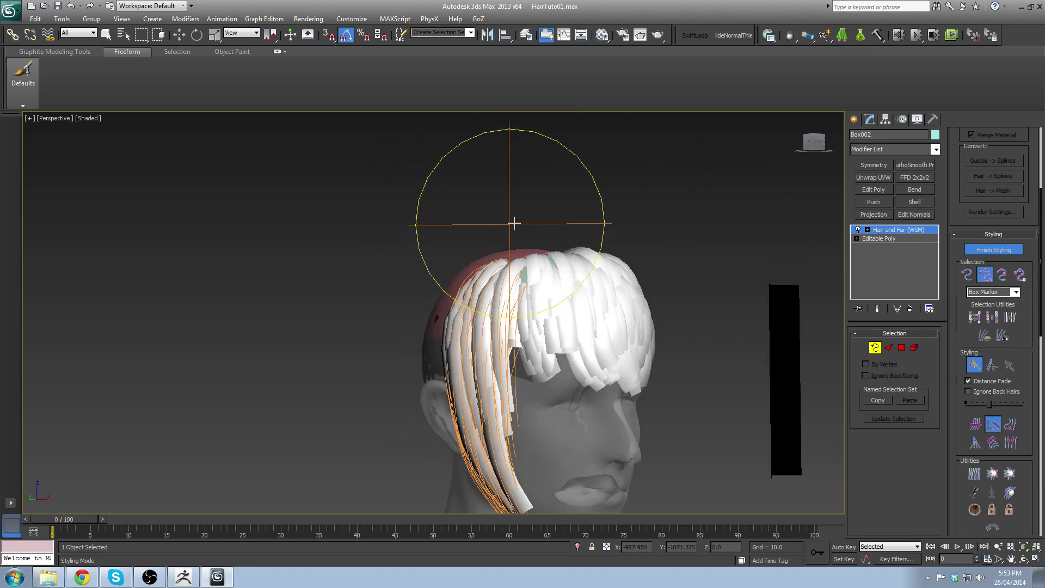
pyautogui.moveTo(514, 224); pyautogui.dragTo(515, 226)
pyautogui.keyDown('alt'); pyautogui.moveTo(628, 373); pyautogui.dragTo(566, 360, button='middle'); pyautogui.keyUp('alt')
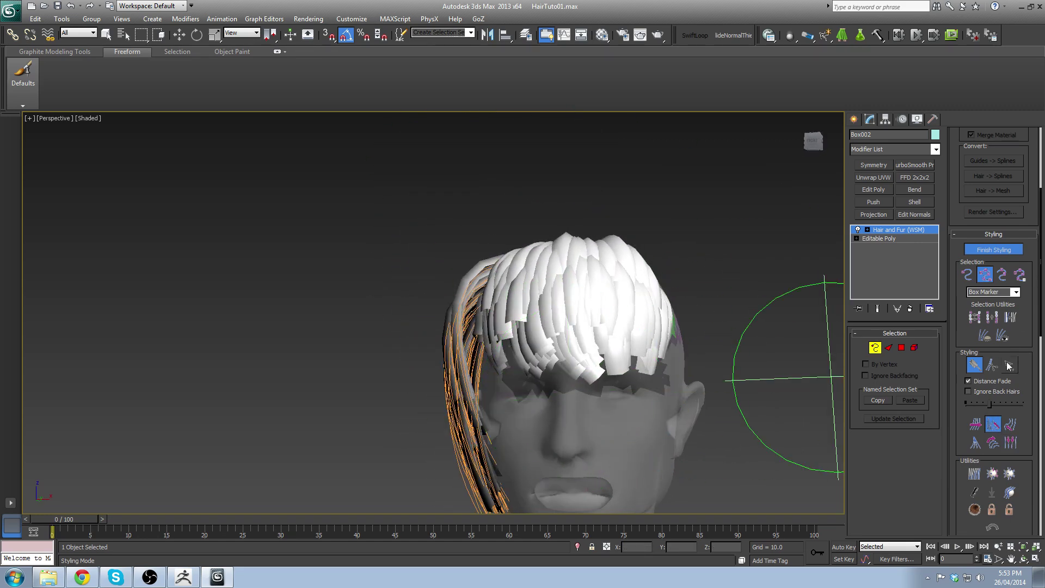
# Step: Comb the long side strands toward the cheek with the Translate brush, adjust their tips using end selection, and finish styling
pyautogui.click(976, 424)
pyautogui.moveTo(392, 348)
pyautogui.mouseDown()
pyautogui.moveTo(408, 346)
pyautogui.moveTo(423, 390)
pyautogui.mouseUp()
pyautogui.moveTo(439, 303); pyautogui.dragTo(439, 431)
pyautogui.keyDown('alt'); pyautogui.moveTo(439, 432); pyautogui.dragTo(408, 374, button='middle'); pyautogui.keyUp('alt')
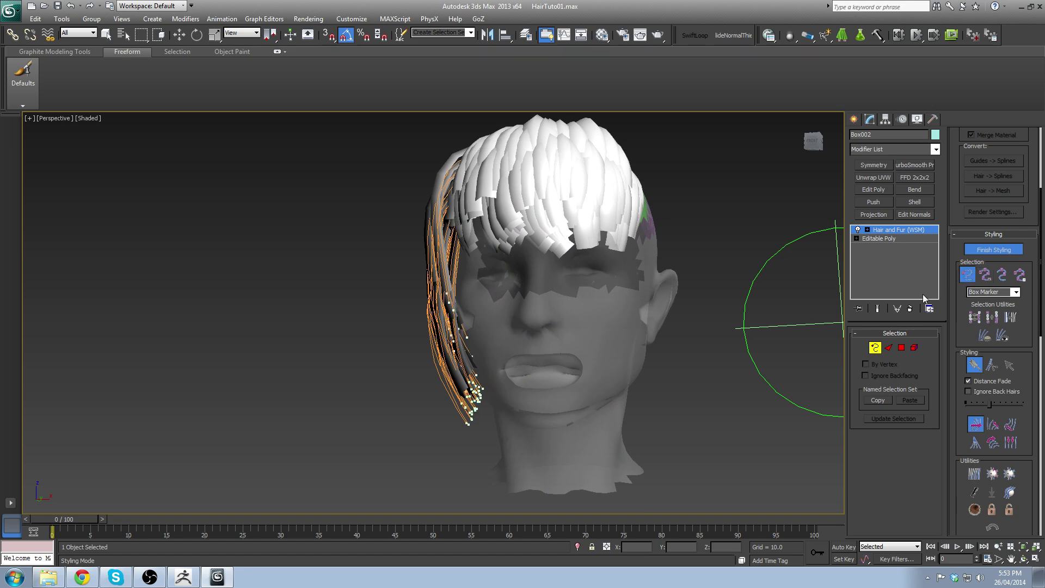
pyautogui.moveTo(471, 353)
pyautogui.mouseDown()
pyautogui.moveTo(487, 350)
pyautogui.moveTo(492, 399)
pyautogui.moveTo(523, 411)
pyautogui.moveTo(490, 403)
pyautogui.moveTo(504, 412)
pyautogui.mouseUp()
pyautogui.moveTo(464, 324); pyautogui.dragTo(493, 362)
pyautogui.keyDown('alt'); pyautogui.moveTo(524, 381); pyautogui.dragTo(618, 361, button='middle'); pyautogui.keyUp('alt')
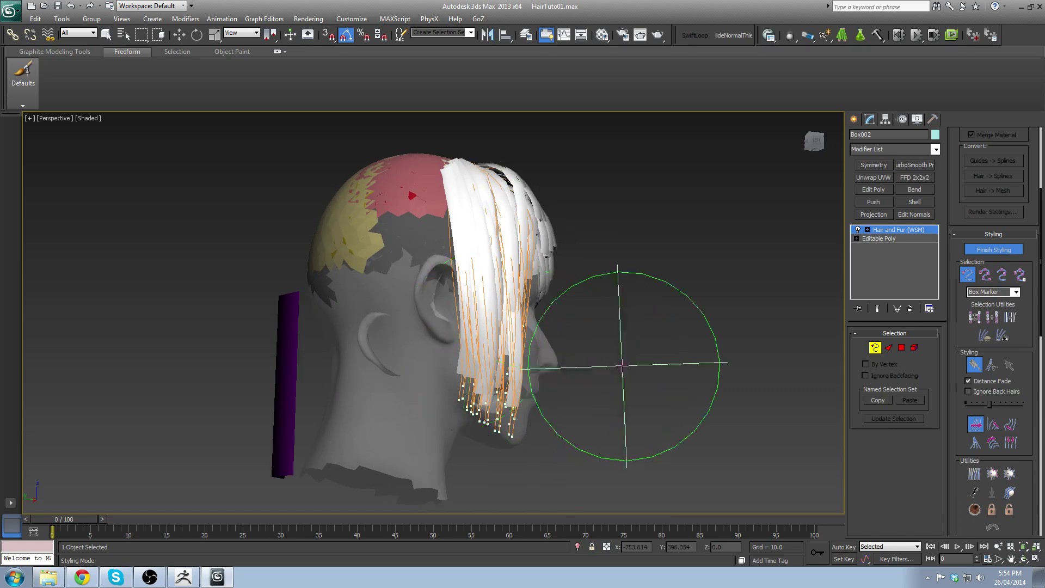
pyautogui.click(994, 249)
# Step: Select the red scalp patch on the side of the head and paste the copied Hair and Fur modifier onto it
pyautogui.keyDown('alt'); pyautogui.moveTo(626, 321); pyautogui.dragTo(492, 315, button='middle'); pyautogui.keyUp('alt')
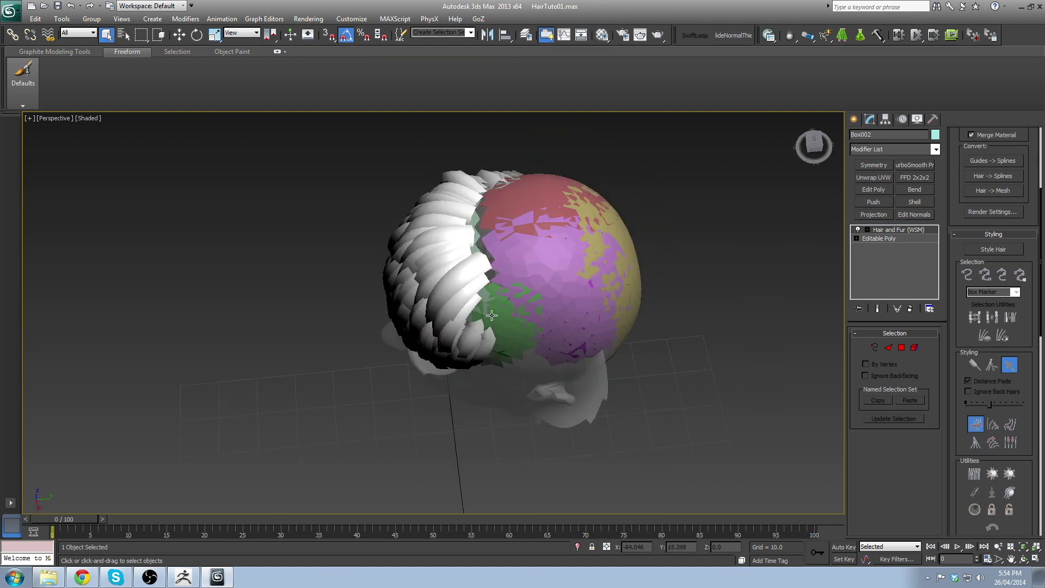
pyautogui.keyDown('alt'); pyautogui.moveTo(502, 361); pyautogui.dragTo(448, 257, button='middle'); pyautogui.keyUp('alt')
pyautogui.click(434, 330)
pyautogui.scroll(4, 457, 357)
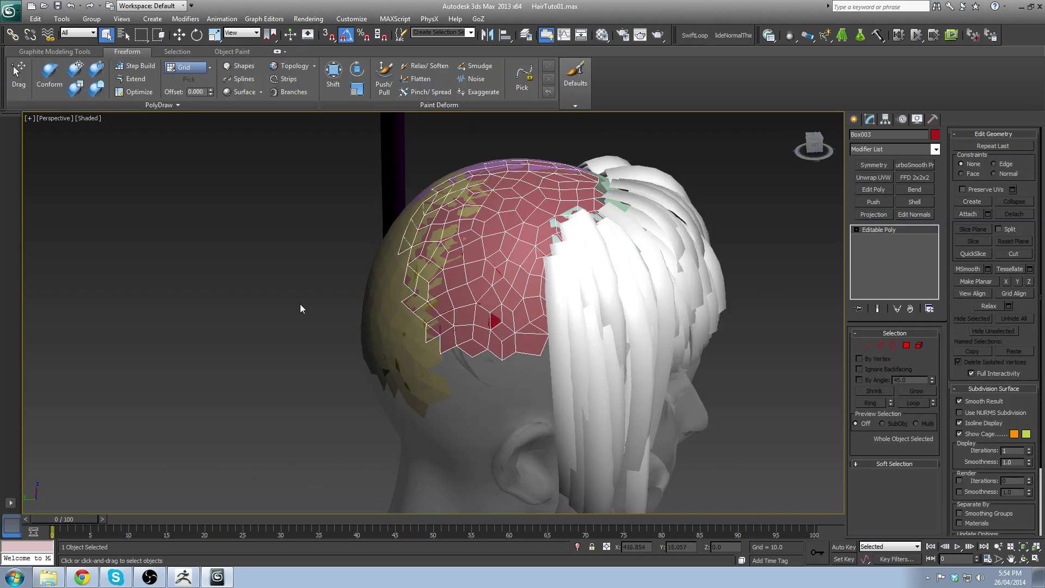
pyautogui.scroll(-4, 471, 271)
pyautogui.keyDown('alt'); pyautogui.moveTo(471, 272); pyautogui.dragTo(512, 294, button='middle'); pyautogui.keyUp('alt')
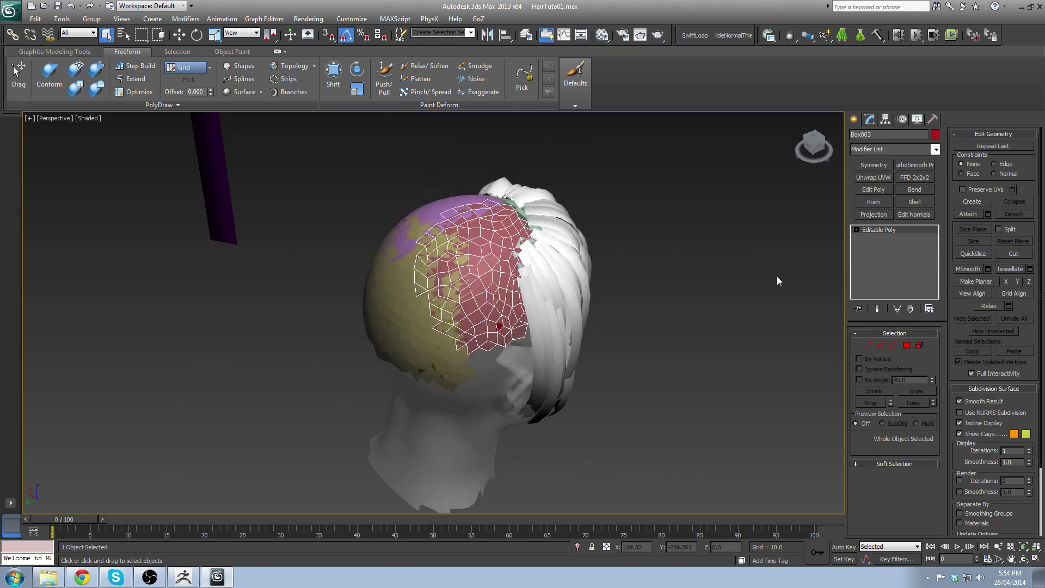
pyautogui.scroll(3, 511, 275)
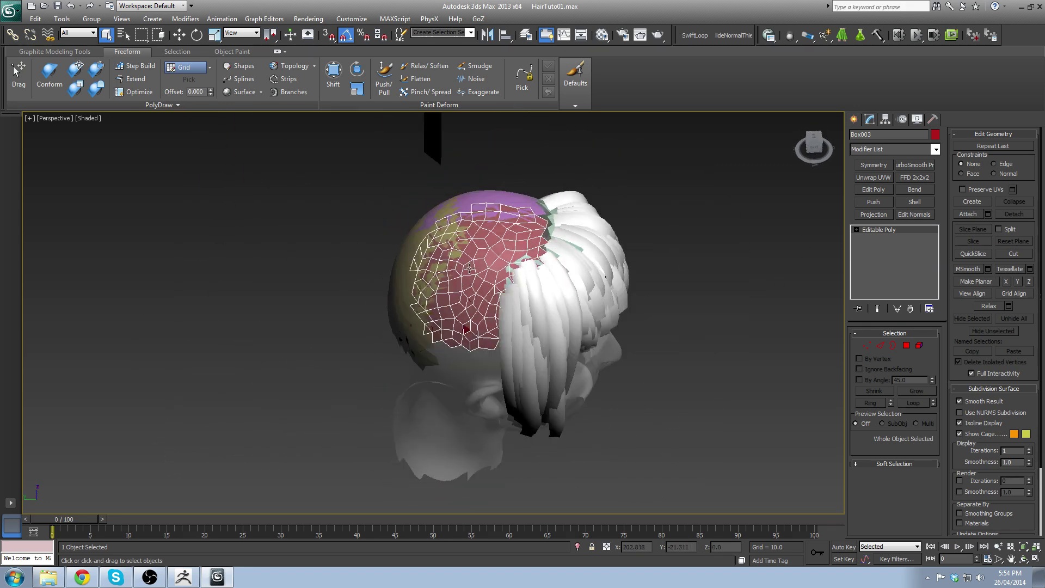
pyautogui.rightClick(884, 234)
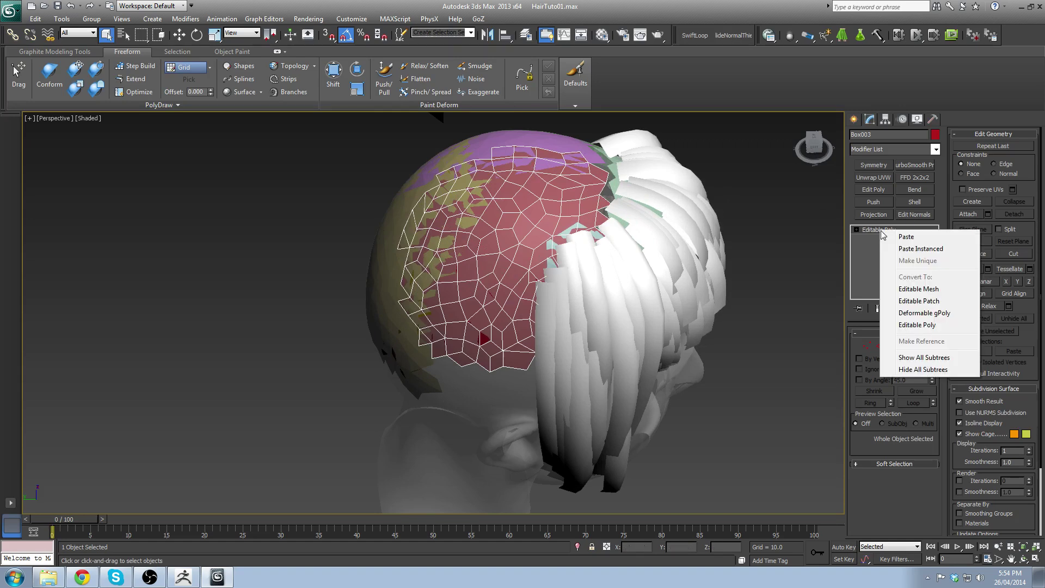
pyautogui.click(925, 239)
# Step: Start styling the red patch's hair and recomb it so the strands lie down over the scalp
pyautogui.keyDown('alt'); pyautogui.moveTo(545, 229); pyautogui.dragTo(604, 189, button='middle'); pyautogui.keyUp('alt')
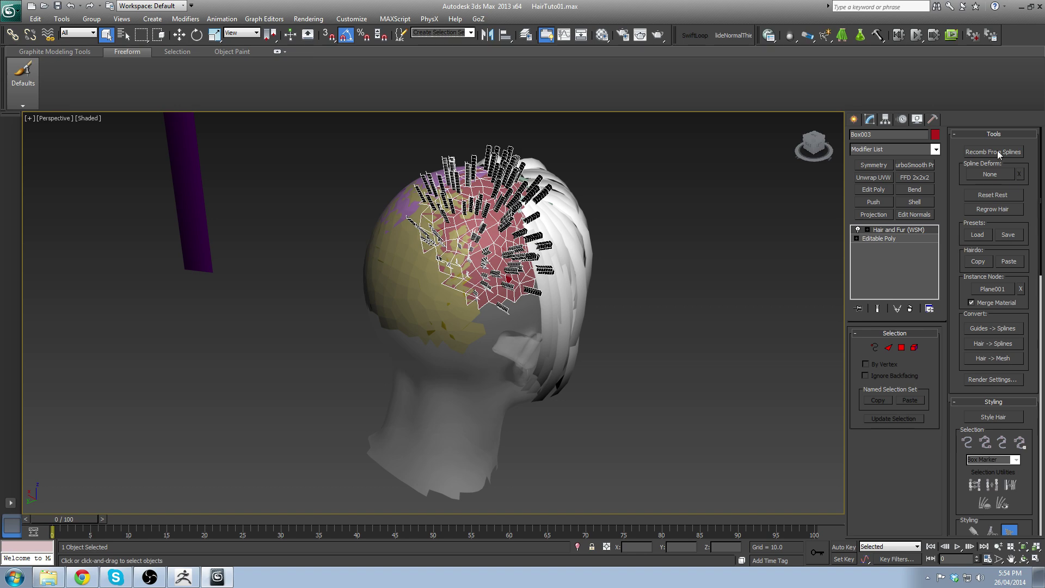
pyautogui.click(1009, 417)
pyautogui.scroll(2, 595, 362)
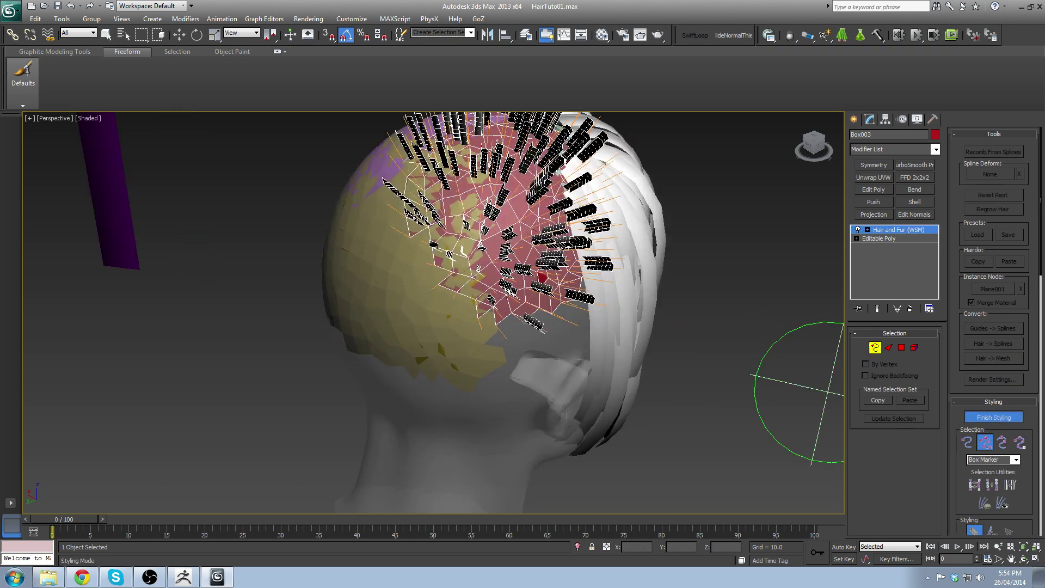
pyautogui.moveTo(1028, 383); pyautogui.dragTo(985, 111)
pyautogui.click(975, 388)
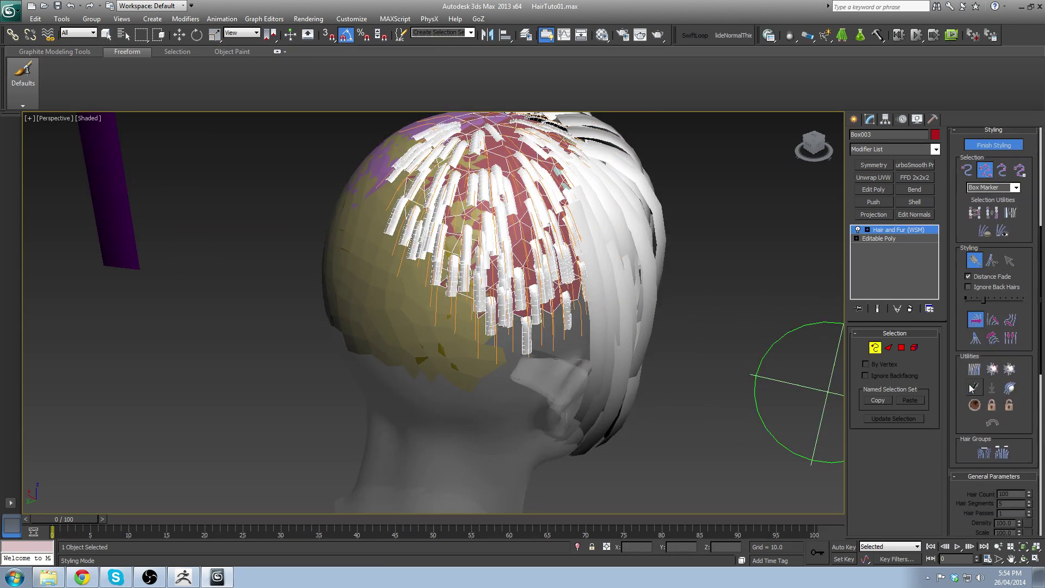
pyautogui.scroll(-2, 575, 194)
pyautogui.moveTo(574, 194); pyautogui.dragTo(566, 271, button='middle')
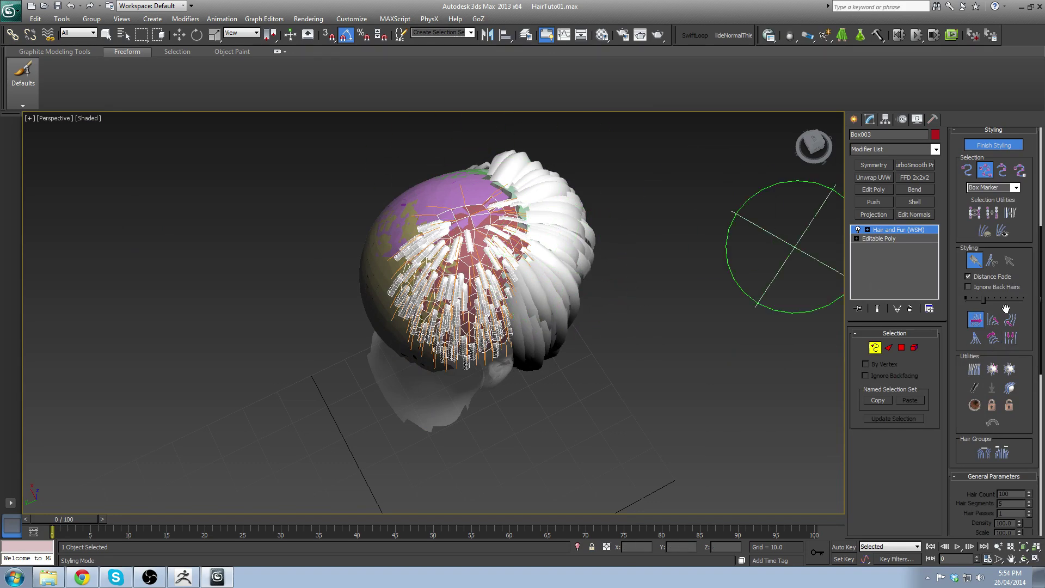
# Step: Enlarge the styling brush to its maximum size and lengthen the red patch's hair with the Scale brush
pyautogui.moveTo(1012, 300); pyautogui.dragTo(1020, 300)
pyautogui.keyDown('alt'); pyautogui.moveTo(595, 305); pyautogui.dragTo(588, 259, button='middle'); pyautogui.keyUp('alt')
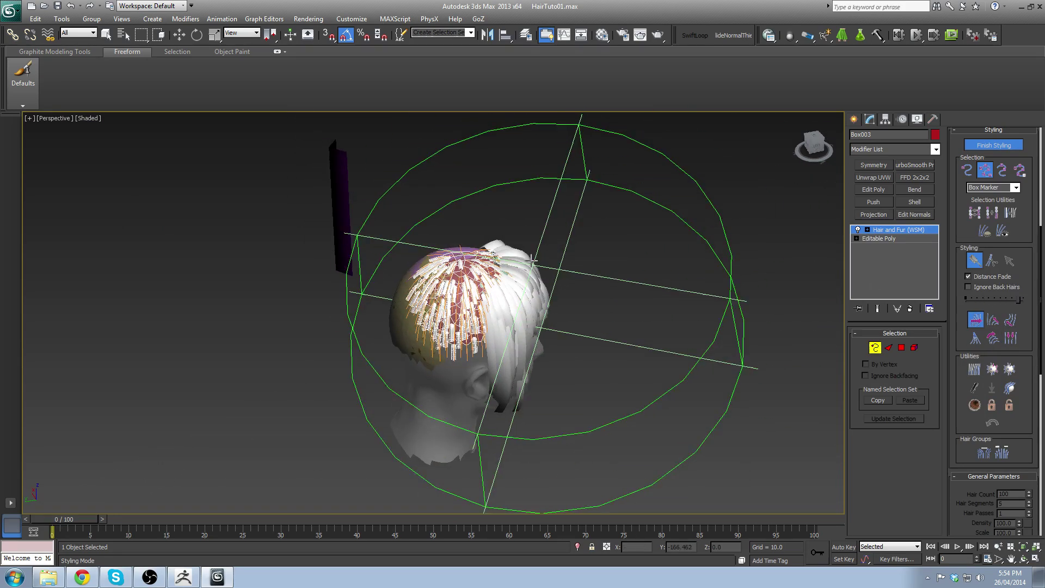
pyautogui.click(1012, 340)
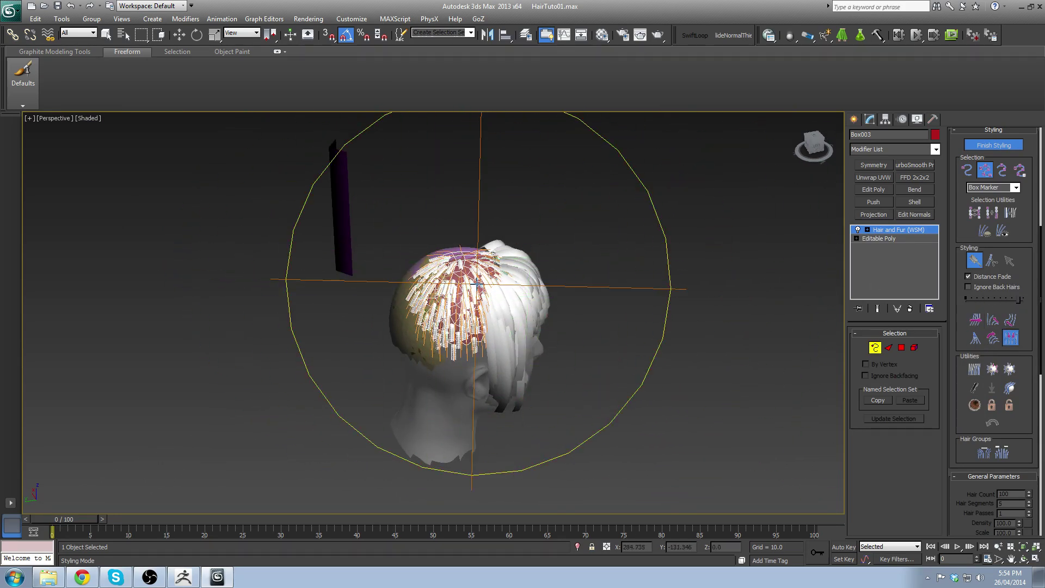
pyautogui.moveTo(609, 283); pyautogui.dragTo(615, 285)
pyautogui.moveTo(482, 283); pyautogui.dragTo(626, 313)
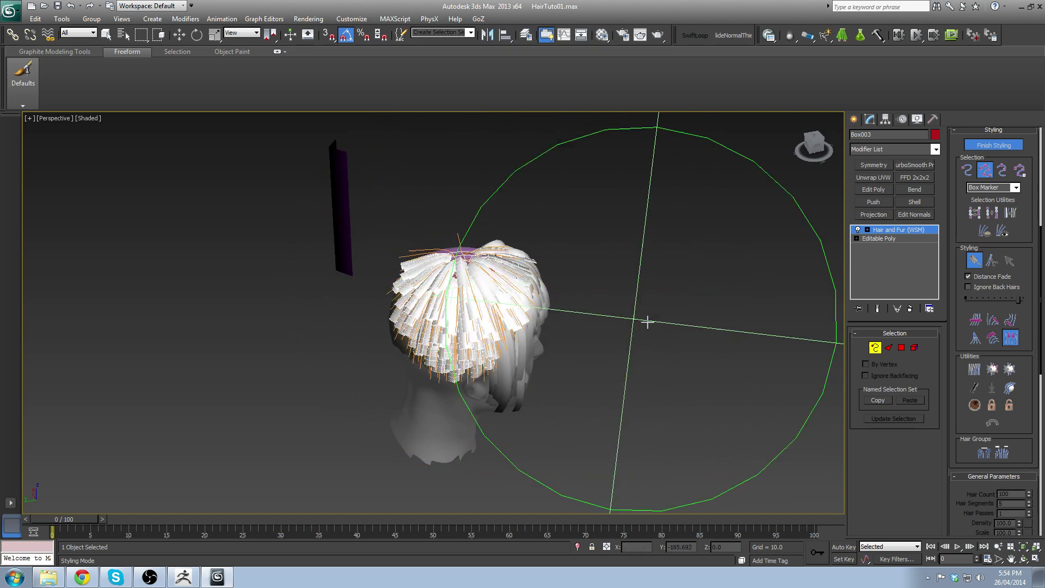
pyautogui.keyDown('alt'); pyautogui.moveTo(647, 322); pyautogui.dragTo(638, 286, button='middle'); pyautogui.keyUp('alt')
pyautogui.moveTo(490, 322)
pyautogui.mouseDown()
pyautogui.moveTo(485, 315)
pyautogui.moveTo(588, 303)
pyautogui.mouseUp()
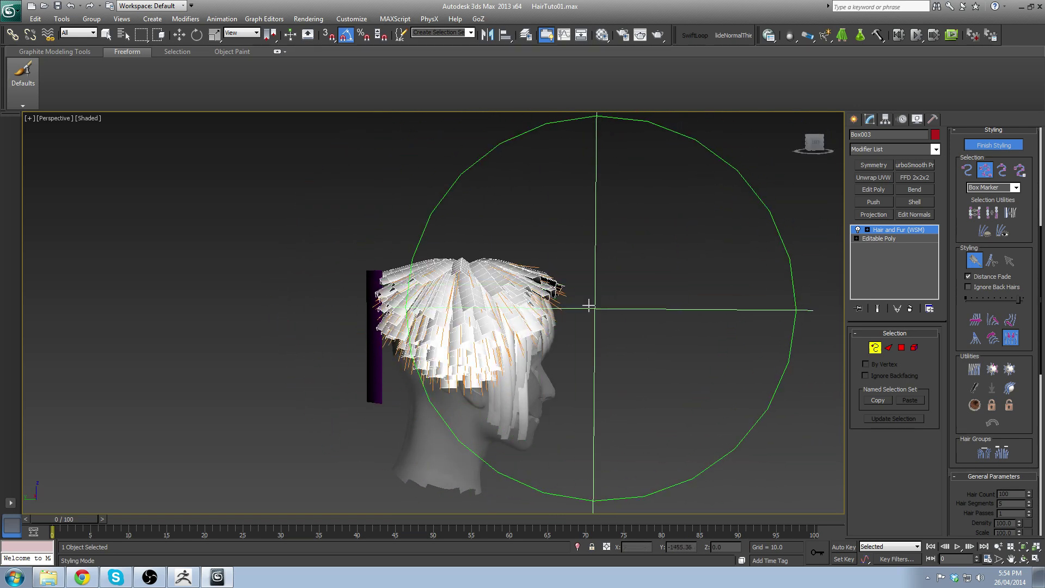
# Step: Scale the red patch's strands further until they reach well beyond the side of the head, and finish styling
pyautogui.moveTo(502, 337); pyautogui.dragTo(500, 322, button='middle')
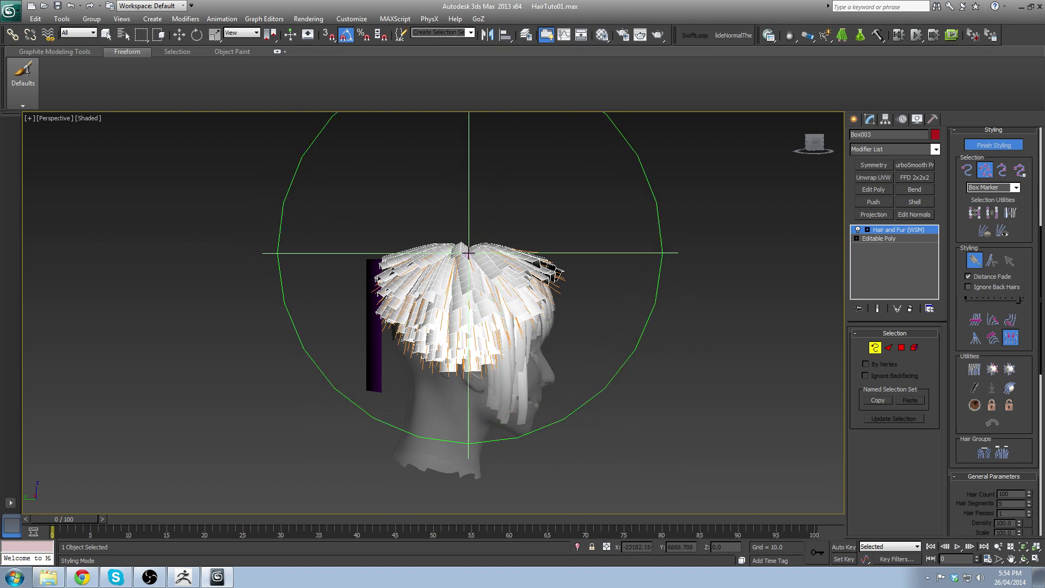
pyautogui.moveTo(464, 248); pyautogui.dragTo(497, 248)
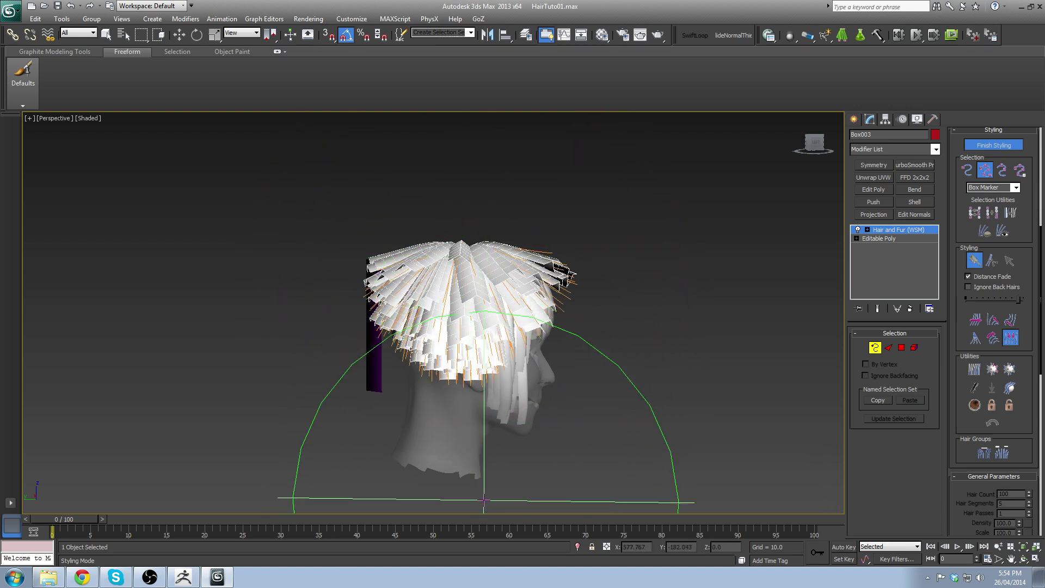
pyautogui.moveTo(495, 493); pyautogui.dragTo(497, 402, button='middle')
pyautogui.scroll(2, 498, 400)
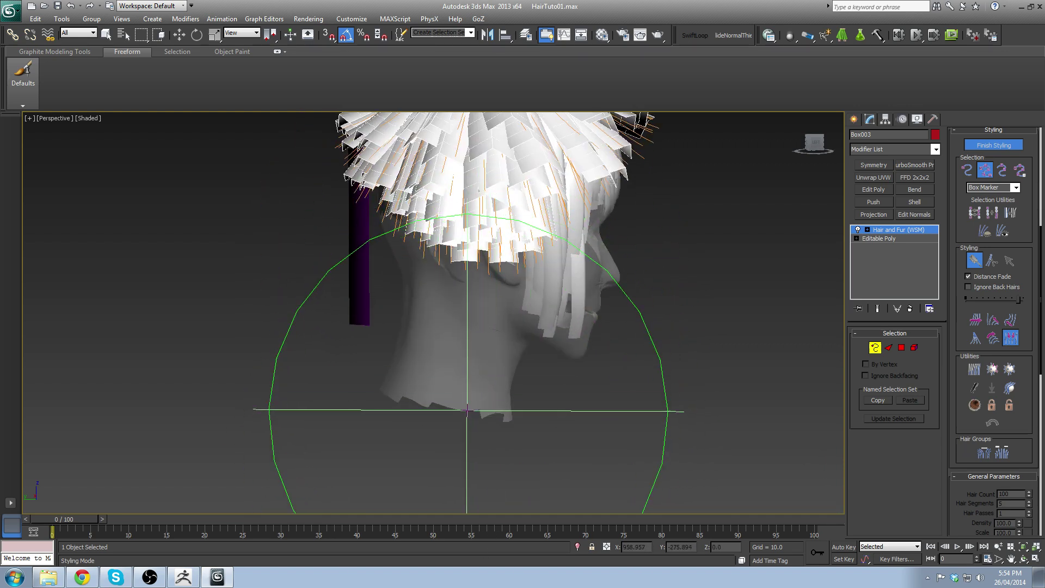
pyautogui.scroll(-3, 455, 408)
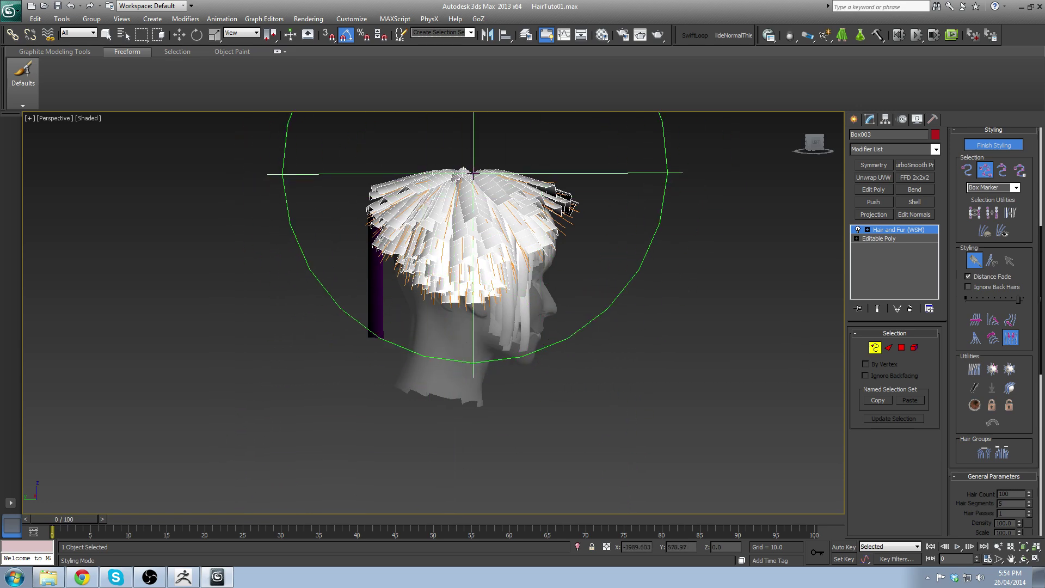
pyautogui.moveTo(474, 162); pyautogui.dragTo(501, 185)
pyautogui.keyDown('alt'); pyautogui.moveTo(524, 326); pyautogui.dragTo(424, 339, button='middle'); pyautogui.keyUp('alt')
pyautogui.scroll(-4, 424, 339)
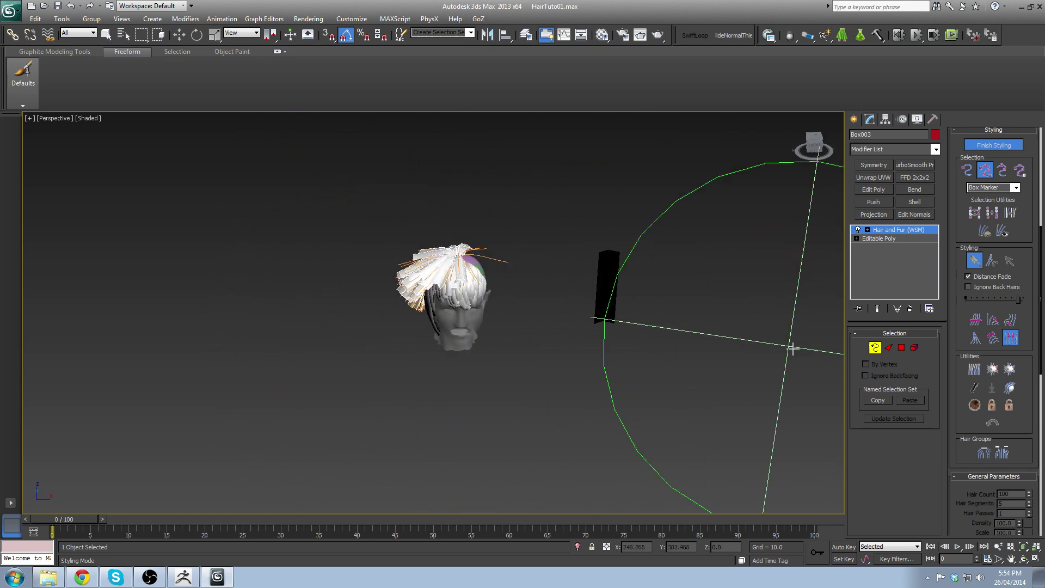
pyautogui.keyDown('alt'); pyautogui.moveTo(674, 243); pyautogui.dragTo(748, 282, button='middle'); pyautogui.keyUp('alt')
pyautogui.scroll(4, 762, 278)
pyautogui.keyDown('alt'); pyautogui.moveTo(661, 280); pyautogui.dragTo(577, 329, button='middle'); pyautogui.keyUp('alt')
pyautogui.moveTo(1036, 421); pyautogui.dragTo(1032, 431)
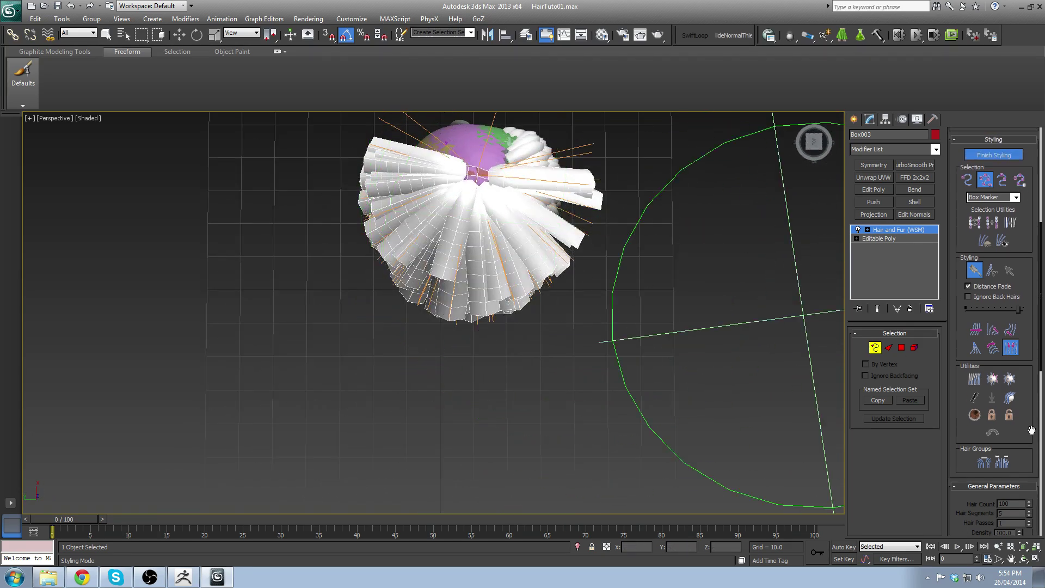
pyautogui.click(1004, 155)
# Step: Reduce the root thickness of the red patch's hair to below 9.767 for narrower strips
pyautogui.scroll(-5, 997, 383)
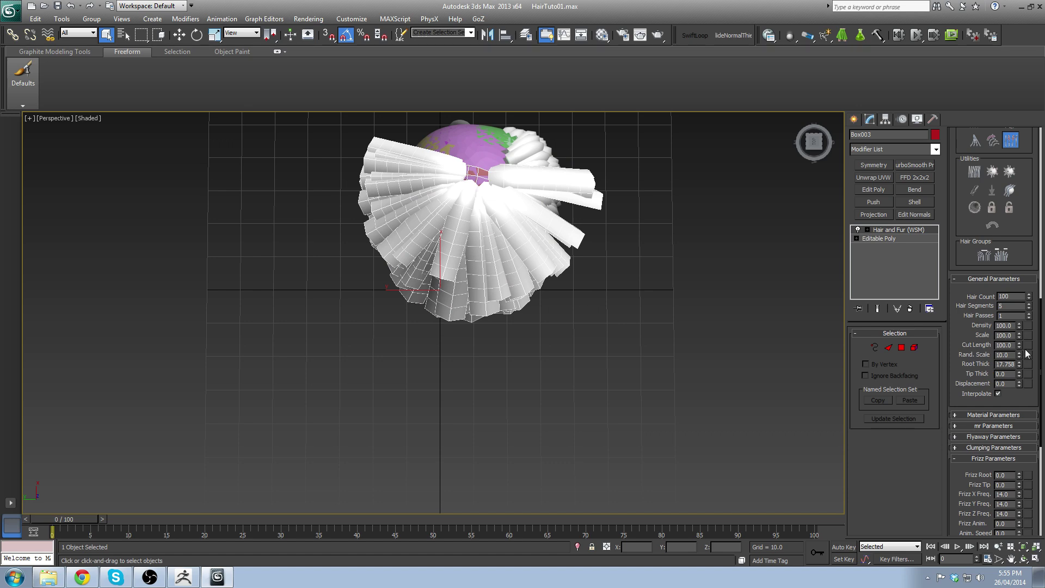
pyautogui.moveTo(1020, 364); pyautogui.dragTo(1018, 384)
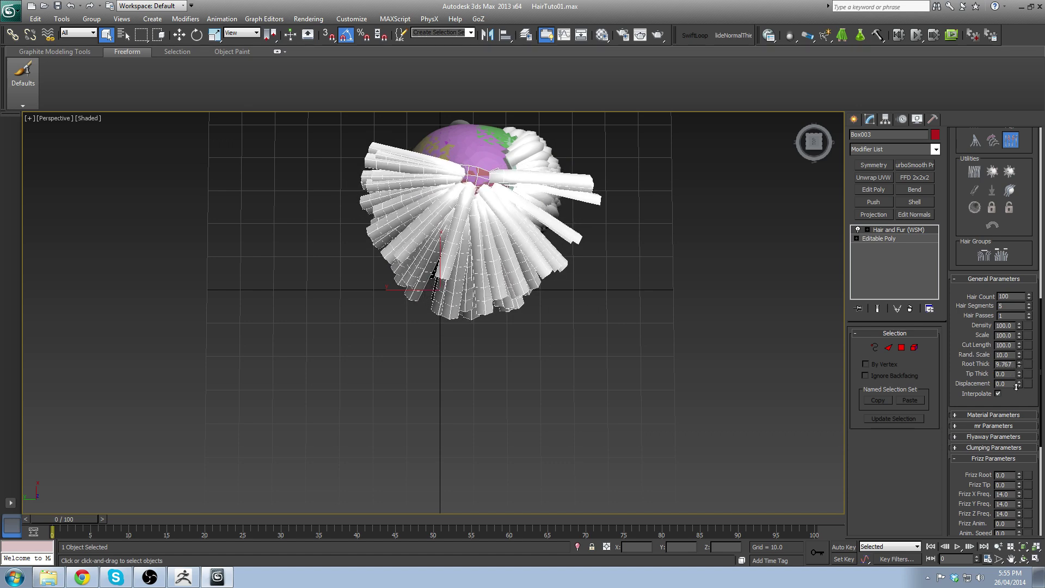
pyautogui.keyDown('alt'); pyautogui.moveTo(606, 342); pyautogui.dragTo(614, 264, button='middle'); pyautogui.keyUp('alt')
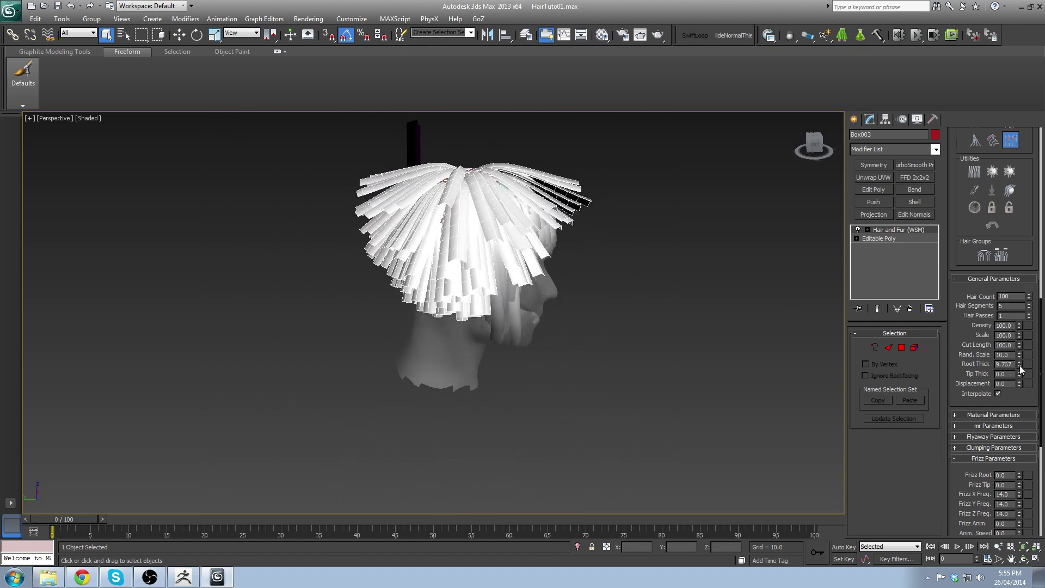
pyautogui.moveTo(1020, 366); pyautogui.dragTo(1017, 374)
pyautogui.keyDown('alt'); pyautogui.moveTo(449, 272); pyautogui.dragTo(512, 260, button='middle'); pyautogui.keyUp('alt')
# Step: Save the scene under the file name HairTuto02.max, replacing the existing file
pyautogui.moveTo(1026, 202); pyautogui.dragTo(1035, 417)
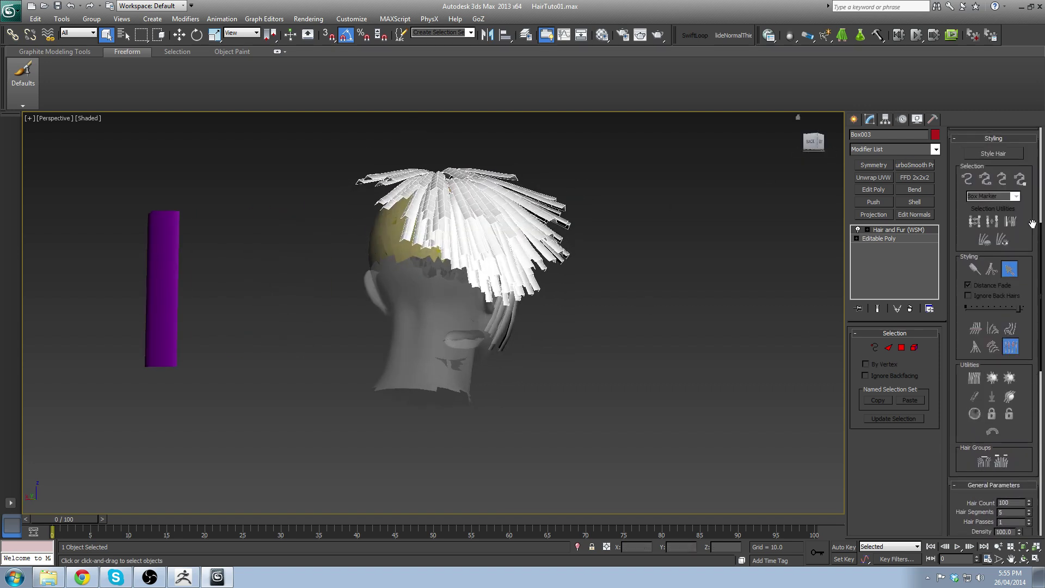
pyautogui.scroll(2, 1023, 207)
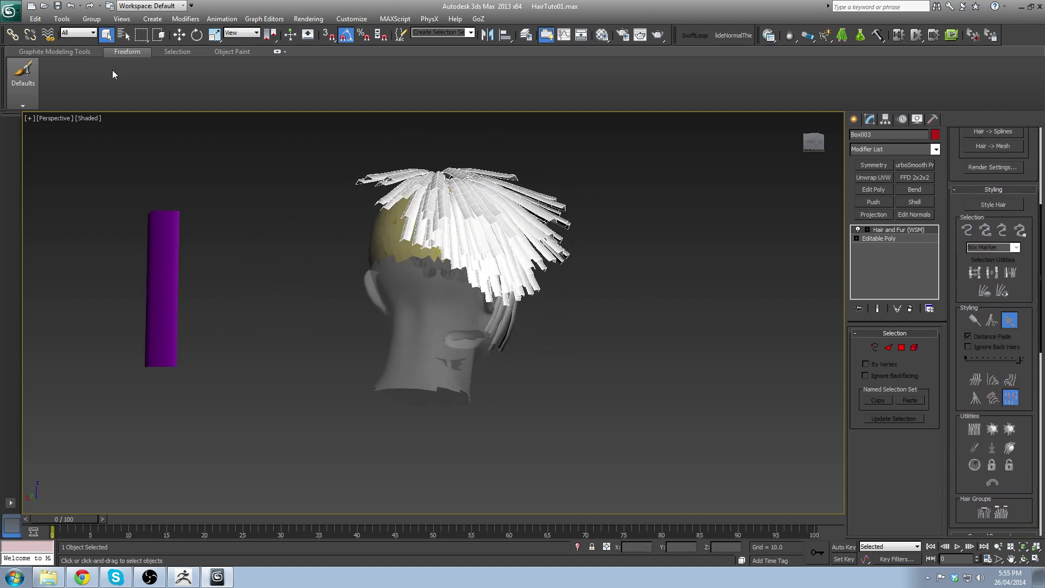
pyautogui.click(10, 19)
pyautogui.click(73, 145)
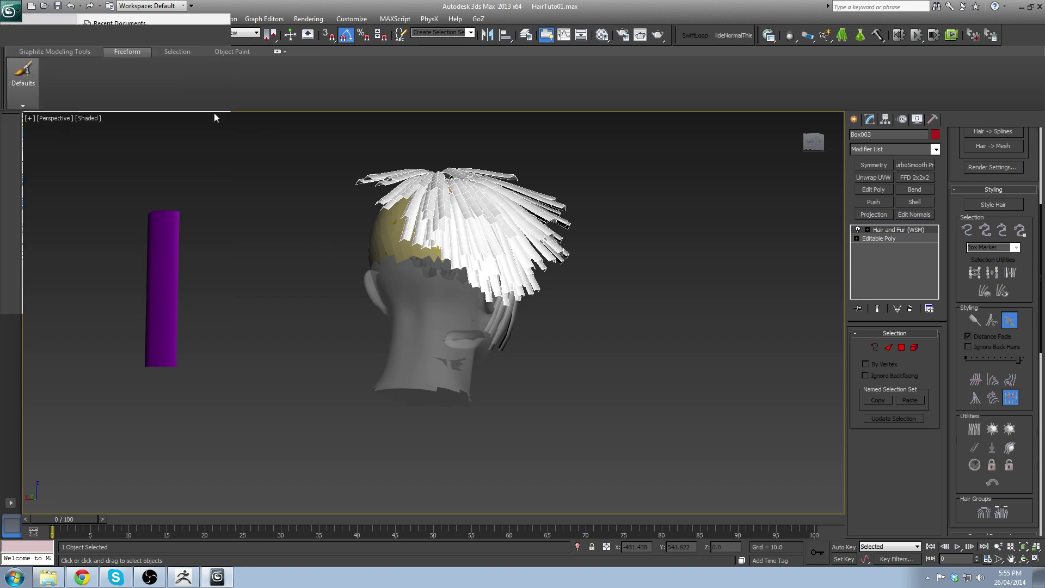
pyautogui.doubleClick(66, 94)
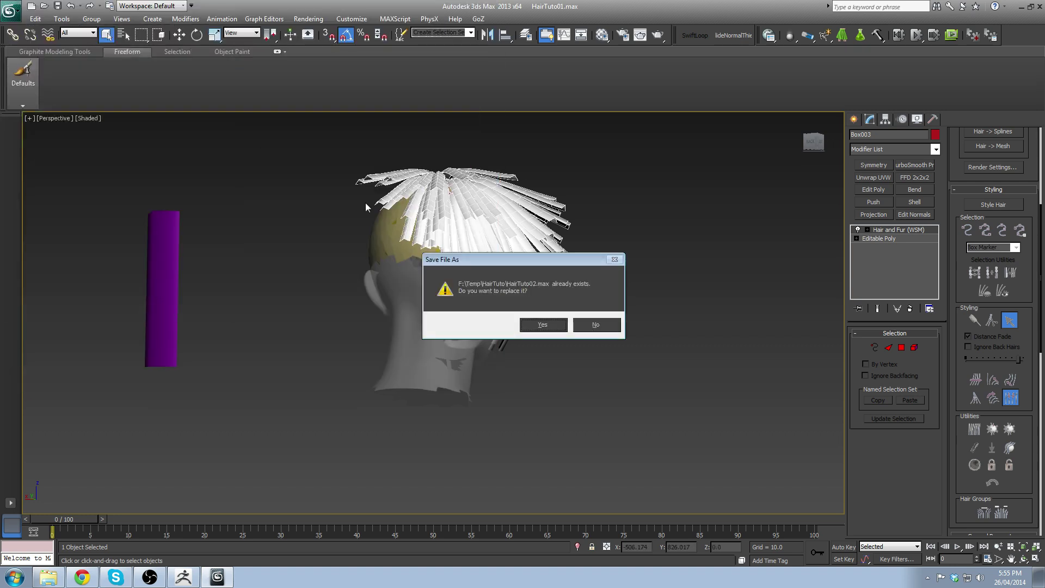
pyautogui.click(544, 324)
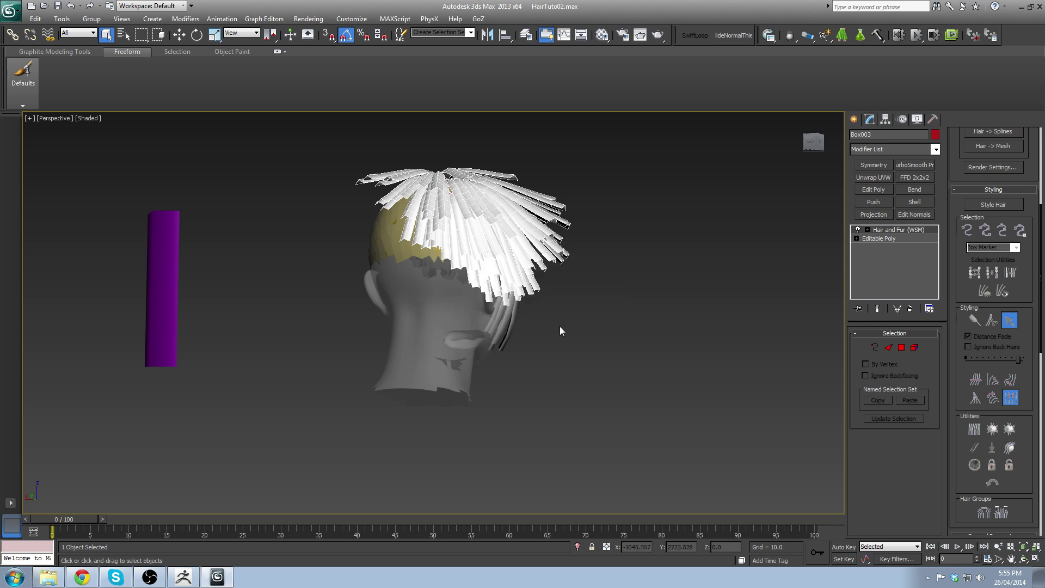
# Step: Start styling the red patch's hair again and comb the outstretched strands down around the head with the Translate brush
pyautogui.keyDown('alt'); pyautogui.moveTo(586, 264); pyautogui.dragTo(662, 260, button='middle'); pyautogui.keyUp('alt')
pyautogui.moveTo(1027, 174); pyautogui.dragTo(1006, 174)
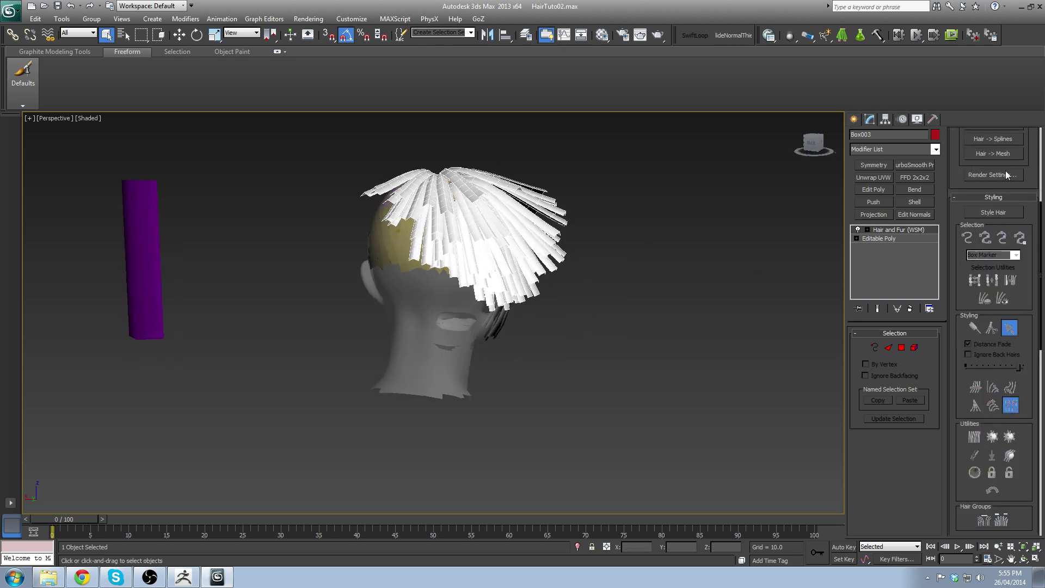
pyautogui.click(993, 212)
pyautogui.moveTo(816, 327)
pyautogui.keyDown('alt'); pyautogui.mouseDown(button='middle')
pyautogui.moveTo(504, 255)
pyautogui.moveTo(350, 338)
pyautogui.mouseUp(button='middle'); pyautogui.keyUp('alt')
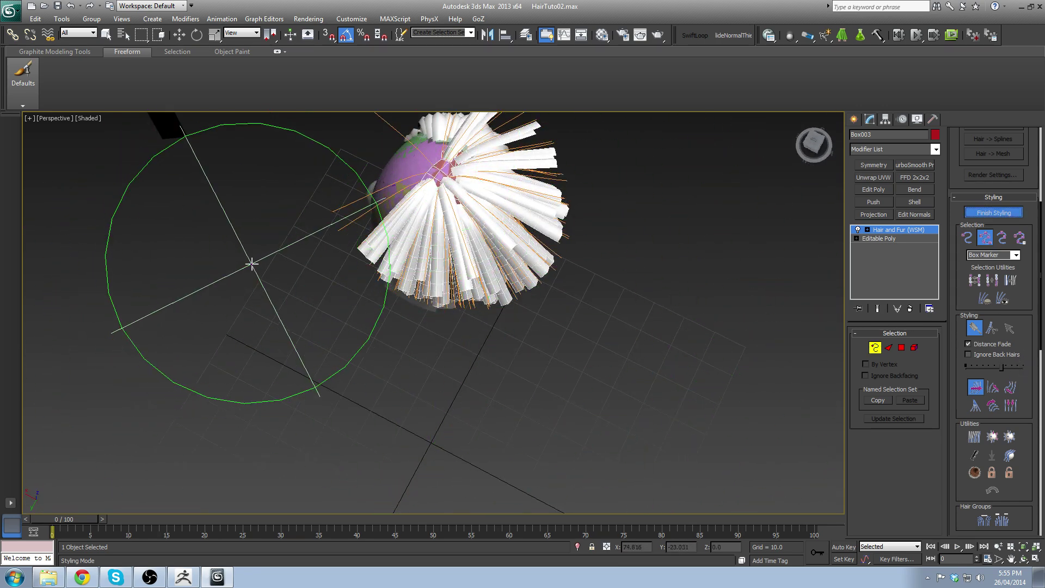
pyautogui.moveTo(252, 263)
pyautogui.mouseDown()
pyautogui.moveTo(334, 275)
pyautogui.moveTo(363, 296)
pyautogui.mouseUp()
pyautogui.moveTo(350, 285)
pyautogui.keyDown('alt'); pyautogui.mouseDown(button='middle')
pyautogui.moveTo(434, 351)
pyautogui.moveTo(479, 350)
pyautogui.moveTo(325, 191)
pyautogui.mouseUp(button='middle'); pyautogui.keyUp('alt')
pyautogui.moveTo(349, 190)
pyautogui.mouseDown()
pyautogui.moveTo(487, 126)
pyautogui.moveTo(527, 154)
pyautogui.moveTo(506, 215)
pyautogui.mouseUp()
pyautogui.moveTo(493, 190)
pyautogui.keyDown('alt'); pyautogui.mouseDown(button='middle')
pyautogui.moveTo(467, 168)
pyautogui.moveTo(661, 373)
pyautogui.moveTo(695, 327)
pyautogui.mouseUp(button='middle'); pyautogui.keyUp('alt')
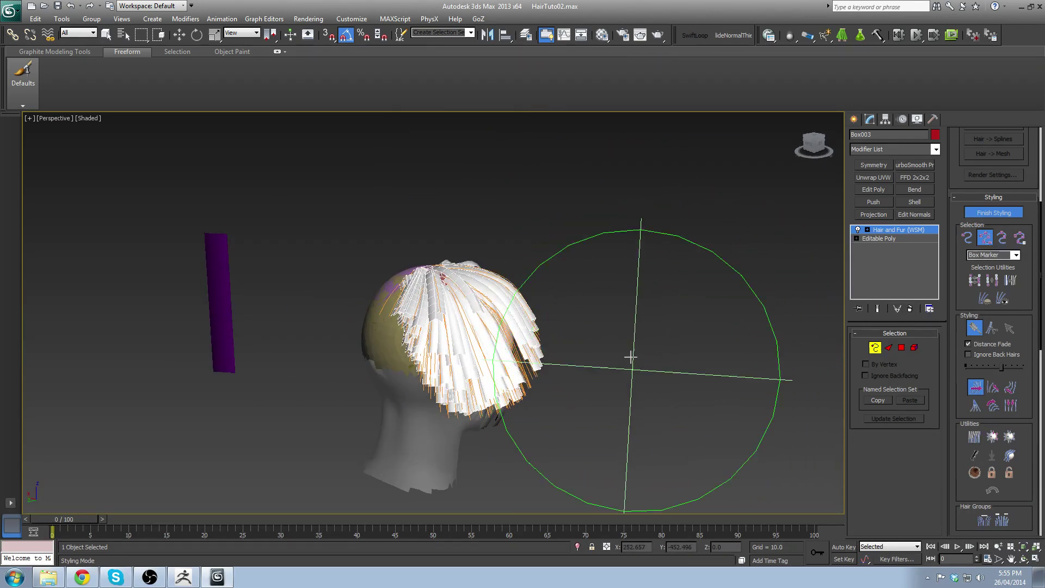
# Step: Comb the red patch's strands closer against the back and side of the head with the Translate brush, working from several angles
pyautogui.keyDown('alt'); pyautogui.moveTo(679, 400); pyautogui.dragTo(624, 416, button='middle'); pyautogui.keyUp('alt')
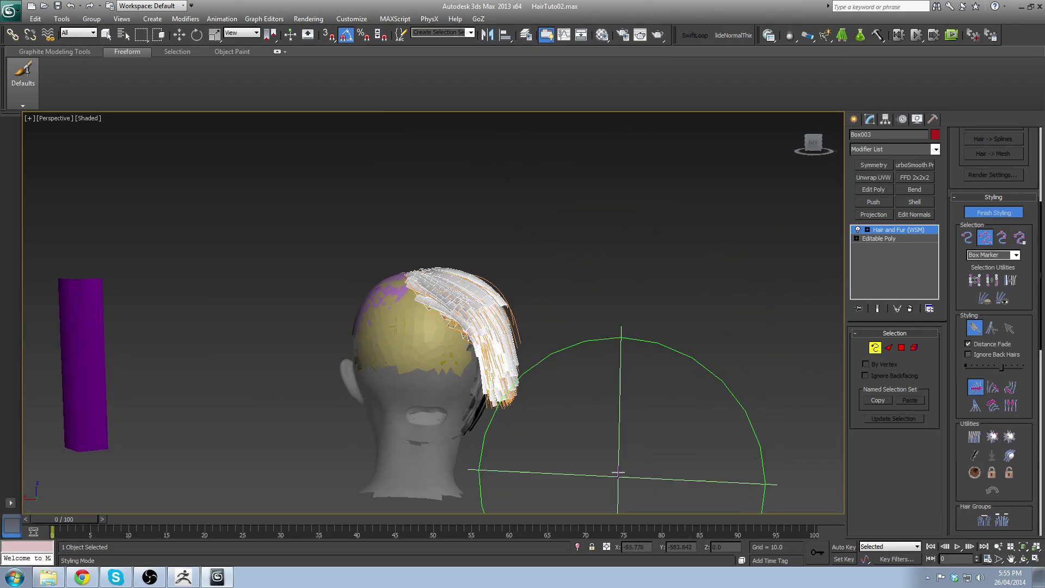
pyautogui.moveTo(615, 291)
pyautogui.mouseDown()
pyautogui.moveTo(612, 283)
pyautogui.moveTo(602, 316)
pyautogui.moveTo(633, 396)
pyautogui.mouseUp()
pyautogui.moveTo(636, 397)
pyautogui.keyDown('alt'); pyautogui.mouseDown(button='middle')
pyautogui.moveTo(602, 408)
pyautogui.moveTo(488, 397)
pyautogui.mouseUp(button='middle'); pyautogui.keyUp('alt')
pyautogui.moveTo(260, 278); pyautogui.dragTo(303, 409)
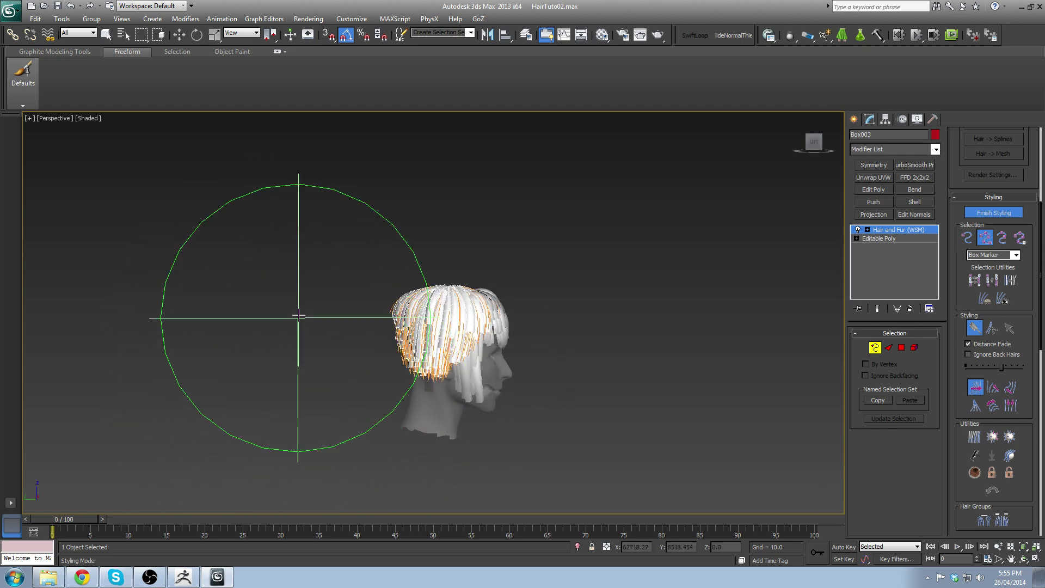
pyautogui.keyDown('alt'); pyautogui.moveTo(280, 369); pyautogui.dragTo(419, 371, button='middle'); pyautogui.keyUp('alt')
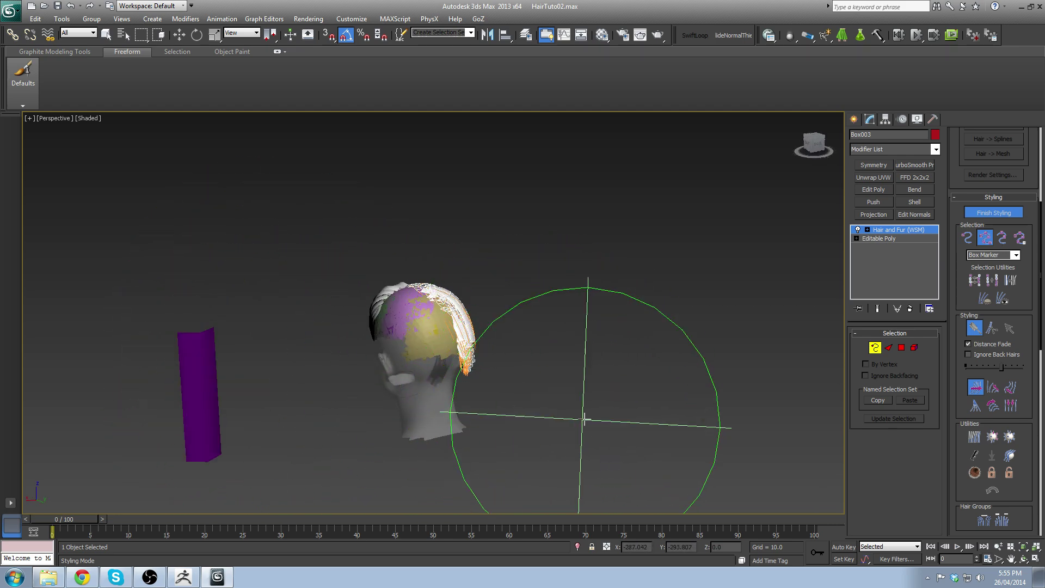
pyautogui.moveTo(565, 432)
pyautogui.keyDown('alt'); pyautogui.mouseDown(button='middle')
pyautogui.moveTo(437, 414)
pyautogui.moveTo(476, 411)
pyautogui.moveTo(630, 294)
pyautogui.mouseUp(button='middle'); pyautogui.keyUp('alt')
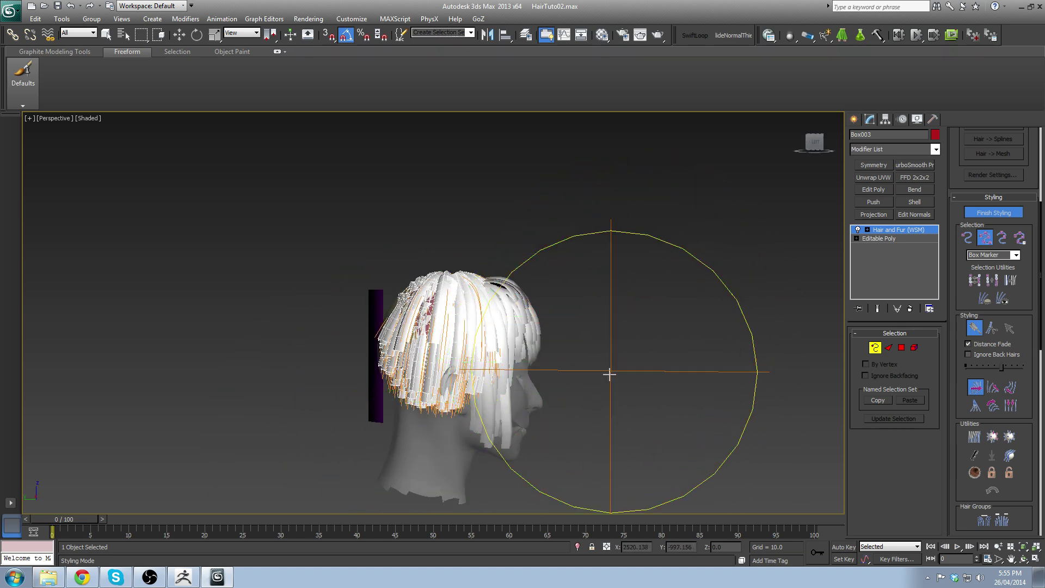
pyautogui.moveTo(609, 375)
pyautogui.keyDown('alt'); pyautogui.mouseDown(button='middle')
pyautogui.moveTo(621, 430)
pyautogui.moveTo(609, 396)
pyautogui.moveTo(641, 392)
pyautogui.moveTo(614, 447)
pyautogui.moveTo(598, 402)
pyautogui.mouseUp(button='middle'); pyautogui.keyUp('alt')
pyautogui.keyDown('alt'); pyautogui.moveTo(585, 416); pyautogui.dragTo(575, 442, button='middle'); pyautogui.keyUp('alt')
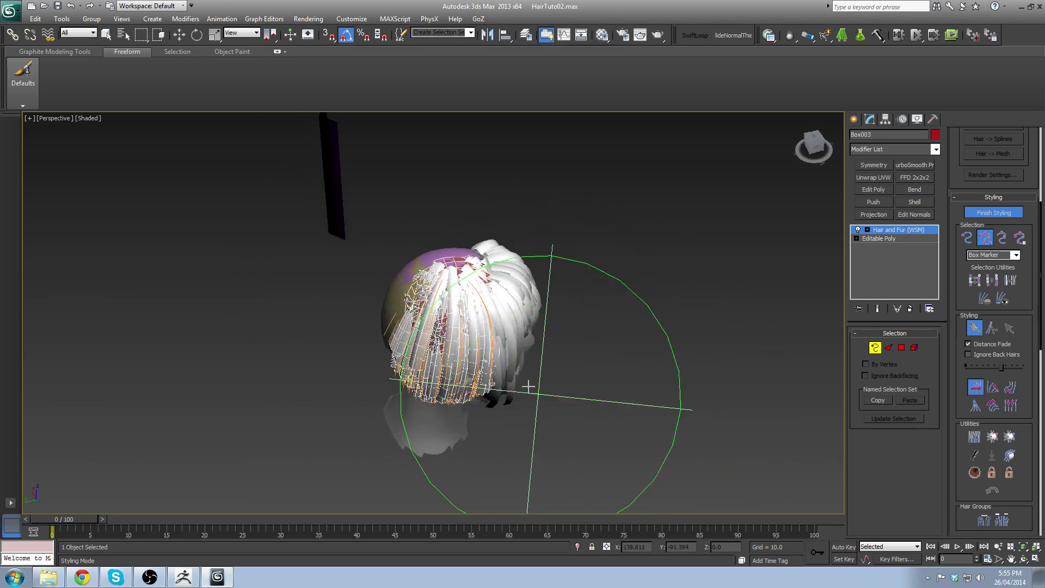
pyautogui.keyDown('alt'); pyautogui.moveTo(284, 260); pyautogui.dragTo(244, 231, button='middle'); pyautogui.keyUp('alt')
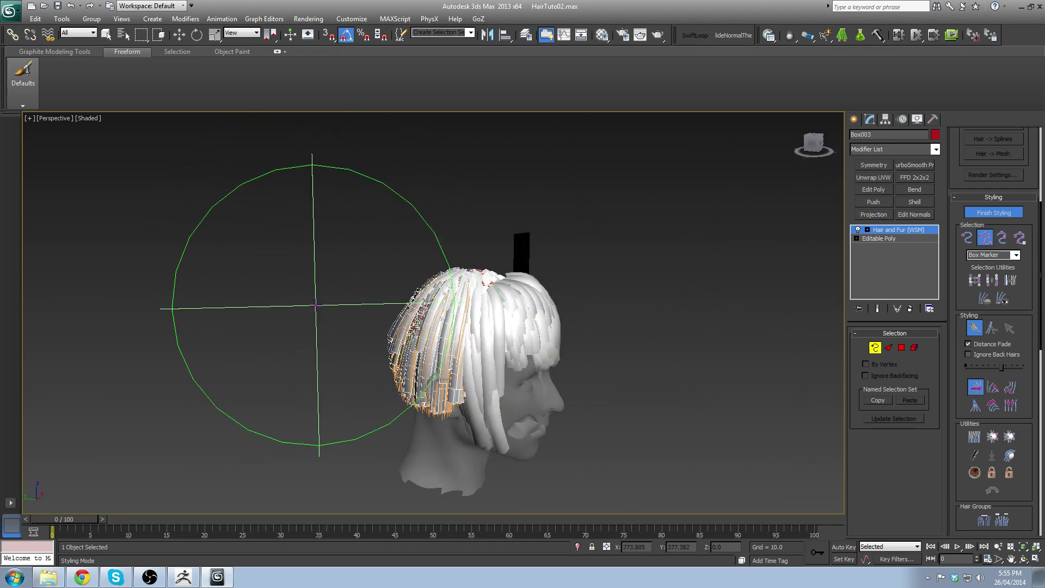
pyautogui.moveTo(318, 305)
pyautogui.keyDown('alt'); pyautogui.mouseDown(button='middle')
pyautogui.moveTo(357, 294)
pyautogui.moveTo(406, 336)
pyautogui.mouseUp(button='middle'); pyautogui.keyUp('alt')
pyautogui.keyDown('alt'); pyautogui.moveTo(568, 375); pyautogui.dragTo(530, 409, button='middle'); pyautogui.keyUp('alt')
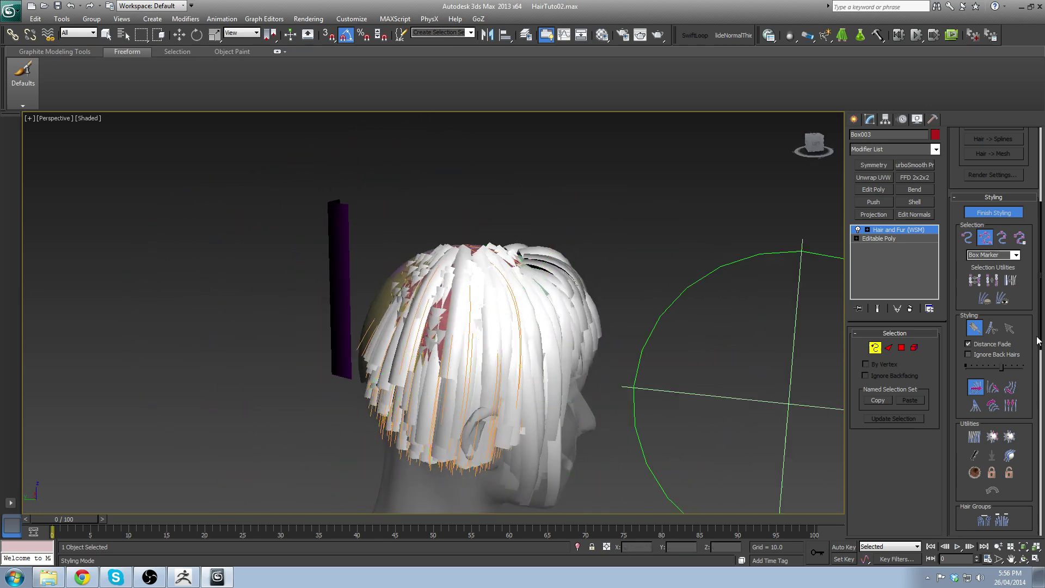
# Step: Lift the red patch's strands at the crown with the Stand brush to cover the gaps on the scalp
pyautogui.click(996, 392)
pyautogui.keyDown('alt'); pyautogui.moveTo(352, 246); pyautogui.dragTo(355, 289, button='middle'); pyautogui.keyUp('alt')
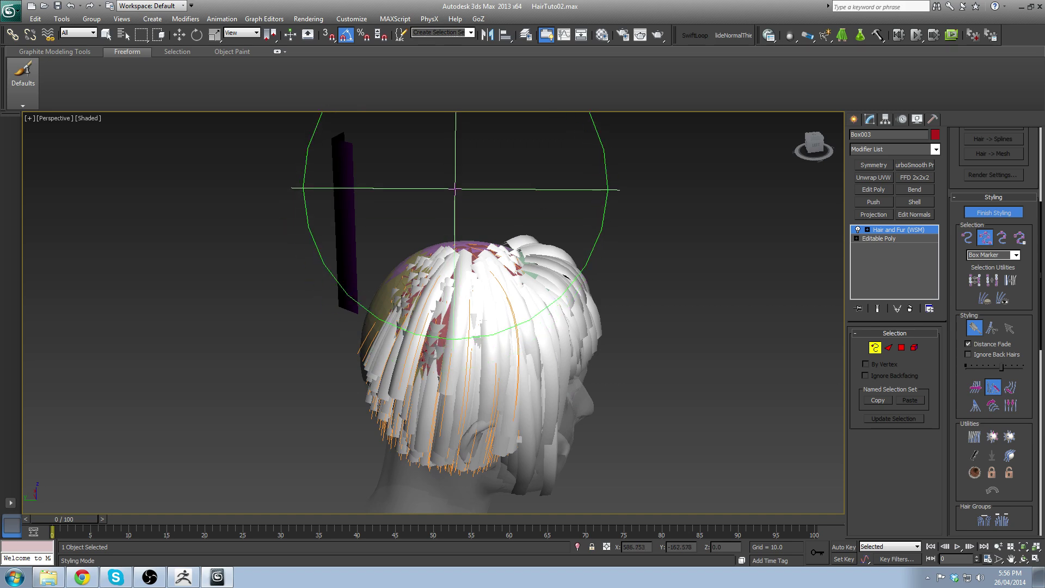
pyautogui.moveTo(453, 198); pyautogui.dragTo(459, 200)
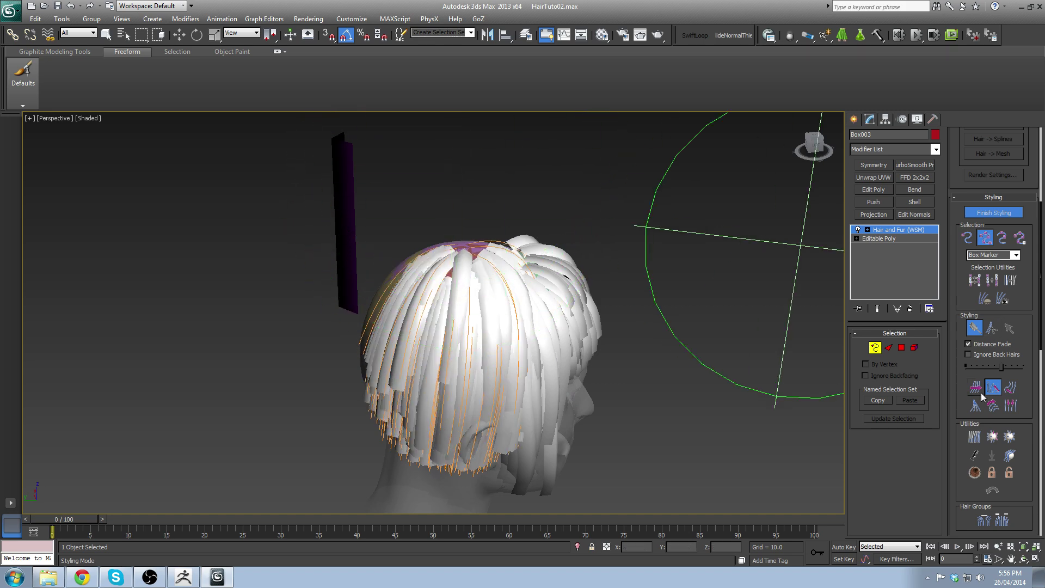
# Step: Add volume to the red patch's hair near the crown with the Puff Roots brush
pyautogui.click(1010, 388)
pyautogui.moveTo(645, 237)
pyautogui.keyDown('alt'); pyautogui.mouseDown(button='middle')
pyautogui.moveTo(529, 297)
pyautogui.moveTo(582, 220)
pyautogui.moveTo(653, 274)
pyautogui.mouseUp(button='middle'); pyautogui.keyUp('alt')
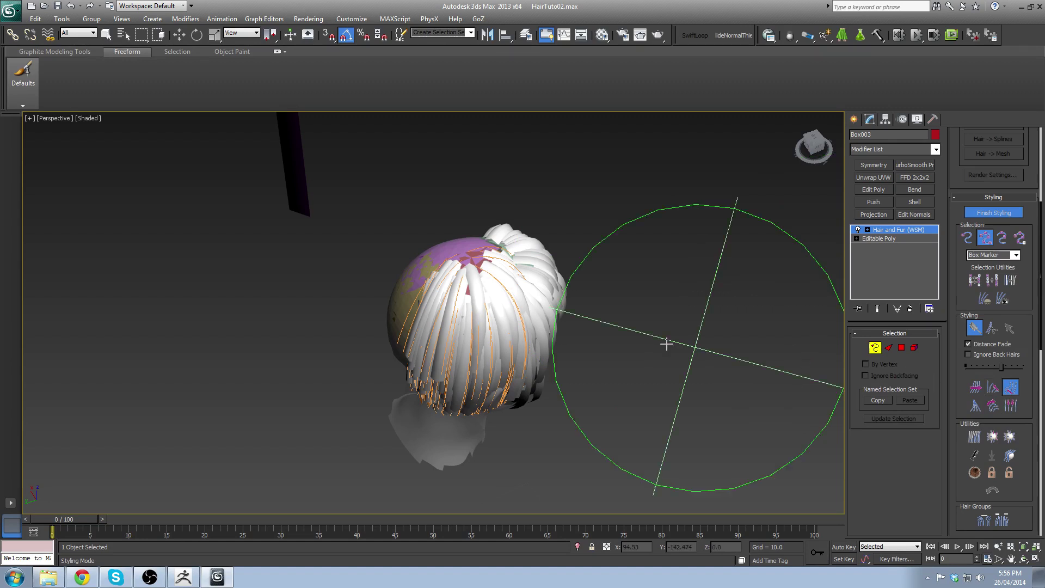
pyautogui.keyDown('alt'); pyautogui.moveTo(667, 344); pyautogui.dragTo(489, 277, button='middle'); pyautogui.keyUp('alt')
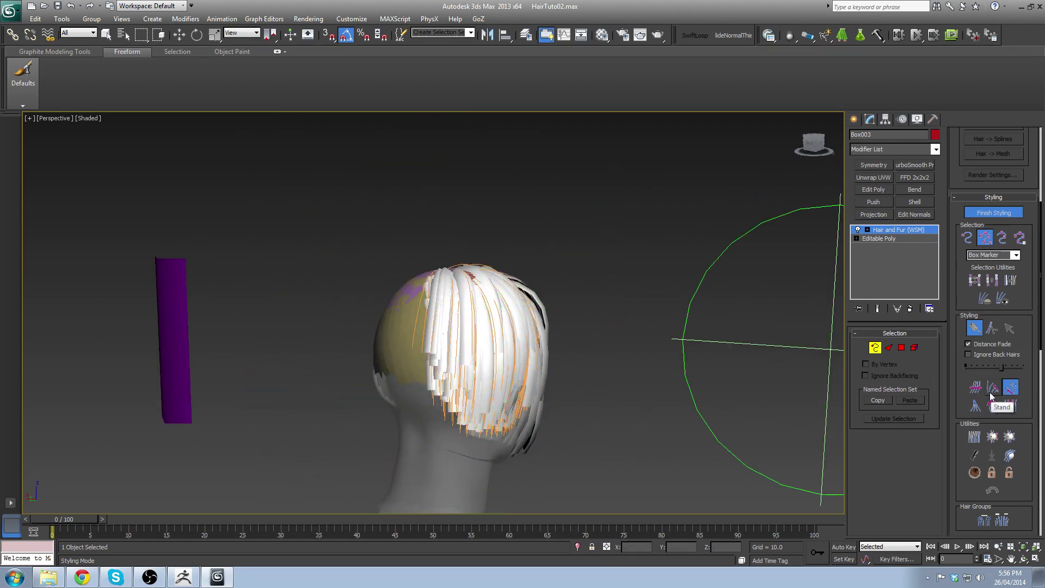
pyautogui.moveTo(470, 233); pyautogui.dragTo(469, 256, button='middle')
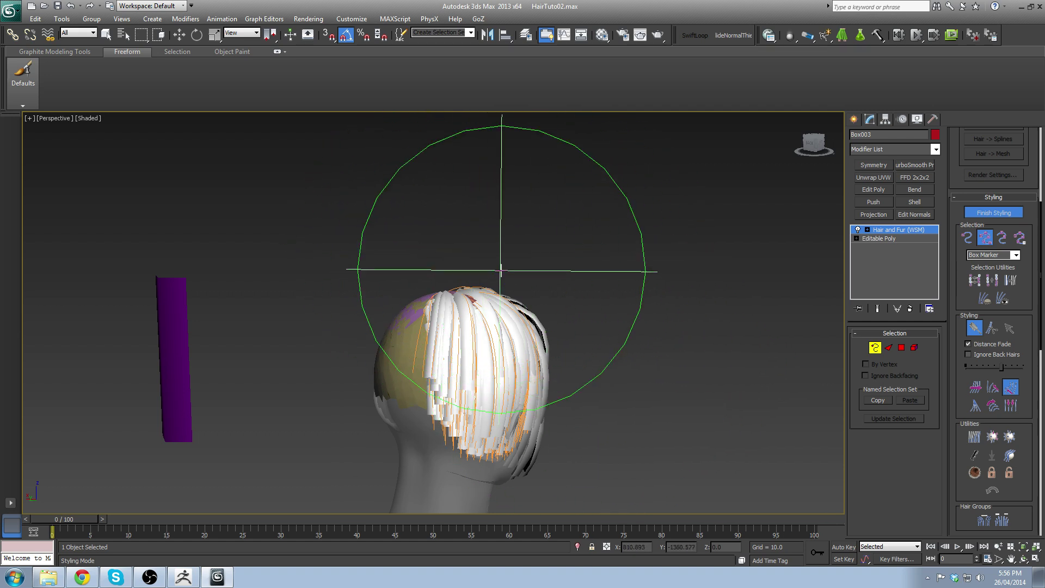
pyautogui.keyDown('alt'); pyautogui.moveTo(502, 271); pyautogui.dragTo(560, 278, button='middle'); pyautogui.keyUp('alt')
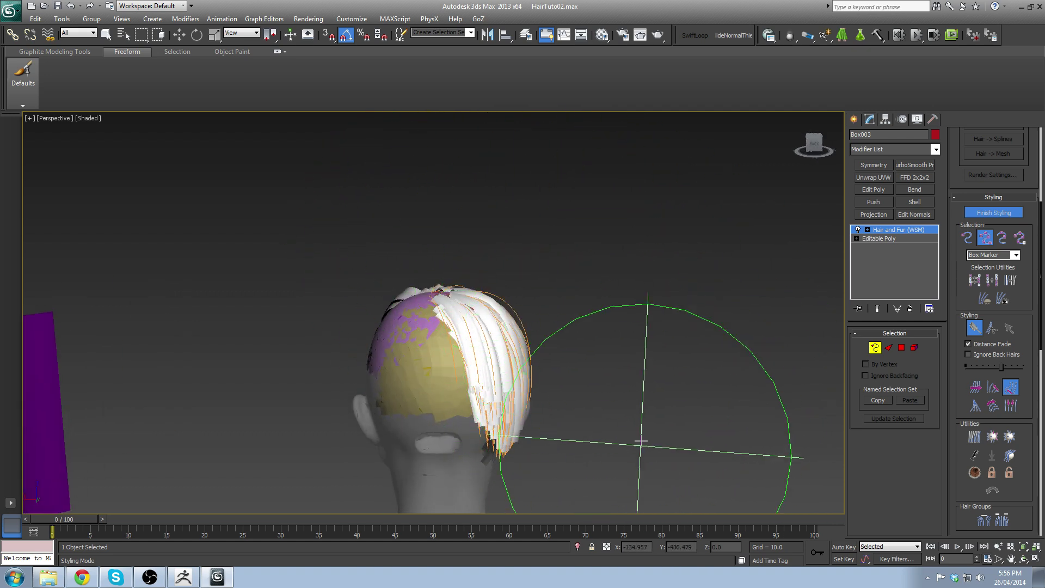
pyautogui.keyDown('alt'); pyautogui.moveTo(641, 439); pyautogui.dragTo(576, 281, button='middle'); pyautogui.keyUp('alt')
pyautogui.moveTo(490, 224)
pyautogui.keyDown('alt'); pyautogui.mouseDown(button='middle')
pyautogui.moveTo(612, 234)
pyautogui.moveTo(622, 273)
pyautogui.moveTo(587, 437)
pyautogui.mouseUp(button='middle'); pyautogui.keyUp('alt')
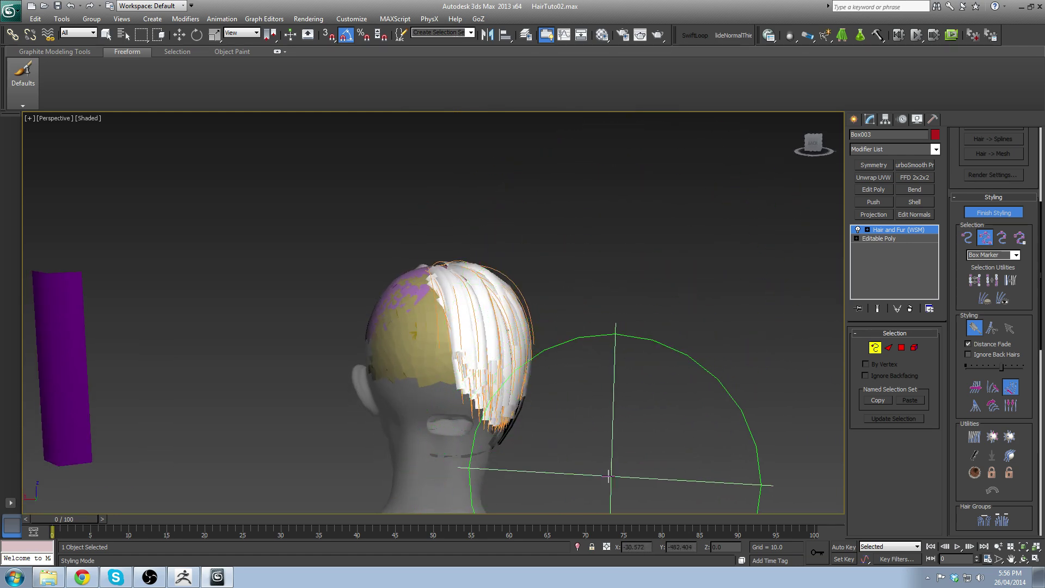
pyautogui.moveTo(642, 467)
pyautogui.keyDown('alt'); pyautogui.mouseDown(button='middle')
pyautogui.moveTo(532, 456)
pyautogui.moveTo(829, 381)
pyautogui.mouseUp(button='middle'); pyautogui.keyUp('alt')
pyautogui.moveTo(653, 245)
pyautogui.keyDown('alt'); pyautogui.mouseDown(button='middle')
pyautogui.moveTo(419, 245)
pyautogui.moveTo(471, 265)
pyautogui.moveTo(520, 254)
pyautogui.mouseUp(button='middle'); pyautogui.keyUp('alt')
pyautogui.moveTo(456, 196); pyautogui.dragTo(465, 190)
pyautogui.keyDown('alt'); pyautogui.moveTo(538, 272); pyautogui.dragTo(533, 234, button='middle'); pyautogui.keyUp('alt')
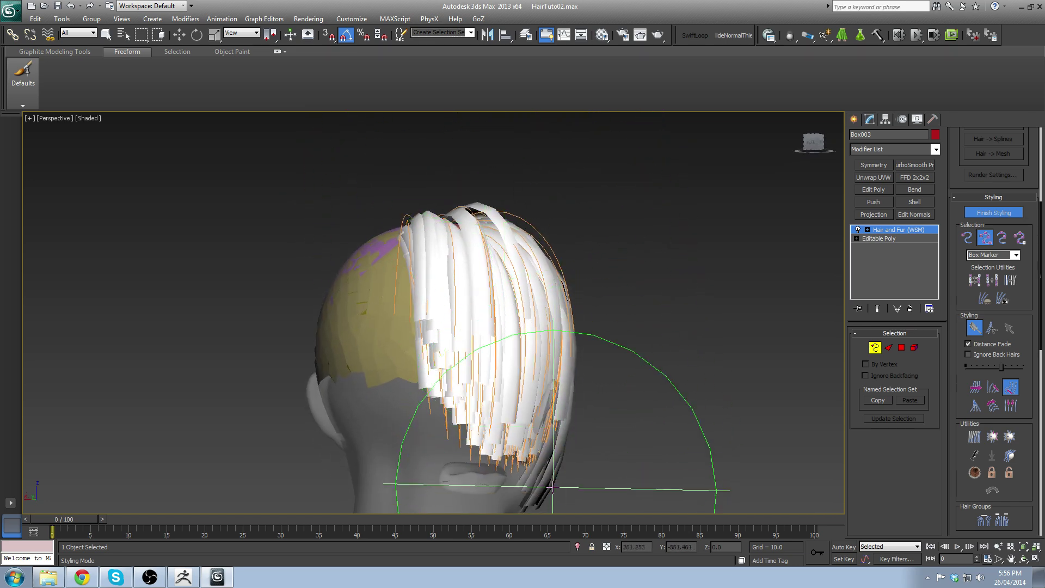
pyautogui.keyDown('alt'); pyautogui.moveTo(609, 356); pyautogui.dragTo(553, 252, button='middle'); pyautogui.keyUp('alt')
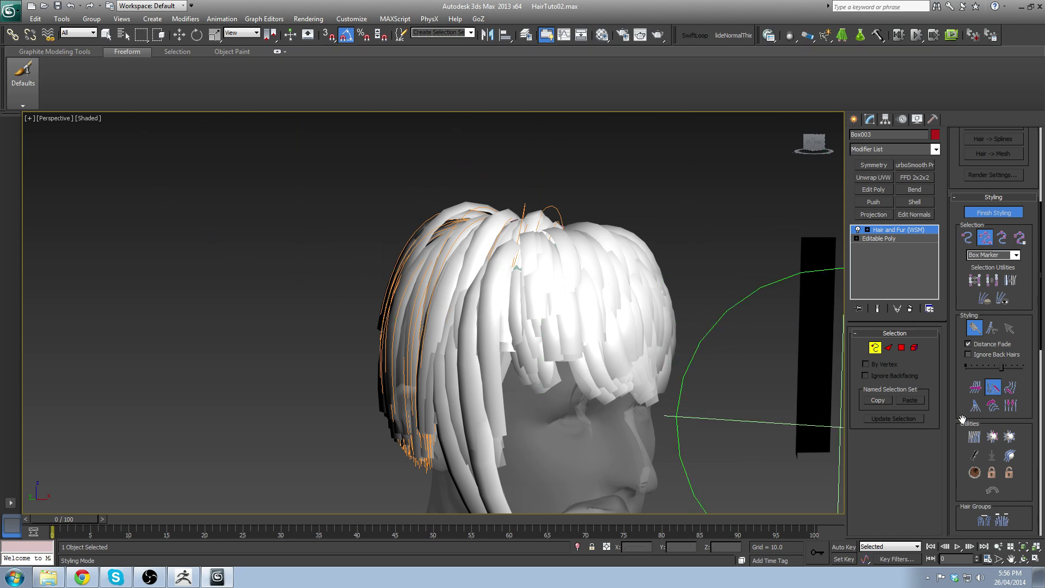
# Step: Flatten the raised strands at the top of the red patch with the Translate brush and finish styling
pyautogui.click(976, 387)
pyautogui.keyDown('alt'); pyautogui.moveTo(362, 183); pyautogui.dragTo(415, 210, button='middle'); pyautogui.keyUp('alt')
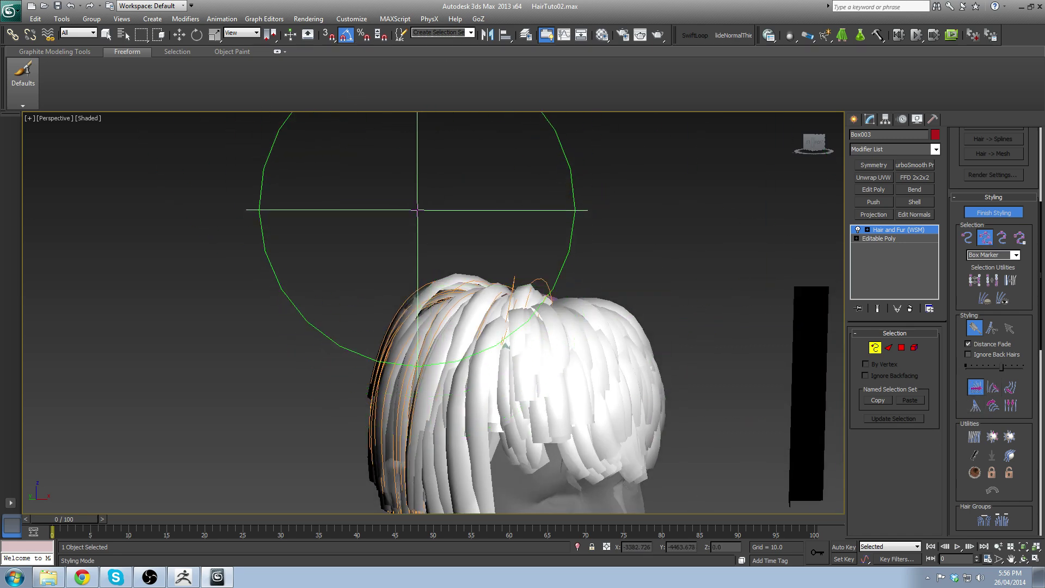
pyautogui.keyDown('alt'); pyautogui.moveTo(483, 206); pyautogui.dragTo(674, 310, button='middle'); pyautogui.keyUp('alt')
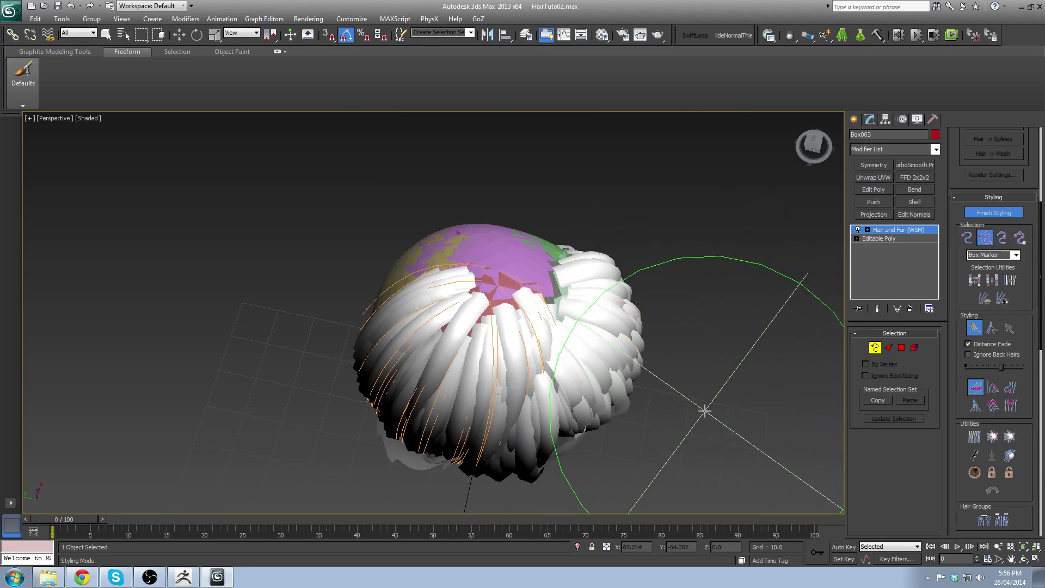
pyautogui.moveTo(681, 463)
pyautogui.keyDown('alt'); pyautogui.mouseDown(button='middle')
pyautogui.moveTo(737, 377)
pyautogui.moveTo(700, 373)
pyautogui.moveTo(789, 354)
pyautogui.moveTo(743, 397)
pyautogui.moveTo(794, 355)
pyautogui.mouseUp(button='middle'); pyautogui.keyUp('alt')
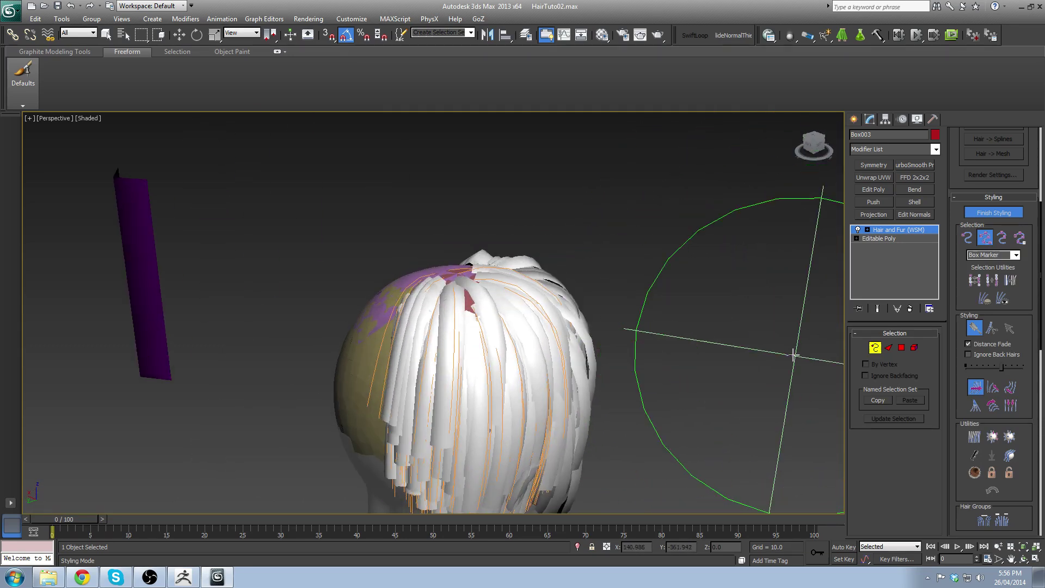
pyautogui.moveTo(676, 229)
pyautogui.keyDown('alt'); pyautogui.mouseDown(button='middle')
pyautogui.moveTo(677, 443)
pyautogui.moveTo(670, 318)
pyautogui.moveTo(684, 354)
pyautogui.mouseUp(button='middle'); pyautogui.keyUp('alt')
pyautogui.keyDown('alt'); pyautogui.moveTo(609, 354); pyautogui.dragTo(462, 180, button='middle'); pyautogui.keyUp('alt')
pyautogui.moveTo(465, 178); pyautogui.dragTo(462, 198)
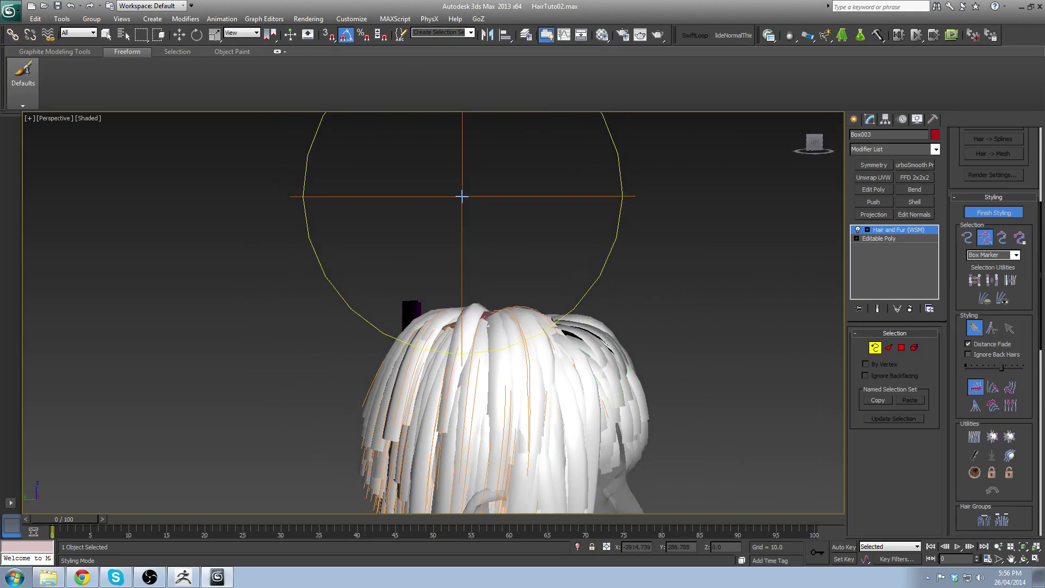
pyautogui.moveTo(540, 240); pyautogui.dragTo(555, 184, button='middle')
pyautogui.scroll(-4, 451, 234)
pyautogui.keyDown('alt'); pyautogui.moveTo(451, 234); pyautogui.dragTo(454, 292, button='middle'); pyautogui.keyUp('alt')
pyautogui.scroll(4, 453, 293)
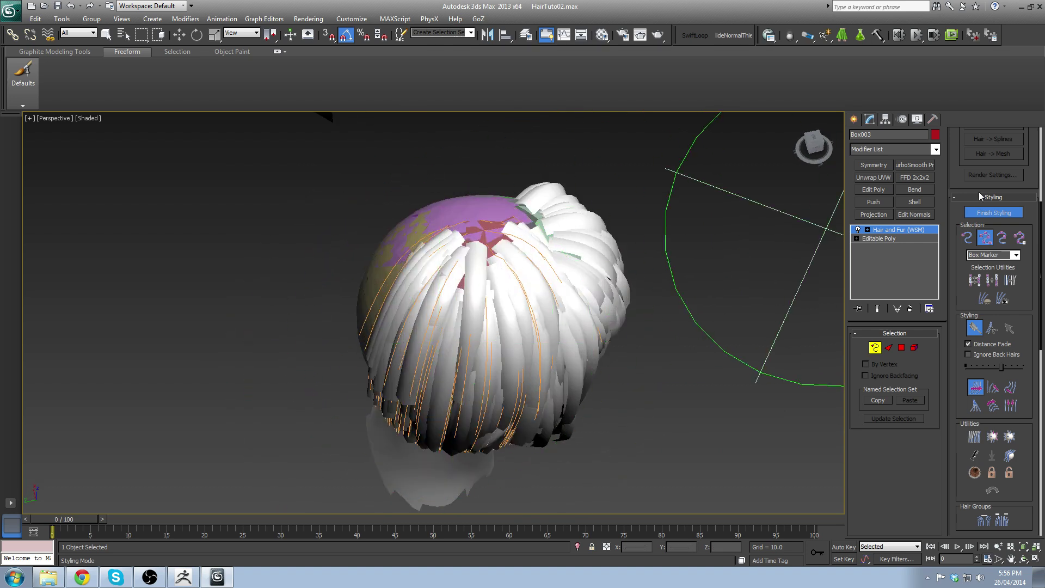
pyautogui.click(978, 213)
# Step: Try different randomization seeds for the red patch's hair and settle on a seed of 14
pyautogui.keyDown('alt'); pyautogui.moveTo(472, 229); pyautogui.dragTo(543, 279, button='middle'); pyautogui.keyUp('alt')
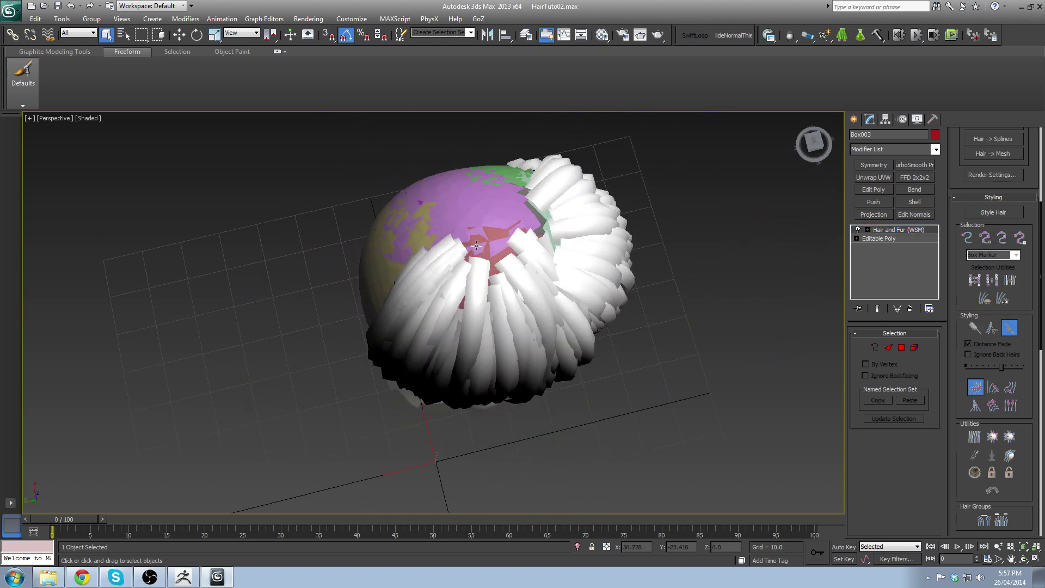
pyautogui.scroll(-10, 1021, 374)
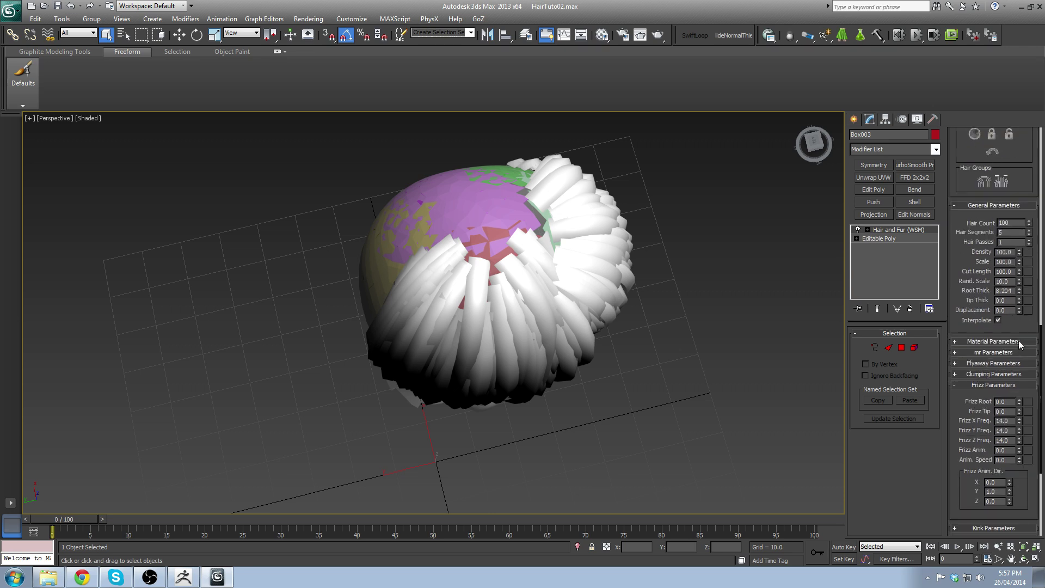
pyautogui.scroll(-5, 1018, 341)
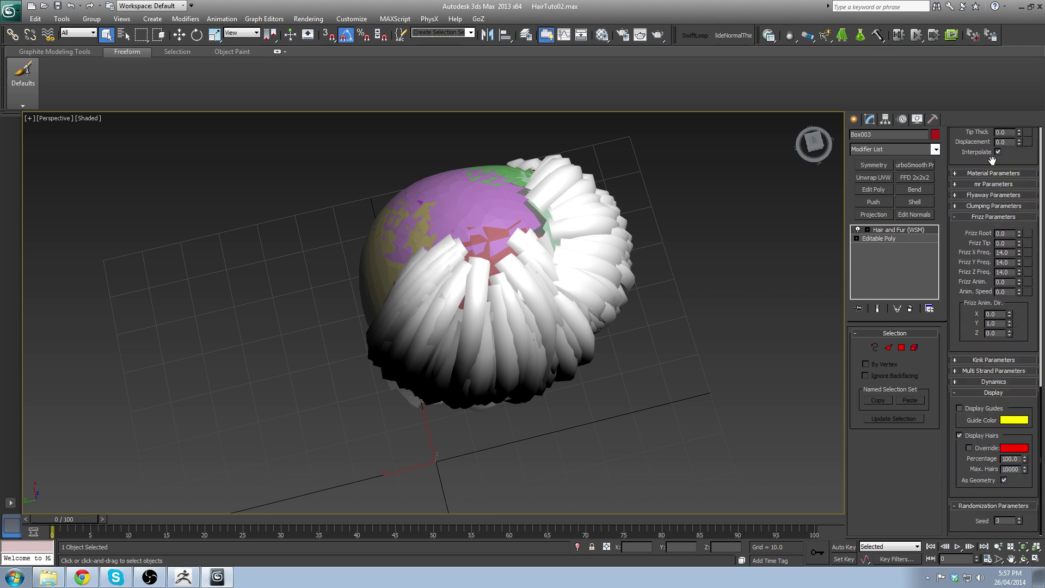
pyautogui.click(1020, 519)
pyautogui.click(1020, 522)
pyautogui.click(1020, 523)
pyautogui.click(1020, 522)
pyautogui.click(1020, 522)
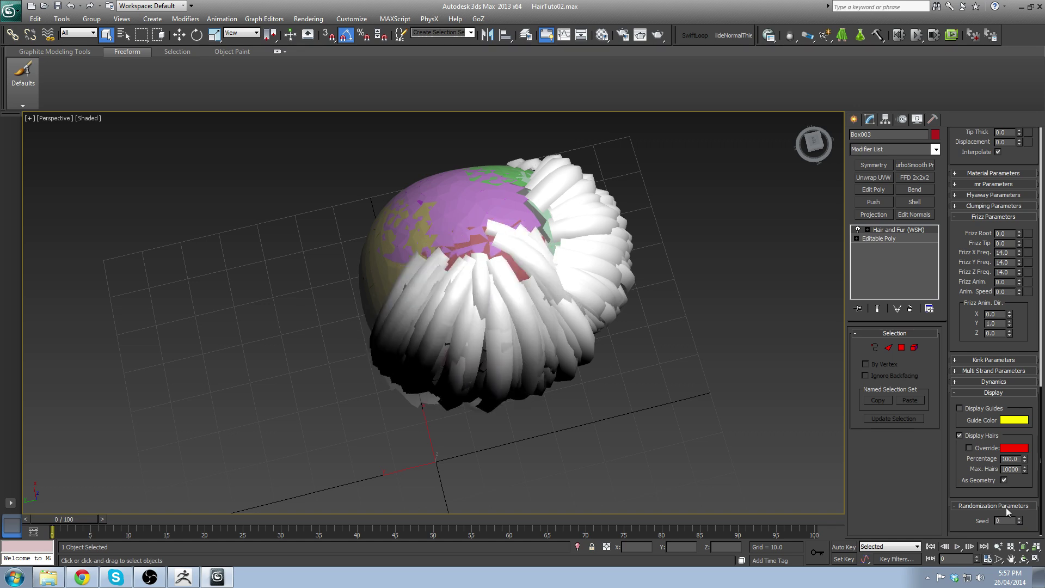
pyautogui.keyDown('alt'); pyautogui.moveTo(572, 332); pyautogui.dragTo(471, 305, button='middle'); pyautogui.keyUp('alt')
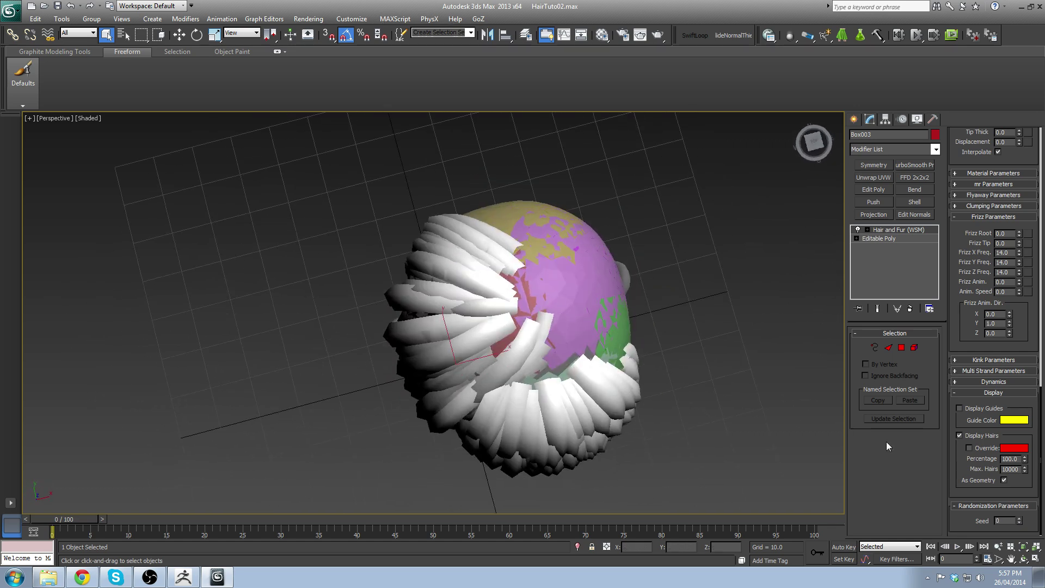
pyautogui.click(1020, 519)
pyautogui.click(1020, 519)
pyautogui.click(1021, 519)
pyautogui.click(1021, 519)
pyautogui.click(1020, 519)
pyautogui.click(1020, 519)
pyautogui.click(1021, 519)
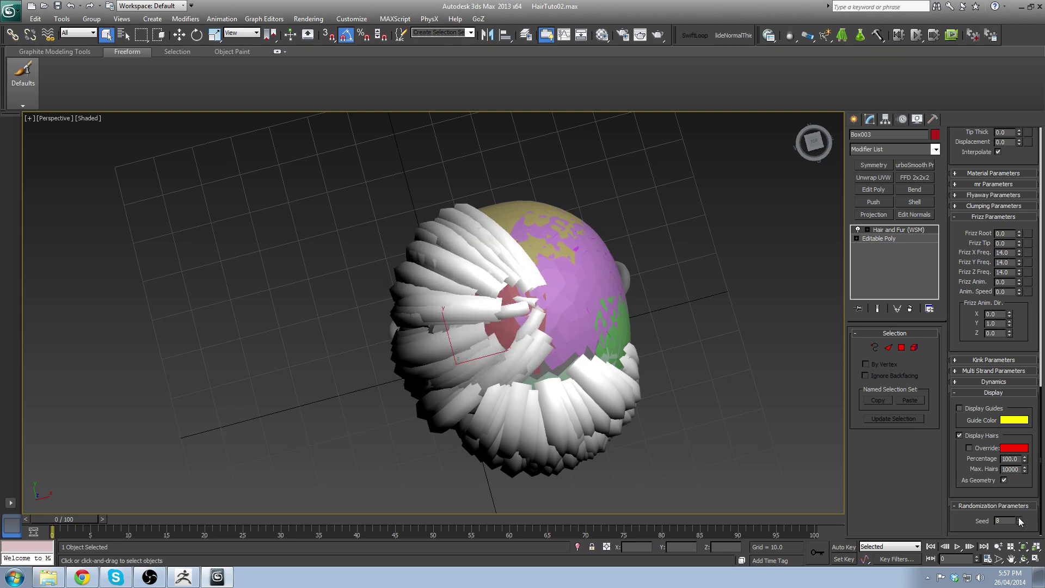
pyautogui.click(1020, 519)
pyautogui.click(1021, 519)
pyautogui.click(1020, 518)
pyautogui.click(1020, 519)
pyautogui.click(1021, 519)
pyautogui.click(1020, 519)
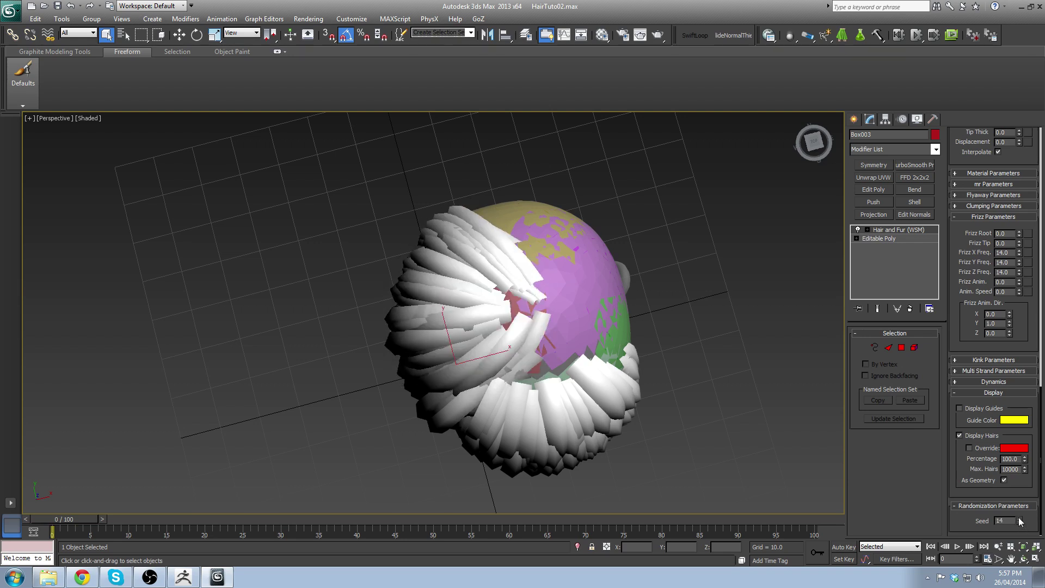
pyautogui.click(1020, 519)
pyautogui.click(1019, 523)
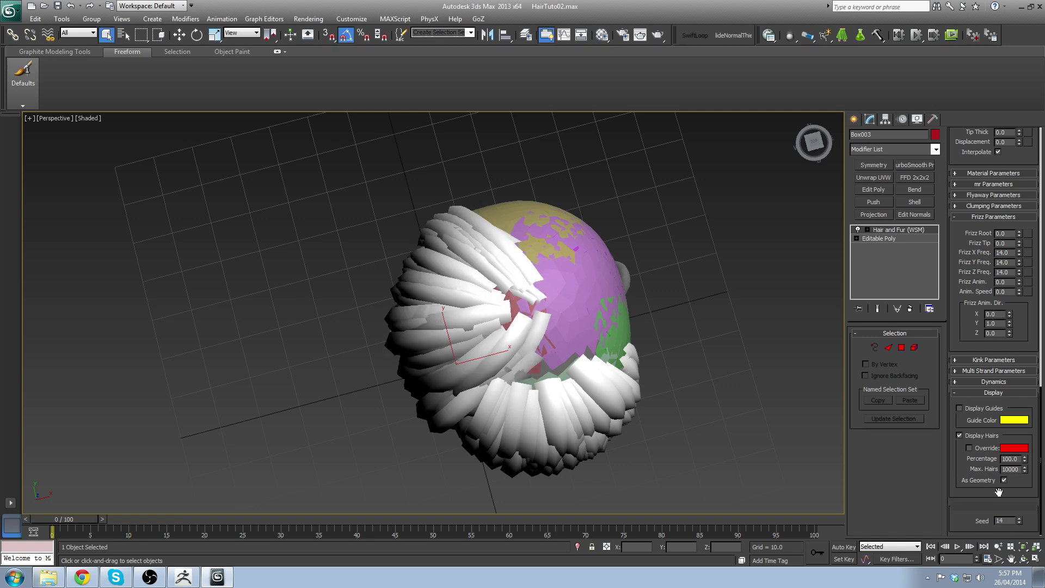
pyautogui.keyDown('alt'); pyautogui.moveTo(414, 245); pyautogui.dragTo(626, 344, button='middle'); pyautogui.keyUp('alt')
pyautogui.scroll(-5, 527, 283)
pyautogui.scroll(4, 625, 344)
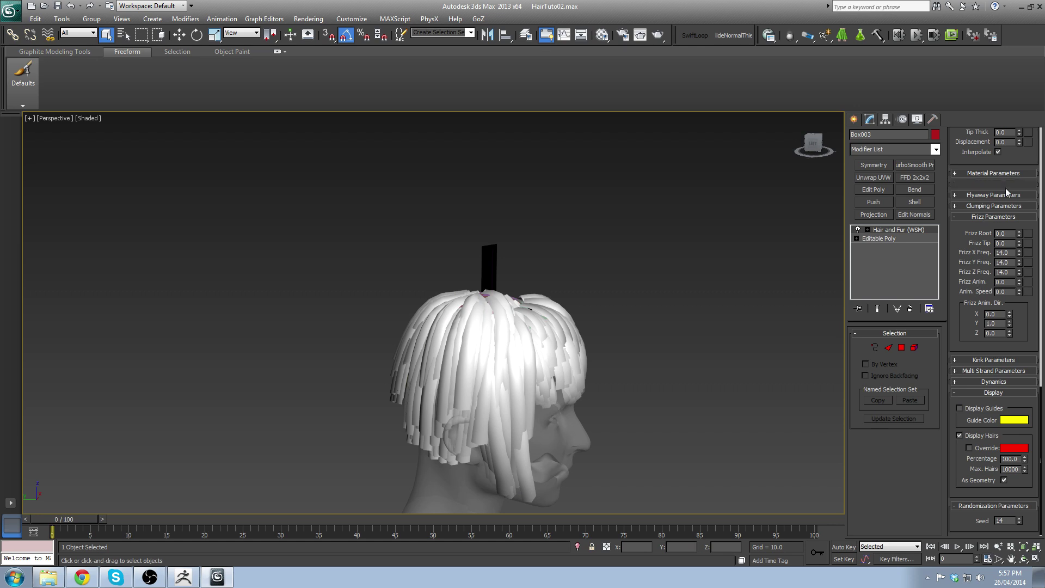
pyautogui.scroll(8, 996, 234)
pyautogui.scroll(5, 1030, 188)
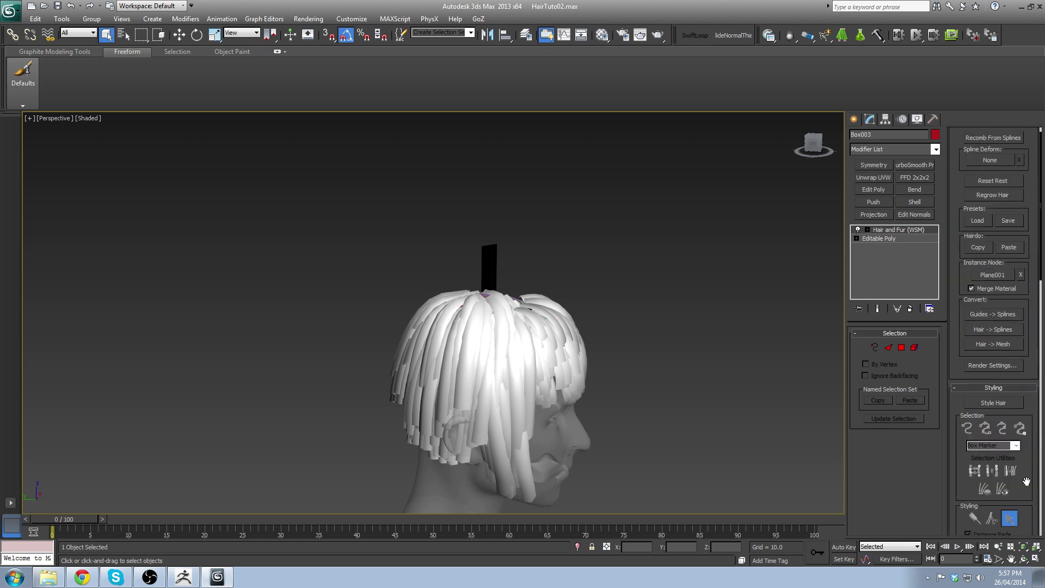
pyautogui.scroll(-5, 1034, 366)
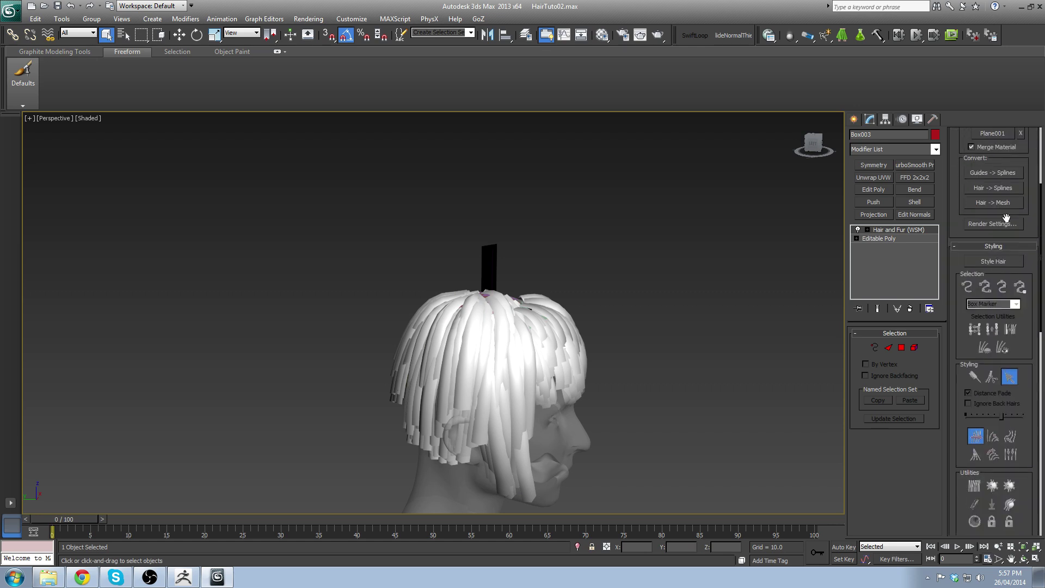
# Step: Restart styling of the red patch's hair with the guide Select mode active
pyautogui.click(994, 255)
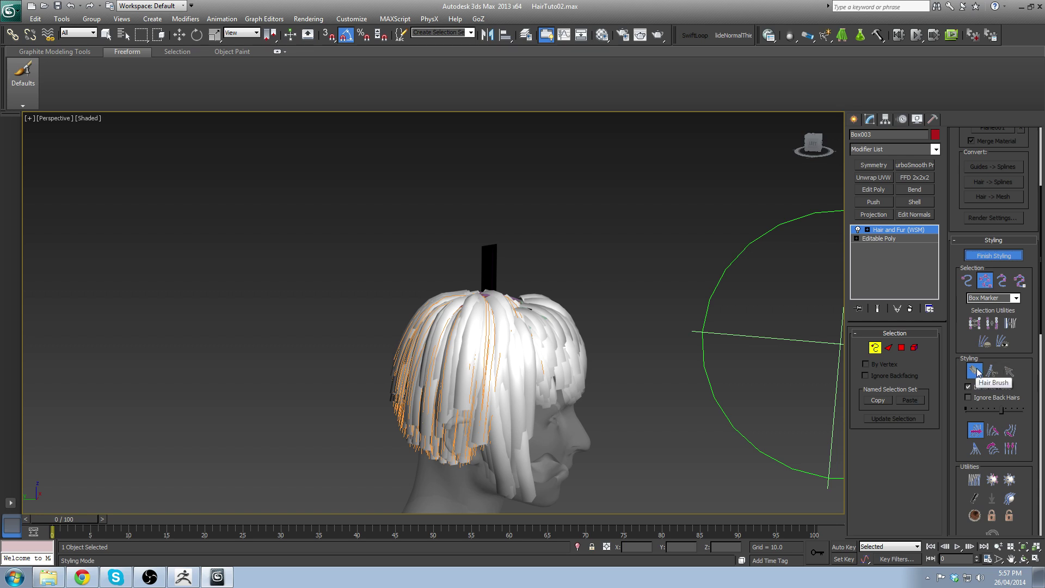
pyautogui.click(1010, 373)
pyautogui.keyDown('alt'); pyautogui.moveTo(749, 418); pyautogui.dragTo(730, 308, button='middle'); pyautogui.keyUp('alt')
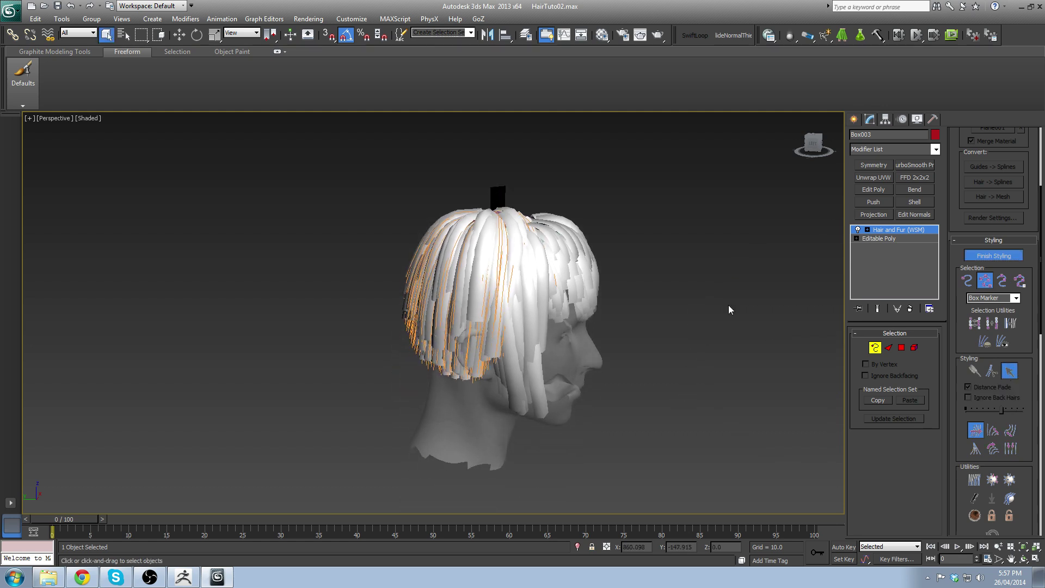
# Step: Save the scene as HairTuto03.max, replacing the existing file
pyautogui.click(11, 10)
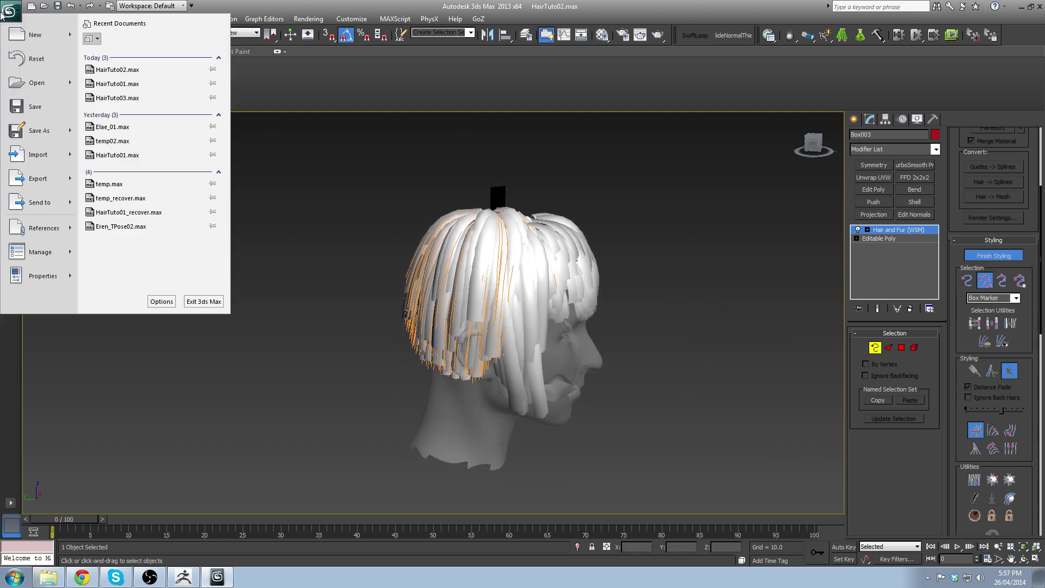
pyautogui.click(38, 135)
pyautogui.doubleClick(38, 91)
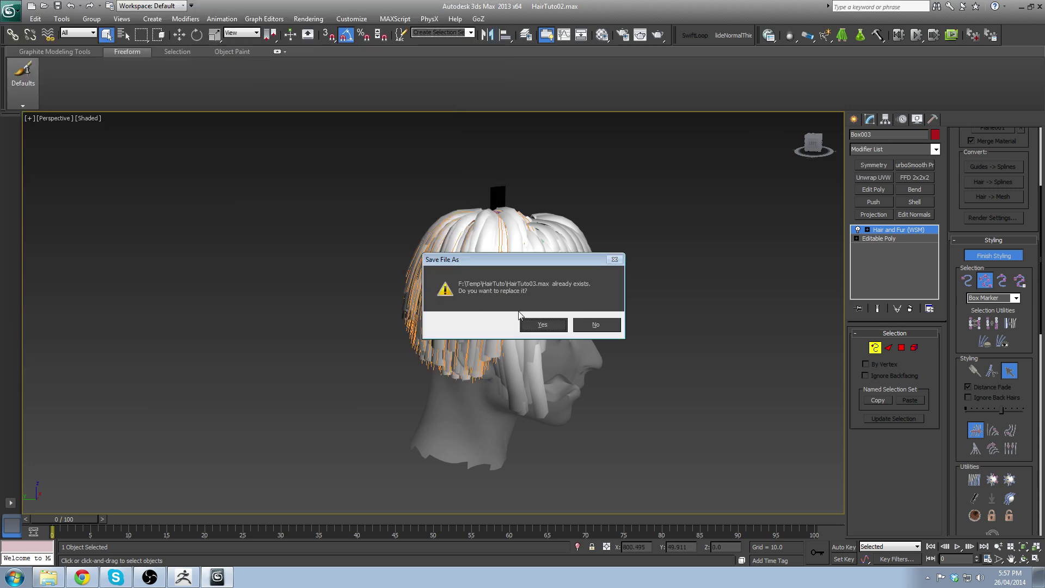
pyautogui.click(544, 325)
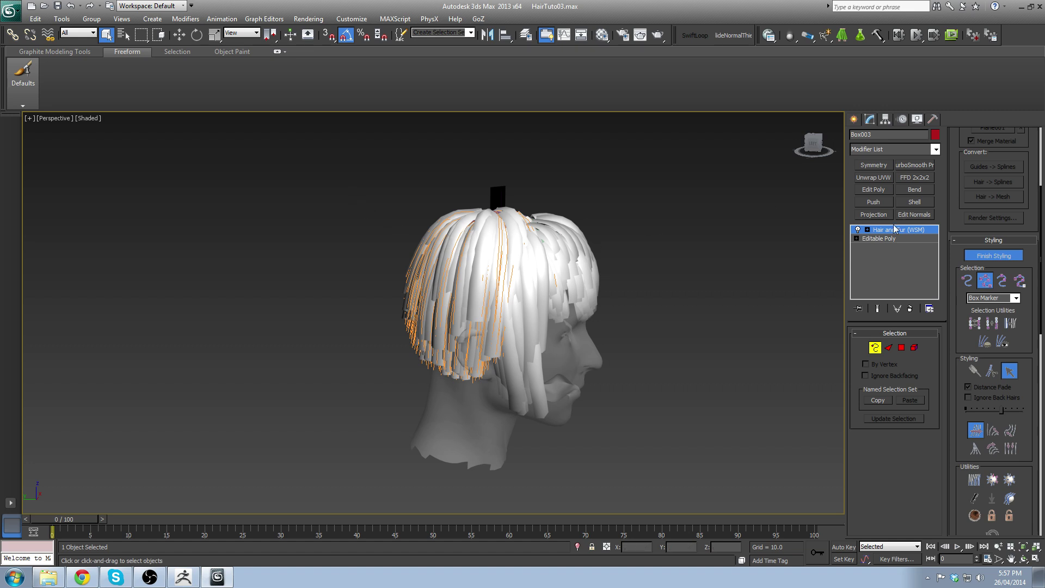
# Step: Box-select the guides at the back of the head and comb them outward with the Hair Brush
pyautogui.moveTo(548, 299); pyautogui.dragTo(540, 248, button='middle')
pyautogui.moveTo(567, 195); pyautogui.dragTo(558, 234, button='middle')
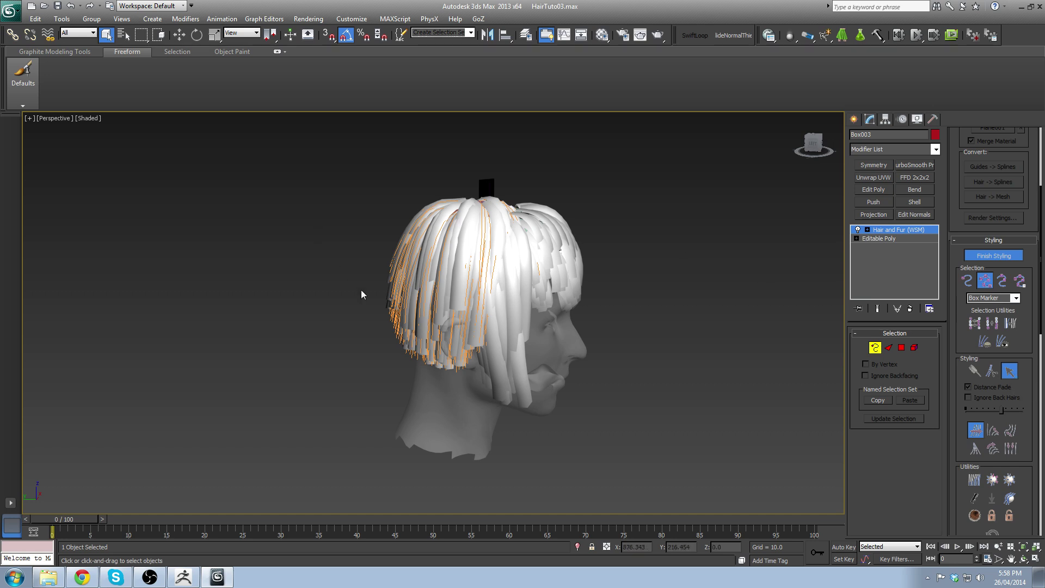
pyautogui.moveTo(371, 184); pyautogui.dragTo(435, 246)
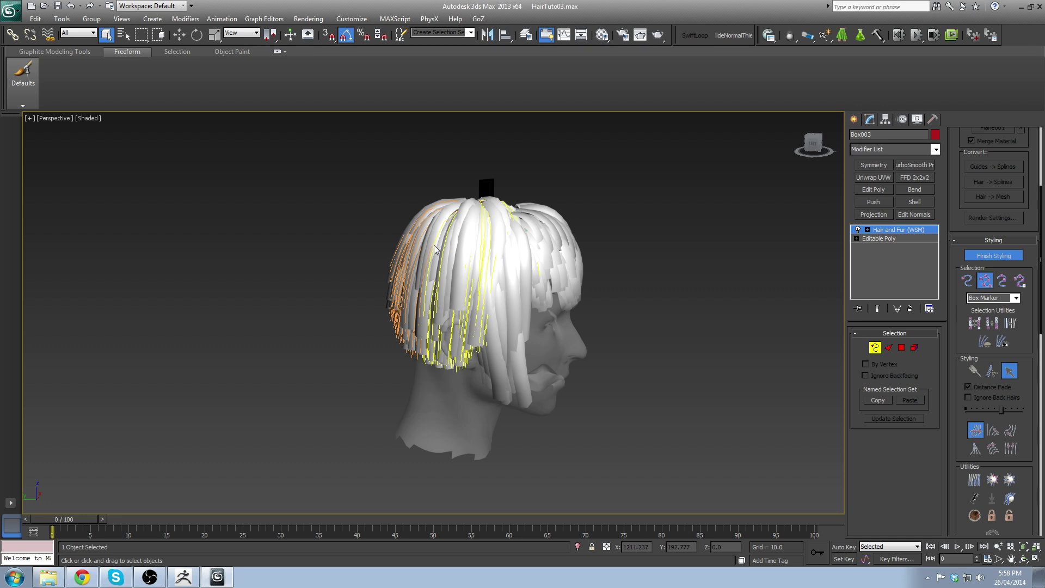
pyautogui.click(466, 249)
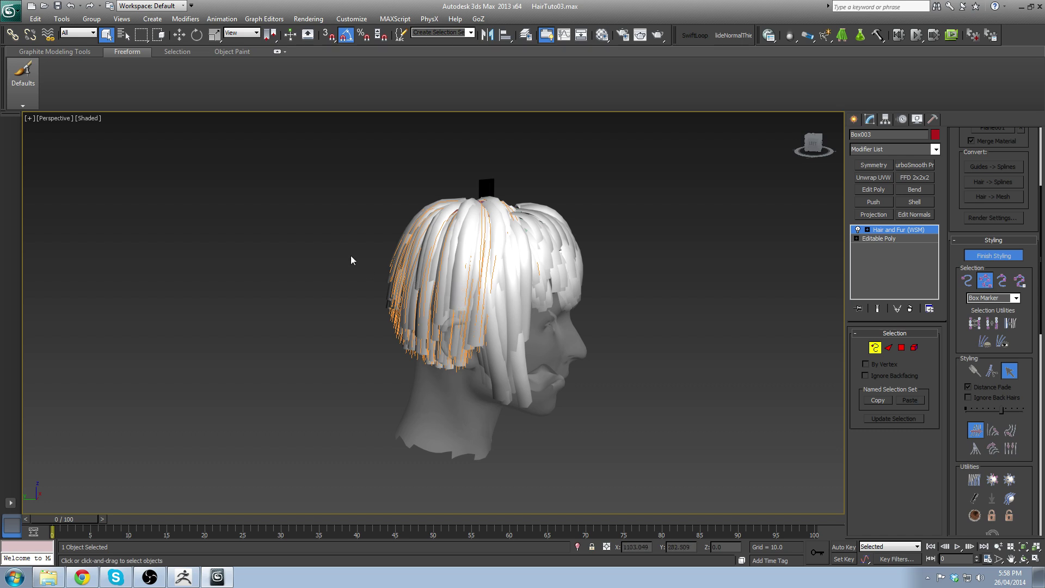
pyautogui.click(349, 163)
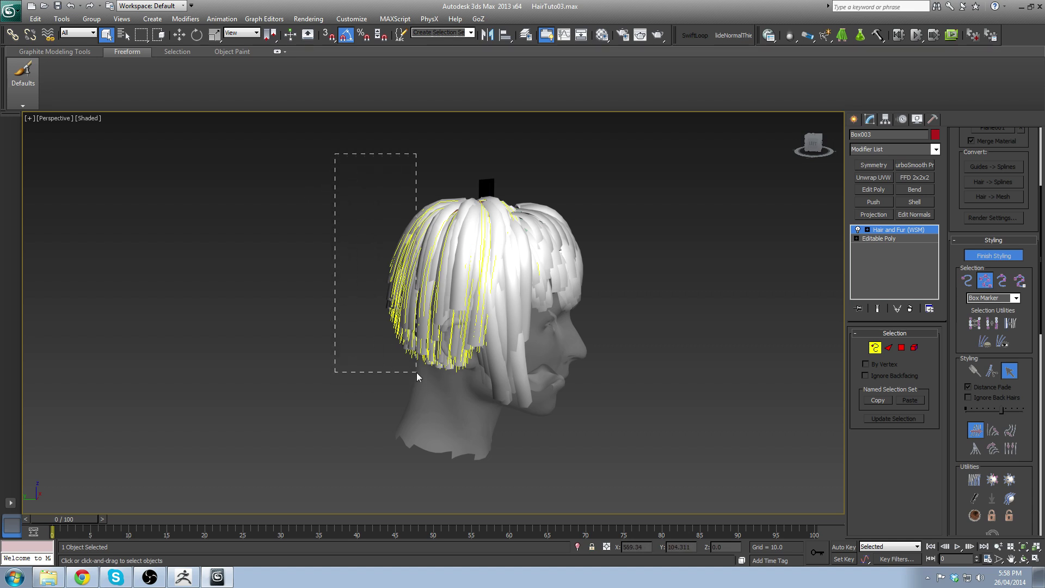
pyautogui.moveTo(416, 373); pyautogui.dragTo(417, 372)
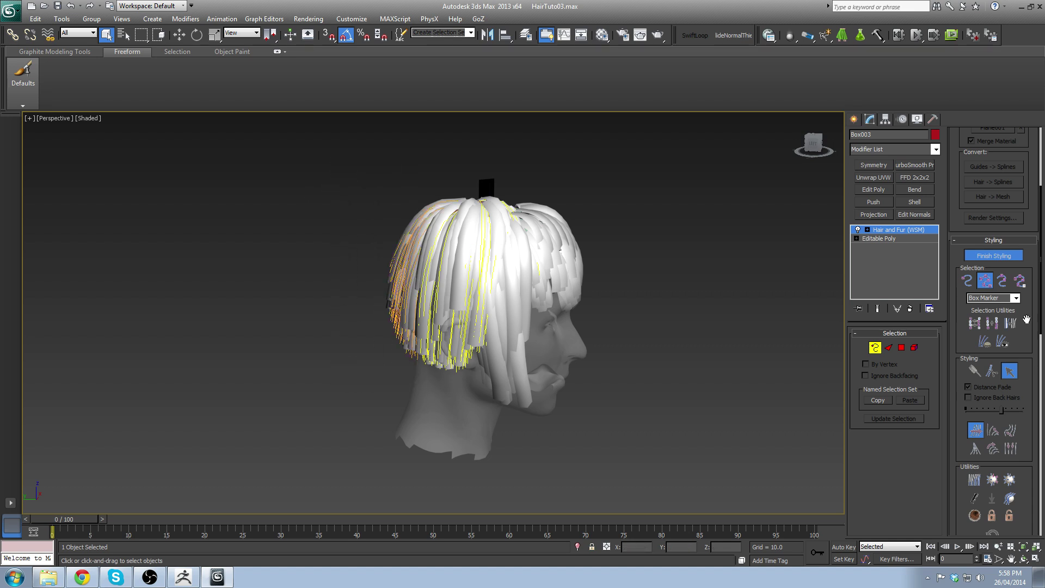
pyautogui.click(973, 371)
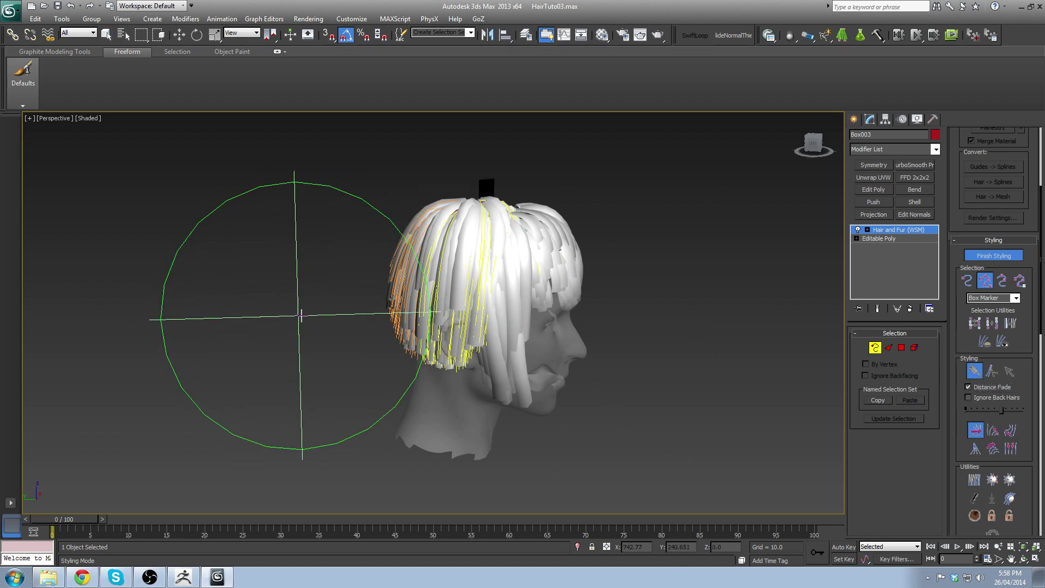
pyautogui.moveTo(295, 330)
pyautogui.mouseDown()
pyautogui.moveTo(303, 350)
pyautogui.moveTo(357, 339)
pyautogui.moveTo(343, 350)
pyautogui.moveTo(359, 372)
pyautogui.moveTo(350, 383)
pyautogui.moveTo(579, 375)
pyautogui.moveTo(578, 352)
pyautogui.moveTo(619, 371)
pyautogui.mouseUp()
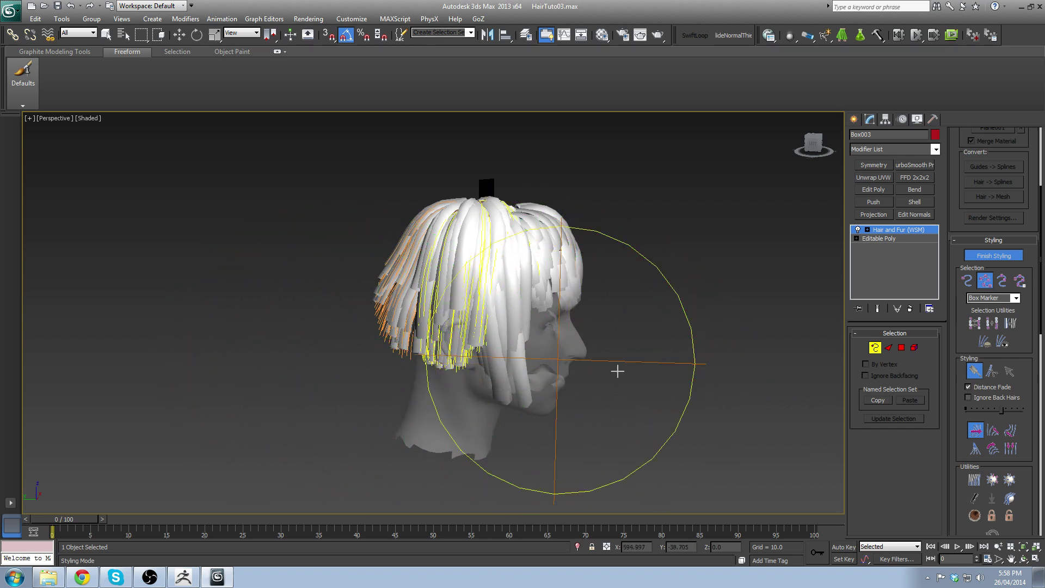
pyautogui.moveTo(510, 343)
pyautogui.mouseDown()
pyautogui.moveTo(546, 333)
pyautogui.moveTo(613, 362)
pyautogui.moveTo(483, 303)
pyautogui.moveTo(565, 362)
pyautogui.moveTo(501, 312)
pyautogui.mouseUp()
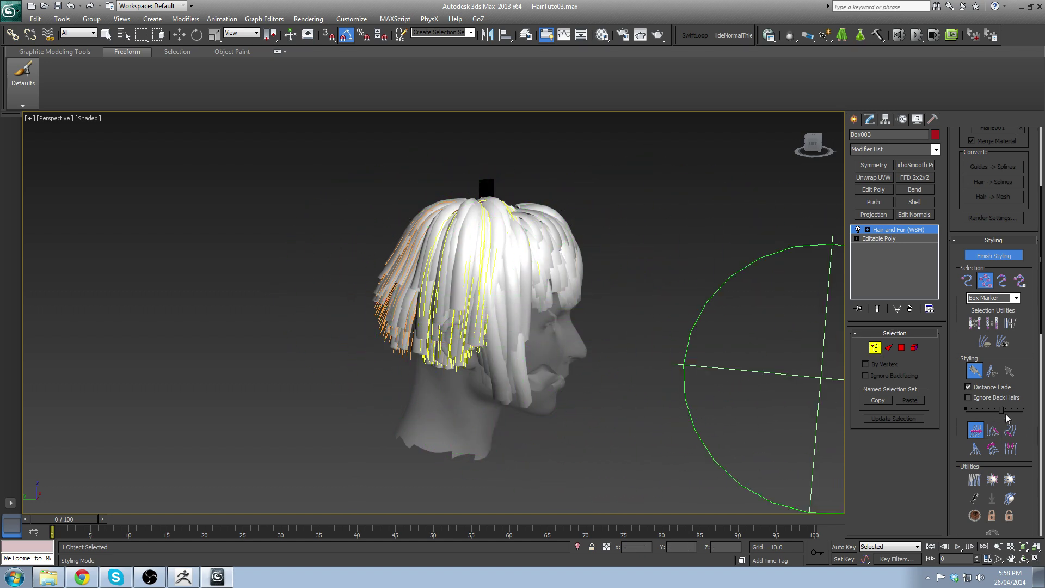
# Step: Undo the last brush stroke and comb the selected back guides in closer to the head
pyautogui.scroll(-4, 1027, 417)
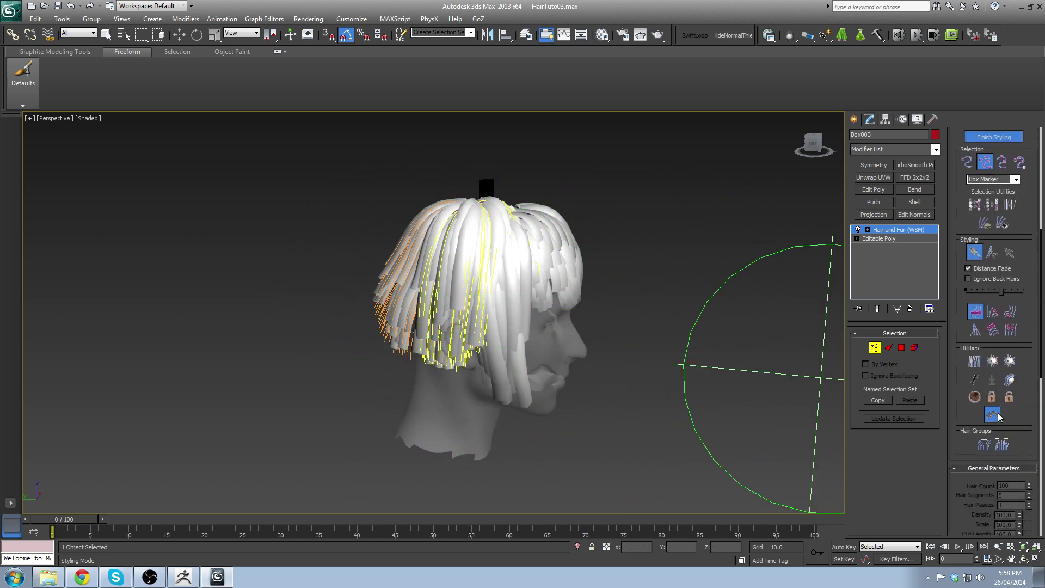
pyautogui.click(1000, 417)
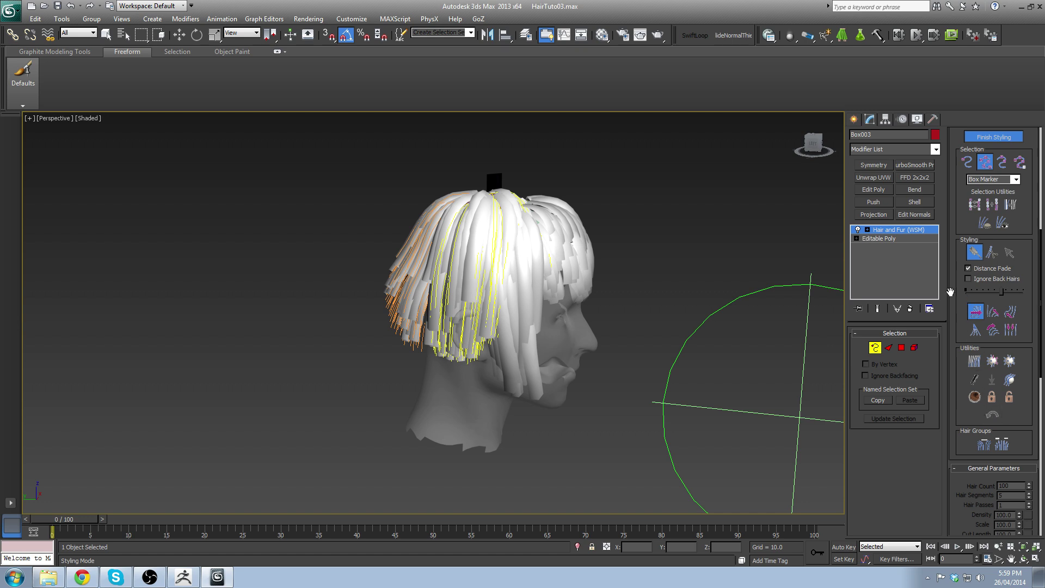
pyautogui.moveTo(291, 382)
pyautogui.mouseDown()
pyautogui.moveTo(341, 412)
pyautogui.moveTo(381, 409)
pyautogui.mouseUp()
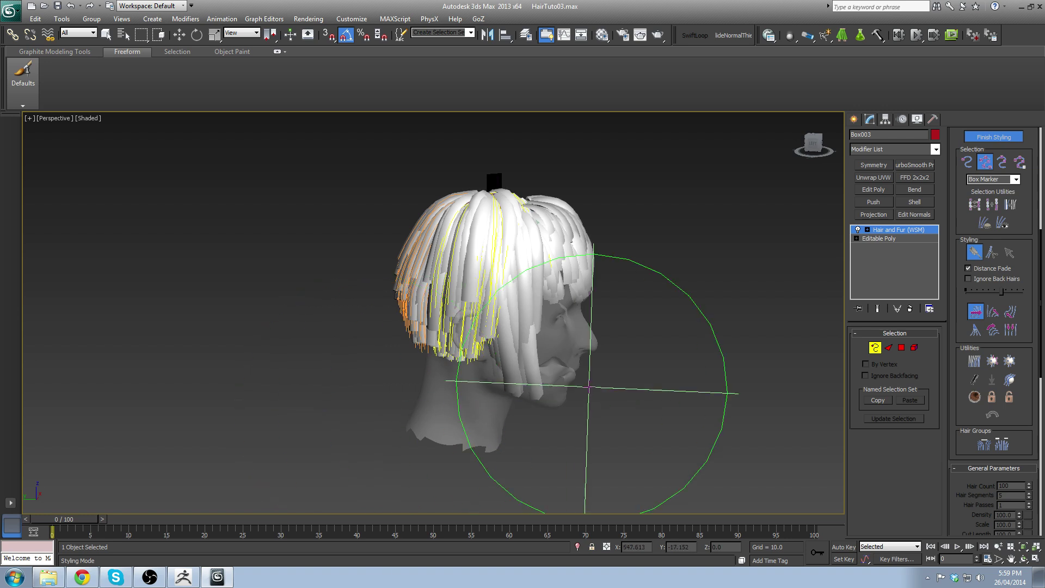
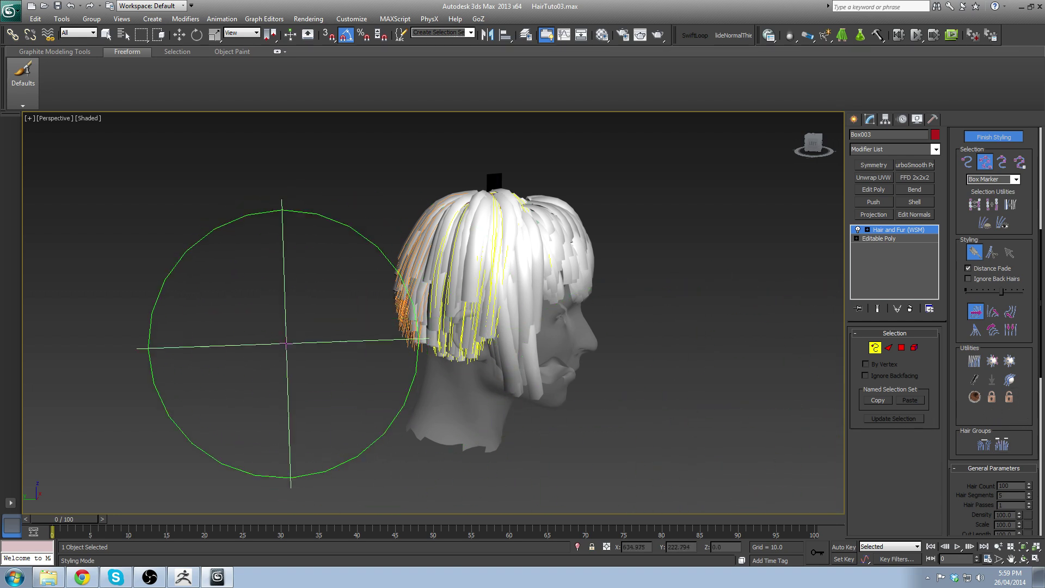
pyautogui.moveTo(287, 343); pyautogui.dragTo(334, 414)
# Step: Replace the selection with only the red patch's guides in front of the ear
pyautogui.keyDown('alt'); pyautogui.moveTo(407, 412); pyautogui.dragTo(412, 413, button='middle'); pyautogui.keyUp('alt')
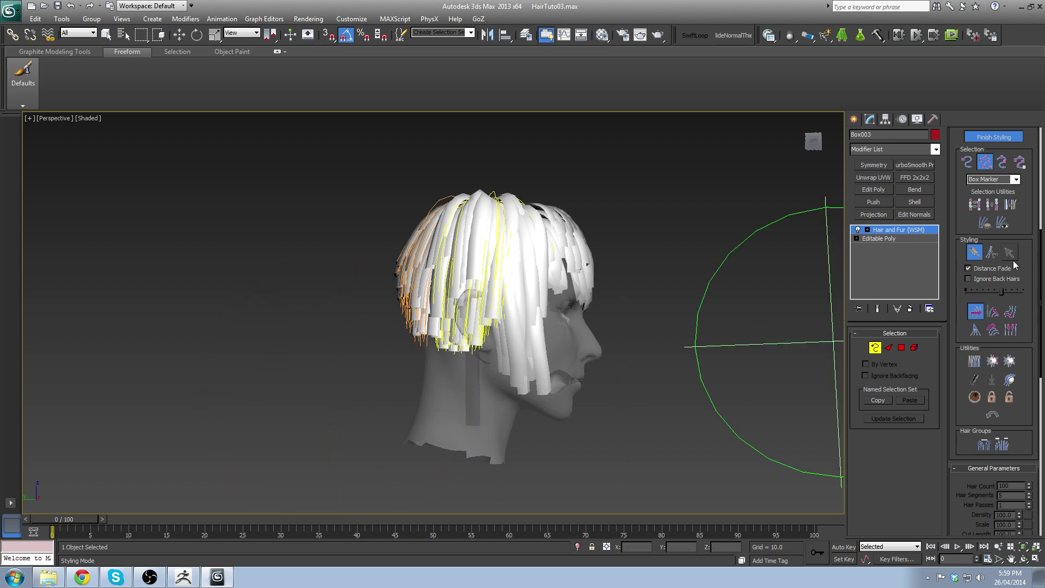
pyautogui.keyDown('alt'); pyautogui.moveTo(645, 264); pyautogui.dragTo(567, 358, button='middle'); pyautogui.keyUp('alt')
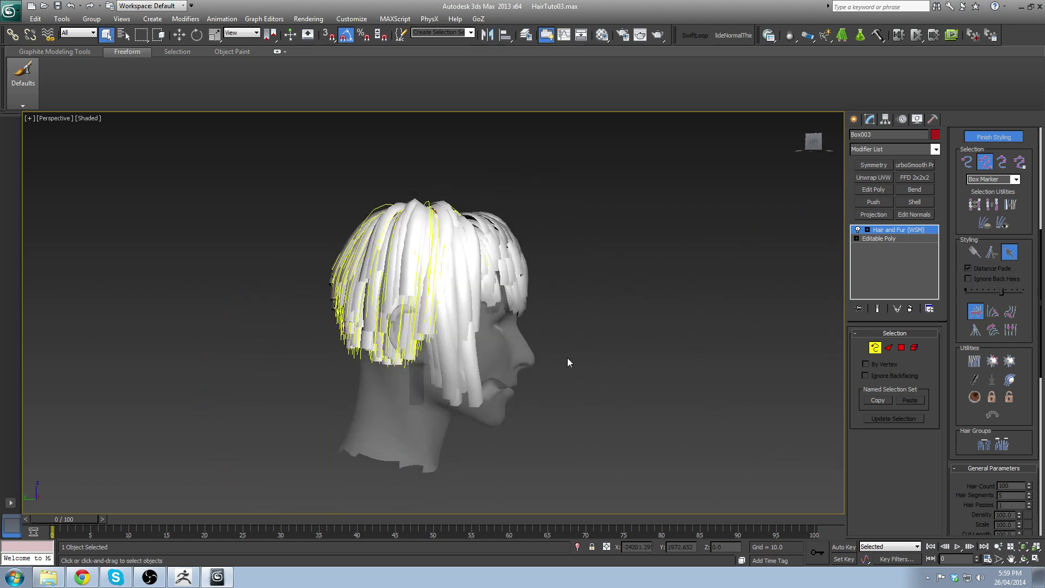
pyautogui.scroll(5, 446, 349)
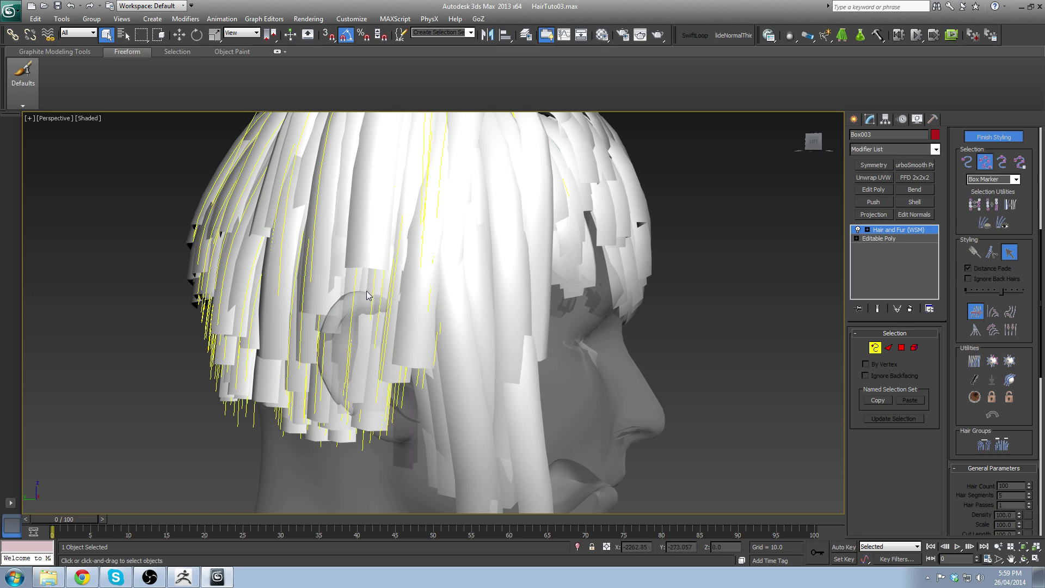
pyautogui.moveTo(550, 496); pyautogui.dragTo(551, 497)
pyautogui.moveTo(490, 385); pyautogui.dragTo(485, 321, button='middle')
pyautogui.scroll(-4, 492, 316)
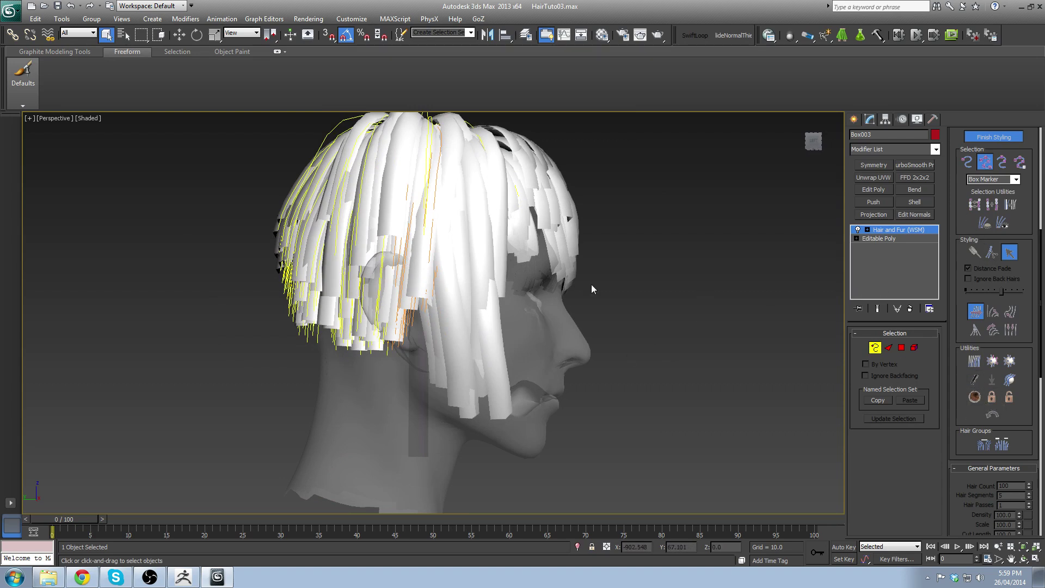
# Step: Comb the selected guides in front of the ear forward and down toward the cheek with the Hair Brush
pyautogui.click(973, 252)
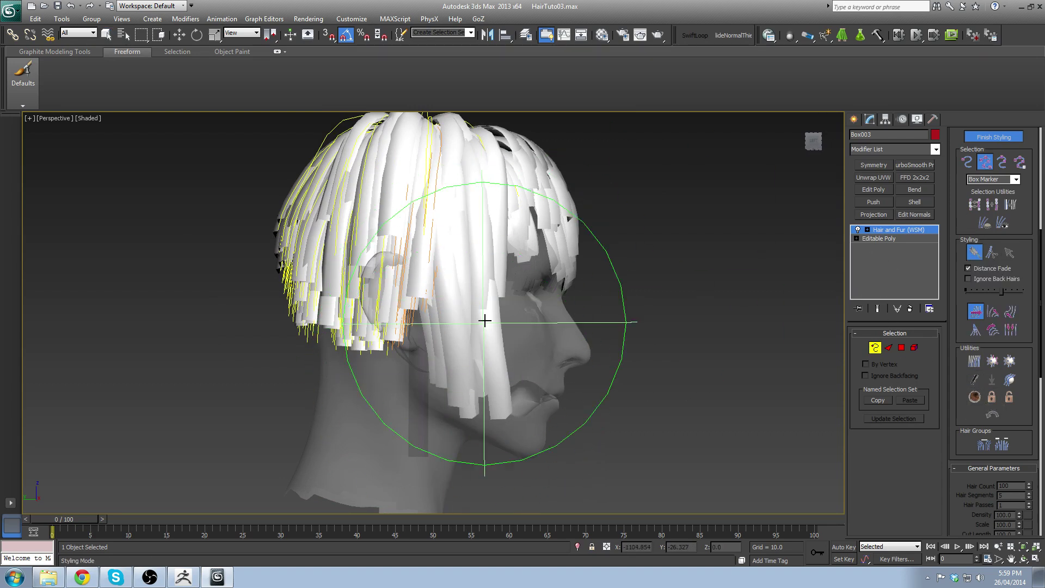
pyautogui.moveTo(498, 327)
pyautogui.mouseDown()
pyautogui.moveTo(524, 397)
pyautogui.moveTo(553, 431)
pyautogui.mouseUp()
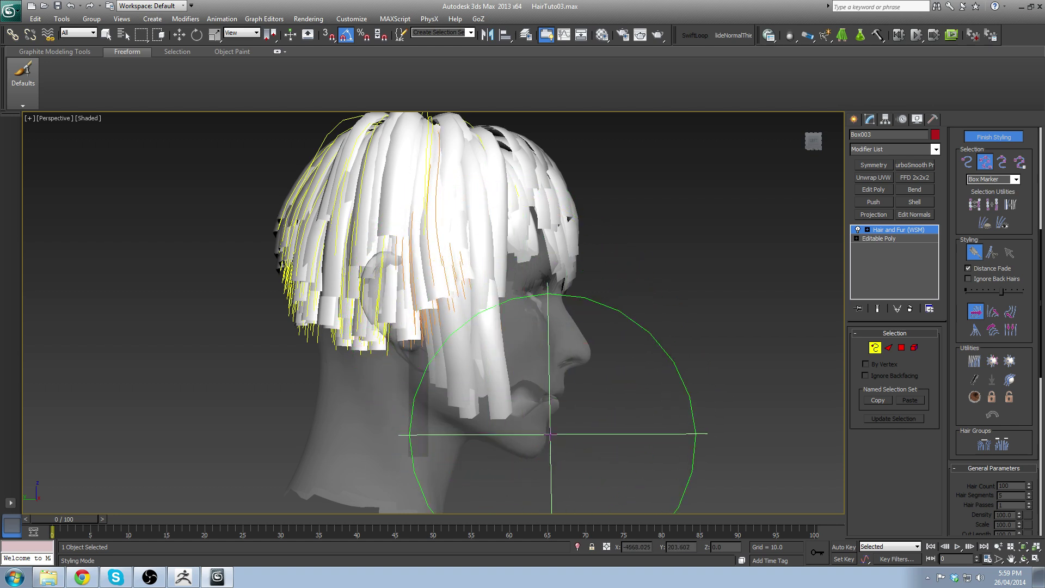
pyautogui.moveTo(512, 384); pyautogui.dragTo(541, 438)
pyautogui.moveTo(517, 380)
pyautogui.mouseDown()
pyautogui.moveTo(532, 438)
pyautogui.moveTo(545, 441)
pyautogui.mouseUp()
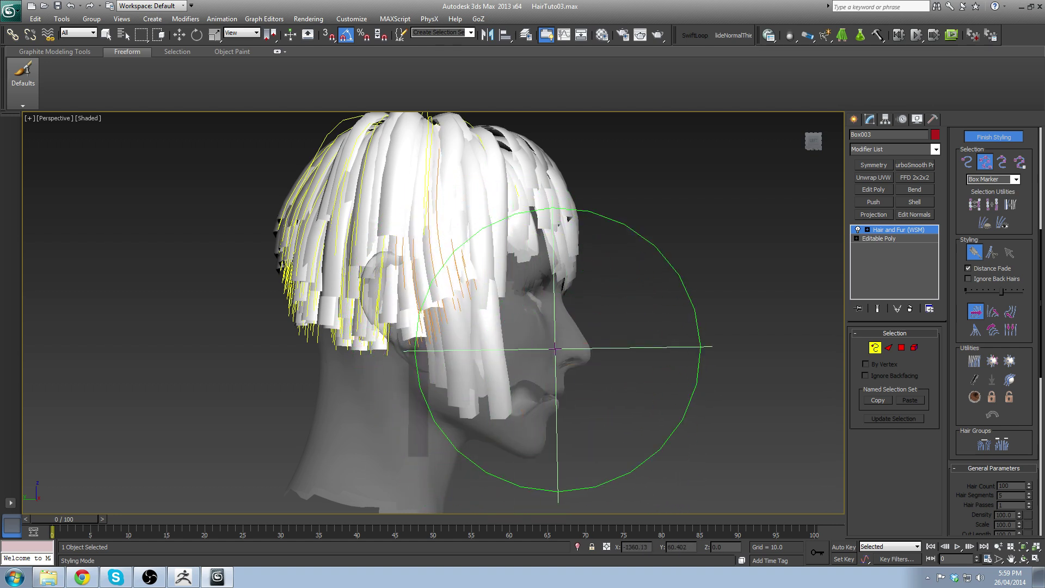
pyautogui.moveTo(516, 332); pyautogui.dragTo(569, 356)
# Step: Straighten the combed guides by brushing their tips back down beside the ear, blending them with the side strands
pyautogui.moveTo(594, 316); pyautogui.dragTo(528, 373)
pyautogui.moveTo(564, 311); pyautogui.dragTo(492, 380)
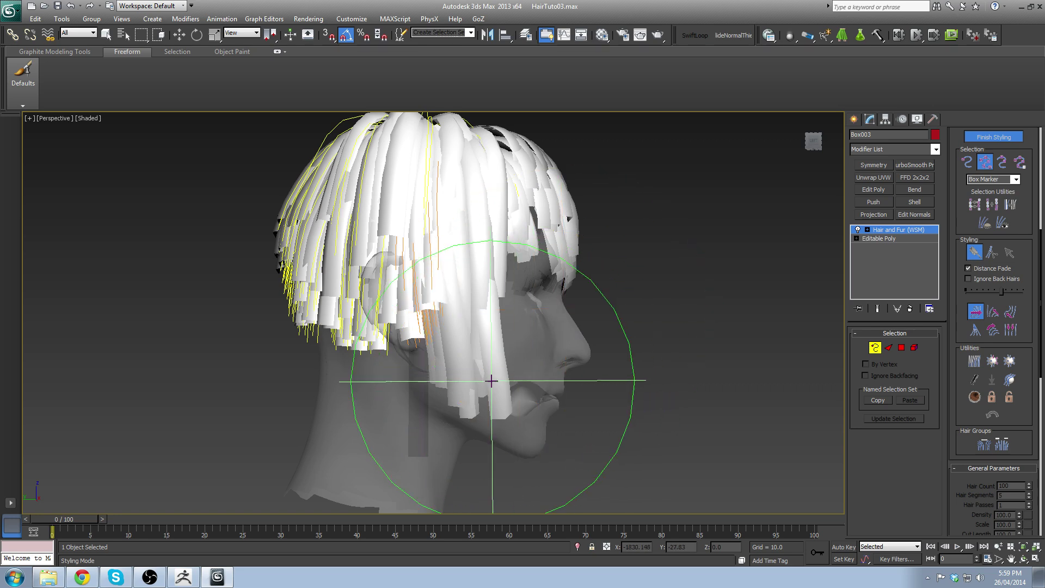
pyautogui.moveTo(328, 330); pyautogui.dragTo(400, 366)
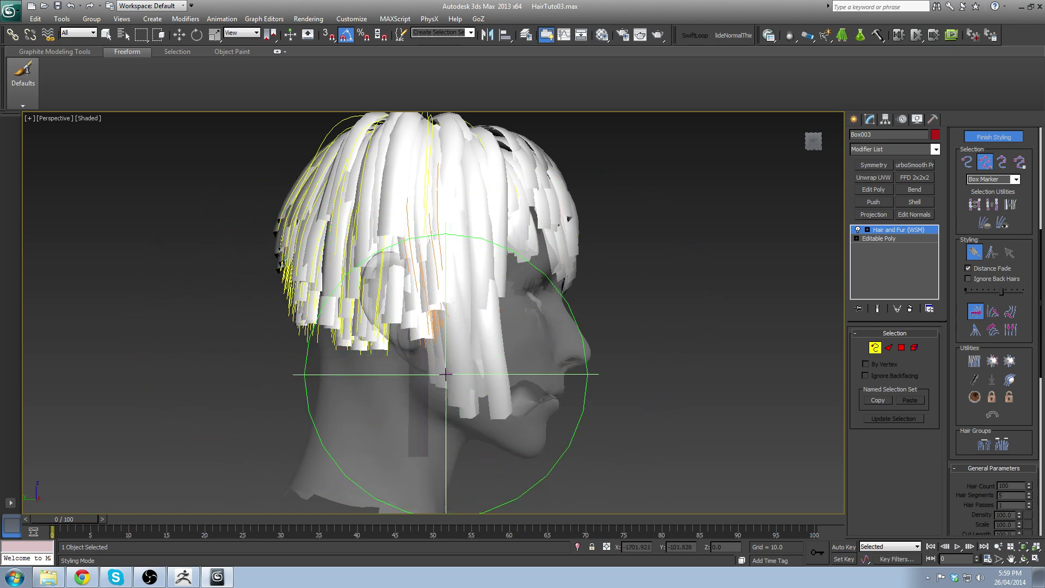
pyautogui.moveTo(507, 330); pyautogui.dragTo(533, 353)
pyautogui.moveTo(534, 352)
pyautogui.keyDown('alt'); pyautogui.mouseDown(button='middle')
pyautogui.moveTo(583, 354)
pyautogui.moveTo(574, 352)
pyautogui.mouseUp(button='middle'); pyautogui.keyUp('alt')
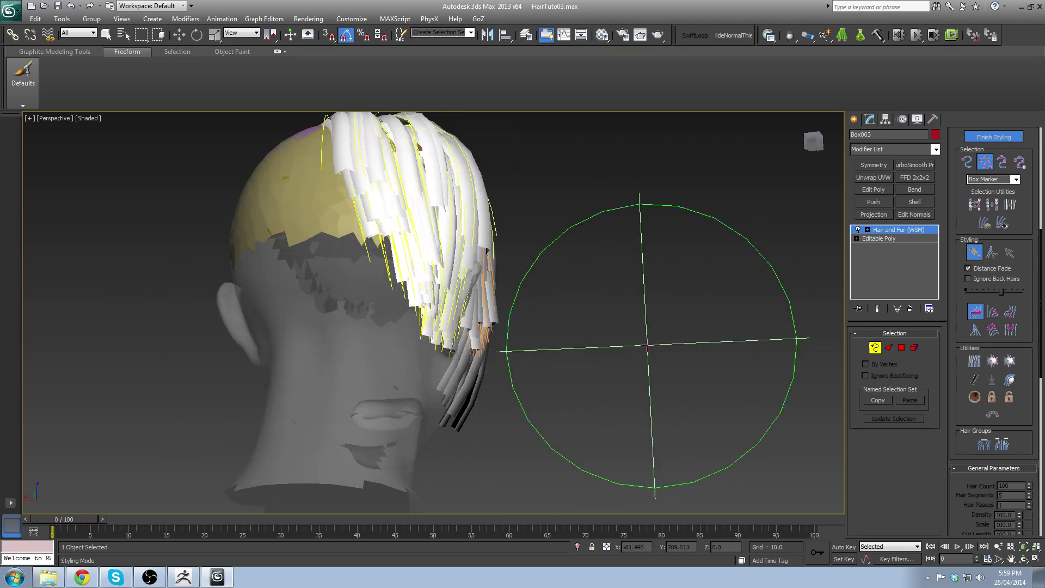
pyautogui.keyDown('alt'); pyautogui.moveTo(647, 385); pyautogui.dragTo(587, 389, button='middle'); pyautogui.keyUp('alt')
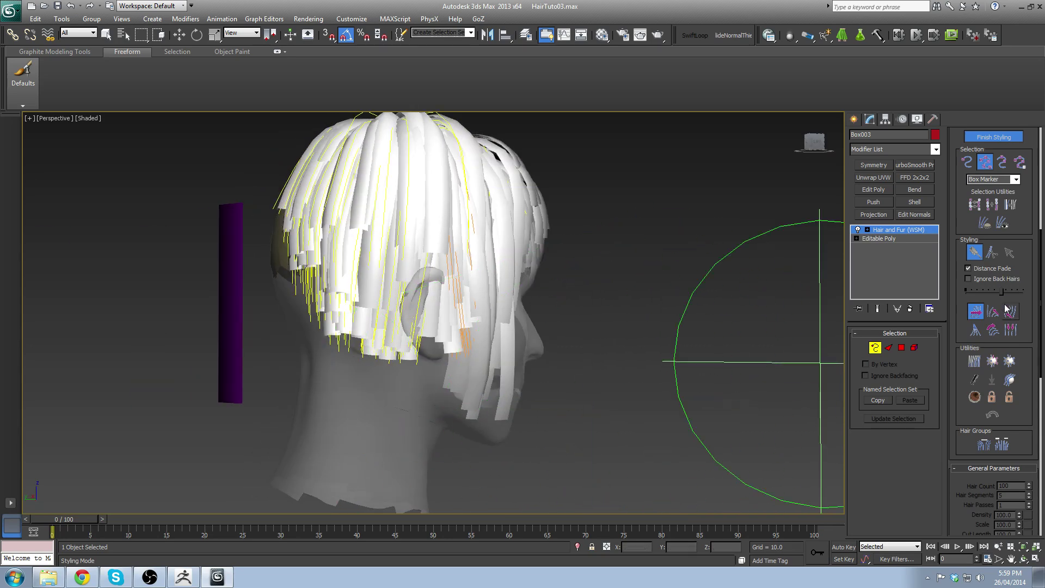
# Step: Invert the guide selection and comb the remaining red-patch guides backward and down behind the ear with the Hair Brush
pyautogui.click(1007, 252)
pyautogui.moveTo(724, 248)
pyautogui.keyDown('alt'); pyautogui.mouseDown(button='middle')
pyautogui.moveTo(628, 273)
pyautogui.moveTo(653, 271)
pyautogui.mouseUp(button='middle'); pyautogui.keyUp('alt')
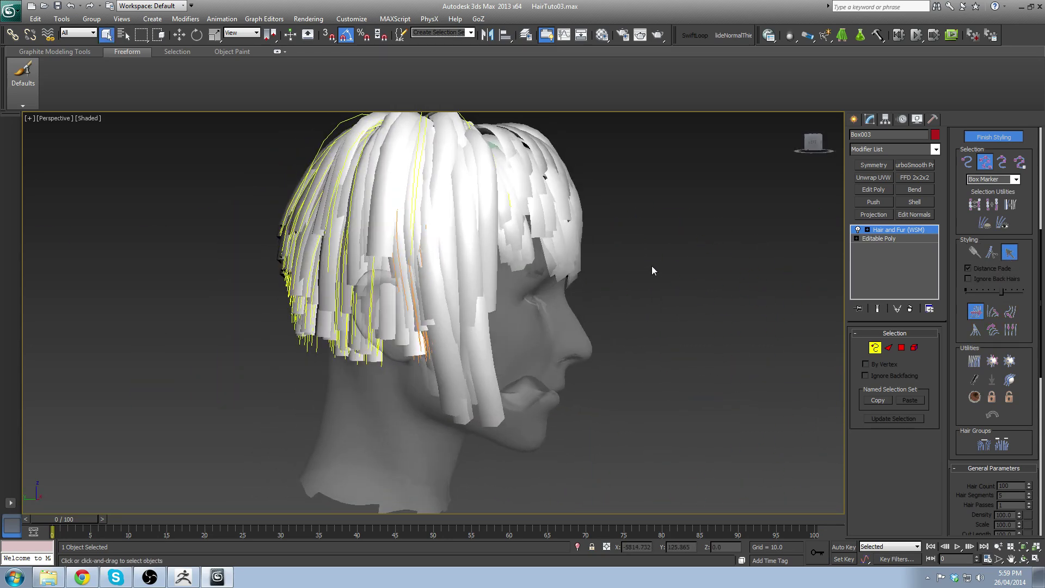
pyautogui.hotkey('ctrl', 'i')
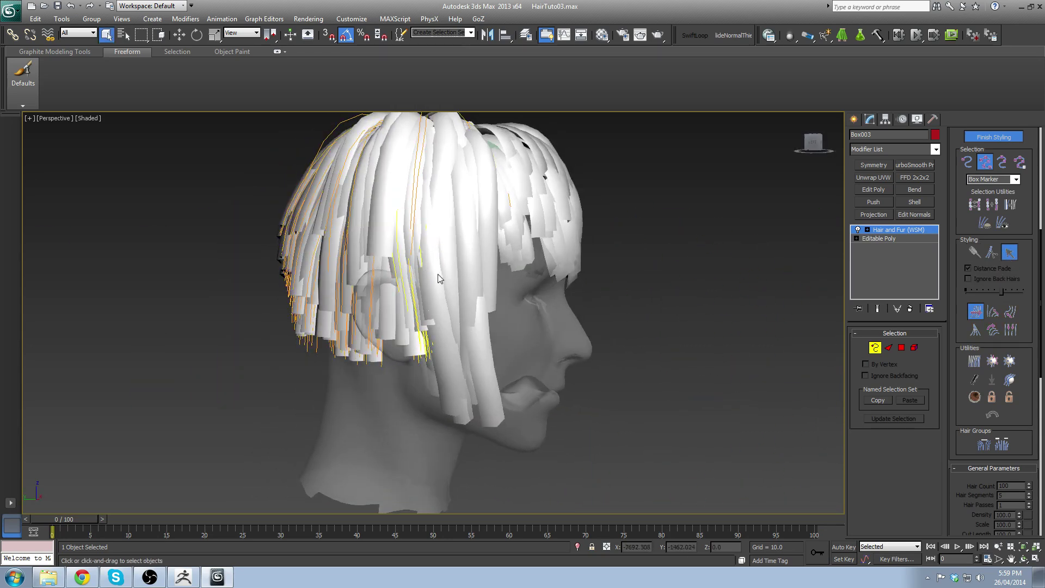
pyautogui.keyDown('alt'); pyautogui.moveTo(438, 274); pyautogui.dragTo(464, 331, button='middle'); pyautogui.keyUp('alt')
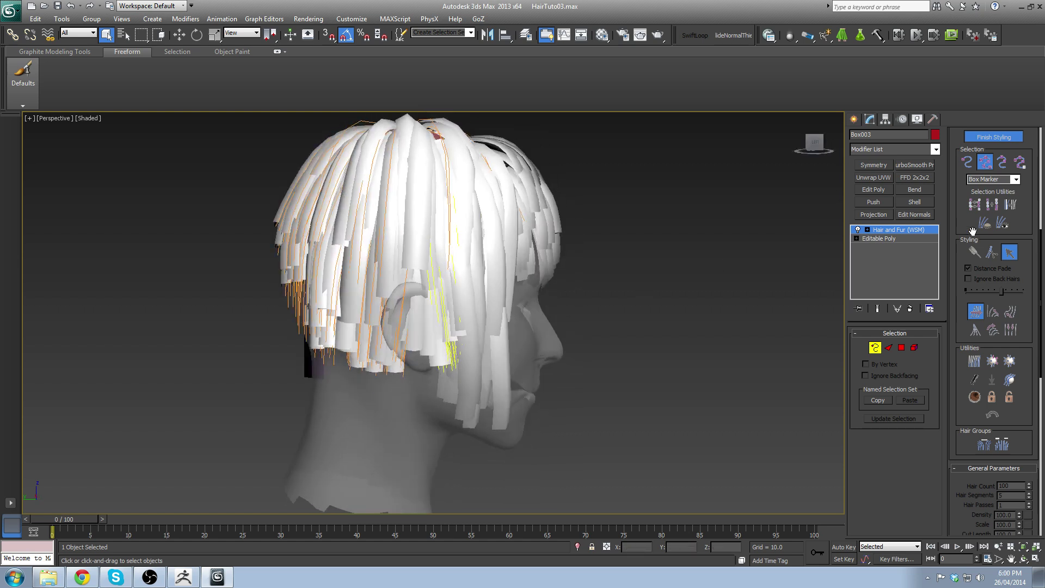
pyautogui.moveTo(529, 388); pyautogui.dragTo(474, 389)
pyautogui.moveTo(518, 360); pyautogui.dragTo(469, 380)
pyautogui.moveTo(503, 380); pyautogui.dragTo(479, 406)
pyautogui.keyDown('alt'); pyautogui.moveTo(448, 409); pyautogui.dragTo(515, 378, button='middle'); pyautogui.keyUp('alt')
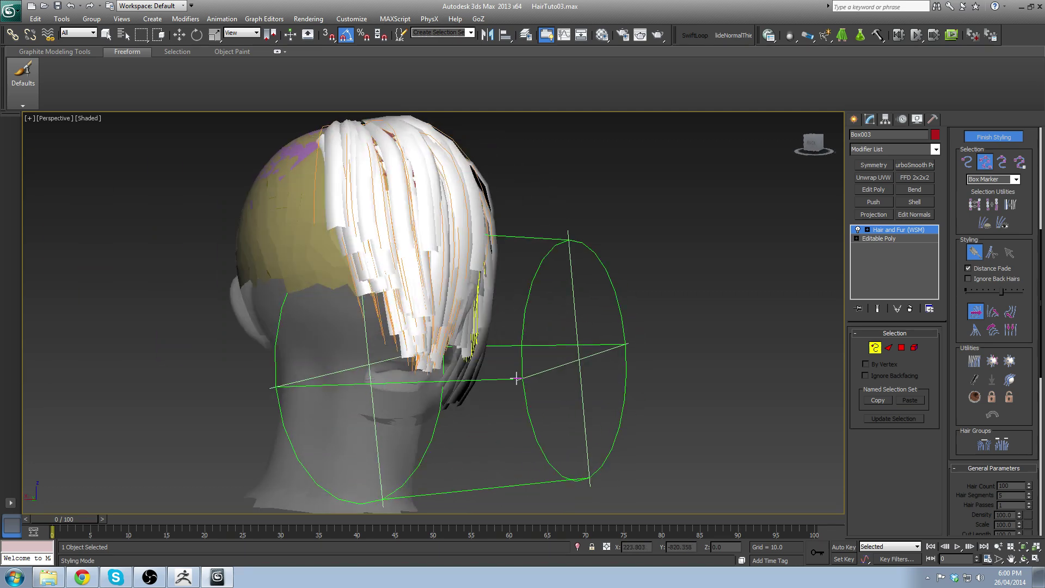
pyautogui.moveTo(537, 374)
pyautogui.mouseDown()
pyautogui.moveTo(542, 350)
pyautogui.moveTo(556, 393)
pyautogui.moveTo(537, 463)
pyautogui.moveTo(539, 435)
pyautogui.mouseUp()
pyautogui.moveTo(536, 430)
pyautogui.keyDown('alt'); pyautogui.mouseDown(button='middle')
pyautogui.moveTo(463, 421)
pyautogui.moveTo(467, 409)
pyautogui.moveTo(464, 421)
pyautogui.mouseUp(button='middle'); pyautogui.keyUp('alt')
pyautogui.moveTo(464, 422)
pyautogui.mouseDown()
pyautogui.moveTo(445, 437)
pyautogui.moveTo(455, 479)
pyautogui.mouseUp()
pyautogui.moveTo(455, 479)
pyautogui.keyDown('alt'); pyautogui.mouseDown(button='middle')
pyautogui.moveTo(485, 381)
pyautogui.moveTo(436, 430)
pyautogui.moveTo(448, 396)
pyautogui.mouseUp(button='middle'); pyautogui.keyUp('alt')
pyautogui.scroll(-3, 457, 411)
pyautogui.scroll(5, 461, 411)
pyautogui.scroll(3, 447, 395)
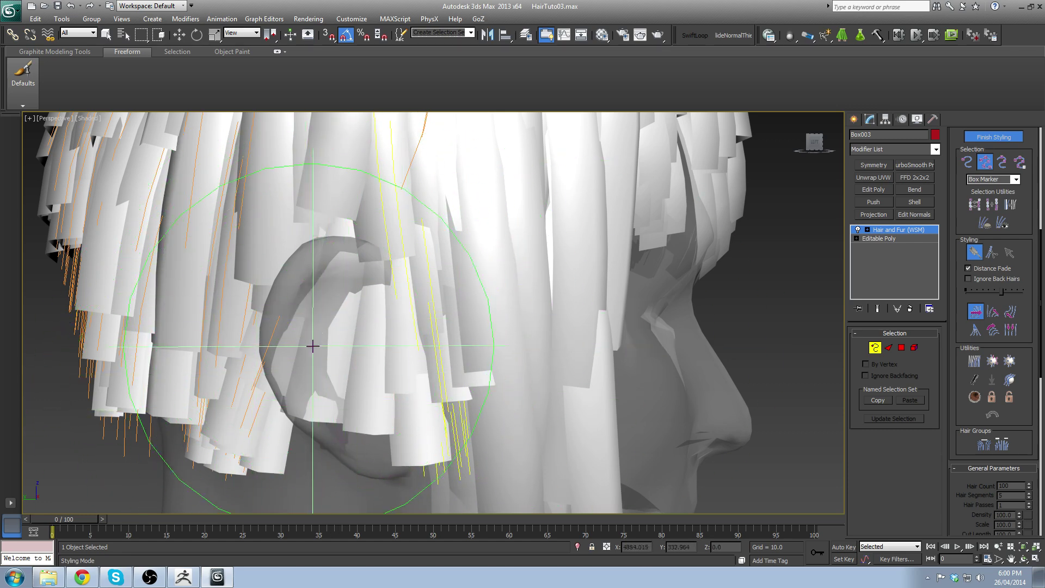
pyautogui.scroll(-3, 509, 294)
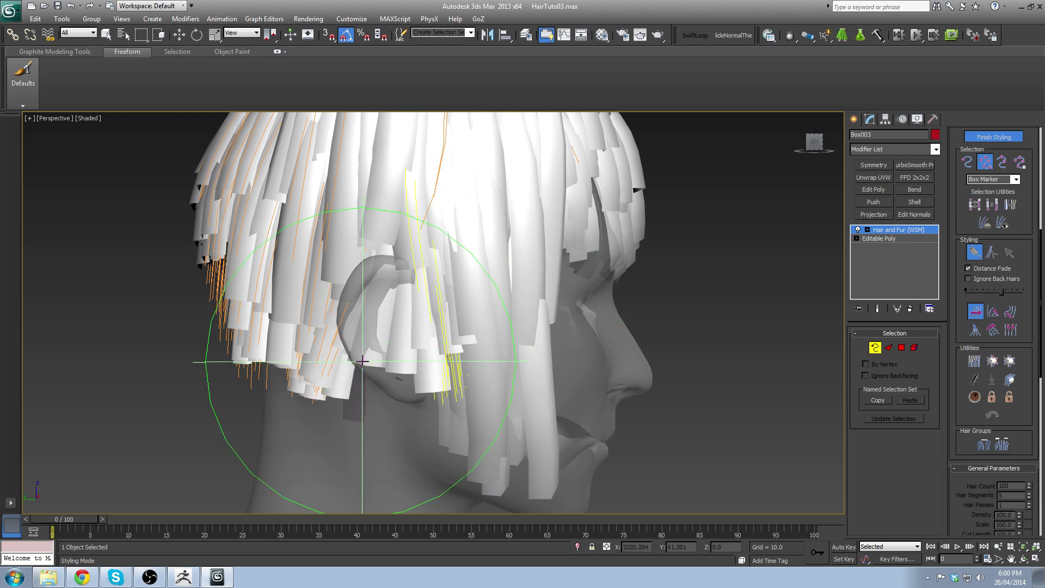
pyautogui.moveTo(473, 341); pyautogui.dragTo(466, 405, button='middle')
pyautogui.hotkey('alt', 'space')
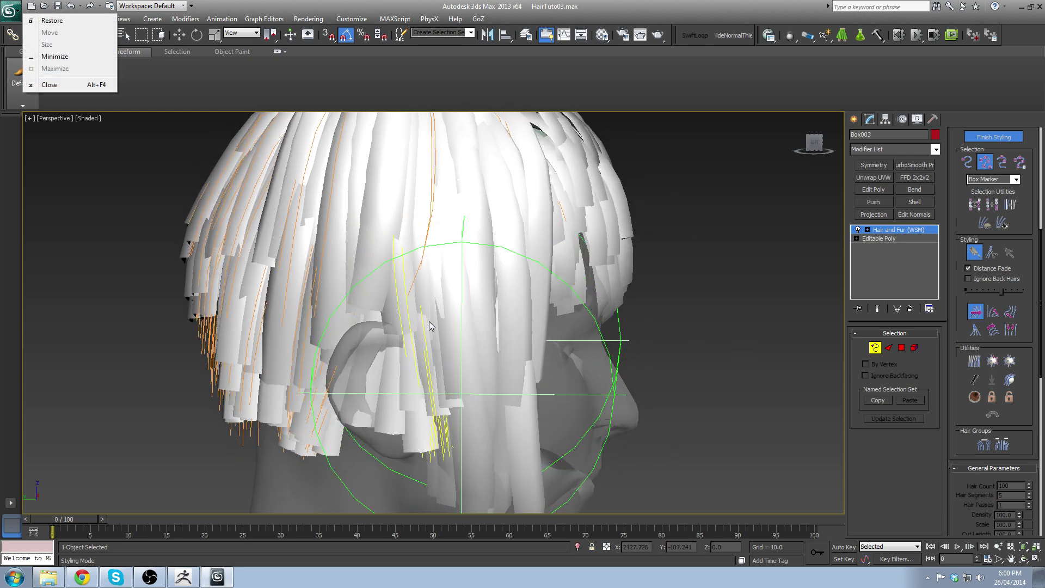
# Step: Examine the combed red-patch strands from the back, top and side of the head
pyautogui.moveTo(426, 306)
pyautogui.keyDown('alt'); pyautogui.mouseDown(button='middle')
pyautogui.moveTo(438, 328)
pyautogui.moveTo(442, 255)
pyautogui.mouseUp(button='middle'); pyautogui.keyUp('alt')
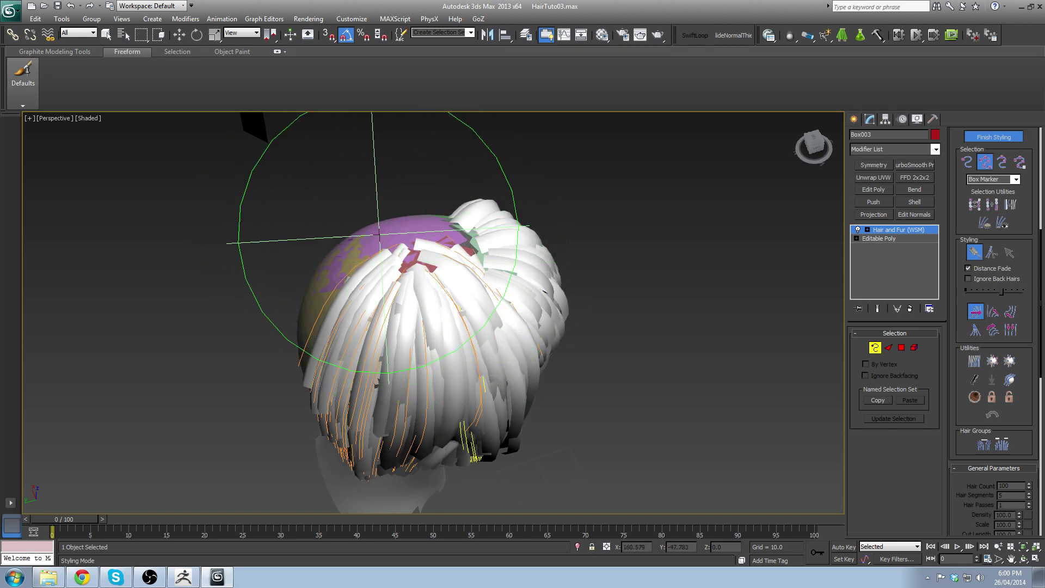
pyautogui.keyDown('alt'); pyautogui.moveTo(378, 234); pyautogui.dragTo(507, 269, button='middle'); pyautogui.keyUp('alt')
pyautogui.keyDown('alt'); pyautogui.moveTo(462, 383); pyautogui.dragTo(392, 282, button='middle'); pyautogui.keyUp('alt')
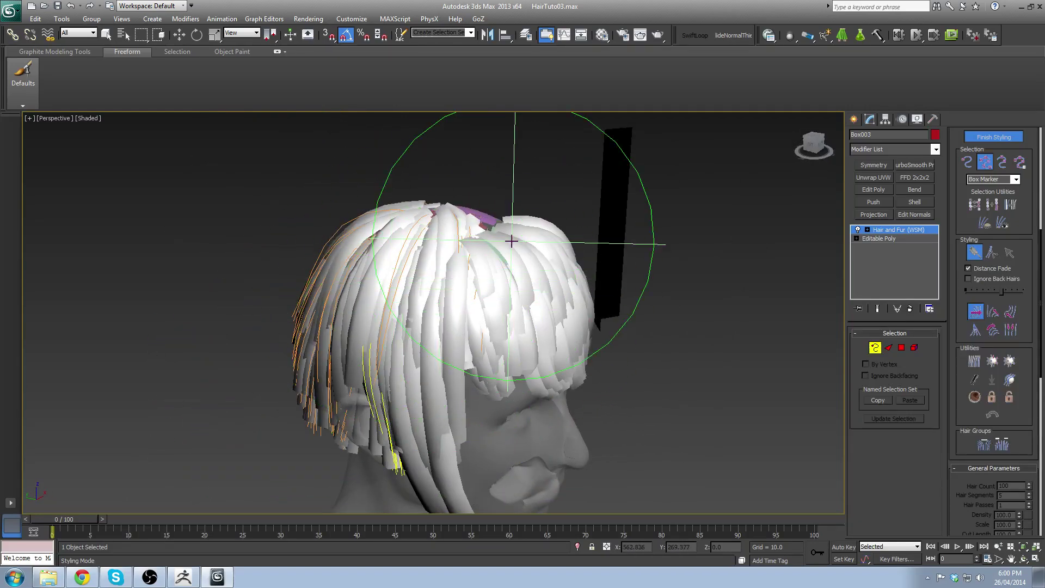
pyautogui.keyDown('alt'); pyautogui.moveTo(511, 241); pyautogui.dragTo(417, 316, button='middle'); pyautogui.keyUp('alt')
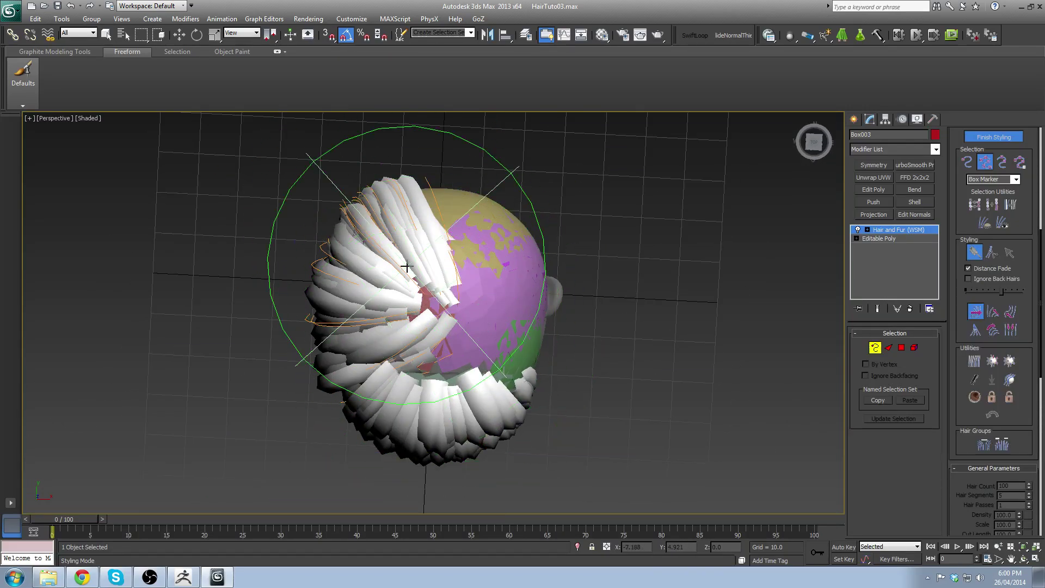
pyautogui.keyDown('alt'); pyautogui.moveTo(431, 241); pyautogui.dragTo(464, 397, button='middle'); pyautogui.keyUp('alt')
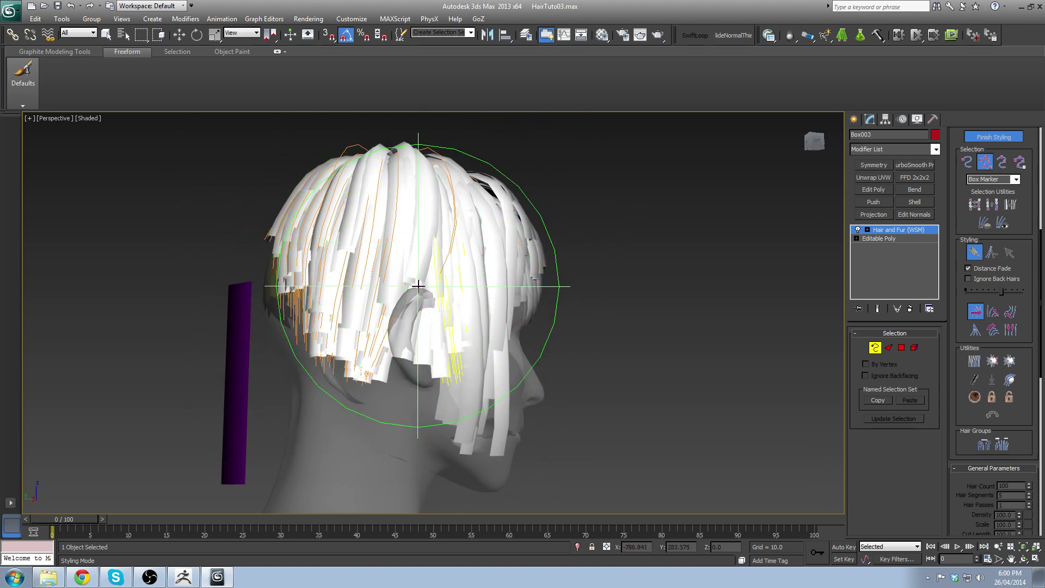
pyautogui.moveTo(472, 303)
pyautogui.keyDown('alt'); pyautogui.mouseDown(button='middle')
pyautogui.moveTo(437, 309)
pyautogui.moveTo(408, 373)
pyautogui.moveTo(511, 380)
pyautogui.moveTo(452, 381)
pyautogui.mouseUp(button='middle'); pyautogui.keyUp('alt')
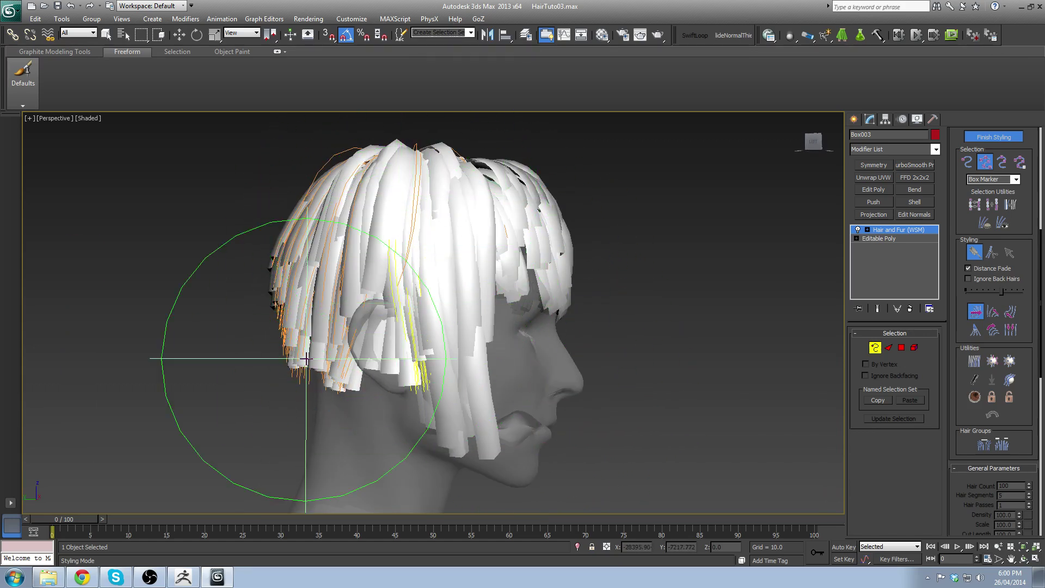
pyautogui.keyDown('alt'); pyautogui.moveTo(397, 366); pyautogui.dragTo(474, 327, button='middle'); pyautogui.keyUp('alt')
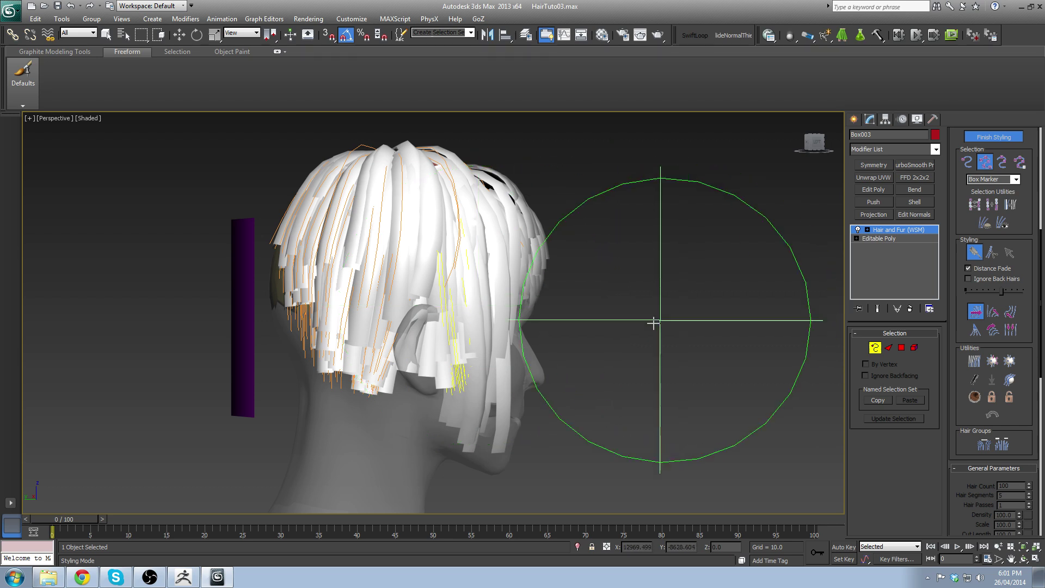
# Step: Comb the selected red-patch guides around and behind the ear further backward with the Hair Brush
pyautogui.moveTo(476, 358); pyautogui.dragTo(453, 373)
pyautogui.keyDown('alt'); pyautogui.moveTo(468, 366); pyautogui.dragTo(450, 364, button='middle'); pyautogui.keyUp('alt')
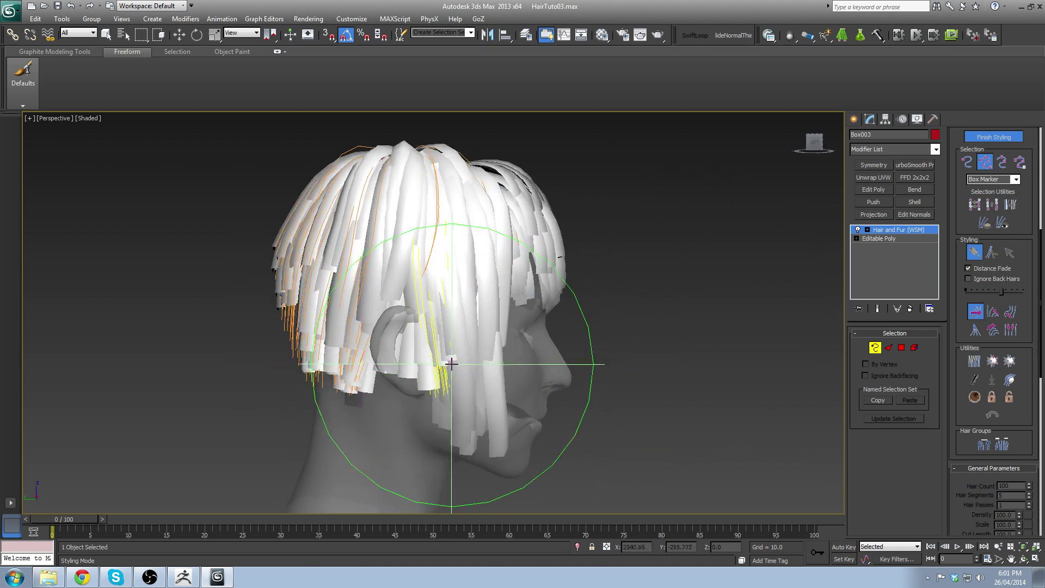
pyautogui.moveTo(451, 364)
pyautogui.mouseDown()
pyautogui.moveTo(459, 323)
pyautogui.moveTo(443, 376)
pyautogui.mouseUp()
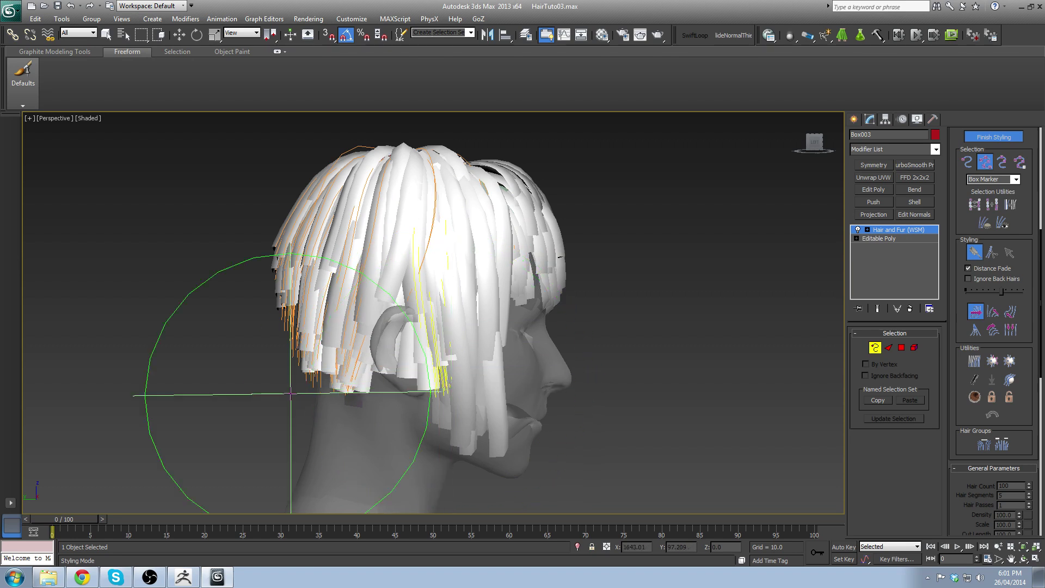
pyautogui.moveTo(204, 334); pyautogui.dragTo(229, 326)
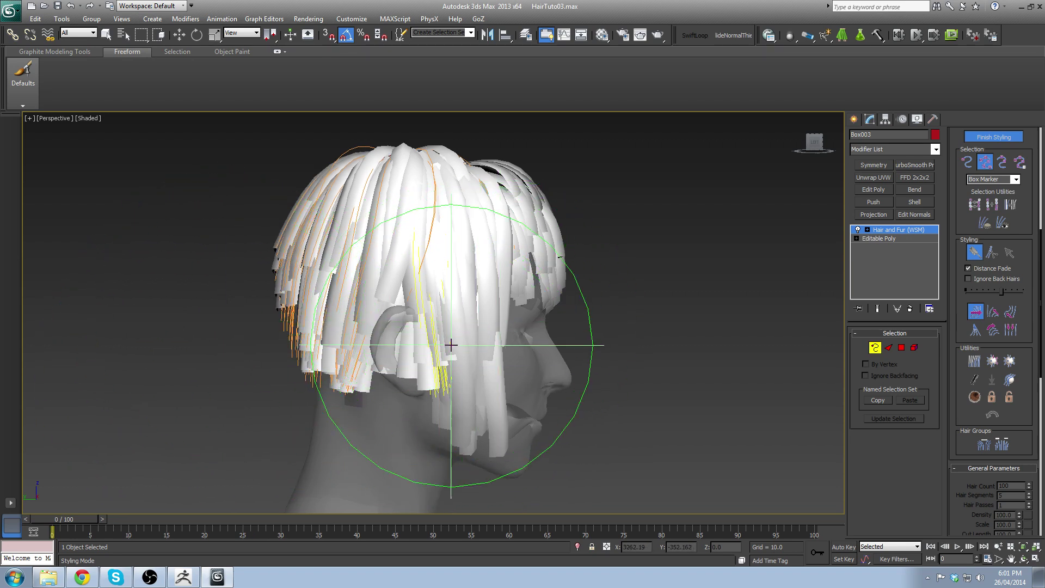
pyautogui.moveTo(504, 339); pyautogui.dragTo(469, 332)
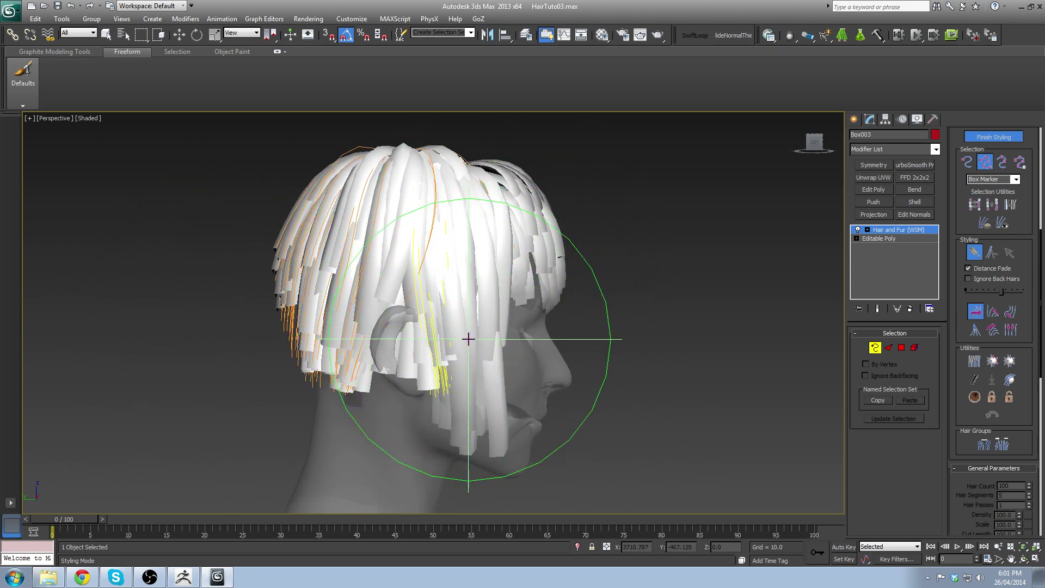
pyautogui.moveTo(523, 364)
pyautogui.mouseDown()
pyautogui.moveTo(432, 369)
pyautogui.moveTo(452, 373)
pyautogui.mouseUp()
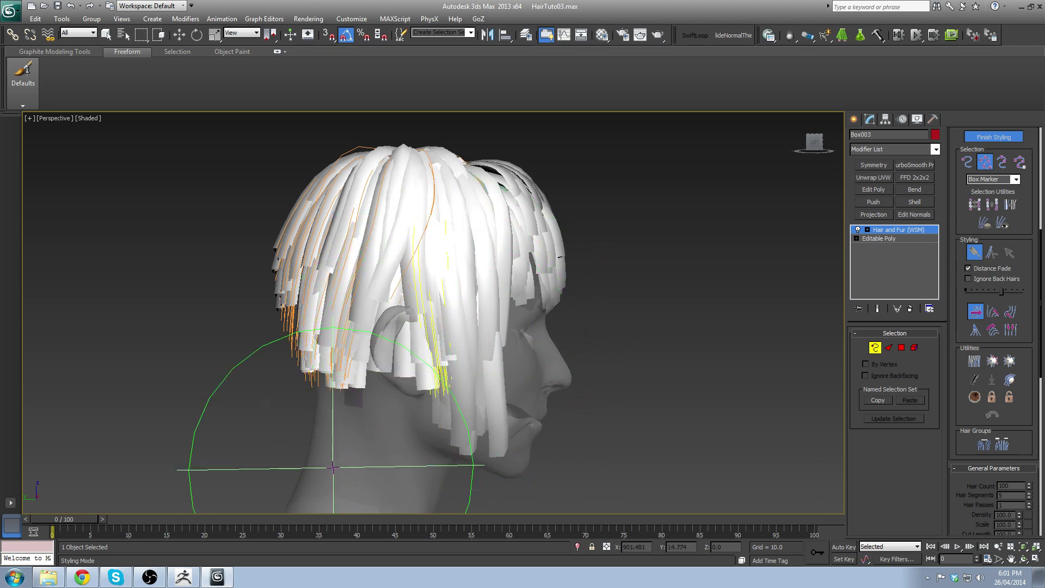
pyautogui.keyDown('alt'); pyautogui.moveTo(402, 161); pyautogui.dragTo(444, 376, button='middle'); pyautogui.keyUp('alt')
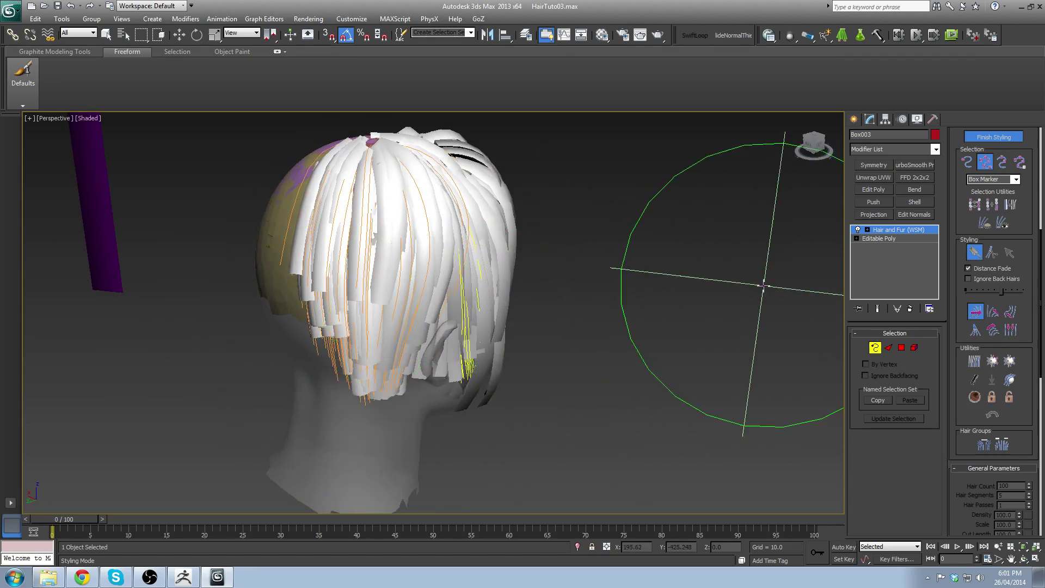
pyautogui.press('super')
pyautogui.keyDown('alt'); pyautogui.moveTo(357, 428); pyautogui.dragTo(457, 375, button='middle'); pyautogui.keyUp('alt')
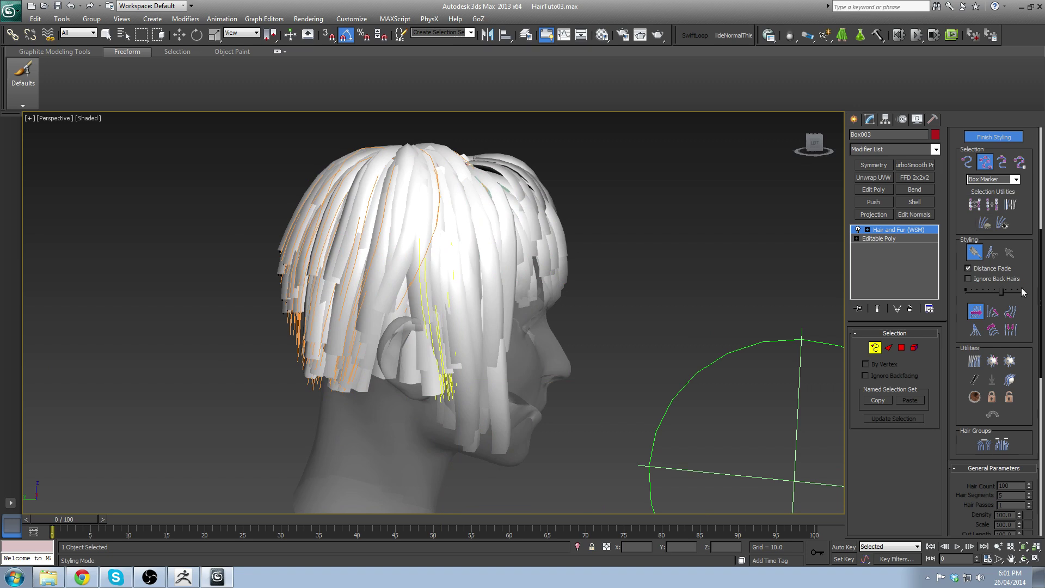
# Step: Switch the styling mode to Select, then save the scene as HairTuto01.max, replacing the existing file
pyautogui.click(1009, 253)
pyautogui.moveTo(498, 280); pyautogui.dragTo(499, 255, button='middle')
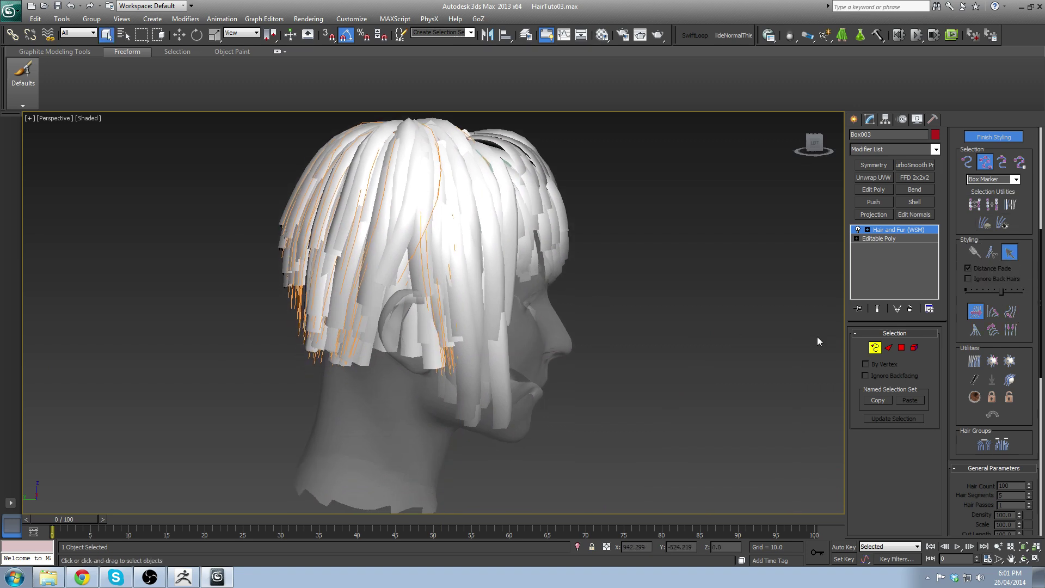
pyautogui.click(12, 9)
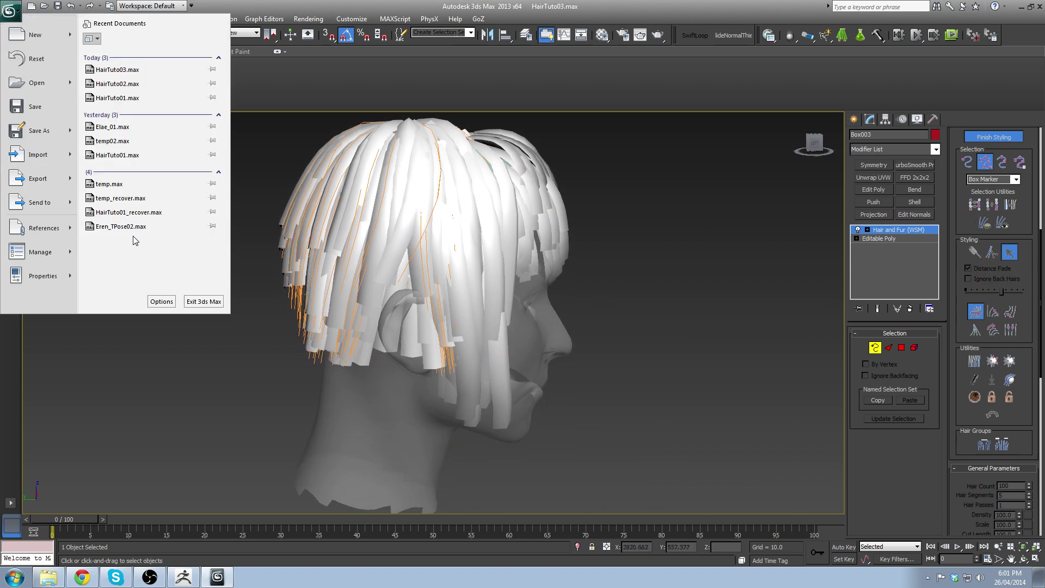
pyautogui.click(36, 130)
pyautogui.doubleClick(36, 92)
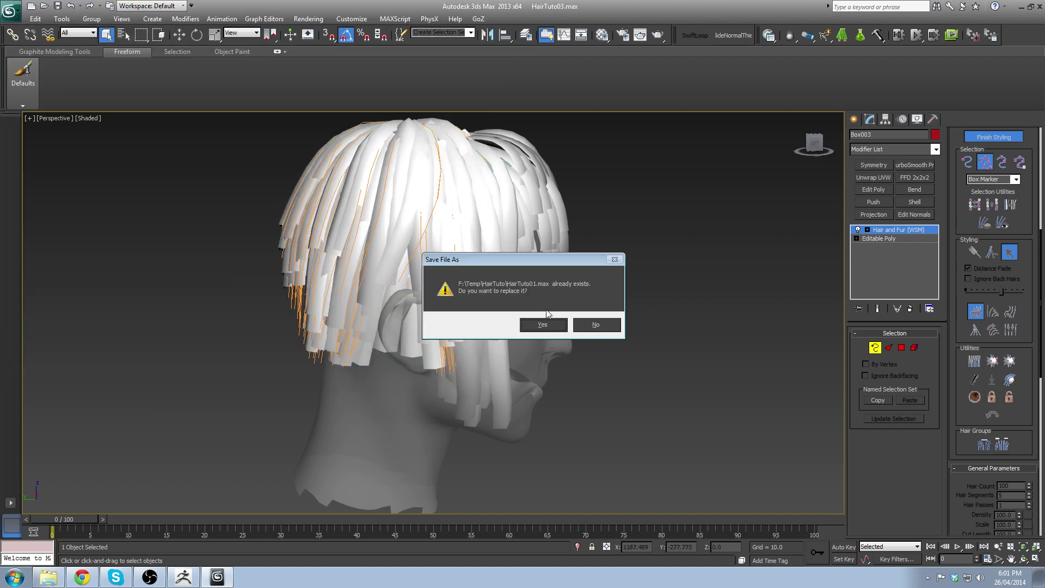
pyautogui.click(533, 325)
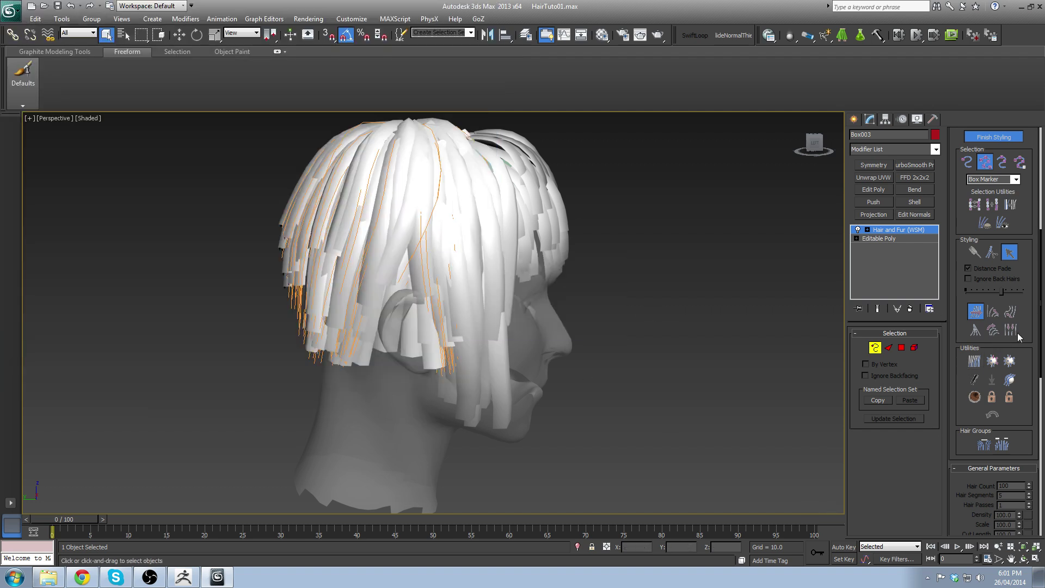
# Step: Comb all of the red patch's guides back and down over the ear with the Hair Brush
pyautogui.keyDown('alt'); pyautogui.moveTo(718, 354); pyautogui.dragTo(700, 367, button='middle'); pyautogui.keyUp('alt')
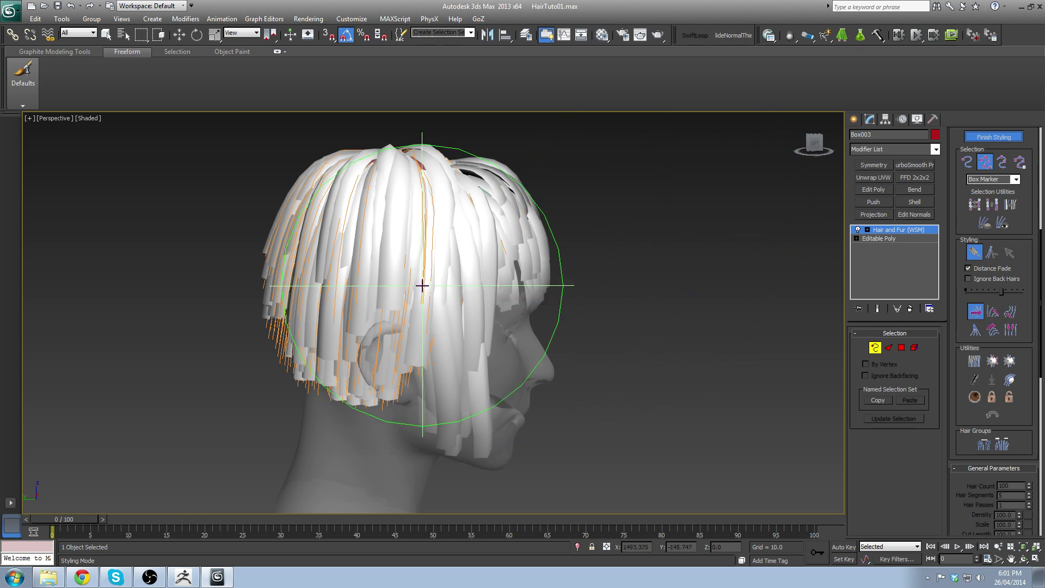
pyautogui.moveTo(448, 427)
pyautogui.keyDown('alt'); pyautogui.mouseDown(button='middle')
pyautogui.moveTo(490, 366)
pyautogui.moveTo(394, 346)
pyautogui.mouseUp(button='middle'); pyautogui.keyUp('alt')
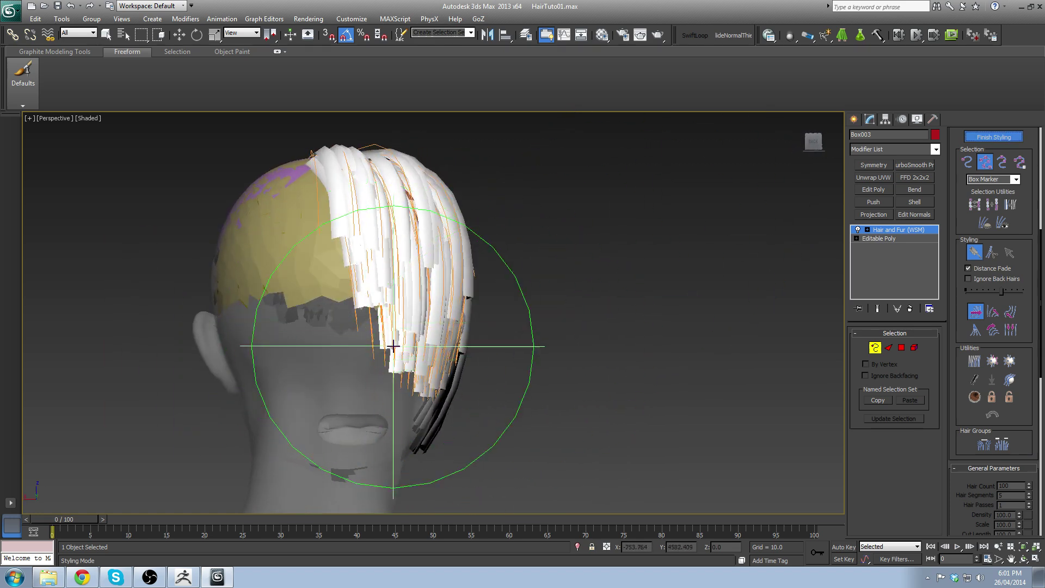
pyautogui.keyDown('alt'); pyautogui.moveTo(350, 384); pyautogui.dragTo(194, 385, button='middle'); pyautogui.keyUp('alt')
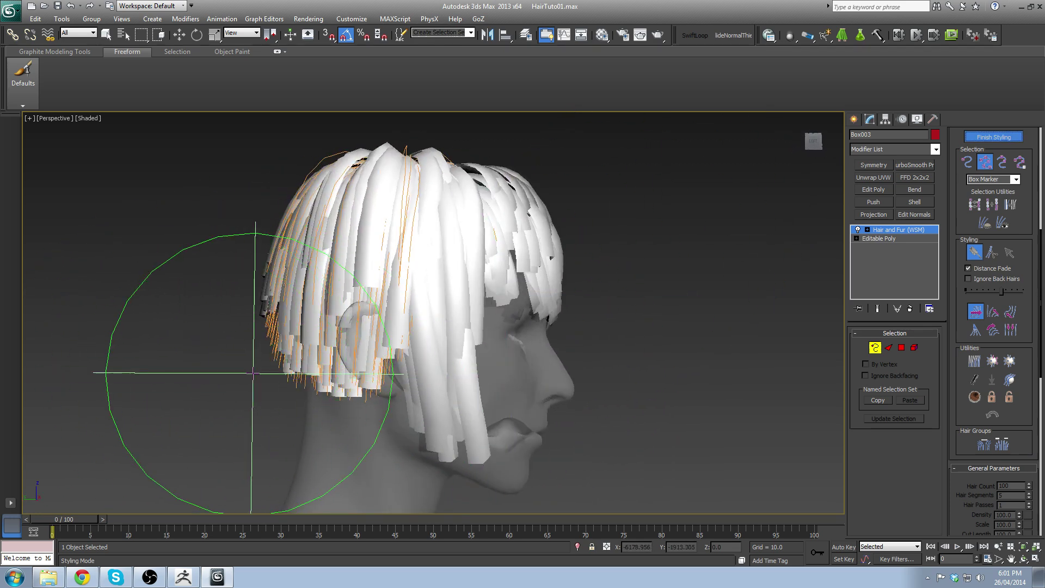
pyautogui.moveTo(520, 406); pyautogui.dragTo(514, 331, button='middle')
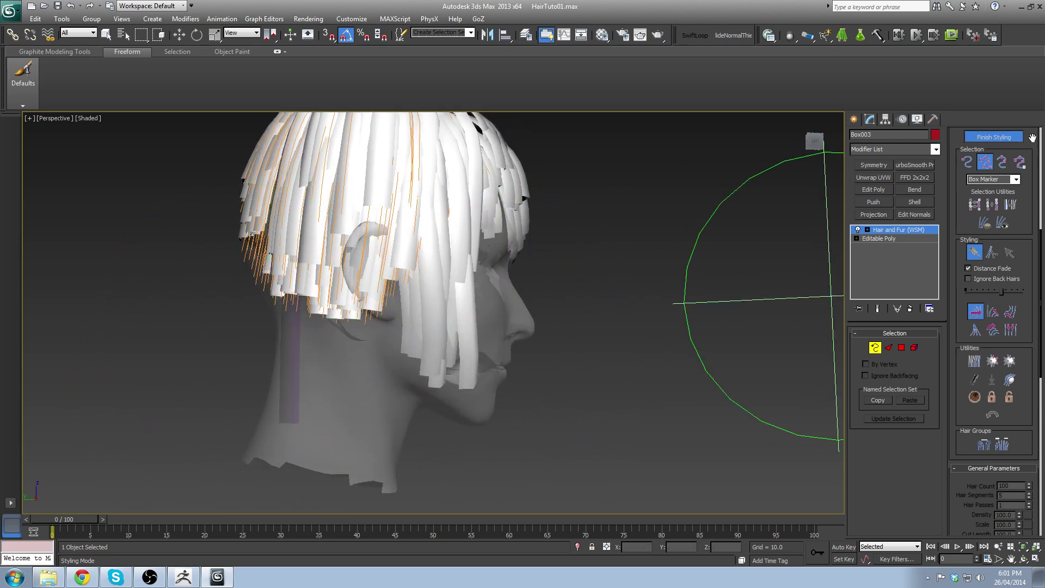
# Step: Set the Hair Brush to Scale and brush the guide tips behind the ear
pyautogui.moveTo(1033, 141); pyautogui.dragTo(1011, 283)
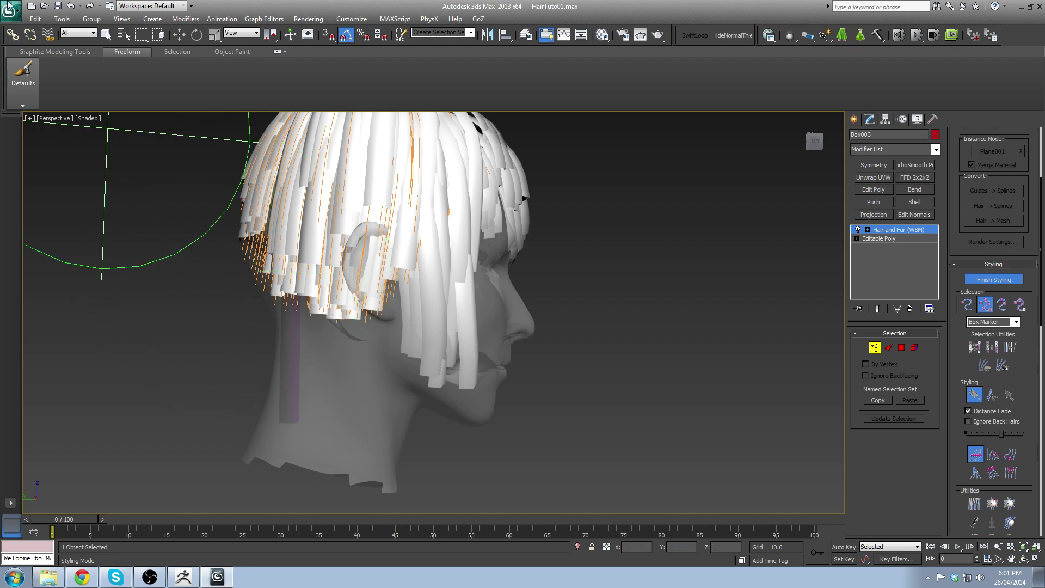
pyautogui.moveTo(1028, 334); pyautogui.dragTo(1010, 206)
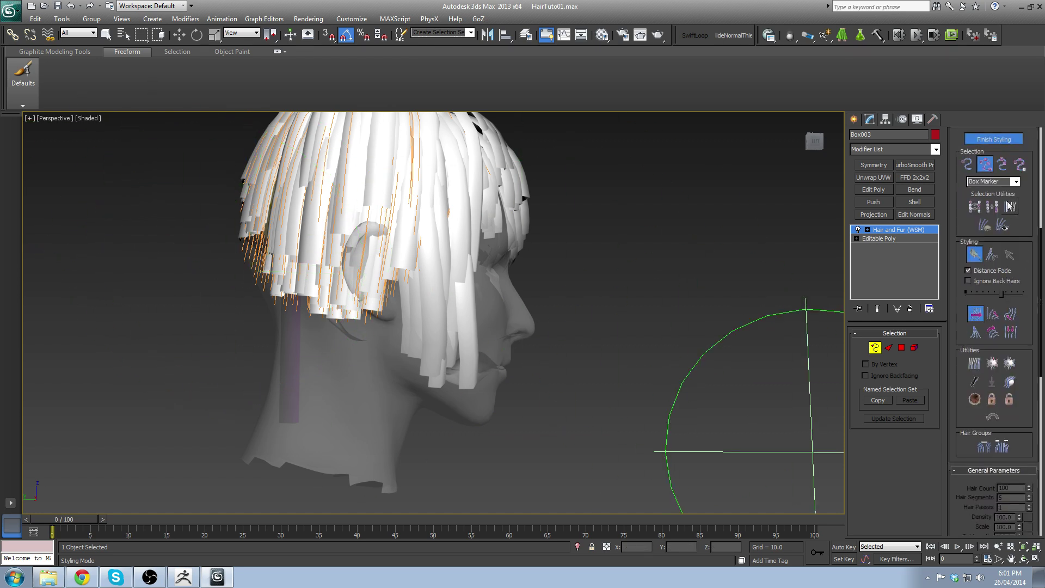
pyautogui.scroll(-2, 1028, 251)
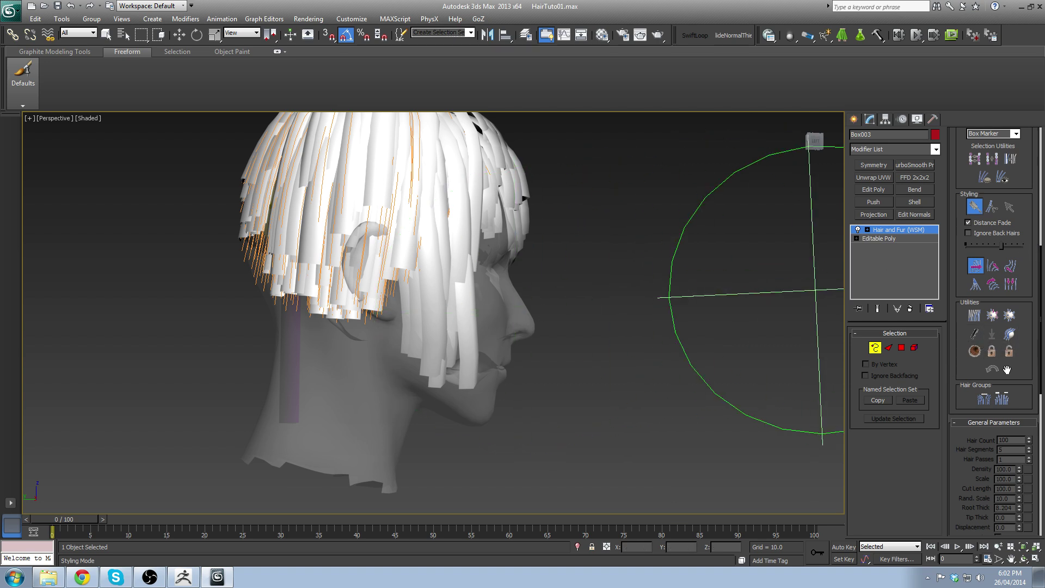
pyautogui.click(1011, 284)
pyautogui.scroll(-3, 228, 305)
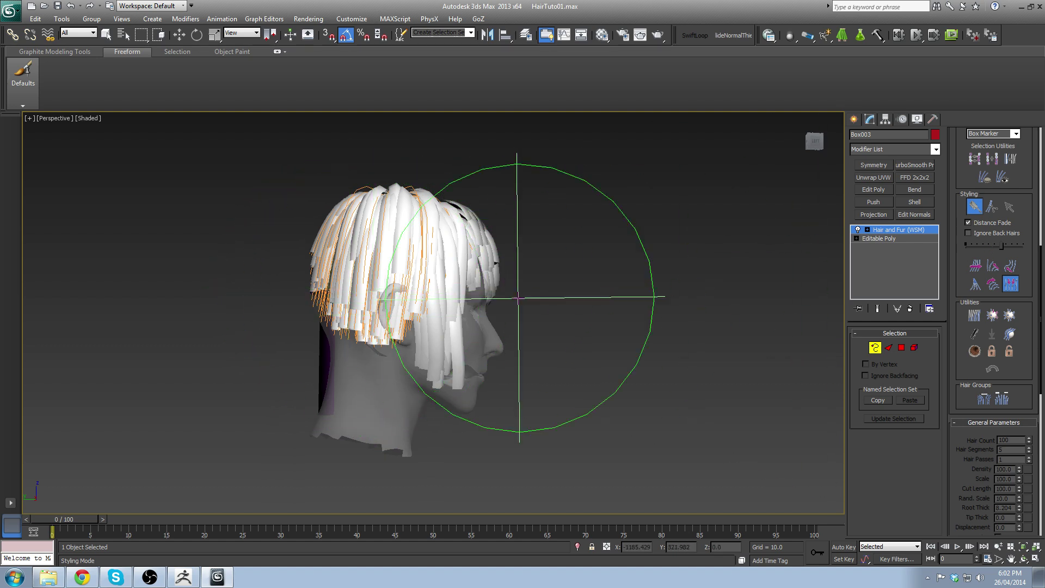
pyautogui.moveTo(342, 315)
pyautogui.mouseDown()
pyautogui.moveTo(373, 312)
pyautogui.moveTo(345, 323)
pyautogui.moveTo(391, 339)
pyautogui.mouseUp()
pyautogui.keyDown('alt'); pyautogui.moveTo(473, 289); pyautogui.dragTo(817, 277, button='middle'); pyautogui.keyUp('alt')
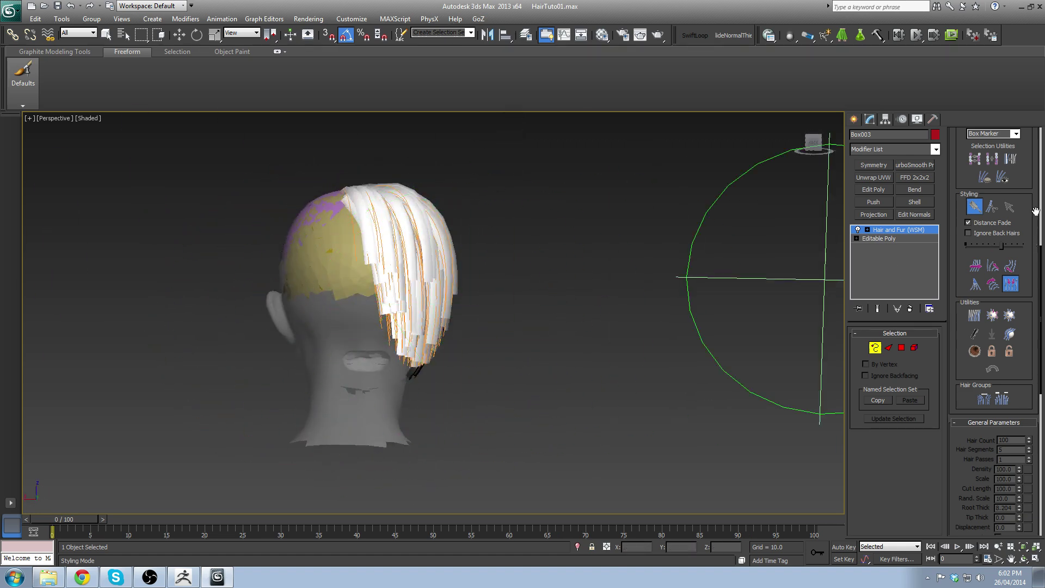
# Step: Set the Hair Brush to Translate and examine the side strands from below, the front and behind
pyautogui.moveTo(1024, 185); pyautogui.dragTo(1026, 343)
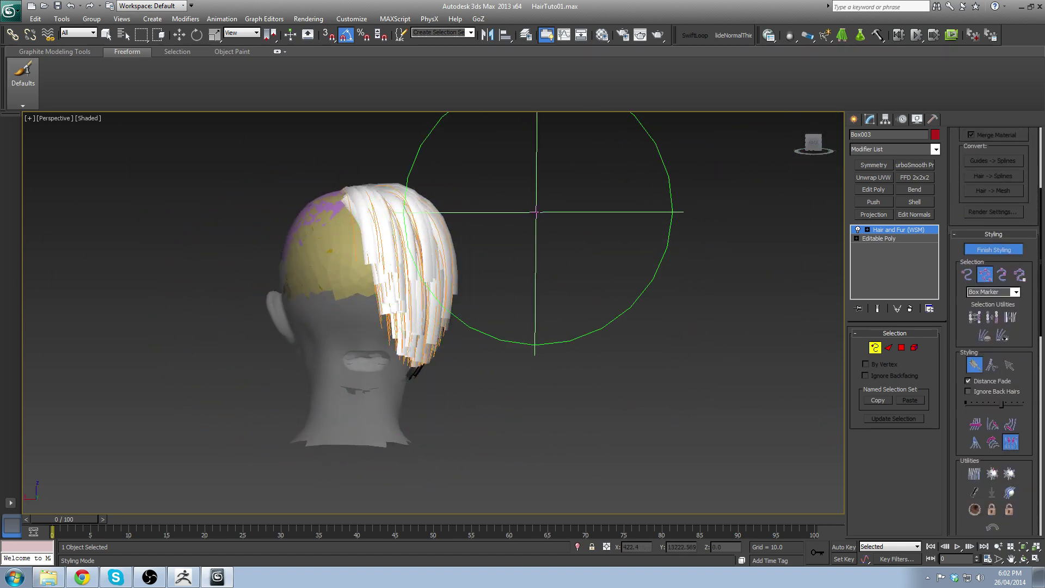
pyautogui.keyDown('alt'); pyautogui.moveTo(537, 213); pyautogui.dragTo(583, 376, button='middle'); pyautogui.keyUp('alt')
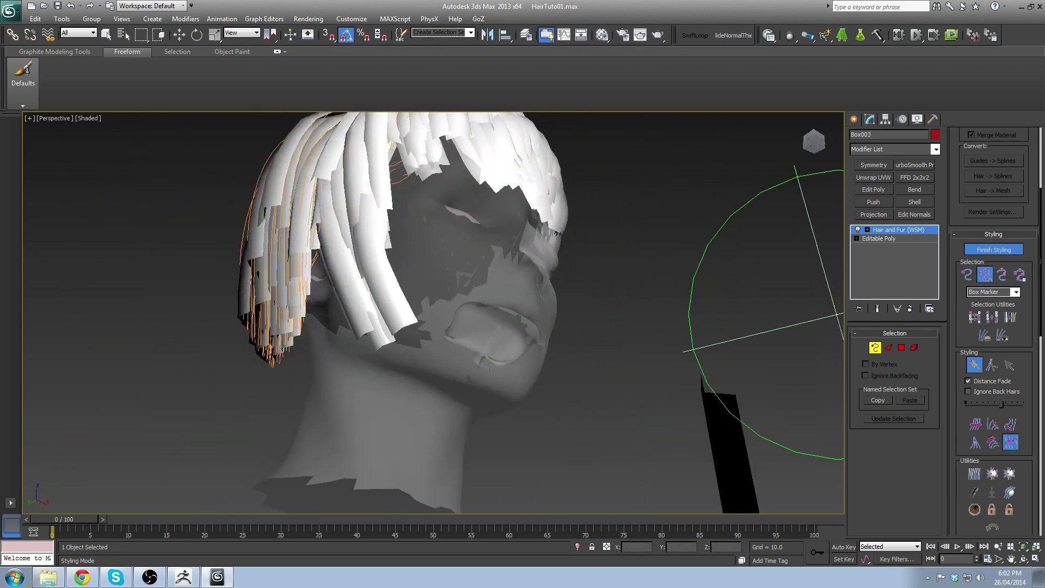
pyautogui.scroll(-5, 1027, 263)
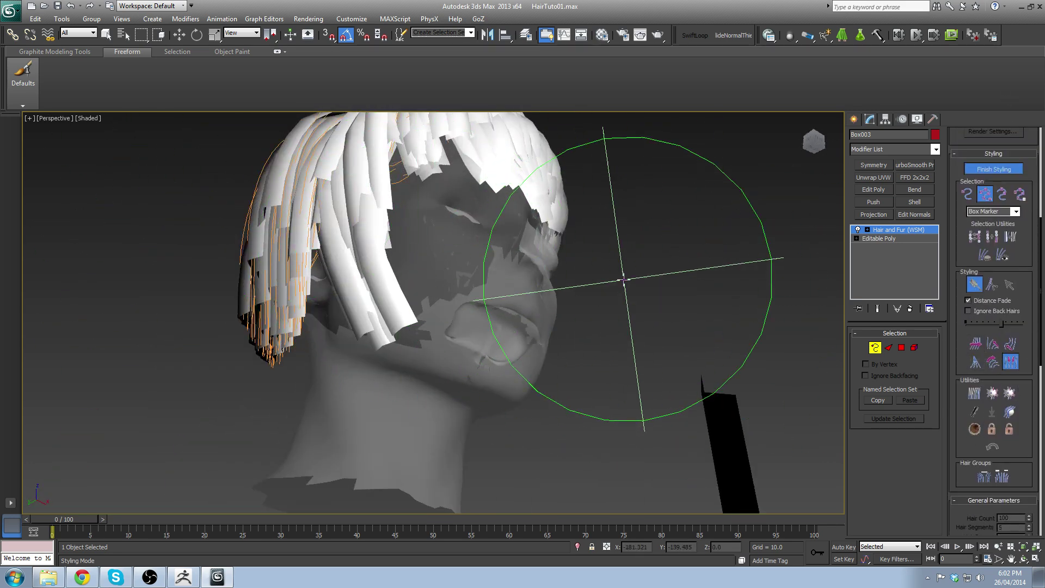
pyautogui.keyDown('alt'); pyautogui.moveTo(623, 275); pyautogui.dragTo(572, 304, button='middle'); pyautogui.keyUp('alt')
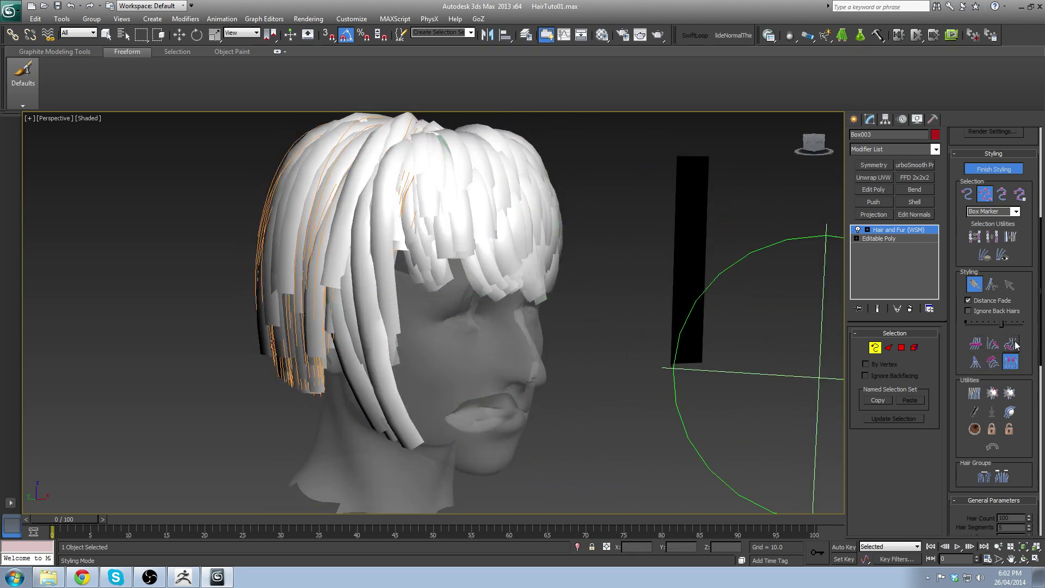
pyautogui.keyDown('alt'); pyautogui.moveTo(334, 338); pyautogui.dragTo(387, 299, button='middle'); pyautogui.keyUp('alt')
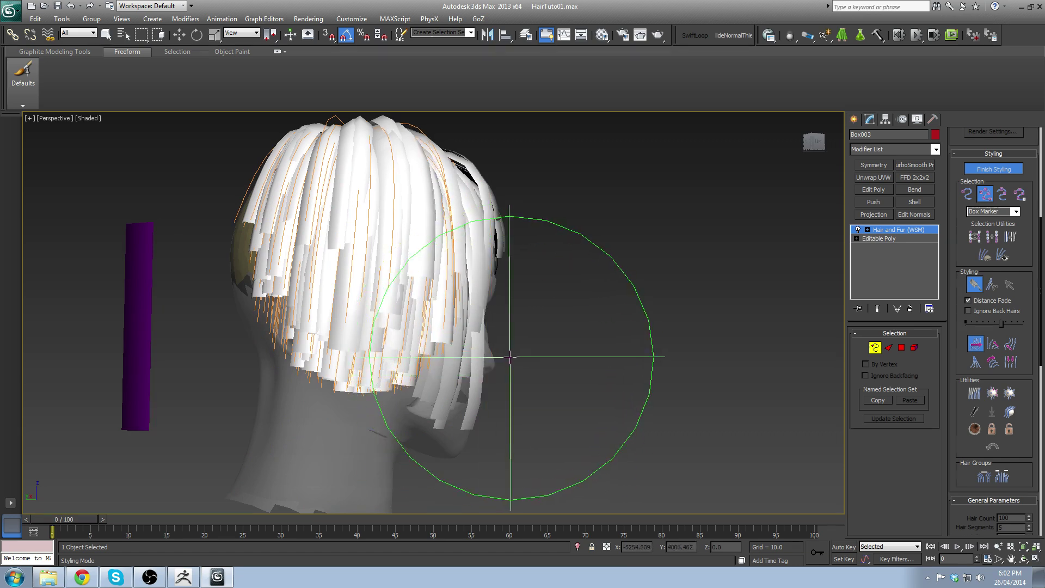
pyautogui.keyDown('alt'); pyautogui.moveTo(511, 357); pyautogui.dragTo(332, 390, button='middle'); pyautogui.keyUp('alt')
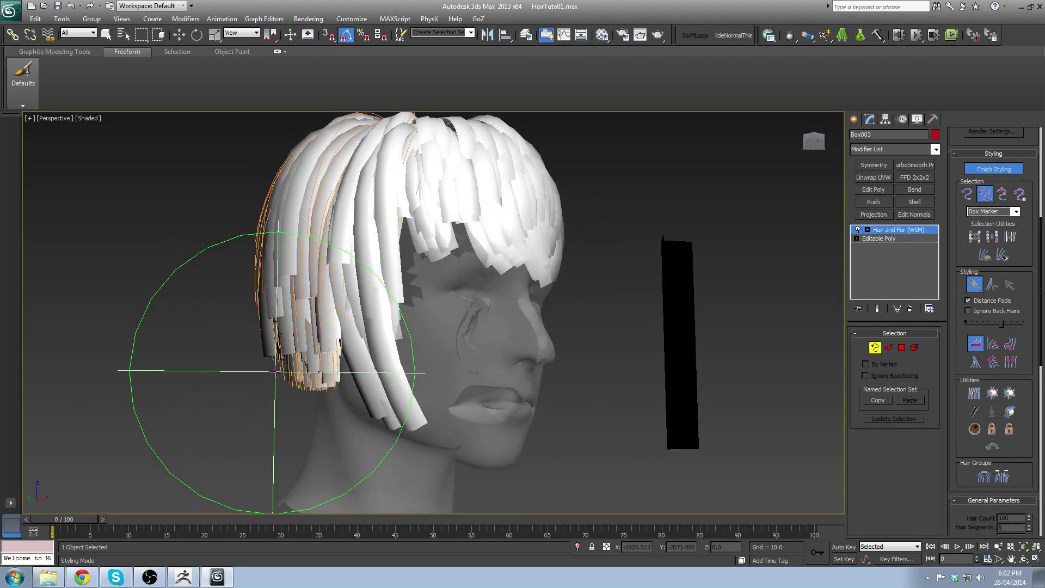
pyautogui.moveTo(253, 411)
pyautogui.keyDown('alt'); pyautogui.mouseDown(button='middle')
pyautogui.moveTo(268, 360)
pyautogui.moveTo(319, 363)
pyautogui.moveTo(305, 345)
pyautogui.mouseUp(button='middle'); pyautogui.keyUp('alt')
# Step: Lengthen the guides at the back of the head with the Hair Brush in Scale mode
pyautogui.scroll(3, 319, 363)
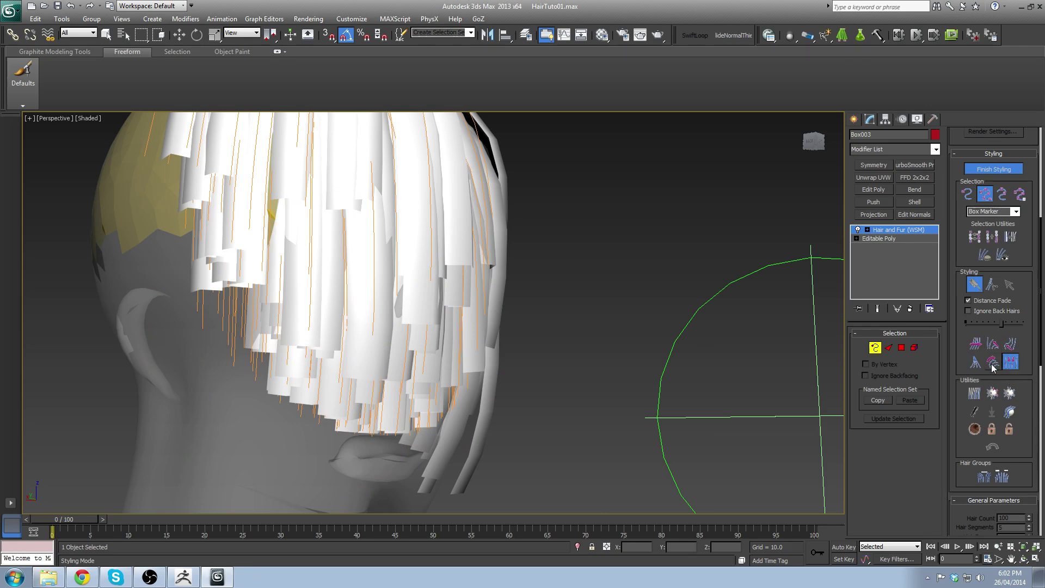
pyautogui.keyDown('alt'); pyautogui.moveTo(239, 256); pyautogui.dragTo(220, 287, button='middle'); pyautogui.keyUp('alt')
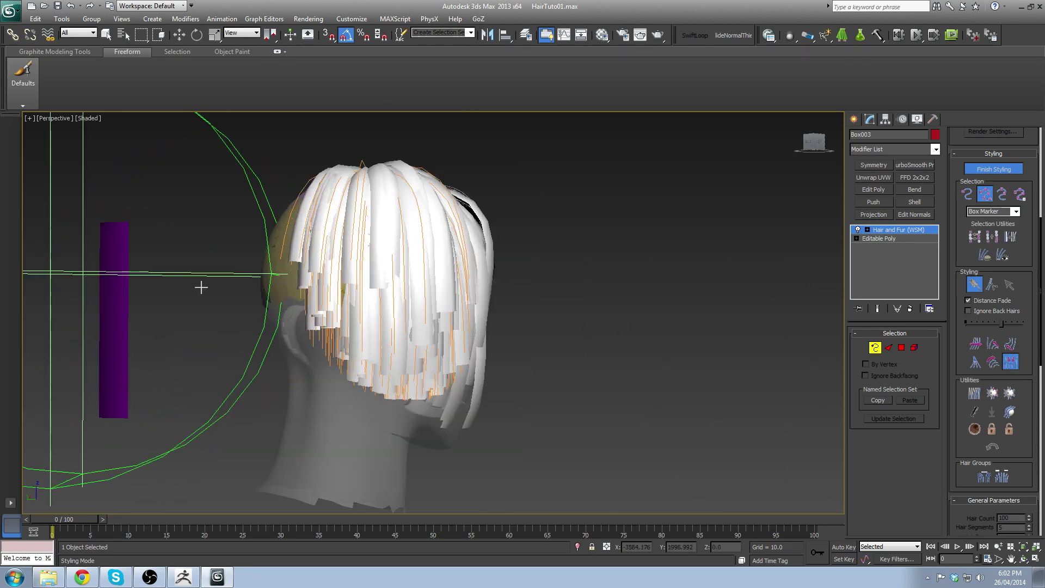
pyautogui.moveTo(264, 285); pyautogui.dragTo(243, 299)
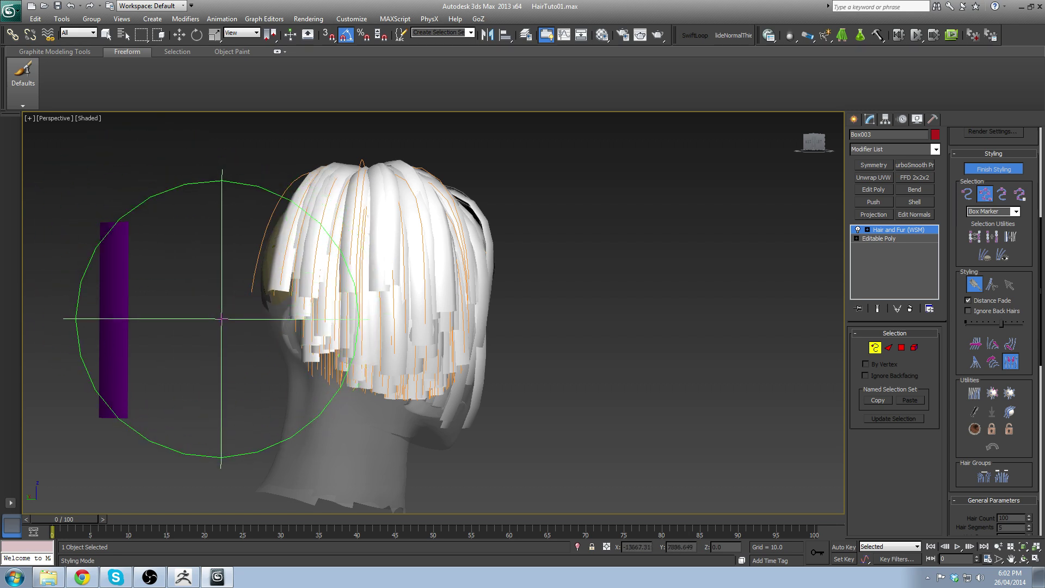
# Step: Set the Hair Brush to Translate and comb the guides at the back of the head down toward the neck
pyautogui.moveTo(190, 337); pyautogui.dragTo(210, 300)
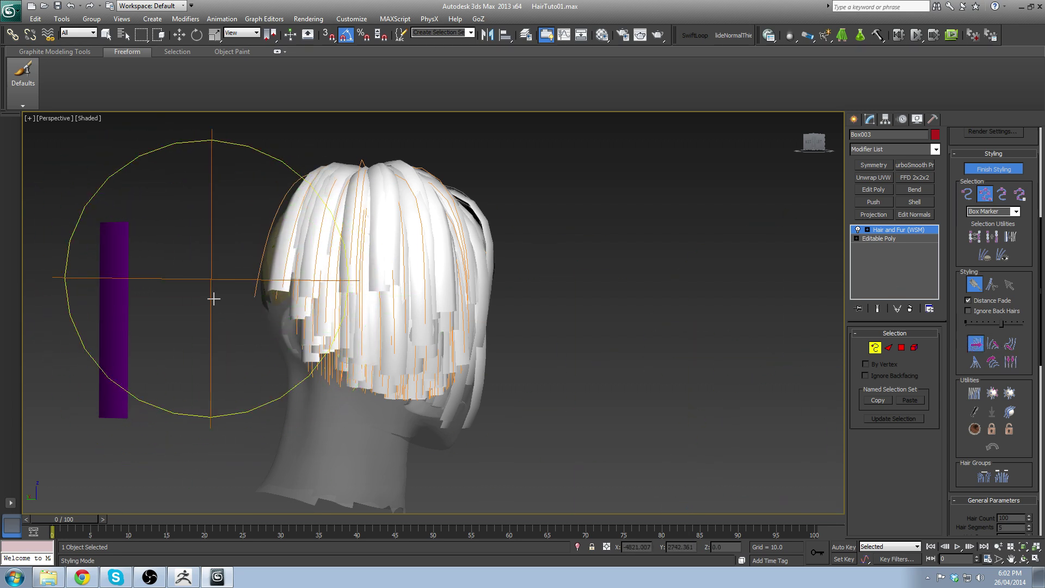
pyautogui.moveTo(168, 272)
pyautogui.mouseDown()
pyautogui.moveTo(161, 262)
pyautogui.moveTo(177, 320)
pyautogui.mouseUp()
pyautogui.moveTo(212, 270); pyautogui.dragTo(213, 331)
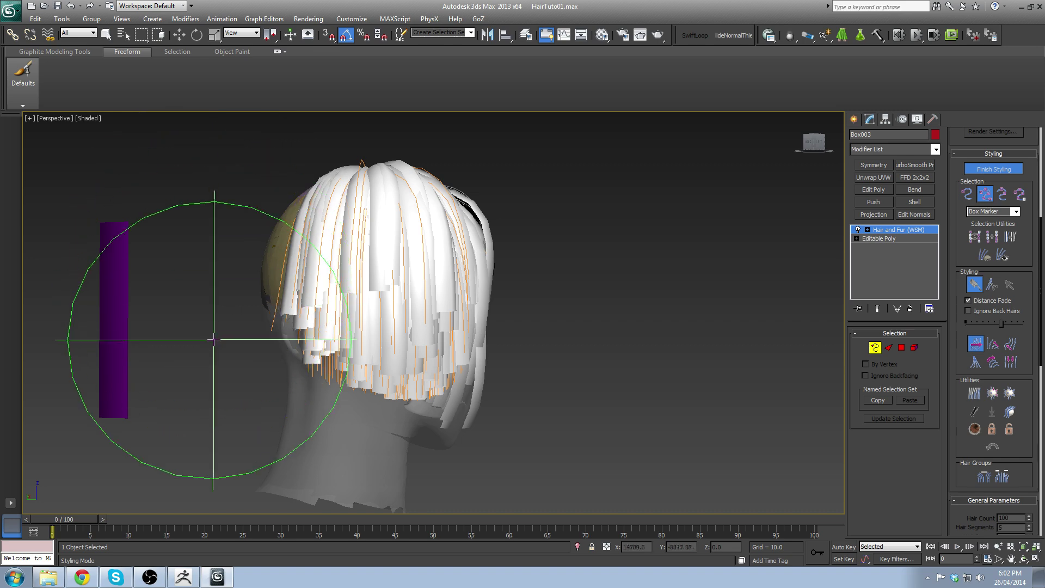
pyautogui.moveTo(183, 376)
pyautogui.keyDown('alt'); pyautogui.mouseDown(button='middle')
pyautogui.moveTo(284, 387)
pyautogui.moveTo(520, 384)
pyautogui.mouseUp(button='middle'); pyautogui.keyUp('alt')
pyautogui.moveTo(554, 357); pyautogui.dragTo(553, 418)
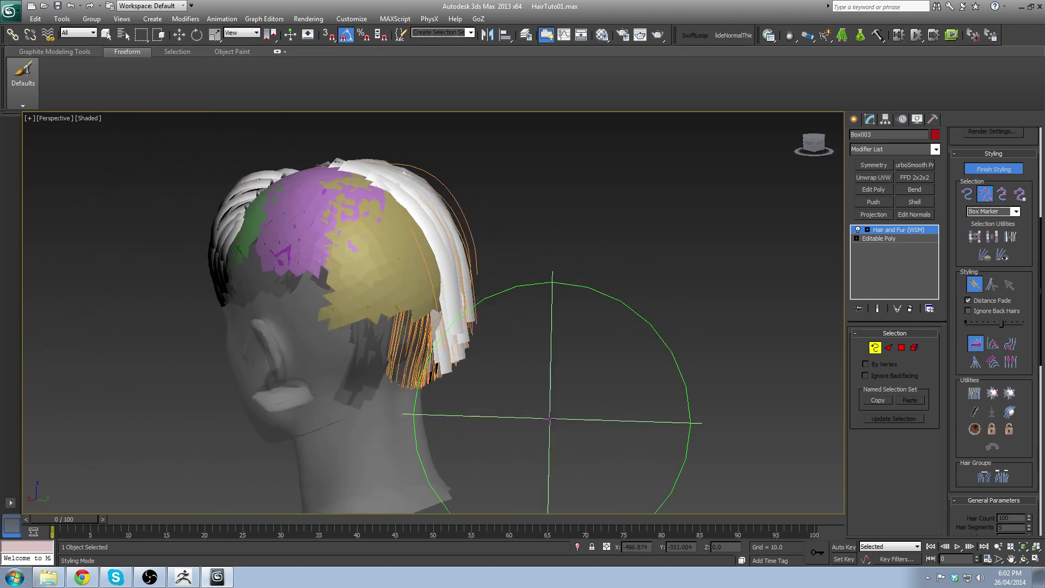
pyautogui.moveTo(588, 385)
pyautogui.mouseDown()
pyautogui.moveTo(581, 400)
pyautogui.moveTo(592, 375)
pyautogui.moveTo(579, 387)
pyautogui.mouseUp()
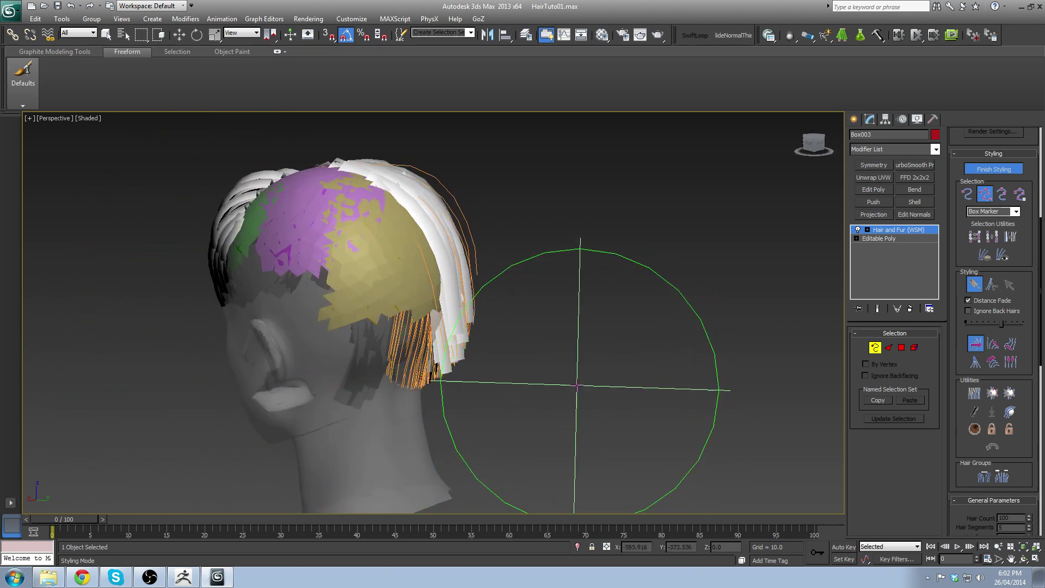
pyautogui.keyDown('alt'); pyautogui.moveTo(537, 399); pyautogui.dragTo(616, 381, button='middle'); pyautogui.keyUp('alt')
pyautogui.moveTo(598, 367); pyautogui.dragTo(552, 429)
pyautogui.moveTo(639, 389)
pyautogui.keyDown('alt'); pyautogui.mouseDown(button='middle')
pyautogui.moveTo(495, 380)
pyautogui.moveTo(212, 399)
pyautogui.moveTo(49, 387)
pyautogui.moveTo(71, 382)
pyautogui.moveTo(179, 431)
pyautogui.moveTo(189, 385)
pyautogui.moveTo(509, 370)
pyautogui.mouseUp(button='middle'); pyautogui.keyUp('alt')
pyautogui.scroll(-3, 48, 388)
pyautogui.scroll(3, 179, 431)
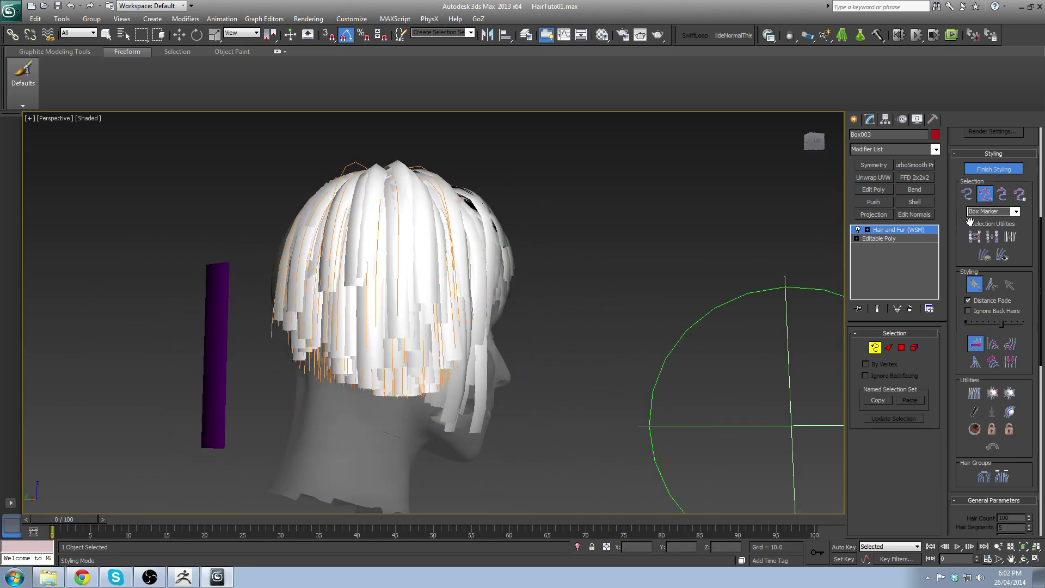
pyautogui.click(995, 170)
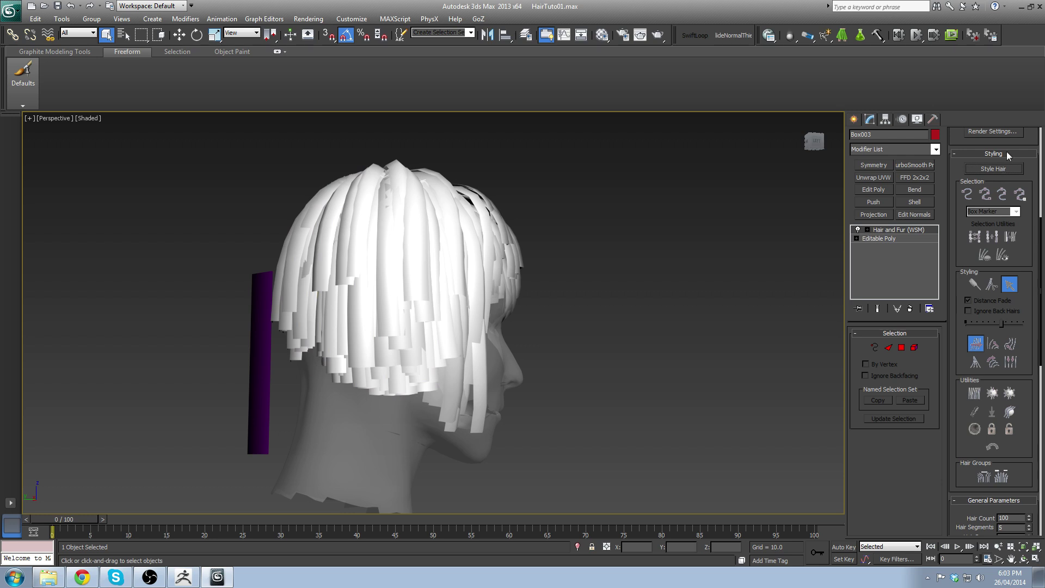
pyautogui.click(1007, 151)
pyautogui.click(1007, 151)
pyautogui.click(993, 169)
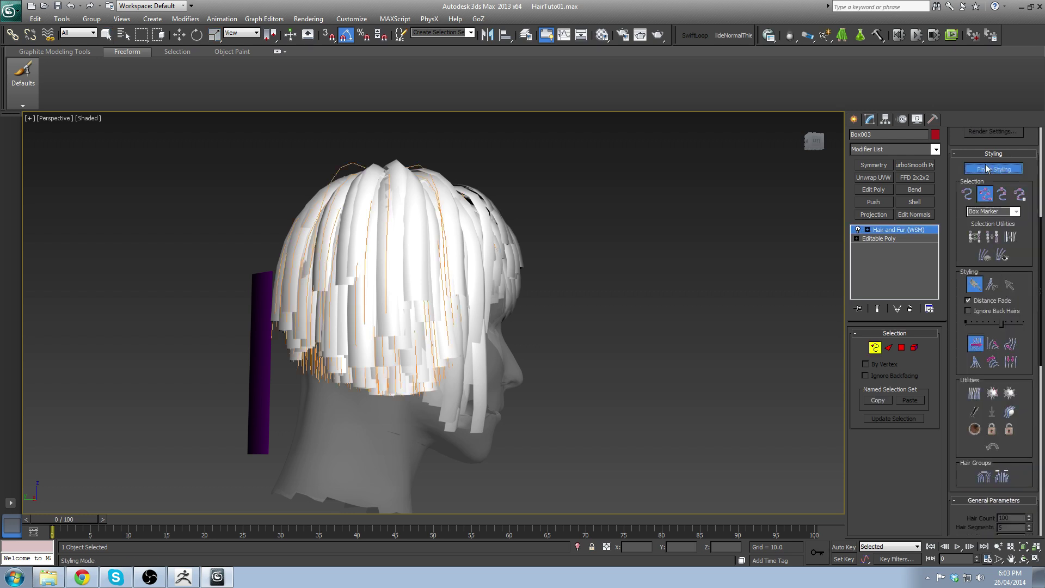
pyautogui.click(10, 10)
pyautogui.click(39, 131)
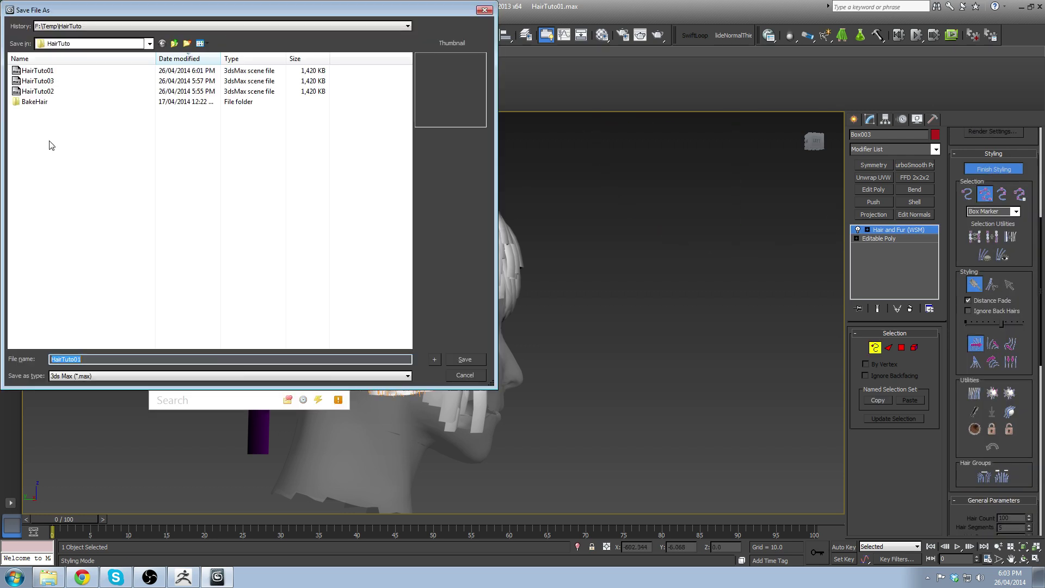
pyautogui.click(458, 374)
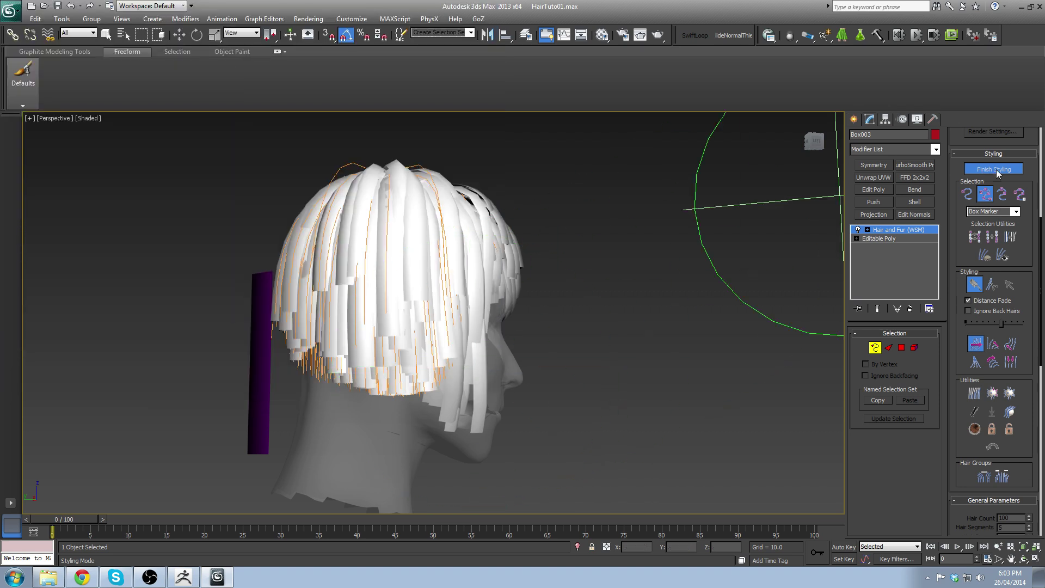
# Step: Finish styling and save the scene over the existing HairTuto02 file
pyautogui.click(997, 169)
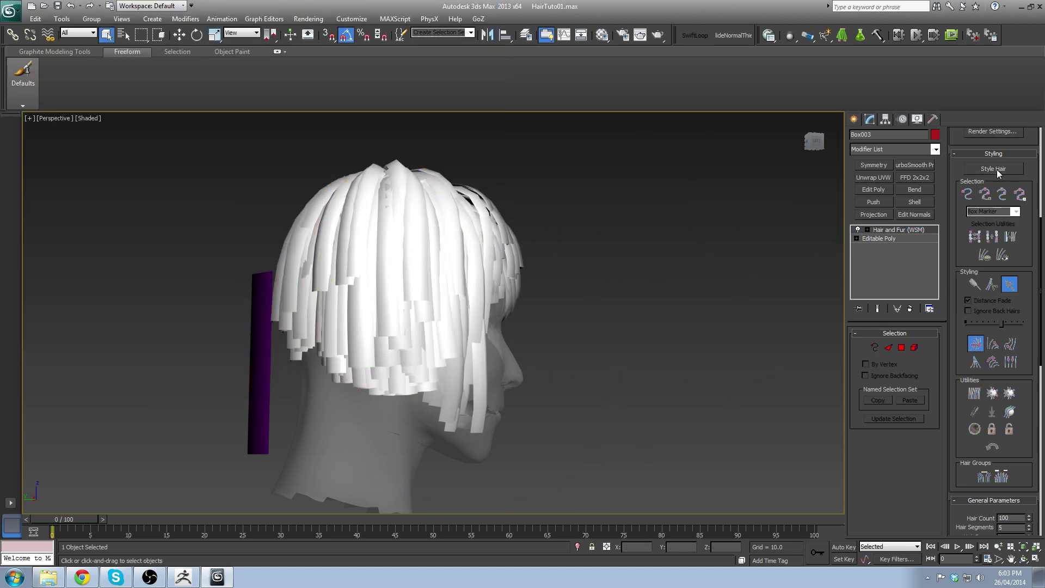
pyautogui.click(8, 10)
pyautogui.click(39, 130)
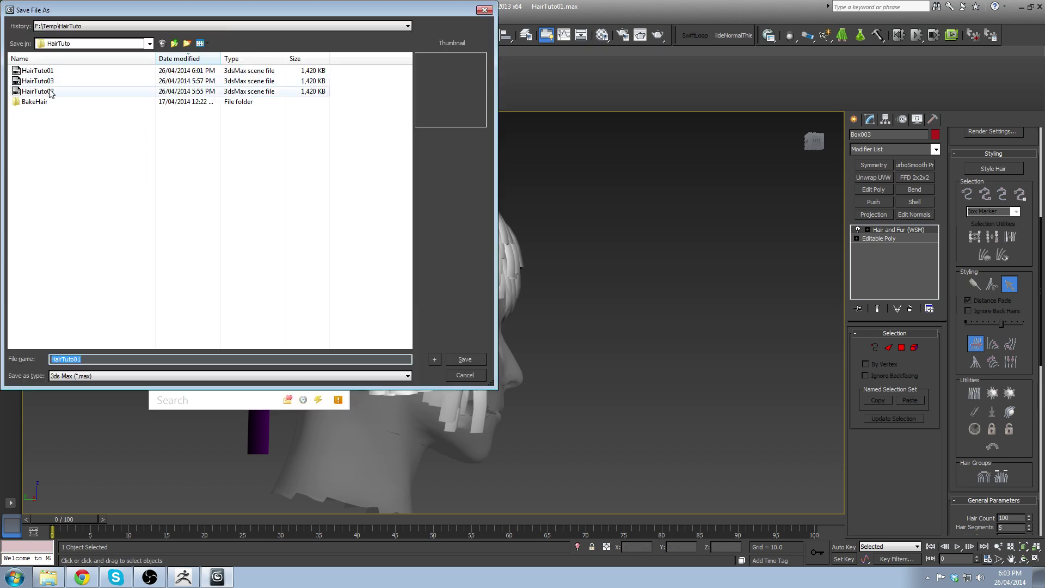
pyautogui.doubleClick(49, 92)
pyautogui.click(541, 326)
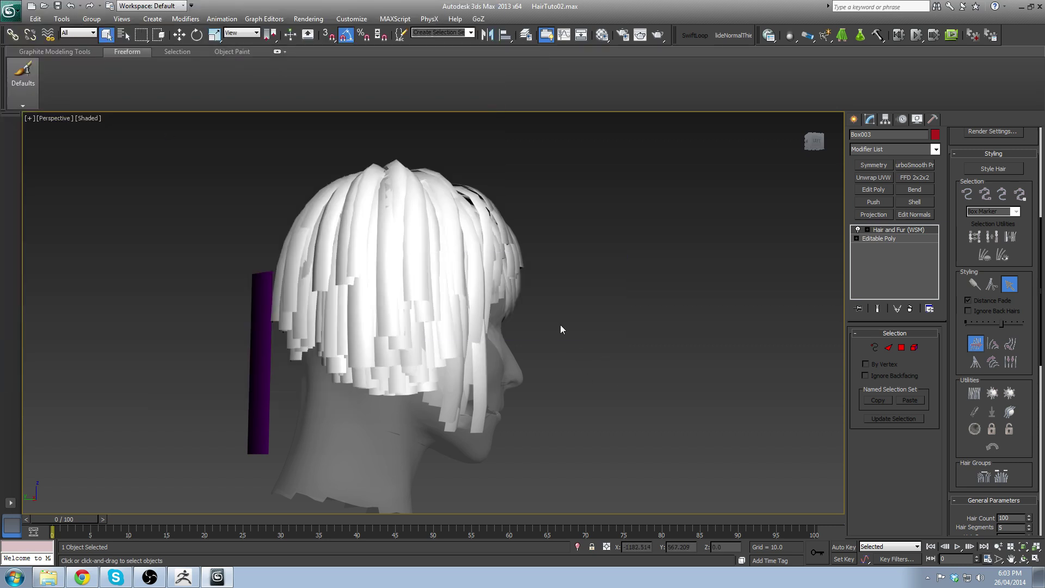
# Step: Resume styling and examine the strand tips around the ear and nape from several angles
pyautogui.click(992, 169)
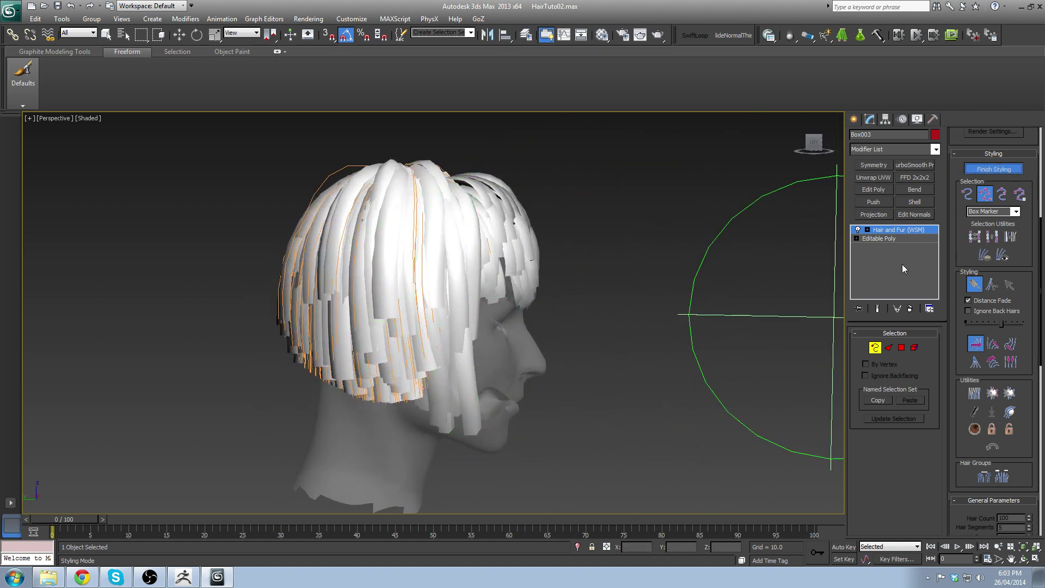
pyautogui.scroll(-1, 674, 347)
pyautogui.moveTo(674, 347)
pyautogui.keyDown('alt'); pyautogui.mouseDown(button='middle')
pyautogui.moveTo(643, 346)
pyautogui.moveTo(690, 265)
pyautogui.moveTo(677, 349)
pyautogui.moveTo(721, 280)
pyautogui.moveTo(826, 231)
pyautogui.mouseUp(button='middle'); pyautogui.keyUp('alt')
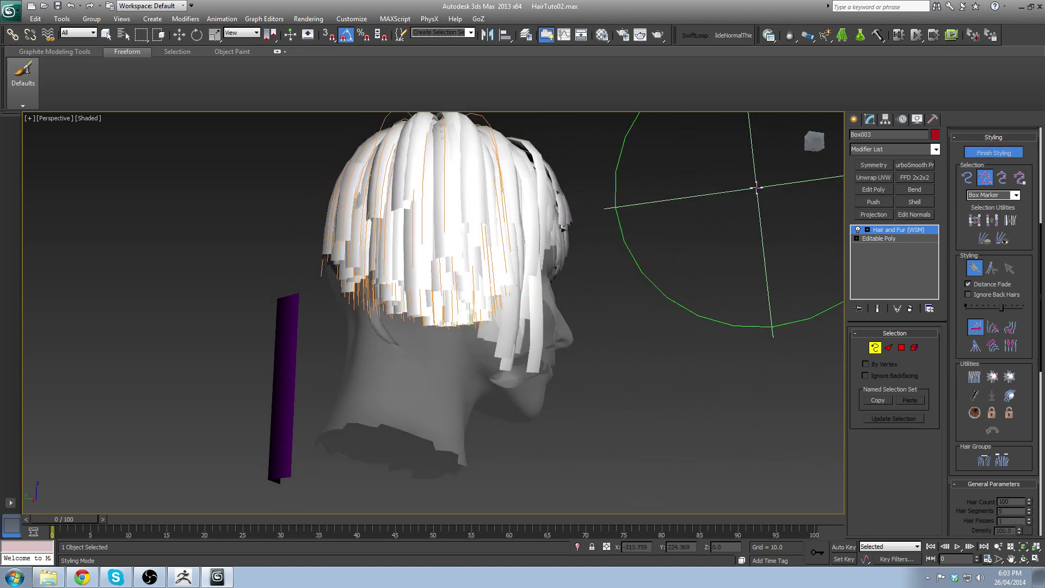
pyautogui.keyDown('alt'); pyautogui.moveTo(653, 322); pyautogui.dragTo(626, 346, button='middle'); pyautogui.keyUp('alt')
pyautogui.scroll(-3, 626, 345)
pyautogui.scroll(5, 541, 334)
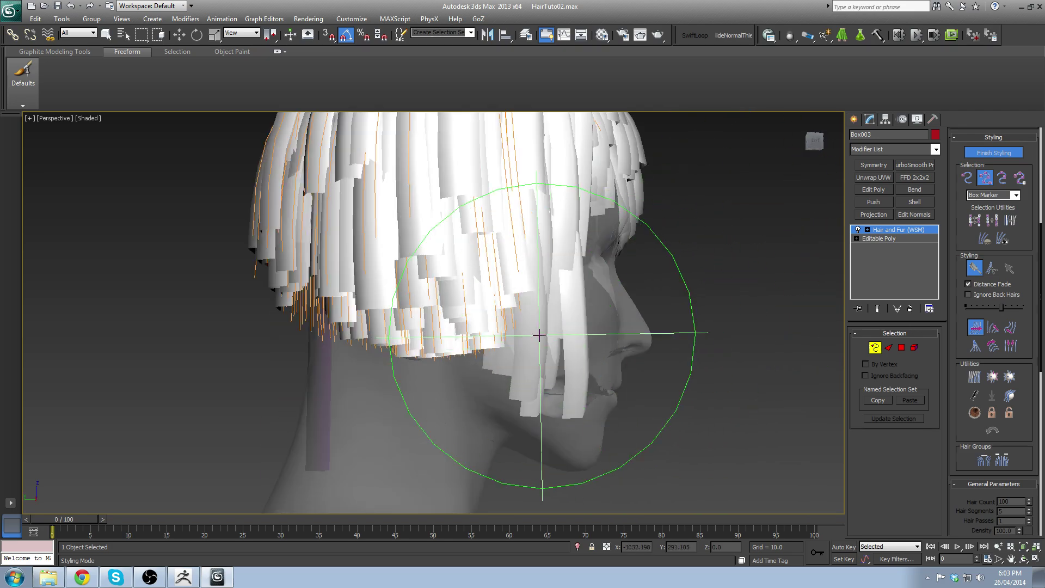
pyautogui.keyDown('alt'); pyautogui.moveTo(539, 333); pyautogui.dragTo(491, 303, button='middle'); pyautogui.keyUp('alt')
pyautogui.scroll(-4, 519, 257)
pyautogui.scroll(4, 492, 303)
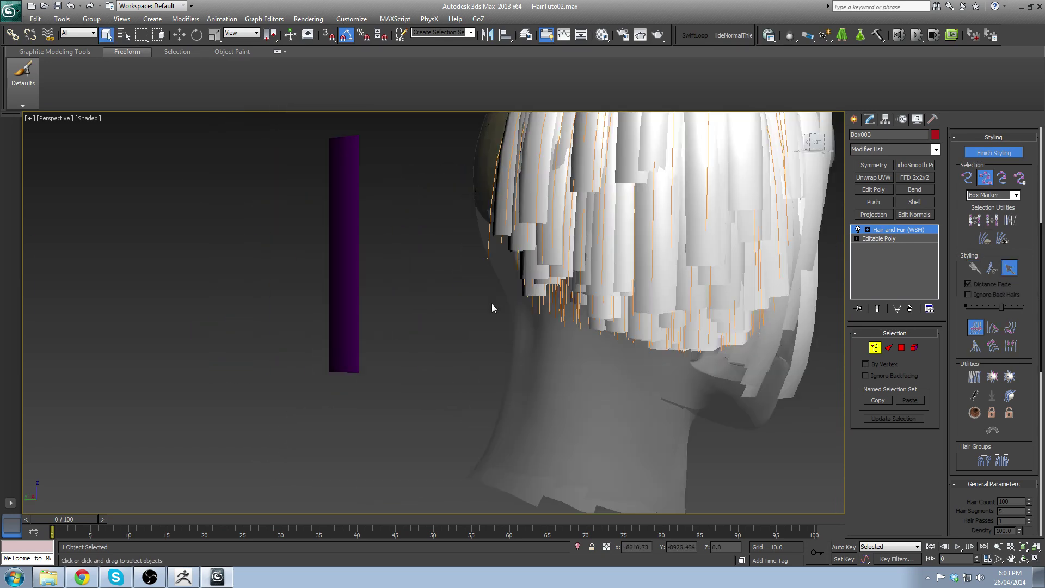
# Step: Select only the rear guides of the red patch and comb them down and forward with the Hair Brush in Translate mode
pyautogui.moveTo(551, 319); pyautogui.dragTo(612, 341)
pyautogui.keyDown('alt'); pyautogui.moveTo(611, 293); pyautogui.dragTo(513, 300, button='middle'); pyautogui.keyUp('alt')
pyautogui.scroll(-3, 514, 300)
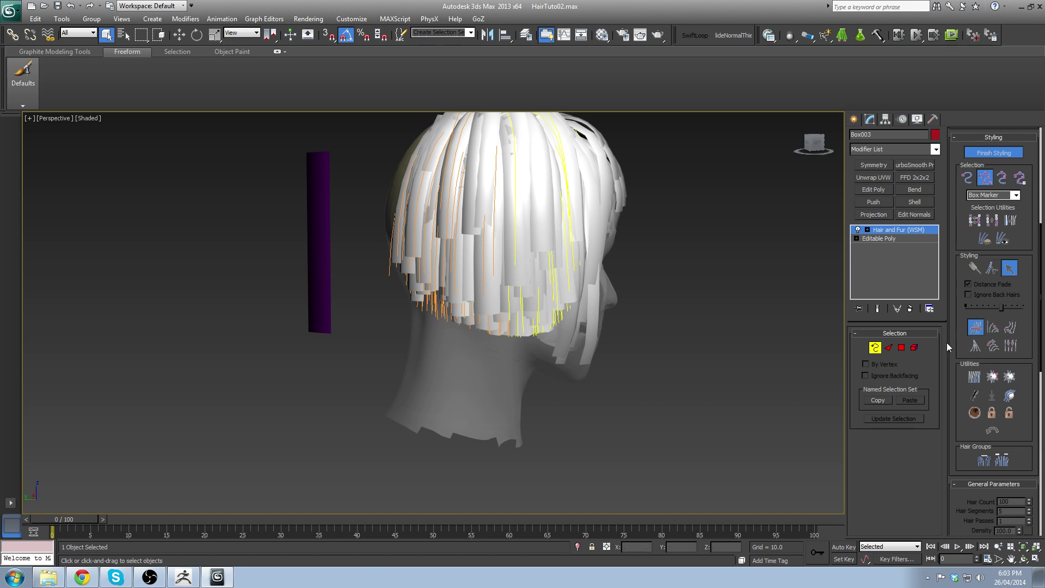
pyautogui.keyDown('alt'); pyautogui.moveTo(430, 248); pyautogui.dragTo(502, 254, button='middle'); pyautogui.keyUp('alt')
pyautogui.moveTo(582, 339); pyautogui.dragTo(535, 411)
pyautogui.moveTo(591, 349); pyautogui.dragTo(564, 410)
pyautogui.moveTo(595, 315)
pyautogui.keyDown('alt'); pyautogui.mouseDown(button='middle')
pyautogui.moveTo(489, 348)
pyautogui.moveTo(350, 327)
pyautogui.mouseUp(button='middle'); pyautogui.keyUp('alt')
pyautogui.moveTo(365, 363); pyautogui.dragTo(469, 379)
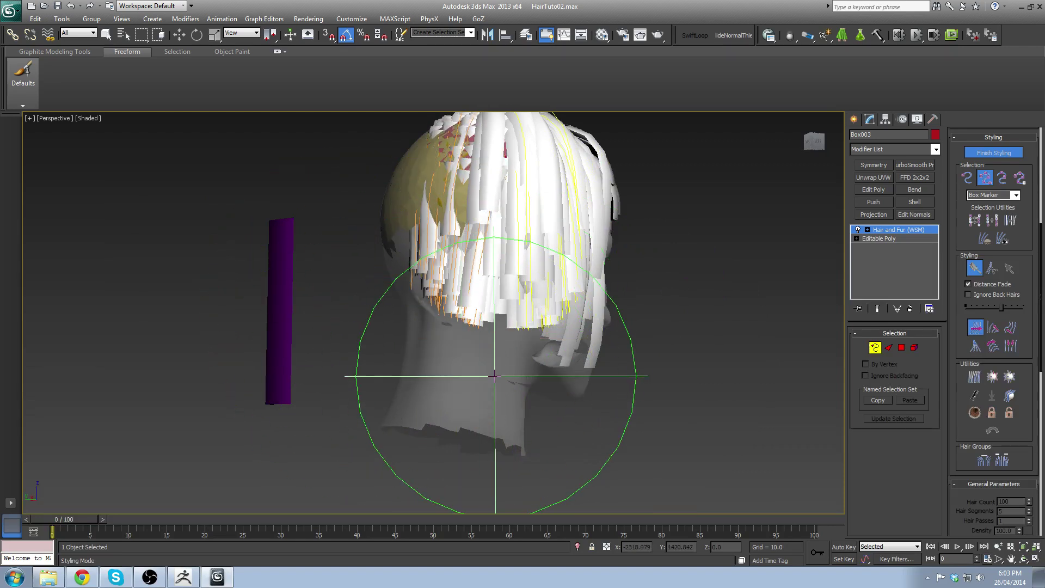
pyautogui.keyDown('alt'); pyautogui.moveTo(615, 376); pyautogui.dragTo(563, 372, button='middle'); pyautogui.keyUp('alt')
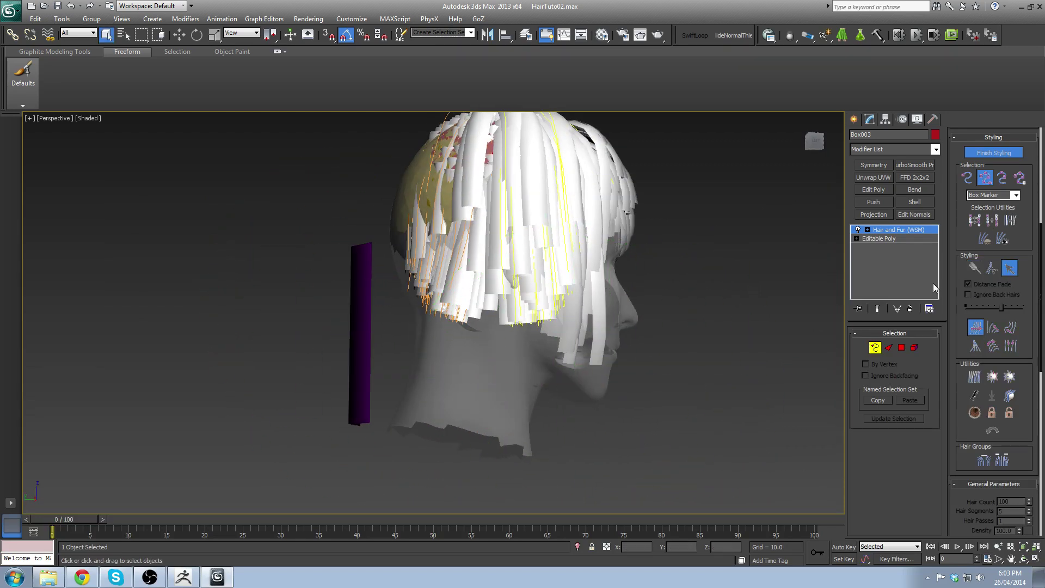
# Step: Select the side guides near the ear and comb their tips forward toward the cheek
pyautogui.keyDown('alt'); pyautogui.moveTo(656, 286); pyautogui.dragTo(565, 290, button='middle'); pyautogui.keyUp('alt')
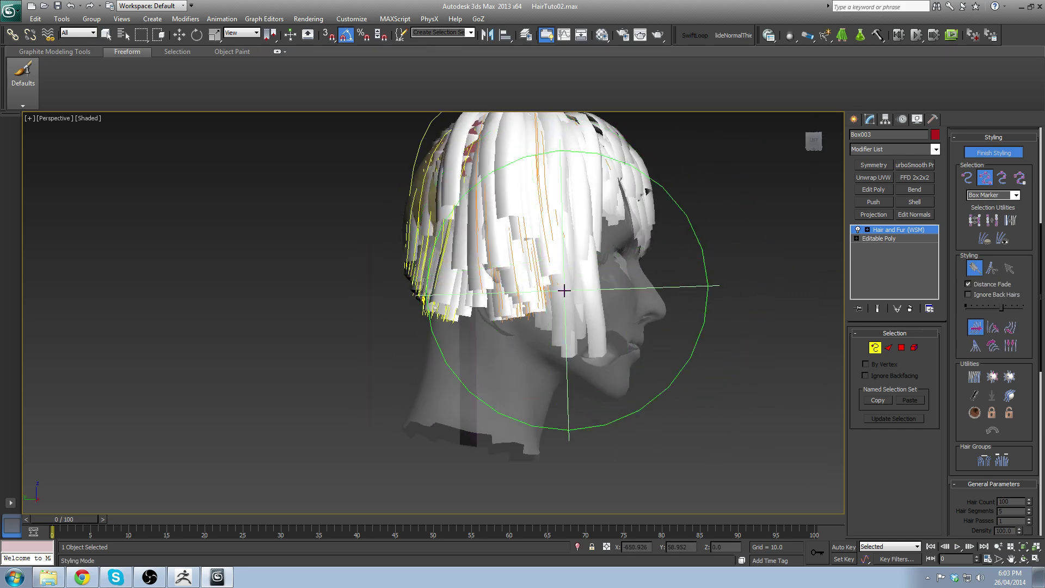
pyautogui.moveTo(571, 370); pyautogui.dragTo(630, 359)
pyautogui.moveTo(607, 324)
pyautogui.mouseDown()
pyautogui.moveTo(651, 328)
pyautogui.moveTo(663, 315)
pyautogui.mouseUp()
pyautogui.keyDown('alt'); pyautogui.moveTo(663, 319); pyautogui.dragTo(591, 321, button='middle'); pyautogui.keyUp('alt')
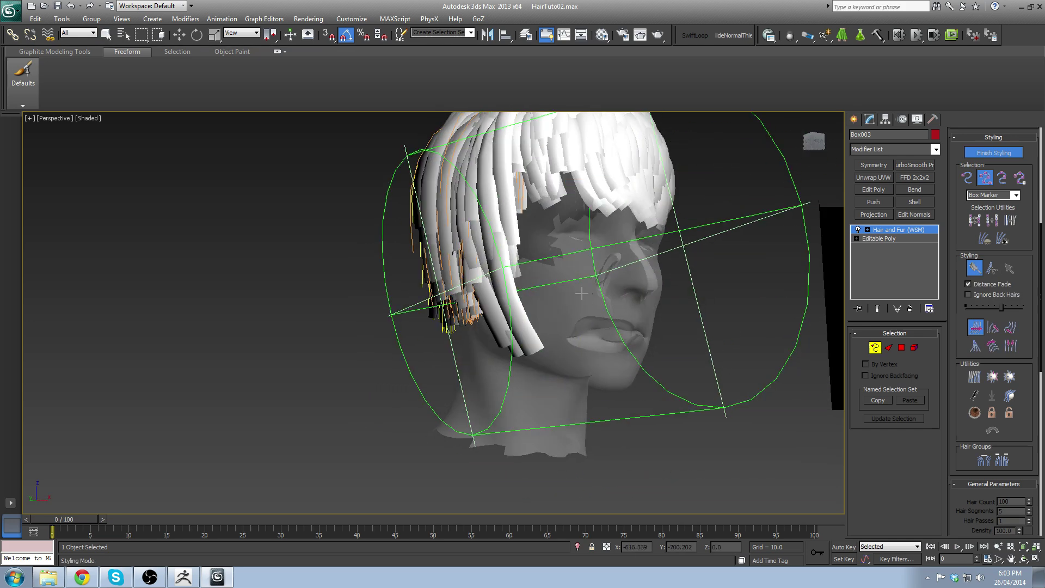
pyautogui.moveTo(536, 311); pyautogui.dragTo(575, 337)
# Step: Select the guides behind the ear and comb them forward and down along the back of the neck
pyautogui.keyDown('alt'); pyautogui.moveTo(604, 349); pyautogui.dragTo(680, 353, button='middle'); pyautogui.keyUp('alt')
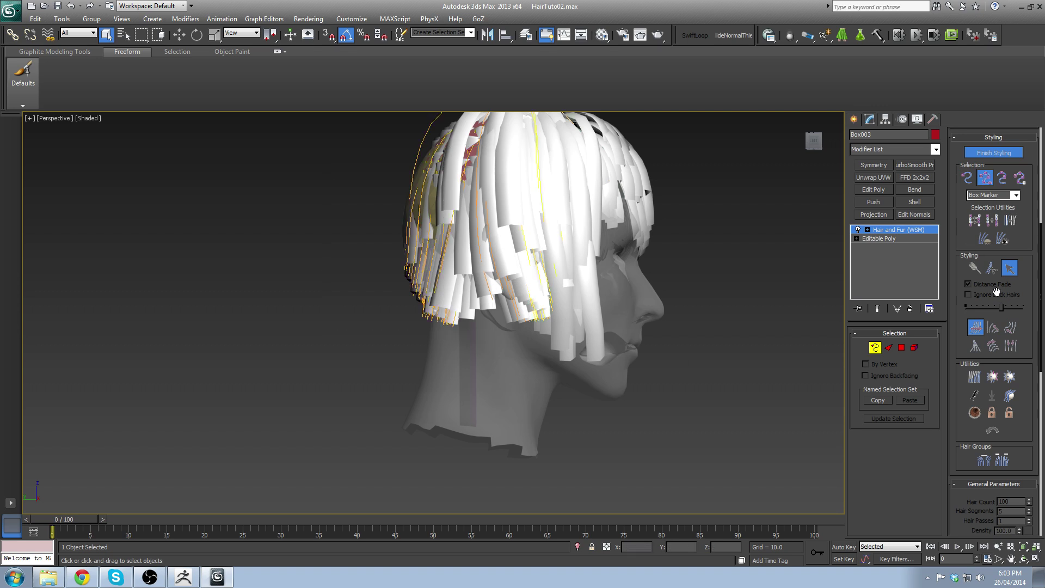
pyautogui.moveTo(385, 420); pyautogui.dragTo(419, 425)
pyautogui.moveTo(310, 341)
pyautogui.mouseDown()
pyautogui.moveTo(319, 381)
pyautogui.moveTo(411, 422)
pyautogui.mouseUp()
pyautogui.moveTo(364, 355)
pyautogui.mouseDown()
pyautogui.moveTo(373, 430)
pyautogui.moveTo(466, 413)
pyautogui.mouseUp()
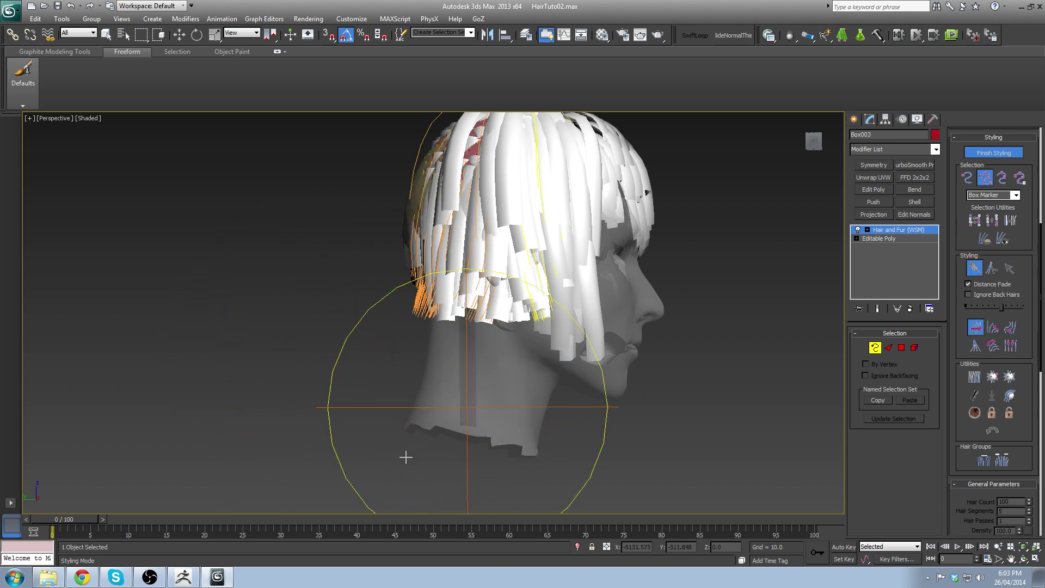
pyautogui.moveTo(362, 422)
pyautogui.keyDown('alt'); pyautogui.mouseDown(button='middle')
pyautogui.moveTo(466, 381)
pyautogui.moveTo(630, 430)
pyautogui.mouseUp(button='middle'); pyautogui.keyUp('alt')
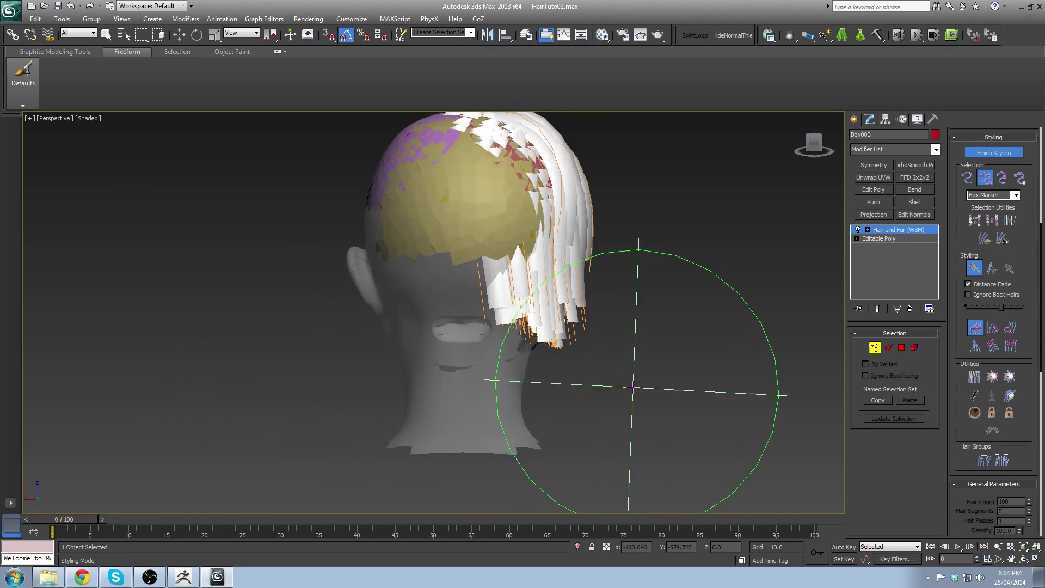
pyautogui.moveTo(665, 403)
pyautogui.mouseDown()
pyautogui.moveTo(636, 408)
pyautogui.moveTo(642, 367)
pyautogui.moveTo(564, 448)
pyautogui.moveTo(616, 435)
pyautogui.mouseUp()
pyautogui.moveTo(616, 435)
pyautogui.keyDown('alt'); pyautogui.mouseDown(button='middle')
pyautogui.moveTo(501, 414)
pyautogui.moveTo(366, 338)
pyautogui.mouseUp(button='middle'); pyautogui.keyUp('alt')
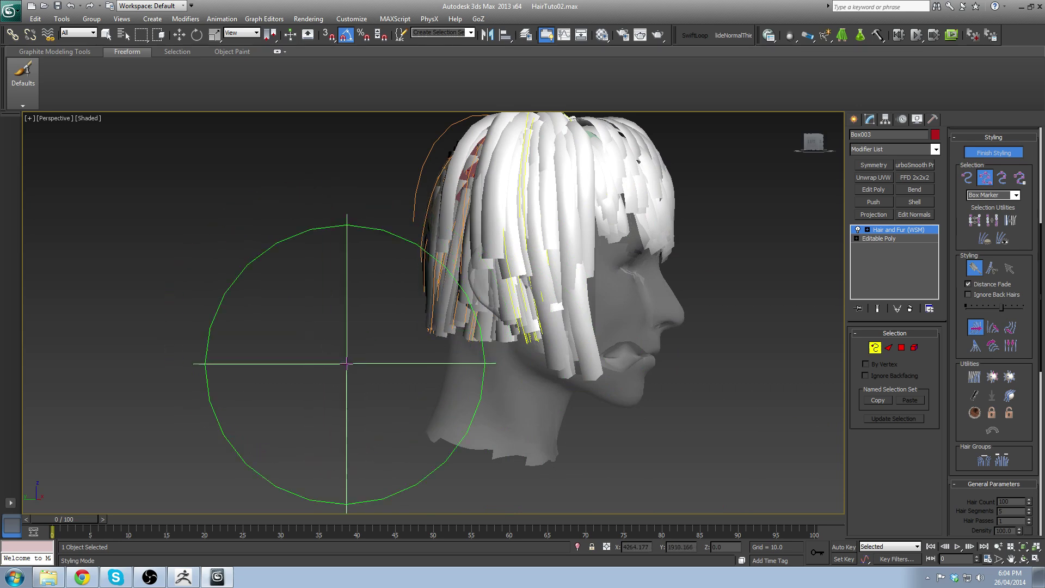
pyautogui.keyDown('alt'); pyautogui.moveTo(361, 373); pyautogui.dragTo(502, 439, button='middle'); pyautogui.keyUp('alt')
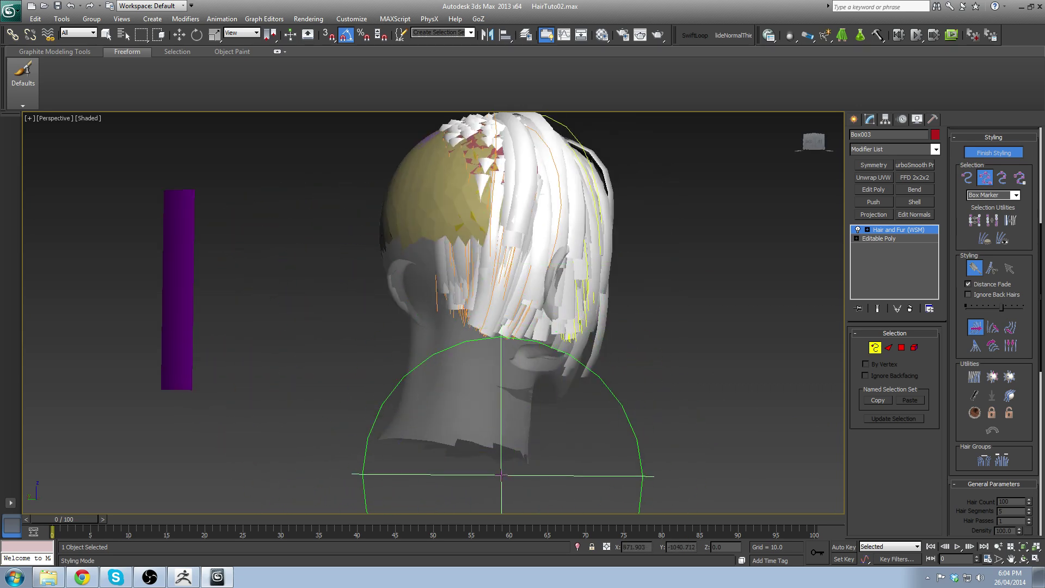
# Step: Examine the combed strands from behind and in front, switching guide selection to hair ends and back to whole strands
pyautogui.keyDown('alt'); pyautogui.moveTo(438, 423); pyautogui.dragTo(827, 310, button='middle'); pyautogui.keyUp('alt')
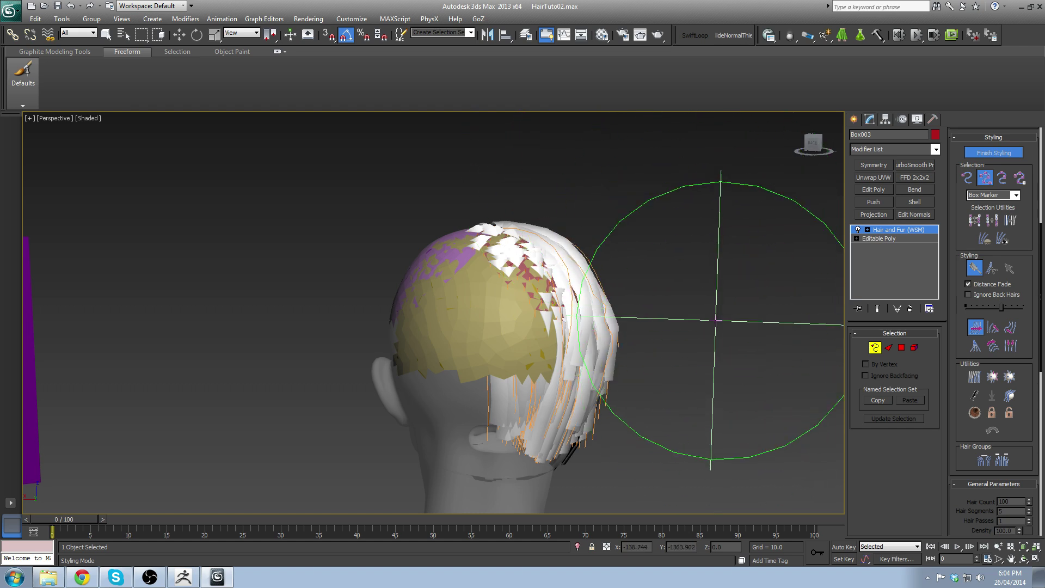
pyautogui.click(968, 177)
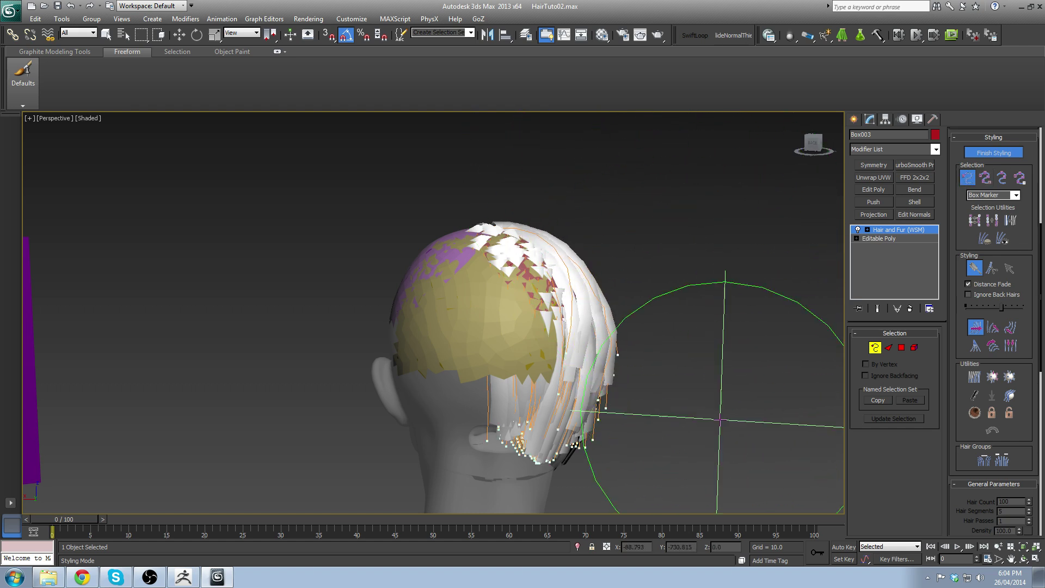
pyautogui.moveTo(737, 369)
pyautogui.keyDown('alt'); pyautogui.mouseDown(button='middle')
pyautogui.moveTo(700, 297)
pyautogui.moveTo(652, 333)
pyautogui.moveTo(599, 305)
pyautogui.moveTo(378, 326)
pyautogui.moveTo(354, 310)
pyautogui.mouseUp(button='middle'); pyautogui.keyUp('alt')
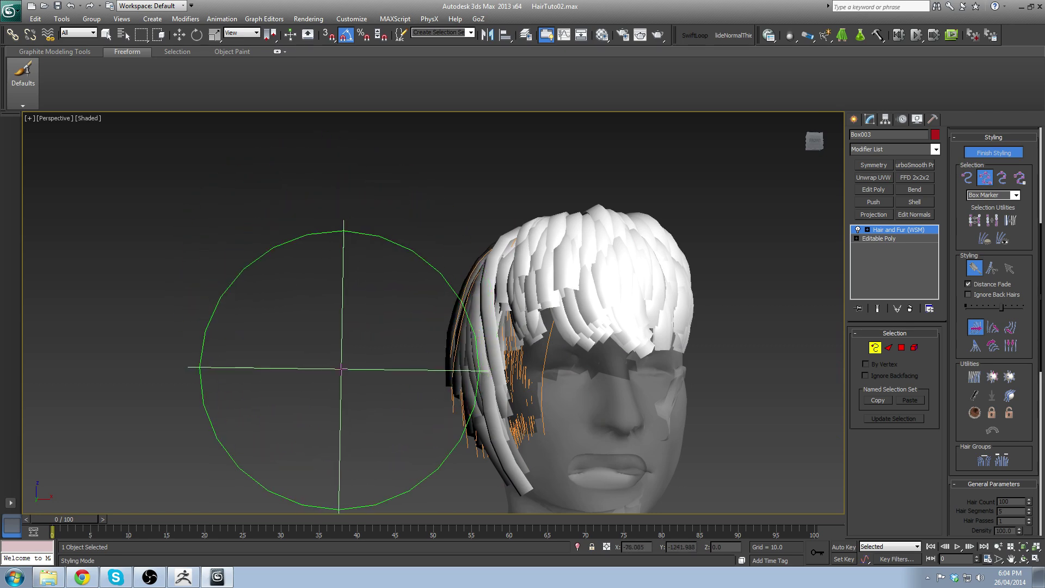
pyautogui.keyDown('alt'); pyautogui.moveTo(369, 280); pyautogui.dragTo(355, 294, button='middle'); pyautogui.keyUp('alt')
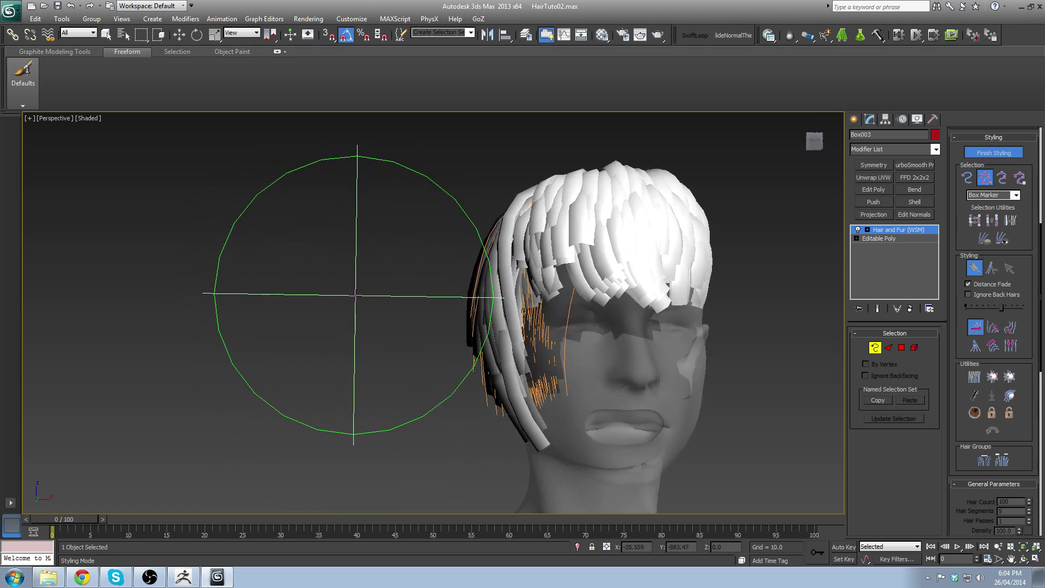
# Step: Set the Hair Brush to Stand and brush the guides at the back of the head to lift them off the scalp
pyautogui.moveTo(379, 203); pyautogui.dragTo(396, 208)
pyautogui.moveTo(407, 222)
pyautogui.keyDown('alt'); pyautogui.mouseDown(button='middle')
pyautogui.moveTo(474, 303)
pyautogui.moveTo(664, 246)
pyautogui.moveTo(618, 248)
pyautogui.moveTo(583, 267)
pyautogui.mouseUp(button='middle'); pyautogui.keyUp('alt')
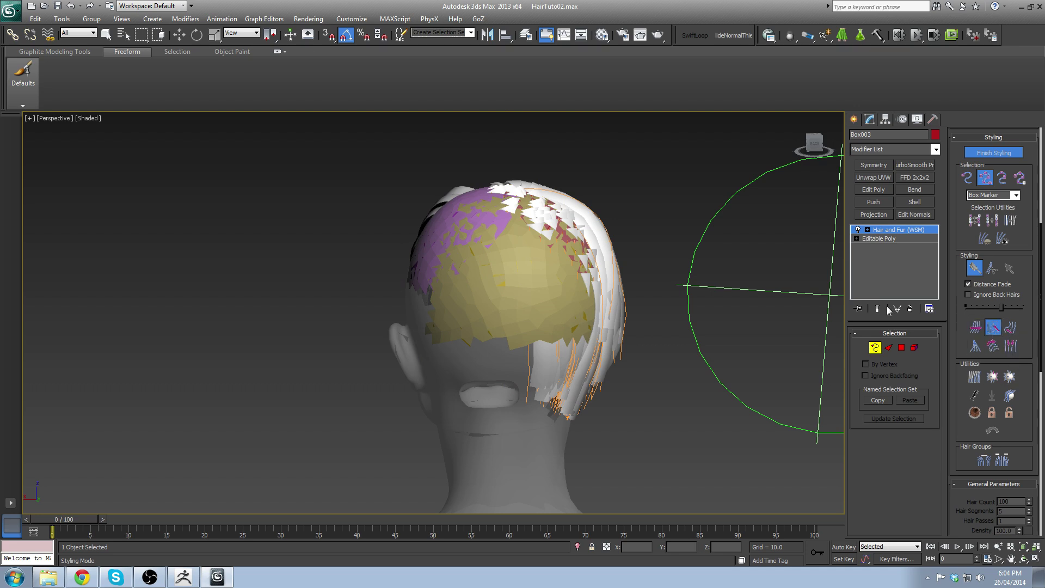
pyautogui.keyDown('alt'); pyautogui.moveTo(385, 217); pyautogui.dragTo(415, 217, button='middle'); pyautogui.keyUp('alt')
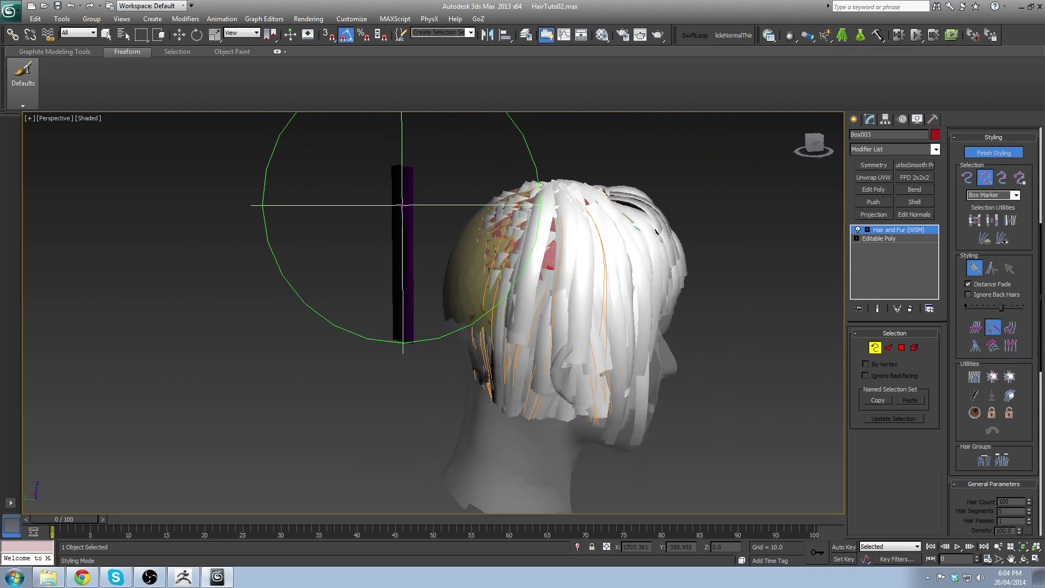
pyautogui.moveTo(415, 203)
pyautogui.mouseDown()
pyautogui.moveTo(403, 188)
pyautogui.moveTo(408, 175)
pyautogui.moveTo(413, 198)
pyautogui.mouseUp()
pyautogui.moveTo(402, 217)
pyautogui.keyDown('alt'); pyautogui.mouseDown(button='middle')
pyautogui.moveTo(420, 191)
pyautogui.moveTo(687, 275)
pyautogui.moveTo(595, 245)
pyautogui.mouseUp(button='middle'); pyautogui.keyUp('alt')
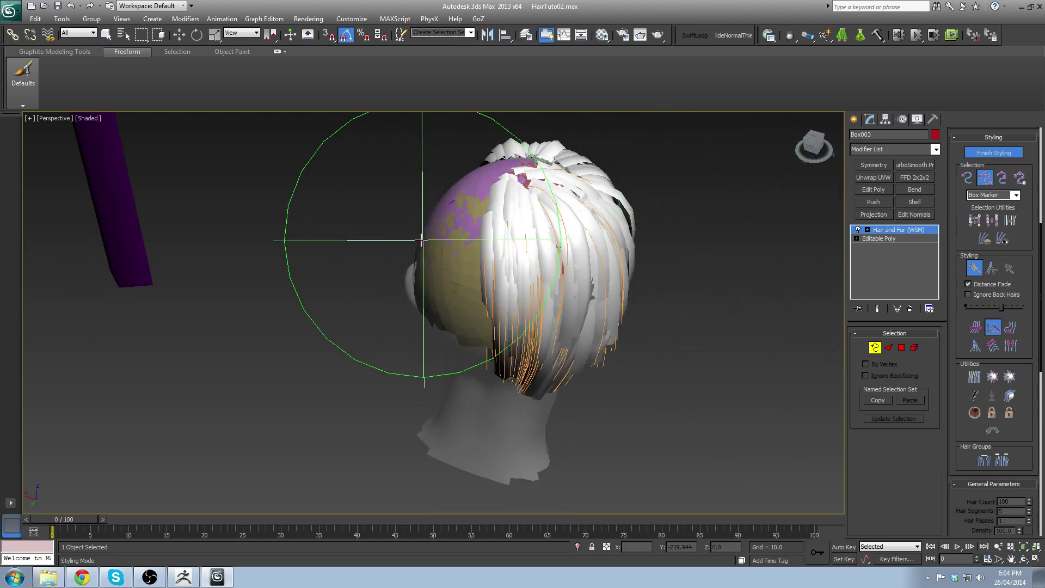
pyautogui.moveTo(446, 255); pyautogui.dragTo(470, 259)
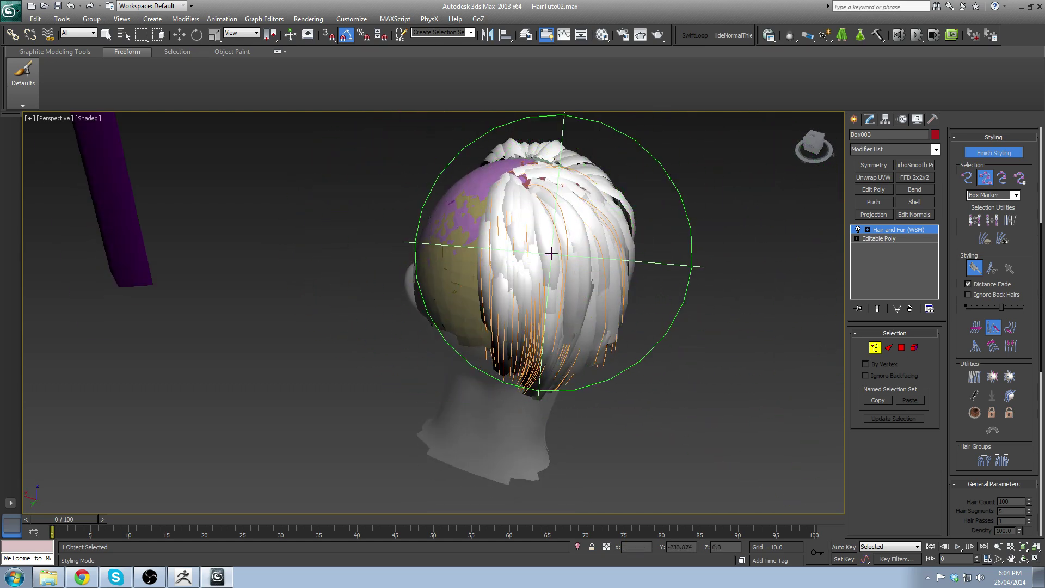
# Step: Isolate the stray guide arching off the crown and comb it back against the head with the Hair Brush set to Translate
pyautogui.click(967, 178)
pyautogui.keyDown('alt'); pyautogui.moveTo(606, 264); pyautogui.dragTo(732, 369, button='middle'); pyautogui.keyUp('alt')
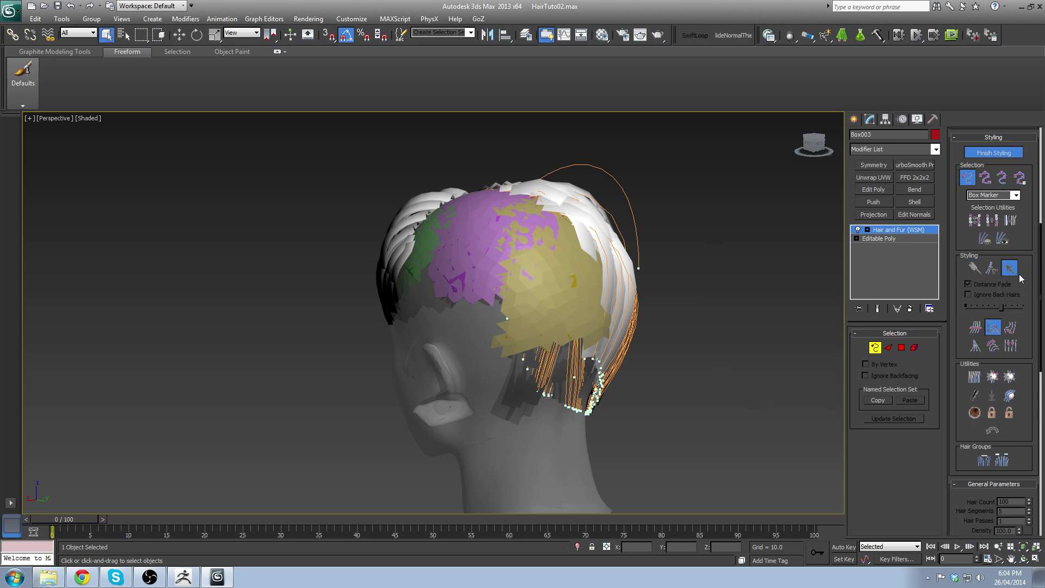
pyautogui.keyDown('alt'); pyautogui.moveTo(748, 237); pyautogui.dragTo(501, 257, button='middle'); pyautogui.keyUp('alt')
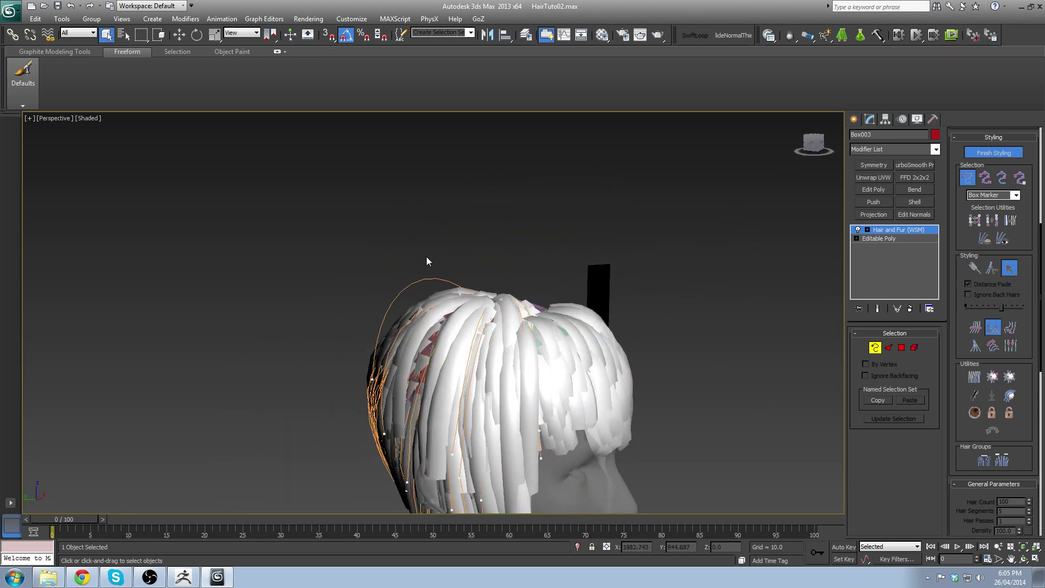
pyautogui.keyDown('alt'); pyautogui.moveTo(413, 284); pyautogui.dragTo(524, 234, button='middle'); pyautogui.keyUp('alt')
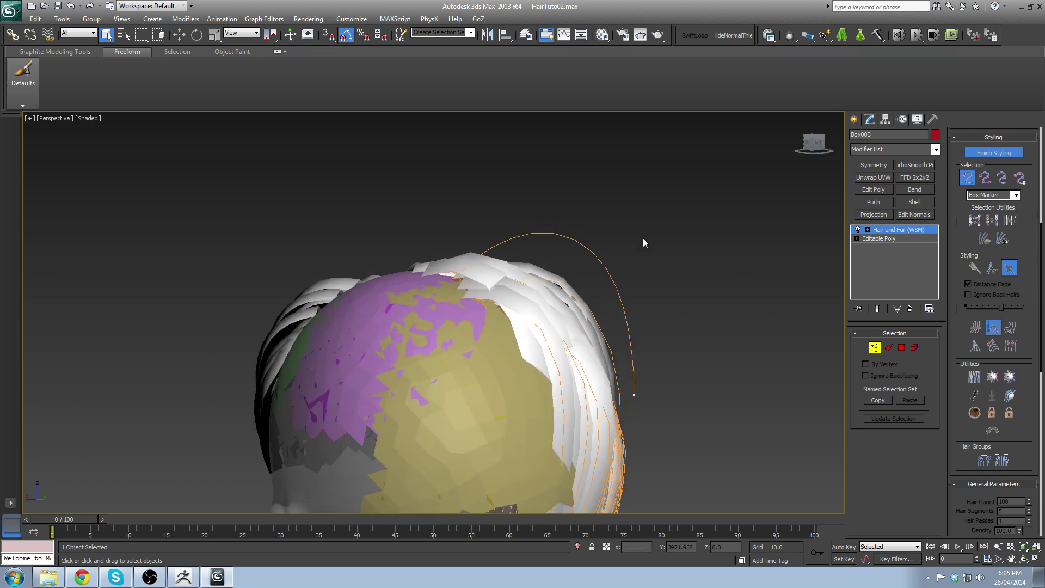
pyautogui.moveTo(578, 256); pyautogui.dragTo(580, 257)
pyautogui.keyDown('alt'); pyautogui.moveTo(579, 257); pyautogui.dragTo(624, 162, button='middle'); pyautogui.keyUp('alt')
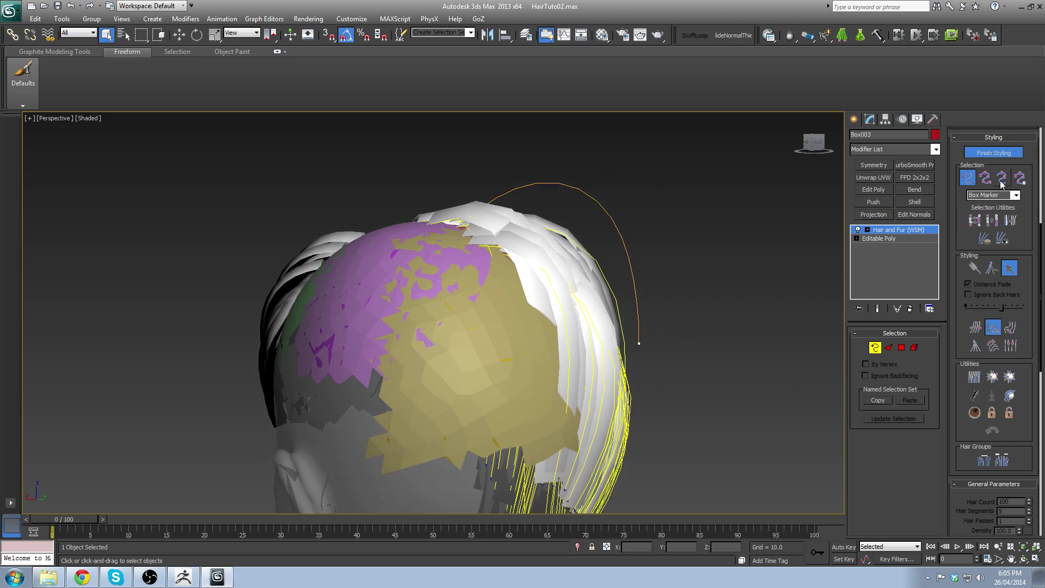
pyautogui.click(974, 268)
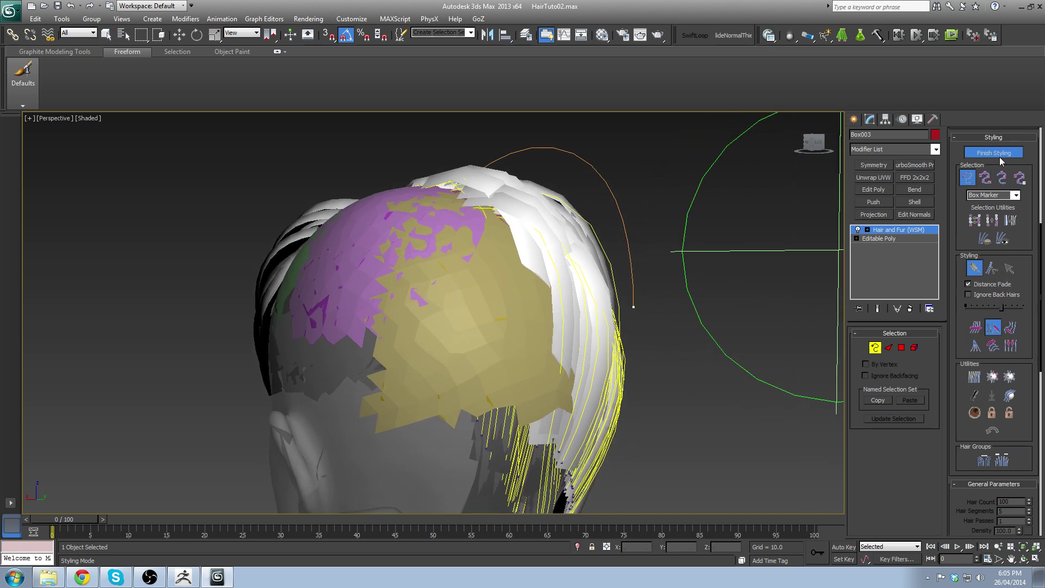
pyautogui.keyDown('alt'); pyautogui.moveTo(763, 272); pyautogui.dragTo(695, 209, button='middle'); pyautogui.keyUp('alt')
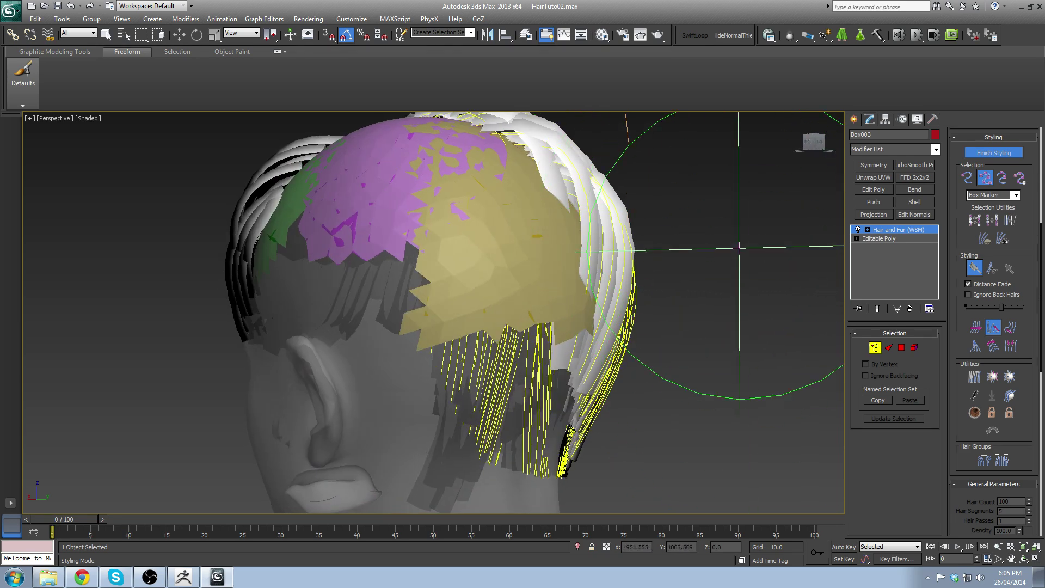
pyautogui.scroll(-4, 595, 280)
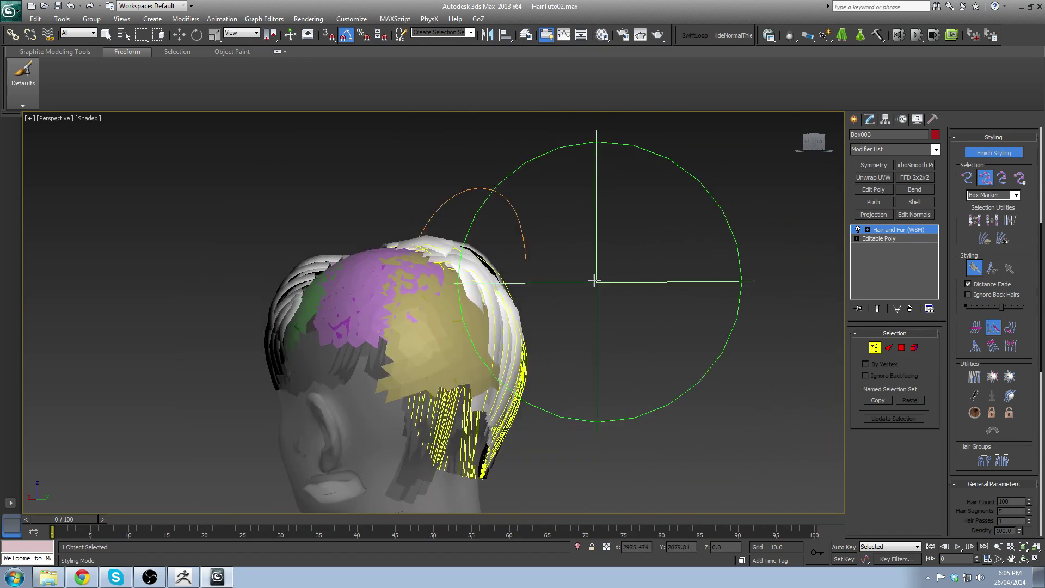
pyautogui.click(976, 329)
# Step: Reselect all guides of the back patch, comb them inward toward the nape, and finish styling
pyautogui.moveTo(599, 401)
pyautogui.keyDown('alt'); pyautogui.mouseDown(button='middle')
pyautogui.moveTo(628, 340)
pyautogui.moveTo(612, 373)
pyautogui.moveTo(607, 362)
pyautogui.moveTo(334, 285)
pyautogui.mouseUp(button='middle'); pyautogui.keyUp('alt')
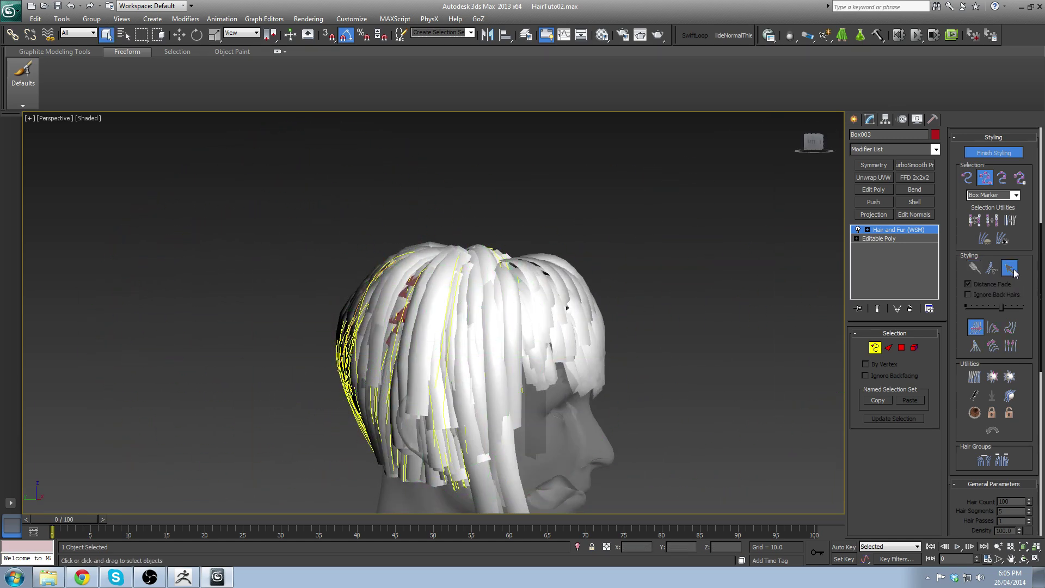
pyautogui.moveTo(537, 304); pyautogui.dragTo(574, 224, button='middle')
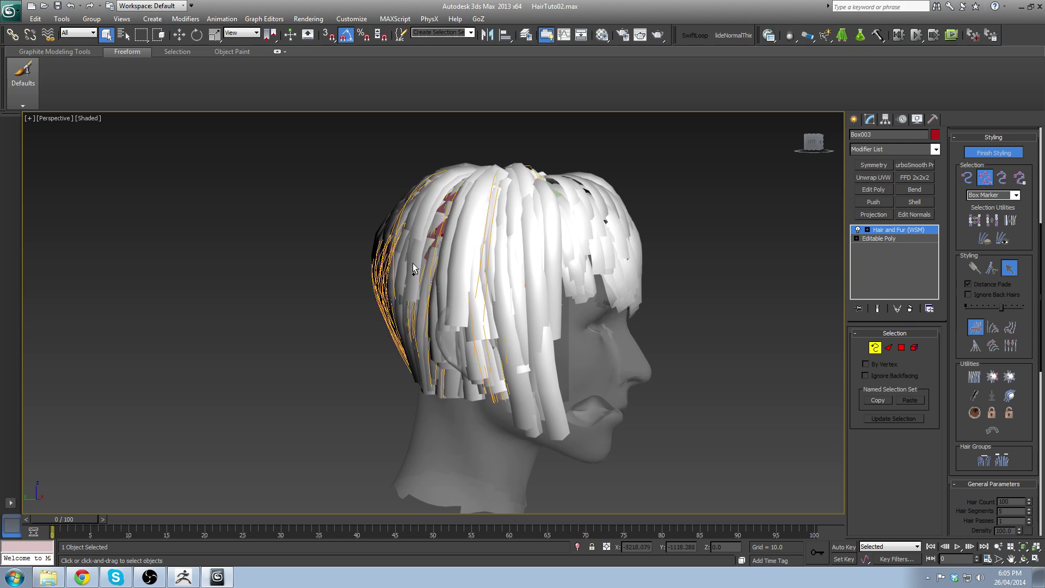
pyautogui.moveTo(507, 241)
pyautogui.keyDown('alt'); pyautogui.mouseDown(button='middle')
pyautogui.moveTo(599, 250)
pyautogui.moveTo(678, 275)
pyautogui.mouseUp(button='middle'); pyautogui.keyUp('alt')
pyautogui.moveTo(690, 293)
pyautogui.mouseDown()
pyautogui.moveTo(693, 374)
pyautogui.moveTo(661, 245)
pyautogui.moveTo(674, 387)
pyautogui.moveTo(618, 499)
pyautogui.moveTo(627, 418)
pyautogui.mouseUp()
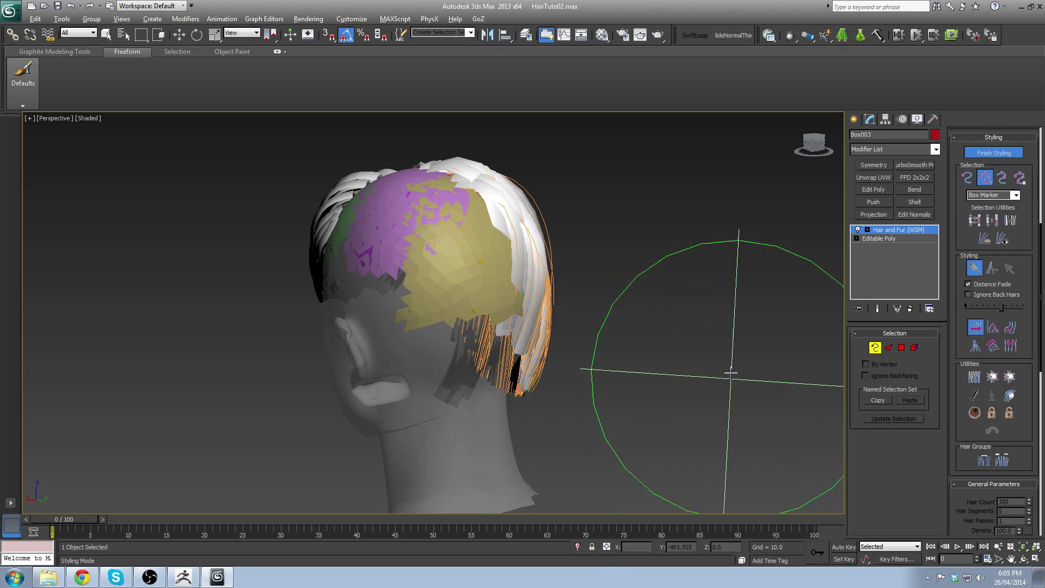
pyautogui.moveTo(730, 368)
pyautogui.keyDown('alt'); pyautogui.mouseDown(button='middle')
pyautogui.moveTo(612, 345)
pyautogui.moveTo(833, 289)
pyautogui.mouseUp(button='middle'); pyautogui.keyUp('alt')
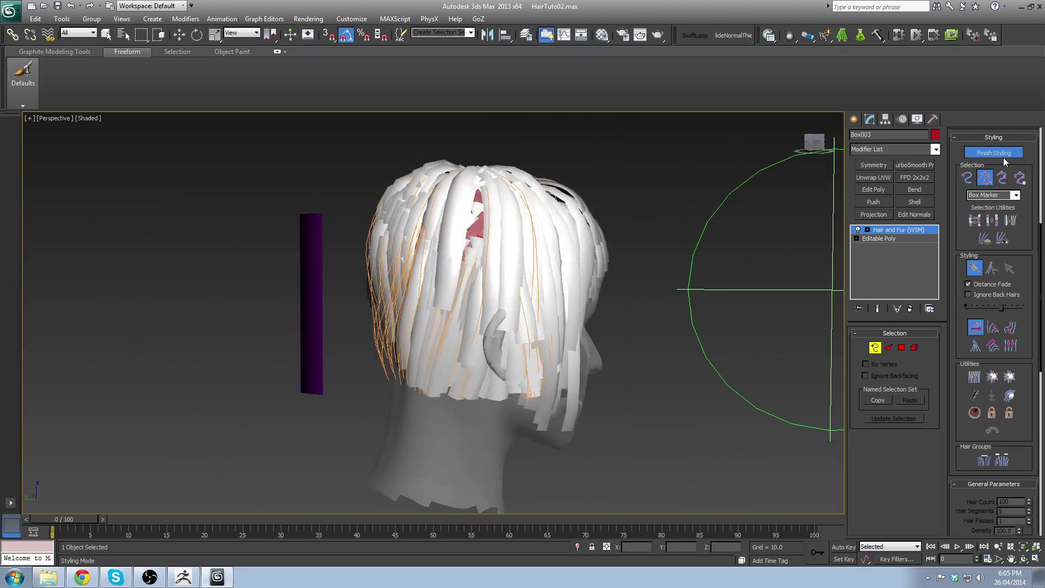
pyautogui.click(1005, 153)
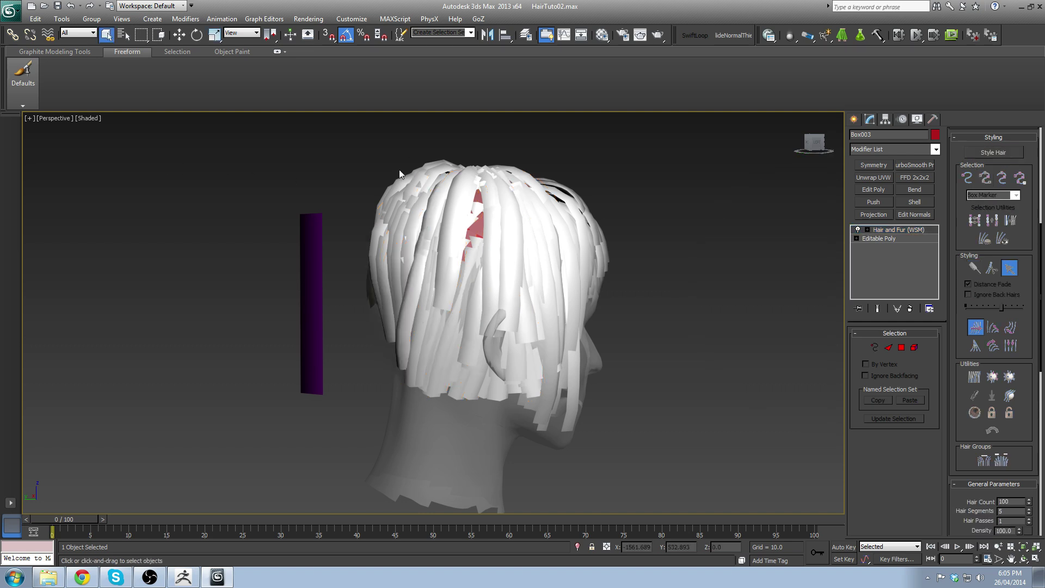
# Step: Save the scene as HairTuto03, overwriting the existing file
pyautogui.keyDown('alt'); pyautogui.moveTo(400, 170); pyautogui.dragTo(511, 225, button='middle'); pyautogui.keyUp('alt')
pyautogui.click(11, 10)
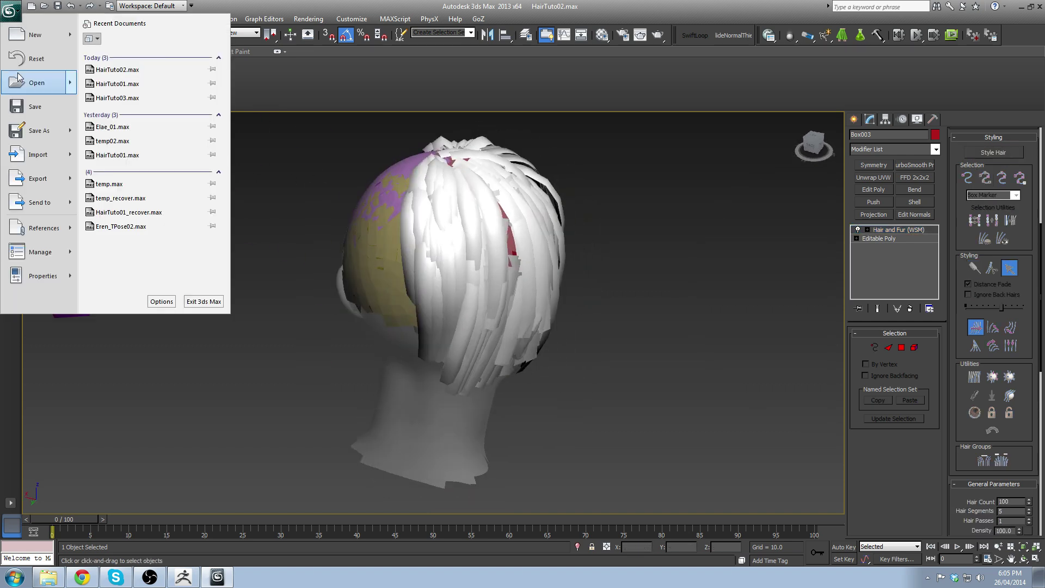
pyautogui.click(24, 133)
pyautogui.click(47, 91)
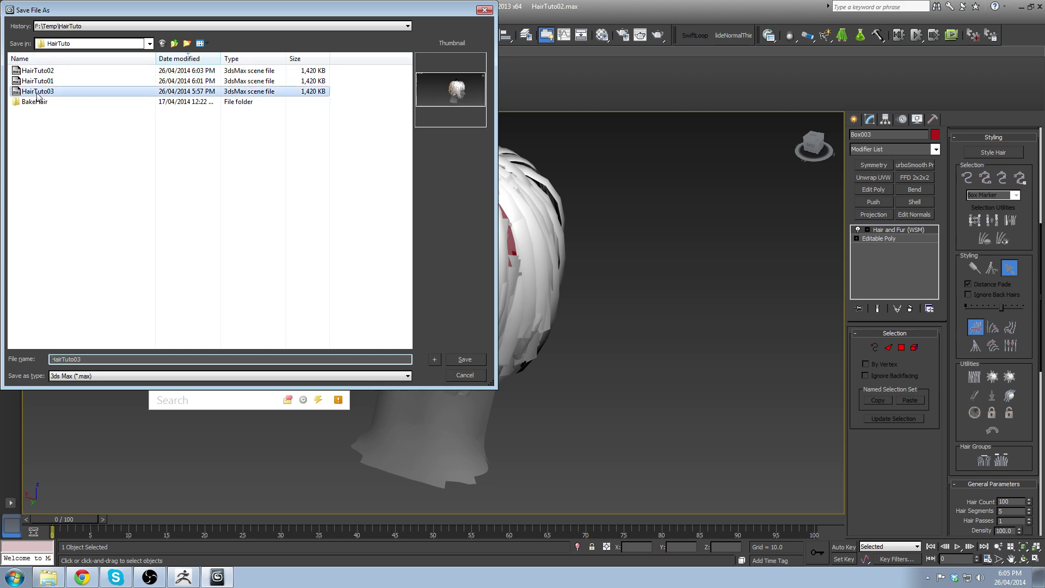
pyautogui.press('Return')
pyautogui.click(543, 325)
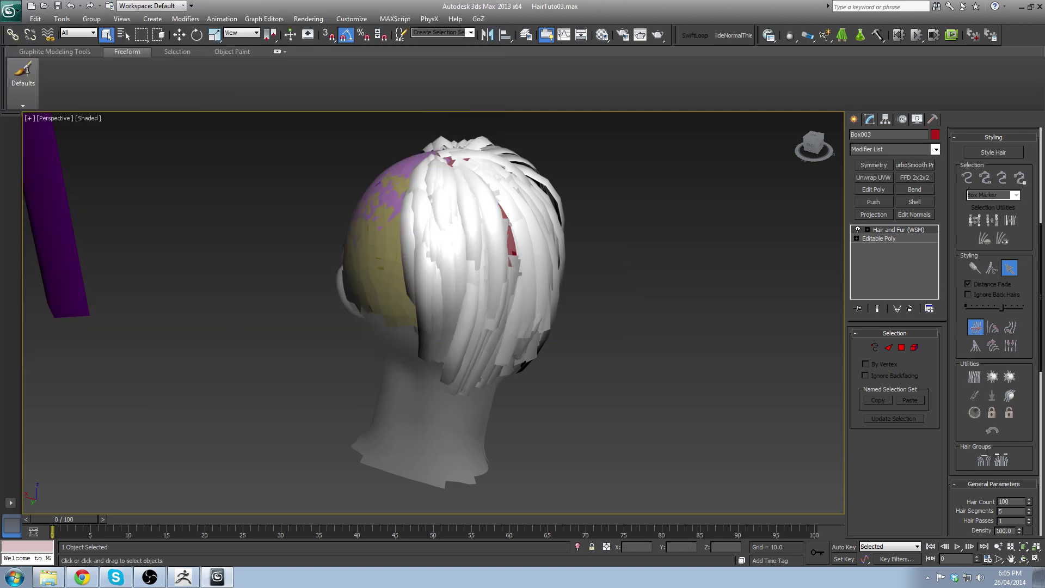
# Step: Resume styling with guide selection on hair ends and a smaller brush, then push the back tips toward the nape using Translate
pyautogui.click(994, 153)
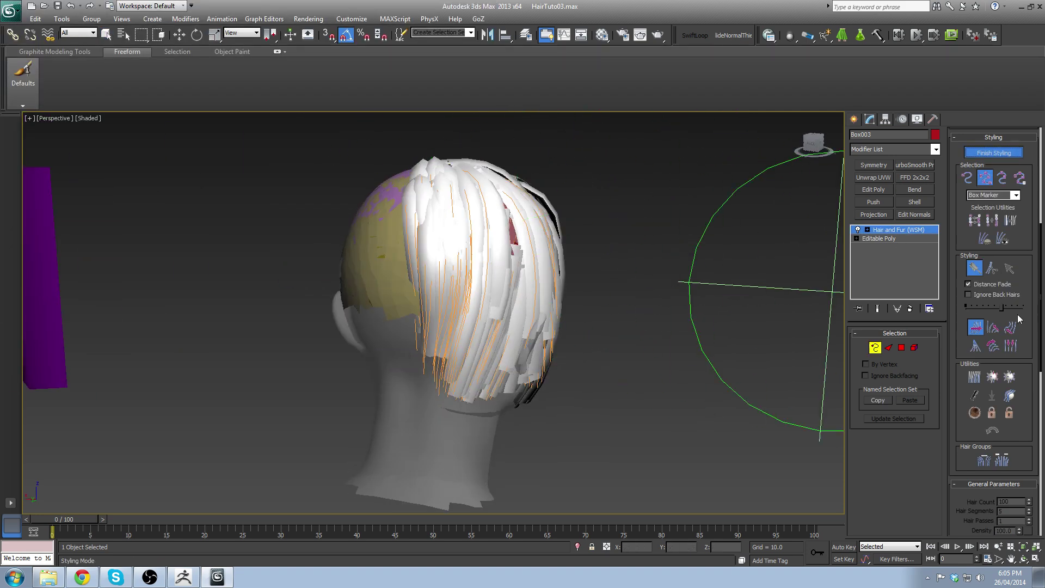
pyautogui.keyDown('alt'); pyautogui.moveTo(403, 218); pyautogui.dragTo(499, 229); pyautogui.keyUp('alt')
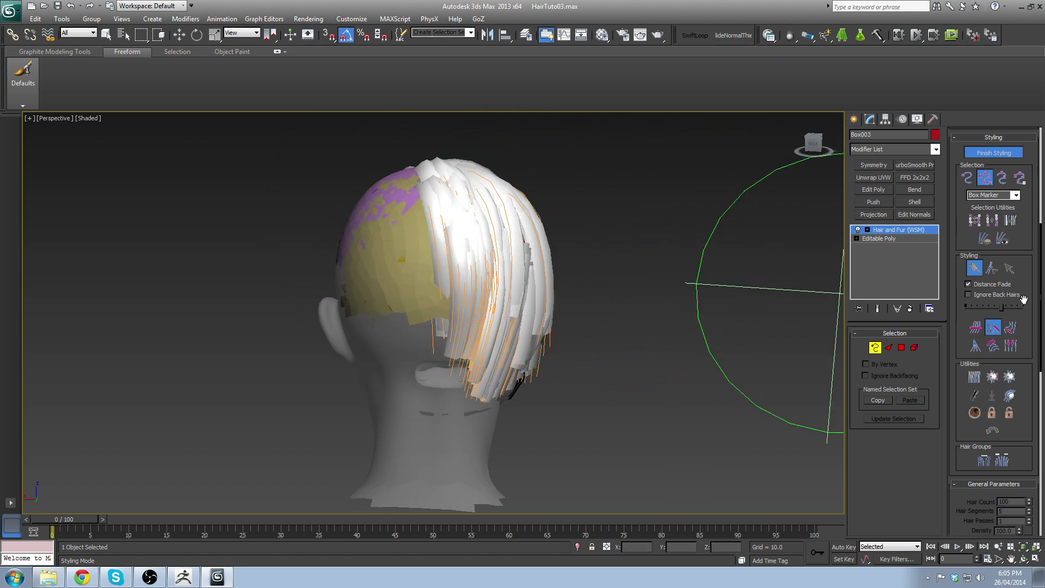
pyautogui.moveTo(588, 255)
pyautogui.keyDown('alt'); pyautogui.mouseDown(button='middle')
pyautogui.moveTo(601, 206)
pyautogui.moveTo(548, 264)
pyautogui.mouseUp(button='middle'); pyautogui.keyUp('alt')
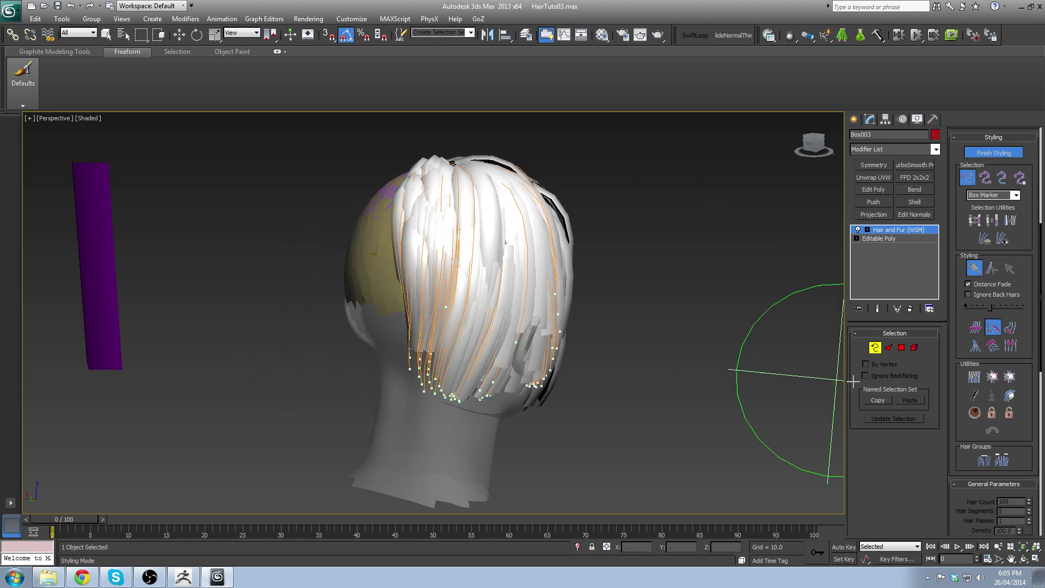
pyautogui.moveTo(407, 341)
pyautogui.mouseDown()
pyautogui.moveTo(413, 313)
pyautogui.moveTo(408, 394)
pyautogui.mouseUp()
pyautogui.keyDown('alt'); pyautogui.moveTo(408, 395); pyautogui.dragTo(303, 368, button='middle'); pyautogui.keyUp('alt')
pyautogui.moveTo(321, 389)
pyautogui.mouseDown()
pyautogui.moveTo(339, 378)
pyautogui.moveTo(389, 458)
pyautogui.moveTo(361, 379)
pyautogui.mouseUp()
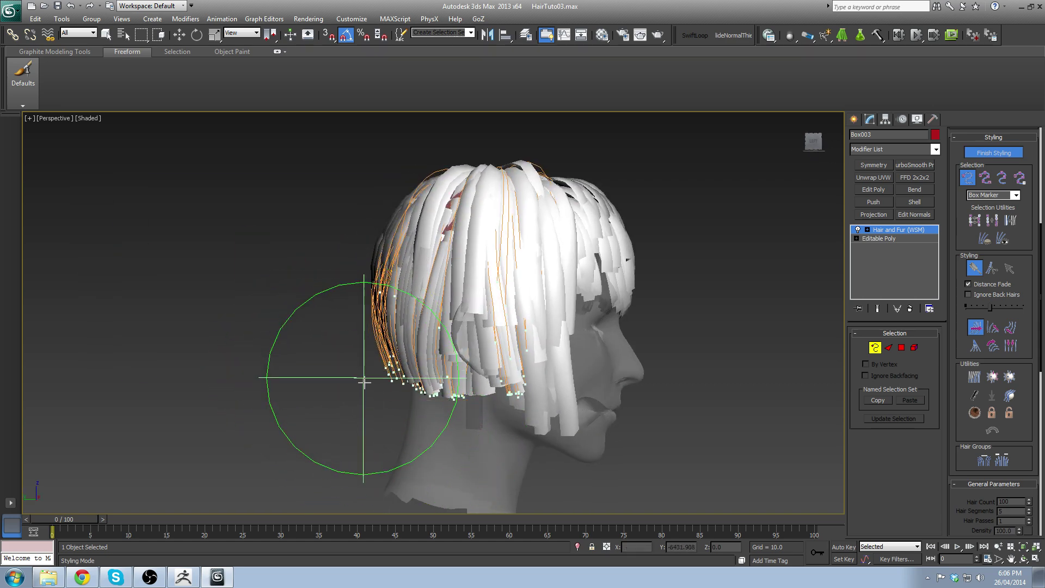
# Step: Comb the tips of the side guides downward around the ear and cheek with short Translate strokes from several angles
pyautogui.moveTo(577, 379); pyautogui.dragTo(580, 409)
pyautogui.keyDown('alt'); pyautogui.moveTo(580, 409); pyautogui.dragTo(506, 449, button='middle'); pyautogui.keyUp('alt')
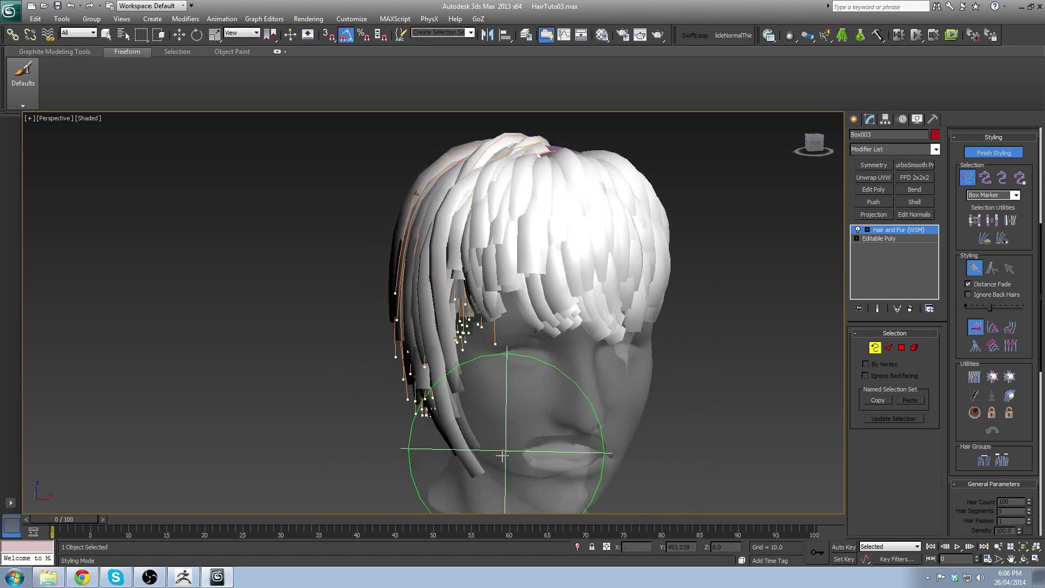
pyautogui.moveTo(476, 432)
pyautogui.mouseDown()
pyautogui.moveTo(469, 441)
pyautogui.moveTo(482, 444)
pyautogui.mouseUp()
pyautogui.keyDown('alt'); pyautogui.moveTo(586, 399); pyautogui.dragTo(626, 345, button='middle'); pyautogui.keyUp('alt')
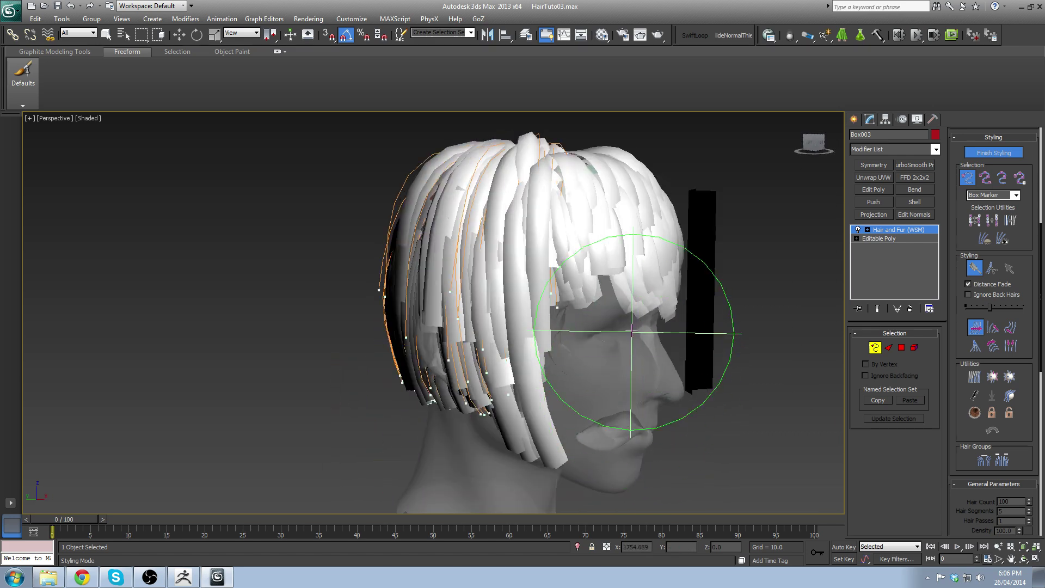
pyautogui.keyDown('alt'); pyautogui.moveTo(653, 228); pyautogui.dragTo(667, 230, button='middle'); pyautogui.keyUp('alt')
pyautogui.moveTo(627, 255); pyautogui.dragTo(639, 253)
pyautogui.keyDown('alt'); pyautogui.moveTo(647, 293); pyautogui.dragTo(562, 297, button='middle'); pyautogui.keyUp('alt')
pyautogui.scroll(-5, 520, 294)
pyautogui.scroll(5, 561, 310)
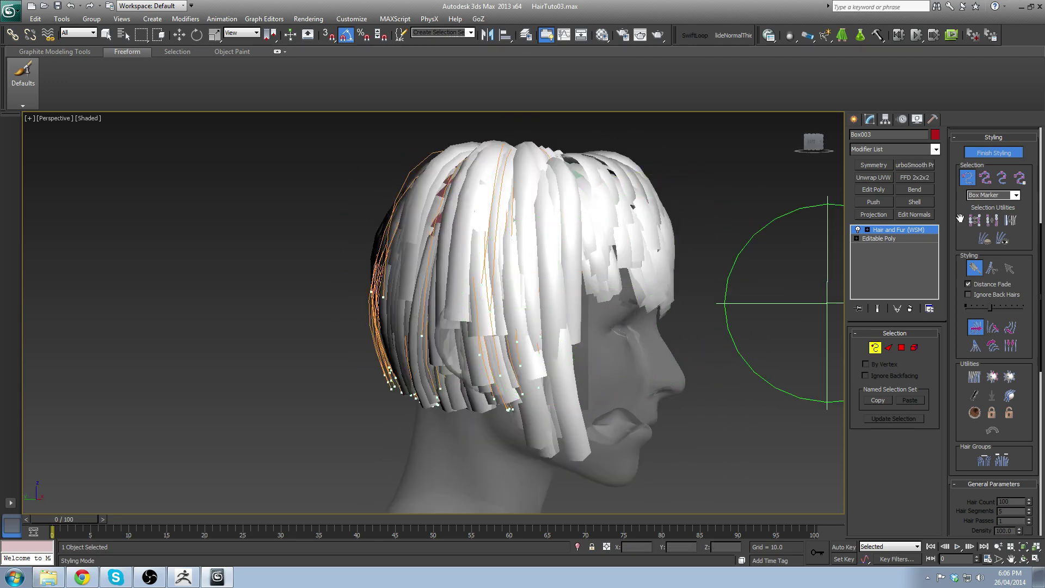
# Step: Brush the crown guides slightly upward as whole strands with a larger brush, undoing the first oversized stroke, and finish styling
pyautogui.click(985, 177)
pyautogui.moveTo(397, 175)
pyautogui.keyDown('alt'); pyautogui.mouseDown(button='middle')
pyautogui.moveTo(450, 174)
pyautogui.moveTo(385, 214)
pyautogui.mouseUp(button='middle'); pyautogui.keyUp('alt')
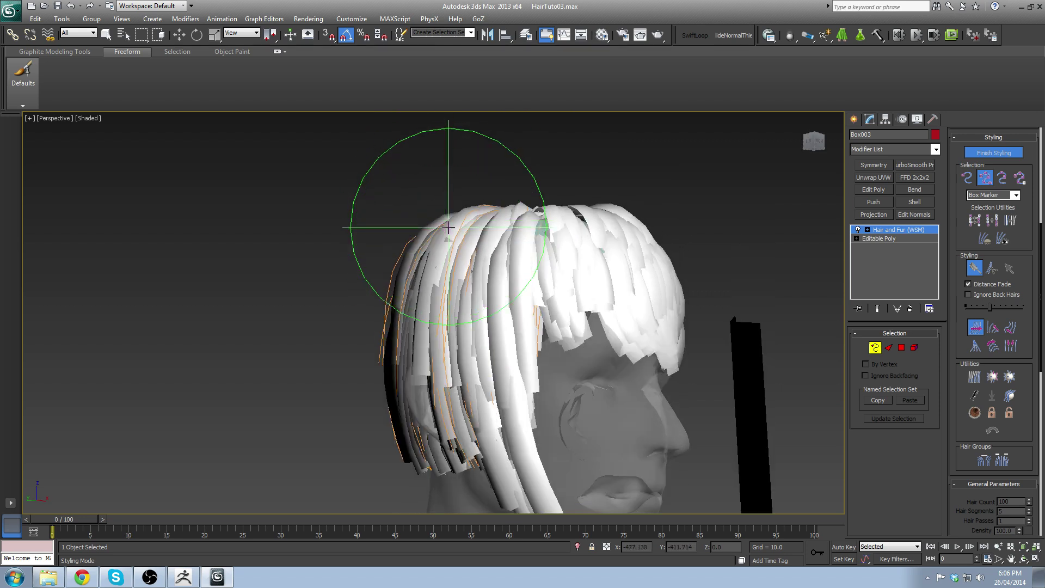
pyautogui.moveTo(403, 191)
pyautogui.mouseDown()
pyautogui.moveTo(444, 144)
pyautogui.moveTo(468, 147)
pyautogui.mouseUp()
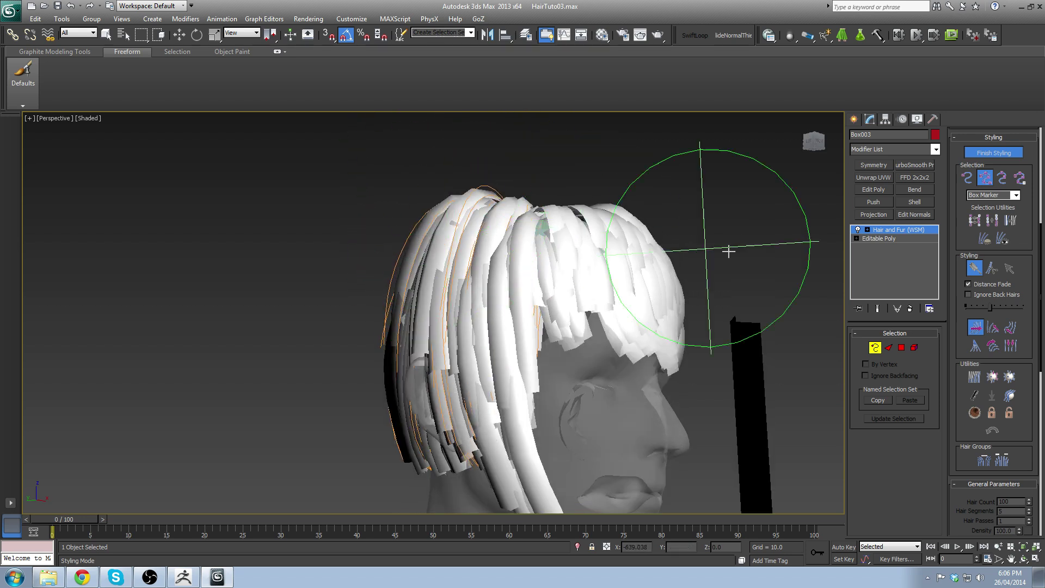
pyautogui.click(995, 433)
pyautogui.moveTo(991, 308); pyautogui.dragTo(1002, 308)
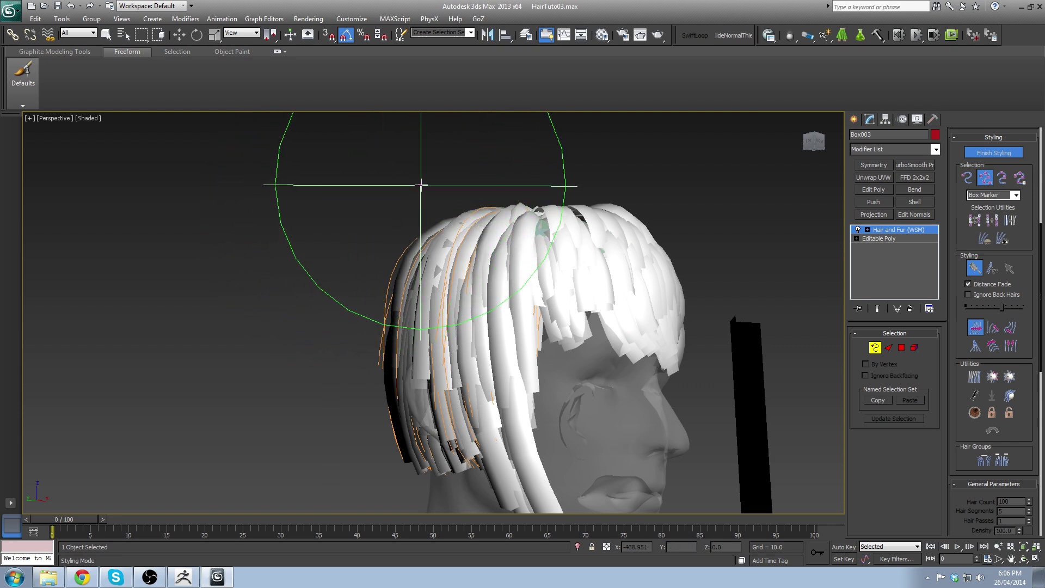
pyautogui.moveTo(449, 178); pyautogui.dragTo(453, 170)
pyautogui.moveTo(395, 190); pyautogui.dragTo(395, 175)
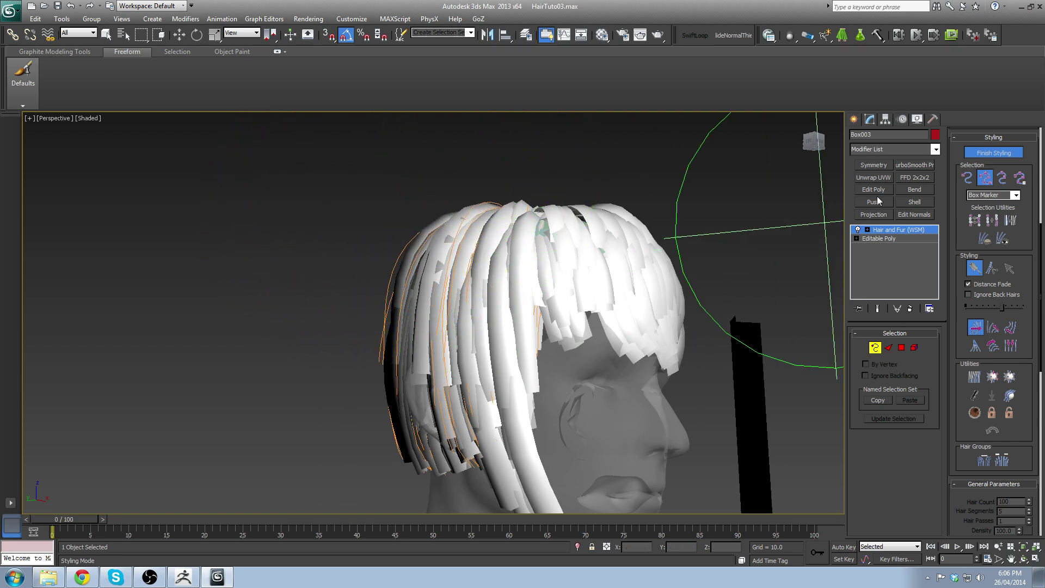
pyautogui.click(994, 152)
# Step: Start styling the fringe patch Box001, enlarge the Hair Brush, and lift its guides near the crown using Stand
pyautogui.click(591, 278)
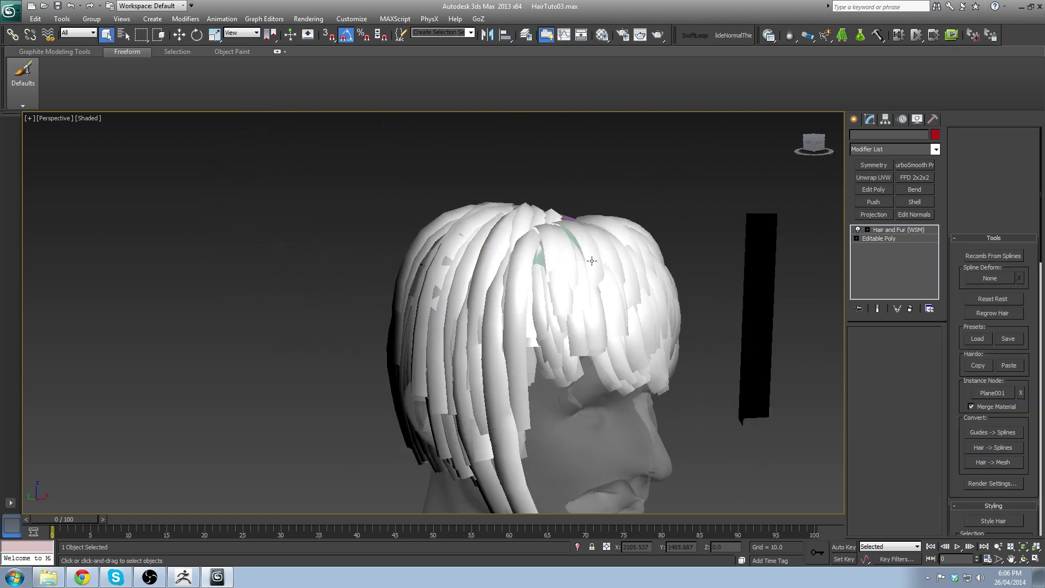
pyautogui.keyDown('alt'); pyautogui.moveTo(621, 234); pyautogui.dragTo(649, 222, button='middle'); pyautogui.keyUp('alt')
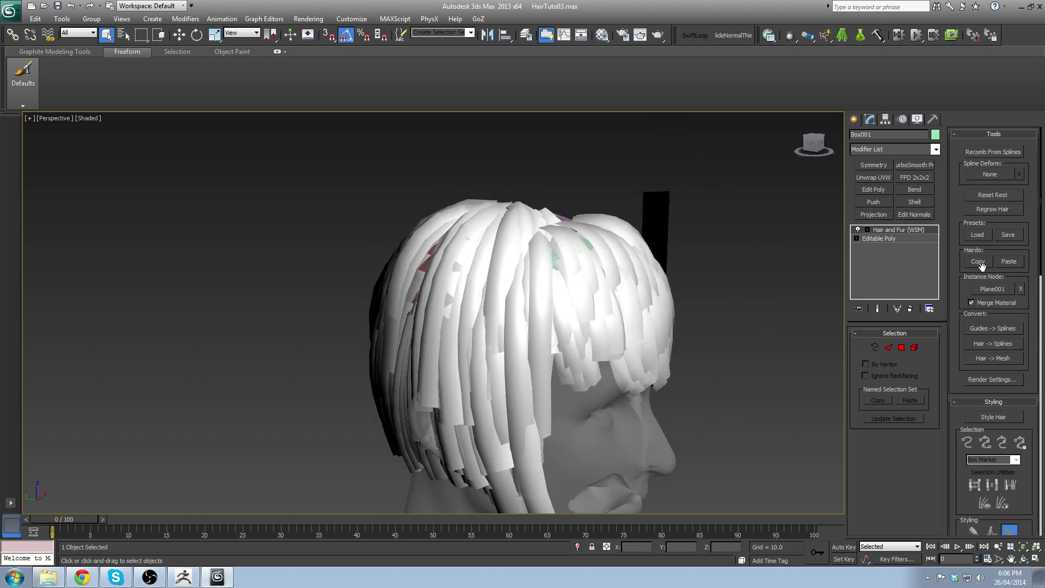
pyautogui.click(993, 417)
pyautogui.scroll(-5, 987, 381)
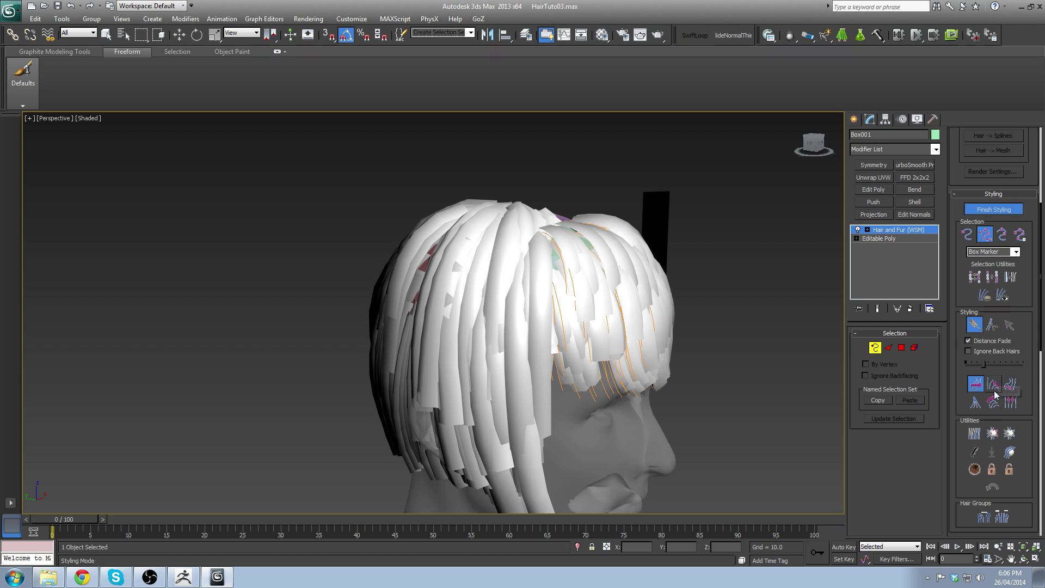
pyautogui.click(993, 385)
pyautogui.moveTo(983, 363); pyautogui.dragTo(1006, 363)
pyautogui.moveTo(575, 210); pyautogui.dragTo(588, 205)
pyautogui.moveTo(574, 213)
pyautogui.keyDown('alt'); pyautogui.mouseDown(button='middle')
pyautogui.moveTo(550, 199)
pyautogui.moveTo(602, 231)
pyautogui.mouseUp(button='middle'); pyautogui.keyUp('alt')
pyautogui.click(587, 180)
pyautogui.moveTo(590, 191)
pyautogui.mouseDown()
pyautogui.moveTo(565, 189)
pyautogui.moveTo(587, 207)
pyautogui.mouseUp()
pyautogui.keyDown('alt'); pyautogui.moveTo(589, 210); pyautogui.dragTo(557, 200, button='middle'); pyautogui.keyUp('alt')
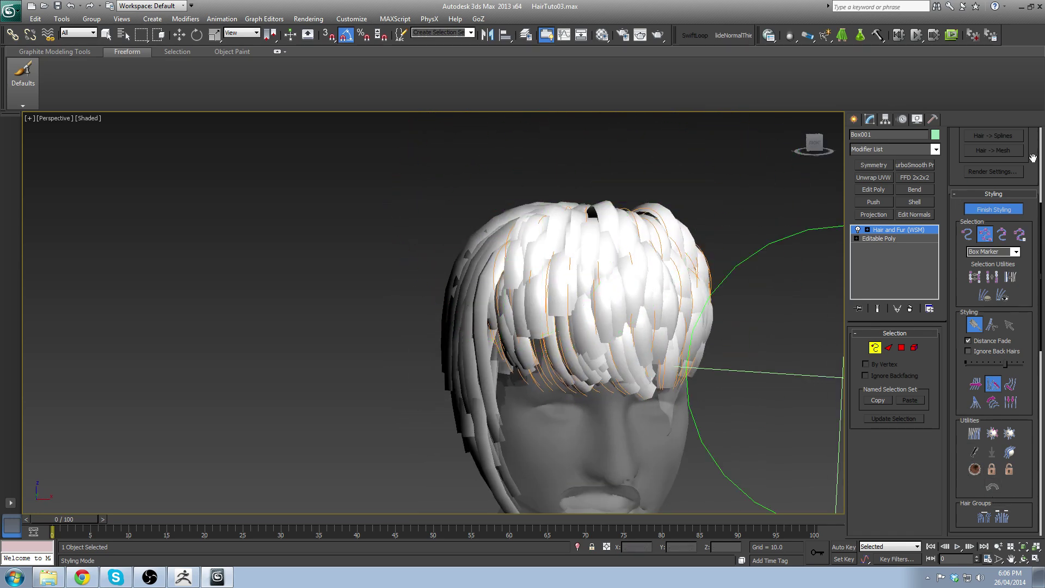
# Step: Select the fringe guides by hair ends and comb their tips with Translate strokes from the front and side
pyautogui.moveTo(1033, 158)
pyautogui.mouseDown()
pyautogui.moveTo(1020, 374)
pyautogui.moveTo(1023, 166)
pyautogui.mouseUp()
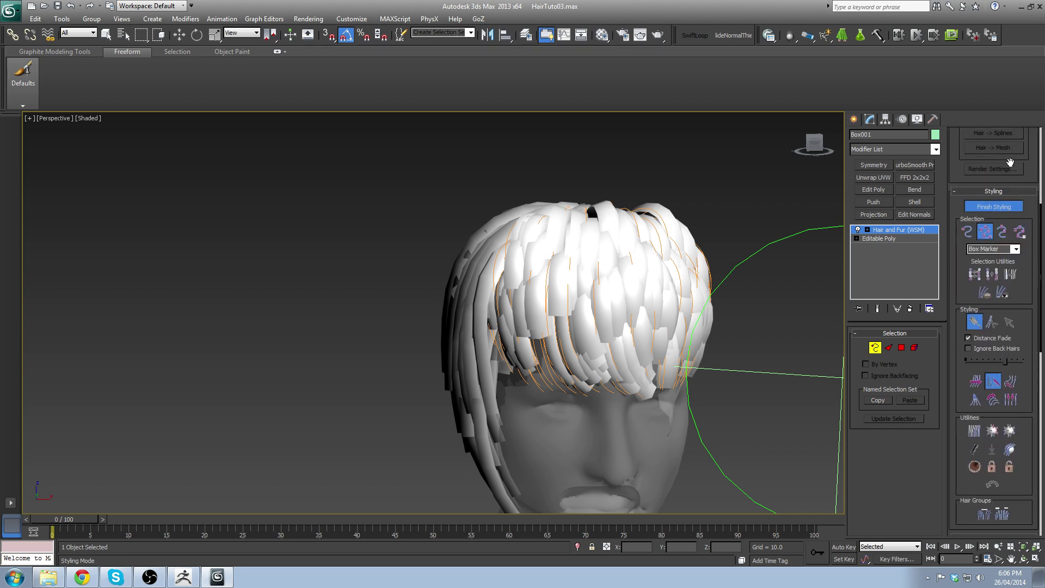
pyautogui.click(967, 231)
pyautogui.moveTo(454, 423); pyautogui.dragTo(452, 423)
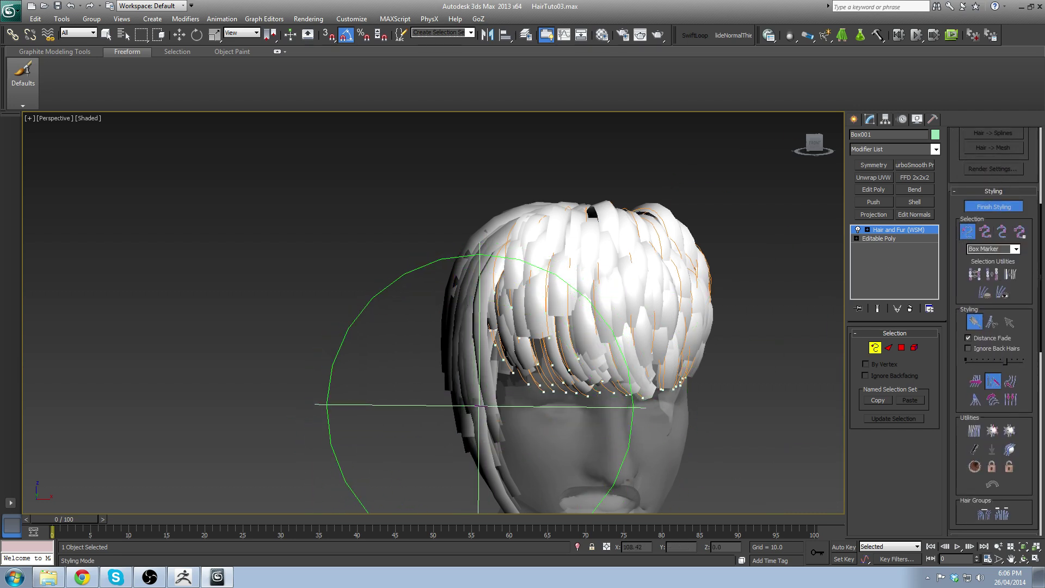
pyautogui.click(975, 381)
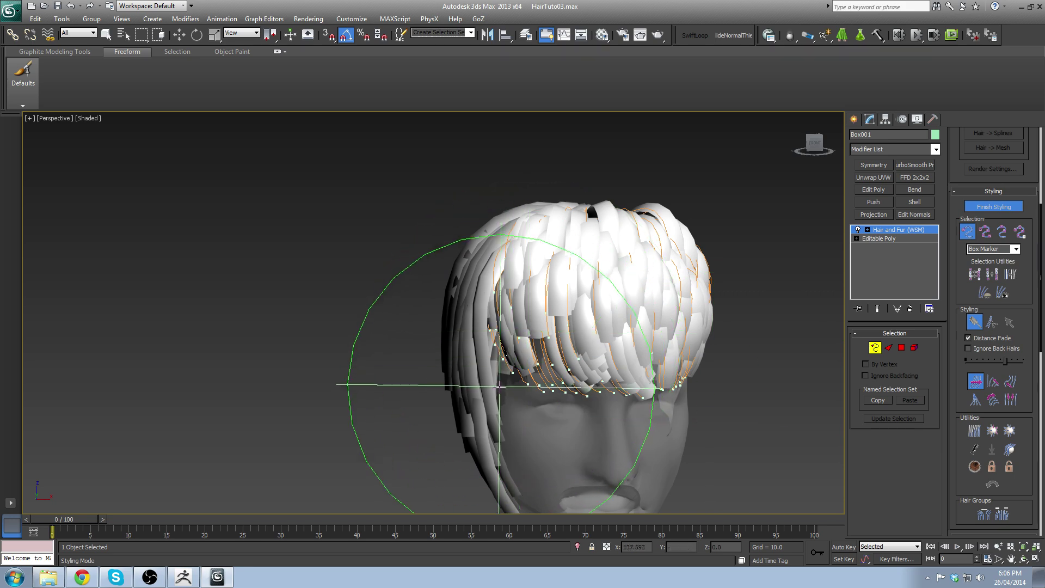
pyautogui.moveTo(502, 386); pyautogui.dragTo(517, 404)
pyautogui.keyDown('alt'); pyautogui.moveTo(669, 215); pyautogui.dragTo(775, 236, button='middle'); pyautogui.keyUp('alt')
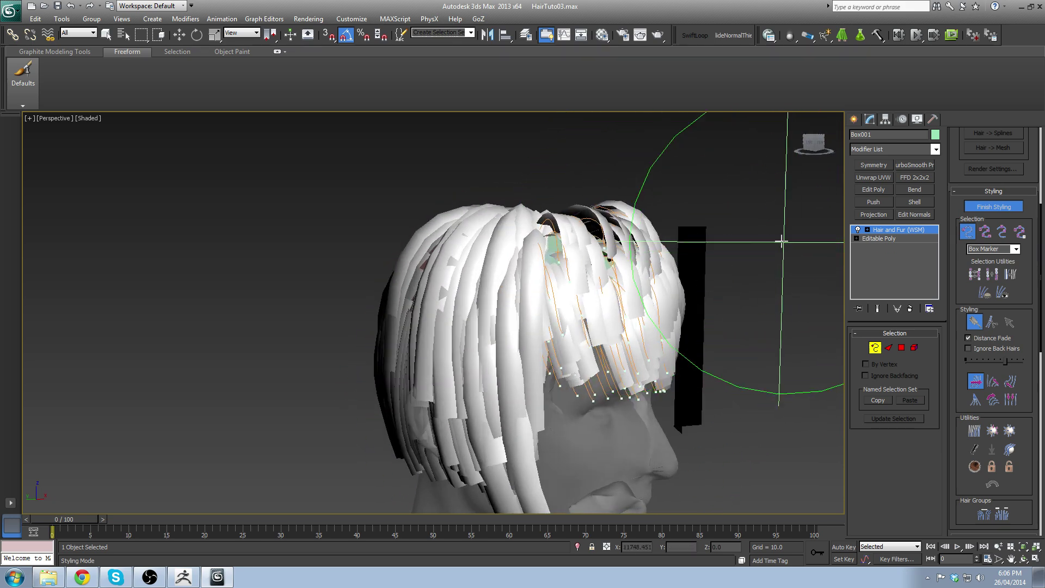
pyautogui.moveTo(528, 226)
pyautogui.keyDown('alt'); pyautogui.mouseDown(button='middle')
pyautogui.moveTo(444, 224)
pyautogui.moveTo(445, 239)
pyautogui.mouseUp(button='middle'); pyautogui.keyUp('alt')
pyautogui.moveTo(424, 210)
pyautogui.mouseDown()
pyautogui.moveTo(419, 256)
pyautogui.moveTo(439, 229)
pyautogui.mouseUp()
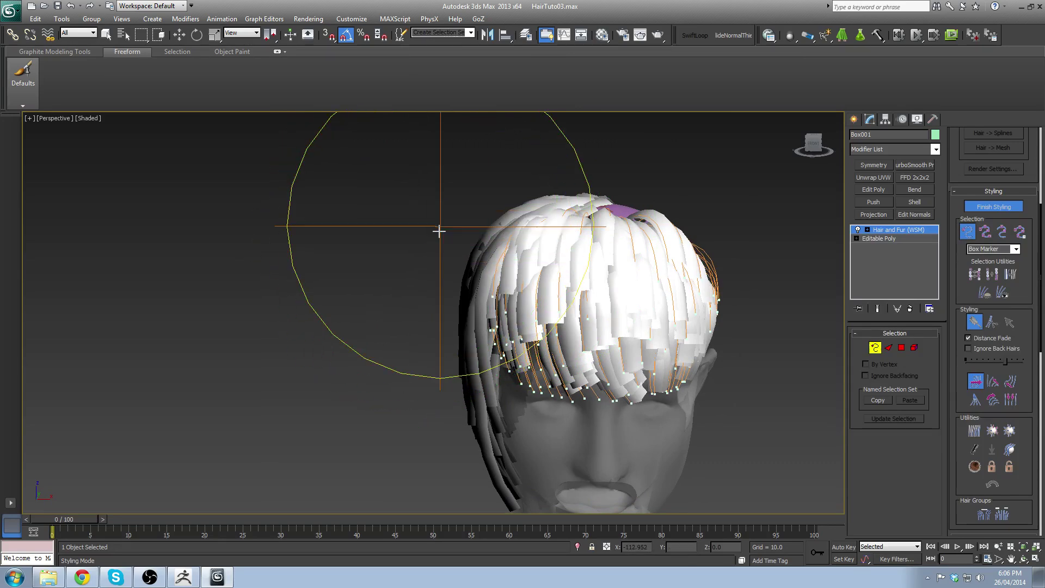
# Step: Comb the fringe tips along the opposite temple with a short Translate stroke and finish styling
pyautogui.moveTo(439, 228)
pyautogui.keyDown('alt'); pyautogui.mouseDown(button='middle')
pyautogui.moveTo(423, 252)
pyautogui.moveTo(509, 224)
pyautogui.moveTo(800, 245)
pyautogui.moveTo(661, 245)
pyautogui.mouseUp(button='middle'); pyautogui.keyUp('alt')
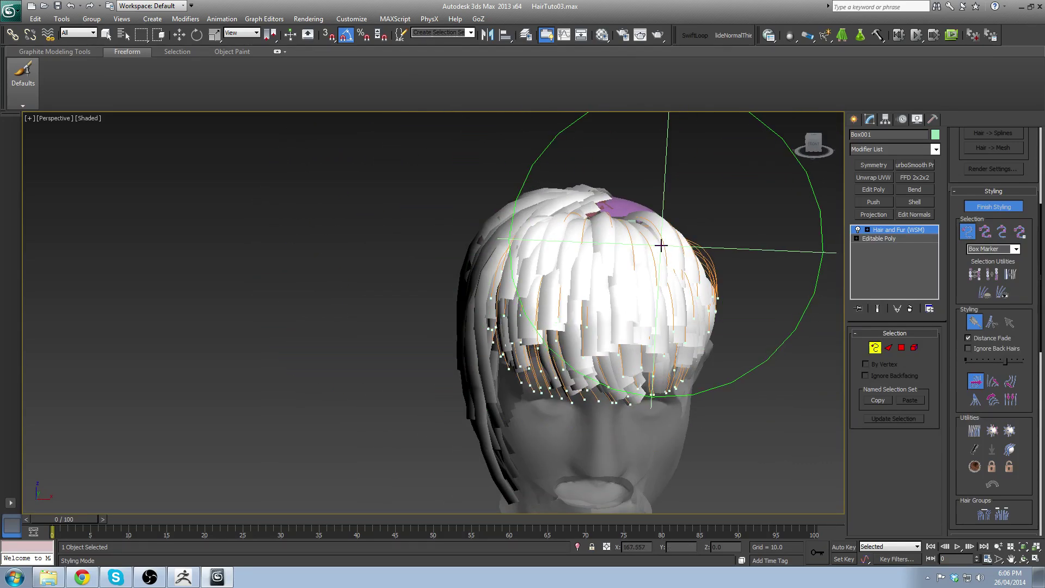
pyautogui.keyDown('alt'); pyautogui.moveTo(453, 219); pyautogui.dragTo(758, 287, button='middle'); pyautogui.keyUp('alt')
pyautogui.moveTo(827, 343); pyautogui.dragTo(832, 351)
pyautogui.keyDown('alt'); pyautogui.moveTo(825, 337); pyautogui.dragTo(762, 371, button='middle'); pyautogui.keyUp('alt')
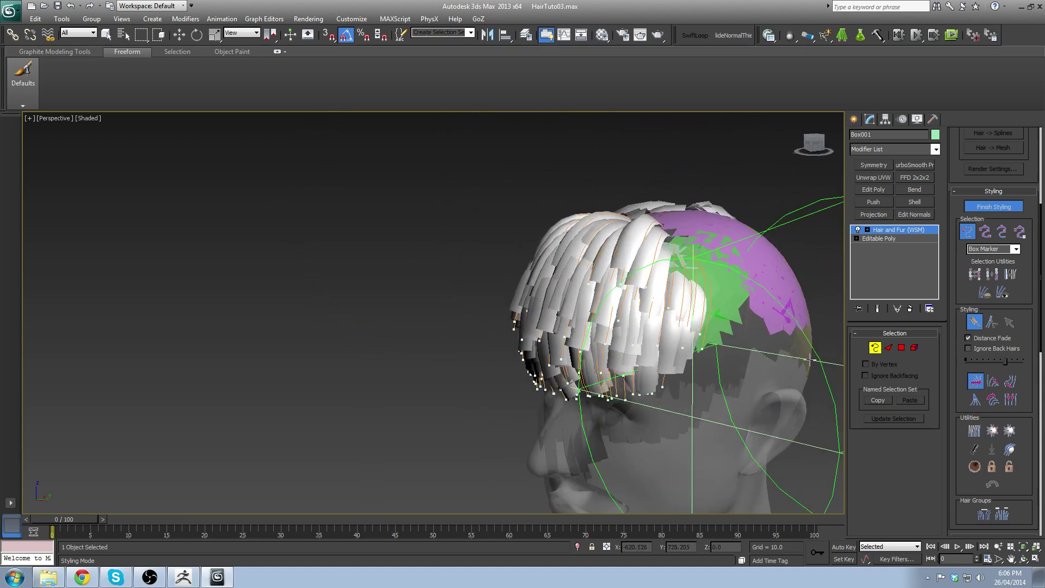
pyautogui.scroll(-4, 760, 381)
pyautogui.moveTo(686, 370)
pyautogui.keyDown('alt'); pyautogui.mouseDown(button='middle')
pyautogui.moveTo(735, 374)
pyautogui.moveTo(737, 326)
pyautogui.moveTo(744, 376)
pyautogui.mouseUp(button='middle'); pyautogui.keyUp('alt')
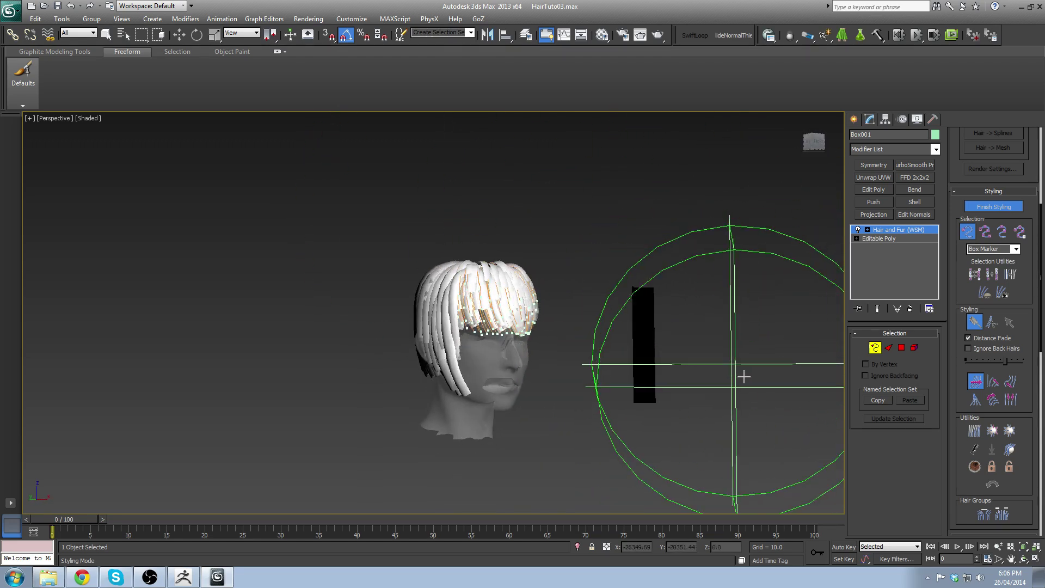
pyautogui.click(1006, 212)
# Step: Examine the combined hairstyle from the side, front and above for gaps and strand flow
pyautogui.moveTo(632, 255)
pyautogui.keyDown('alt'); pyautogui.mouseDown(button='middle')
pyautogui.moveTo(597, 269)
pyautogui.moveTo(669, 310)
pyautogui.mouseUp(button='middle'); pyautogui.keyUp('alt')
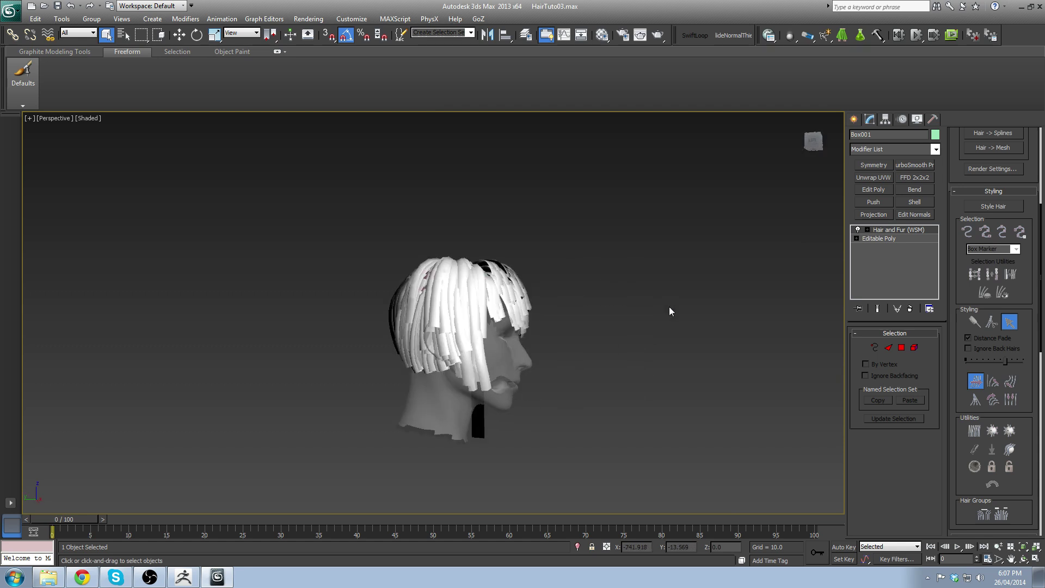
pyautogui.keyDown('alt'); pyautogui.moveTo(668, 283); pyautogui.dragTo(617, 377, button='middle'); pyautogui.keyUp('alt')
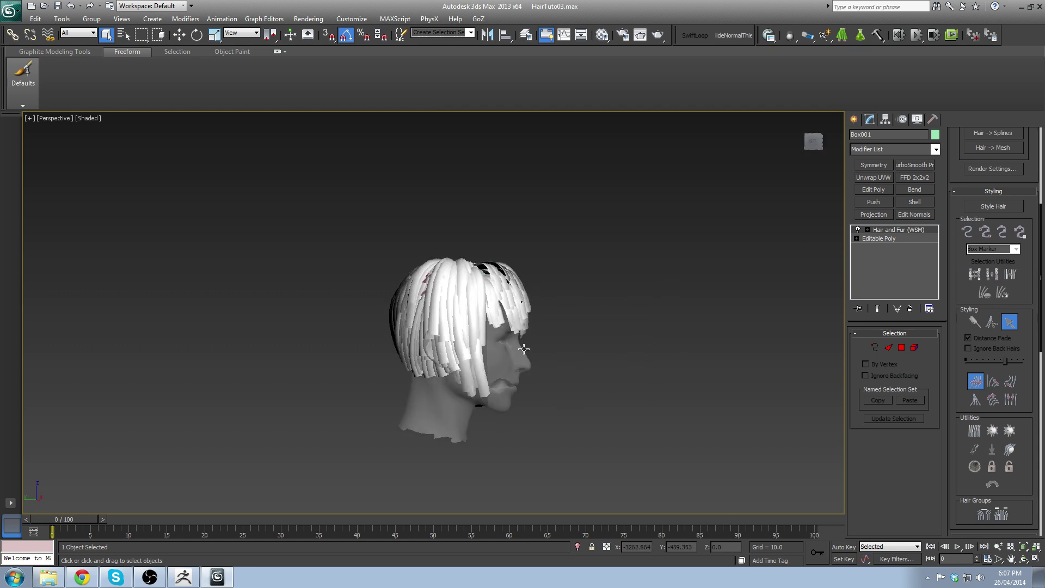
pyautogui.scroll(3, 617, 376)
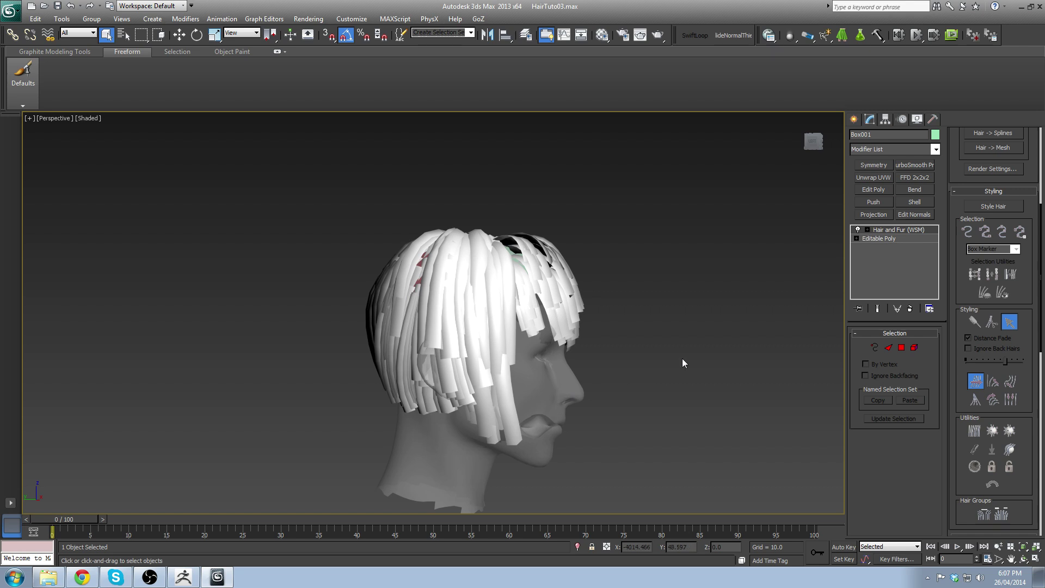
pyautogui.keyDown('alt'); pyautogui.moveTo(686, 359); pyautogui.dragTo(587, 449, button='middle'); pyautogui.keyUp('alt')
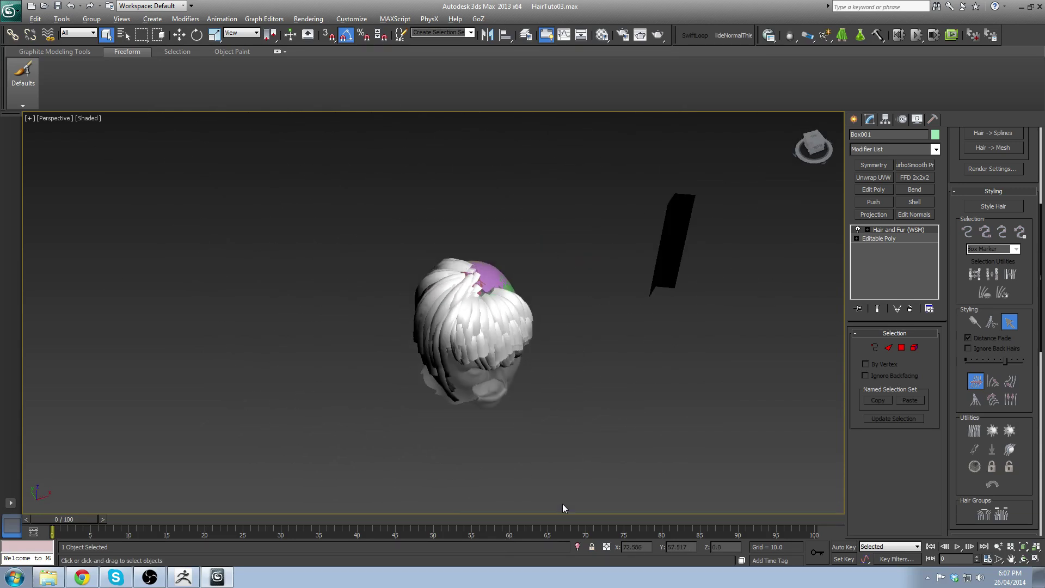
pyautogui.keyDown('alt'); pyautogui.moveTo(563, 504); pyautogui.dragTo(323, 329, button='middle'); pyautogui.keyUp('alt')
pyautogui.scroll(5, 499, 387)
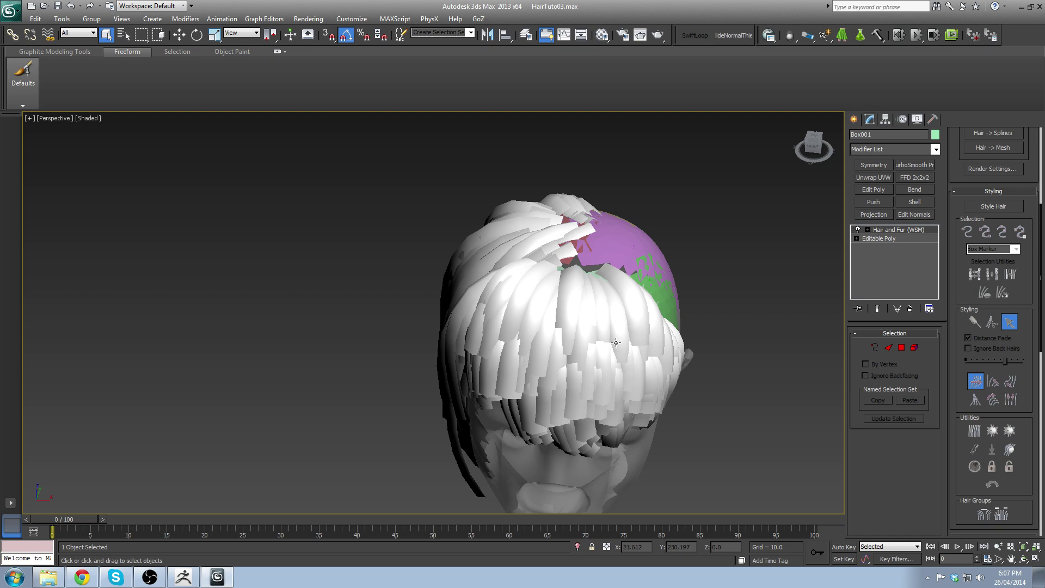
pyautogui.keyDown('alt'); pyautogui.moveTo(616, 343); pyautogui.dragTo(482, 173, button='middle'); pyautogui.keyUp('alt')
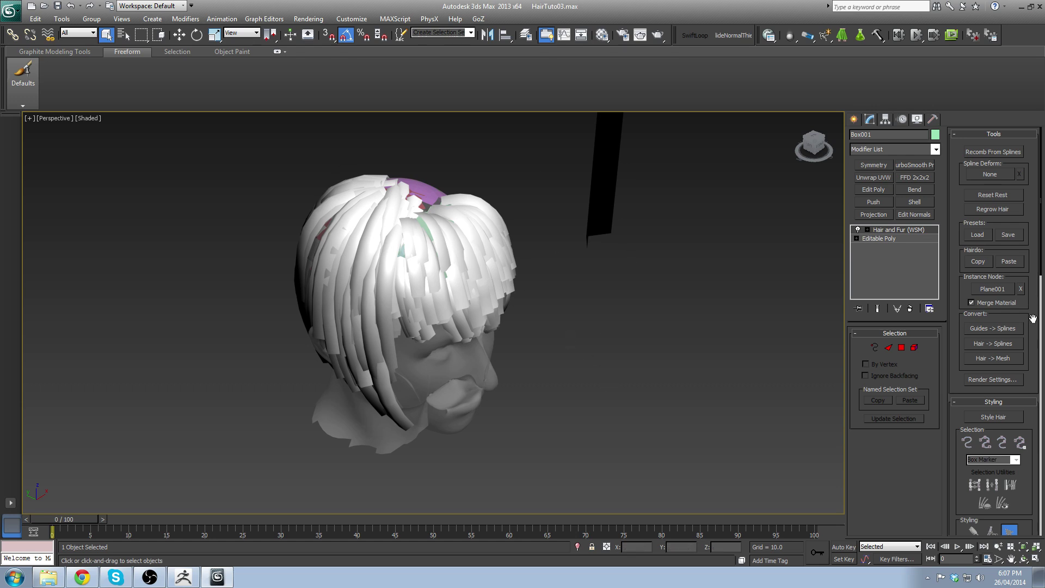
# Step: Expand the Dynamics settings of the Hair and Fur modifier on the fringe patch Box001
pyautogui.moveTo(1034, 319); pyautogui.dragTo(1003, 46)
pyautogui.moveTo(1032, 405); pyautogui.dragTo(1026, 199)
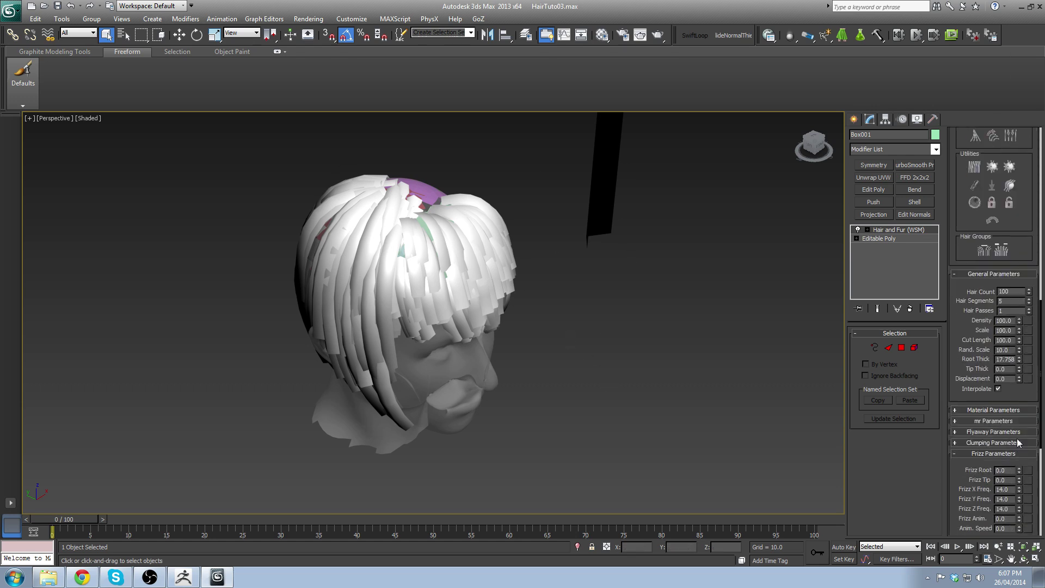
pyautogui.scroll(-5, 1007, 468)
pyautogui.scroll(-3, 1024, 432)
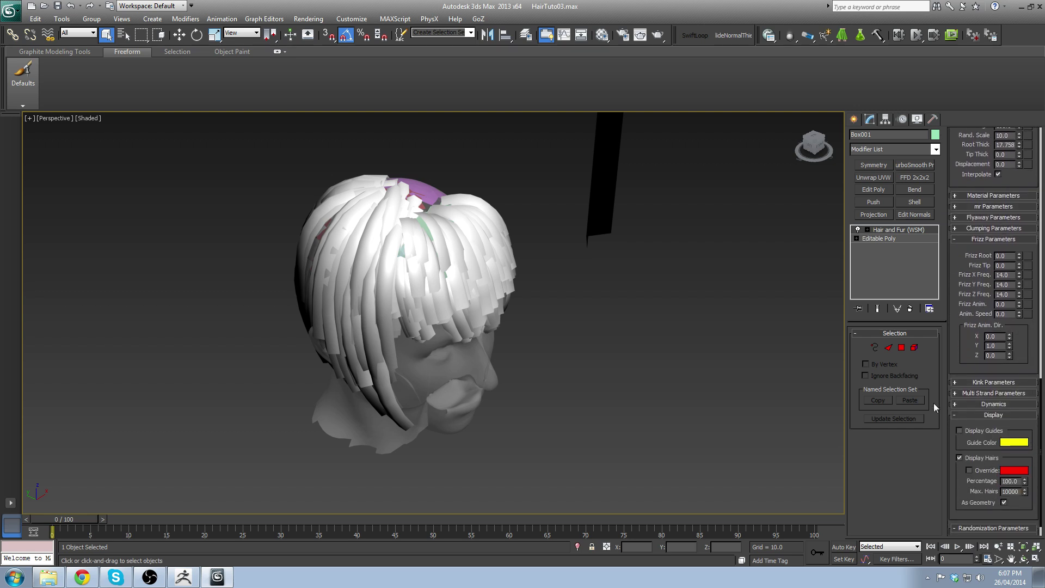
pyautogui.click(974, 405)
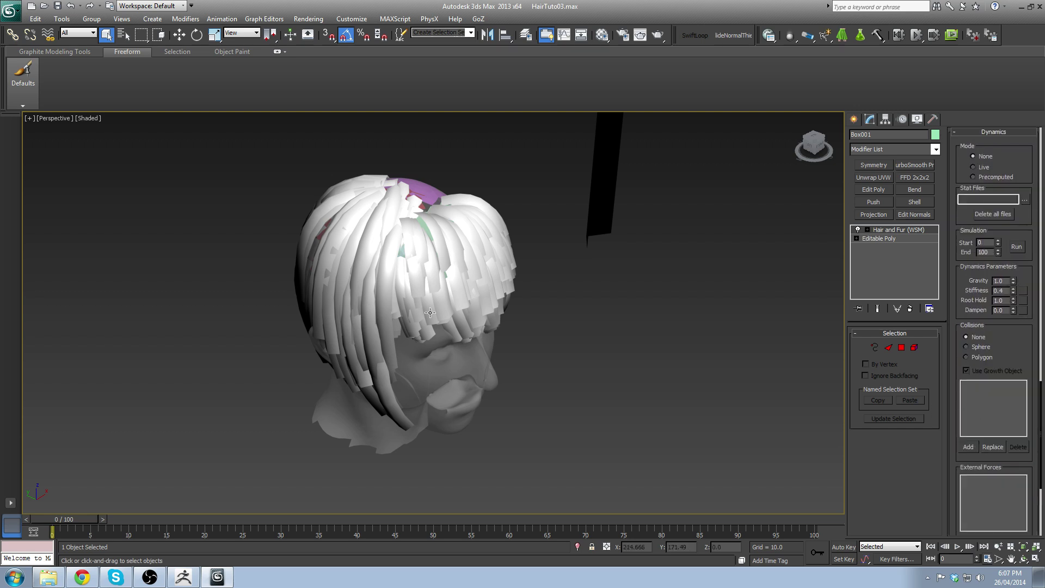
# Step: Save the scene over the existing HairTuto01 file
pyautogui.keyDown('alt'); pyautogui.moveTo(456, 254); pyautogui.dragTo(433, 267, button='middle'); pyautogui.keyUp('alt')
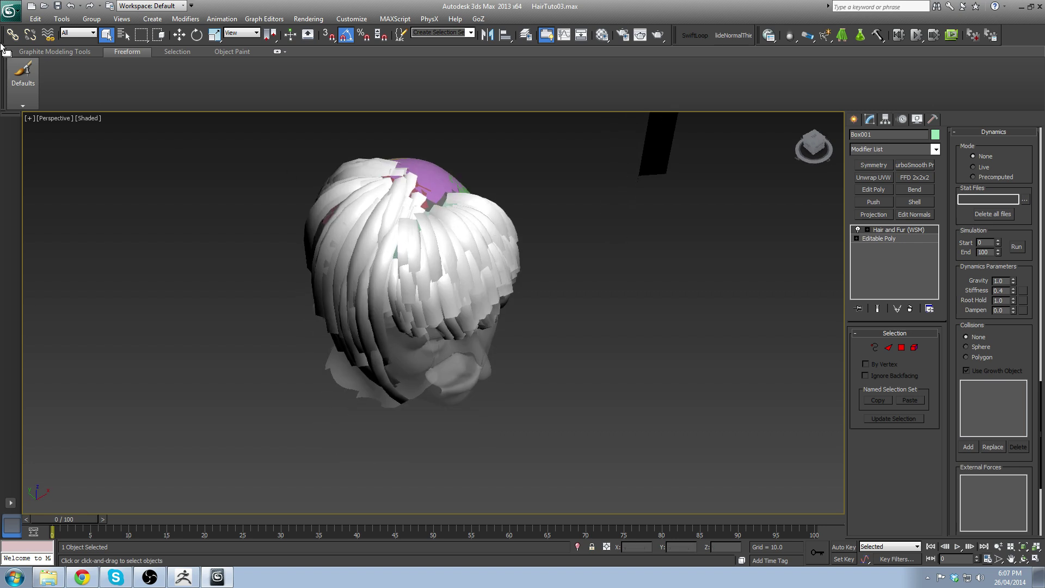
pyautogui.click(10, 10)
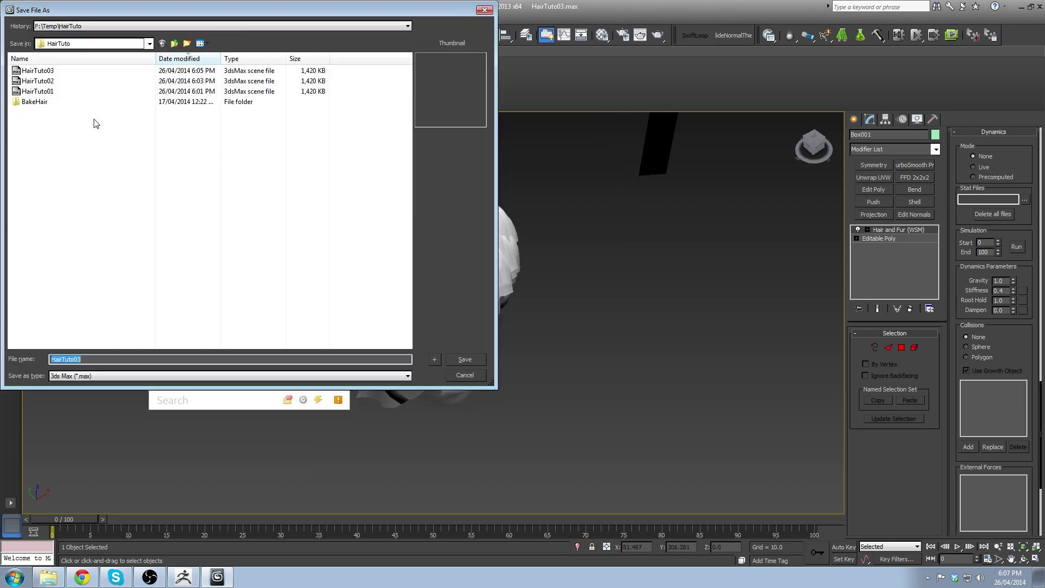
pyautogui.doubleClick(37, 94)
pyautogui.click(532, 324)
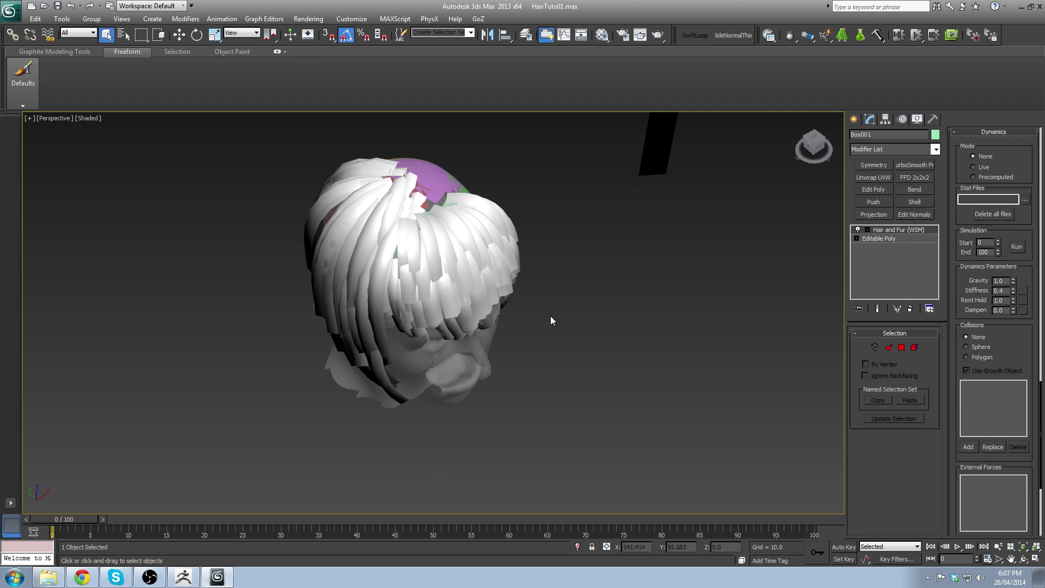
# Step: Isolate the fringe patch Box001 so only its hair strips are displayed
pyautogui.keyDown('alt'); pyautogui.moveTo(632, 379); pyautogui.dragTo(586, 303, button='middle'); pyautogui.keyUp('alt')
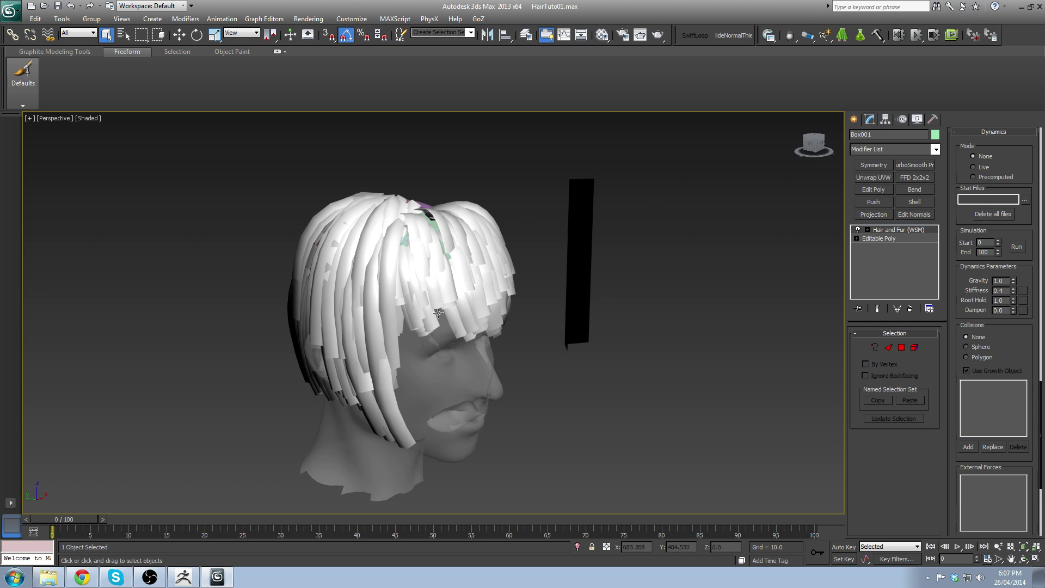
pyautogui.moveTo(504, 451); pyautogui.dragTo(506, 368, button='middle')
pyautogui.scroll(-3, 434, 331)
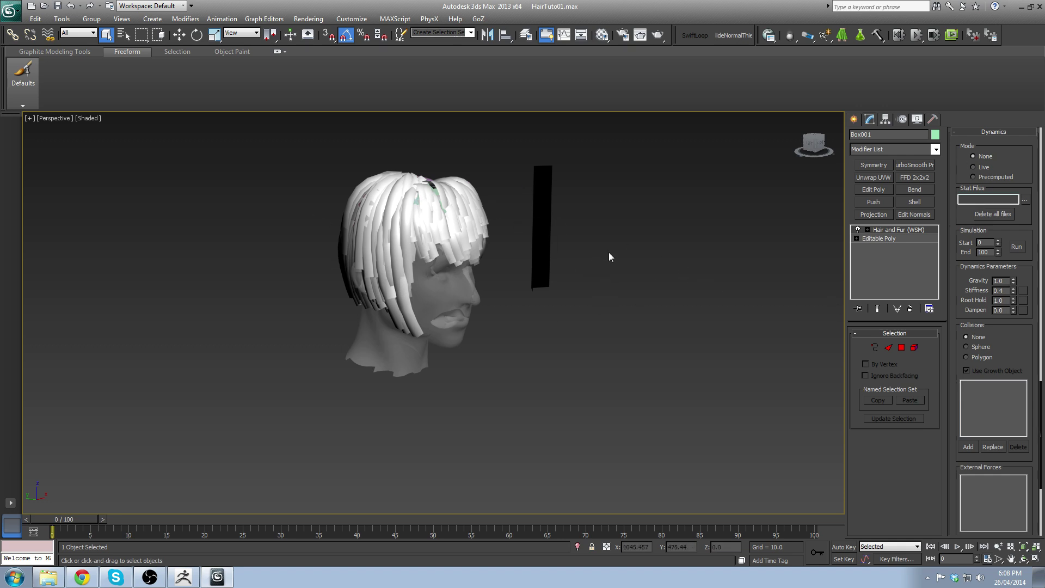
pyautogui.scroll(4, 609, 256)
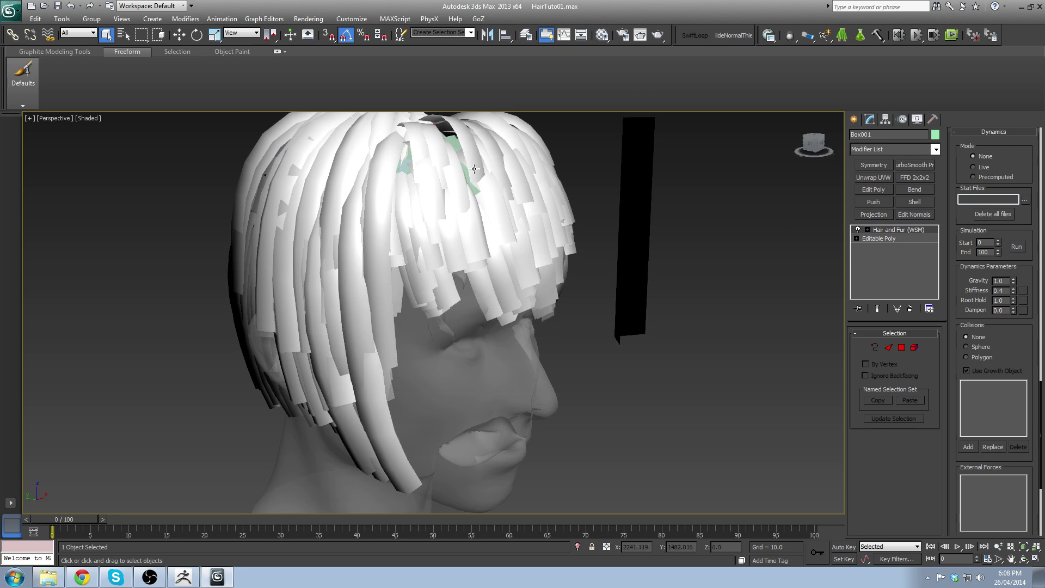
pyautogui.keyDown('alt'); pyautogui.moveTo(510, 166); pyautogui.dragTo(653, 240, button='middle'); pyautogui.keyUp('alt')
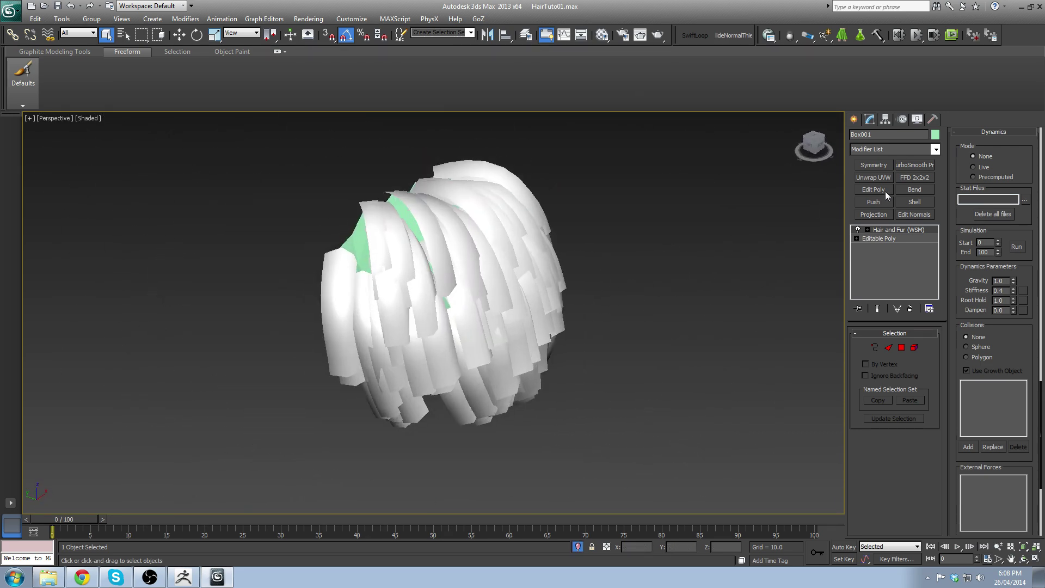
# Step: Set the fringe's Dynamics mode to Live, move the patch to test the hair simulation, and undo the move
pyautogui.click(980, 169)
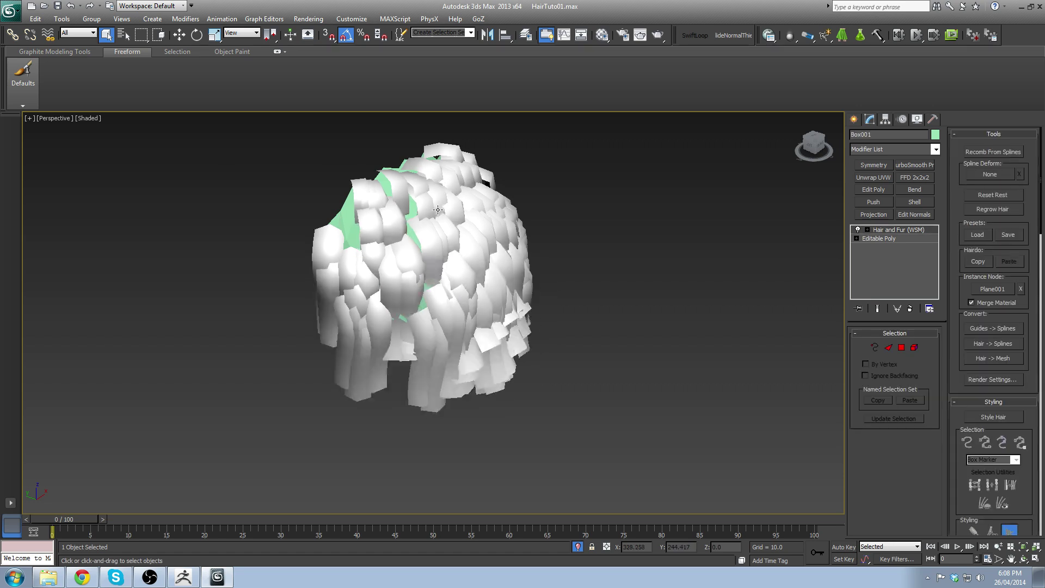
pyautogui.scroll(-5, 436, 212)
pyautogui.click(889, 122)
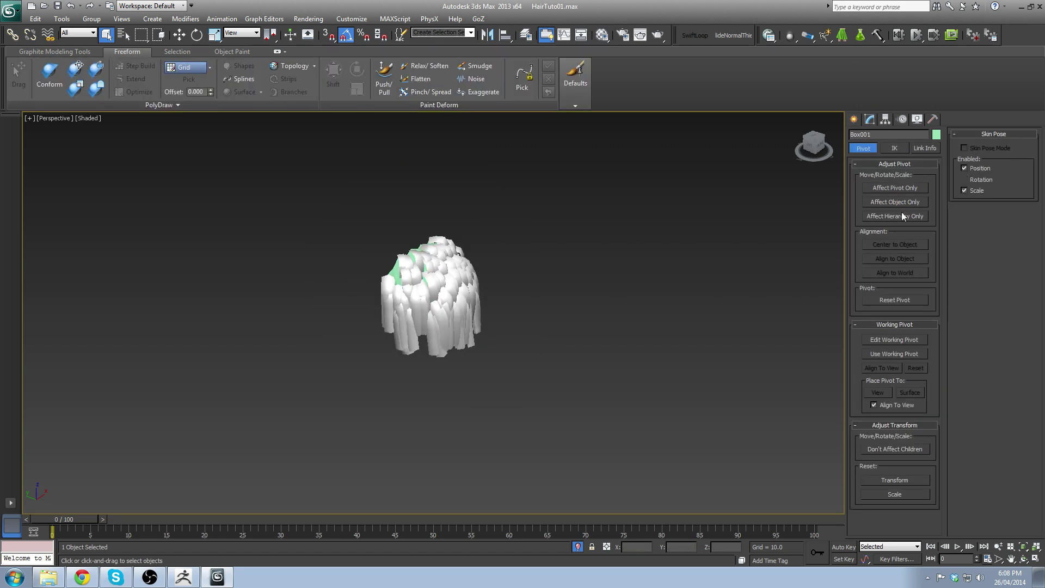
pyautogui.click(895, 188)
pyautogui.click(895, 192)
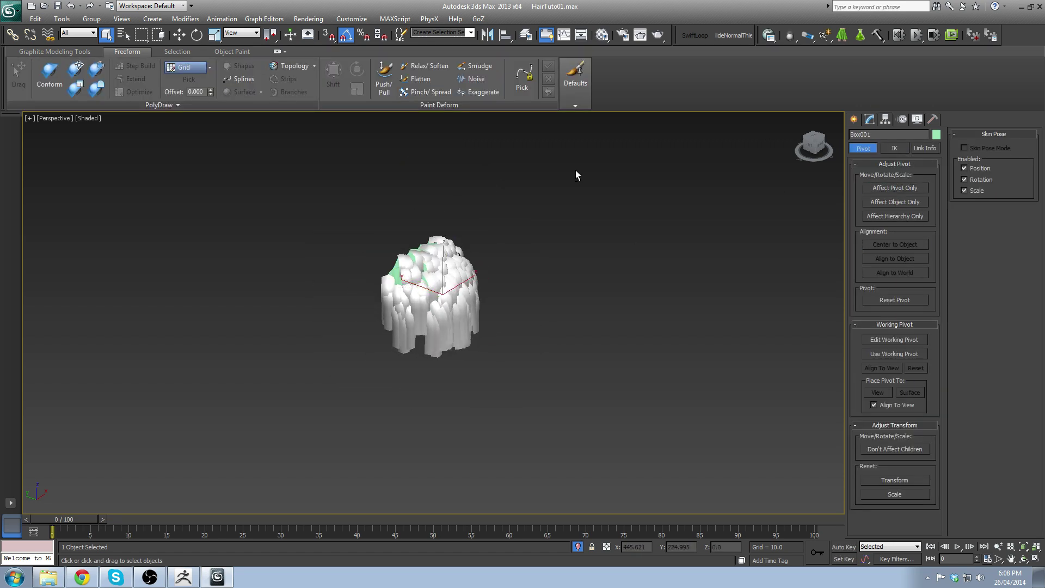
pyautogui.keyDown('alt'); pyautogui.moveTo(576, 170); pyautogui.dragTo(556, 227, button='middle'); pyautogui.keyUp('alt')
pyautogui.press('w')
pyautogui.scroll(3, 556, 227)
pyautogui.keyDown('alt'); pyautogui.moveTo(479, 230); pyautogui.dragTo(431, 230, button='middle'); pyautogui.keyUp('alt')
pyautogui.moveTo(460, 279); pyautogui.dragTo(401, 313)
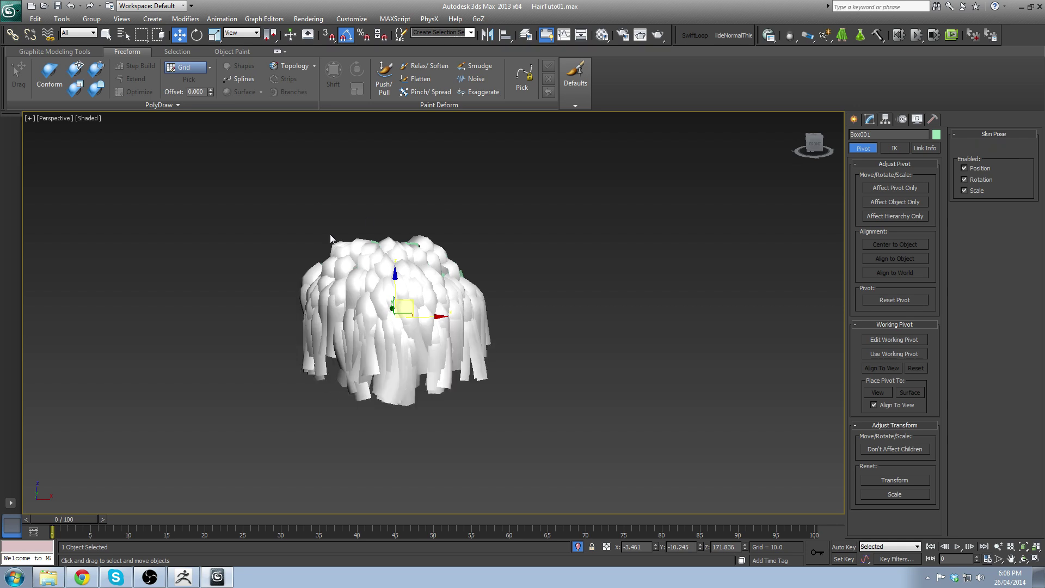
pyautogui.hotkey('ctrl', 'z')
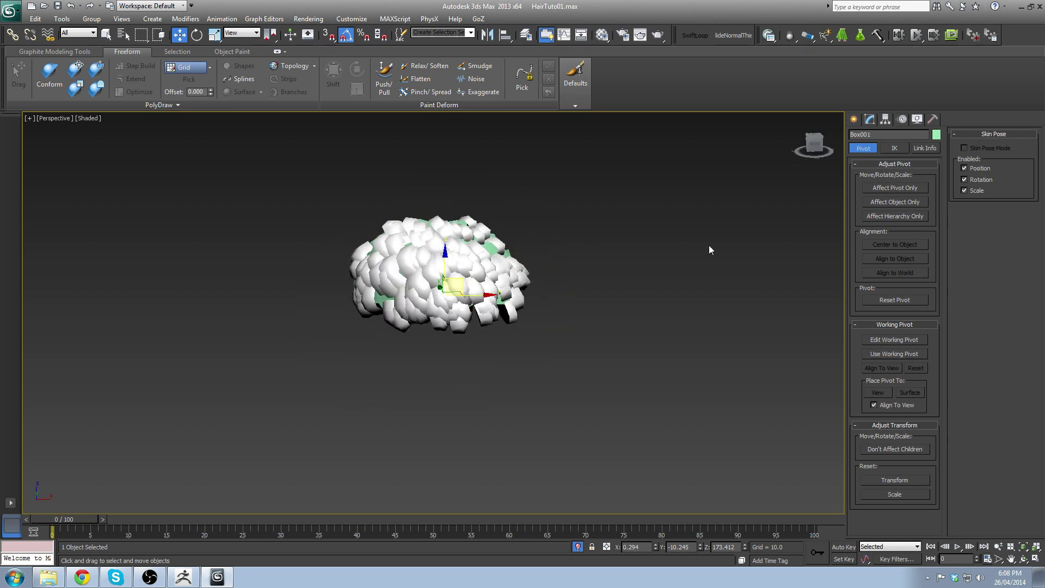
# Step: Set the fringe hair's Dynamics mode back to None and its Stiffness to 1.0
pyautogui.click(869, 121)
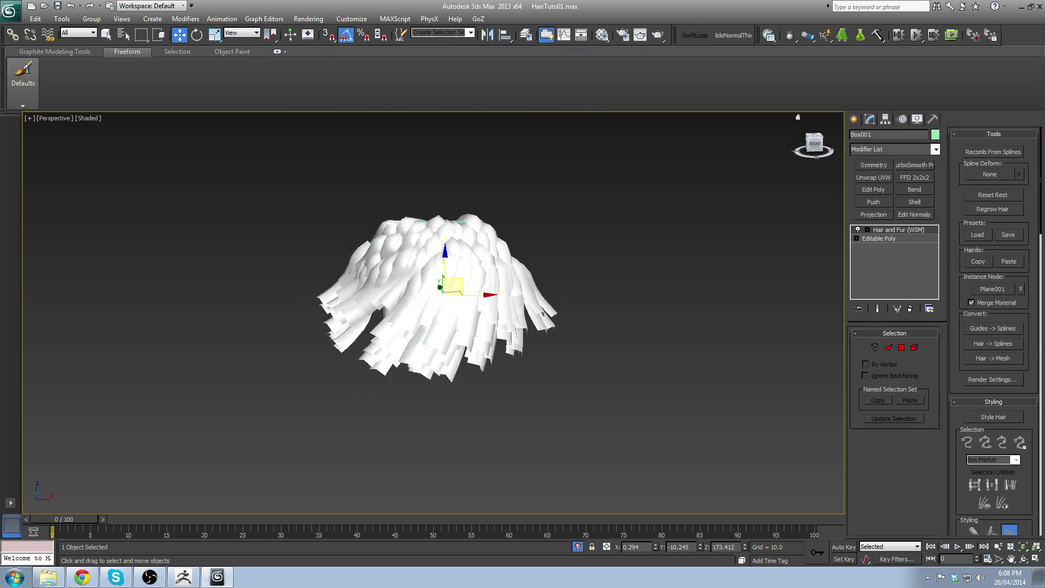
pyautogui.scroll(-5, 1020, 350)
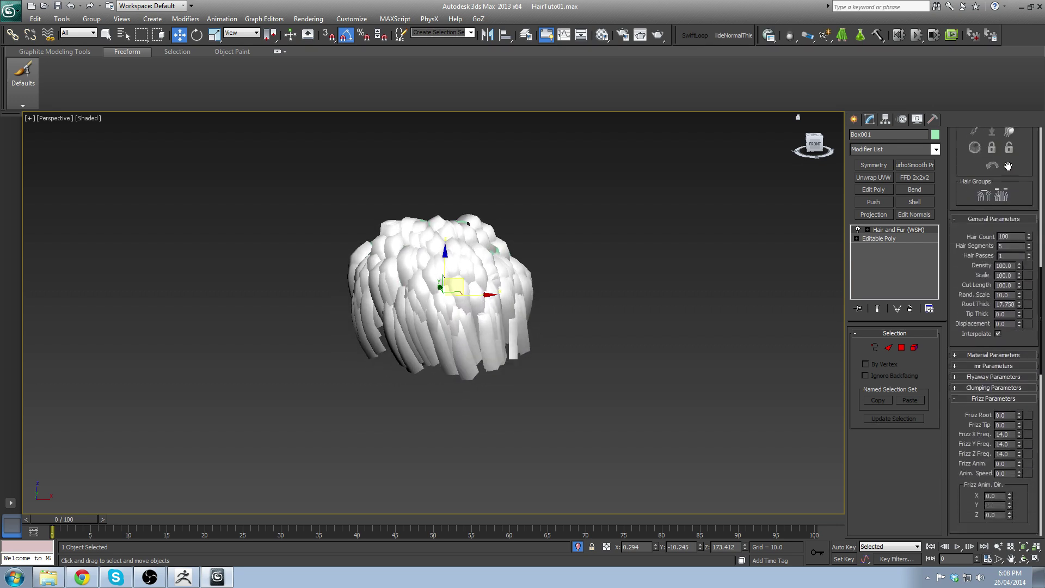
pyautogui.moveTo(1022, 451); pyautogui.dragTo(1022, 433)
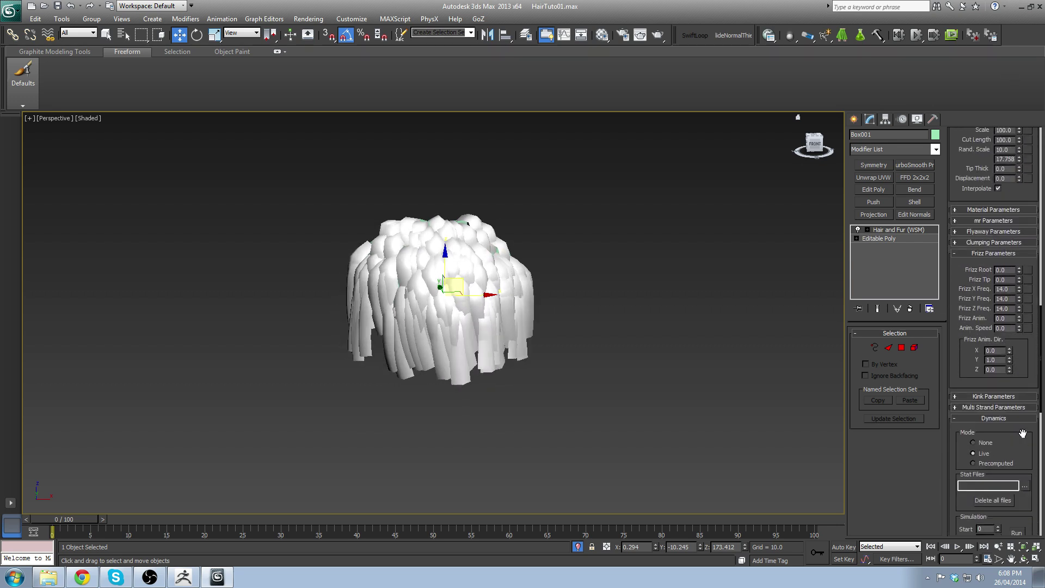
pyautogui.click(973, 442)
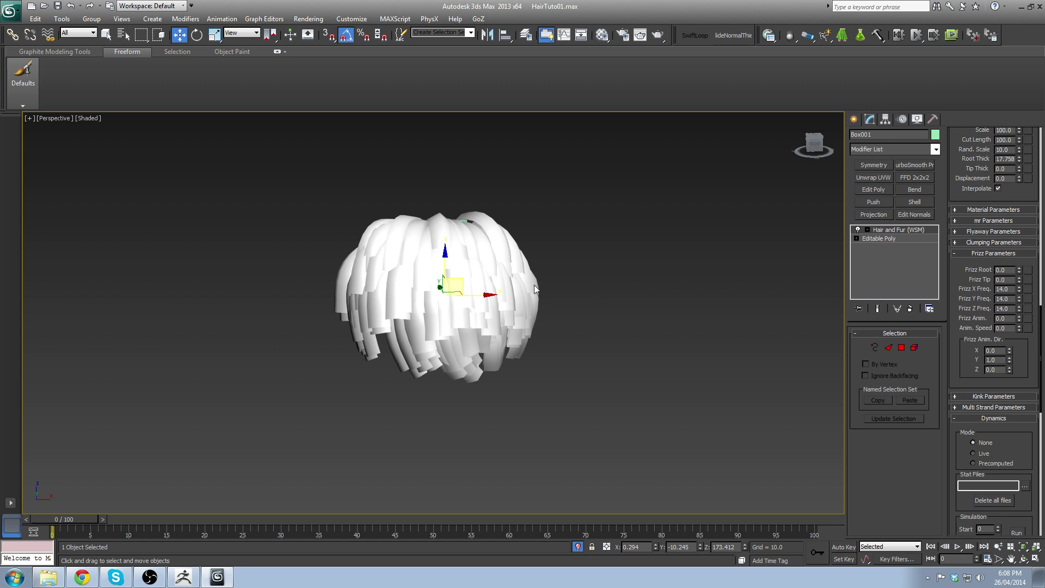
pyautogui.scroll(-1, 460, 320)
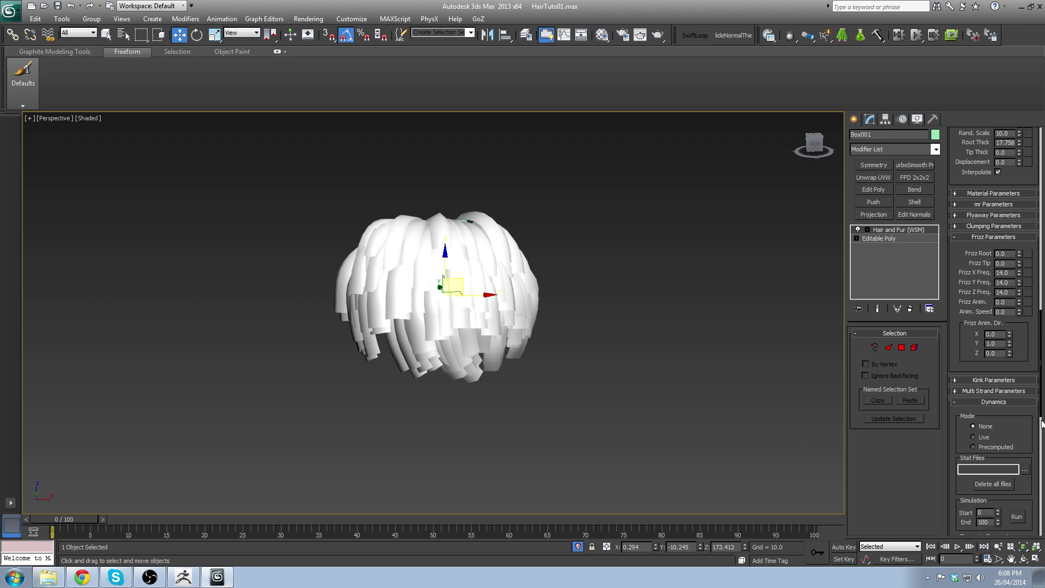
pyautogui.moveTo(1007, 429); pyautogui.dragTo(987, 228)
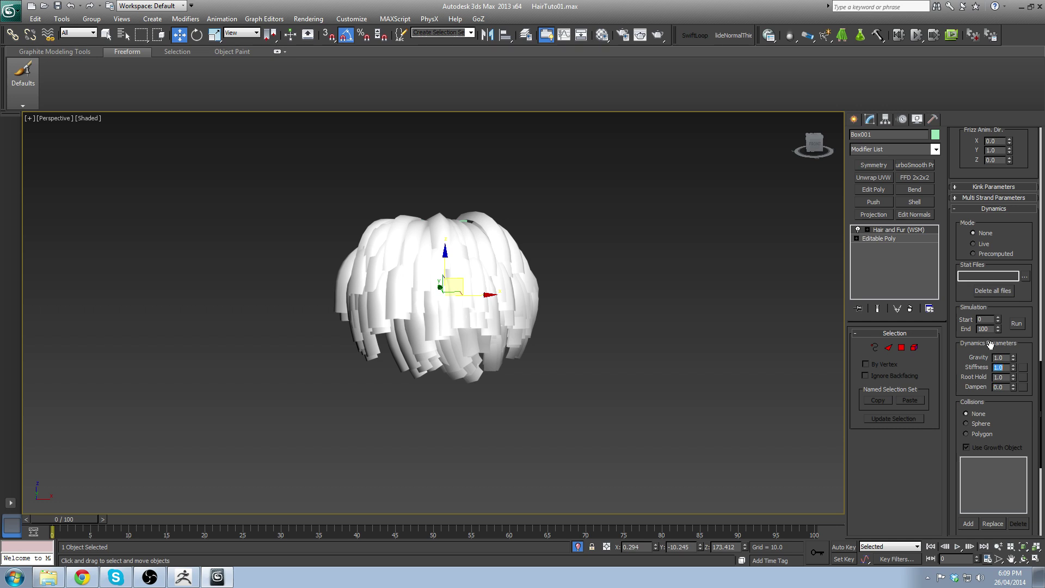
# Step: Set the fringe's Dynamics mode to Live and Stiffness to 0.8, move the patch to test the simulation, and undo the move
pyautogui.click(974, 245)
pyautogui.moveTo(461, 281); pyautogui.dragTo(438, 240)
pyautogui.write('0.8')
pyautogui.press('Return')
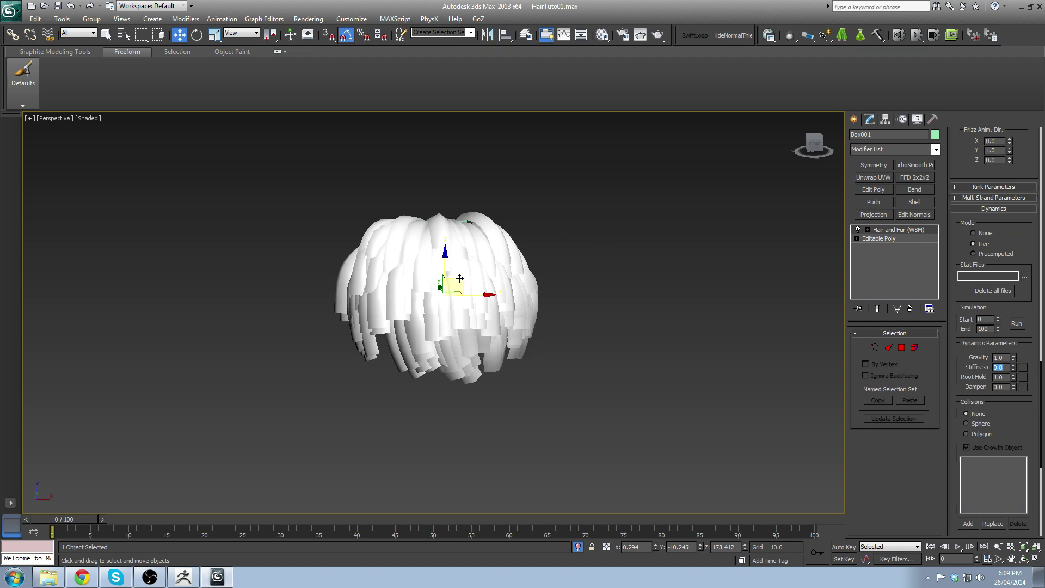
pyautogui.moveTo(459, 279); pyautogui.dragTo(447, 273)
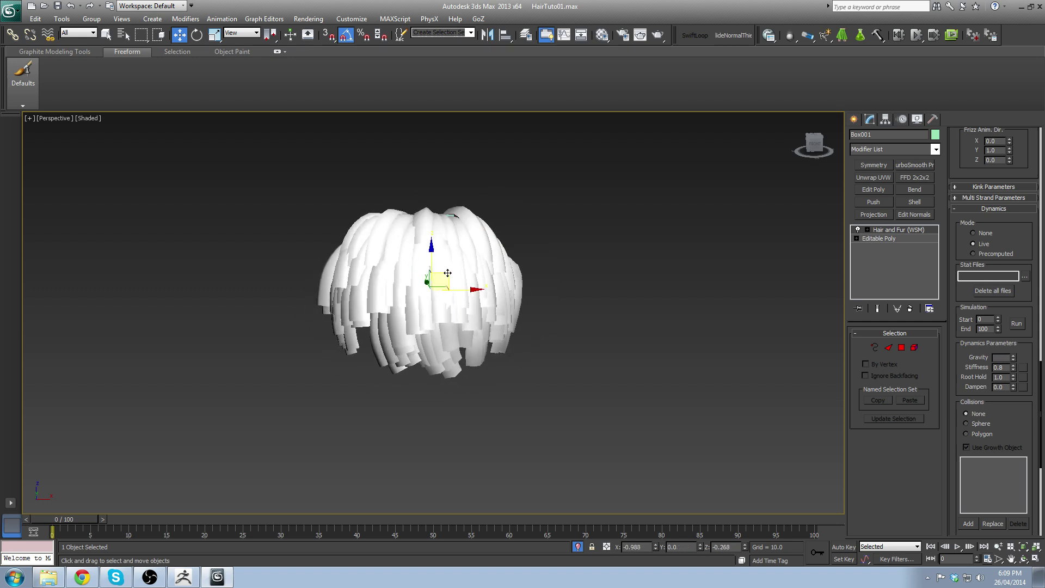
pyautogui.hotkey('ctrl', 'z')
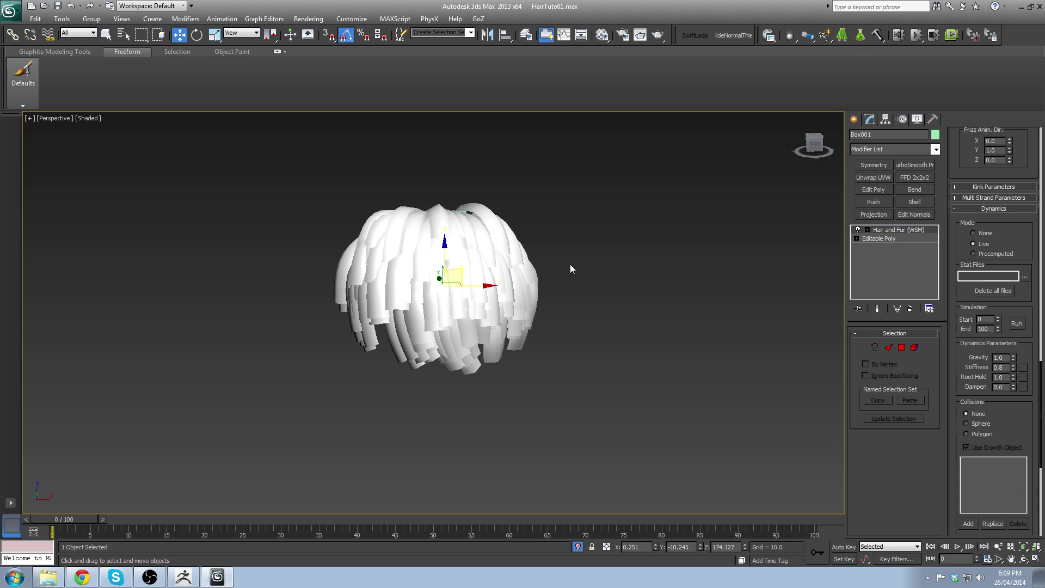
# Step: Set the fringe hair's Dynamics Stiffness to 0.75
pyautogui.doubleClick(1006, 367)
pyautogui.write('7')
pyautogui.press('BackSpace')
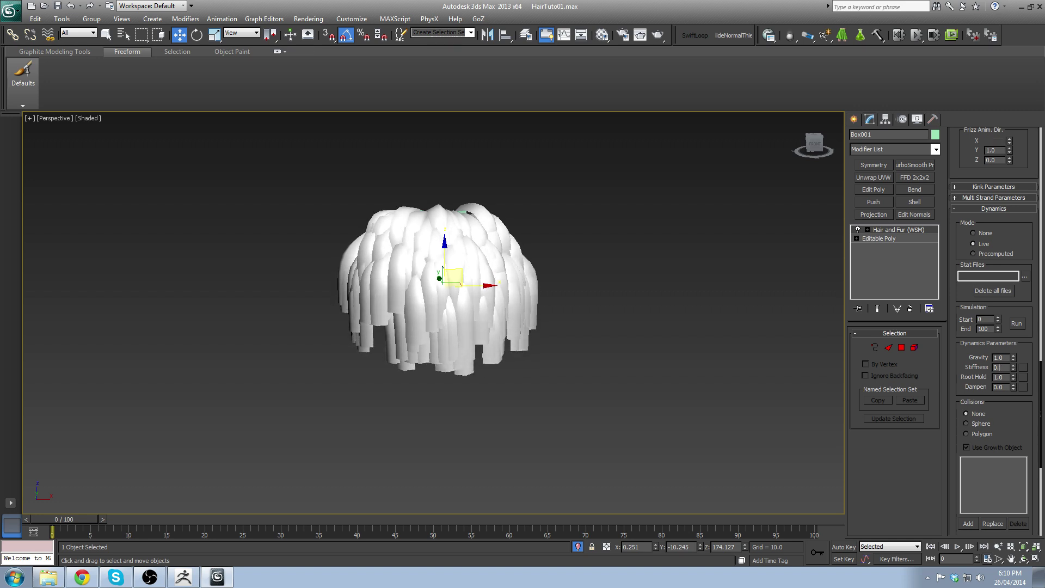
pyautogui.write('75')
pyautogui.press('Return')
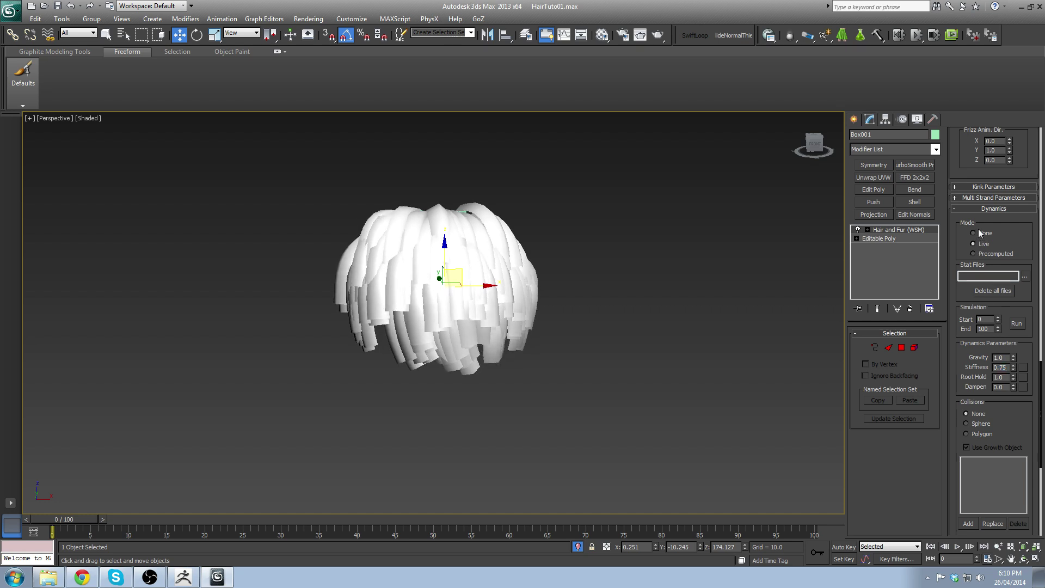
# Step: Reset the fringe's hair simulation by switching its Dynamics mode to None and back to Live
pyautogui.click(980, 233)
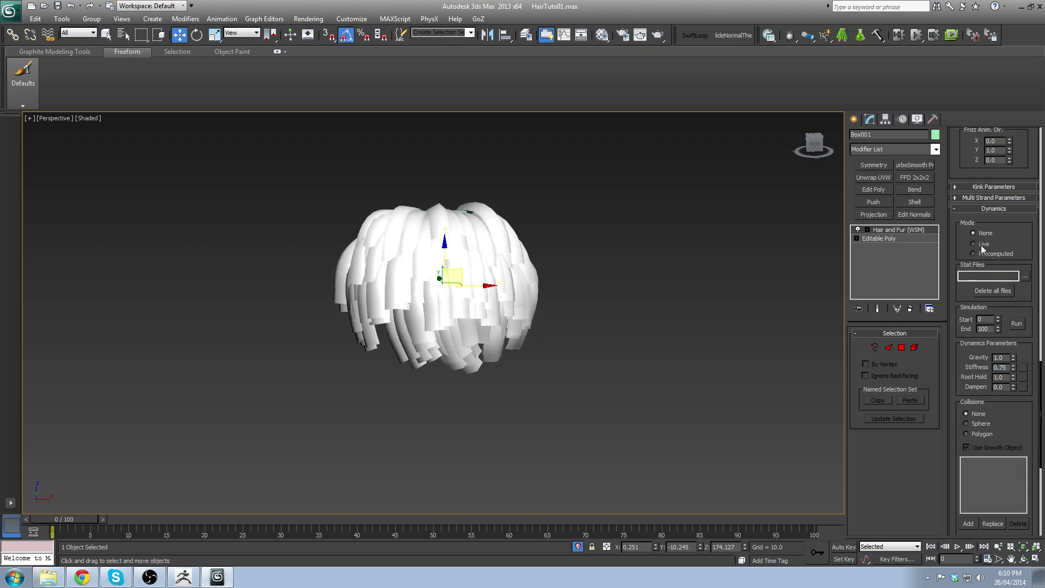
pyautogui.click(974, 244)
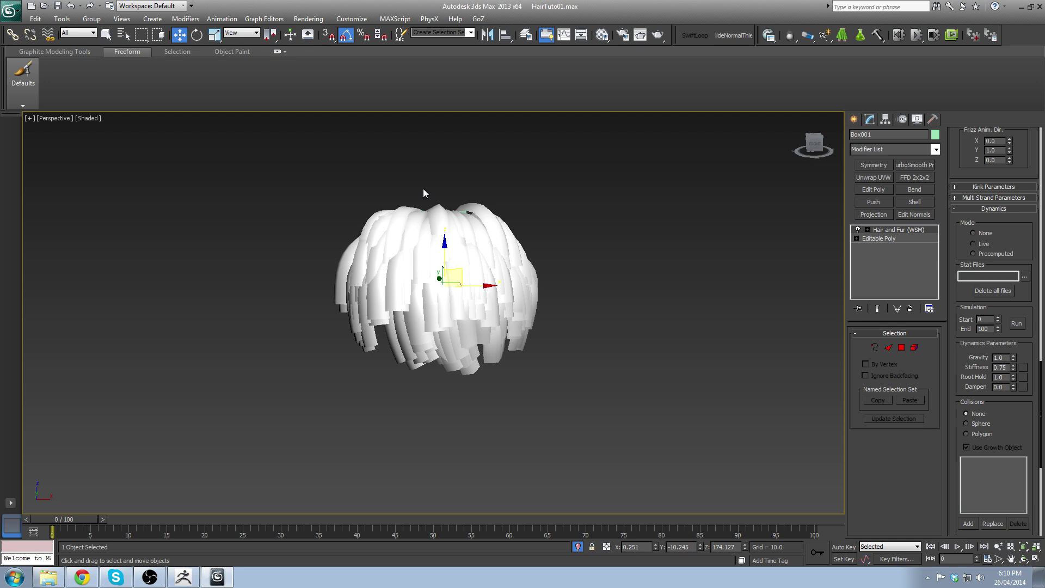
pyautogui.click(977, 243)
pyautogui.click(980, 233)
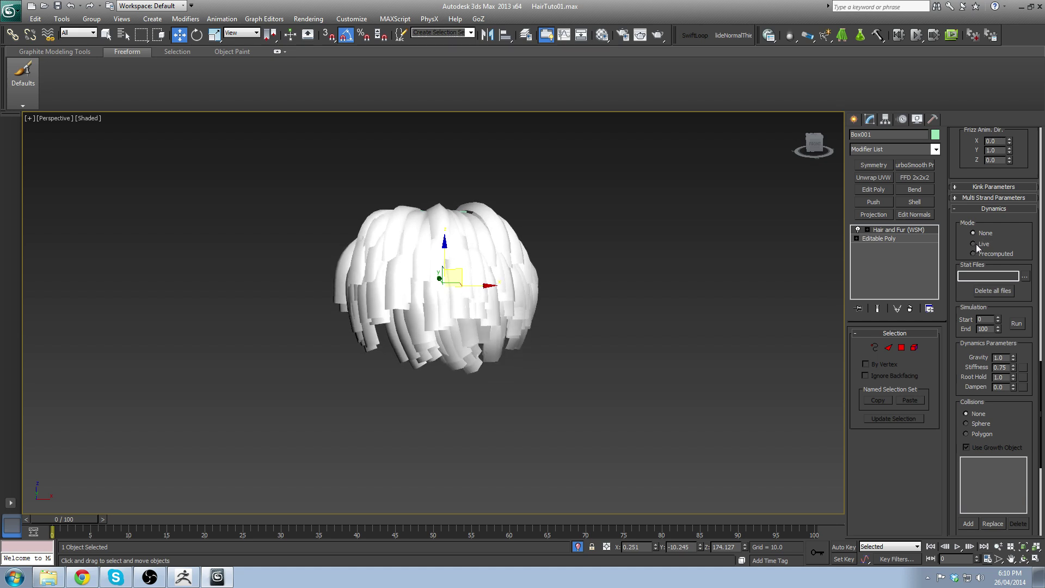
pyautogui.click(973, 244)
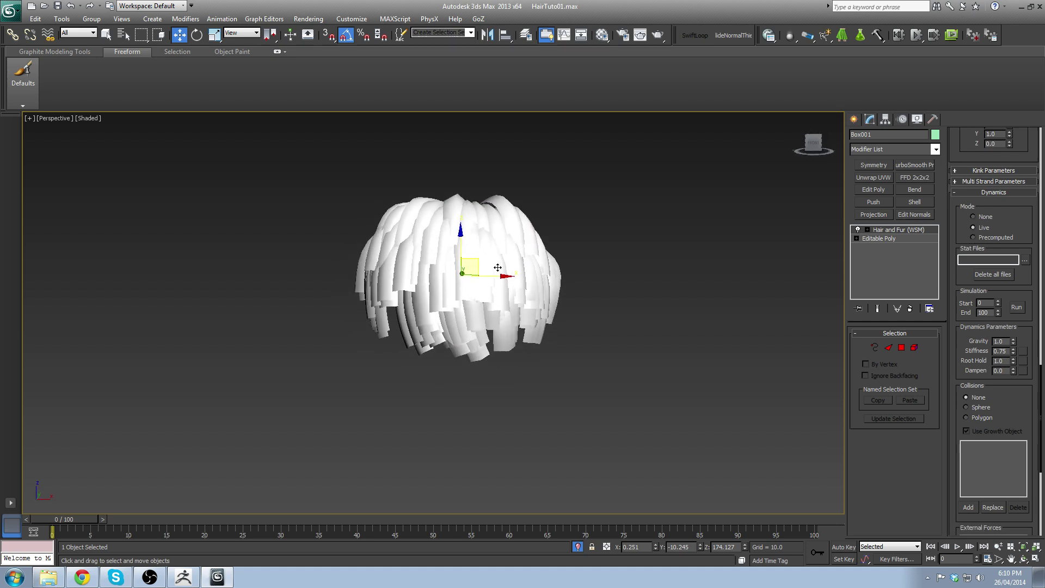
# Step: Convert the fringe patch's hair to a mesh and select the new mesh object
pyautogui.moveTo(481, 262)
pyautogui.mouseDown()
pyautogui.moveTo(254, 228)
pyautogui.moveTo(493, 224)
pyautogui.moveTo(439, 214)
pyautogui.moveTo(385, 226)
pyautogui.moveTo(560, 221)
pyautogui.moveTo(467, 269)
pyautogui.moveTo(476, 260)
pyautogui.moveTo(267, 237)
pyautogui.moveTo(624, 239)
pyautogui.moveTo(342, 231)
pyautogui.moveTo(375, 250)
pyautogui.moveTo(521, 259)
pyautogui.moveTo(476, 260)
pyautogui.mouseUp()
pyautogui.scroll(5, 1043, 407)
pyautogui.scroll(-6, 1003, 435)
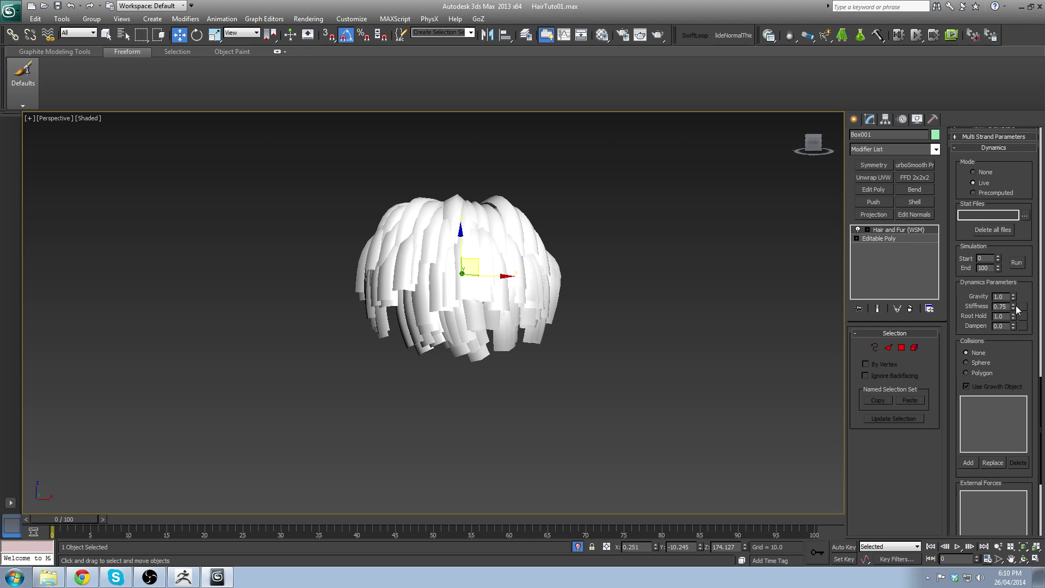
pyautogui.scroll(3, 992, 320)
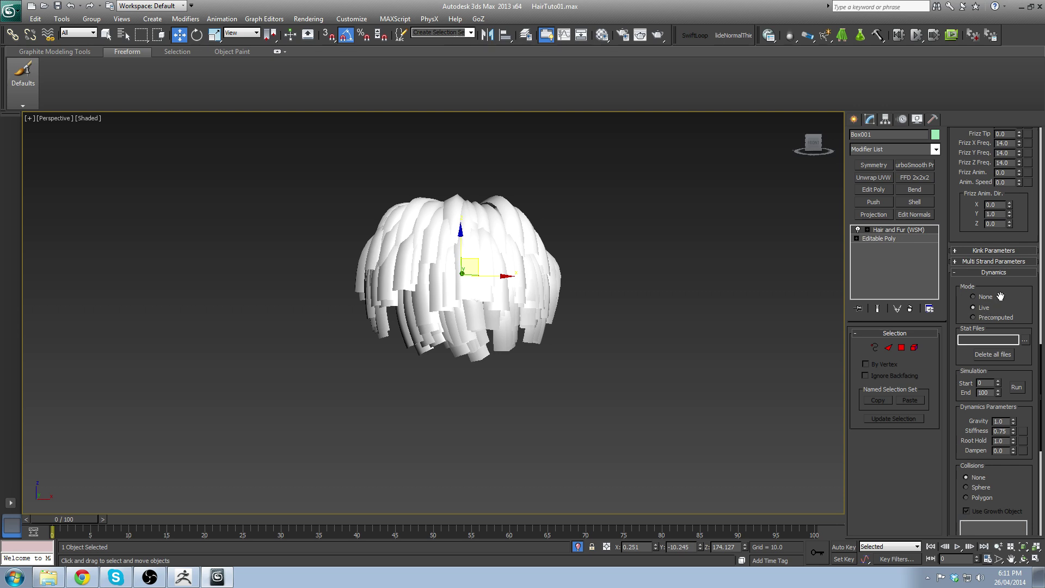
pyautogui.scroll(7, 1000, 296)
pyautogui.scroll(8, 998, 200)
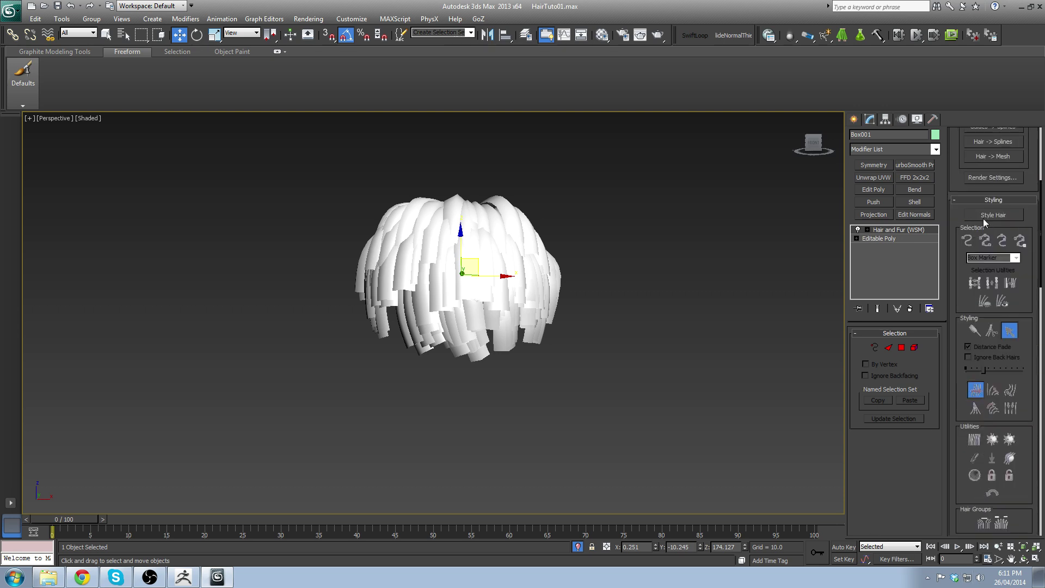
pyautogui.scroll(5, 991, 273)
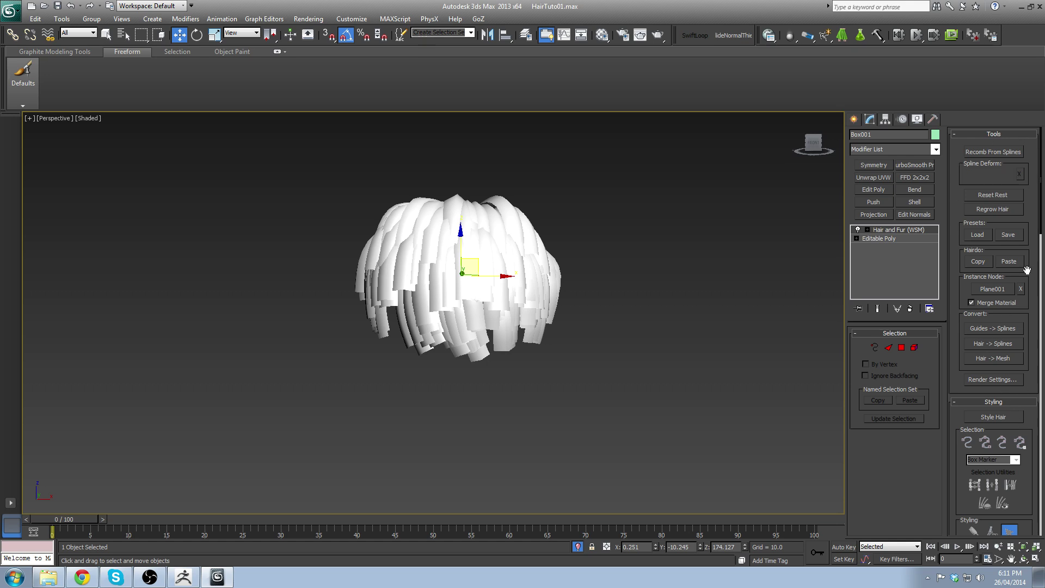
pyautogui.click(1001, 360)
pyautogui.click(518, 220)
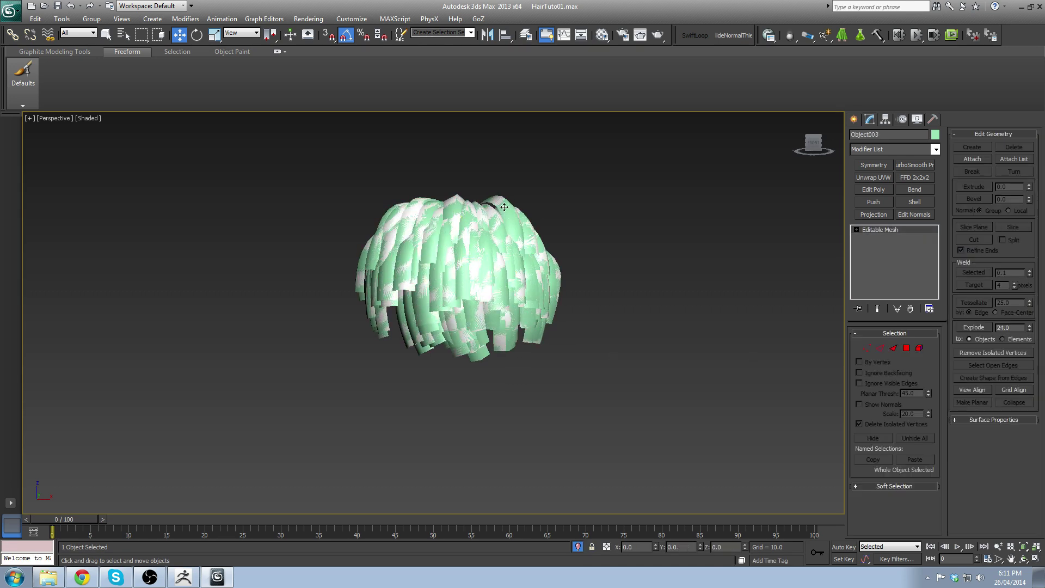
# Step: Isolate the converted fringe mesh and turn it into an Editable Poly
pyautogui.hotkey('alt', 'q')
pyautogui.hotkey('alt', 'q')
pyautogui.click(667, 309)
pyautogui.keyDown('alt'); pyautogui.moveTo(666, 309); pyautogui.dragTo(566, 343, button='middle'); pyautogui.keyUp('alt')
pyautogui.click(377, 228)
pyautogui.keyDown('alt'); pyautogui.moveTo(377, 228); pyautogui.dragTo(447, 251, button='middle'); pyautogui.keyUp('alt')
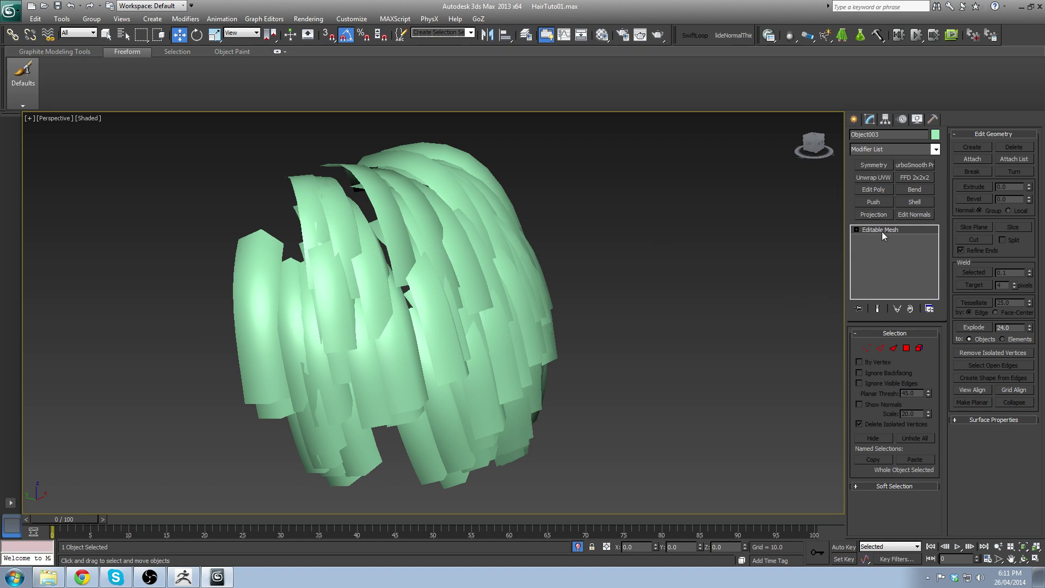
pyautogui.rightClick(674, 191)
pyautogui.moveTo(762, 293)
pyautogui.click(811, 300)
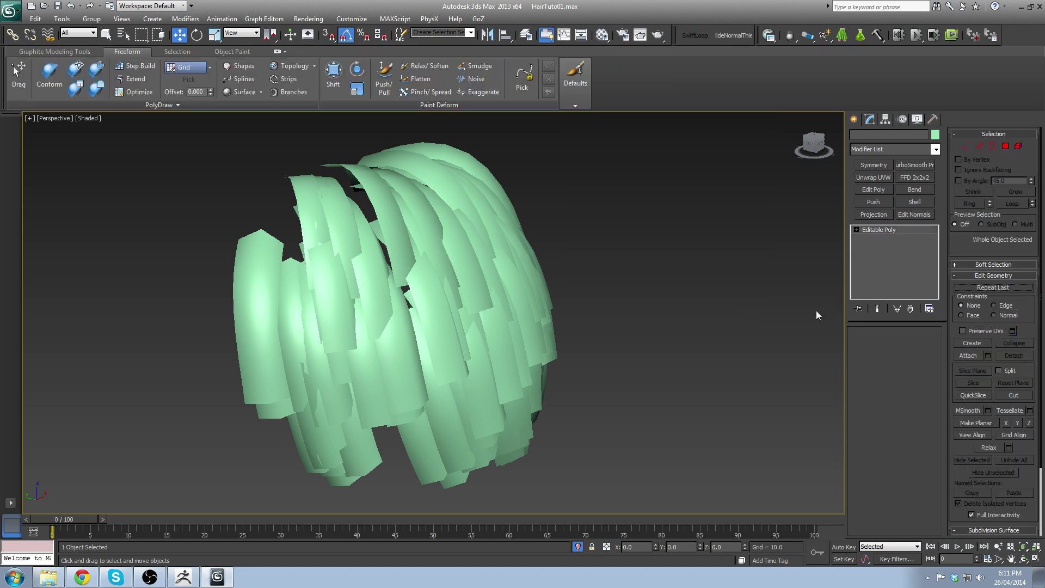
# Step: Add an Unwrap UVW modifier to the fringe mesh and inspect the strips' UV layout in the editor with the checker background hidden
pyautogui.keyDown('alt'); pyautogui.moveTo(816, 310); pyautogui.dragTo(609, 319, button='middle'); pyautogui.keyUp('alt')
pyautogui.keyDown('alt'); pyautogui.moveTo(481, 313); pyautogui.dragTo(502, 290, button='middle'); pyautogui.keyUp('alt')
pyautogui.press('z')
pyautogui.keyDown('alt'); pyautogui.moveTo(324, 218); pyautogui.dragTo(390, 244, button='middle'); pyautogui.keyUp('alt')
pyautogui.scroll(-5, 727, 291)
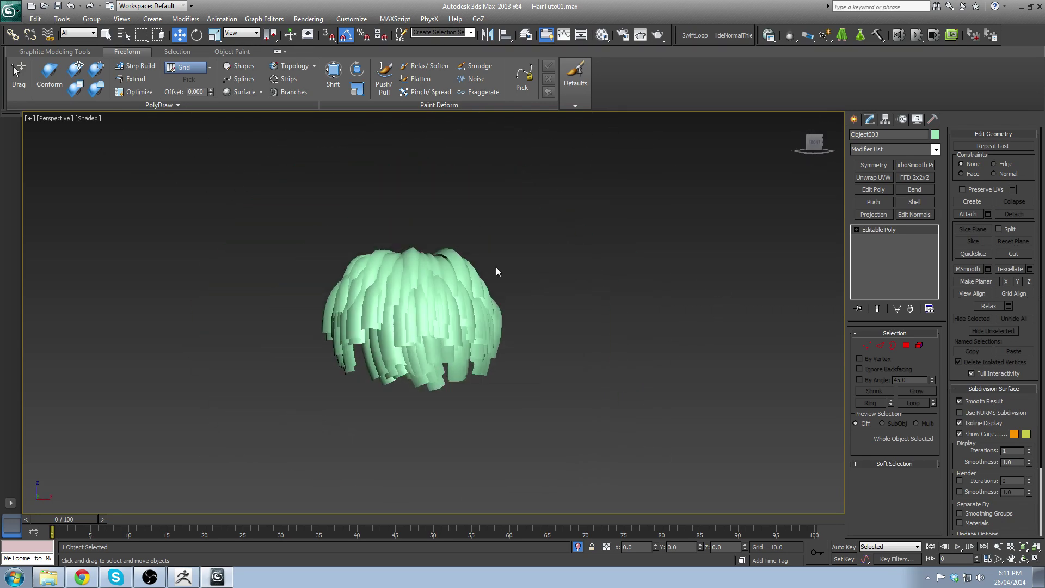
pyautogui.moveTo(495, 267); pyautogui.dragTo(440, 271, button='middle')
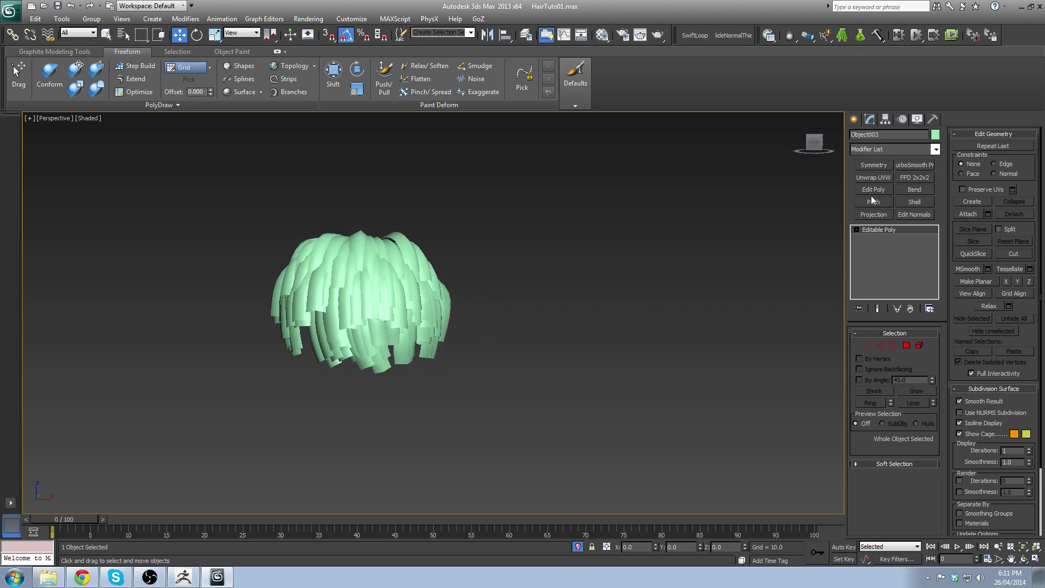
pyautogui.click(873, 177)
pyautogui.click(908, 460)
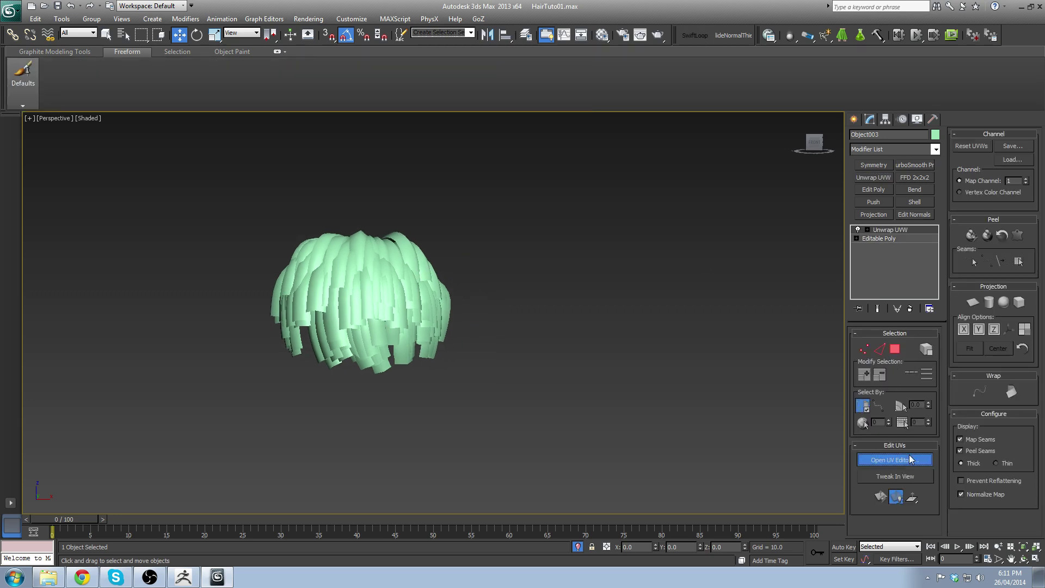
pyautogui.moveTo(490, 234); pyautogui.dragTo(582, 223, button='middle')
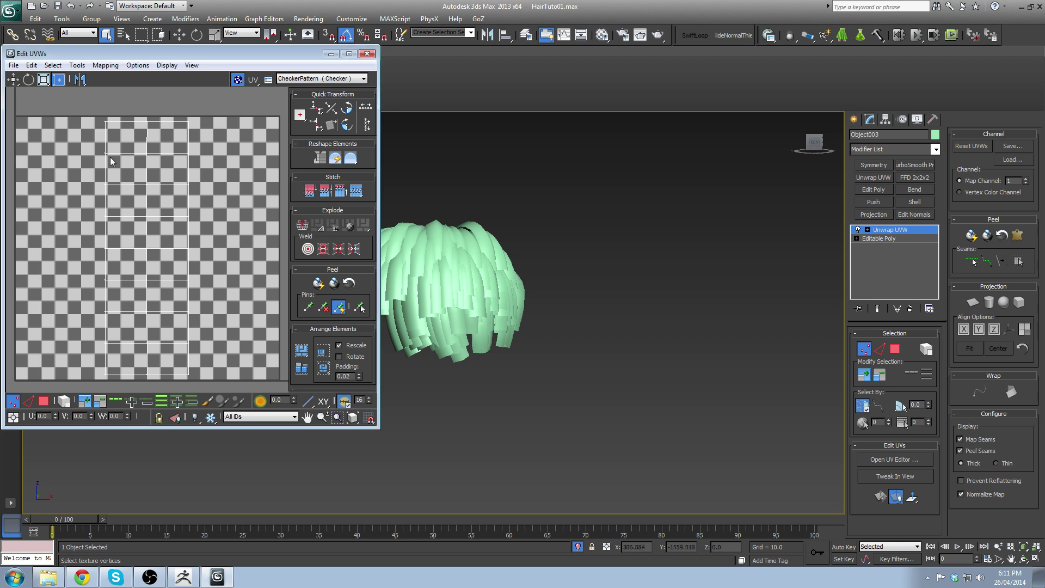
pyautogui.click(237, 79)
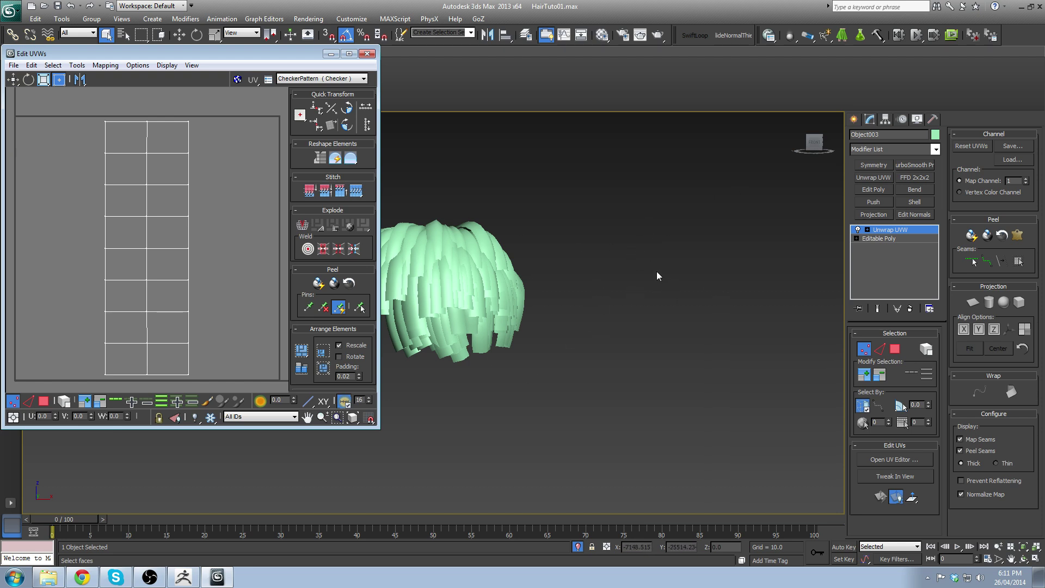
pyautogui.click(367, 53)
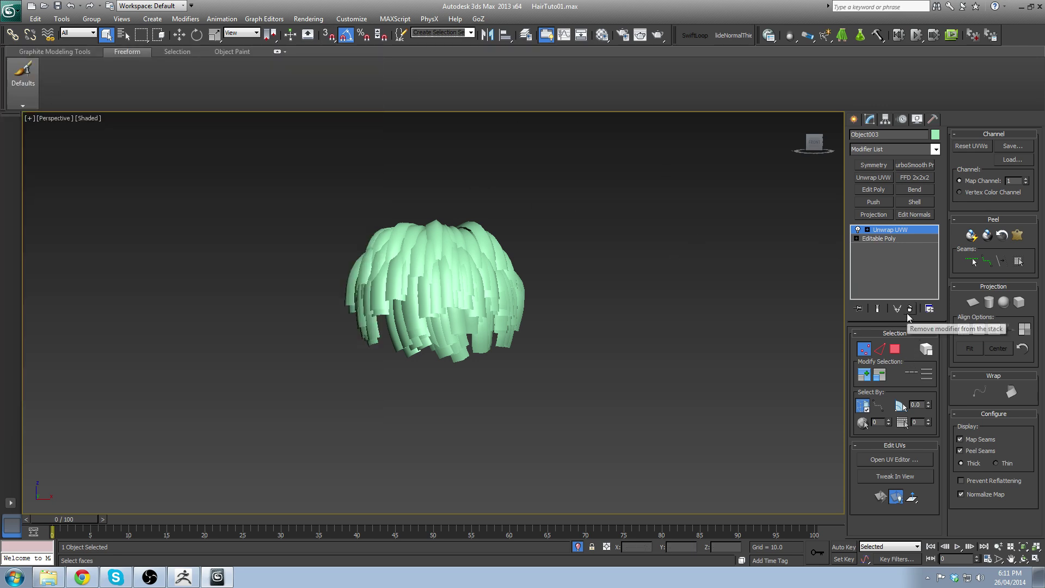
# Step: Exit isolation, leave the fringe mesh's UV sub-object mode, and select the scalp patch Box003
pyautogui.hotkey('alt', 'q')
pyautogui.keyDown('alt'); pyautogui.moveTo(369, 298); pyautogui.dragTo(368, 347, button='middle'); pyautogui.keyUp('alt')
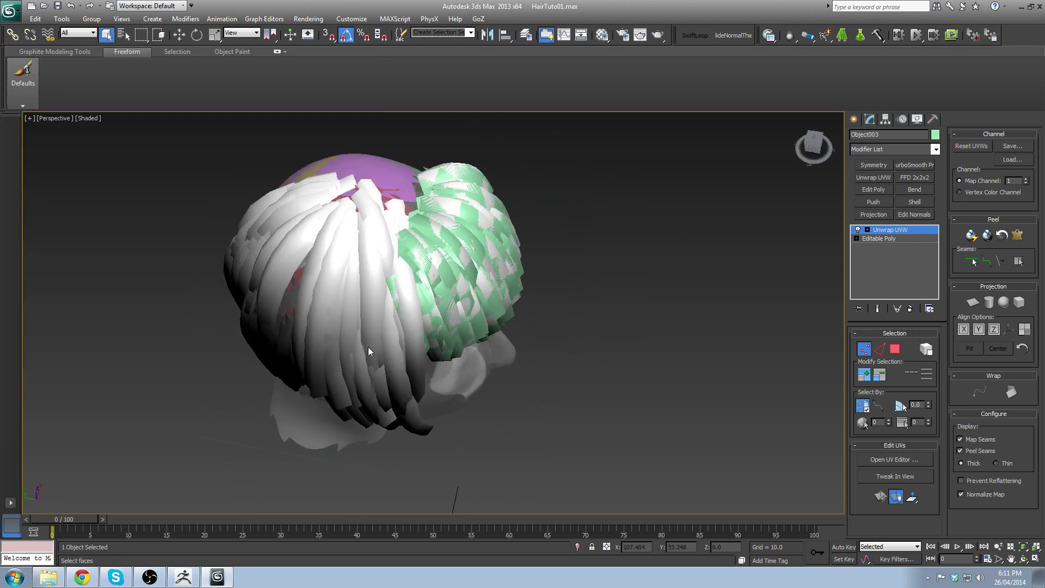
pyautogui.click(919, 231)
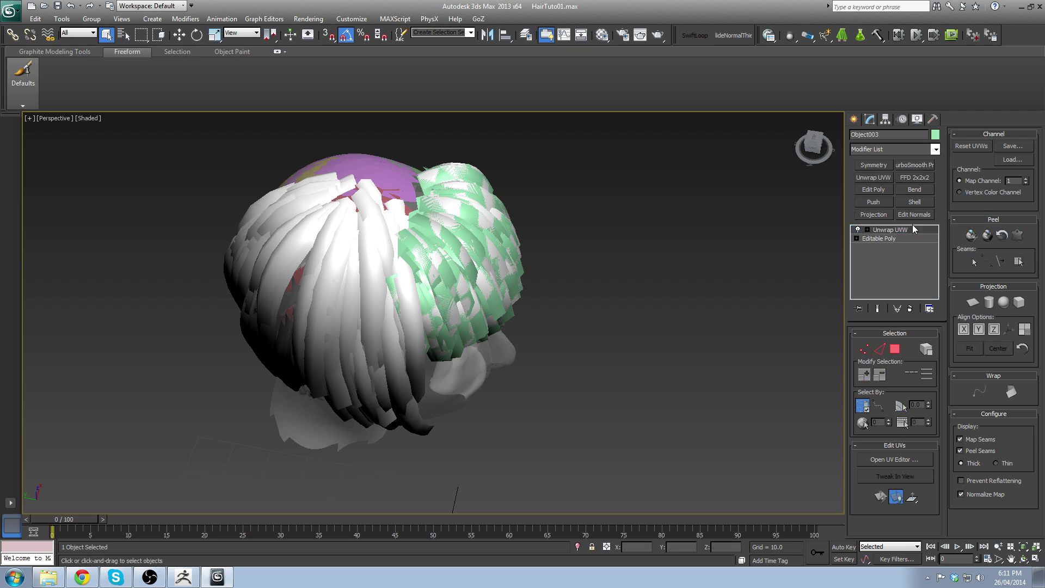
pyautogui.click(631, 238)
pyautogui.click(375, 245)
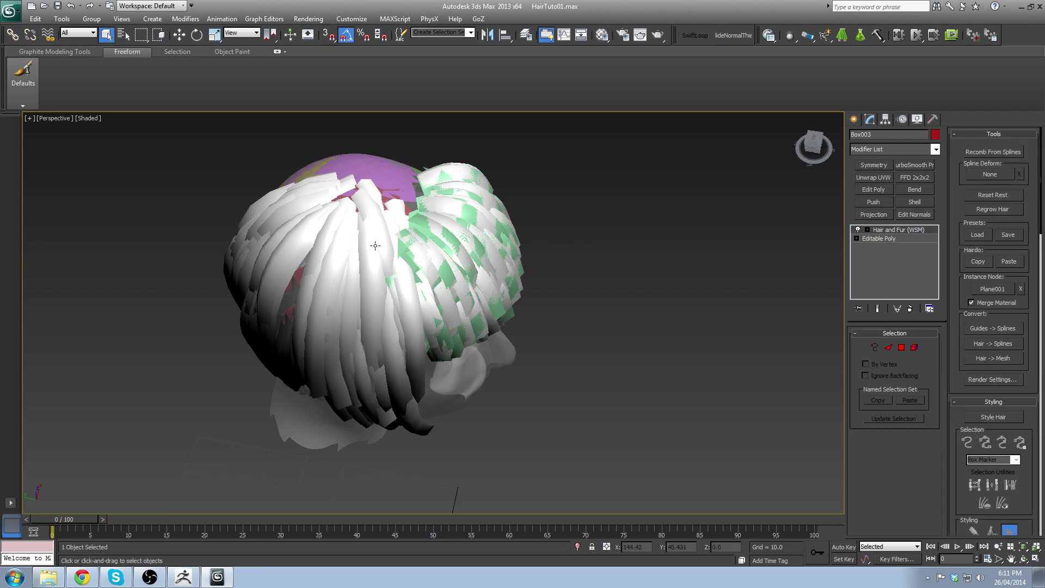
# Step: Set the Box003 hair's Dynamics mode to Live and its Stiffness to 0.75
pyautogui.scroll(-5, 1034, 390)
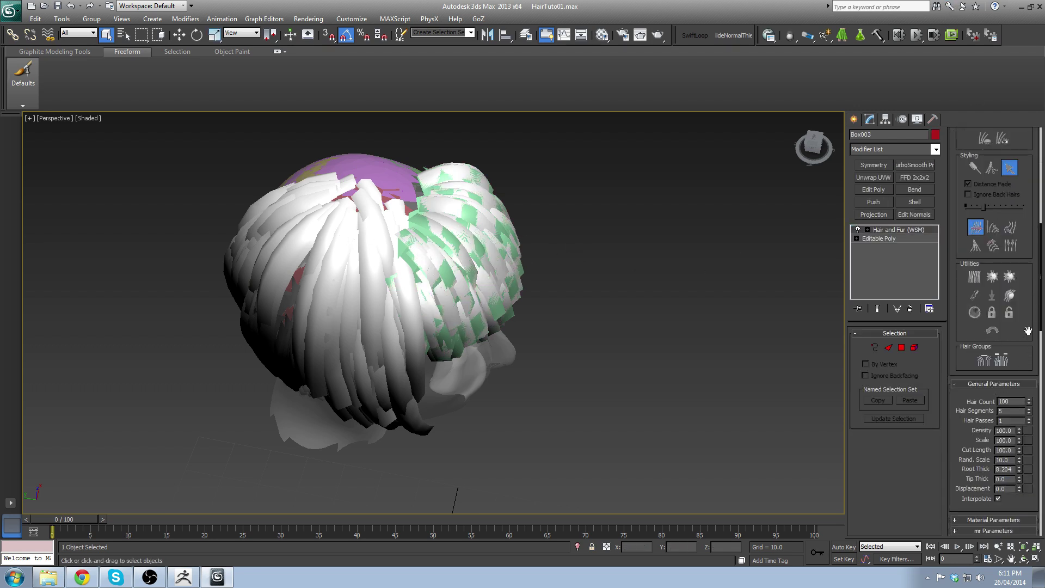
pyautogui.scroll(-5, 1028, 330)
pyautogui.scroll(-5, 1011, 393)
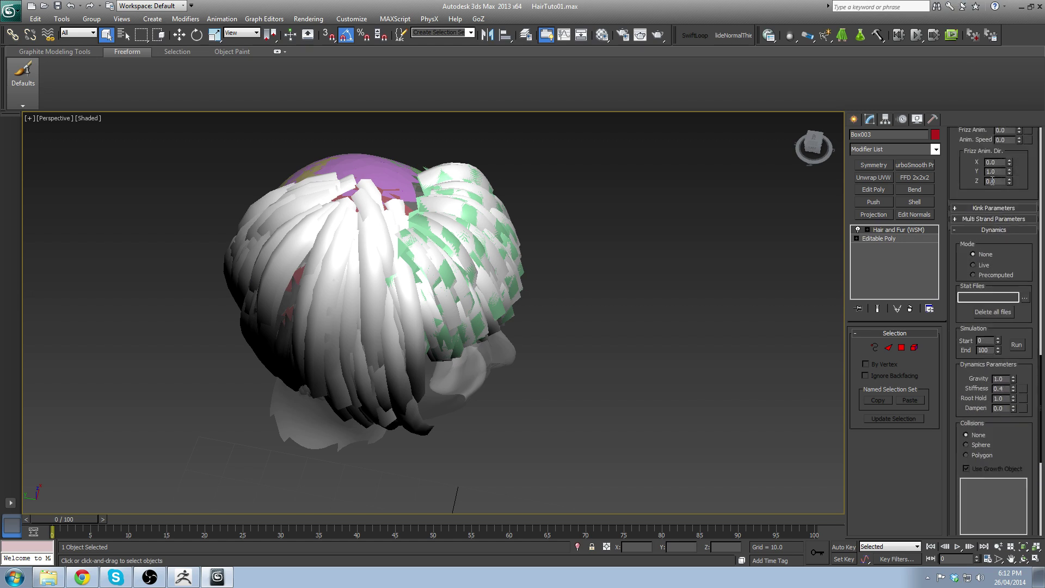
pyautogui.scroll(-5, 1002, 377)
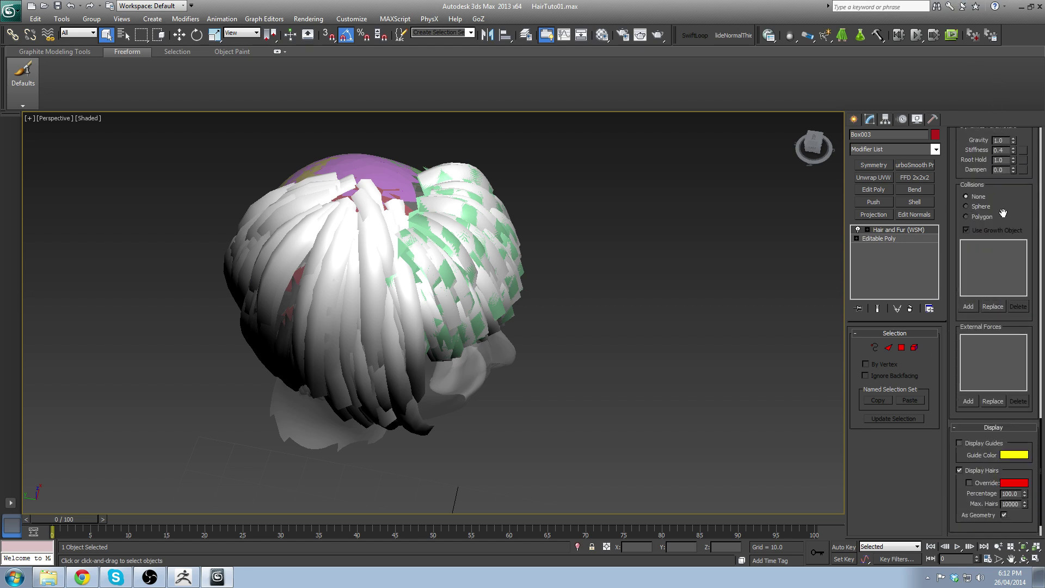
pyautogui.scroll(-2, 1020, 401)
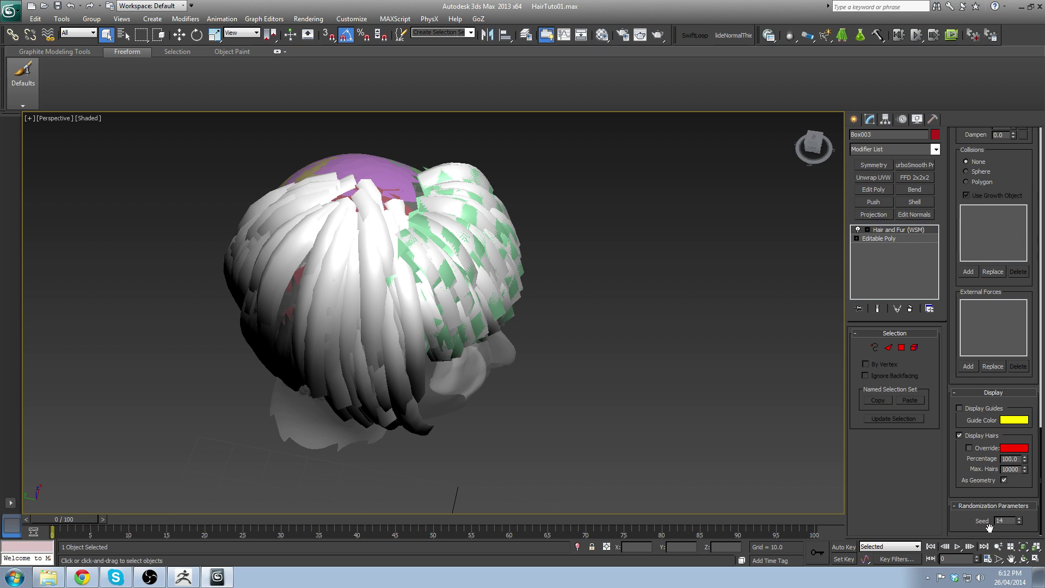
pyautogui.scroll(10, 985, 256)
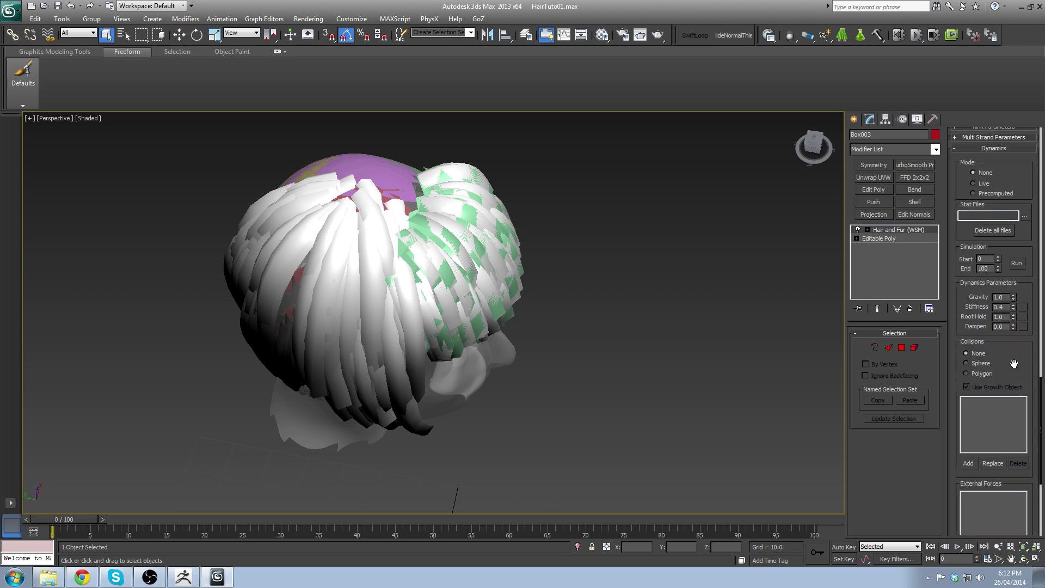
pyautogui.click(974, 188)
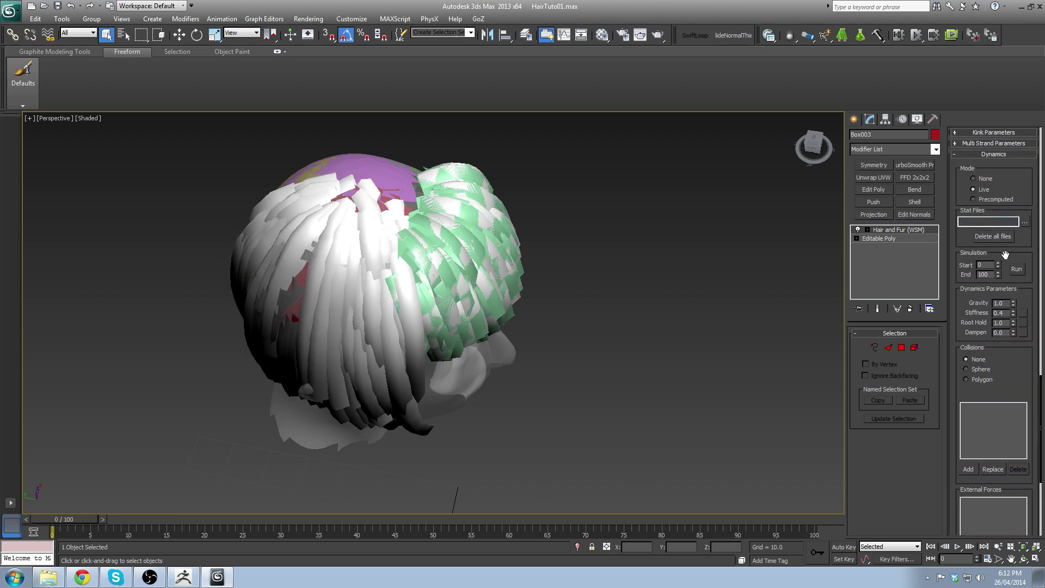
pyautogui.doubleClick(998, 313)
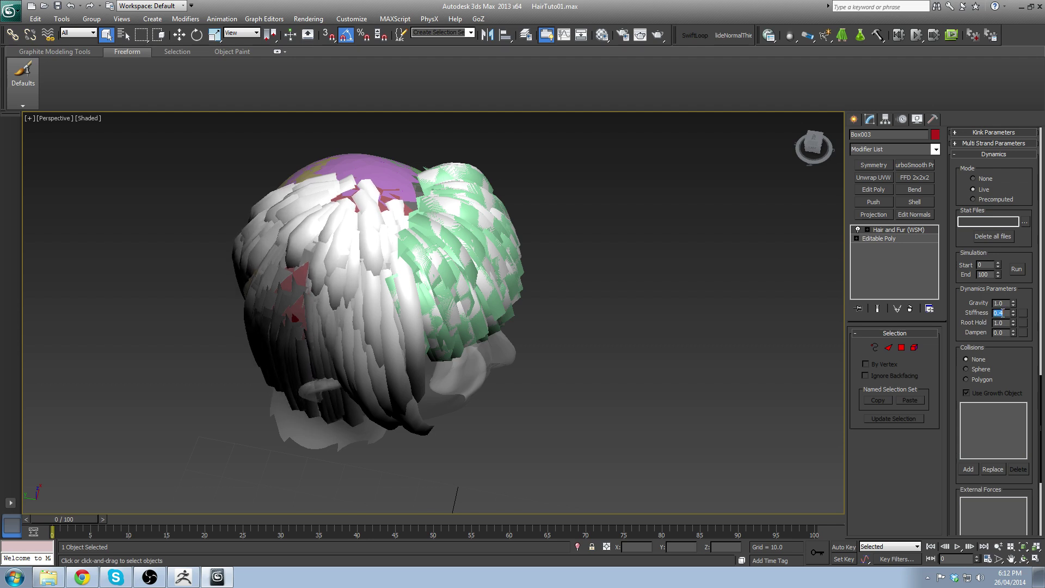
pyautogui.write('0.1')
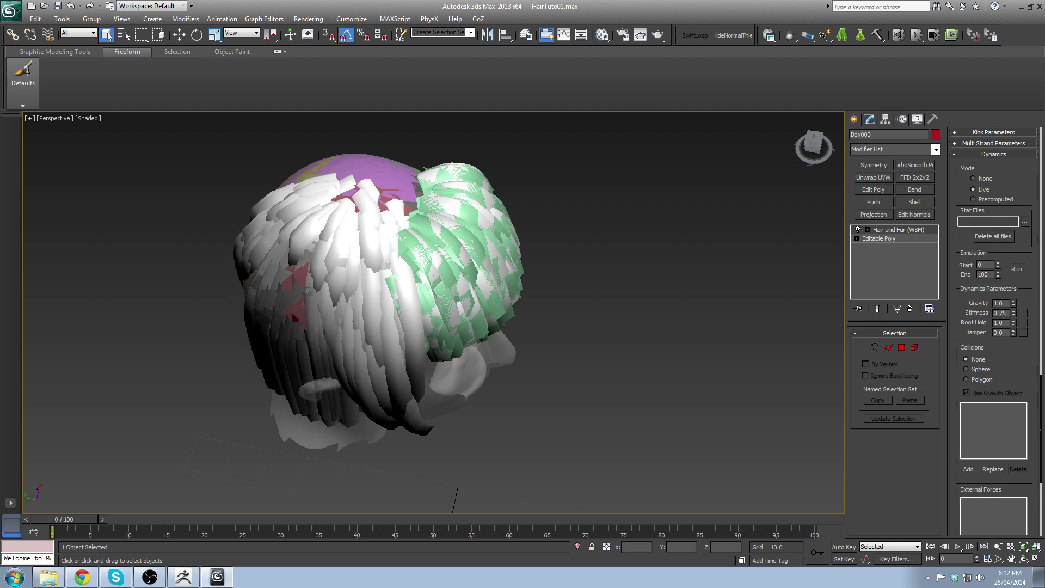
pyautogui.doubleClick(1003, 313)
pyautogui.write('0.75')
pyautogui.press('Return')
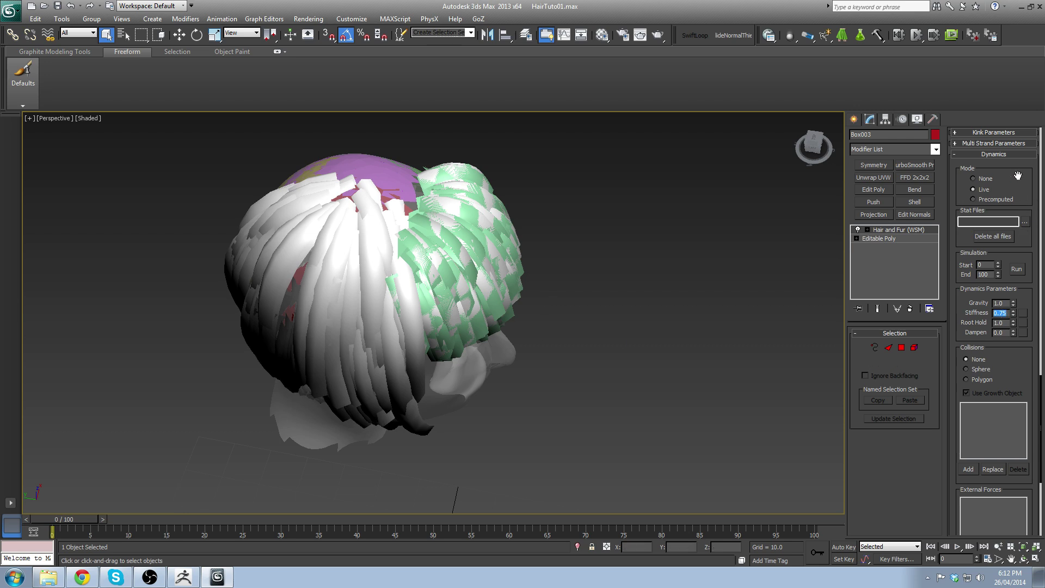
# Step: Convert the Hair and Fur strips of scalp patch Box003 to a mesh and review the patch's hair parameters
pyautogui.scroll(-5, 1012, 381)
pyautogui.scroll(-5, 1021, 497)
pyautogui.scroll(2, 1021, 496)
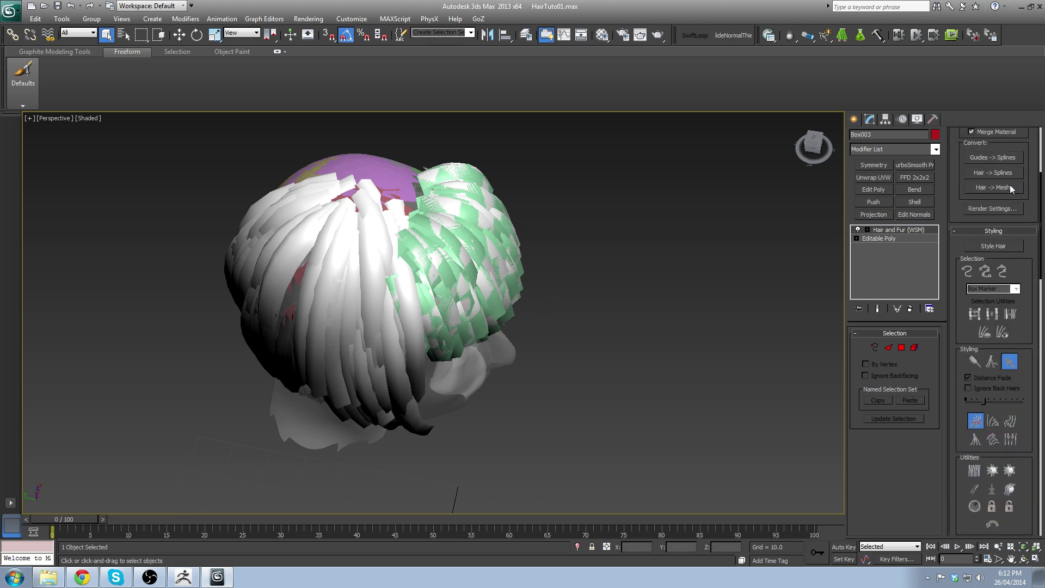
pyautogui.click(984, 189)
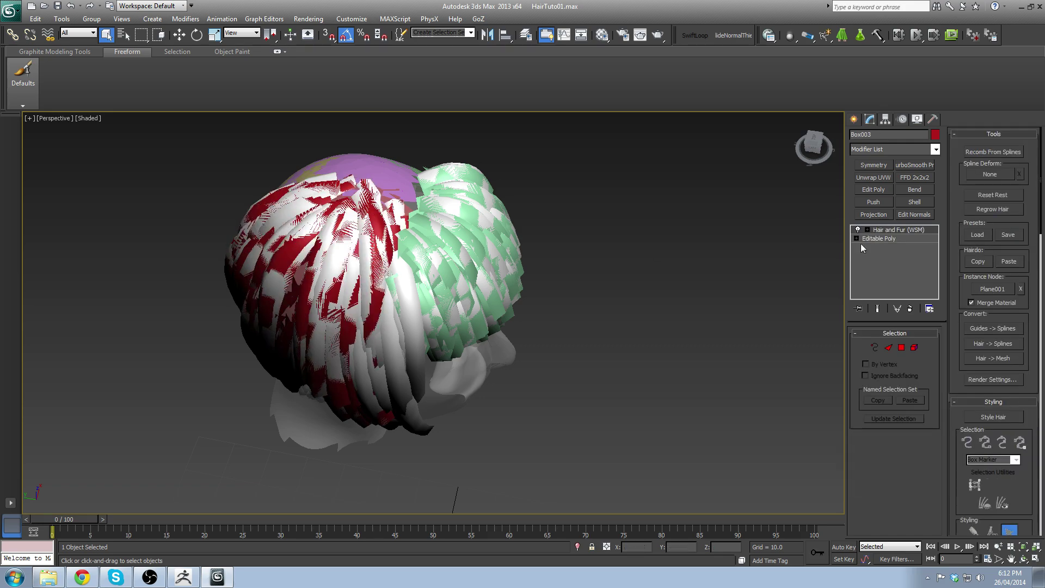
pyautogui.moveTo(1030, 380); pyautogui.dragTo(1007, 34)
pyautogui.keyDown('alt'); pyautogui.moveTo(488, 306); pyautogui.dragTo(493, 224, button='middle'); pyautogui.keyUp('alt')
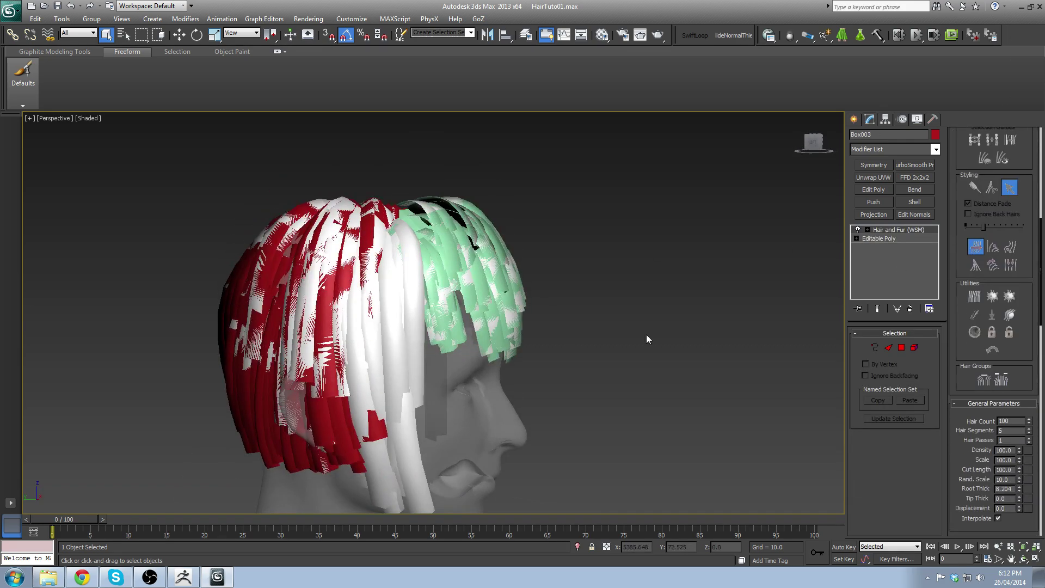
pyautogui.moveTo(1023, 330); pyautogui.dragTo(984, 58)
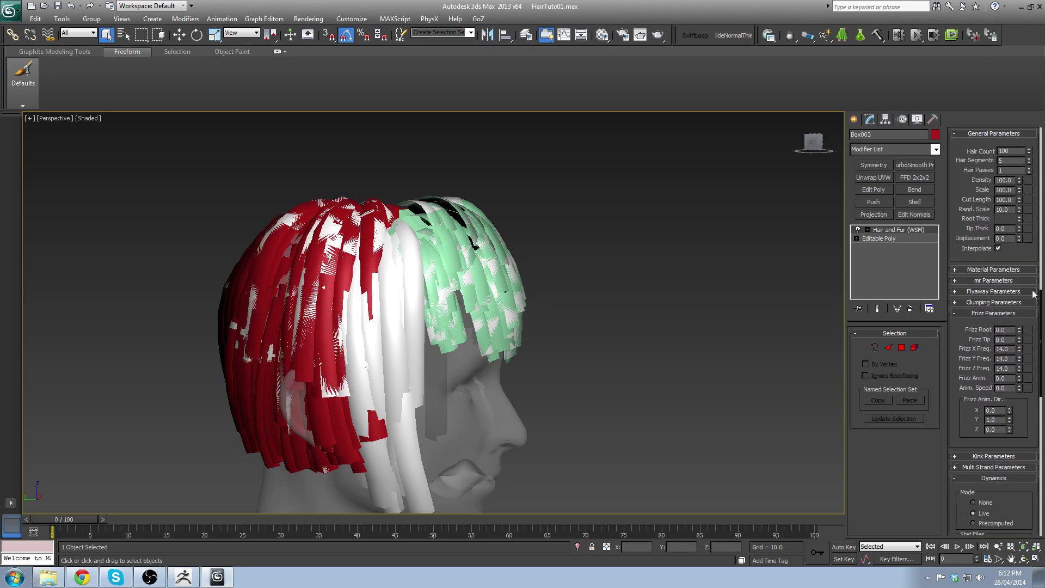
pyautogui.moveTo(1024, 250); pyautogui.dragTo(998, 114)
pyautogui.moveTo(1027, 278); pyautogui.dragTo(1013, 110)
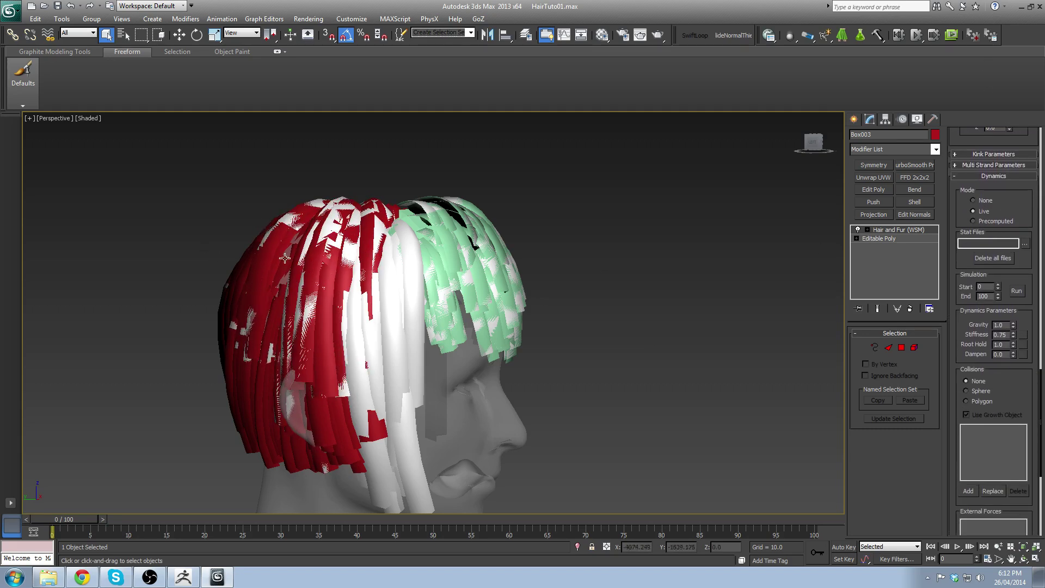
# Step: Select the side hair patch Box002 and set its Dynamics mode to Live with a Stiffness of 0.75
pyautogui.click(385, 252)
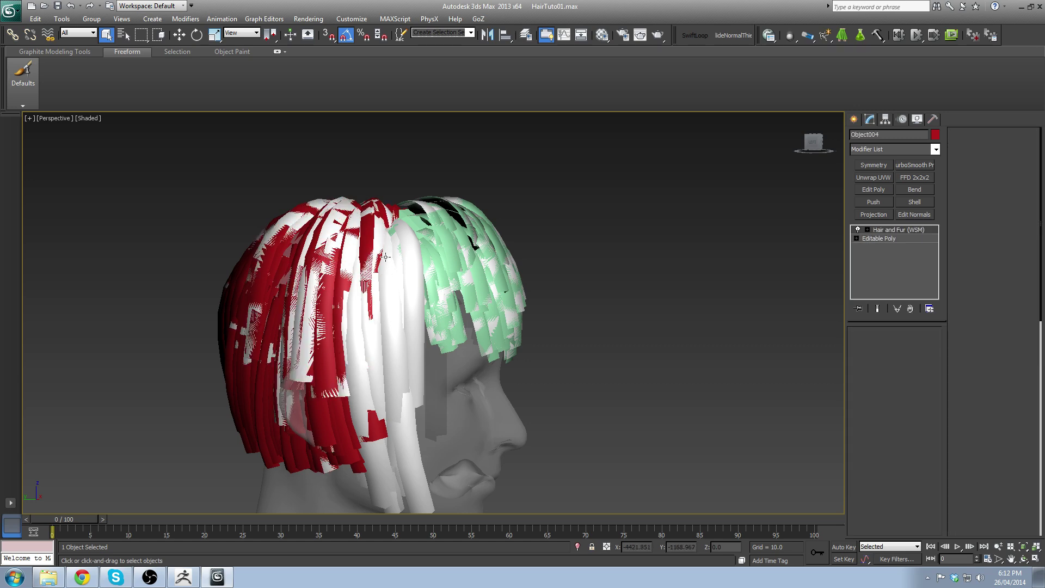
pyautogui.scroll(-10, 1027, 377)
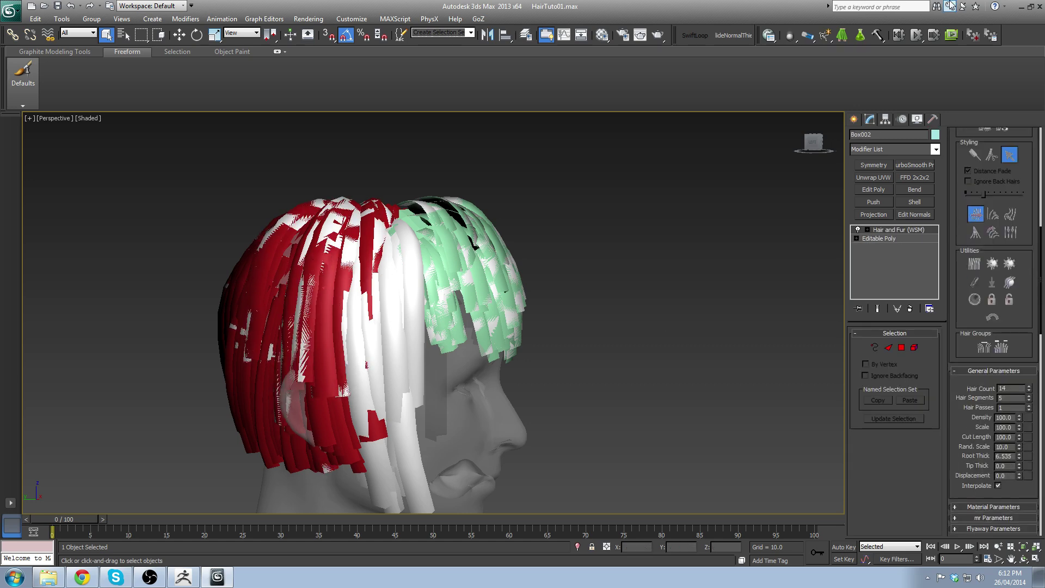
pyautogui.moveTo(1024, 331); pyautogui.dragTo(947, 5)
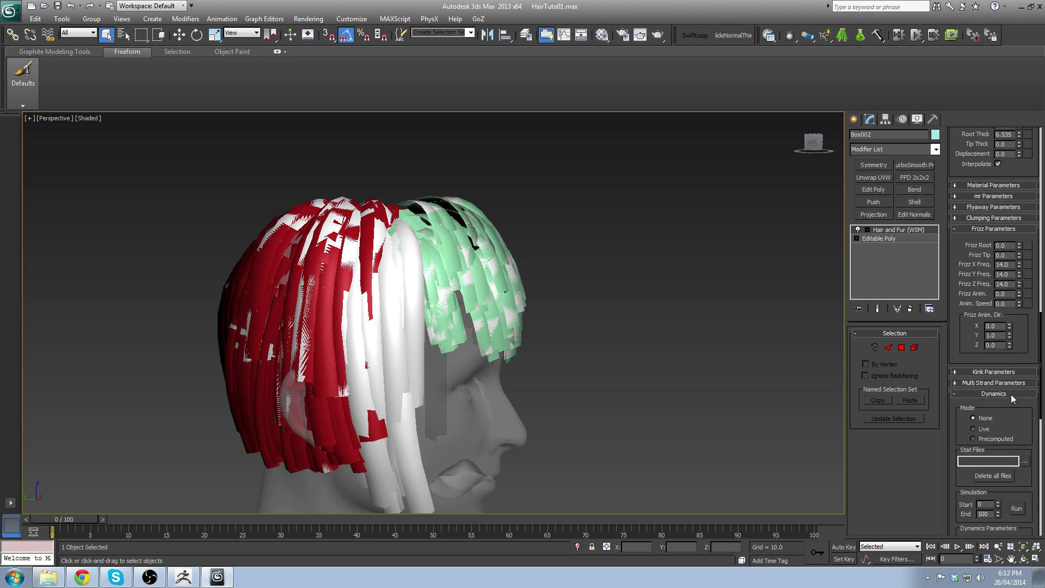
pyautogui.moveTo(1022, 354); pyautogui.dragTo(1006, 263)
pyautogui.click(972, 338)
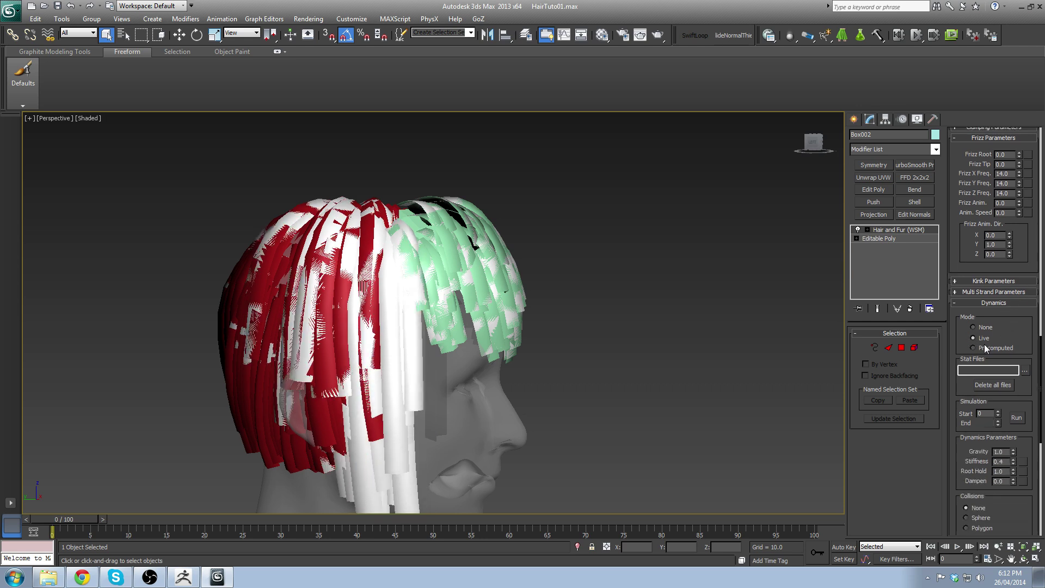
pyautogui.doubleClick(1000, 461)
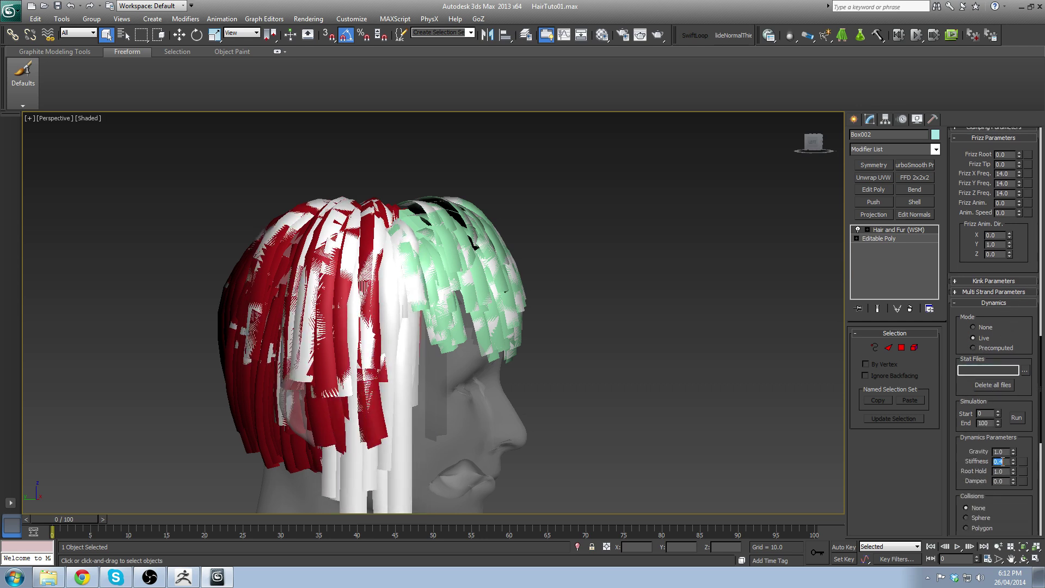
pyautogui.write('0.75')
pyautogui.press('Return')
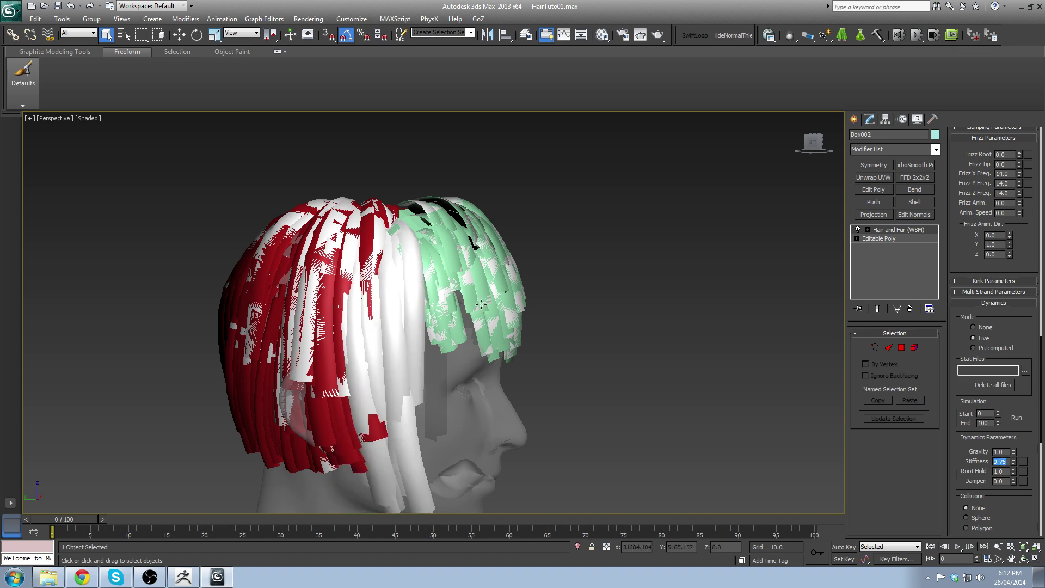
# Step: Convert the Hair and Fur strips of side patch Box002 to a mesh and clear the selection
pyautogui.moveTo(475, 327); pyautogui.dragTo(447, 280, button='middle')
pyautogui.moveTo(1026, 259); pyautogui.dragTo(1021, 586)
pyautogui.moveTo(1027, 158); pyautogui.dragTo(1027, 440)
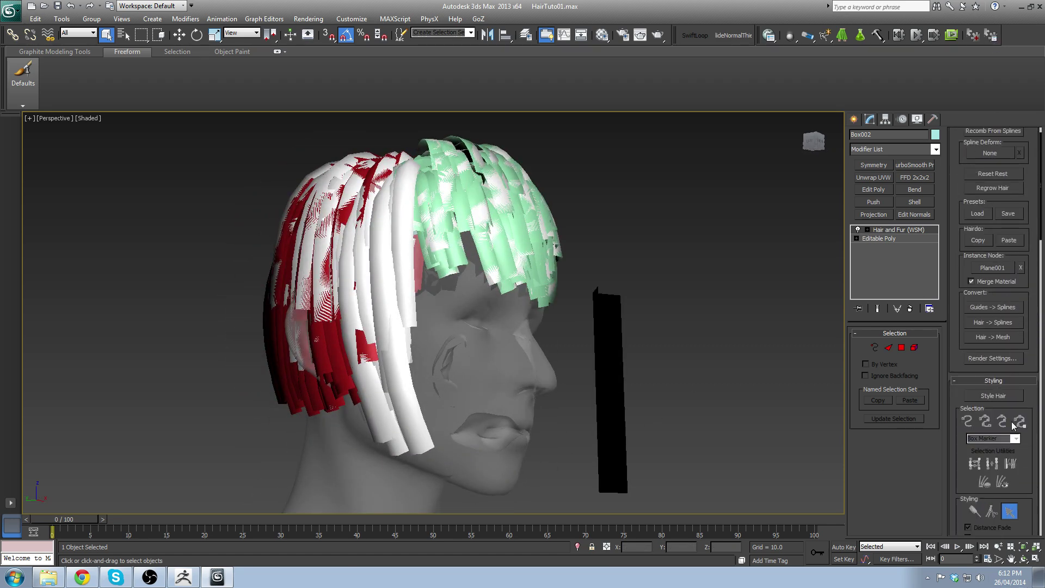
pyautogui.click(1016, 337)
pyautogui.keyDown('alt'); pyautogui.moveTo(736, 305); pyautogui.dragTo(709, 266, button='middle'); pyautogui.keyUp('alt')
pyautogui.click(707, 266)
# Step: Select all the hair objects around the head and put them in a new layer named SIMULATION_Hair
pyautogui.press('l')
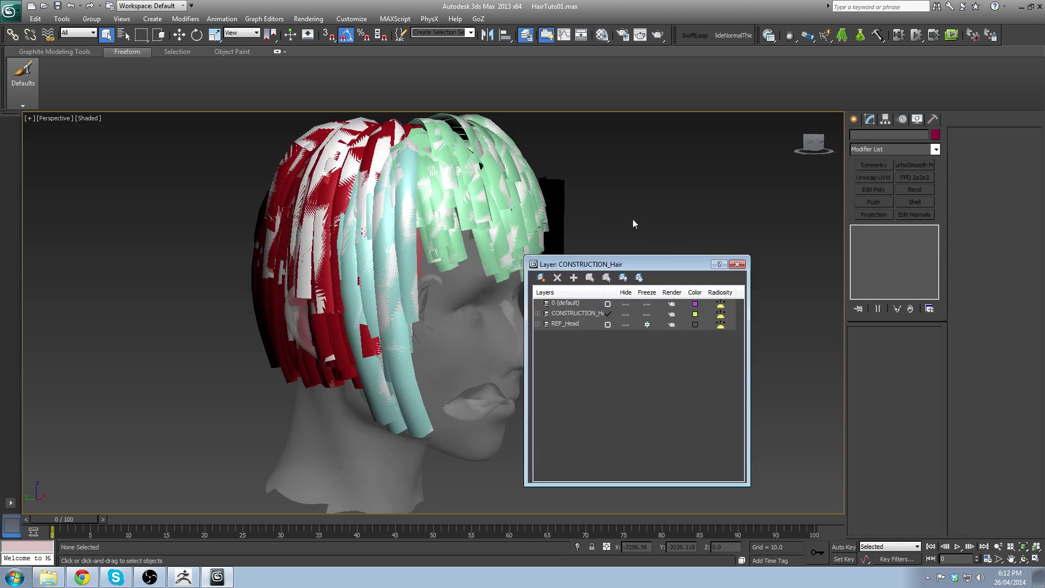
pyautogui.click(739, 264)
pyautogui.moveTo(568, 194); pyautogui.dragTo(490, 228, button='middle')
pyautogui.scroll(-5, 566, 247)
pyautogui.moveTo(581, 254); pyautogui.dragTo(468, 260, button='middle')
pyautogui.keyDown('alt'); pyautogui.moveTo(468, 260); pyautogui.dragTo(364, 266, button='middle'); pyautogui.keyUp('alt')
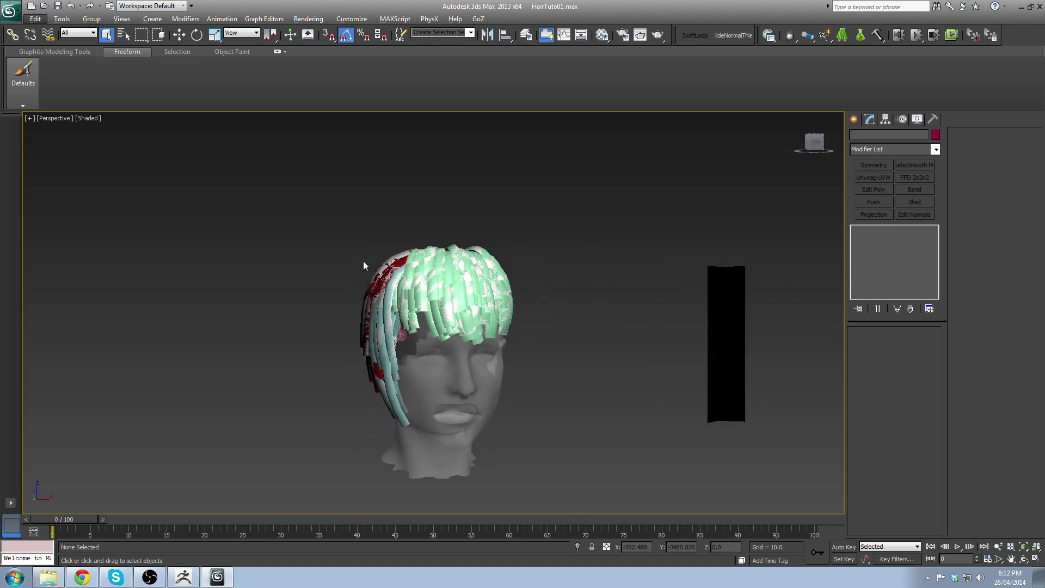
pyautogui.moveTo(647, 455); pyautogui.dragTo(648, 455)
pyautogui.moveTo(550, 339)
pyautogui.keyDown('alt'); pyautogui.mouseDown(button='middle')
pyautogui.moveTo(551, 368)
pyautogui.moveTo(535, 343)
pyautogui.mouseUp(button='middle'); pyautogui.keyUp('alt')
pyautogui.press('l')
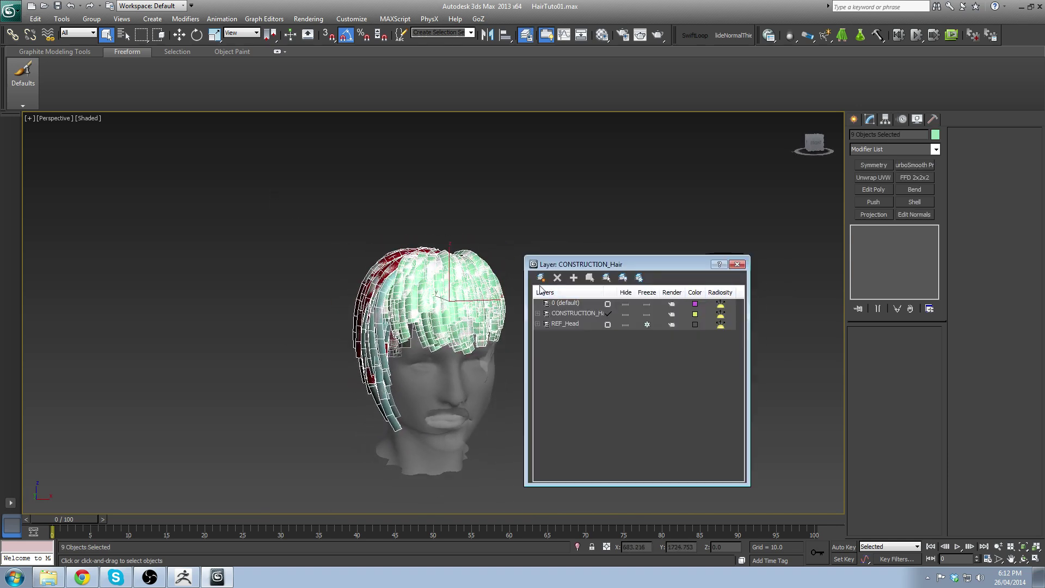
pyautogui.click(541, 278)
pyautogui.click(573, 324)
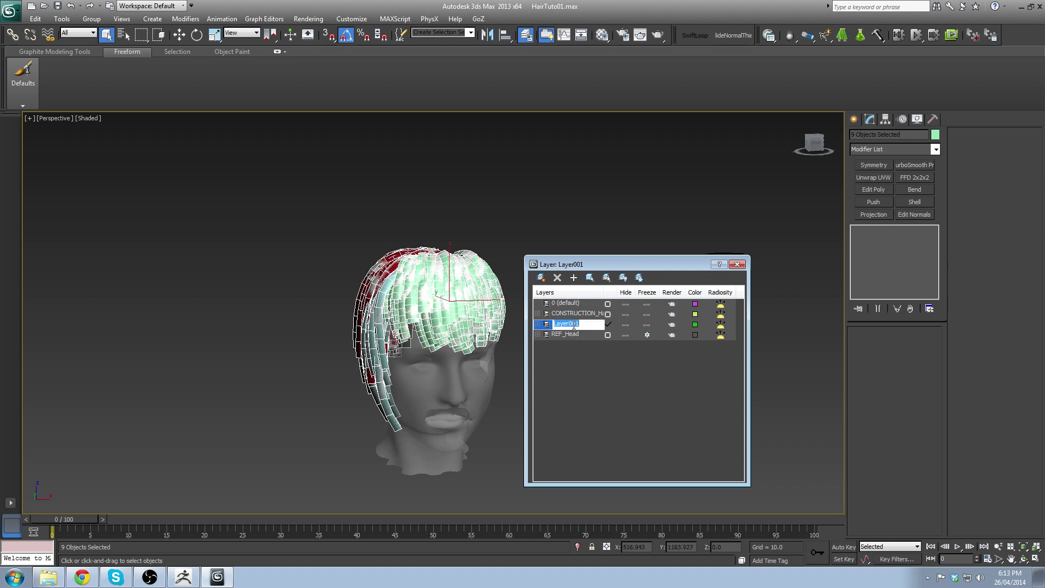
pyautogui.write('H')
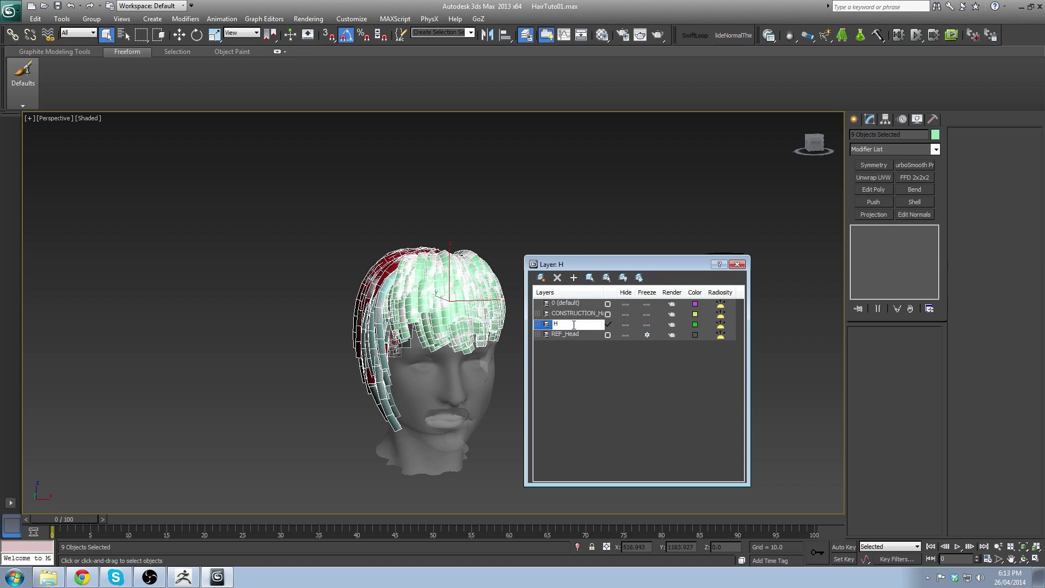
pyautogui.press('BackSpace')
pyautogui.write('S')
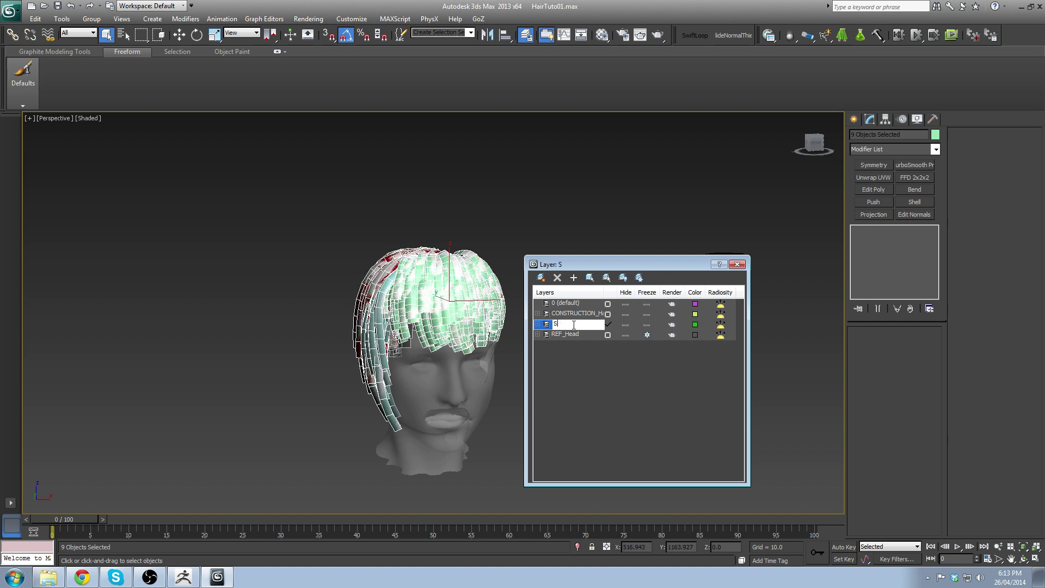
pyautogui.write('IMULA')
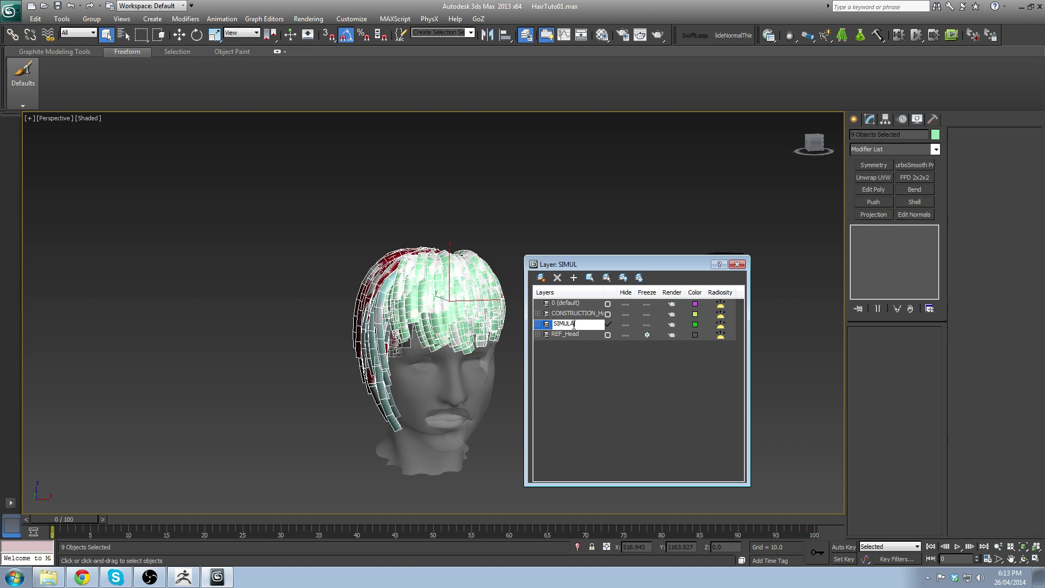
pyautogui.write('TION_Hair')
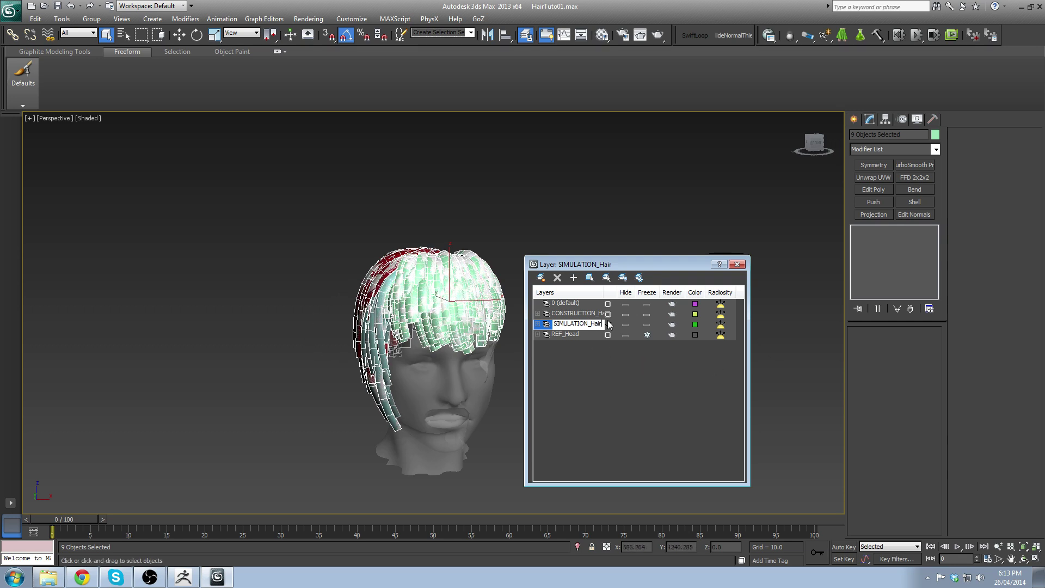
pyautogui.press('Return')
pyautogui.keyDown('alt'); pyautogui.moveTo(523, 220); pyautogui.dragTo(537, 221, button='middle'); pyautogui.keyUp('alt')
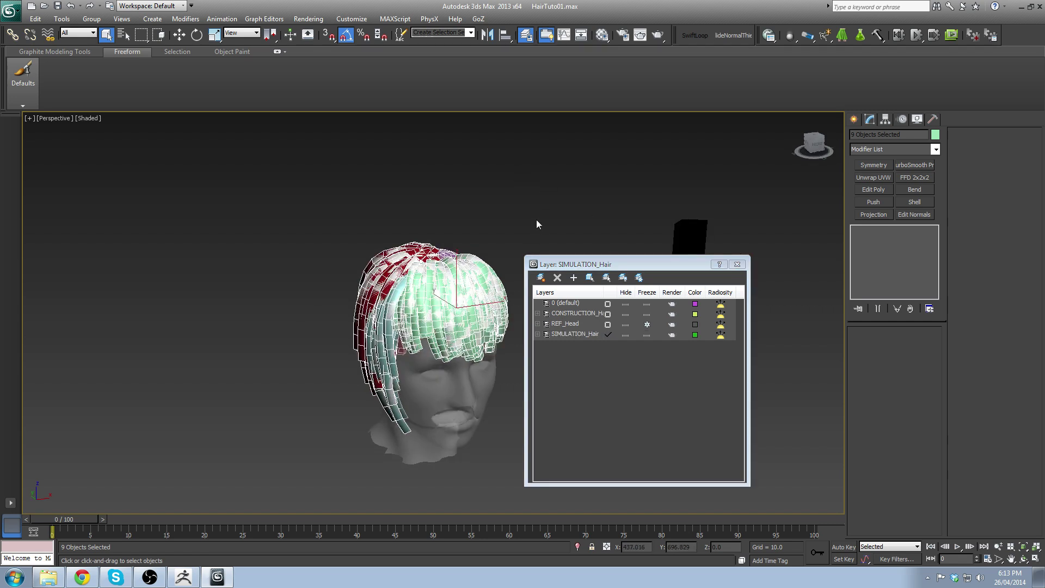
# Step: Select only the three converted hair meshes and move them to a new layer named MESH_Hairs
pyautogui.click(513, 191)
pyautogui.scroll(2, 362, 274)
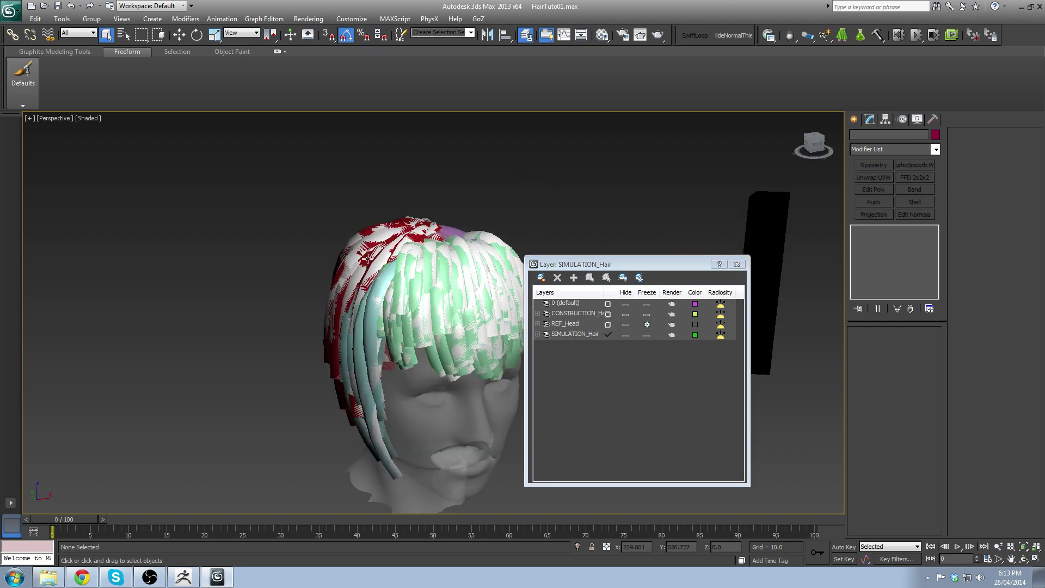
pyautogui.click(368, 258)
pyautogui.keyDown('ctrl'); pyautogui.click(369, 312); pyautogui.keyUp('ctrl')
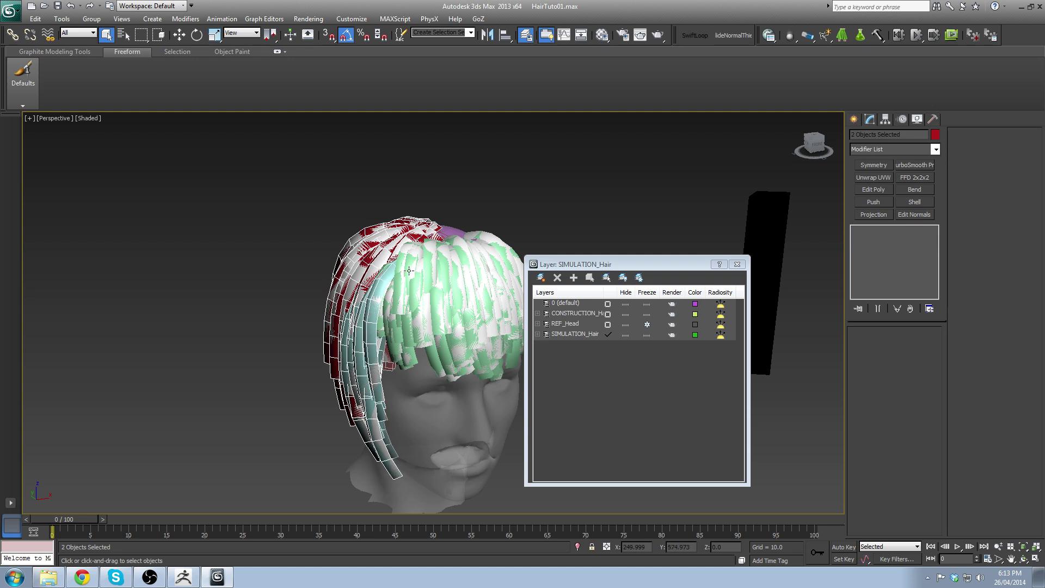
pyautogui.keyDown('ctrl'); pyautogui.click(413, 288); pyautogui.keyUp('ctrl')
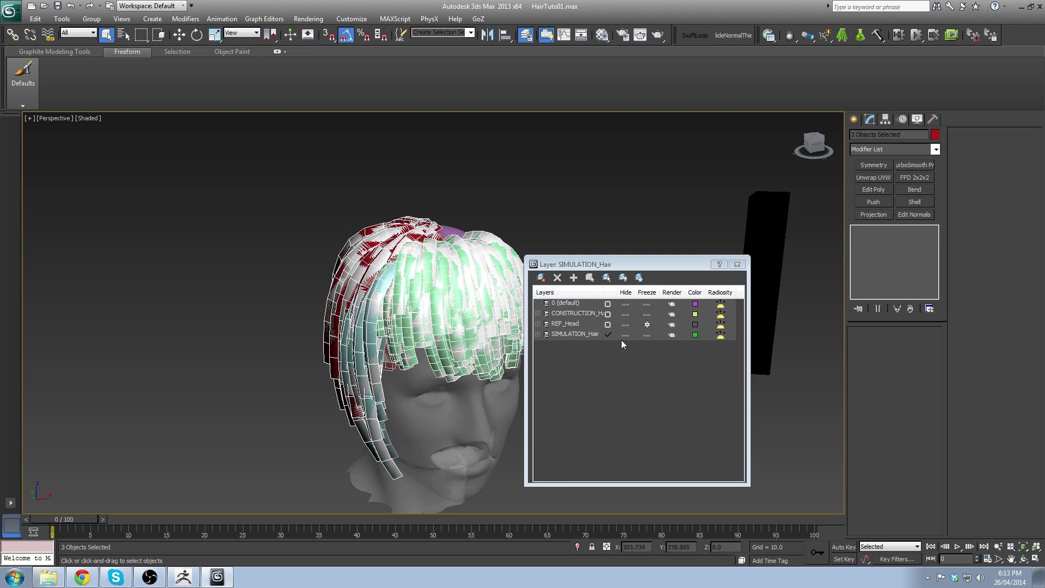
pyautogui.click(535, 279)
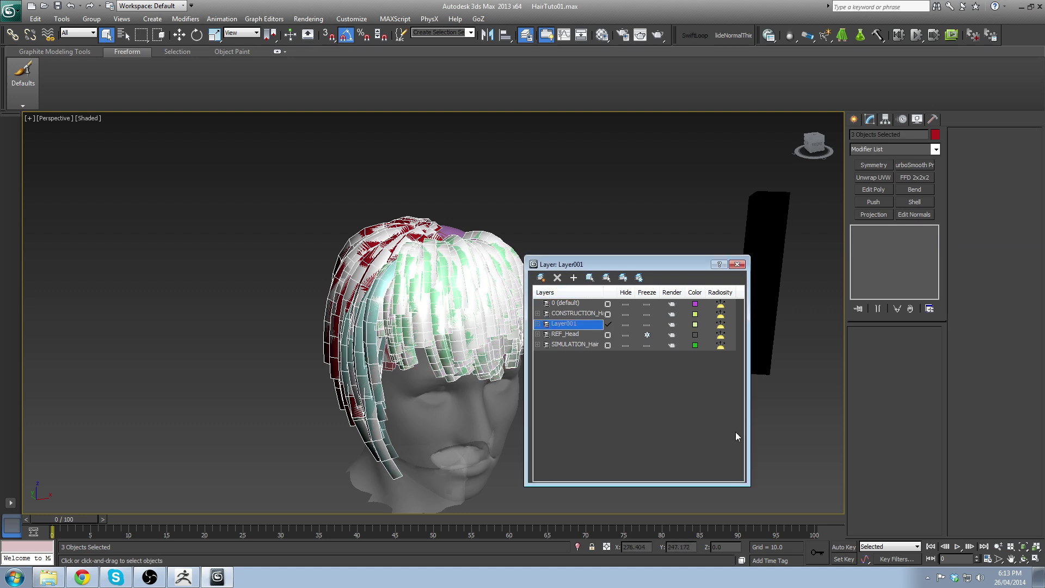
pyautogui.click(561, 324)
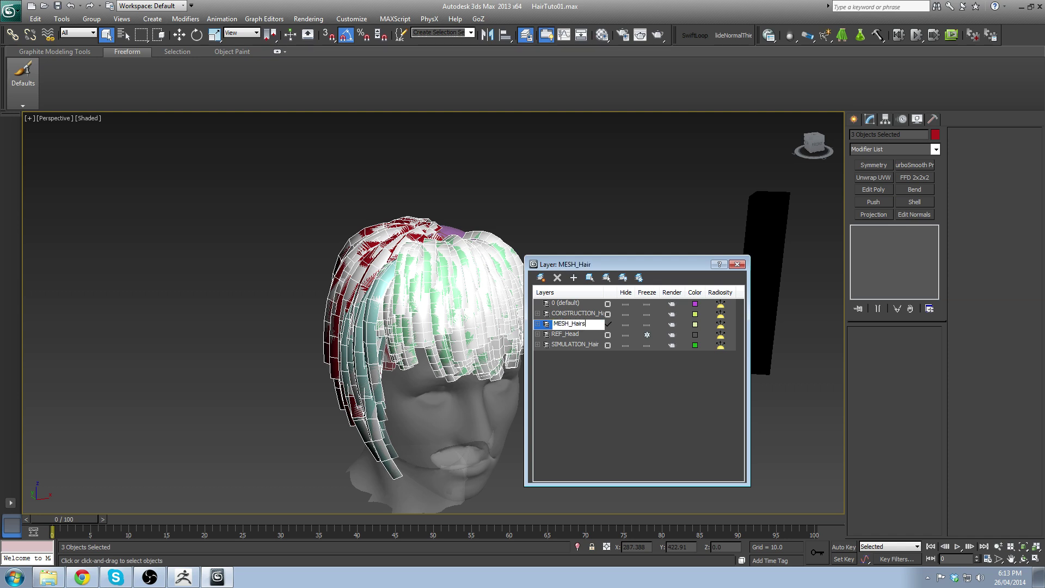
pyautogui.press('Return')
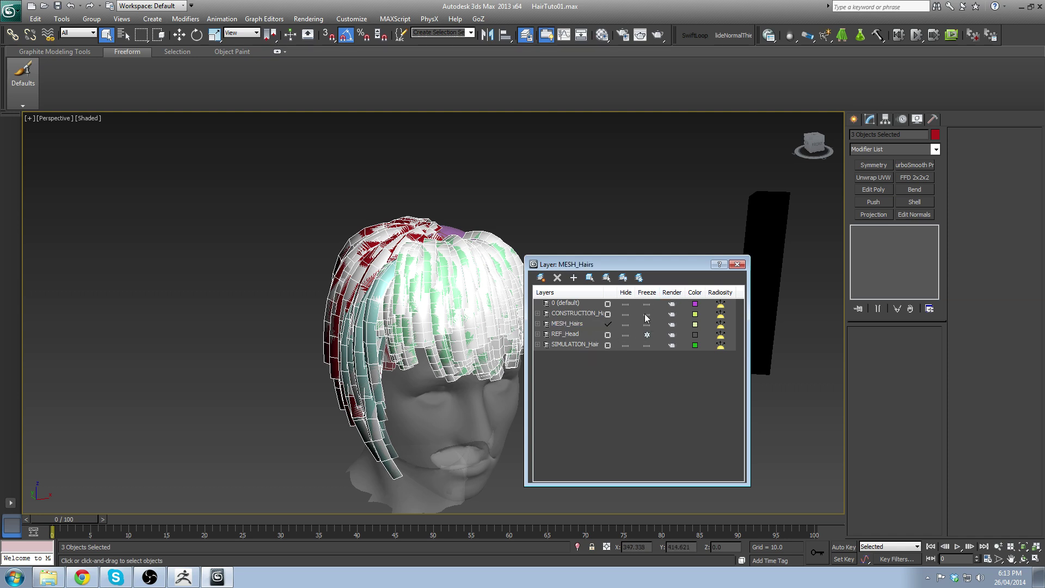
# Step: Hide every layer except MESH_Hairs and close the layer manager
pyautogui.click(626, 314)
pyautogui.click(625, 334)
pyautogui.click(626, 346)
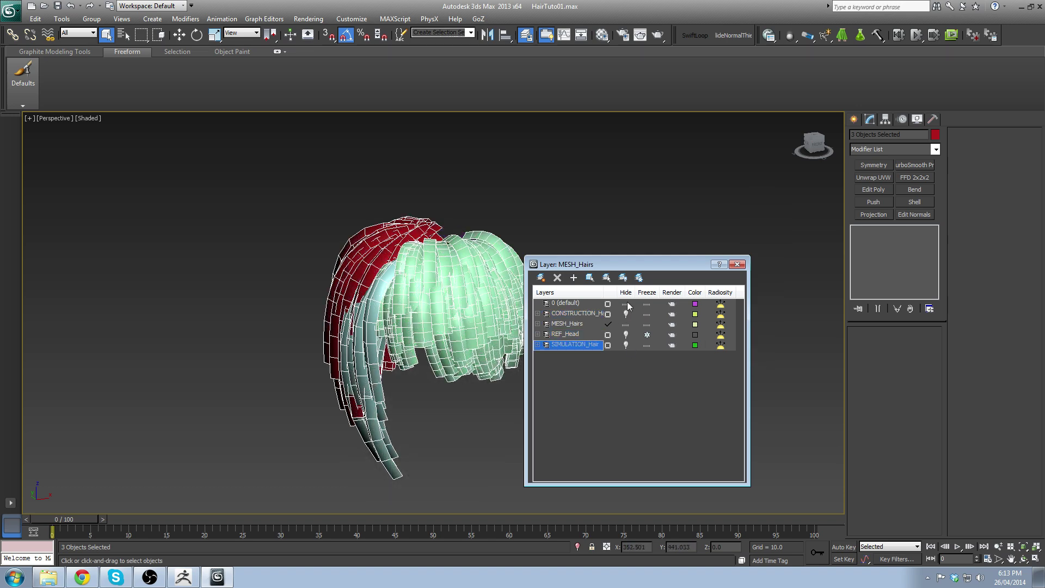
pyautogui.click(626, 304)
pyautogui.click(735, 265)
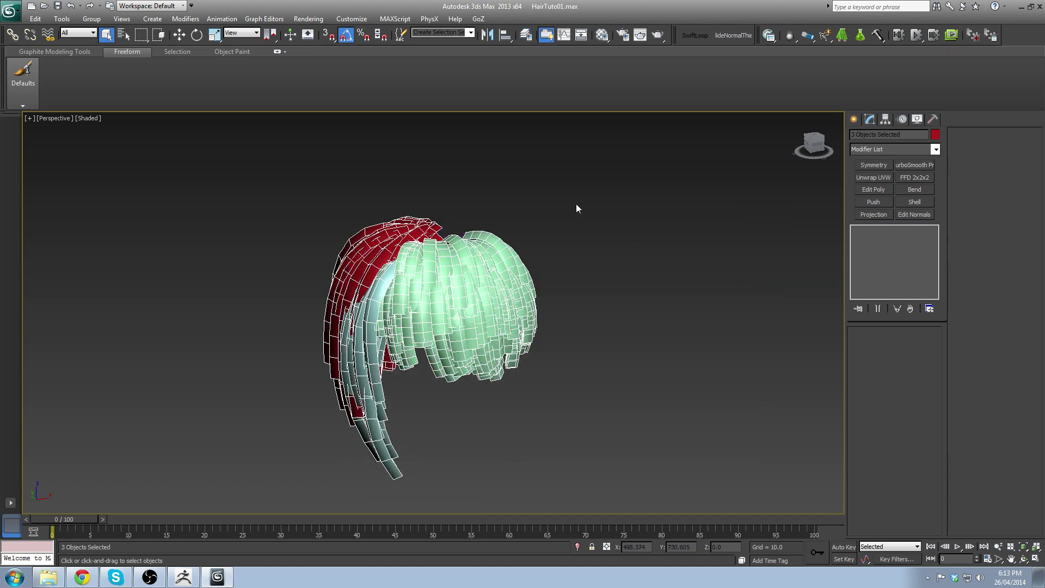
# Step: Examine the isolated hair meshes from several angles and check the side mesh's object type
pyautogui.click(575, 205)
pyautogui.keyDown('alt'); pyautogui.moveTo(576, 204); pyautogui.dragTo(576, 213, button='middle'); pyautogui.keyUp('alt')
pyautogui.press('z')
pyautogui.keyDown('alt'); pyautogui.moveTo(351, 312); pyautogui.dragTo(517, 288, button='middle'); pyautogui.keyUp('alt')
pyautogui.scroll(-5, 380, 387)
pyautogui.press('z')
pyautogui.scroll(-3, 435, 285)
pyautogui.click(477, 255)
pyautogui.keyDown('alt'); pyautogui.moveTo(477, 255); pyautogui.dragTo(347, 227, button='middle'); pyautogui.keyUp('alt')
pyautogui.scroll(-4, 473, 215)
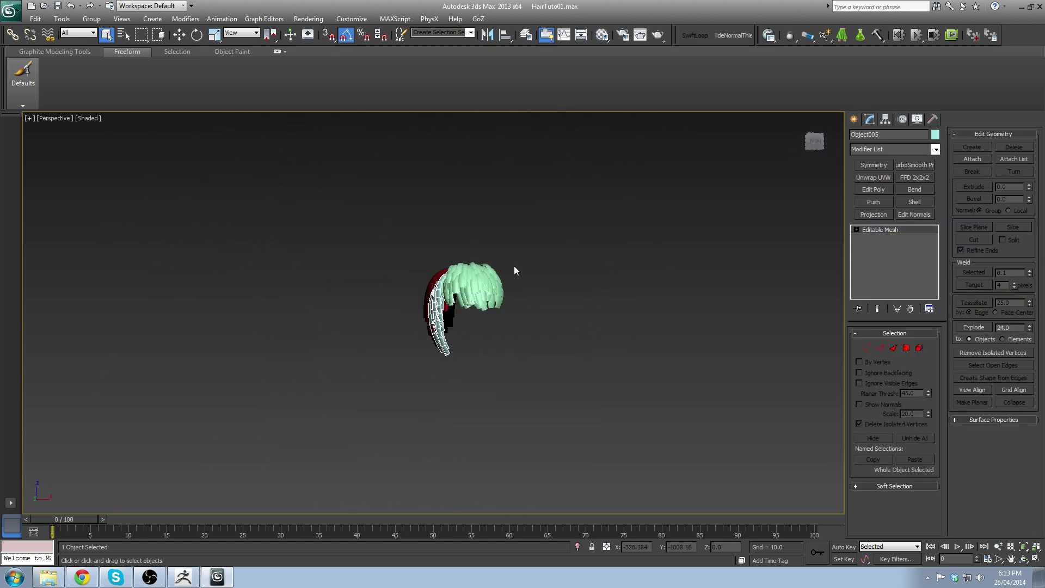
pyautogui.scroll(4, 469, 297)
pyautogui.keyDown('alt'); pyautogui.moveTo(514, 266); pyautogui.dragTo(538, 279, button='middle'); pyautogui.keyUp('alt')
pyautogui.scroll(4, 537, 279)
pyautogui.scroll(-4, 461, 254)
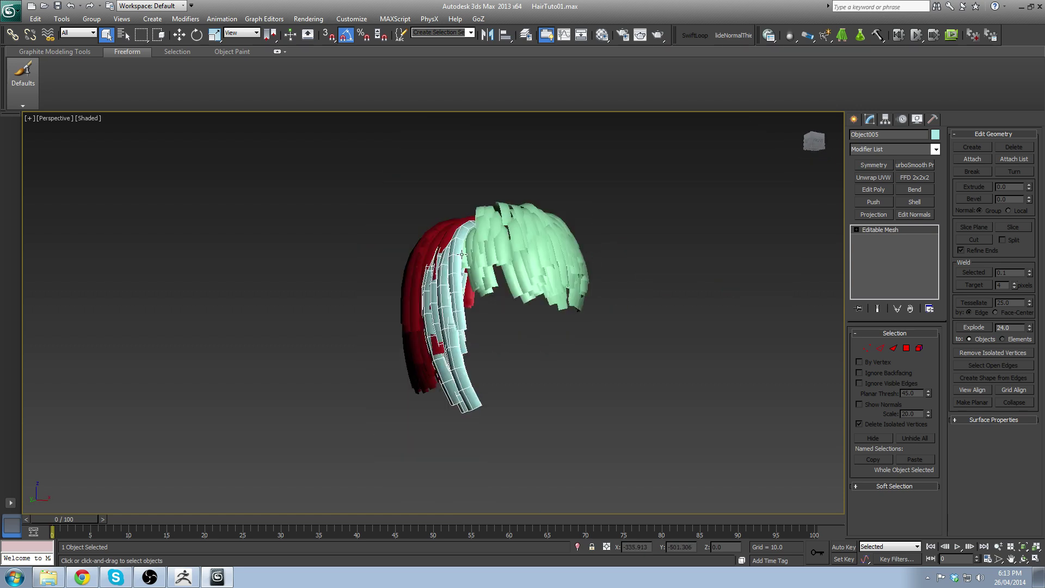
# Step: Convert the back, side and fringe hair meshes together to Editable Poly and clear the selection
pyautogui.moveTo(390, 175); pyautogui.dragTo(626, 243)
pyautogui.rightClick(642, 212)
pyautogui.moveTo(708, 312)
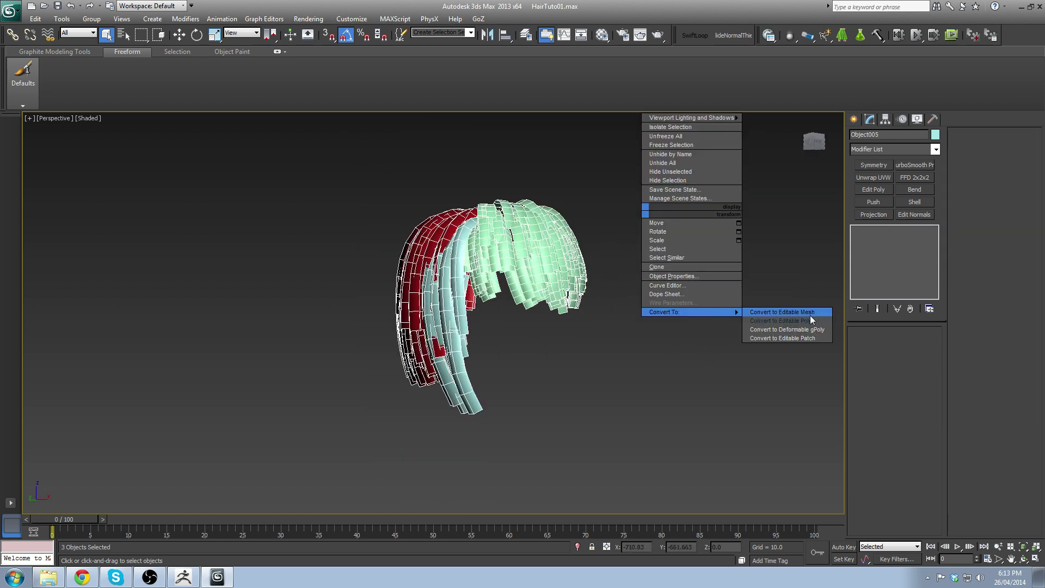
pyautogui.click(811, 315)
pyautogui.click(658, 204)
pyautogui.scroll(2, 535, 278)
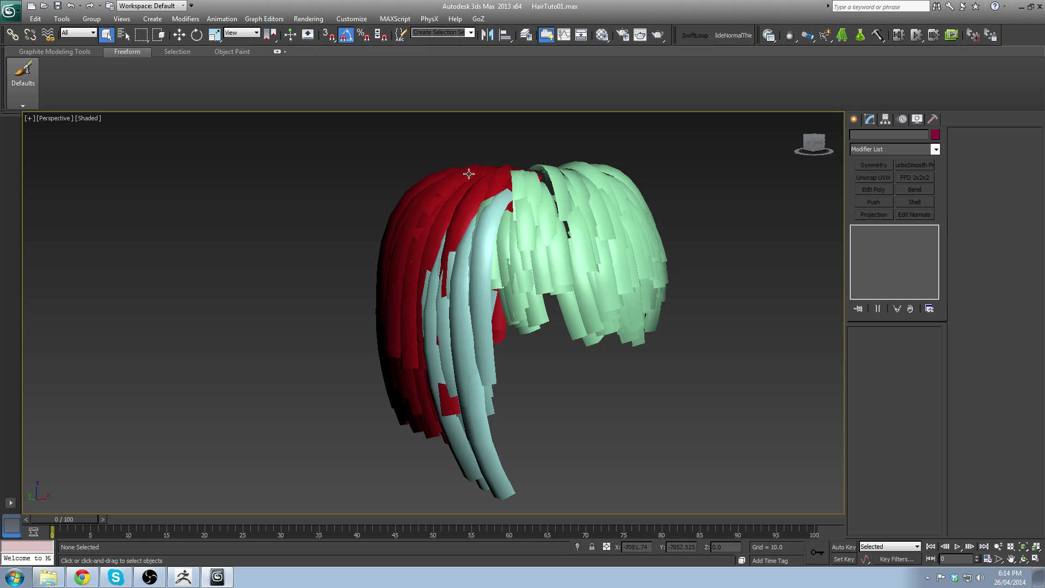
# Step: Select the fringe hair mesh and enter its Element sub-object level
pyautogui.click(534, 187)
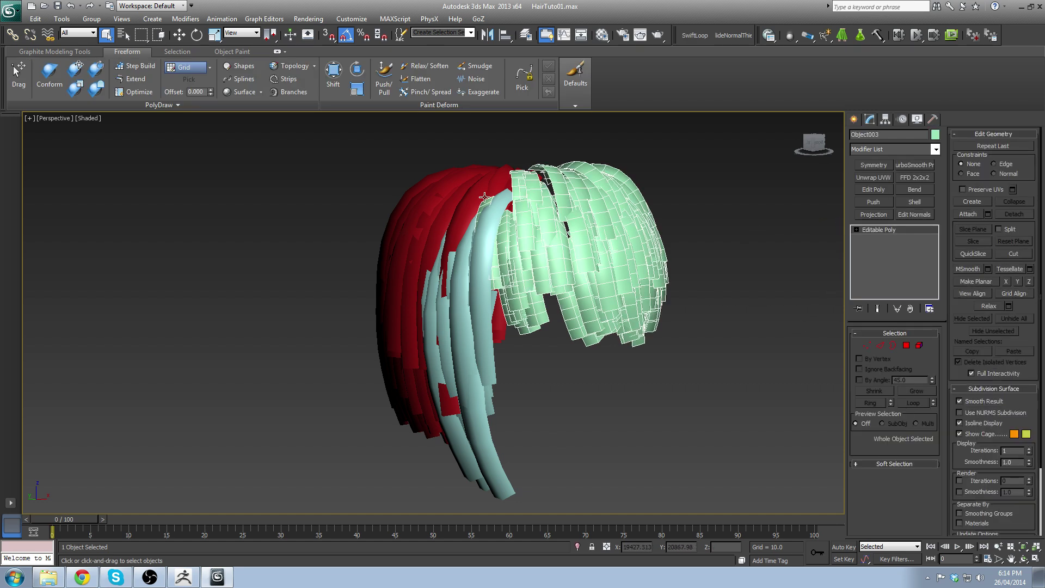
pyautogui.keyDown('alt'); pyautogui.moveTo(494, 339); pyautogui.dragTo(504, 290, button='middle'); pyautogui.keyUp('alt')
pyautogui.scroll(2, 505, 290)
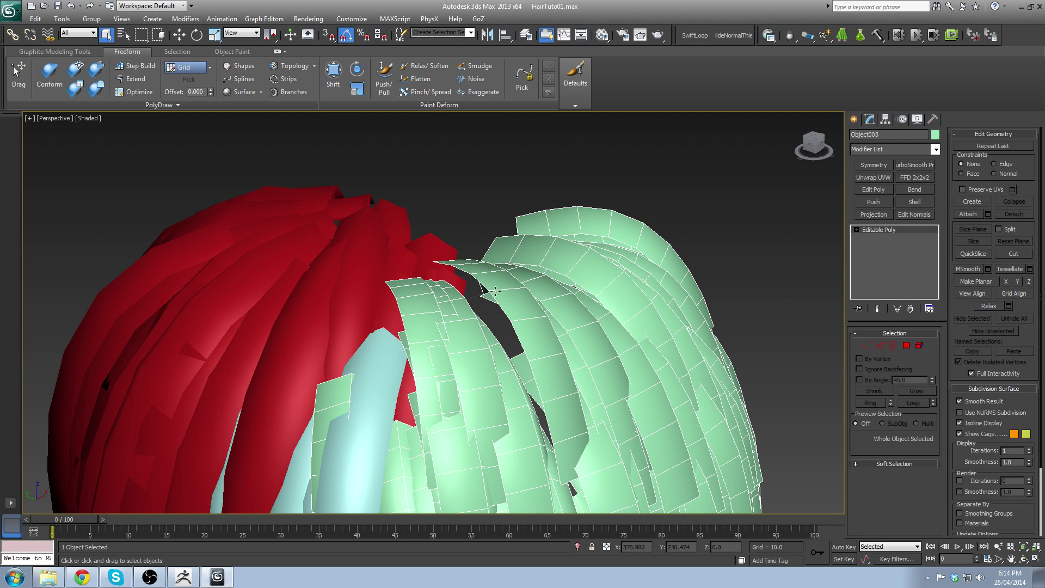
pyautogui.keyDown('alt'); pyautogui.moveTo(545, 271); pyautogui.dragTo(653, 277, button='middle'); pyautogui.keyUp('alt')
pyautogui.scroll(-4, 516, 282)
pyautogui.scroll(3, 579, 351)
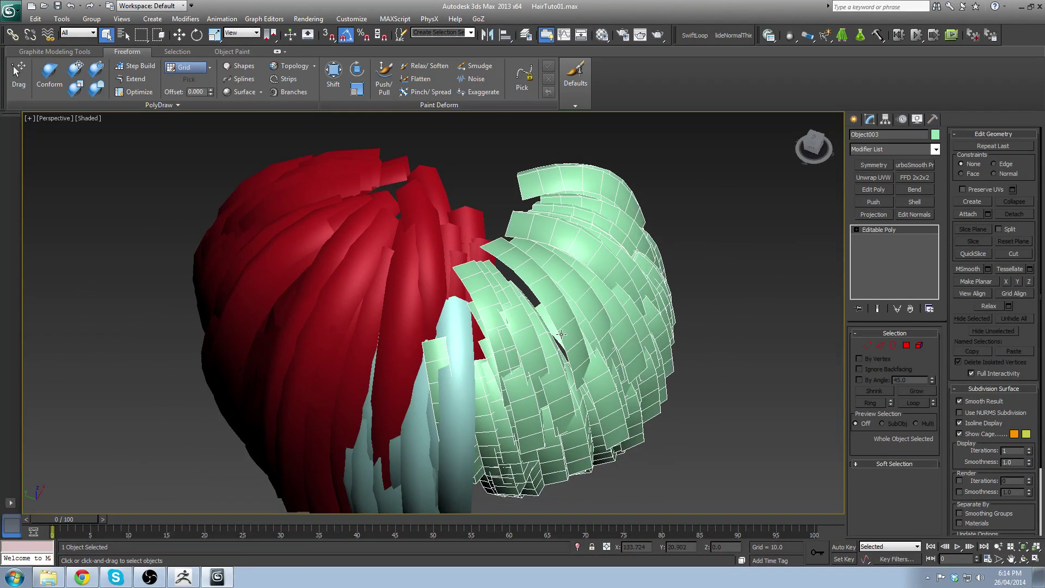
pyautogui.click(918, 345)
pyautogui.keyDown('alt'); pyautogui.moveTo(520, 311); pyautogui.dragTo(537, 268, button='middle'); pyautogui.keyUp('alt')
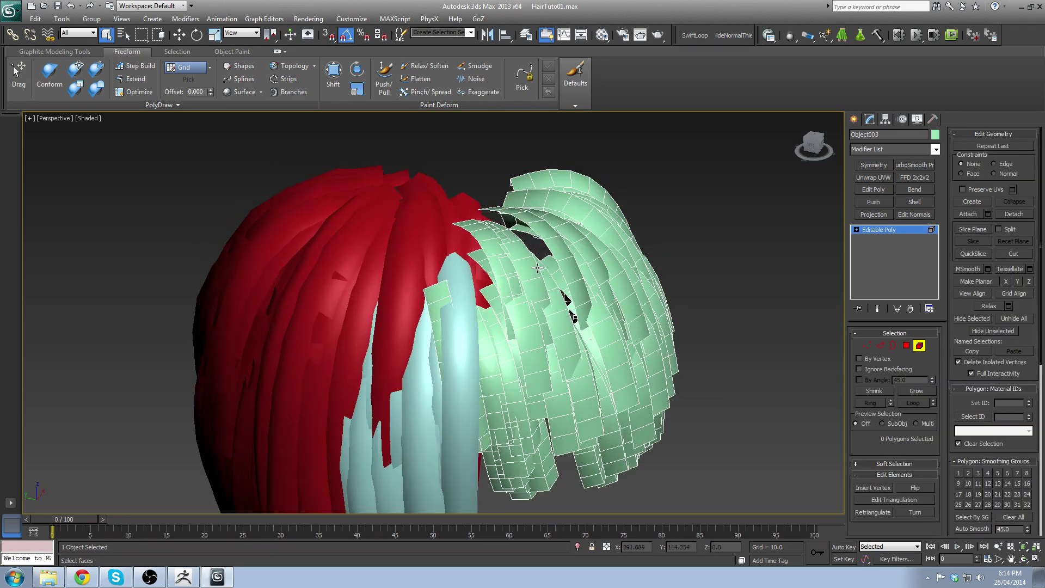
# Step: Clone the strip beside the narrow gap in the fringe as a new element and place it over the gap
pyautogui.keyDown('alt'); pyautogui.moveTo(480, 227); pyautogui.dragTo(476, 233, button='middle'); pyautogui.keyUp('alt')
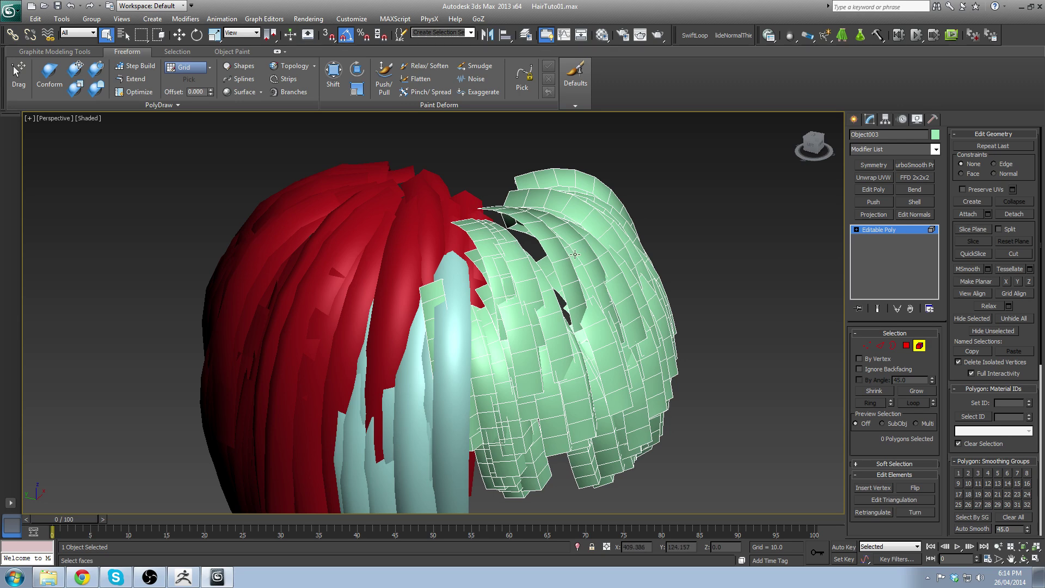
pyautogui.keyDown('alt'); pyautogui.moveTo(575, 254); pyautogui.dragTo(554, 296, button='middle'); pyautogui.keyUp('alt')
pyautogui.scroll(3, 555, 295)
pyautogui.click(578, 234)
pyautogui.keyDown('alt'); pyautogui.moveTo(648, 302); pyautogui.dragTo(657, 286, button='middle'); pyautogui.keyUp('alt')
pyautogui.press('w')
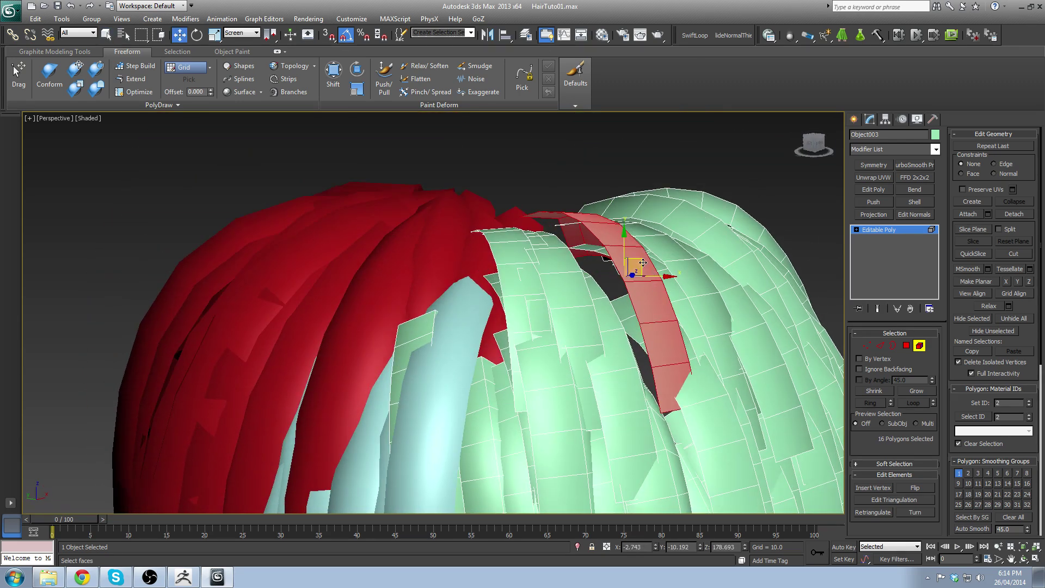
pyautogui.keyDown('shift'); pyautogui.moveTo(643, 263); pyautogui.dragTo(619, 250); pyautogui.keyUp('shift')
pyautogui.click(566, 297)
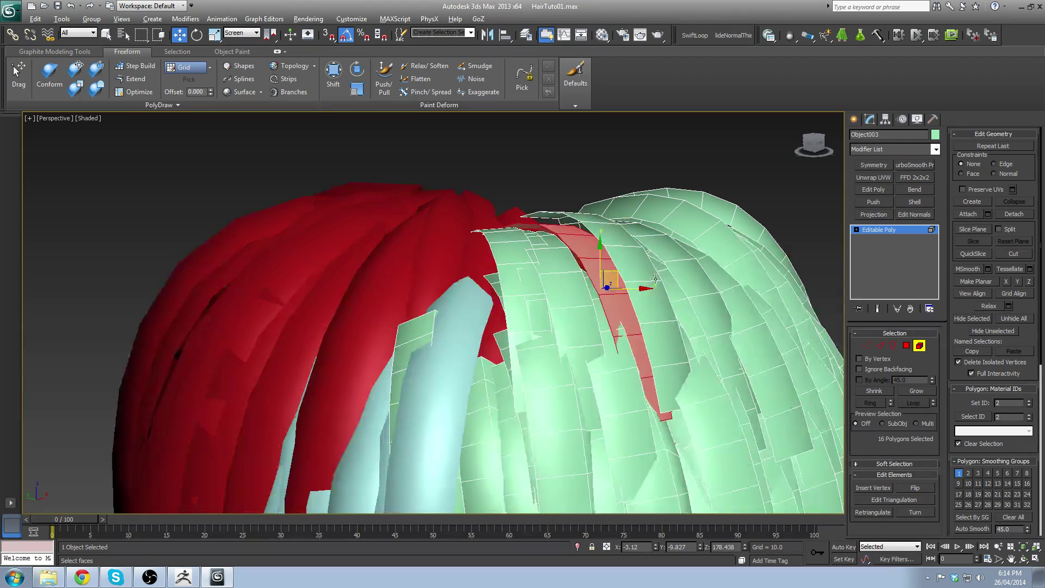
# Step: Rotate and move the cloned fringe strip until it follows the neighbouring strips and fills the gap
pyautogui.keyDown('alt'); pyautogui.moveTo(577, 298); pyautogui.dragTo(582, 293, button='middle'); pyautogui.keyUp('alt')
pyautogui.press('e')
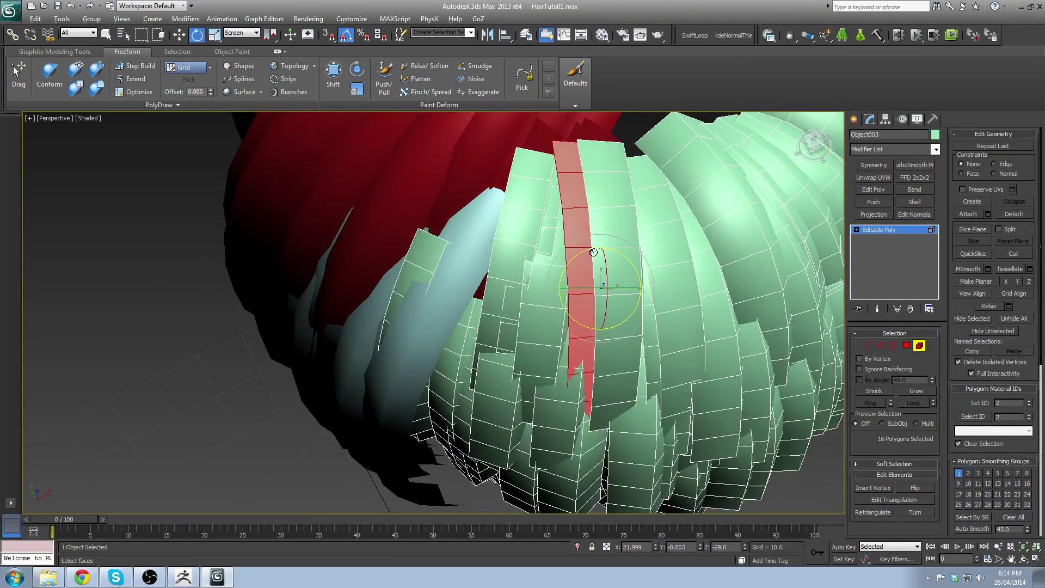
pyautogui.moveTo(582, 251); pyautogui.dragTo(596, 293)
pyautogui.press('w')
pyautogui.moveTo(589, 335); pyautogui.dragTo(607, 316)
pyautogui.keyDown('alt'); pyautogui.moveTo(607, 316); pyautogui.dragTo(598, 295, button='middle'); pyautogui.keyUp('alt')
pyautogui.click(587, 283)
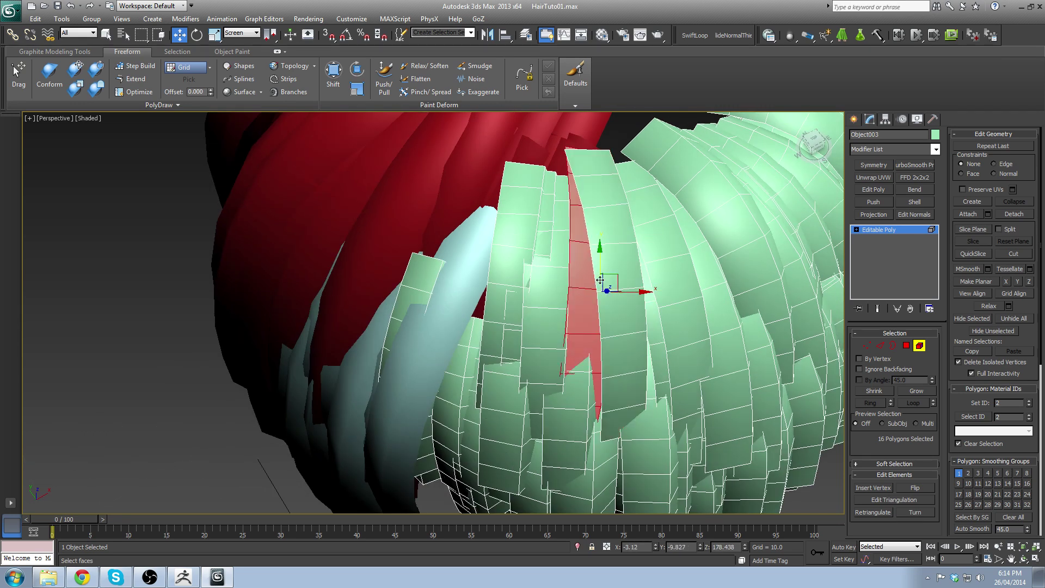
pyautogui.moveTo(611, 278); pyautogui.dragTo(606, 285)
pyautogui.keyDown('alt'); pyautogui.moveTo(607, 284); pyautogui.dragTo(709, 273, button='middle'); pyautogui.keyUp('alt')
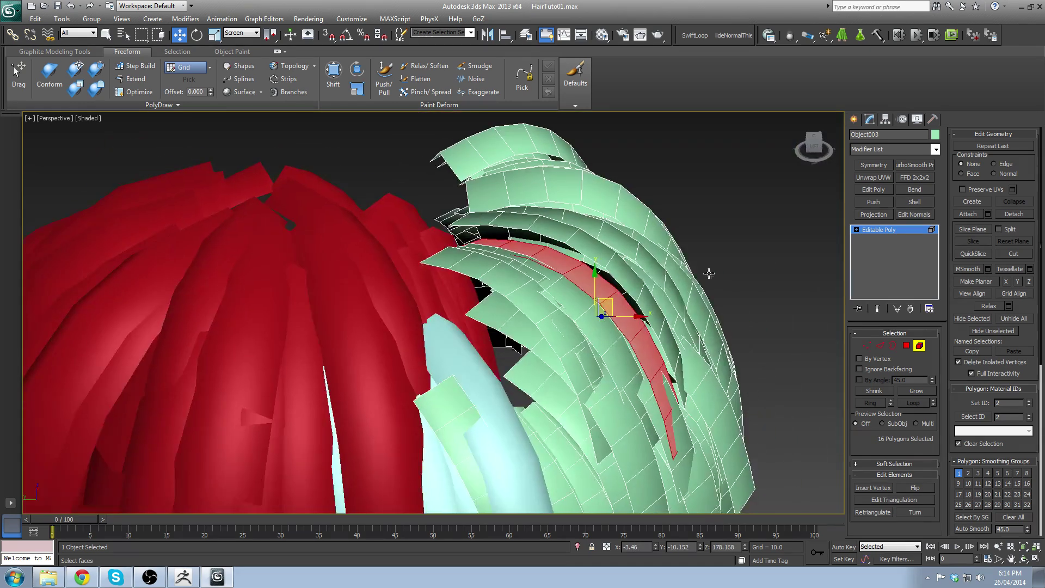
pyautogui.press('e')
pyautogui.keyDown('alt'); pyautogui.moveTo(641, 332); pyautogui.dragTo(660, 312, button='middle'); pyautogui.keyUp('alt')
pyautogui.moveTo(618, 283); pyautogui.dragTo(616, 282)
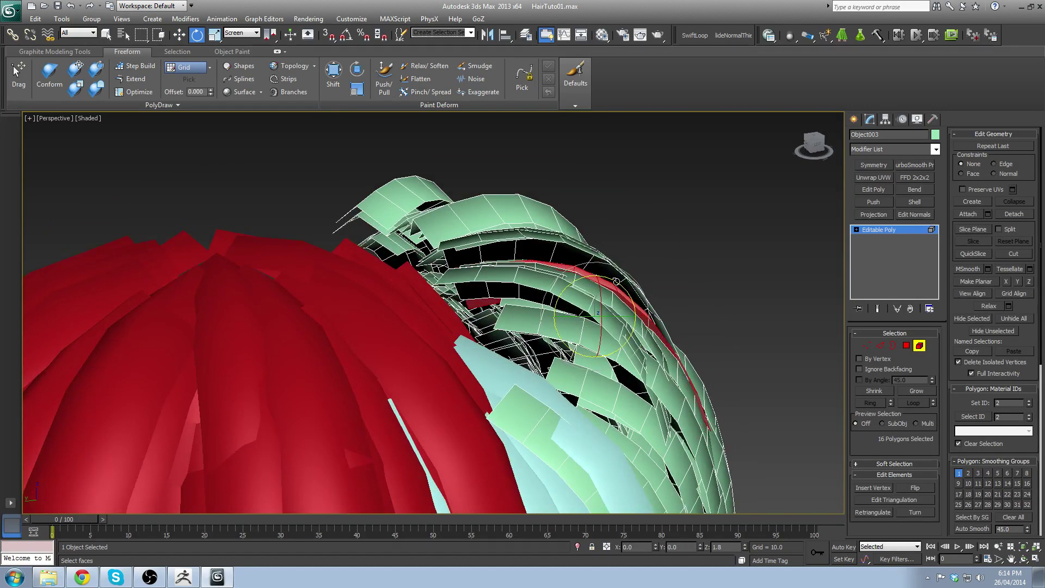
# Step: Examine the fringe around the added strip from close up and from a distance
pyautogui.press('w')
pyautogui.keyDown('alt'); pyautogui.moveTo(611, 304); pyautogui.dragTo(569, 326, button='middle'); pyautogui.keyUp('alt')
pyautogui.keyDown('alt'); pyautogui.moveTo(569, 326); pyautogui.dragTo(547, 319, button='middle'); pyautogui.keyUp('alt')
pyautogui.scroll(3, 590, 316)
pyautogui.scroll(-6, 590, 315)
pyautogui.scroll(-4, 546, 320)
pyautogui.scroll(3, 527, 361)
pyautogui.moveTo(406, 384); pyautogui.dragTo(631, 318, button='middle')
pyautogui.scroll(2, 631, 318)
pyautogui.moveTo(631, 319); pyautogui.dragTo(622, 303, button='middle')
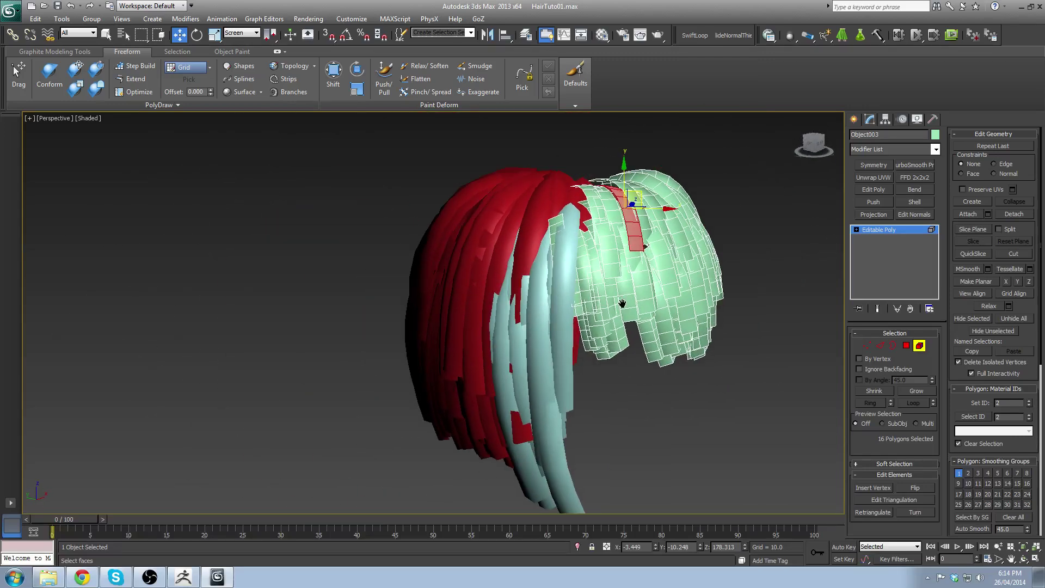
# Step: Leave the fringe's element editing, select the back hair mesh and enter its Element sub-object level
pyautogui.click(919, 347)
pyautogui.click(717, 142)
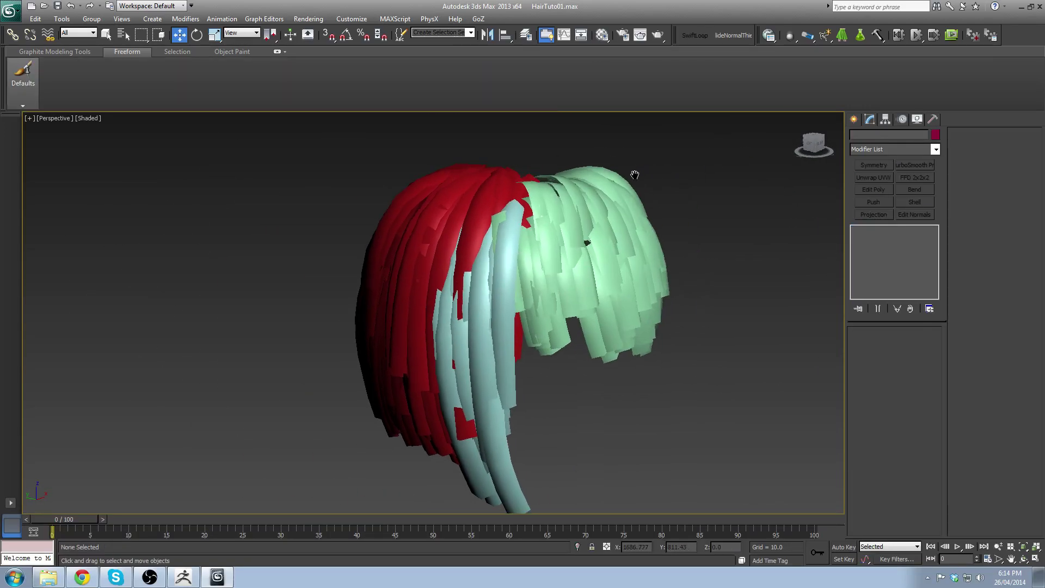
pyautogui.scroll(3, 523, 201)
pyautogui.click(537, 196)
pyautogui.scroll(-4, 534, 289)
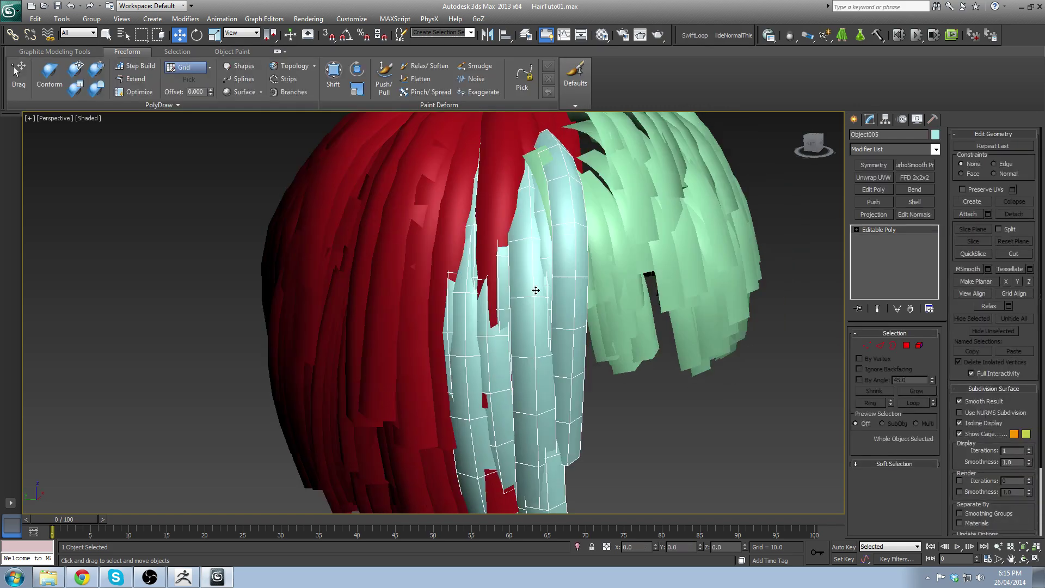
pyautogui.scroll(5, 500, 123)
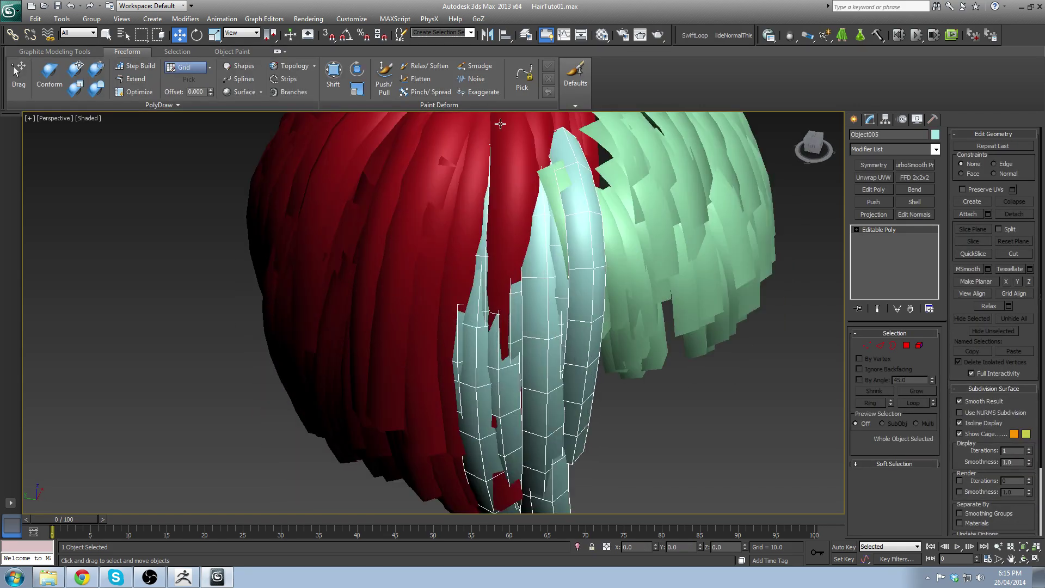
pyautogui.click(440, 151)
pyautogui.keyDown('alt'); pyautogui.moveTo(440, 152); pyautogui.dragTo(469, 256, button='middle'); pyautogui.keyUp('alt')
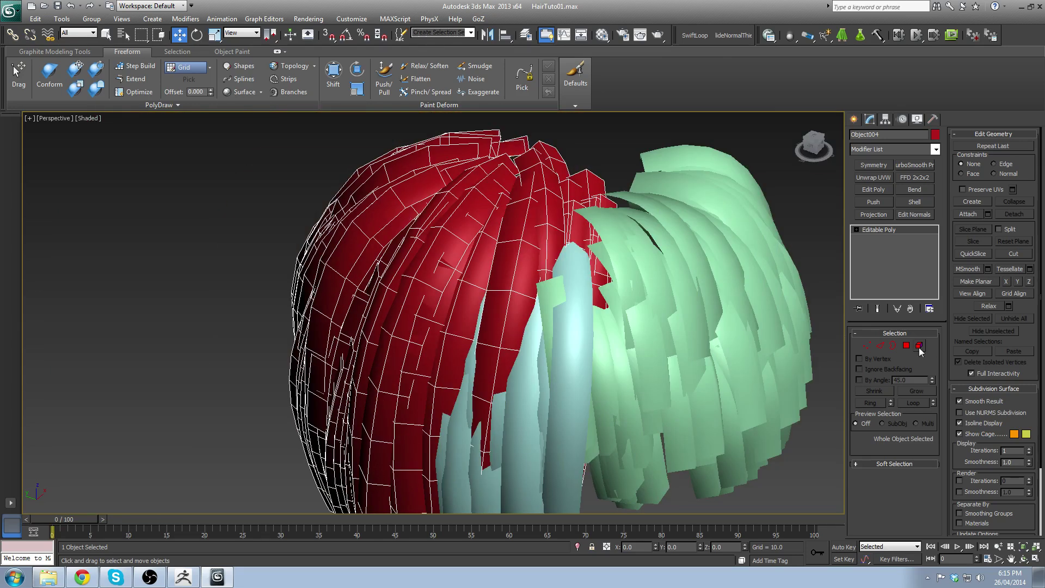
pyautogui.click(920, 346)
# Step: Select the strip intersecting its neighbours on the side of the back hair and move it sideways into place
pyautogui.scroll(6, 536, 285)
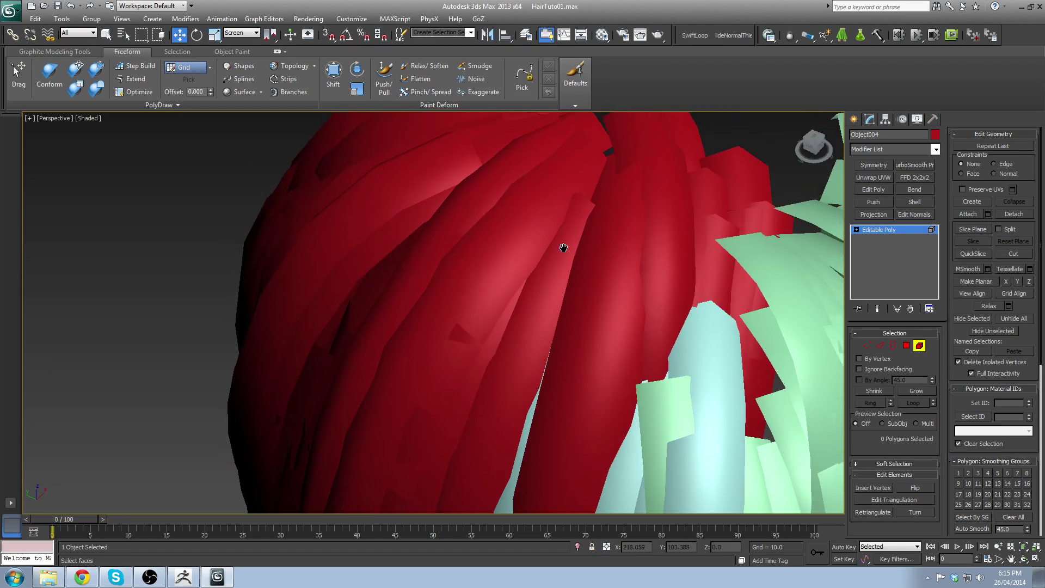
pyautogui.keyDown('alt'); pyautogui.moveTo(496, 301); pyautogui.dragTo(491, 292, button='middle'); pyautogui.keyUp('alt')
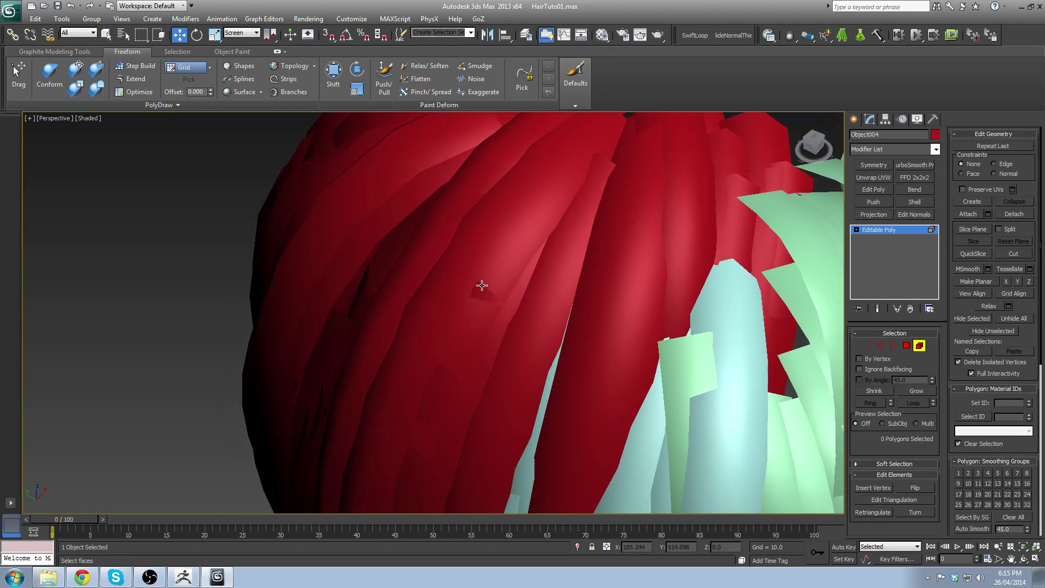
pyautogui.scroll(-5, 485, 263)
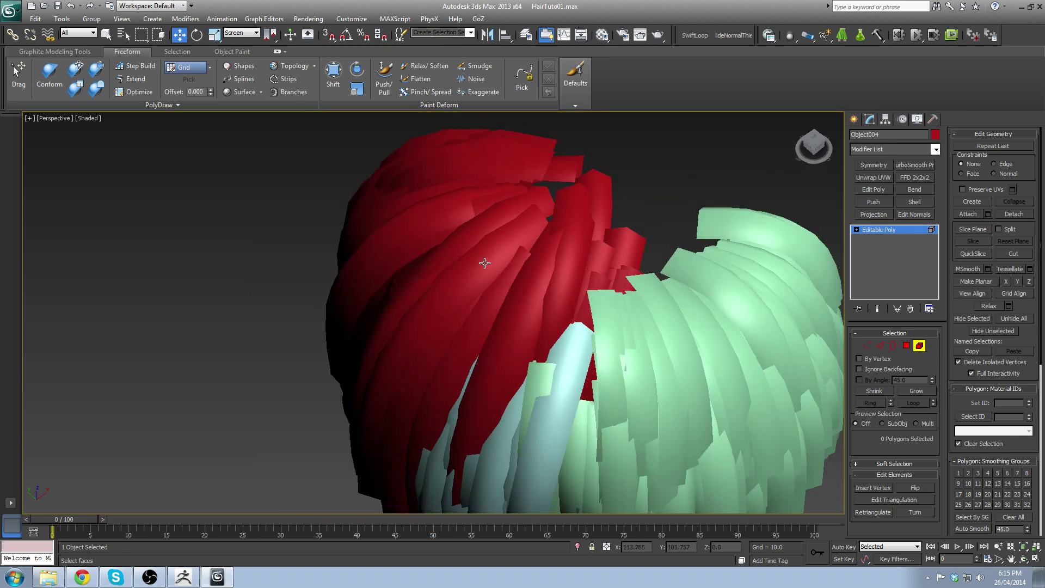
pyautogui.scroll(5, 467, 321)
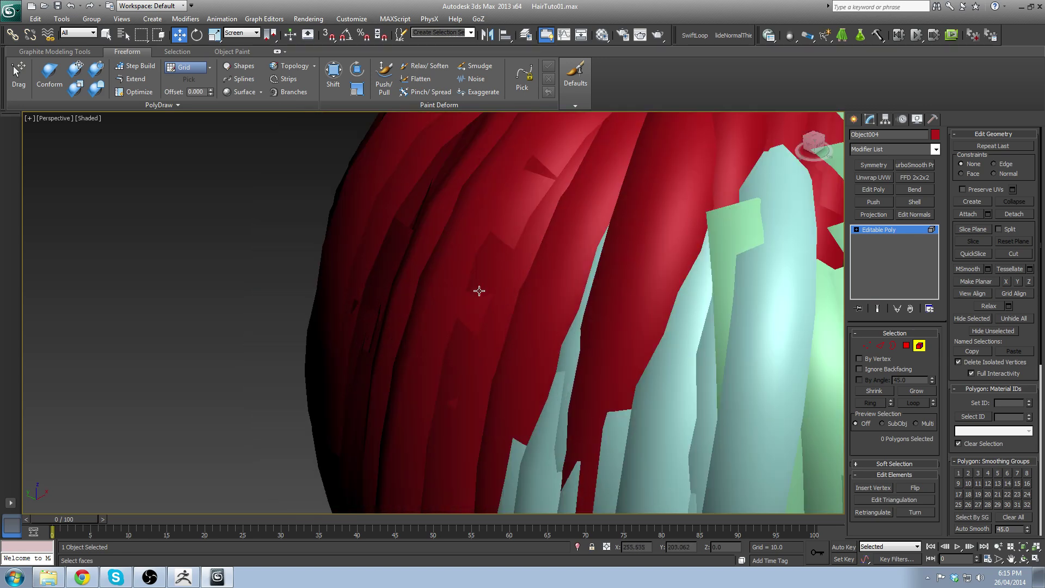
pyautogui.keyDown('alt'); pyautogui.moveTo(483, 305); pyautogui.dragTo(626, 233, button='middle'); pyautogui.keyUp('alt')
pyautogui.click(643, 216)
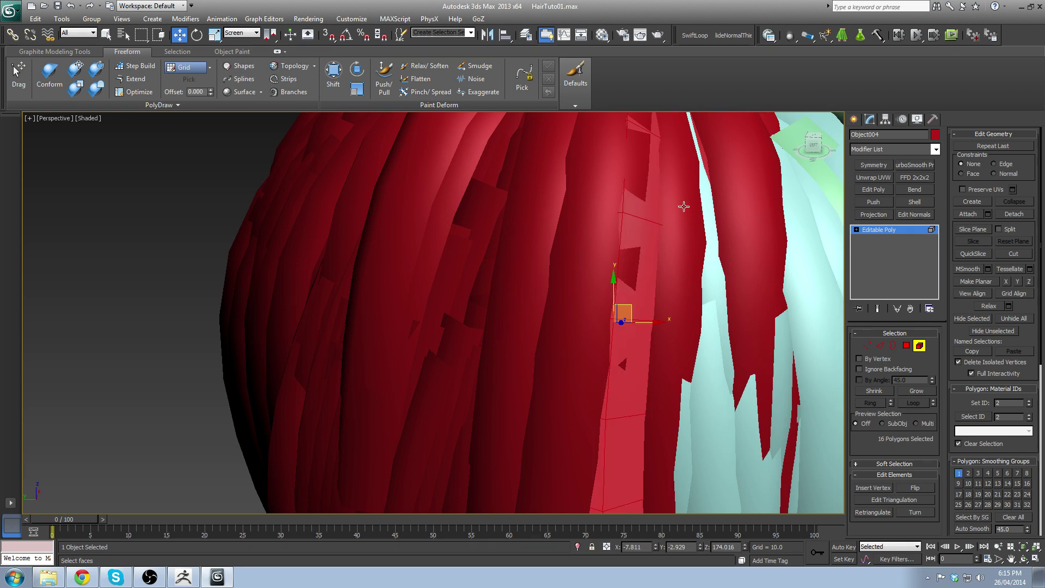
pyautogui.keyDown('alt'); pyautogui.moveTo(685, 206); pyautogui.dragTo(650, 311, button='middle'); pyautogui.keyUp('alt')
pyautogui.moveTo(638, 310); pyautogui.dragTo(668, 321)
# Step: Select the short overlapping strip in the middle of the back hair and nudge it inward among its neighbours
pyautogui.scroll(-5, 593, 317)
pyautogui.scroll(5, 546, 301)
pyautogui.keyDown('alt'); pyautogui.moveTo(484, 315); pyautogui.dragTo(578, 306, button='middle'); pyautogui.keyUp('alt')
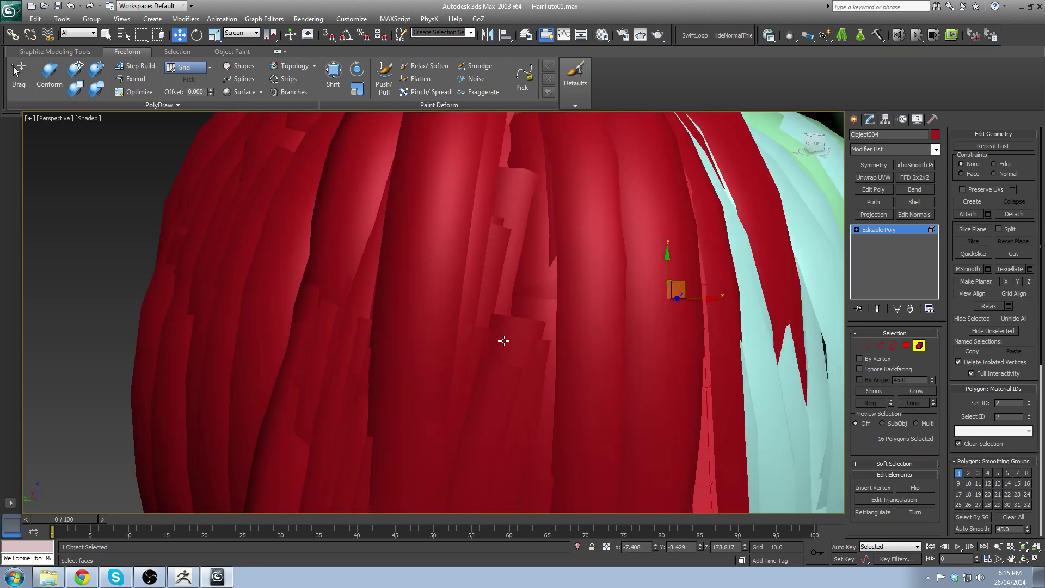
pyautogui.click(501, 343)
pyautogui.keyDown('alt'); pyautogui.moveTo(501, 343); pyautogui.dragTo(623, 282, button='middle'); pyautogui.keyUp('alt')
pyautogui.scroll(-4, 563, 392)
pyautogui.scroll(5, 543, 413)
pyautogui.scroll(-4, 543, 412)
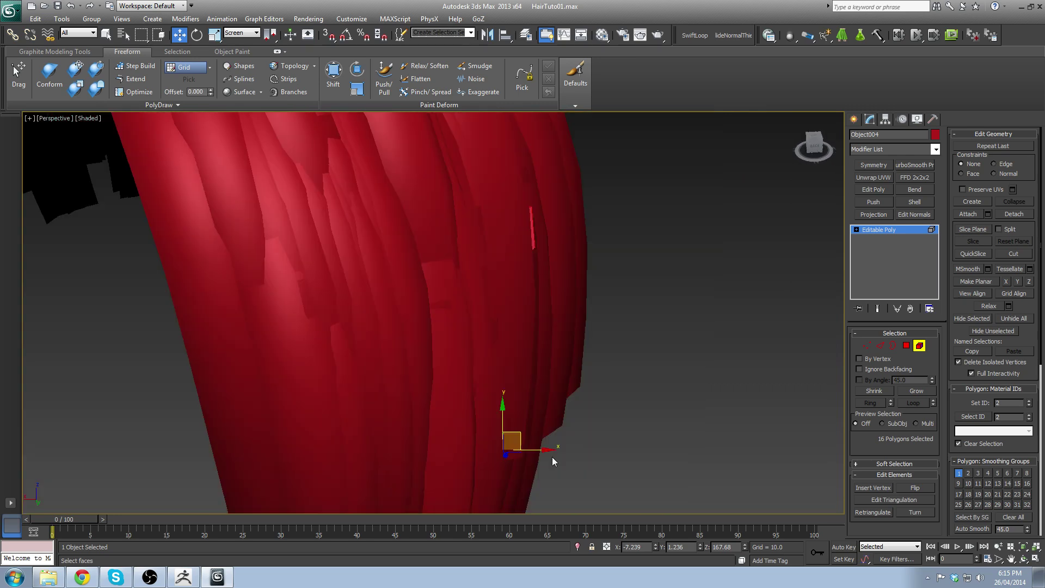
pyautogui.keyDown('alt'); pyautogui.moveTo(567, 274); pyautogui.dragTo(538, 262, button='middle'); pyautogui.keyUp('alt')
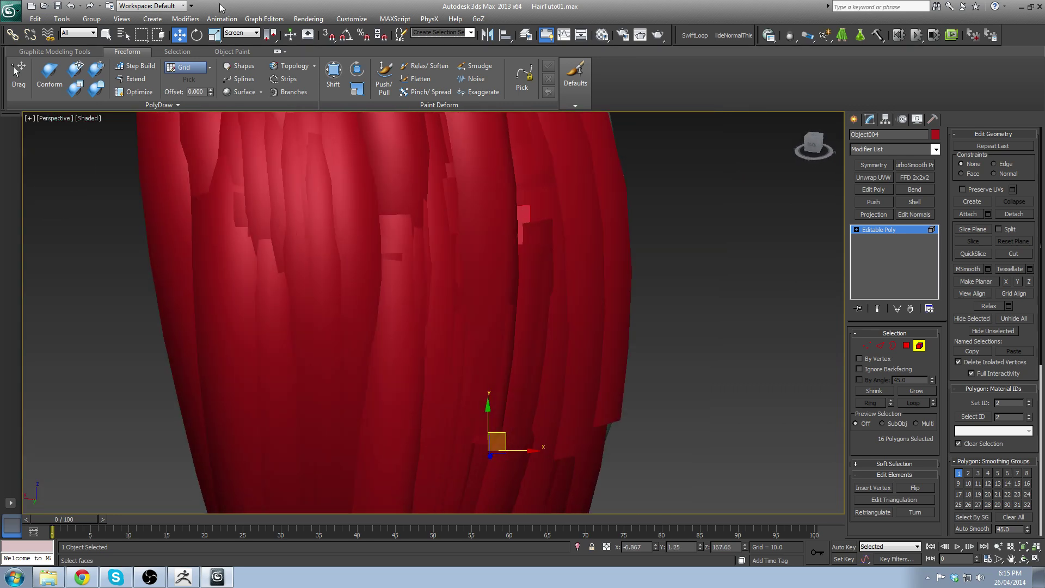
pyautogui.keyDown('alt'); pyautogui.moveTo(518, 432); pyautogui.dragTo(509, 269, button='middle'); pyautogui.keyUp('alt')
pyautogui.scroll(-3, 554, 235)
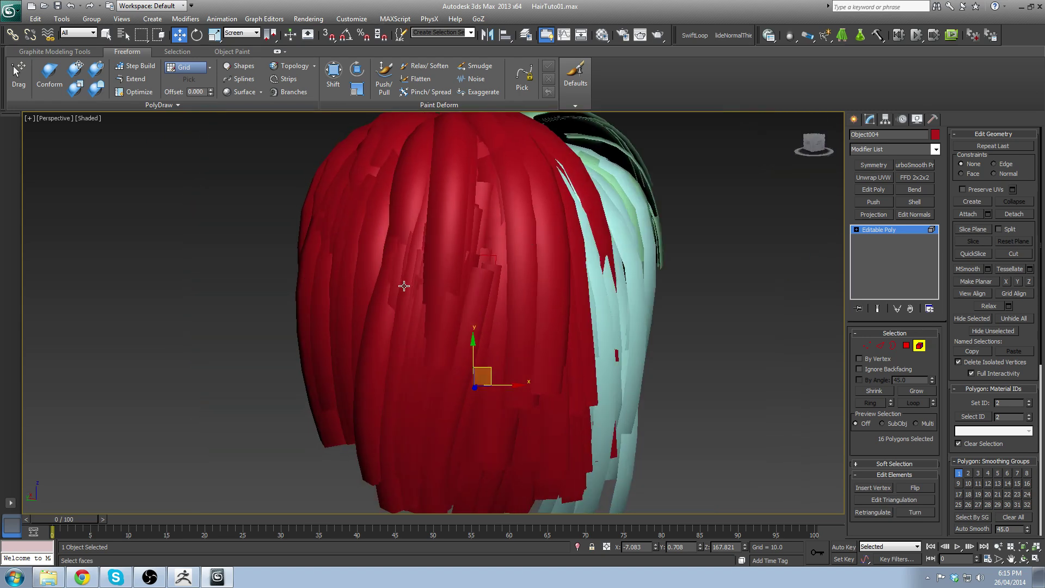
# Step: Clone the long upper strip at the back of the head over the adjacent patchy area and rotate the copy
pyautogui.click(463, 249)
pyautogui.keyDown('shift'); pyautogui.moveTo(472, 164); pyautogui.dragTo(514, 168); pyautogui.keyUp('shift')
pyautogui.click(572, 300)
pyautogui.press('e')
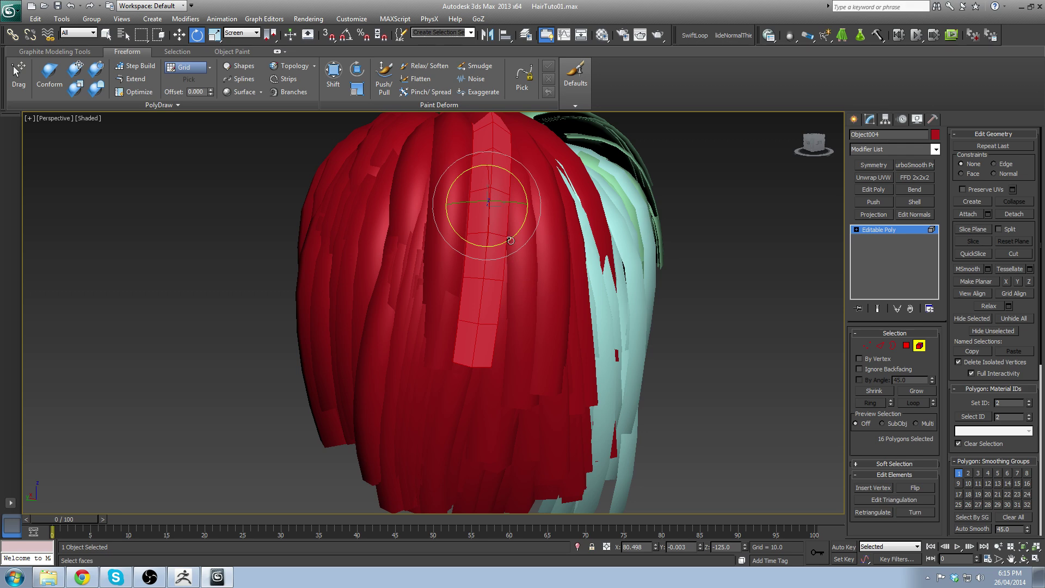
pyautogui.moveTo(510, 240); pyautogui.dragTo(515, 238)
pyautogui.press('w')
# Step: Adjust the cloned back strip from the side views so it lies along the curve of the head
pyautogui.keyDown('alt'); pyautogui.moveTo(514, 256); pyautogui.dragTo(464, 267, button='middle'); pyautogui.keyUp('alt')
pyautogui.press('e')
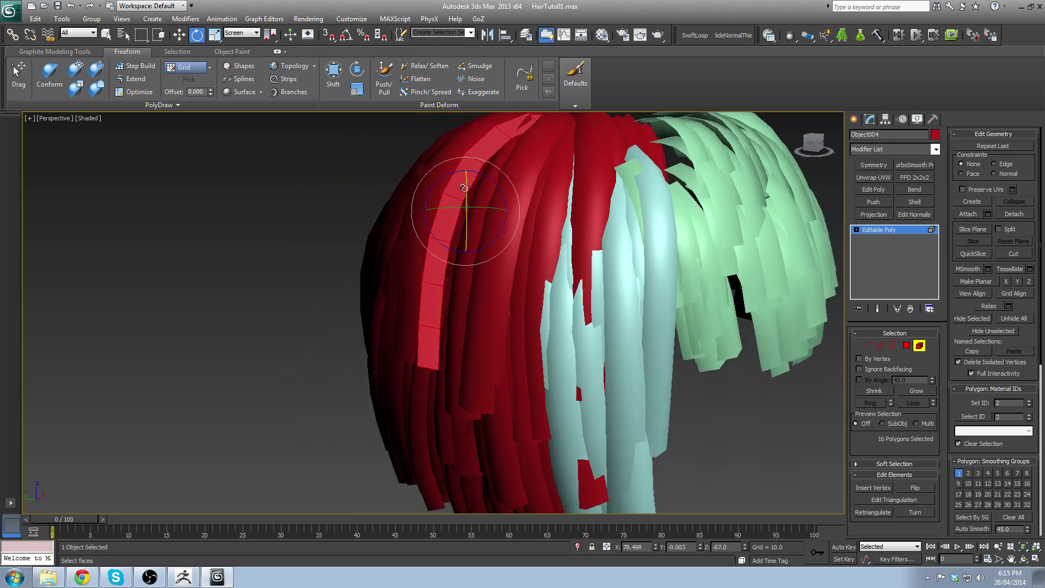
pyautogui.press('w')
pyautogui.keyDown('alt'); pyautogui.moveTo(463, 204); pyautogui.dragTo(454, 207, button='middle'); pyautogui.keyUp('alt')
pyautogui.moveTo(482, 199); pyautogui.dragTo(486, 240)
pyautogui.keyDown('alt'); pyautogui.moveTo(488, 237); pyautogui.dragTo(582, 204, button='middle'); pyautogui.keyUp('alt')
pyautogui.scroll(-4, 522, 280)
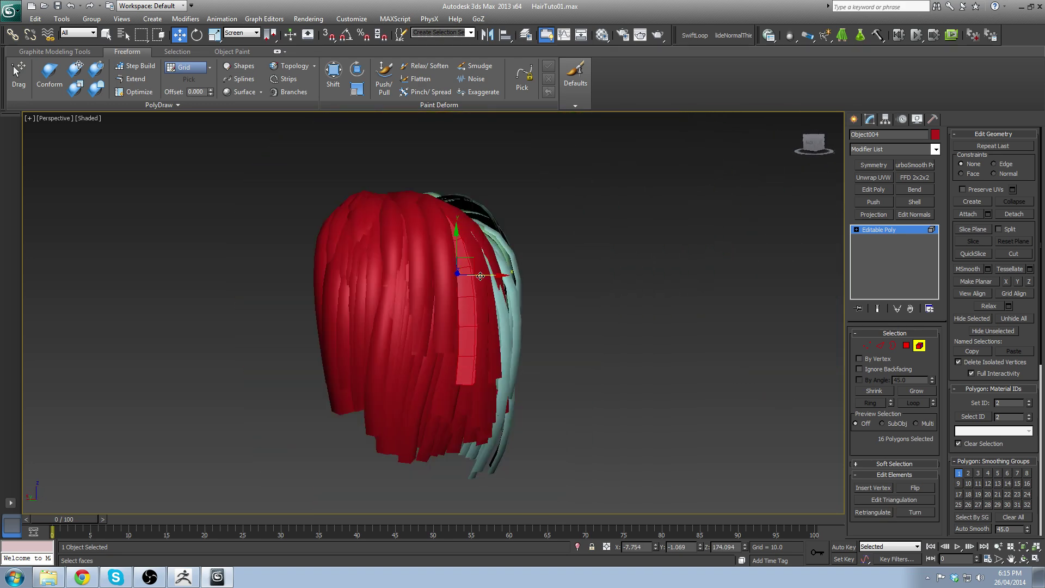
# Step: Move an upper strip on the opposite side of the back hair outward so it covers the strips beneath
pyautogui.keyDown('alt'); pyautogui.moveTo(500, 280); pyautogui.dragTo(529, 318, button='middle'); pyautogui.keyUp('alt')
pyautogui.scroll(4, 529, 317)
pyautogui.click(492, 264)
pyautogui.keyDown('alt'); pyautogui.moveTo(491, 264); pyautogui.dragTo(574, 285, button='middle'); pyautogui.keyUp('alt')
pyautogui.press('e')
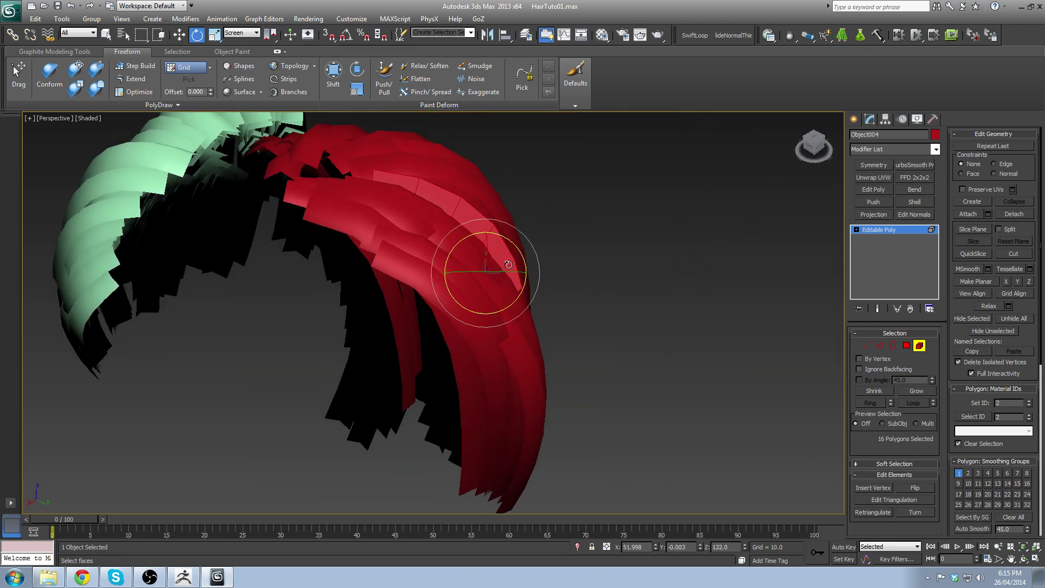
pyautogui.keyDown('alt'); pyautogui.moveTo(507, 265); pyautogui.dragTo(509, 261, button='middle'); pyautogui.keyUp('alt')
pyautogui.press('w')
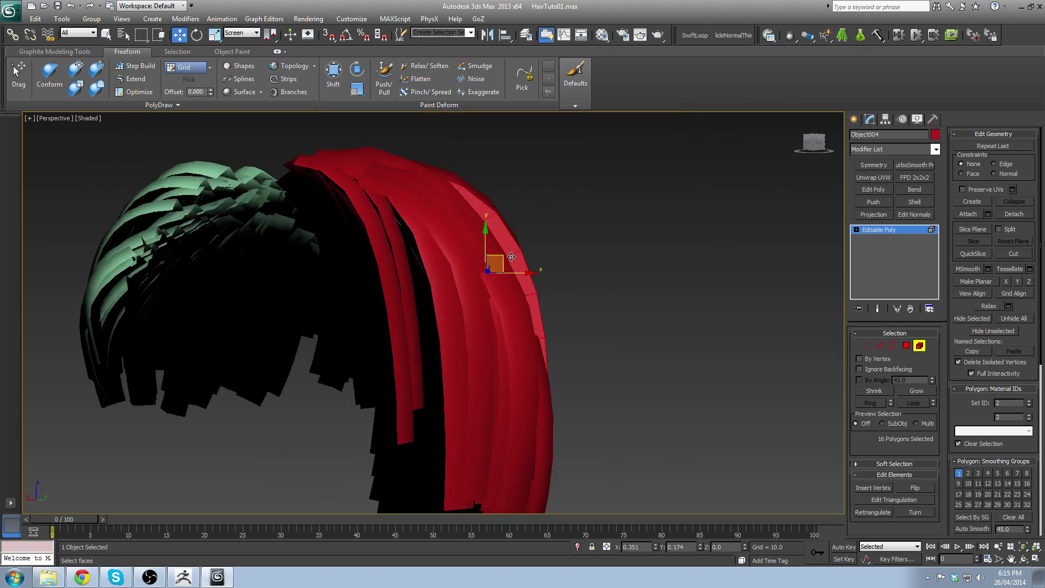
pyautogui.moveTo(511, 257); pyautogui.dragTo(525, 247)
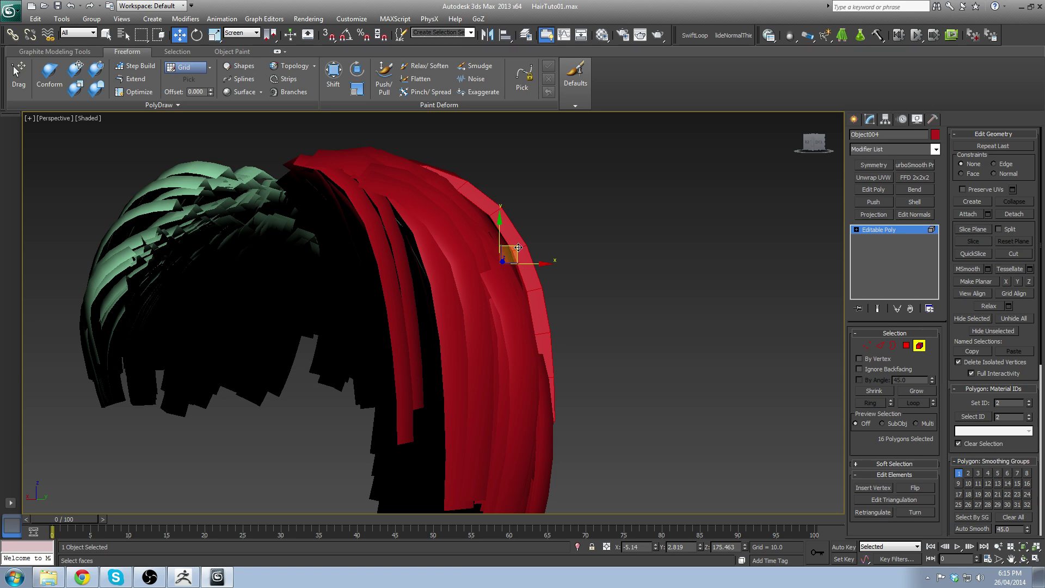
# Step: Select the strip near the gap by the crown on the far side and shift it outward over the hair
pyautogui.keyDown('alt'); pyautogui.moveTo(501, 217); pyautogui.dragTo(554, 284, button='middle'); pyautogui.keyUp('alt')
pyautogui.click(379, 242)
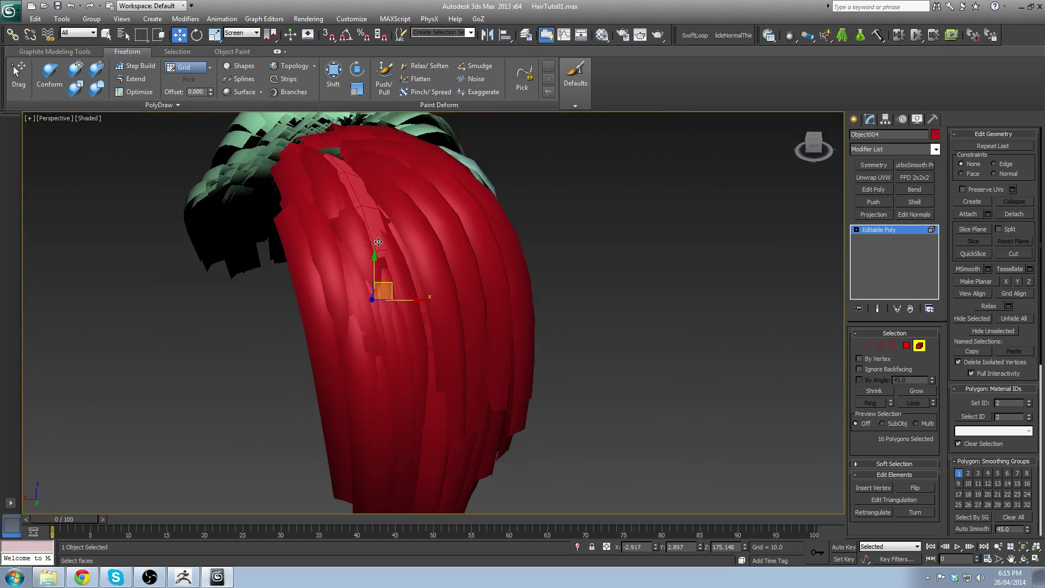
pyautogui.keyDown('alt'); pyautogui.moveTo(381, 242); pyautogui.dragTo(306, 219, button='middle'); pyautogui.keyUp('alt')
pyautogui.keyDown('alt'); pyautogui.moveTo(424, 287); pyautogui.dragTo(357, 282, button='middle'); pyautogui.keyUp('alt')
pyautogui.moveTo(391, 289); pyautogui.dragTo(380, 283)
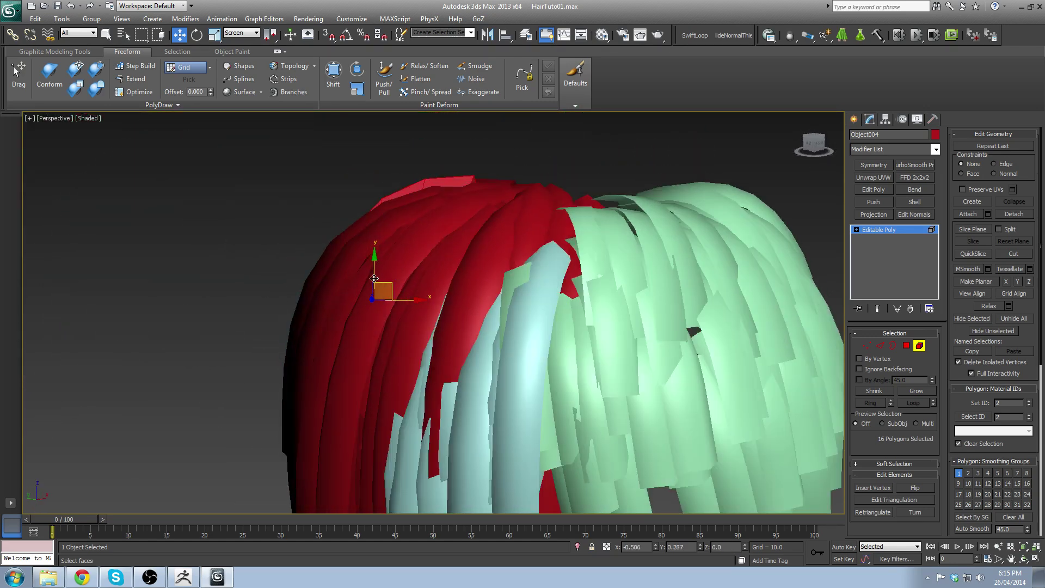
# Step: Rotate the far-side crown strip to match the slope and direction of the surrounding hair
pyautogui.keyDown('alt'); pyautogui.moveTo(362, 279); pyautogui.dragTo(390, 273, button='middle'); pyautogui.keyUp('alt')
pyautogui.press('e')
pyautogui.moveTo(334, 261); pyautogui.dragTo(361, 276)
pyautogui.press('w')
pyautogui.keyDown('alt'); pyautogui.moveTo(361, 276); pyautogui.dragTo(401, 287, button='middle'); pyautogui.keyUp('alt')
pyautogui.press('e')
pyautogui.moveTo(390, 269)
pyautogui.mouseDown()
pyautogui.moveTo(382, 263)
pyautogui.moveTo(376, 277)
pyautogui.mouseUp()
pyautogui.press('w')
# Step: Select the long strip protruding at the lower back and shift it inward beneath the neighbouring strips
pyautogui.scroll(-3, 358, 297)
pyautogui.keyDown('alt'); pyautogui.moveTo(401, 281); pyautogui.dragTo(425, 336, button='middle'); pyautogui.keyUp('alt')
pyautogui.scroll(3, 424, 292)
pyautogui.scroll(3, 425, 336)
pyautogui.click(424, 336)
pyautogui.scroll(-3, 448, 305)
pyautogui.click(396, 378)
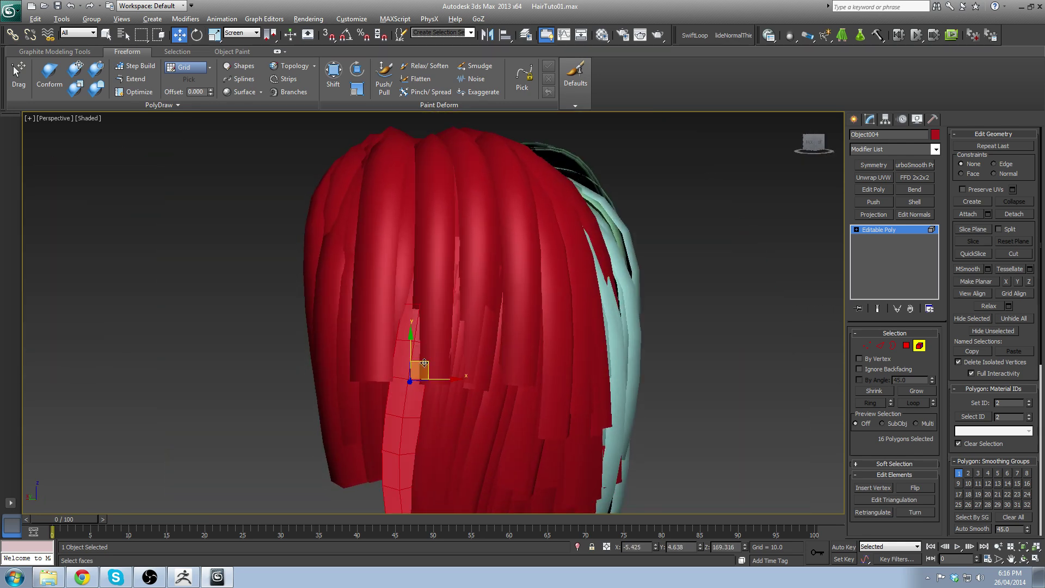
pyautogui.keyDown('alt'); pyautogui.moveTo(396, 378); pyautogui.dragTo(425, 368, button='middle'); pyautogui.keyUp('alt')
pyautogui.moveTo(429, 358); pyautogui.dragTo(427, 370)
pyautogui.hotkey('ctrl', 'z')
pyautogui.click(399, 422)
pyautogui.keyDown('alt'); pyautogui.moveTo(427, 370); pyautogui.dragTo(505, 366, button='middle'); pyautogui.keyUp('alt')
pyautogui.scroll(-3, 505, 366)
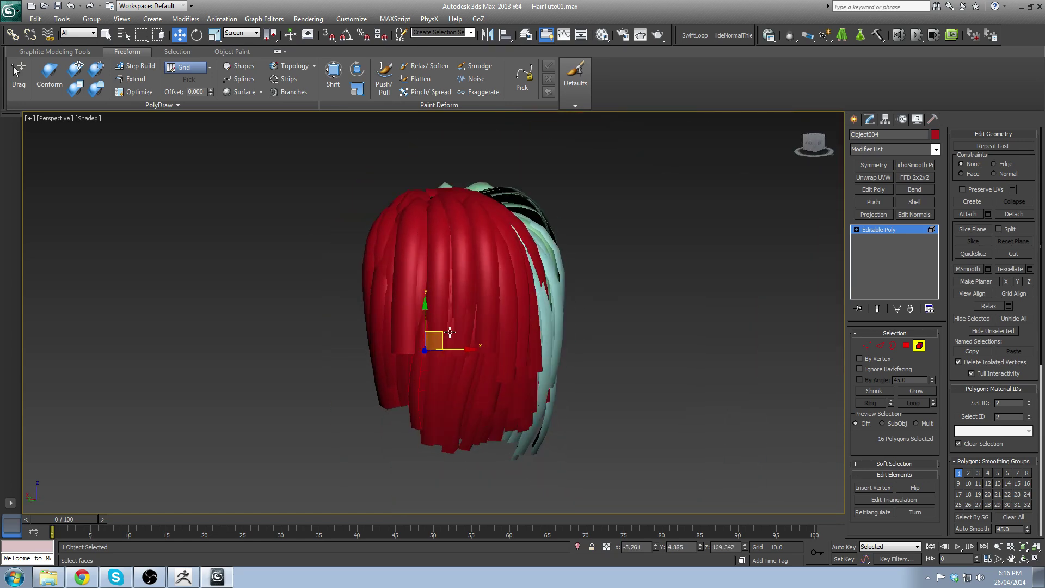
# Step: Select the strip beside the crown gap on the red back hair and rotate it to follow the neighbouring strips
pyautogui.click(405, 262)
pyautogui.hotkey('ctrl', 'z')
pyautogui.click(376, 281)
pyautogui.keyDown('alt'); pyautogui.moveTo(390, 280); pyautogui.dragTo(440, 329, button='middle'); pyautogui.keyUp('alt')
pyautogui.scroll(3, 439, 329)
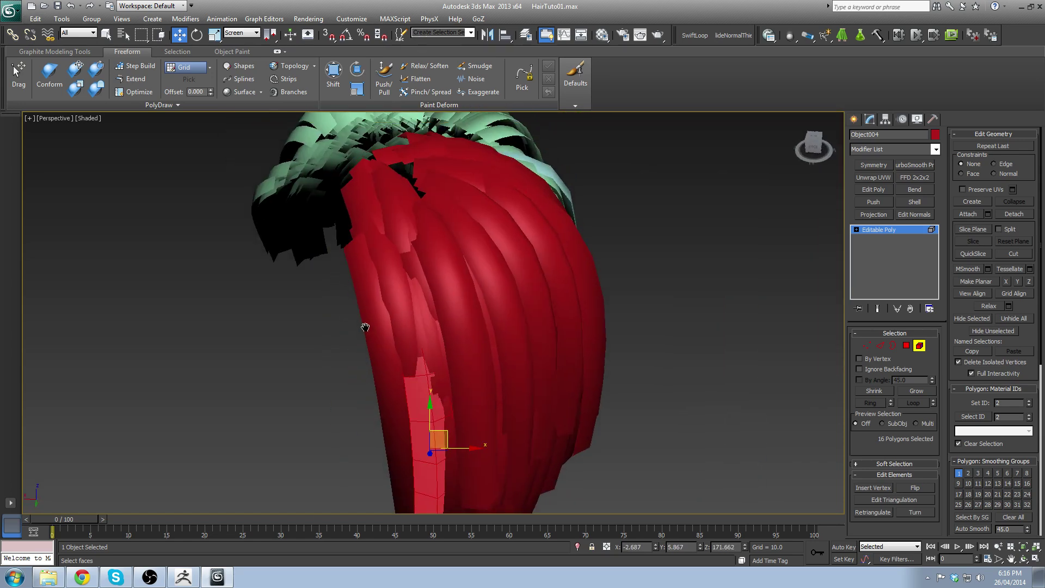
pyautogui.click(386, 226)
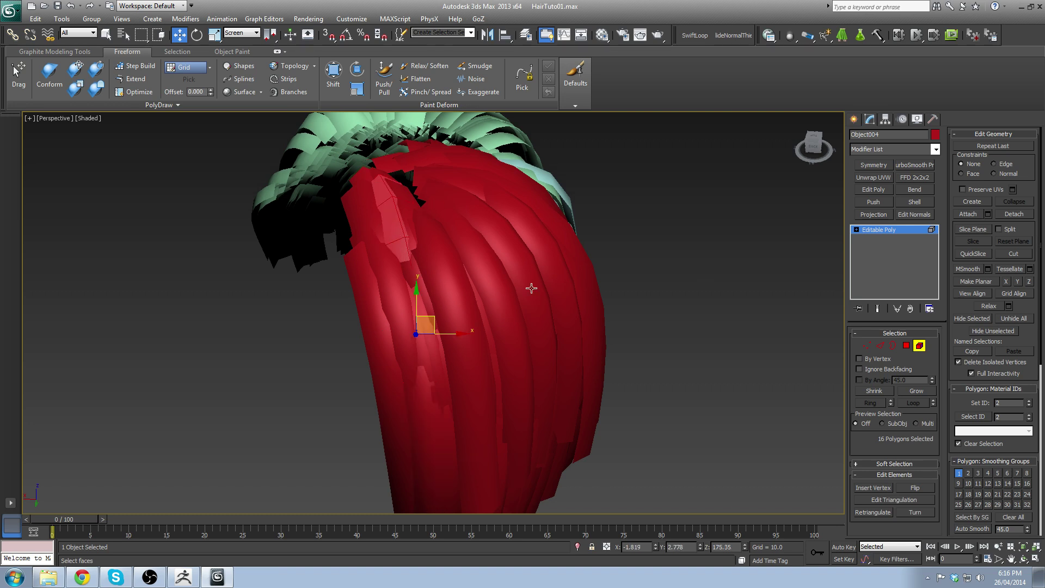
pyautogui.keyDown('alt'); pyautogui.moveTo(531, 287); pyautogui.dragTo(417, 258, button='middle'); pyautogui.keyUp('alt')
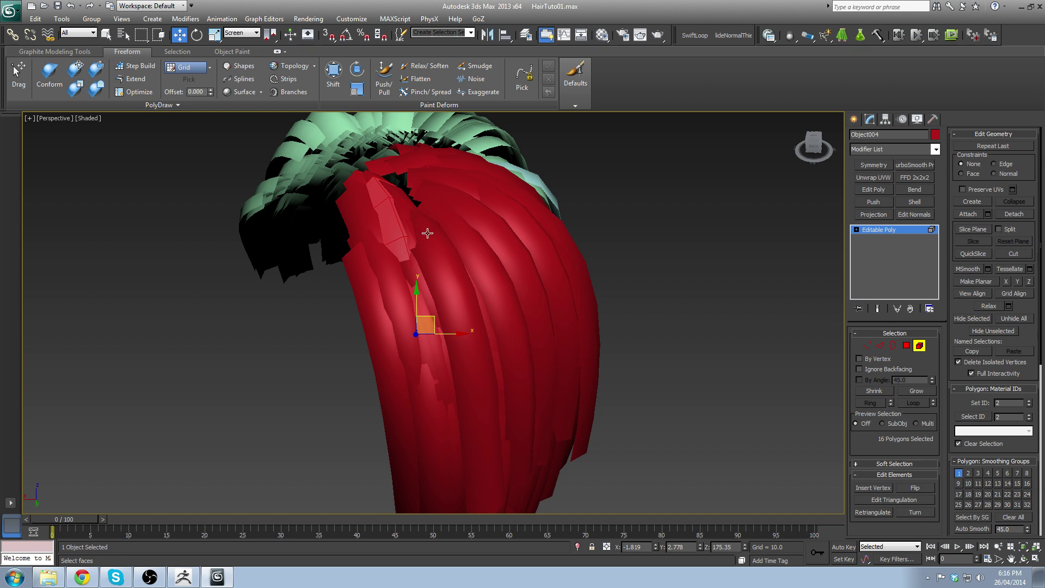
pyautogui.keyDown('alt'); pyautogui.moveTo(474, 348); pyautogui.dragTo(486, 270, button='middle'); pyautogui.keyUp('alt')
pyautogui.press('e')
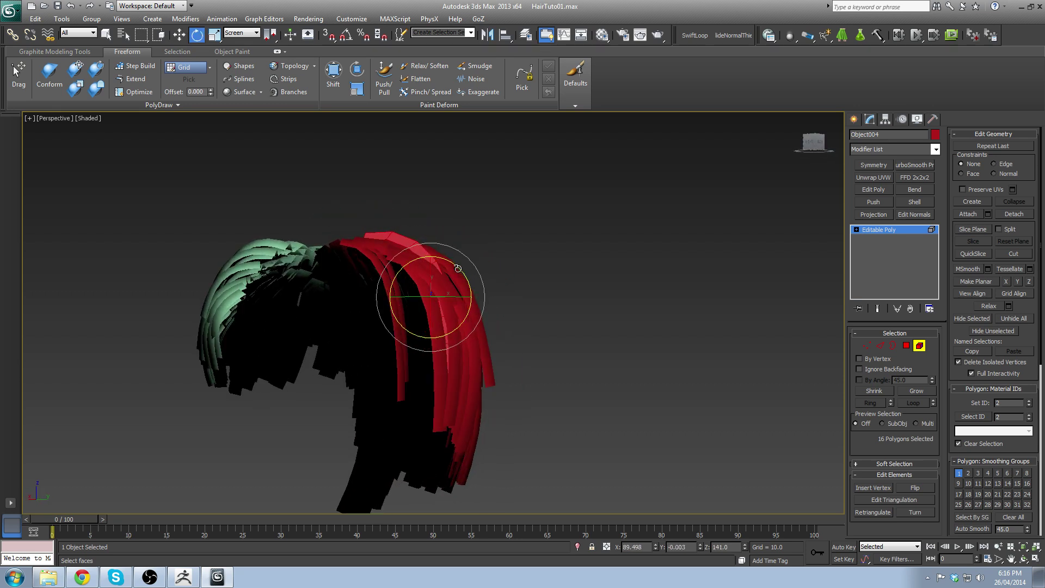
pyautogui.moveTo(458, 268)
pyautogui.mouseDown()
pyautogui.moveTo(451, 278)
pyautogui.moveTo(463, 280)
pyautogui.mouseUp()
pyautogui.press('w')
pyautogui.keyDown('alt'); pyautogui.moveTo(463, 279); pyautogui.dragTo(528, 355, button='middle'); pyautogui.keyUp('alt')
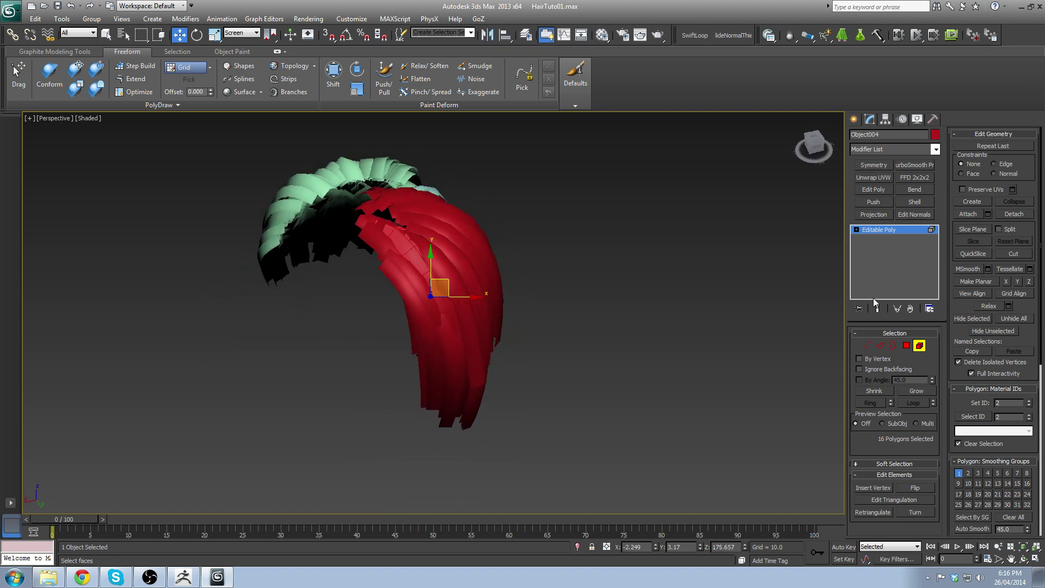
# Step: Leave sub-object editing of the red back hair and select the light-blue side hair object
pyautogui.click(866, 346)
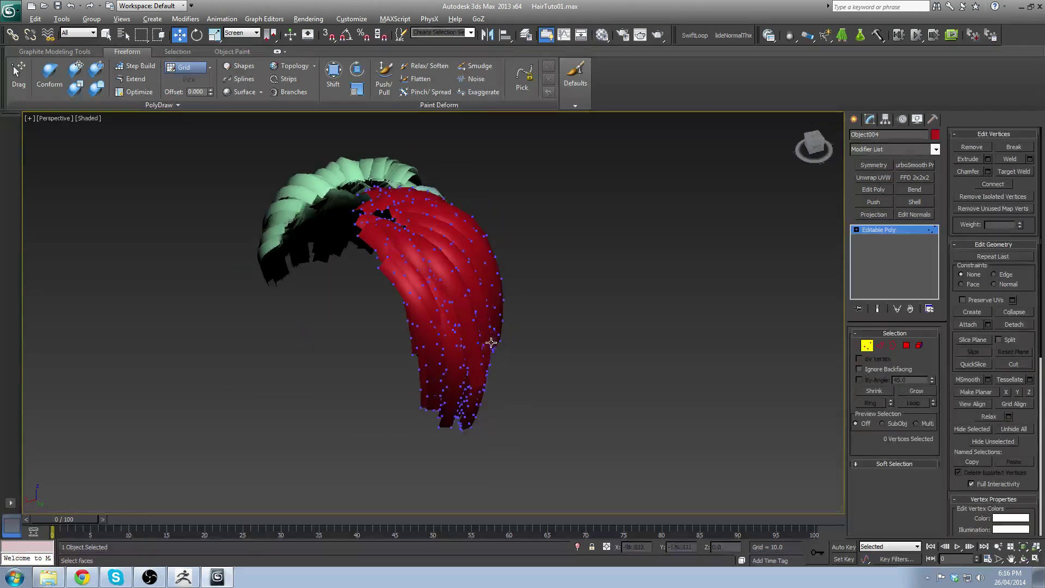
pyautogui.click(869, 346)
pyautogui.click(793, 317)
pyautogui.keyDown('alt'); pyautogui.moveTo(621, 245); pyautogui.dragTo(568, 281, button='middle'); pyautogui.keyUp('alt')
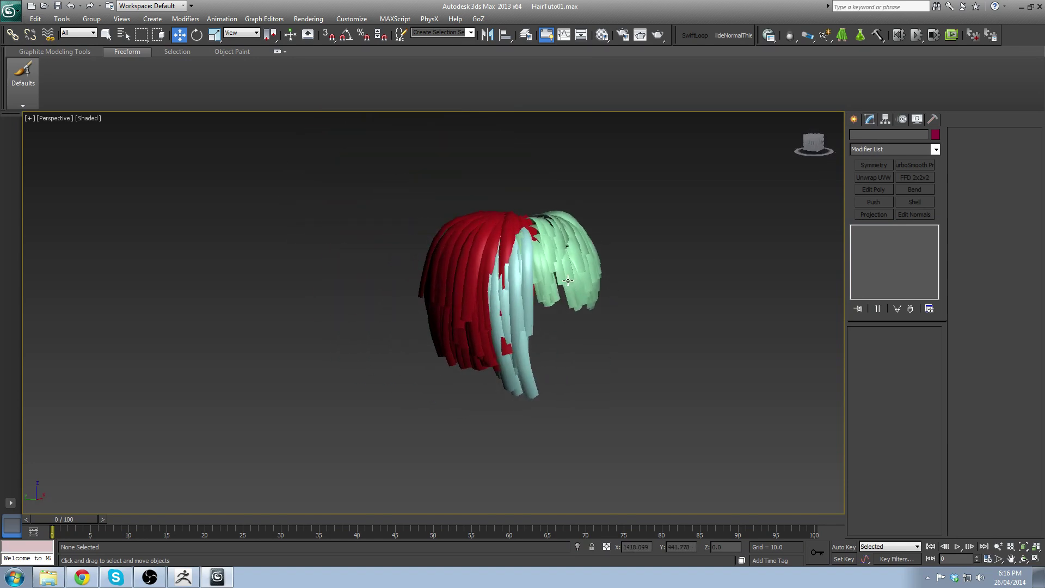
pyautogui.keyDown('alt'); pyautogui.moveTo(544, 332); pyautogui.dragTo(577, 306, button='middle'); pyautogui.keyUp('alt')
pyautogui.scroll(4, 647, 259)
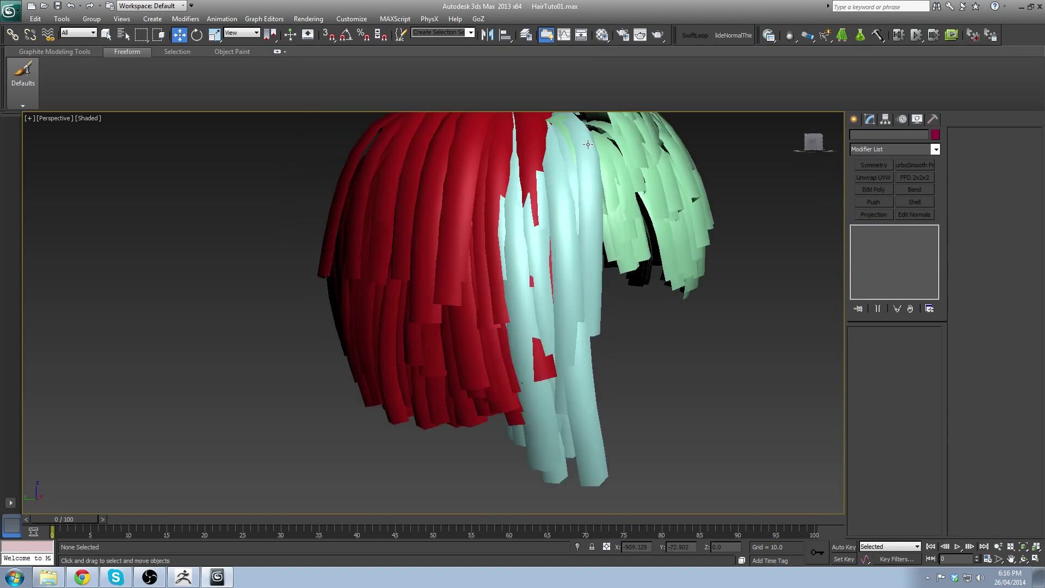
pyautogui.click(588, 144)
pyautogui.scroll(-3, 585, 218)
pyautogui.keyDown('alt'); pyautogui.moveTo(585, 229); pyautogui.dragTo(582, 243, button='middle'); pyautogui.keyUp('alt')
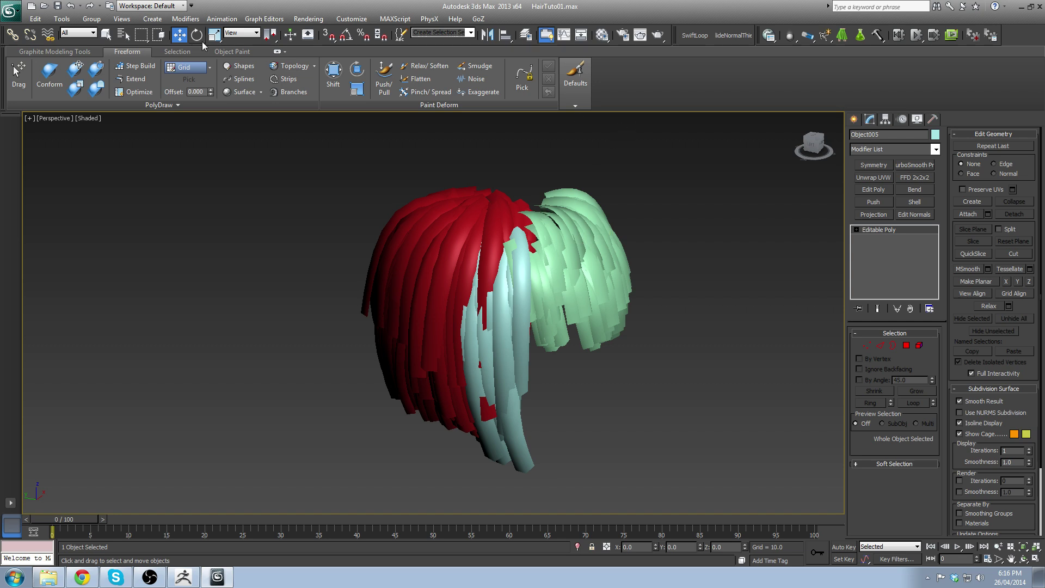
# Step: Activate the Shift brush on the side hair and set its full strength to 14 and falloff to 405
pyautogui.click(334, 73)
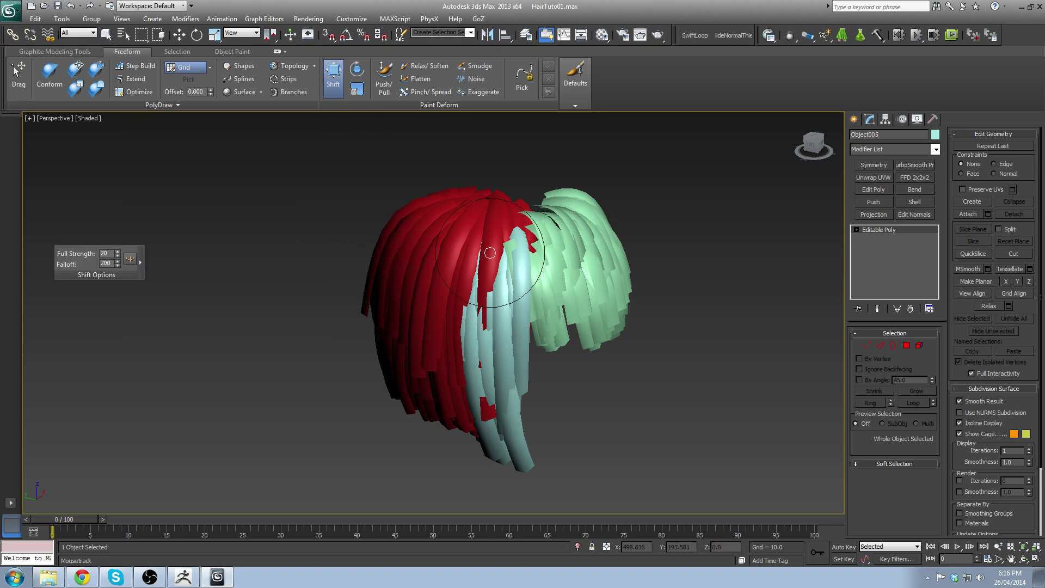
pyautogui.keyDown('ctrl'); pyautogui.moveTo(478, 254); pyautogui.dragTo(479, 218); pyautogui.keyUp('ctrl')
pyautogui.keyDown('alt'); pyautogui.moveTo(479, 217); pyautogui.dragTo(465, 191, button='middle'); pyautogui.keyUp('alt')
pyautogui.moveTo(466, 190)
pyautogui.mouseDown(button='middle')
pyautogui.moveTo(462, 254)
pyautogui.moveTo(420, 284)
pyautogui.mouseUp(button='middle')
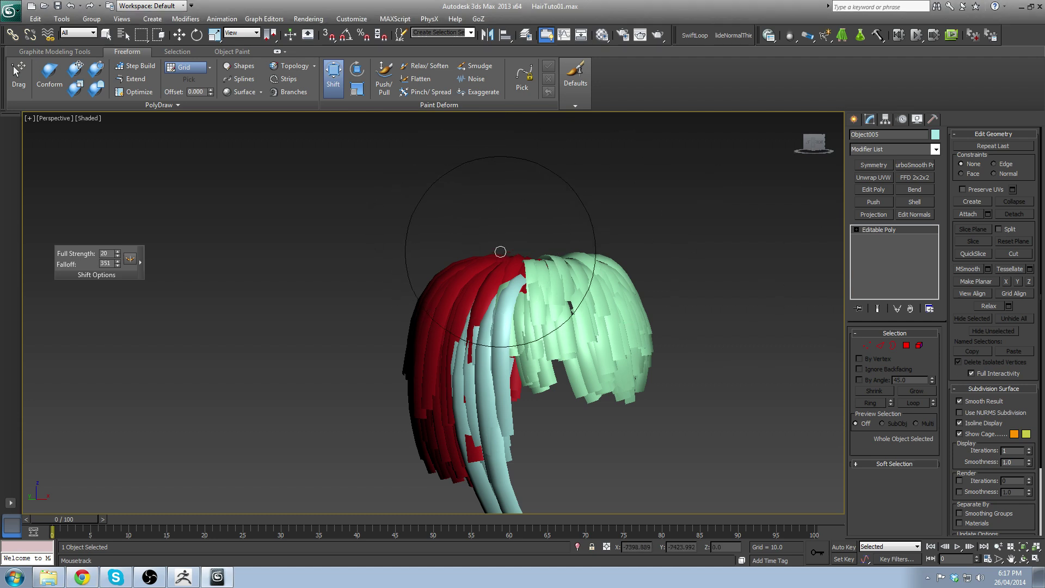
pyautogui.moveTo(502, 250)
pyautogui.keyDown('alt'); pyautogui.mouseDown(button='middle')
pyautogui.moveTo(435, 327)
pyautogui.moveTo(406, 280)
pyautogui.mouseUp(button='middle'); pyautogui.keyUp('alt')
pyautogui.keyDown('ctrl'); pyautogui.keyDown('shift'); pyautogui.moveTo(405, 281); pyautogui.dragTo(443, 268); pyautogui.keyUp('shift'); pyautogui.keyUp('ctrl')
pyautogui.moveTo(443, 268)
pyautogui.keyDown('alt'); pyautogui.mouseDown(button='middle')
pyautogui.moveTo(465, 353)
pyautogui.moveTo(448, 275)
pyautogui.mouseUp(button='middle'); pyautogui.keyUp('alt')
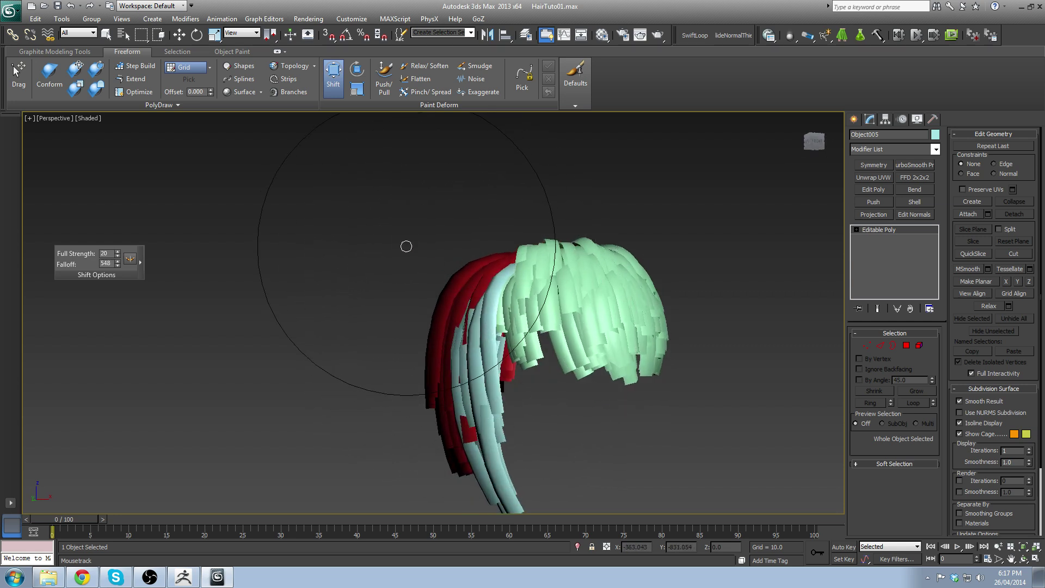
pyautogui.keyDown('ctrl'); pyautogui.keyDown('shift'); pyautogui.moveTo(407, 245); pyautogui.dragTo(403, 248); pyautogui.keyUp('shift'); pyautogui.keyUp('ctrl')
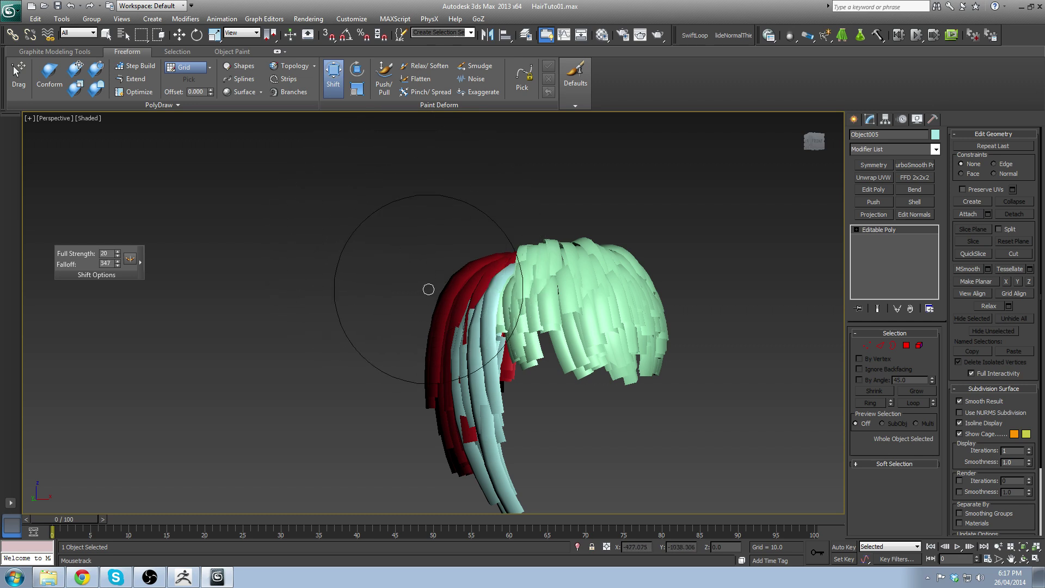
pyautogui.keyDown('alt'); pyautogui.keyDown('shift'); pyautogui.moveTo(425, 287); pyautogui.dragTo(426, 287); pyautogui.keyUp('shift'); pyautogui.keyUp('alt')
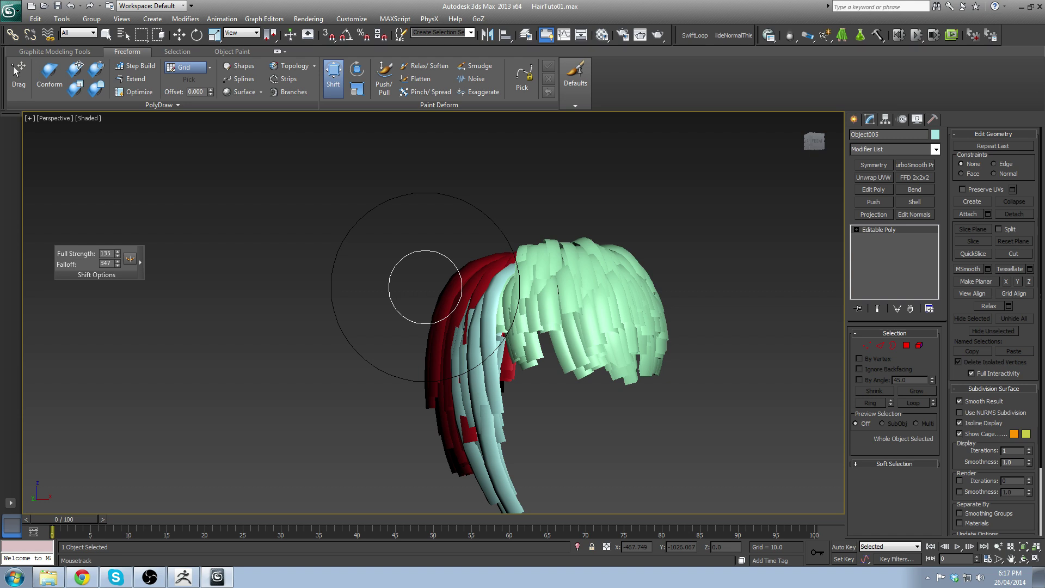
pyautogui.keyDown('ctrl'); pyautogui.keyDown('shift'); pyautogui.moveTo(426, 291); pyautogui.dragTo(424, 290); pyautogui.keyUp('shift'); pyautogui.keyUp('ctrl')
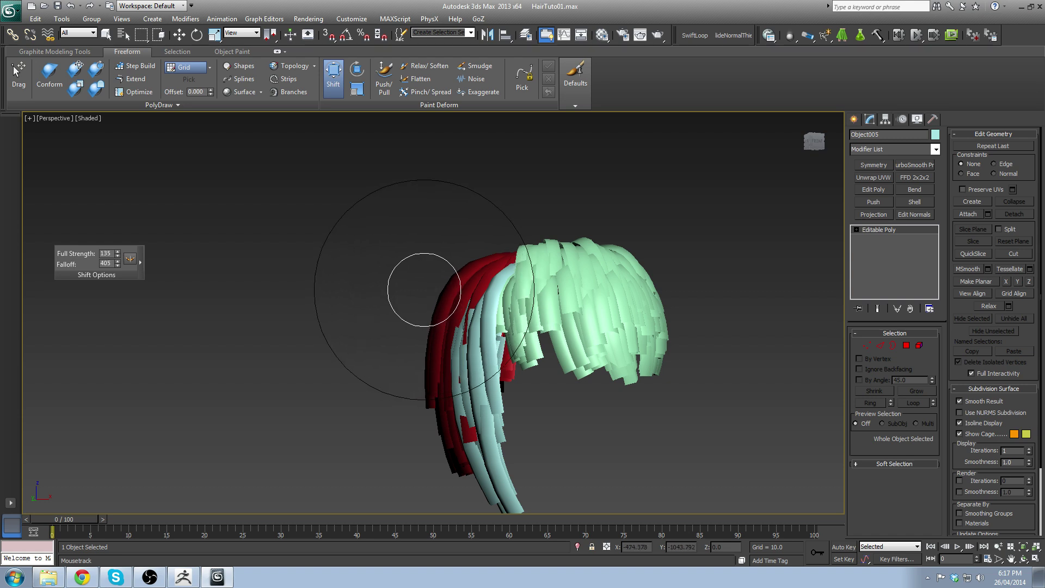
pyautogui.moveTo(510, 303)
pyautogui.keyDown('alt'); pyautogui.mouseDown(button='middle')
pyautogui.moveTo(495, 308)
pyautogui.moveTo(510, 281)
pyautogui.moveTo(460, 267)
pyautogui.moveTo(502, 267)
pyautogui.moveTo(560, 214)
pyautogui.moveTo(545, 305)
pyautogui.moveTo(385, 395)
pyautogui.mouseUp(button='middle'); pyautogui.keyUp('alt')
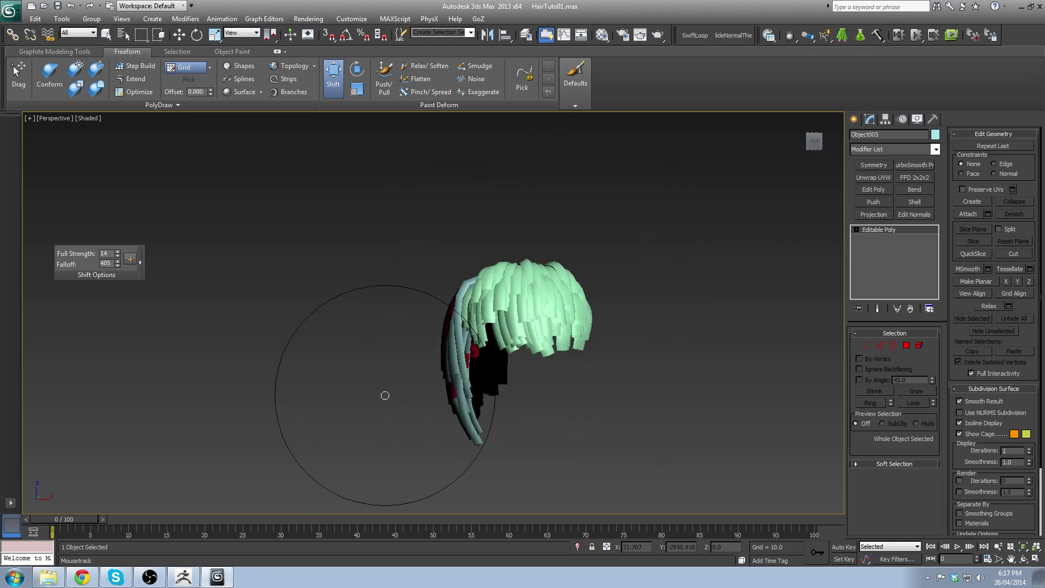
# Step: Shift the light-blue side hair outward over the protruding red strips and draw its lower part downward
pyautogui.moveTo(380, 336); pyautogui.dragTo(377, 311)
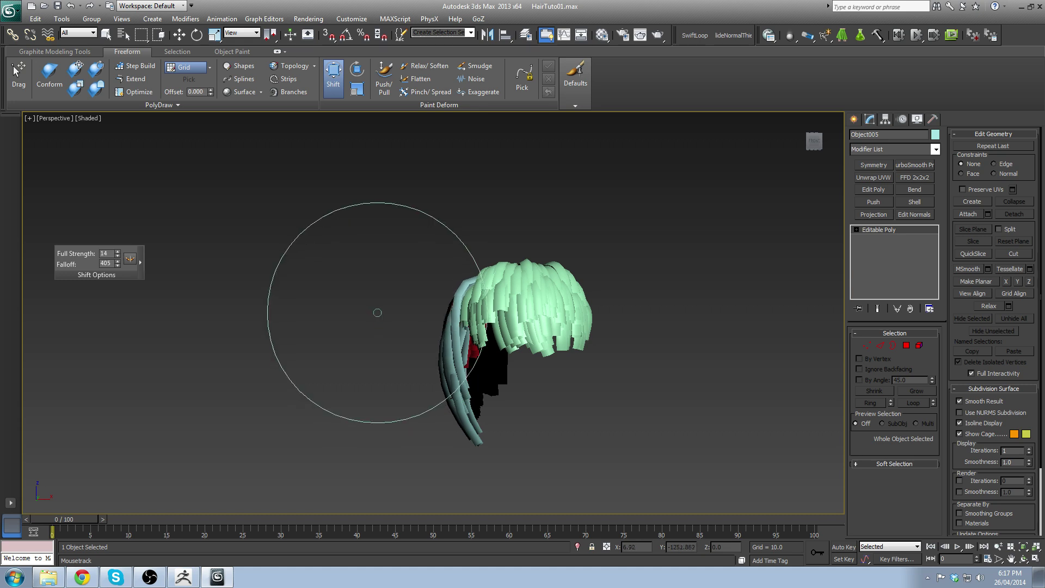
pyautogui.moveTo(397, 411)
pyautogui.mouseDown()
pyautogui.moveTo(420, 484)
pyautogui.moveTo(399, 426)
pyautogui.moveTo(400, 382)
pyautogui.moveTo(405, 447)
pyautogui.mouseUp()
pyautogui.moveTo(404, 446)
pyautogui.keyDown('alt'); pyautogui.mouseDown(button='middle')
pyautogui.moveTo(460, 466)
pyautogui.moveTo(539, 338)
pyautogui.moveTo(503, 441)
pyautogui.moveTo(567, 432)
pyautogui.moveTo(562, 418)
pyautogui.moveTo(574, 413)
pyautogui.moveTo(538, 409)
pyautogui.moveTo(537, 420)
pyautogui.mouseUp(button='middle'); pyautogui.keyUp('alt')
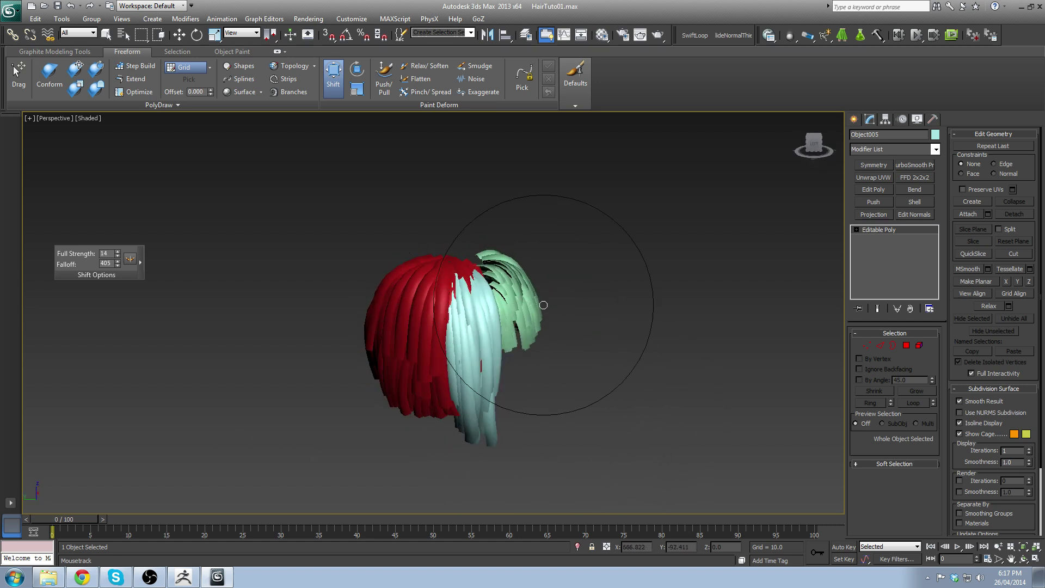
pyautogui.keyDown('alt'); pyautogui.moveTo(490, 420); pyautogui.dragTo(566, 341, button='middle'); pyautogui.keyUp('alt')
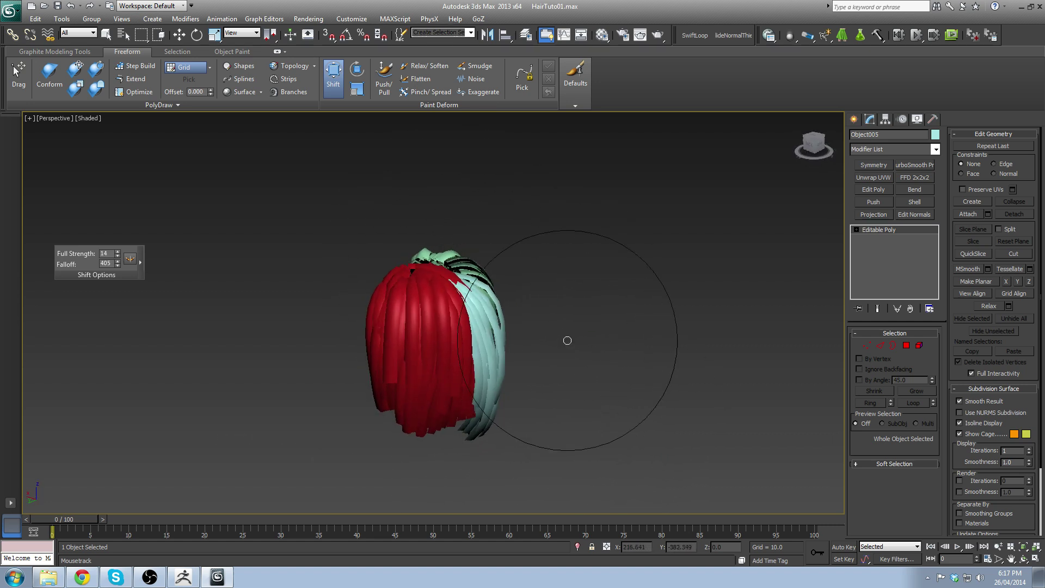
pyautogui.keyDown('alt'); pyautogui.moveTo(458, 307); pyautogui.dragTo(494, 317, button='middle'); pyautogui.keyUp('alt')
pyautogui.press('w')
pyautogui.click(457, 318)
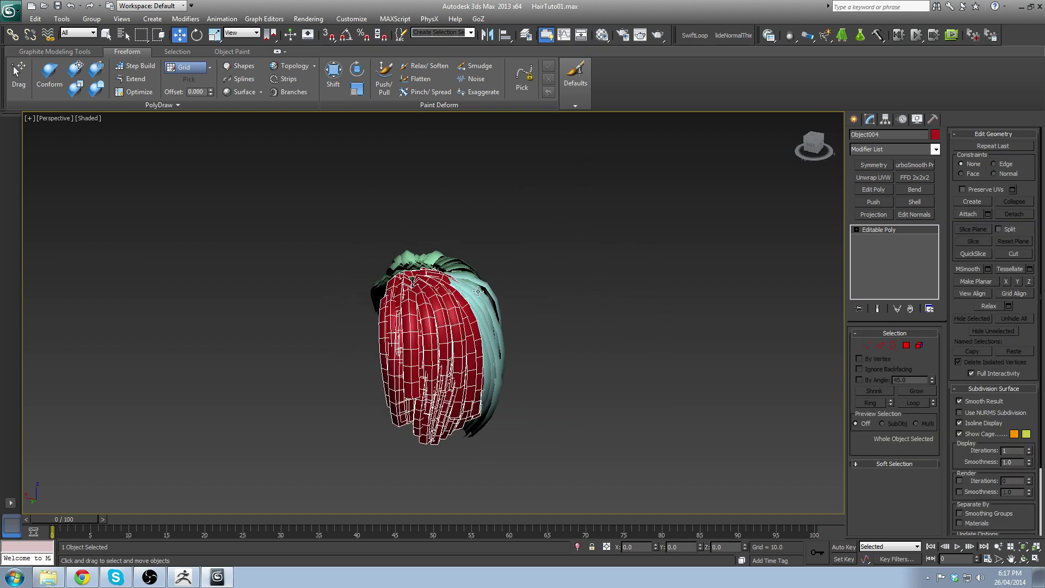
pyautogui.click(333, 76)
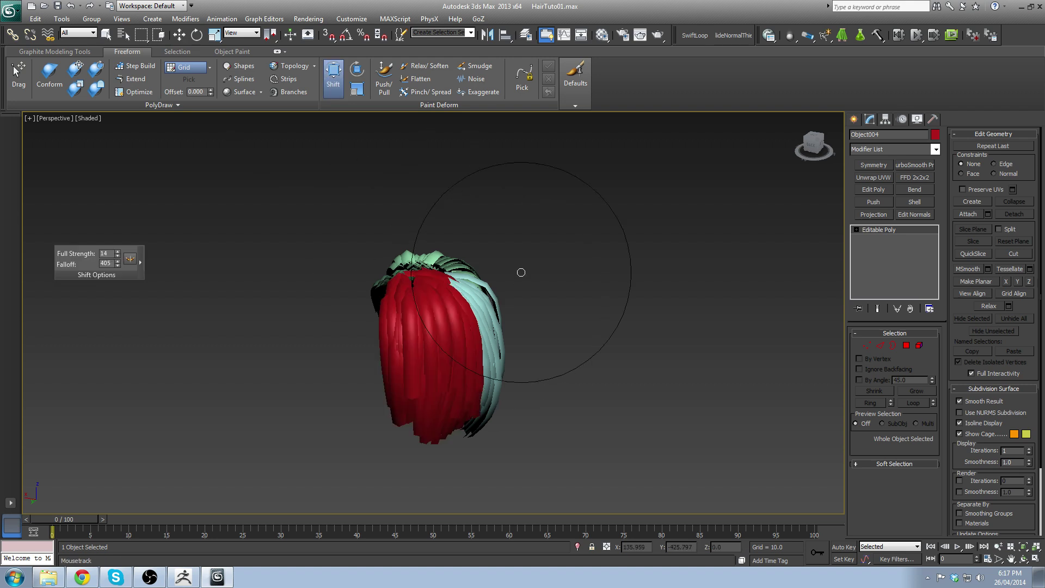
pyautogui.moveTo(572, 226)
pyautogui.keyDown('alt'); pyautogui.mouseDown(button='middle')
pyautogui.moveTo(497, 239)
pyautogui.moveTo(557, 222)
pyautogui.moveTo(506, 207)
pyautogui.moveTo(556, 306)
pyautogui.moveTo(536, 327)
pyautogui.mouseUp(button='middle'); pyautogui.keyUp('alt')
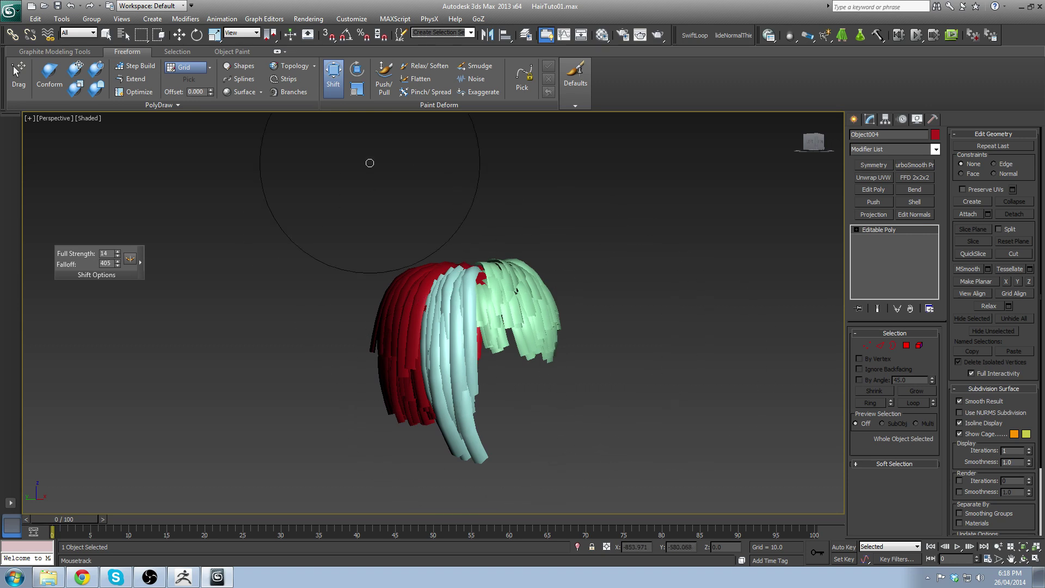
pyautogui.press('w')
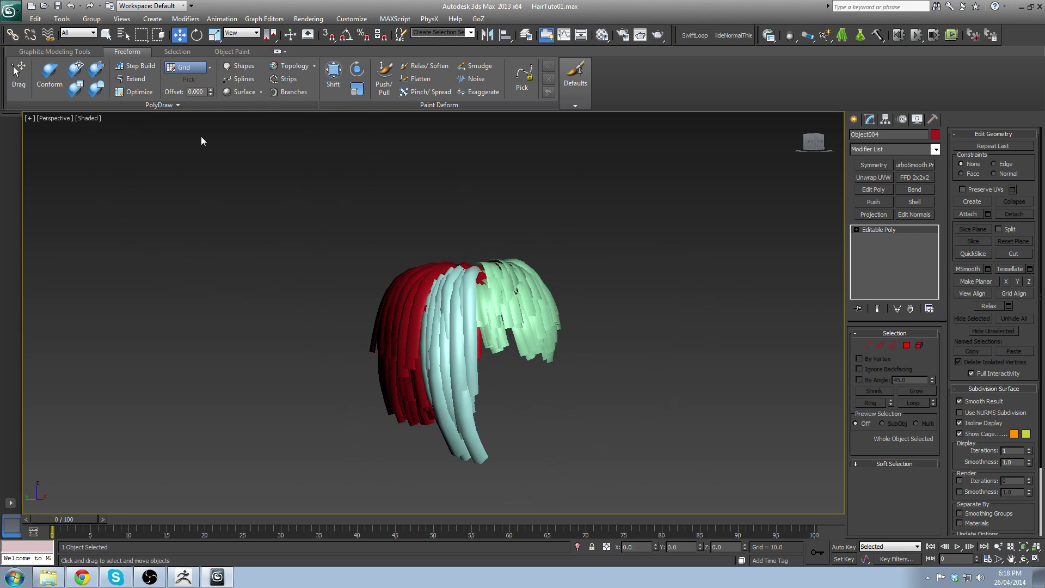
# Step: Select the green front hair and nudge its strips with the Shift brush to narrow the gaps beside the side hair
pyautogui.click(544, 322)
pyautogui.click(333, 74)
pyautogui.keyDown('alt'); pyautogui.moveTo(447, 229); pyautogui.dragTo(478, 221, button='middle'); pyautogui.keyUp('alt')
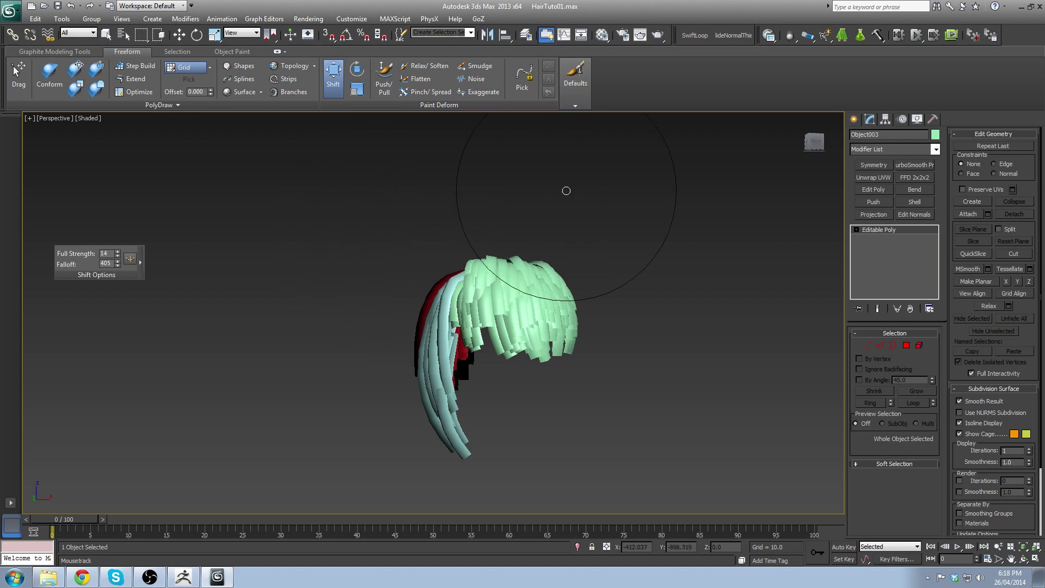
pyautogui.moveTo(566, 191)
pyautogui.keyDown('alt'); pyautogui.mouseDown(button='middle')
pyautogui.moveTo(595, 201)
pyautogui.moveTo(581, 212)
pyautogui.moveTo(609, 289)
pyautogui.mouseUp(button='middle'); pyautogui.keyUp('alt')
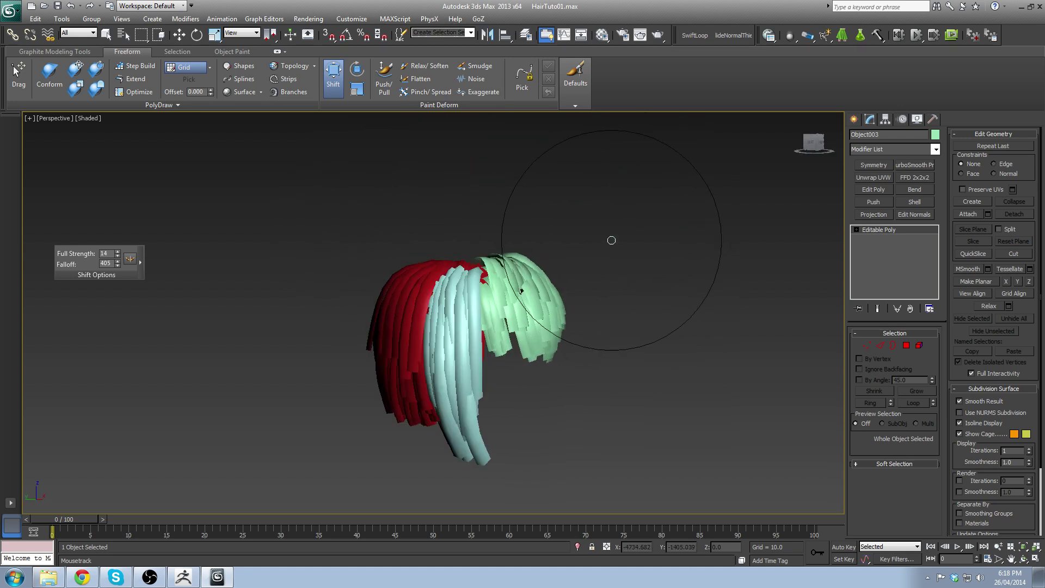
pyautogui.keyDown('alt'); pyautogui.moveTo(606, 231); pyautogui.dragTo(614, 245, button='middle'); pyautogui.keyUp('alt')
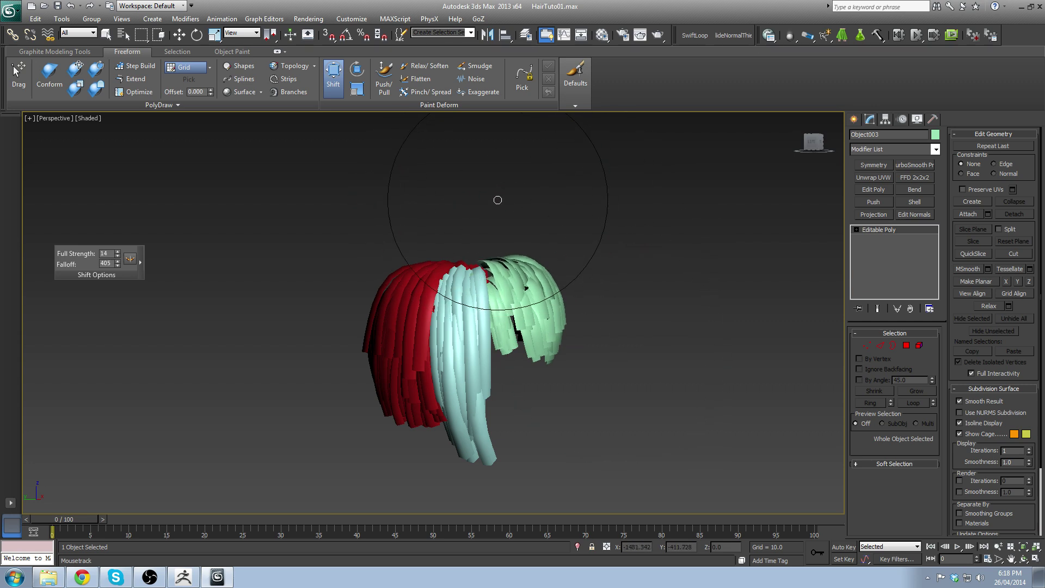
pyautogui.moveTo(492, 198)
pyautogui.keyDown('alt'); pyautogui.mouseDown(button='middle')
pyautogui.moveTo(539, 236)
pyautogui.moveTo(610, 214)
pyautogui.moveTo(639, 232)
pyautogui.mouseUp(button='middle'); pyautogui.keyUp('alt')
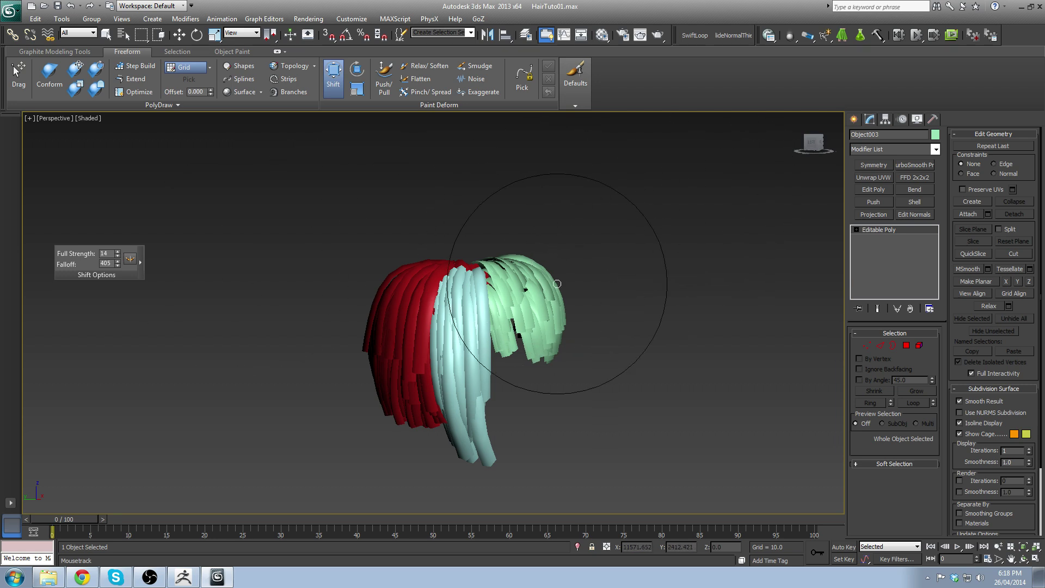
# Step: Select the red back hair and pull its rear outline outward and slightly down with several Shift brush strokes
pyautogui.press('w')
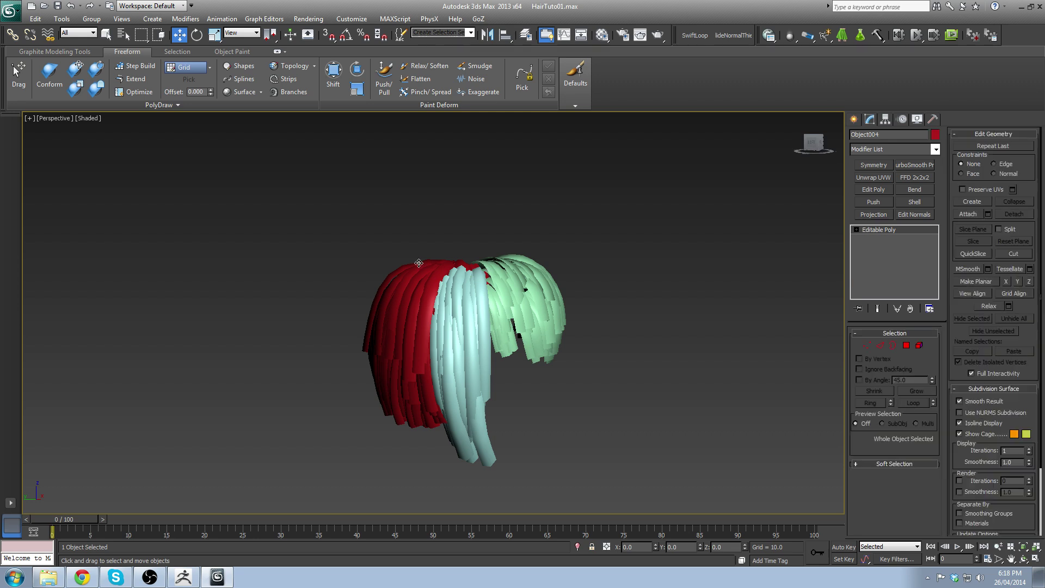
pyautogui.click(333, 78)
pyautogui.keyDown('alt'); pyautogui.moveTo(412, 260); pyautogui.dragTo(437, 258, button='middle'); pyautogui.keyUp('alt')
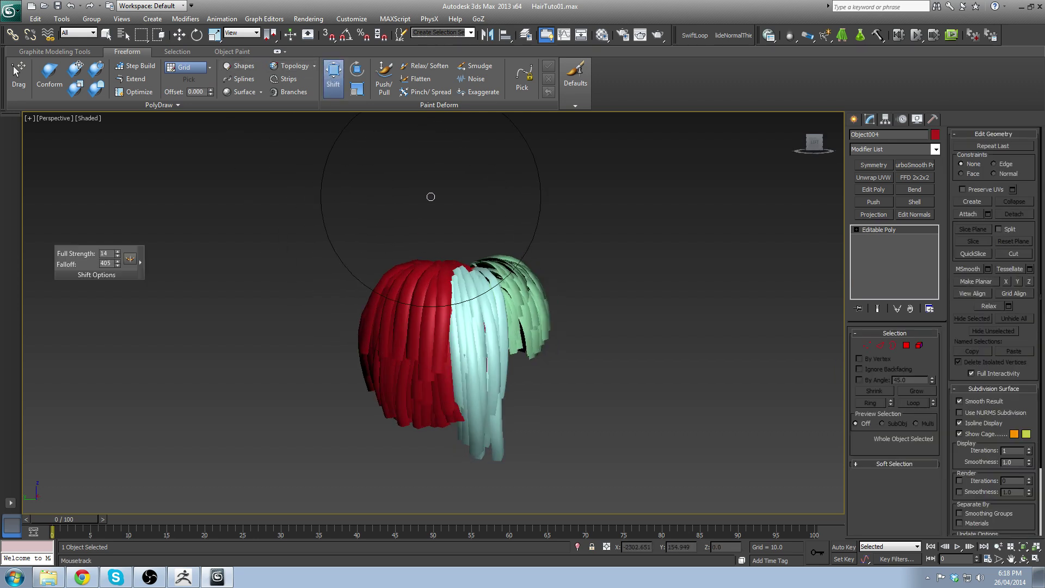
pyautogui.moveTo(340, 197); pyautogui.dragTo(317, 213)
pyautogui.moveTo(330, 248); pyautogui.dragTo(315, 265)
pyautogui.moveTo(334, 284); pyautogui.dragTo(314, 295)
pyautogui.moveTo(319, 333); pyautogui.dragTo(300, 345)
pyautogui.moveTo(298, 395); pyautogui.dragTo(285, 403)
pyautogui.moveTo(309, 296); pyautogui.dragTo(294, 304)
pyautogui.keyDown('alt'); pyautogui.moveTo(336, 286); pyautogui.dragTo(474, 327, button='middle'); pyautogui.keyUp('alt')
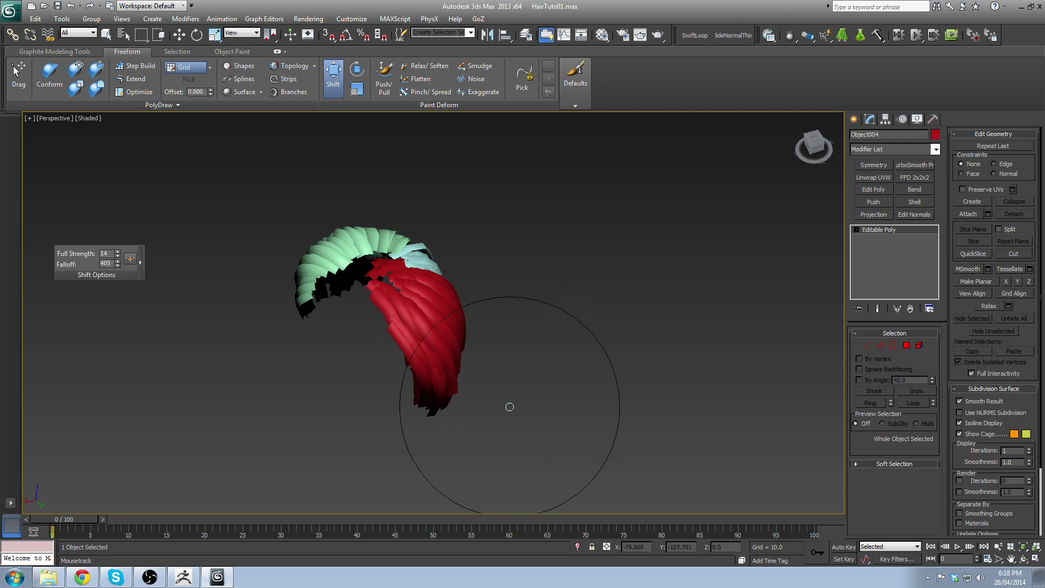
# Step: Push the rear outline of the red back hair slightly inward and upward with the Shift brush, then leave the brush
pyautogui.moveTo(508, 408)
pyautogui.keyDown('alt'); pyautogui.mouseDown(button='middle')
pyautogui.moveTo(485, 364)
pyautogui.moveTo(380, 337)
pyautogui.mouseUp(button='middle'); pyautogui.keyUp('alt')
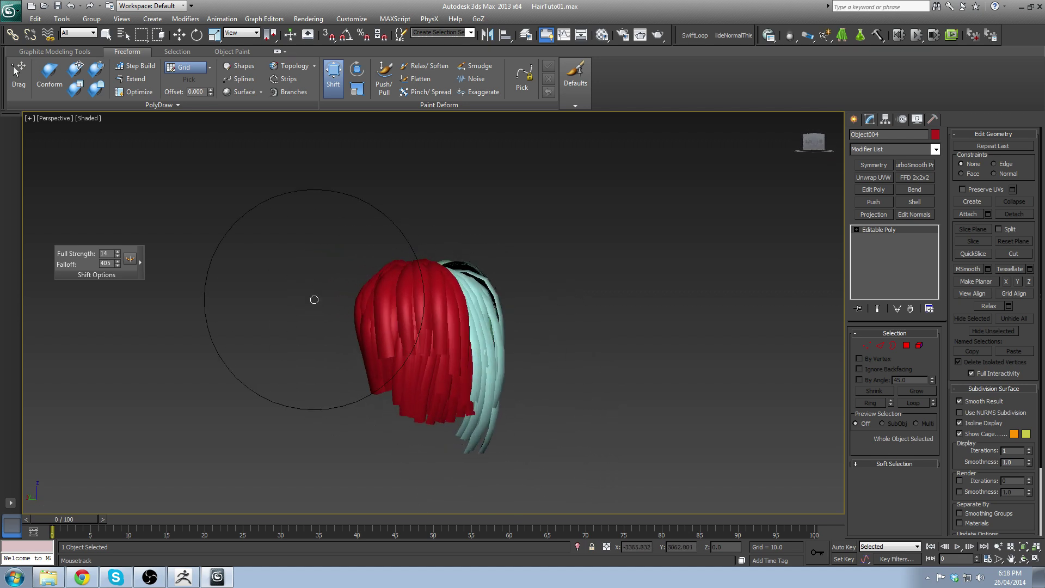
pyautogui.keyDown('alt'); pyautogui.moveTo(306, 299); pyautogui.dragTo(289, 308, button='middle'); pyautogui.keyUp('alt')
pyautogui.moveTo(291, 308)
pyautogui.mouseDown()
pyautogui.moveTo(294, 294)
pyautogui.moveTo(313, 292)
pyautogui.mouseUp()
pyautogui.moveTo(317, 291)
pyautogui.keyDown('alt'); pyautogui.mouseDown(button='middle')
pyautogui.moveTo(334, 319)
pyautogui.moveTo(319, 317)
pyautogui.moveTo(345, 339)
pyautogui.mouseUp(button='middle'); pyautogui.keyUp('alt')
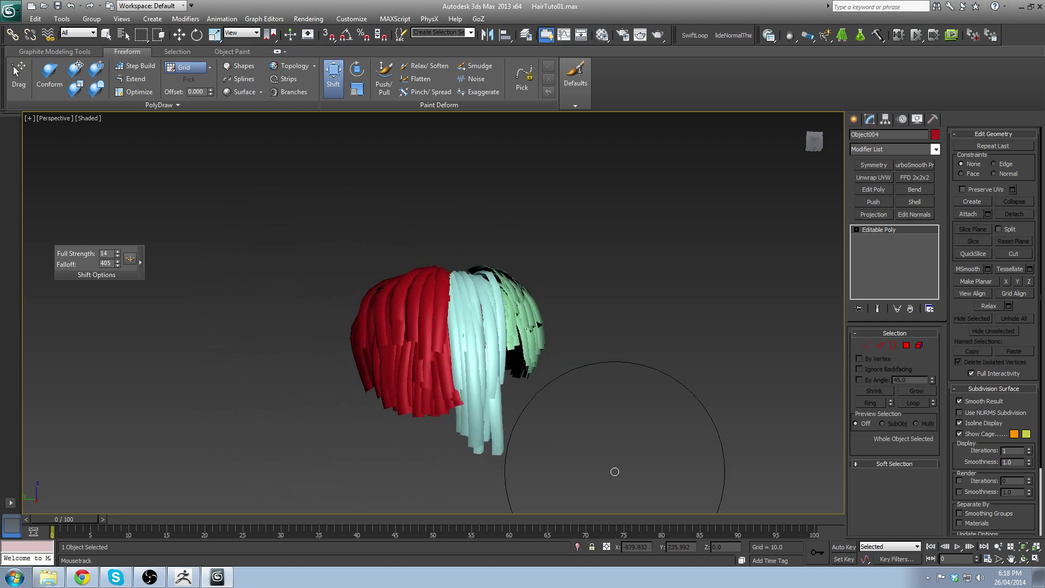
pyautogui.press('w')
pyautogui.moveTo(612, 346)
pyautogui.keyDown('alt'); pyautogui.mouseDown(button='middle')
pyautogui.moveTo(671, 440)
pyautogui.moveTo(681, 428)
pyautogui.mouseUp(button='middle'); pyautogui.keyUp('alt')
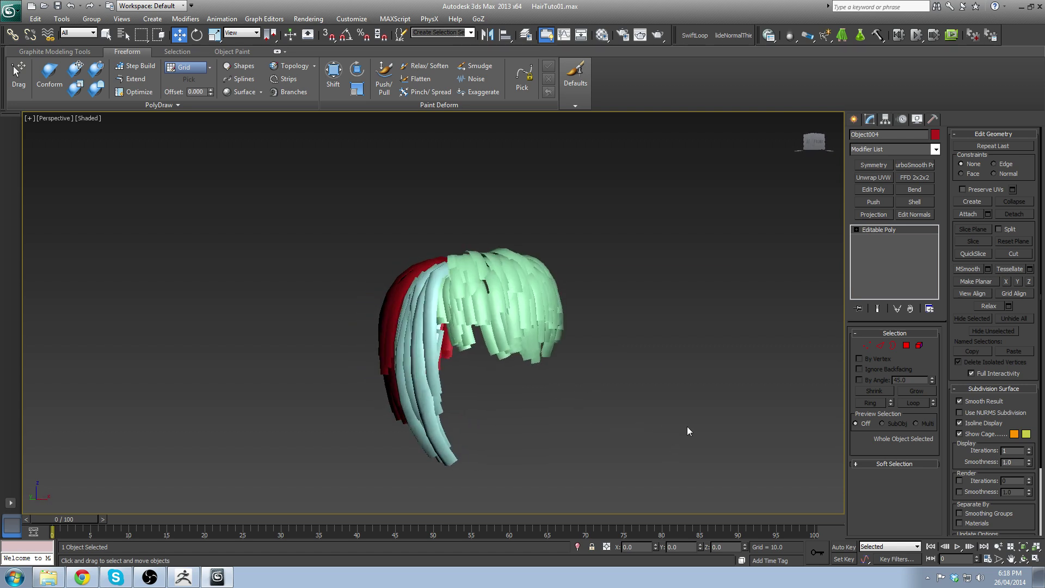
pyautogui.keyDown('alt'); pyautogui.moveTo(500, 350); pyautogui.dragTo(547, 415, button='middle'); pyautogui.keyUp('alt')
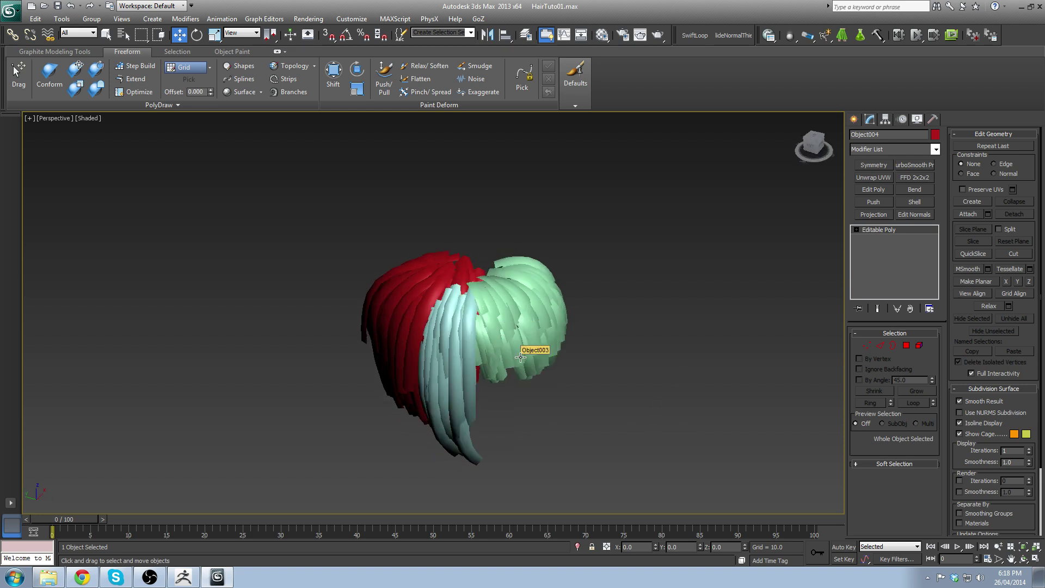
pyautogui.keyDown('alt'); pyautogui.moveTo(741, 330); pyautogui.dragTo(595, 310, button='middle'); pyautogui.keyUp('alt')
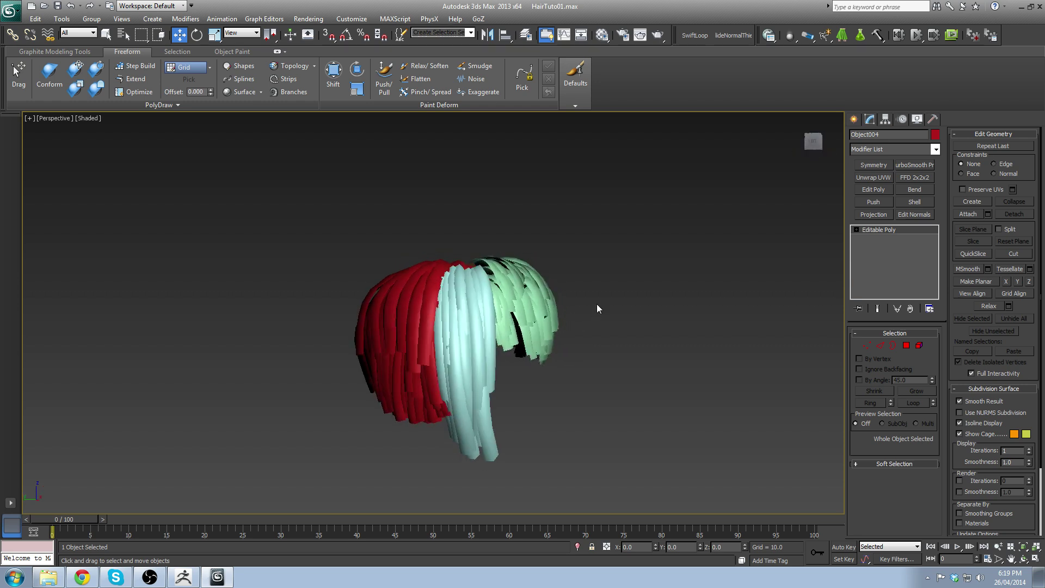